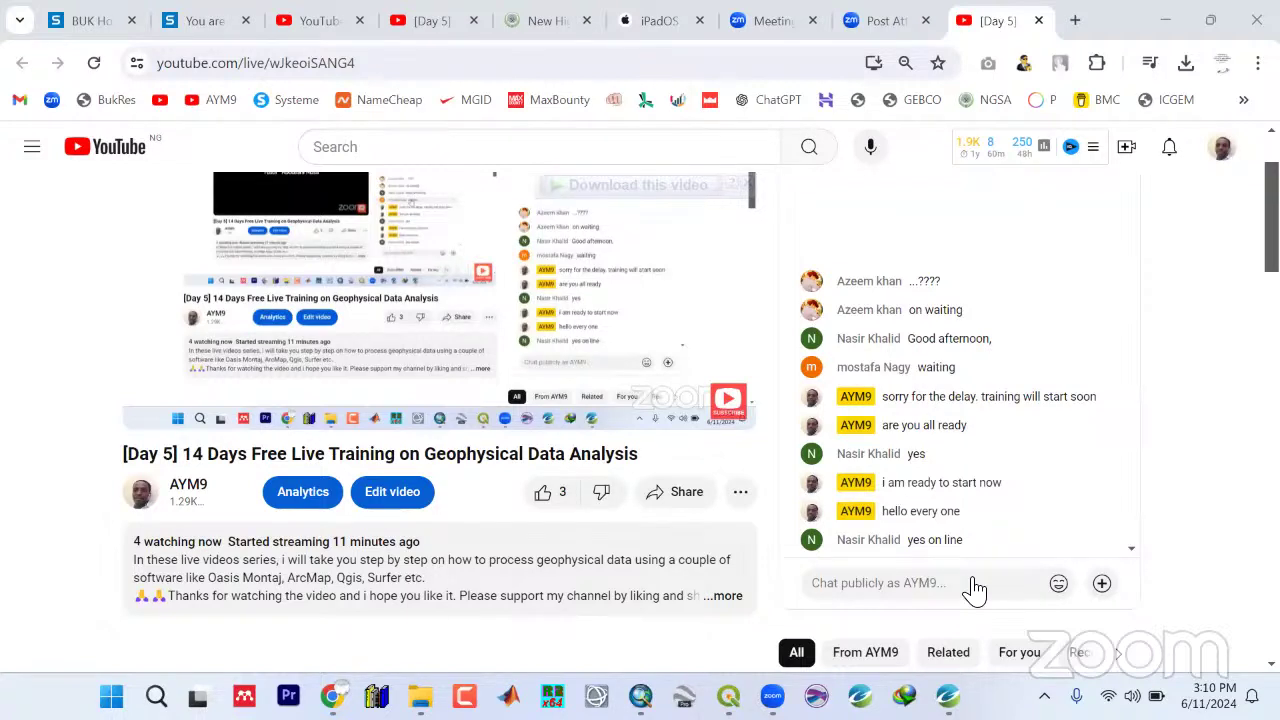
Post the message "can you all hear me" in the live stream's chat
mouse_move(948, 696)
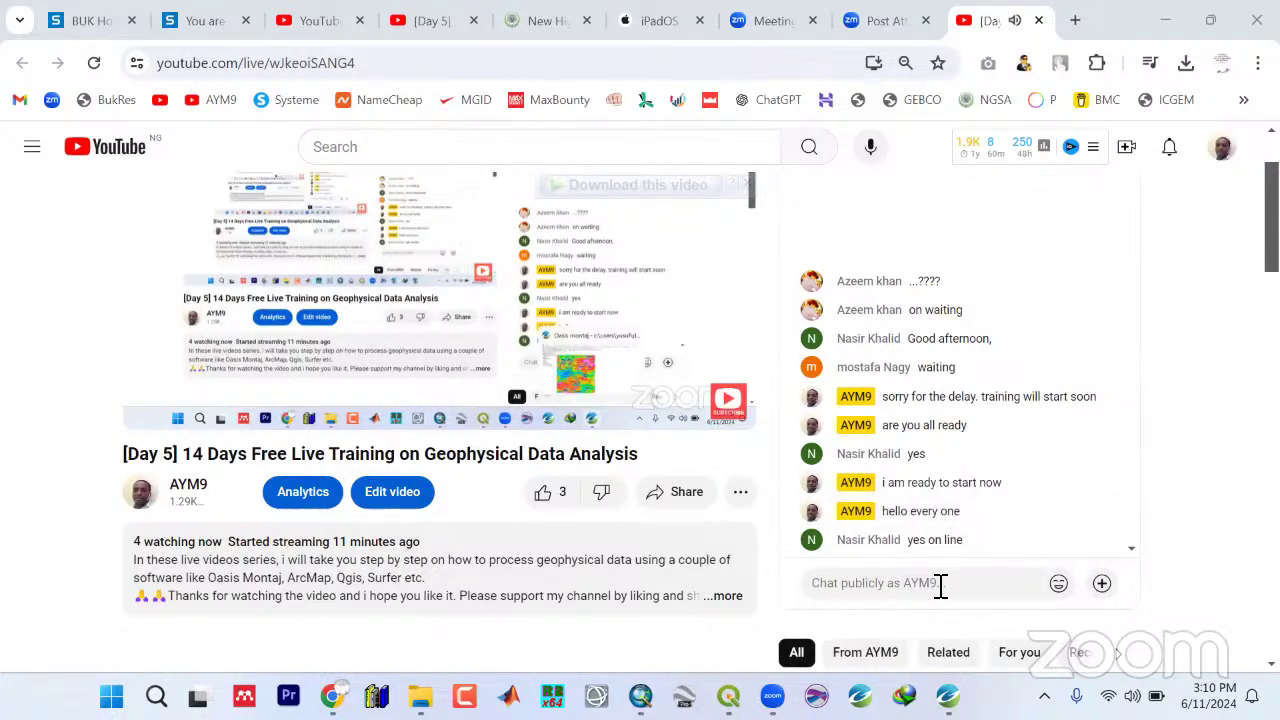
left_click(942, 585)
type("ca")
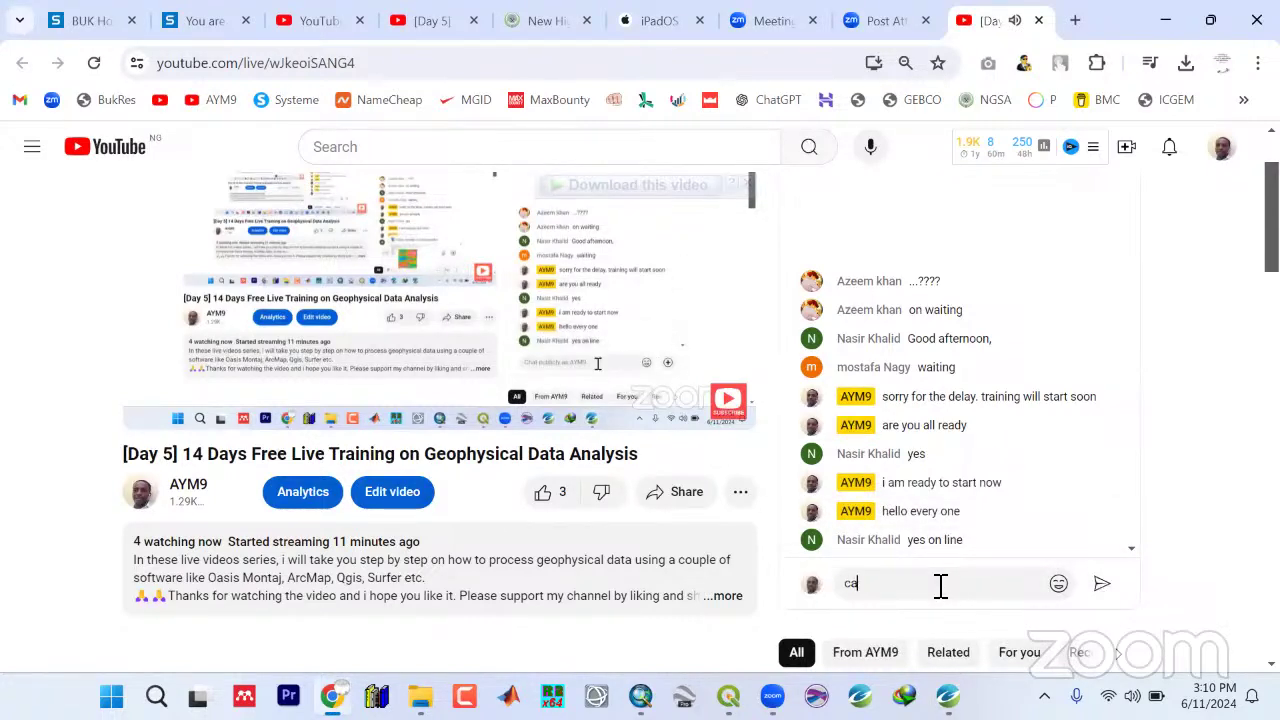
type("n you all hear m")
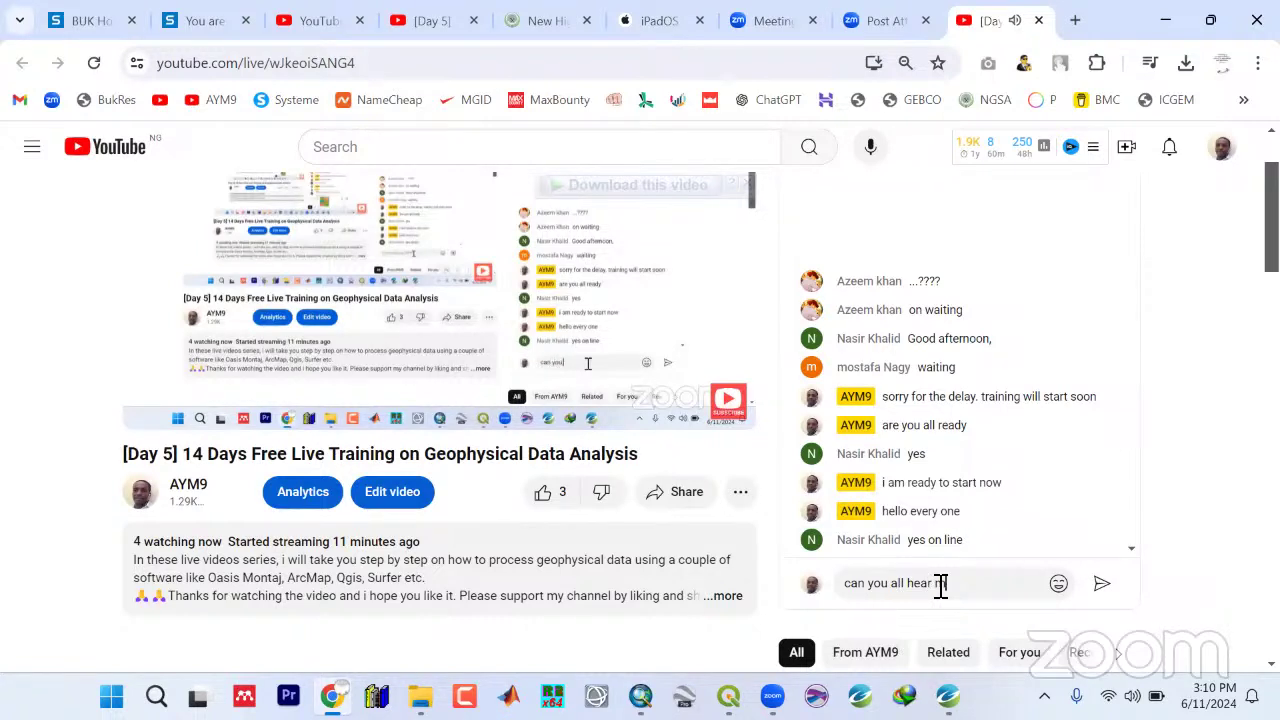
type("e")
left_click(1101, 585)
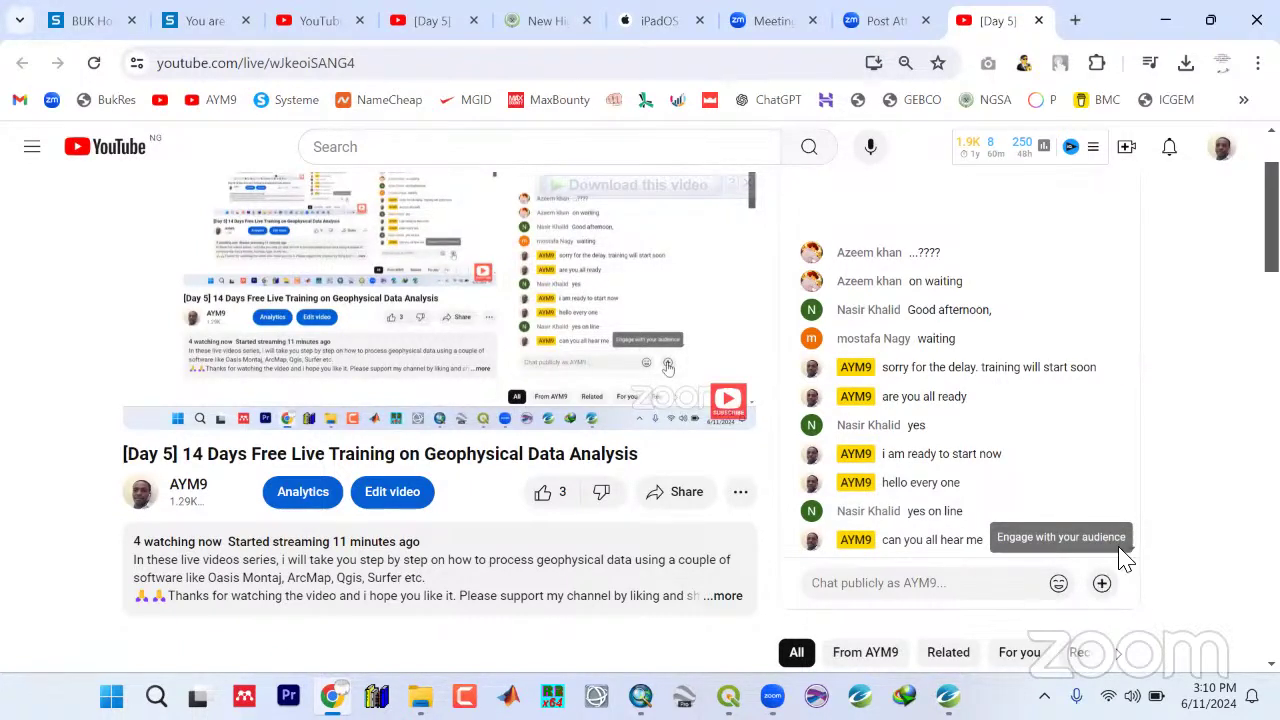
Minimize the browser and turn on Windows battery saver
left_click(1162, 24)
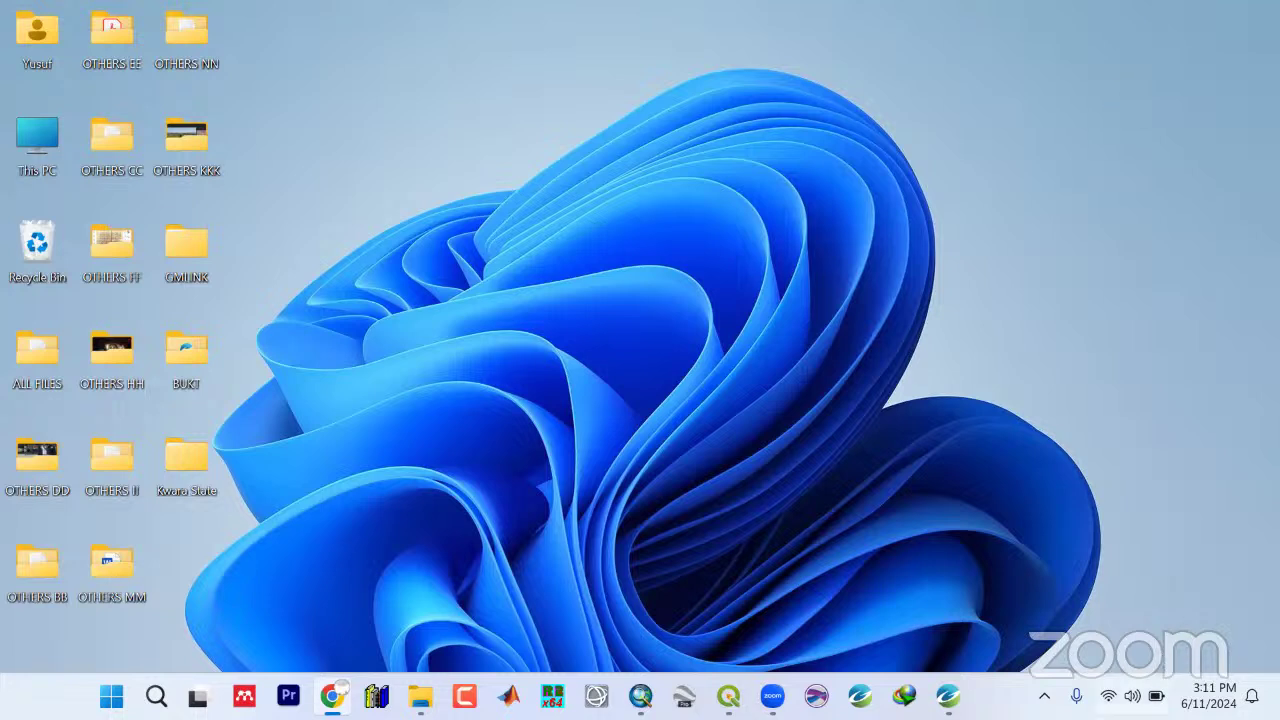
key("super+a")
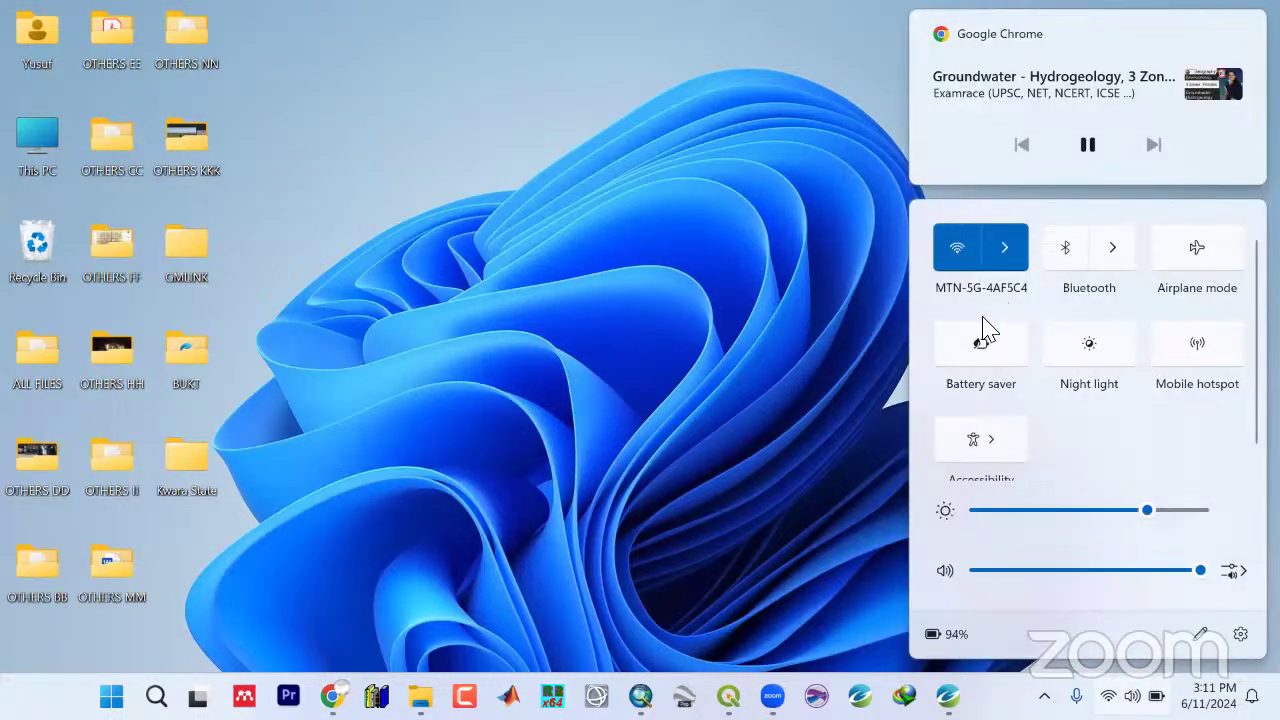
left_click(981, 343)
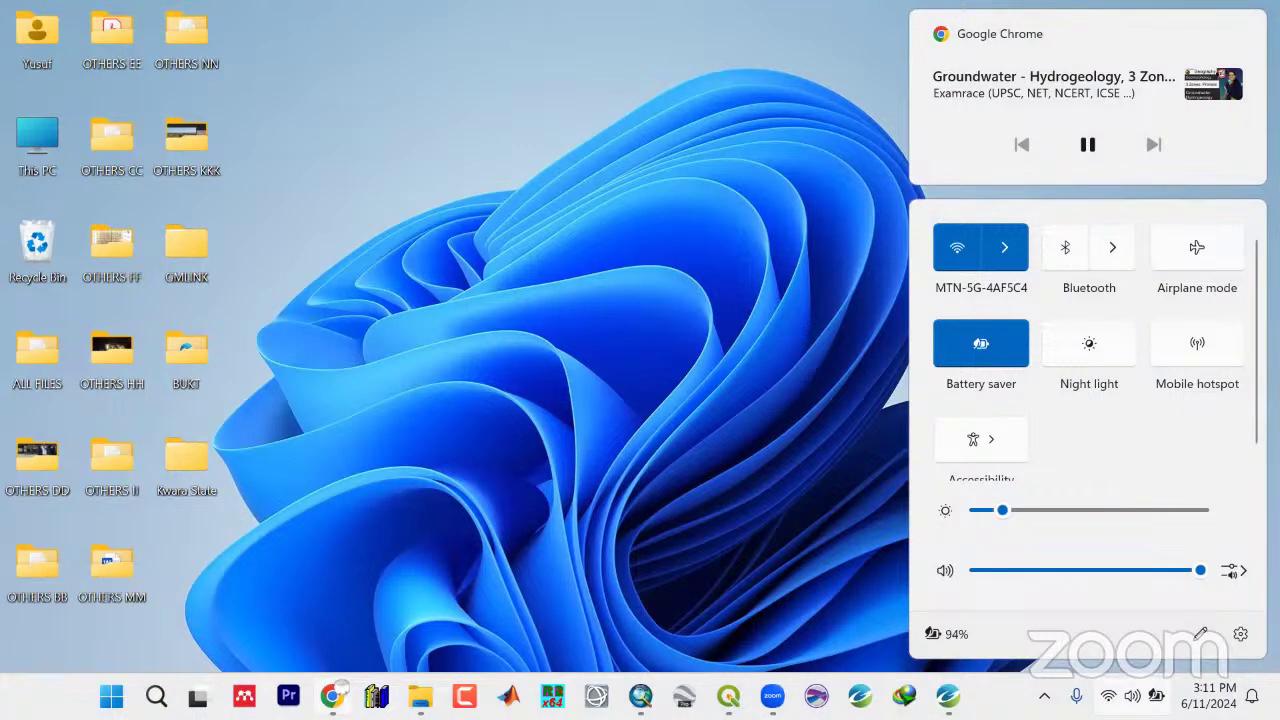
Check the live chat for viewers' replies and switch to the open Oasis montaj project
left_click(331, 695)
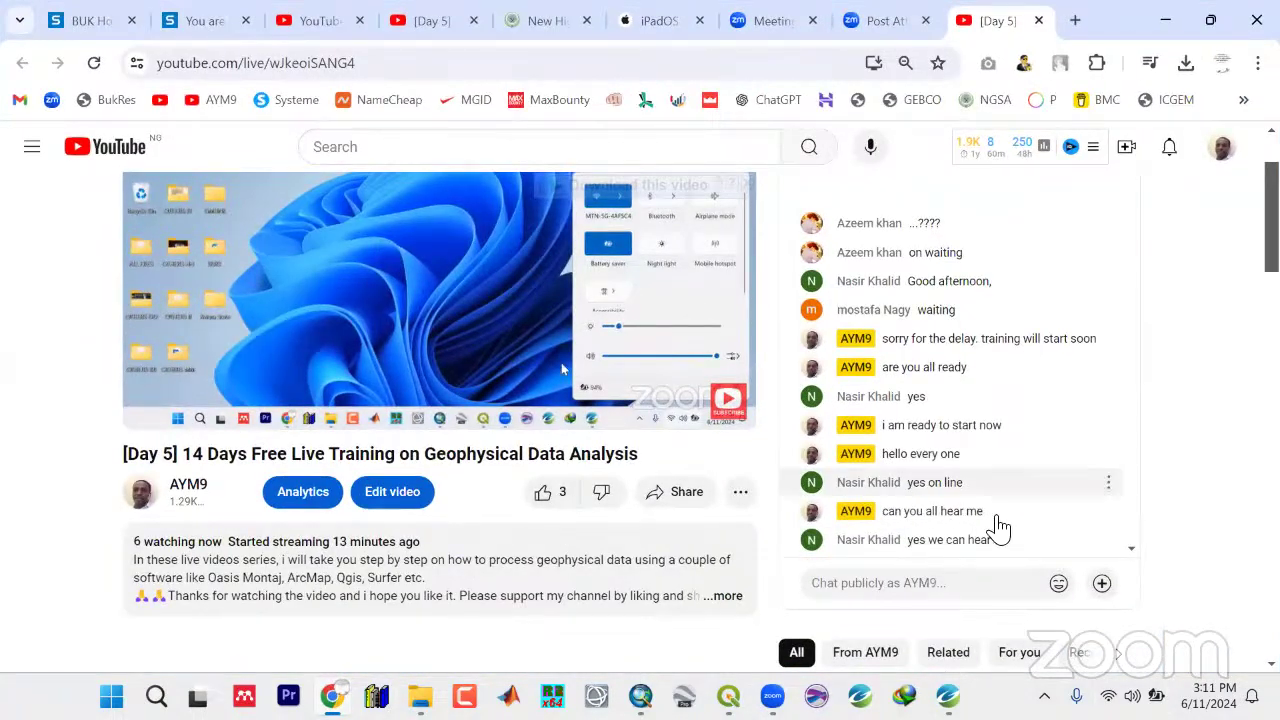
left_click(1172, 18)
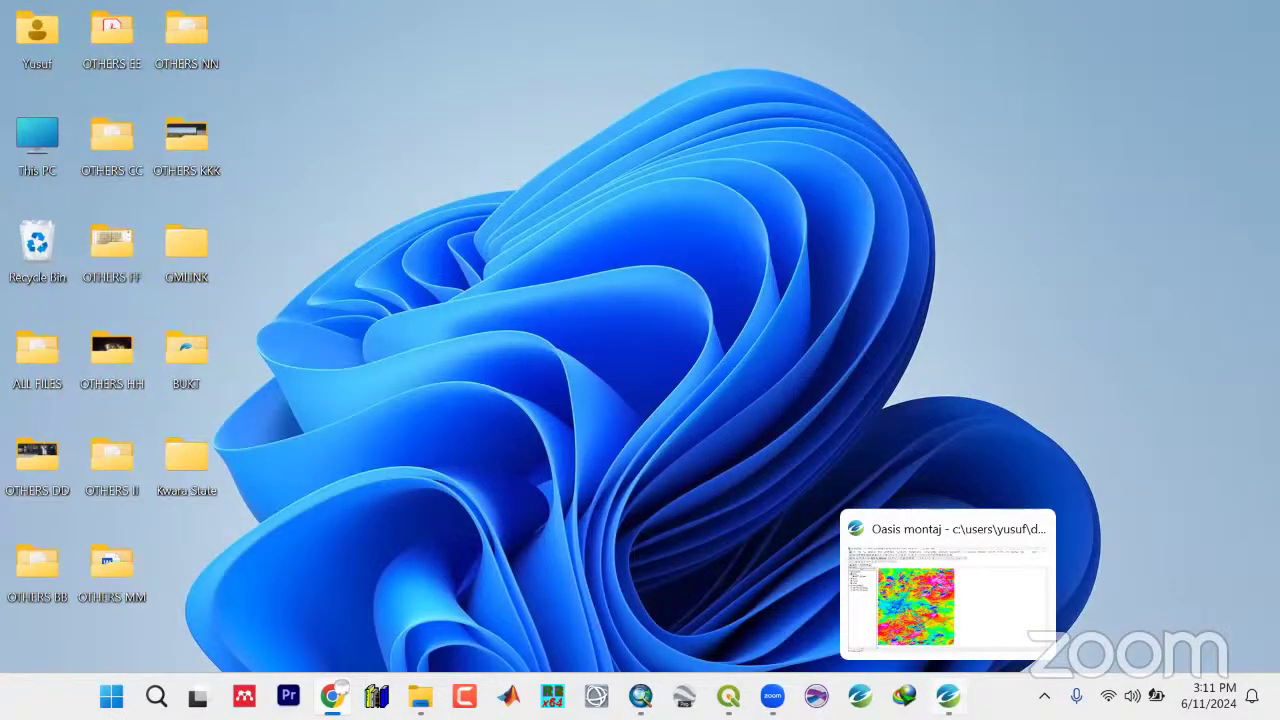
left_click(948, 696)
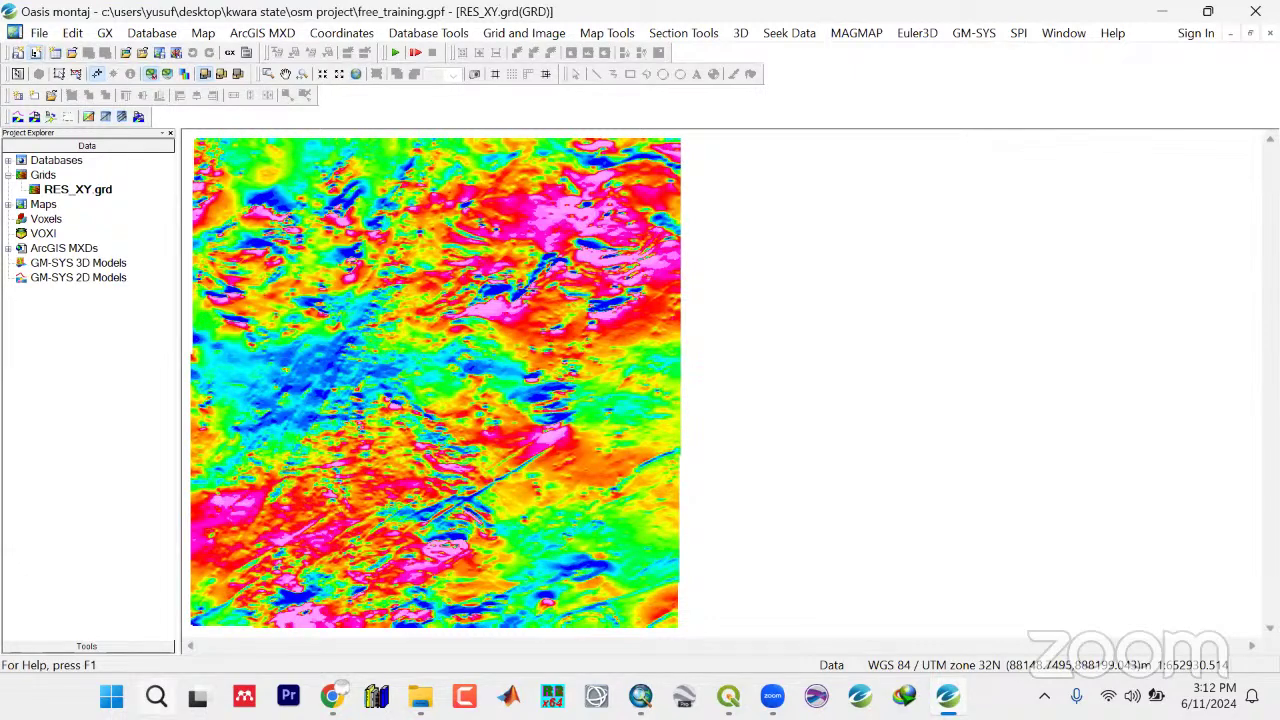
Find Notepad among the installed apps and open it with a blank document
key("super")
type("no")
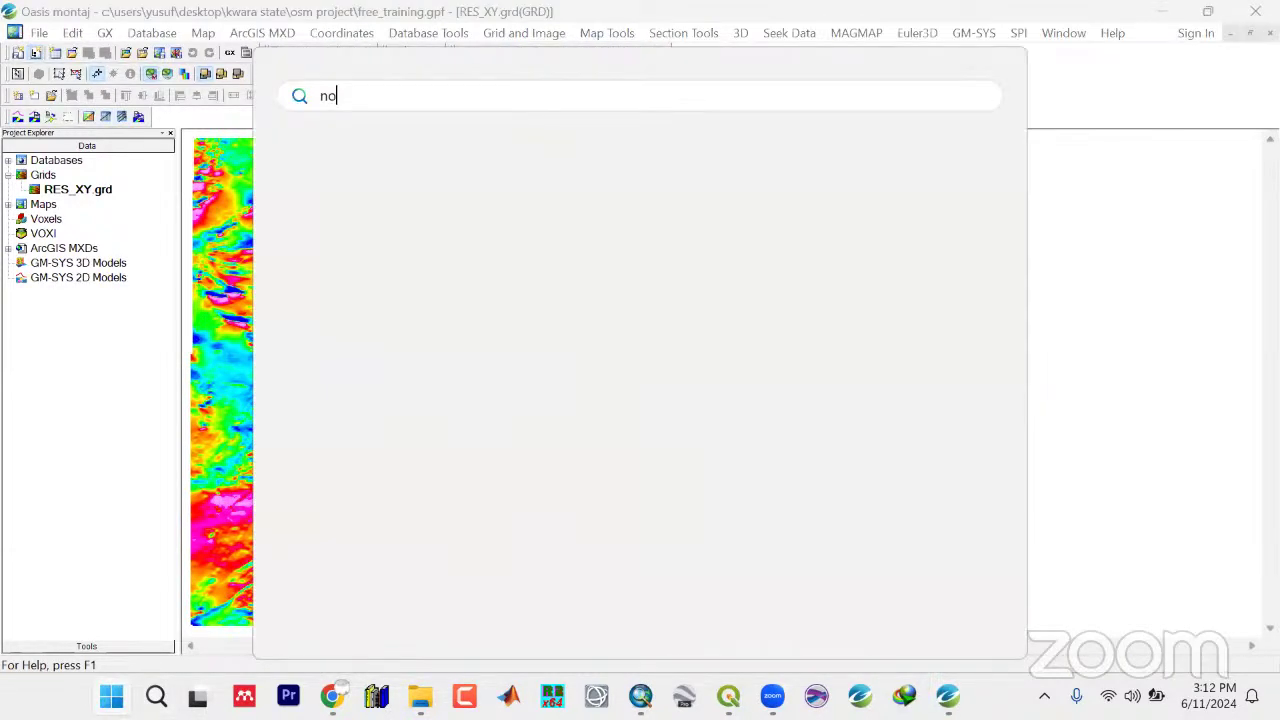
type("ted")
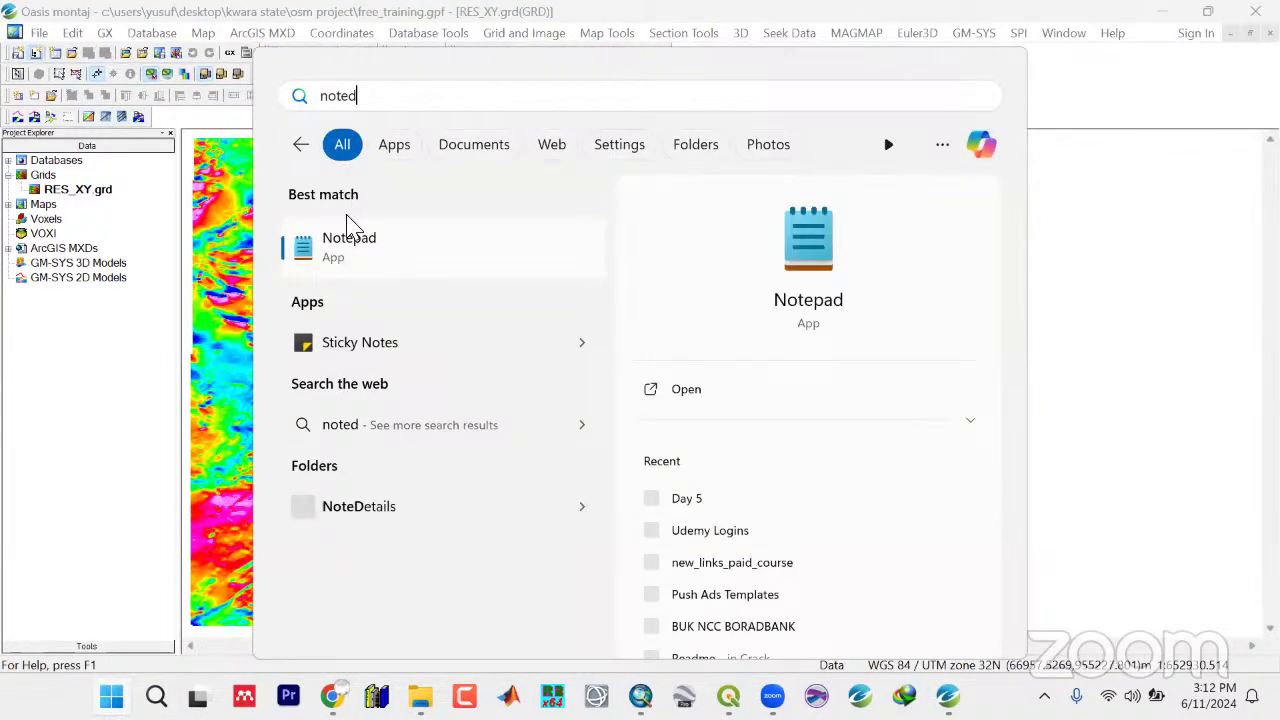
left_click(355, 250)
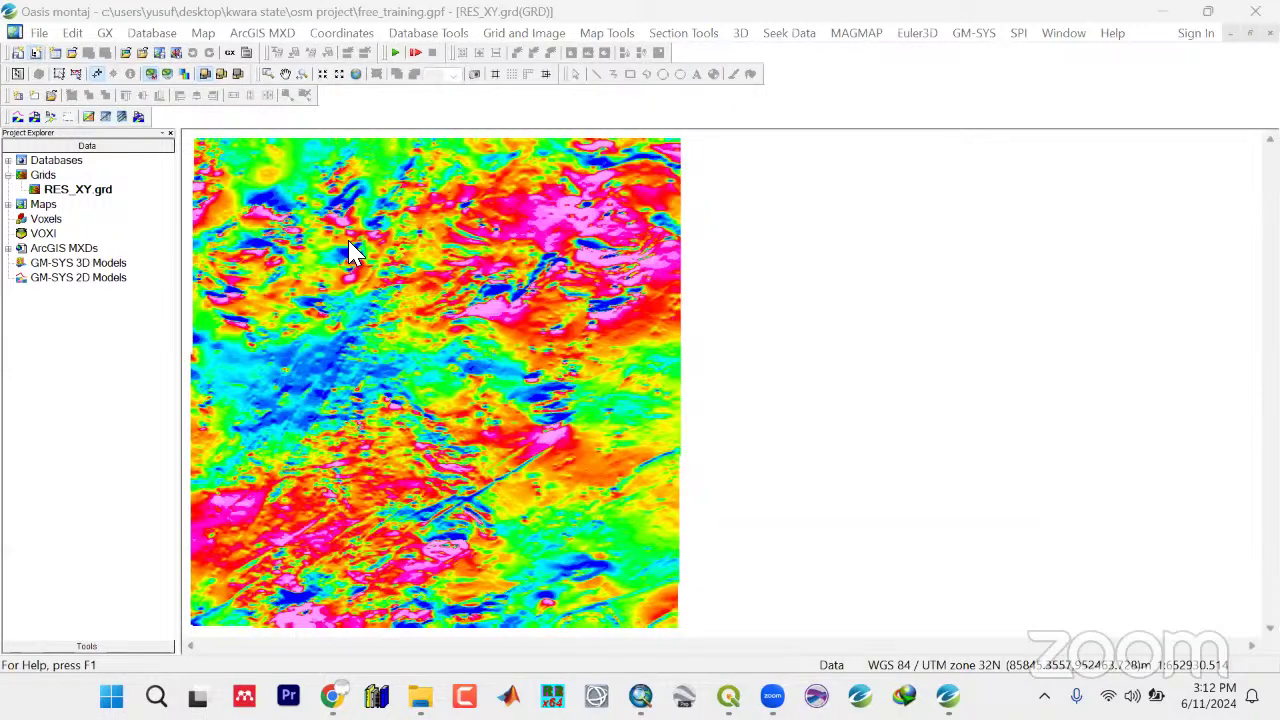
left_click(483, 129)
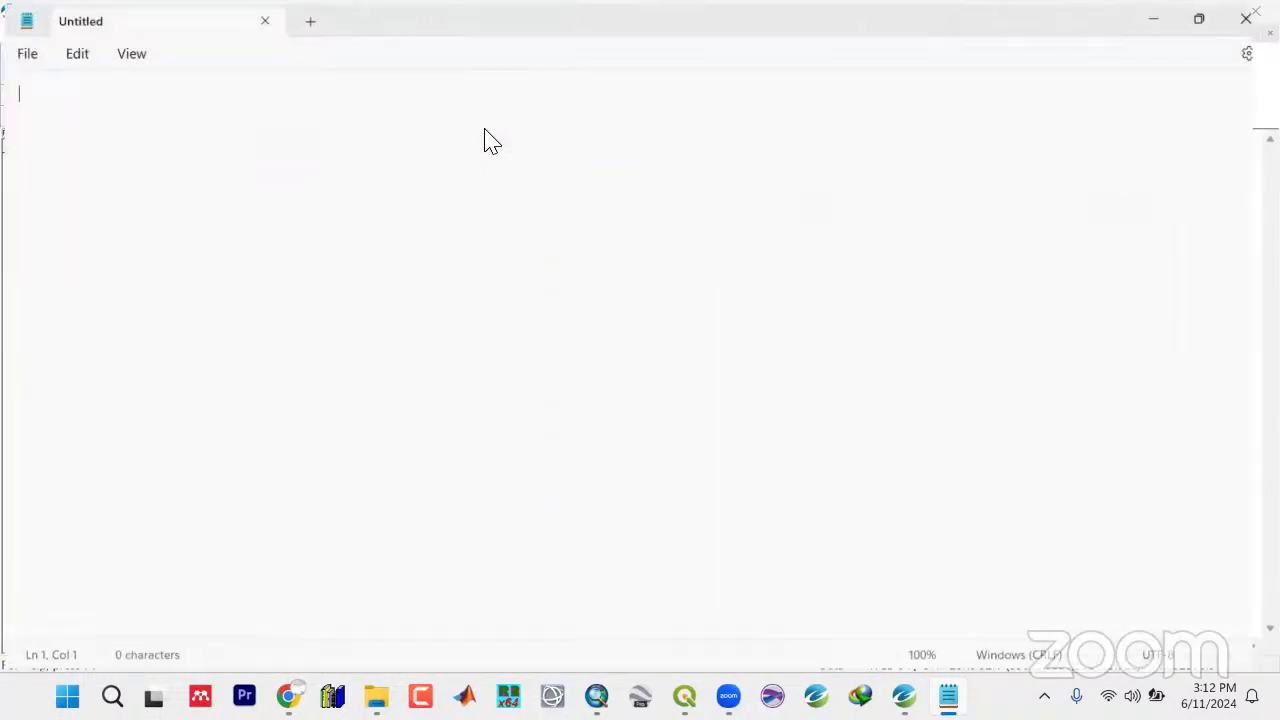
Write the heading "STRUCTURAL ANALYSIS" in the blank note and underline it with a row of equal signs
type("B")
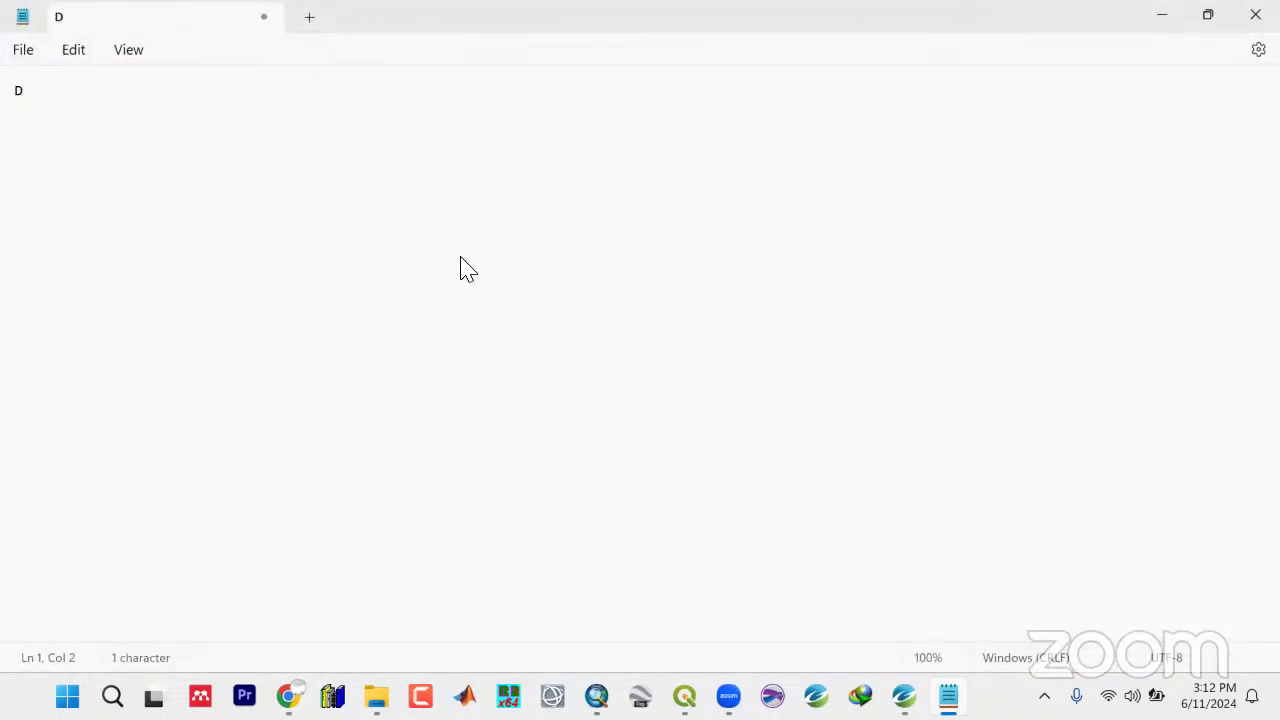
key("BackSpace")
type("STRUCT")
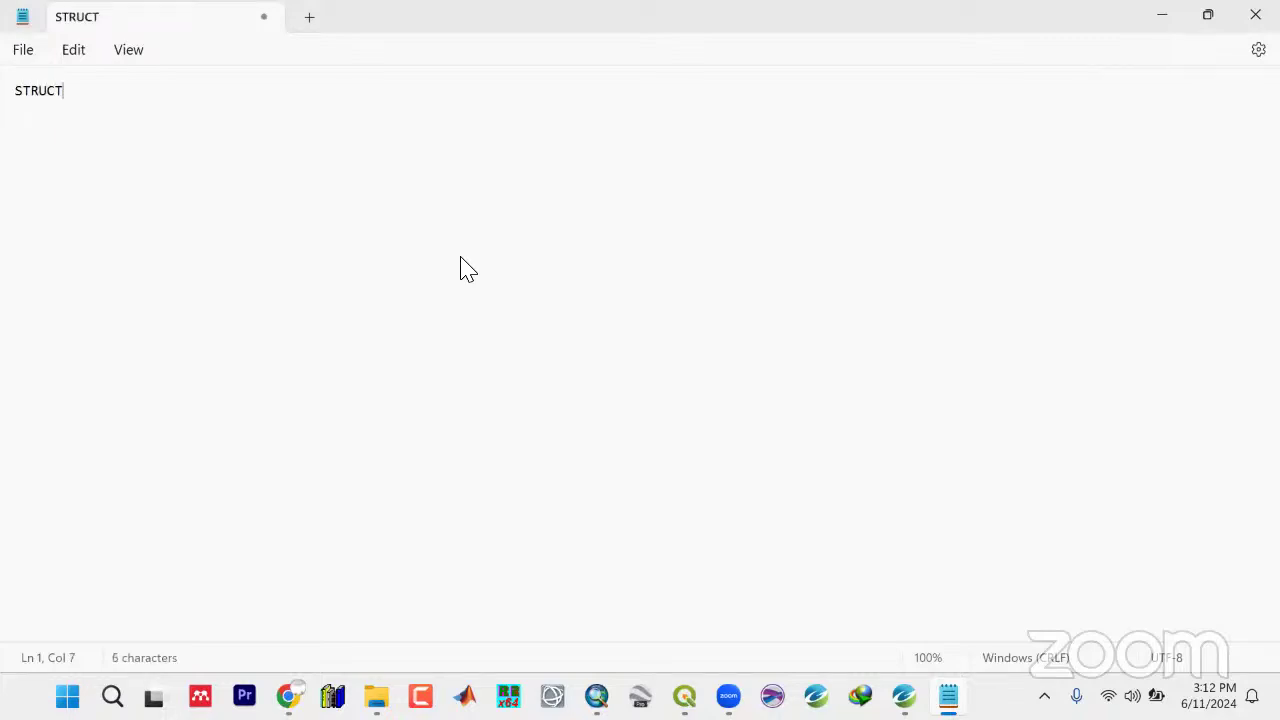
type("URAL ANA")
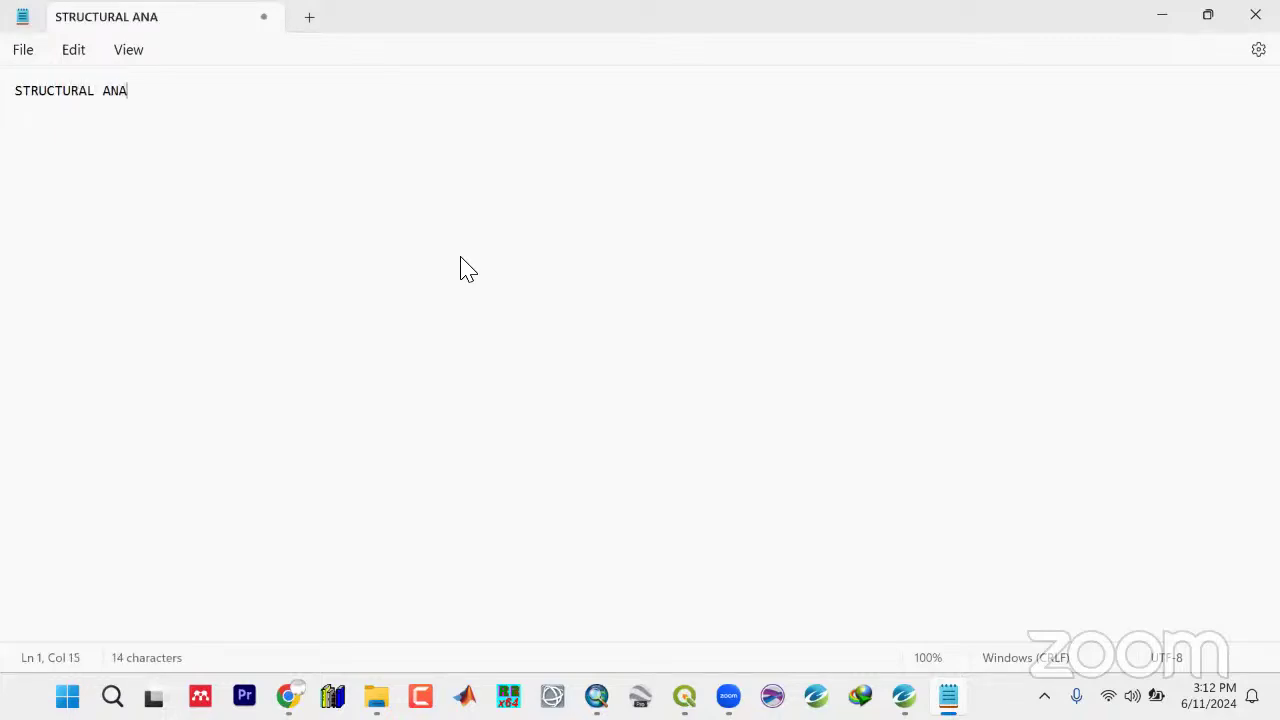
type("LYSIS")
key("Return")
type("-========")
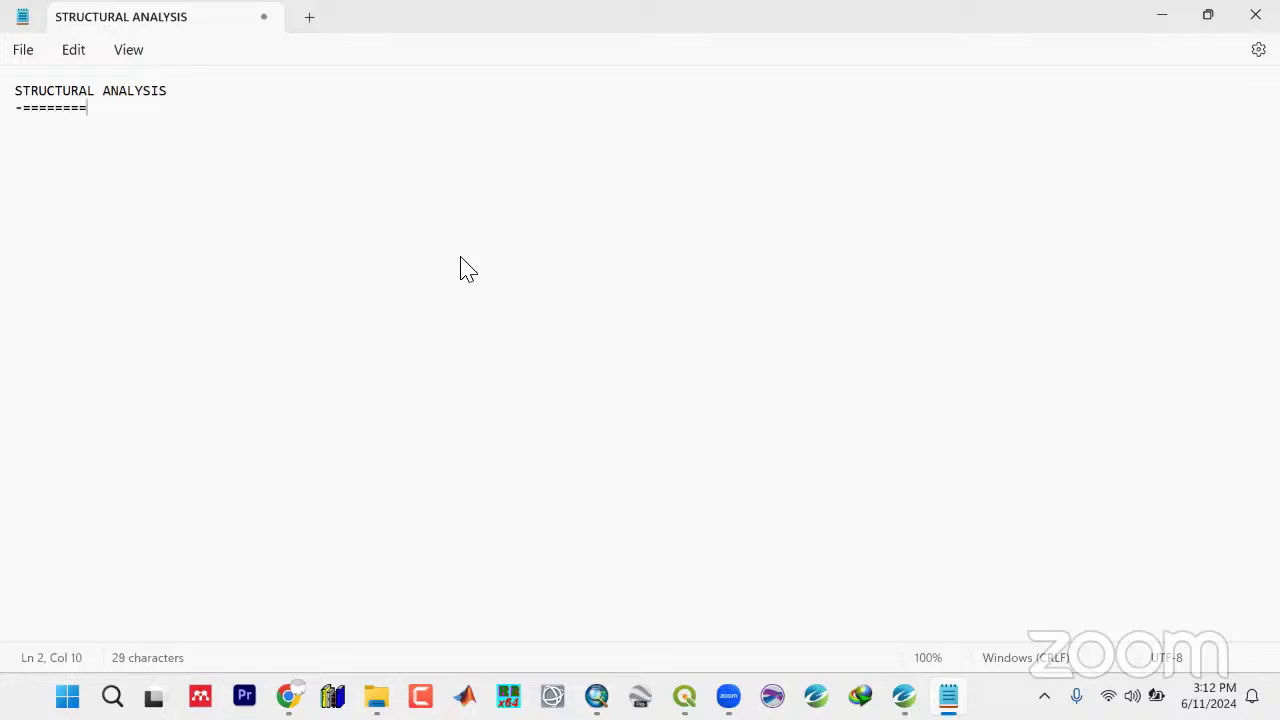
Add the line "TDR/THG" under the heading's underline in the note
key("Return")
type("TDR/THG")
triple_click(60, 132)
left_click(129, 128)
Return to Oasis montaj, start the Horizontal Gradient grid filter and select the gradient magnitude method
left_click(1164, 18)
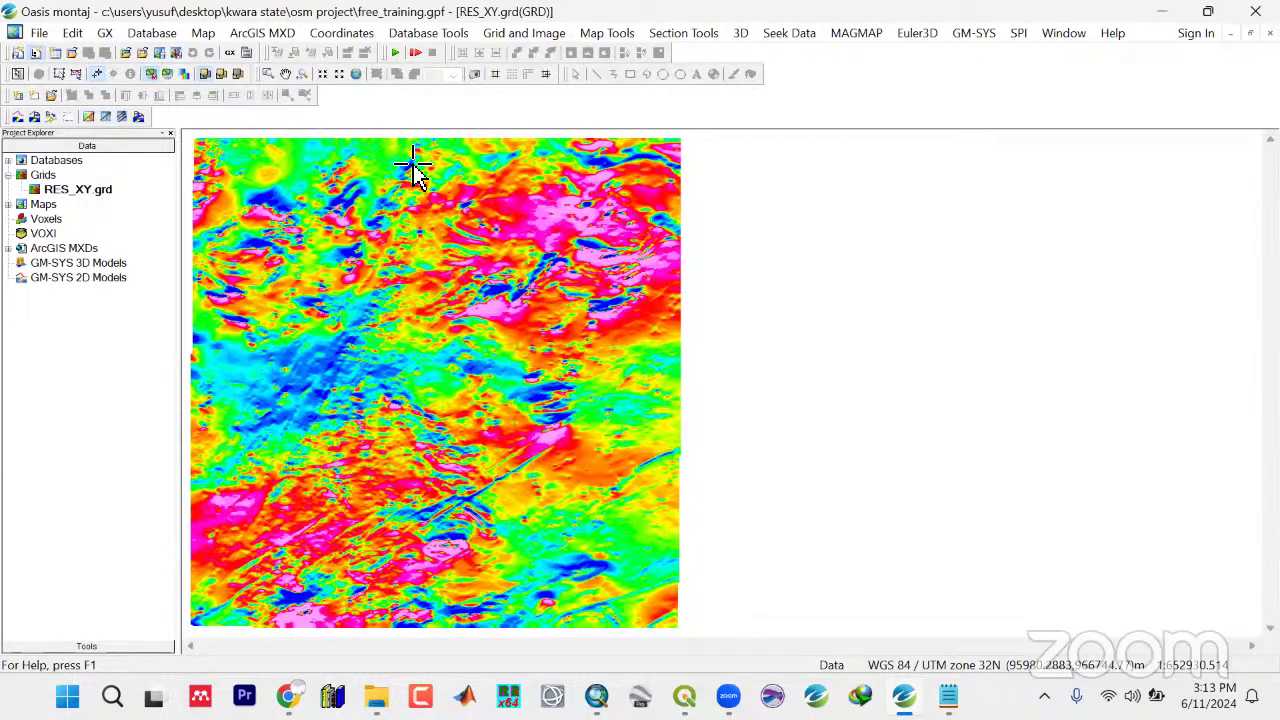
left_click(524, 34)
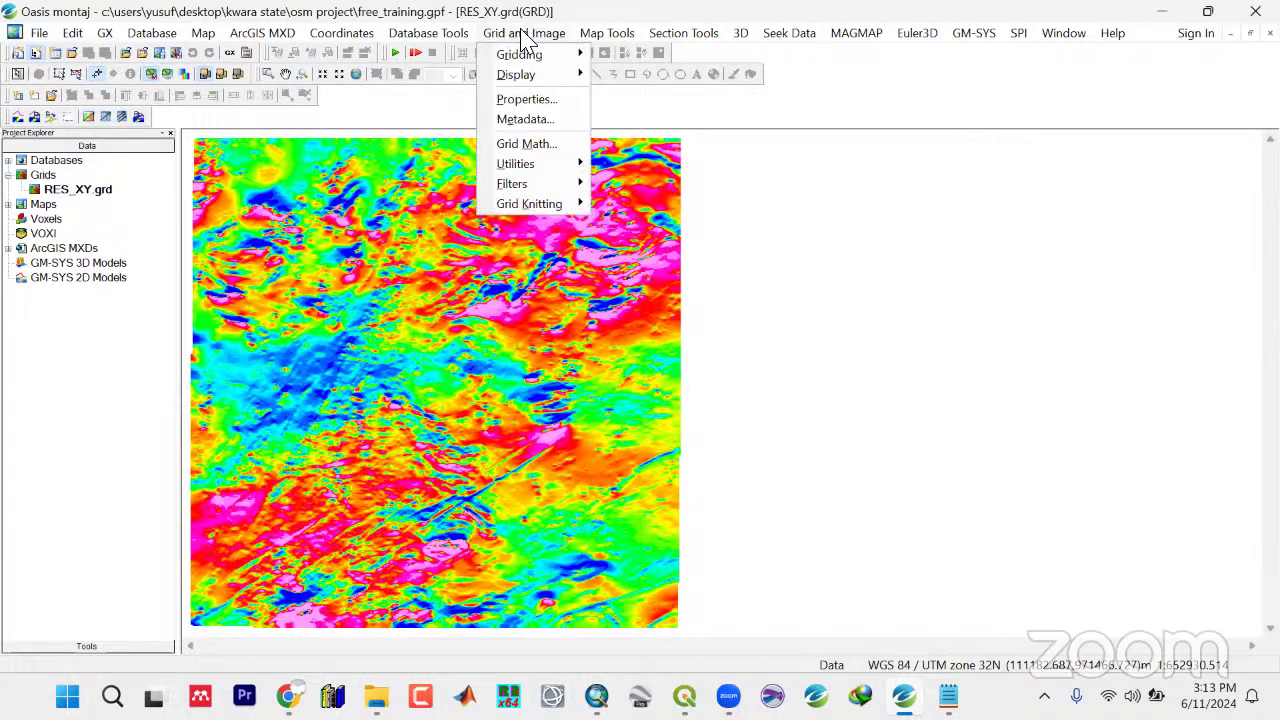
mouse_move(512, 188)
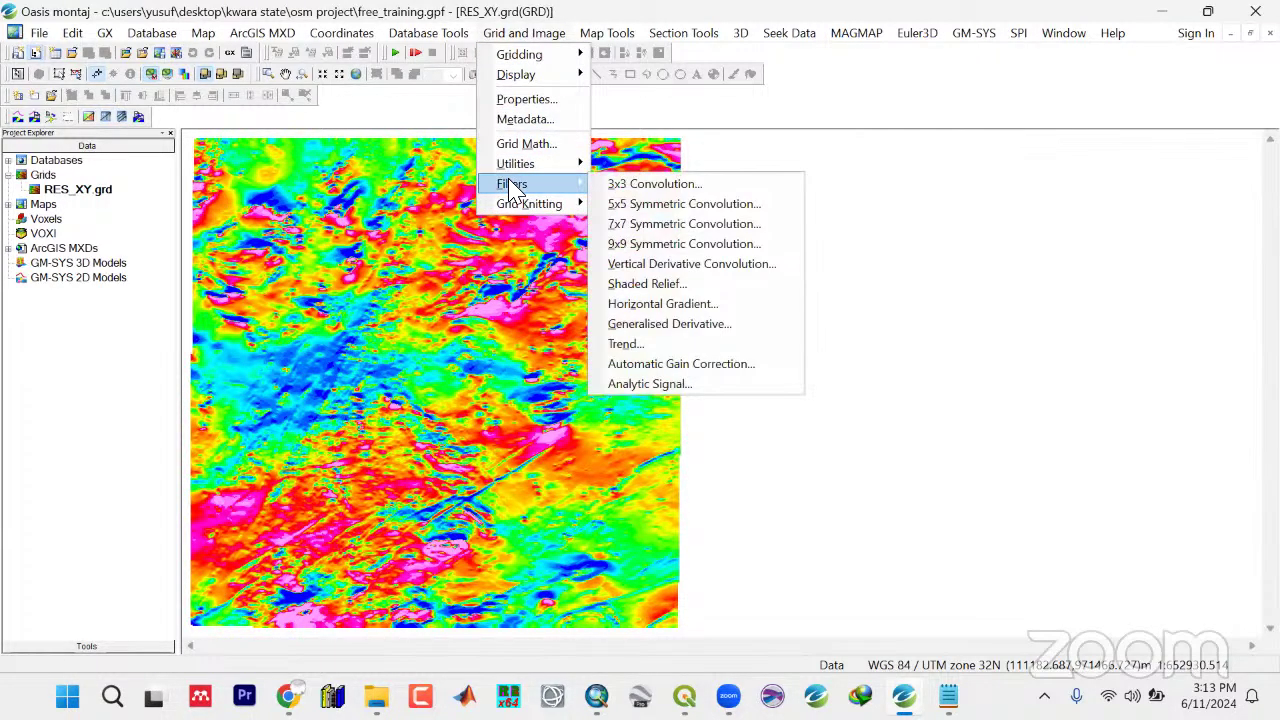
left_click(660, 313)
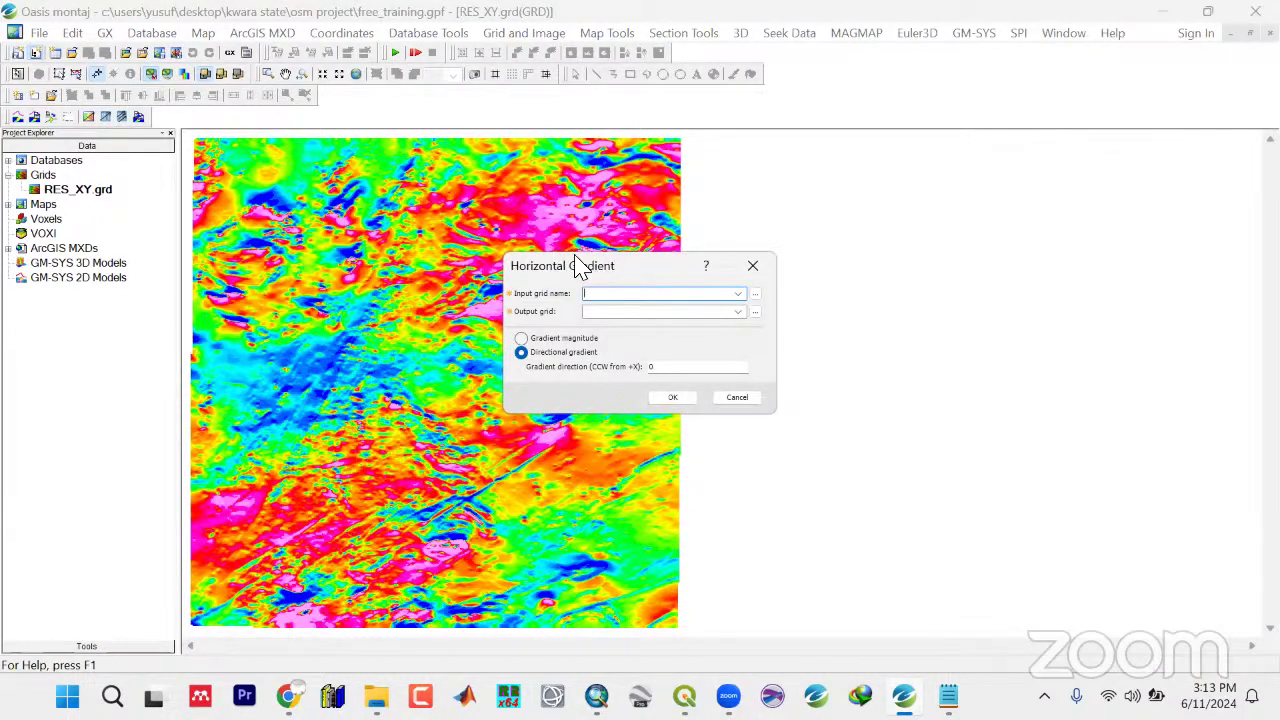
left_click_drag(580, 270, 471, 194)
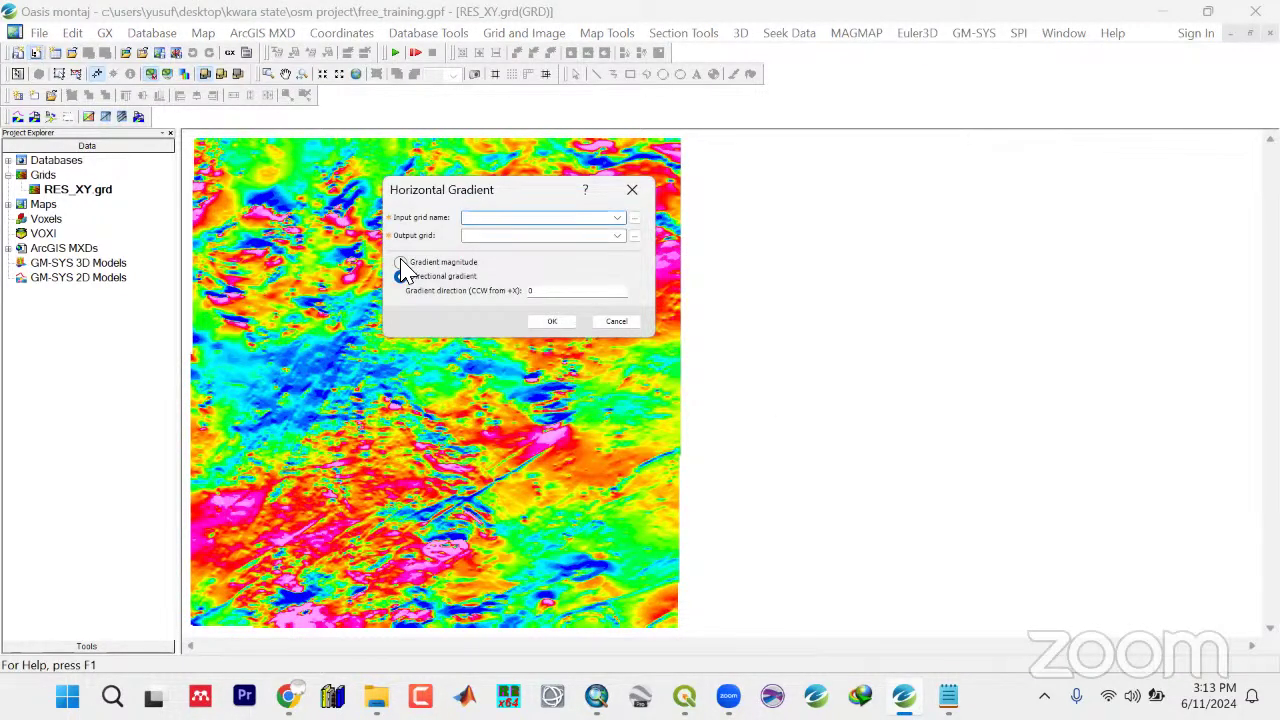
left_click(400, 264)
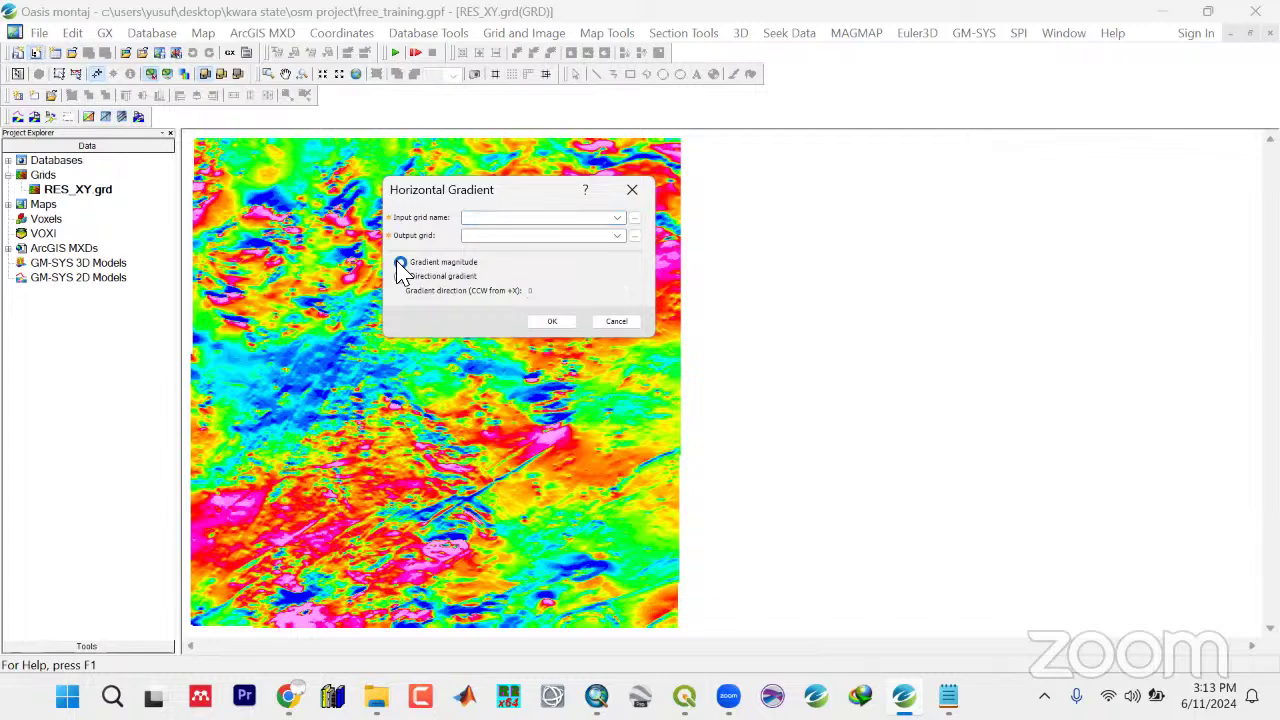
Read the GRIDGRAD GX help page on the gradient magnitude and directional gradient options, and close it
left_click(584, 196)
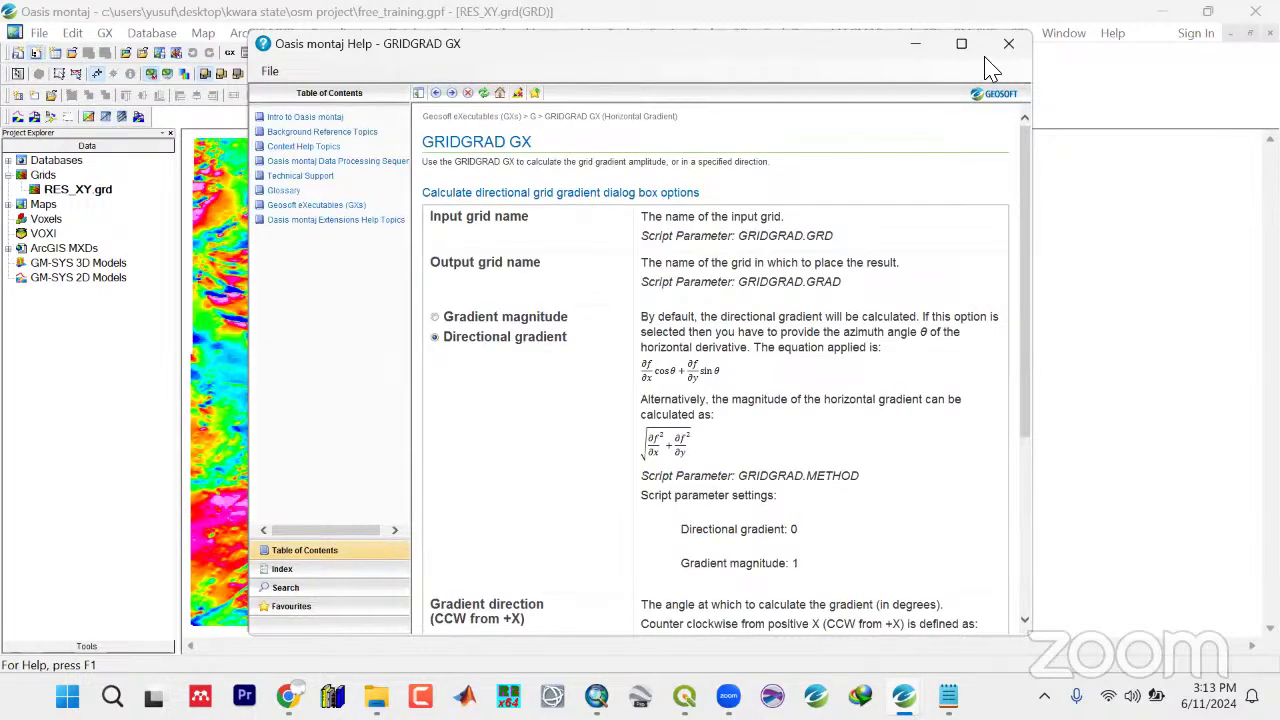
left_click(960, 45)
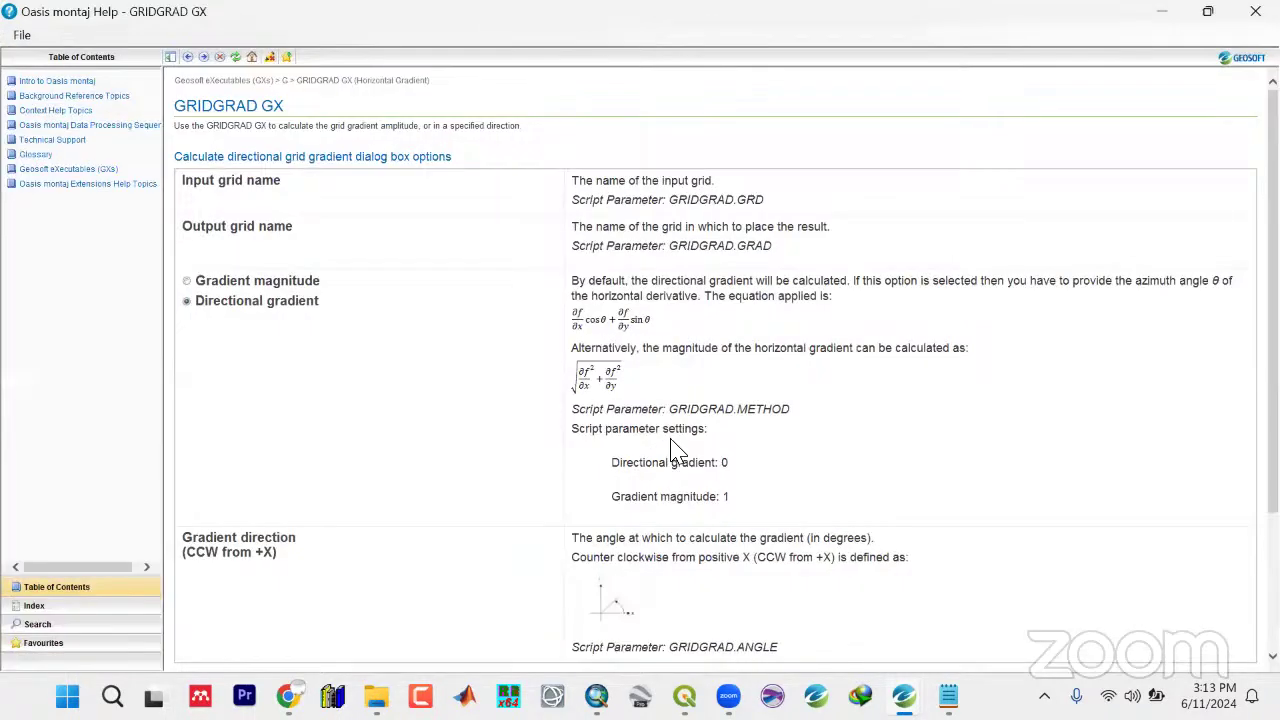
scroll(672, 447, "down", 4)
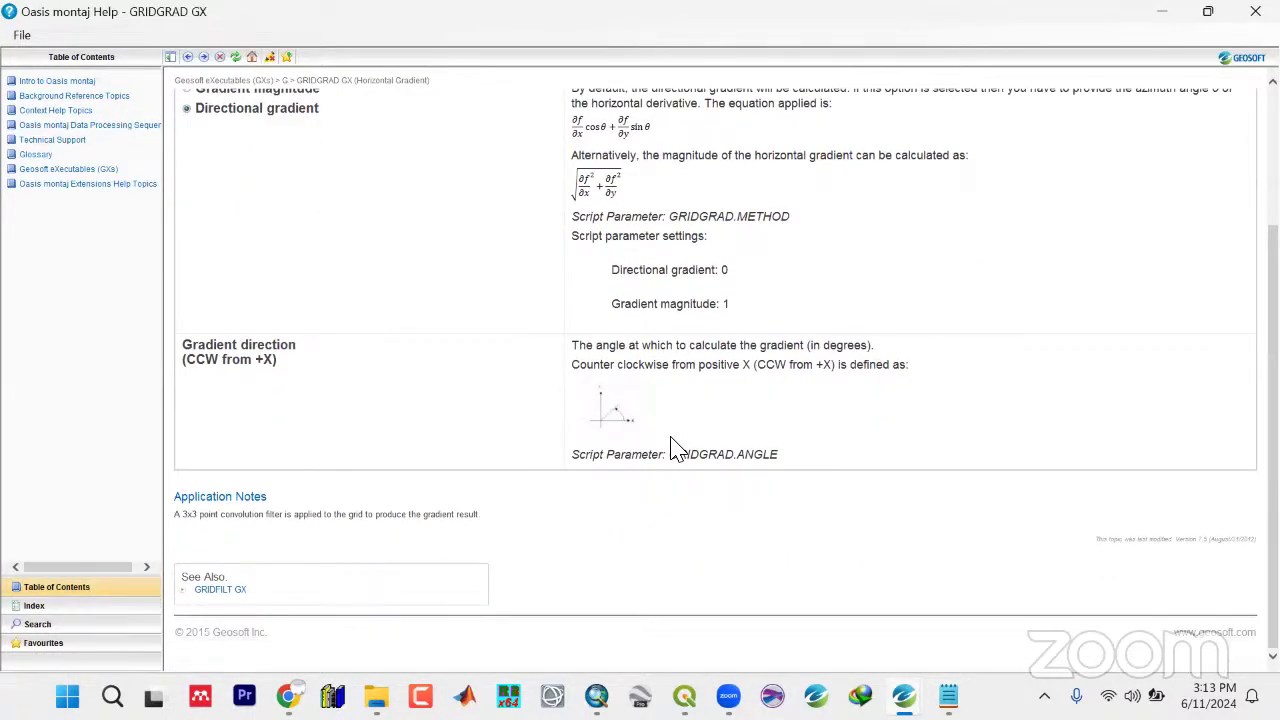
scroll(672, 447, "up", 4)
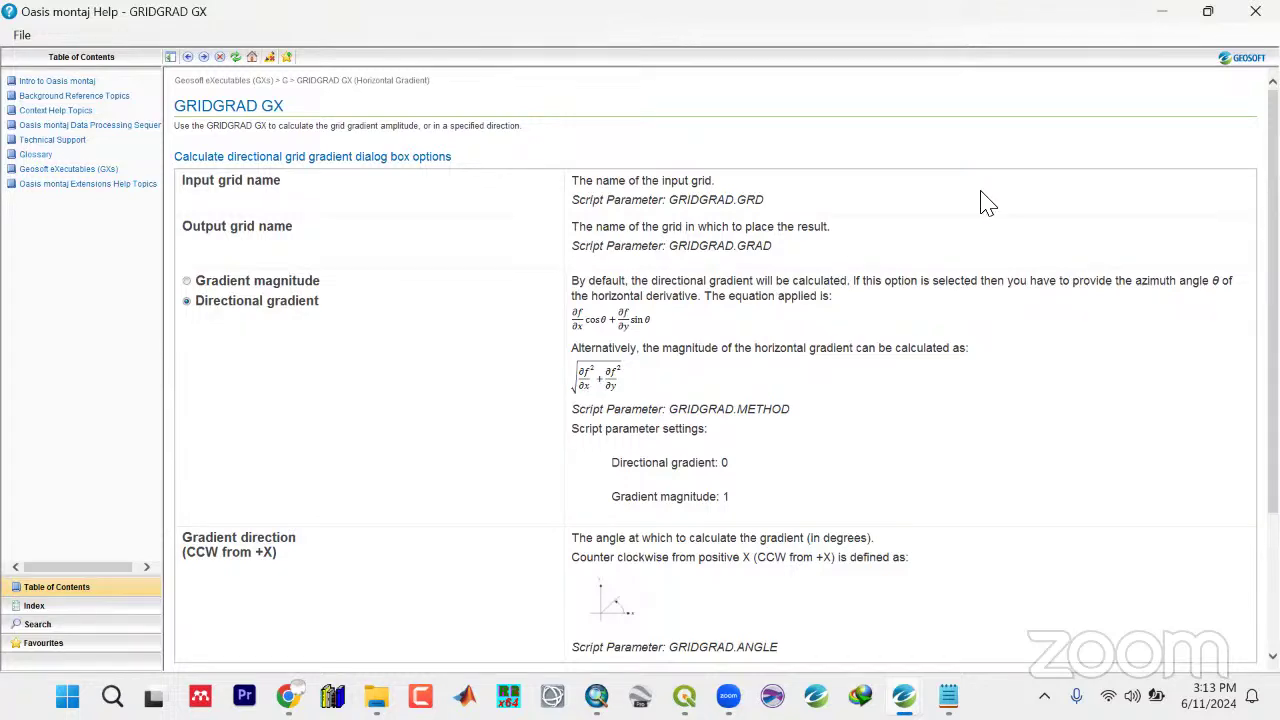
left_click(1255, 11)
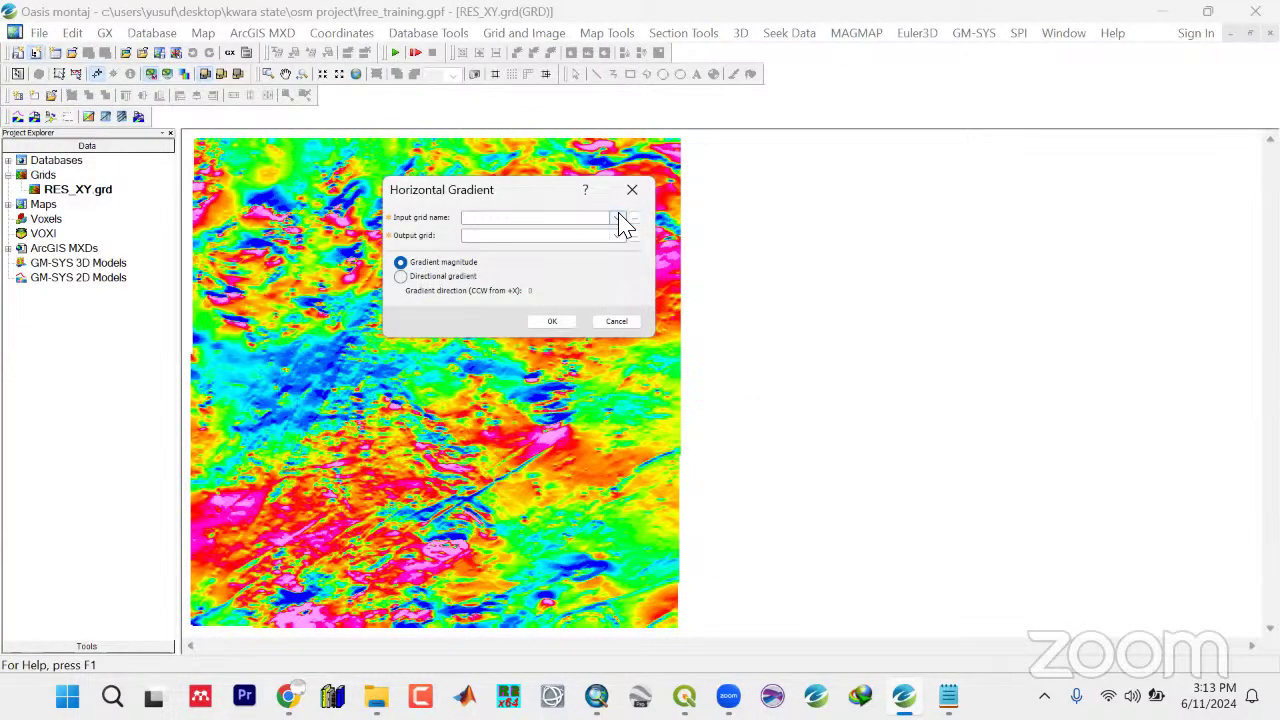
Calculate the horizontal gradient of RES_XY.grd into the output grid THG_XY and fit the result to the view
left_click(618, 218)
left_click(534, 232)
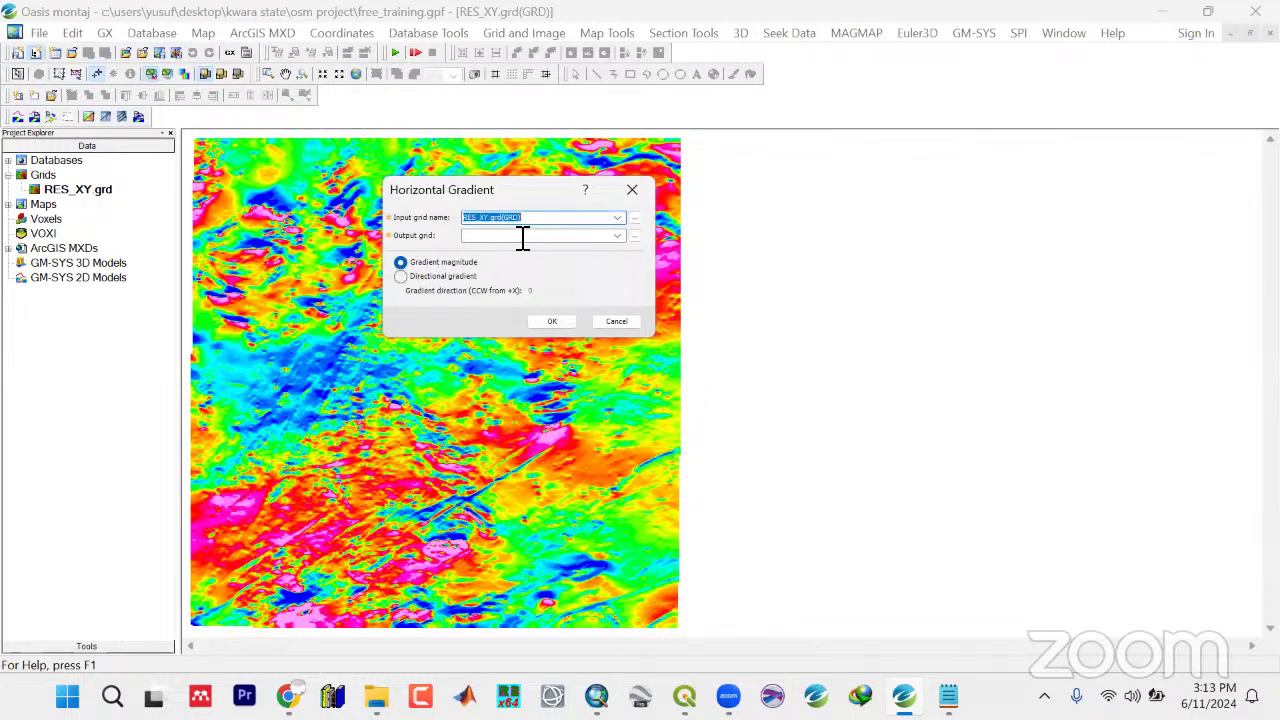
left_click(522, 236)
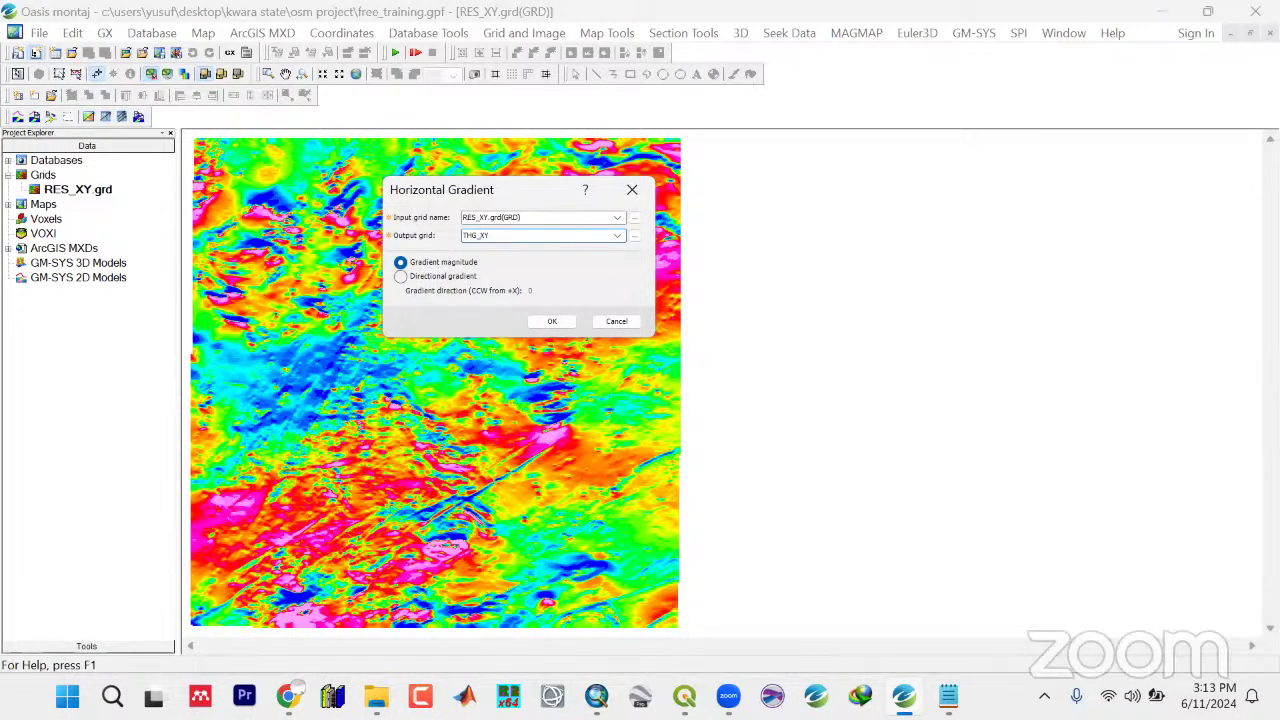
left_click(540, 322)
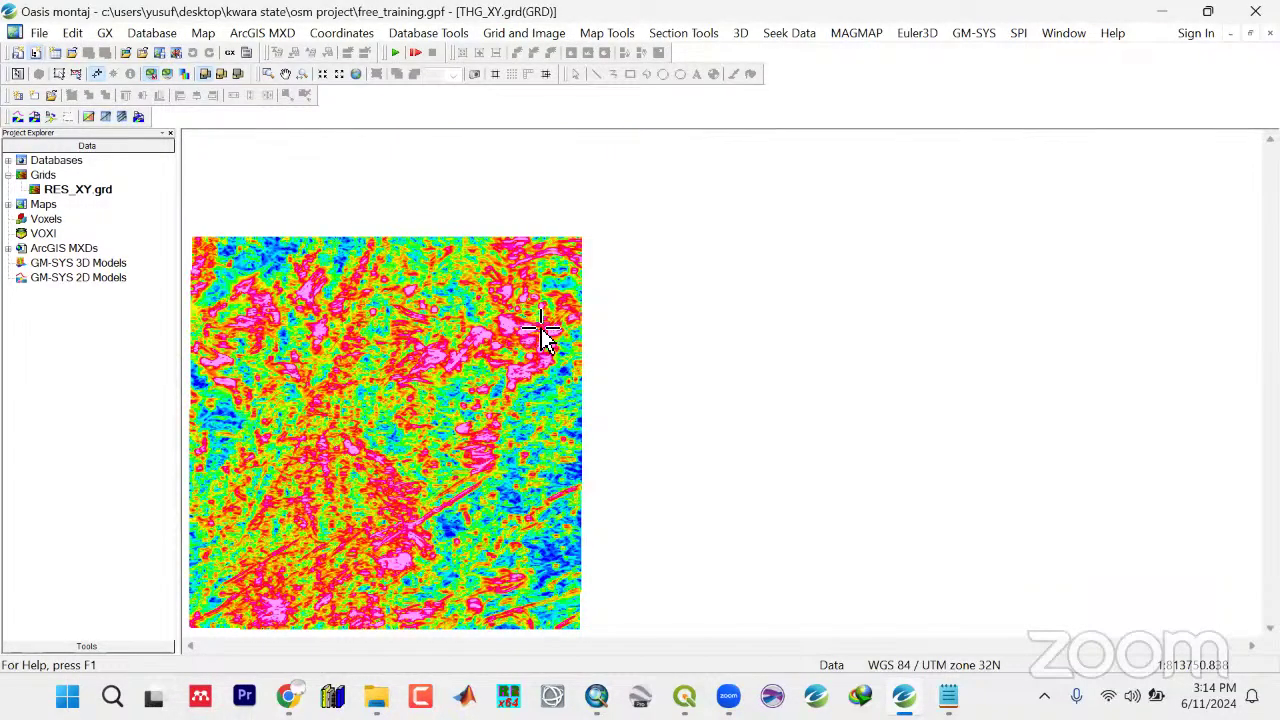
left_click(356, 76)
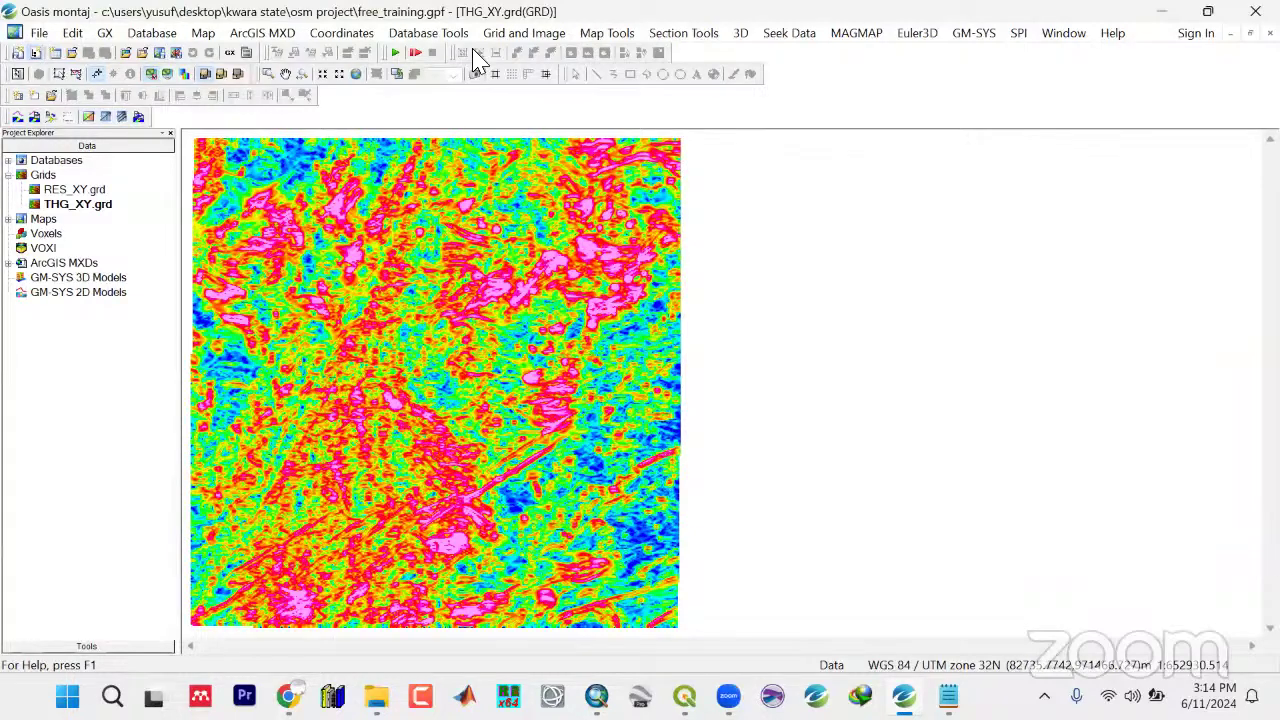
Start reprojecting the grid THG_XY.grd and accept its projected source coordinate system, UTM zone 32N on WGS 84
left_click(508, 34)
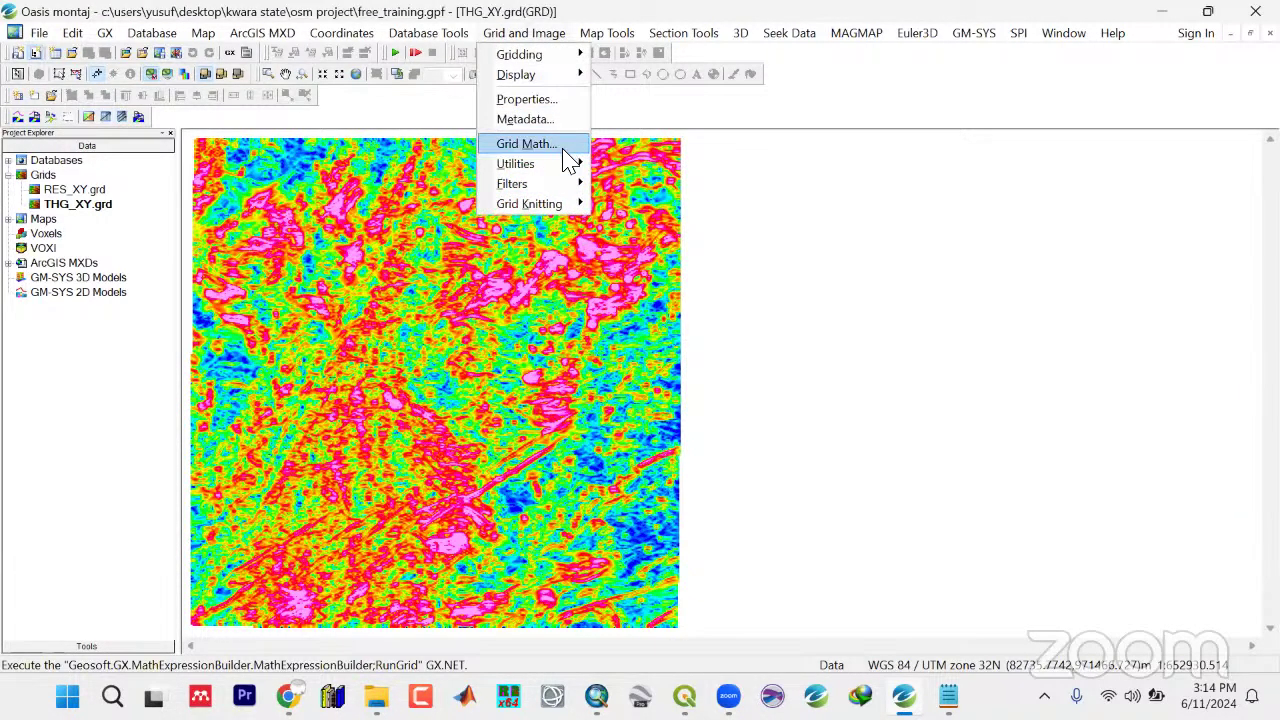
mouse_move(568, 165)
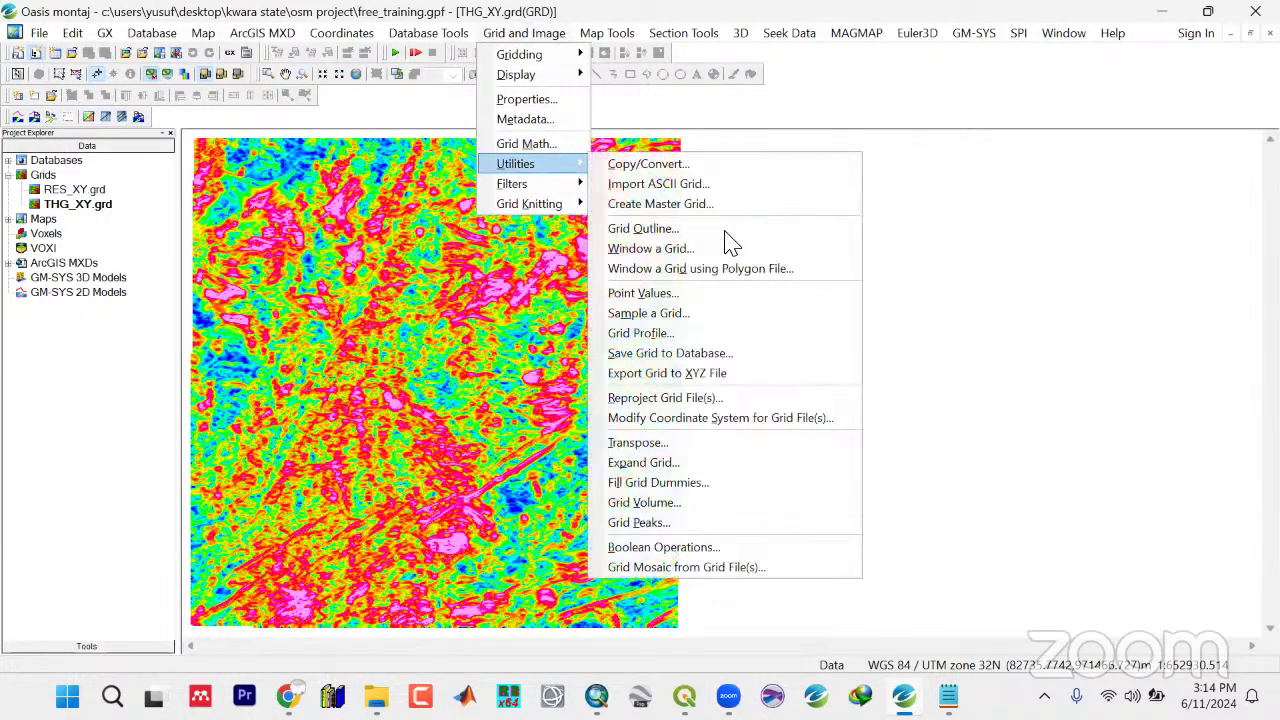
left_click(684, 399)
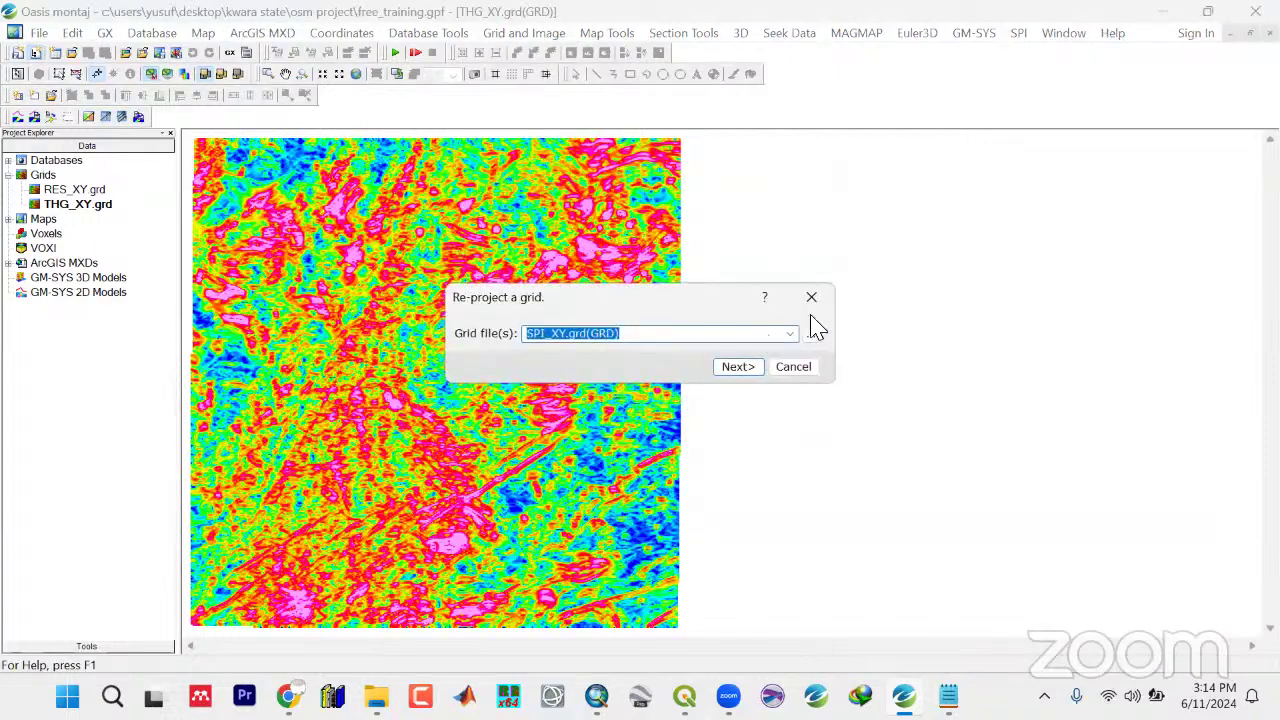
left_click(793, 338)
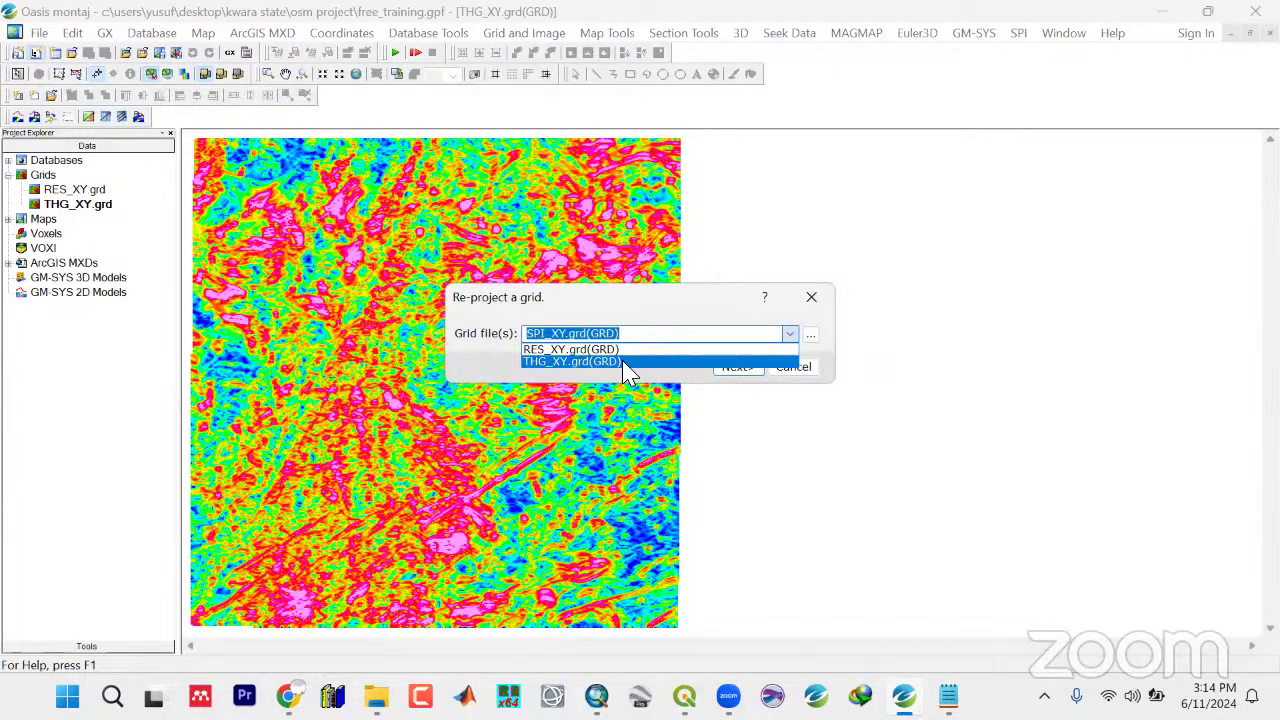
left_click(625, 362)
left_click(736, 367)
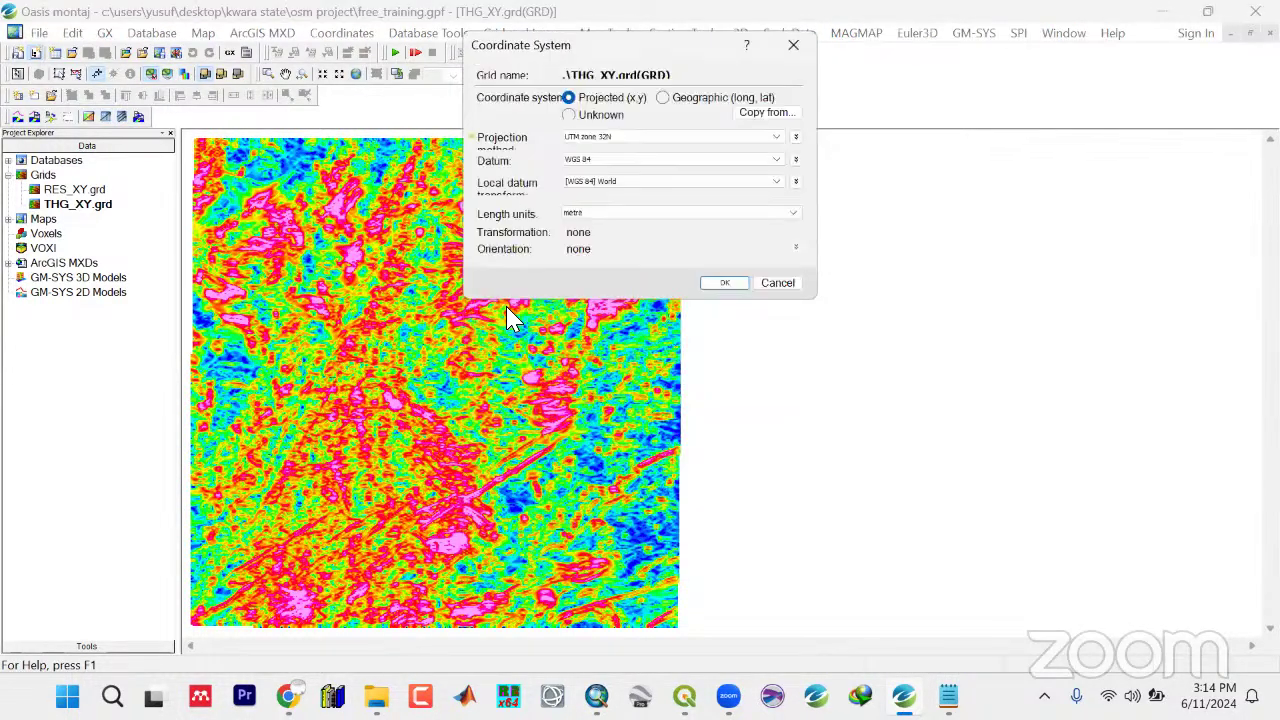
left_click(718, 285)
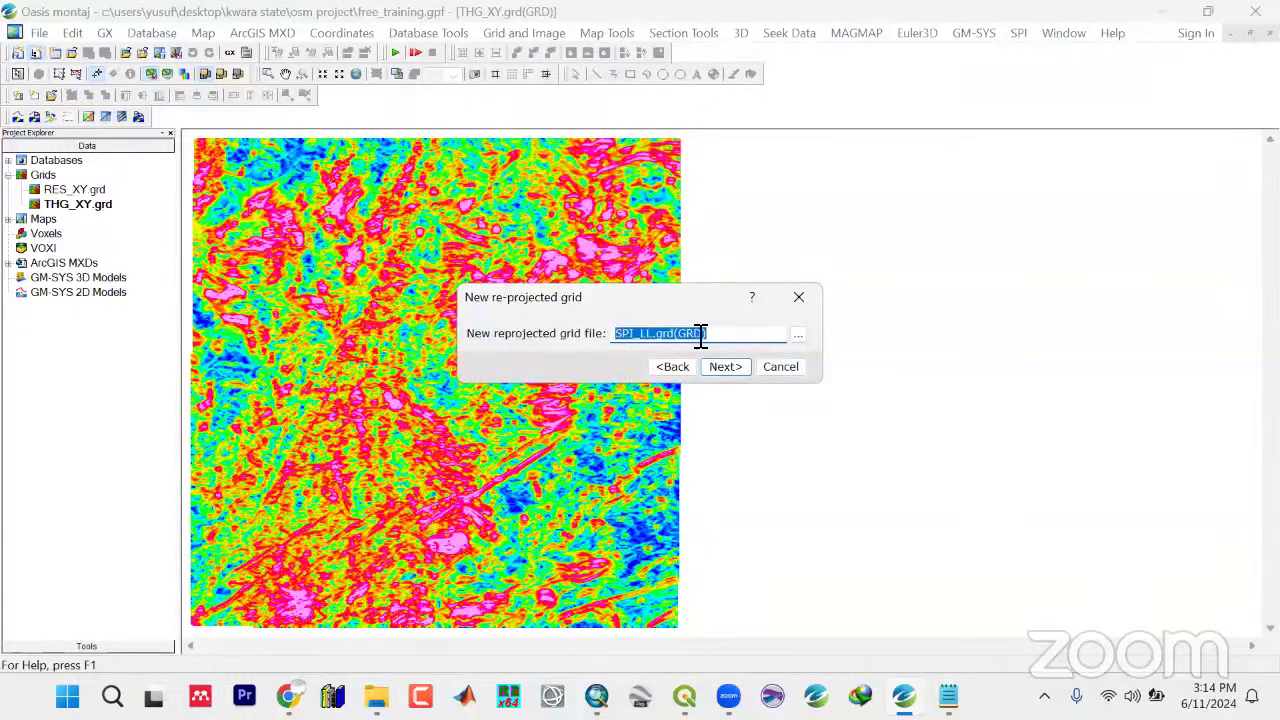
Reproject to the new grid file THG_LL in geographic (long, lat) coordinates and fit the resulting grid to the view
type("THG_LL")
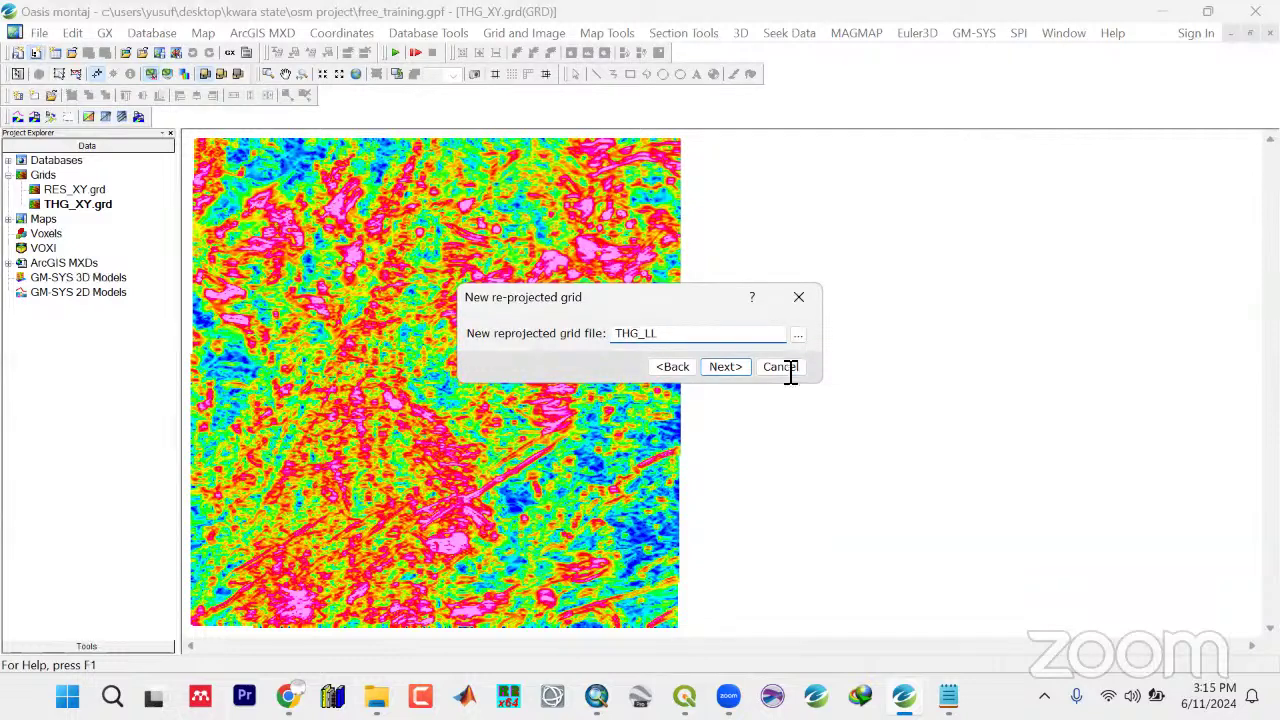
left_click(743, 367)
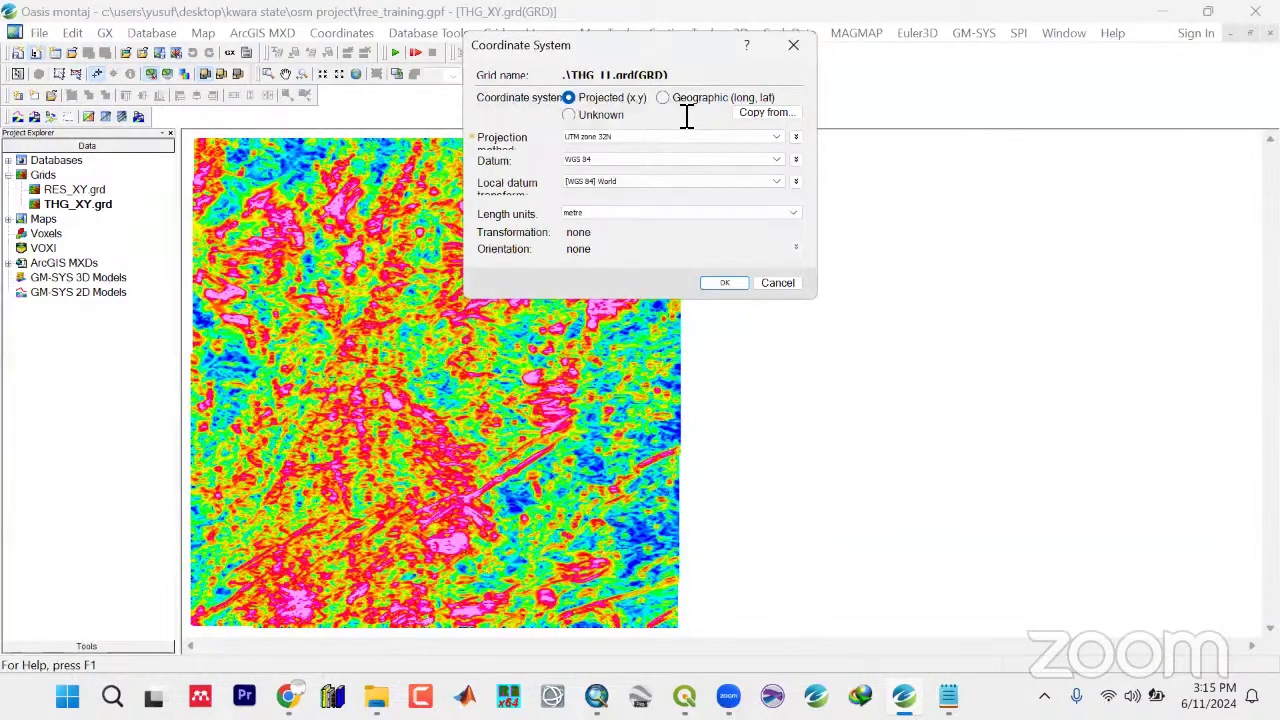
left_click(670, 98)
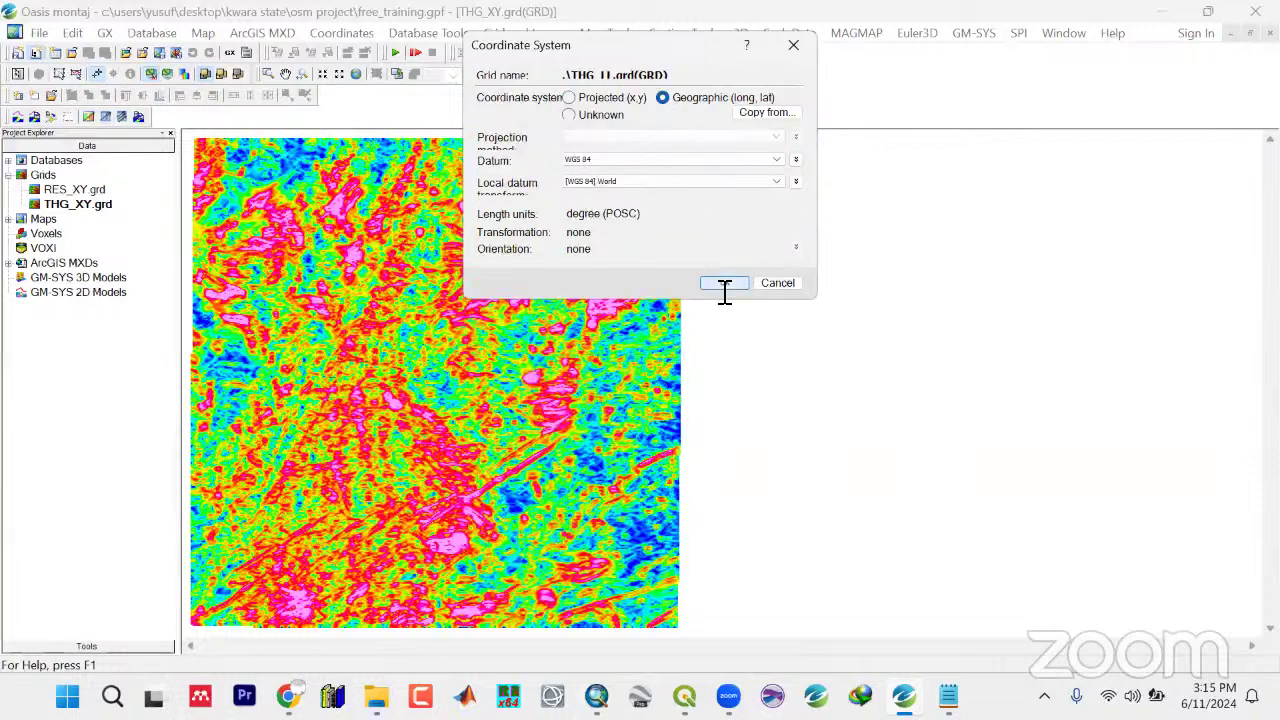
left_click(724, 284)
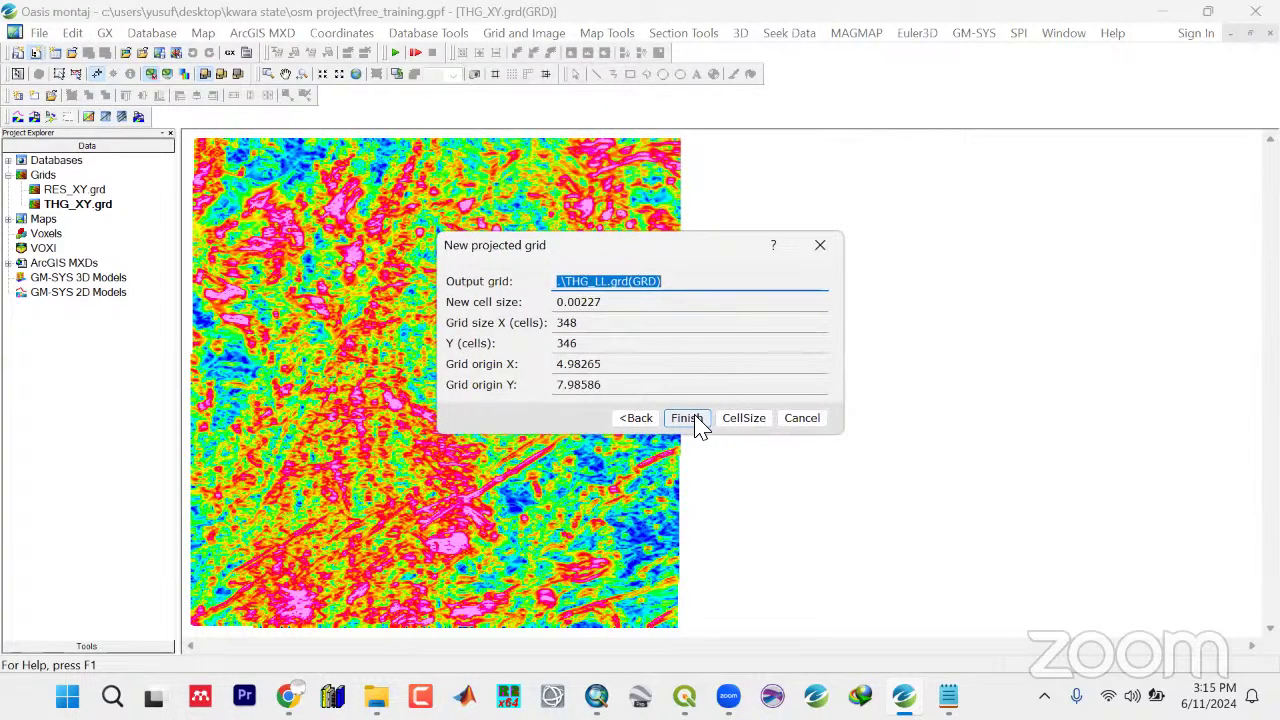
left_click(690, 418)
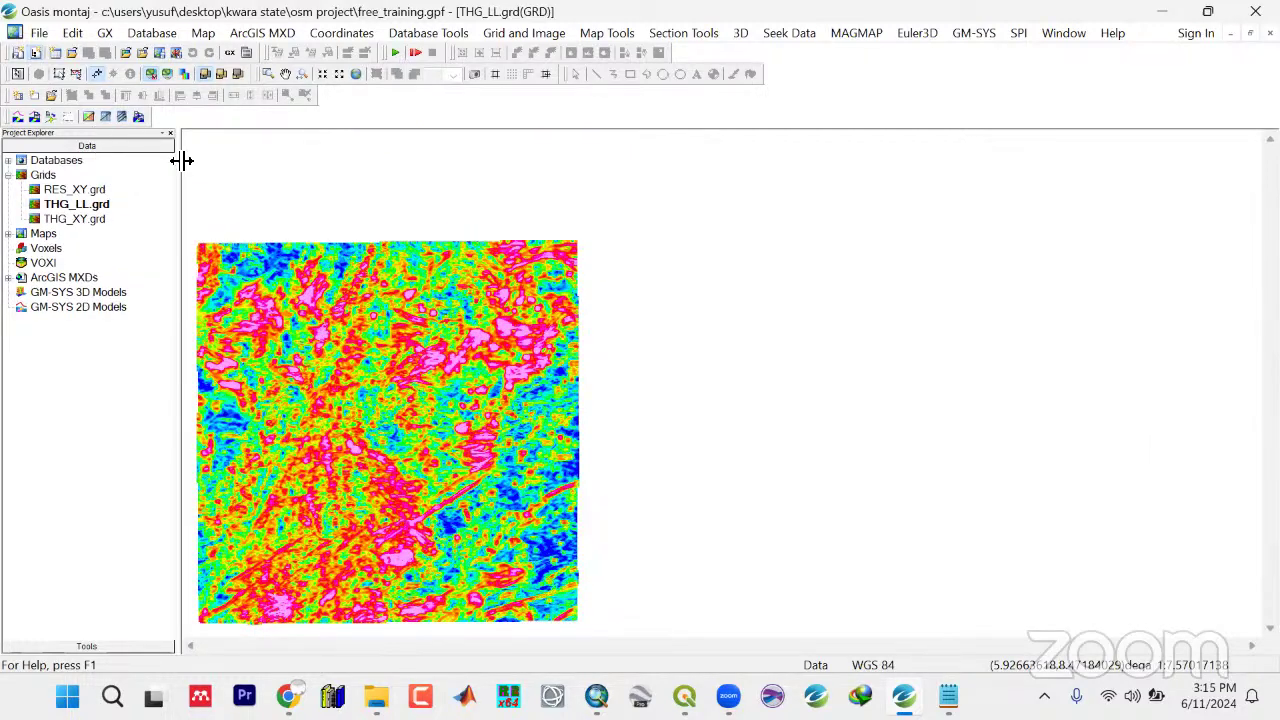
left_click(358, 78)
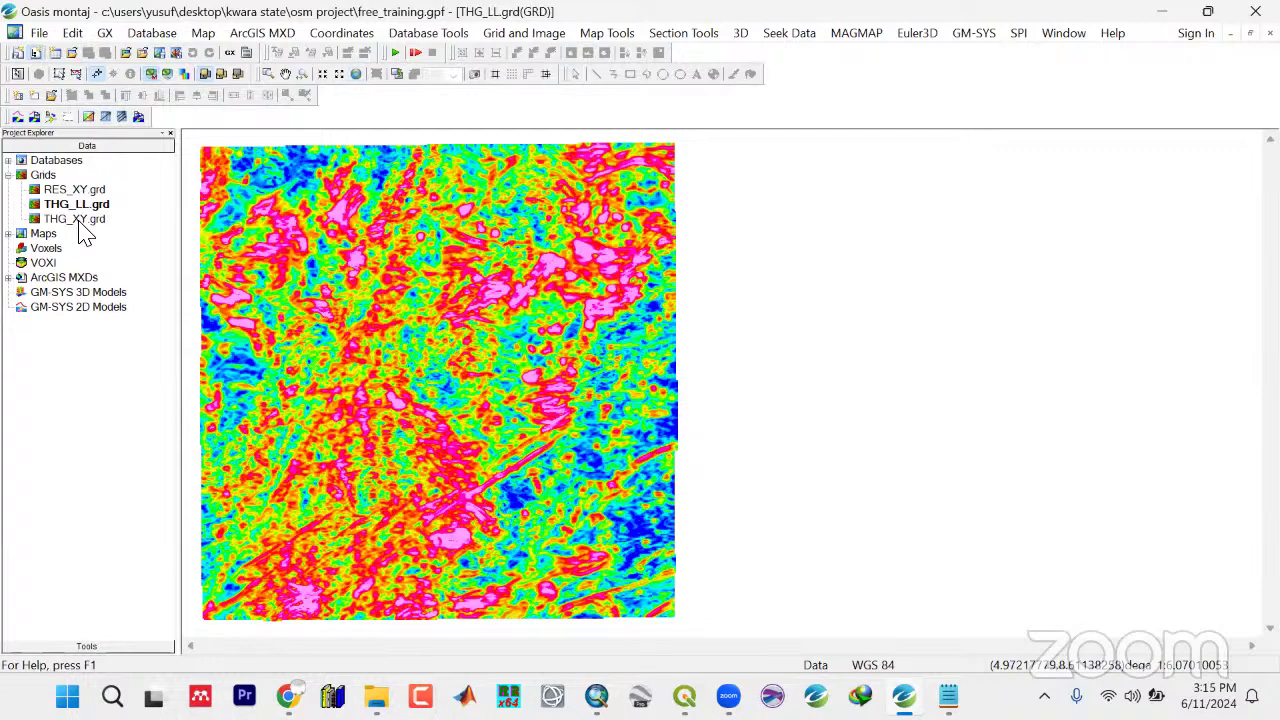
Remove the THG_XY.grd grid from the project
left_click(80, 220)
right_click(80, 221)
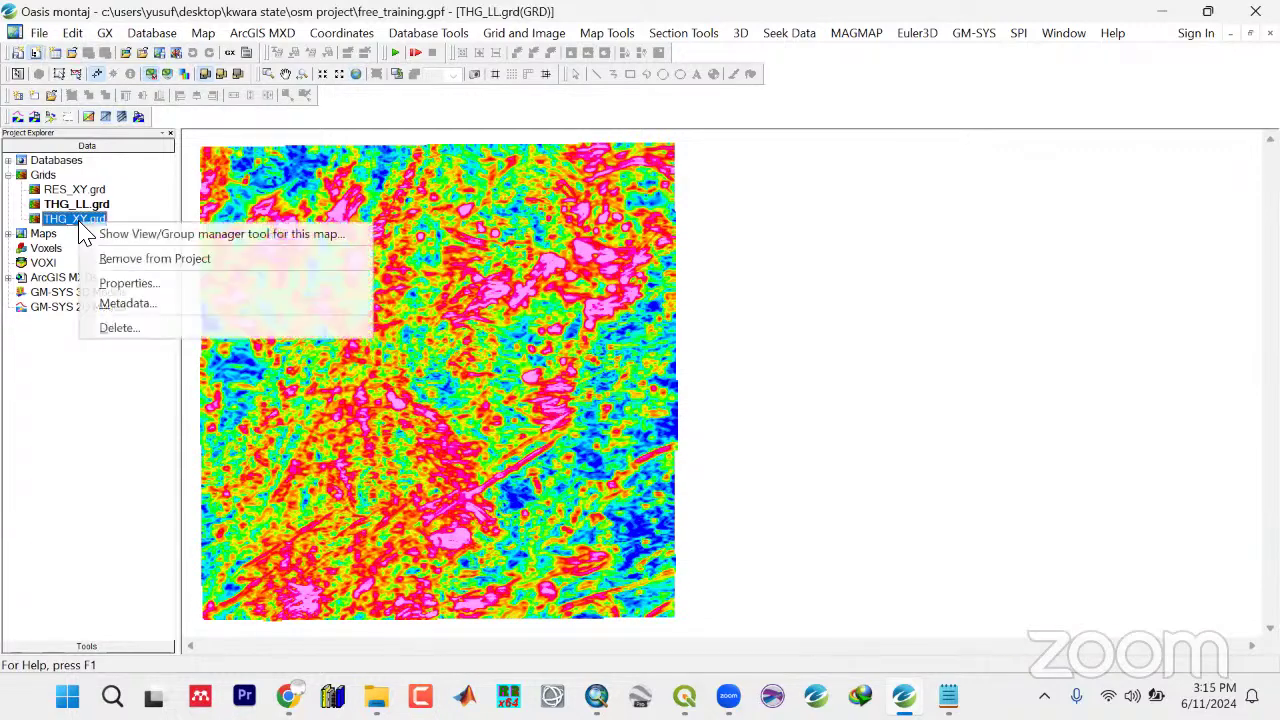
left_click(110, 259)
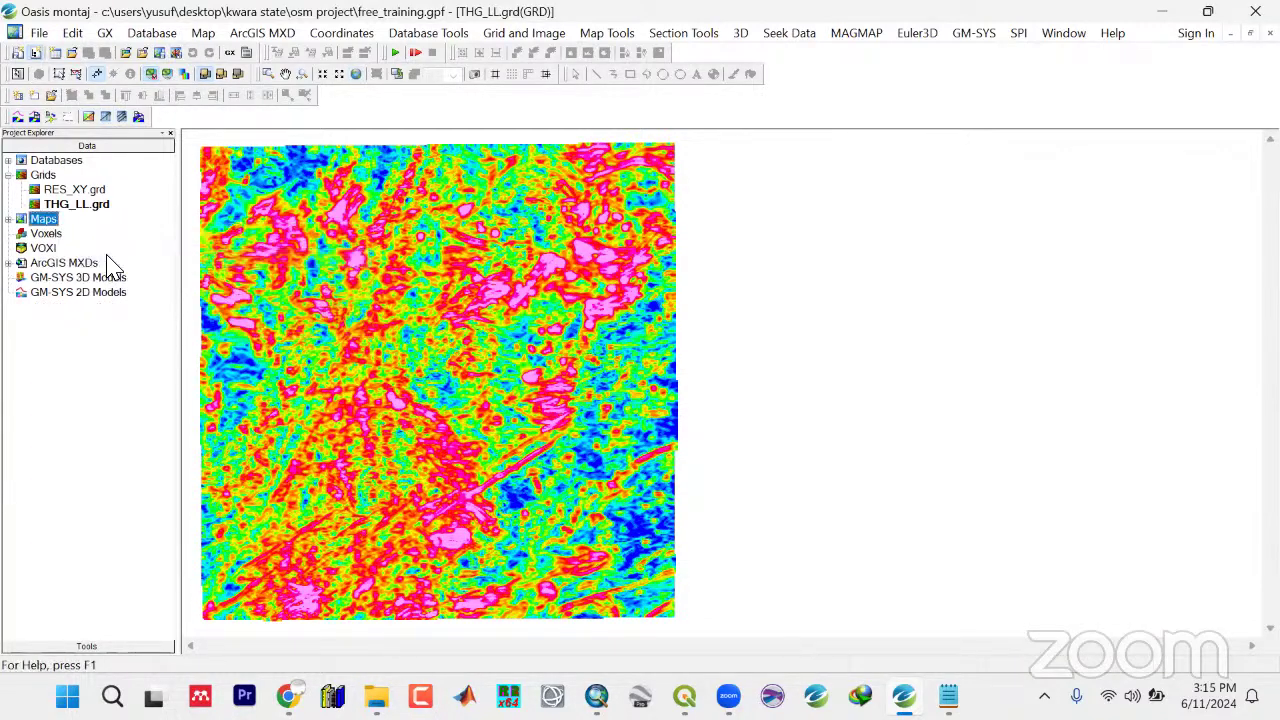
Start a new map and take its data range from the grid THG_LL.grd
left_click(203, 33)
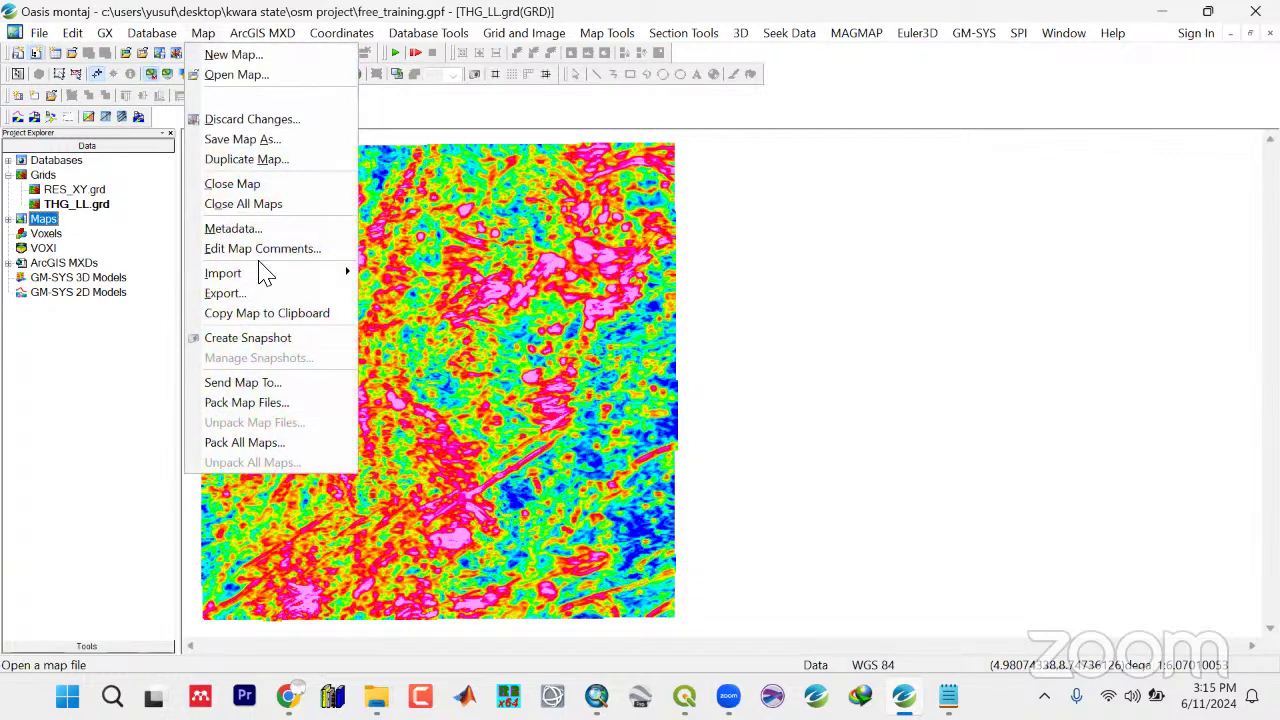
left_click(212, 56)
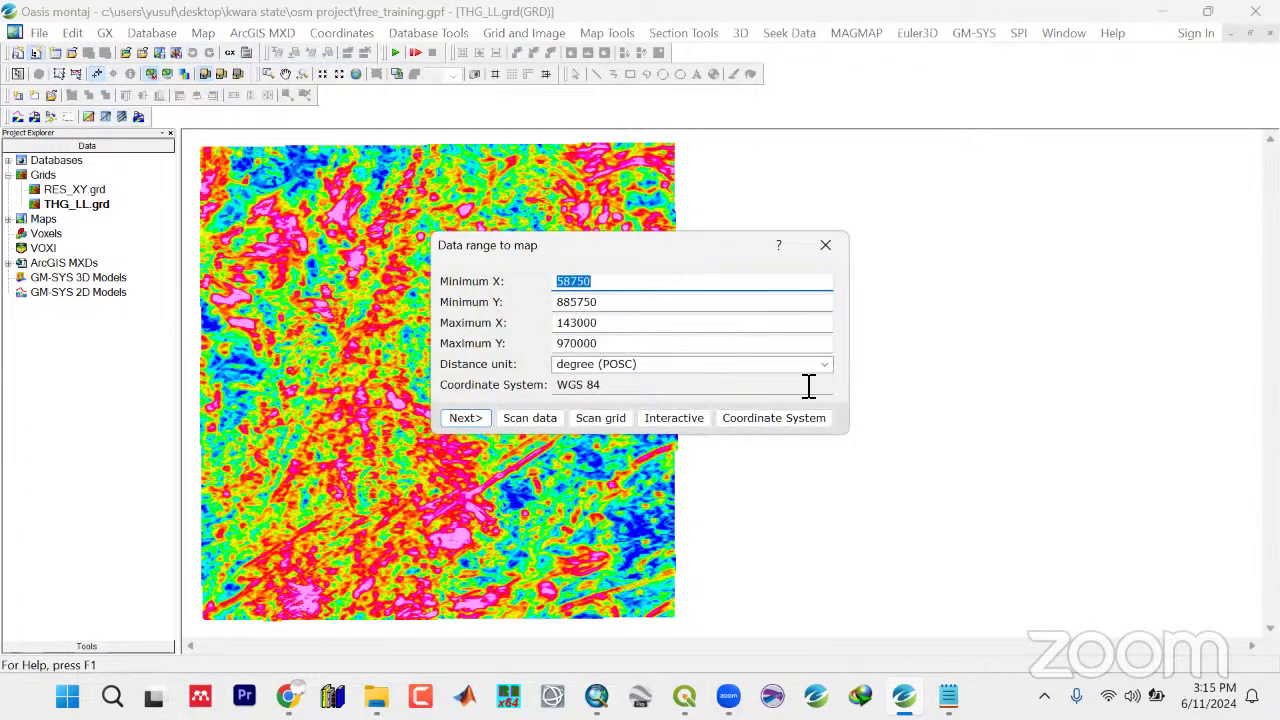
left_click(625, 421)
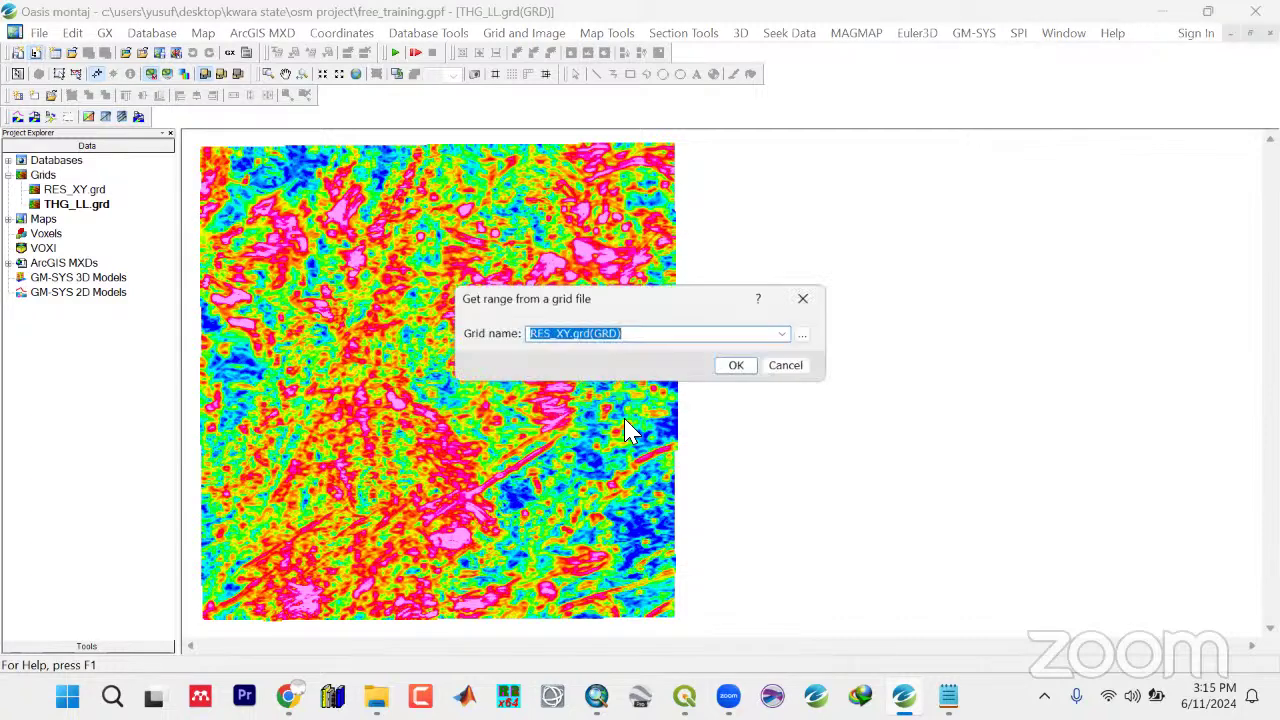
left_click(788, 336)
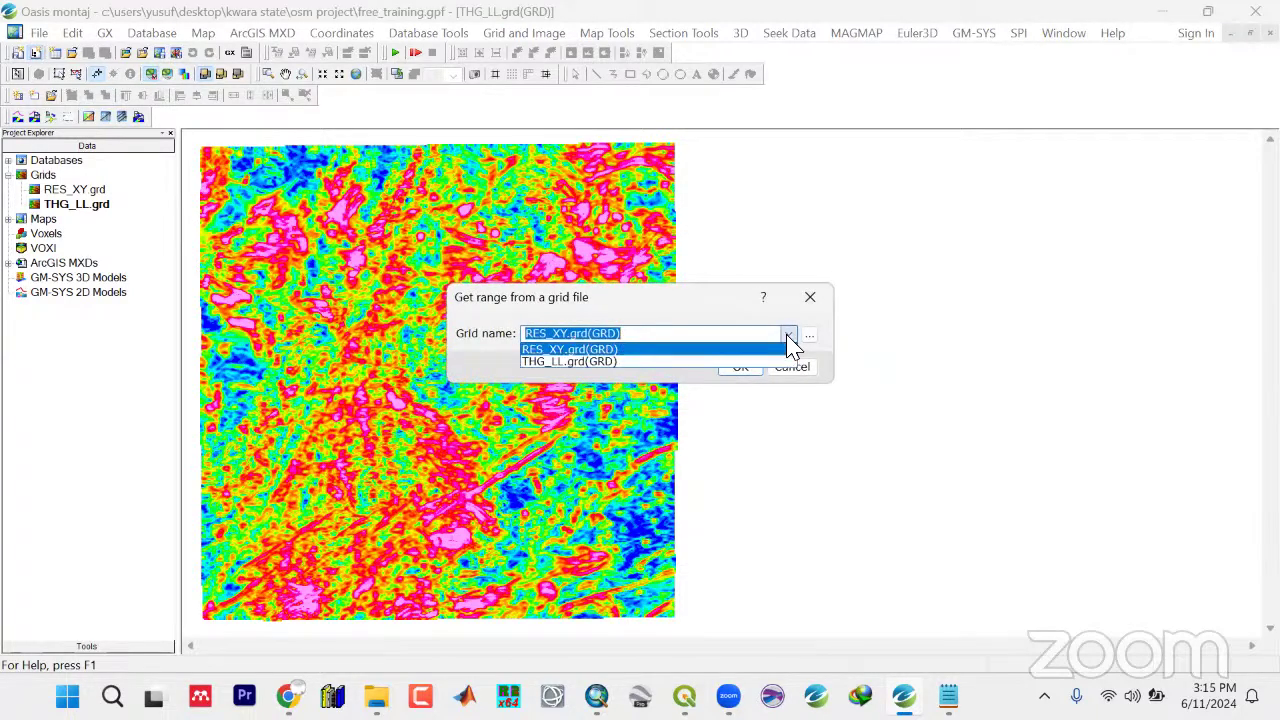
left_click(637, 368)
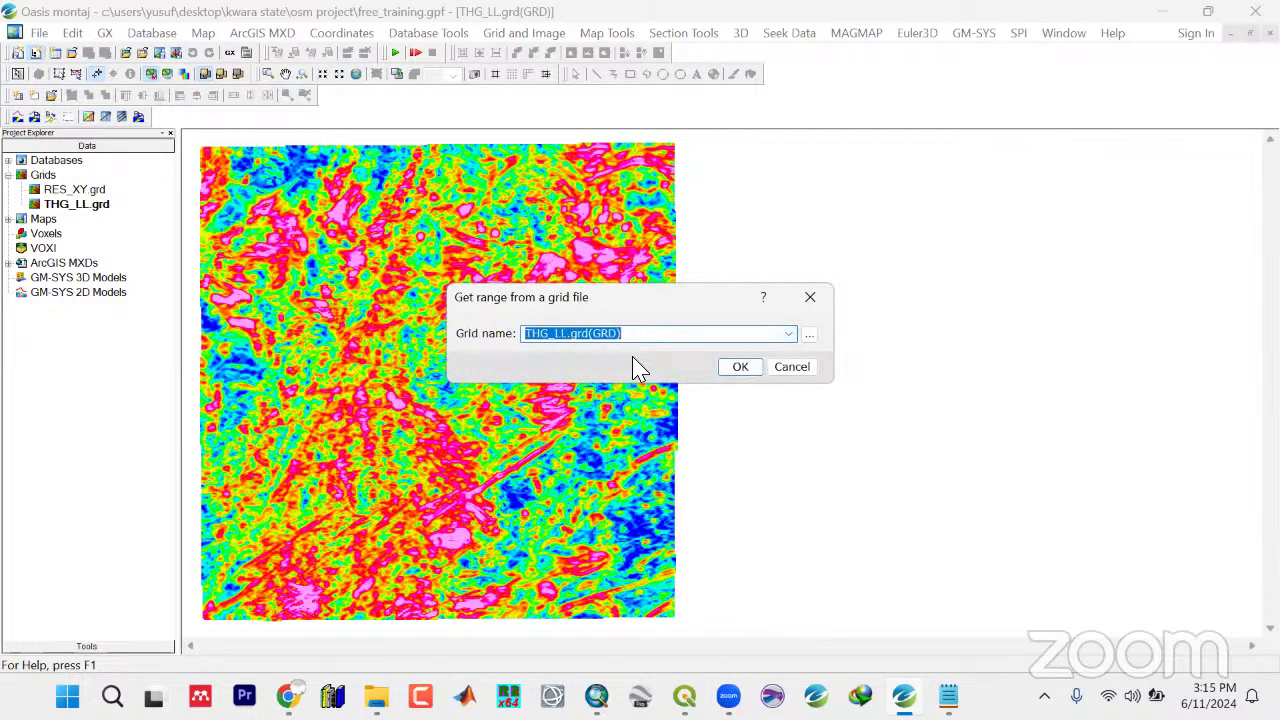
left_click(739, 368)
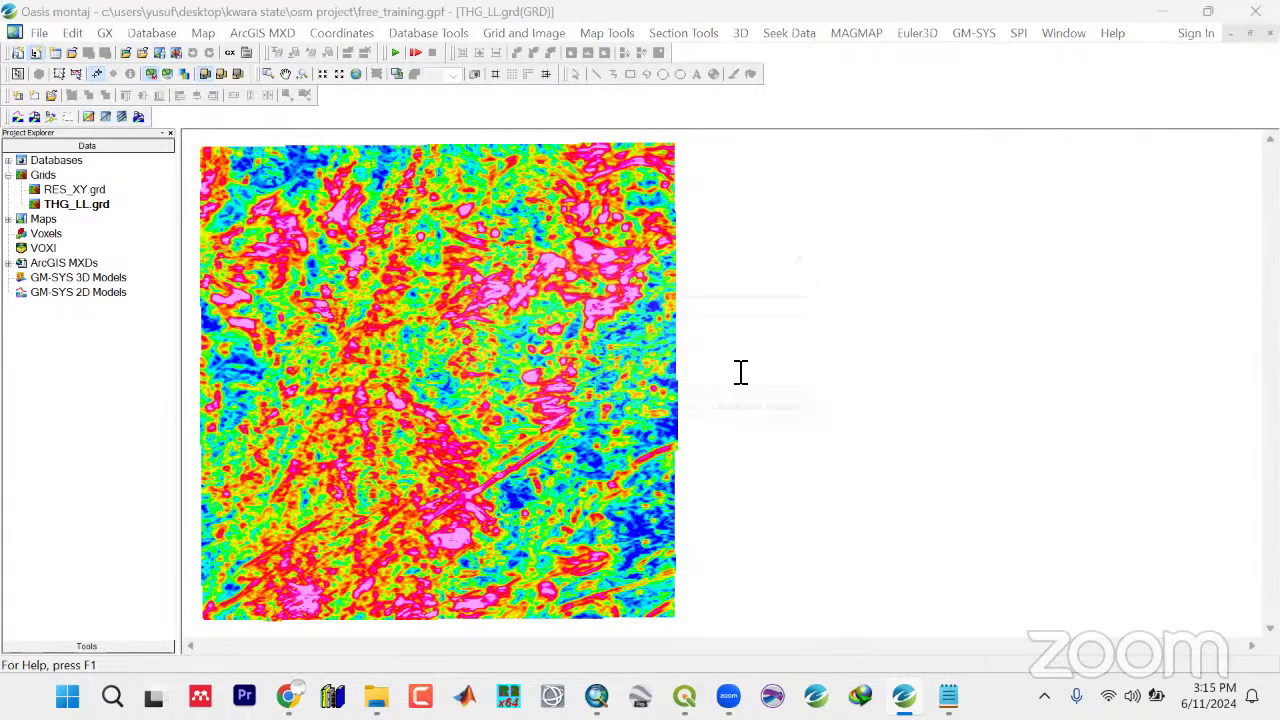
Create the new map with the name THG, the landscape letter template and the calculated default scale
left_click(462, 422)
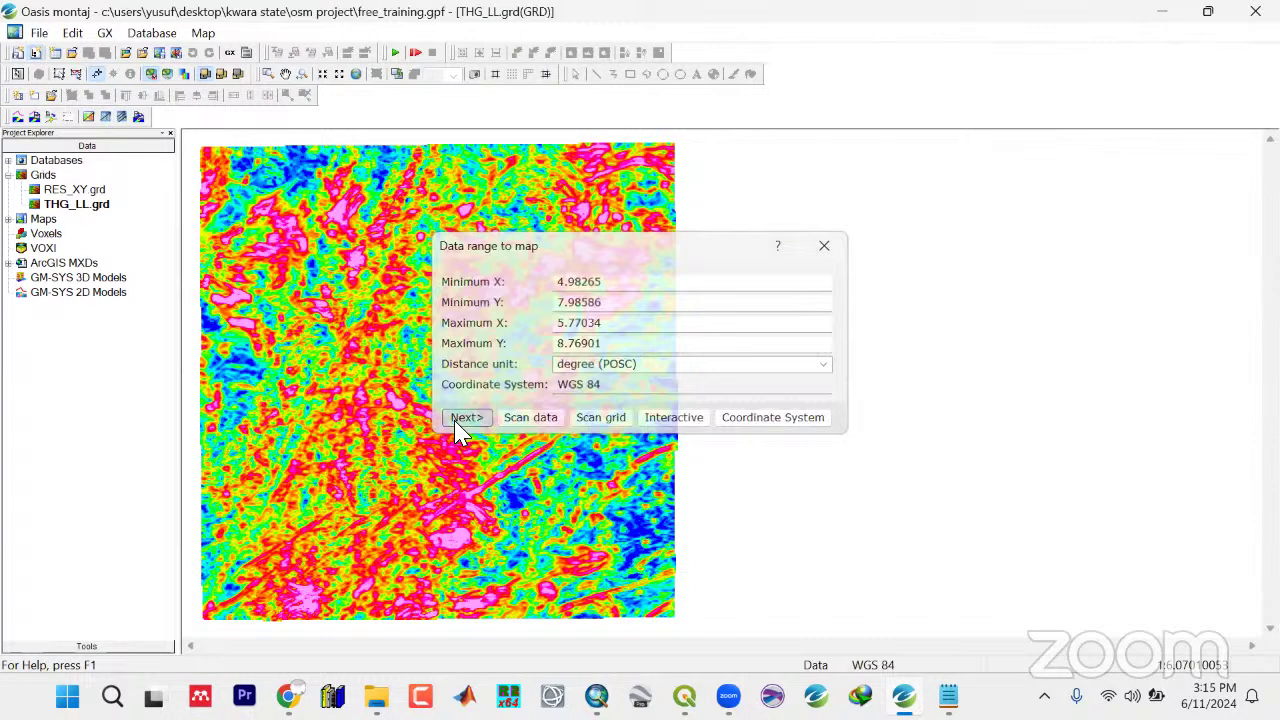
left_click(727, 397)
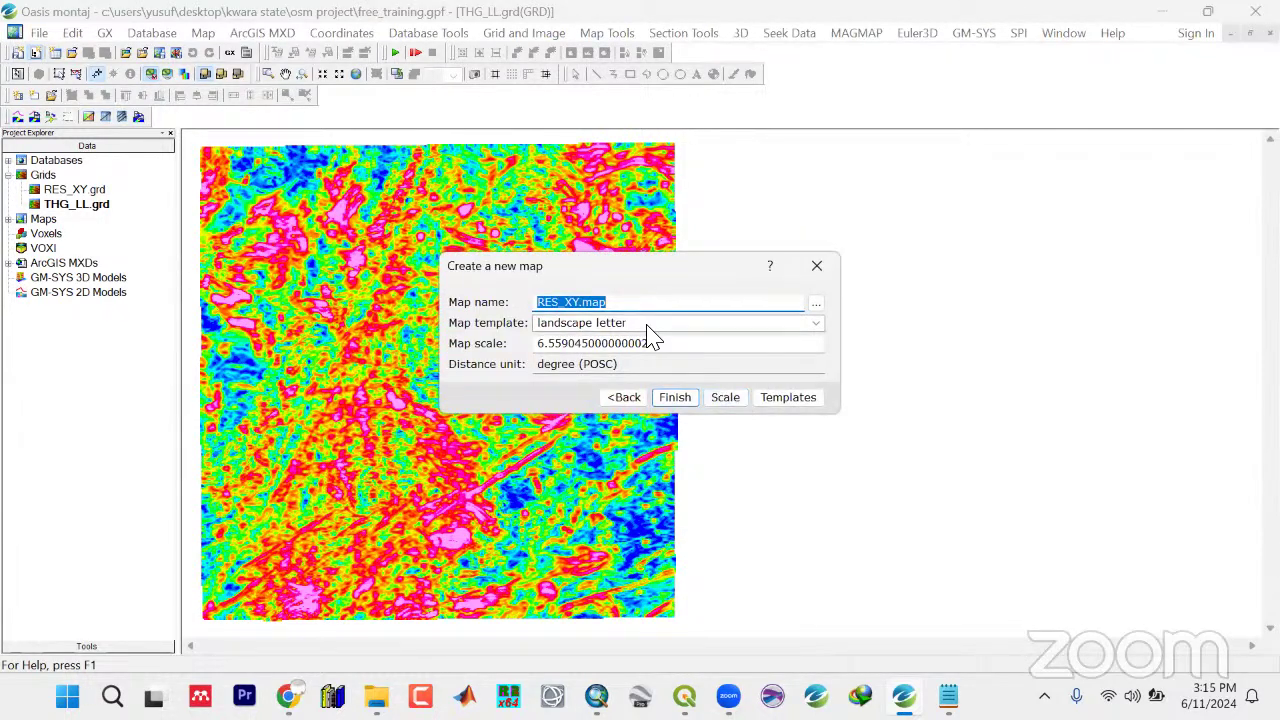
type("THG")
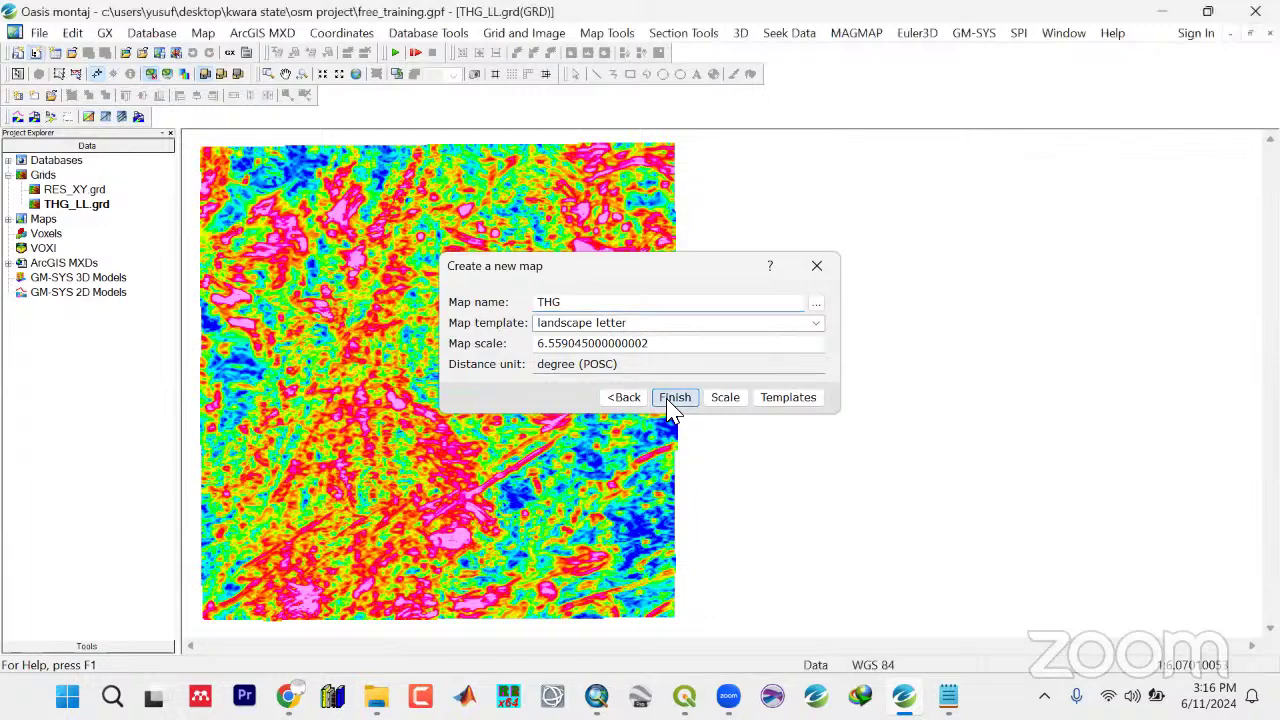
left_click(671, 399)
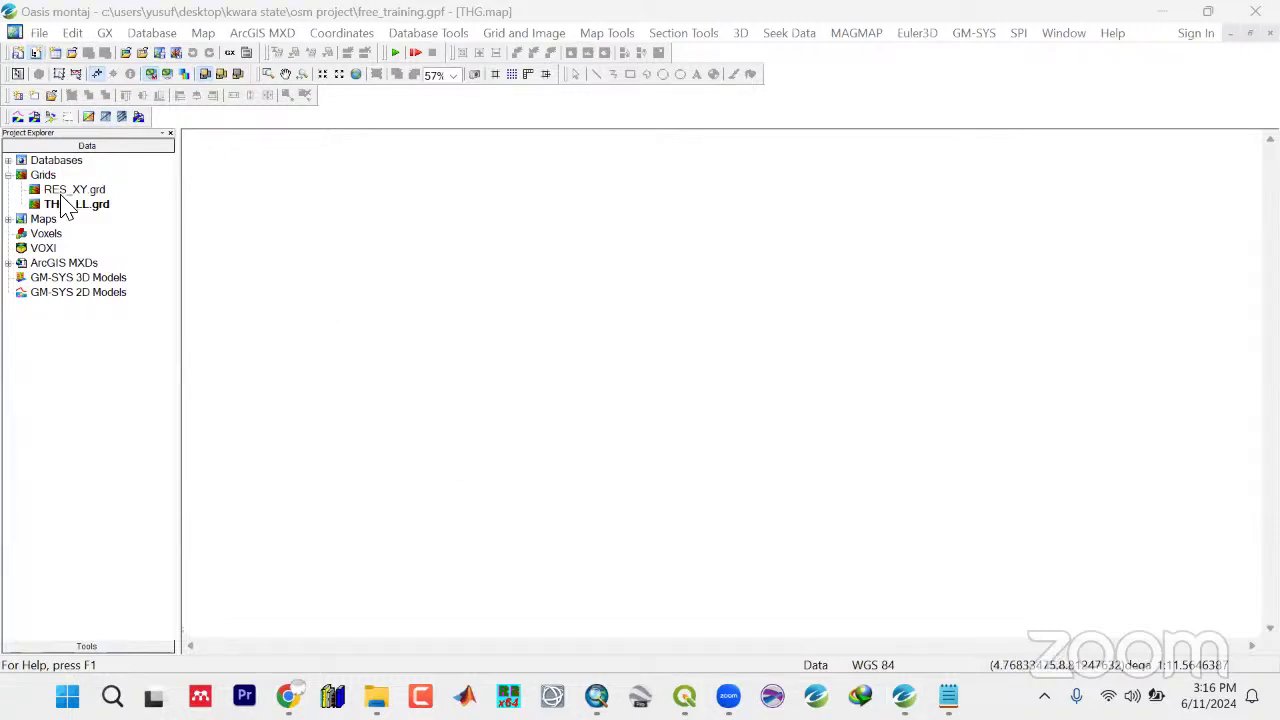
Start a figure-style base map on the new map, with a right margin of 5 cm and a left margin of 2 cm
left_click(612, 33)
mouse_move(643, 54)
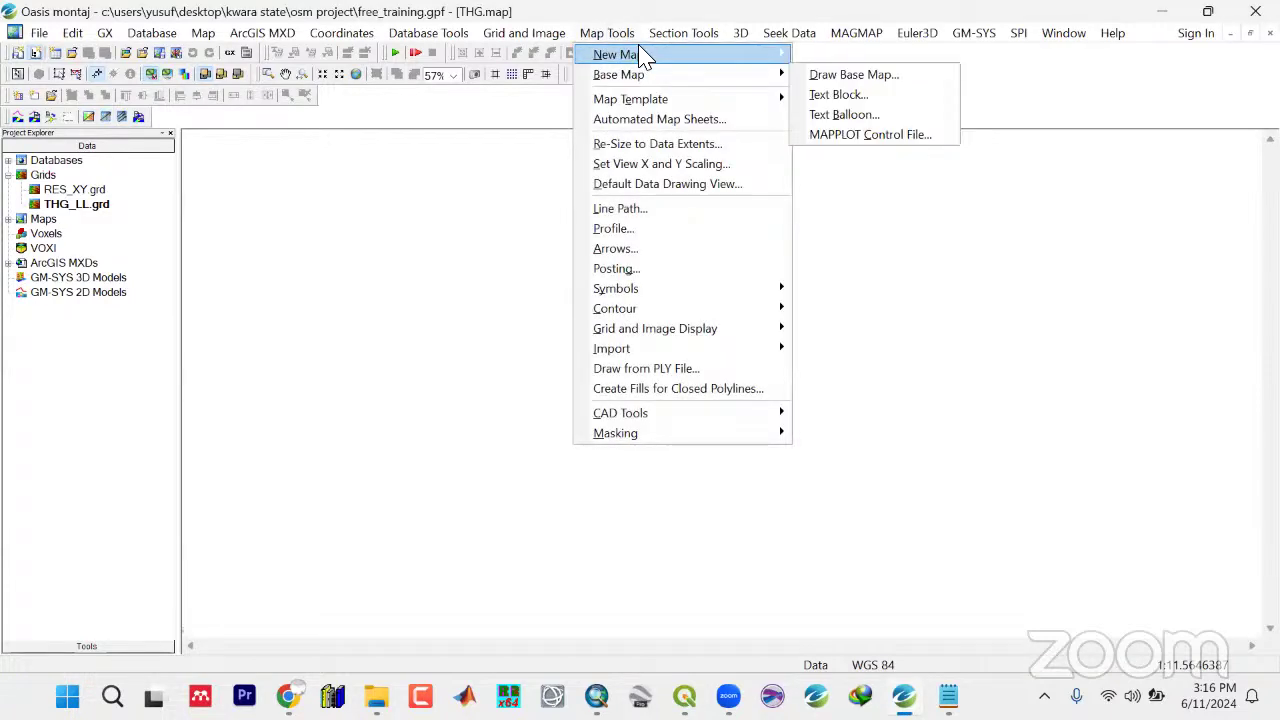
mouse_move(645, 76)
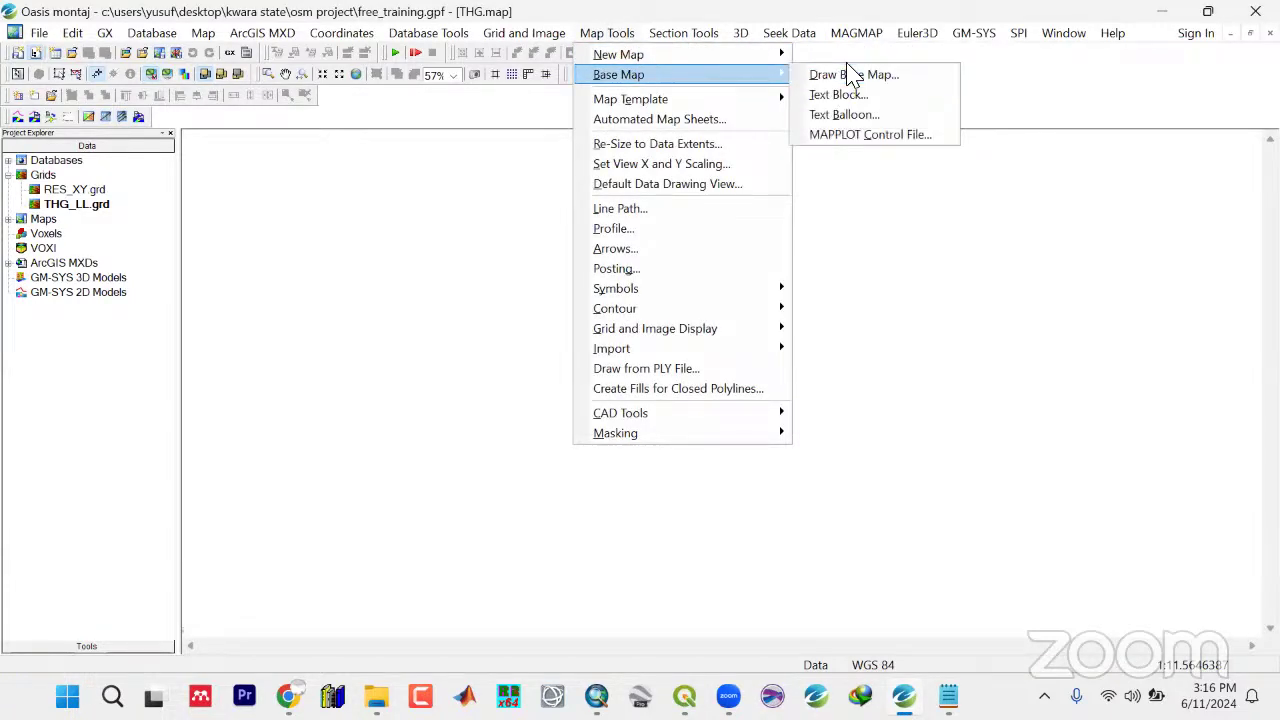
left_click(851, 76)
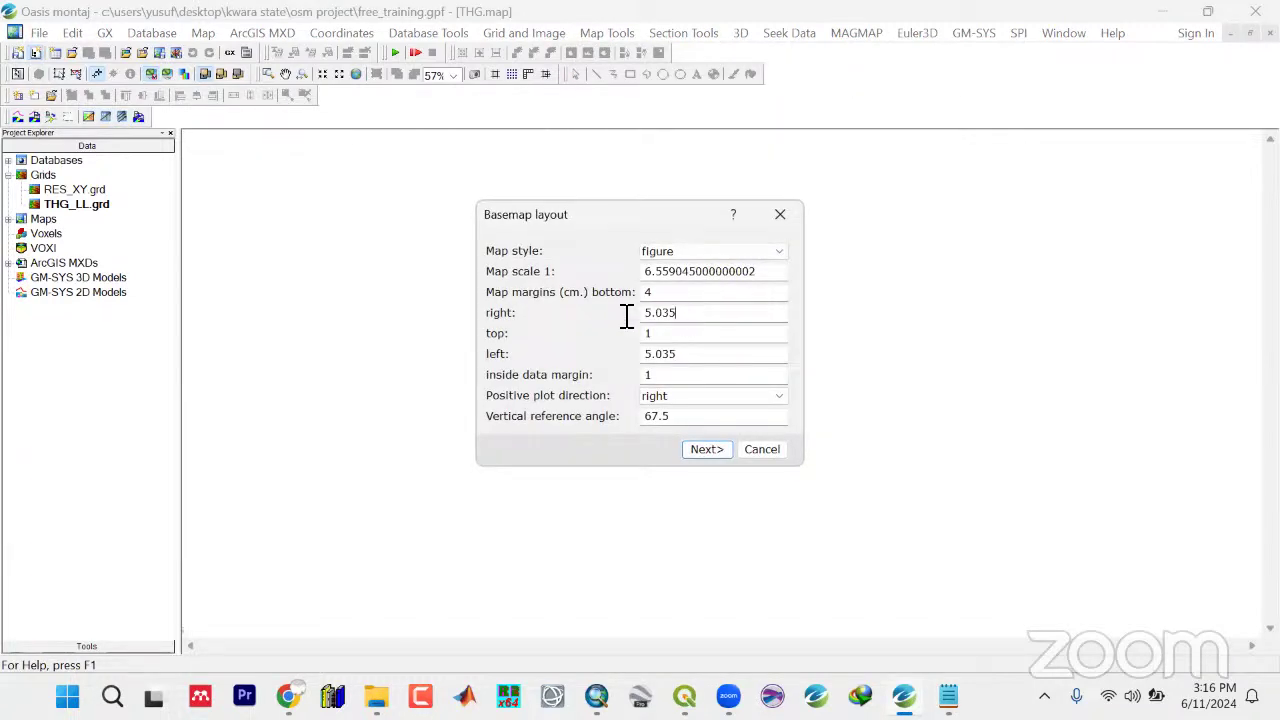
left_click_drag(626, 316, 602, 322)
type("5")
left_click_drag(703, 362, 591, 344)
type("2")
left_click(702, 452)
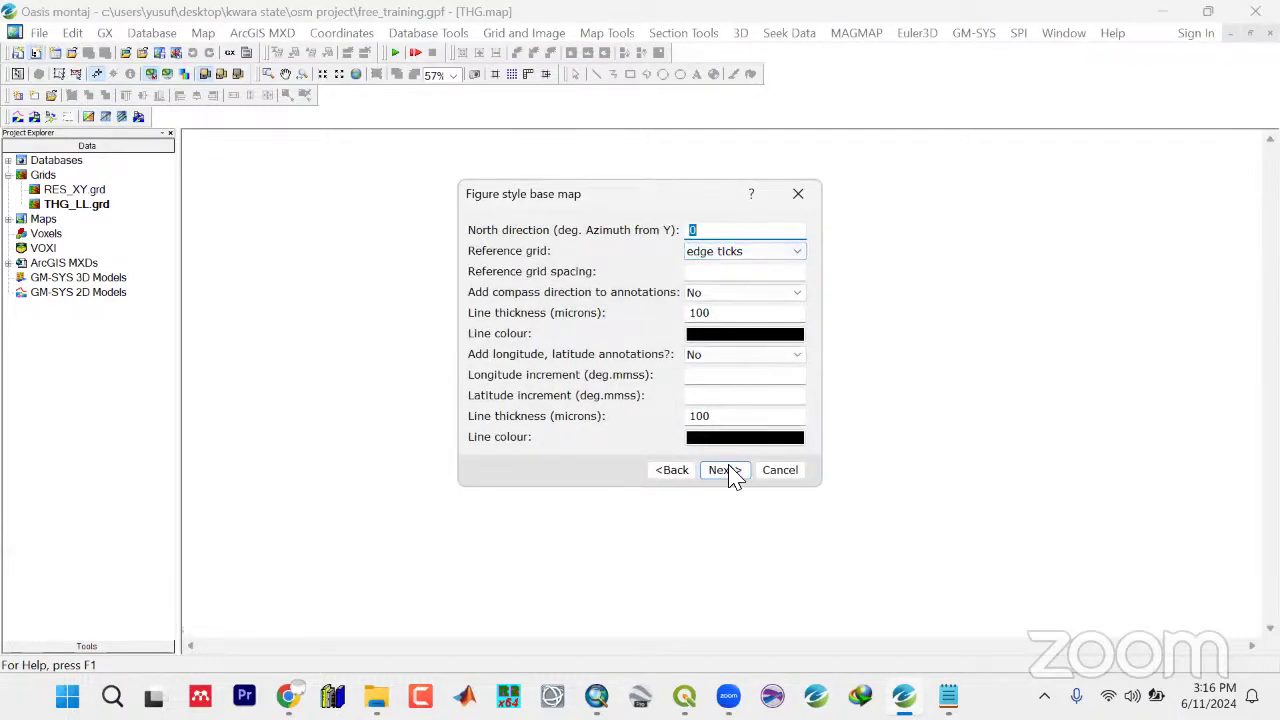
Set the annotations' compass direction to +X is East and draw the base map with the title THG MAP
left_click(762, 295)
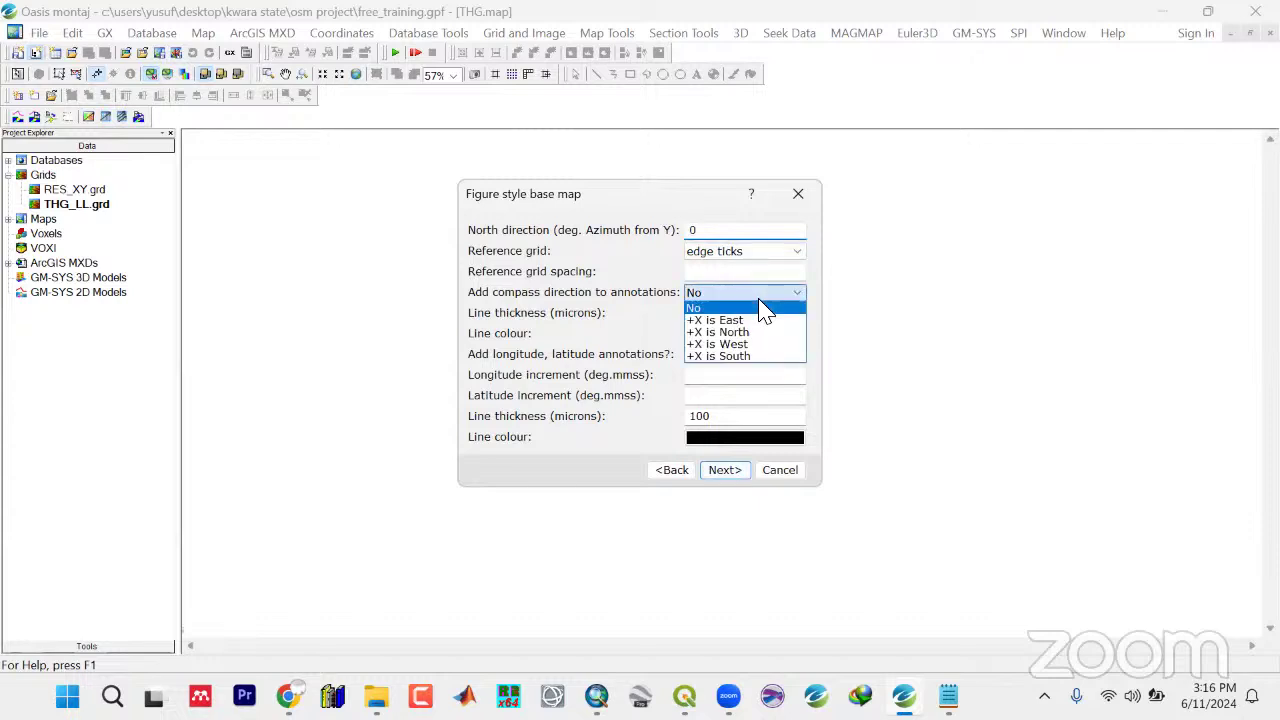
left_click(738, 321)
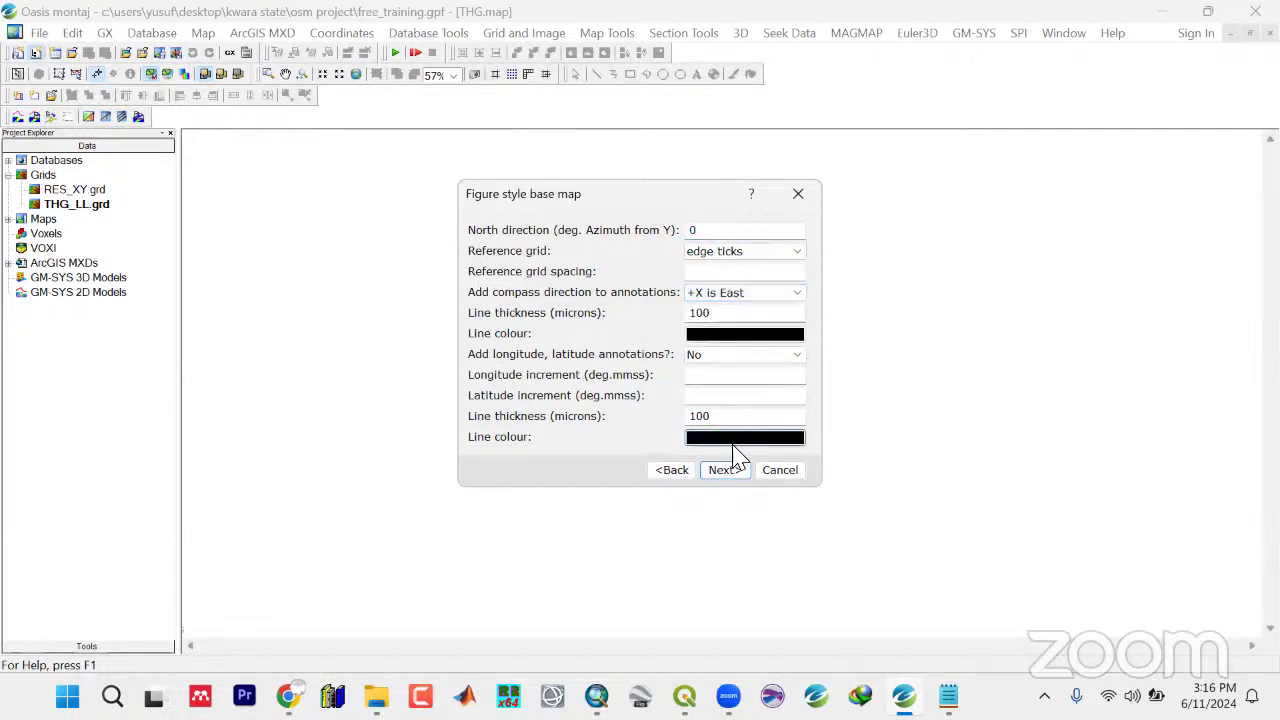
left_click(726, 476)
left_click(726, 470)
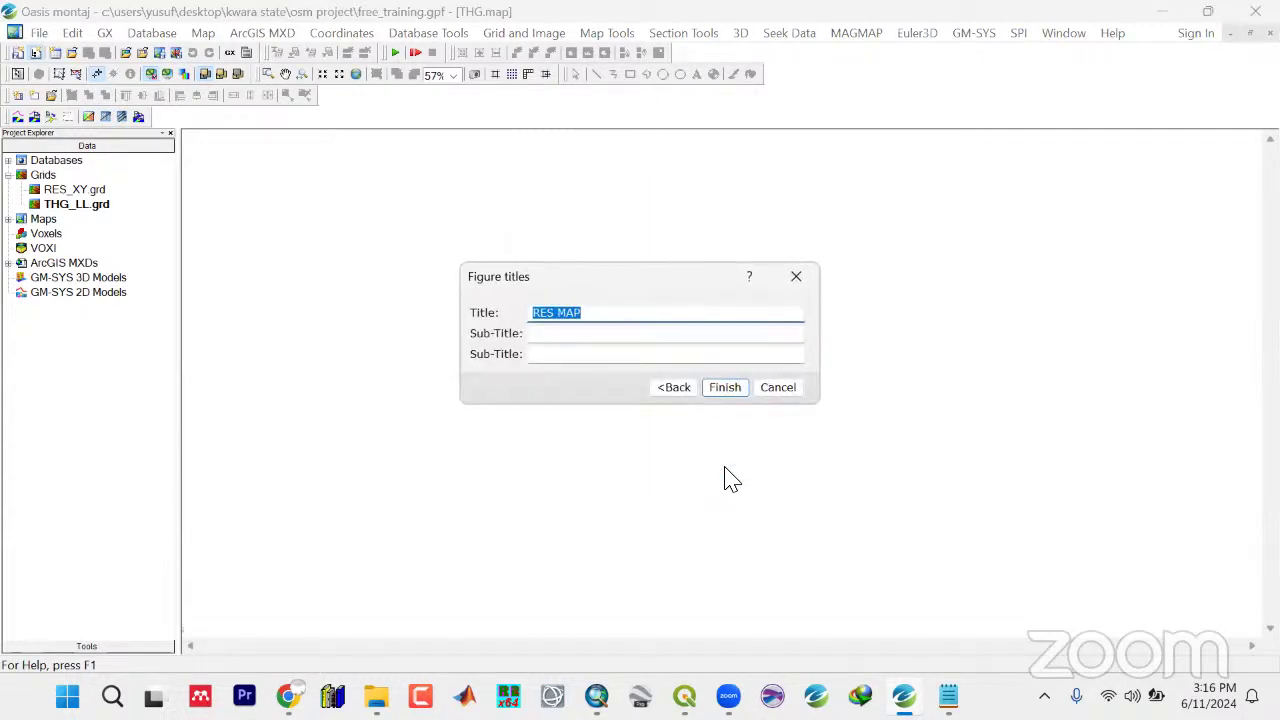
type("THG")
left_click(727, 390)
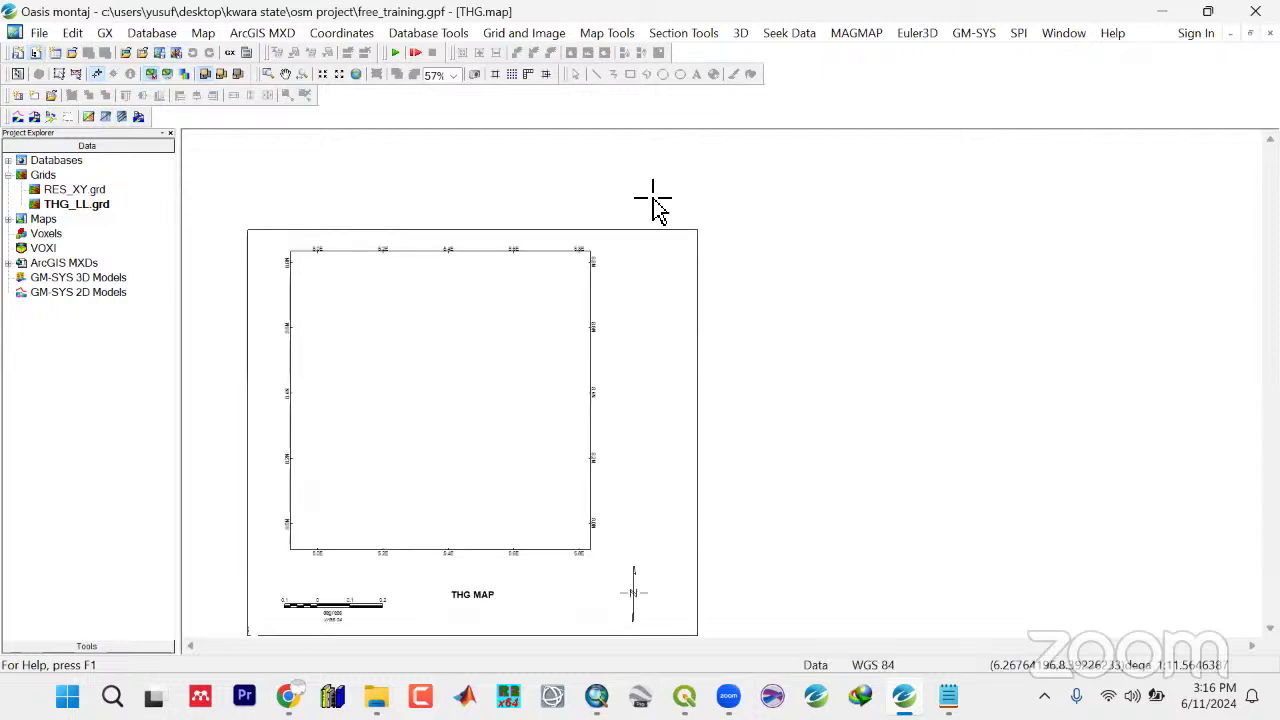
Display the grid THG_LL.grd on the current map with histogram equalization and normal shading at inclination 45 and declination 45
left_click(590, 38)
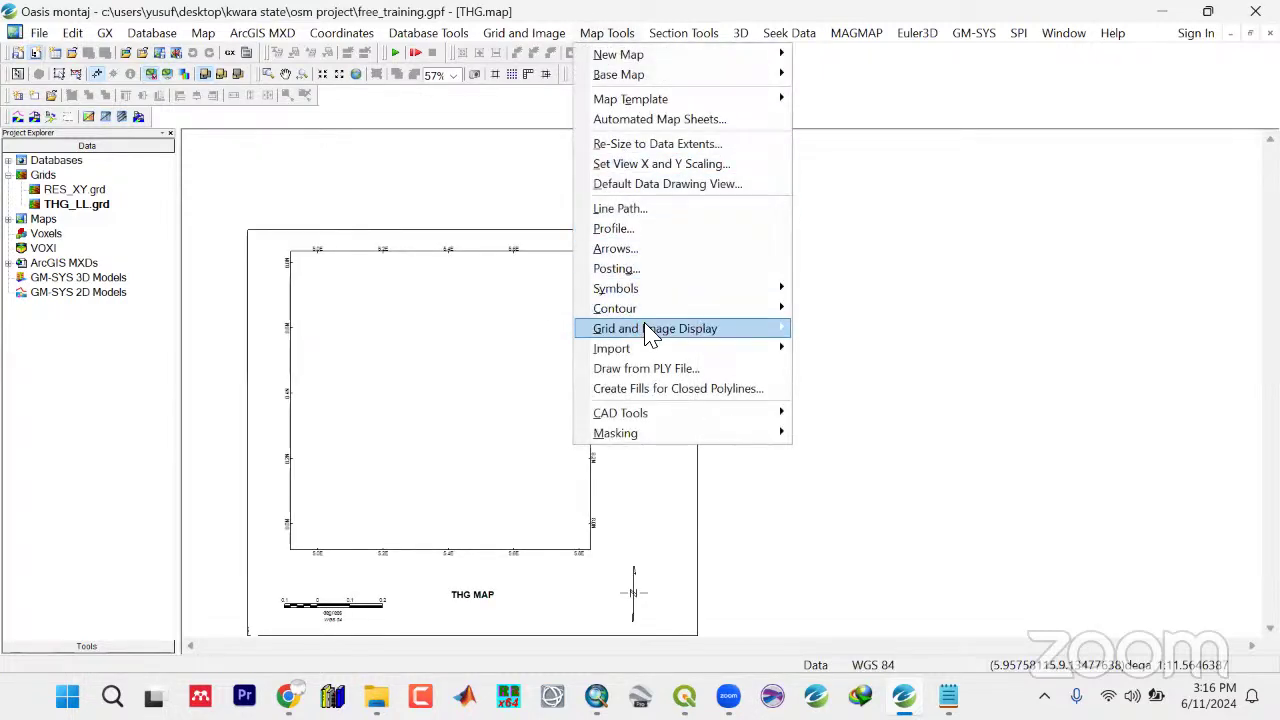
mouse_move(650, 332)
left_click(820, 328)
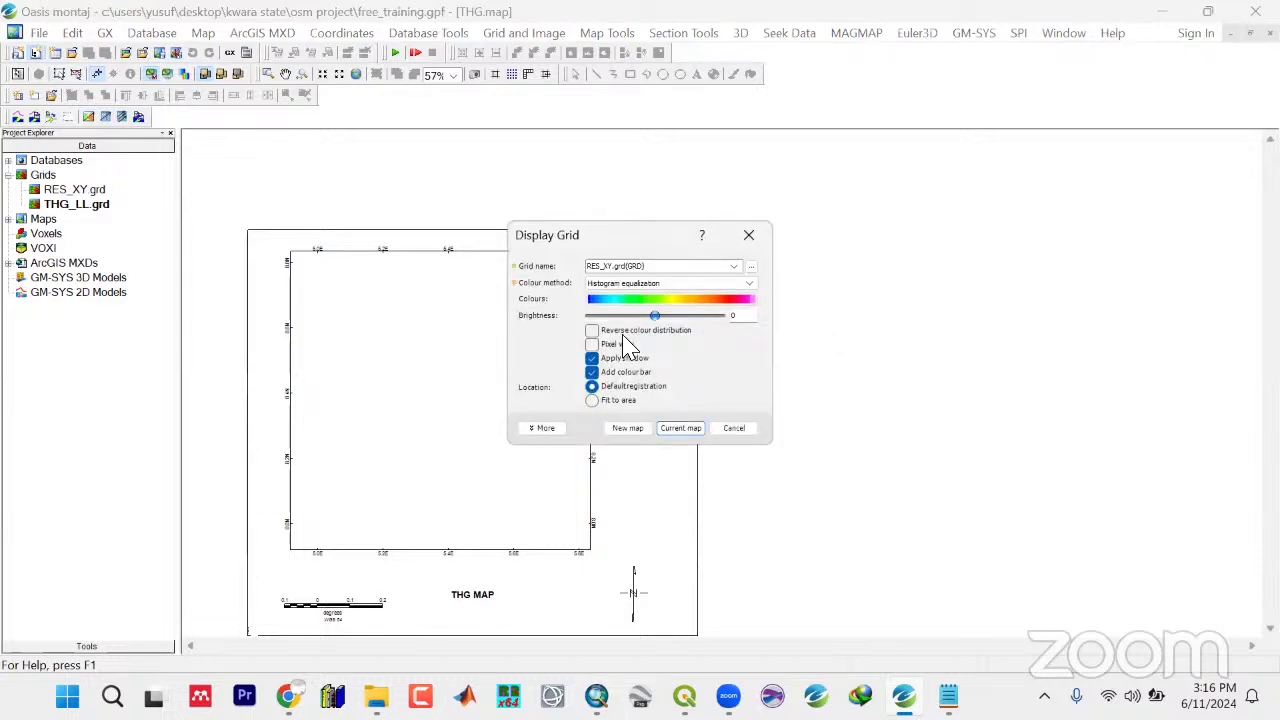
left_click(734, 266)
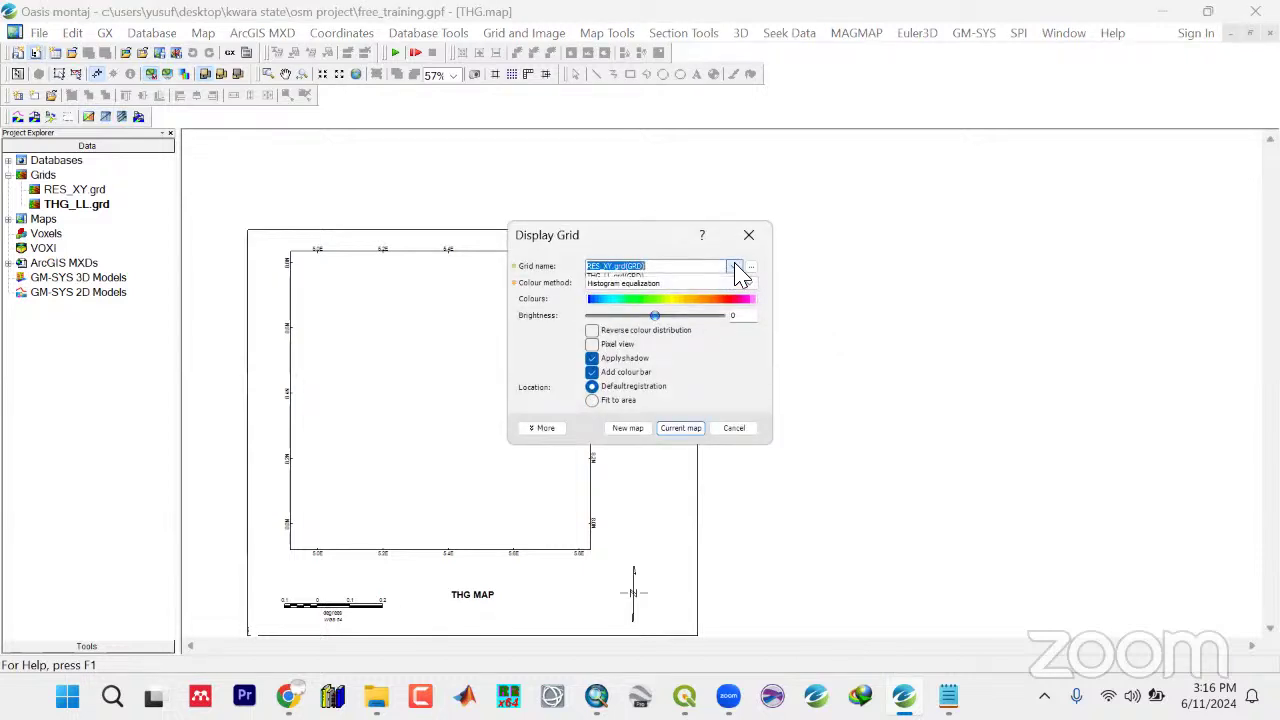
left_click(658, 290)
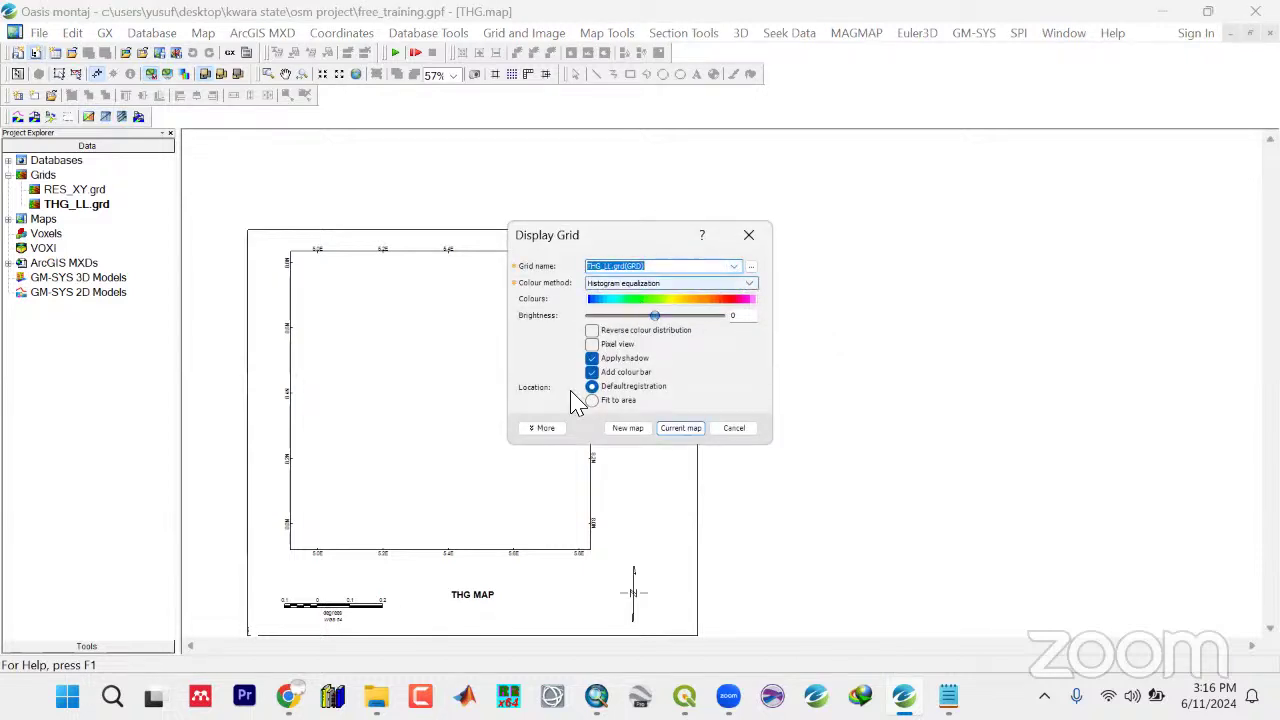
left_click(545, 429)
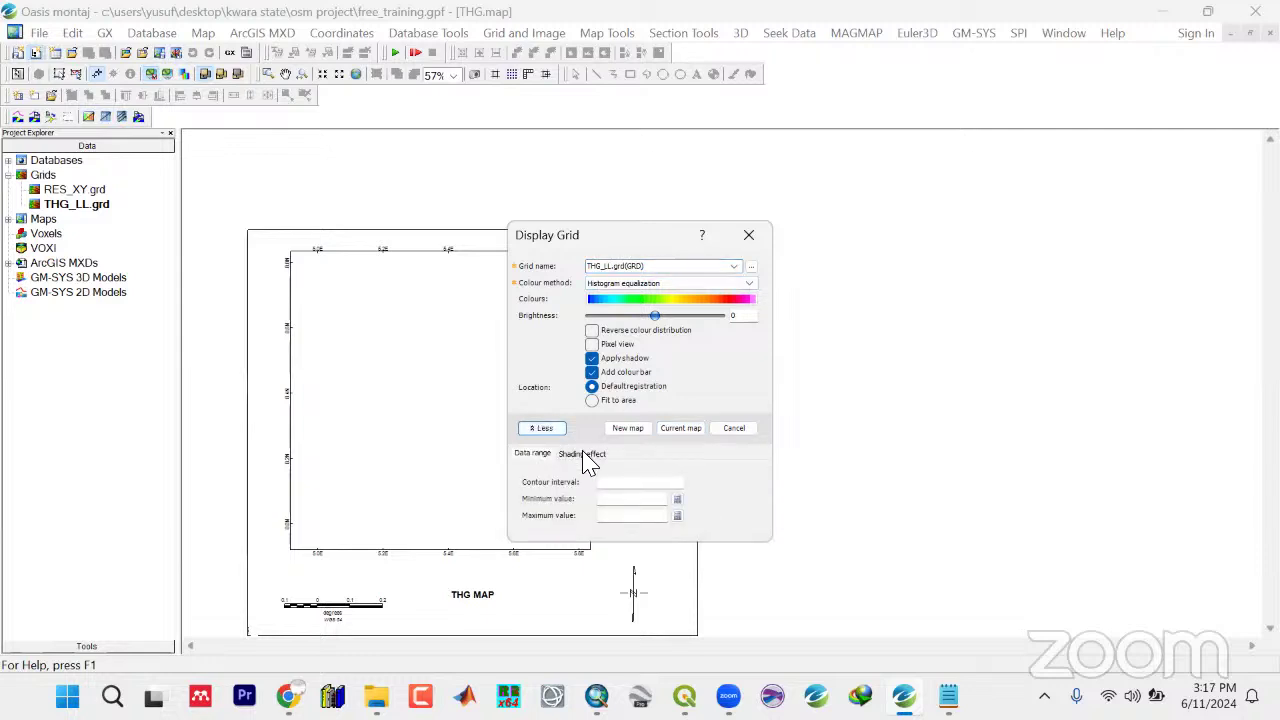
left_click(586, 454)
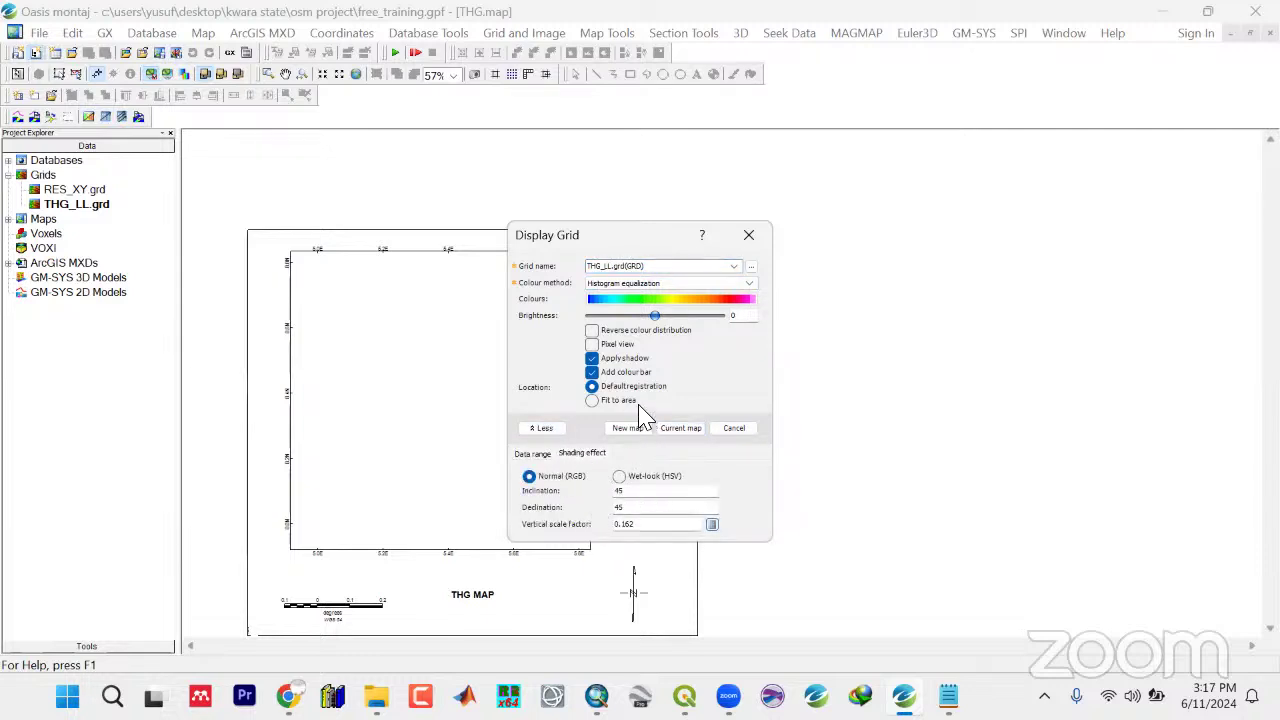
left_click(684, 433)
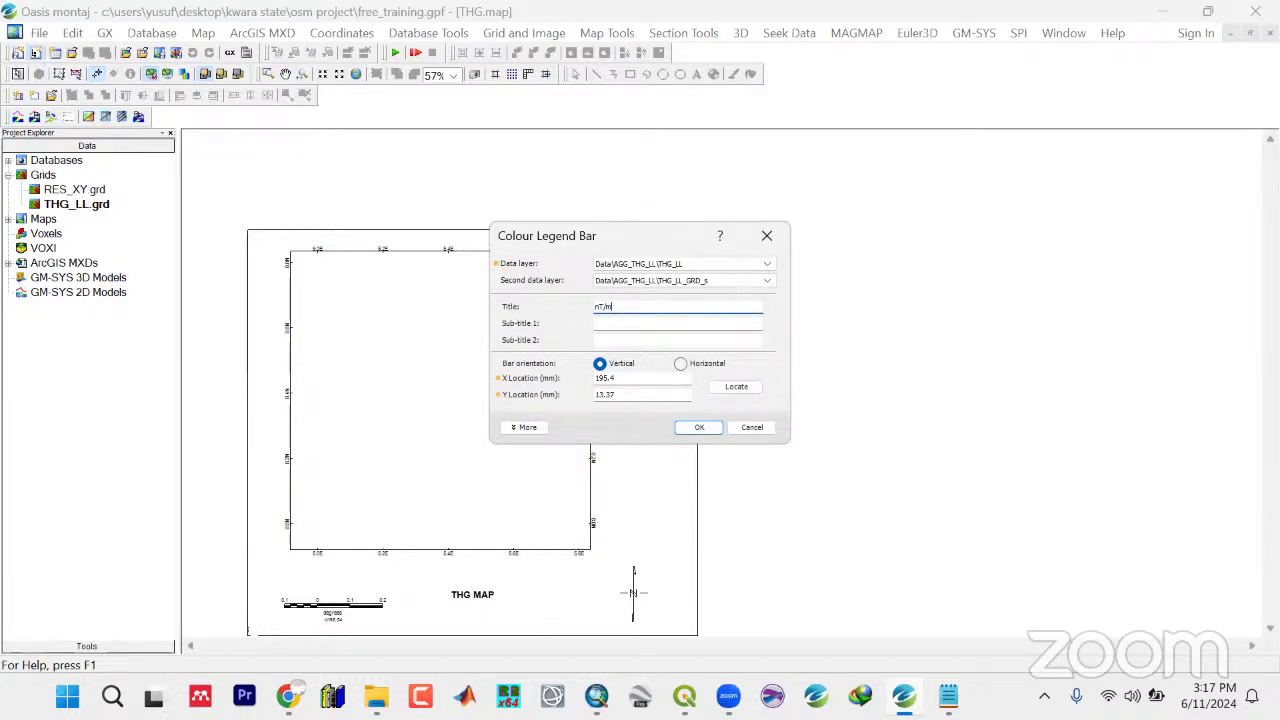
Title the vertical colour legend bar nT/m, locate it in the map's right margin beside the grid and draw it
left_click(525, 428)
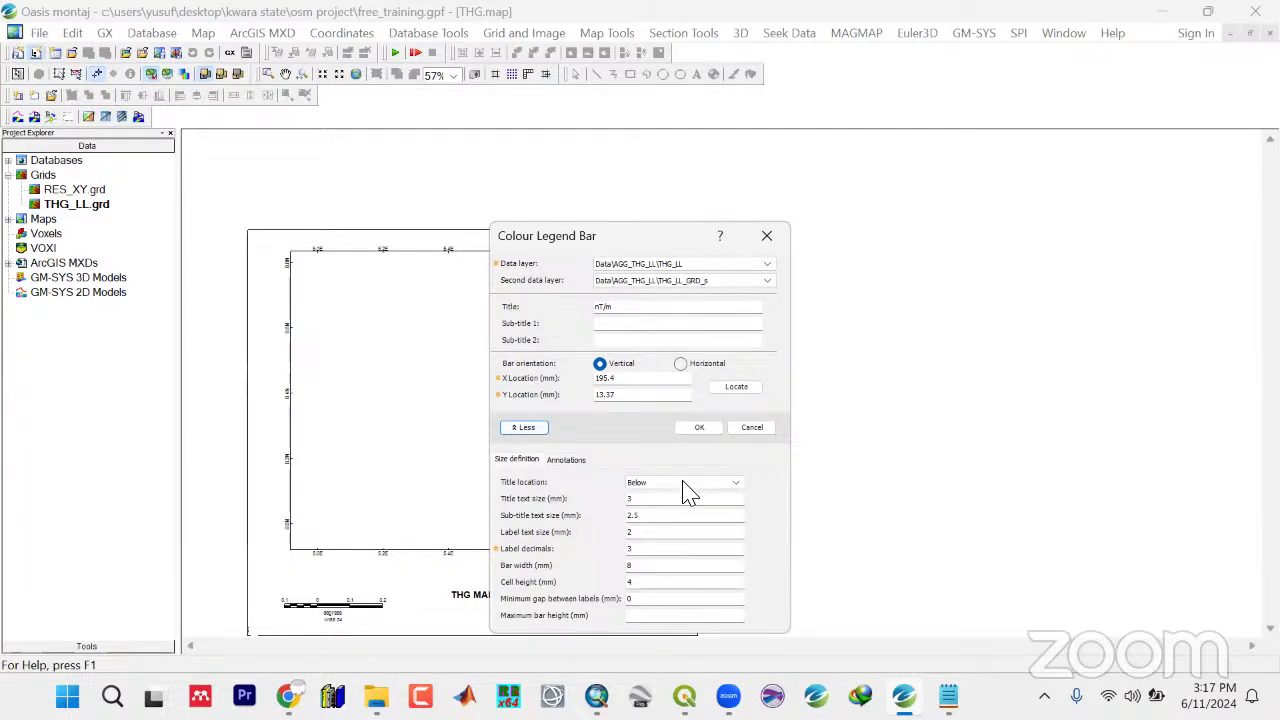
left_click(727, 390)
left_click(662, 588)
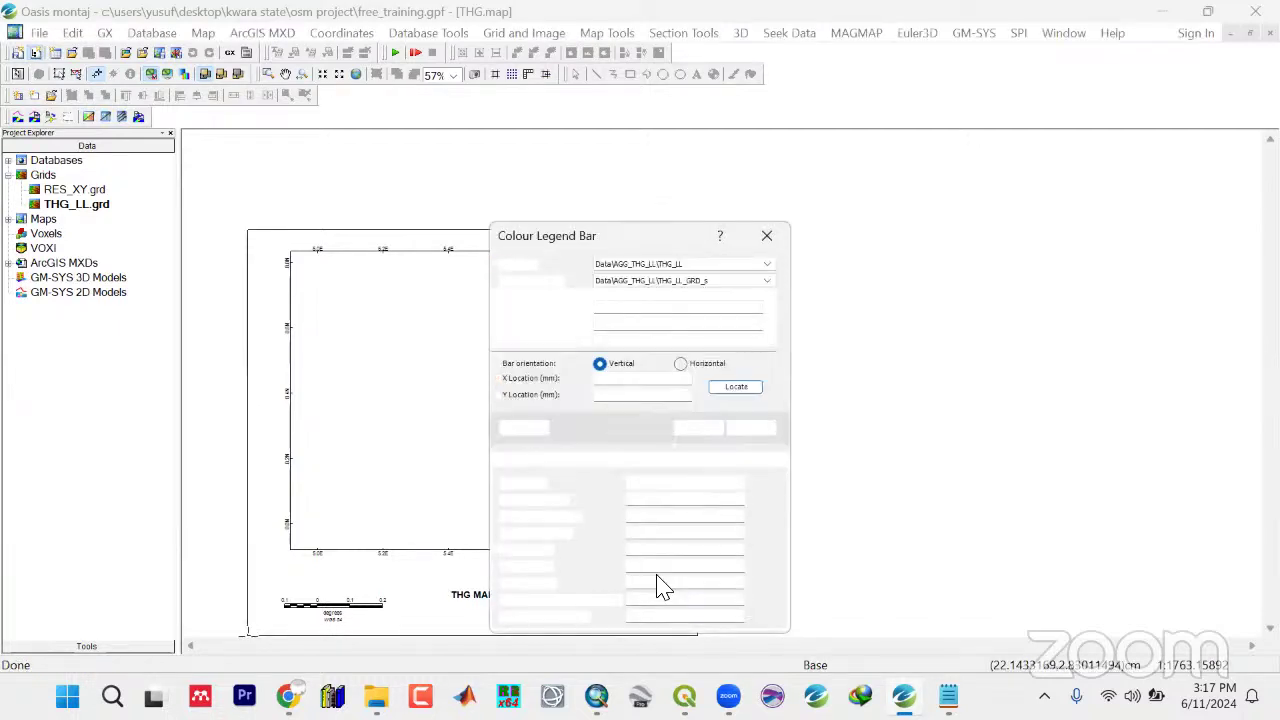
left_click(700, 428)
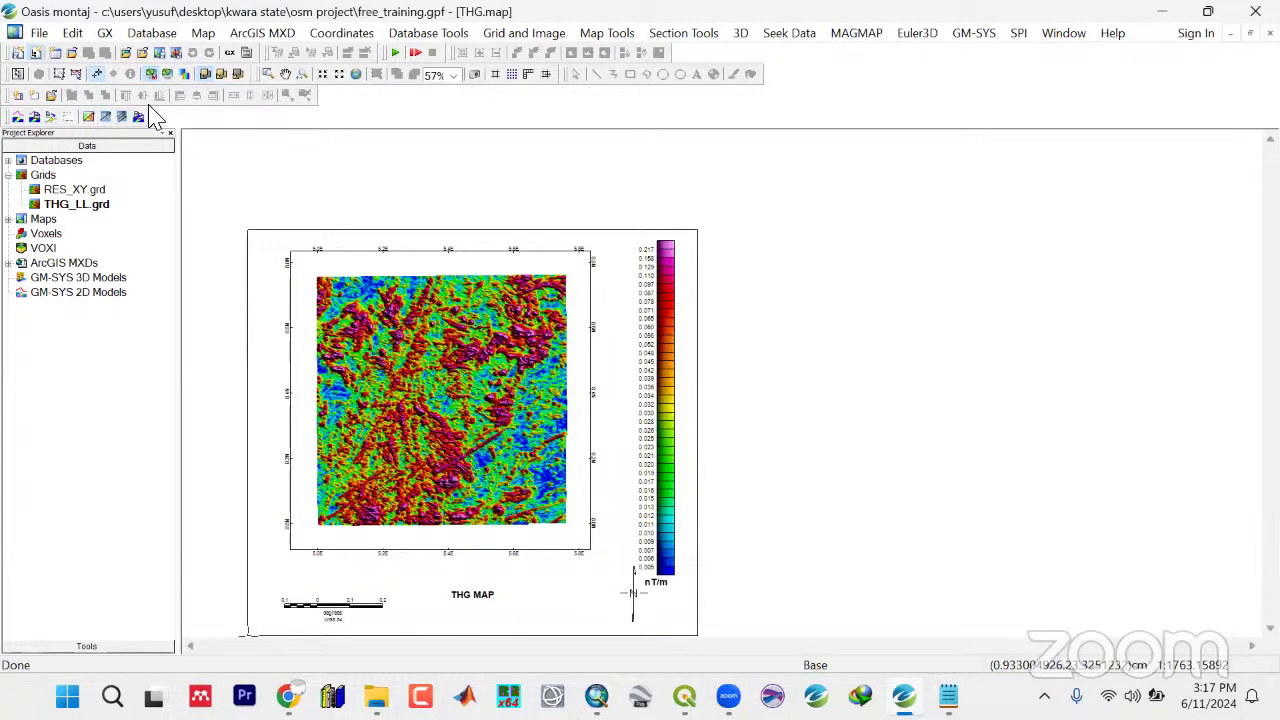
Move the north arrow slightly left so it clears the colour legend bar, and deselect it
left_click(76, 74)
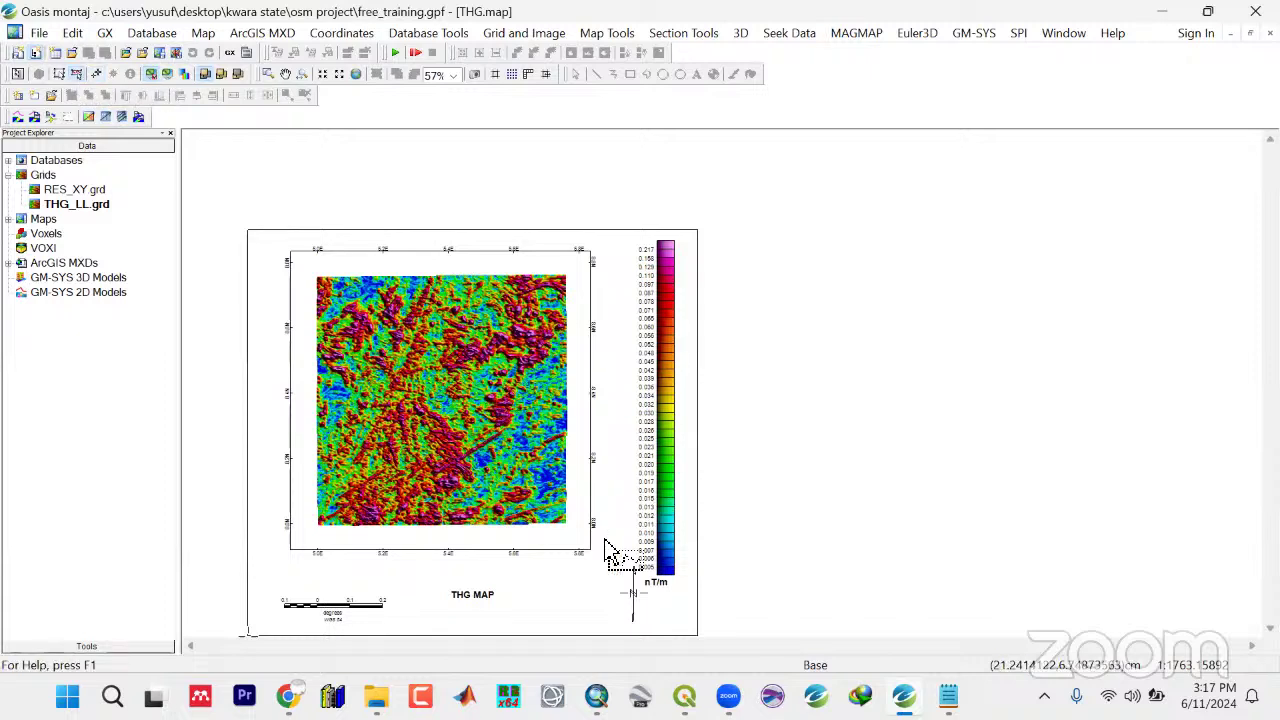
left_click(630, 592)
left_click(630, 592)
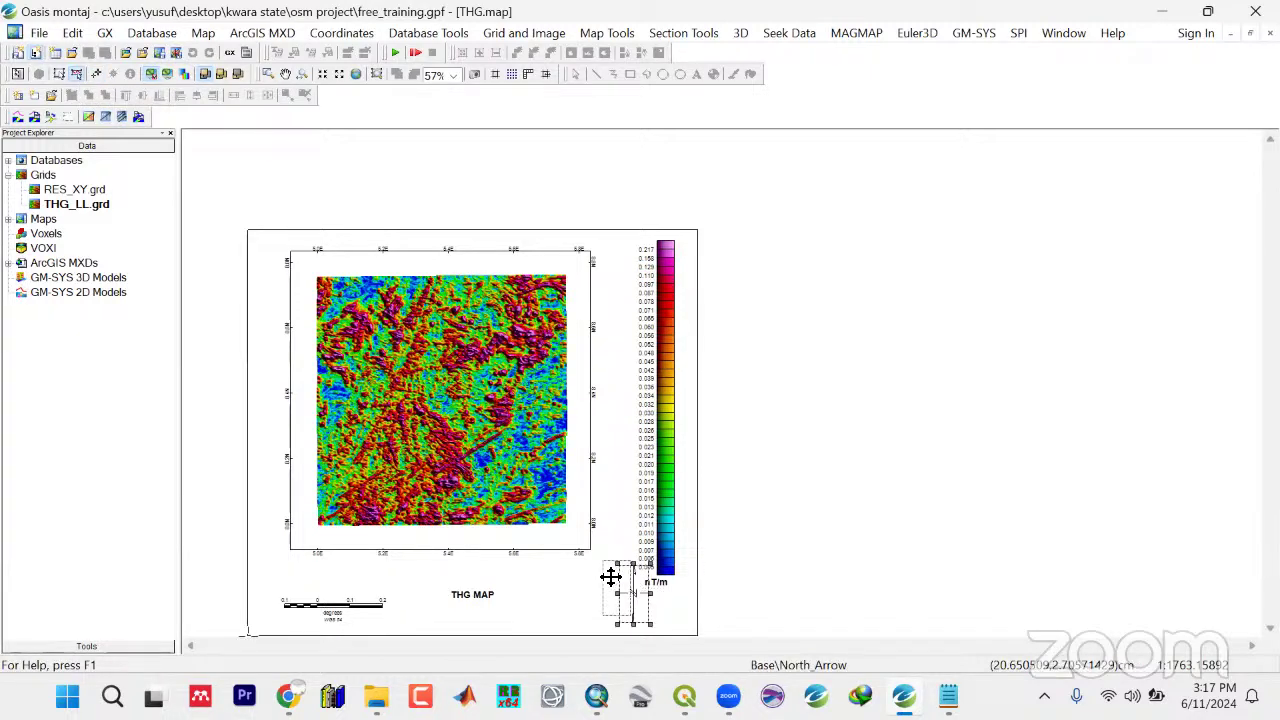
left_click_drag(631, 585, 826, 110)
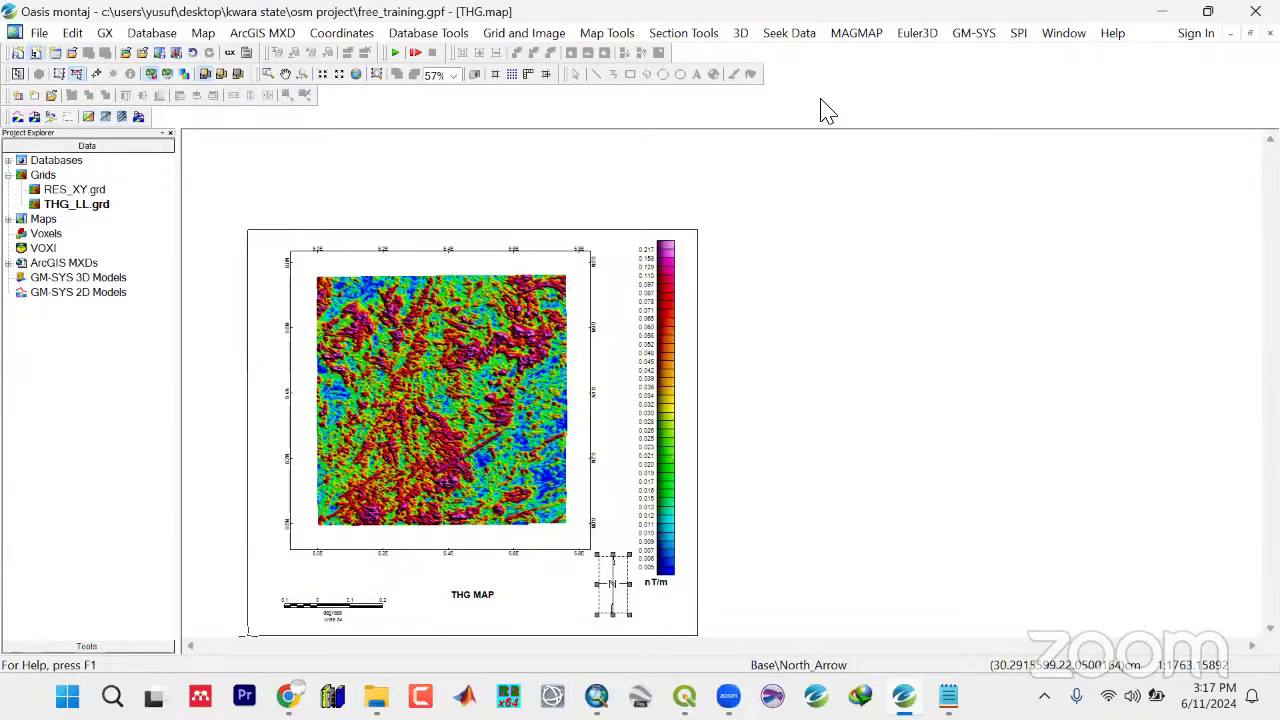
left_click(812, 265)
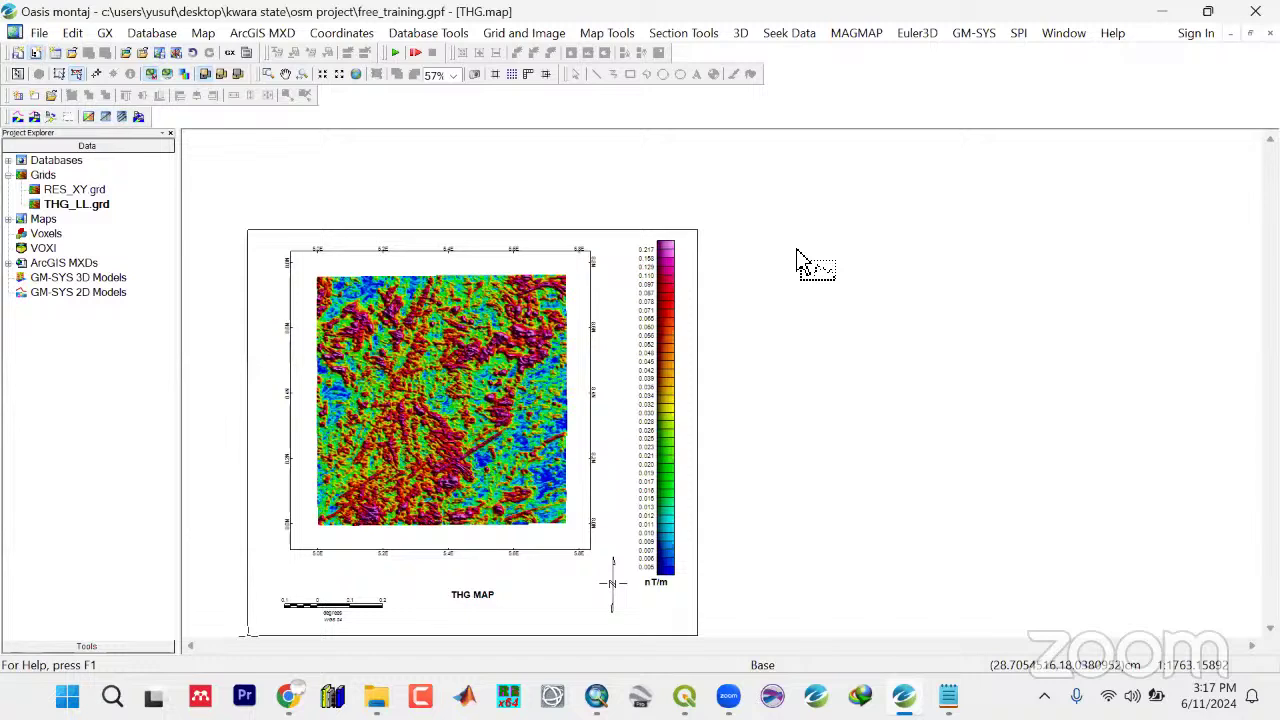
Save the current map as the ArcGIS MXD file THG in the project's Maps folder, for version ArcGIS 9.2
left_click(258, 36)
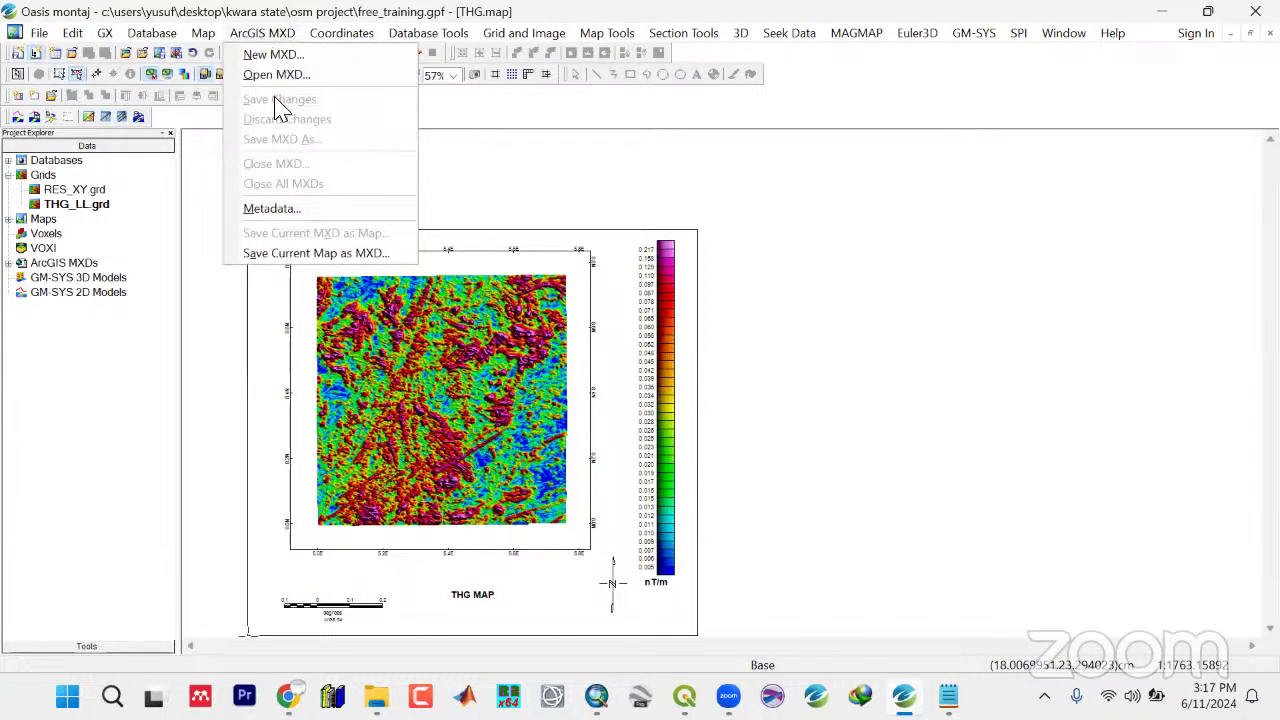
left_click(283, 255)
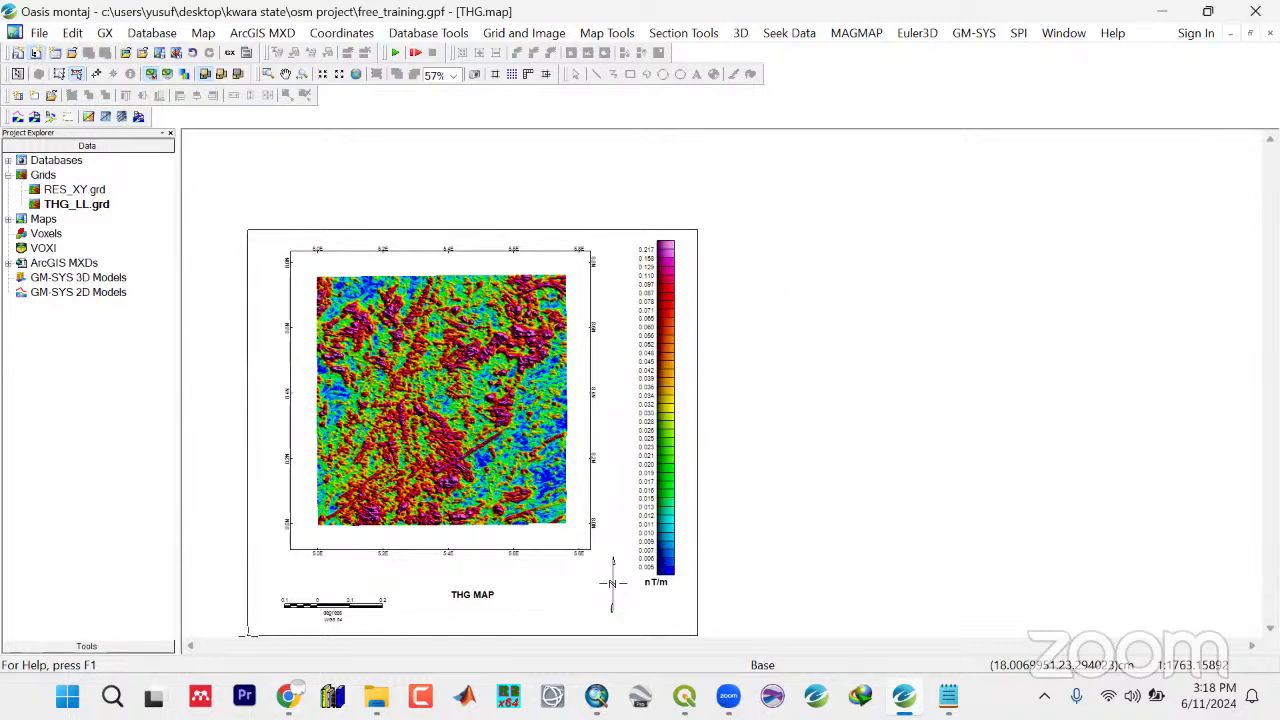
key("alt+Tab")
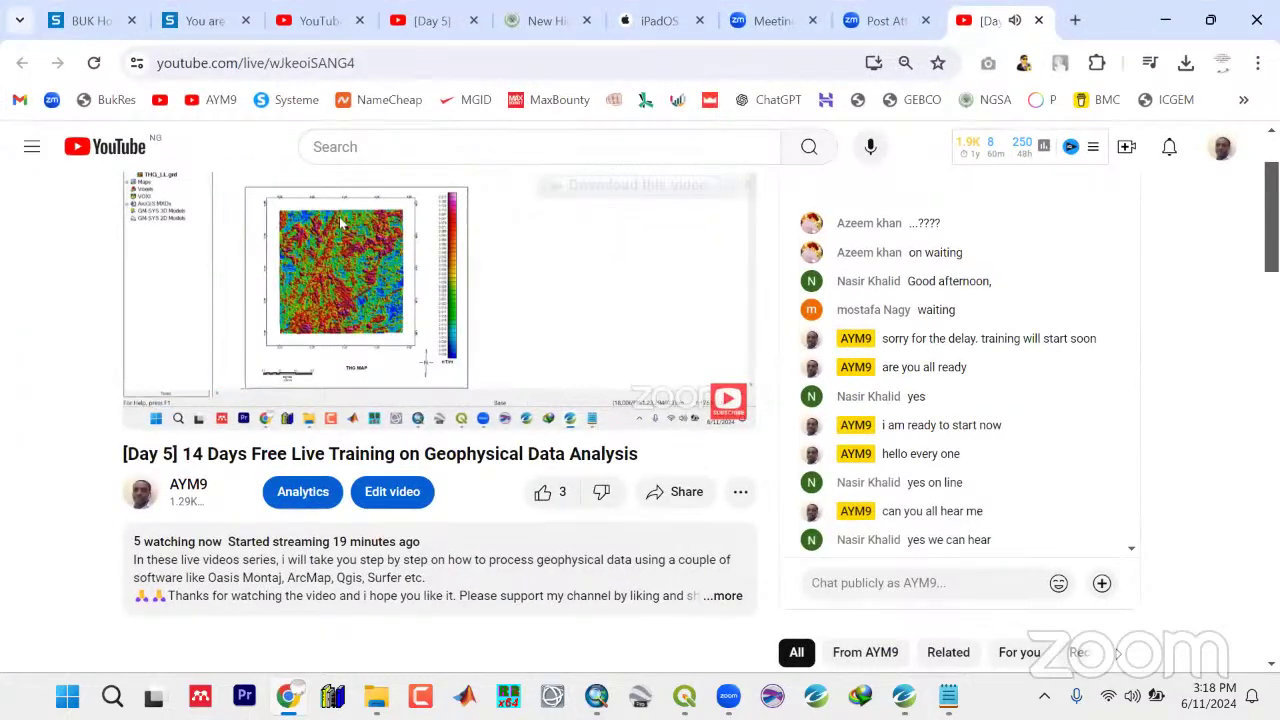
left_click(1165, 22)
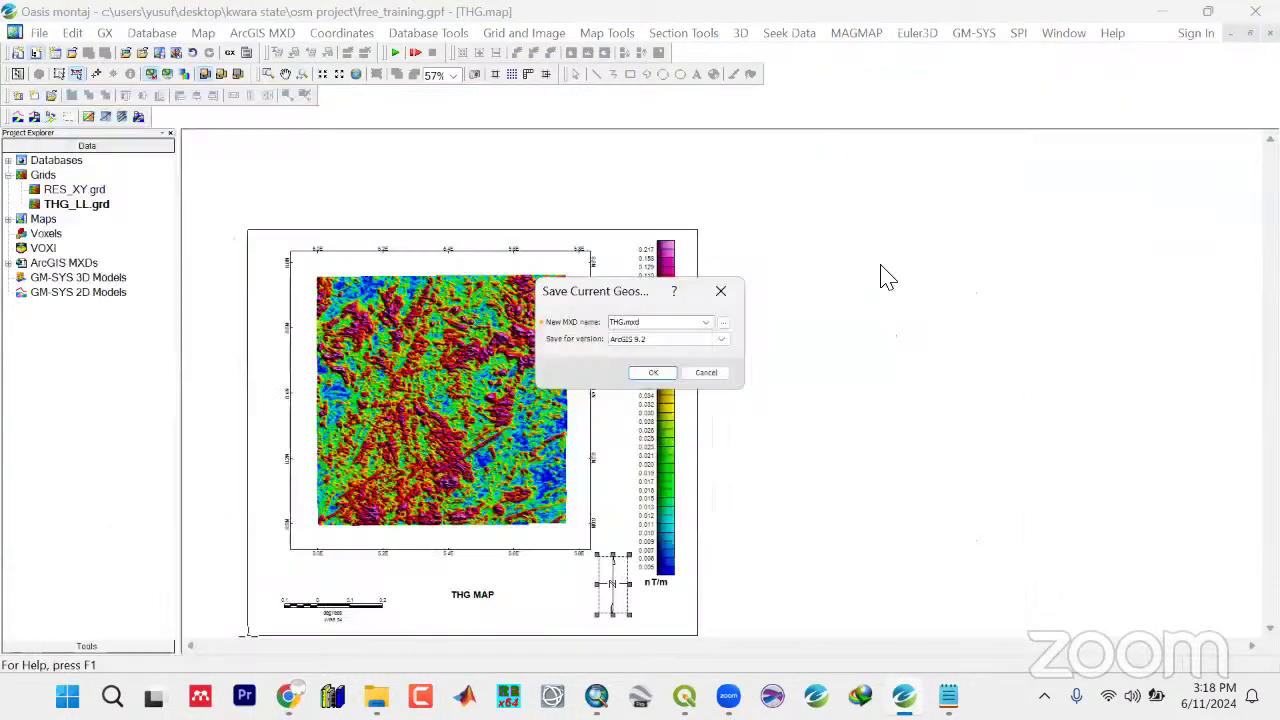
left_click(724, 325)
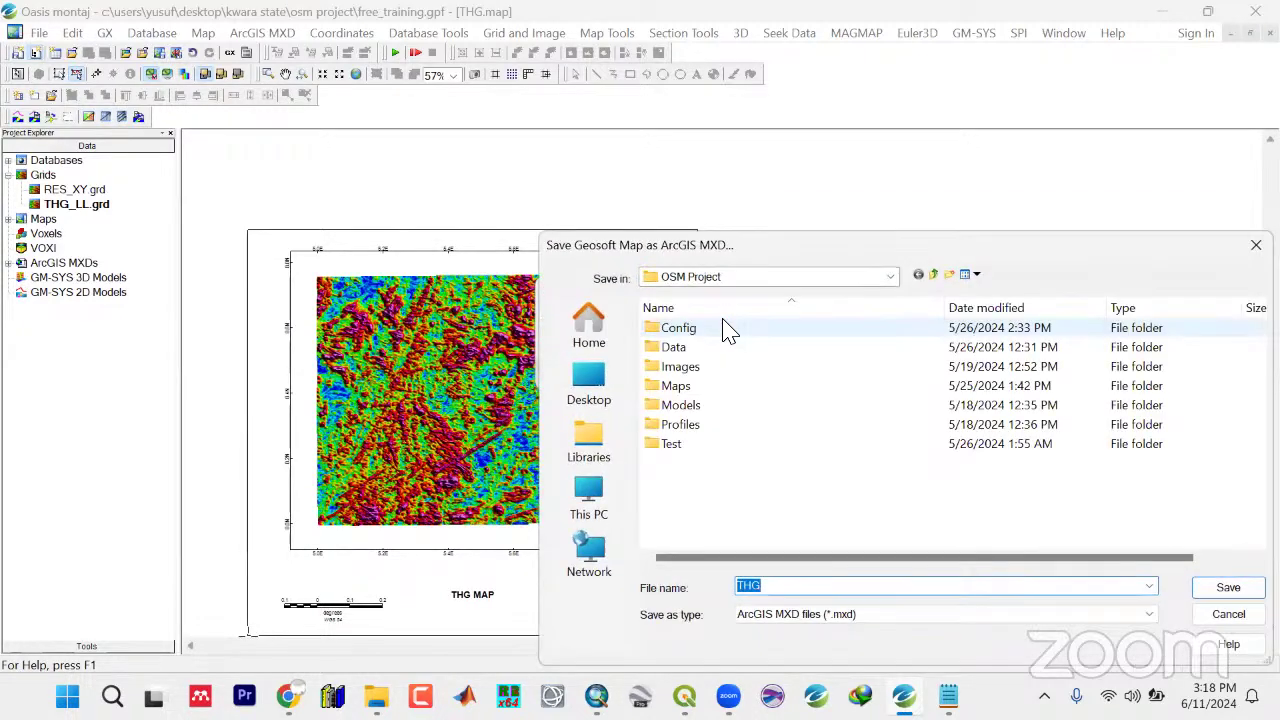
left_click(684, 390)
double_click(684, 390)
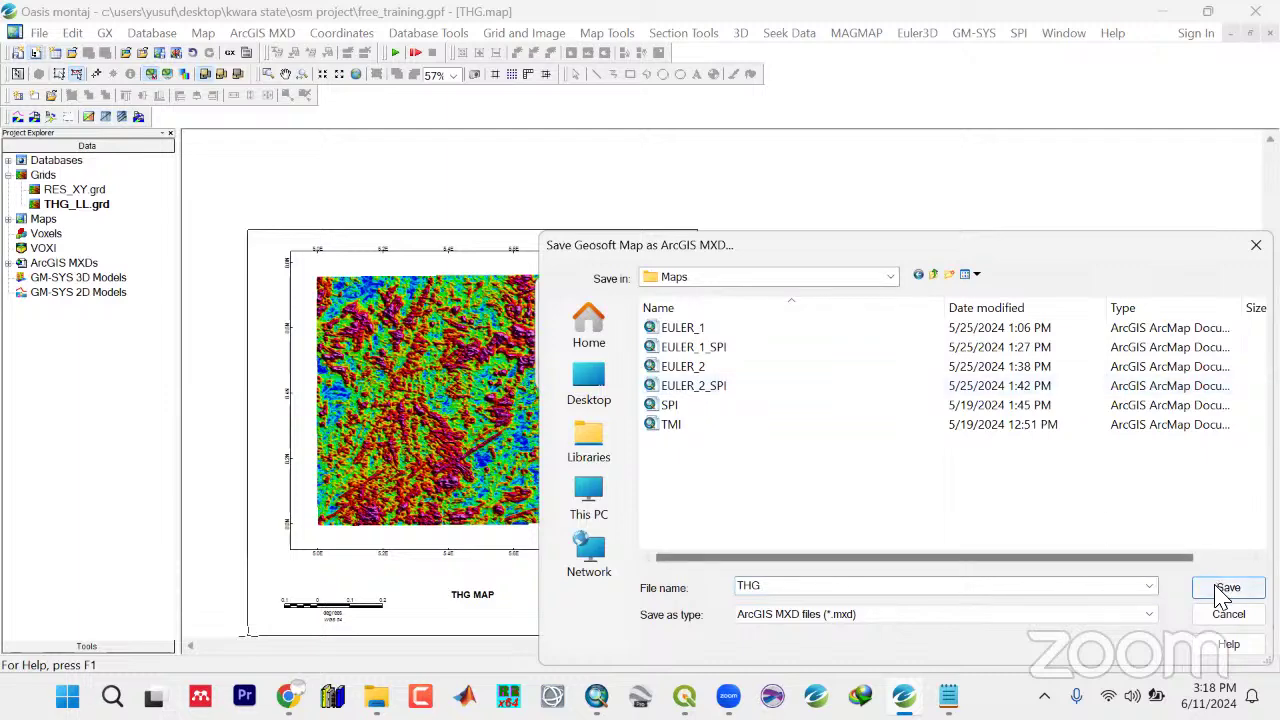
key("Tab")
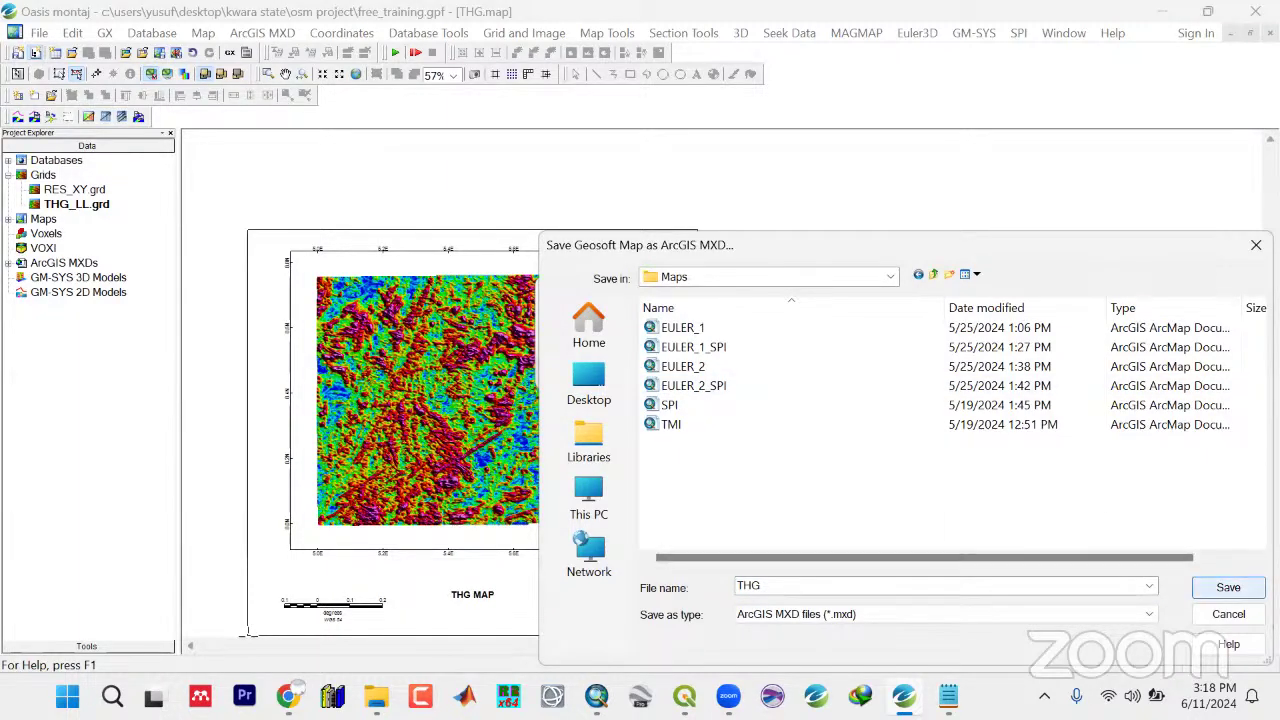
key("Return")
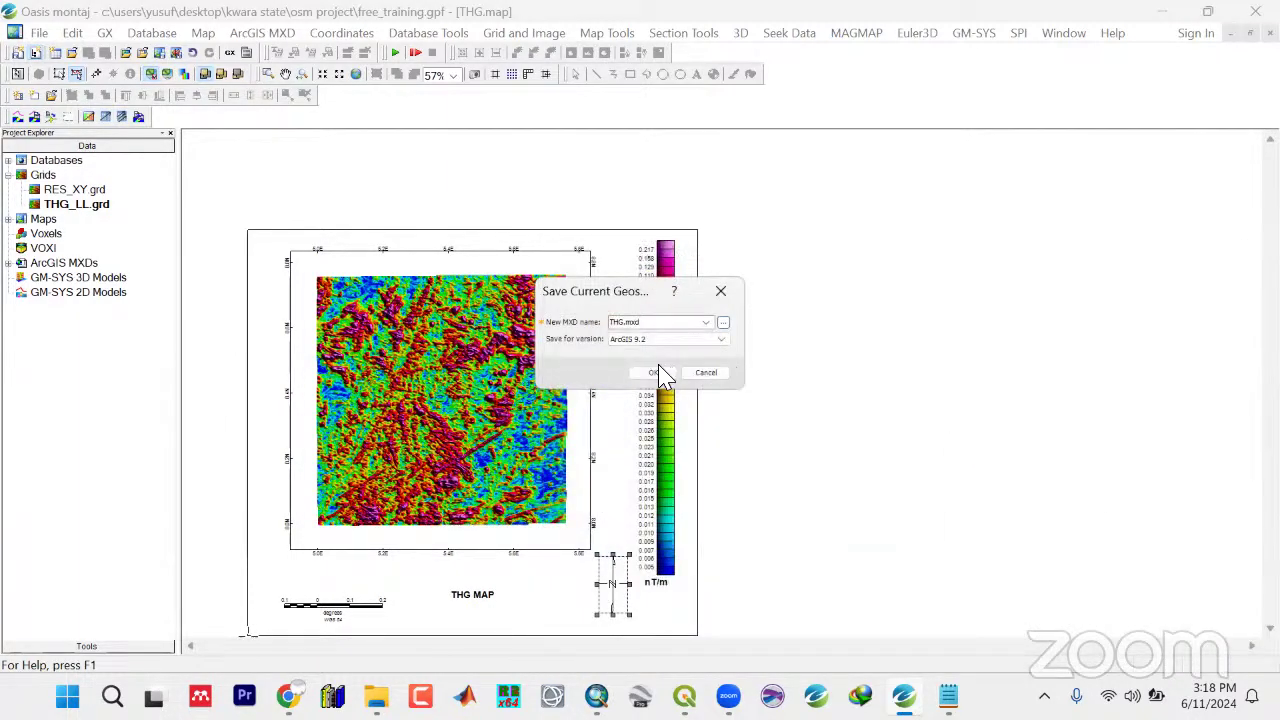
left_click(657, 371)
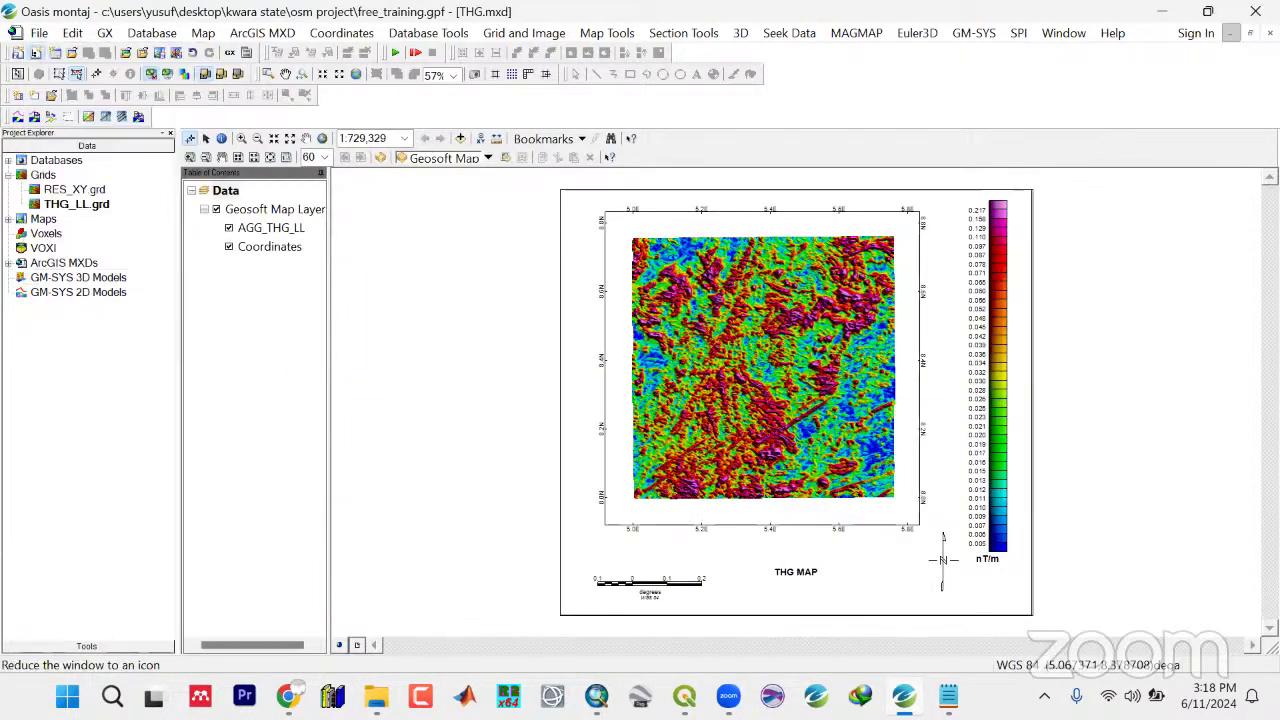
Close all open documents, discarding the THG_LL.grd display changes and saving both THG.mxd and THG.map
left_click(1063, 33)
left_click(1063, 38)
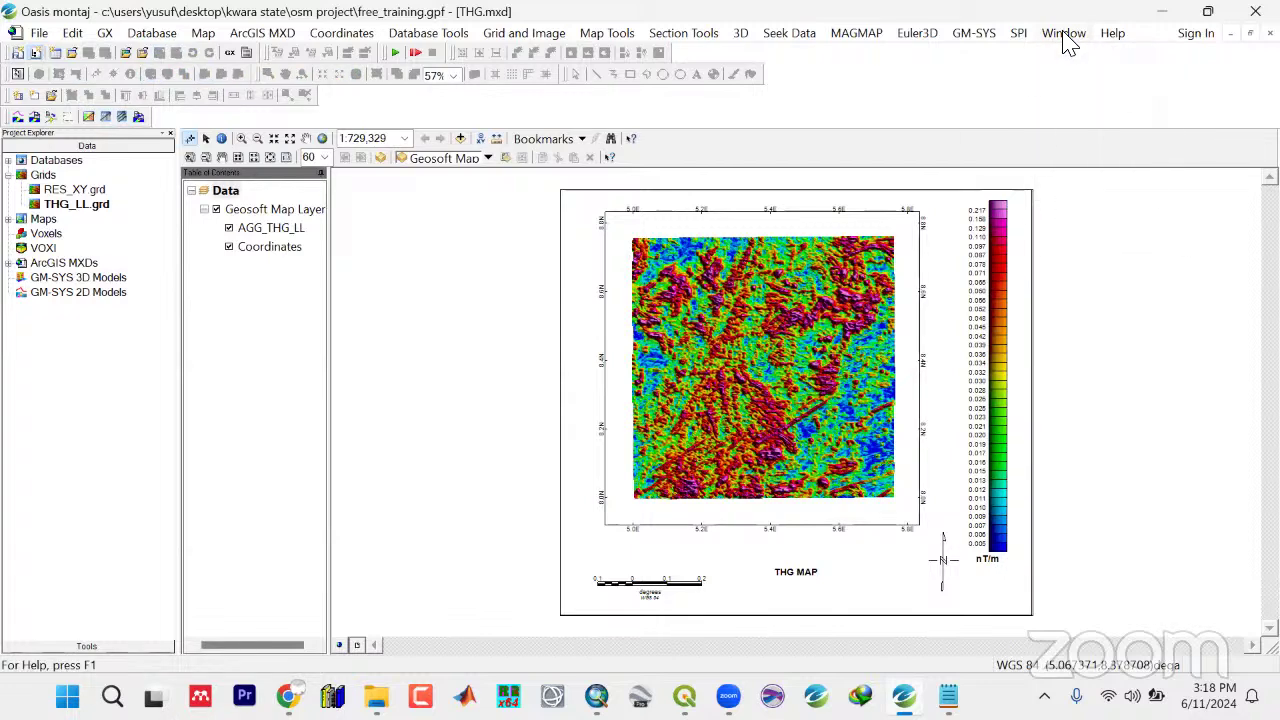
left_click(1063, 38)
left_click(1076, 159)
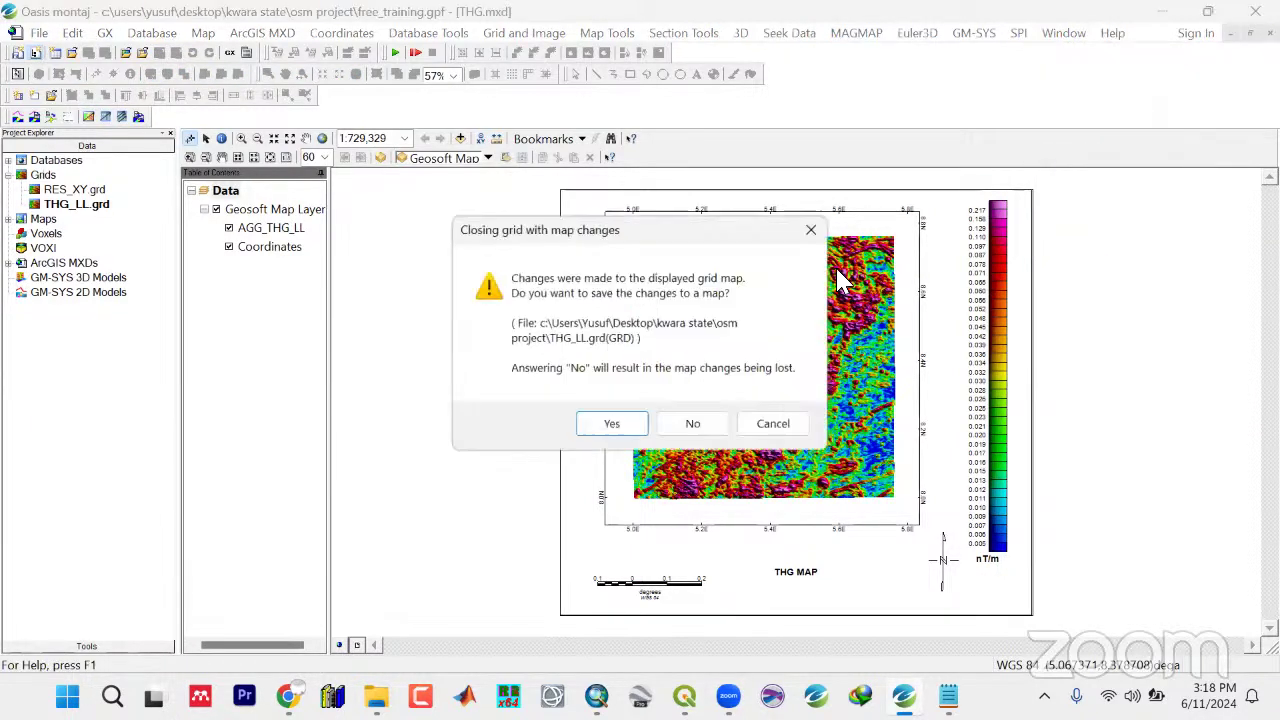
left_click(697, 426)
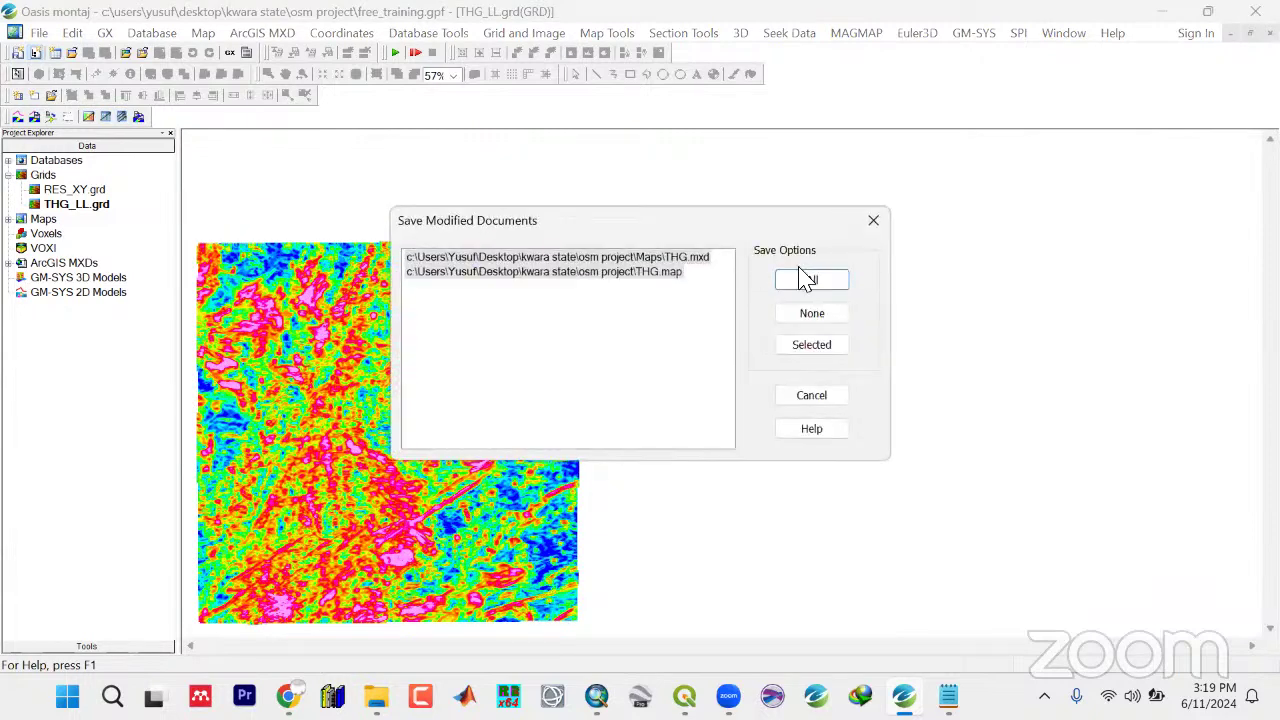
left_click(812, 281)
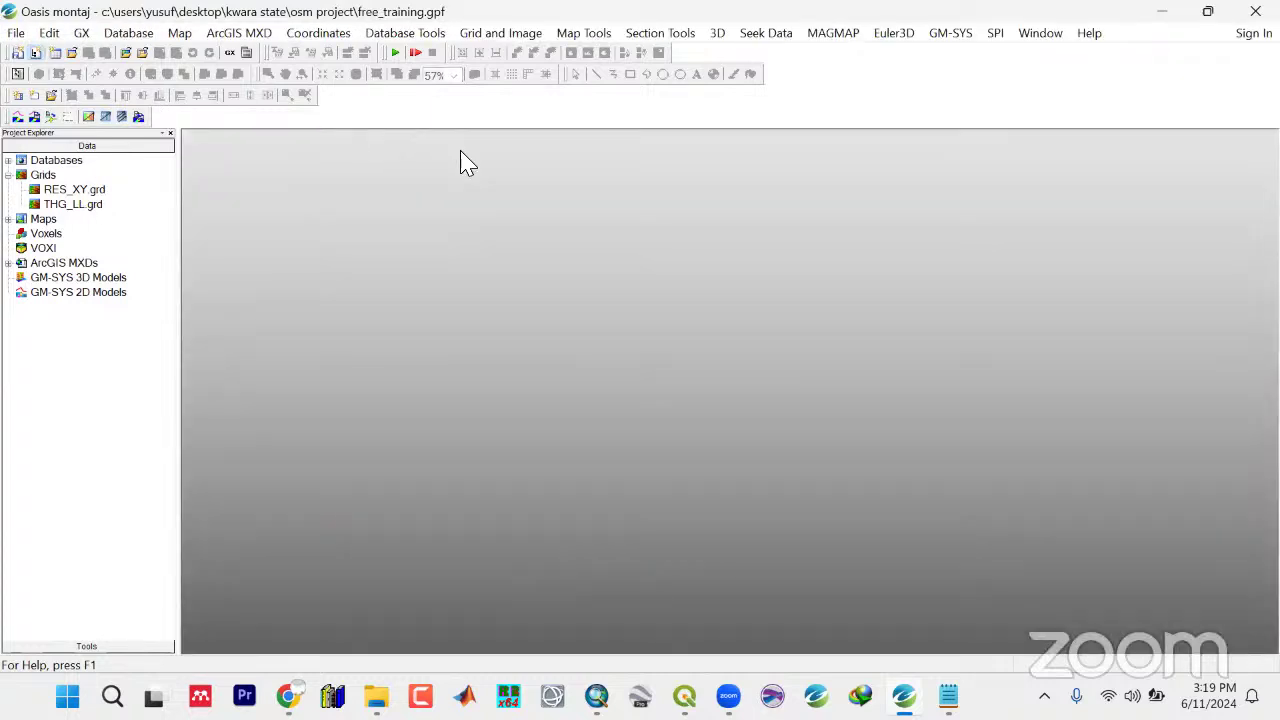
Open the grid RES_XY.grd in a maximized window and start a tilt derivative calculation
left_click(60, 192)
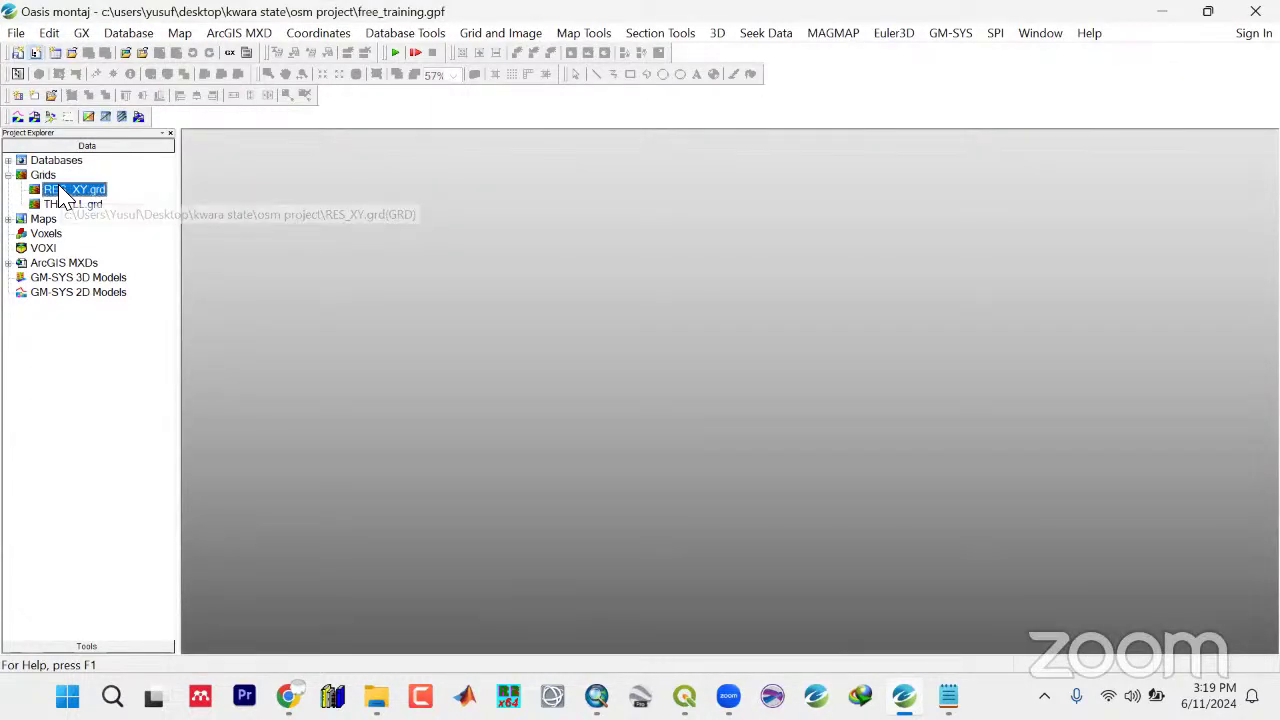
double_click(61, 190)
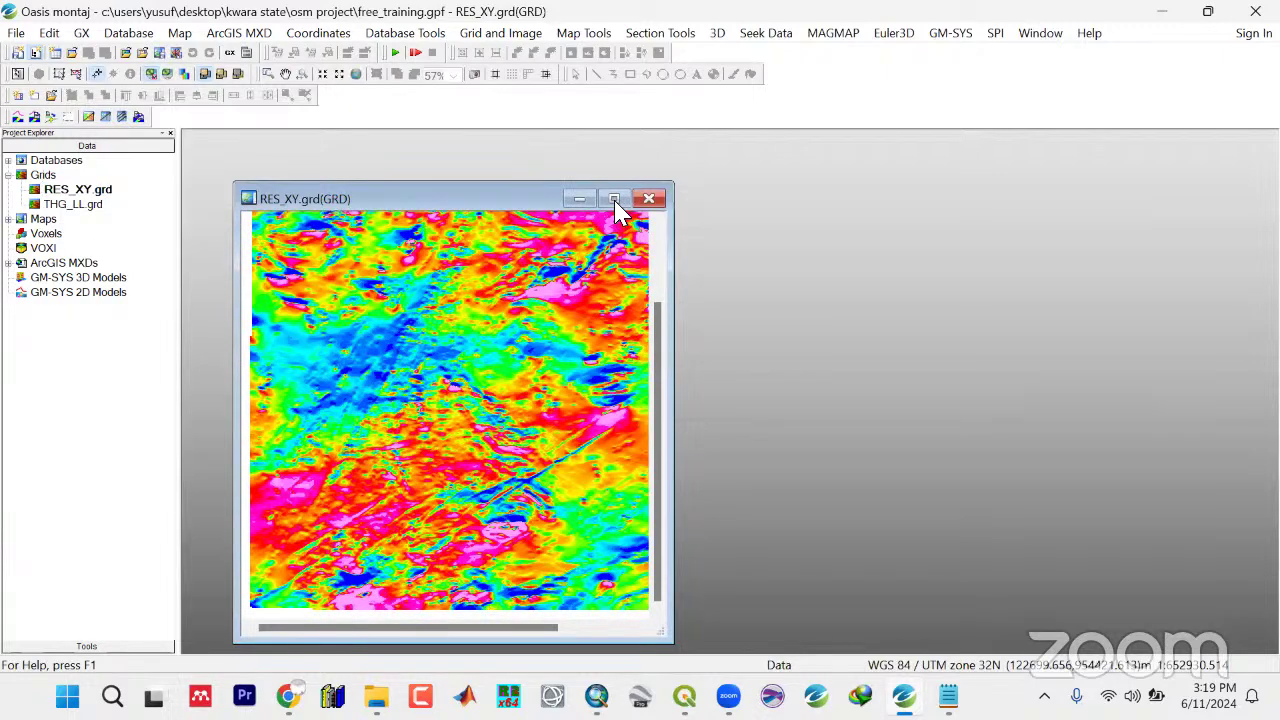
left_click(615, 200)
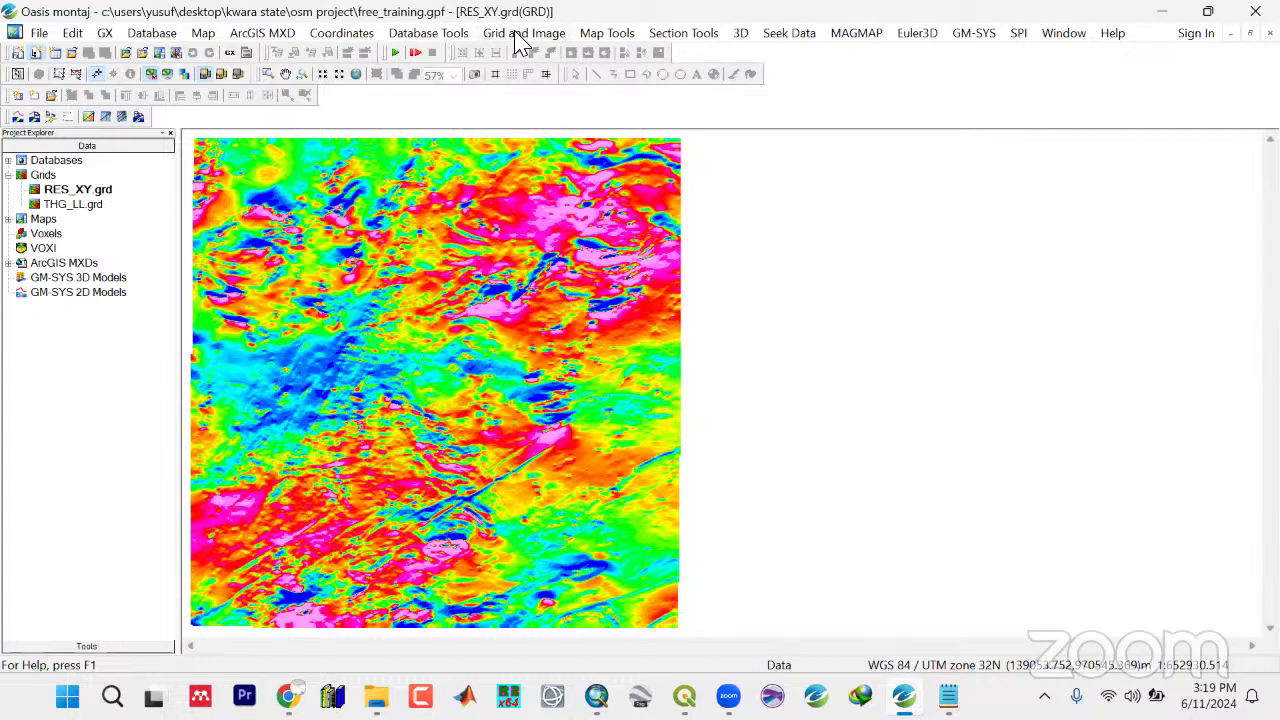
left_click(873, 34)
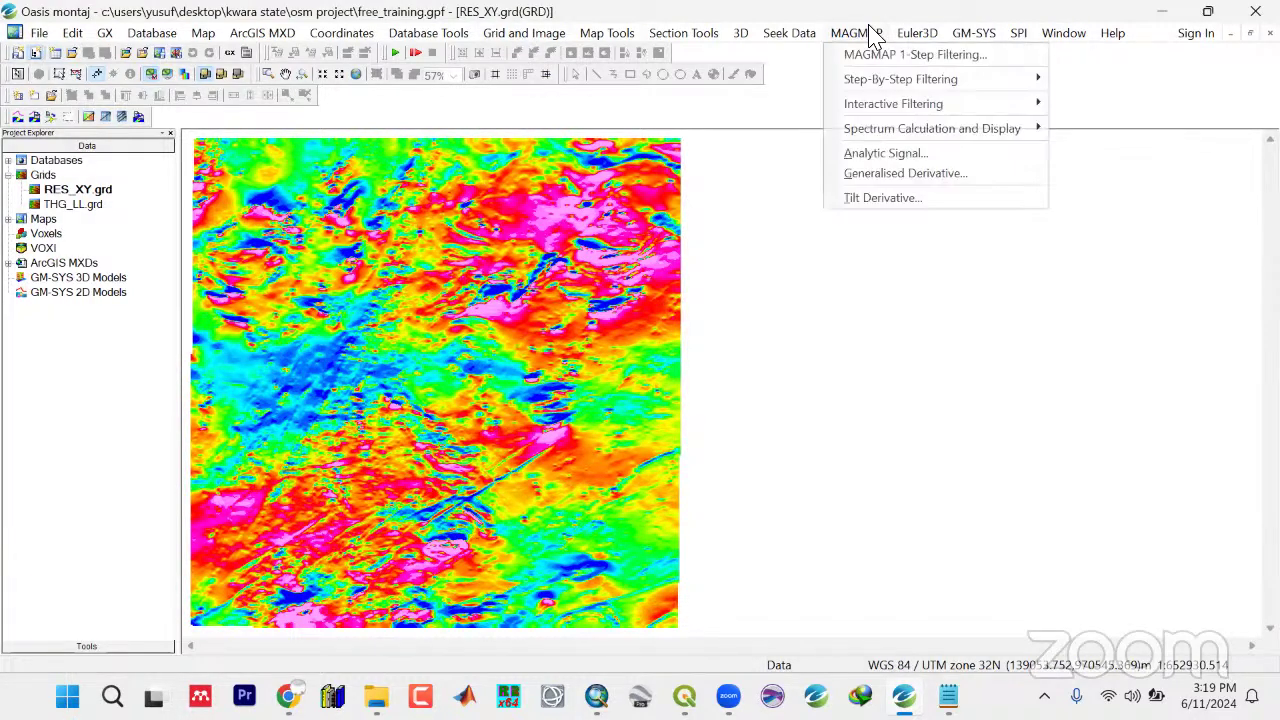
left_click(857, 203)
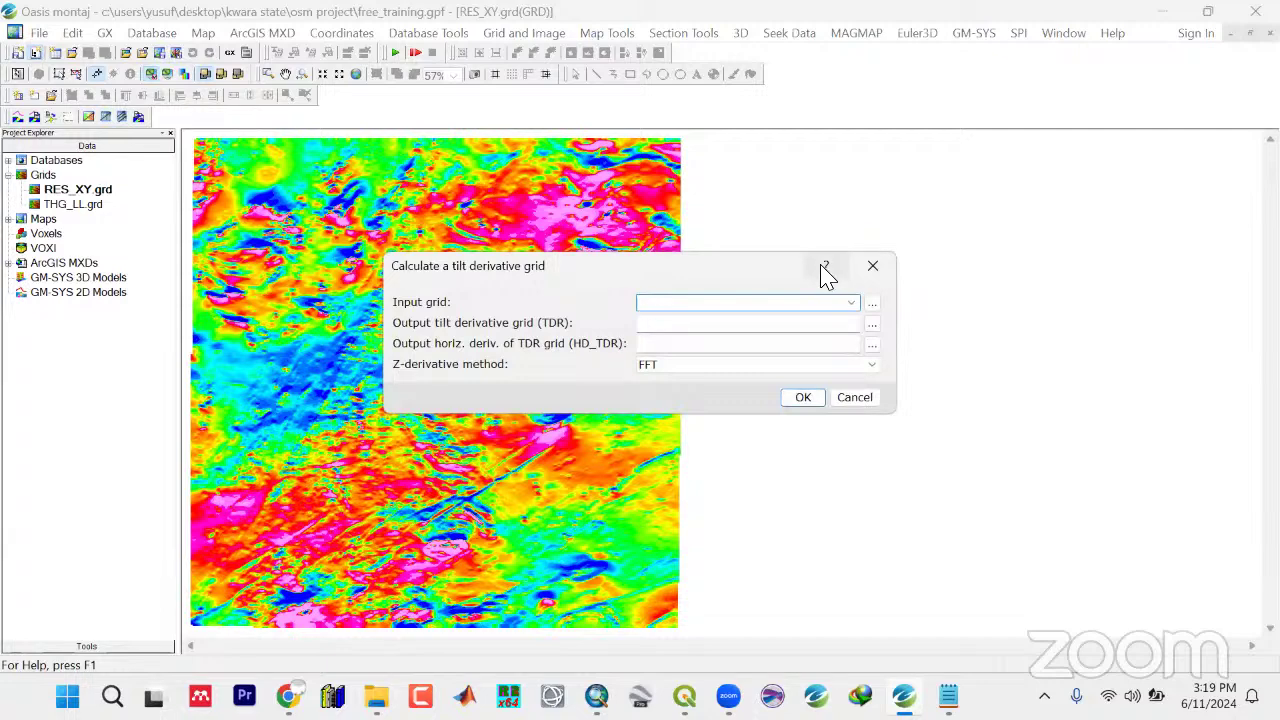
Examine the tilt derivative help topic, including its application notes and first two references
left_click(825, 268)
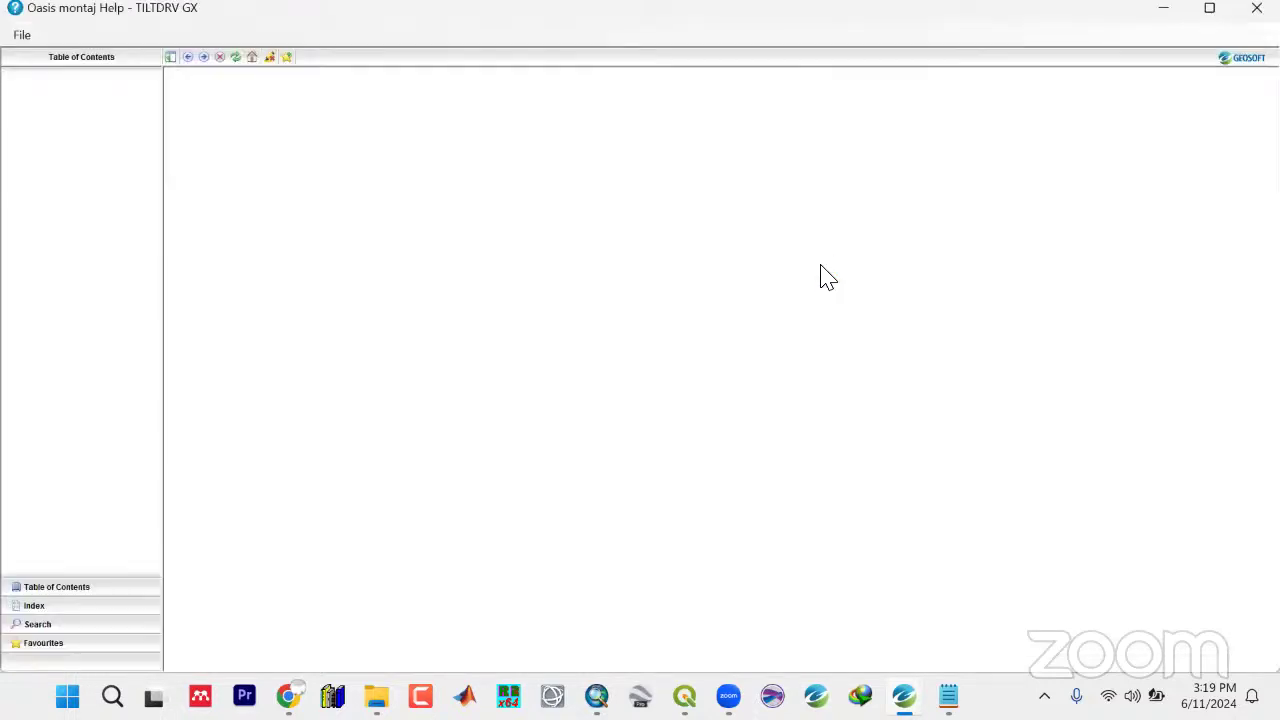
scroll(724, 423, "down", 3)
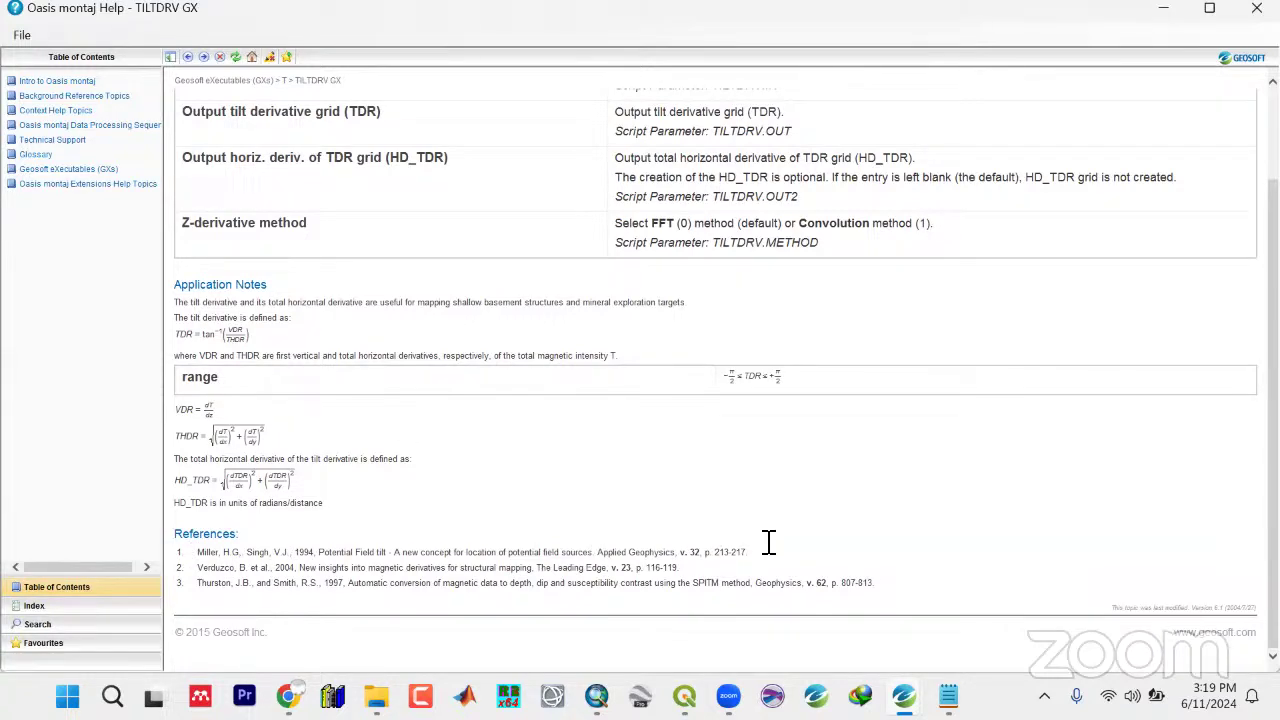
left_click_drag(769, 542, 867, 568)
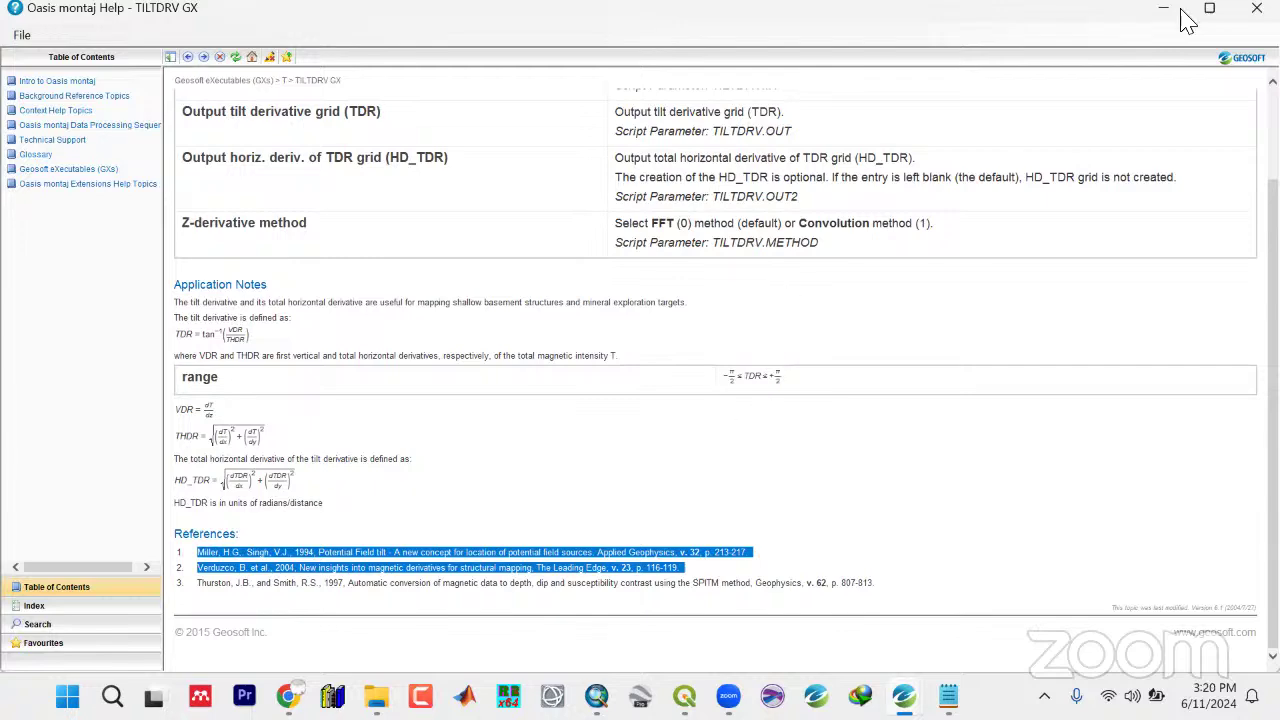
Close the help and calculate the tilt derivative of RES_XY.grd with the FFT method, outputting TDR_XY and the horizontal derivative grid HD_TDR
left_click(1256, 8)
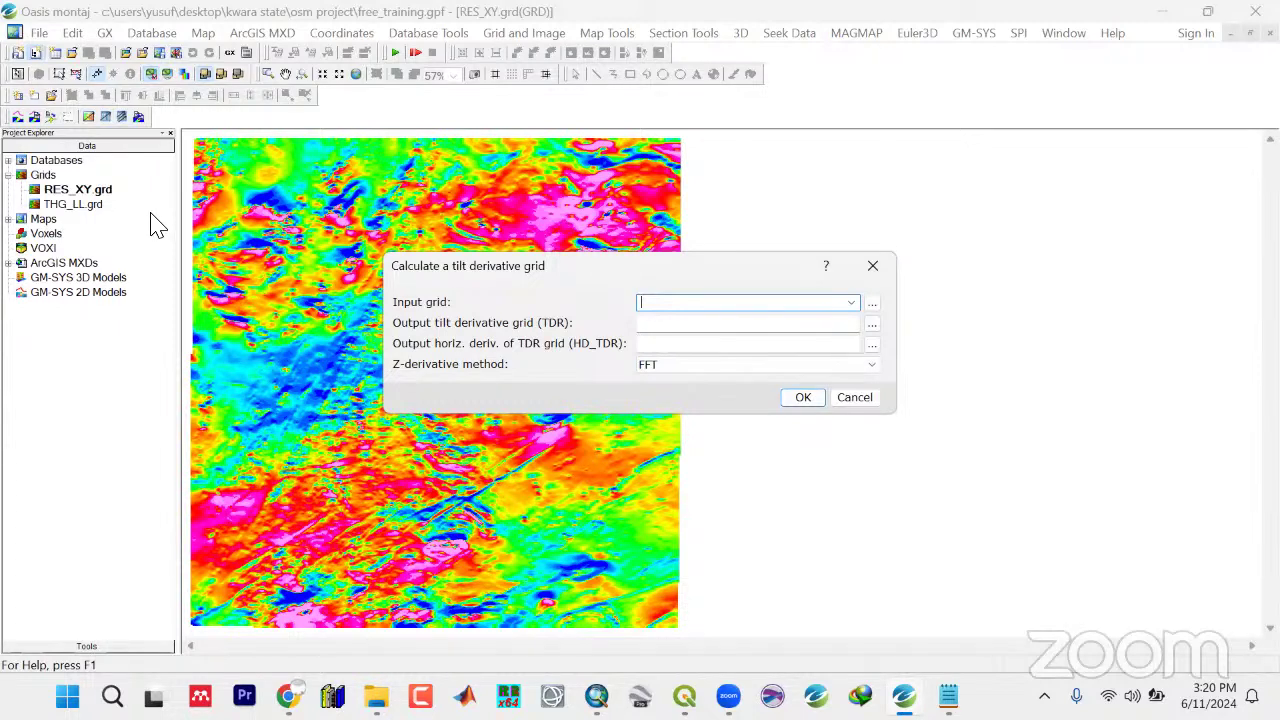
left_click(852, 304)
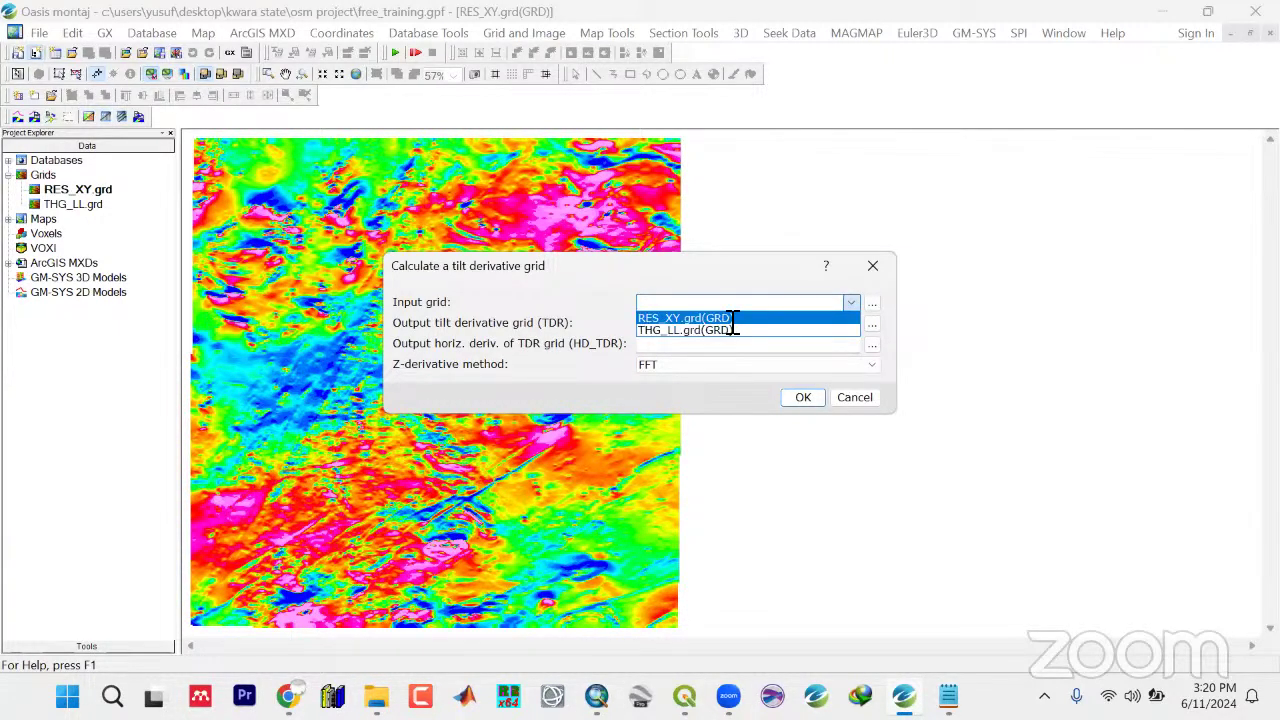
left_click(734, 318)
left_click(698, 324)
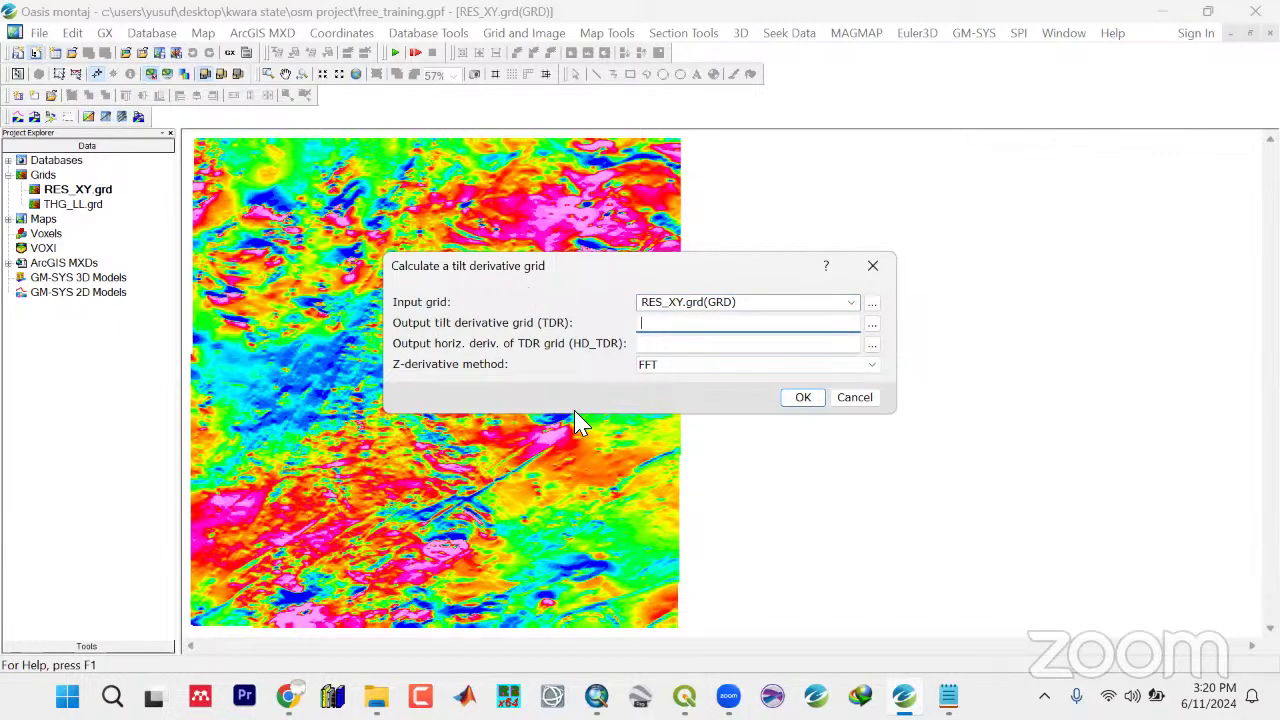
type("TDR_XY")
left_click(649, 346)
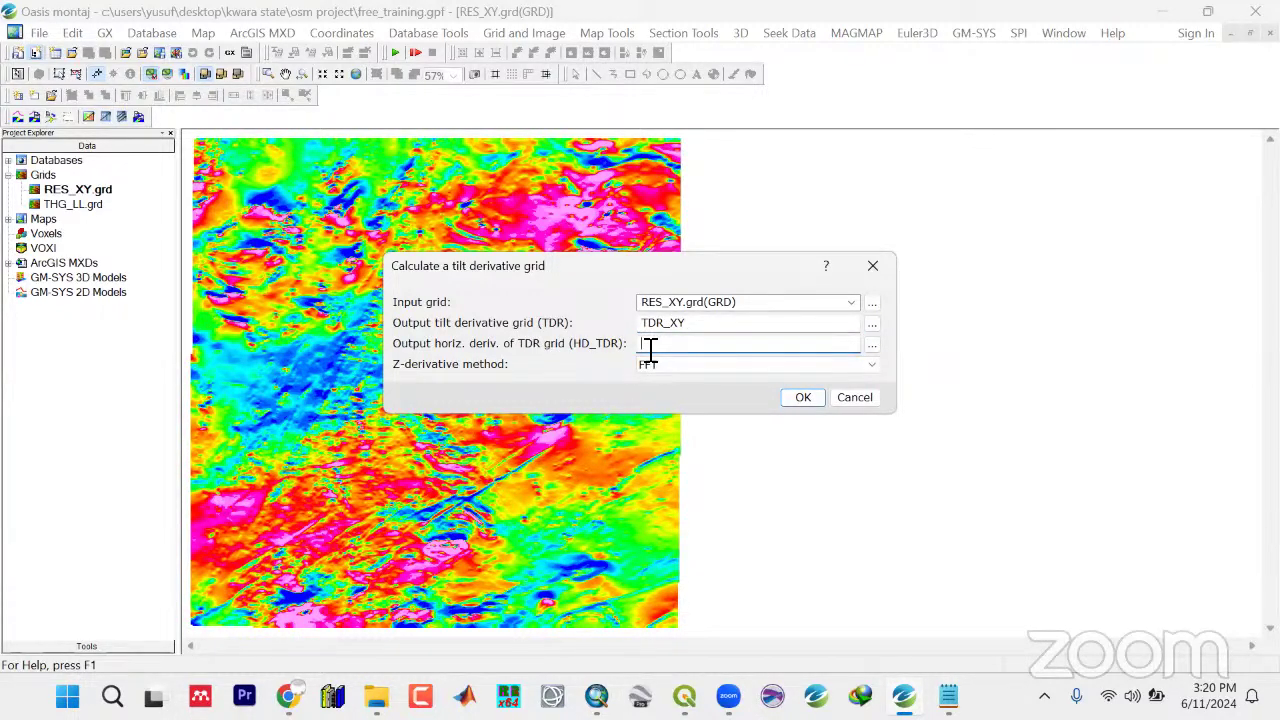
type("HD_TDR")
left_click(800, 407)
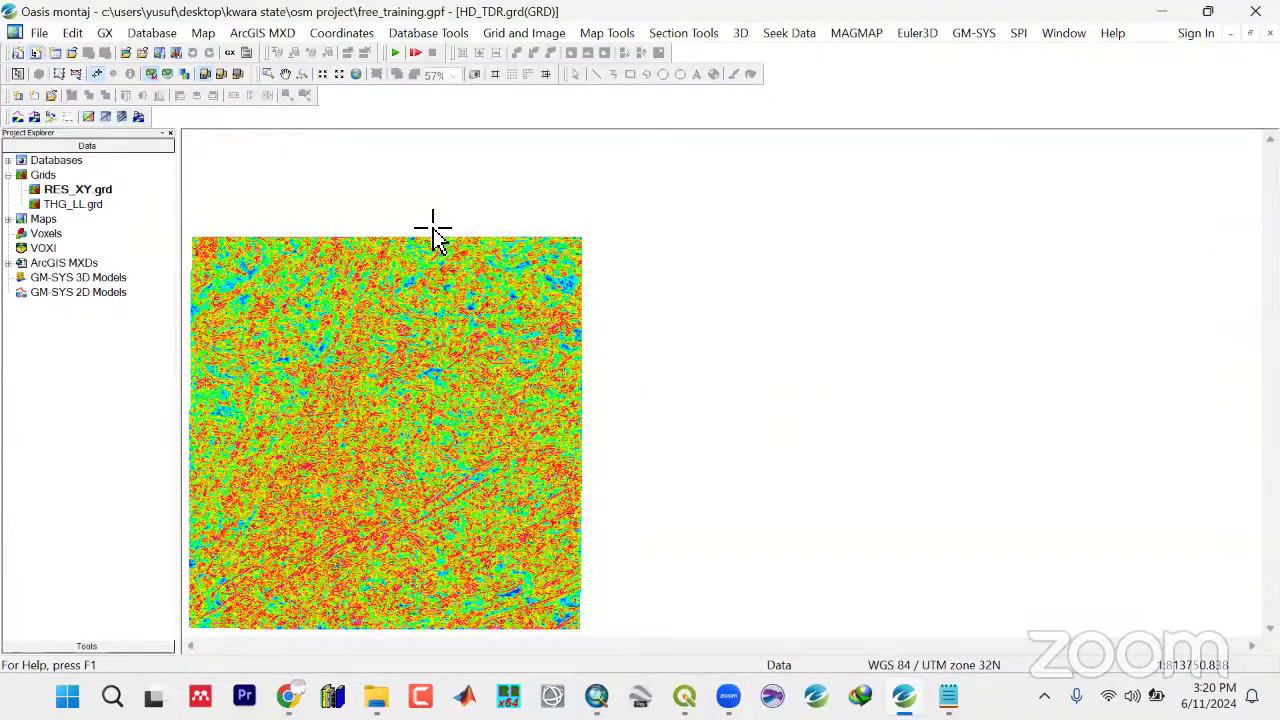
Remove the horizontal derivative grid HD_TDR.grd from the project, leaving the tilt derivative grid TDR_XY.grd displayed
right_click(80, 192)
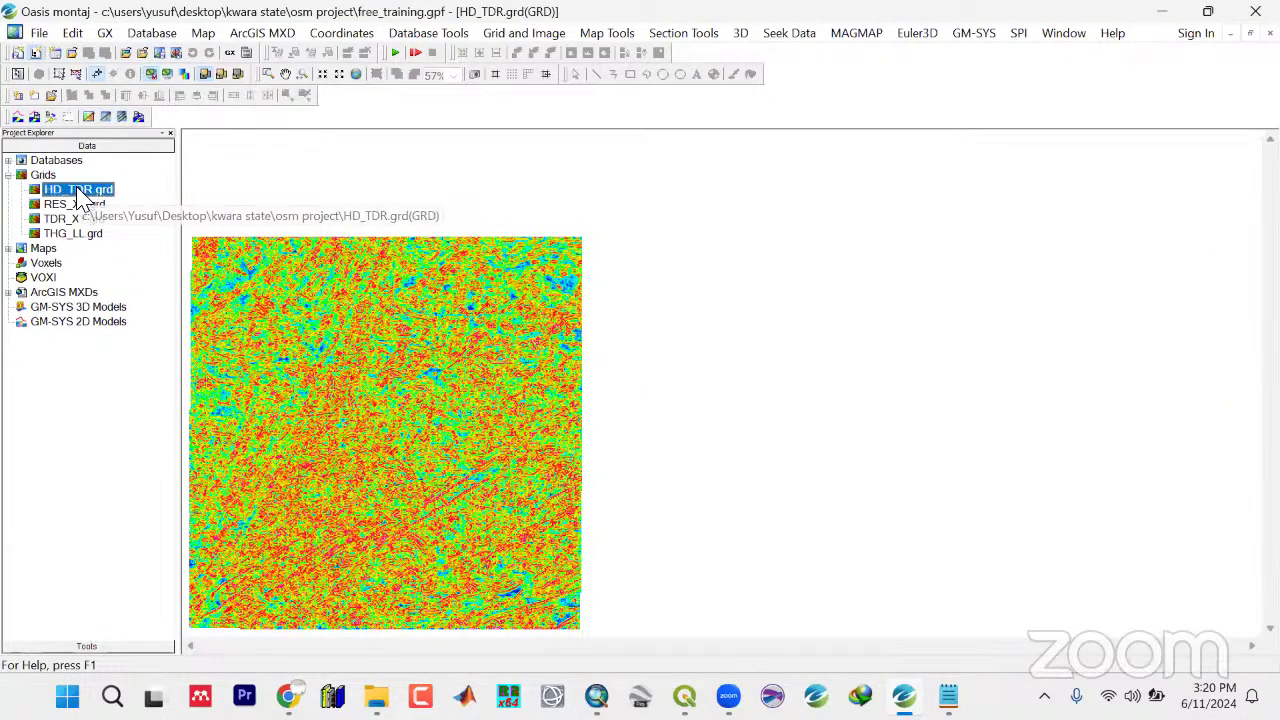
left_click(132, 233)
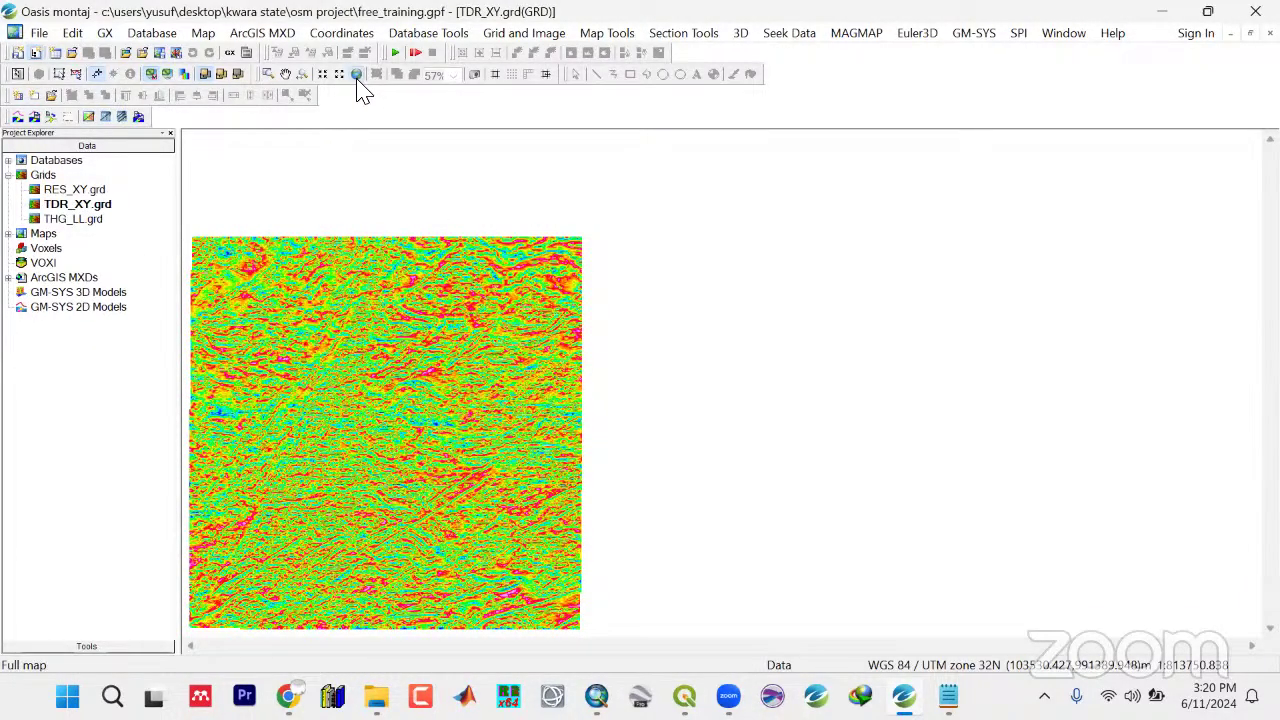
left_click(357, 76)
left_click(357, 462)
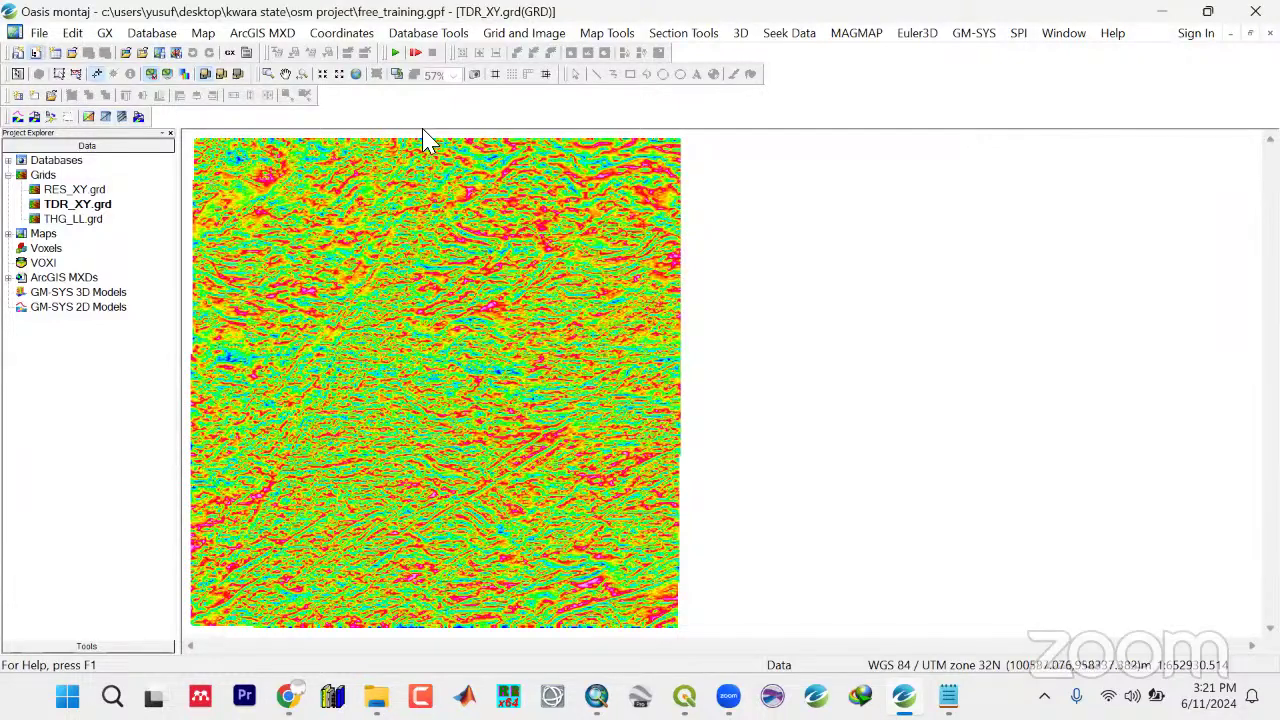
Start reprojecting the grid TDR_XY.grd, accepting its projected UTM zone 32N coordinate system on the WGS 84 datum
left_click(540, 36)
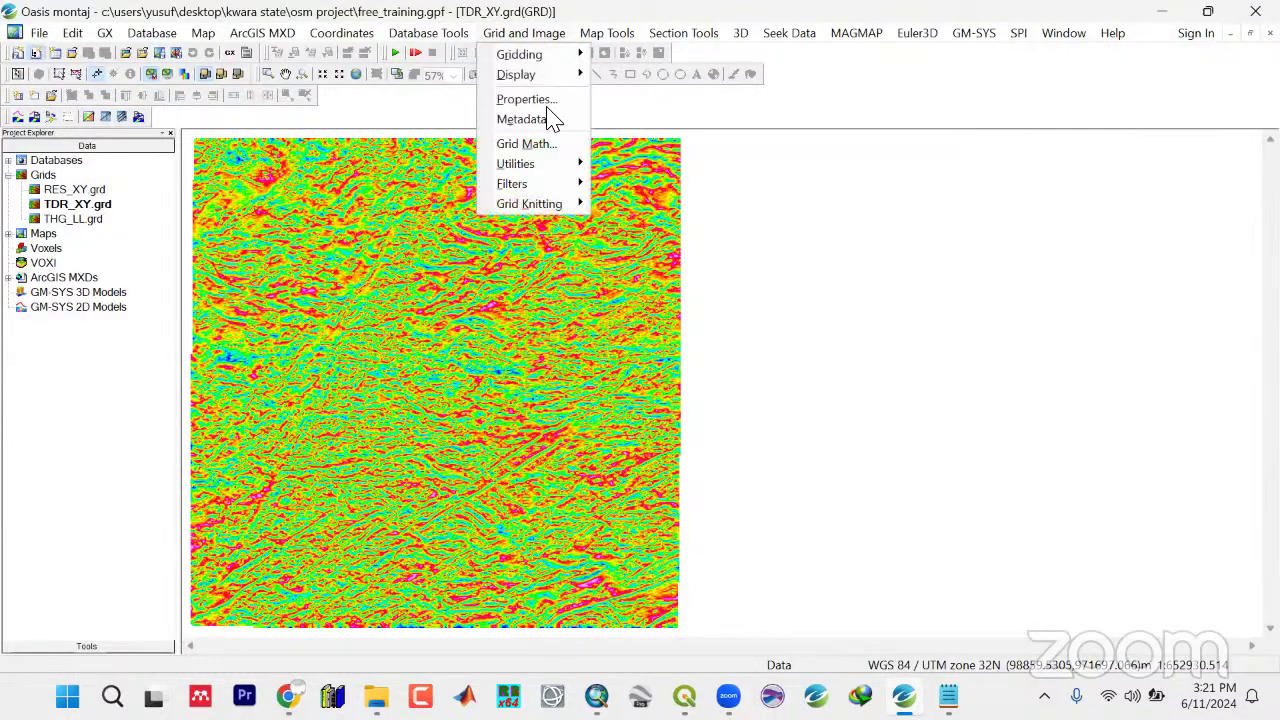
mouse_move(550, 177)
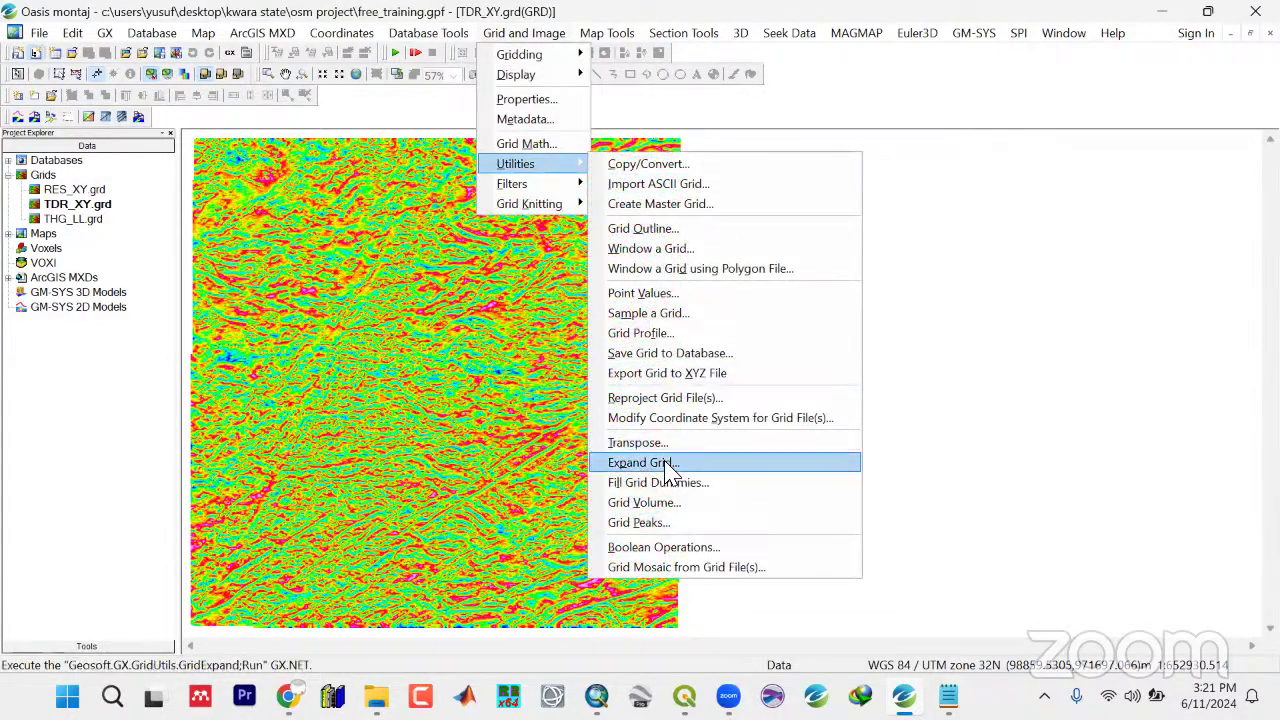
left_click(665, 398)
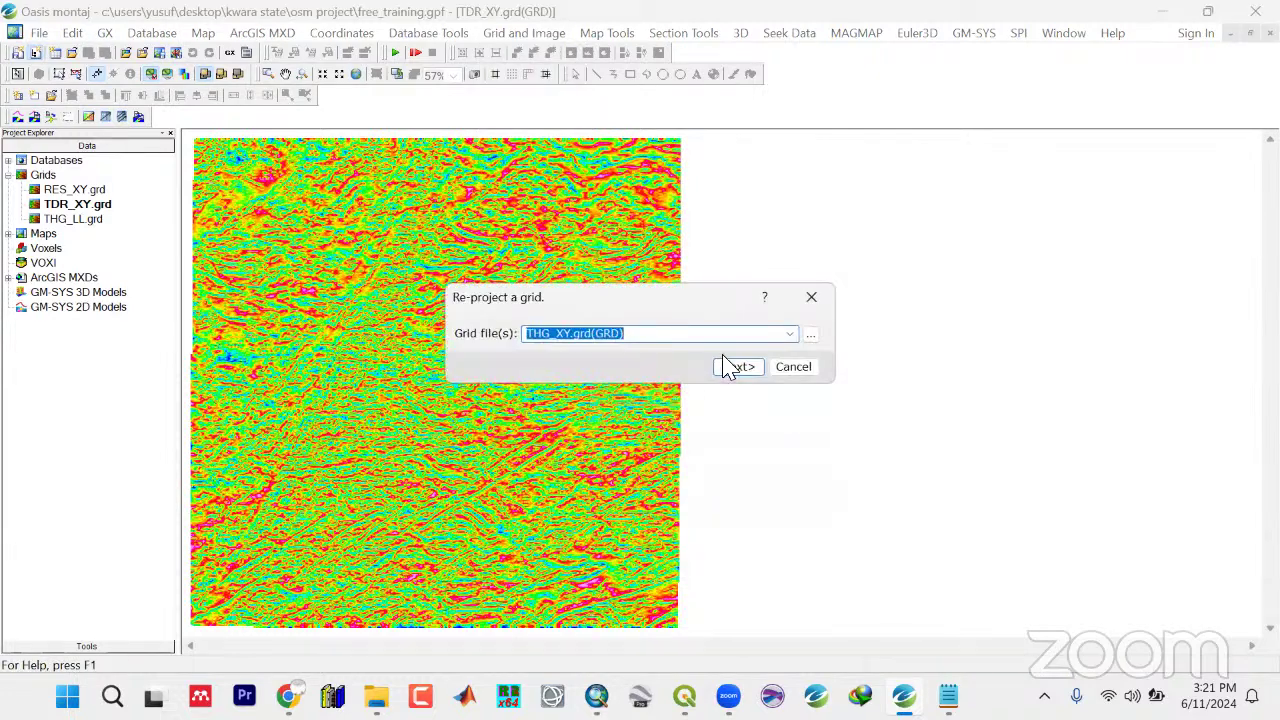
left_click(792, 336)
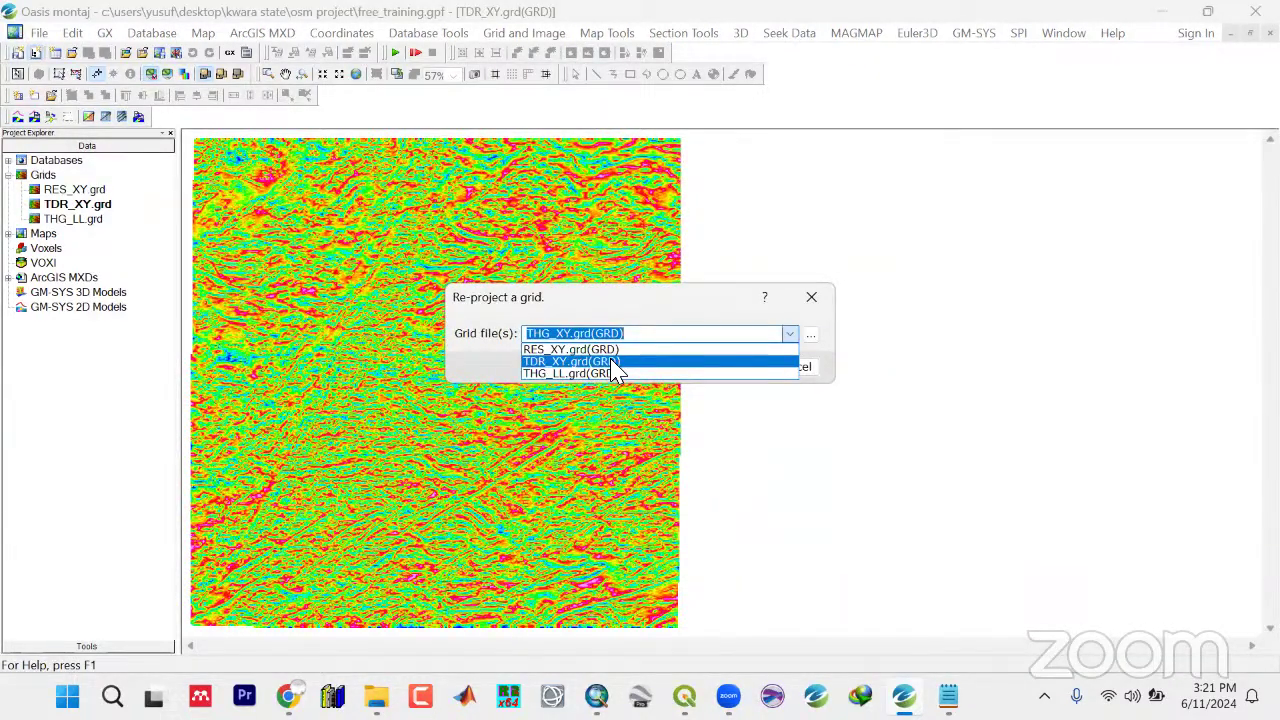
left_click(600, 361)
left_click(760, 367)
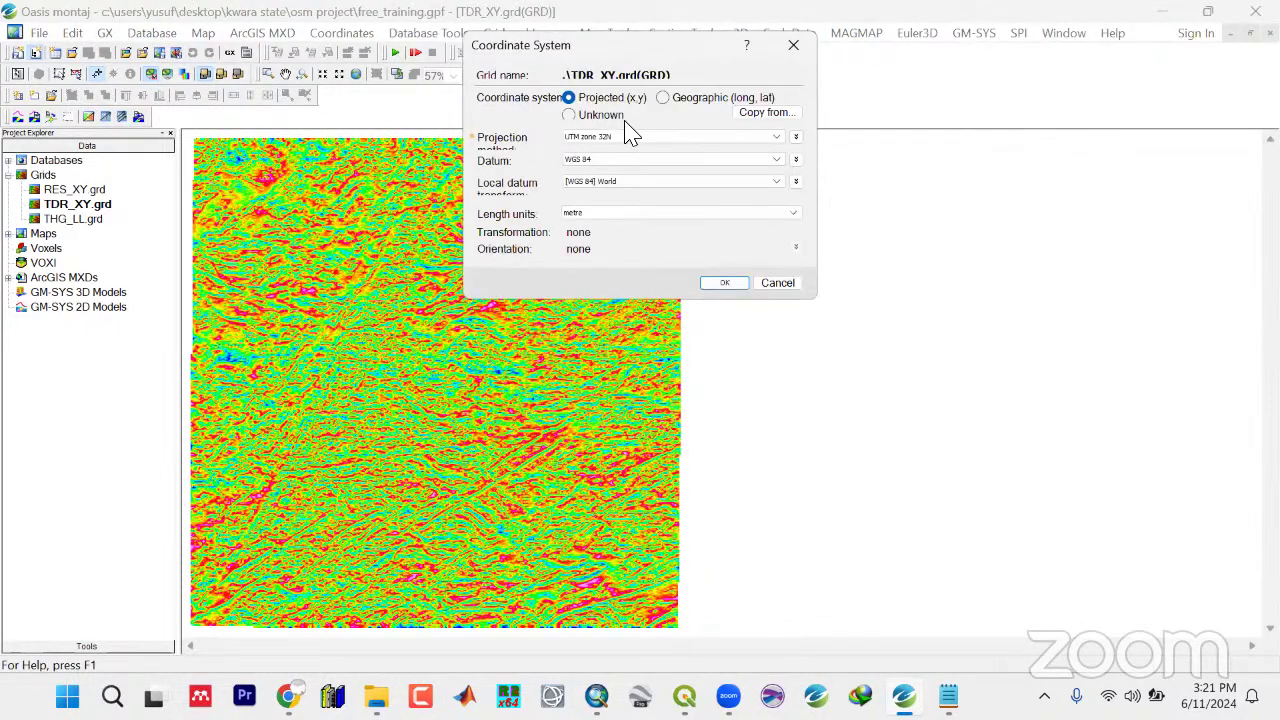
left_click(720, 284)
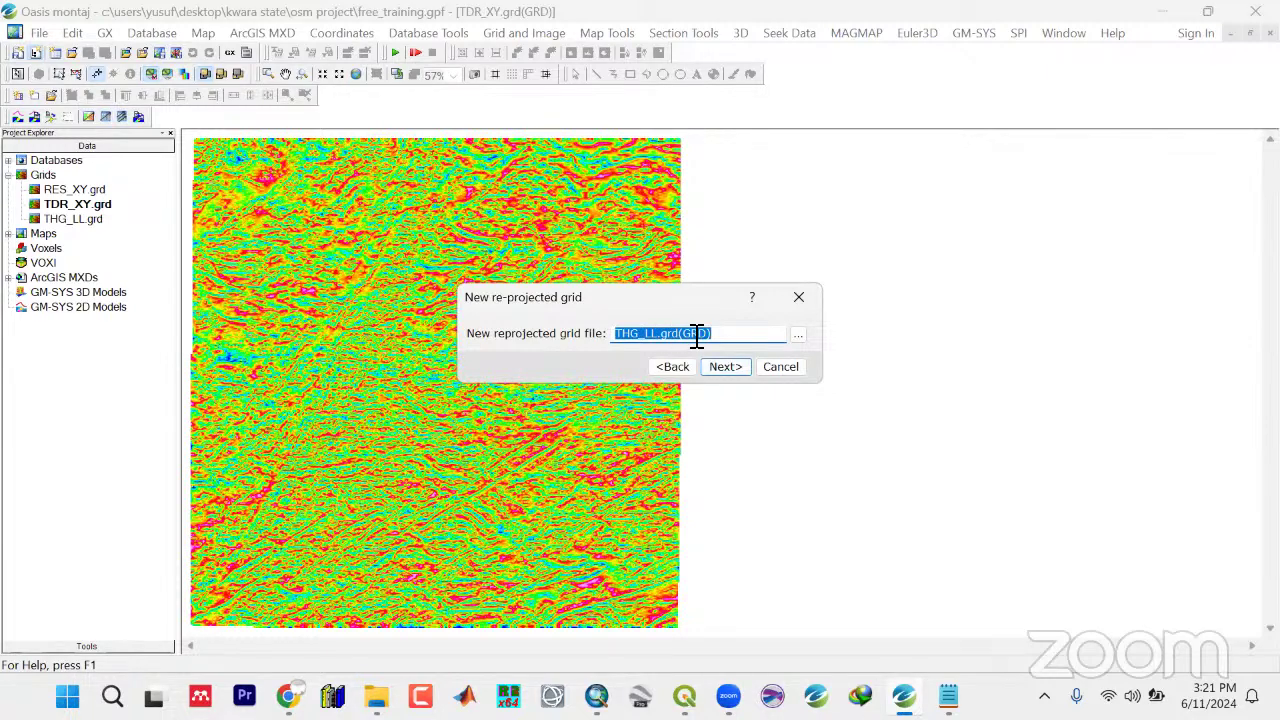
Name the reprojected grid TDR_LL and create it in geographic (long, lat) WGS 84 coordinates with the default cell size
type("TDR_LL")
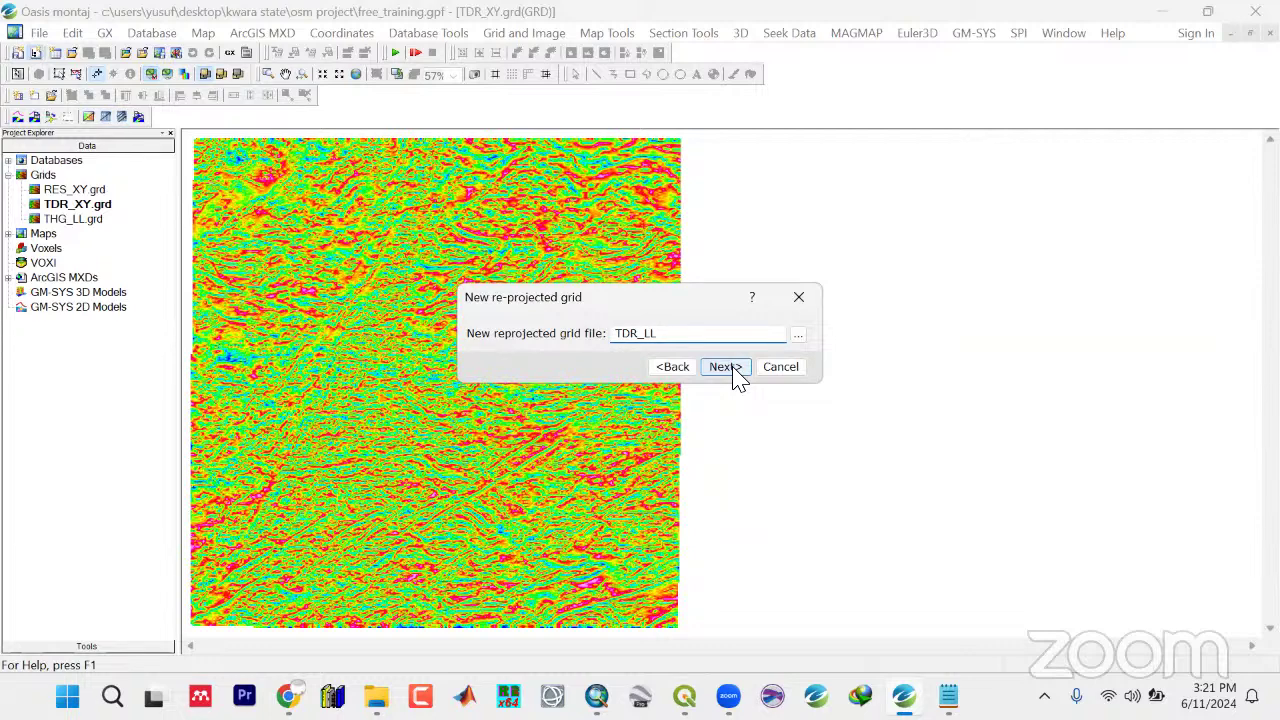
left_click(726, 372)
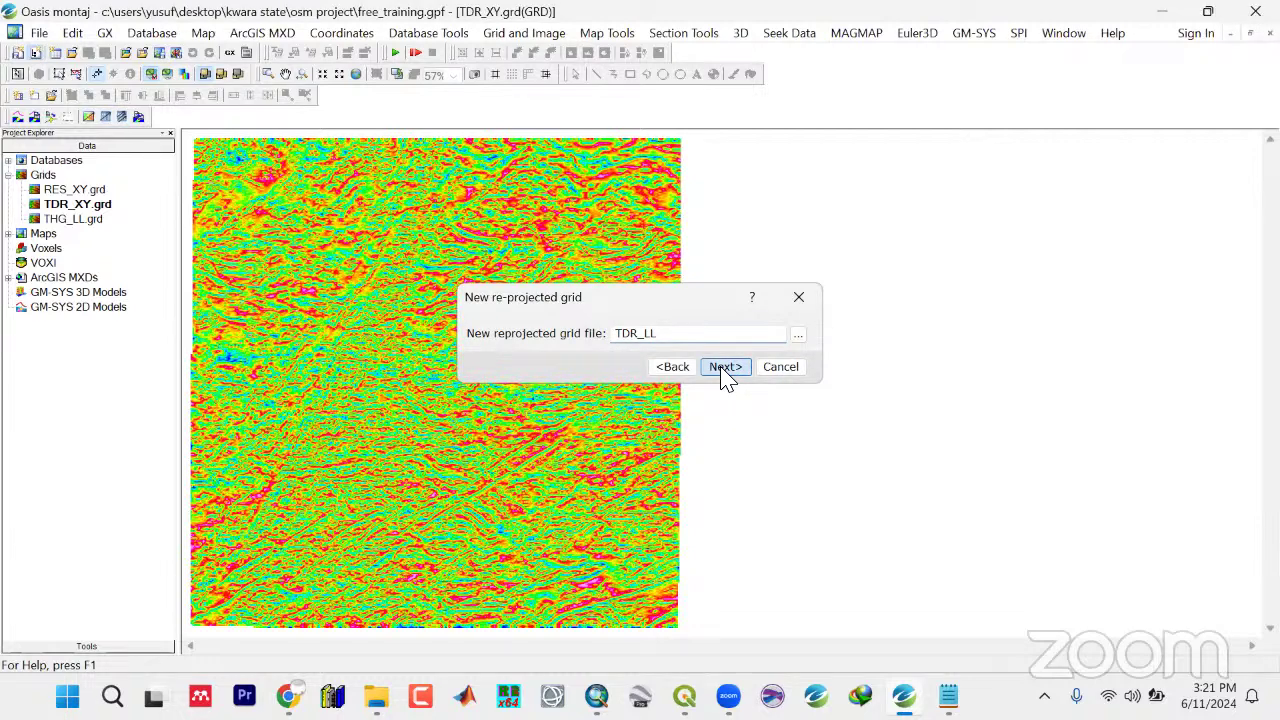
left_click(726, 370)
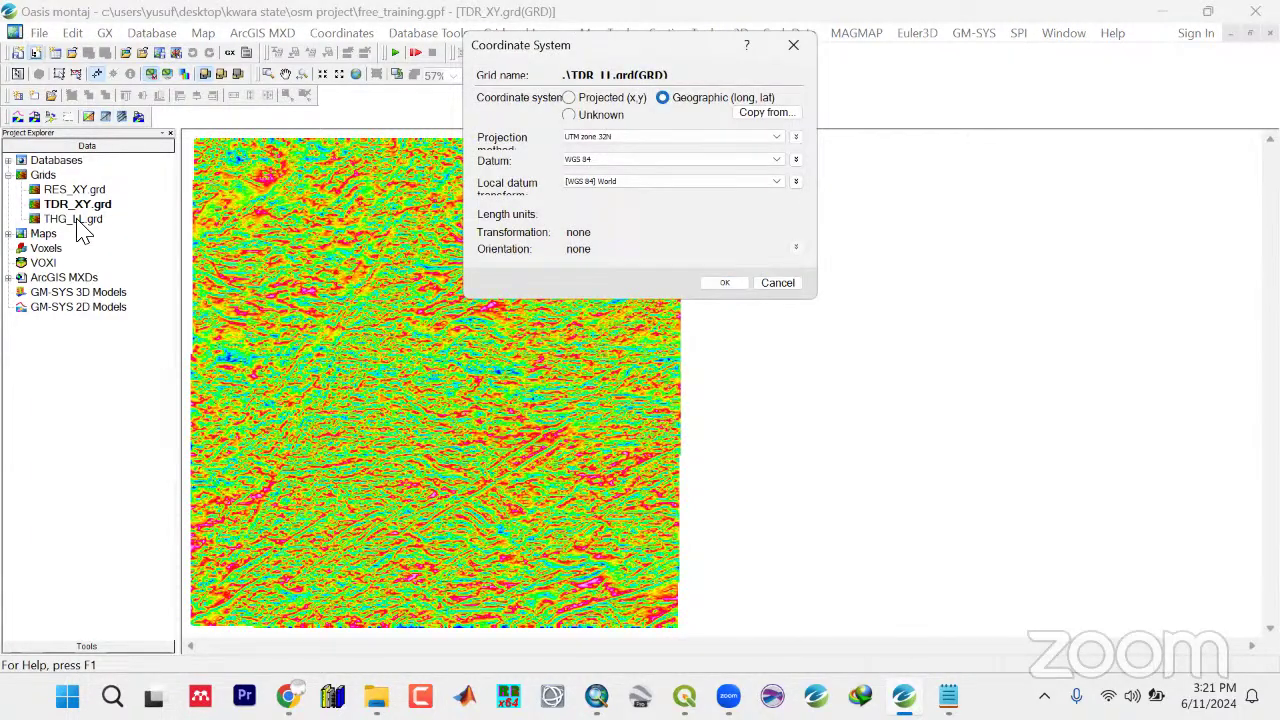
key("Return")
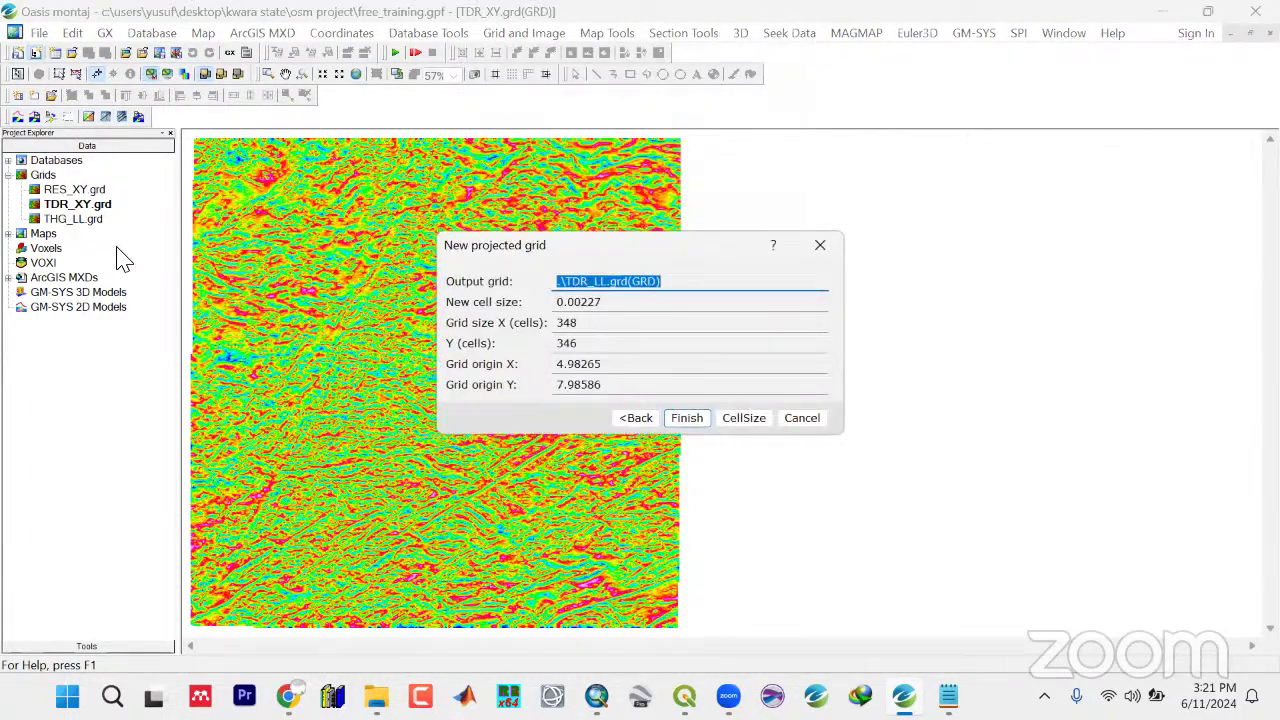
key("Return")
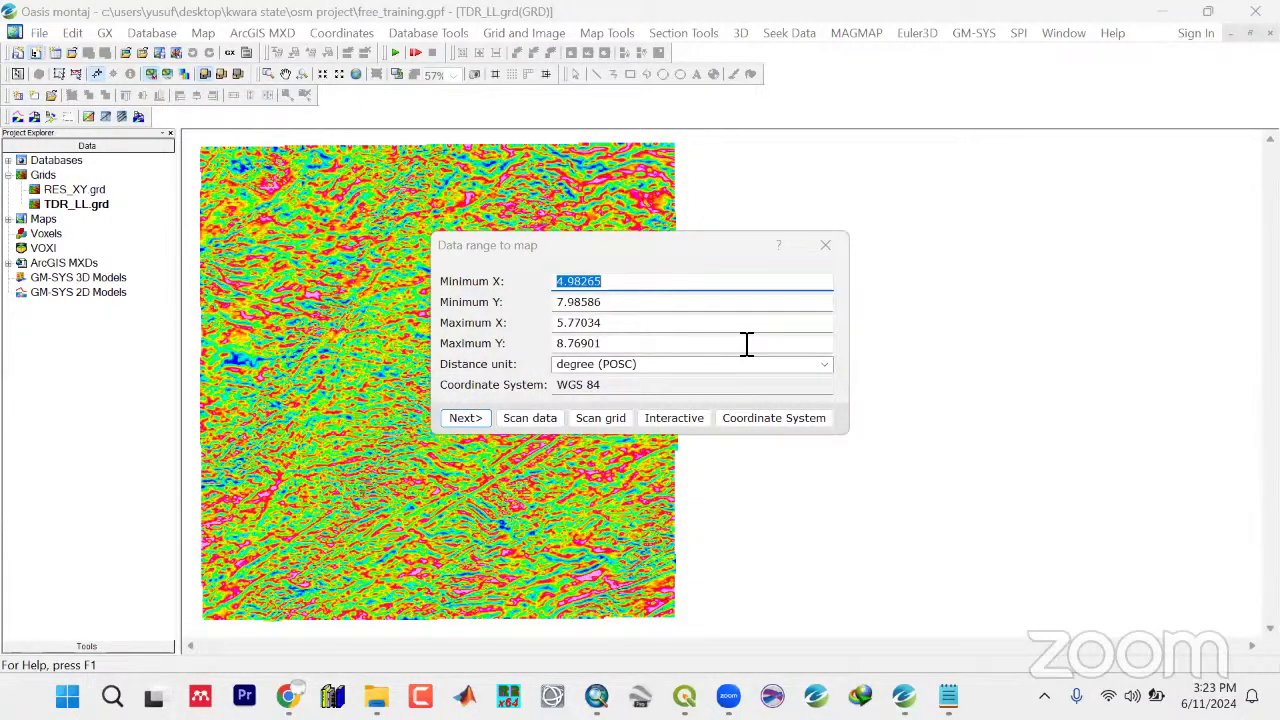
Create a new landscape letter map named TDR, using the scanned extents of the TDR_LL grid and the calculated scale
left_click(612, 428)
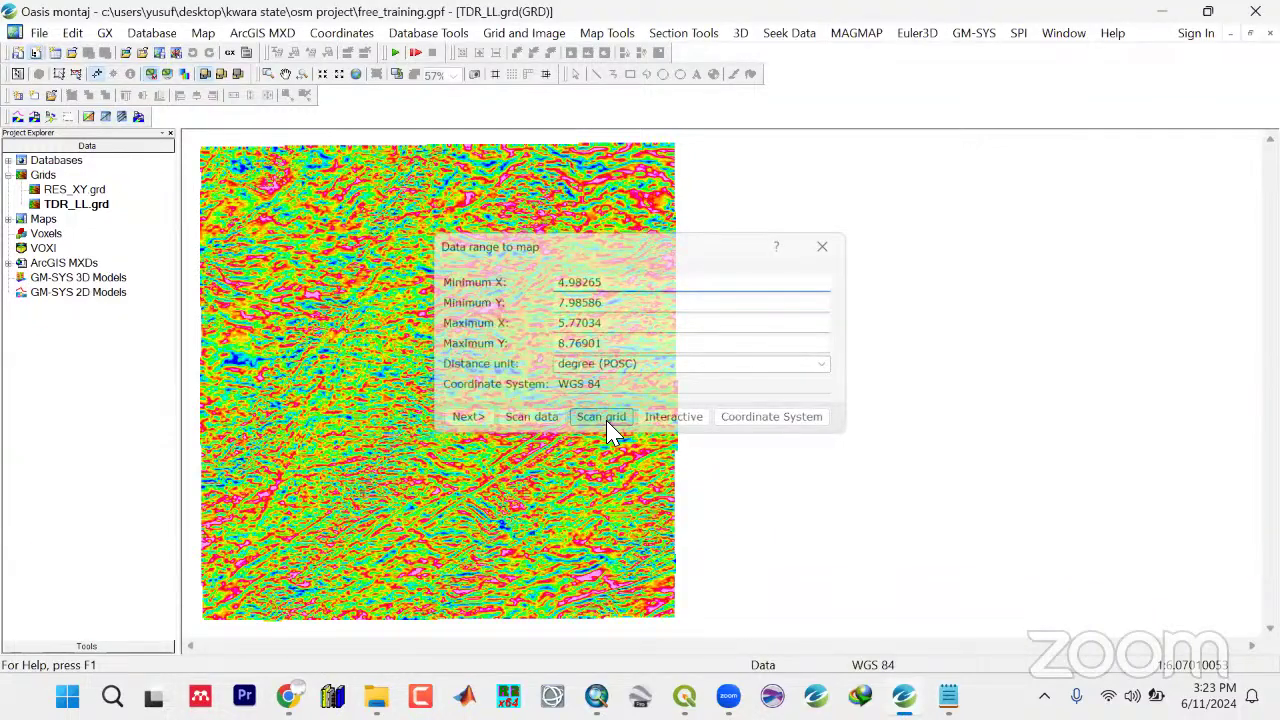
left_click(740, 368)
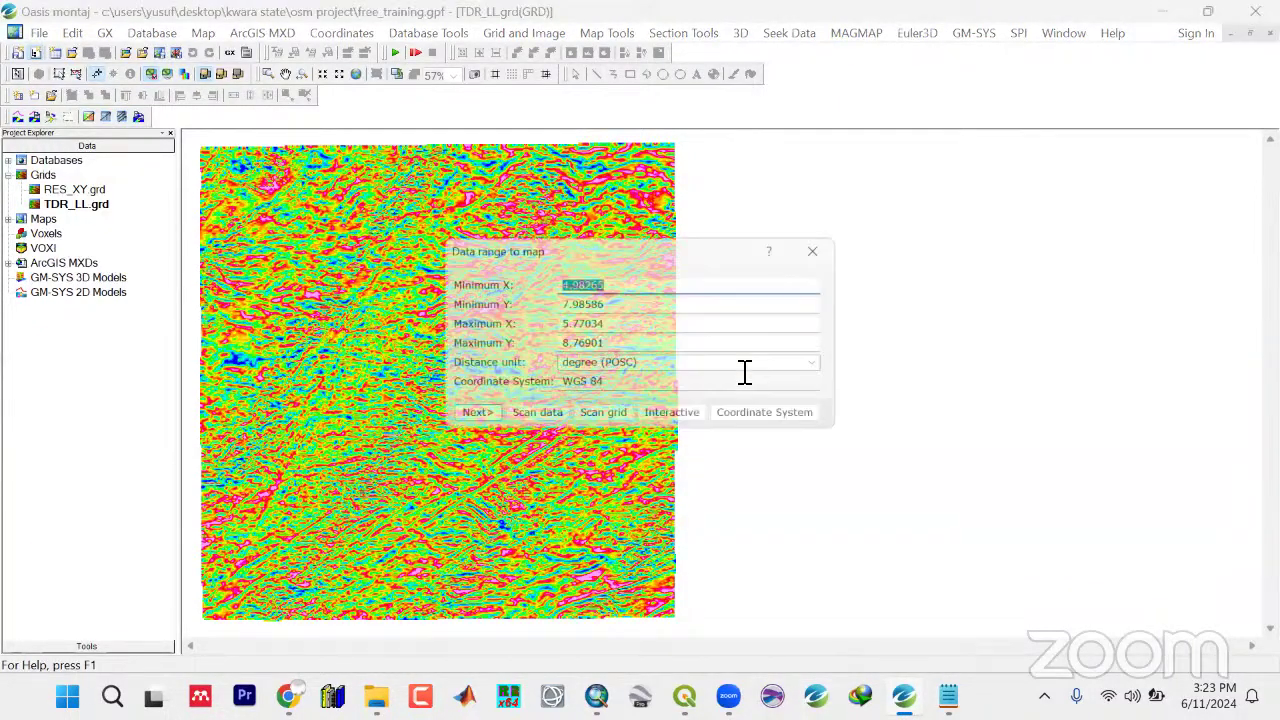
left_click(476, 420)
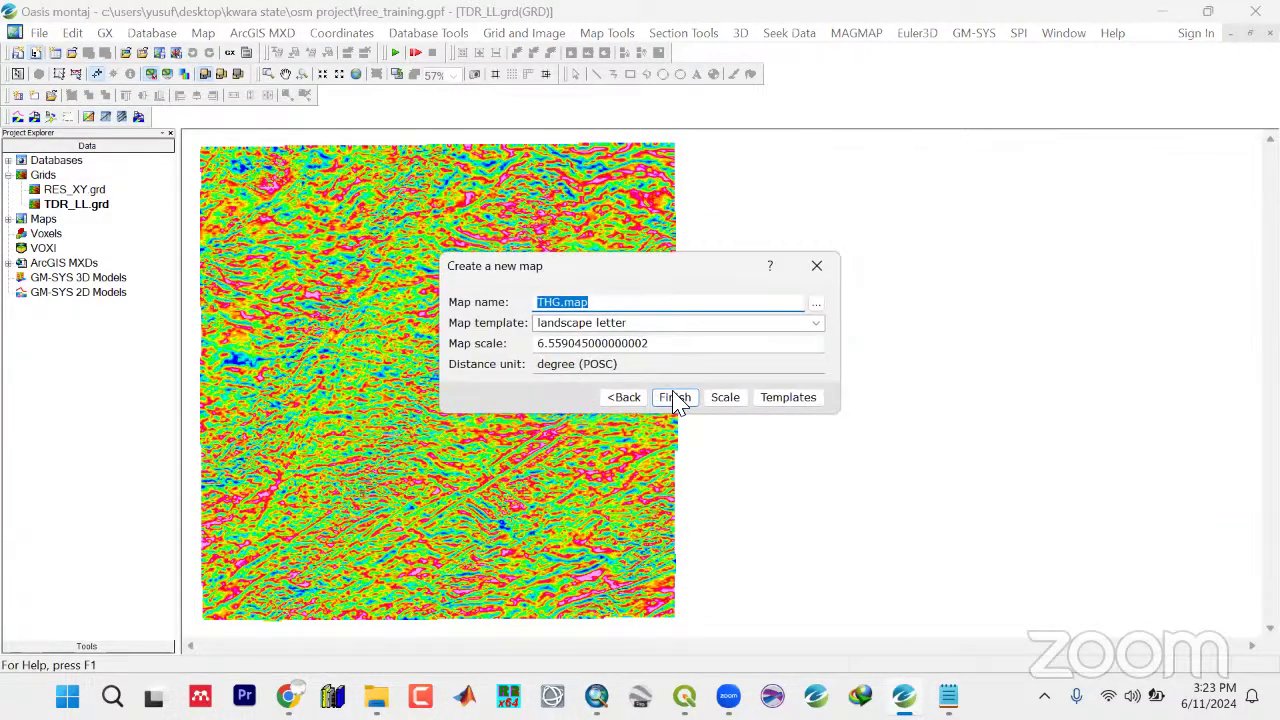
left_click(722, 405)
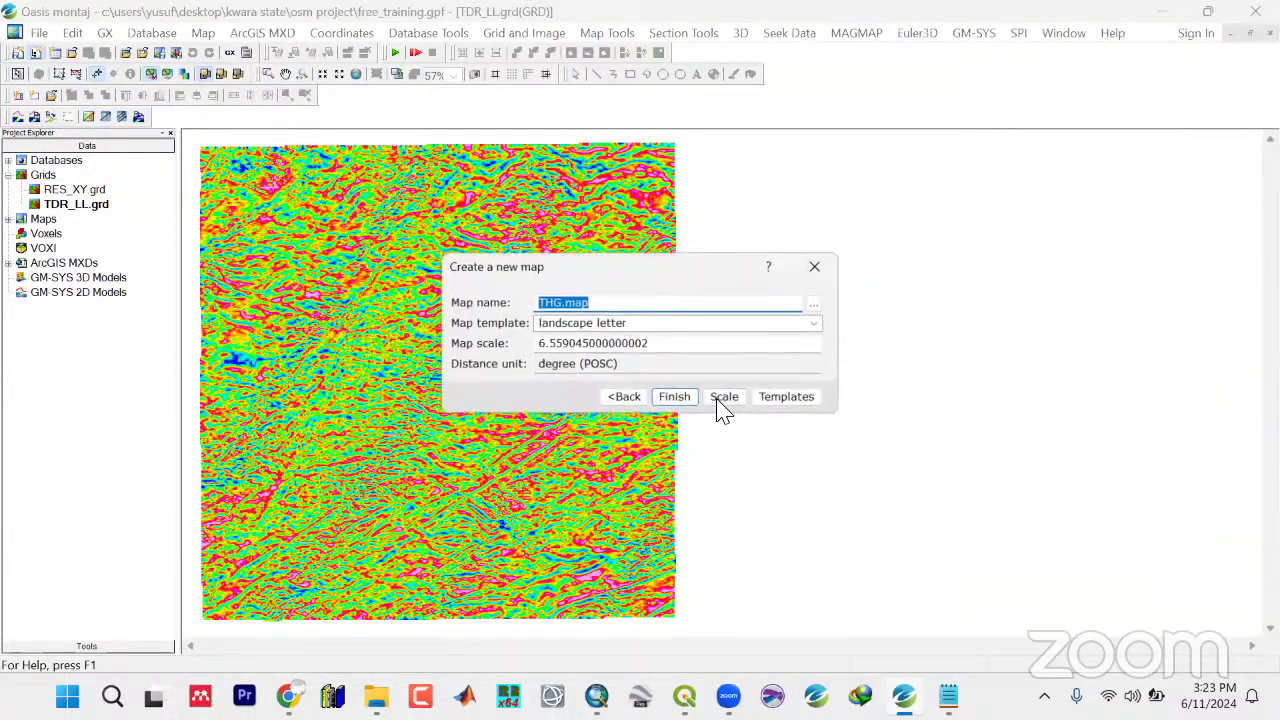
type("TDR")
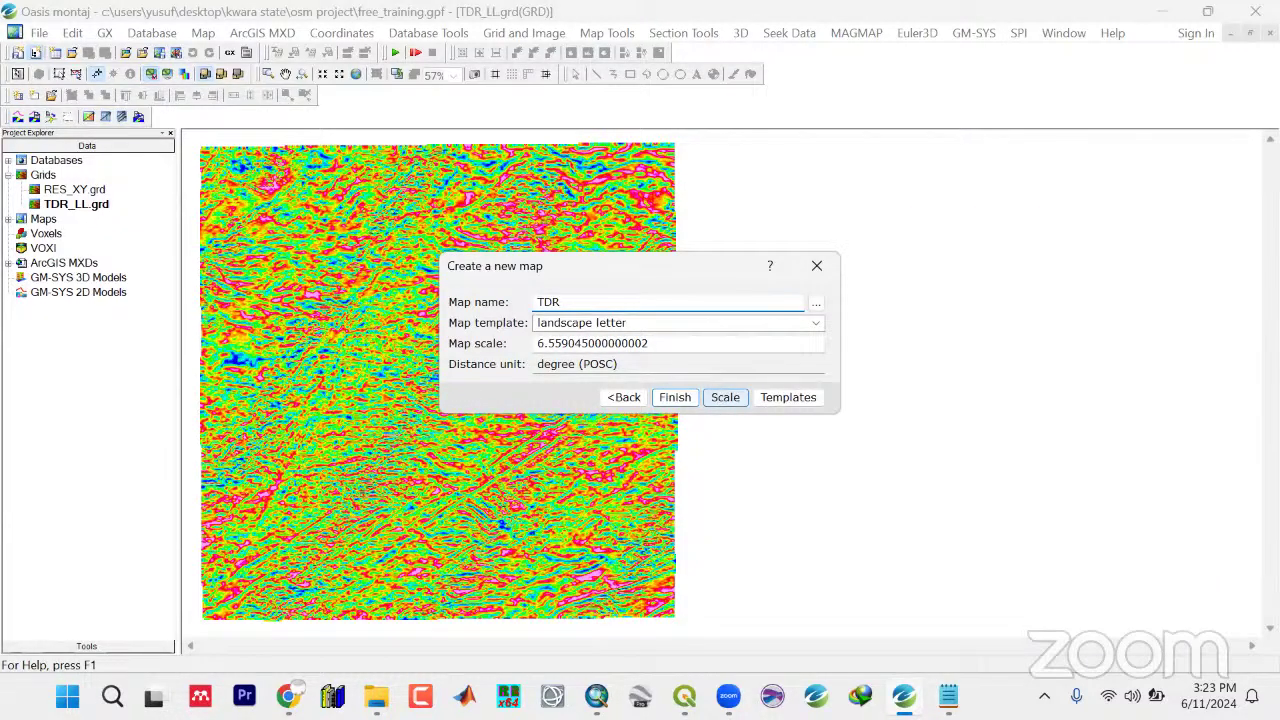
left_click(728, 400)
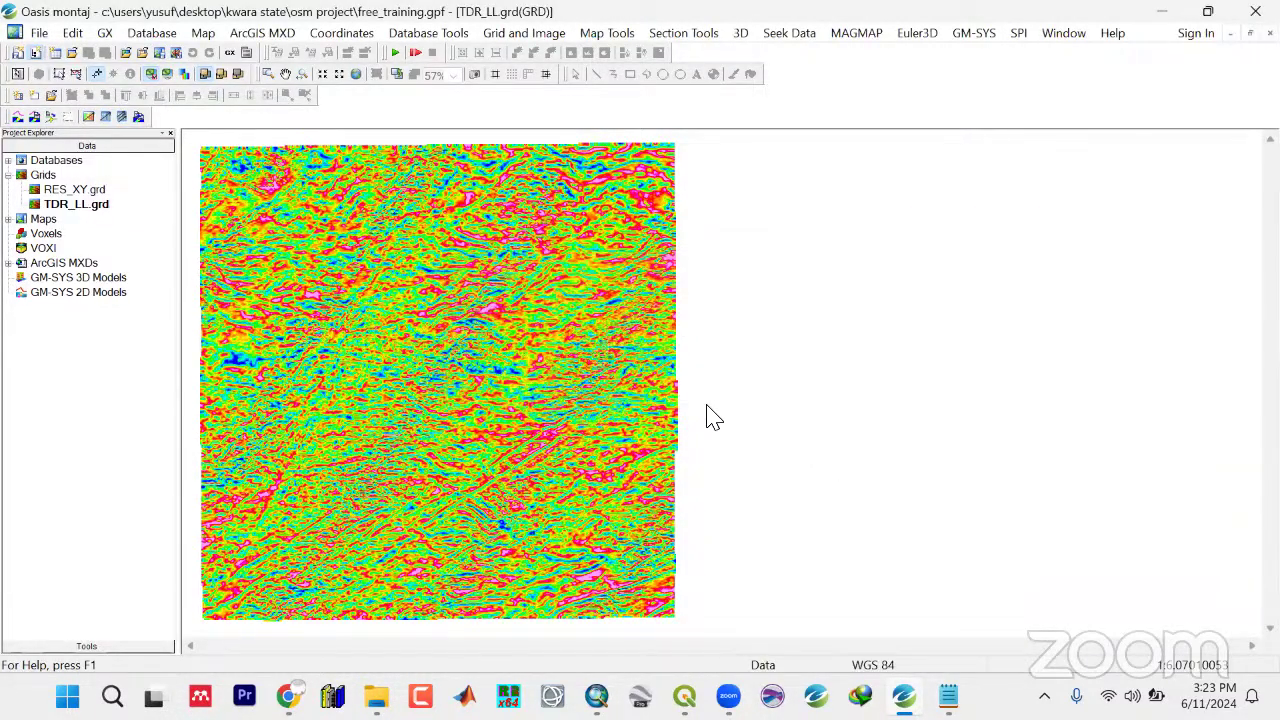
left_click(675, 407)
Draw a figure-style base map on the TDR map with a 5 cm right margin, edge ticks and the title TDR MAP
left_click(601, 34)
mouse_move(615, 75)
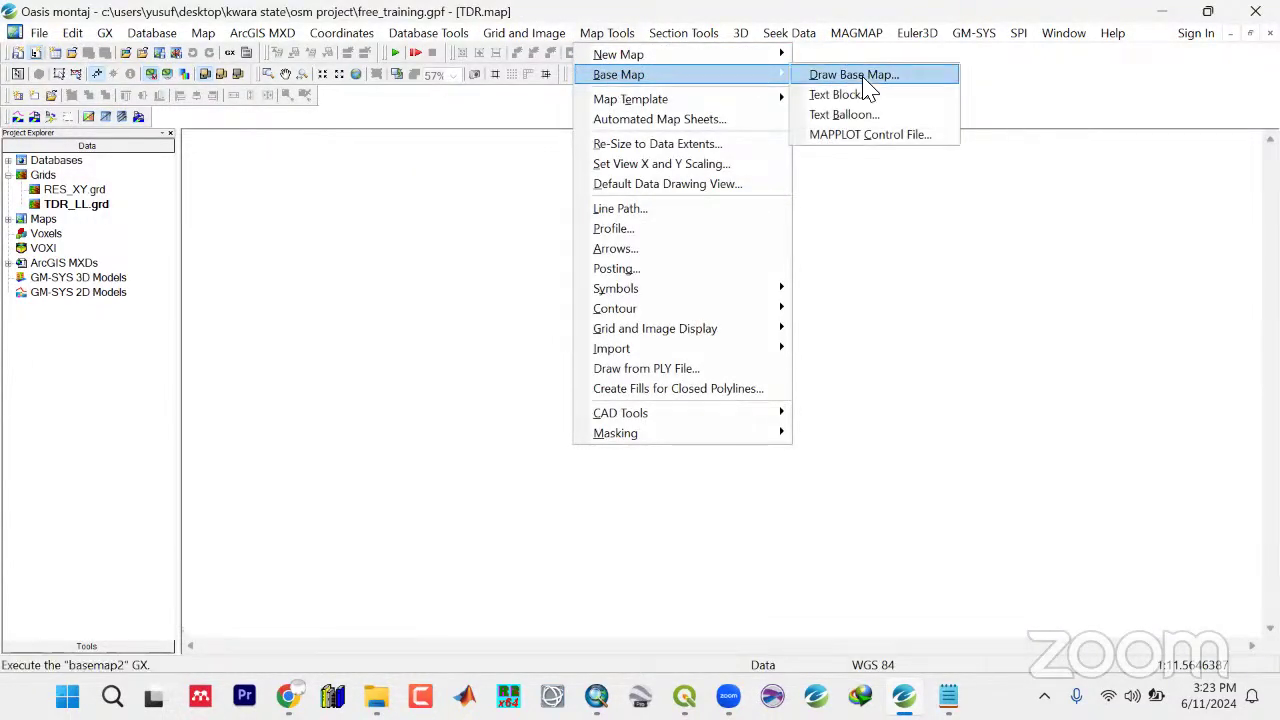
left_click(868, 80)
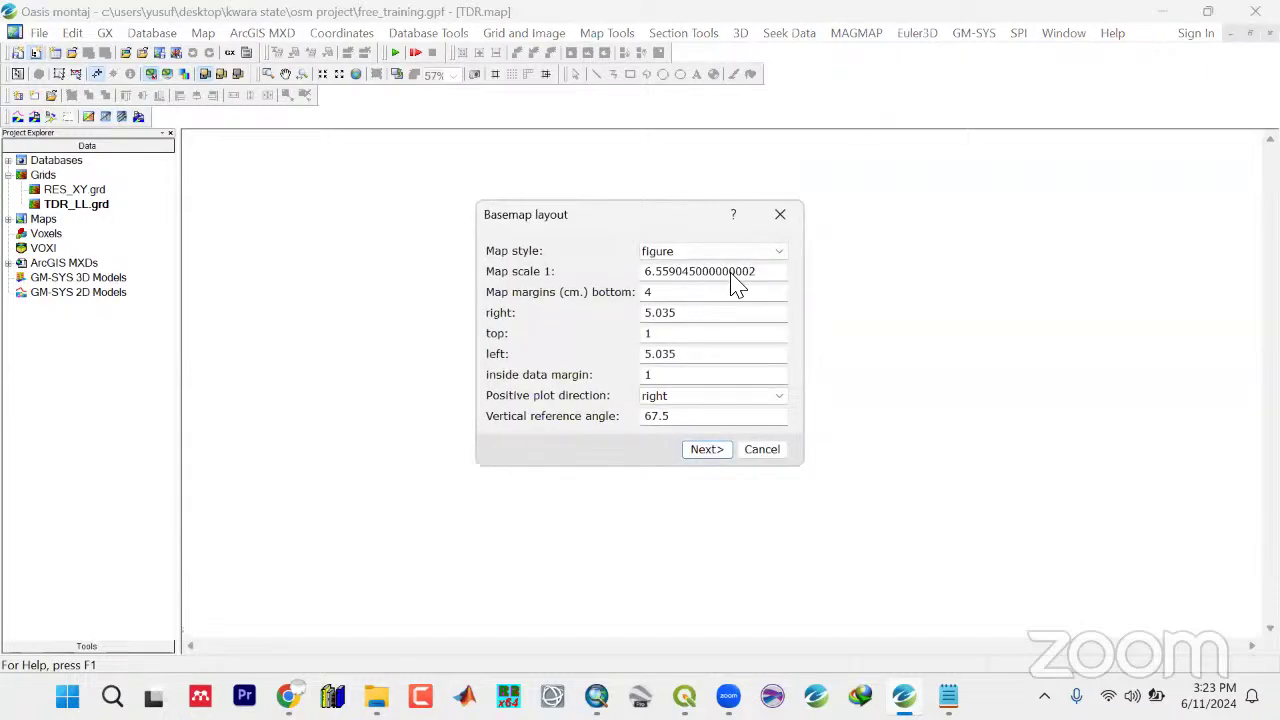
left_click_drag(709, 314, 537, 347)
type("5")
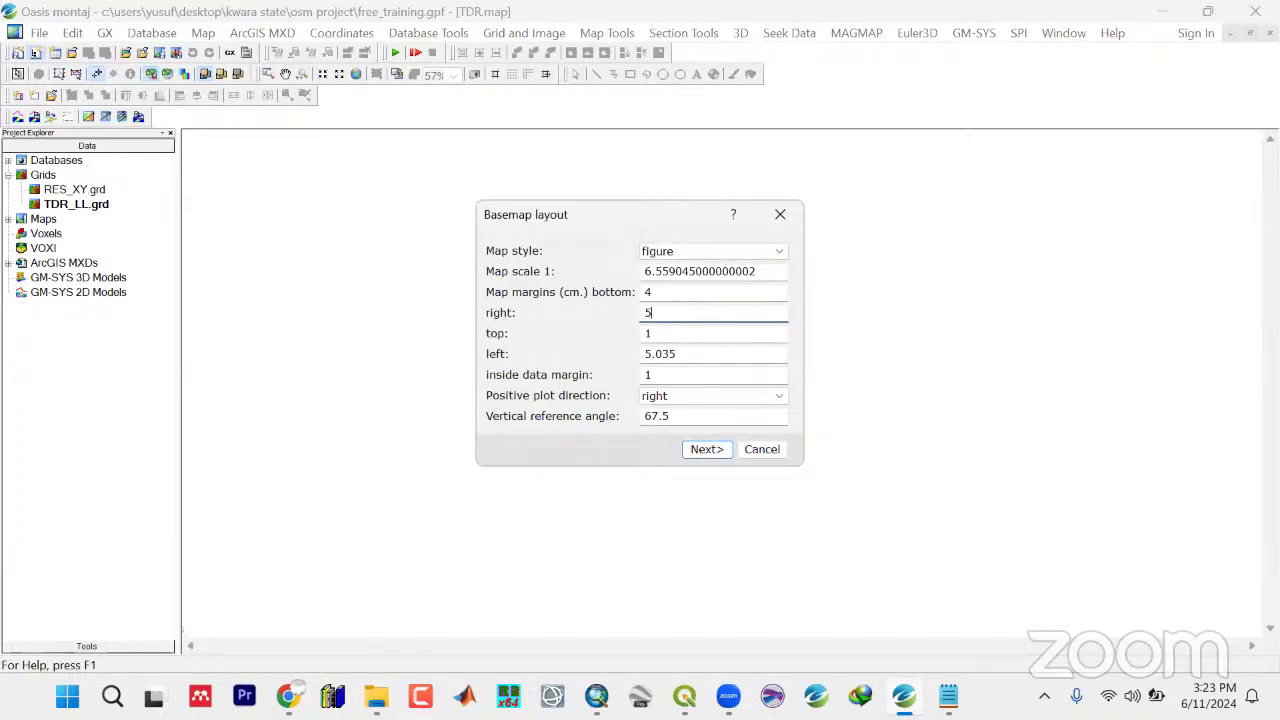
key("Tab")
key("Tab")
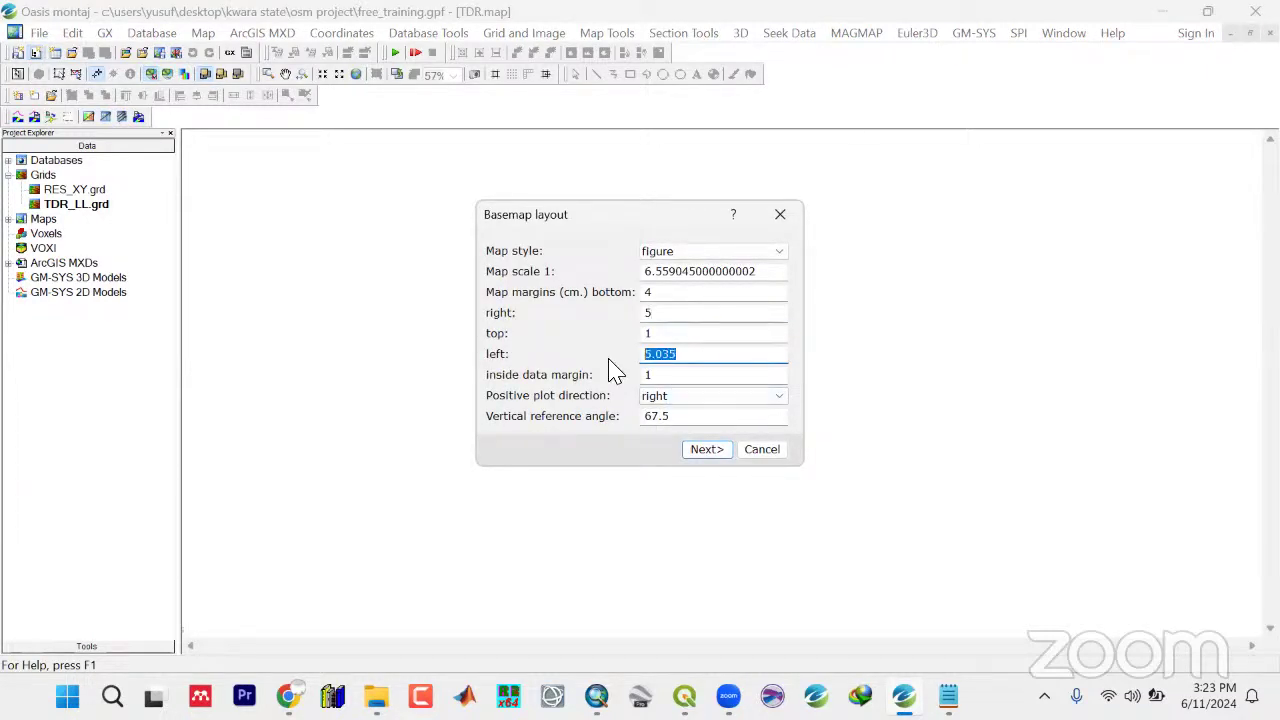
left_click(689, 450)
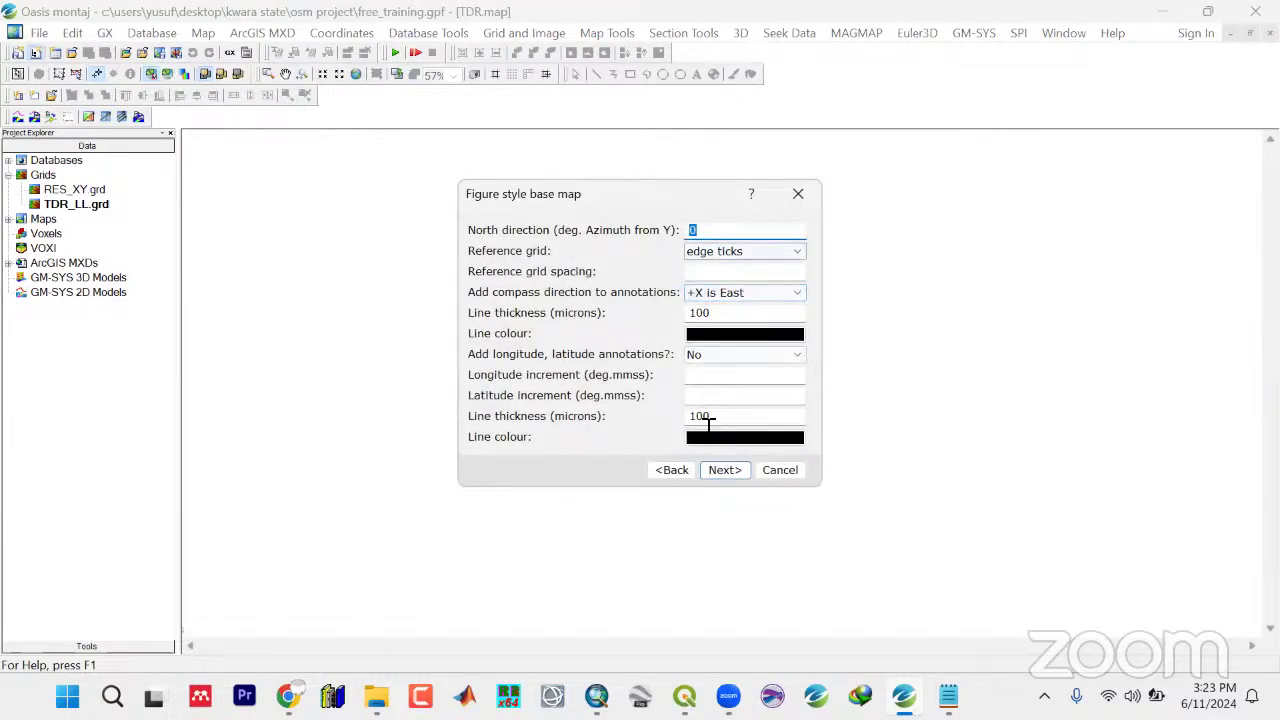
left_click(722, 472)
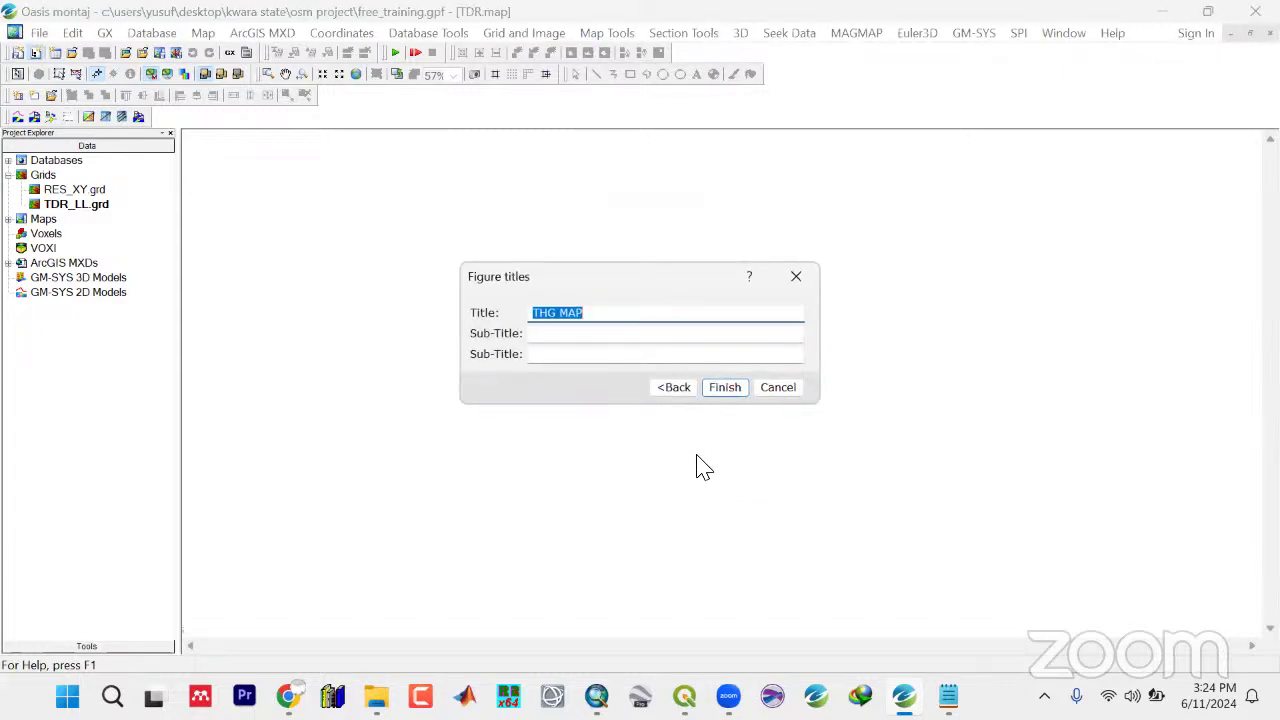
type("TDR")
left_click(719, 394)
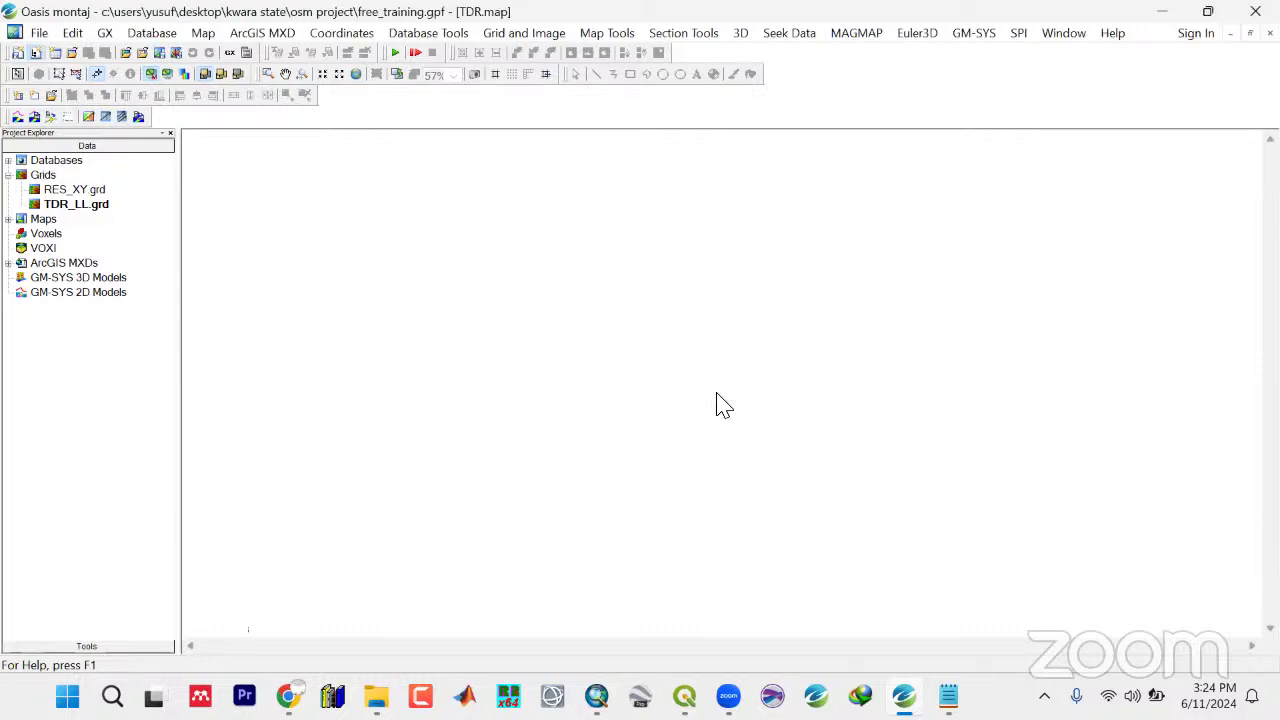
Display the TDR_LL grid on the current map with histogram equalization, applied shadow and a colour bar
left_click(690, 33)
mouse_move(607, 33)
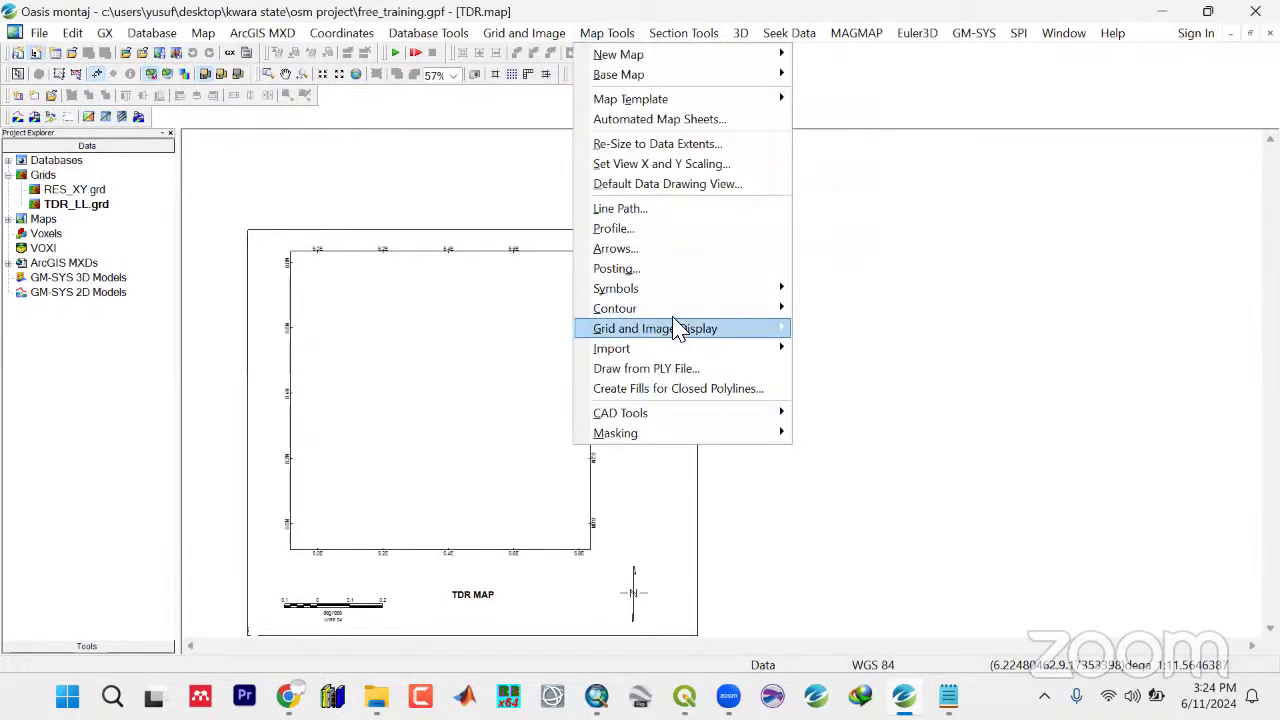
mouse_move(680, 338)
left_click(845, 330)
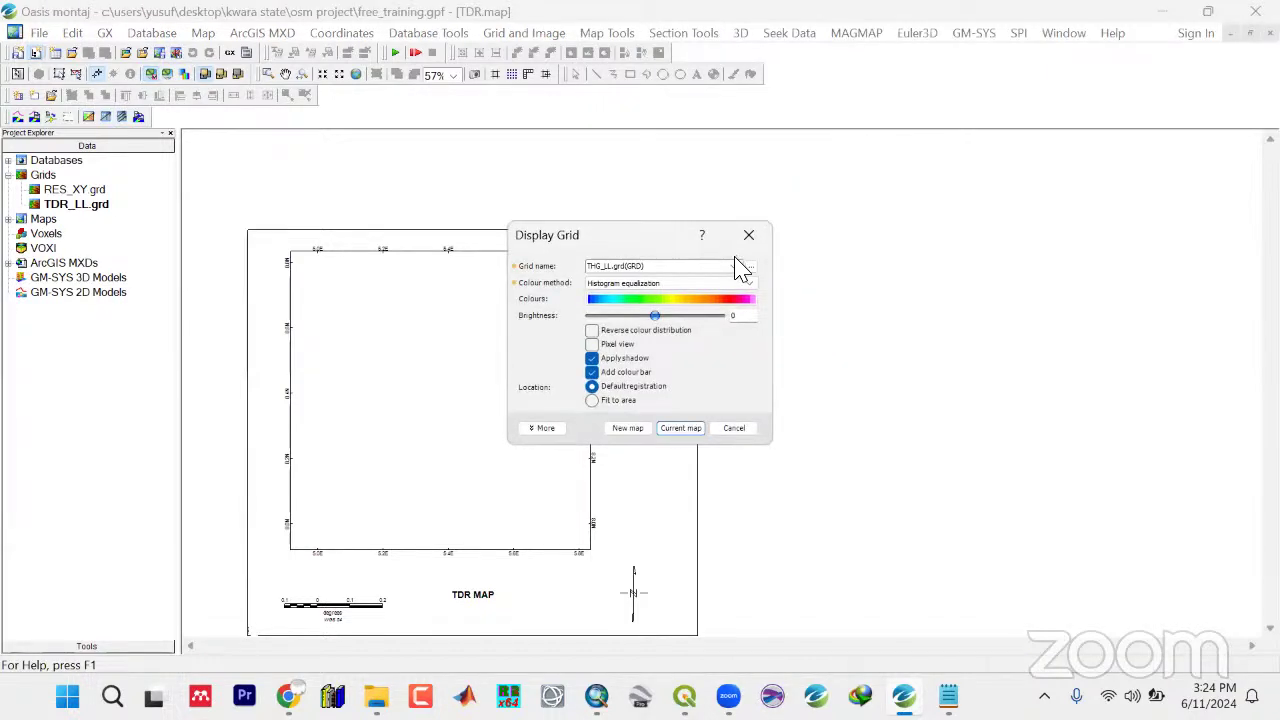
left_click(735, 268)
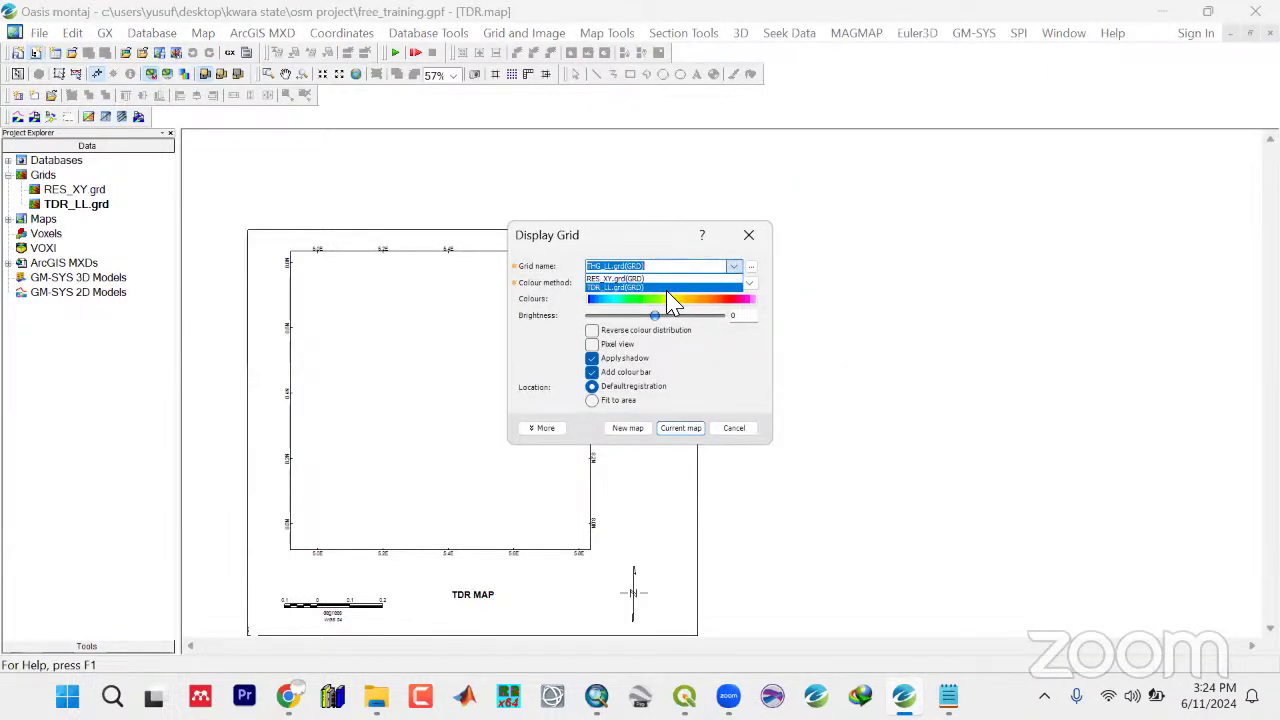
left_click(667, 287)
left_click(545, 428)
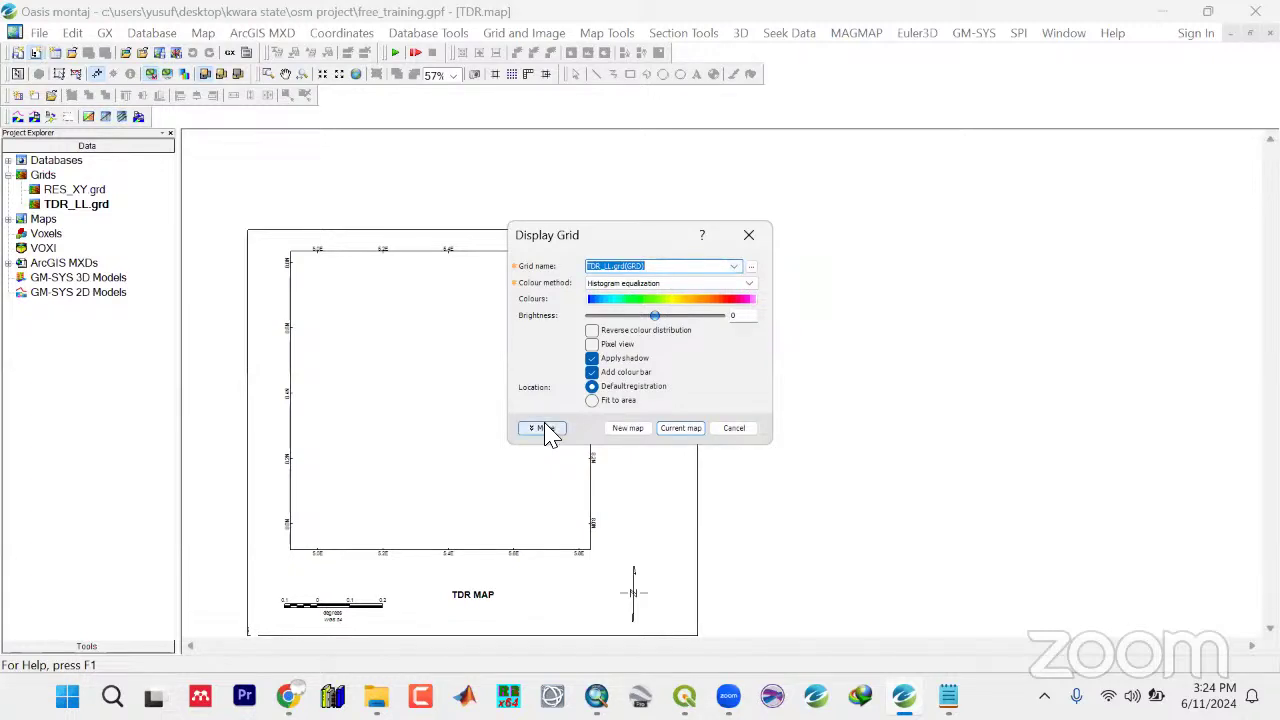
left_click(594, 456)
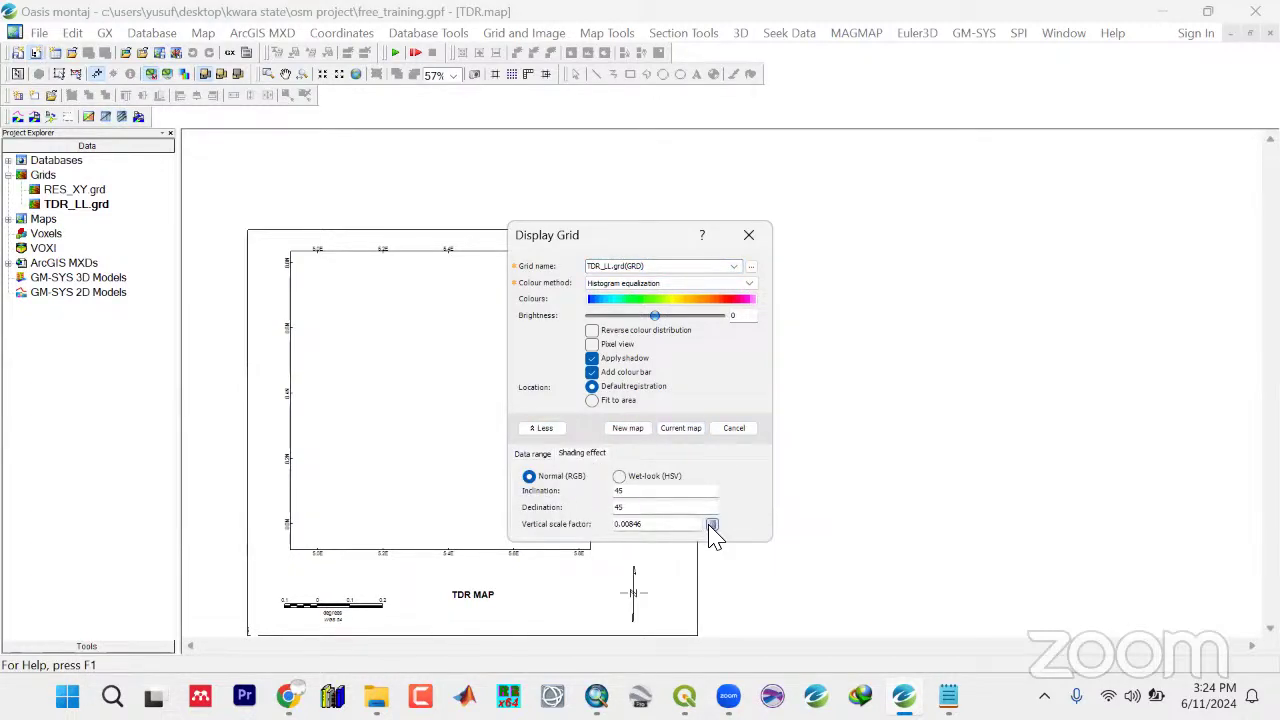
left_click(541, 428)
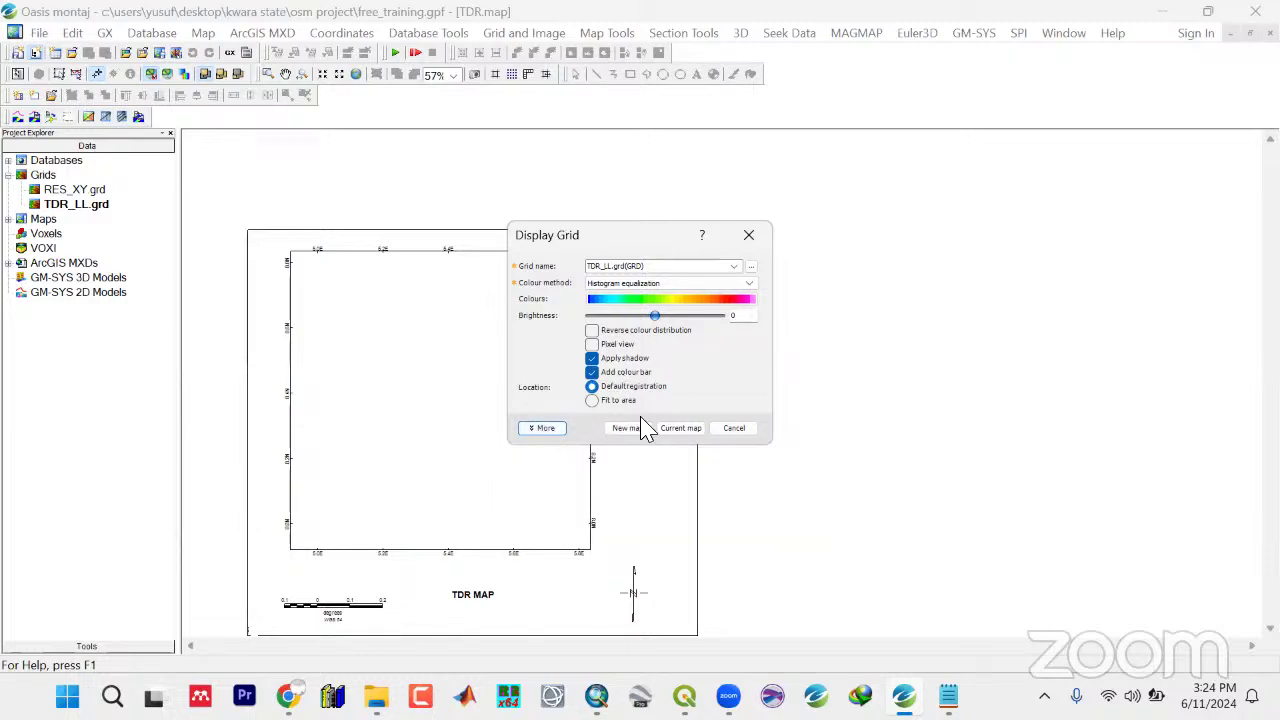
left_click(684, 432)
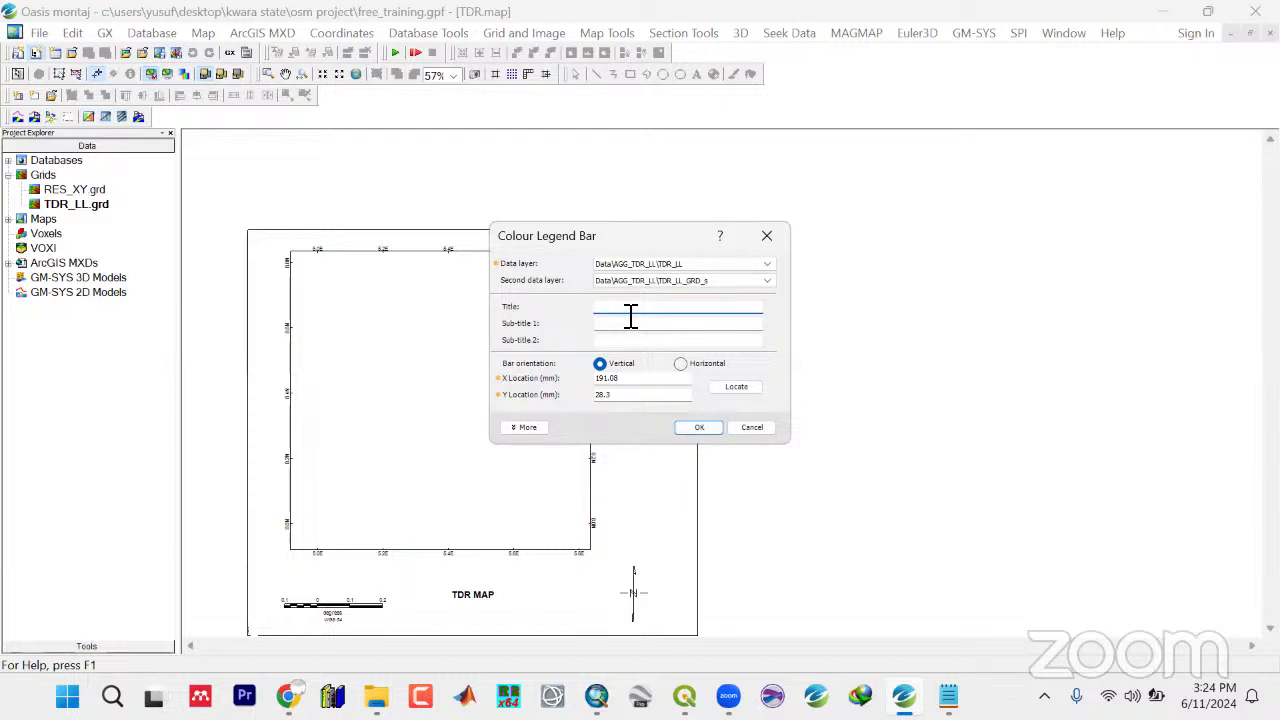
Add a vertical colour legend bar titled radians with 4 label decimals, placed at about X 189.5 mm, Y 27.1 mm
left_click(515, 427)
double_click(652, 550)
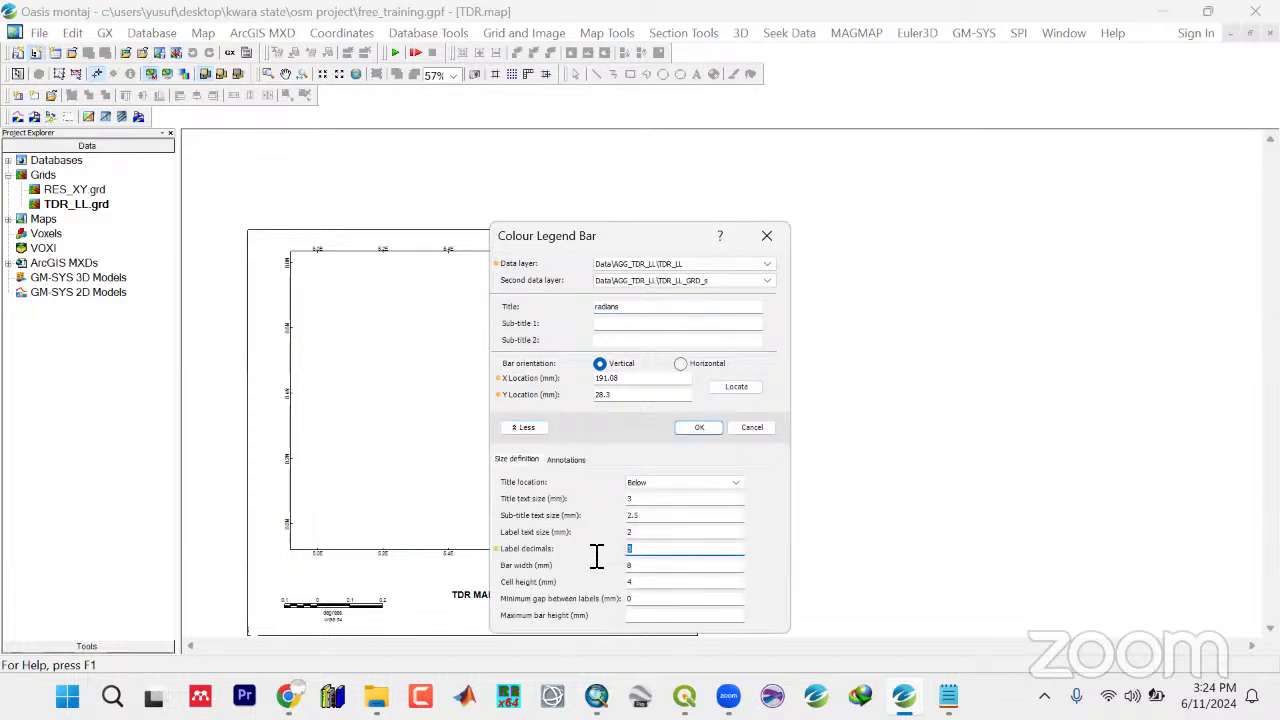
type("4")
left_click(736, 388)
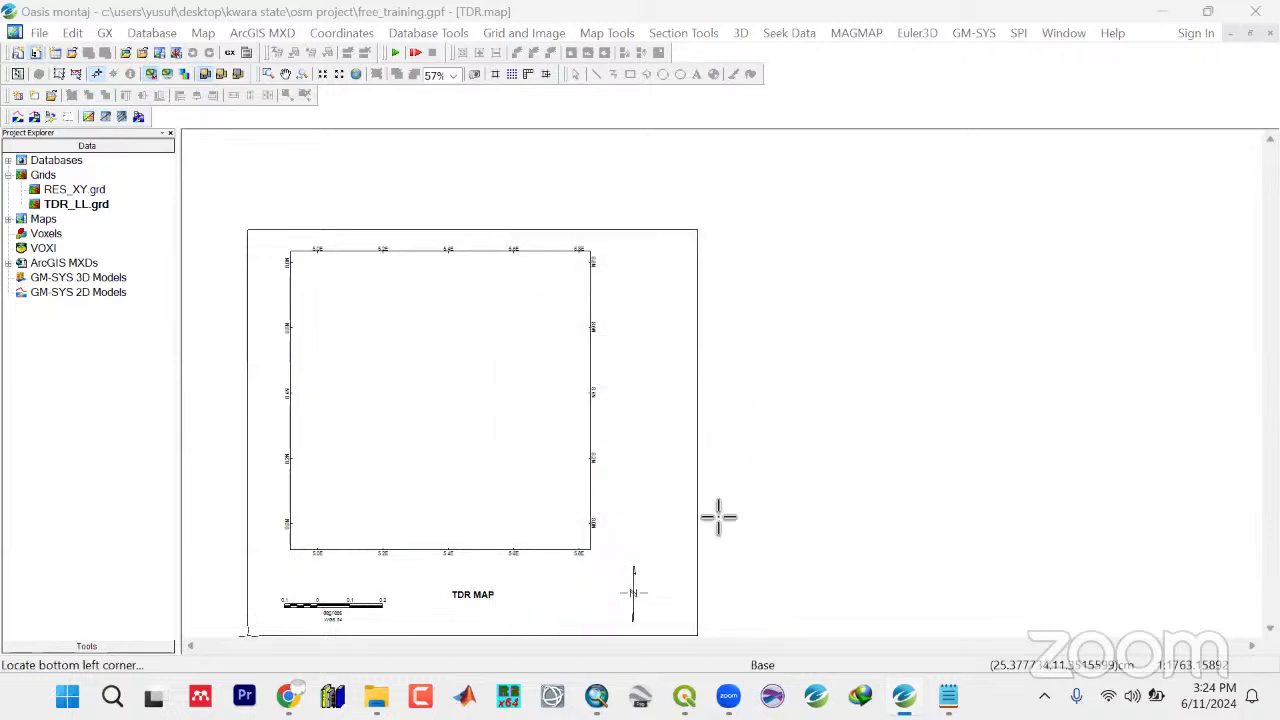
left_click(655, 589)
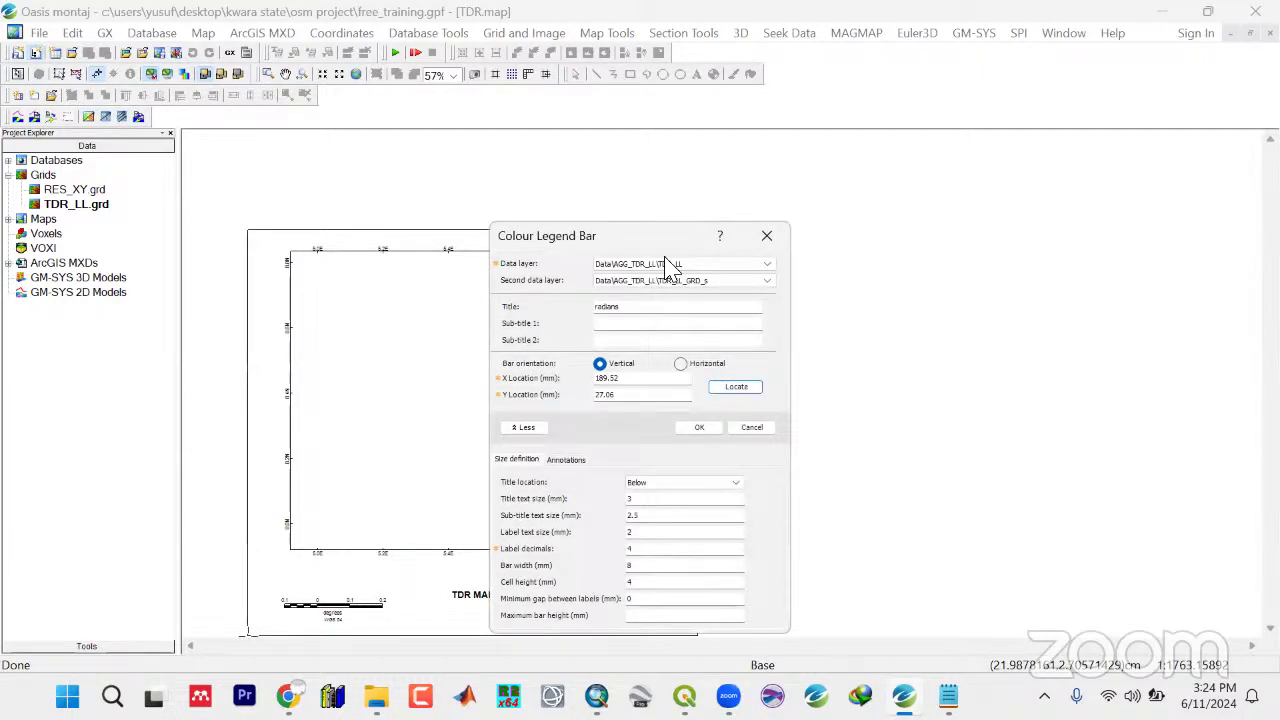
left_click_drag(651, 240, 627, 49)
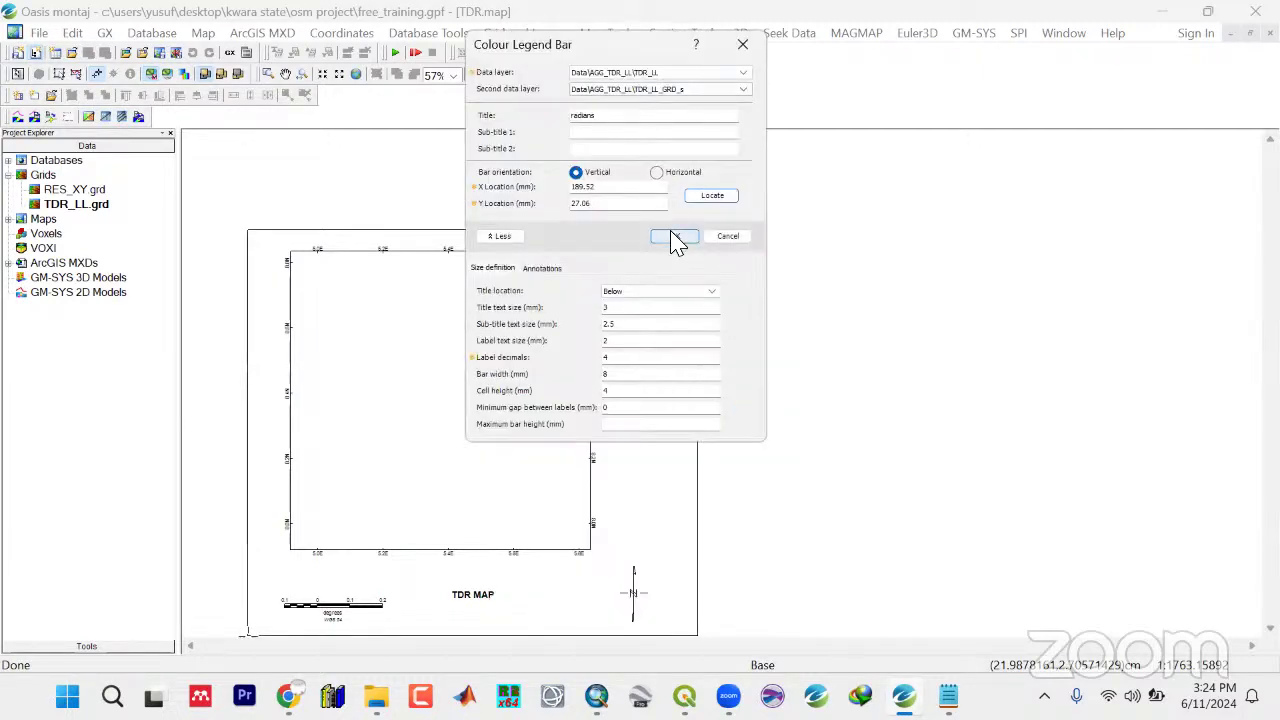
left_click(675, 238)
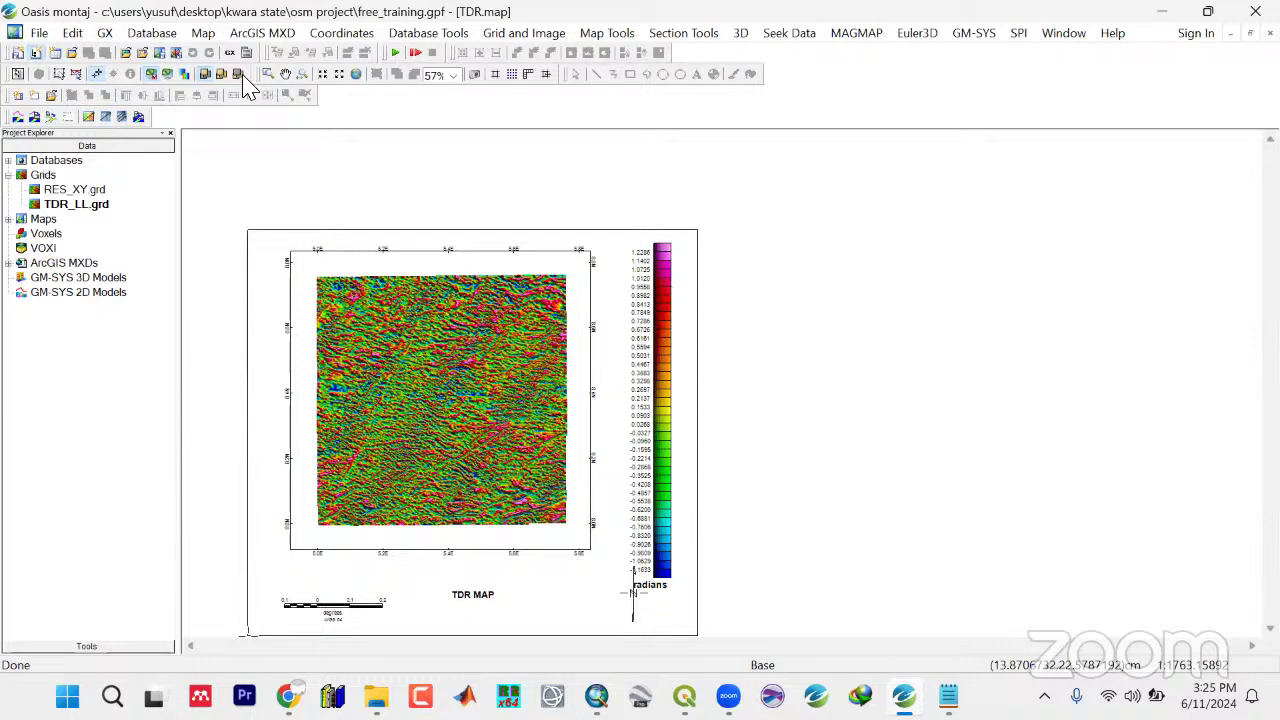
Move the north arrow clear of the colour legend bar and its radians title, and leave group selection
left_click(77, 73)
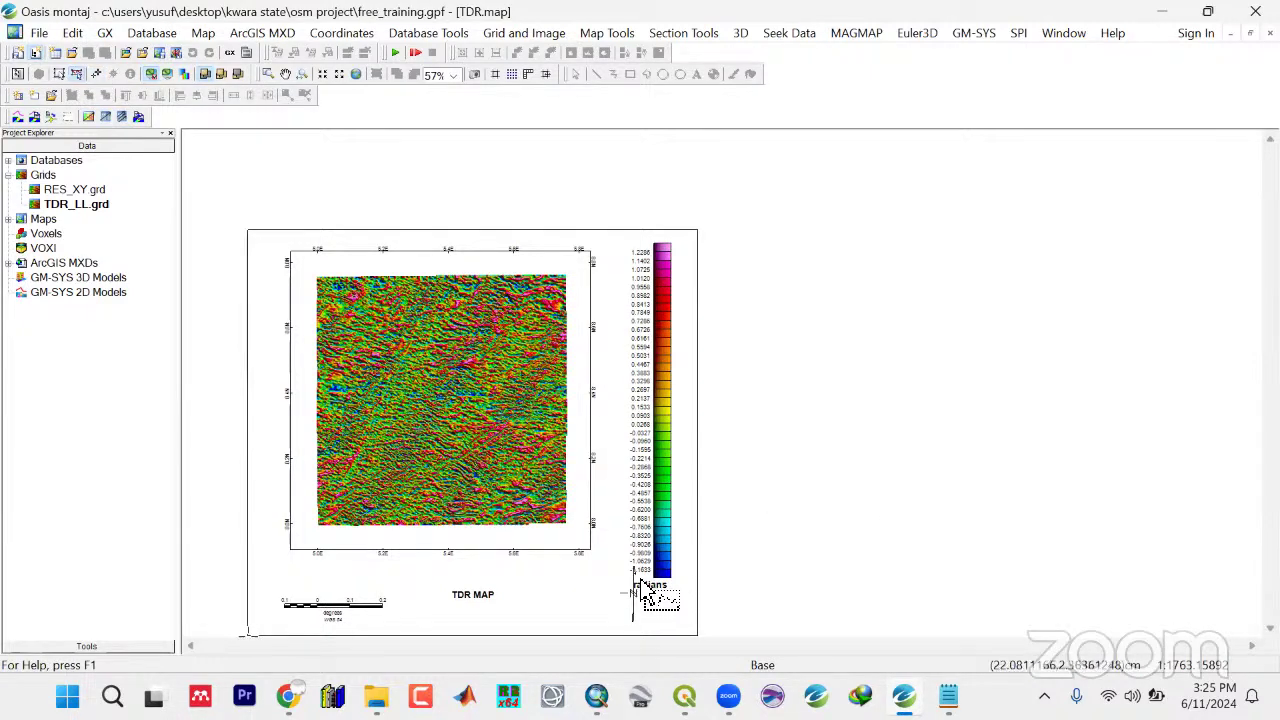
left_click(634, 582)
left_click_drag(634, 580, 613, 572)
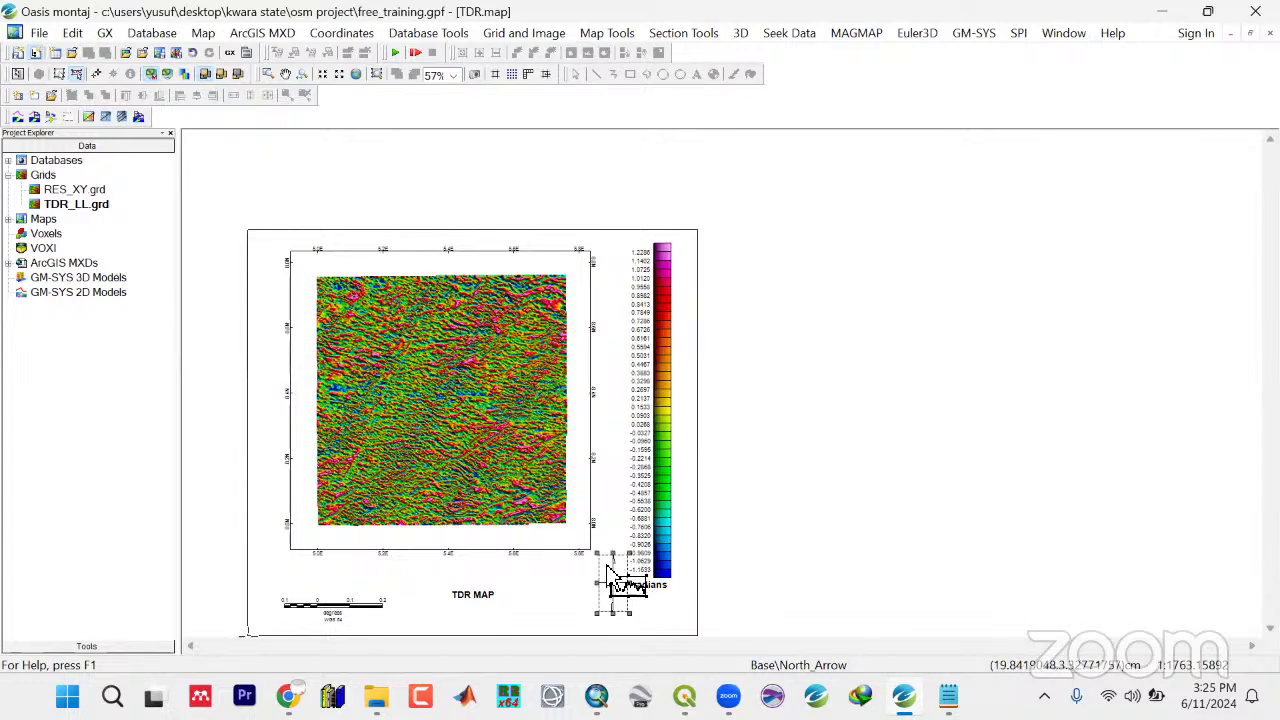
left_click(654, 552)
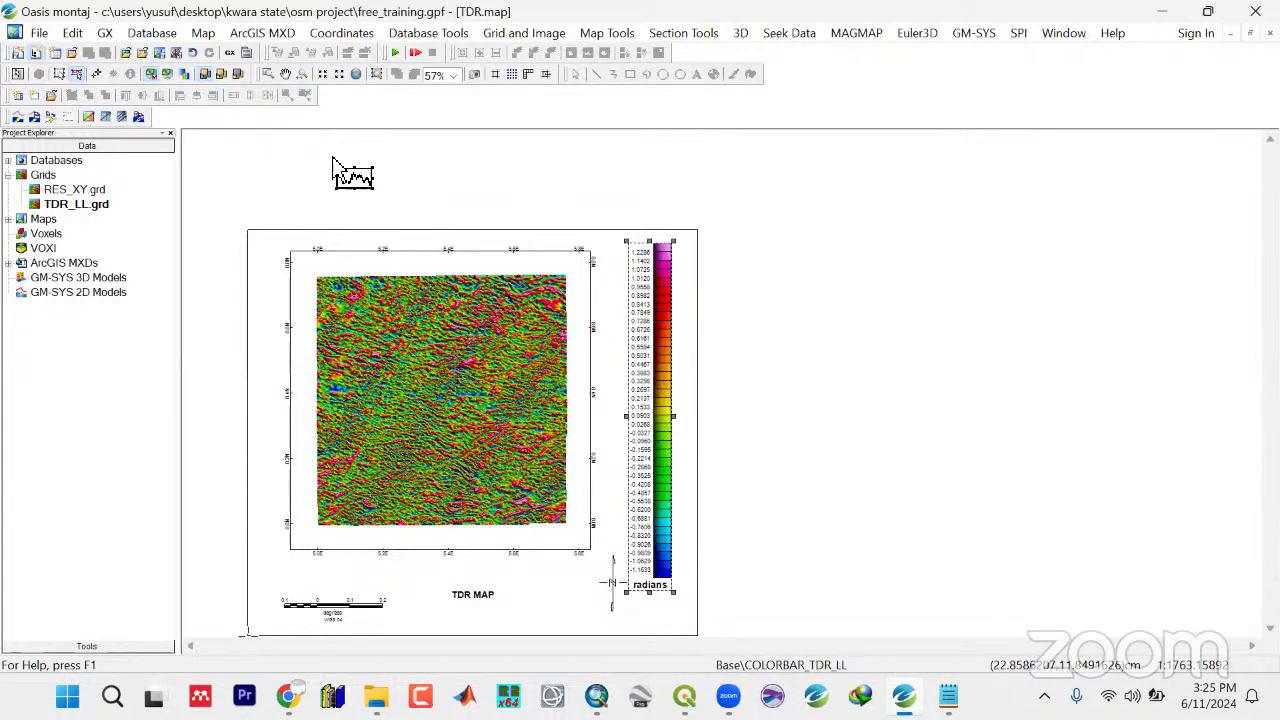
left_click(353, 75)
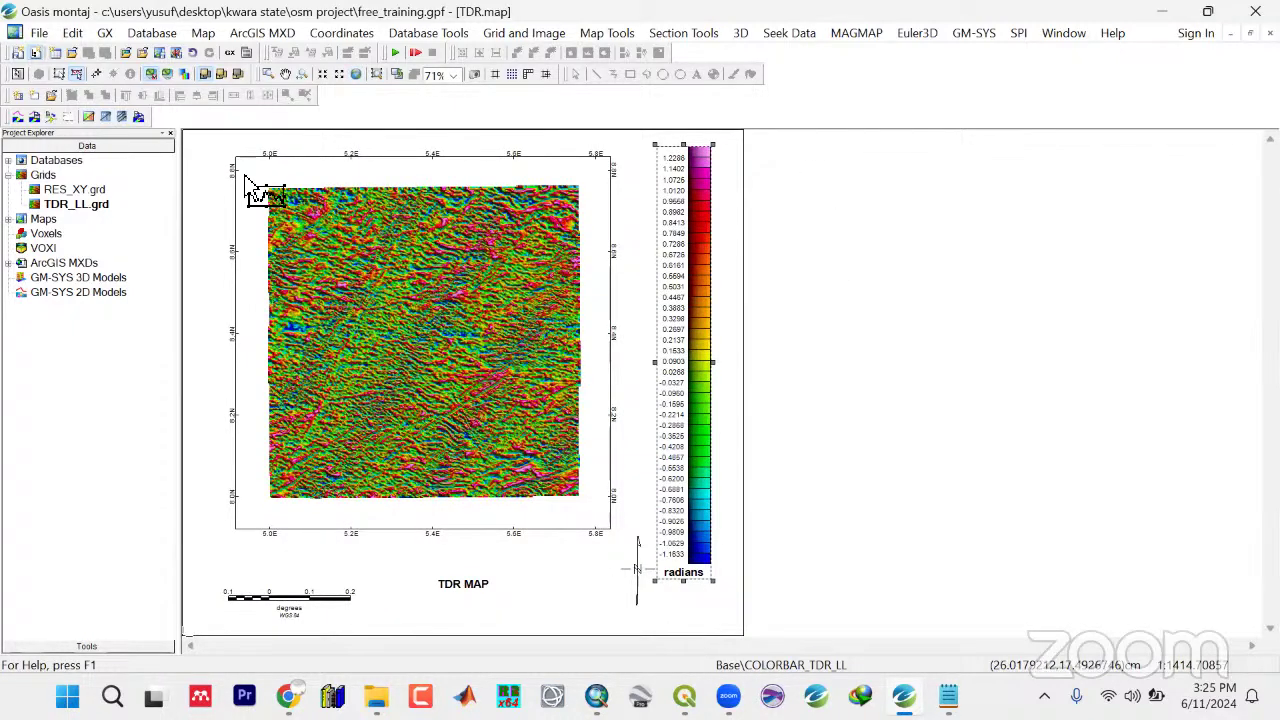
left_click(96, 74)
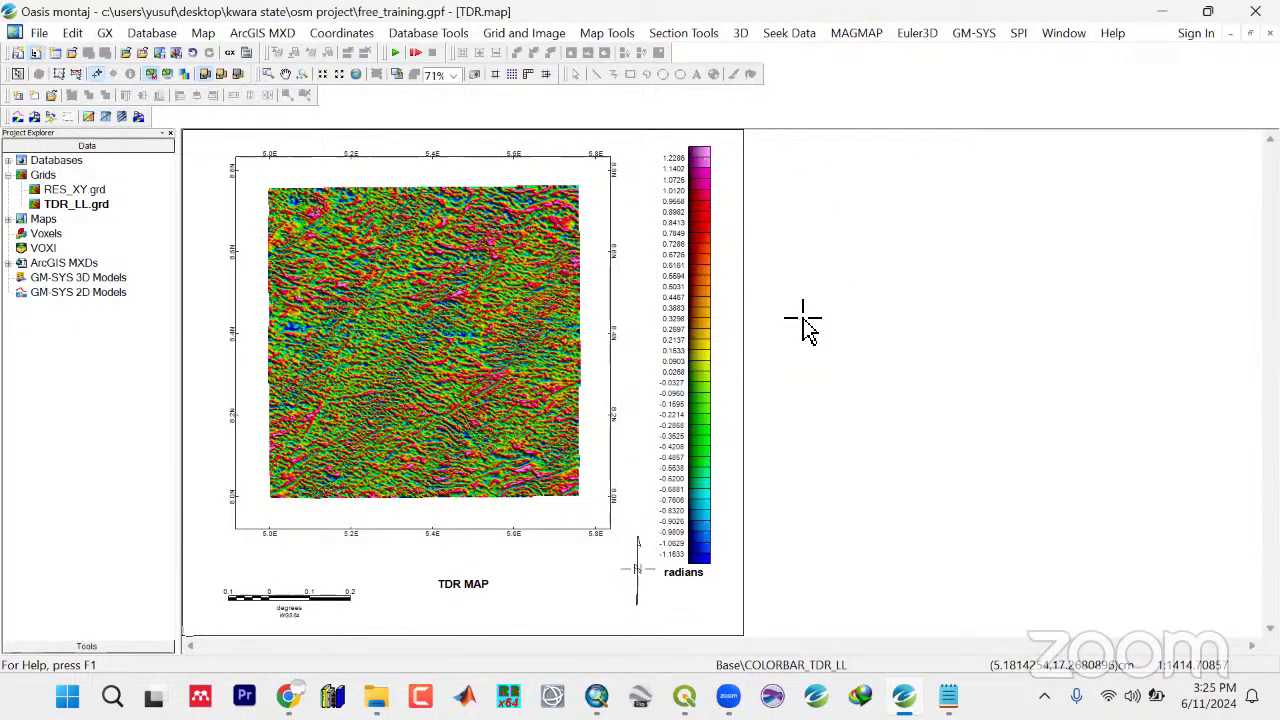
left_click(800, 315)
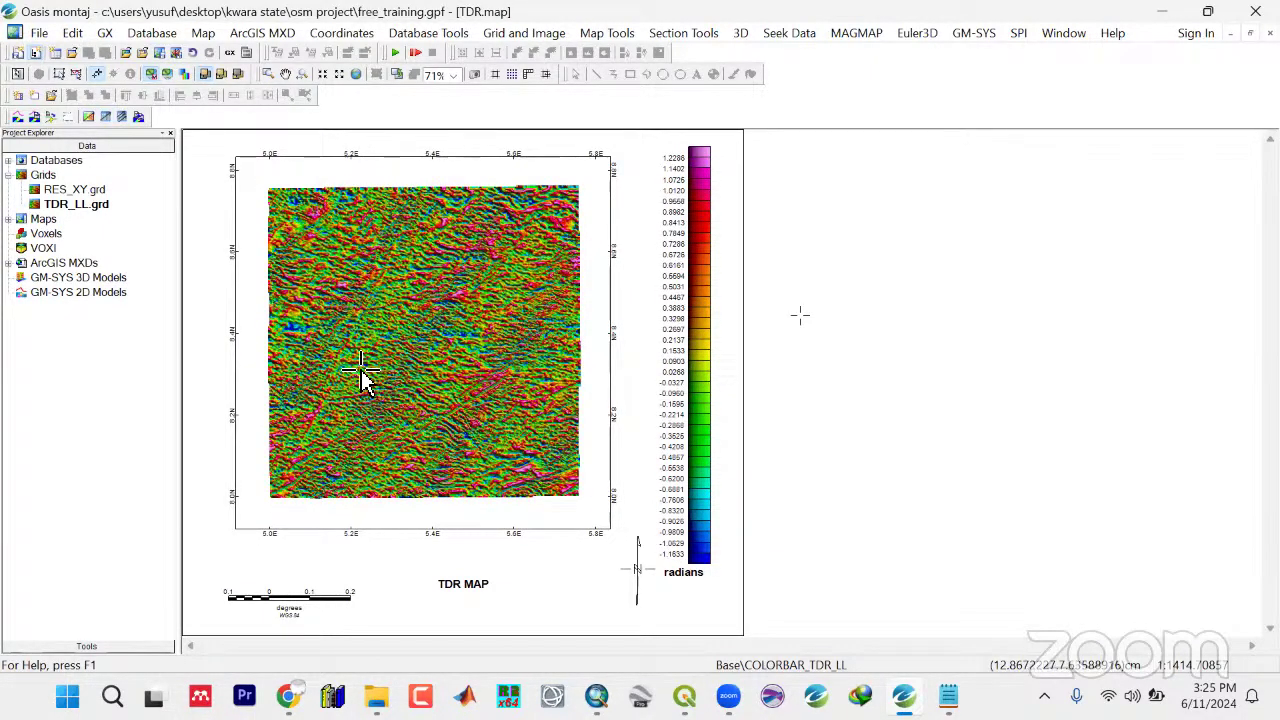
Set up a contour plot of TDR_LL.grd using exact levels, with interval level 1 at 0 and the default contour options
left_click(607, 34)
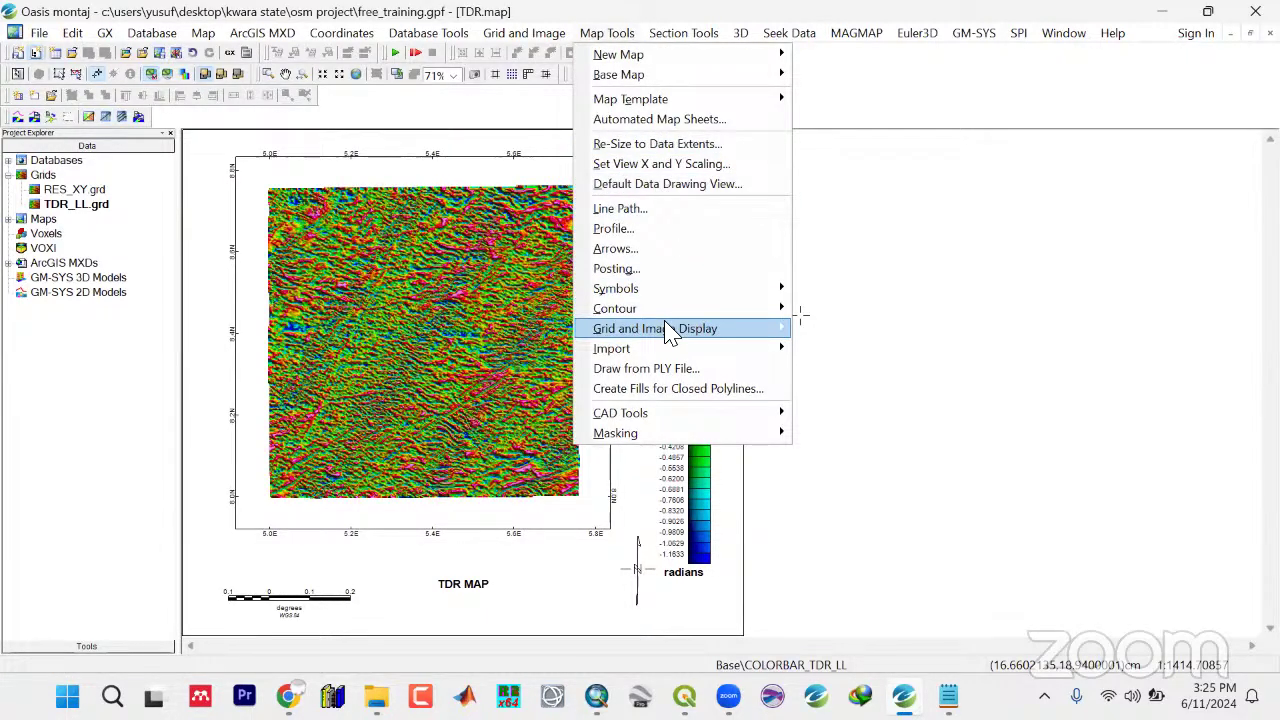
mouse_move(669, 331)
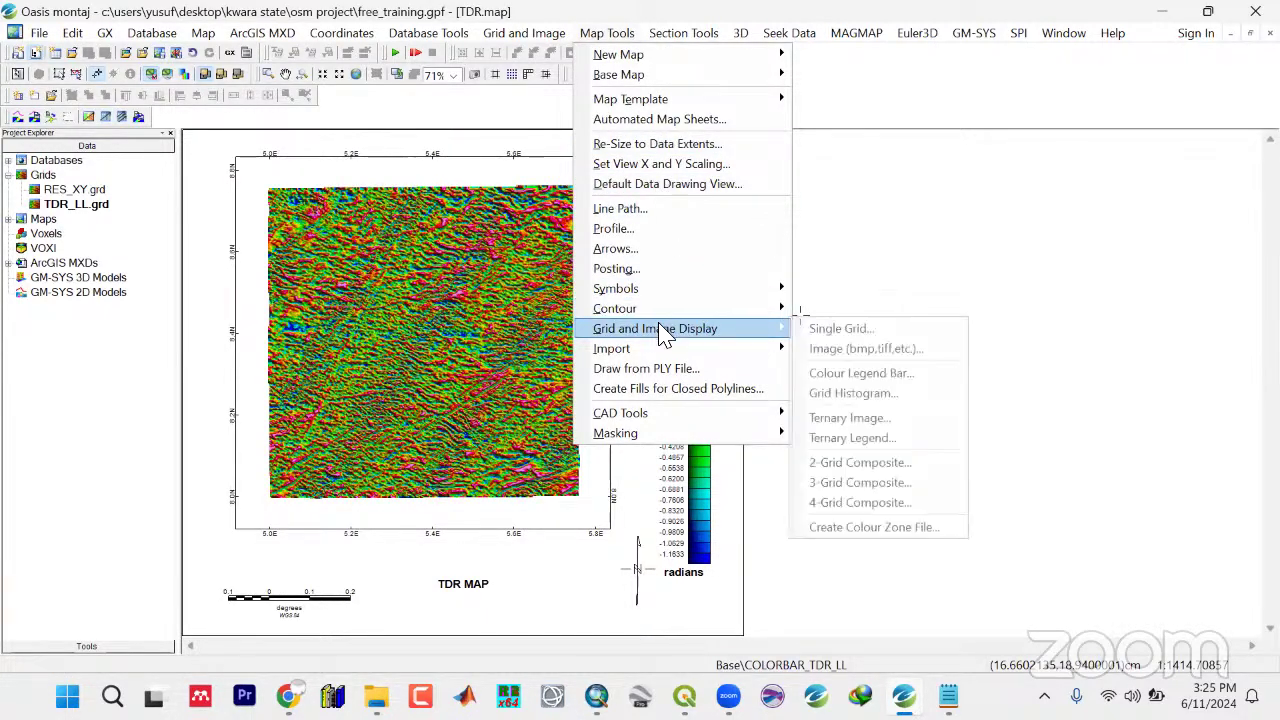
mouse_move(640, 310)
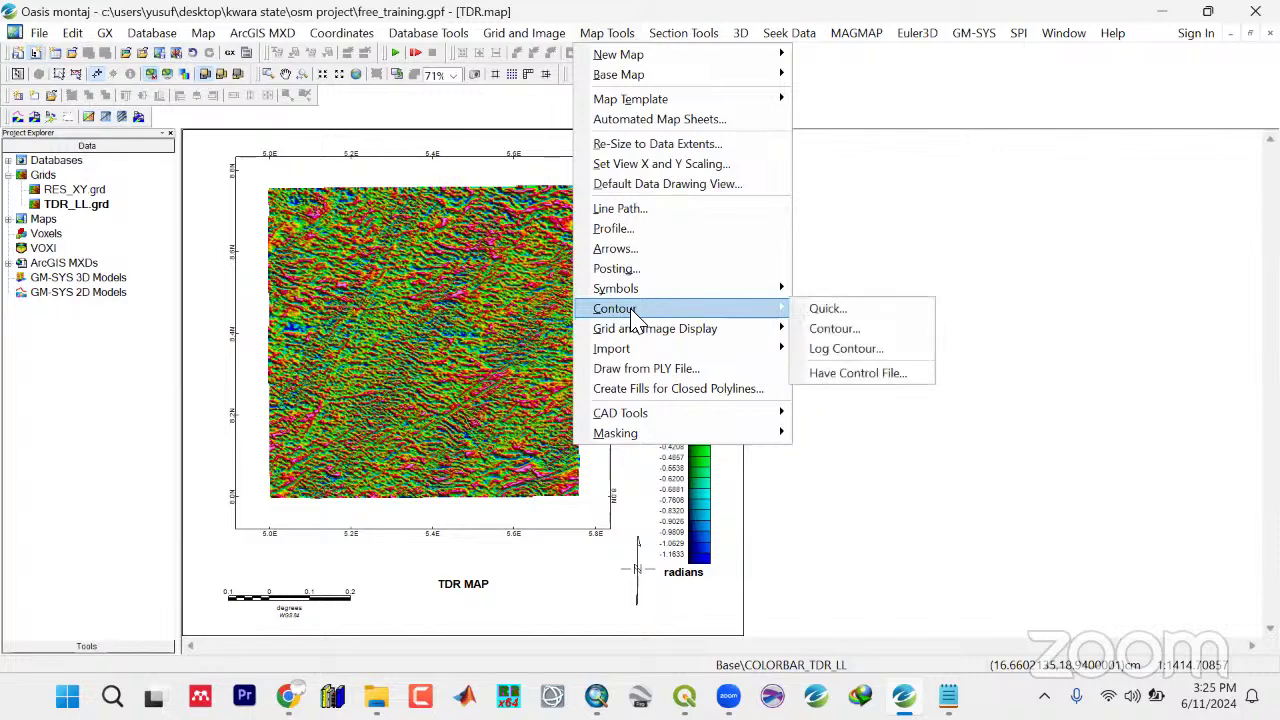
left_click(836, 333)
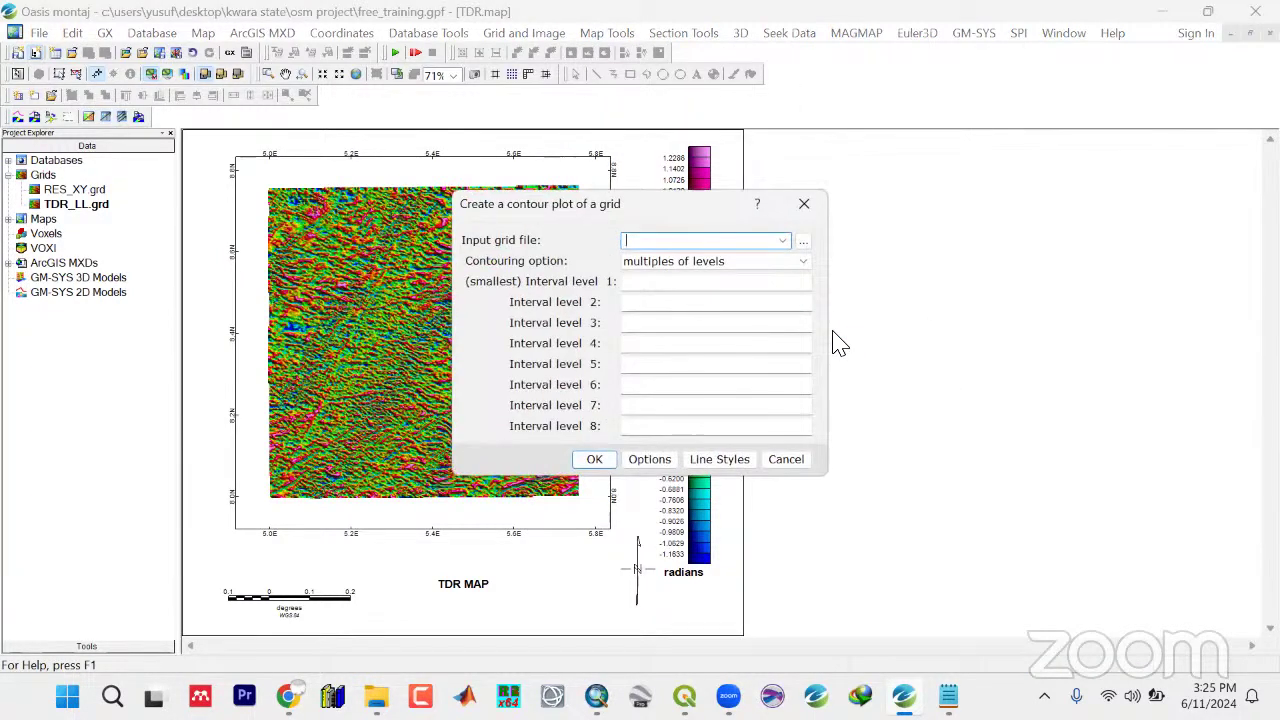
left_click(783, 242)
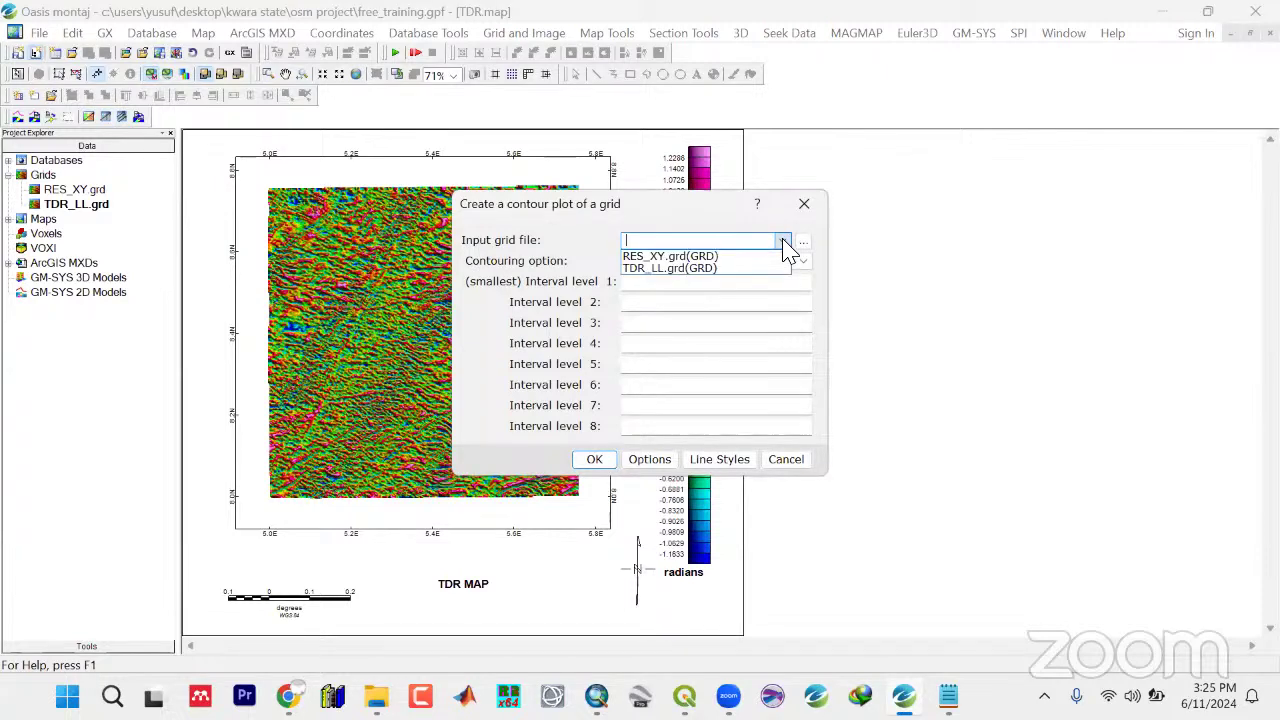
left_click(707, 270)
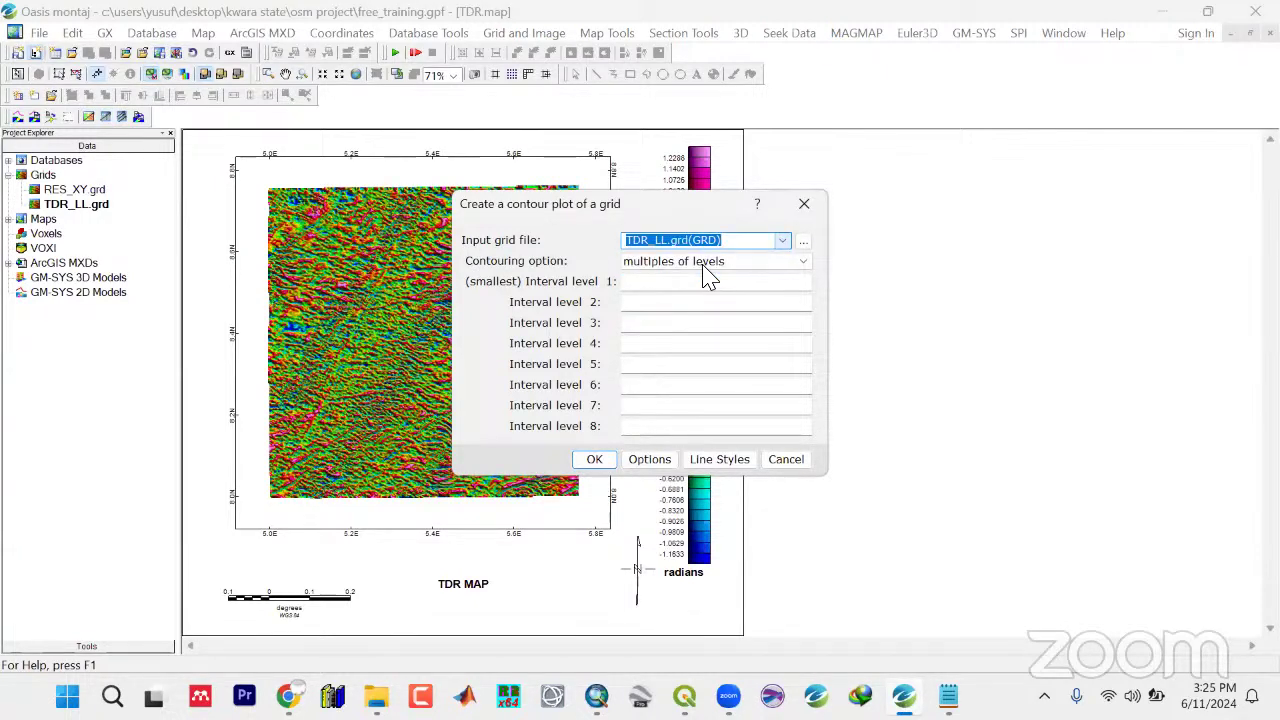
left_click(751, 264)
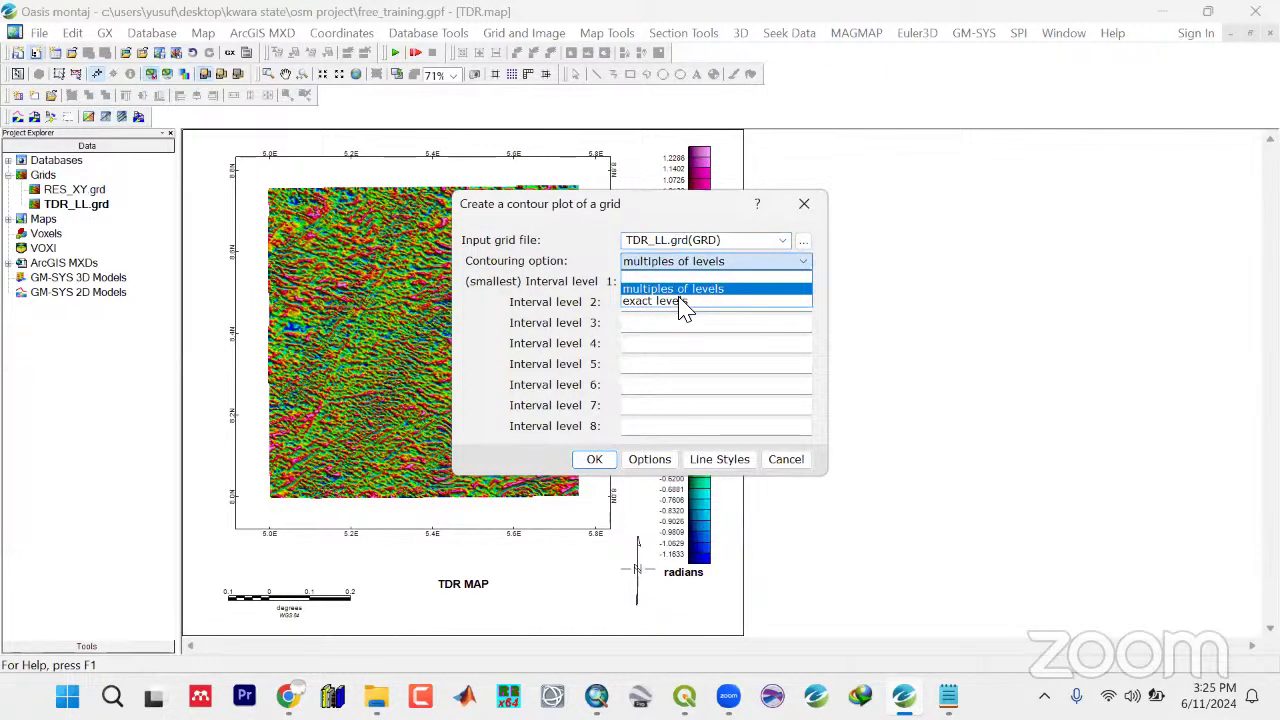
left_click(683, 301)
left_click(654, 286)
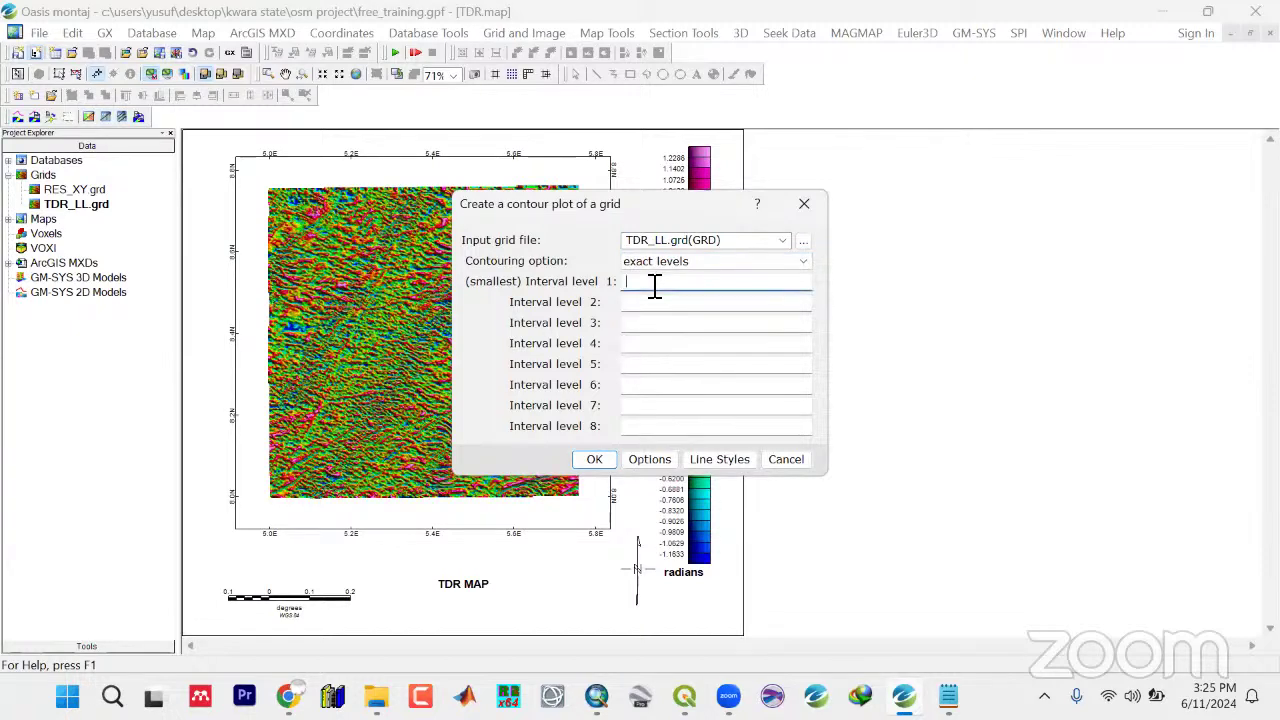
type("0")
left_click(650, 460)
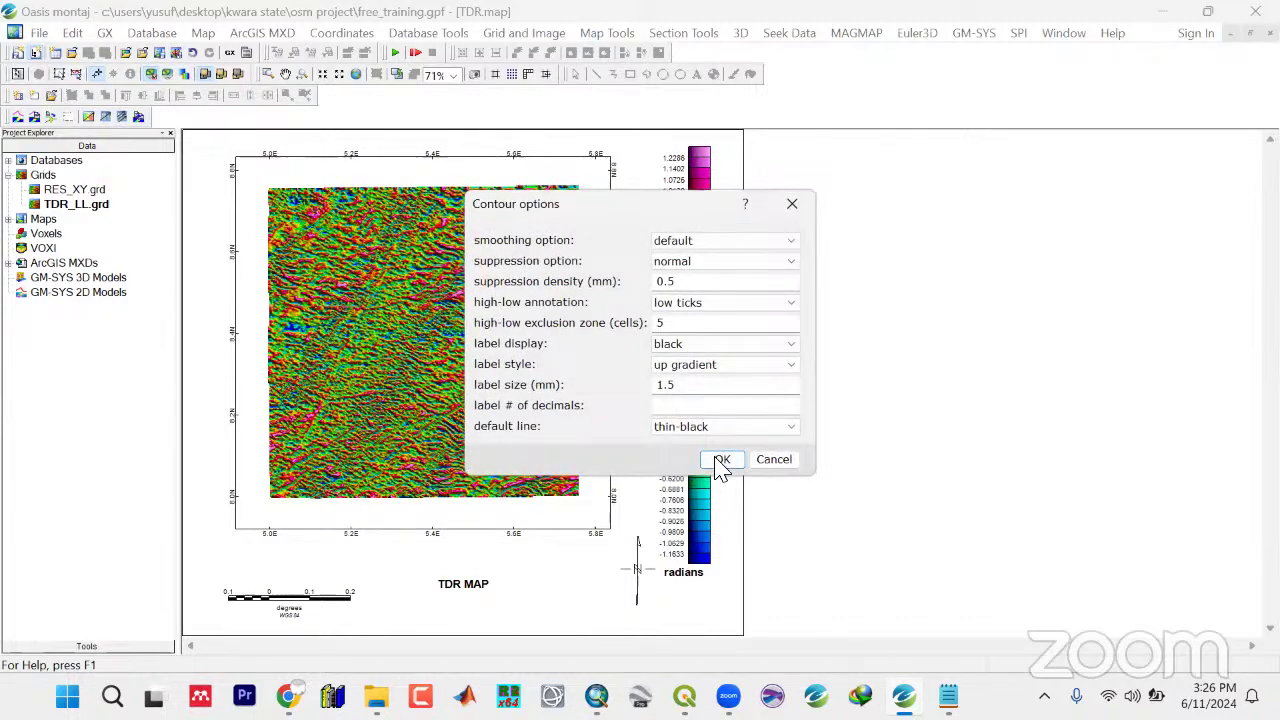
left_click(722, 462)
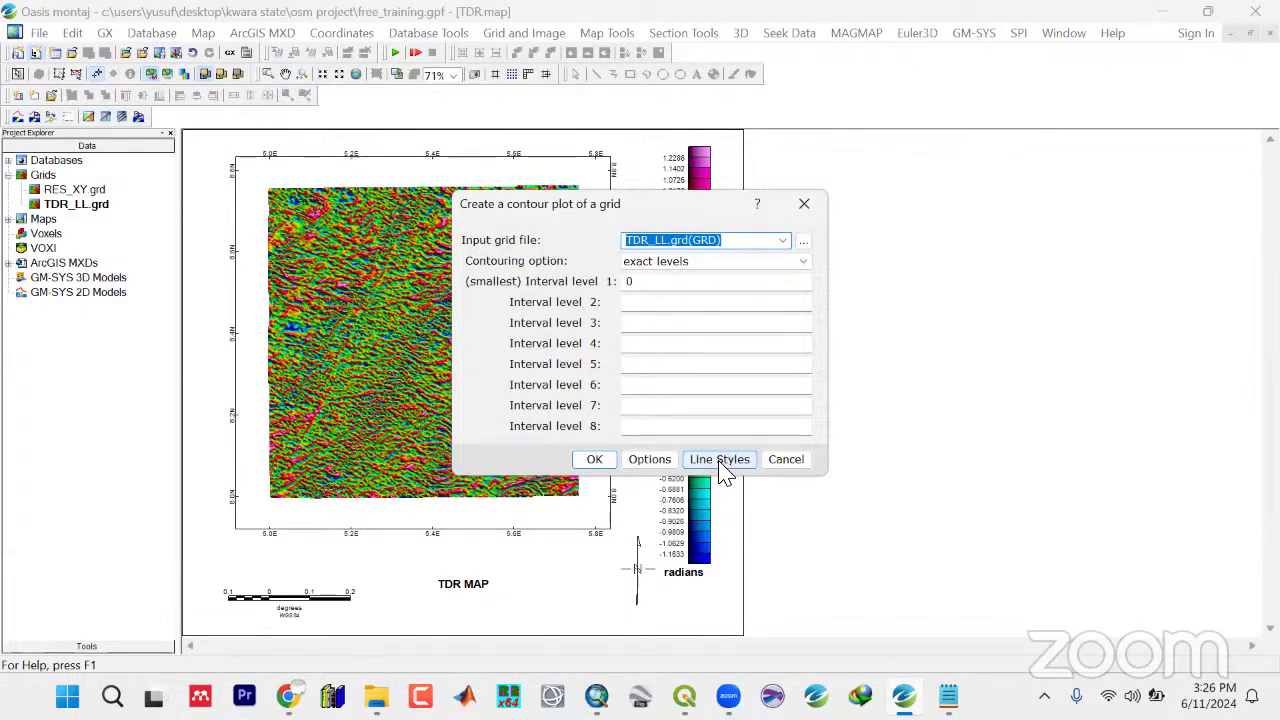
Keep the default line weights and solid styles, turn on labels for level 1, and draw the zero contour on the TDR map
left_click(720, 464)
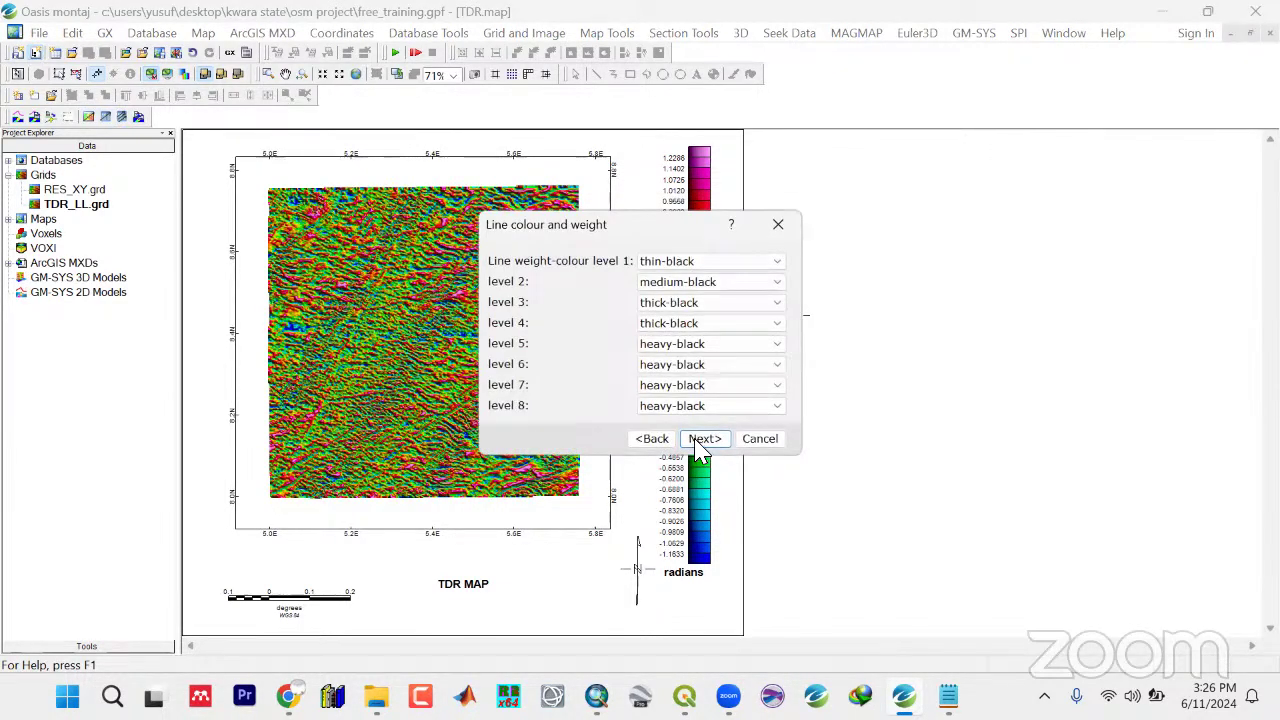
left_click(697, 441)
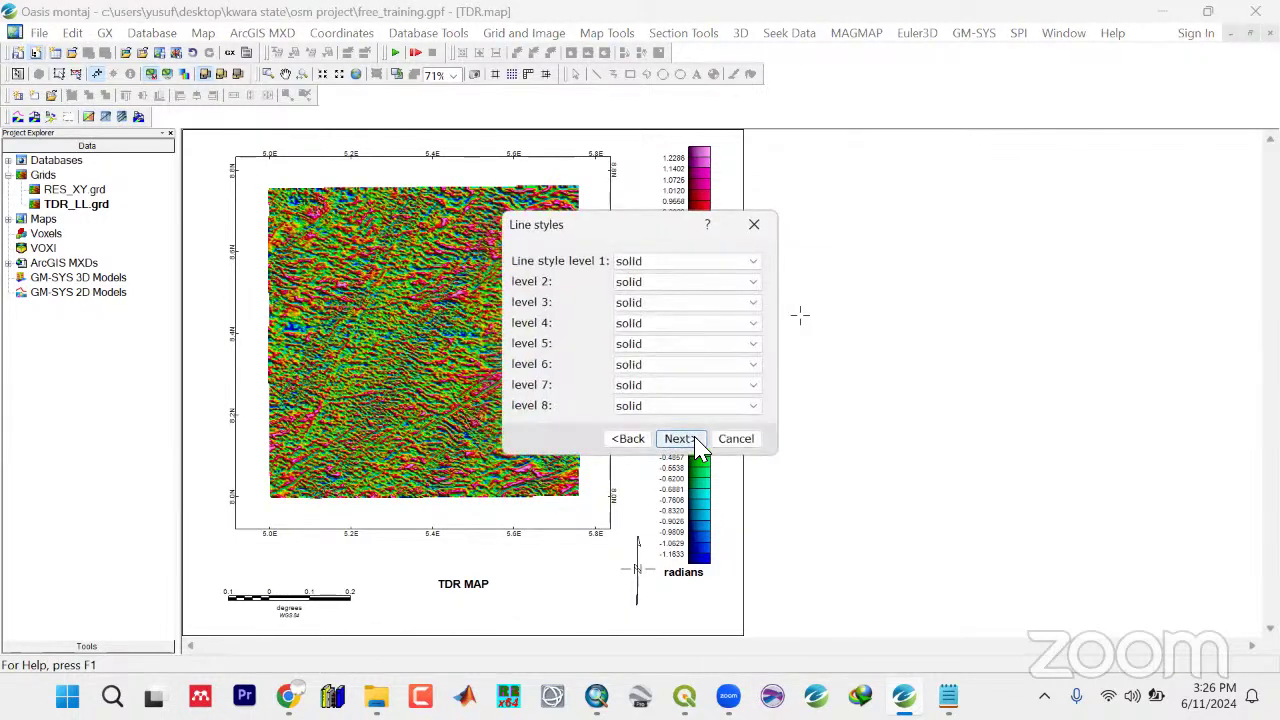
left_click(678, 440)
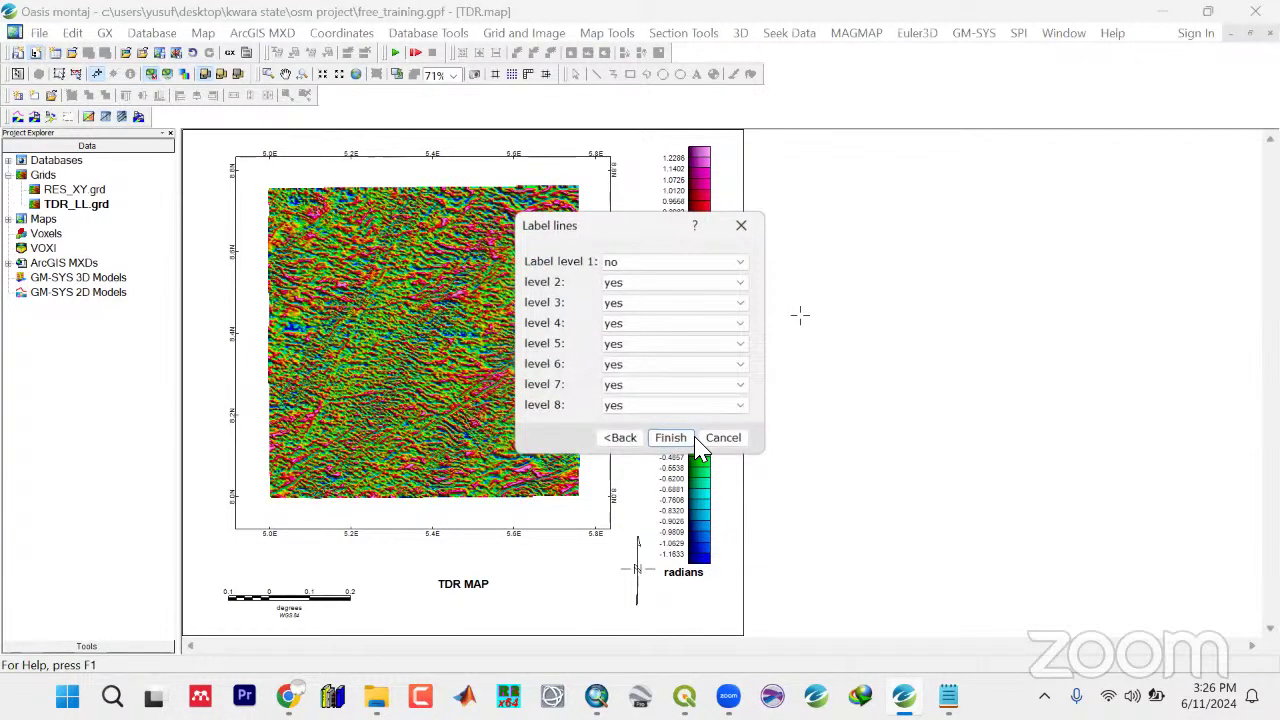
left_click(637, 262)
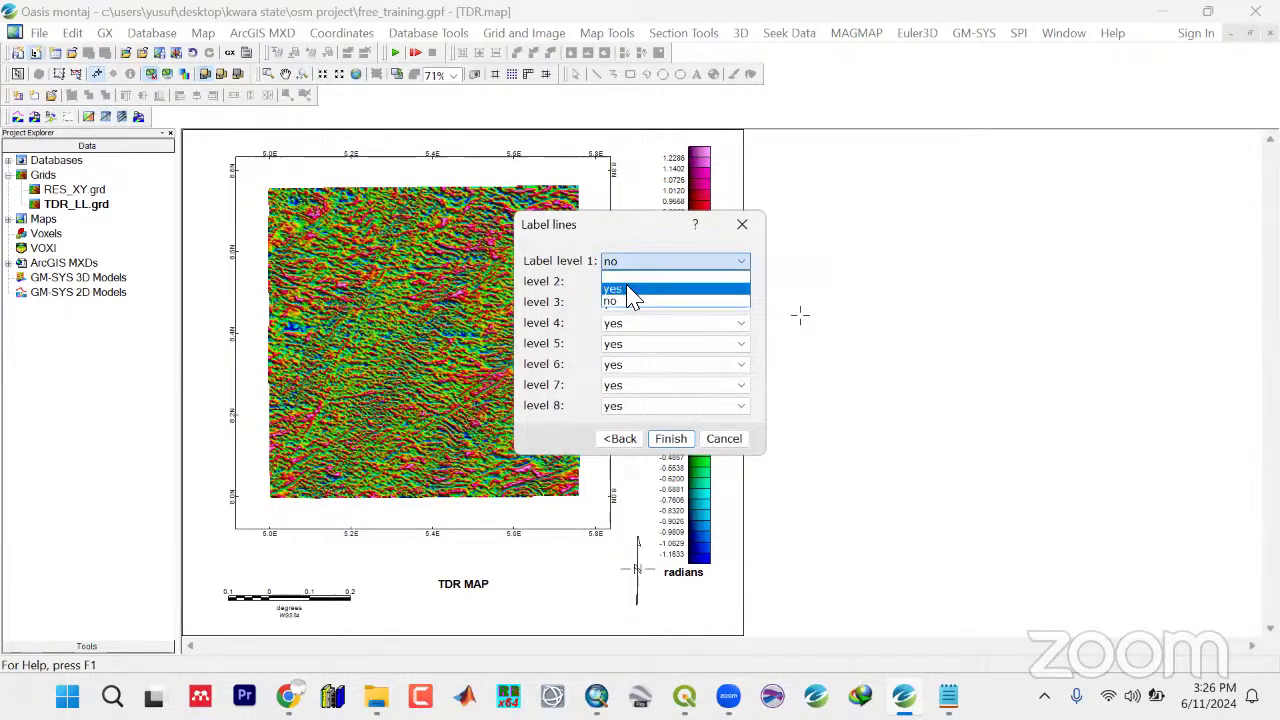
left_click(629, 289)
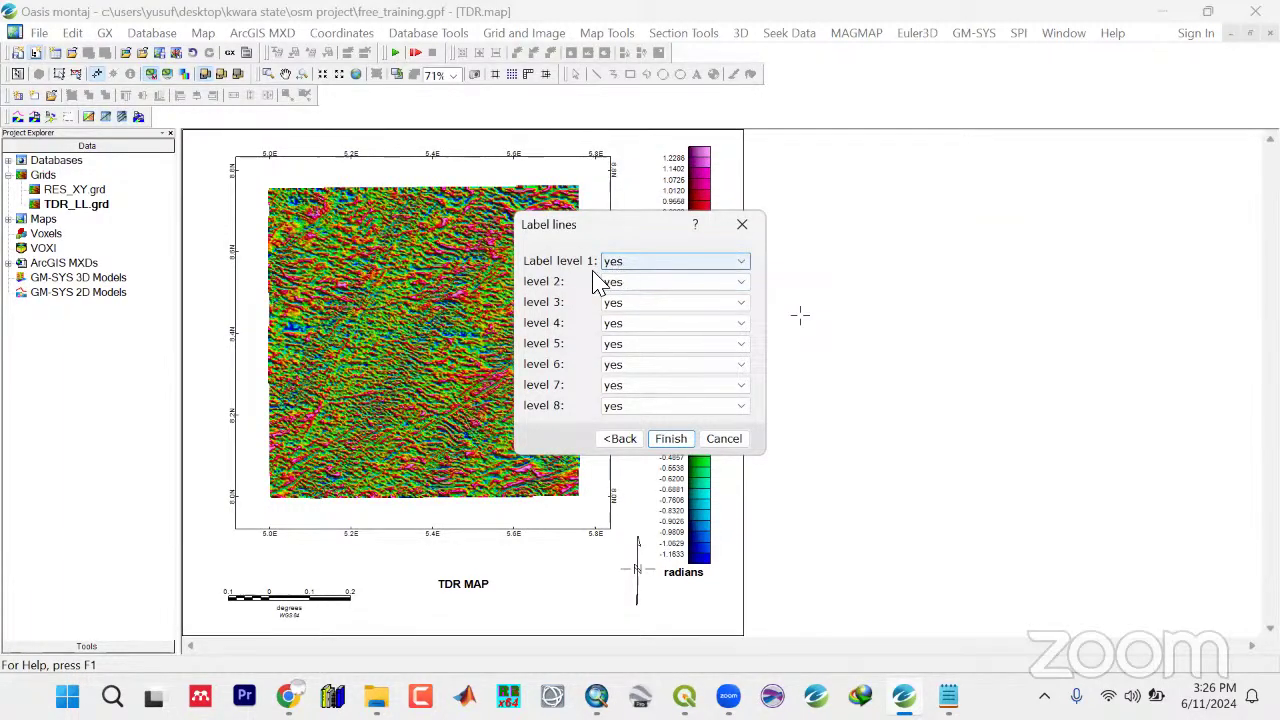
left_click(662, 440)
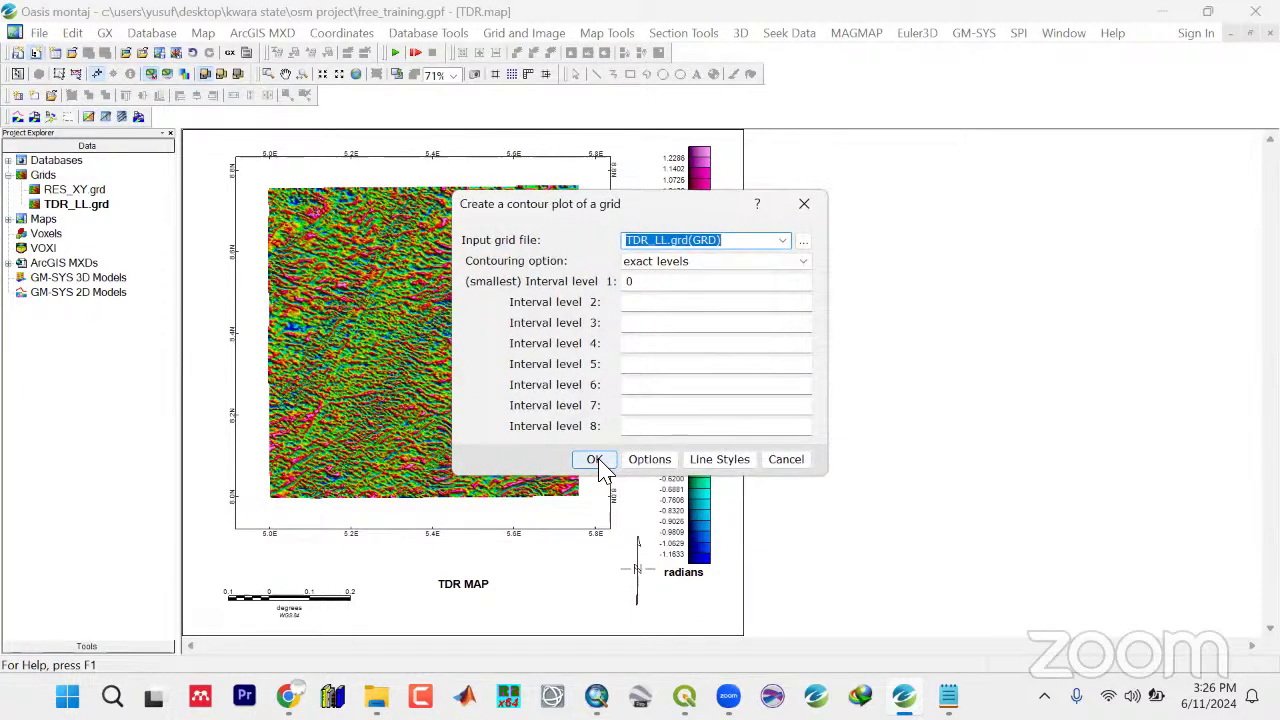
left_click(594, 460)
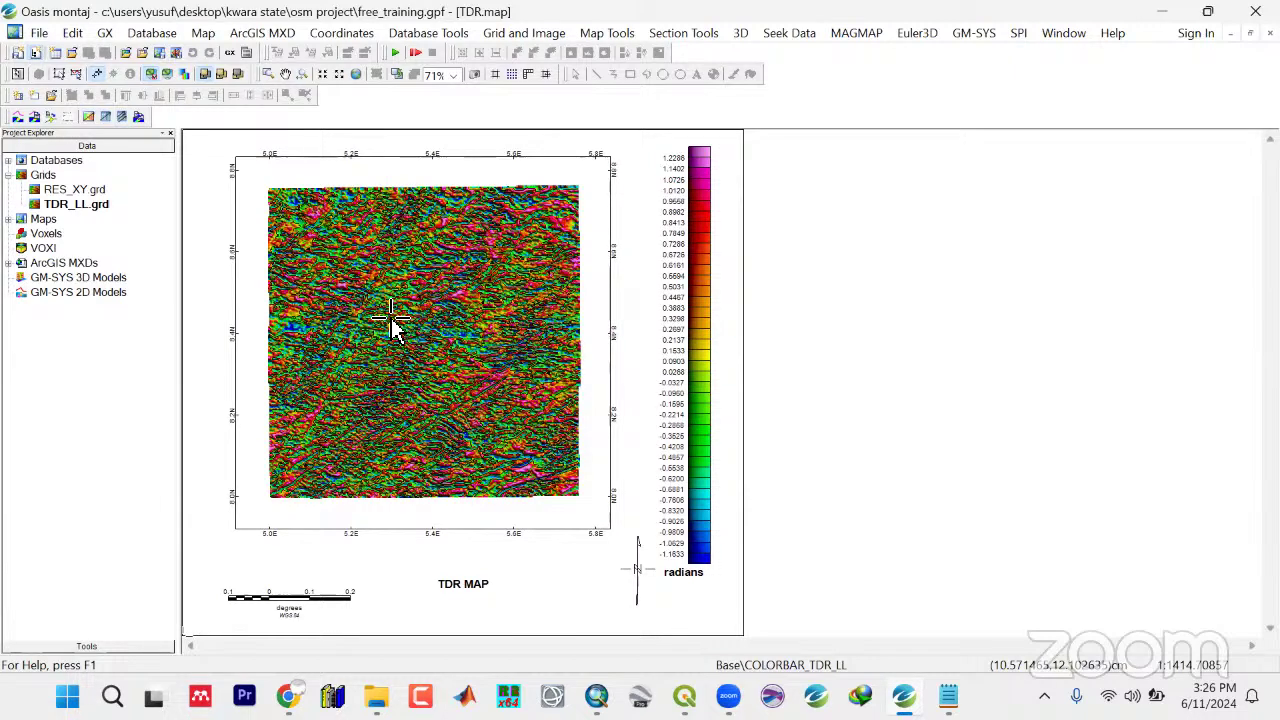
Examine the zero contours on the TDR map up close, and return to the full map view
scroll(392, 322, "up", 1)
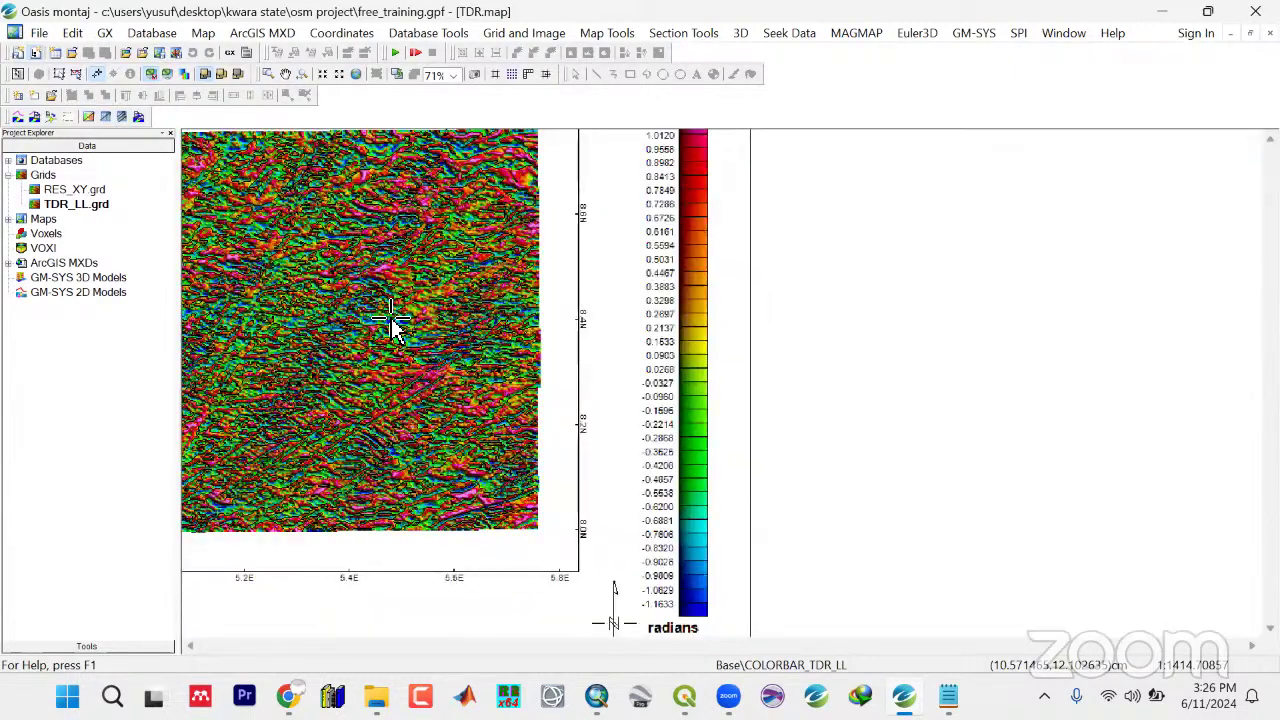
scroll(392, 322, "up", 1)
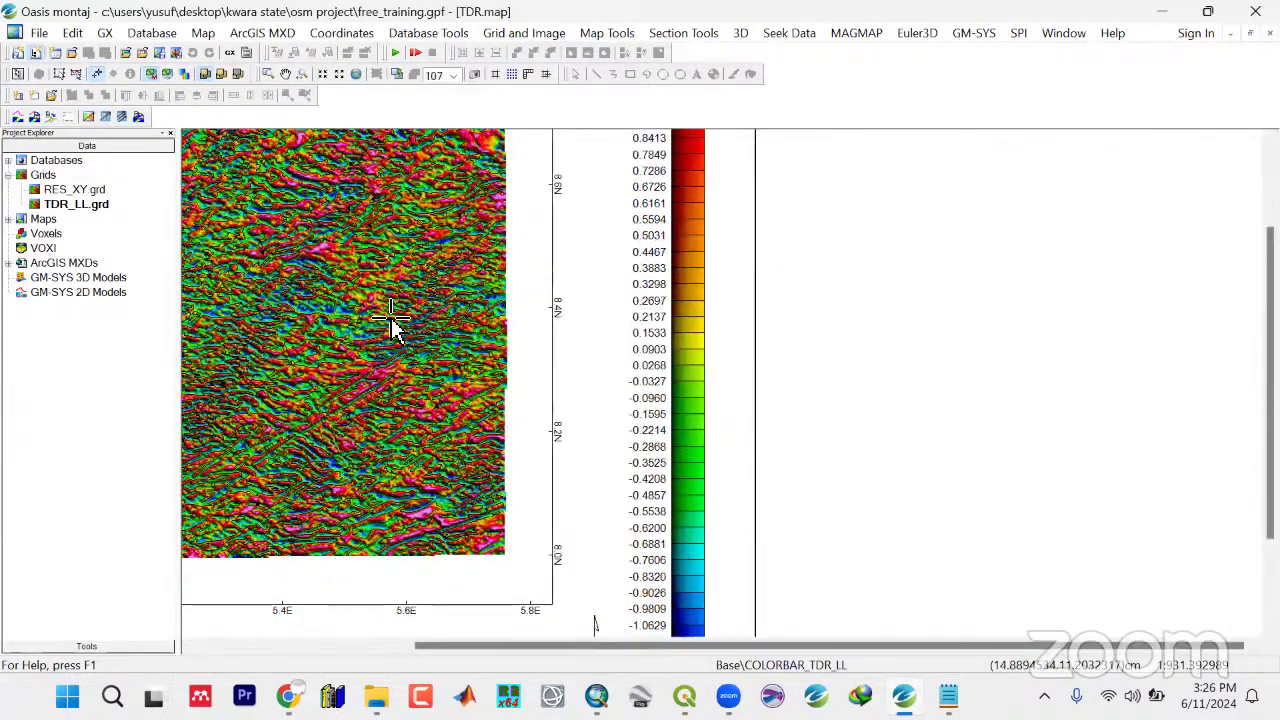
scroll(335, 325, "down", 2)
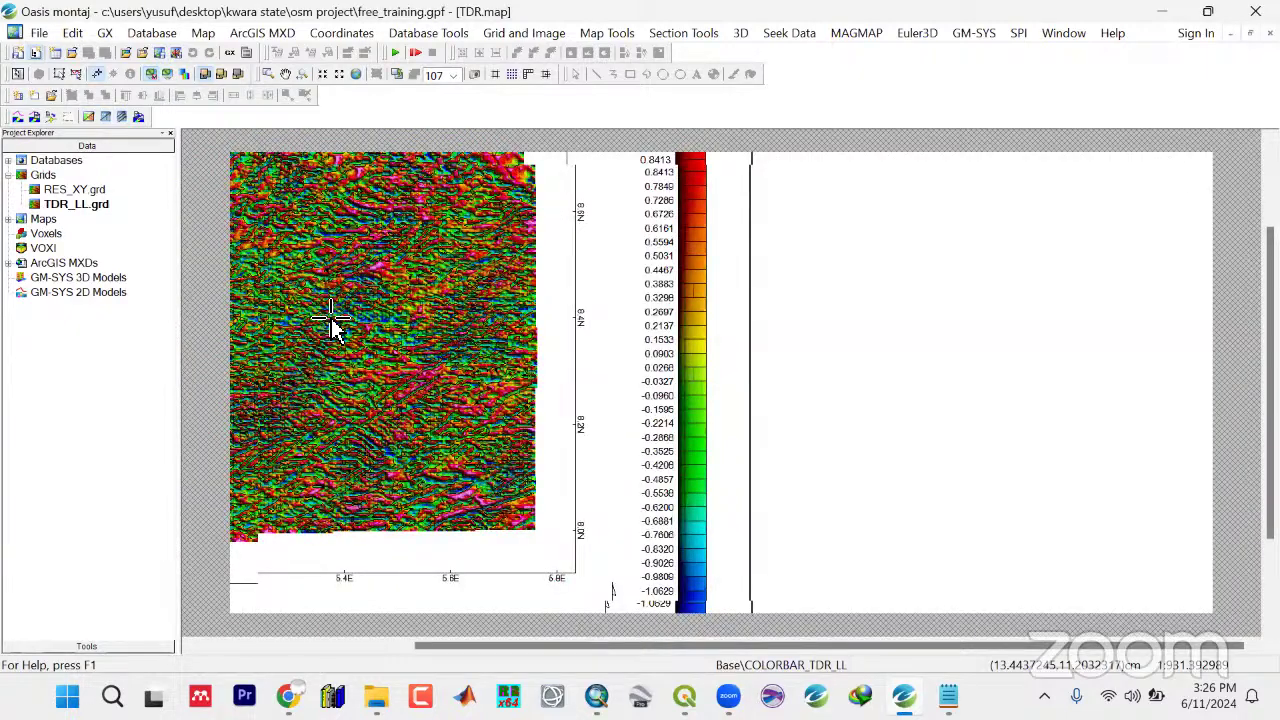
scroll(423, 323, "up", 1)
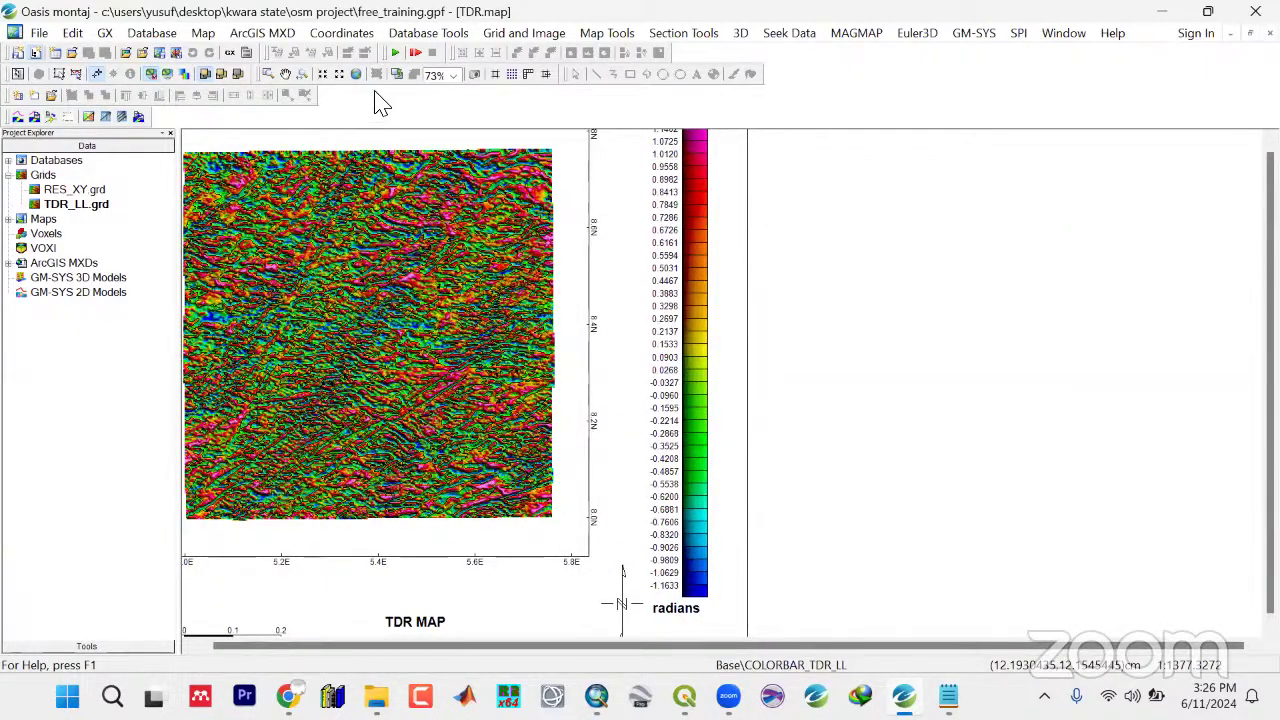
left_click(356, 75)
left_click(358, 76)
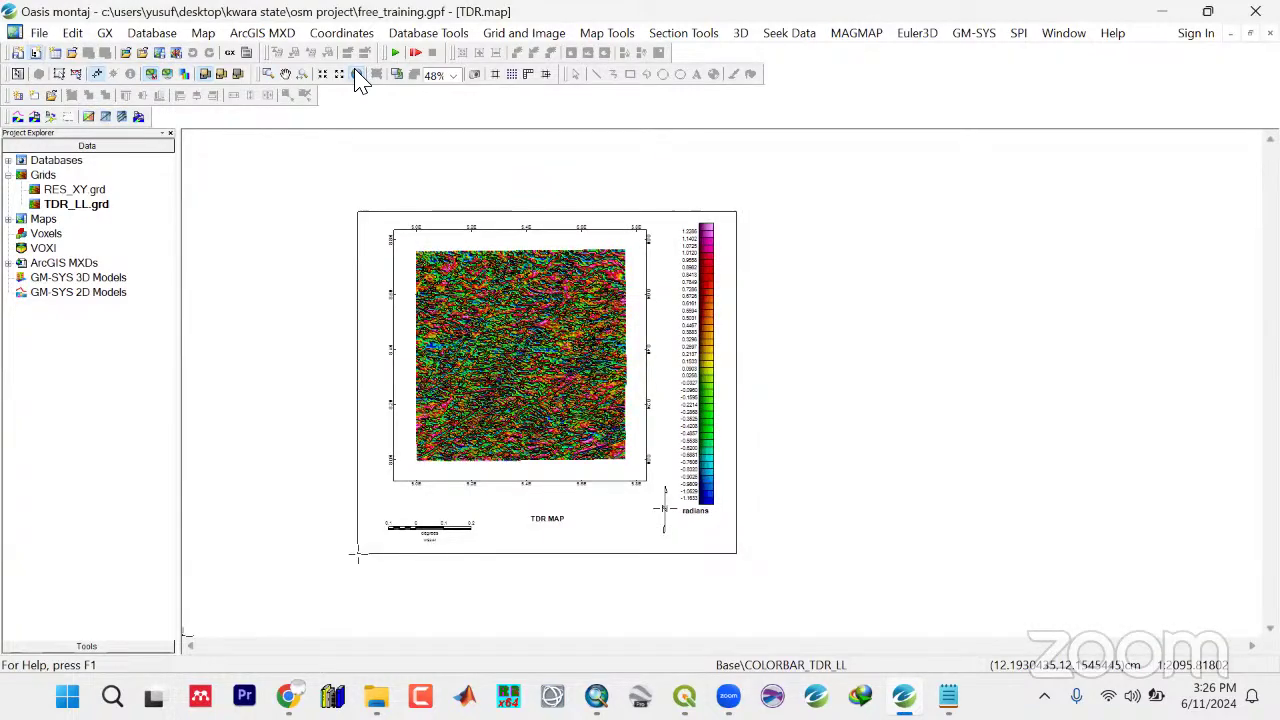
left_click(358, 77)
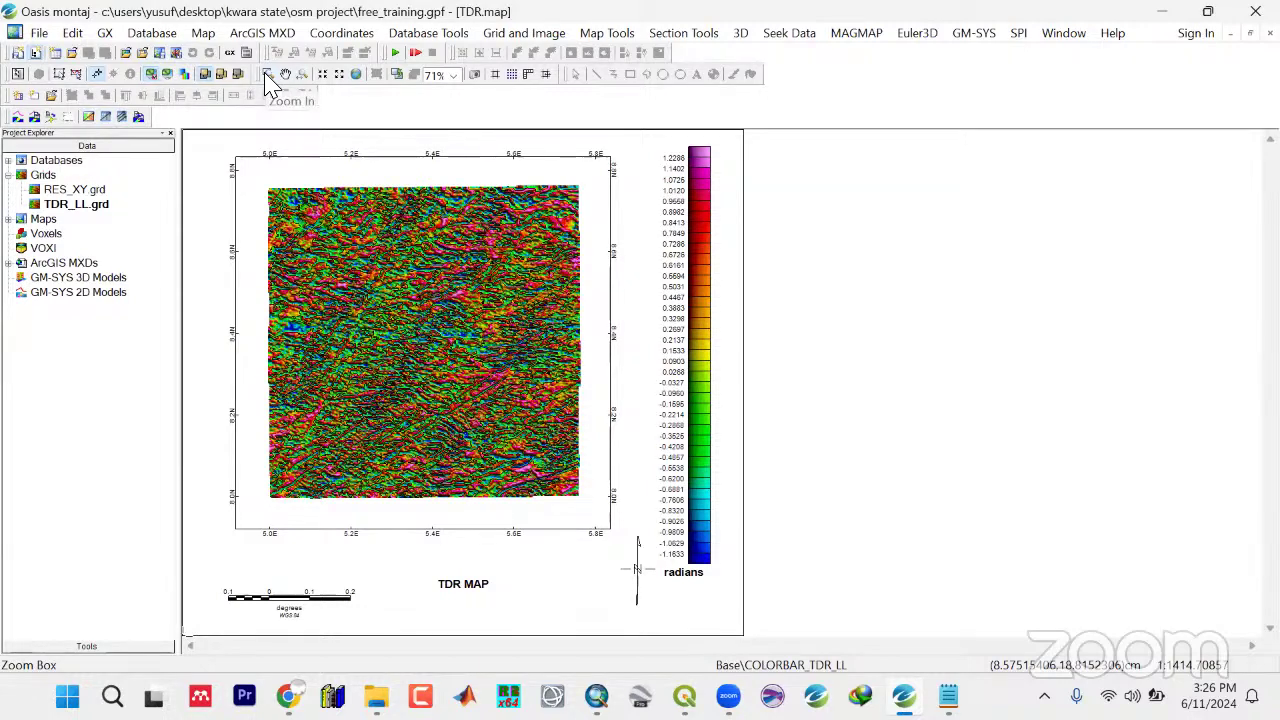
left_click(267, 74)
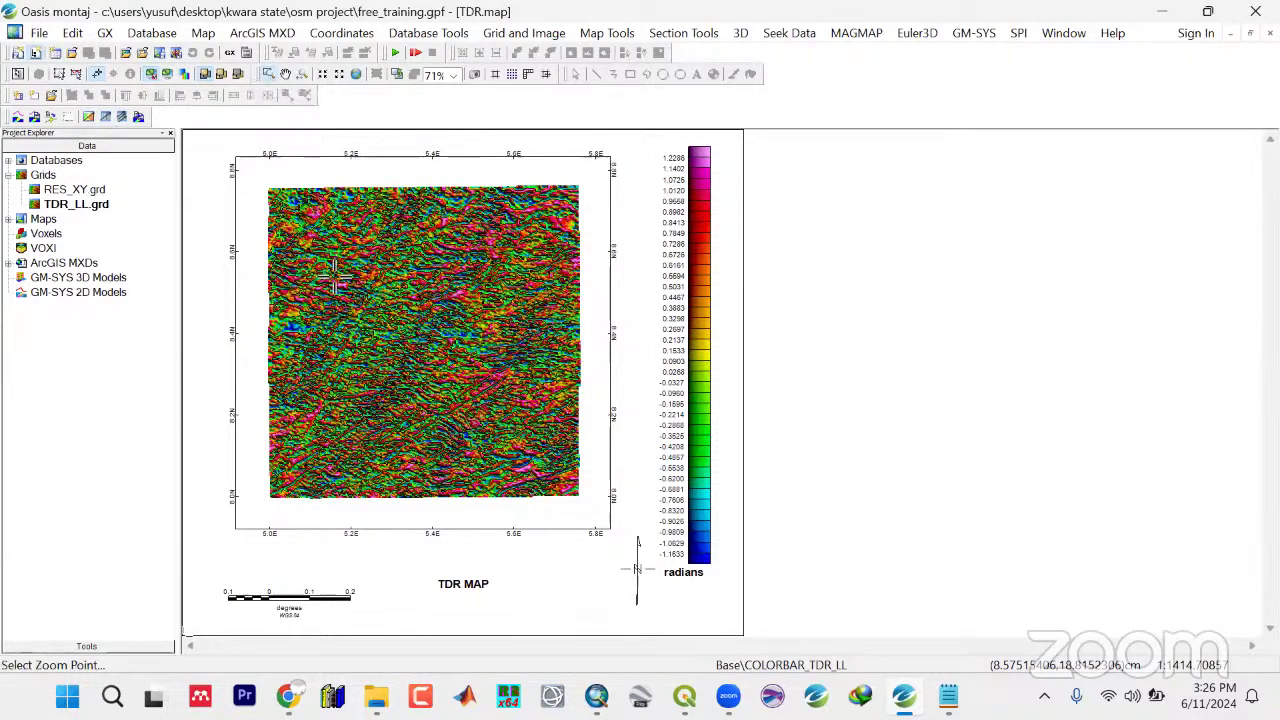
left_click(446, 320)
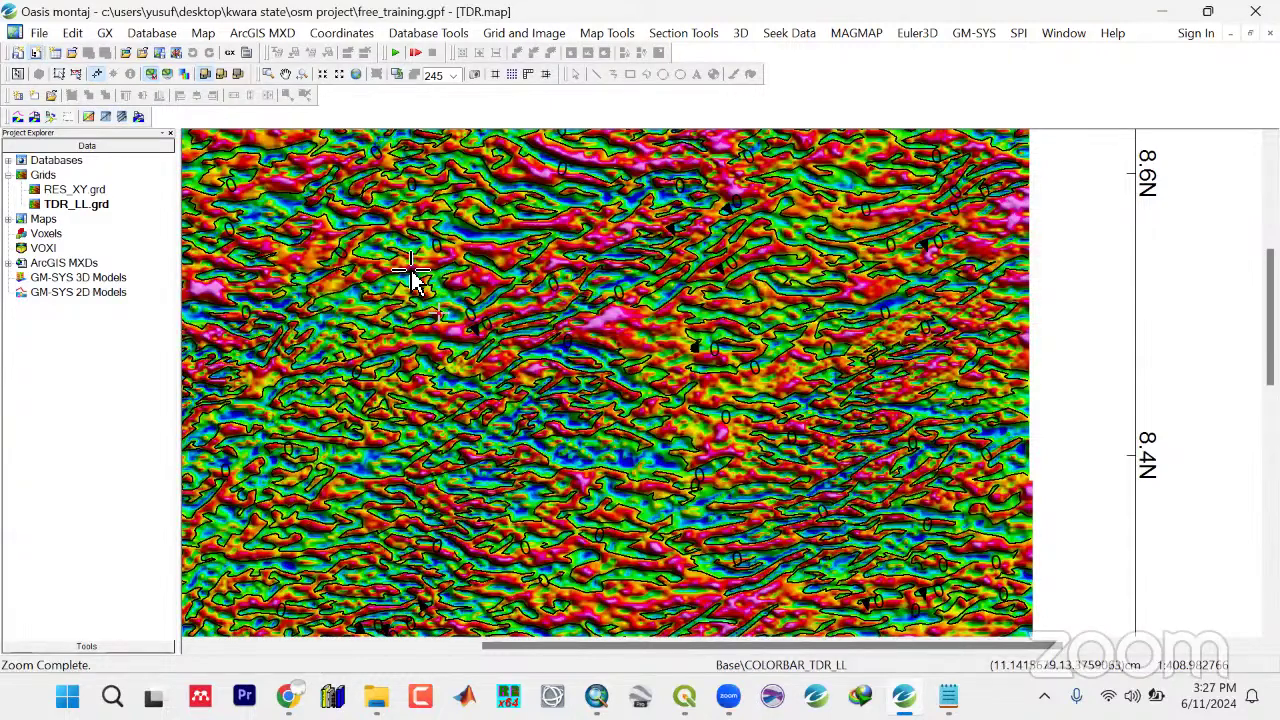
left_click(356, 76)
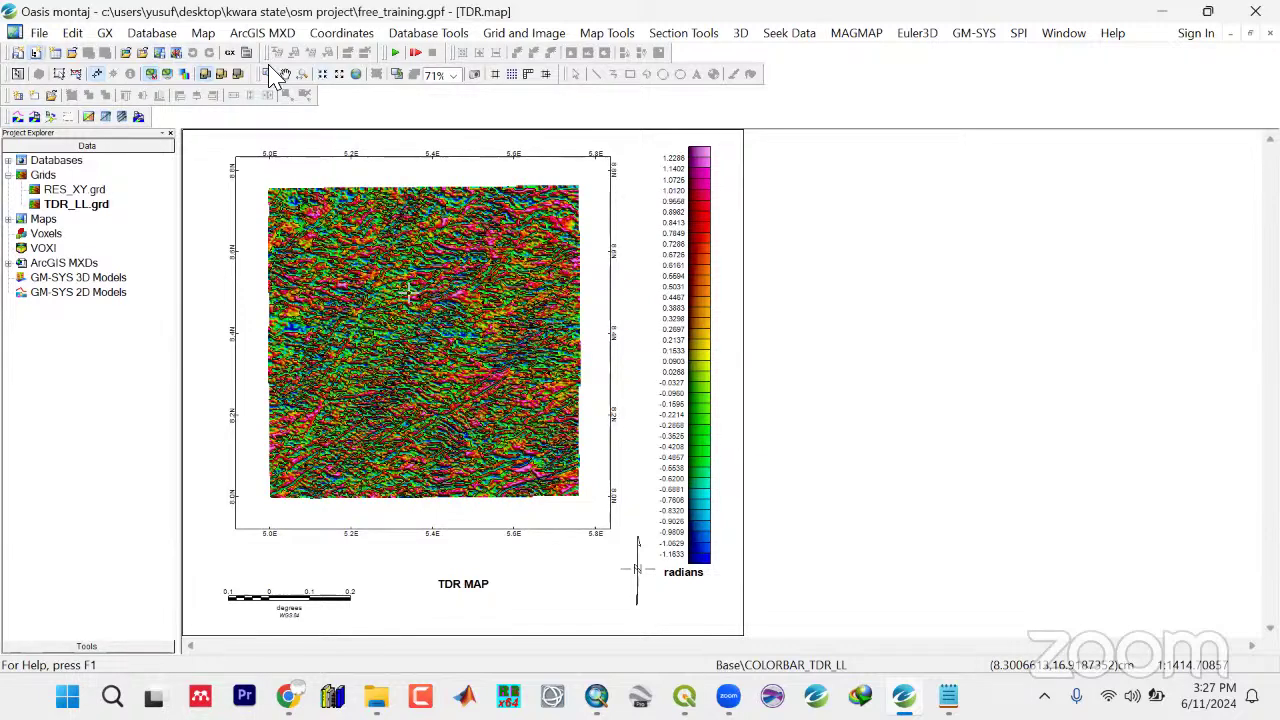
Save the current TDR map as an ArcGIS 9.2 MXD named TDR in the project's Maps folder
left_click(250, 32)
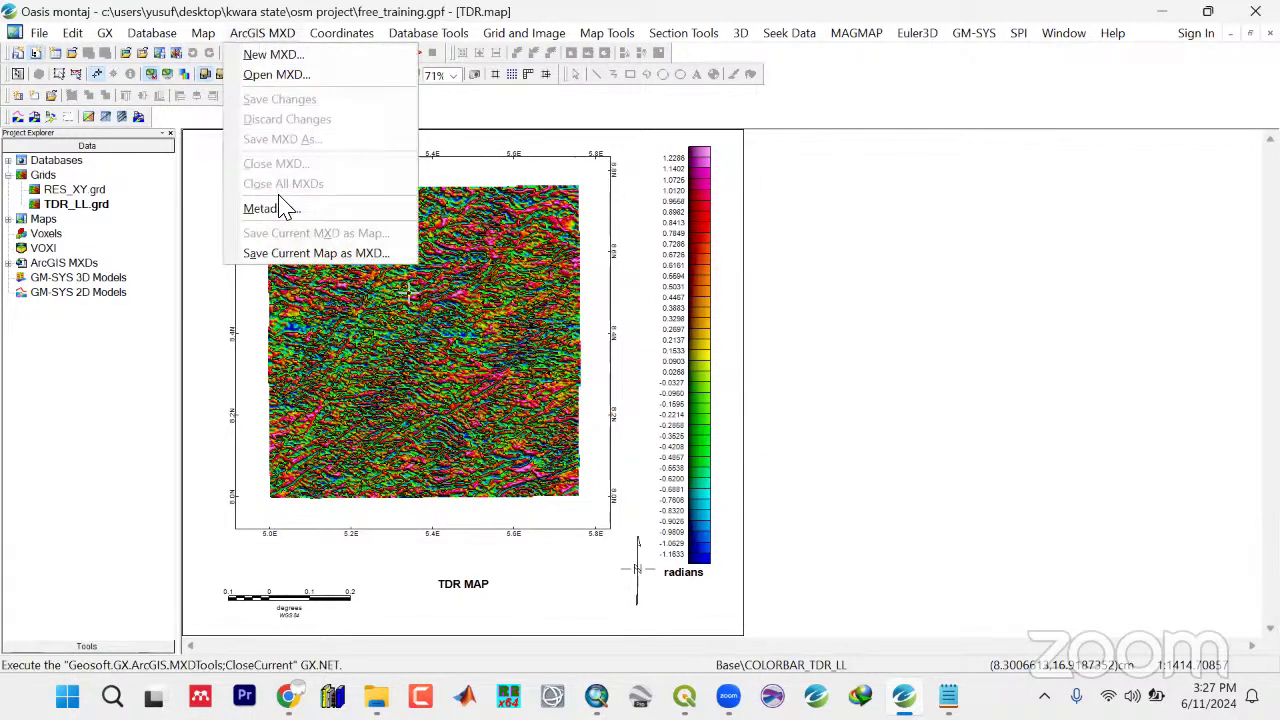
left_click(286, 256)
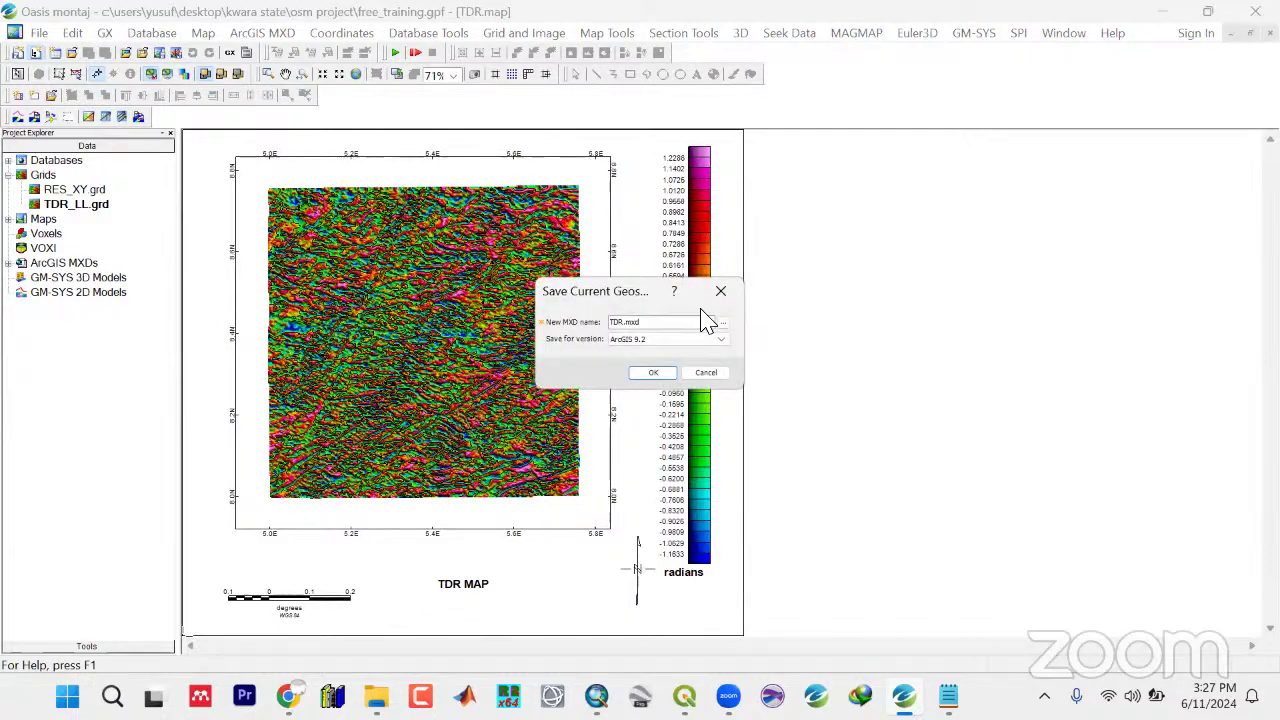
left_click(722, 323)
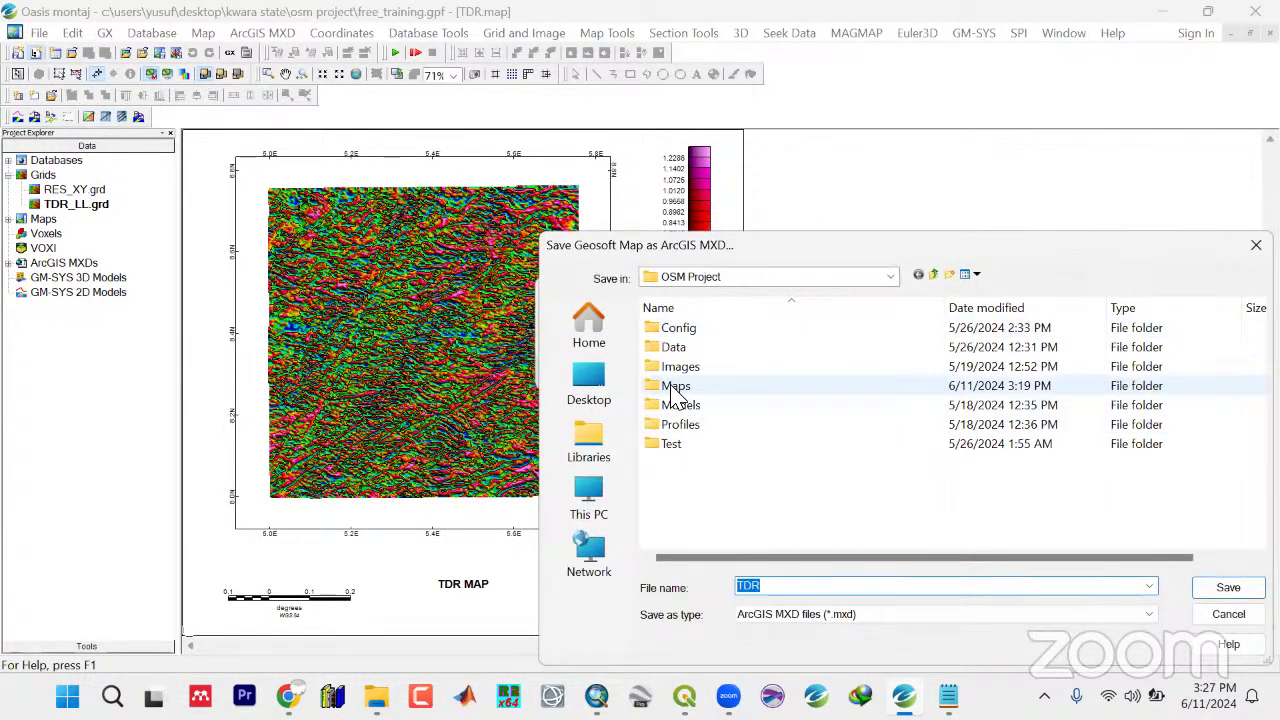
double_click(676, 388)
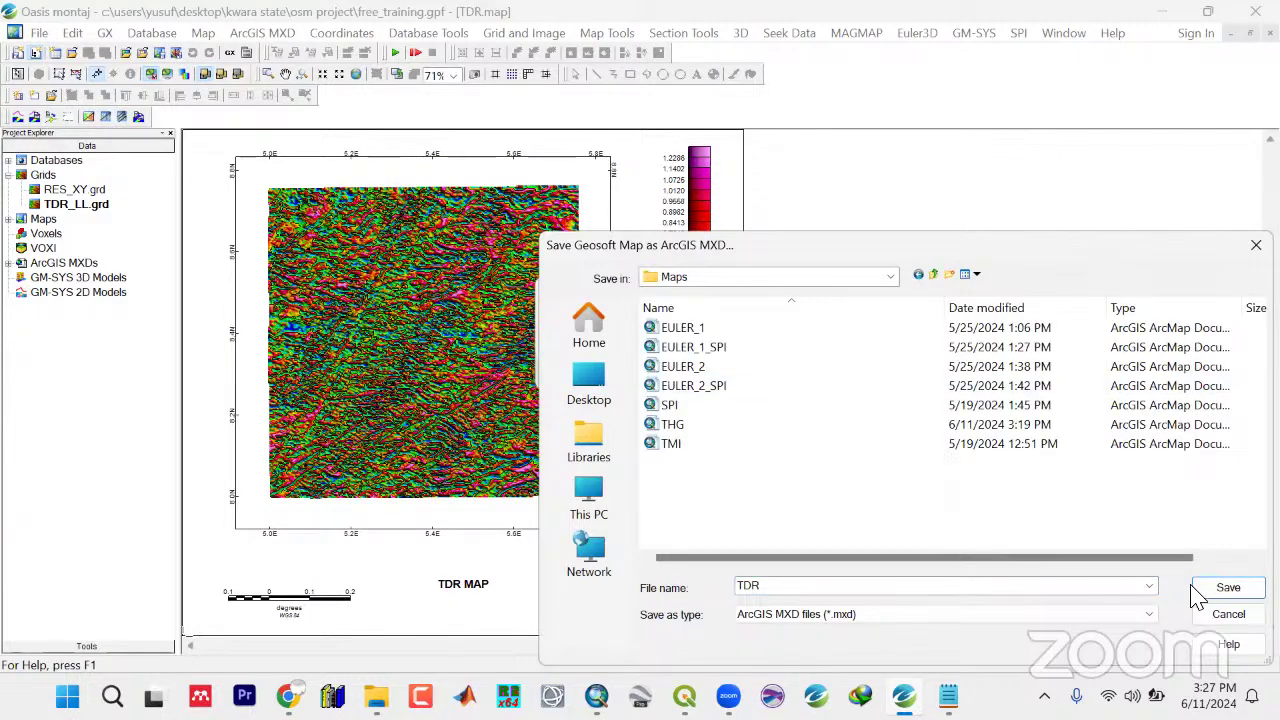
left_click(1200, 592)
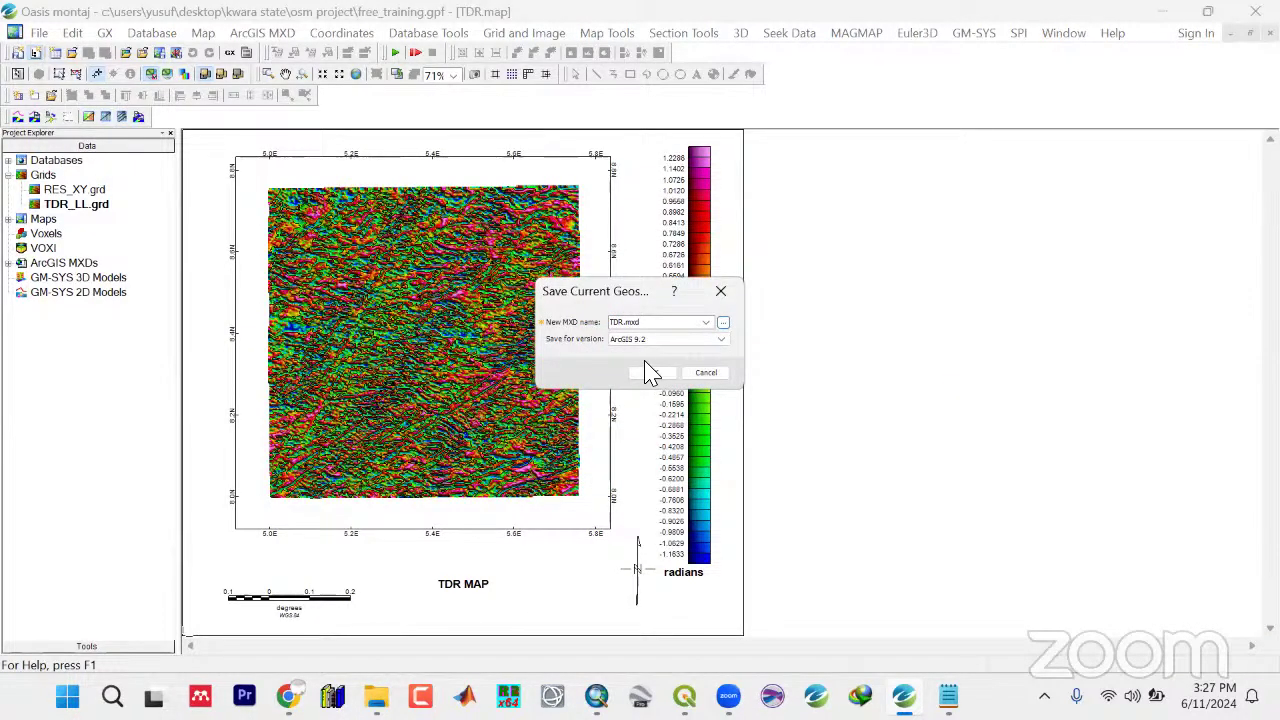
left_click(650, 375)
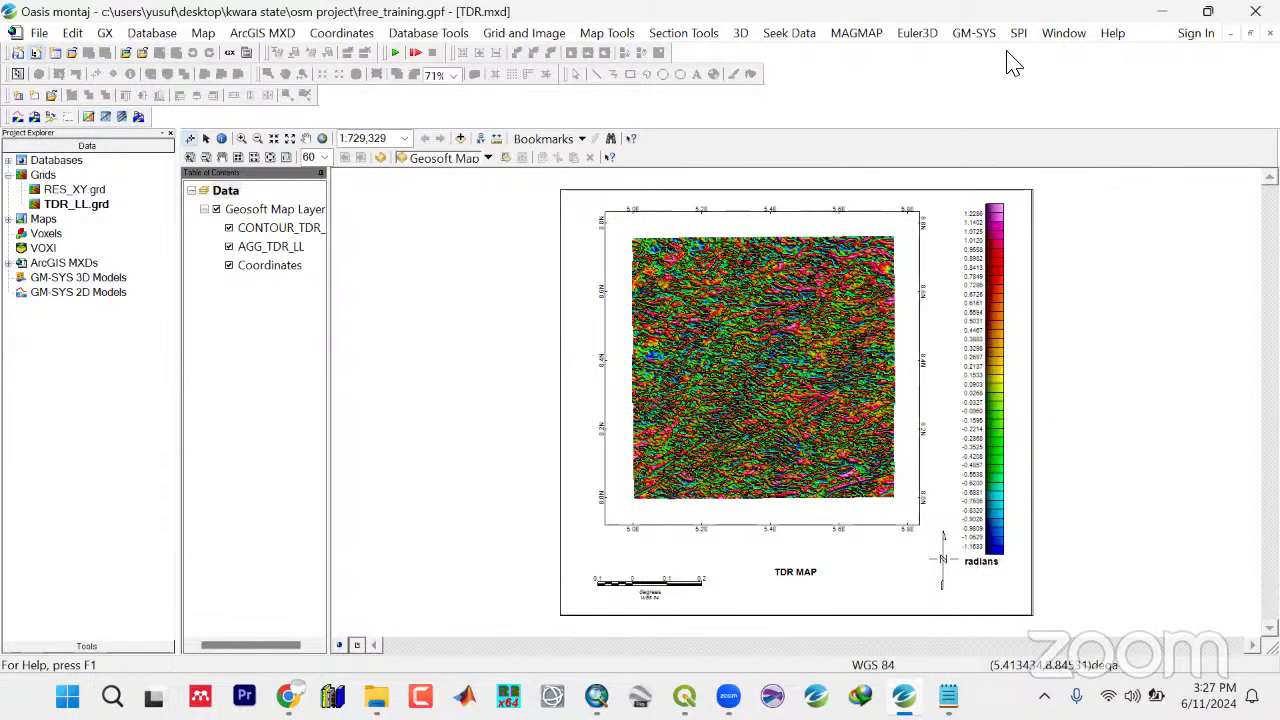
Close all open windows, discarding the map changes on the displayed grid and saving both TDR.mxd and TDR.map
left_click(1063, 36)
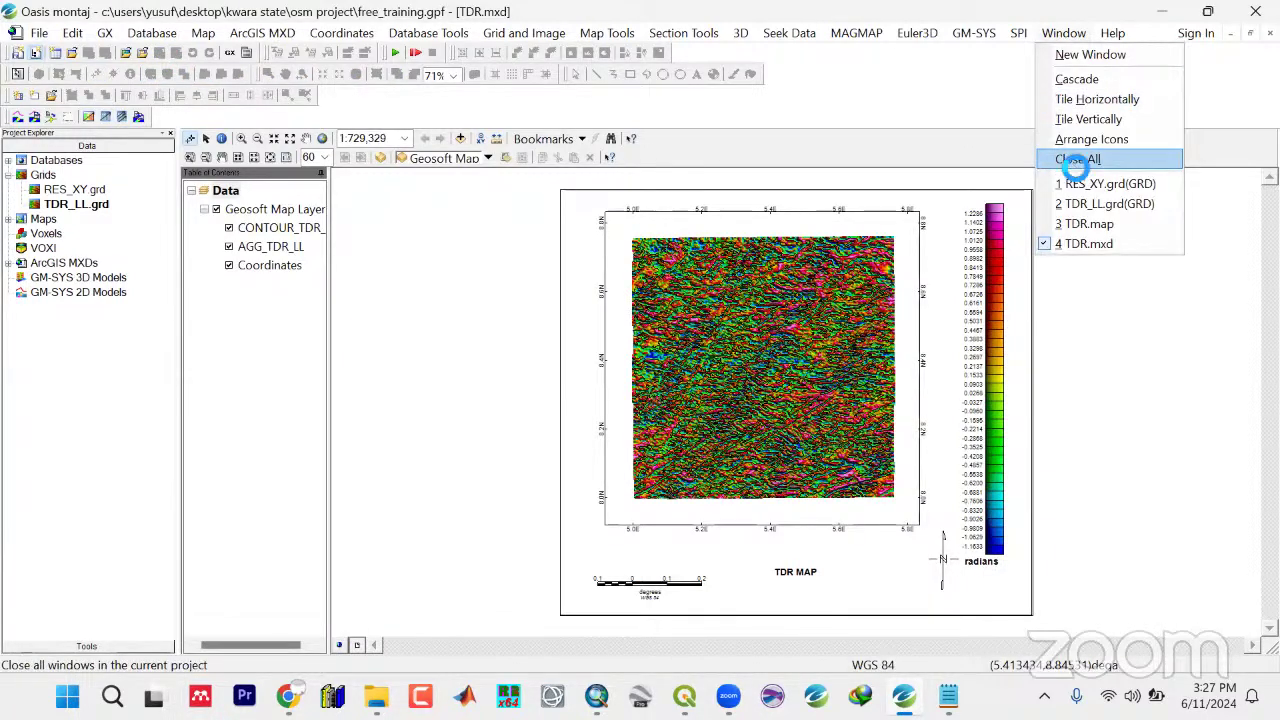
left_click(1066, 160)
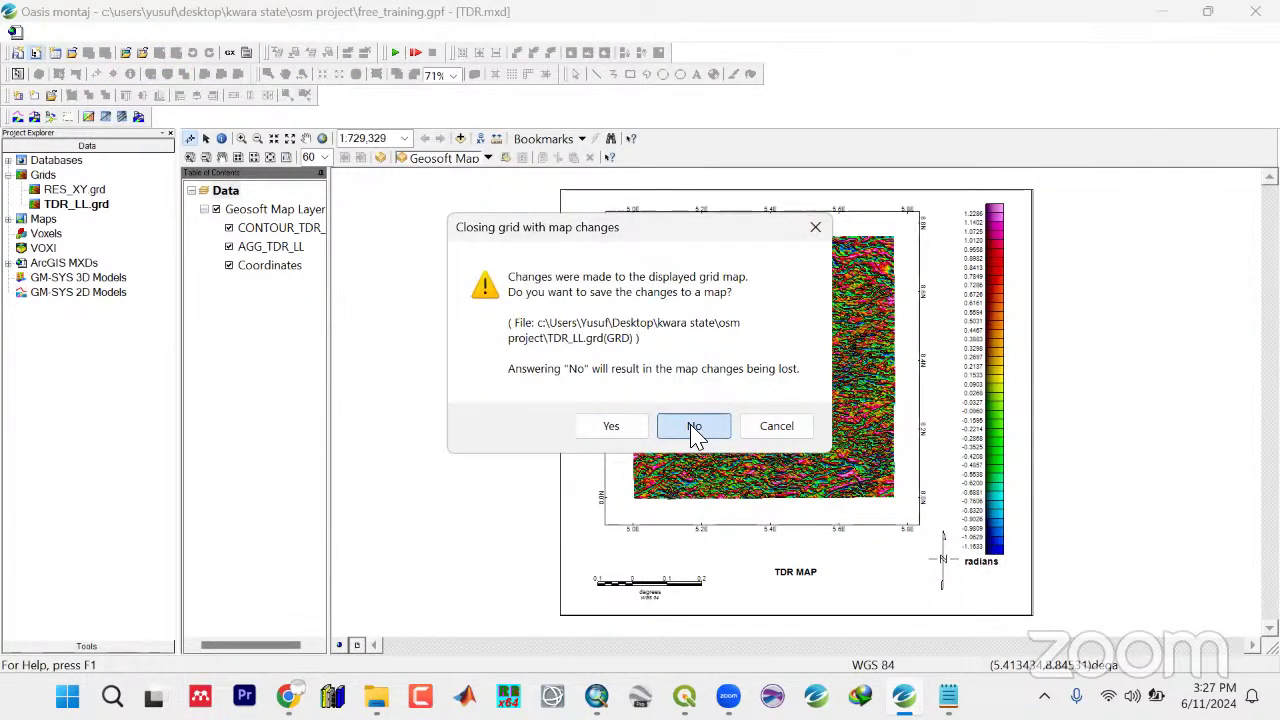
key("Return")
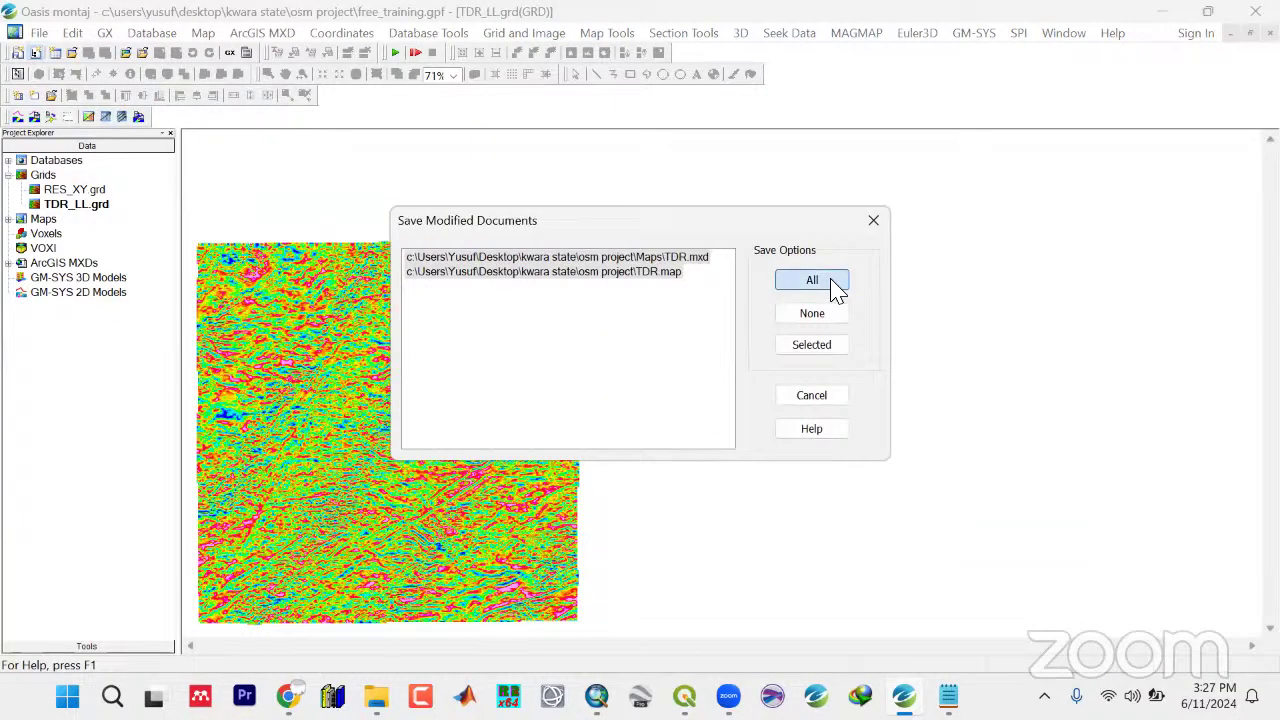
left_click(835, 287)
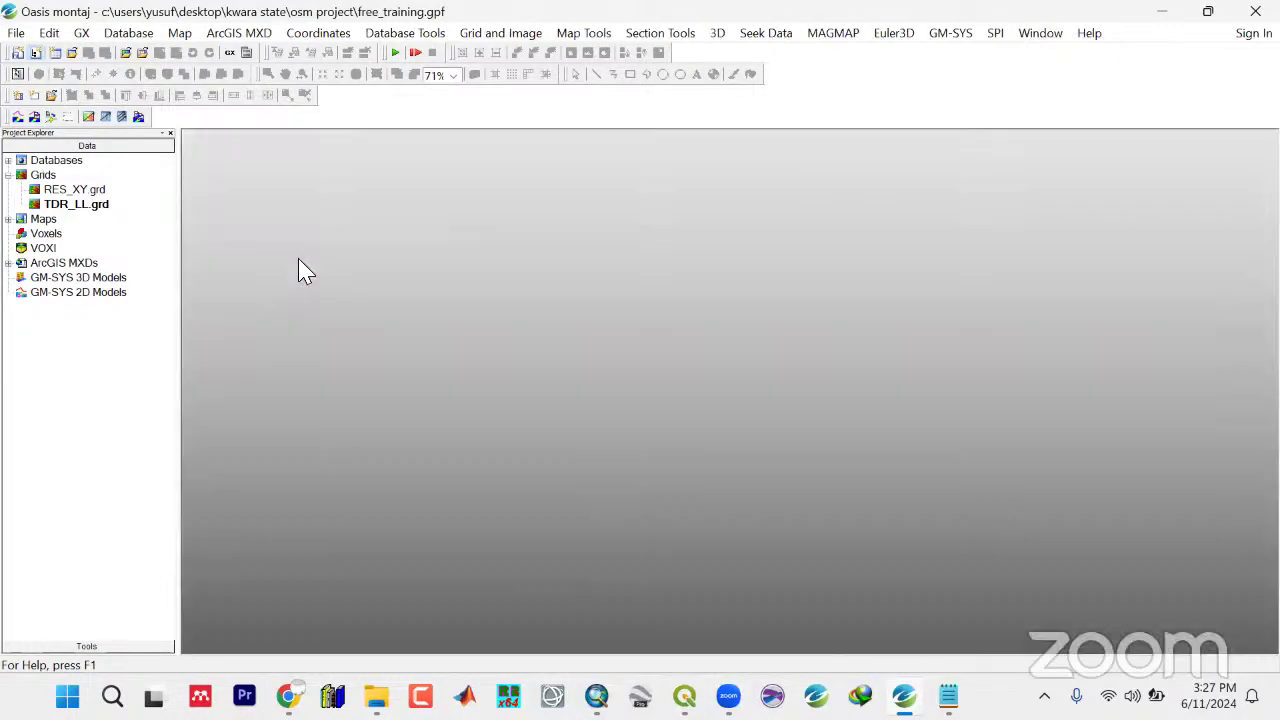
Remove the TDR_LL.grd grid from the project
left_click(79, 205)
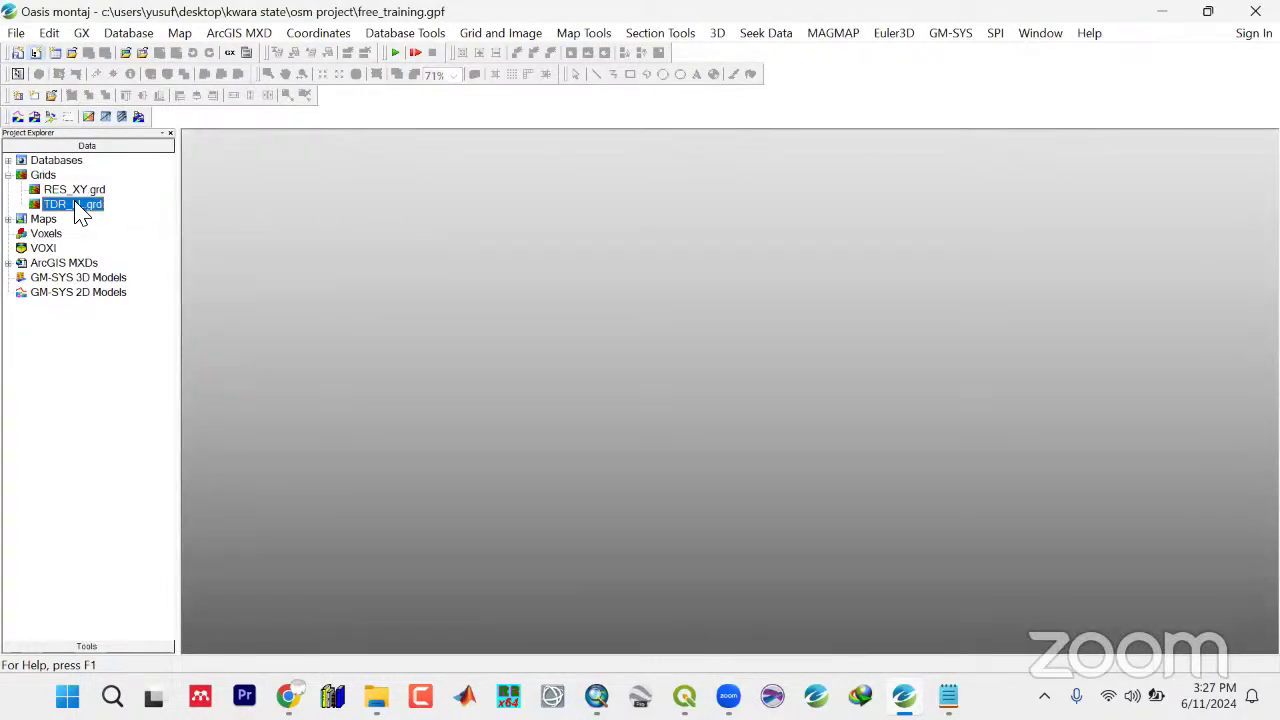
right_click(75, 204)
left_click(116, 239)
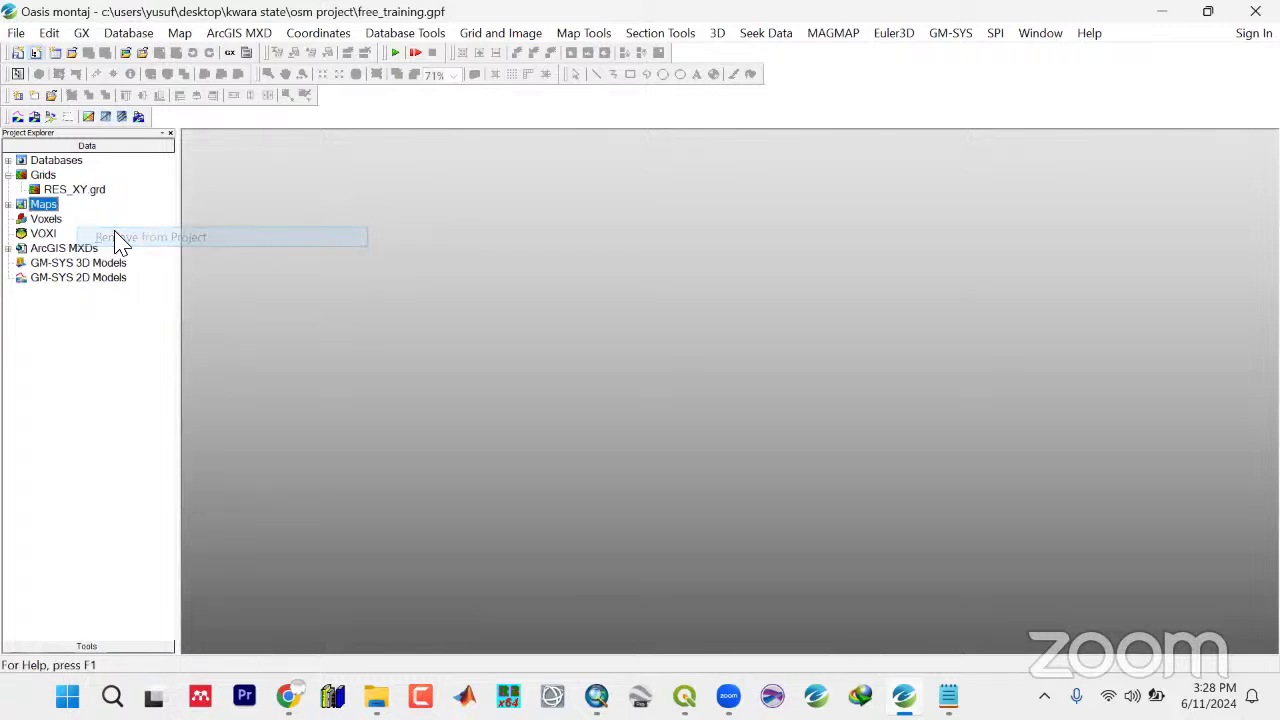
Add the THG_LL grid from the OSM Project folder to the project and maximize its display
left_click(45, 180)
right_click(47, 182)
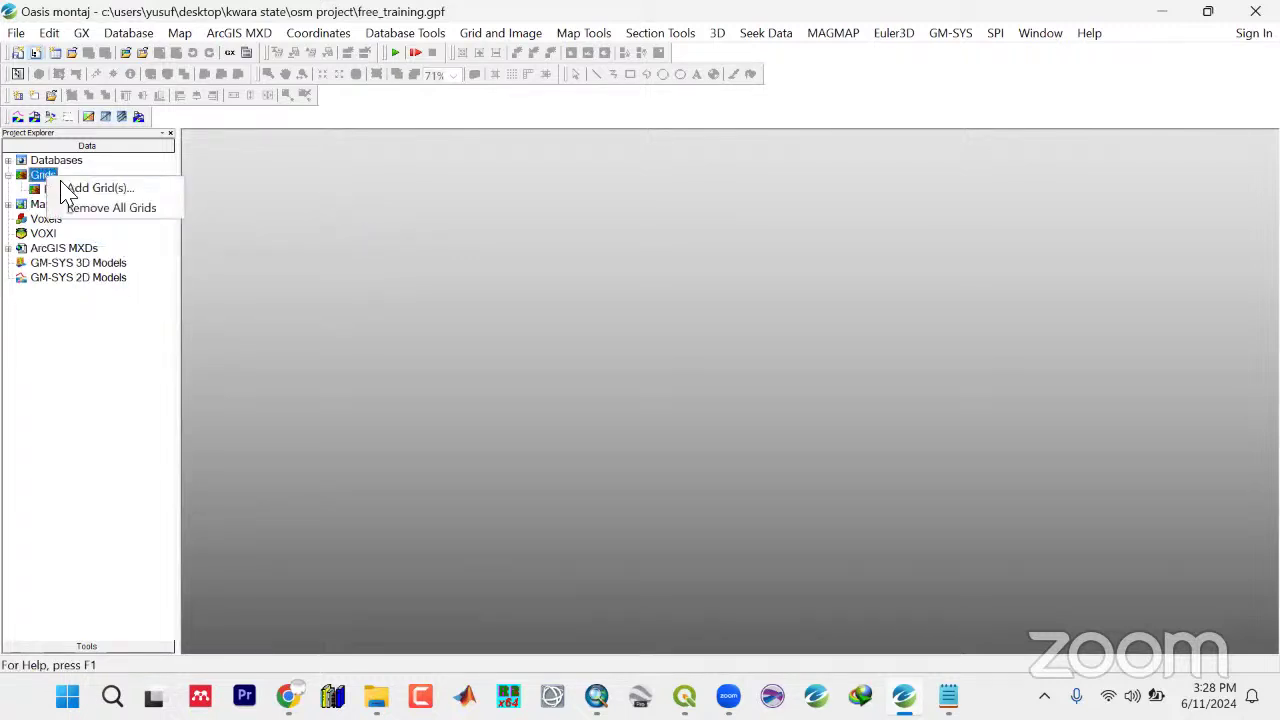
left_click(75, 189)
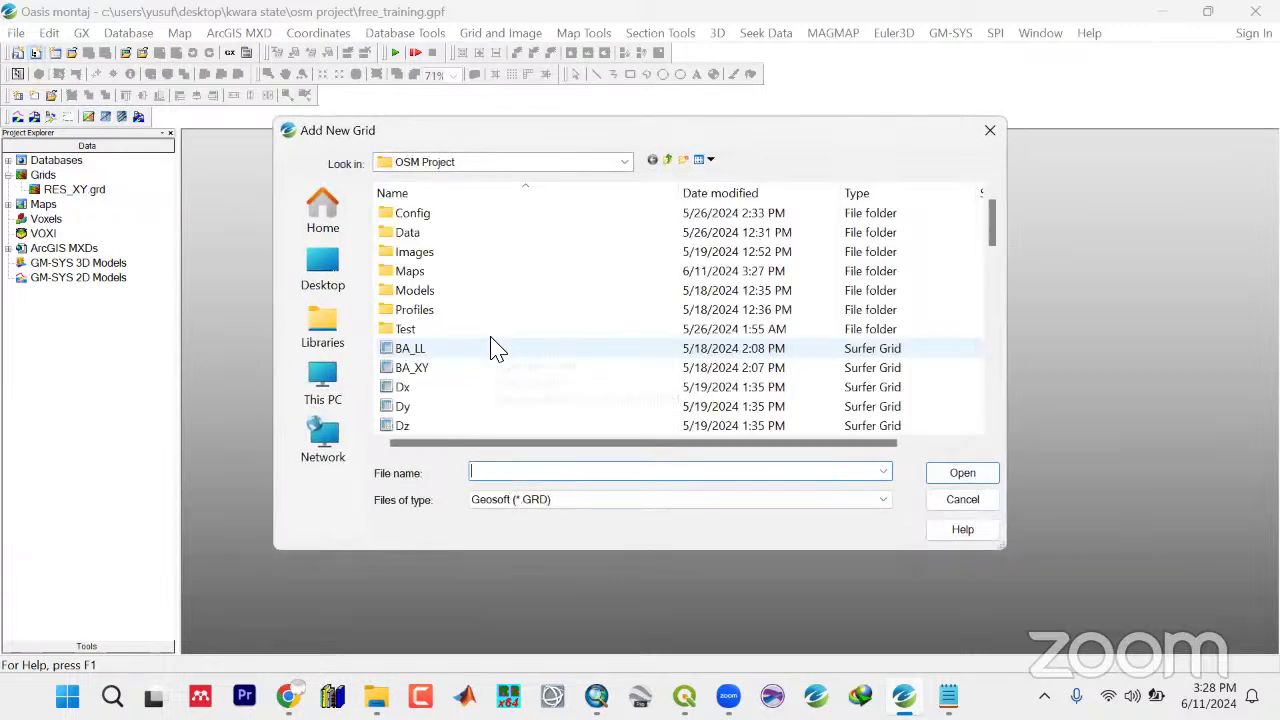
scroll(497, 348, "down", 6)
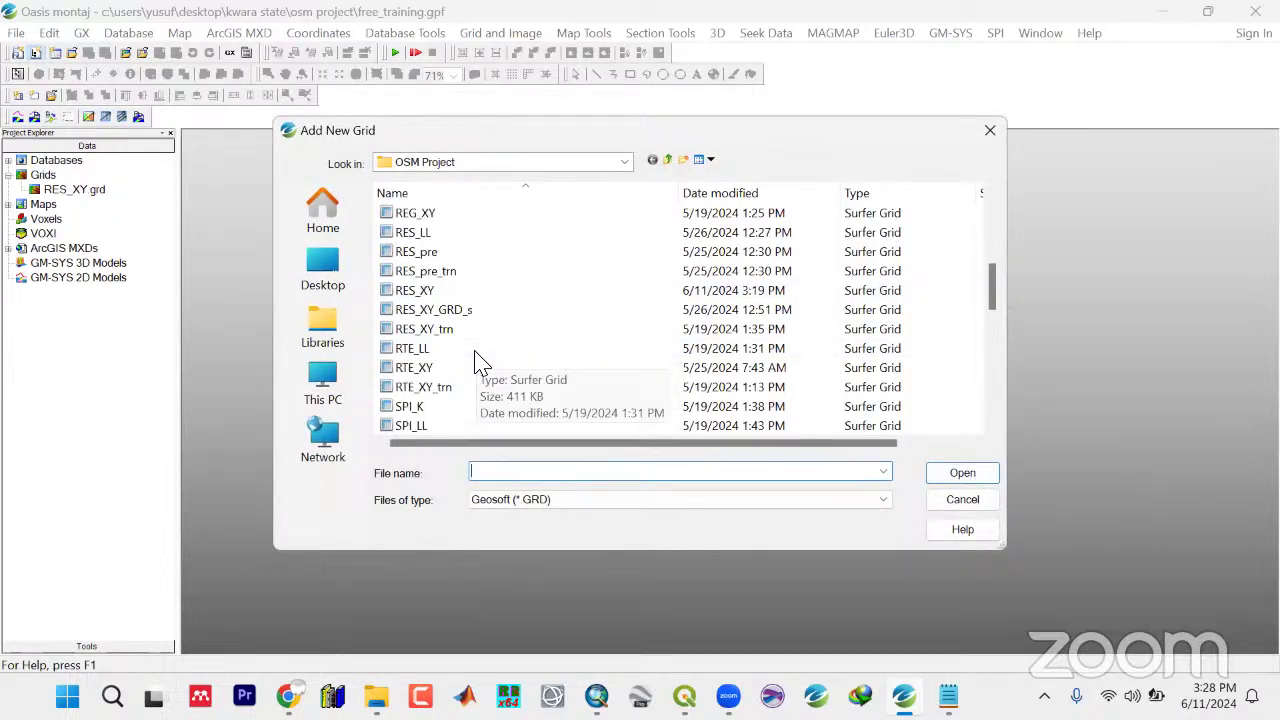
scroll(478, 363, "down", 4)
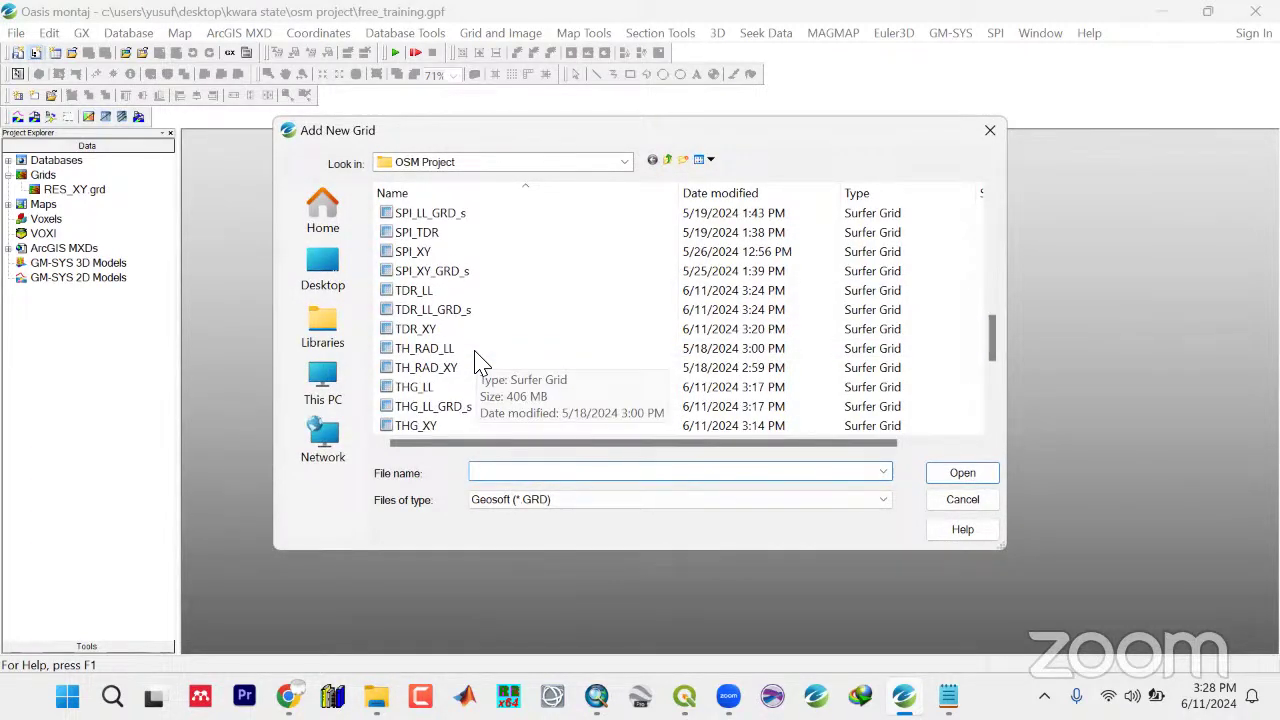
scroll(478, 363, "down", 3)
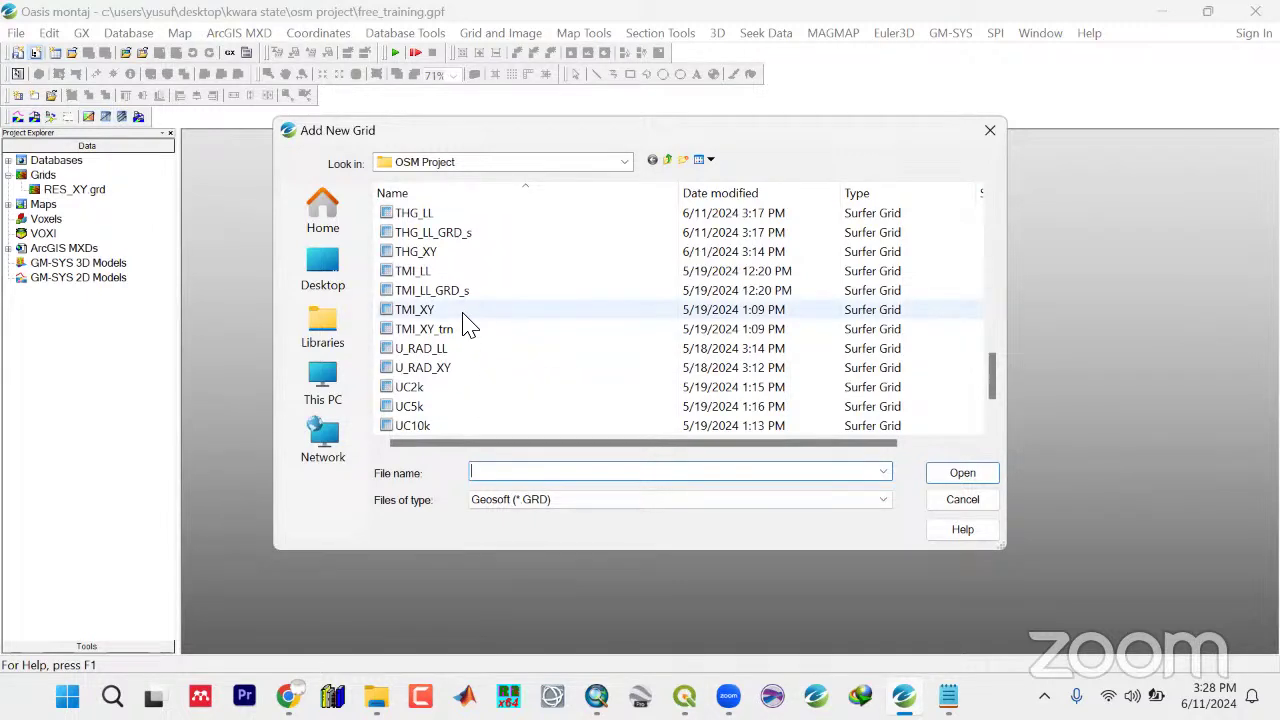
left_click(427, 217)
left_click(952, 474)
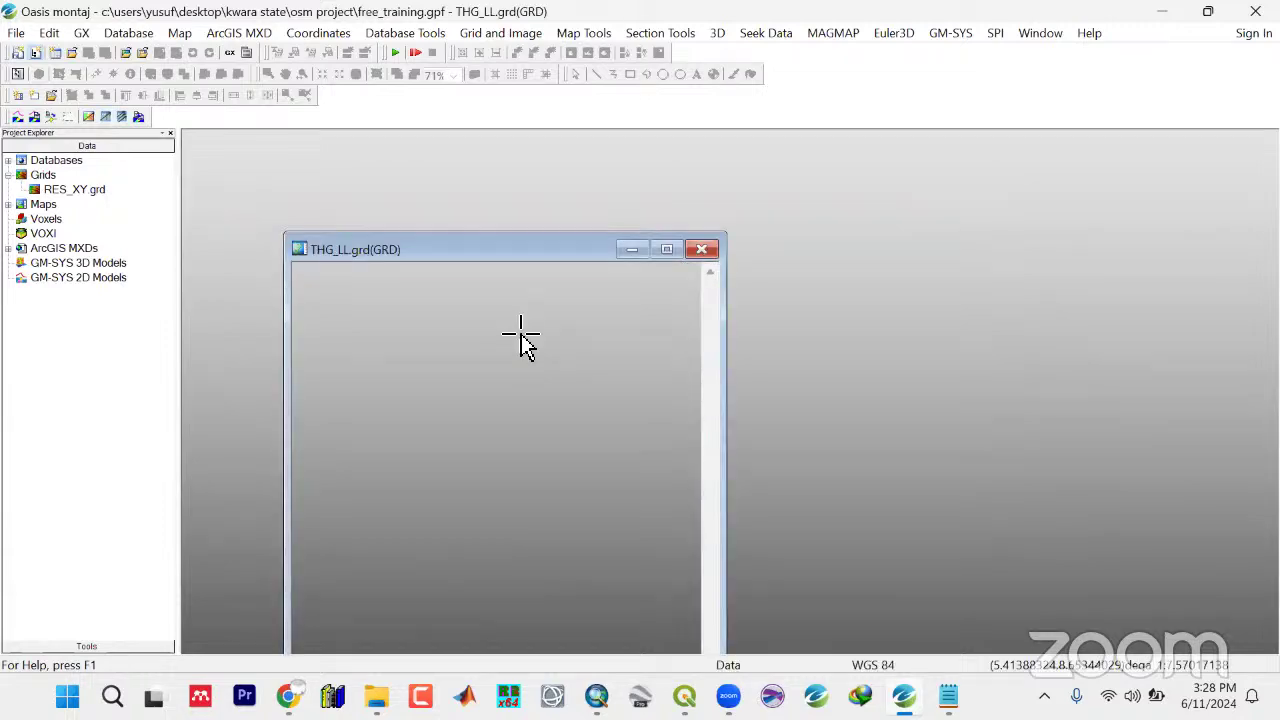
left_click(667, 252)
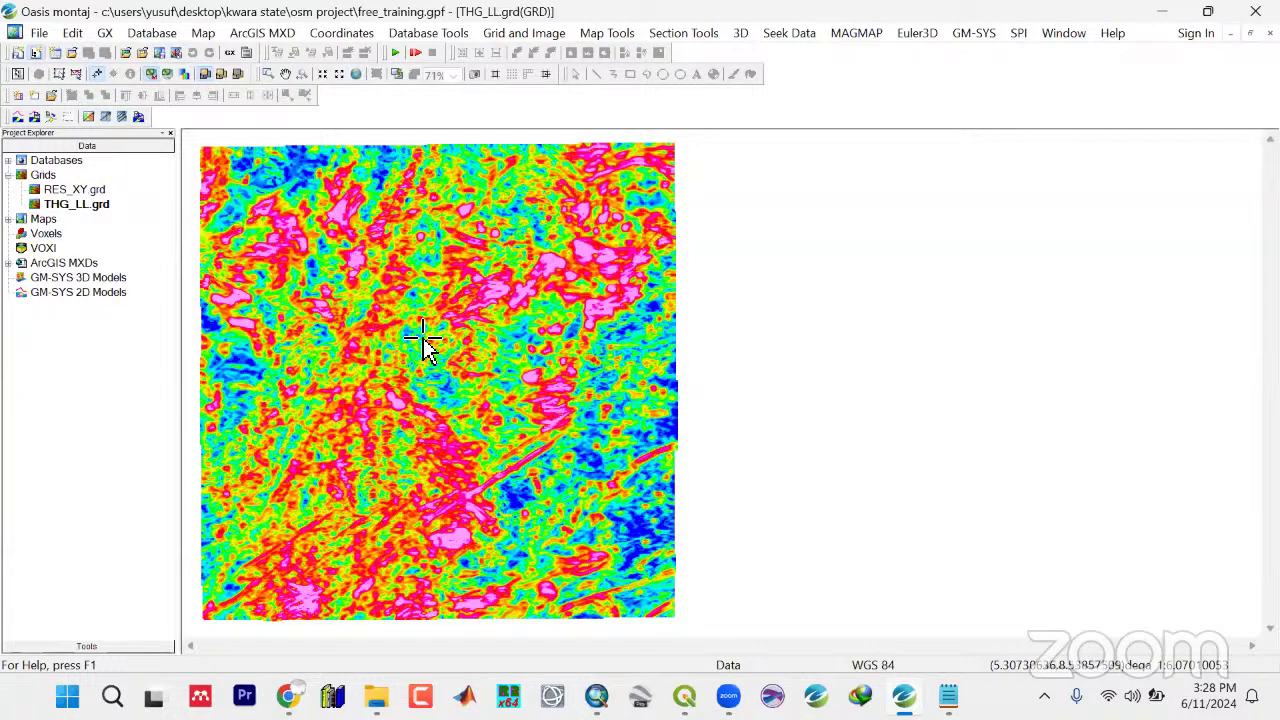
Open TDR.map from the project's maps and compare it with THG_LL.grd, finishing on the TDR map
left_click(8, 220)
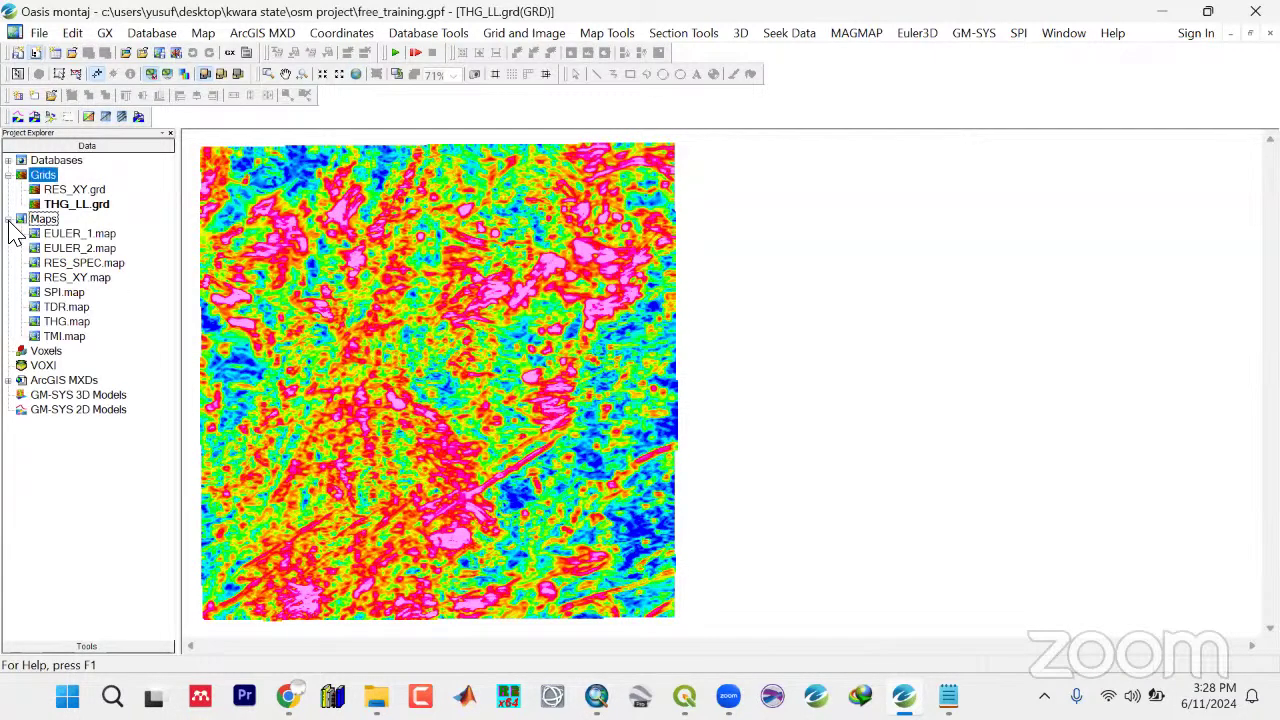
double_click(66, 308)
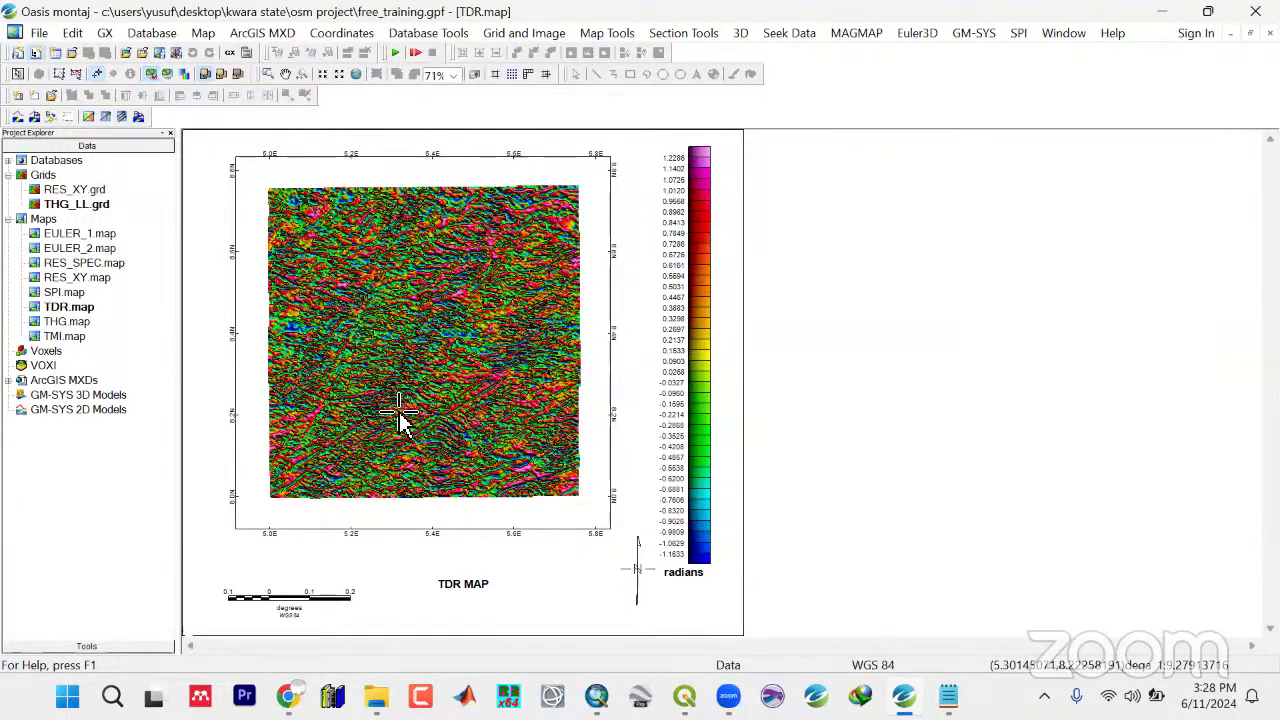
double_click(68, 204)
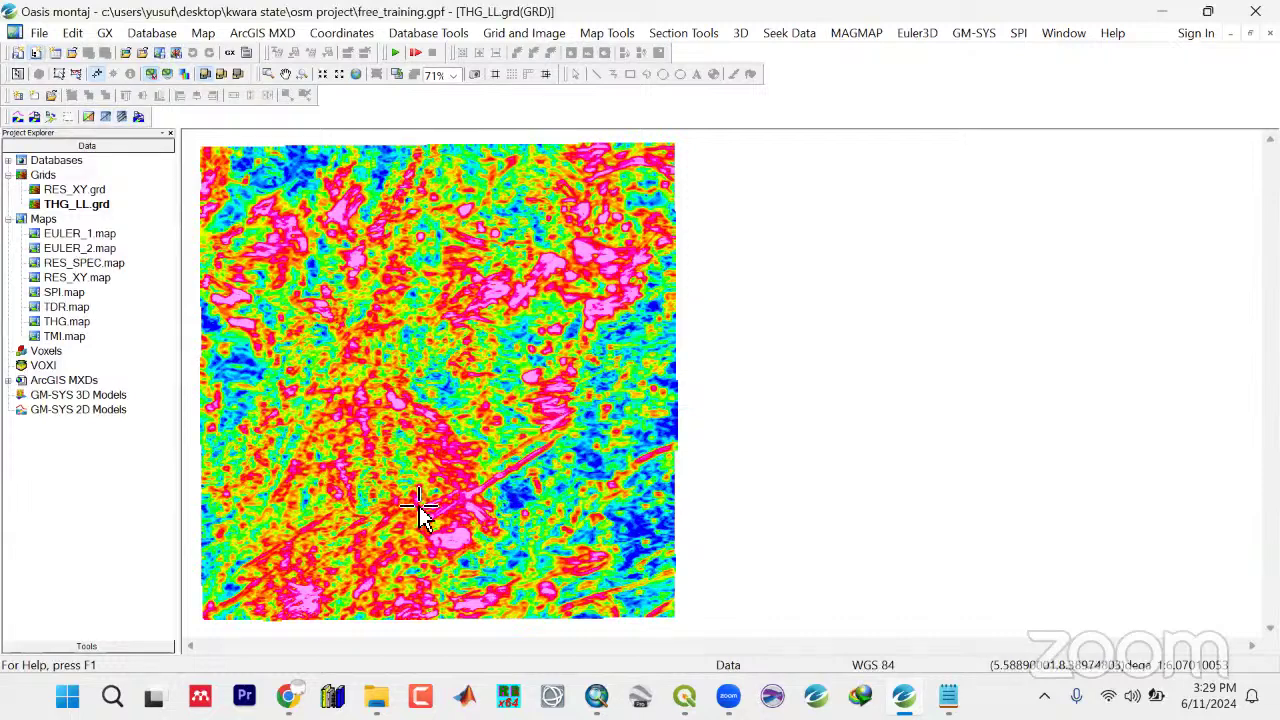
double_click(66, 309)
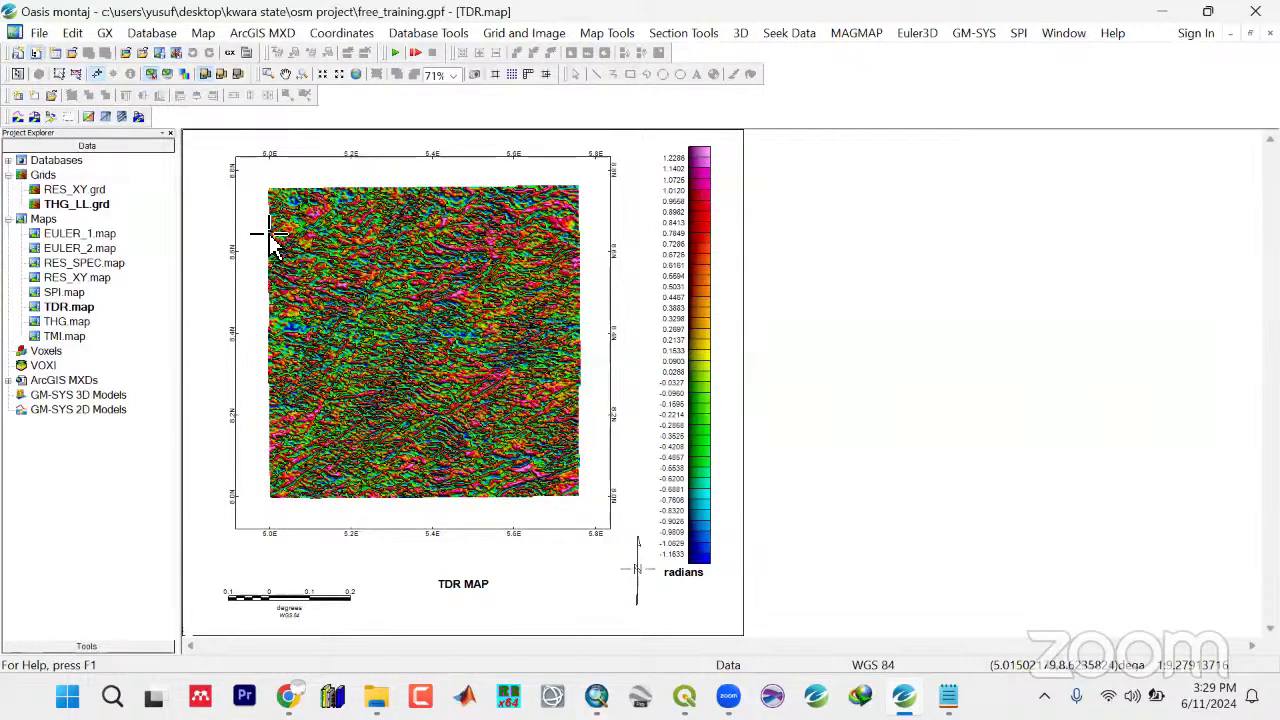
Show the View/Group Manager for TDR.map and widen it to make room for the full group names
right_click(209, 158)
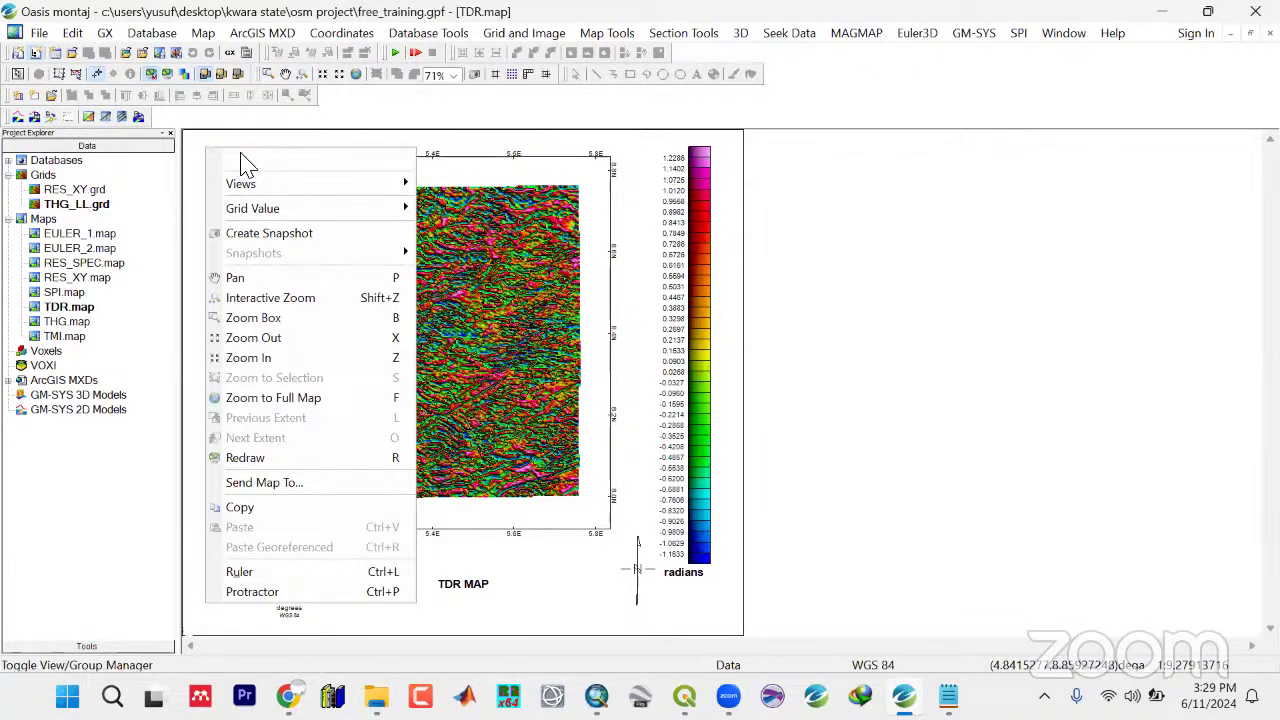
left_click(247, 160)
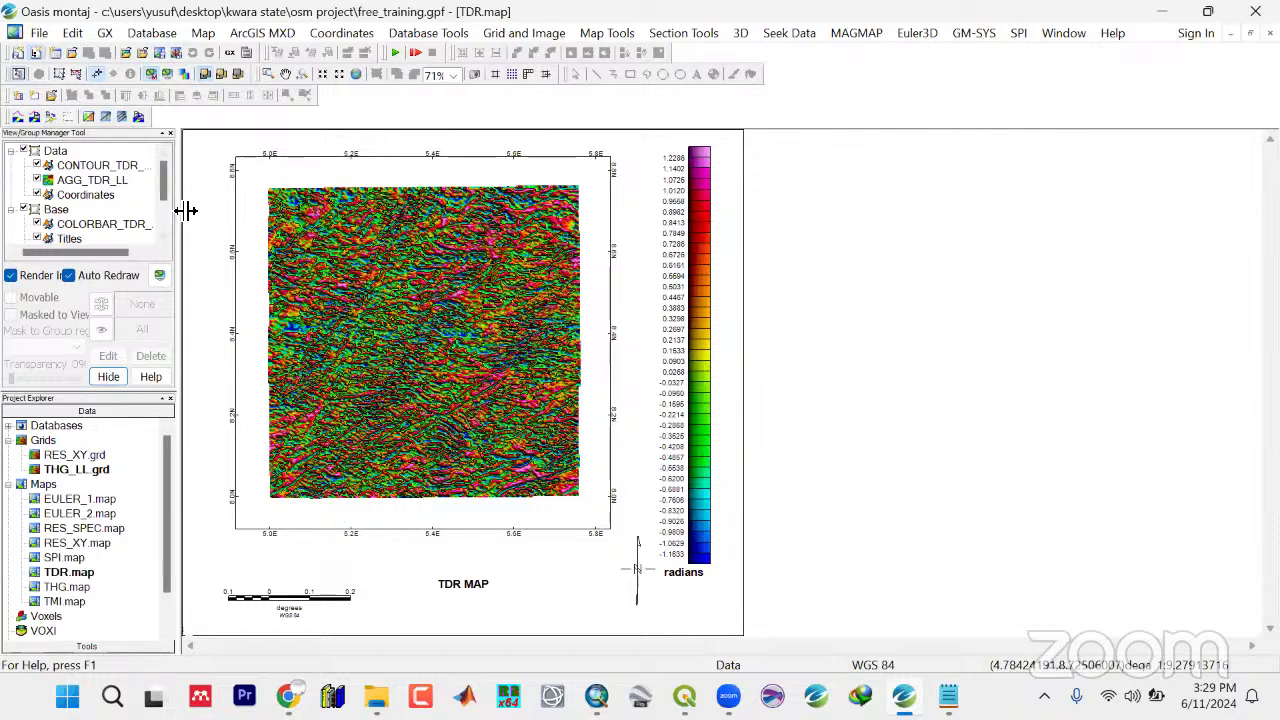
left_click_drag(186, 210, 231, 205)
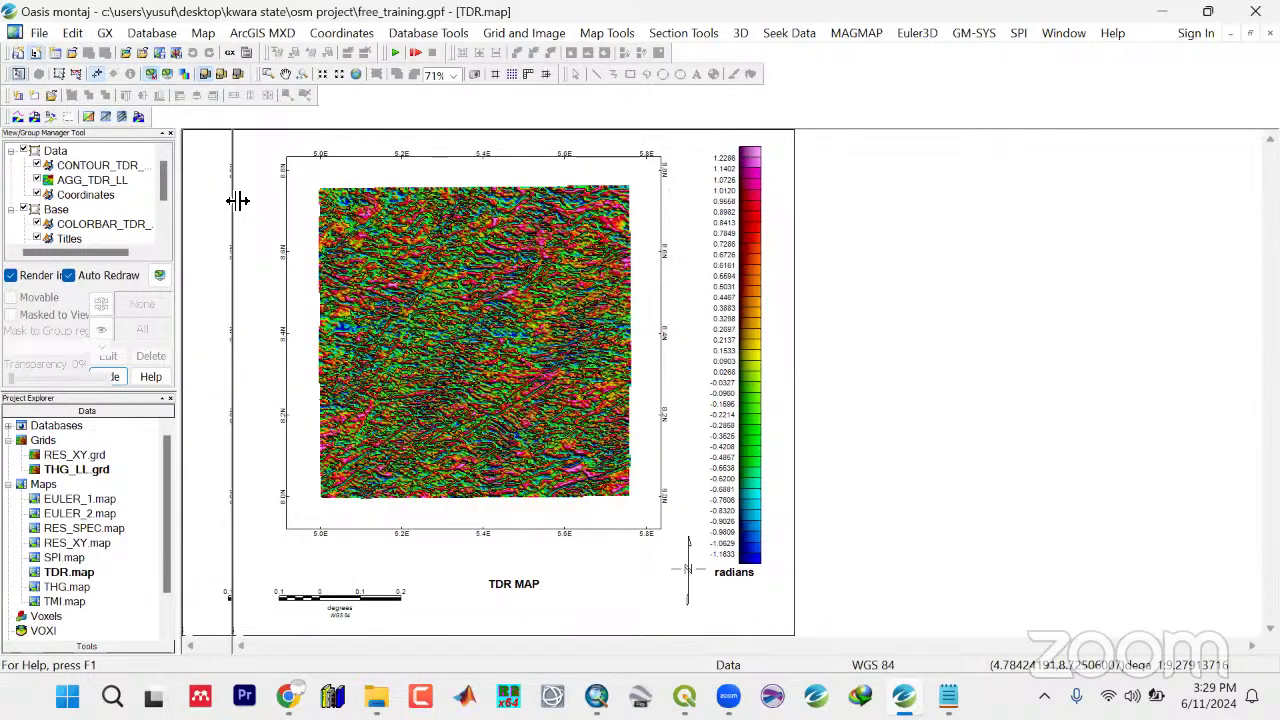
Hide the AGG_TDR_LL group in the Data view so that only the TDR contours are drawn over the map area
left_click_drag(73, 169, 76, 180)
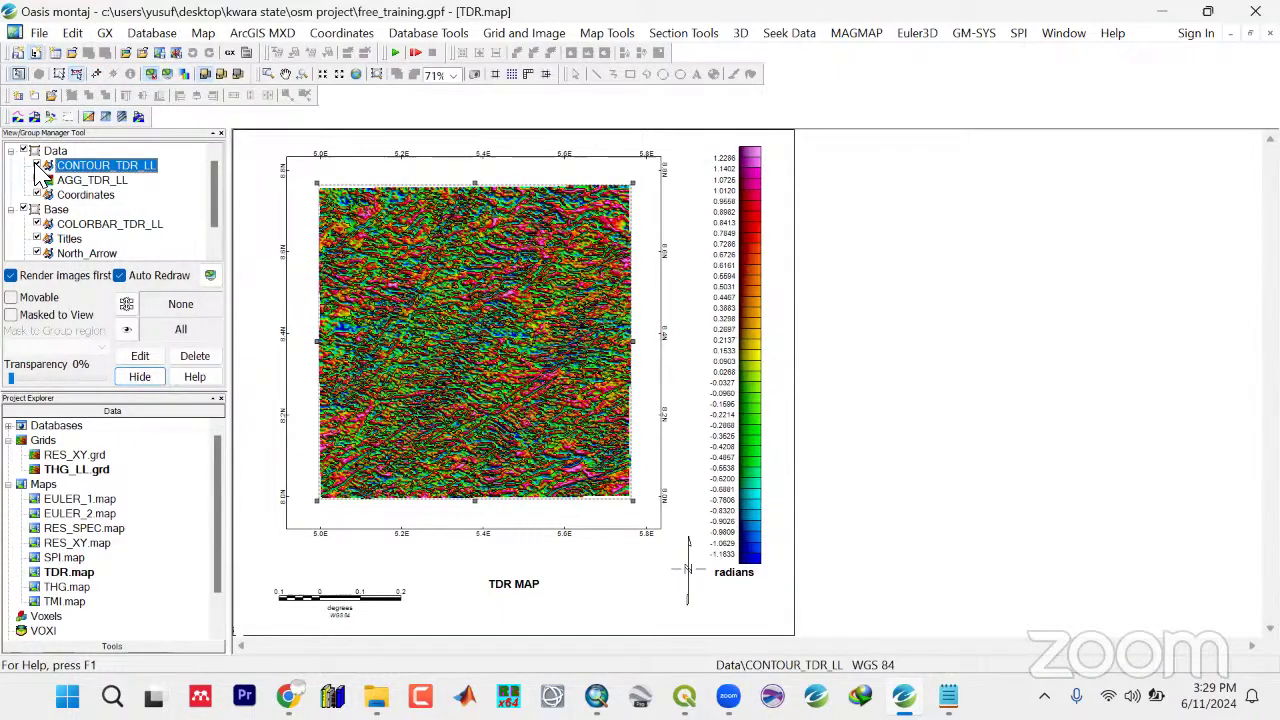
left_click(36, 166)
left_click(36, 166)
left_click(88, 181)
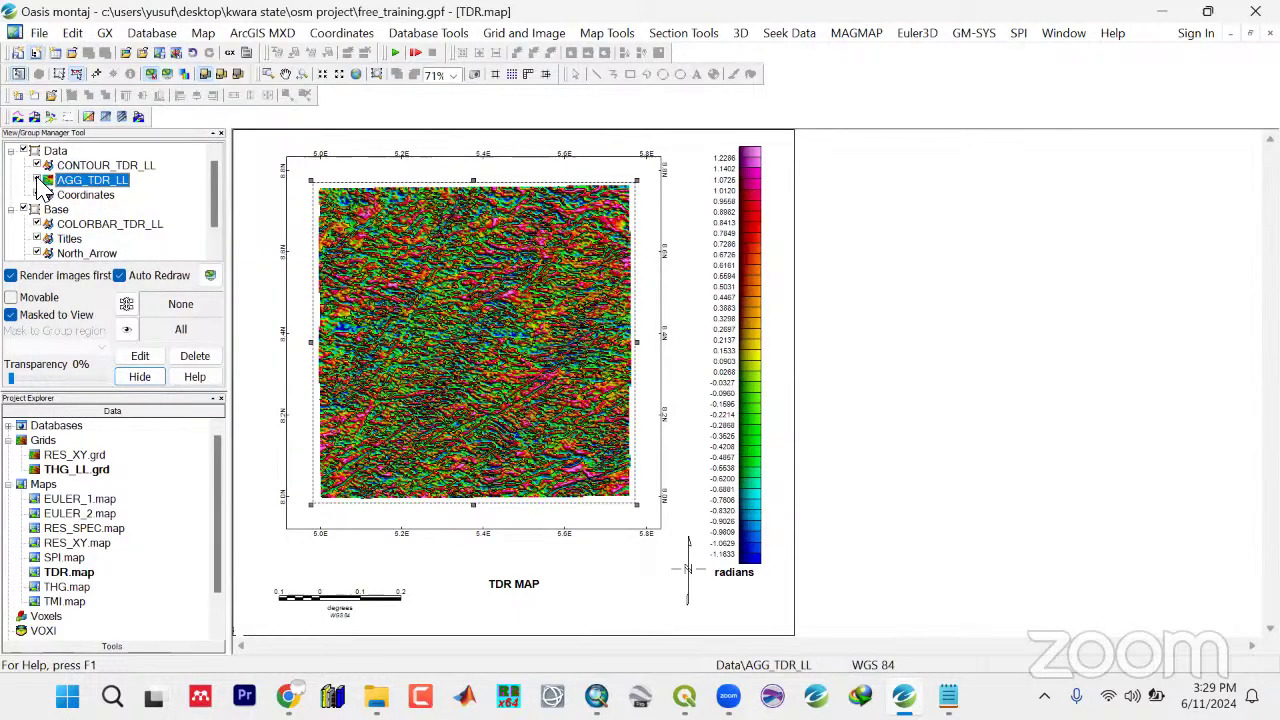
left_click(37, 180)
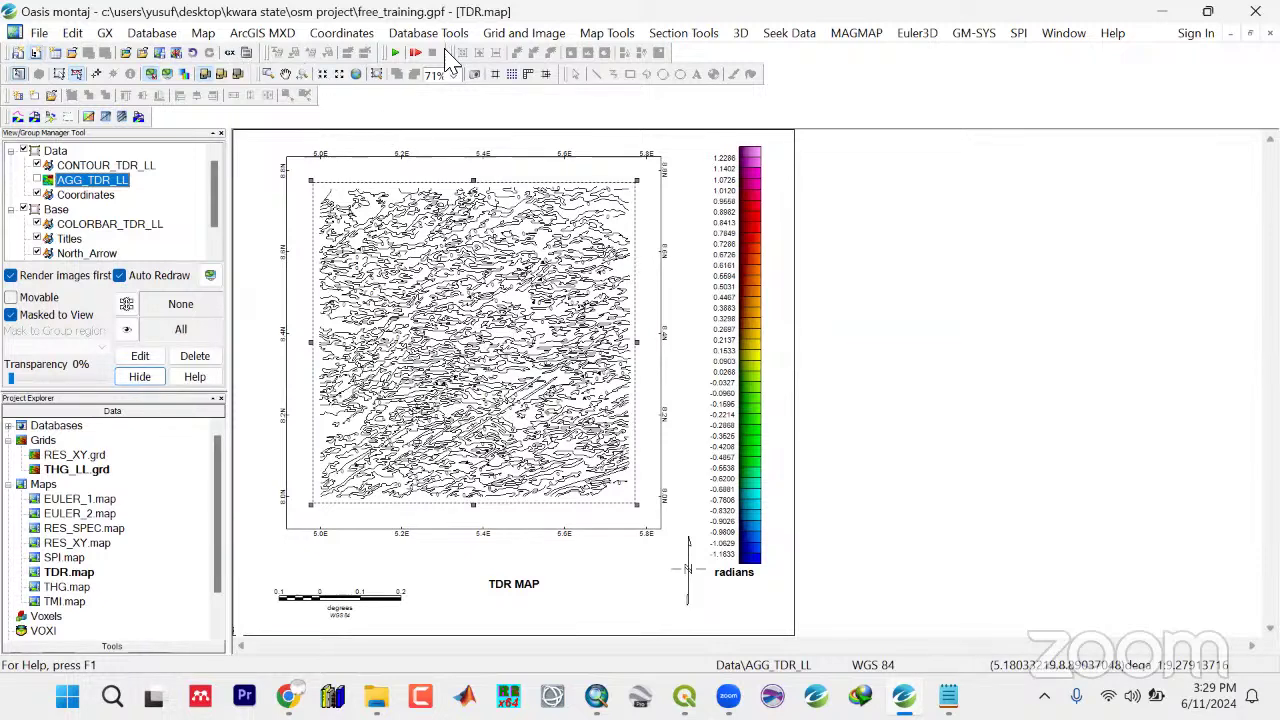
Start a simple grid display of THG_LL.grd with histogram equalization and shadow applied but no colour bar
left_click(516, 36)
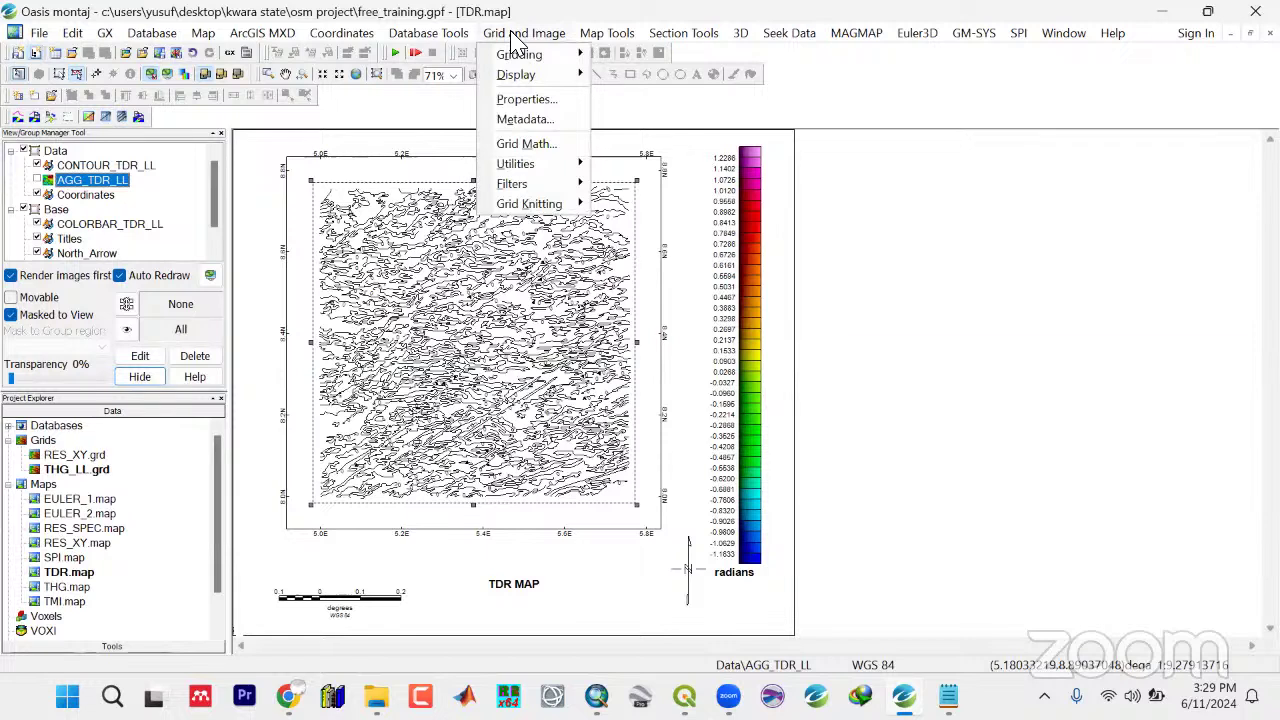
mouse_move(622, 38)
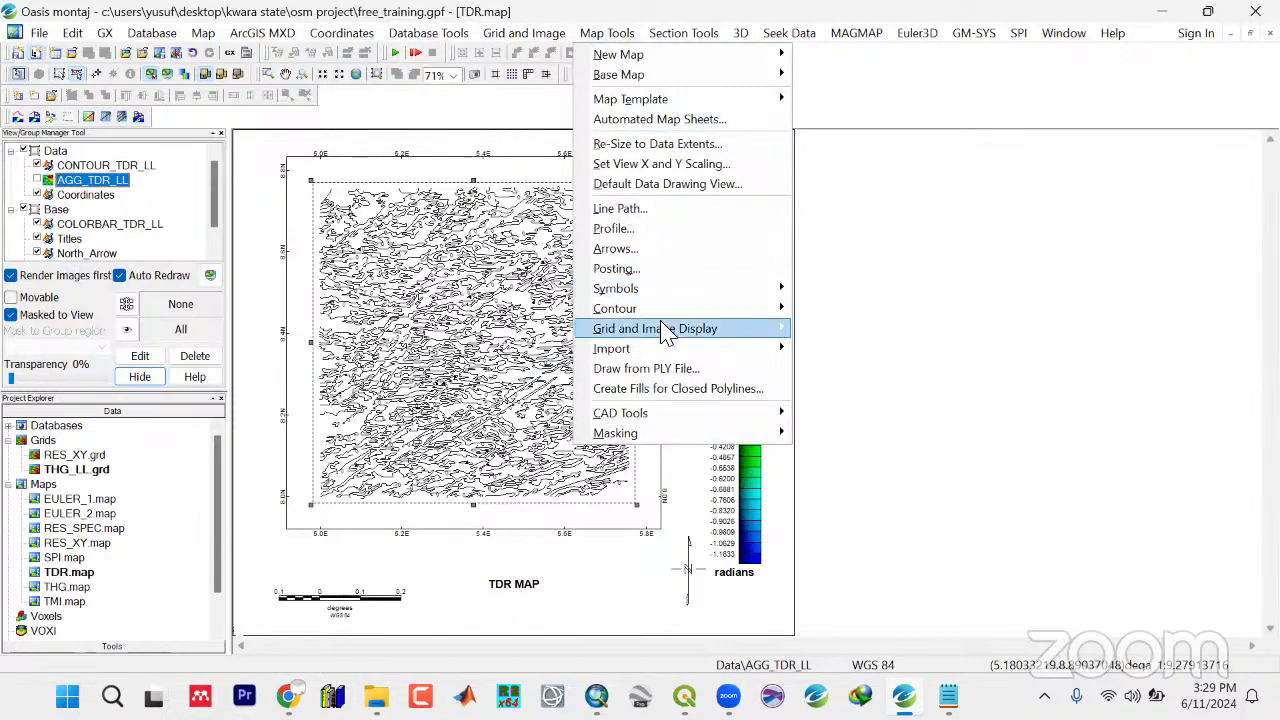
mouse_move(668, 341)
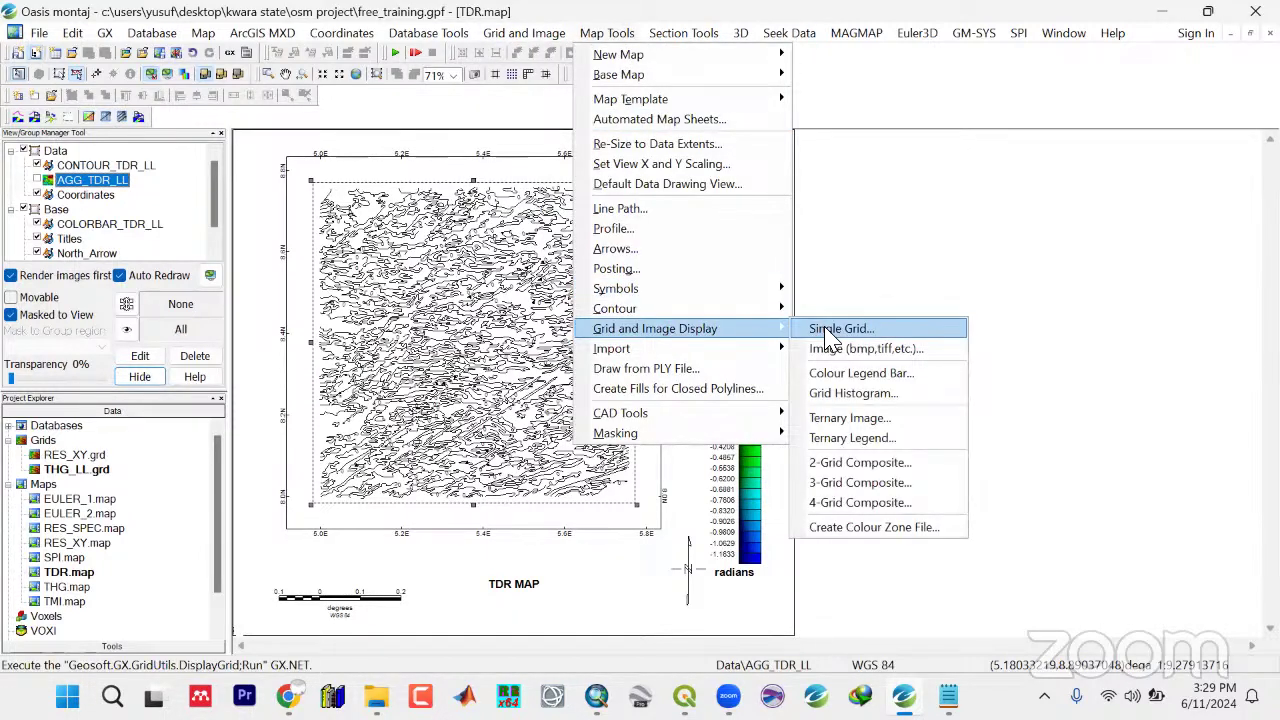
left_click(826, 333)
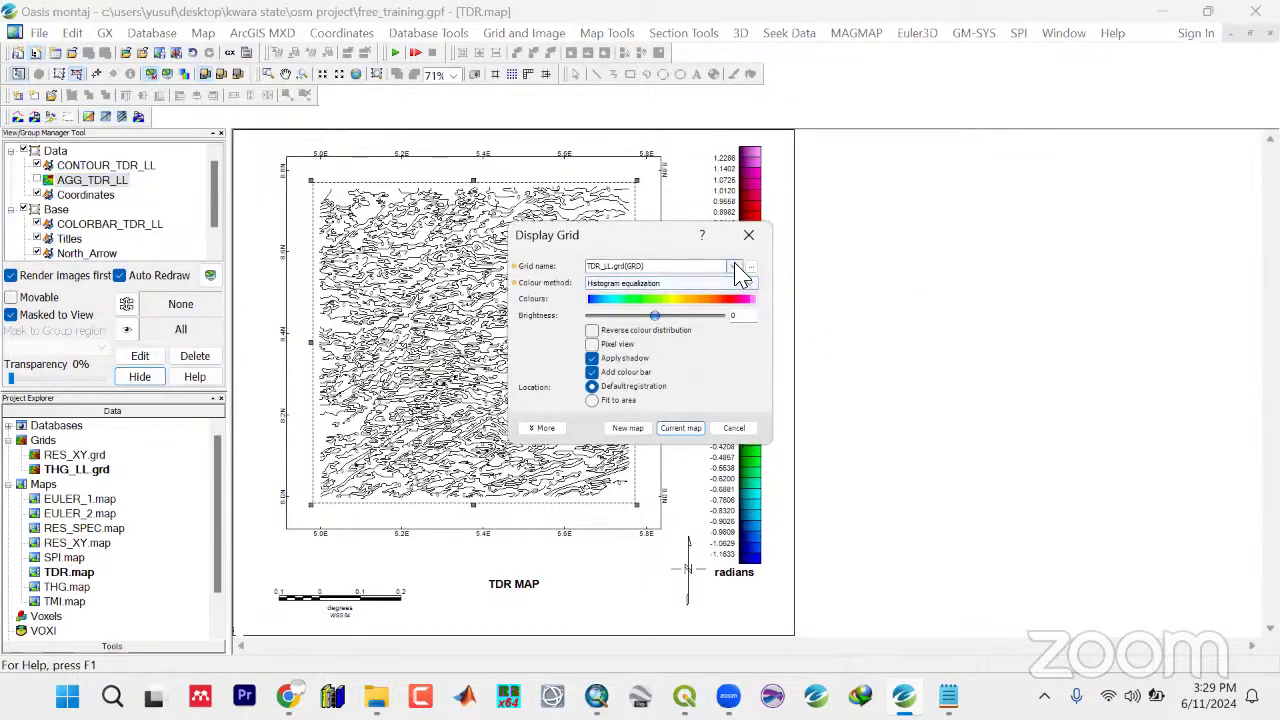
left_click(735, 266)
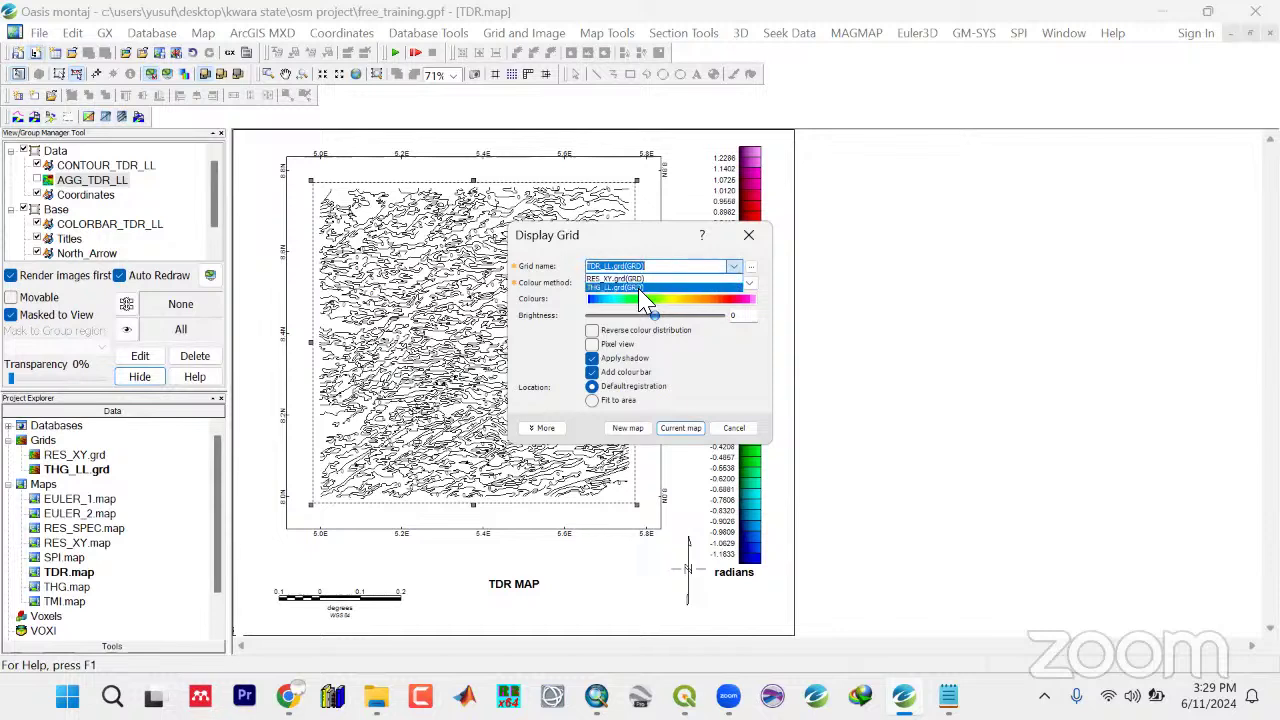
left_click(640, 287)
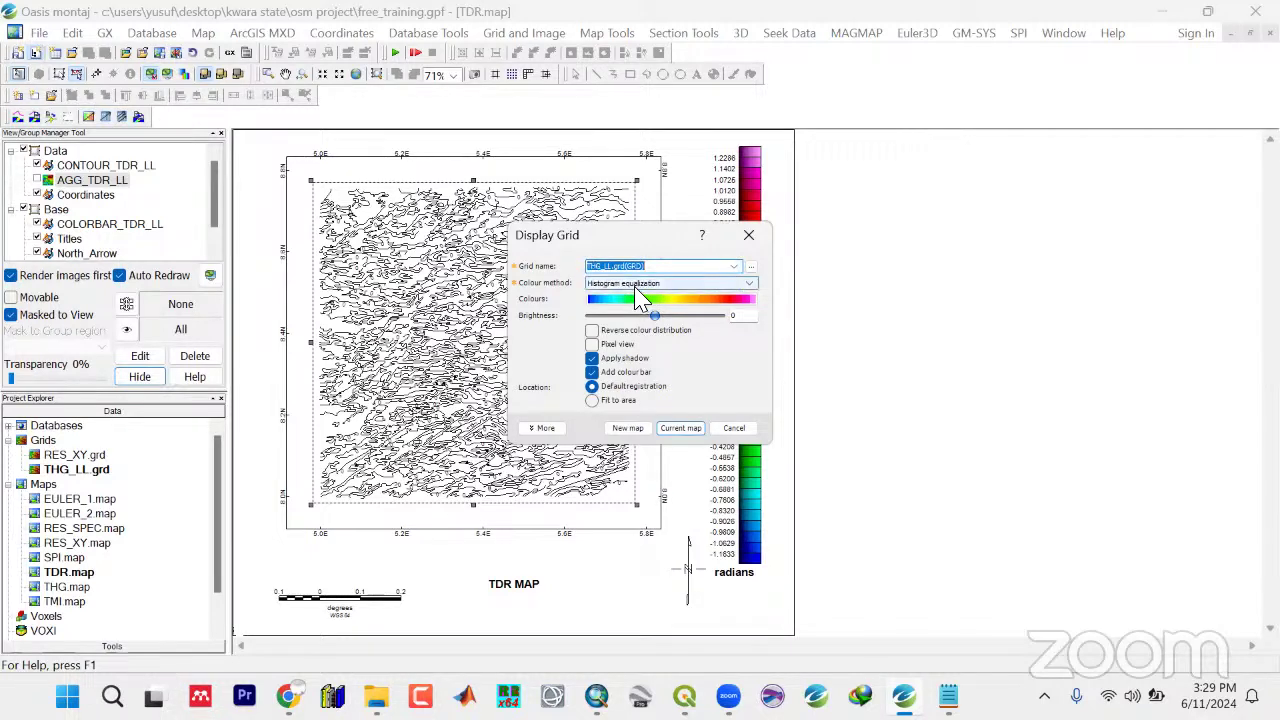
left_click(592, 373)
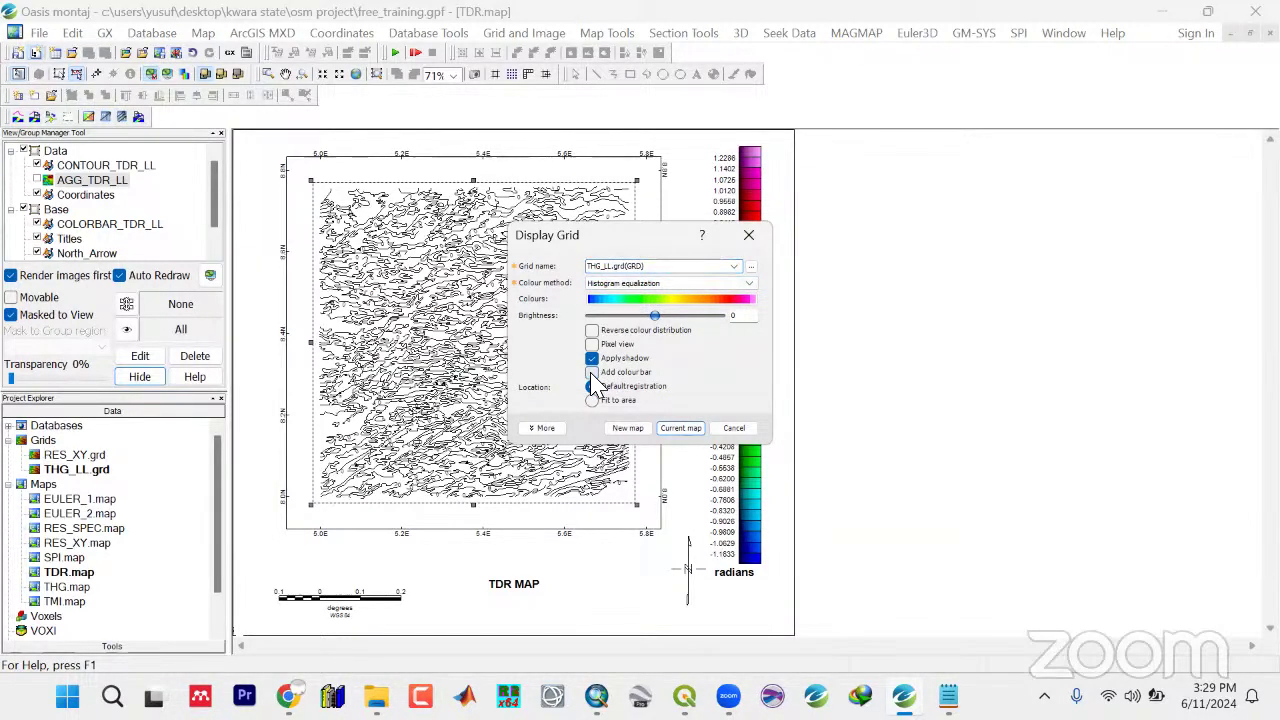
Calculate the default vertical scale factor for the shading effect and draw the THG_LL grid on the current map
left_click(537, 429)
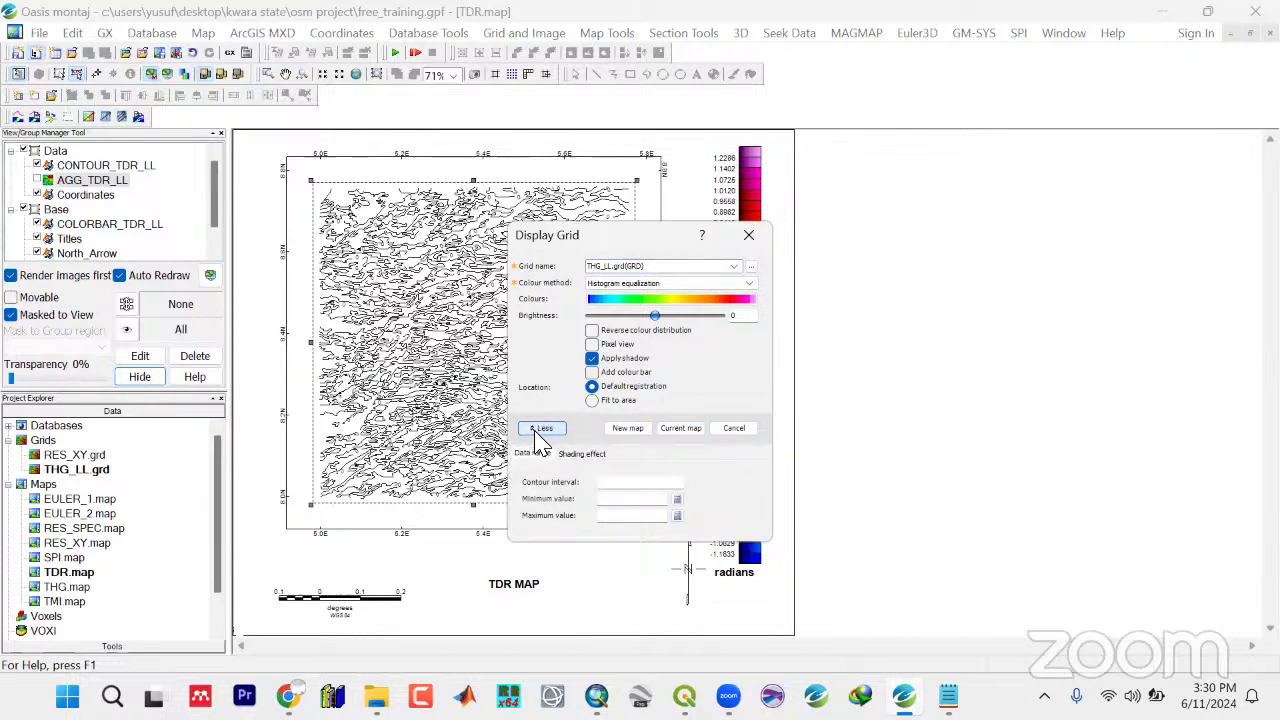
left_click(582, 454)
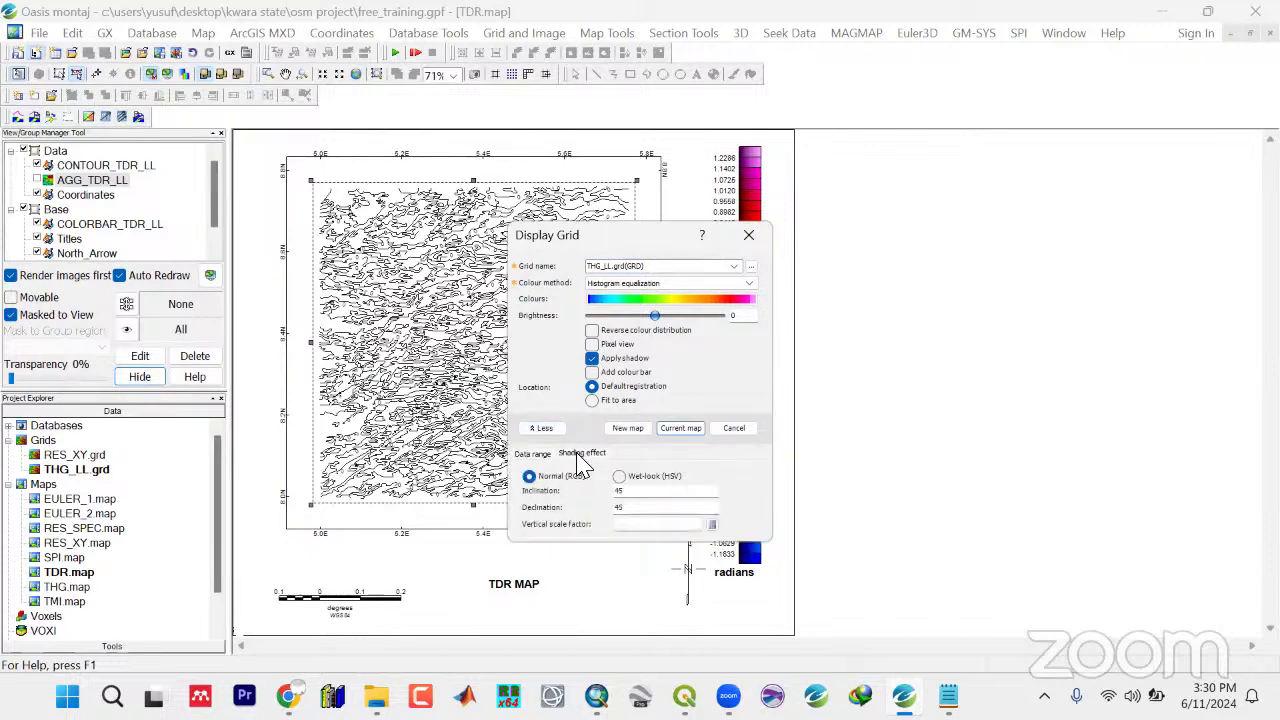
left_click(710, 524)
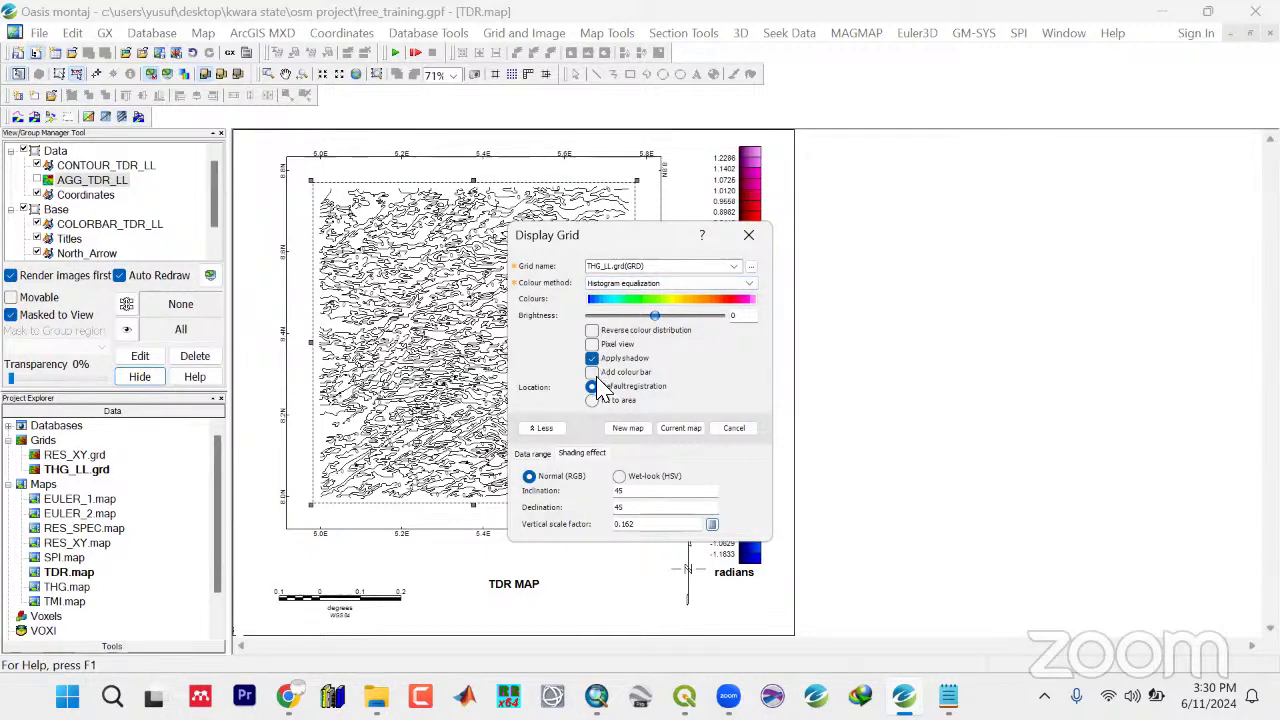
left_click(688, 432)
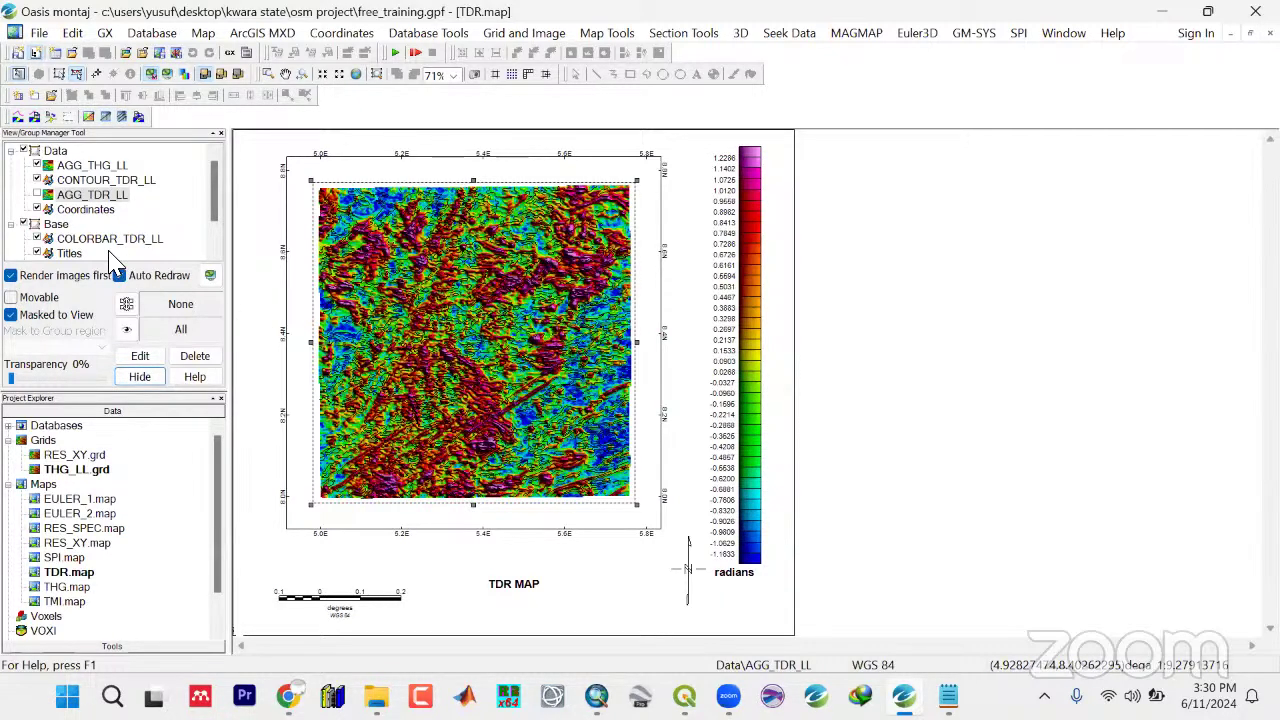
Hide the Base view, the Coordinates group and all Base groups, leaving only AGG_THG_LL and CONTOUR_TDR_LL shown
left_click(28, 226)
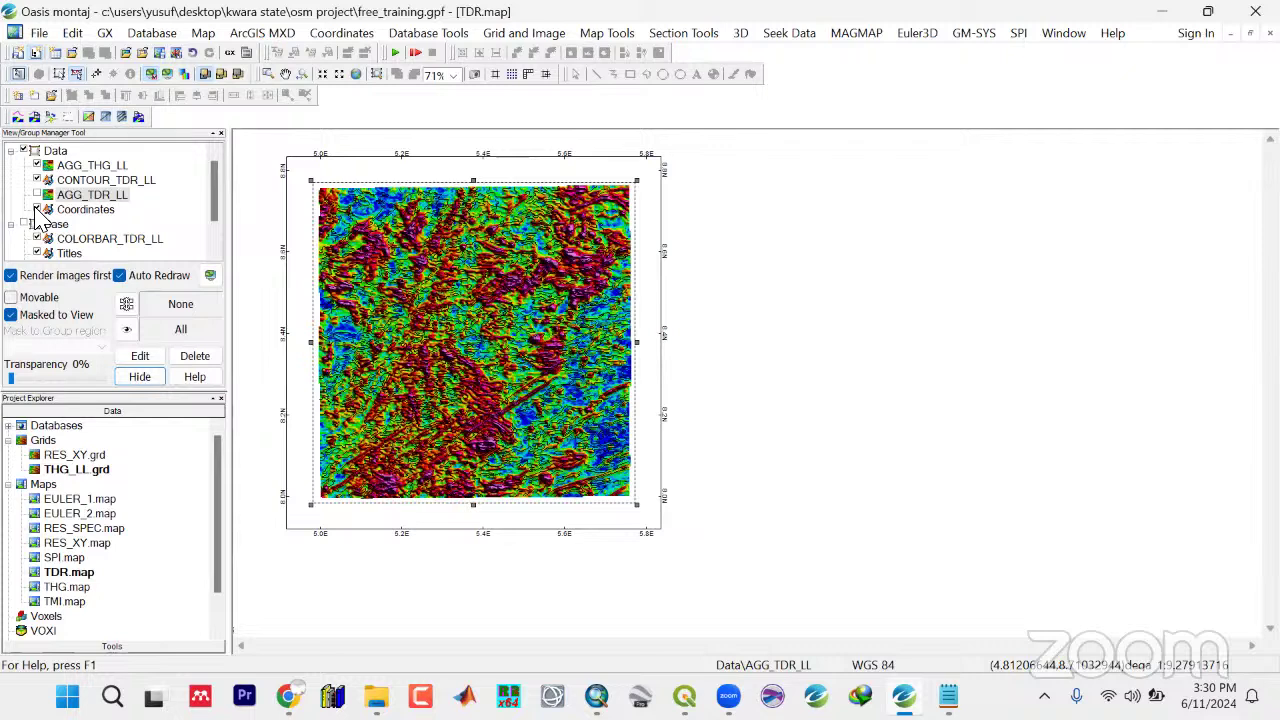
left_click(36, 210)
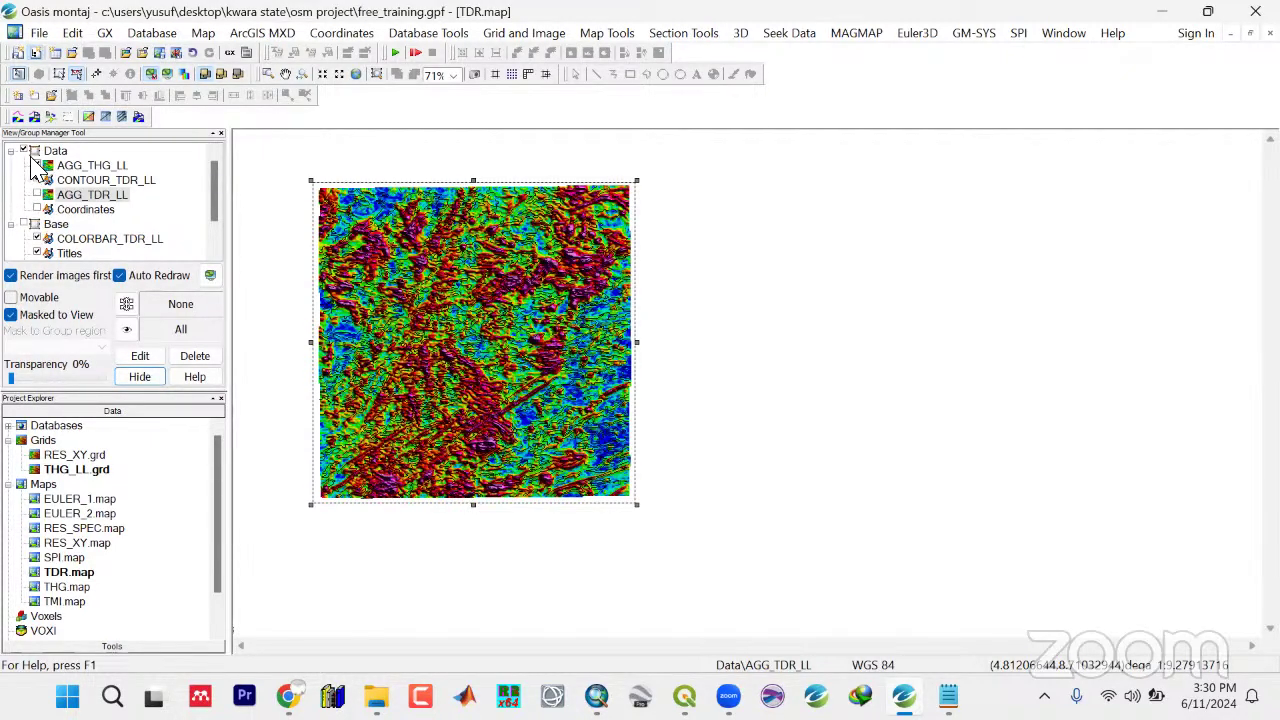
left_click(26, 160)
left_click(213, 254)
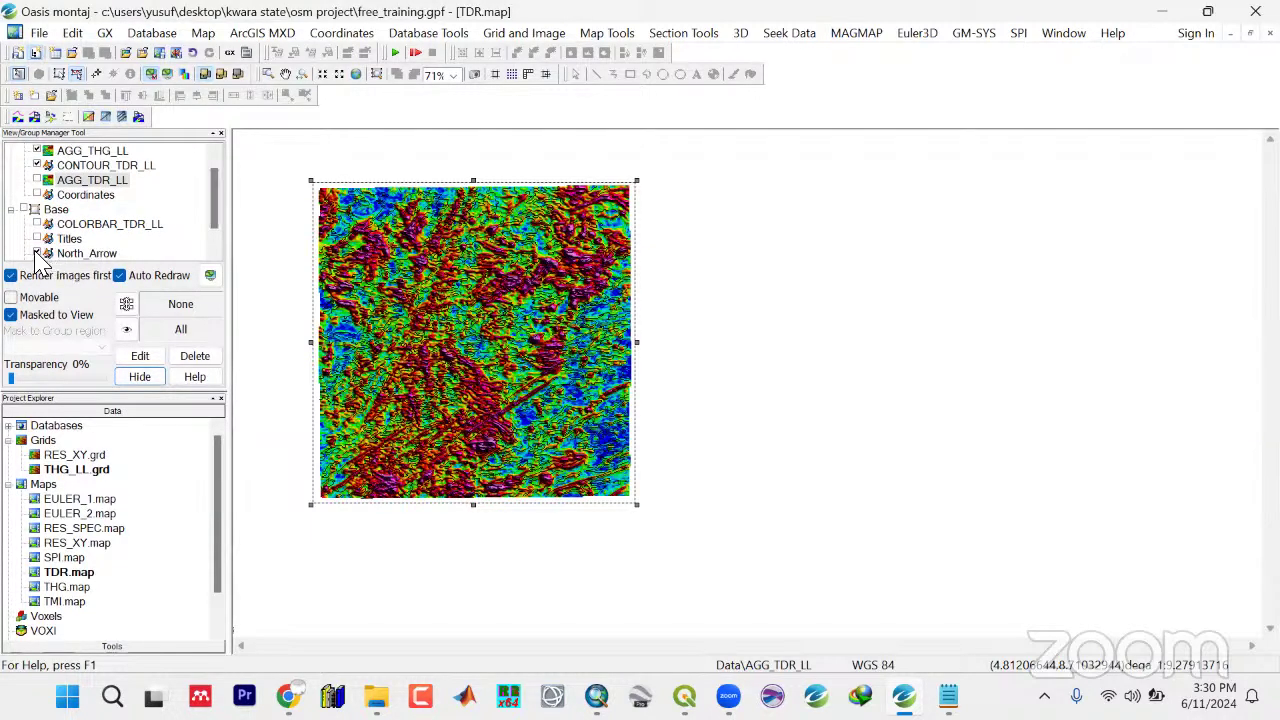
left_click(214, 254)
left_click(214, 254)
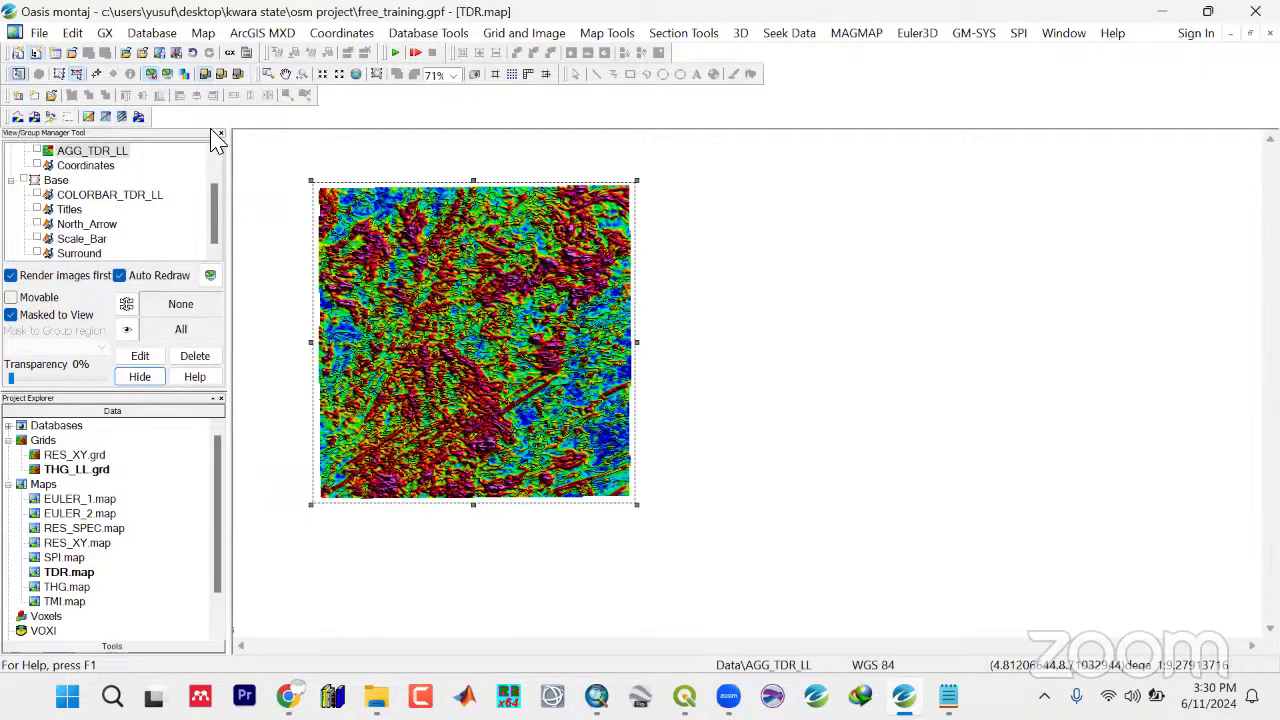
left_click(216, 156)
left_click(216, 156)
left_click(216, 156)
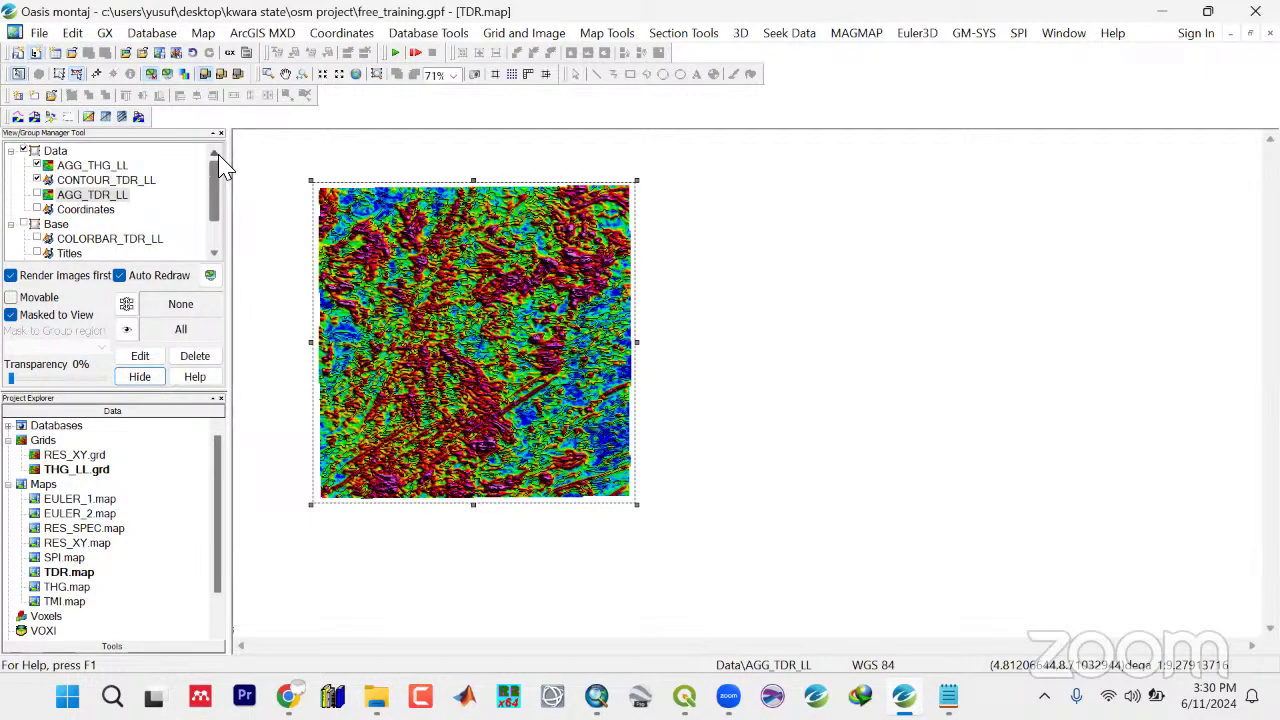
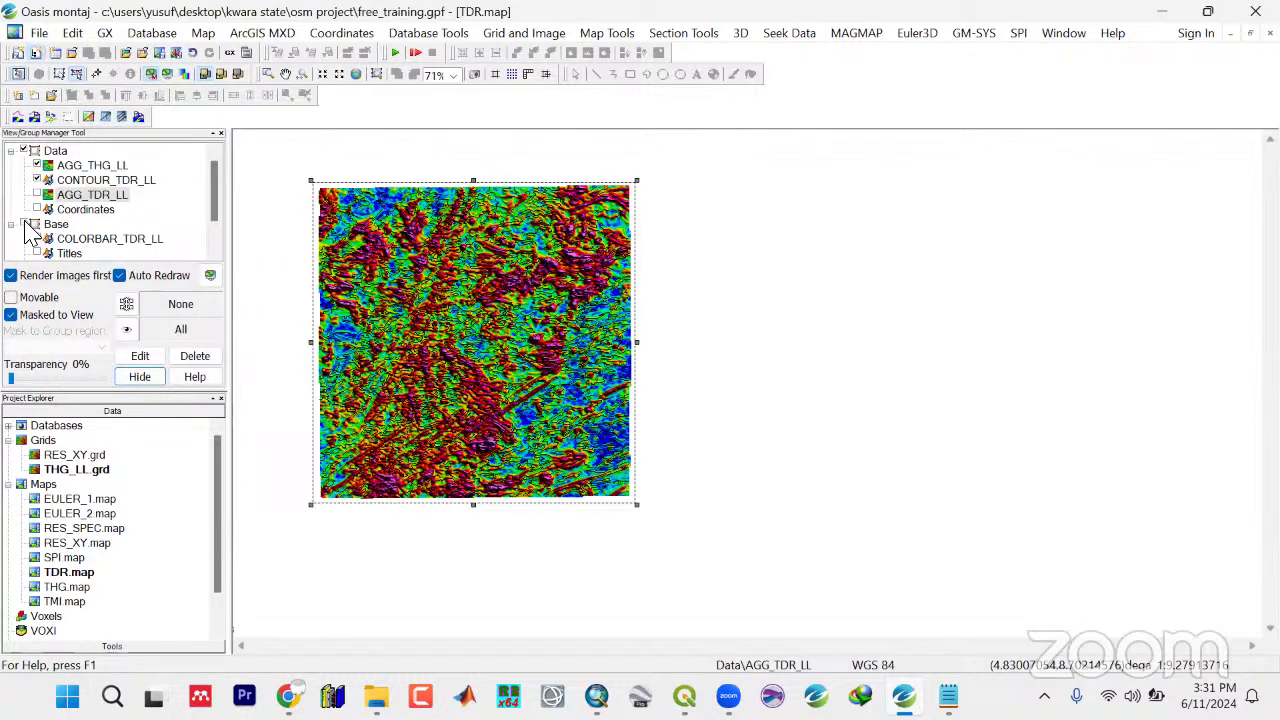
left_click(214, 247)
left_click(214, 247)
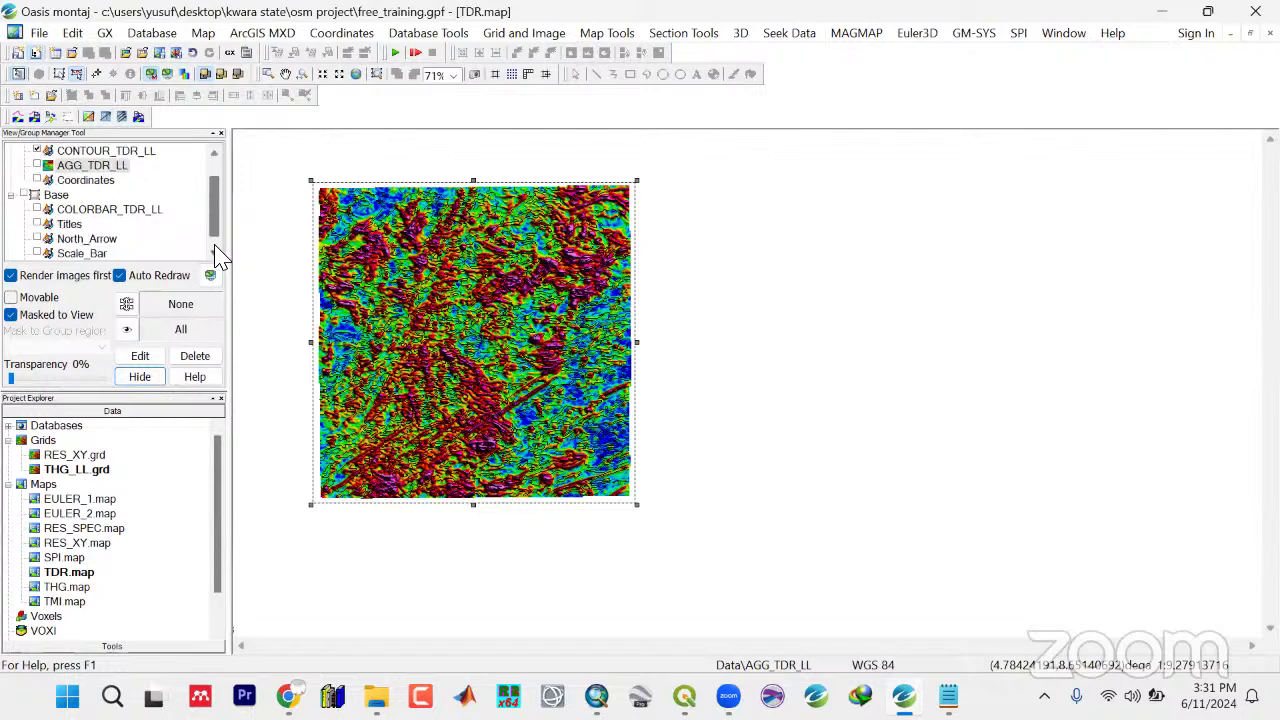
left_click(214, 247)
left_click(214, 165)
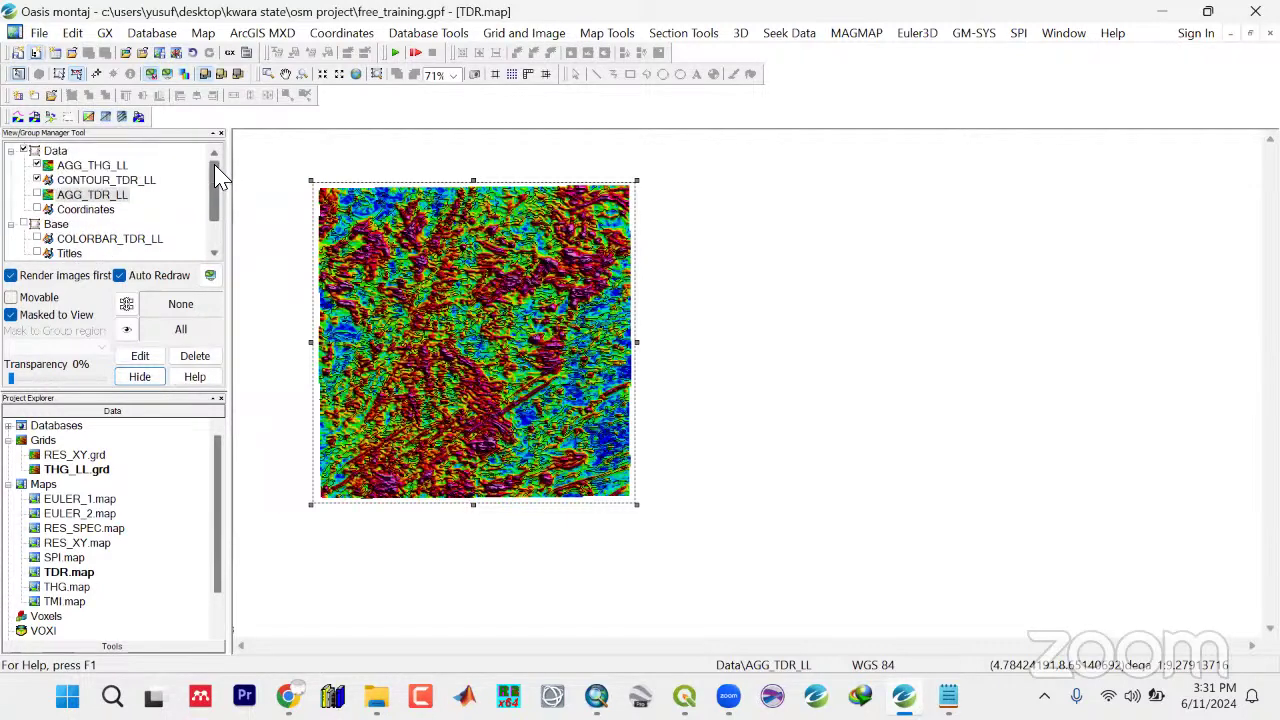
Set up a map export in GeoTIFF (*.tif) format for the full map at 460 dots per inch
left_click(203, 32)
left_click(222, 293)
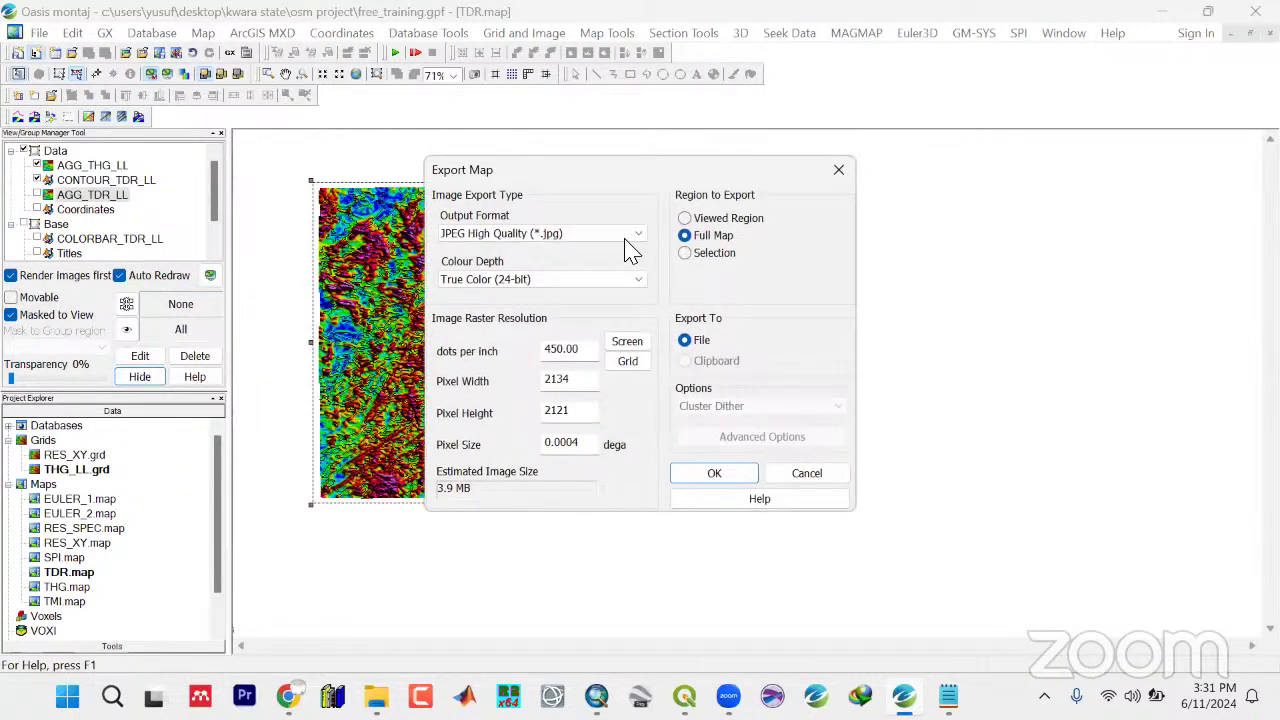
left_click(632, 236)
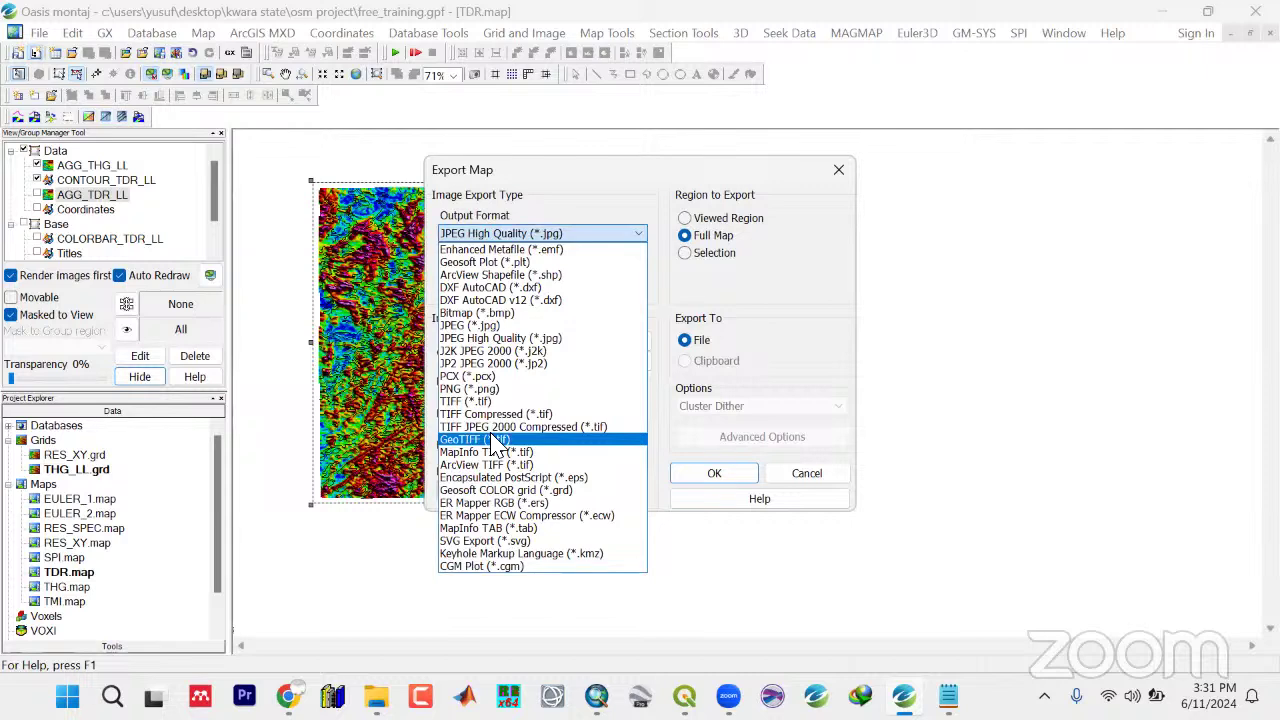
left_click(495, 440)
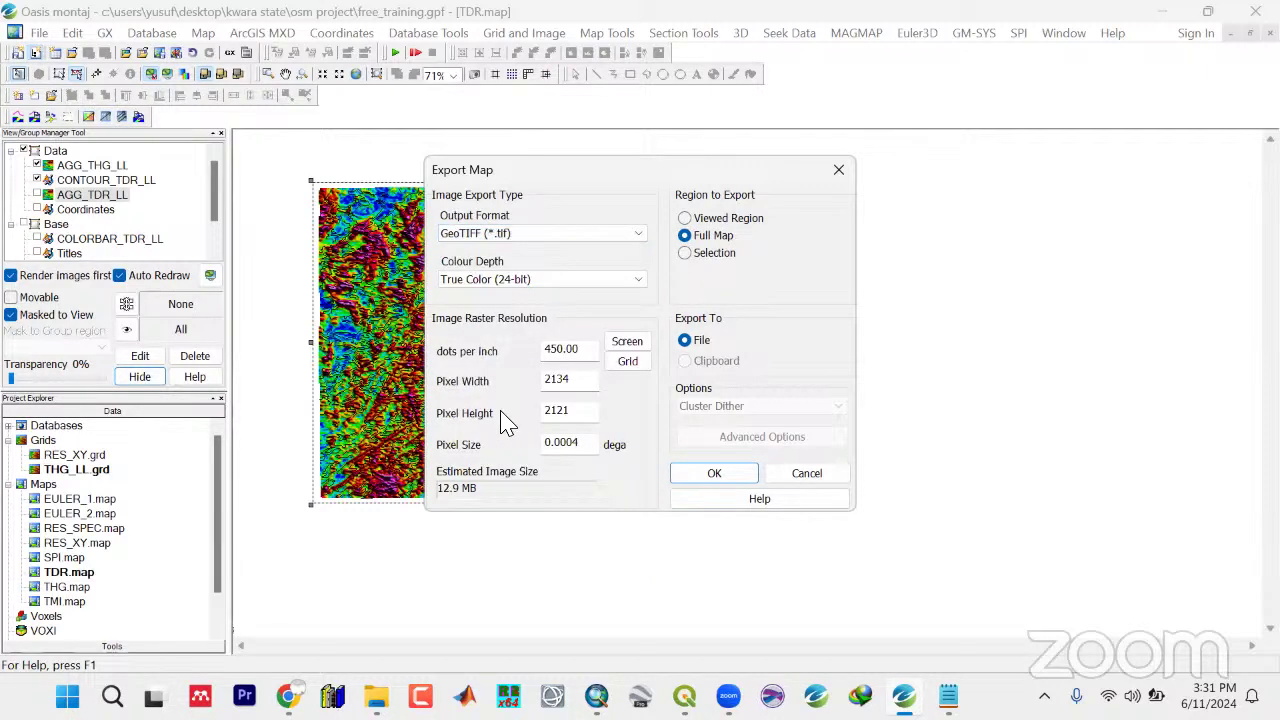
left_click(628, 345)
left_click_drag(580, 349, 475, 370)
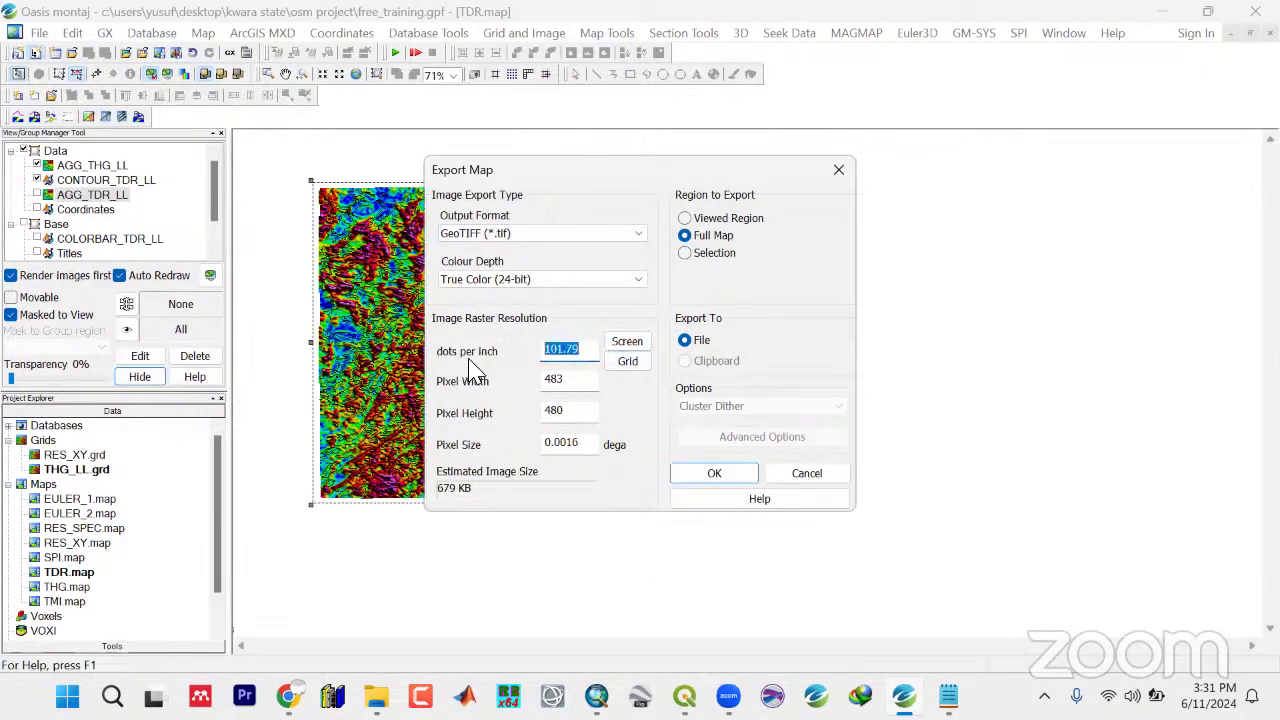
type("460")
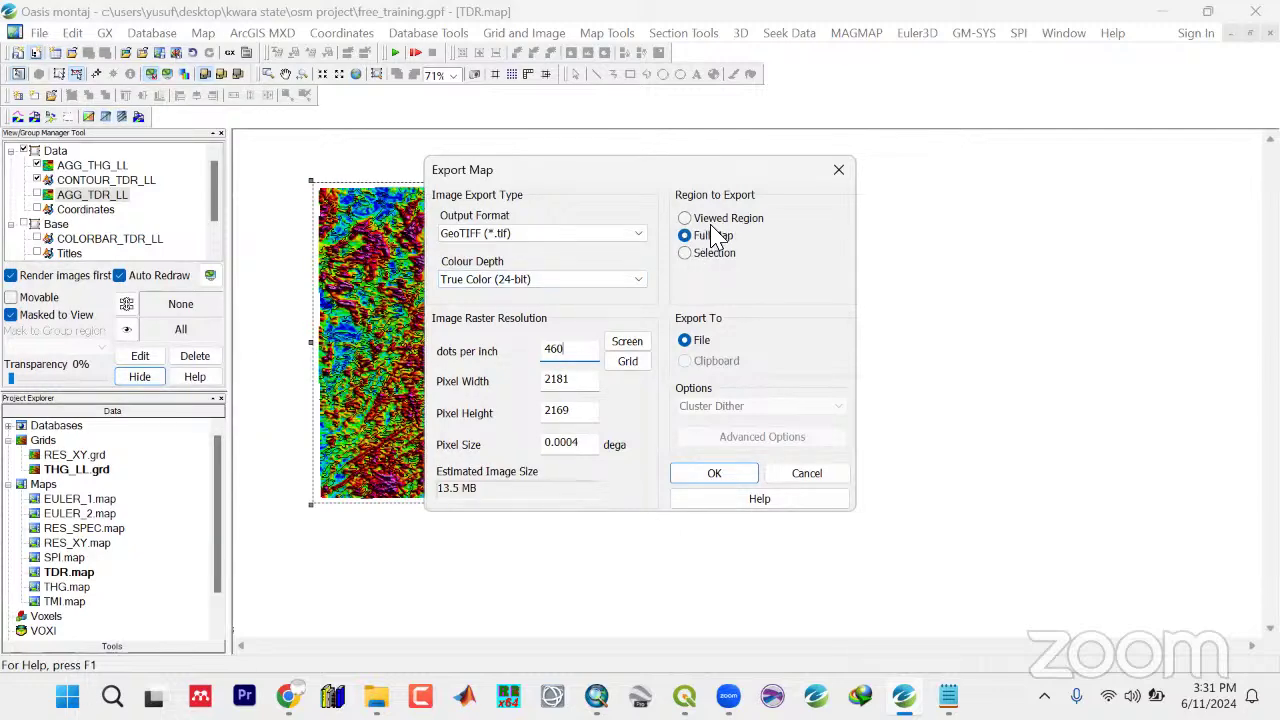
Save the exported map as TDR_THG in the Images folder of the OSM Project
left_click(697, 476)
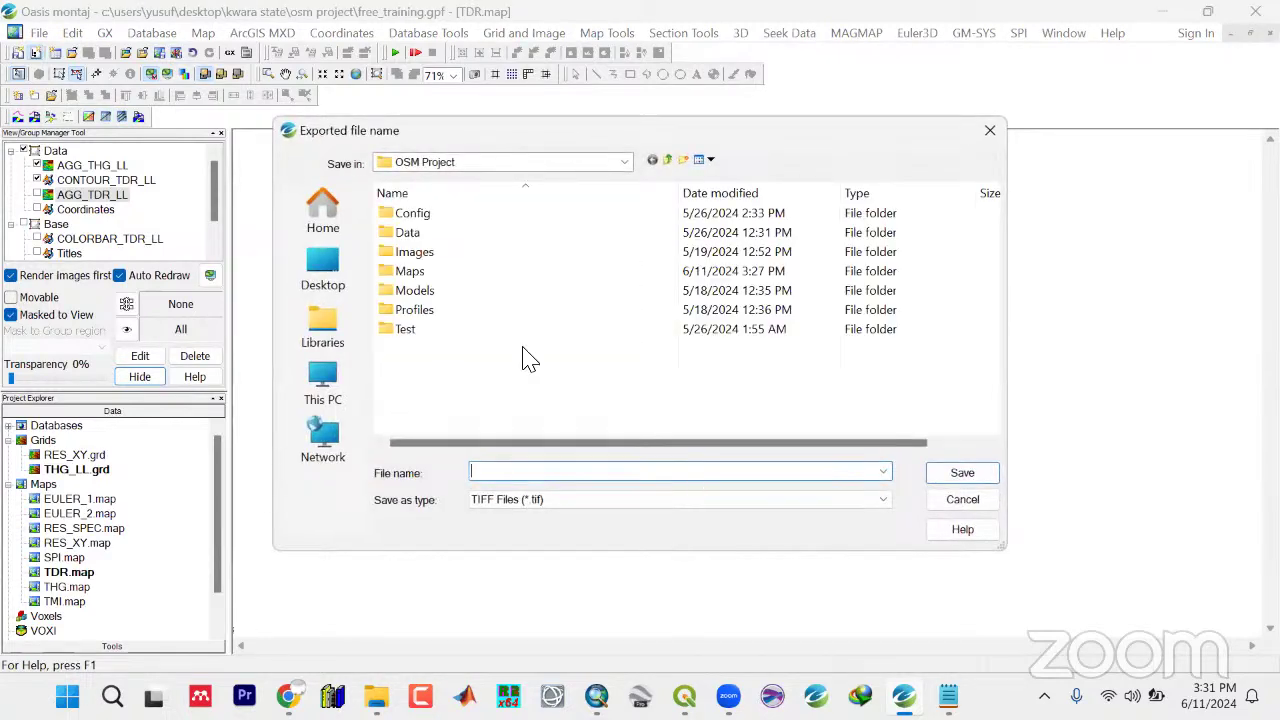
double_click(420, 255)
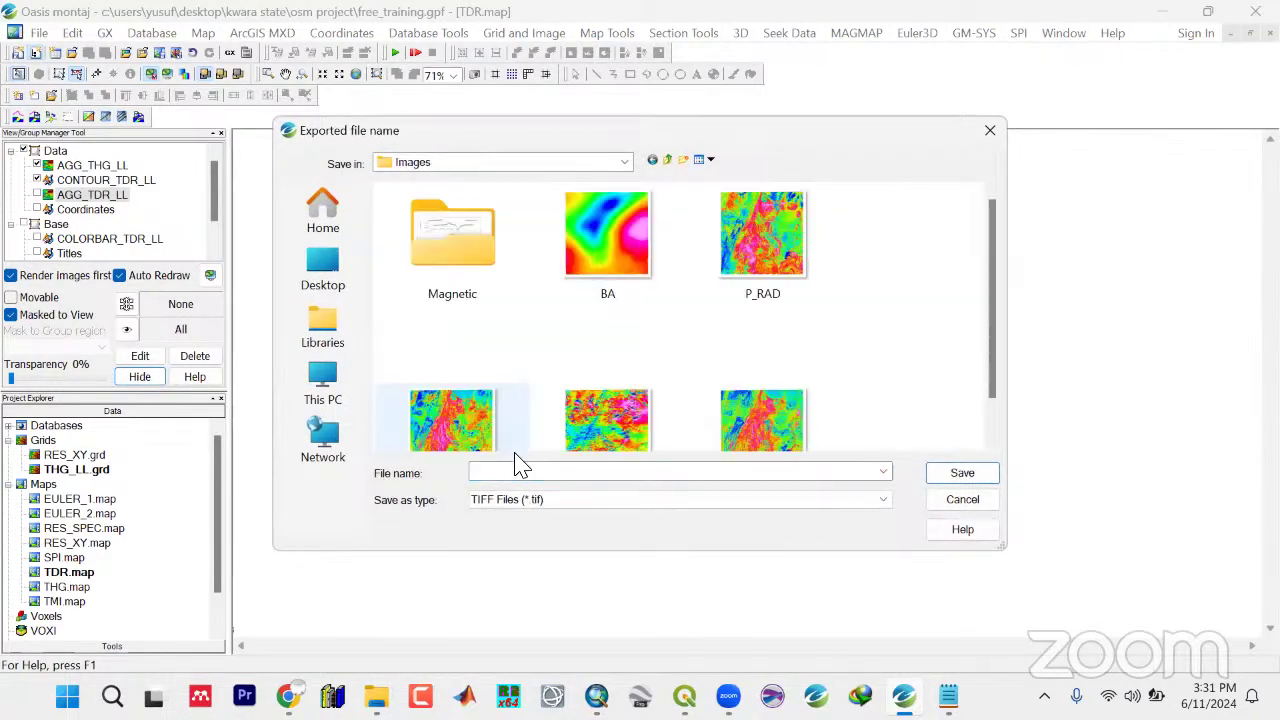
left_click(514, 479)
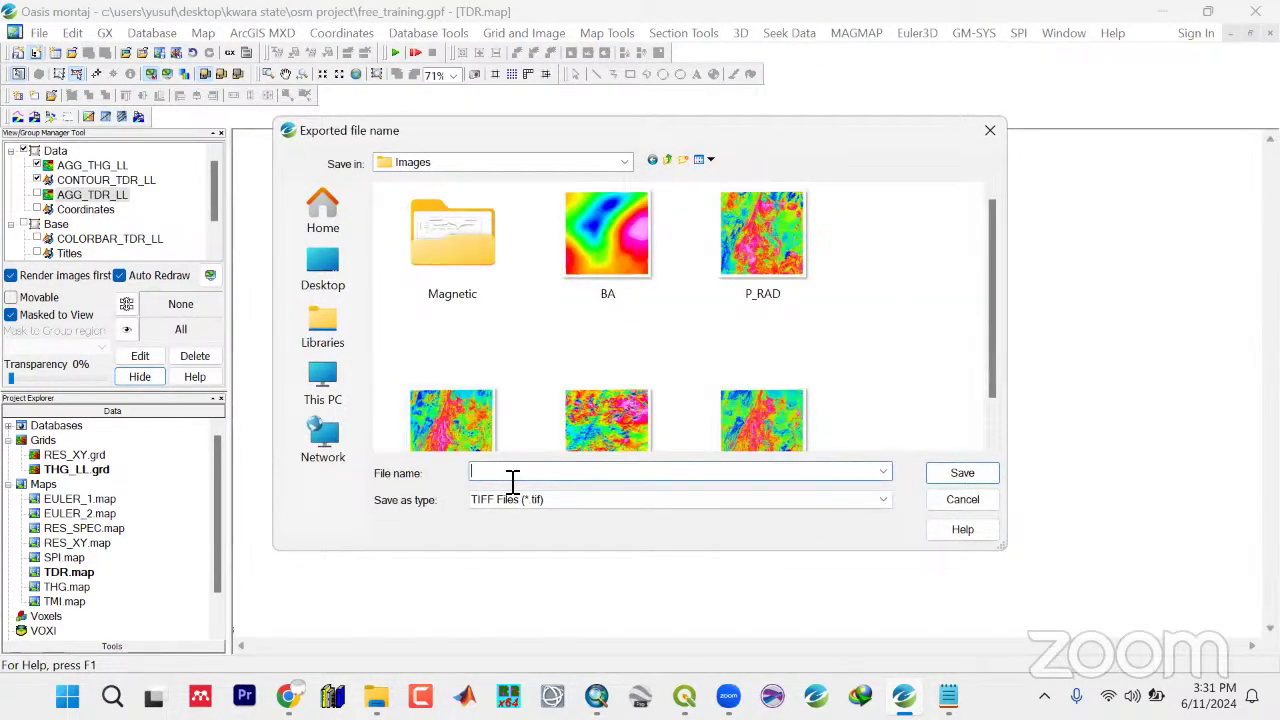
type("TDR_THG")
left_click(959, 474)
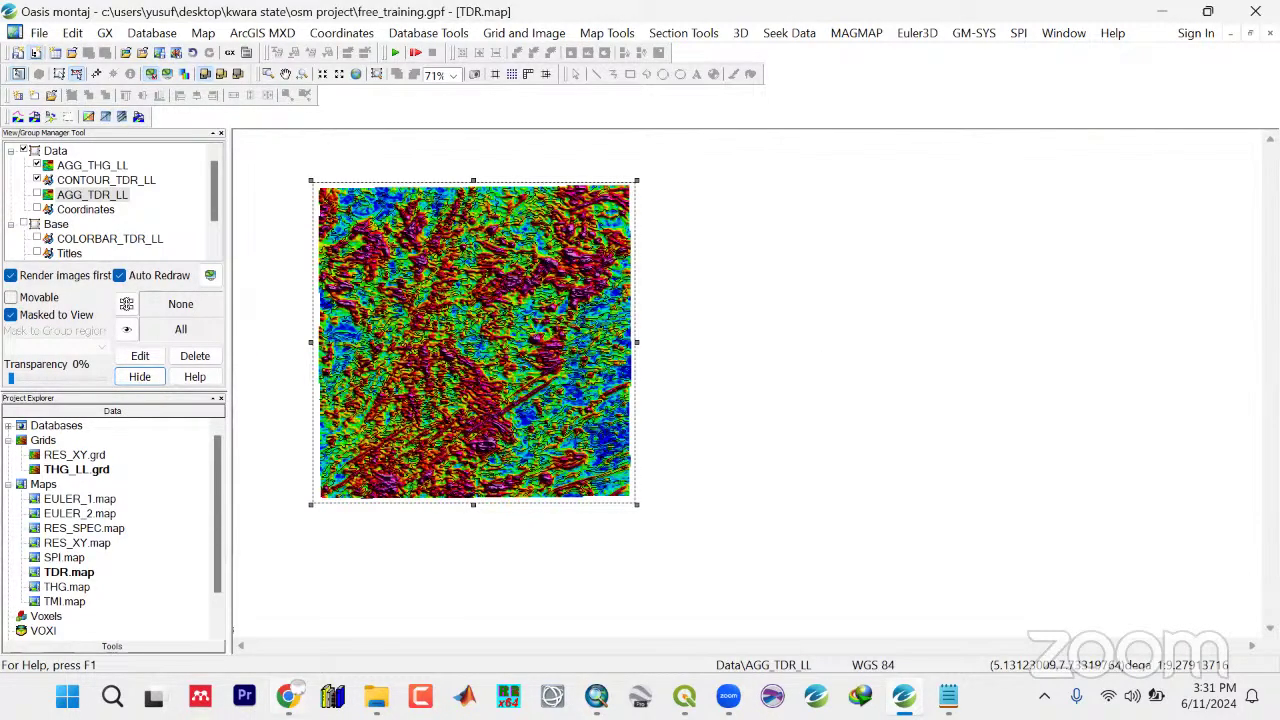
Switch to the YouTube live stream in Chrome and post "any question" in its live chat
mouse_move(287, 697)
left_click(330, 600)
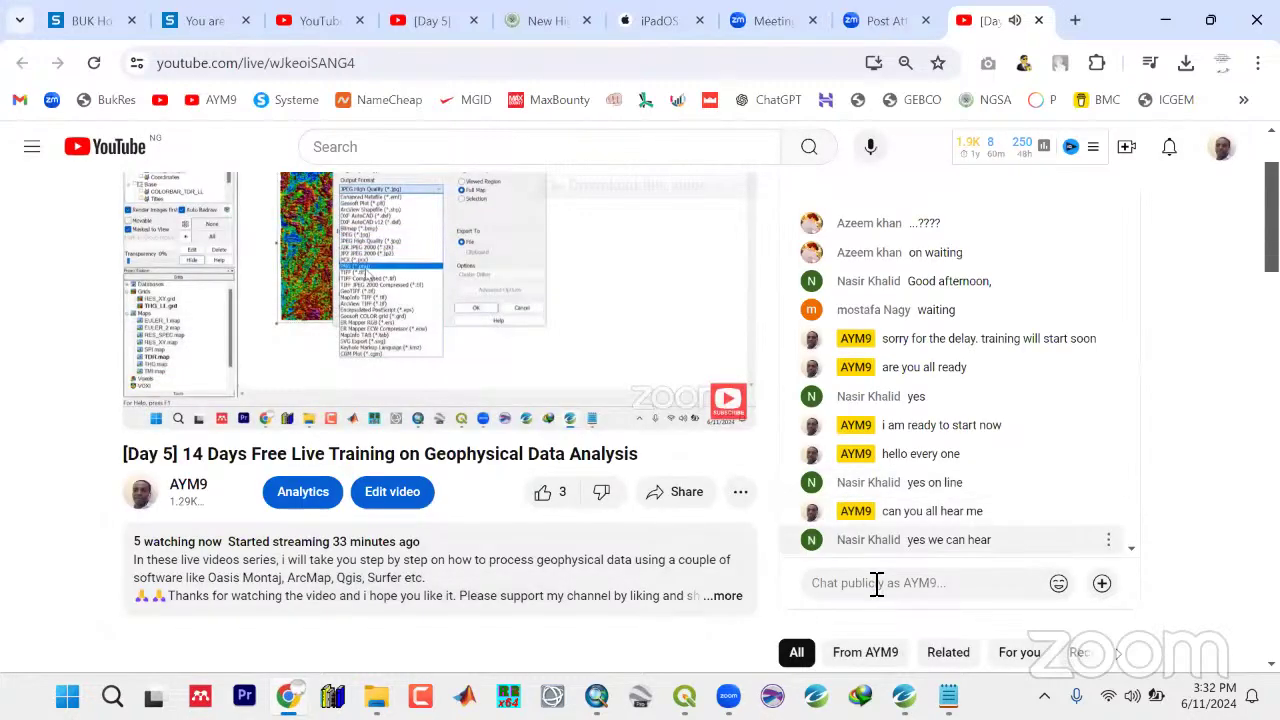
left_click(874, 583)
type("an")
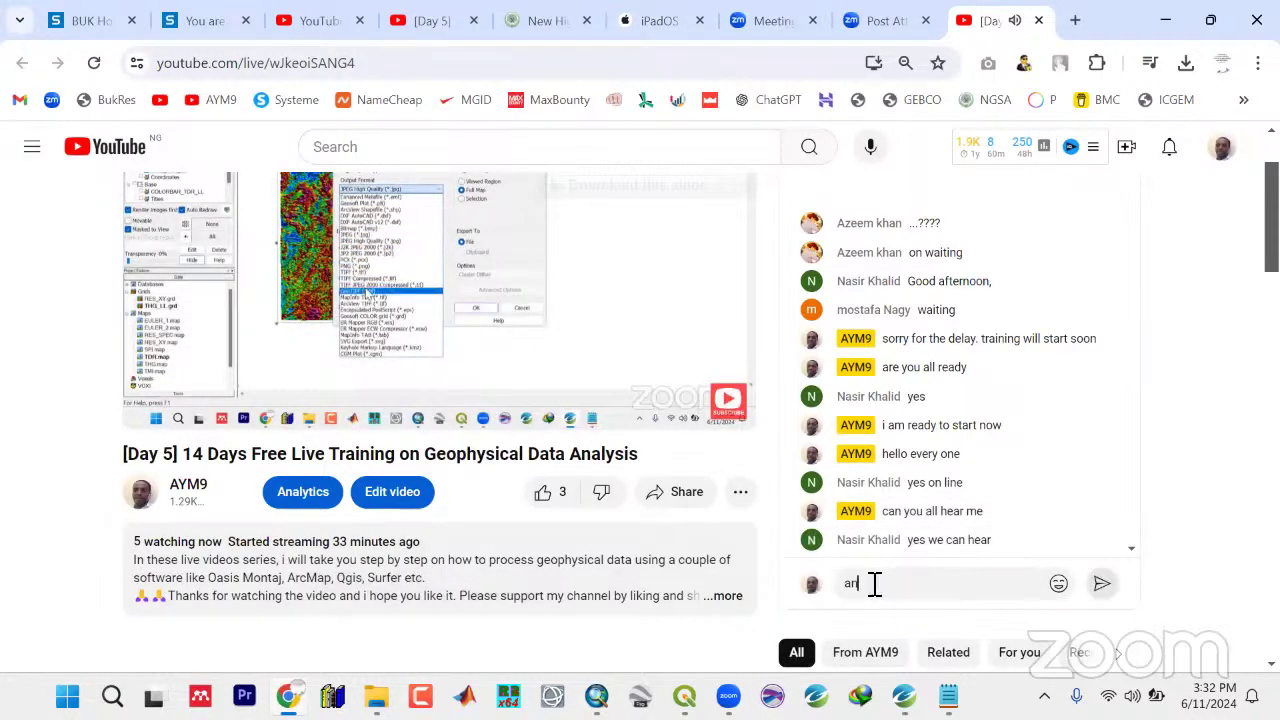
type("y quest")
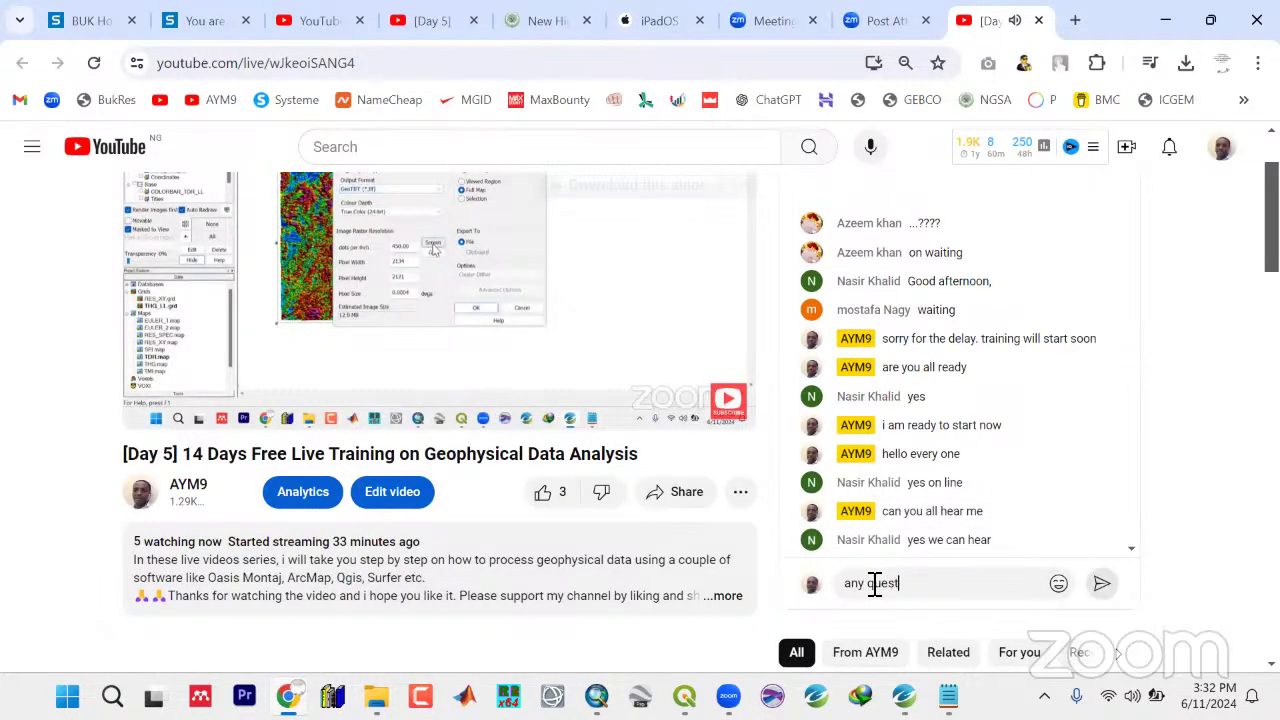
type("ion")
left_click(1102, 583)
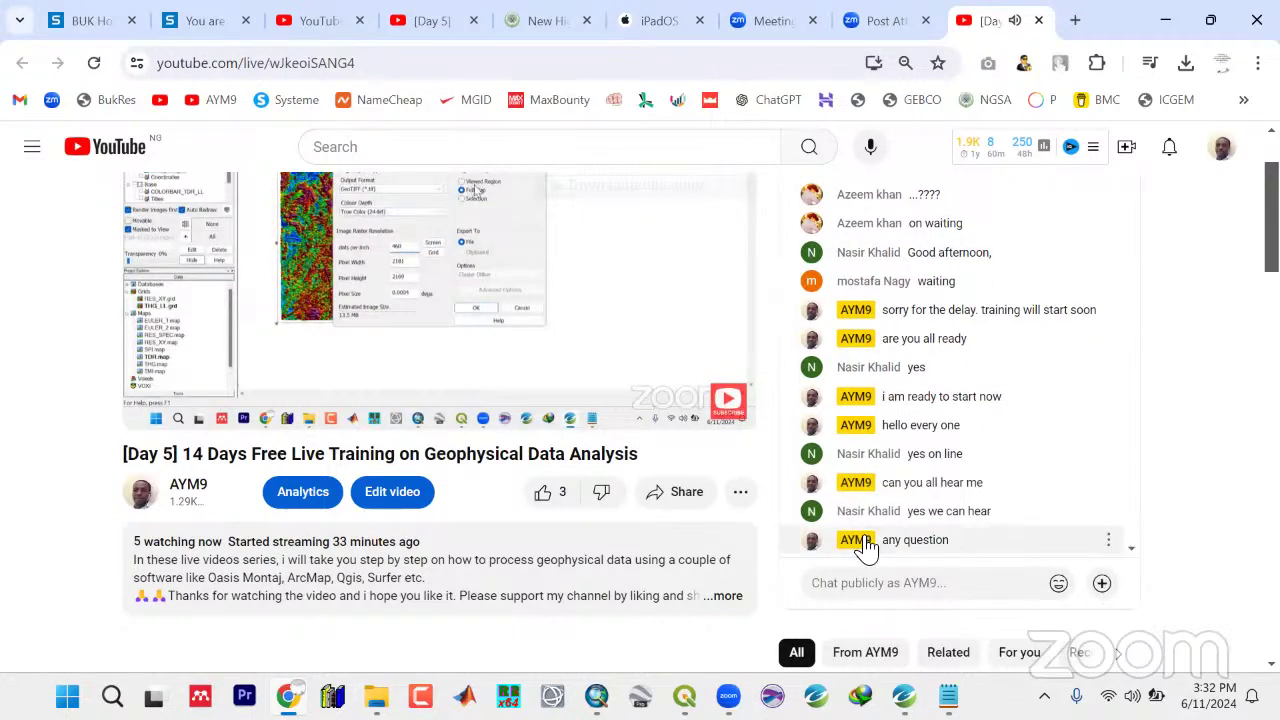
Switch to QGIS and open the Data Source Manager on its raster source settings
mouse_move(614, 303)
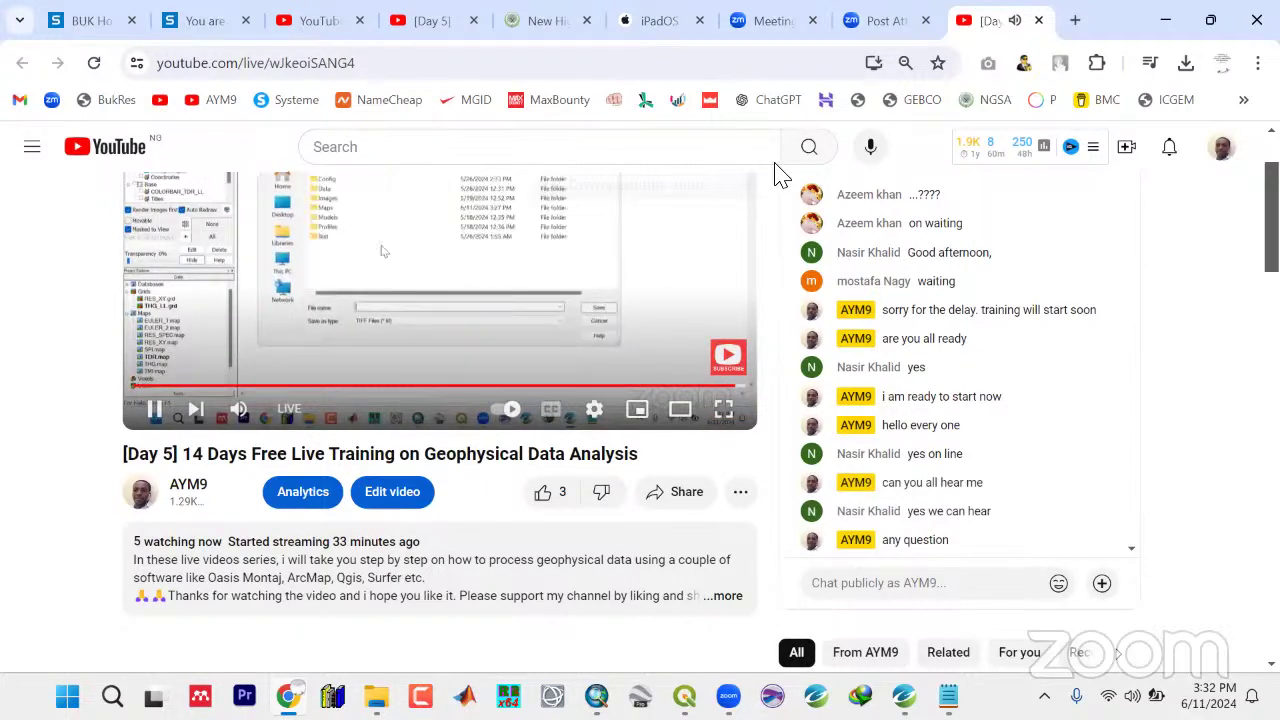
left_click(1172, 21)
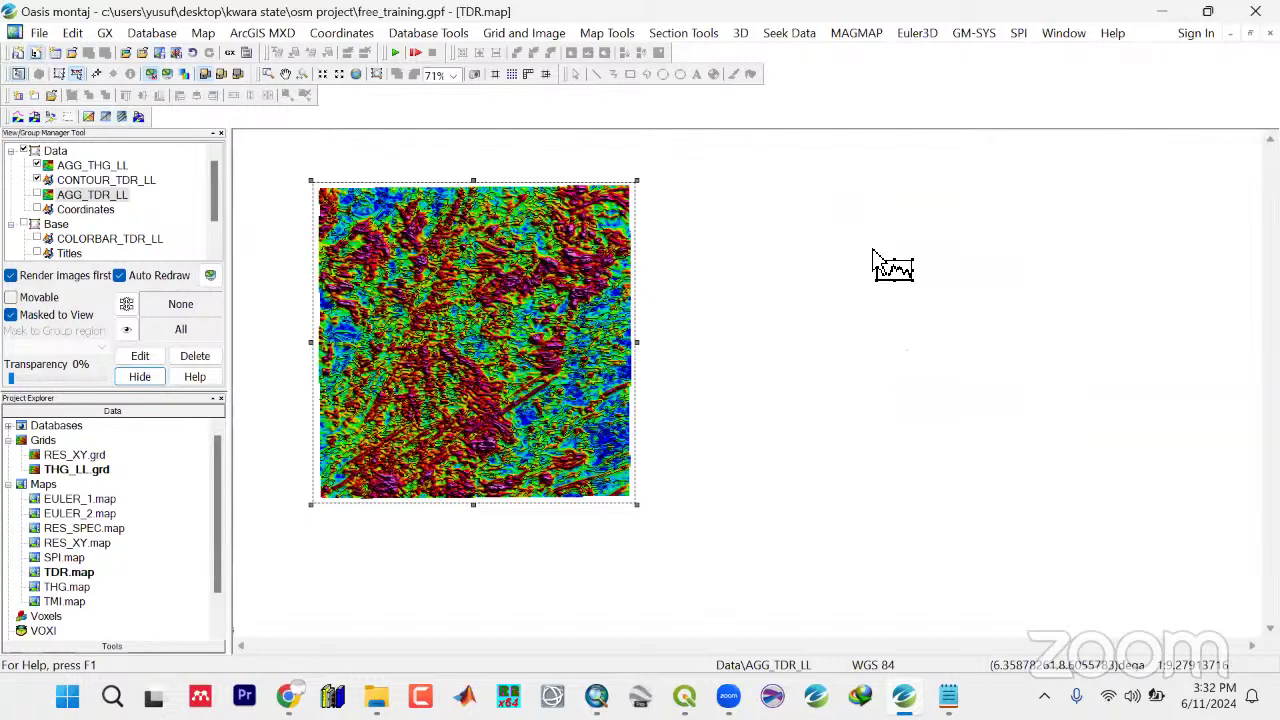
key("alt+Tab")
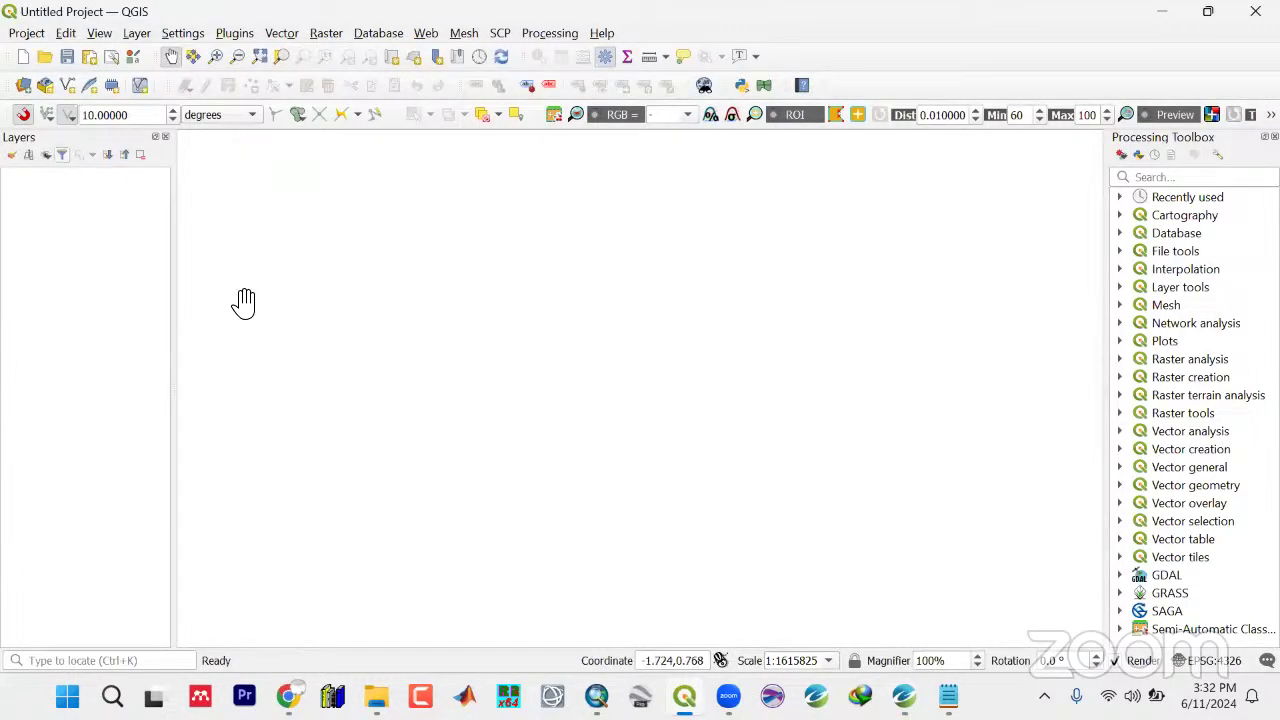
left_click(137, 38)
left_click(135, 38)
left_click(136, 36)
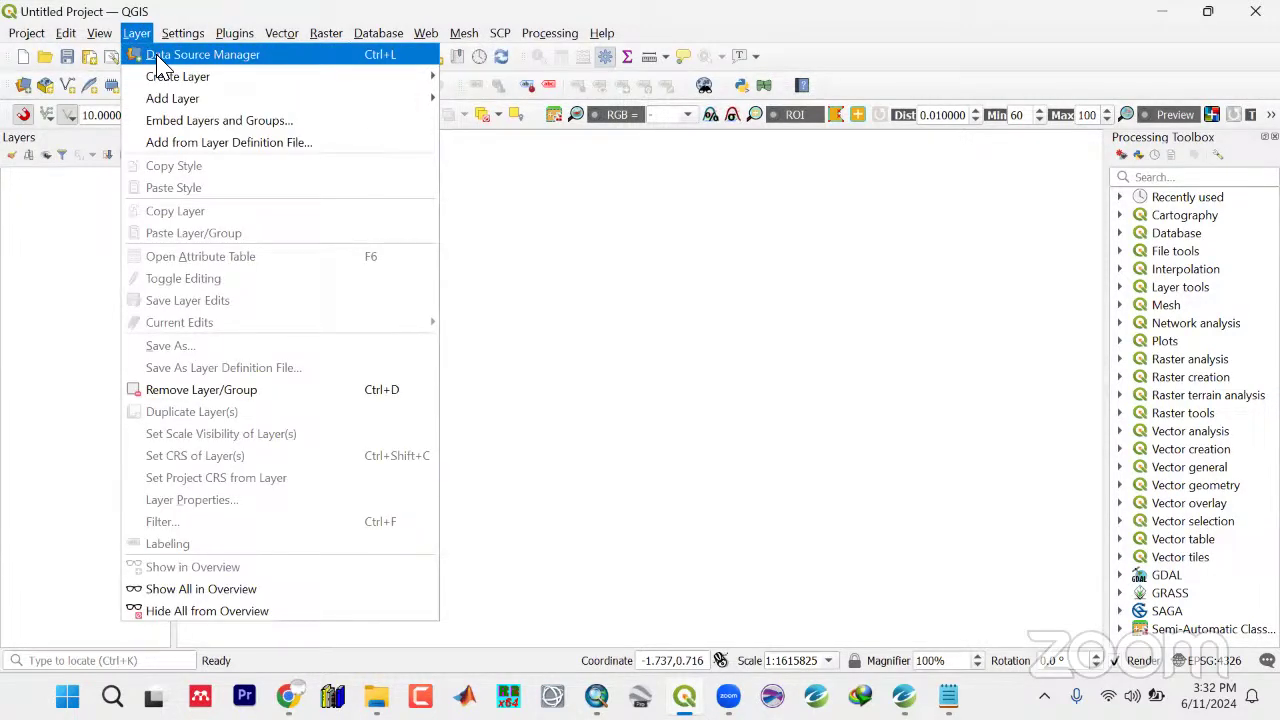
left_click(158, 62)
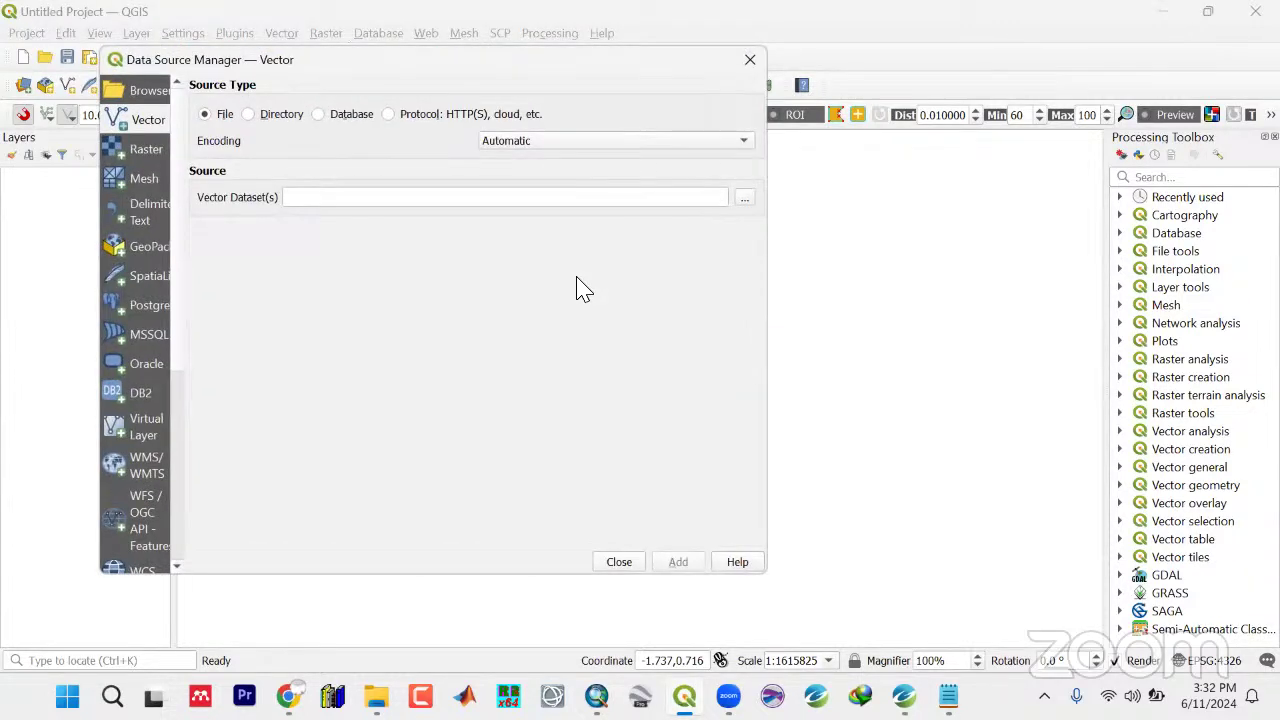
left_click(150, 152)
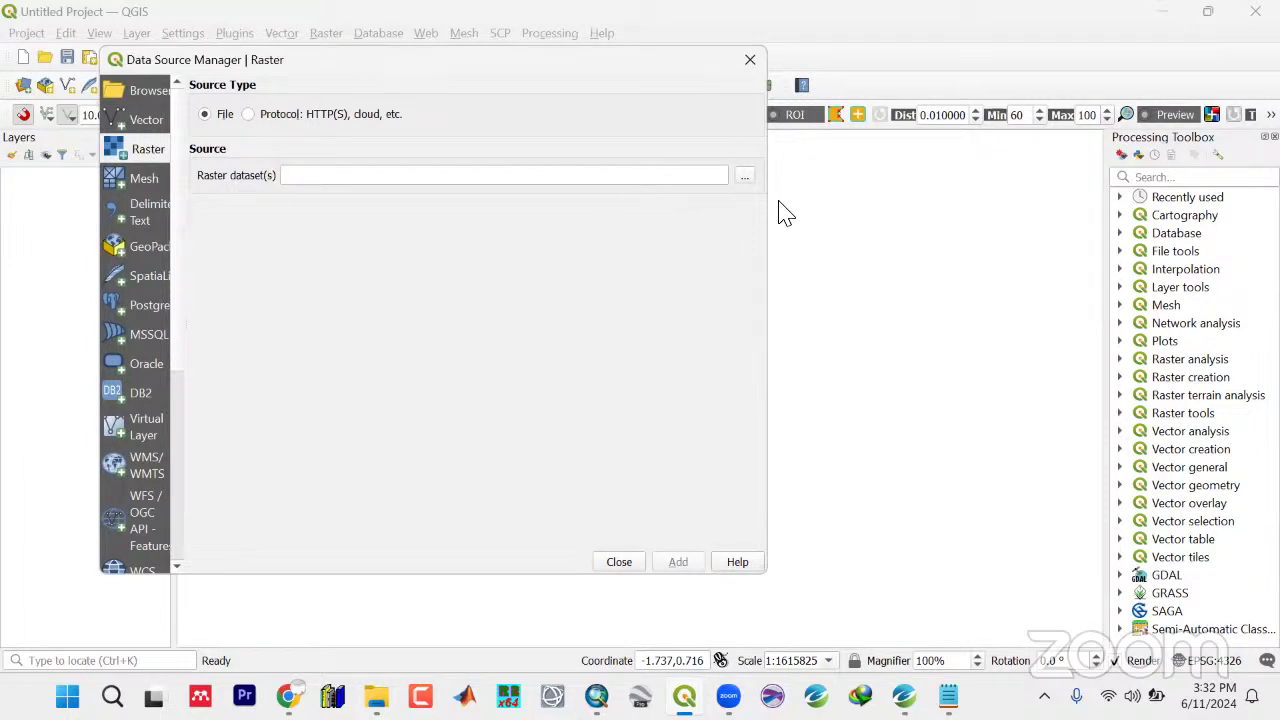
Browse for a raster dataset in the Images folder of the OSM Project, inside Kwara State on the Desktop
left_click(753, 180)
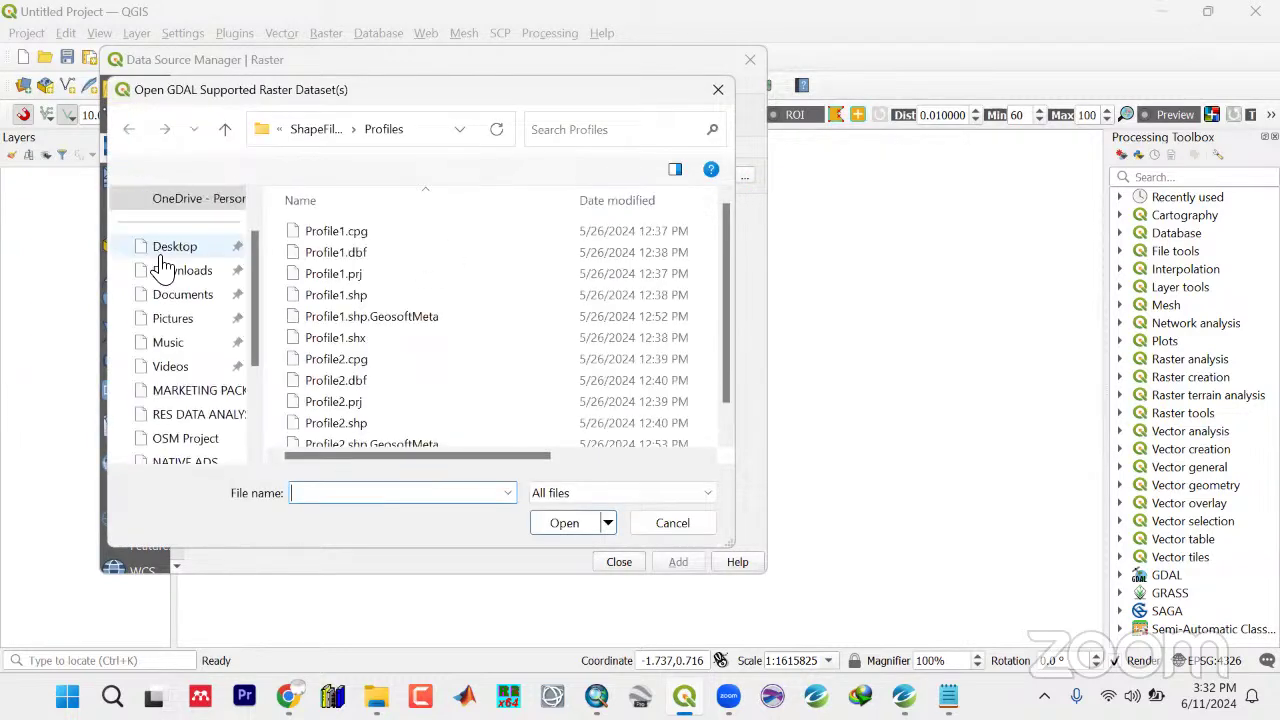
left_click(163, 252)
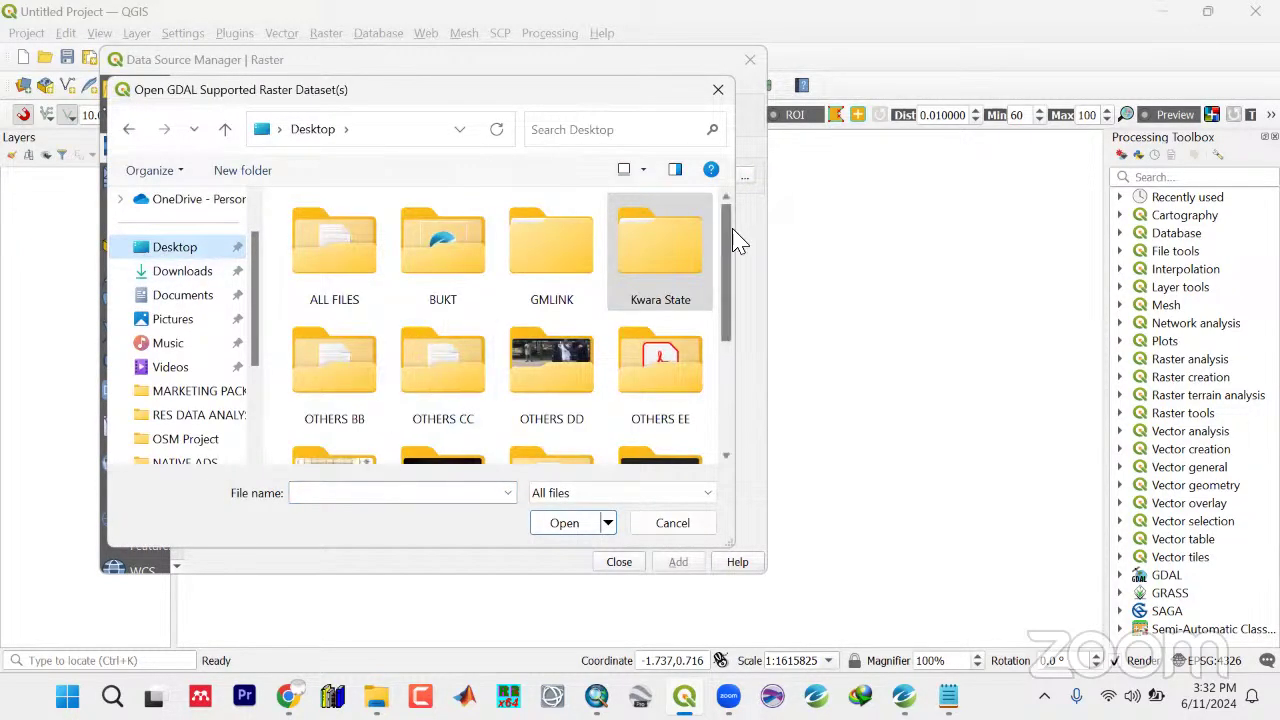
double_click(650, 250)
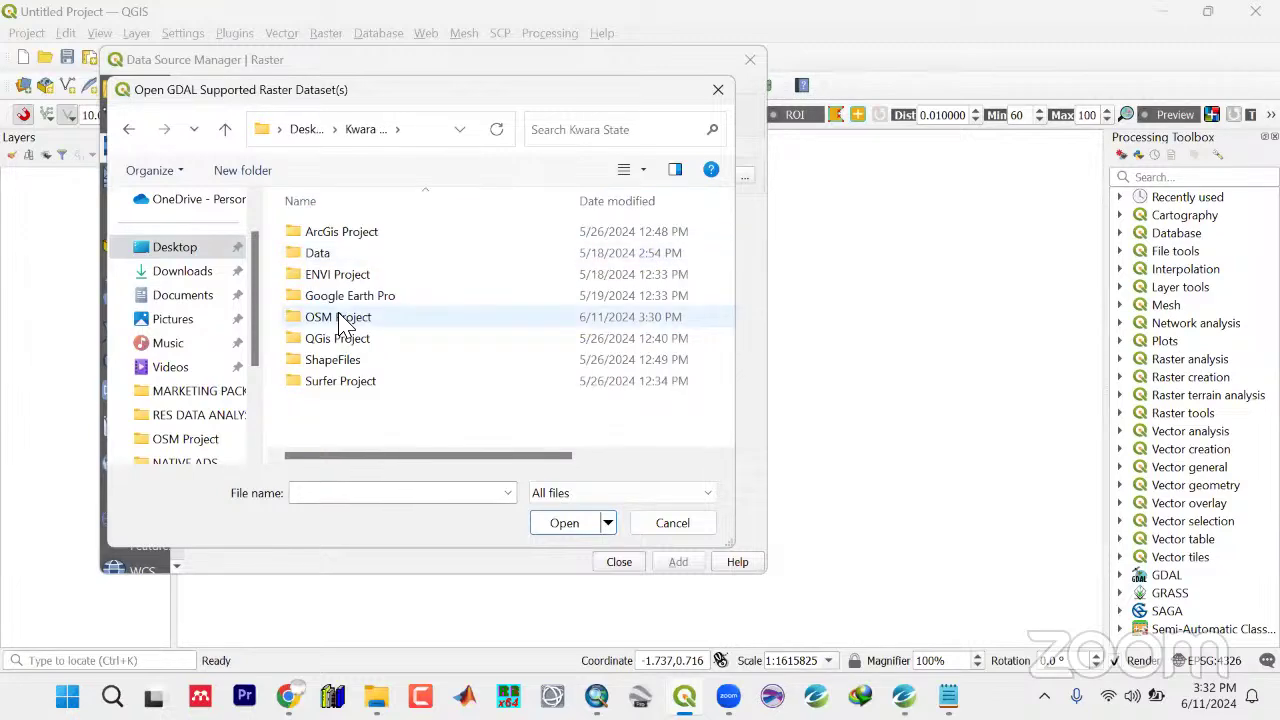
double_click(340, 318)
left_click(321, 278)
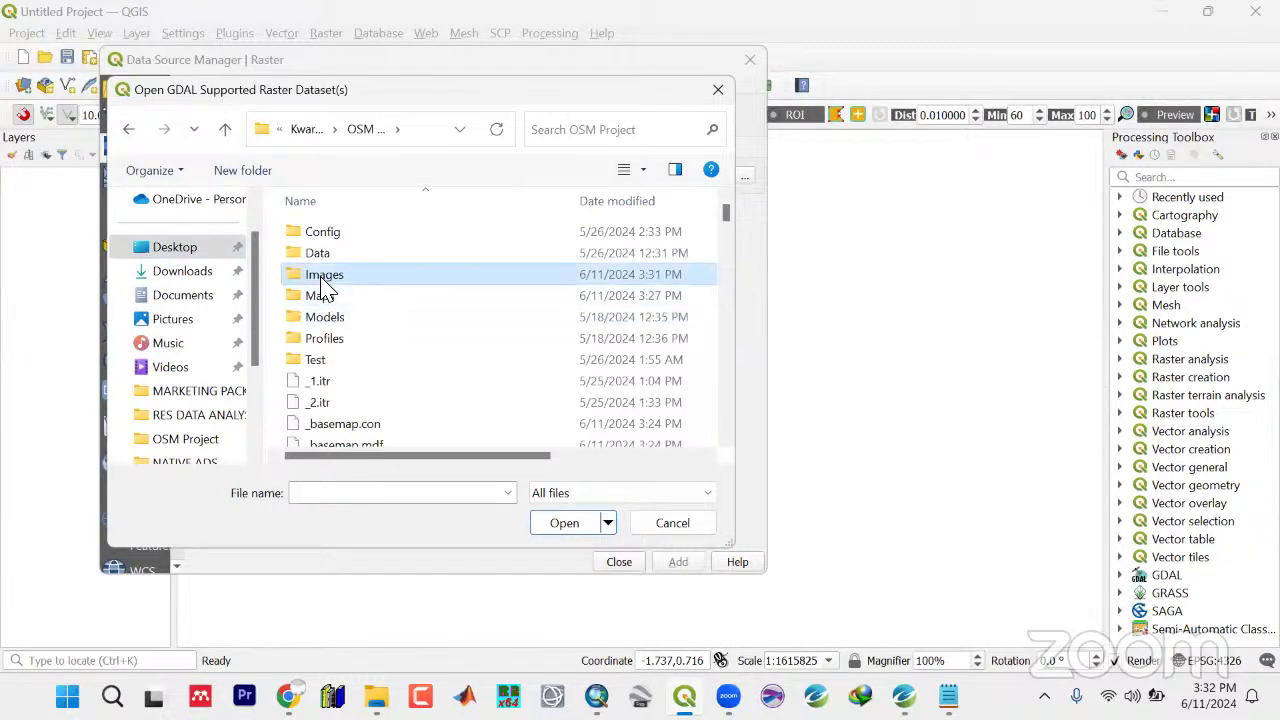
double_click(321, 280)
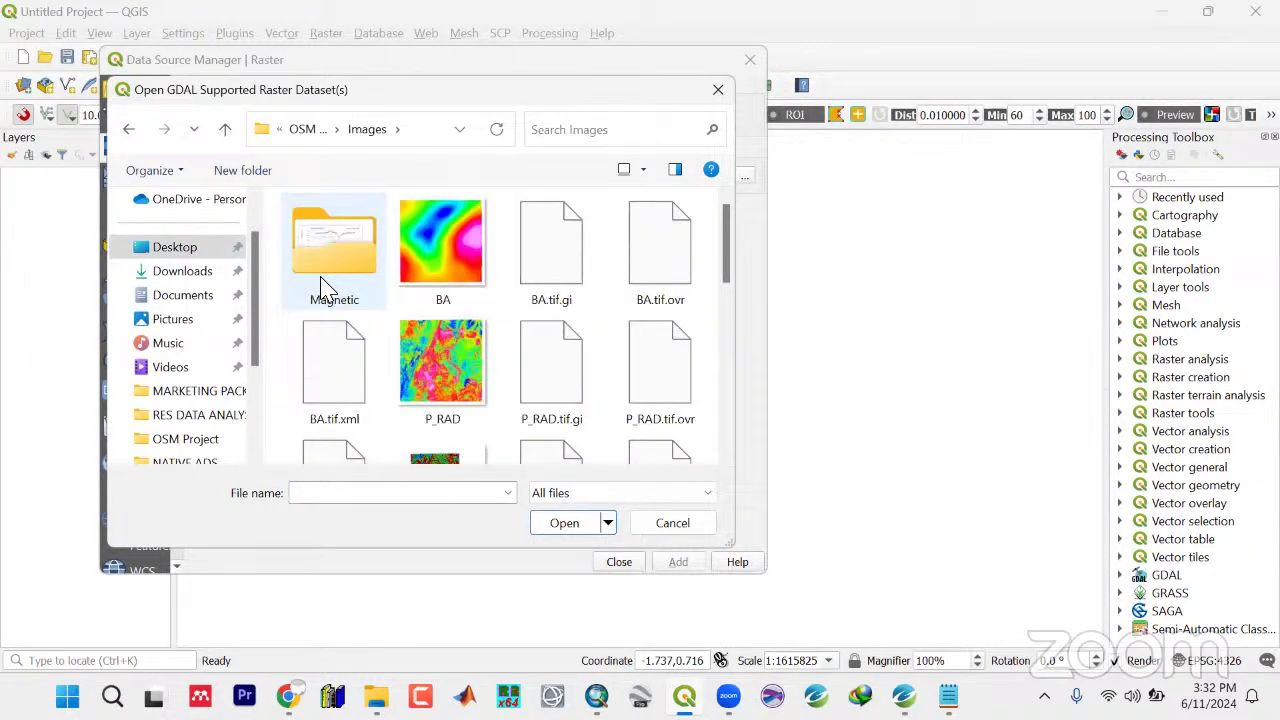
Filter the files to GeoTIFF, add TDR_THG.tif as a raster layer, and close the data source dialog
left_click(670, 495)
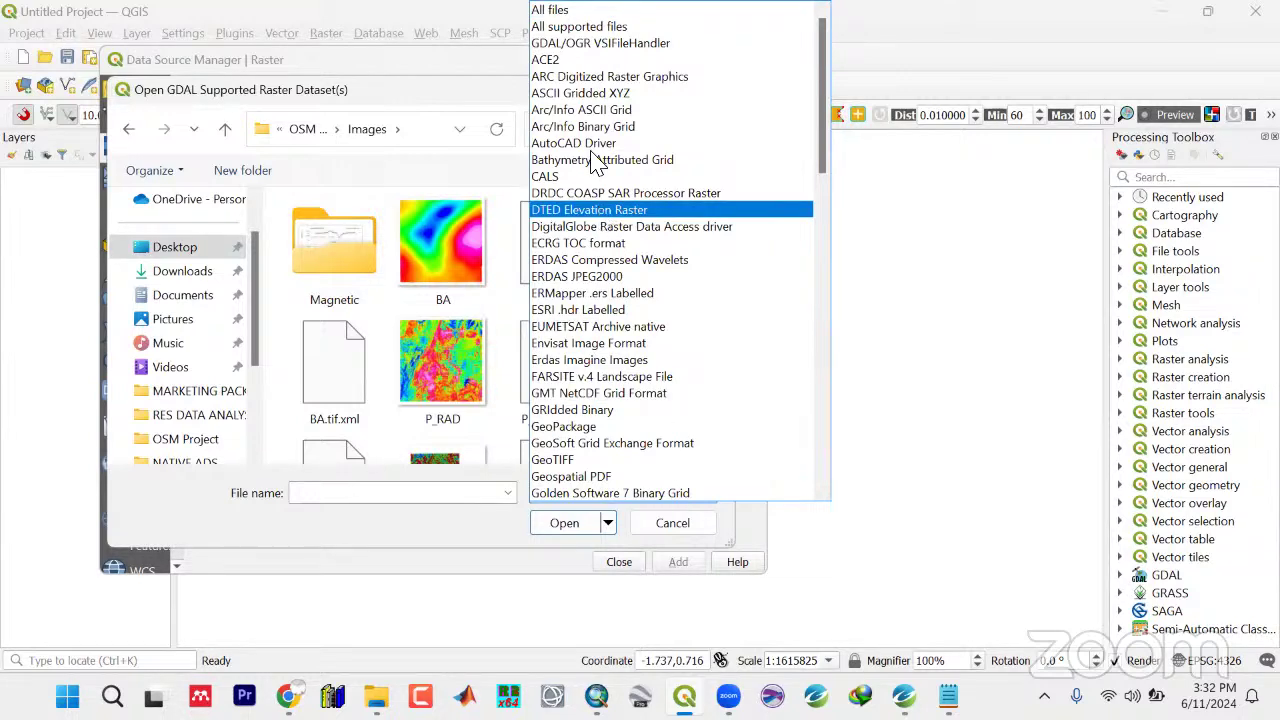
left_click(567, 462)
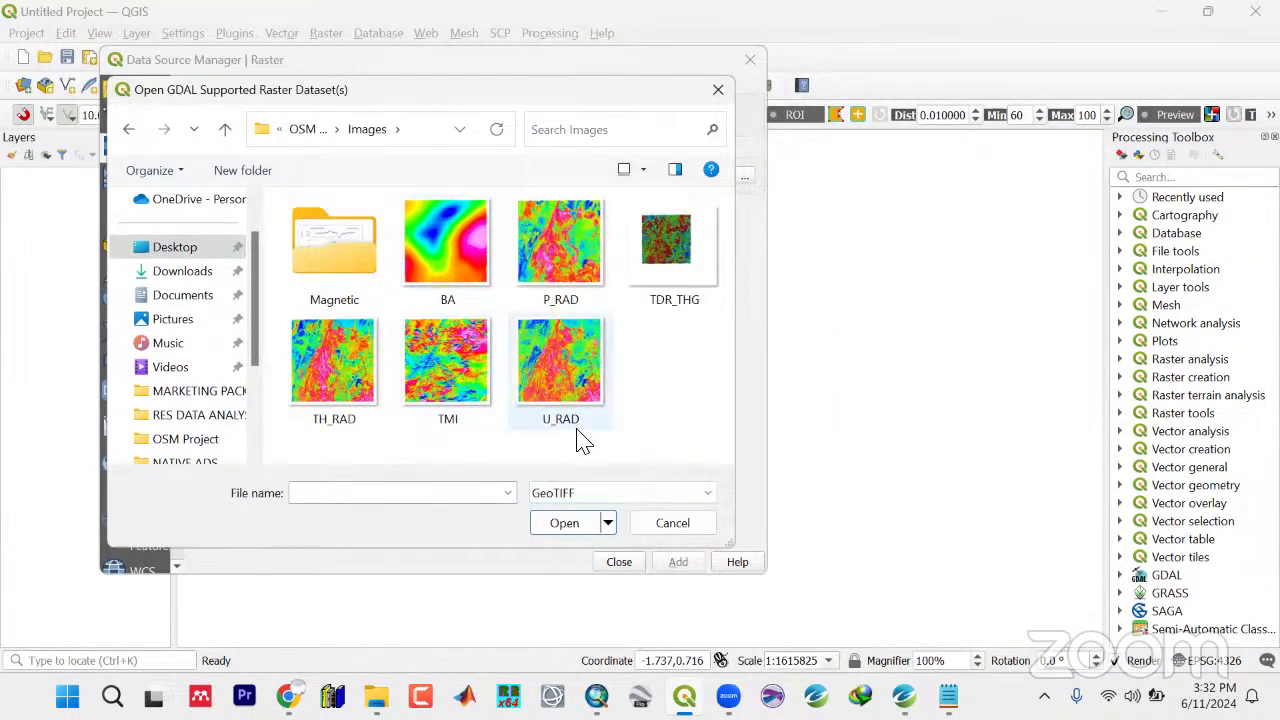
left_click(308, 393)
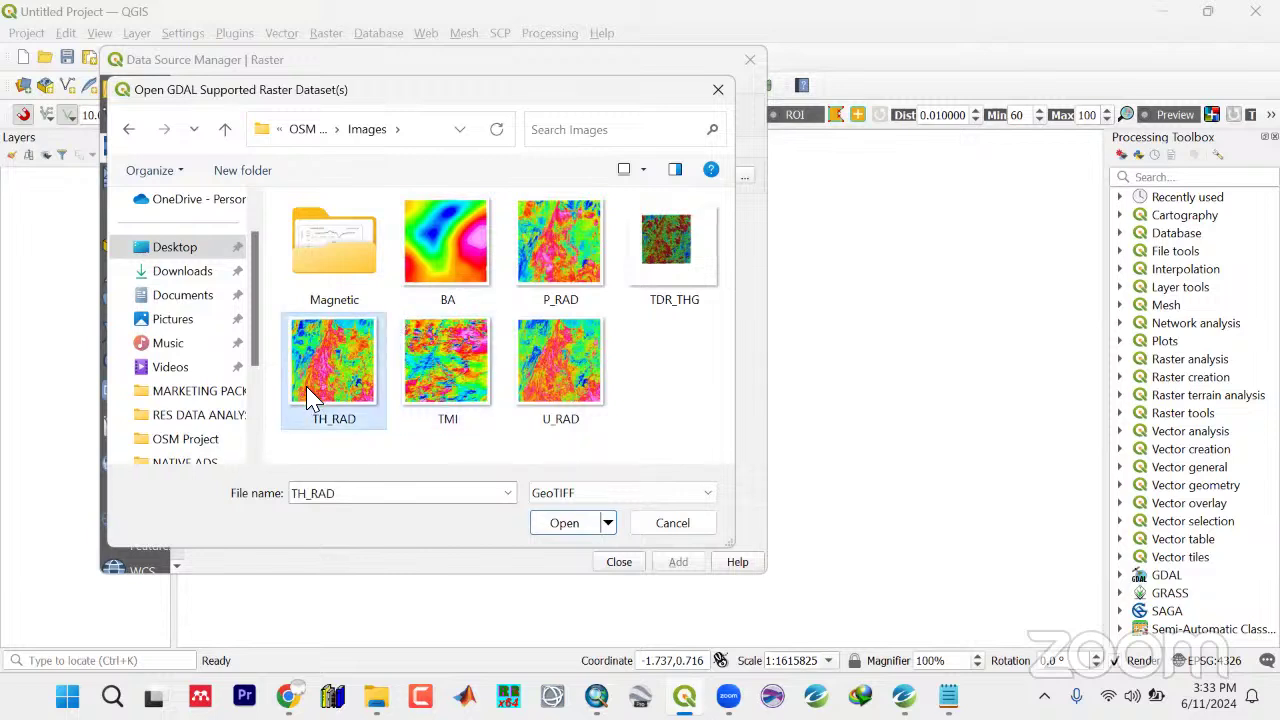
left_click(680, 251)
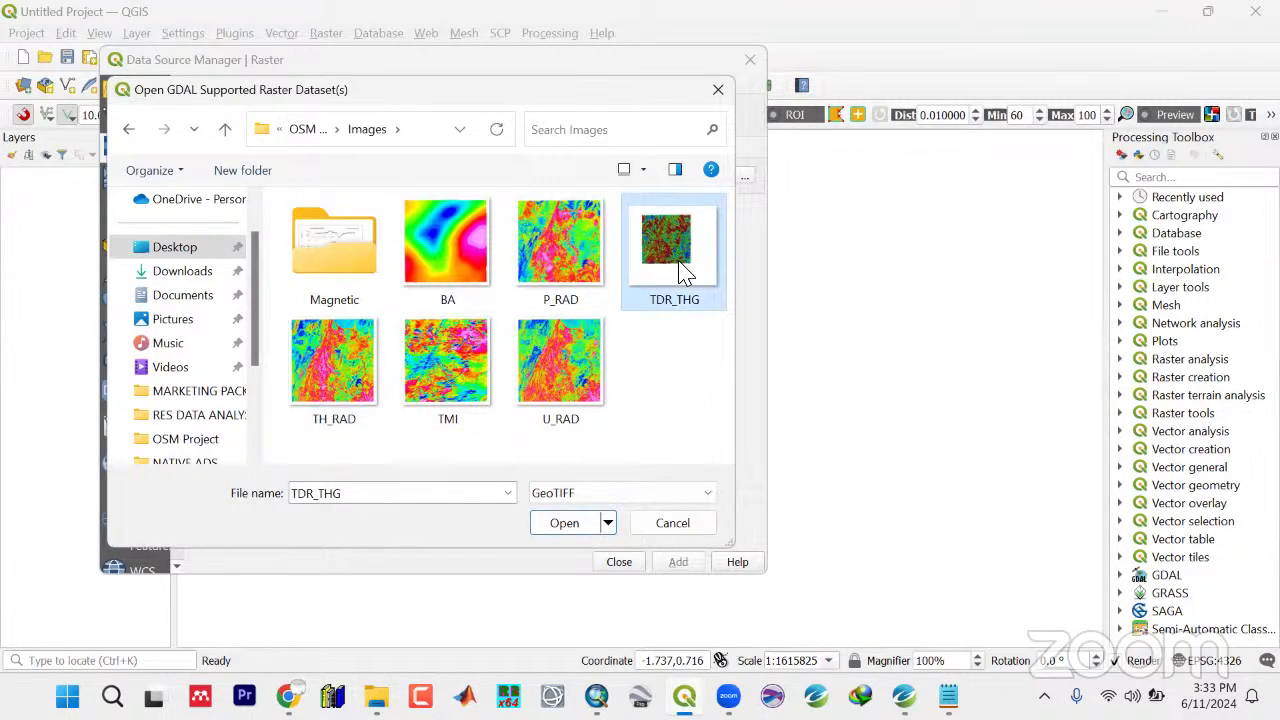
left_click(566, 525)
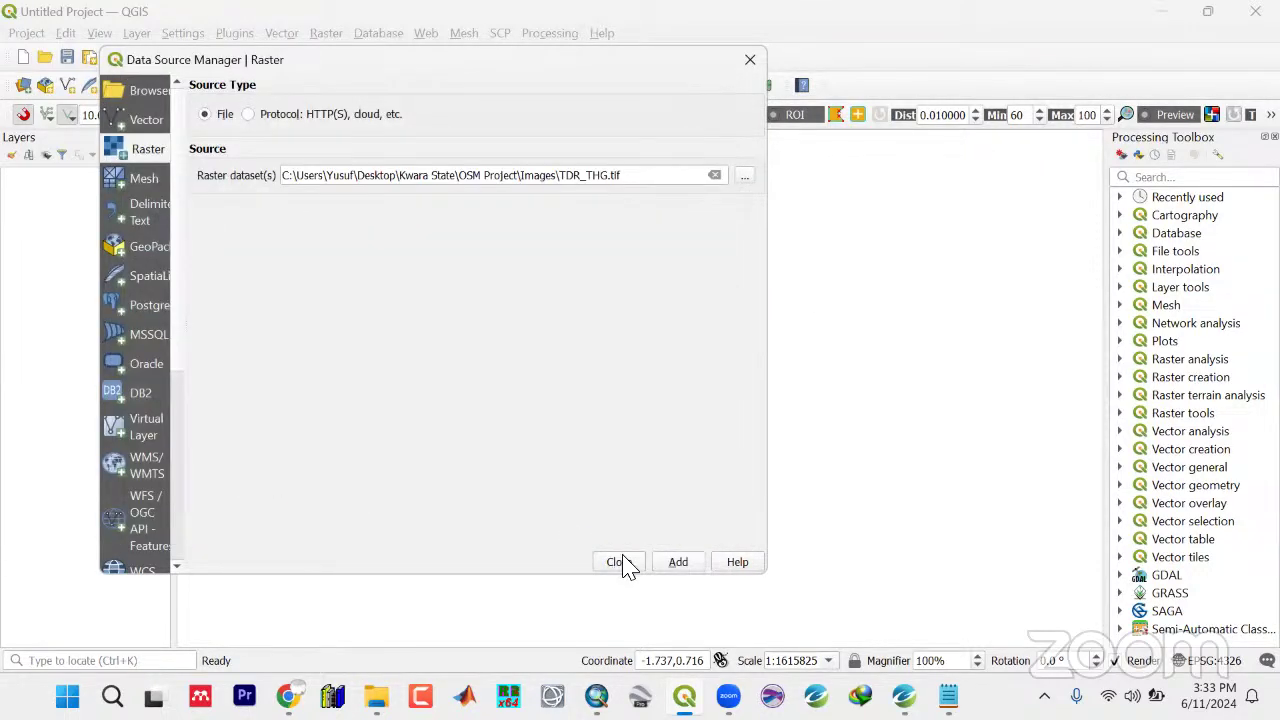
left_click(678, 562)
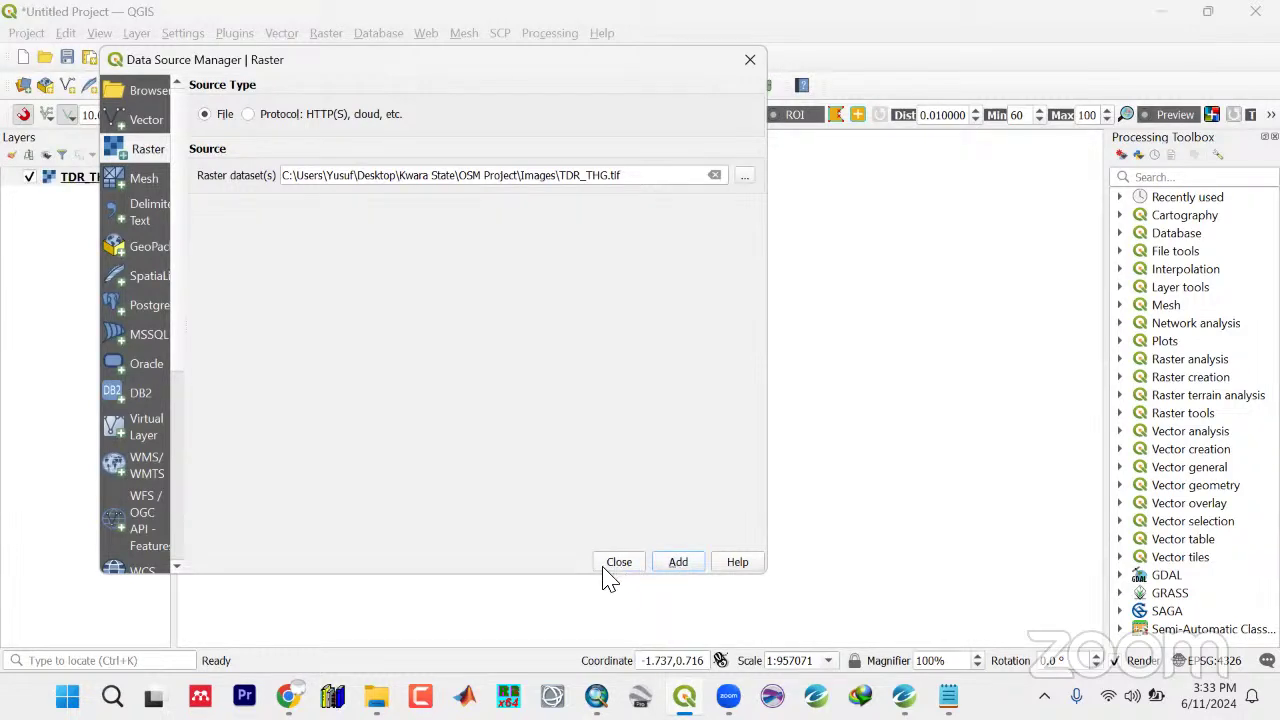
left_click(668, 563)
left_click(617, 563)
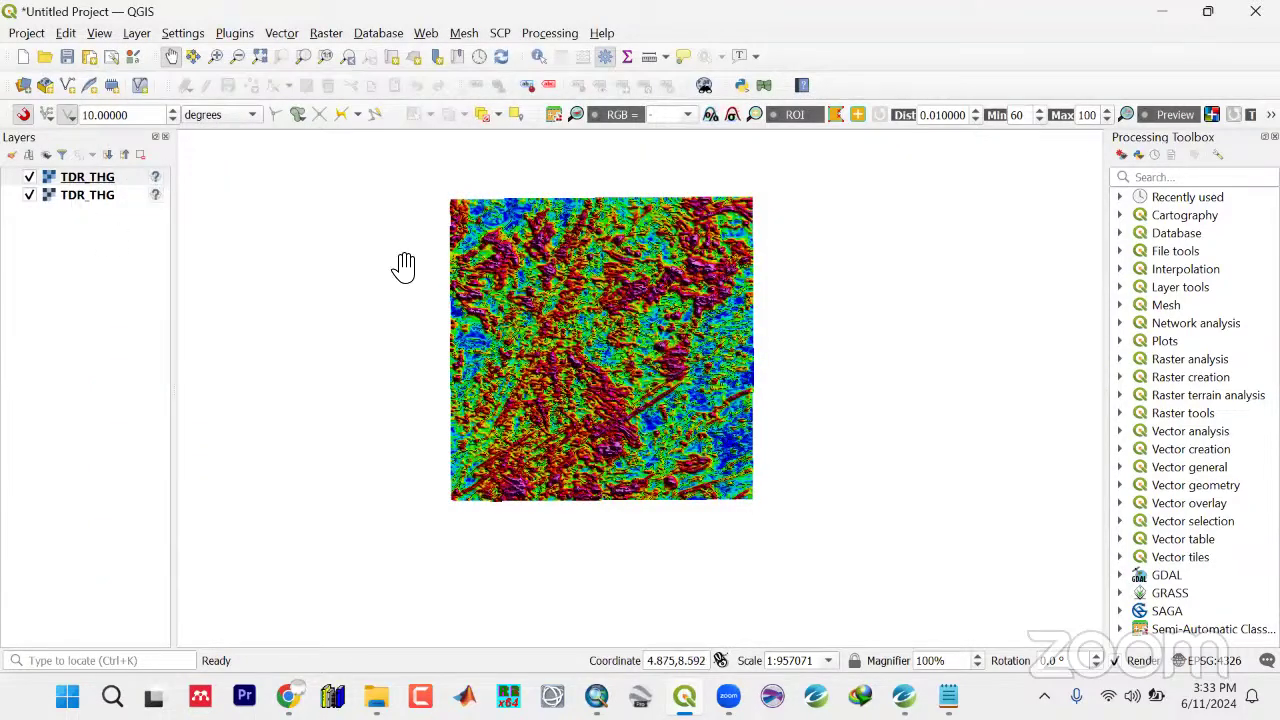
Remove the upper duplicate TDR_THG layer from the project
left_click_drag(451, 297, 560, 290)
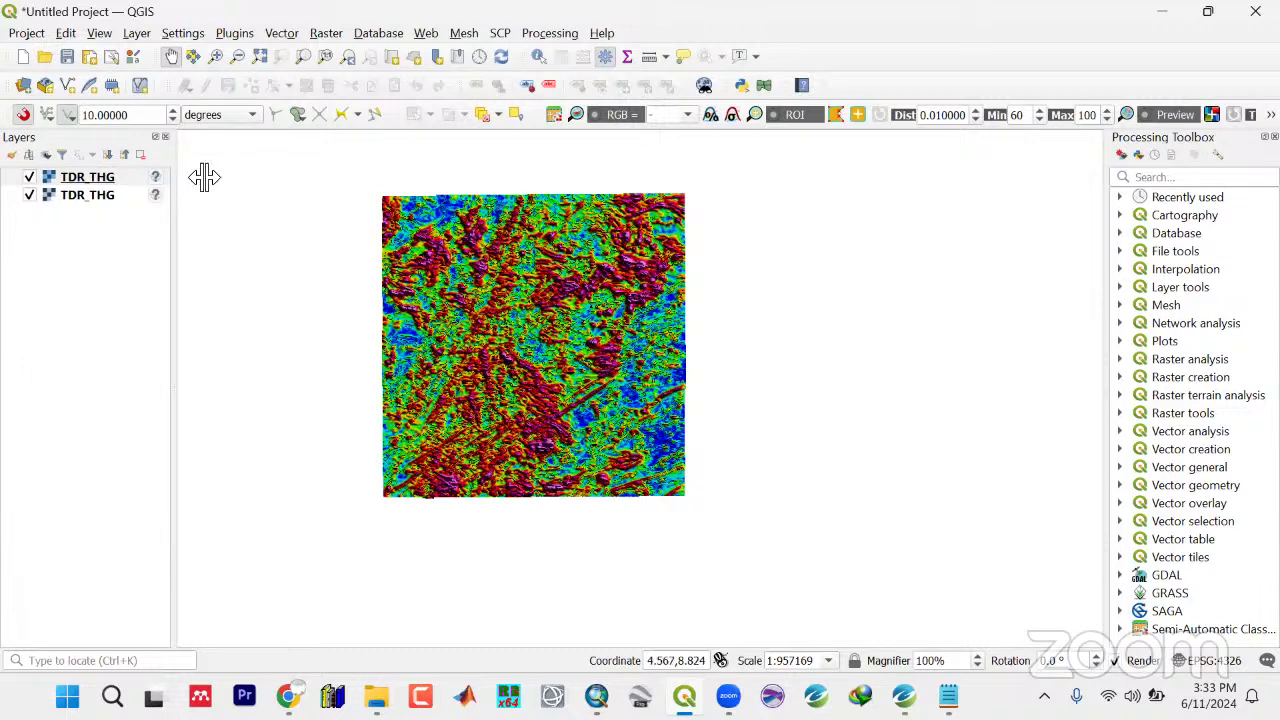
left_click(116, 180)
right_click(115, 178)
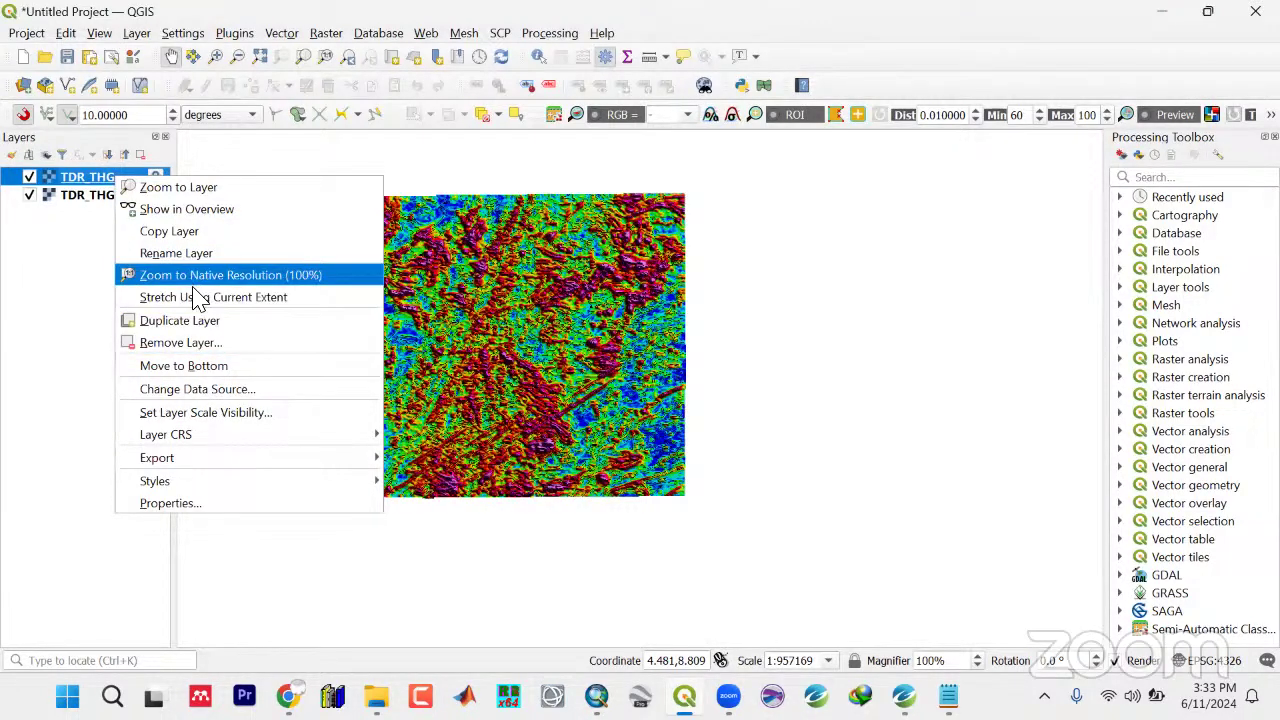
left_click(190, 343)
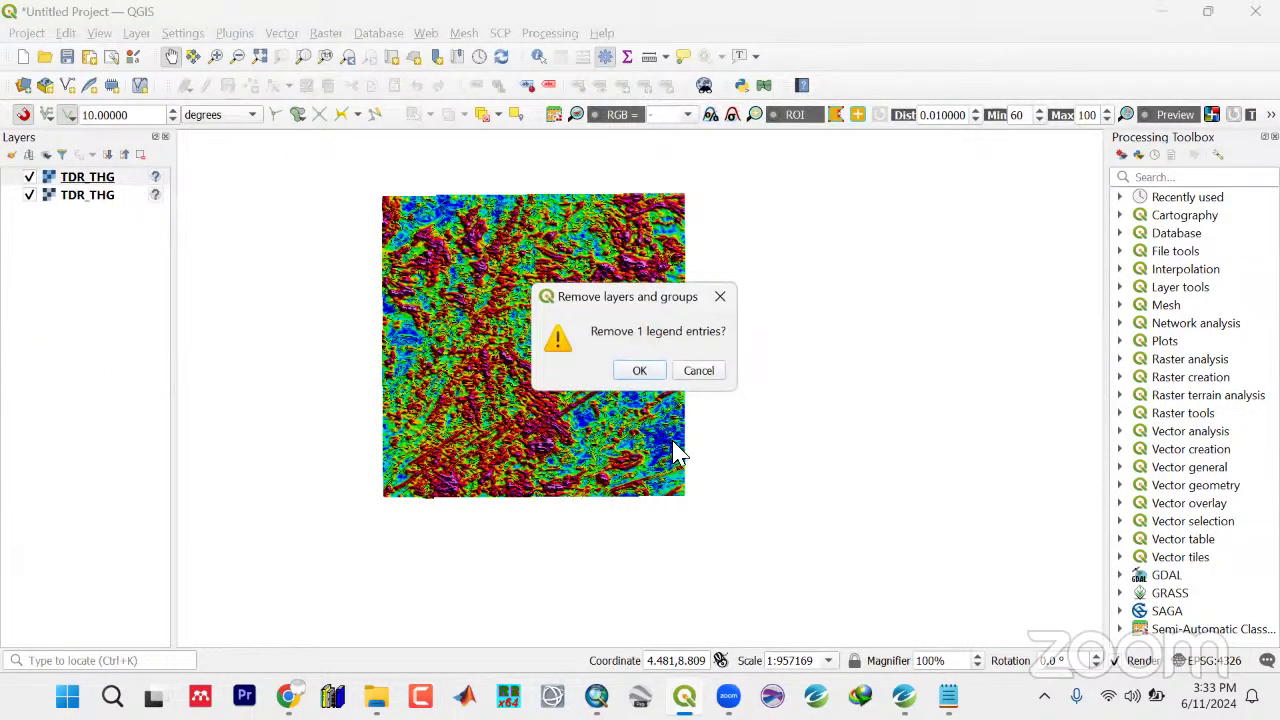
left_click(641, 368)
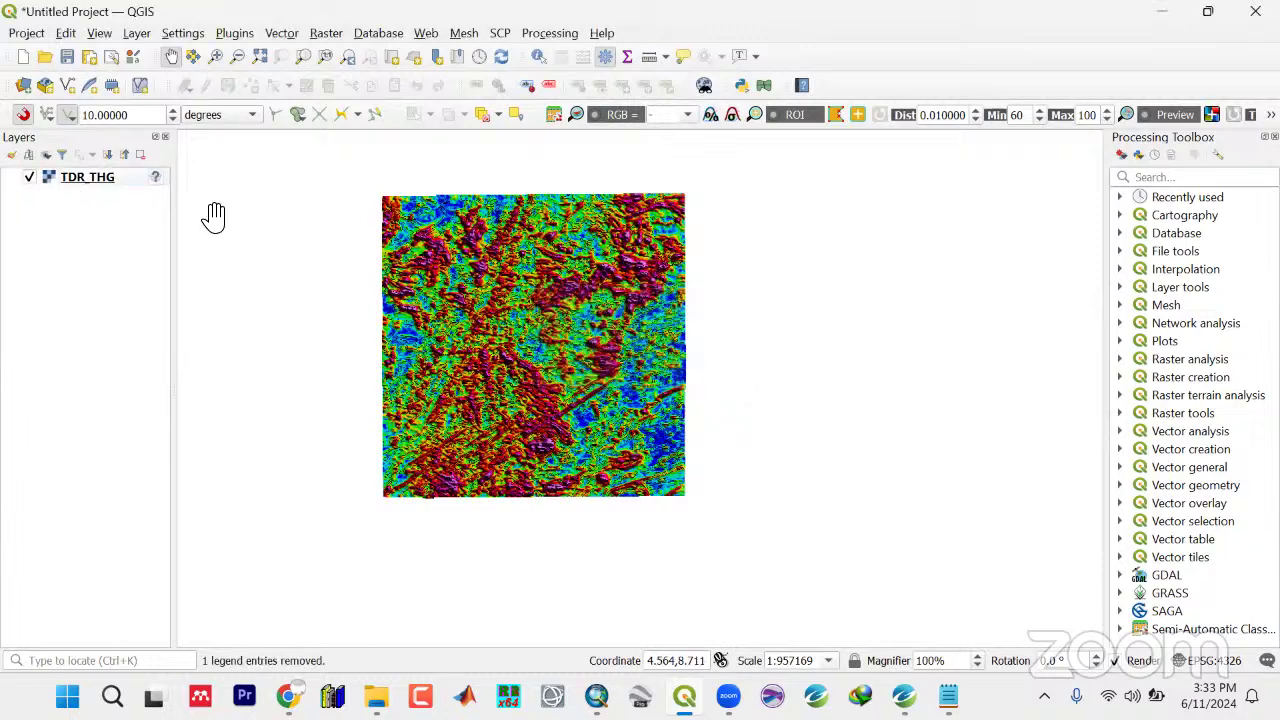
Zoom to the remaining TDR_THG layer and examine how its zero contours follow the linear structures in the THG image
left_click(99, 183)
right_click(99, 182)
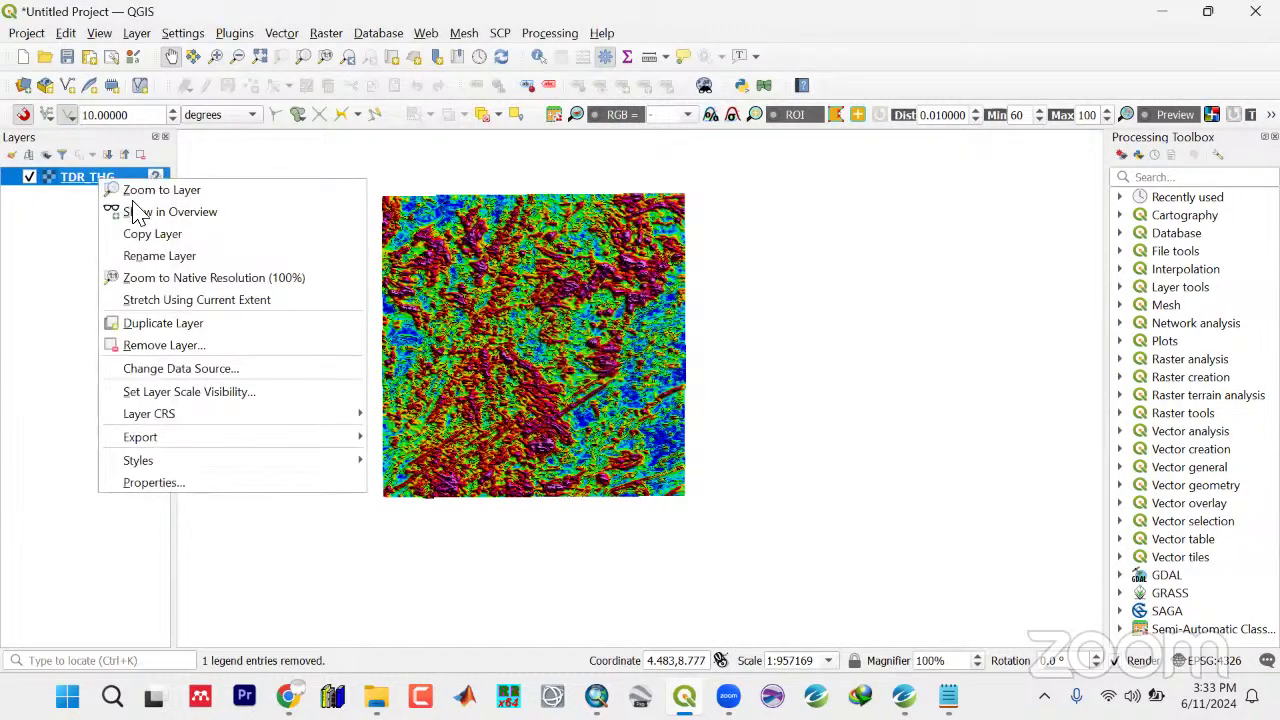
left_click(141, 195)
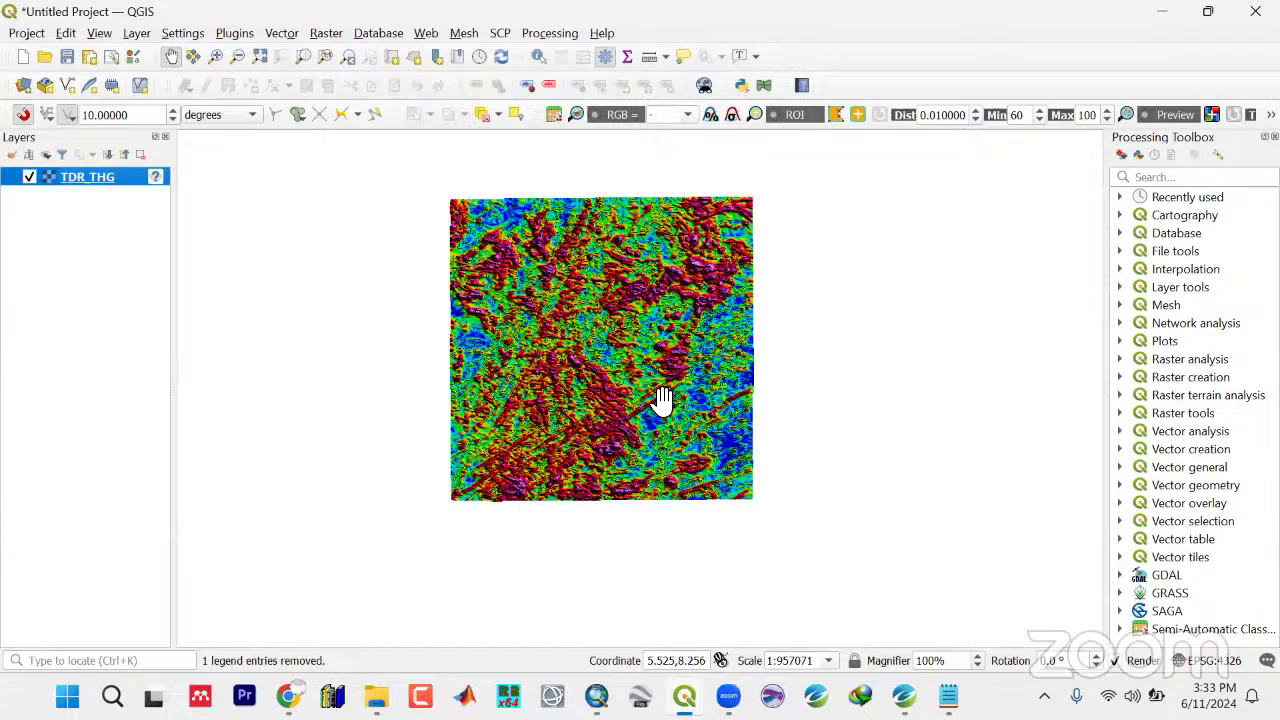
scroll(662, 400, "up", 3)
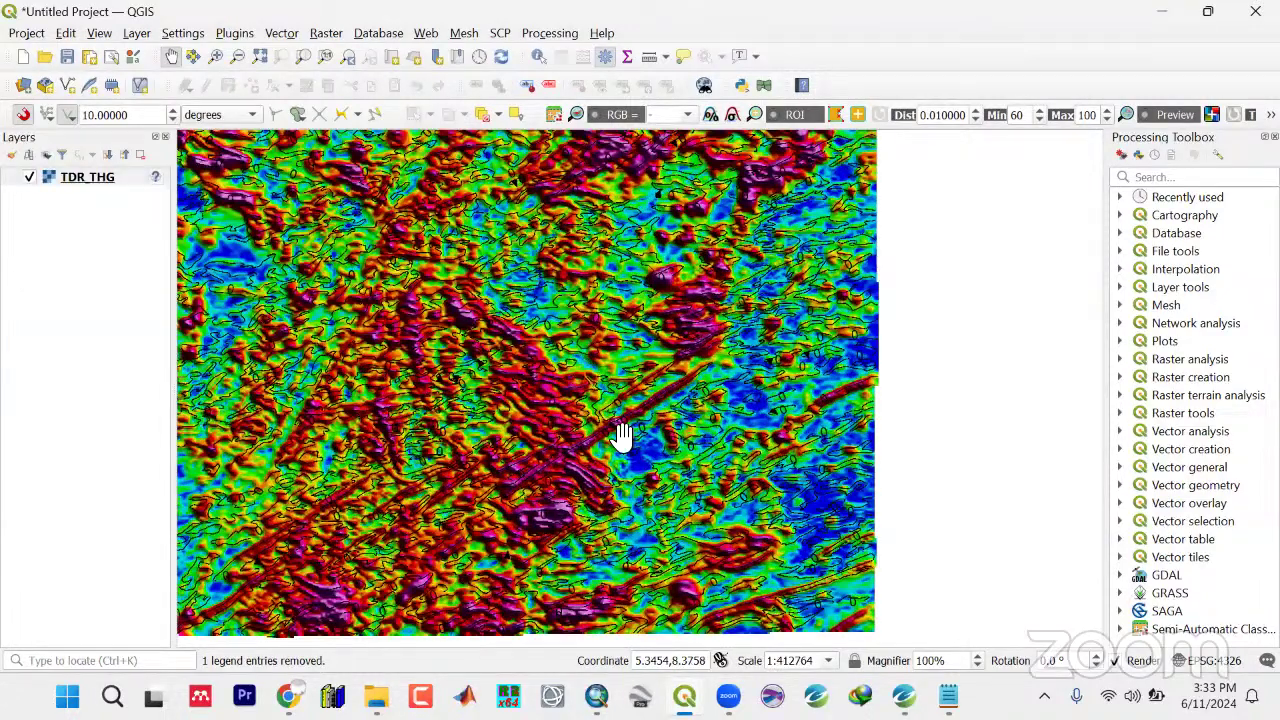
left_click_drag(621, 435, 623, 466)
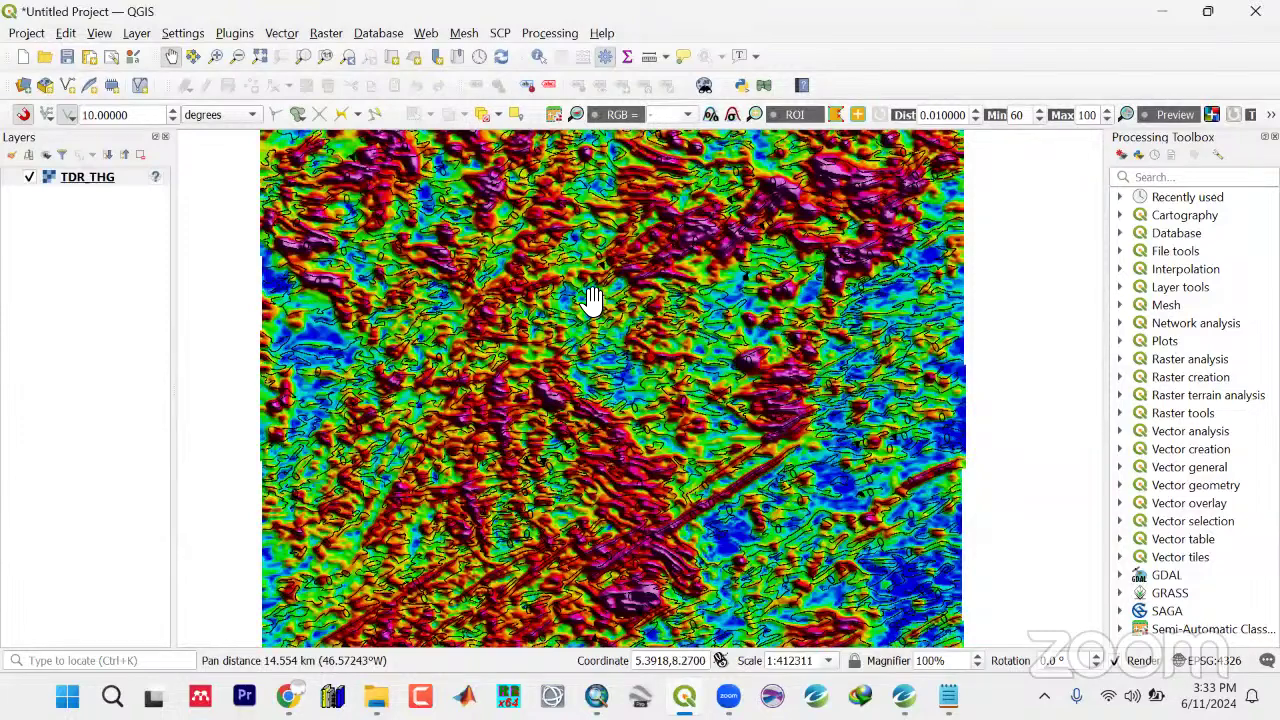
scroll(560, 318, "up", 3)
left_click_drag(410, 422, 520, 443)
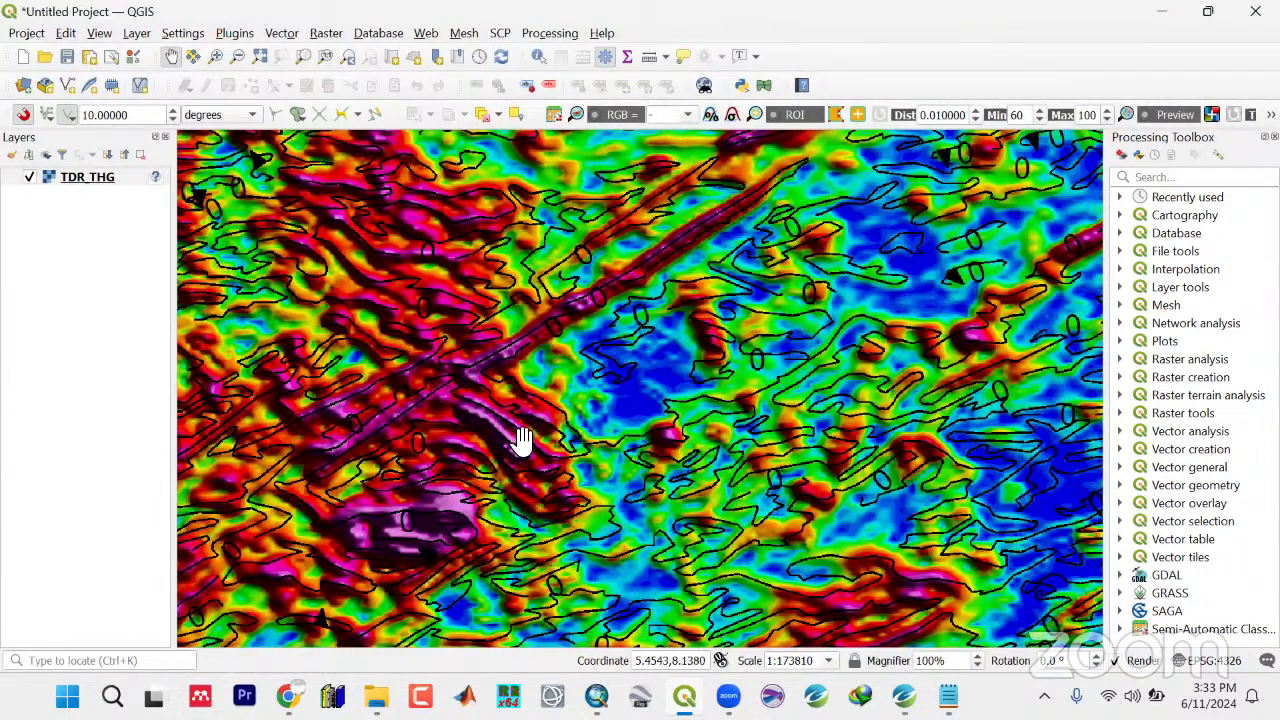
left_click_drag(576, 454, 582, 458)
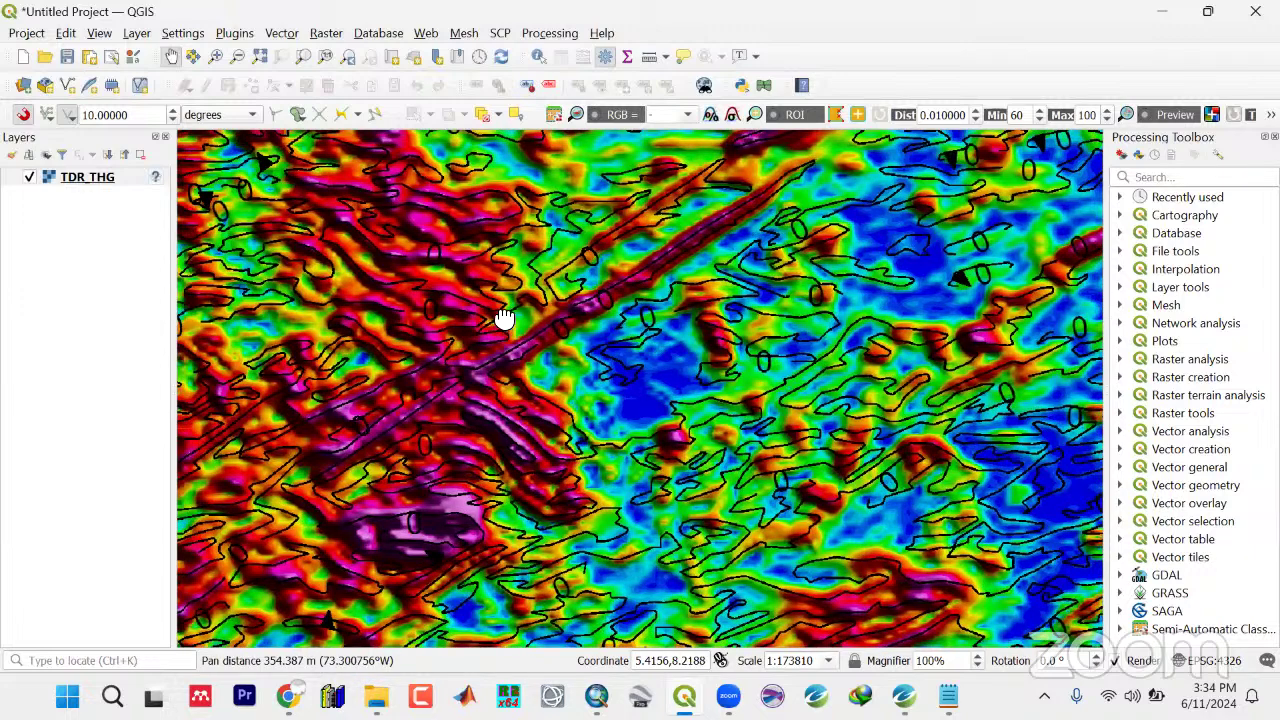
left_click_drag(503, 314, 563, 420)
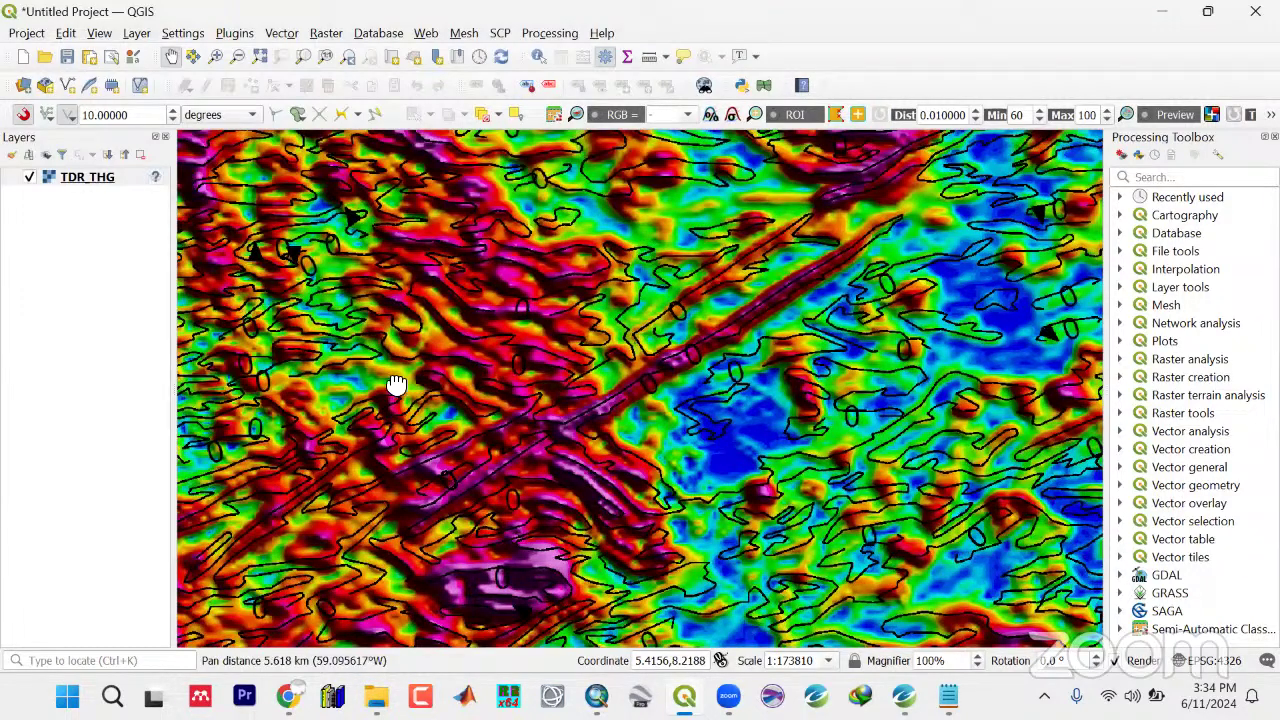
left_click_drag(394, 380, 320, 371)
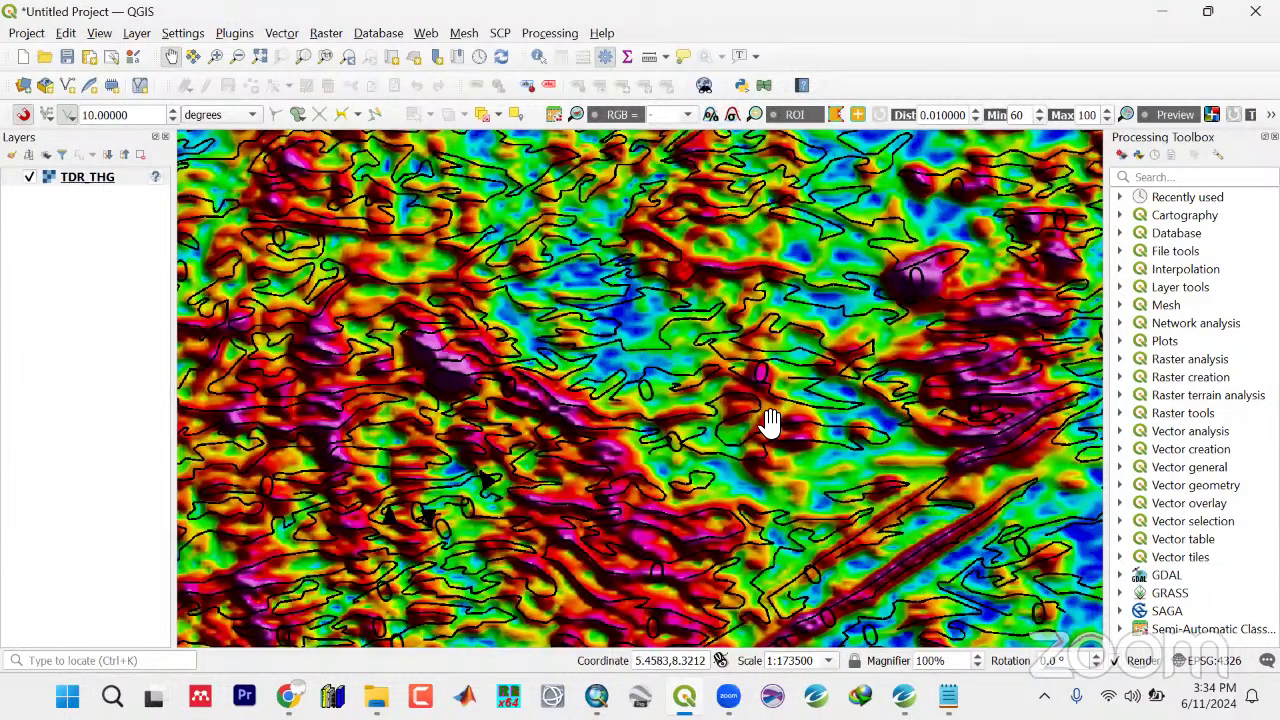
scroll(590, 430, "down", 1)
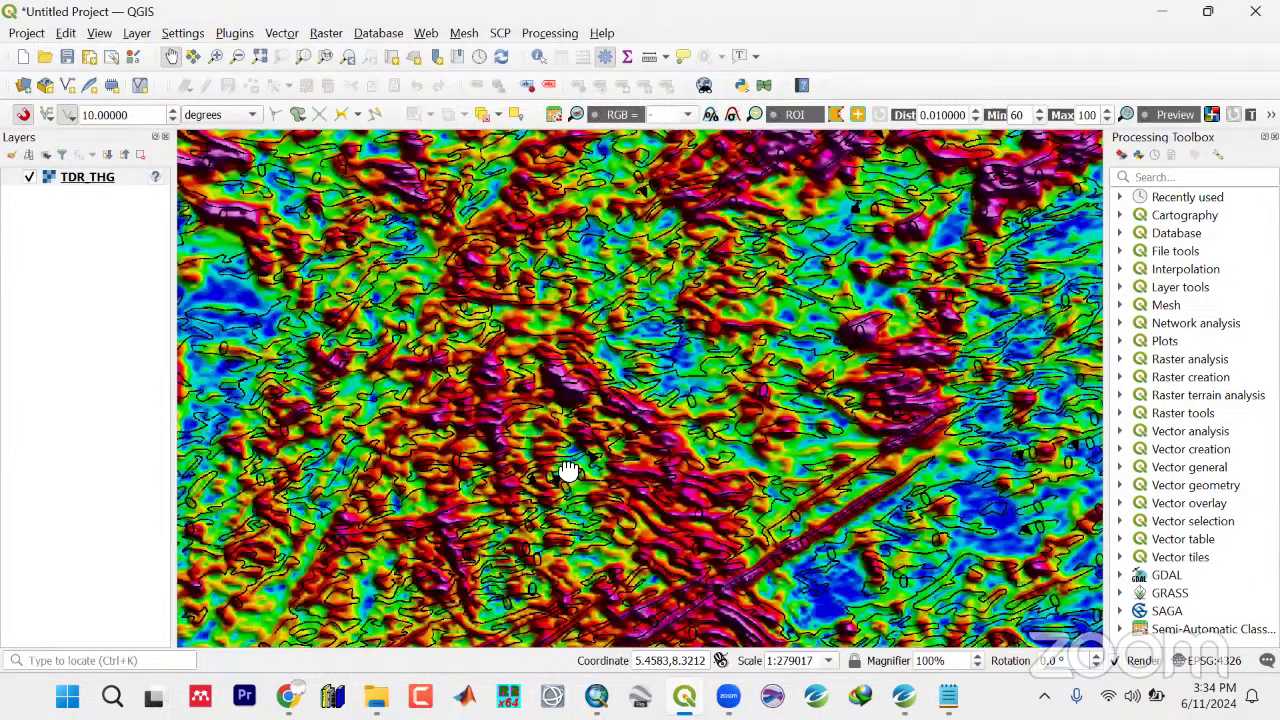
scroll(570, 472, "down", 1)
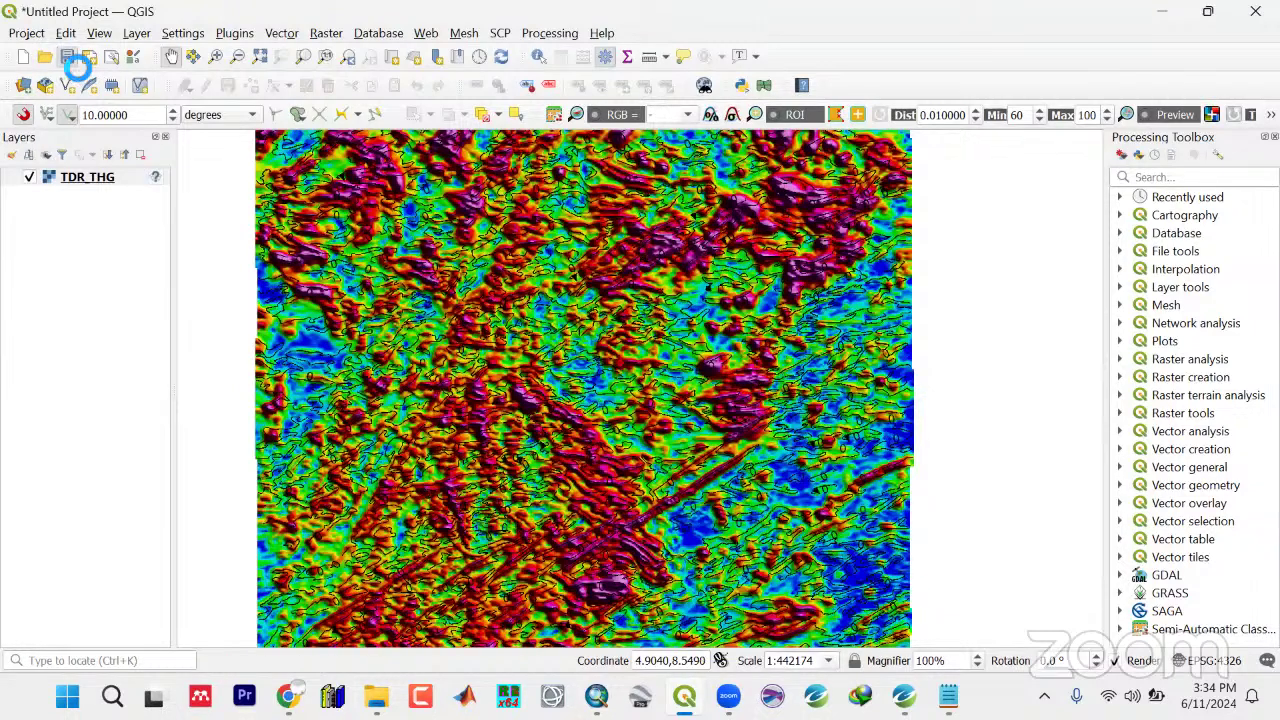
Save the project as tdr_thg_contours in the QGis Project folder inside Kwara State
left_click(67, 56)
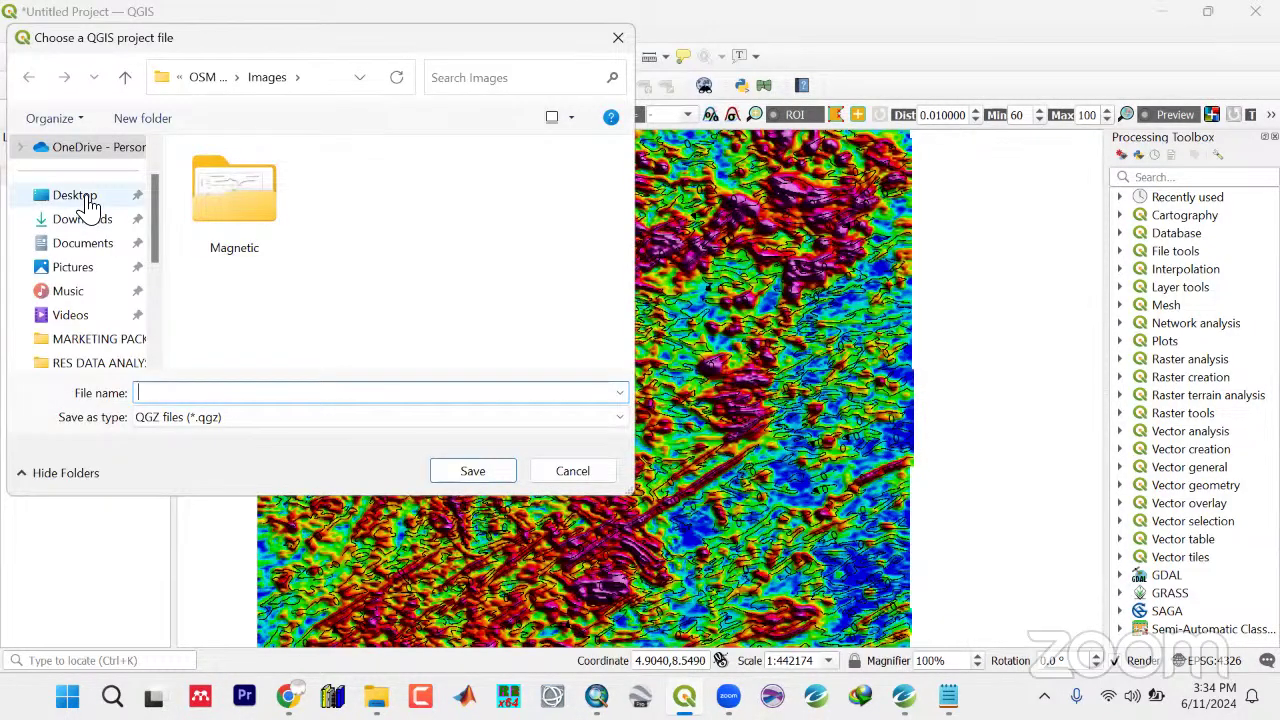
left_click(125, 80)
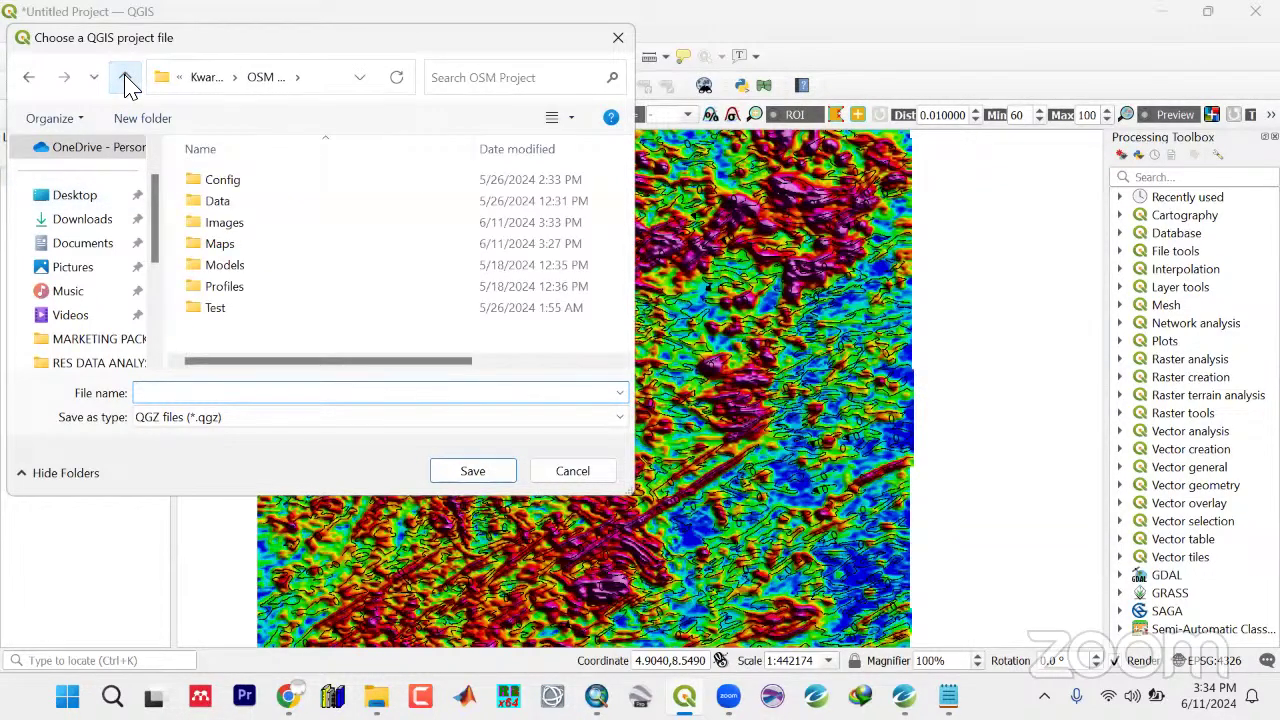
left_click(125, 80)
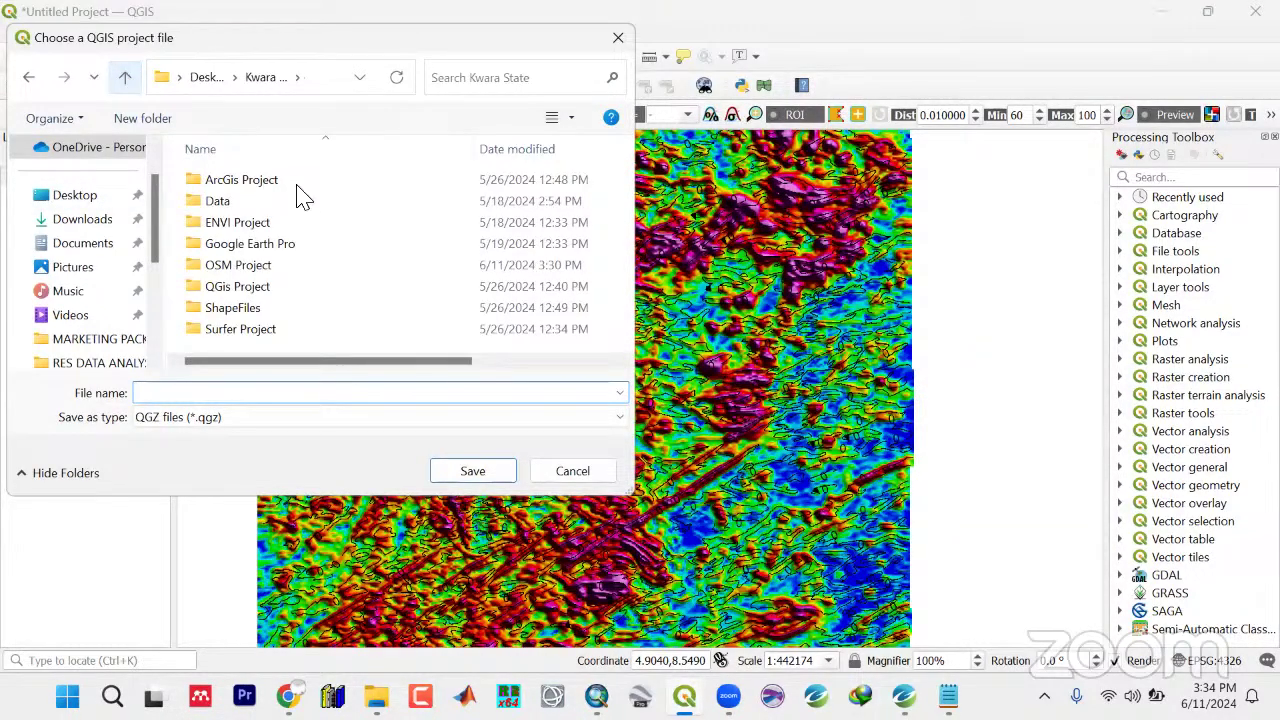
double_click(244, 266)
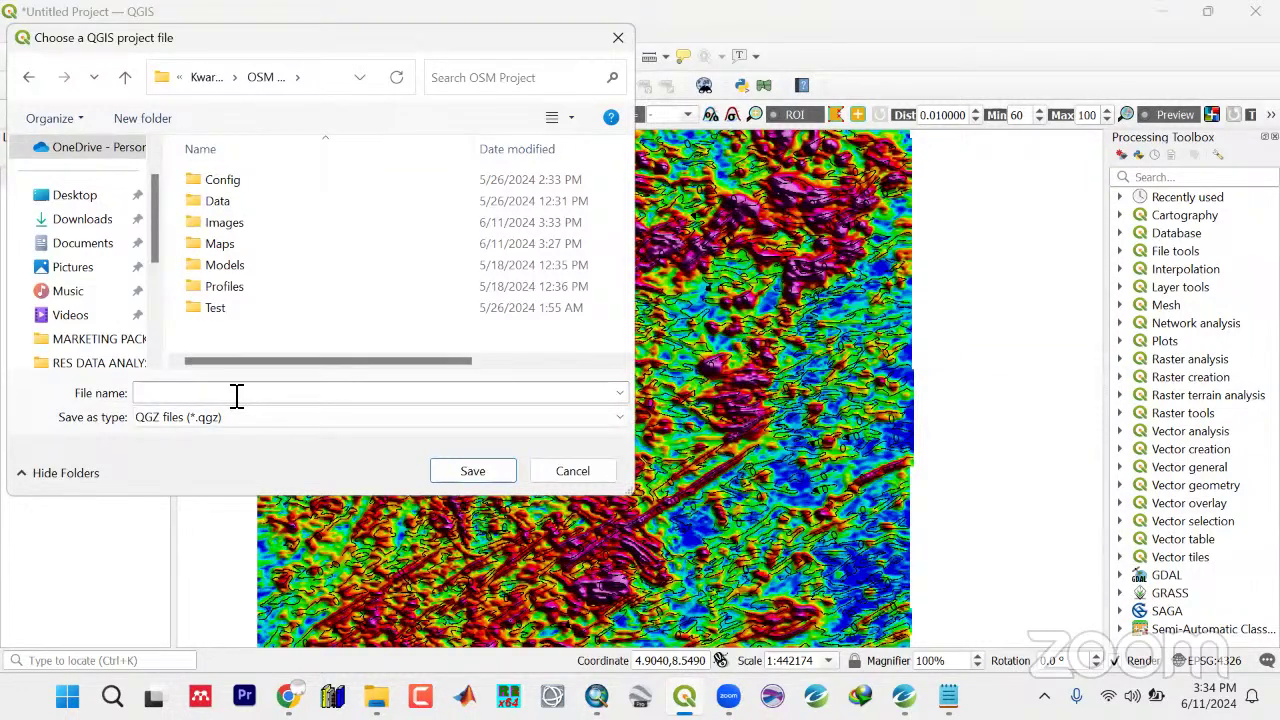
left_click(125, 78)
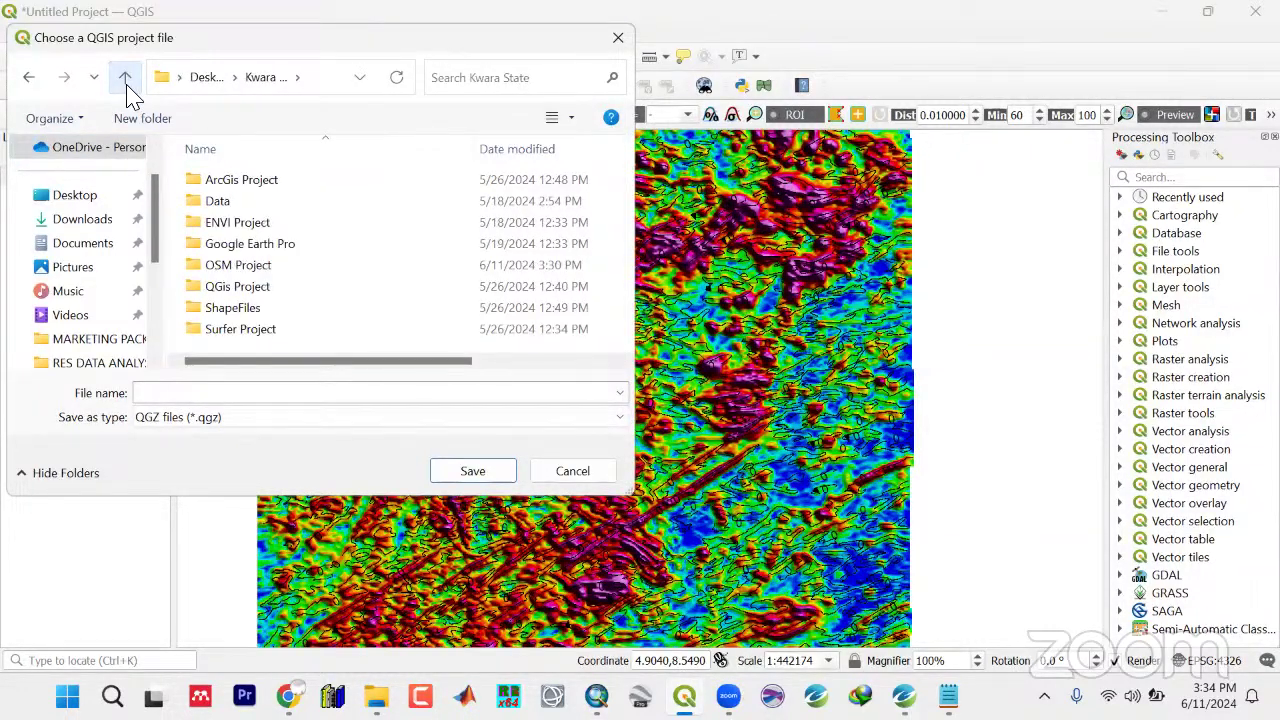
double_click(240, 287)
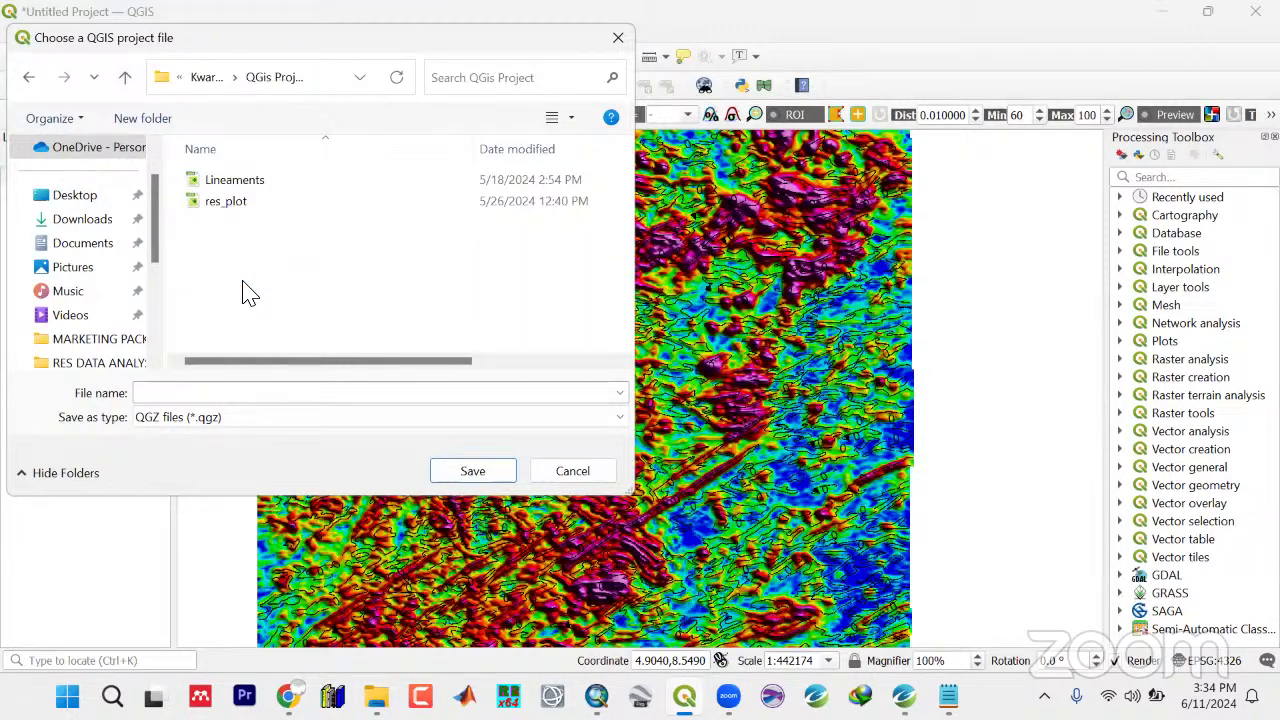
left_click(247, 393)
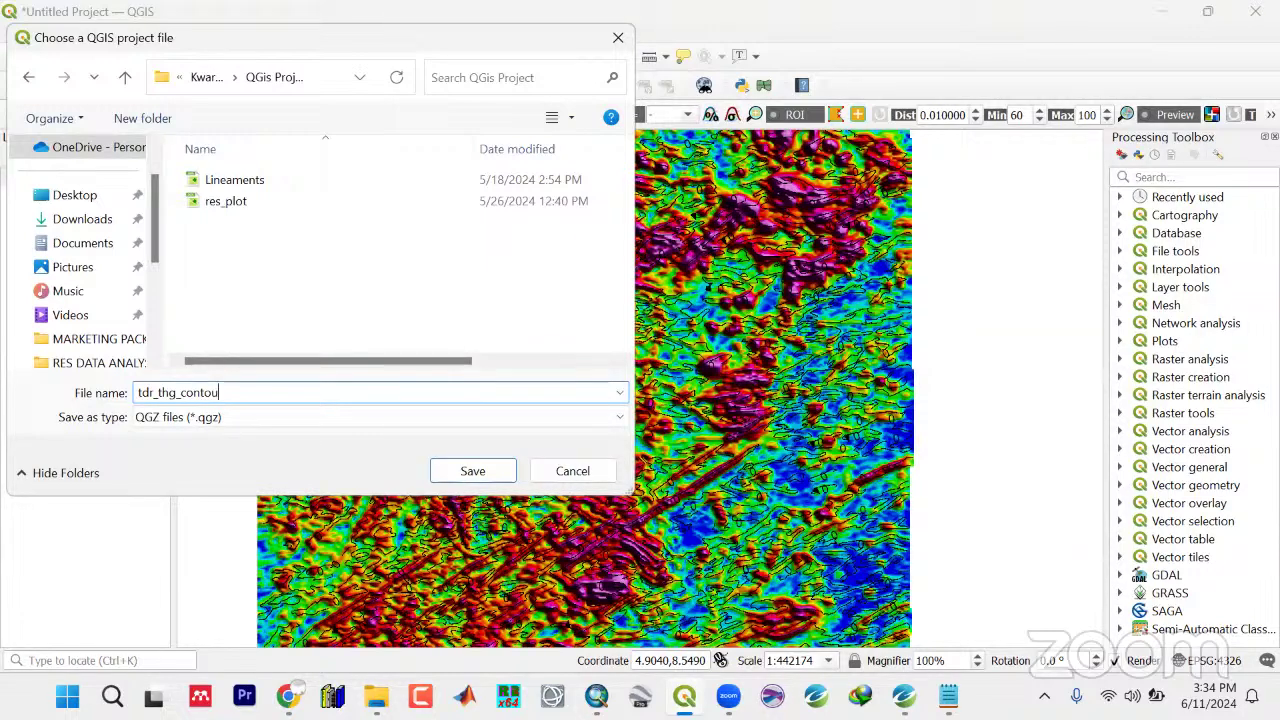
type("rs")
left_click(467, 474)
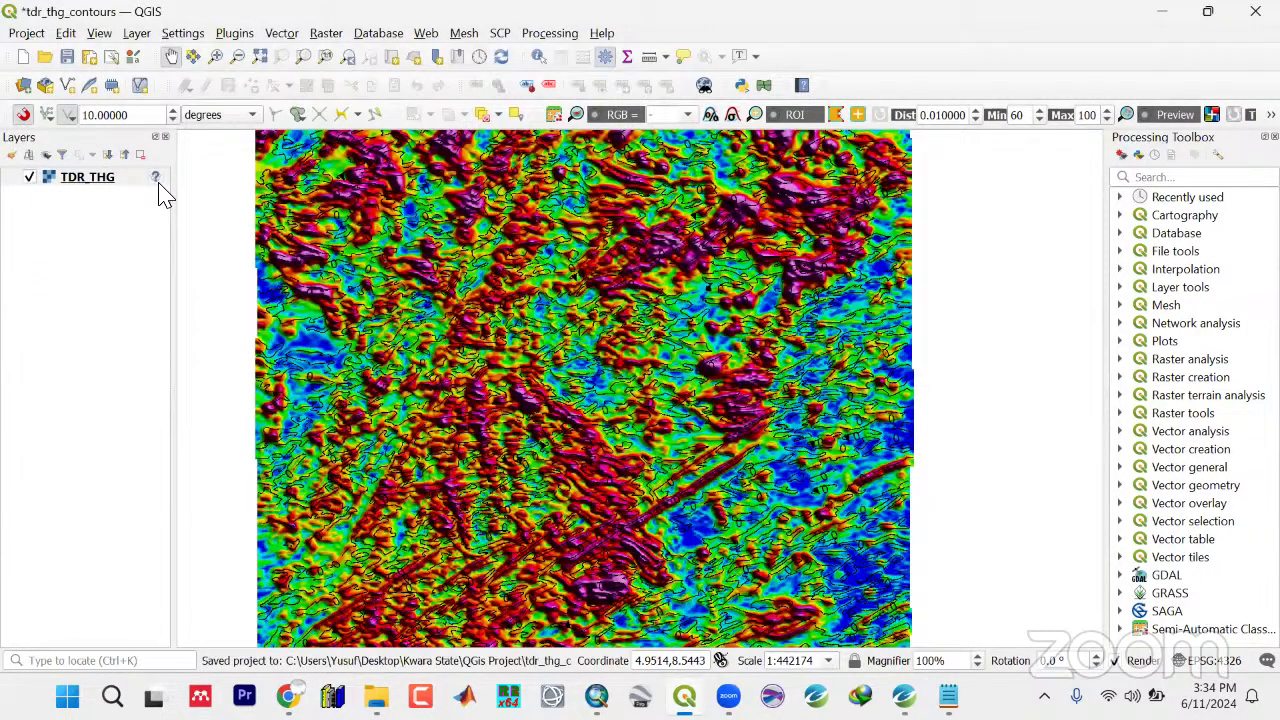
Assign the WGS 84 (EPSG:4326) coordinate reference system to the TDR_THG layer
left_click(155, 182)
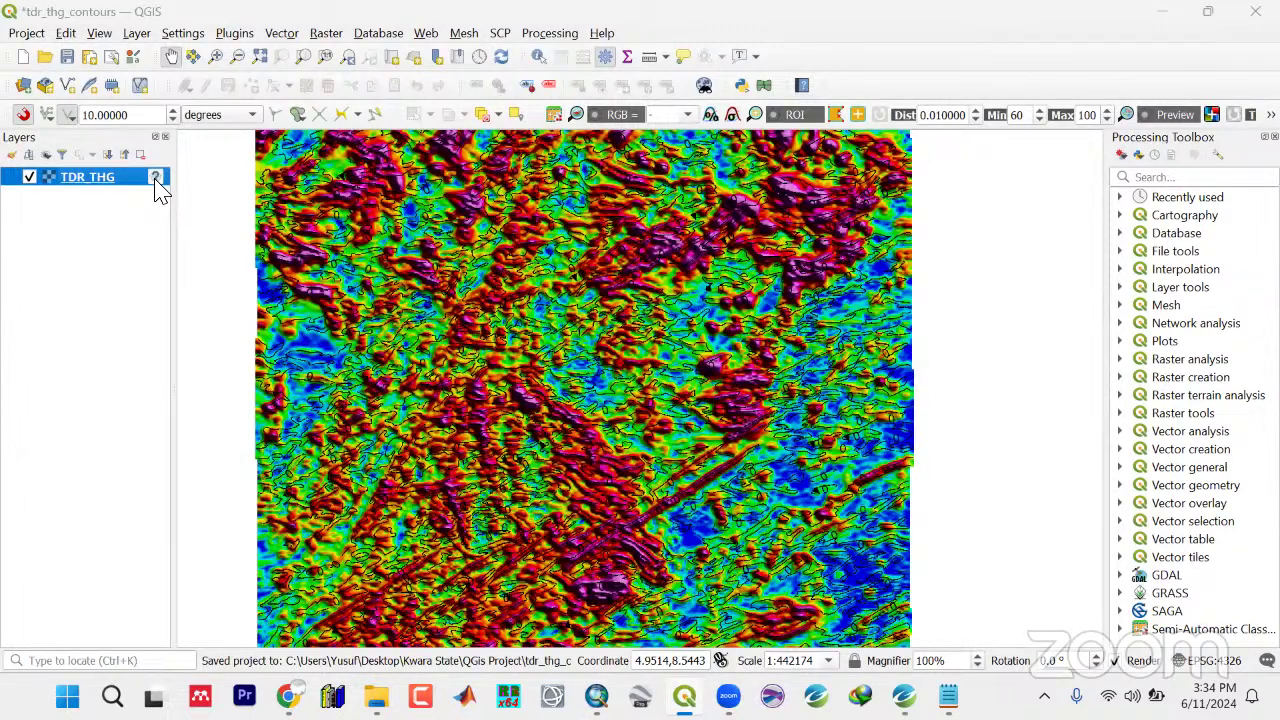
left_click(155, 178)
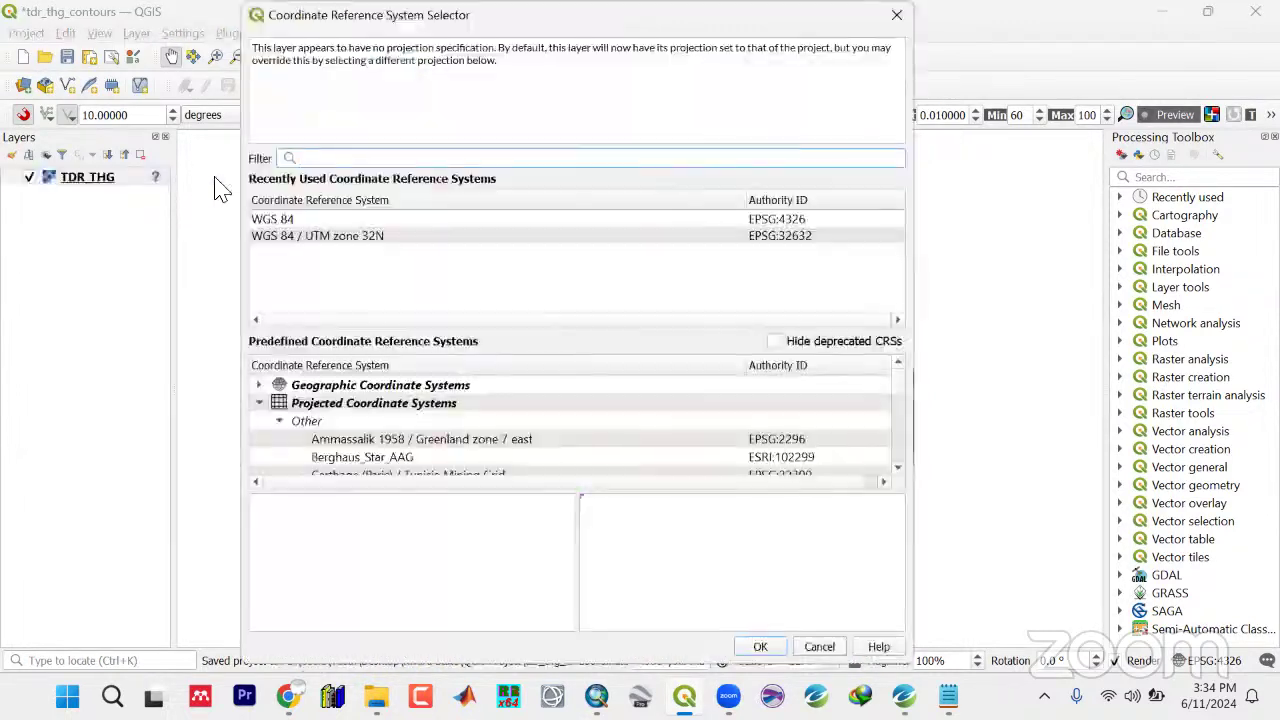
left_click(279, 219)
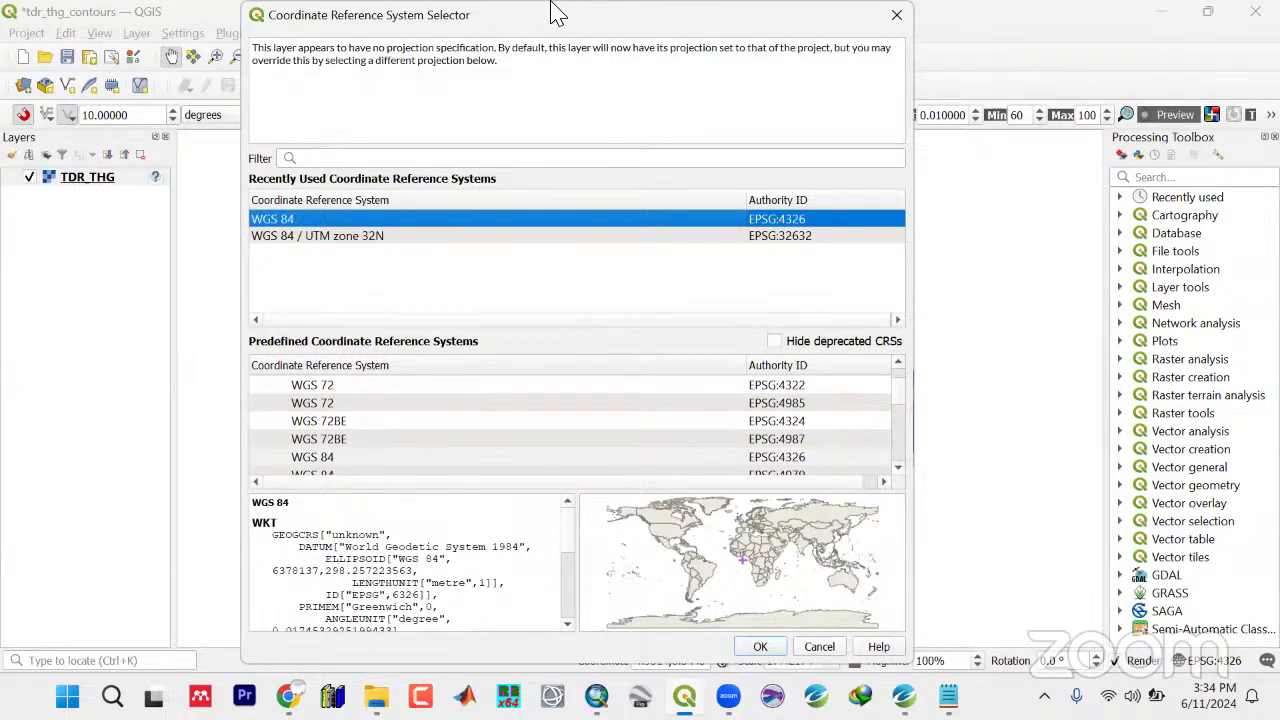
left_click_drag(667, 8, 860, 227)
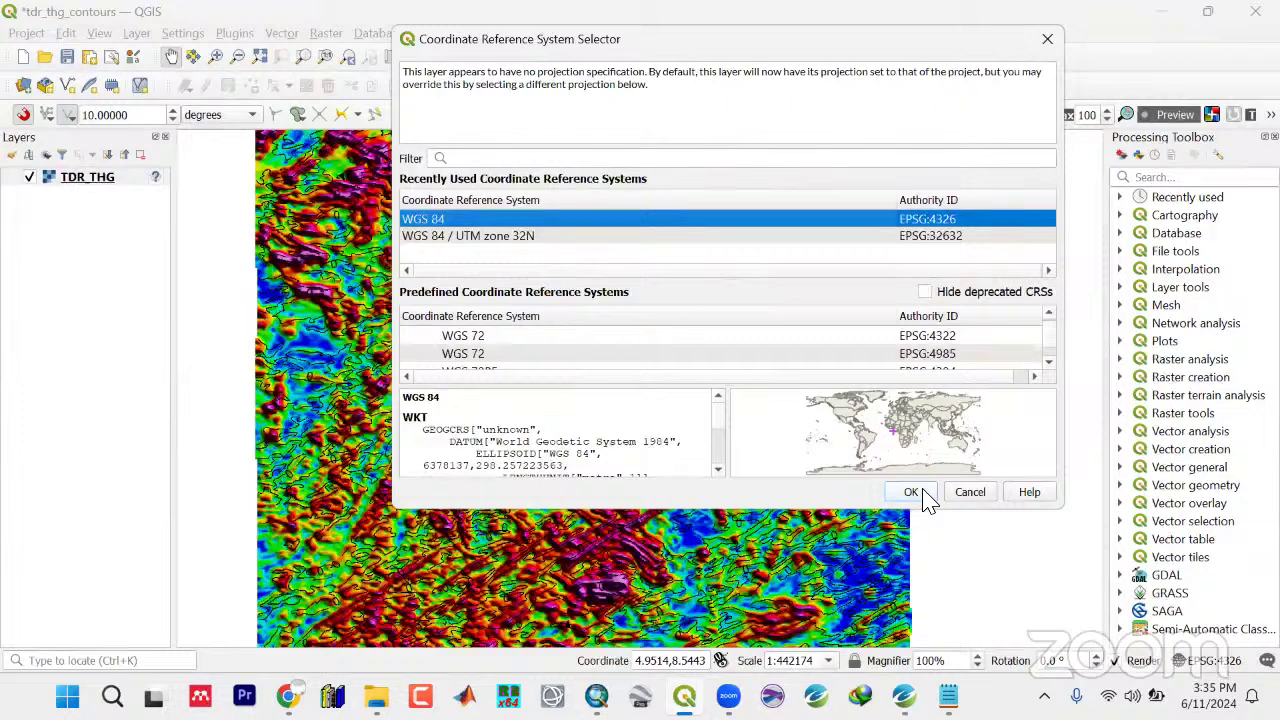
left_click(925, 497)
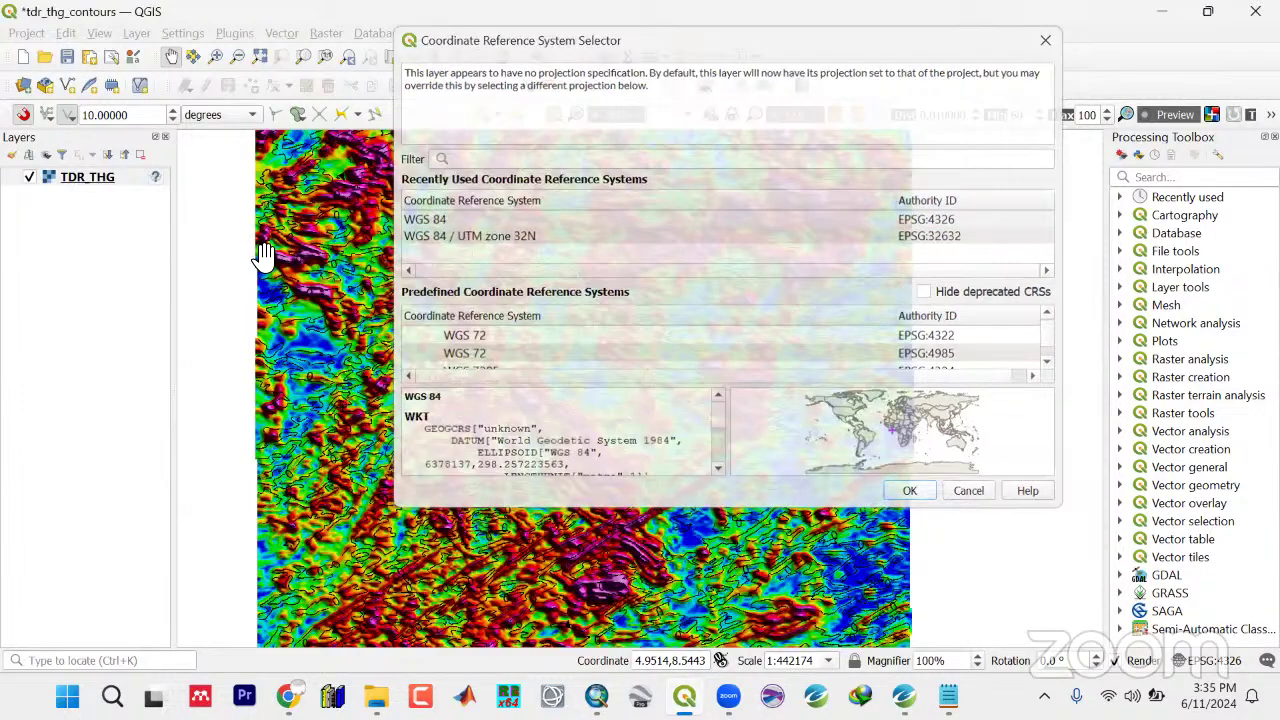
Check the coordinate reference system assigned to the TDR_THG layer and save the project
left_click(140, 185)
right_click(140, 185)
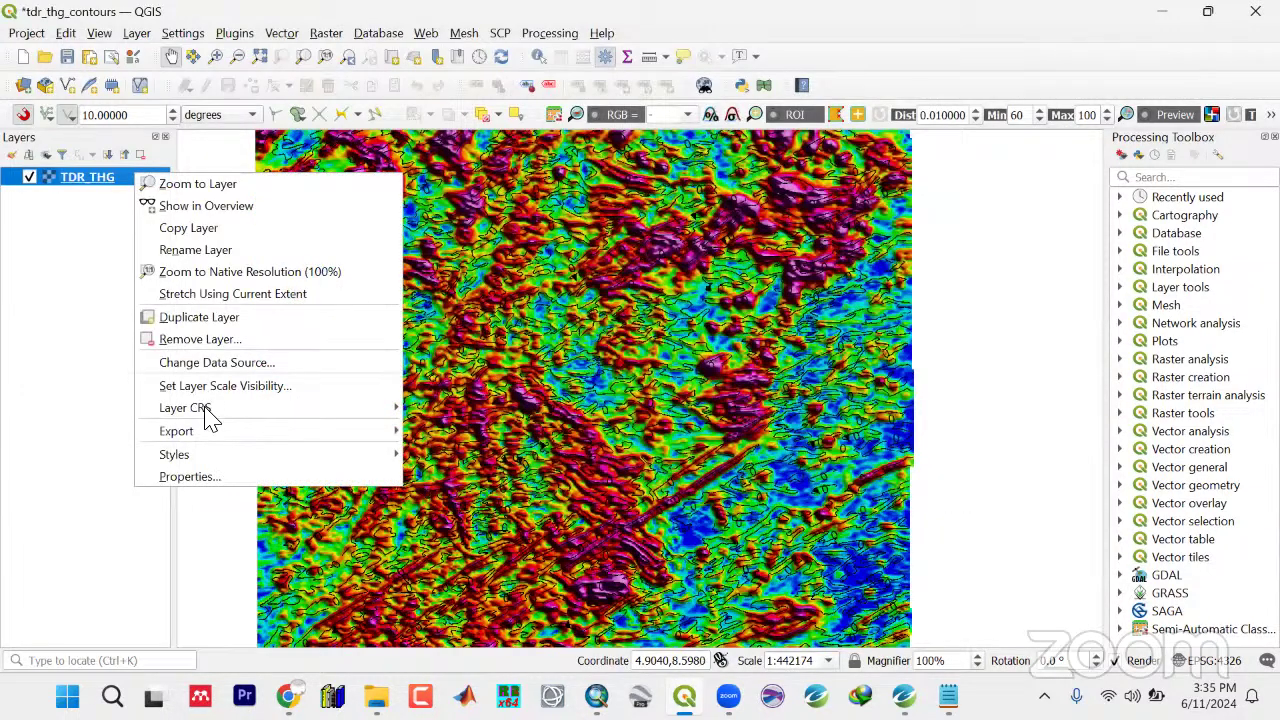
mouse_move(210, 410)
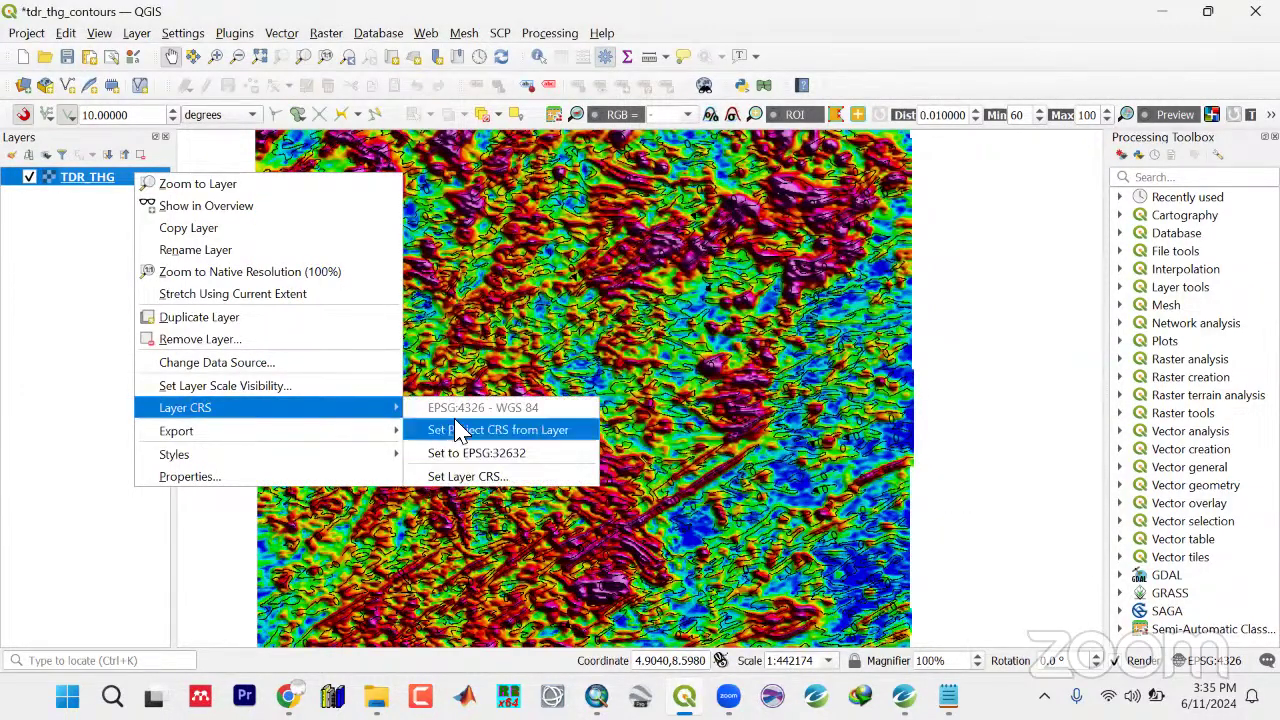
left_click(870, 65)
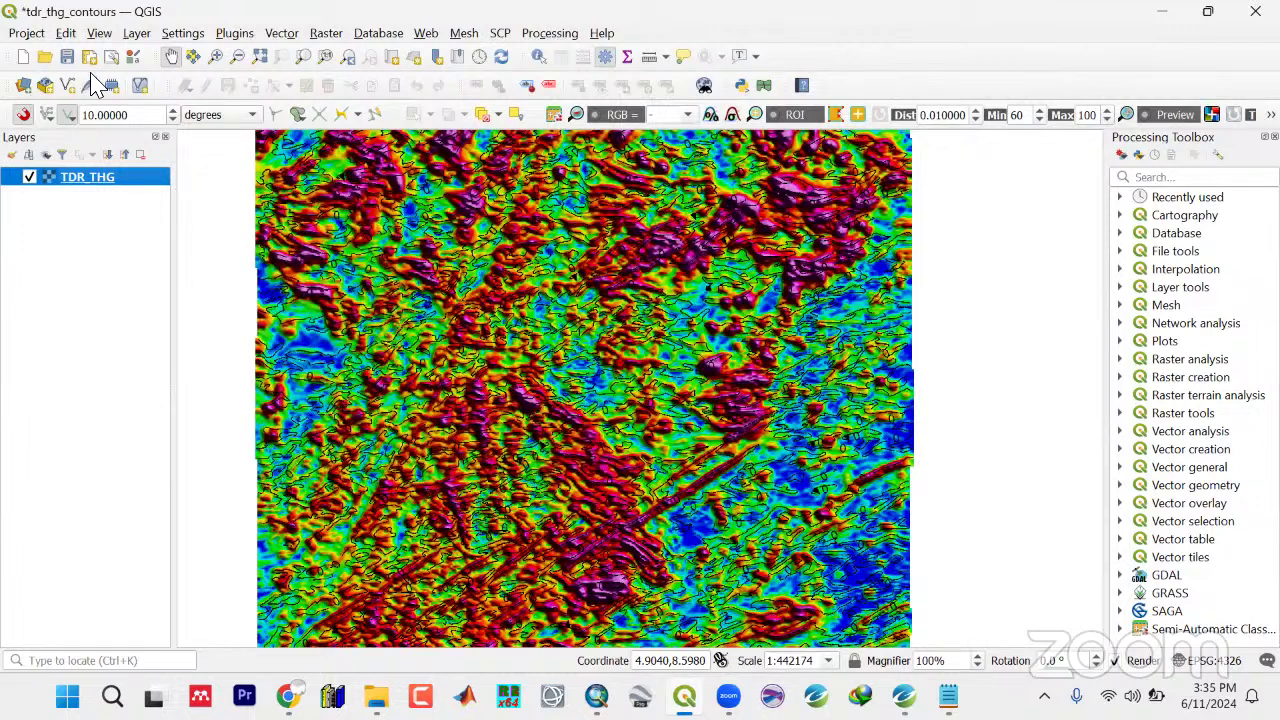
left_click(70, 58)
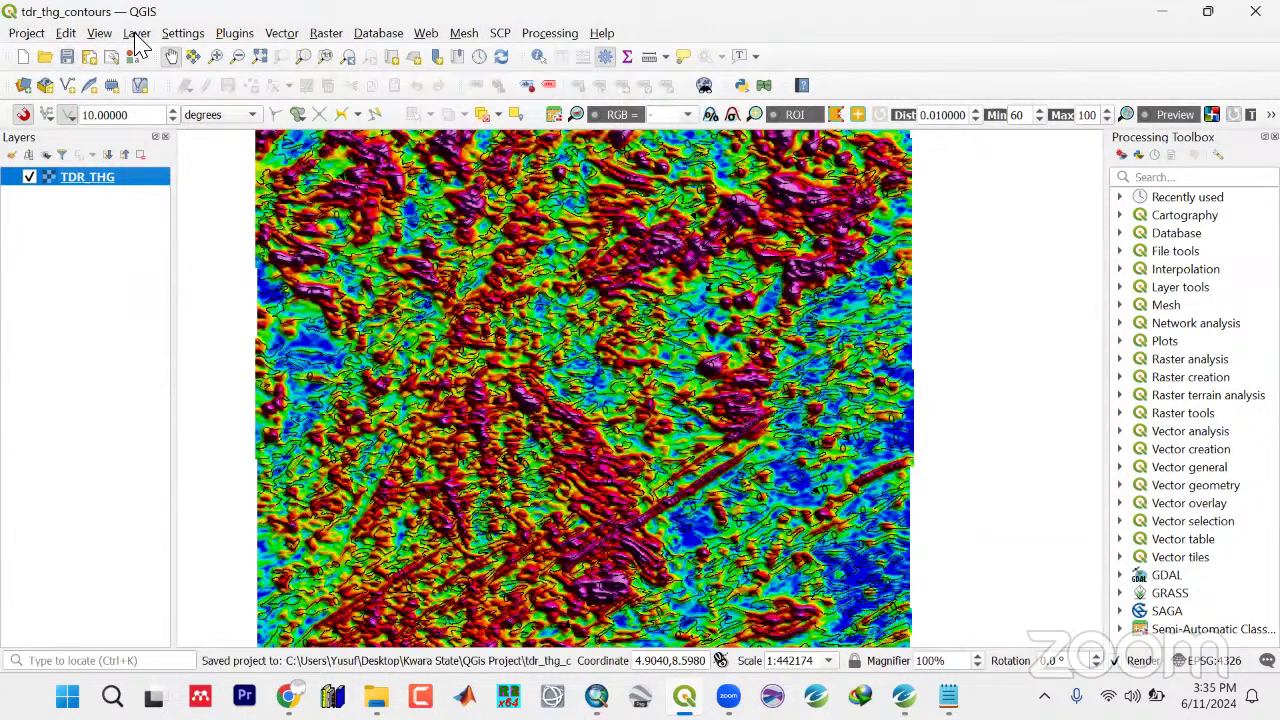
Start a new shapefile layer and browse to the ShapeFiles folder in Kwara State as its save location
left_click(137, 33)
mouse_move(180, 78)
left_click(552, 55)
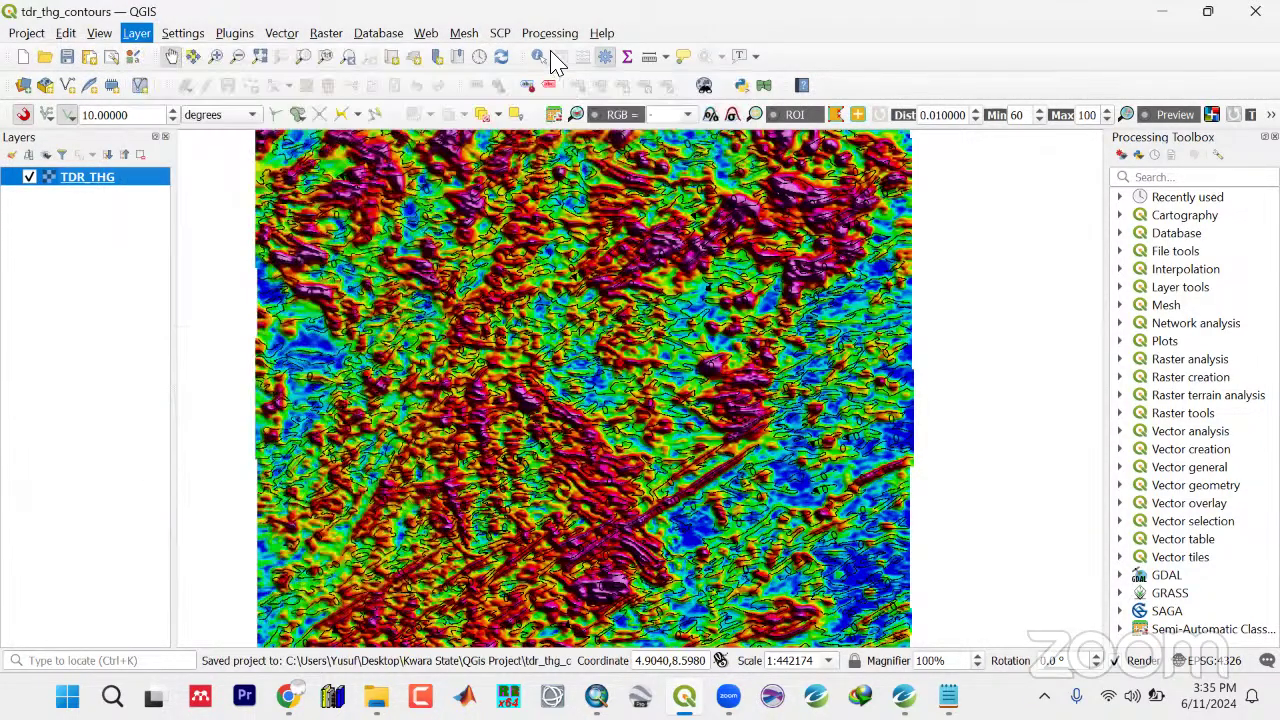
left_click(137, 33)
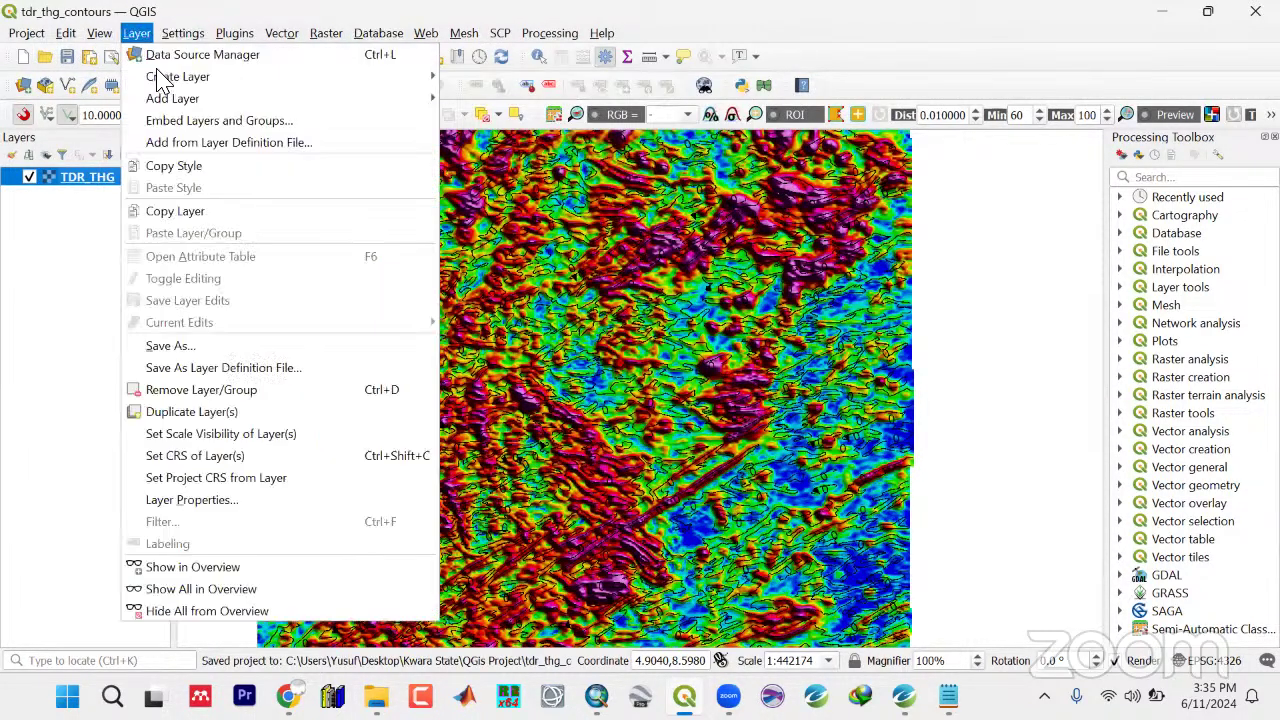
left_click(505, 99)
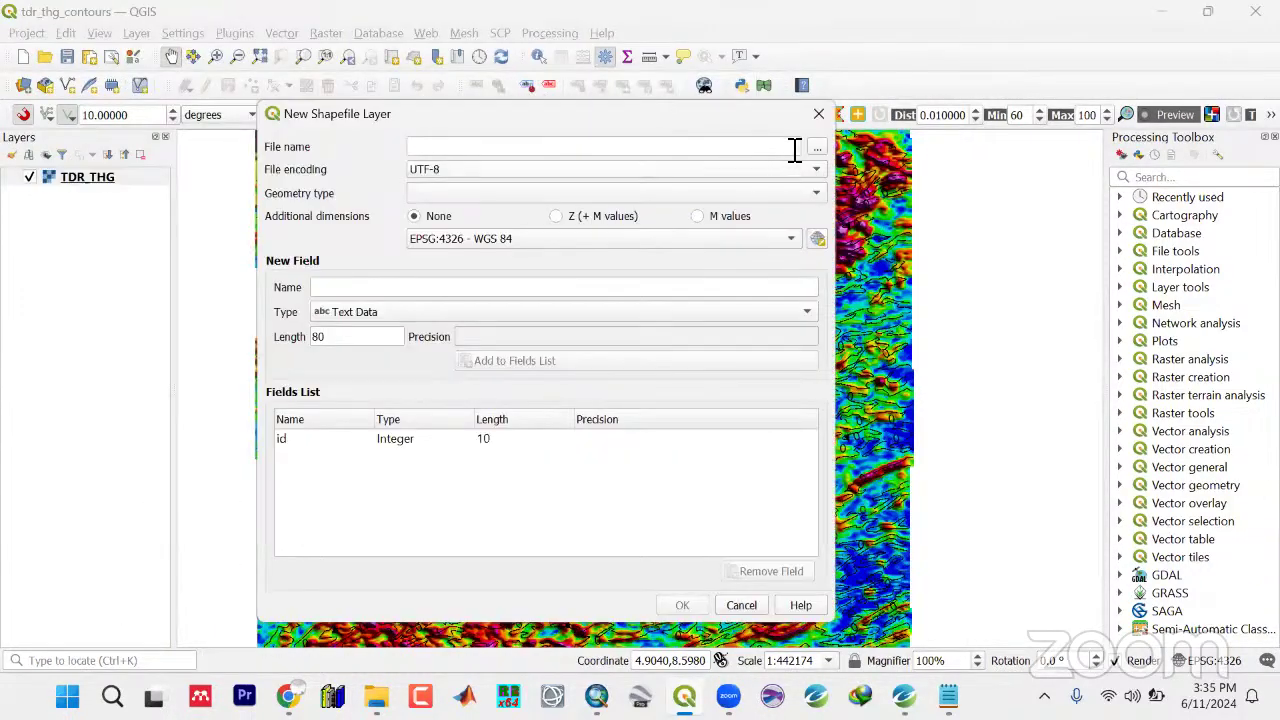
left_click(817, 148)
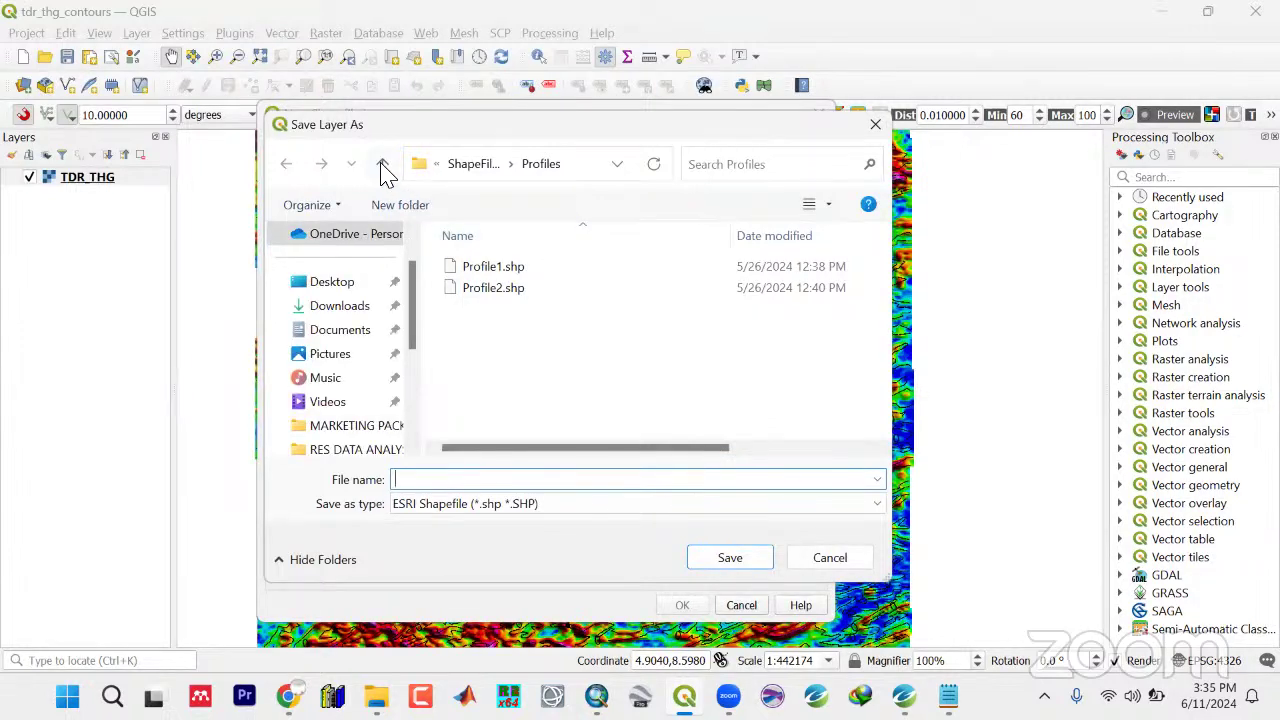
left_click(383, 165)
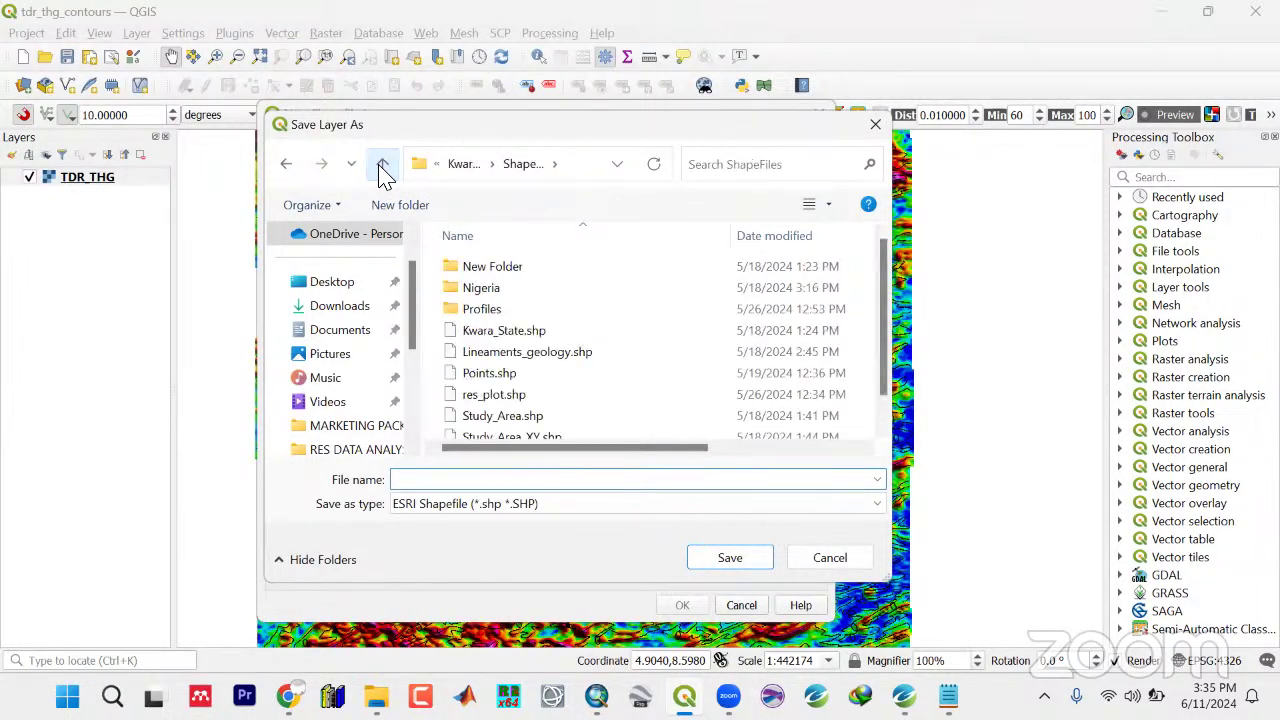
scroll(575, 423, "down", 1)
scroll(575, 423, "up", 1)
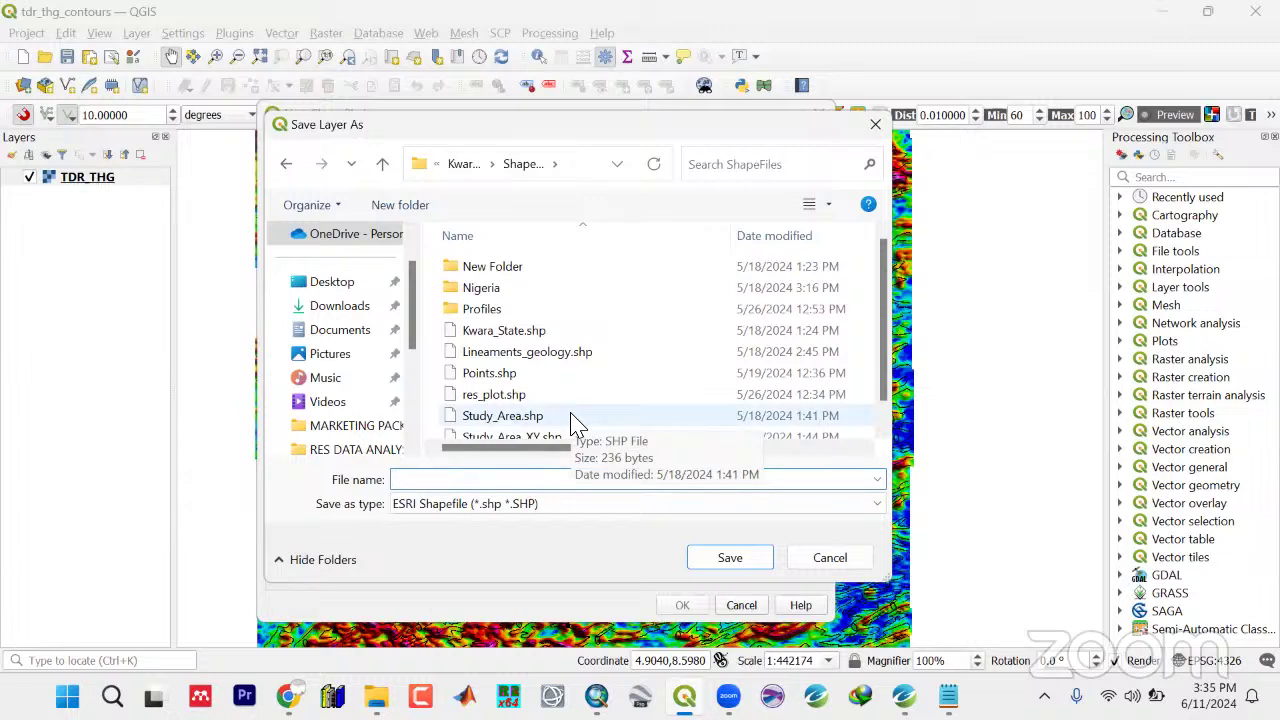
Create a folder named Shapefiles inside the OSM Project folder and open it as the save location
left_click(383, 166)
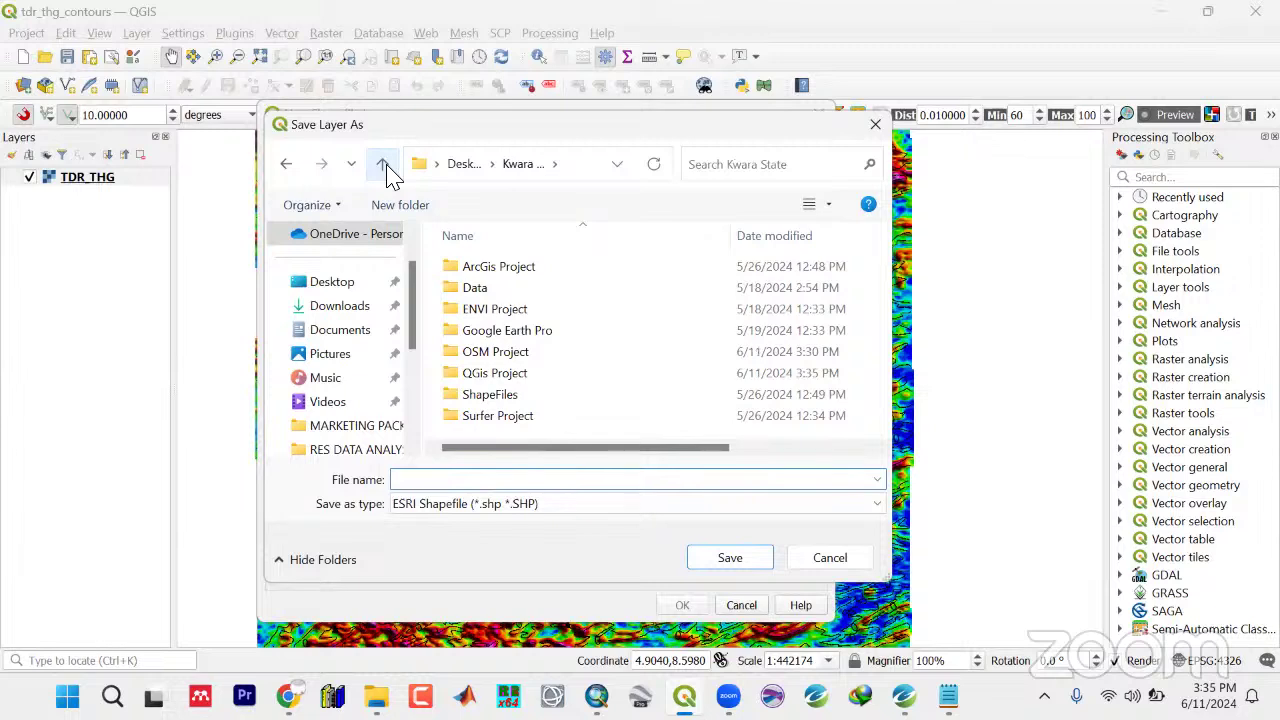
double_click(503, 351)
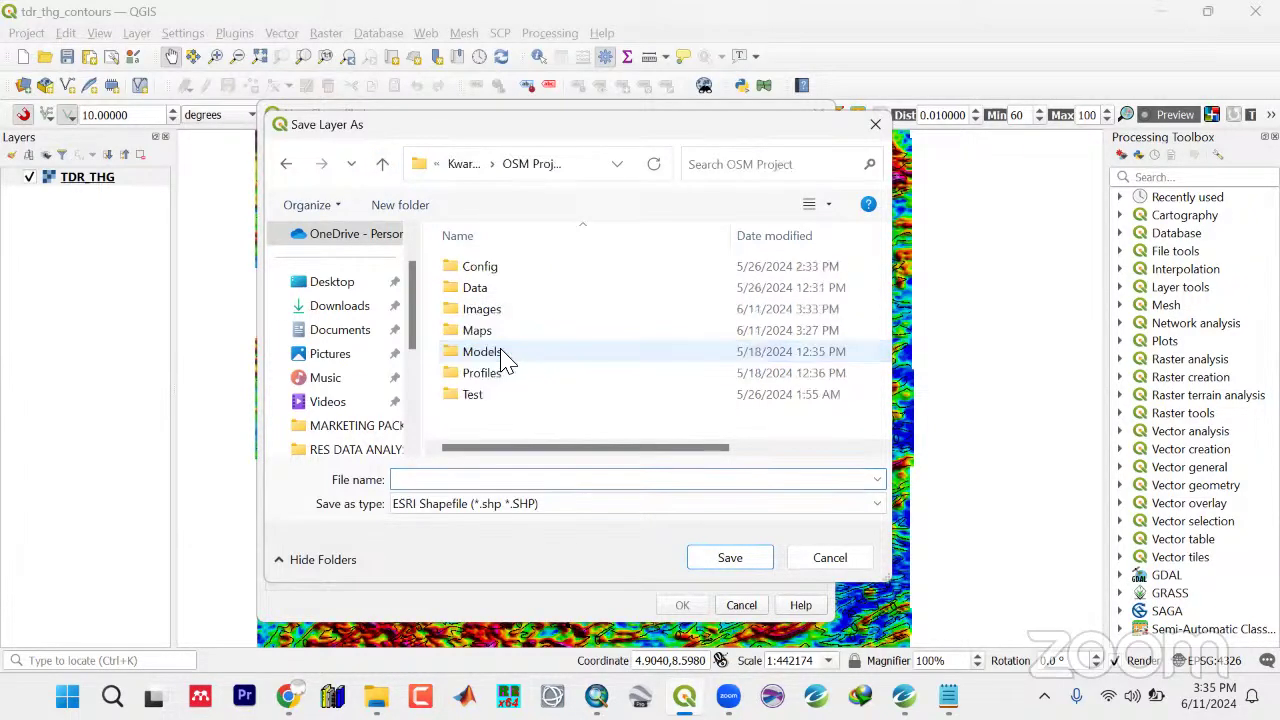
left_click(400, 206)
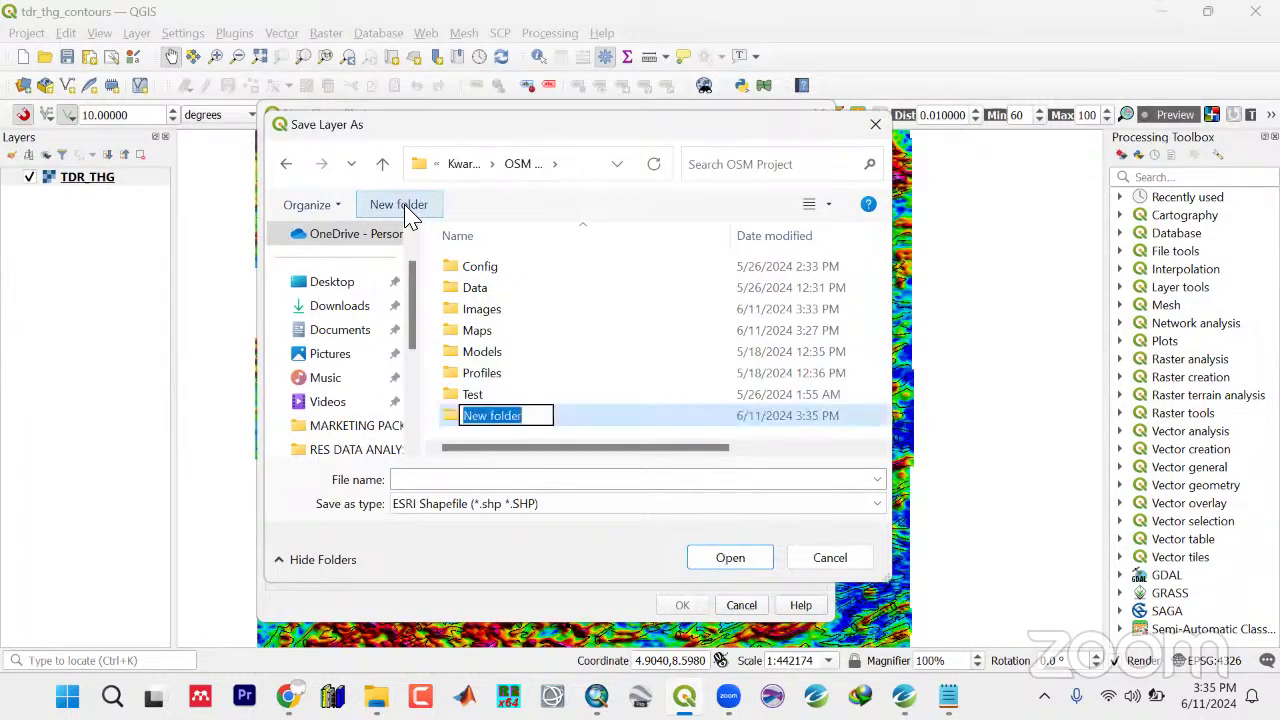
type("S")
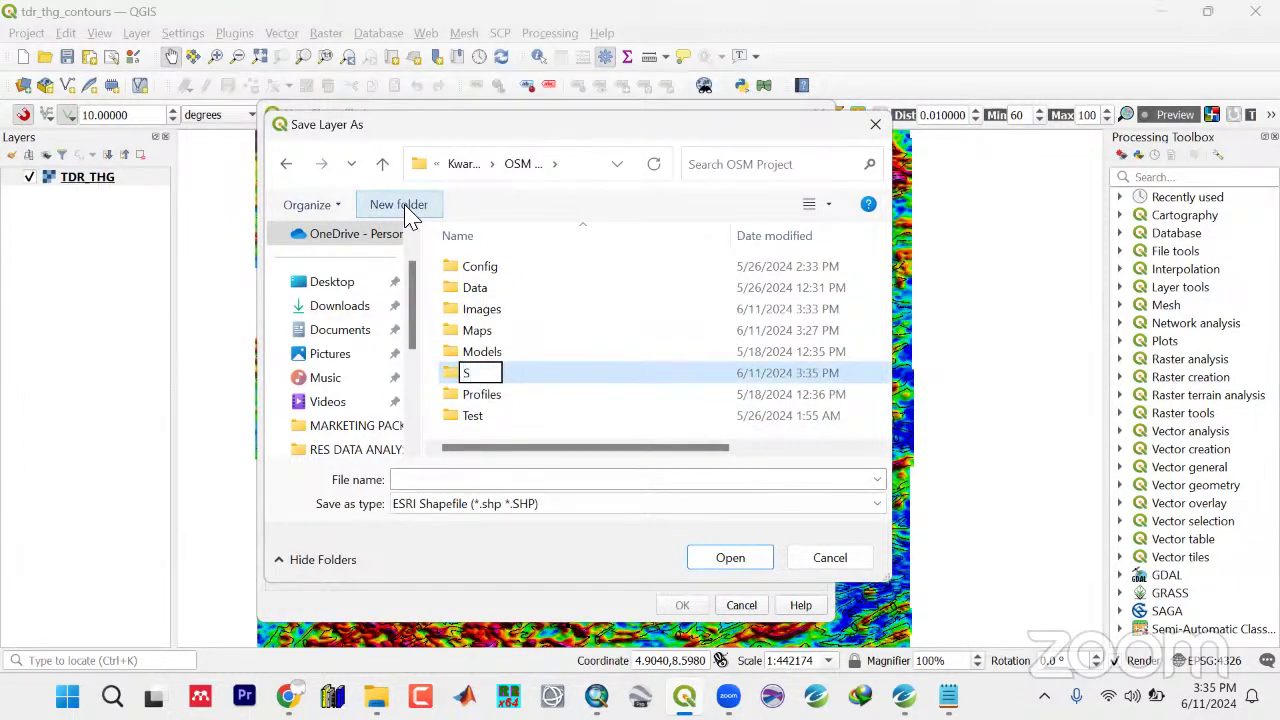
type("hape")
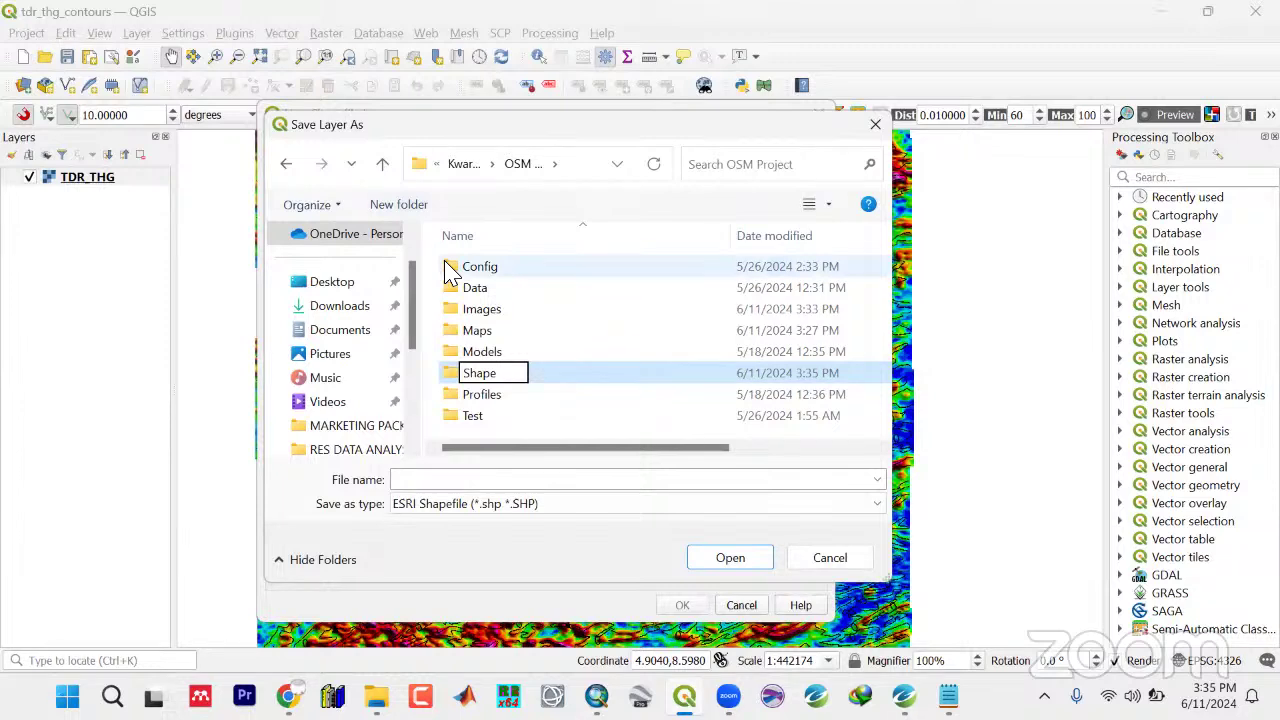
type("files")
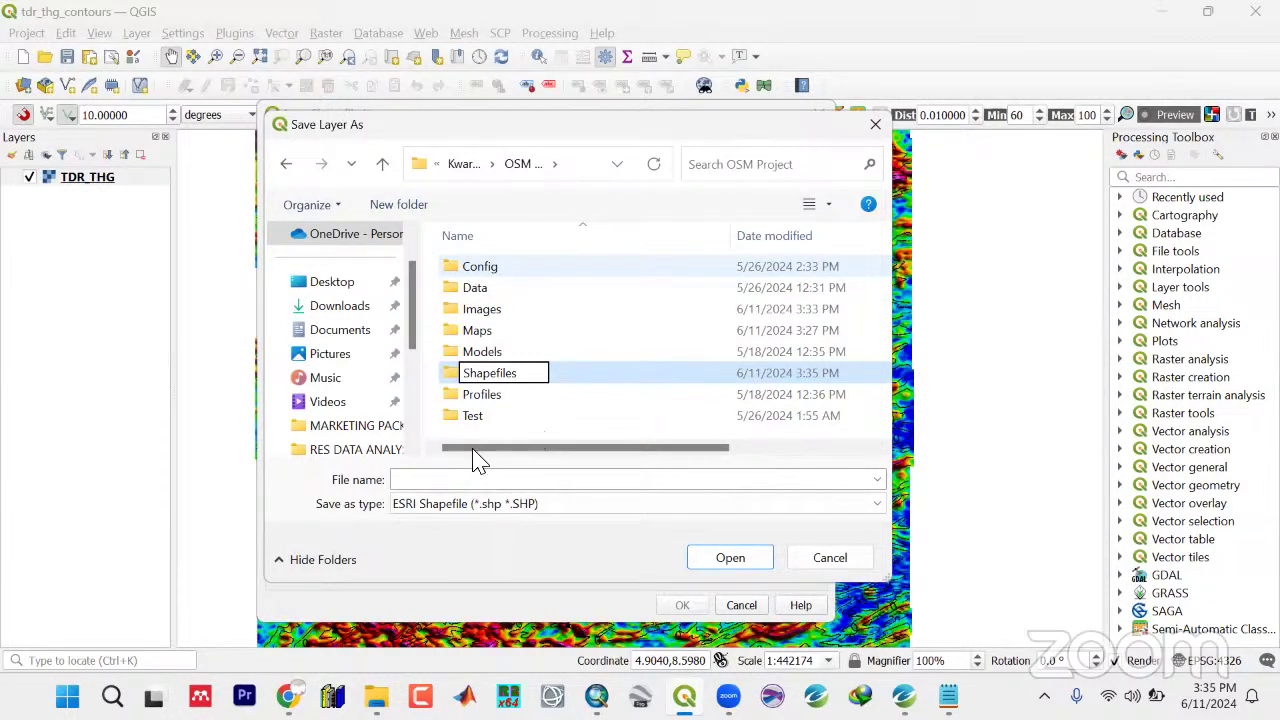
key("Return")
double_click(489, 395)
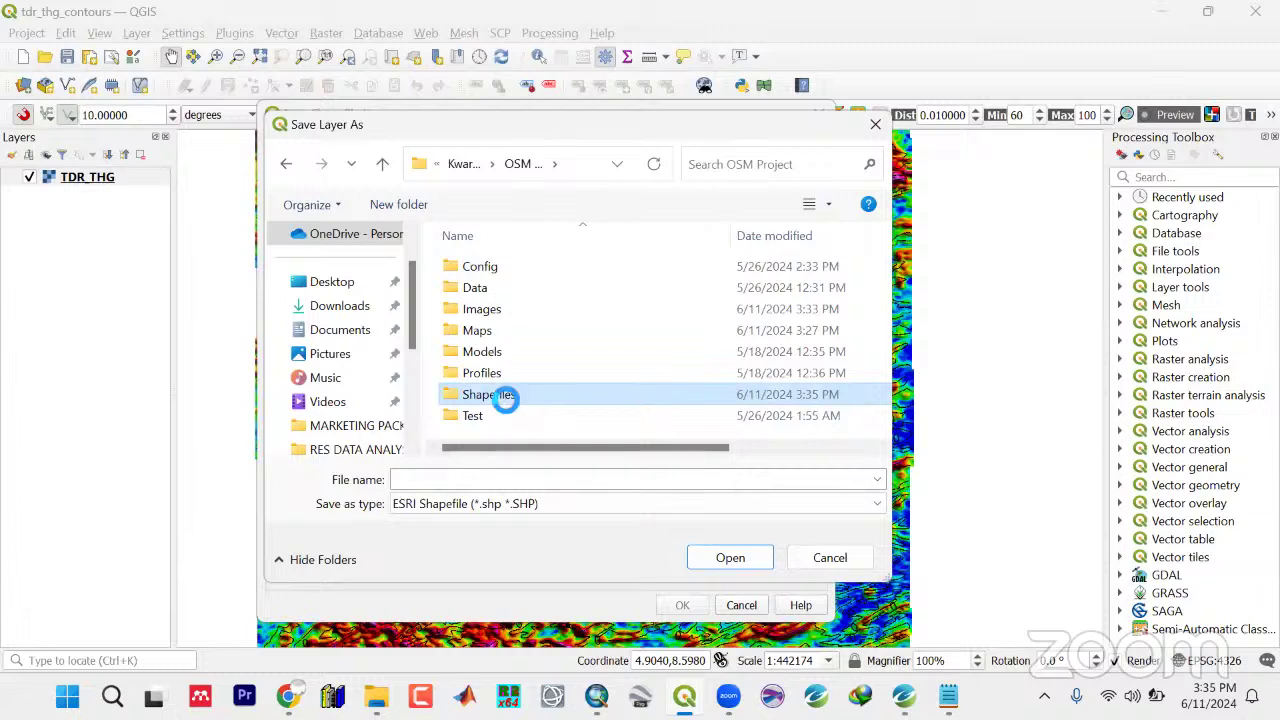
Name the new shapefile lineaments and confirm its save location in the Shapefiles folder
left_click(505, 480)
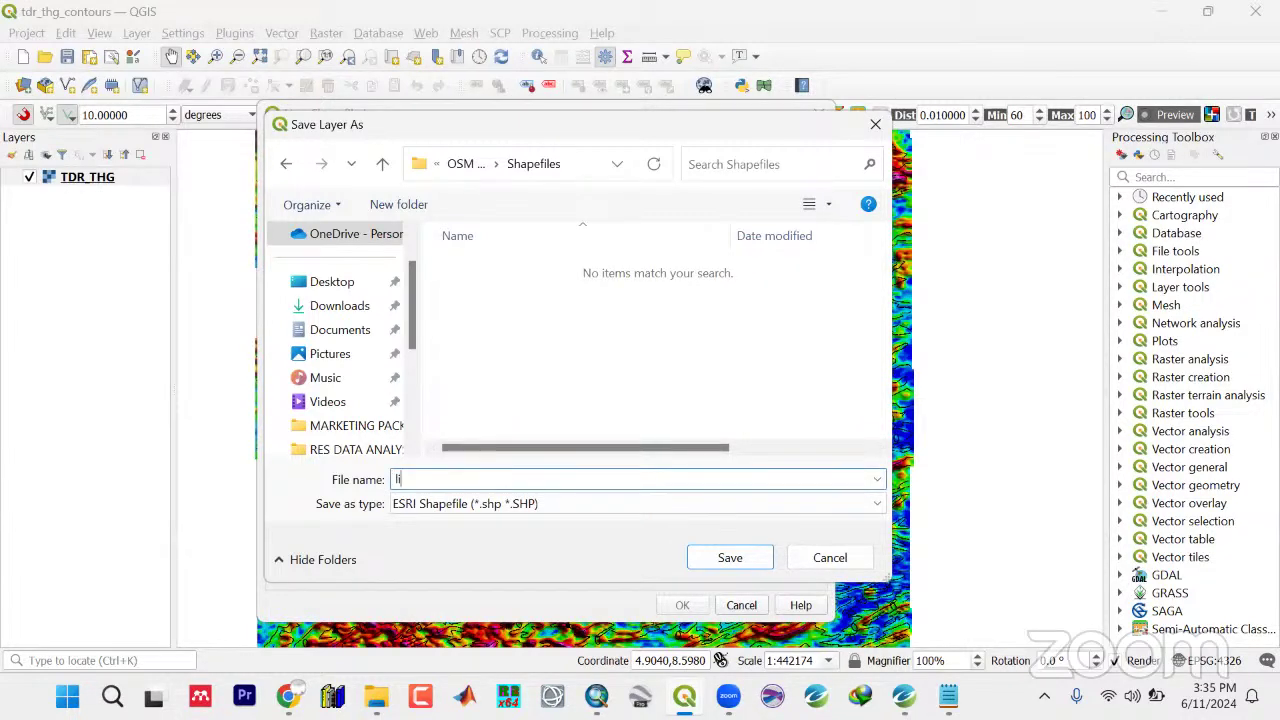
type("lineaments")
left_click(718, 566)
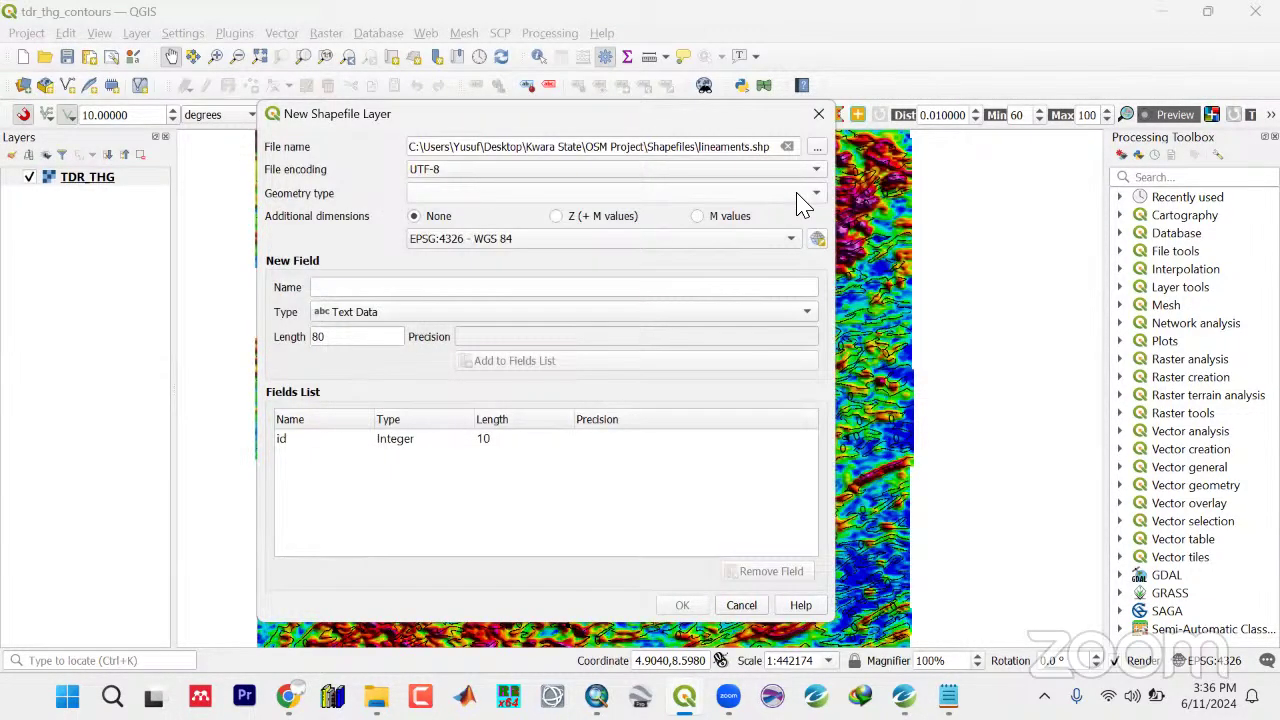
Set the new shapefile's geometry type to Line and create the layer
left_click(798, 196)
left_click(488, 250)
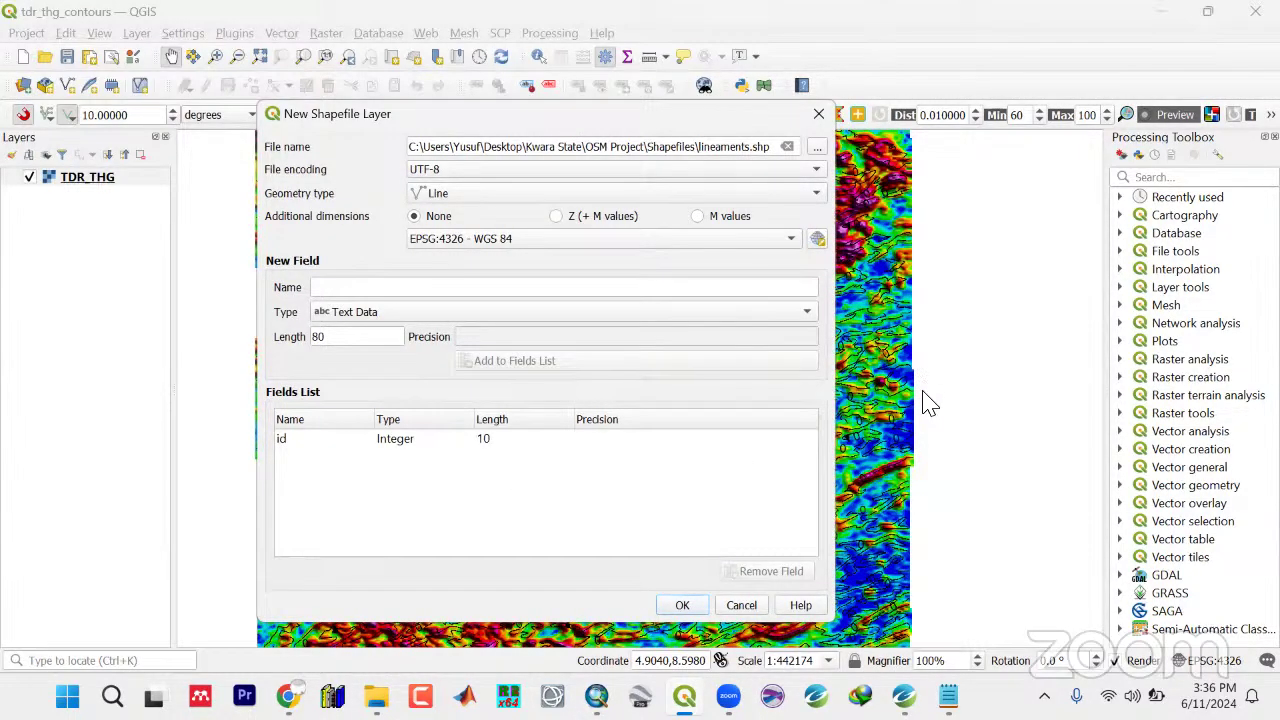
left_click_drag(420, 113, 720, 14)
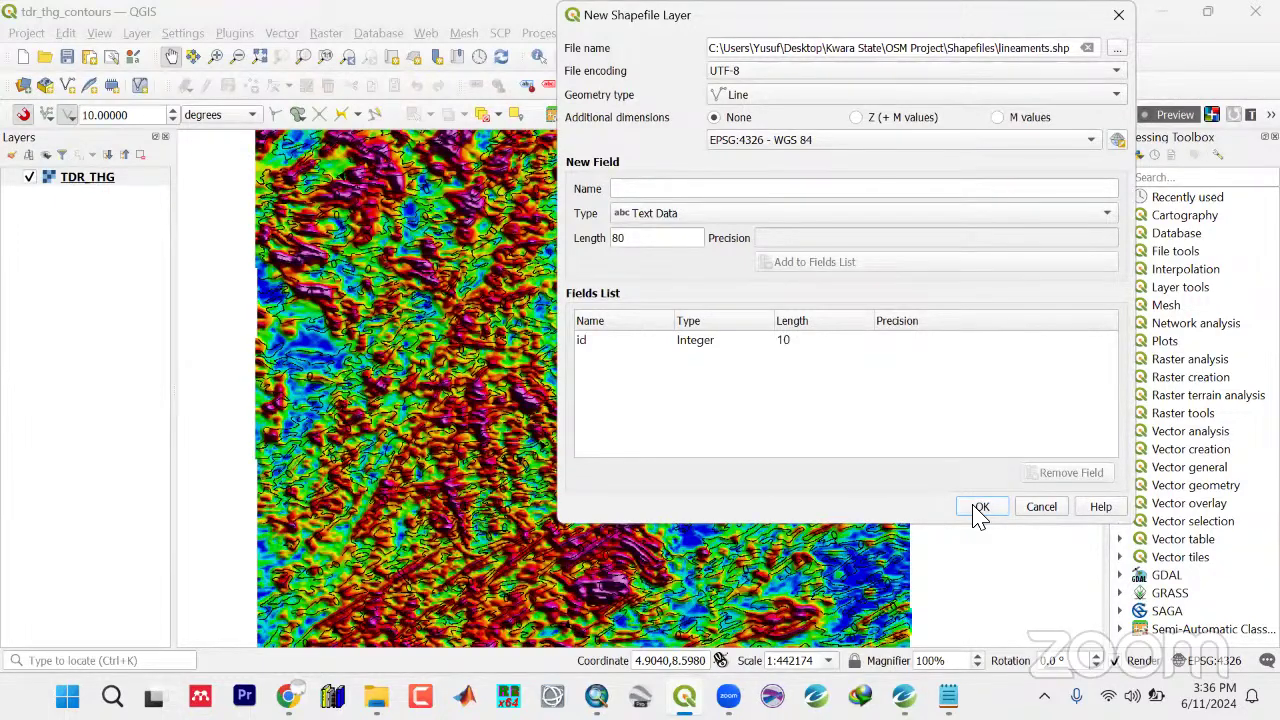
left_click(979, 508)
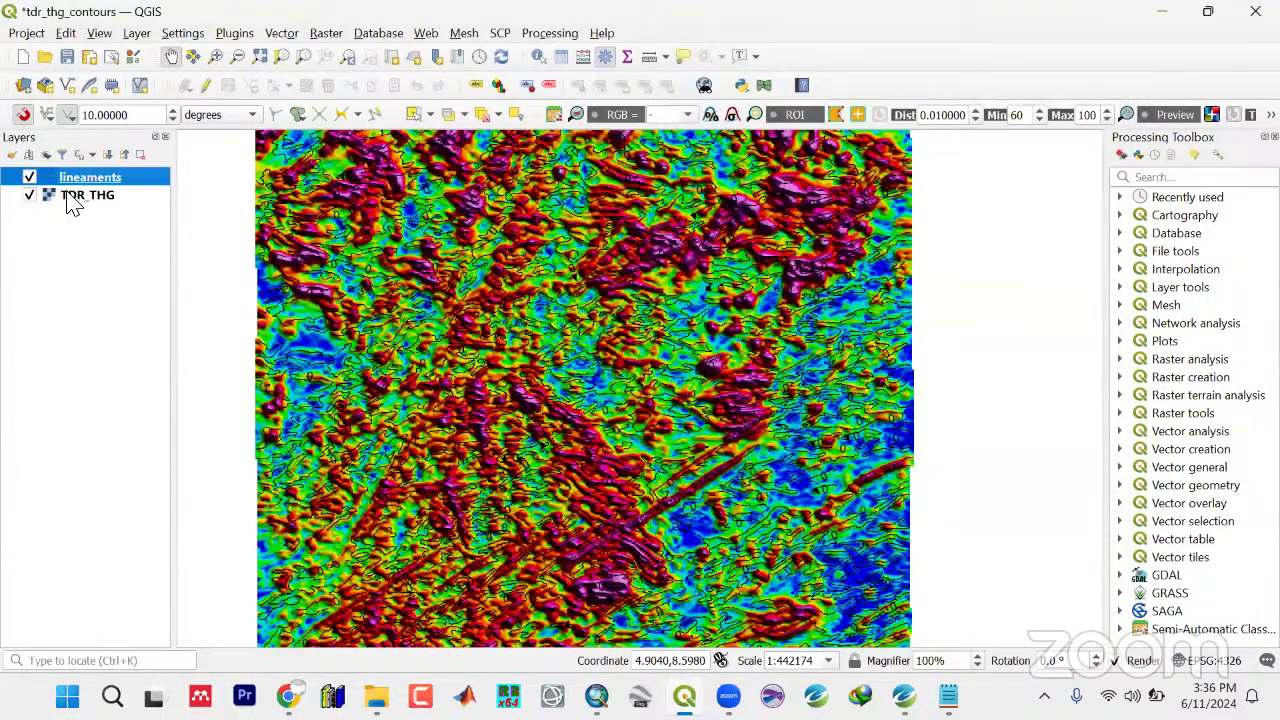
Assign WGS 84 (EPSG:4326) as the lineaments layer's coordinate reference system and save the project
right_click(78, 180)
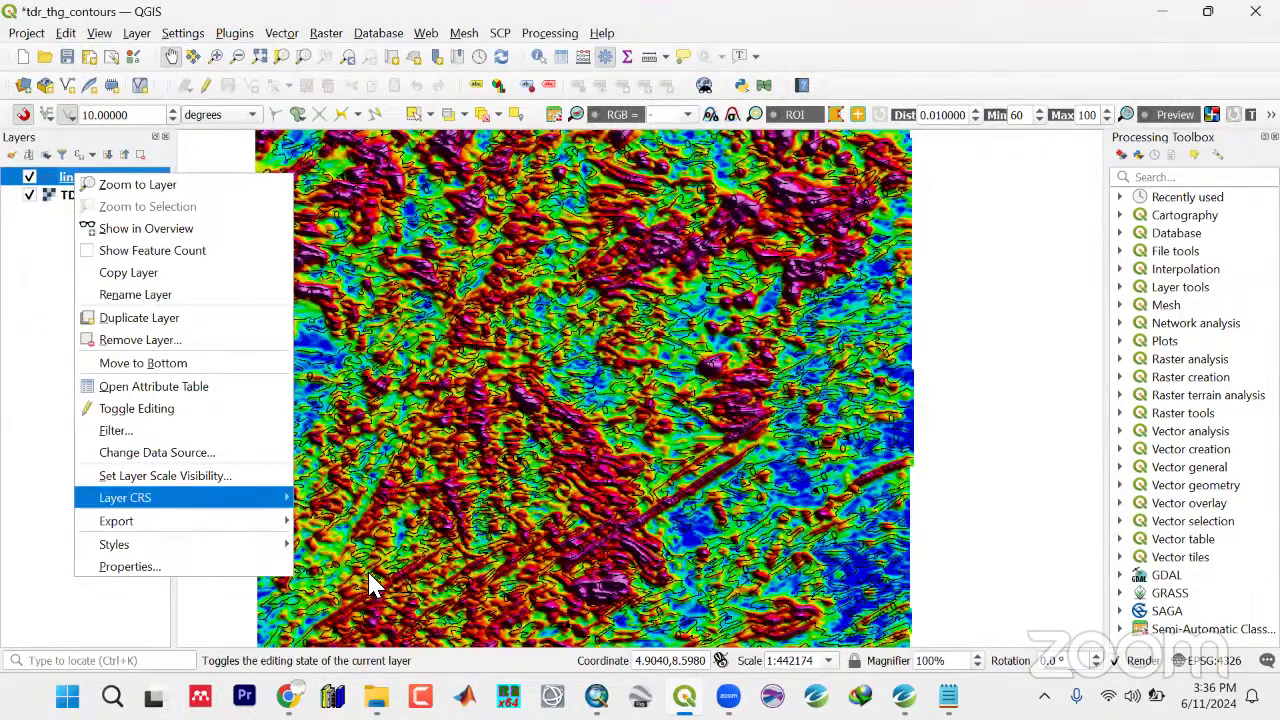
mouse_move(374, 586)
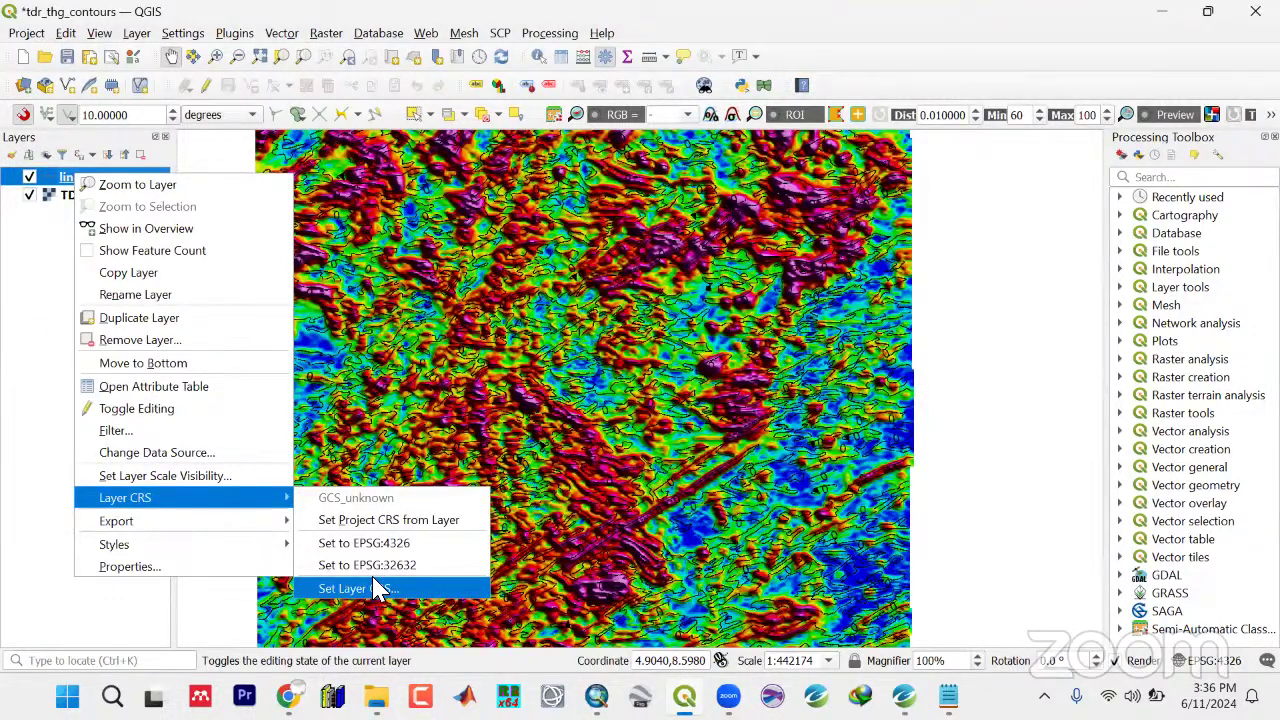
left_click(374, 588)
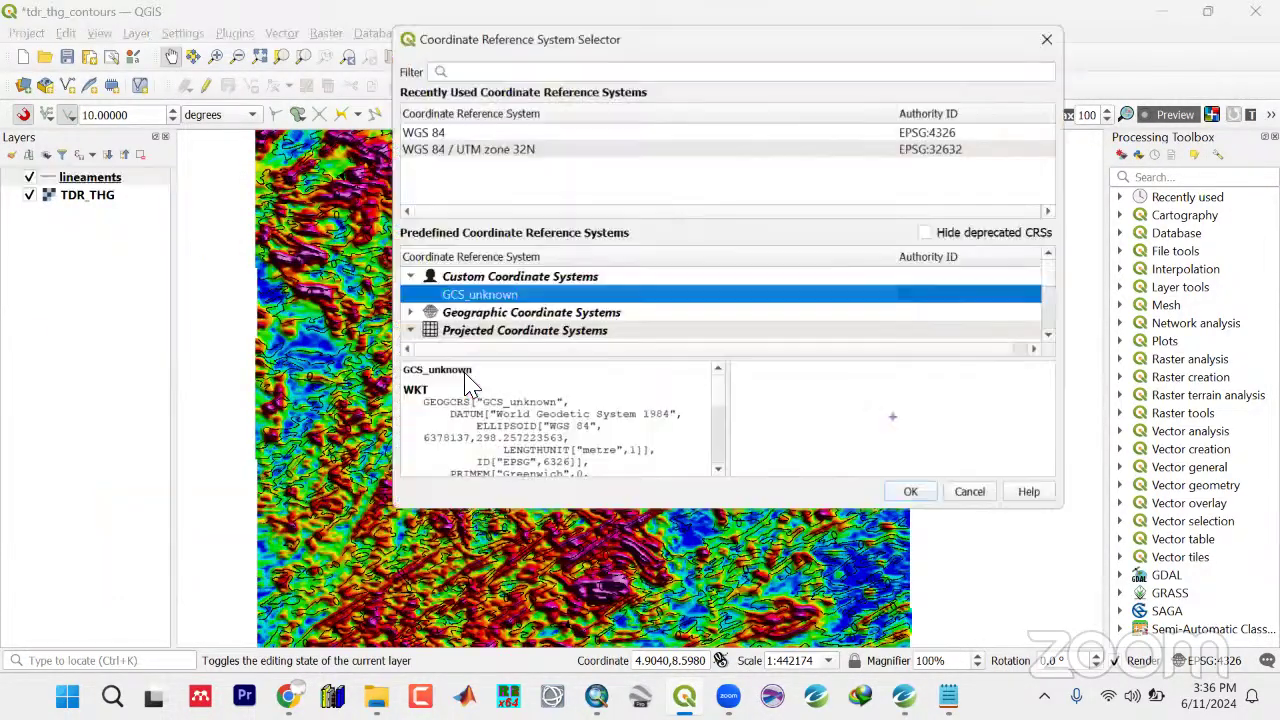
left_click(424, 134)
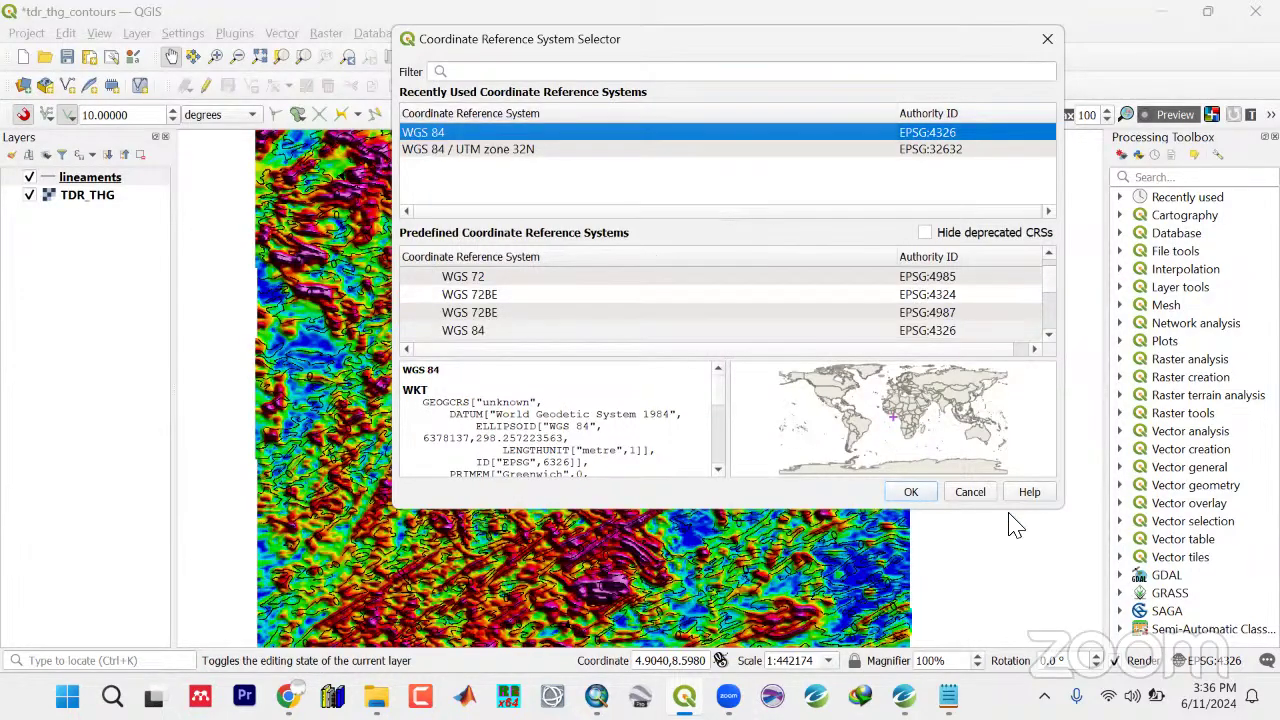
left_click(912, 494)
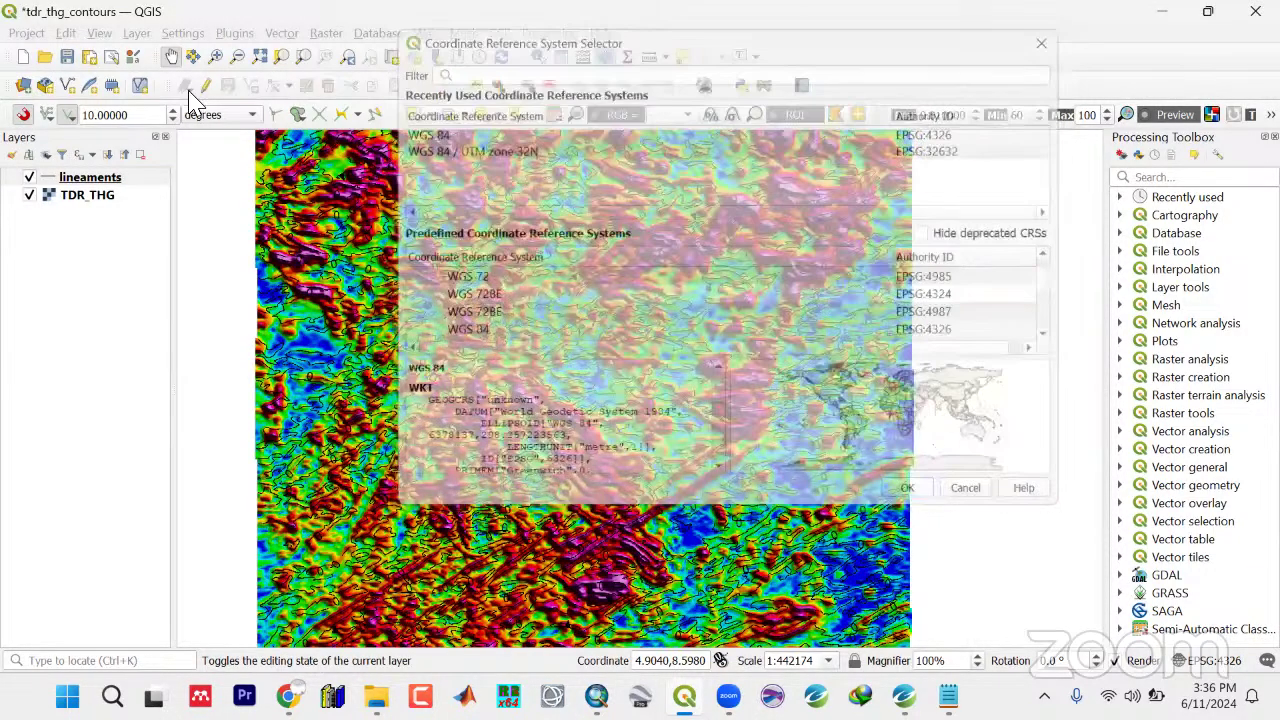
left_click(67, 57)
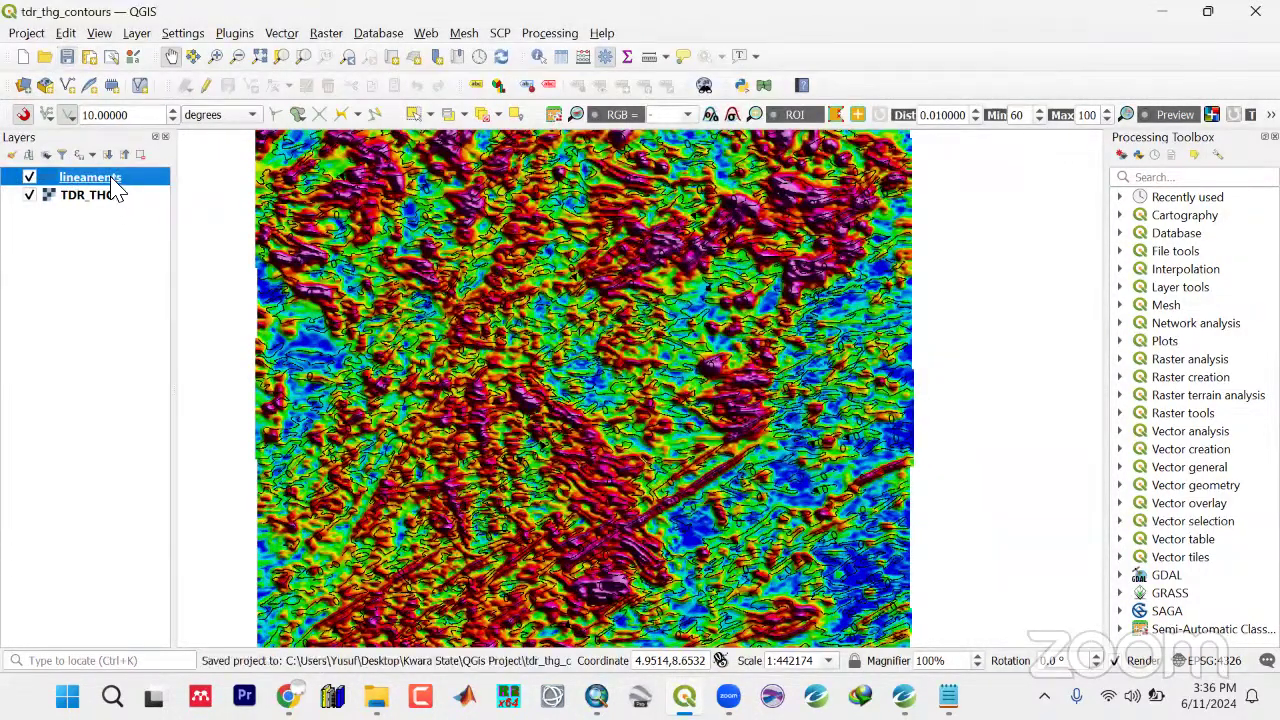
Check which coordinate reference system is assigned to the lineaments layer and to the TDR_THG raster
right_click(113, 180)
mouse_move(217, 503)
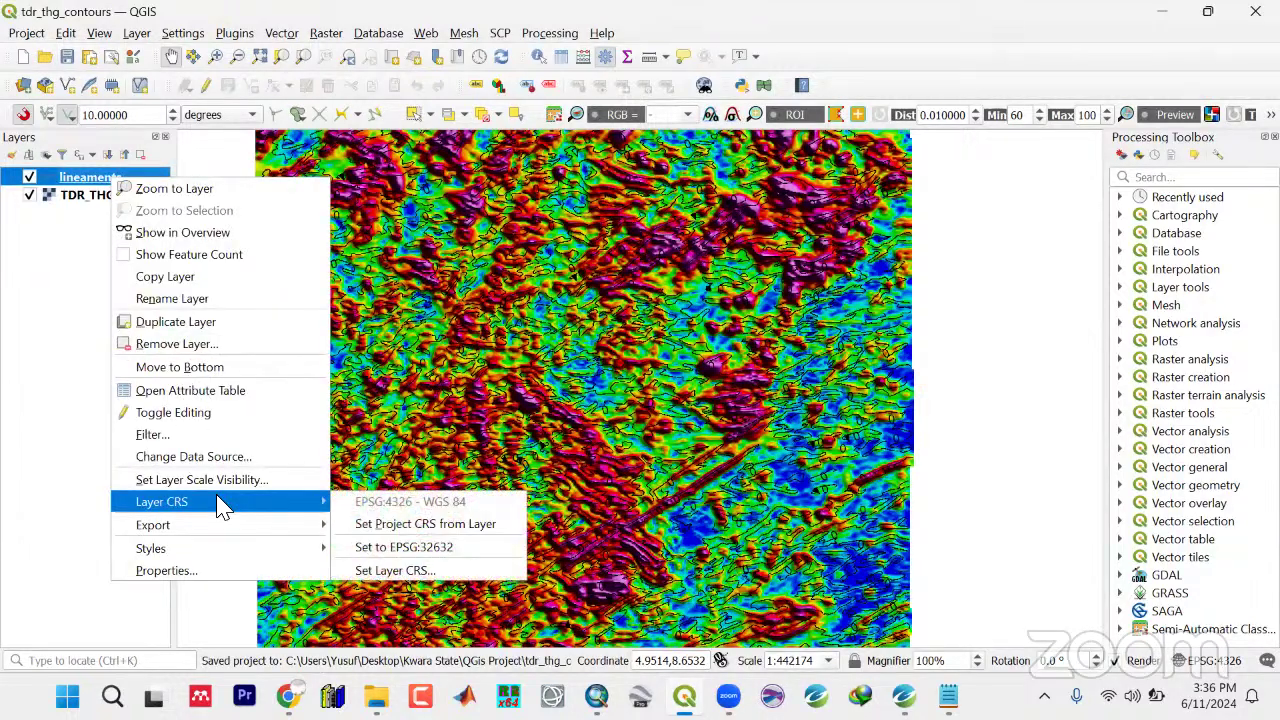
left_click(65, 200)
right_click(64, 197)
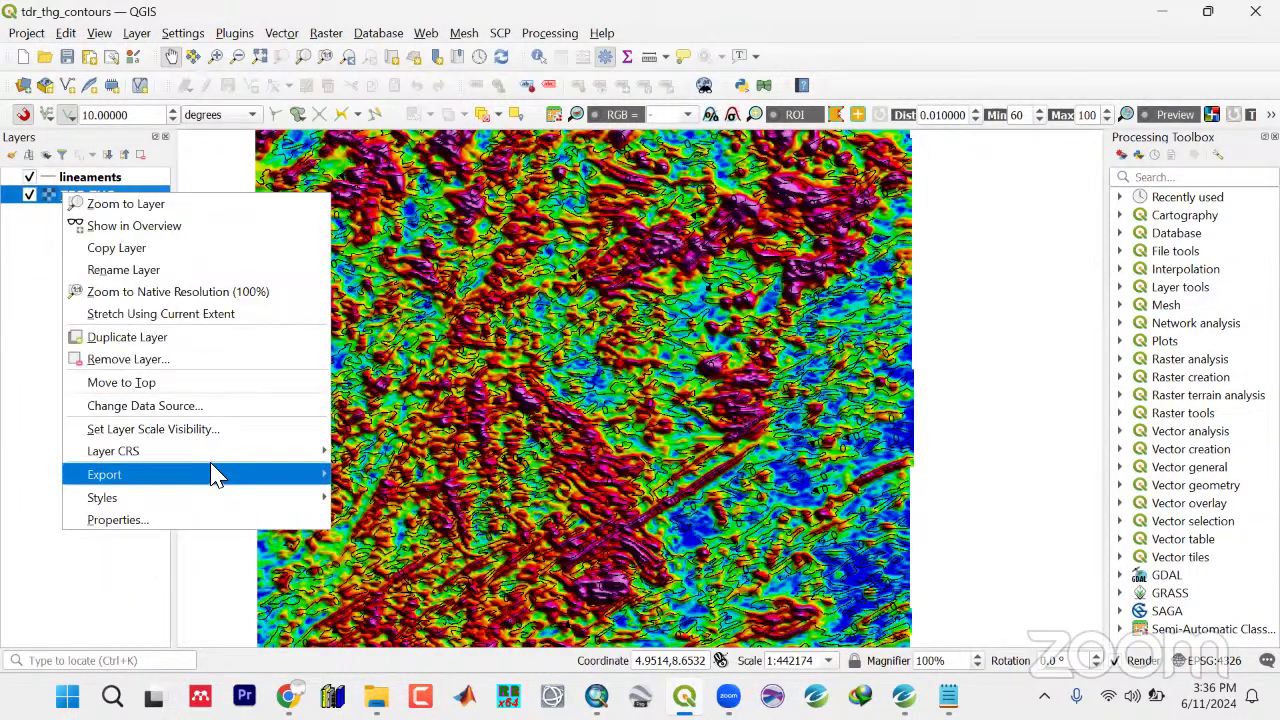
mouse_move(212, 453)
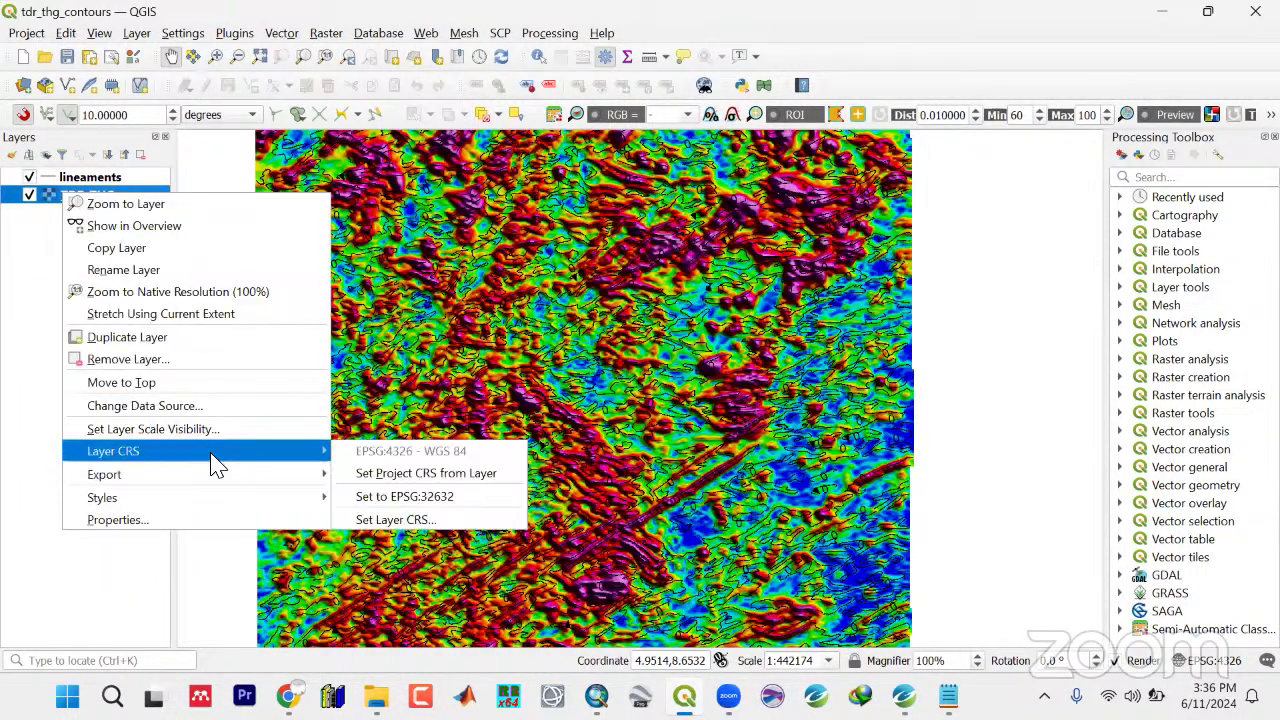
left_click(921, 38)
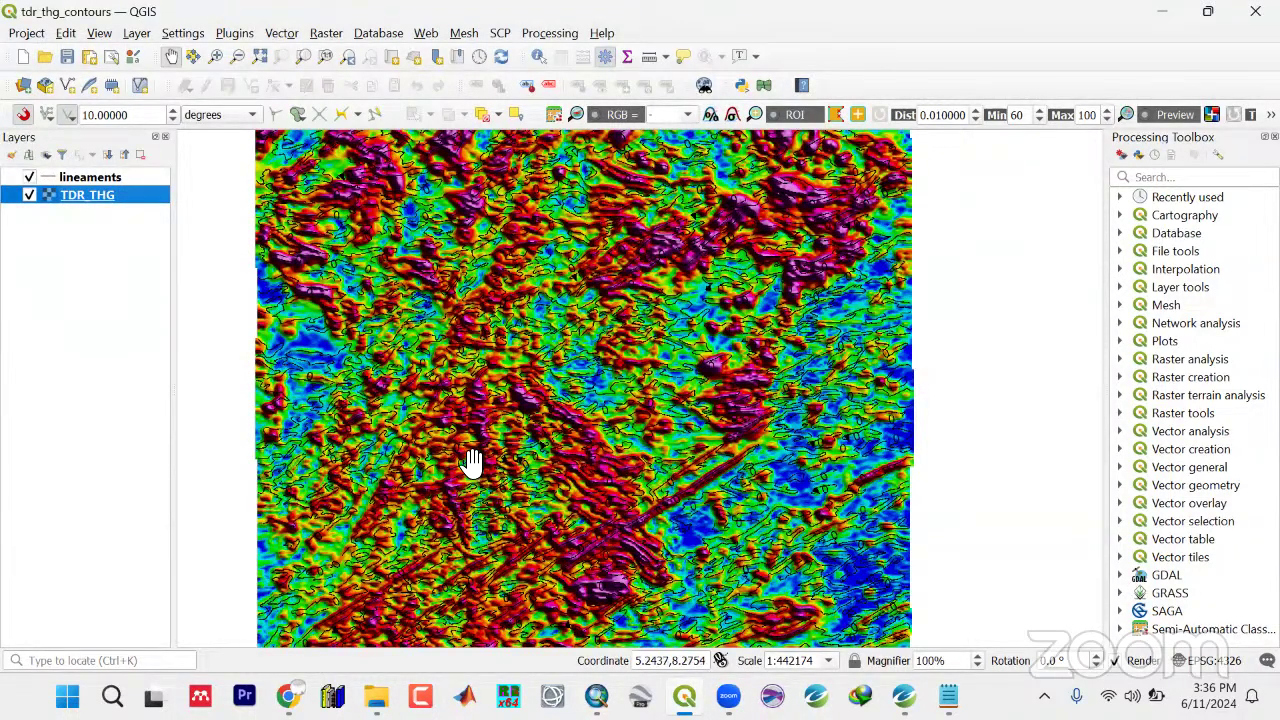
Style the lineaments layer as a white simple line with a 0.4 mm stroke width and save the project
left_click(90, 178)
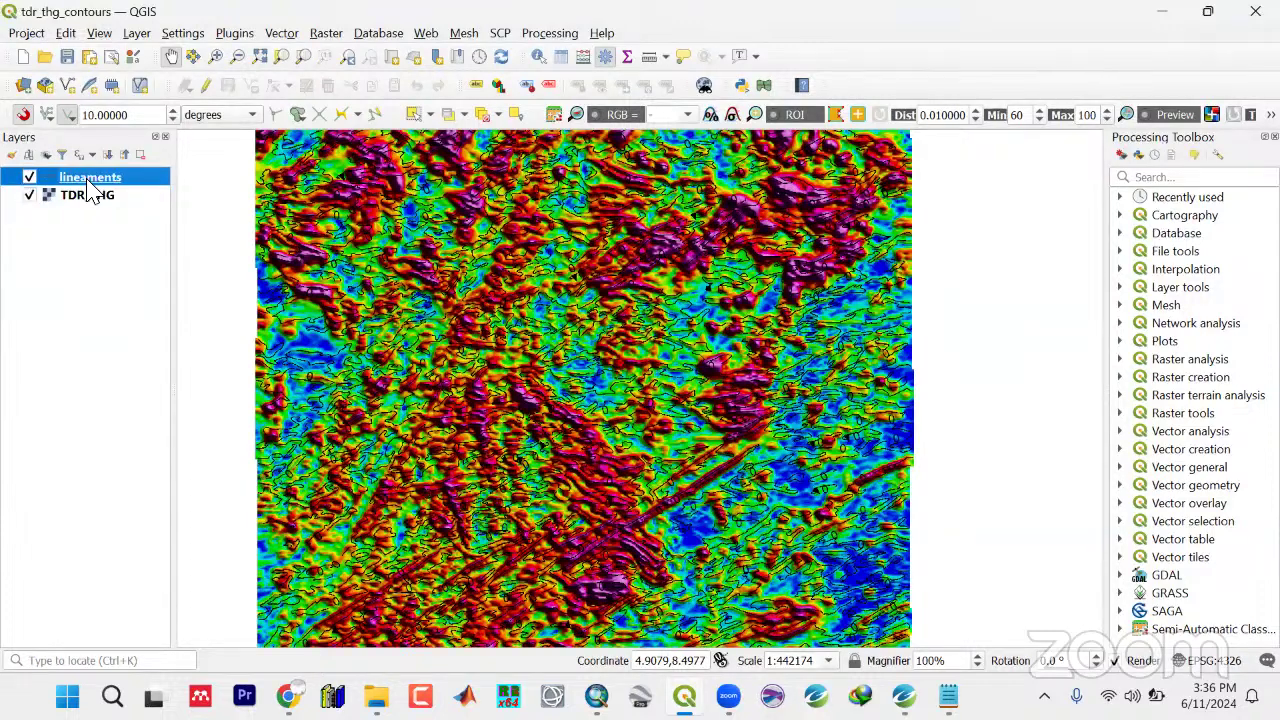
double_click(88, 181)
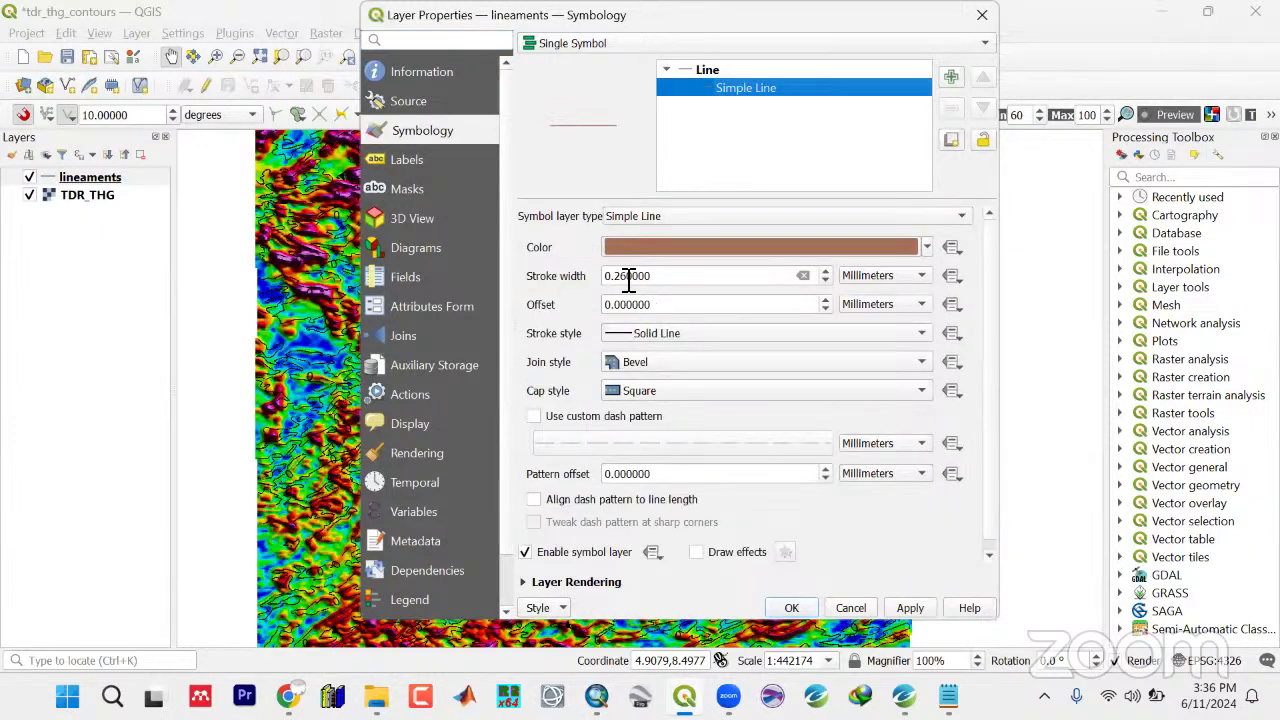
left_click(628, 276)
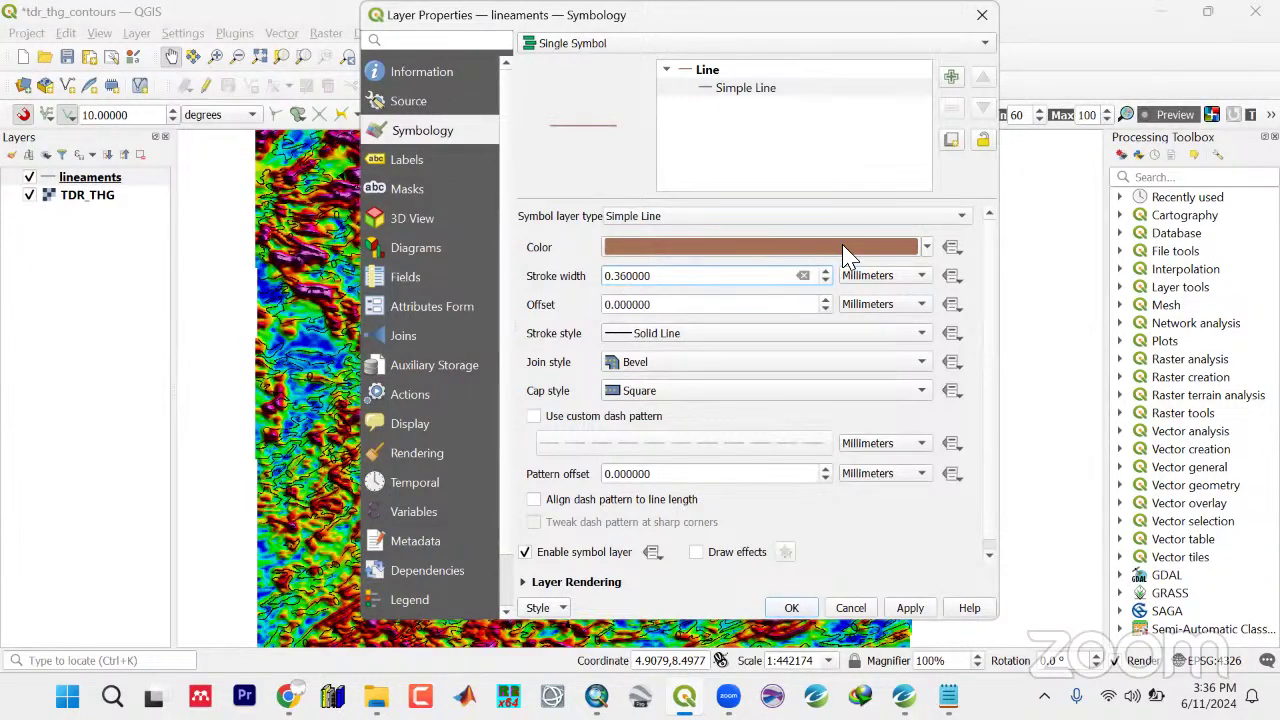
left_click(926, 247)
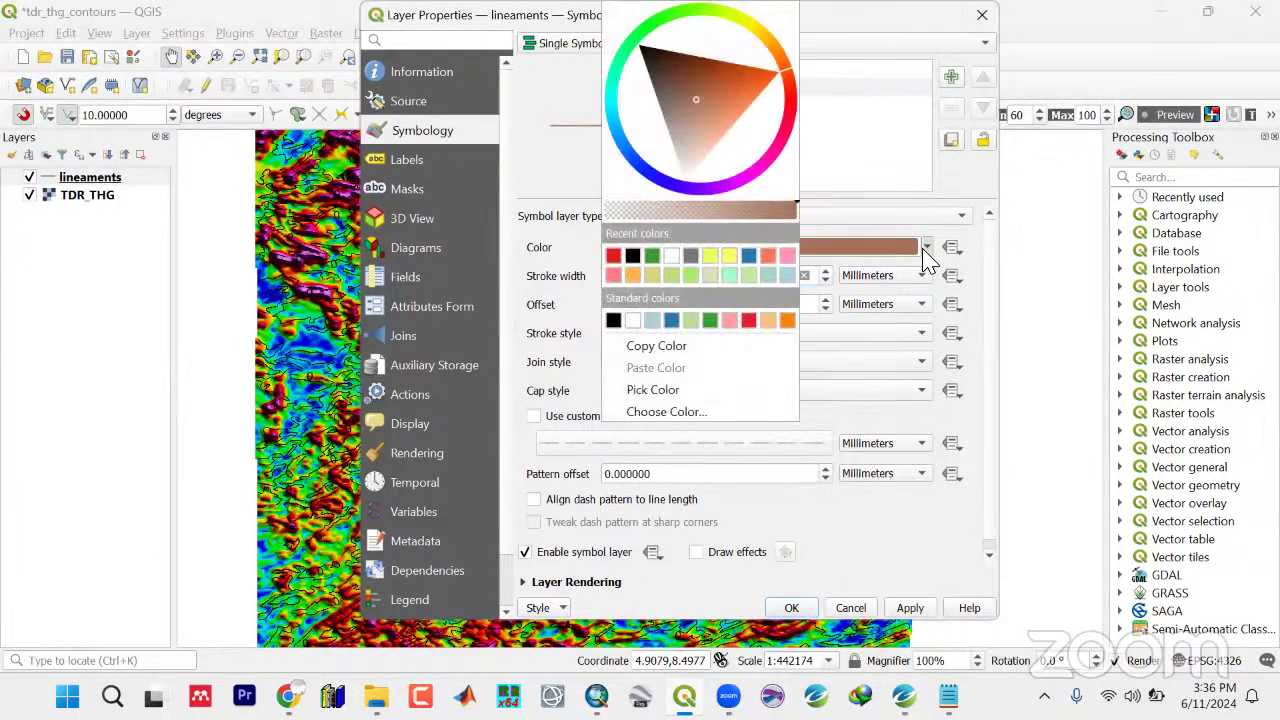
left_click(672, 257)
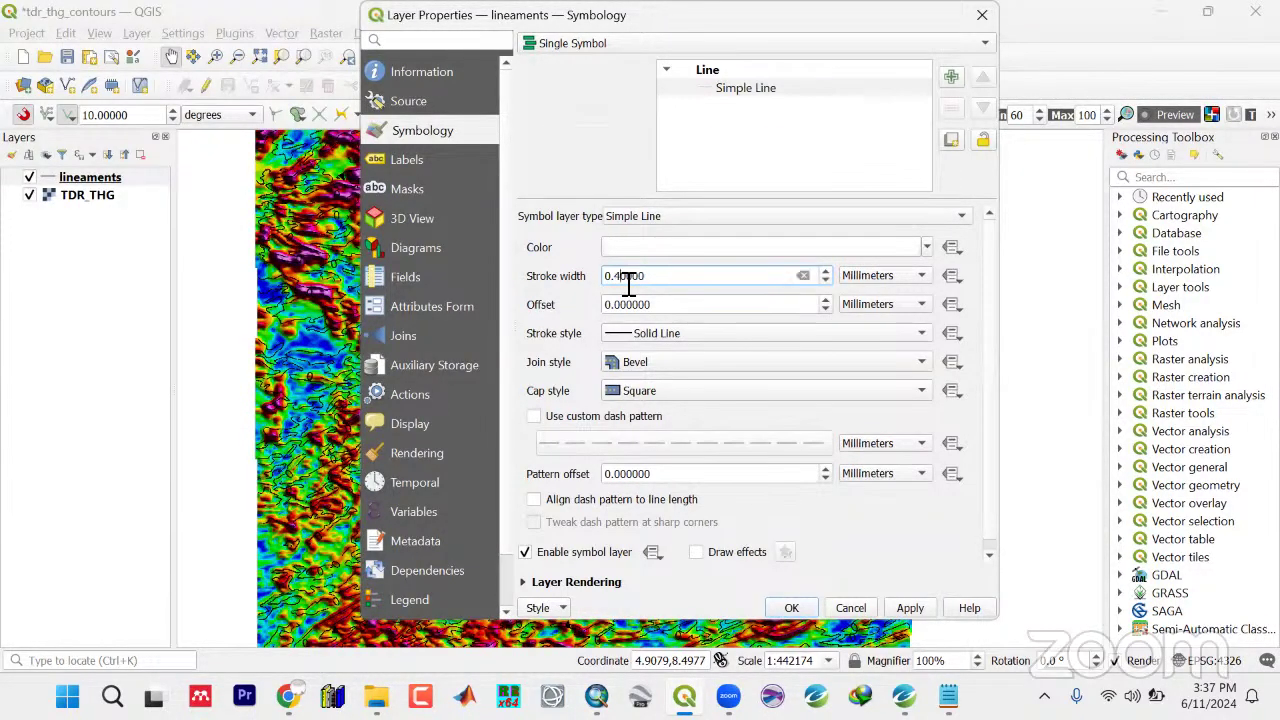
left_click(895, 606)
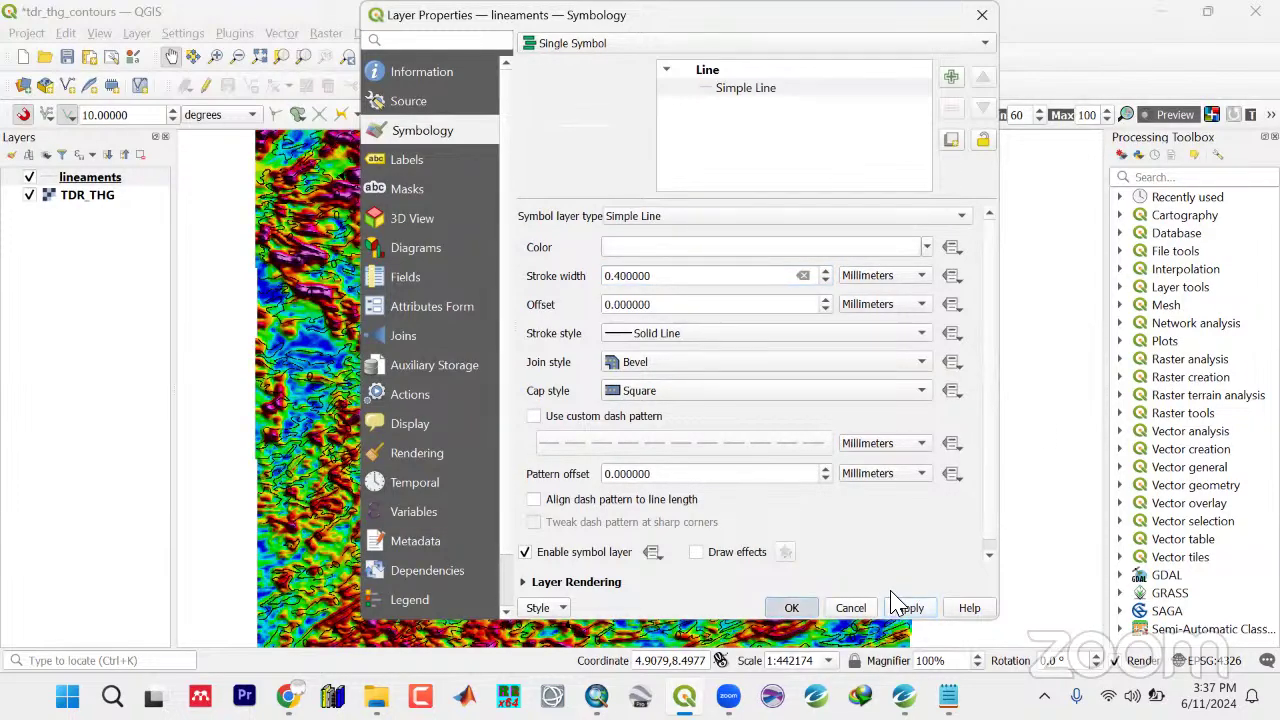
left_click(66, 57)
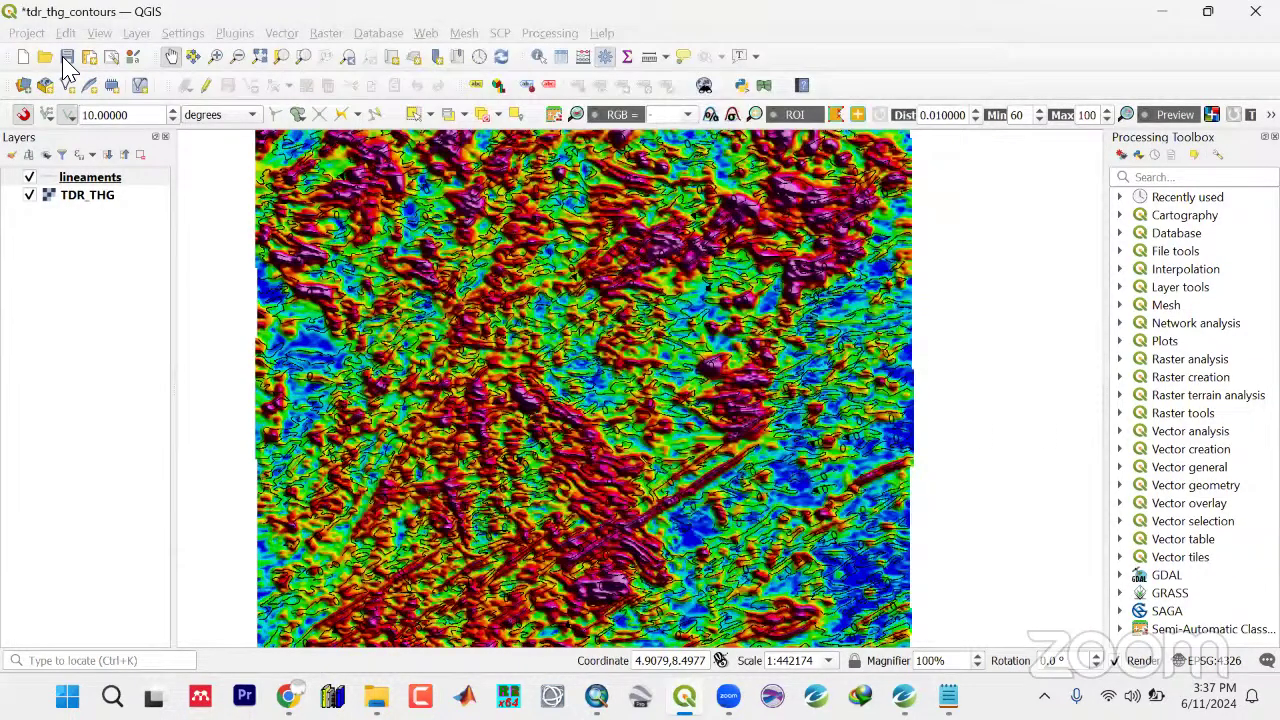
Turn off snapping and make lineaments the active layer over the long diagonal structure in the raster
left_click(24, 114)
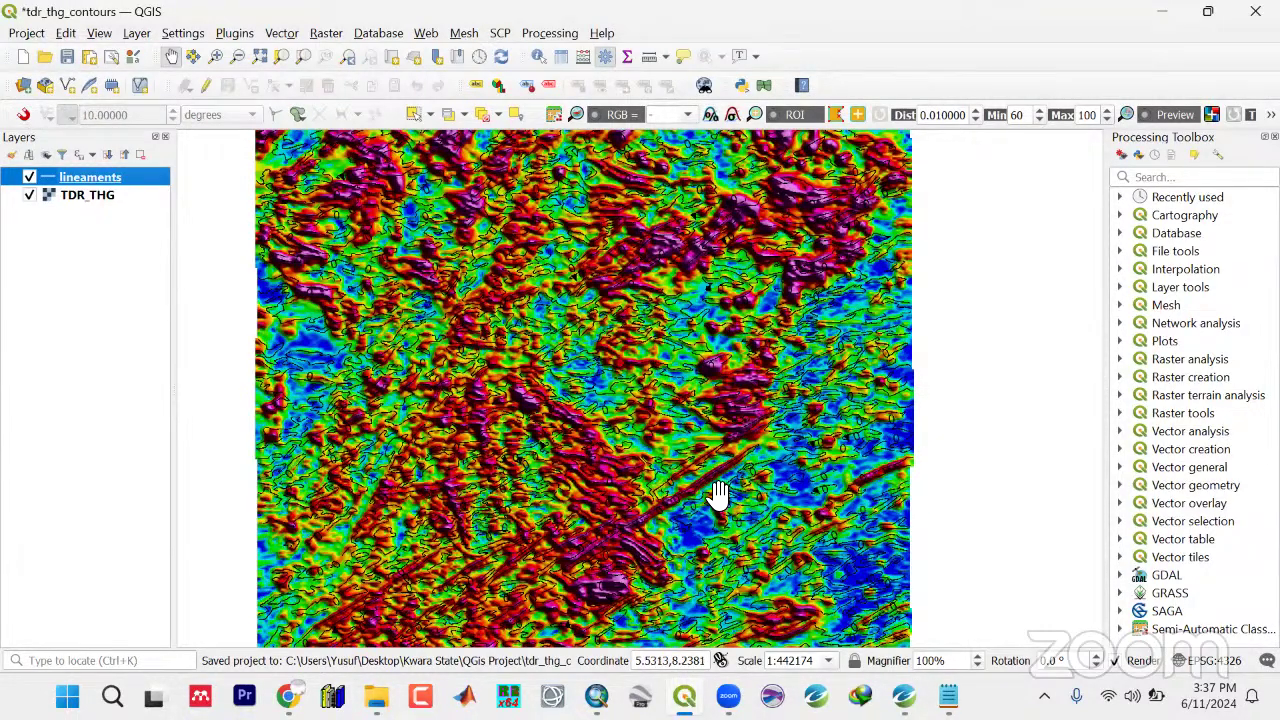
scroll(718, 493, "up", 1)
scroll(718, 493, "up", 1)
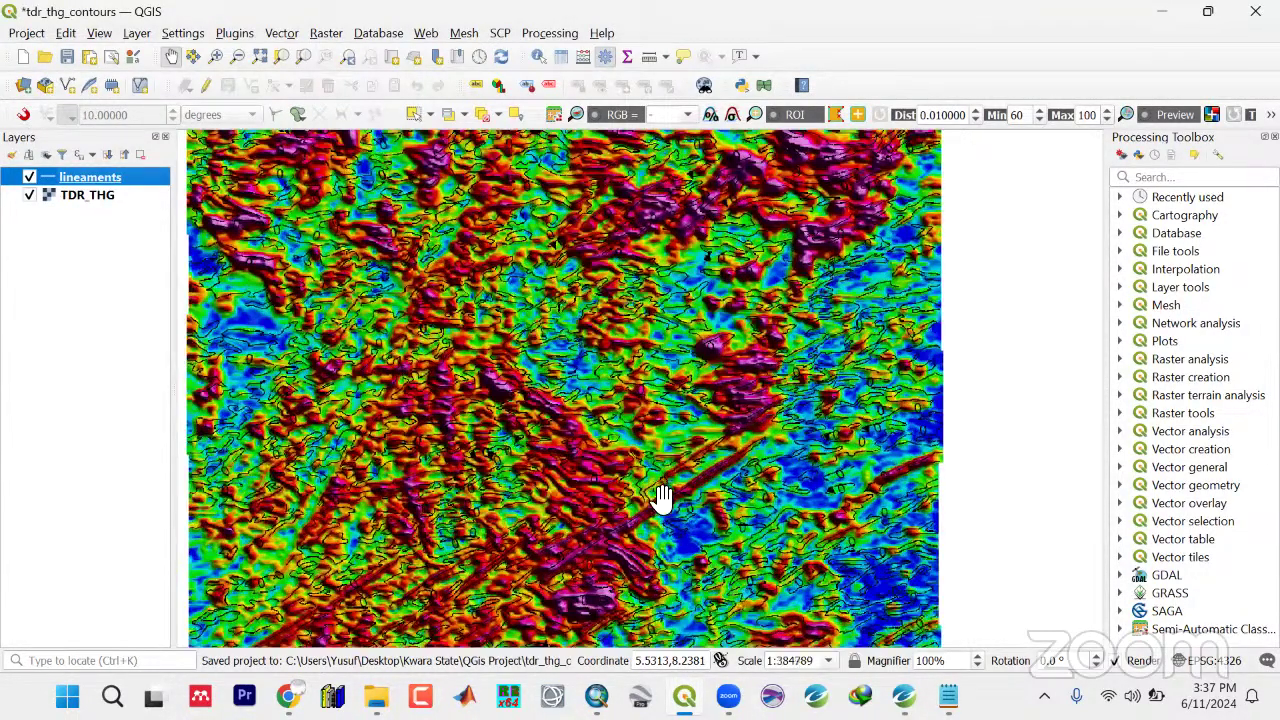
scroll(588, 502, "up", 2)
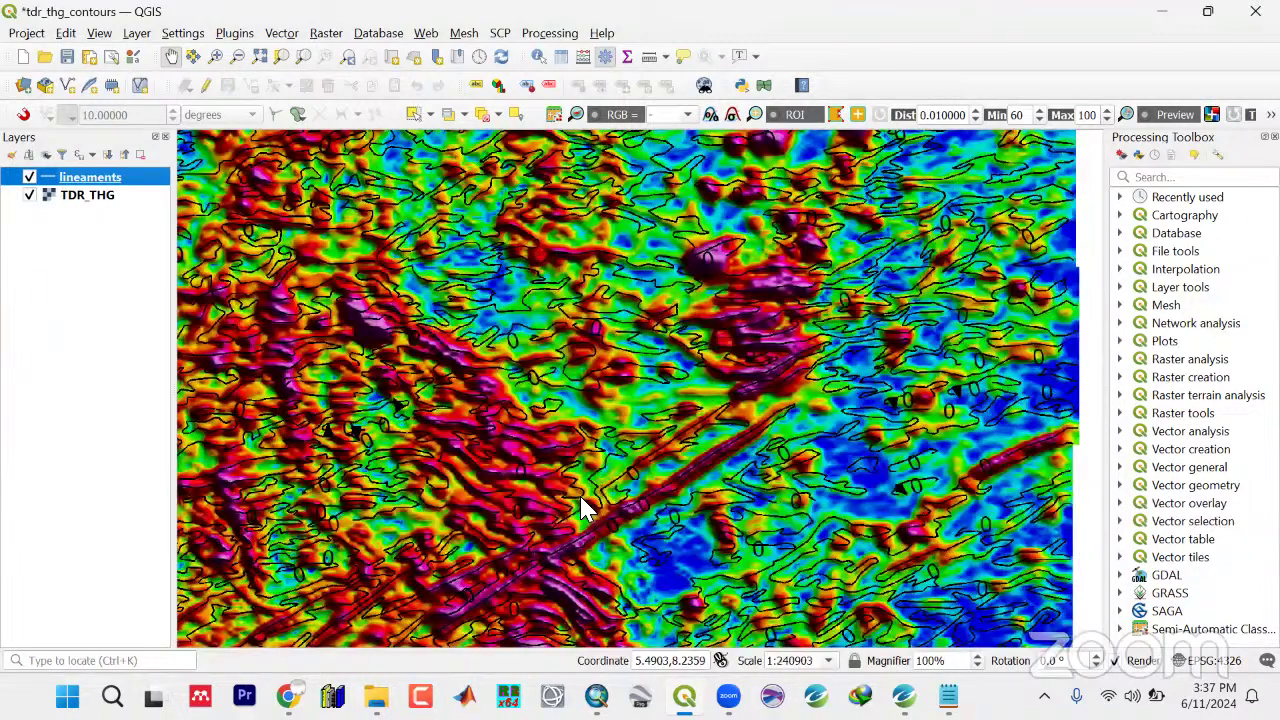
right_click(620, 313)
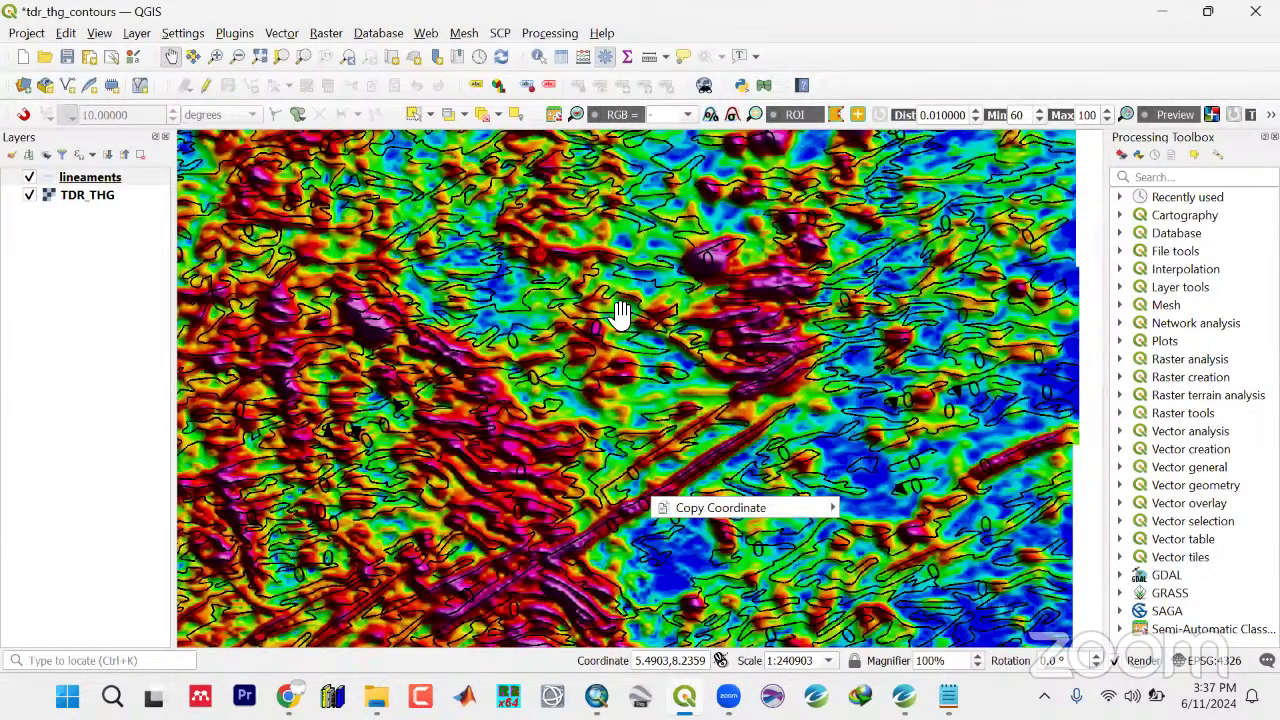
left_click_drag(612, 460, 608, 314)
scroll(497, 441, "up", 1)
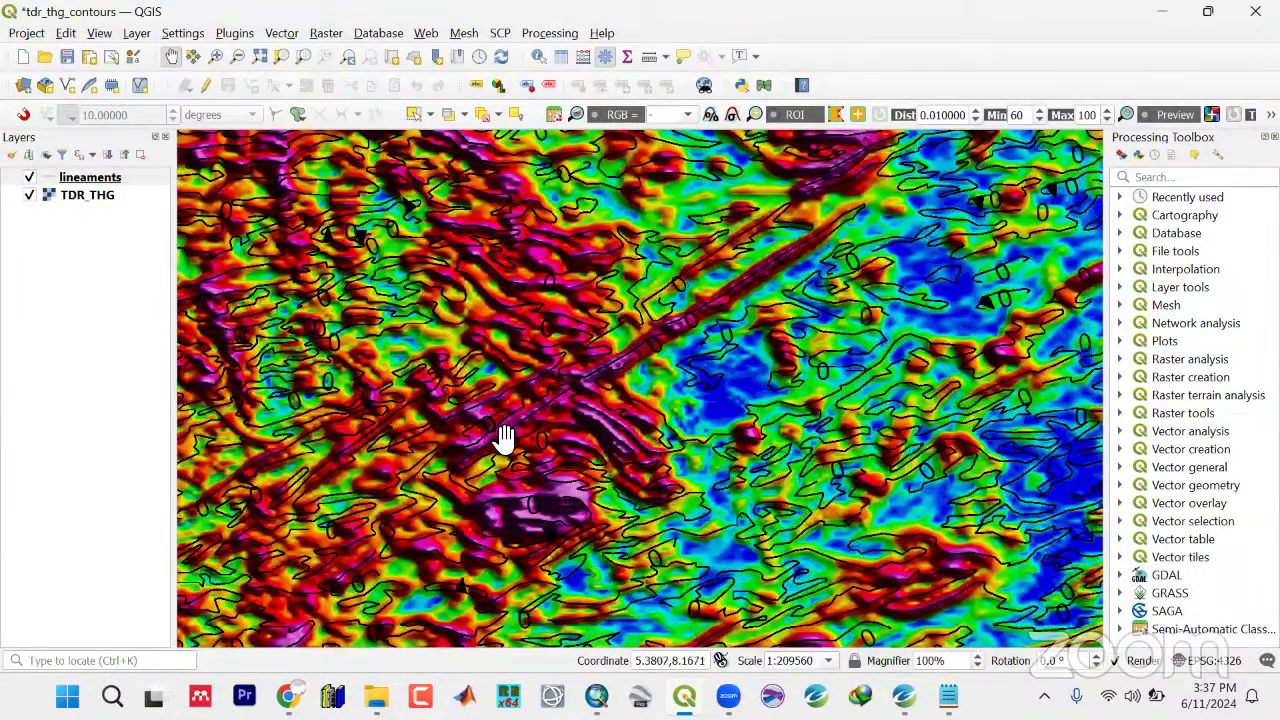
left_click(98, 180)
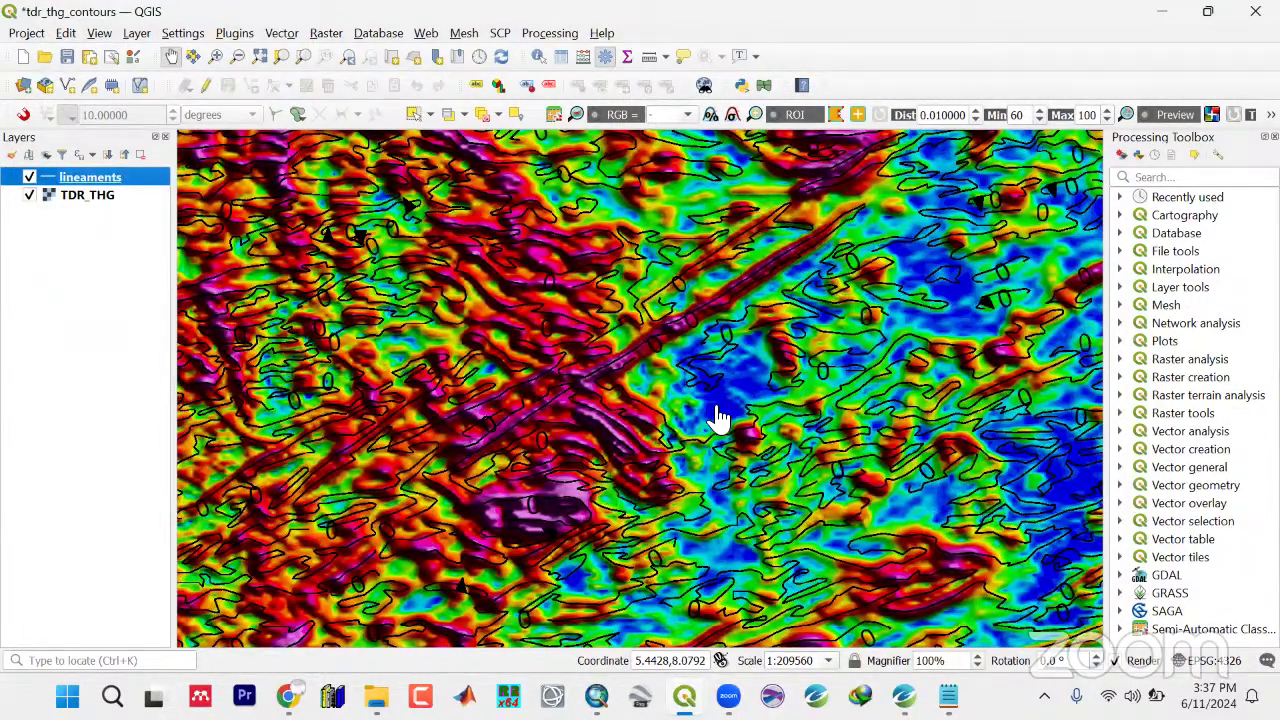
key("alt+Tab")
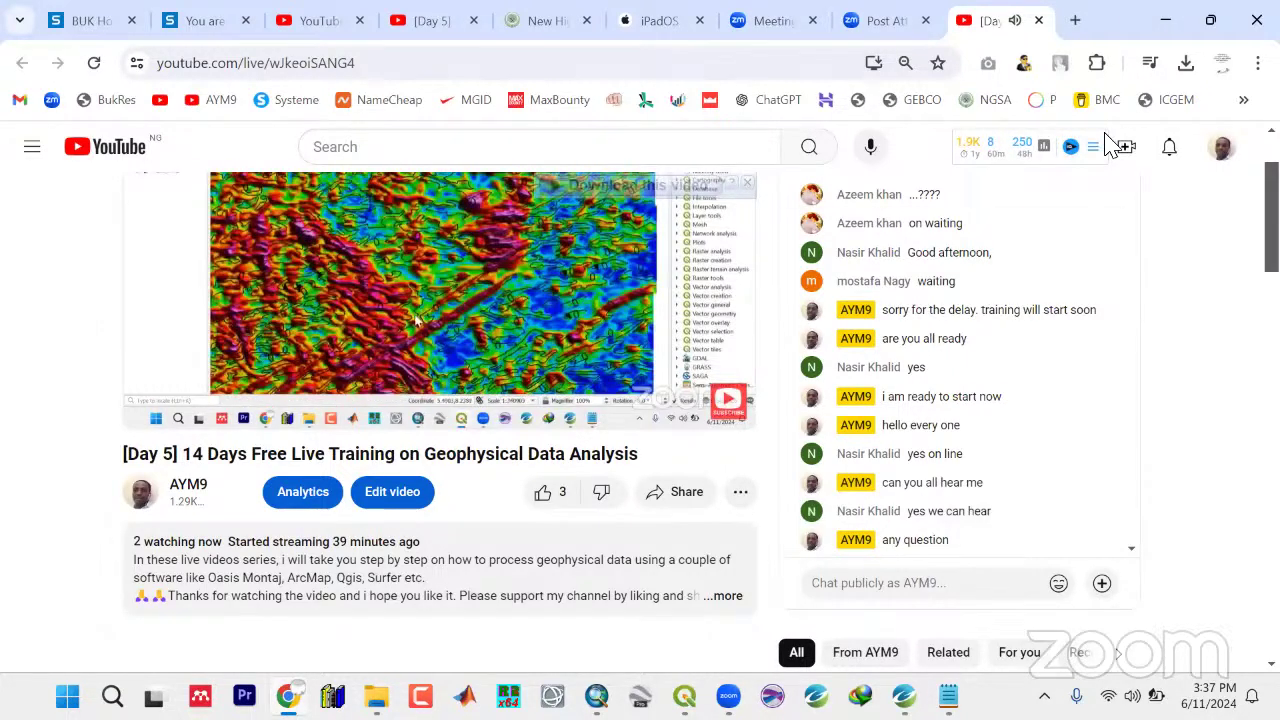
left_click(1165, 14)
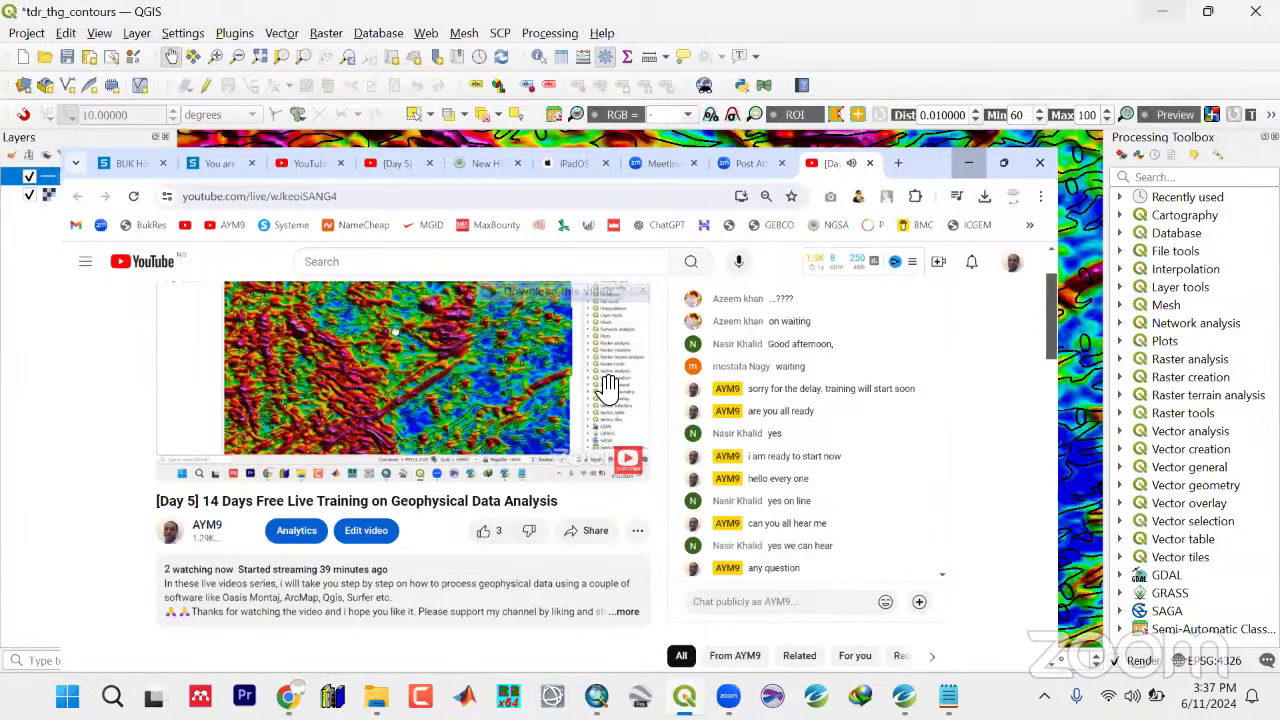
key("alt+Tab")
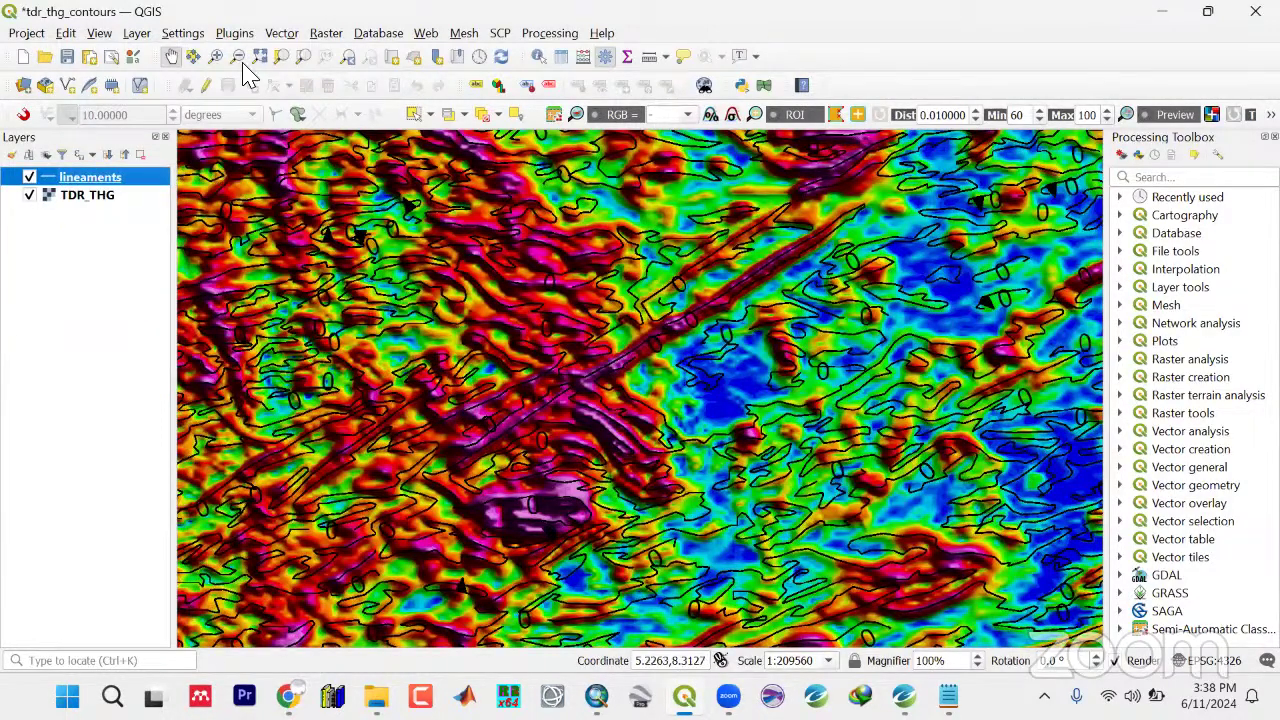
Start editing the lineaments layer and digitize a straight line along the long northeast-trending diagonal structure, leaving its id empty
left_click(210, 88)
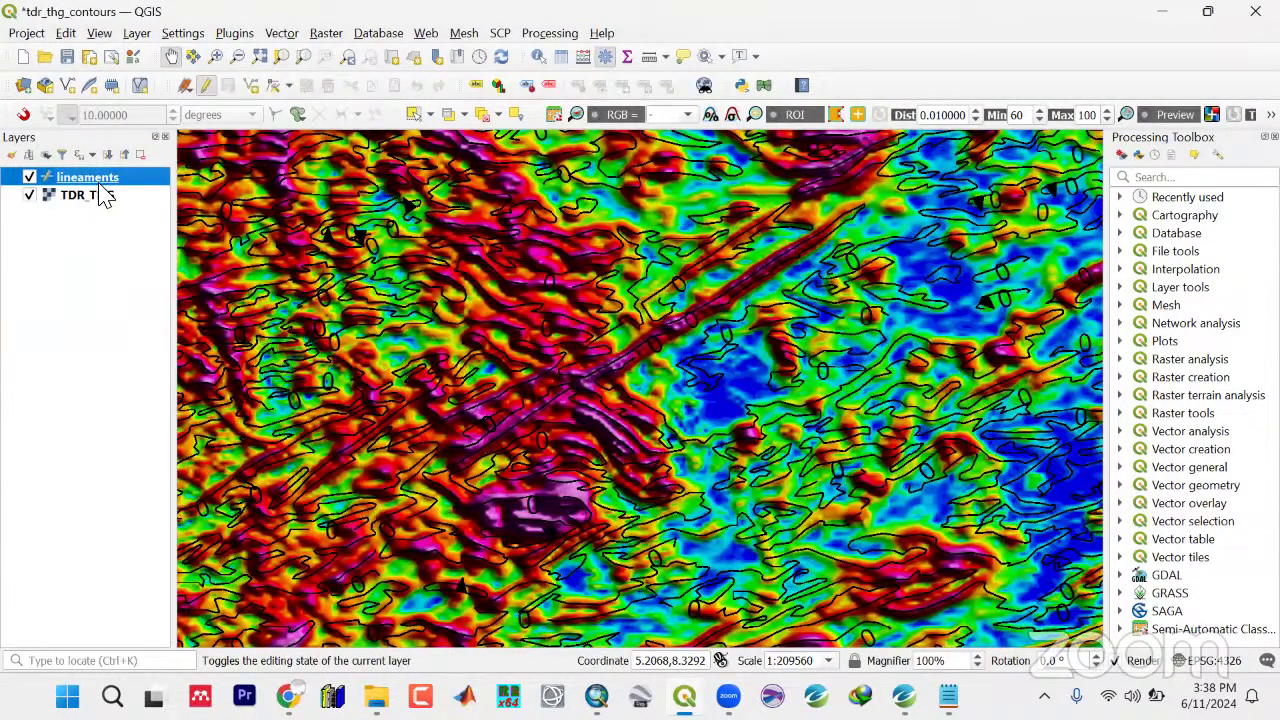
left_click(250, 87)
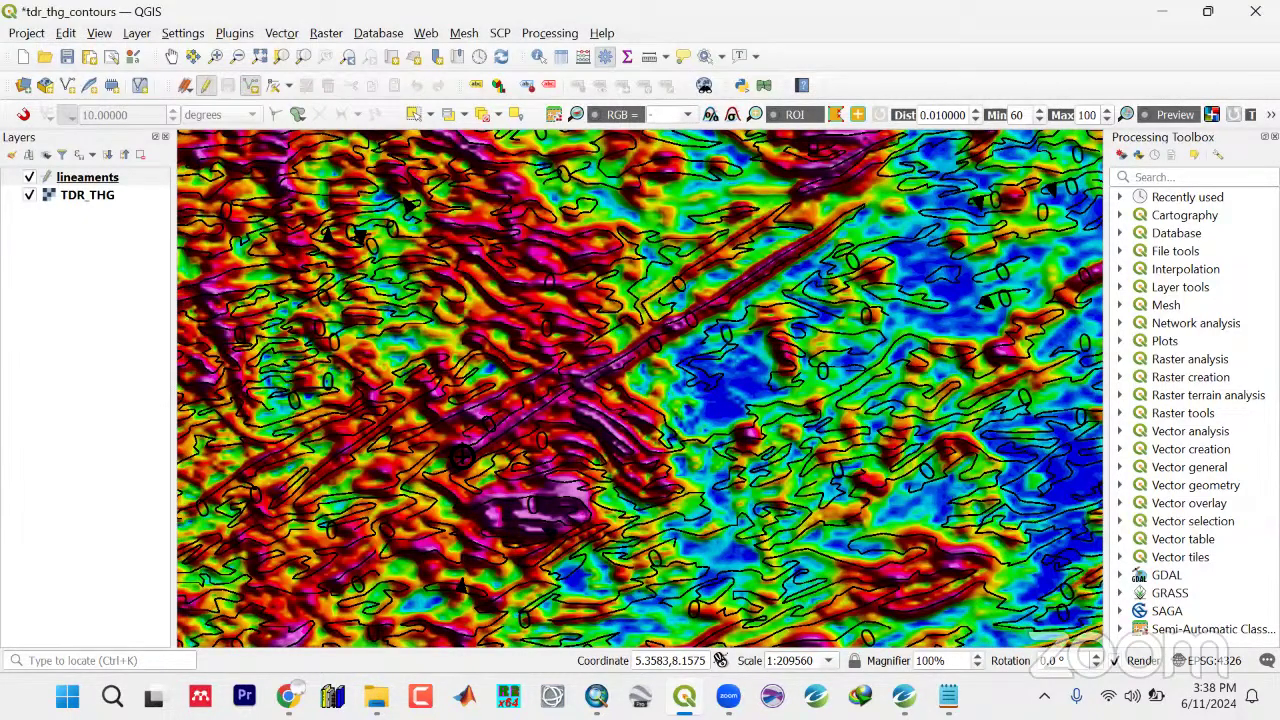
right_click(460, 456)
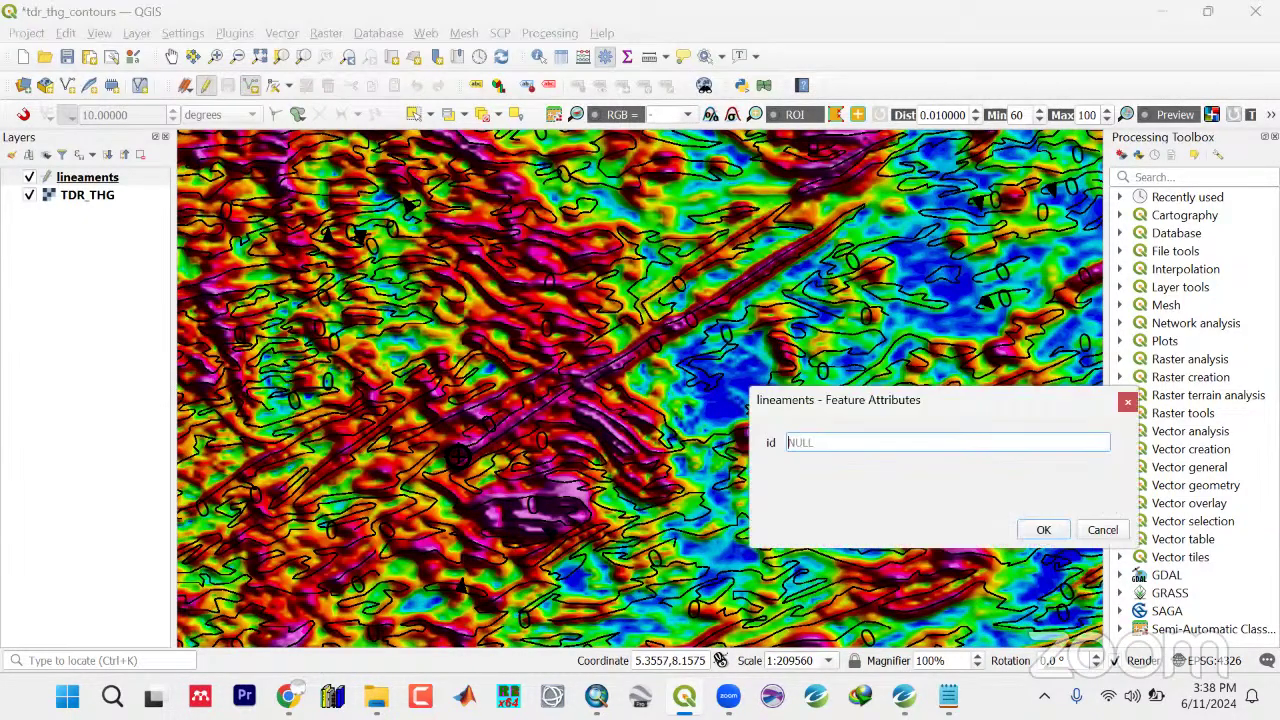
left_click(1050, 530)
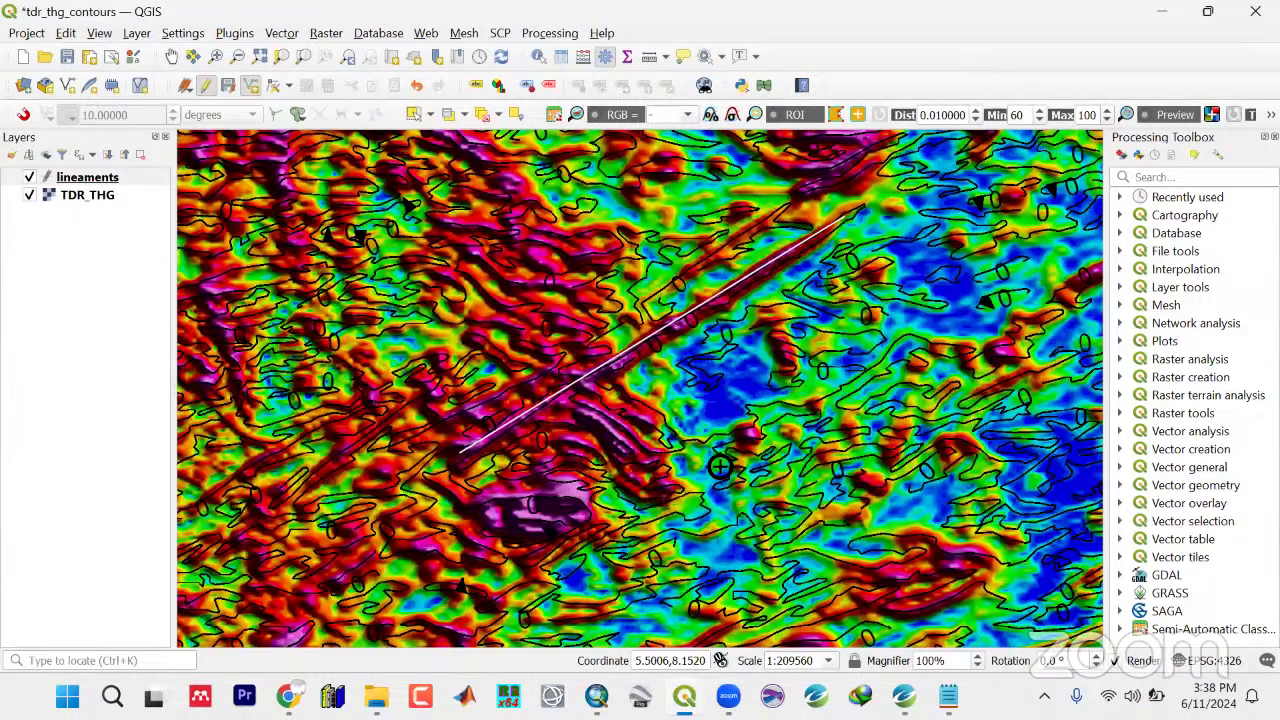
Digitize three short, nearly east-west lineaments in the southeastern red anomaly and one on the small anomaly north of it, with empty ids
right_click(942, 557)
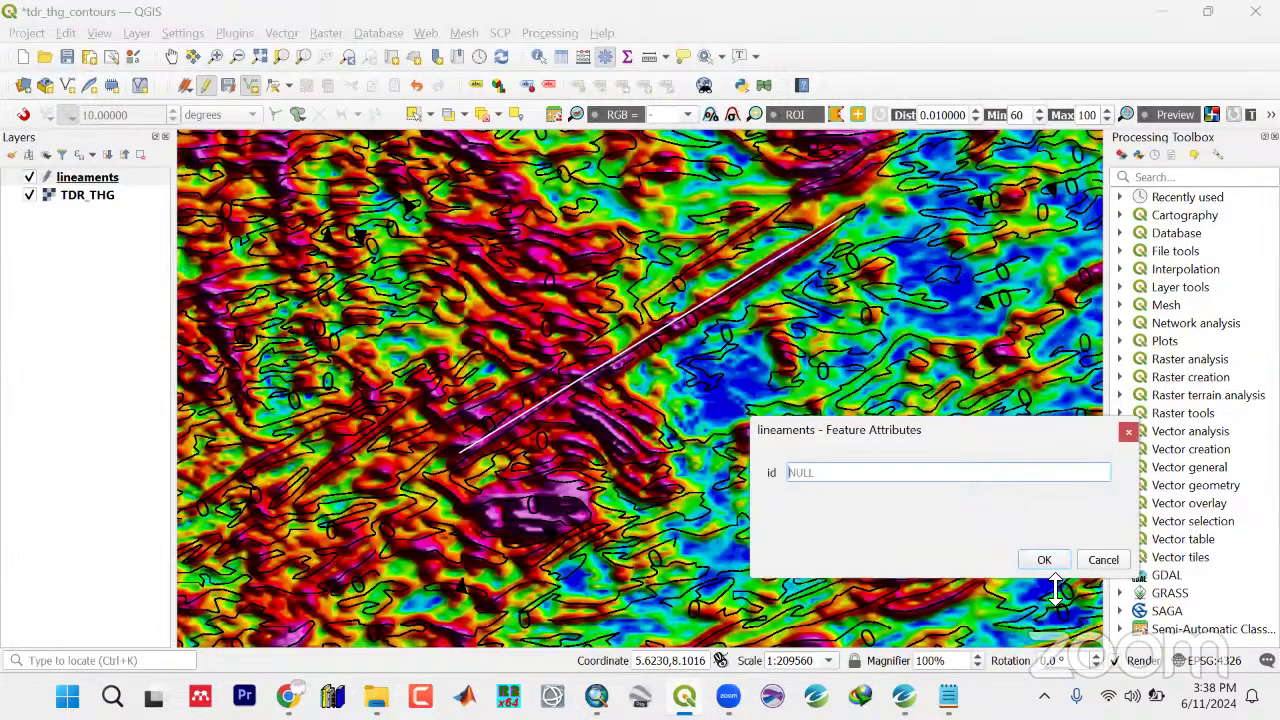
left_click(1050, 565)
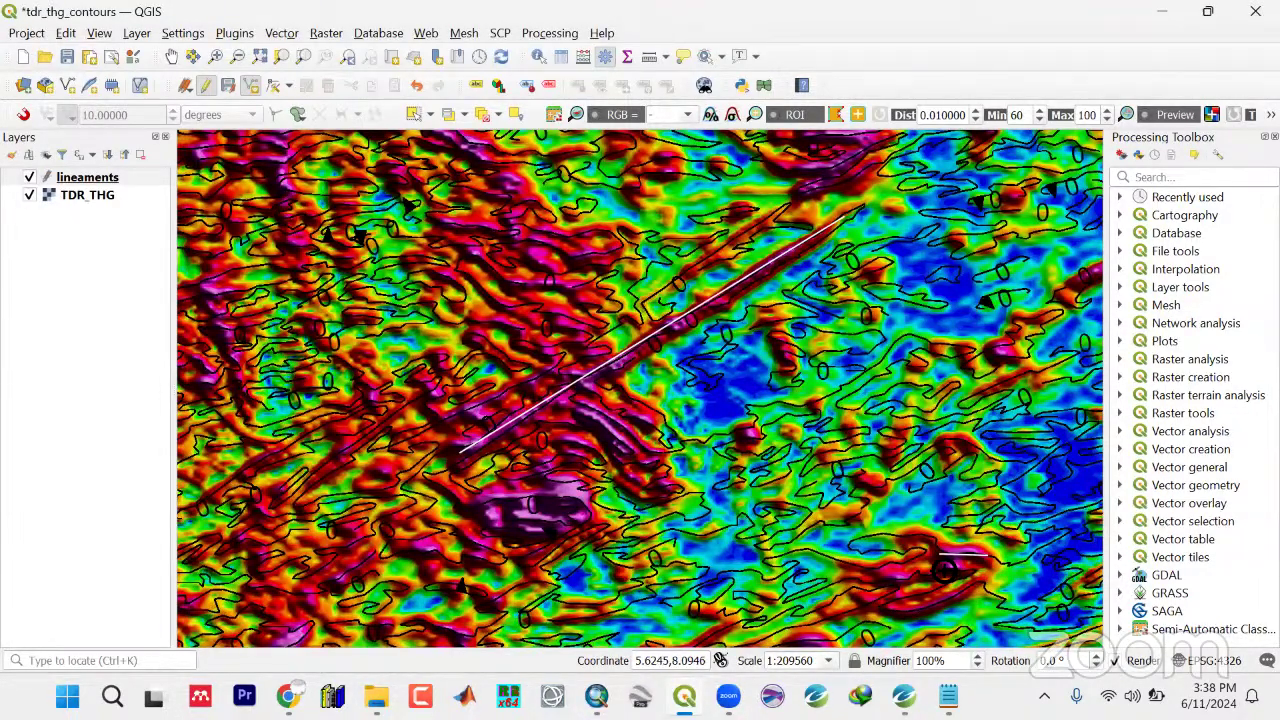
right_click(944, 569)
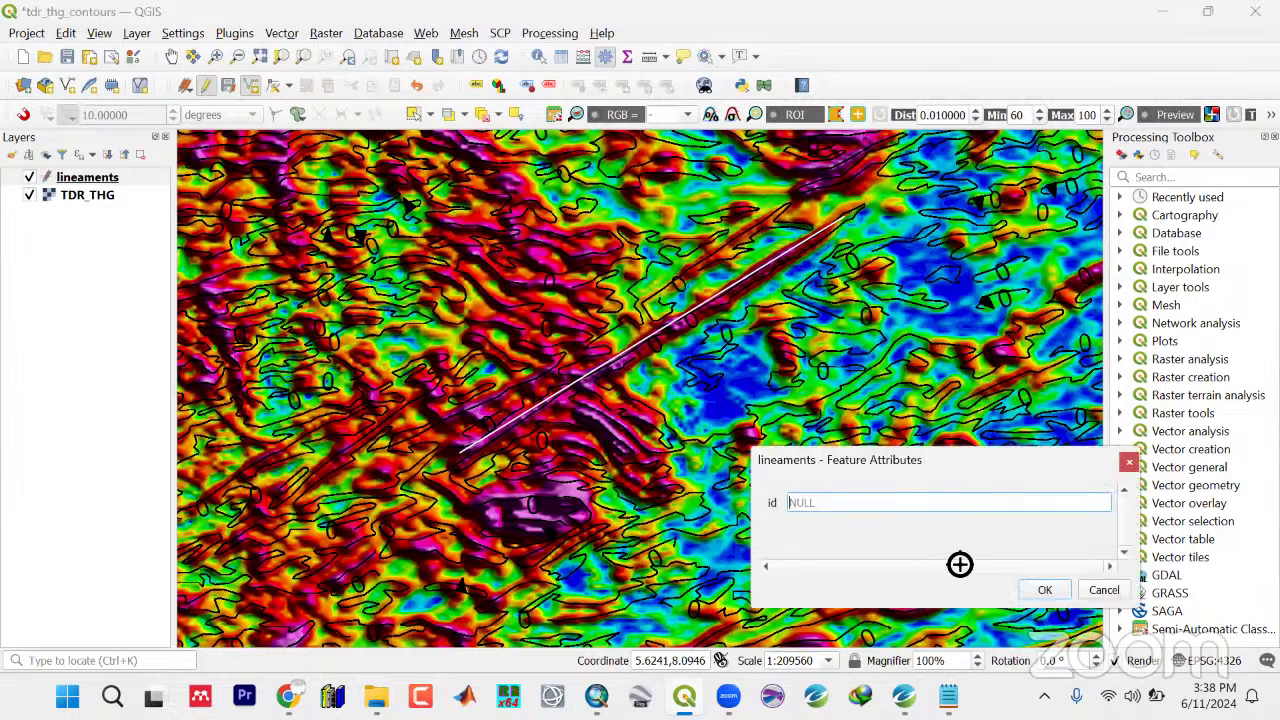
left_click(1046, 590)
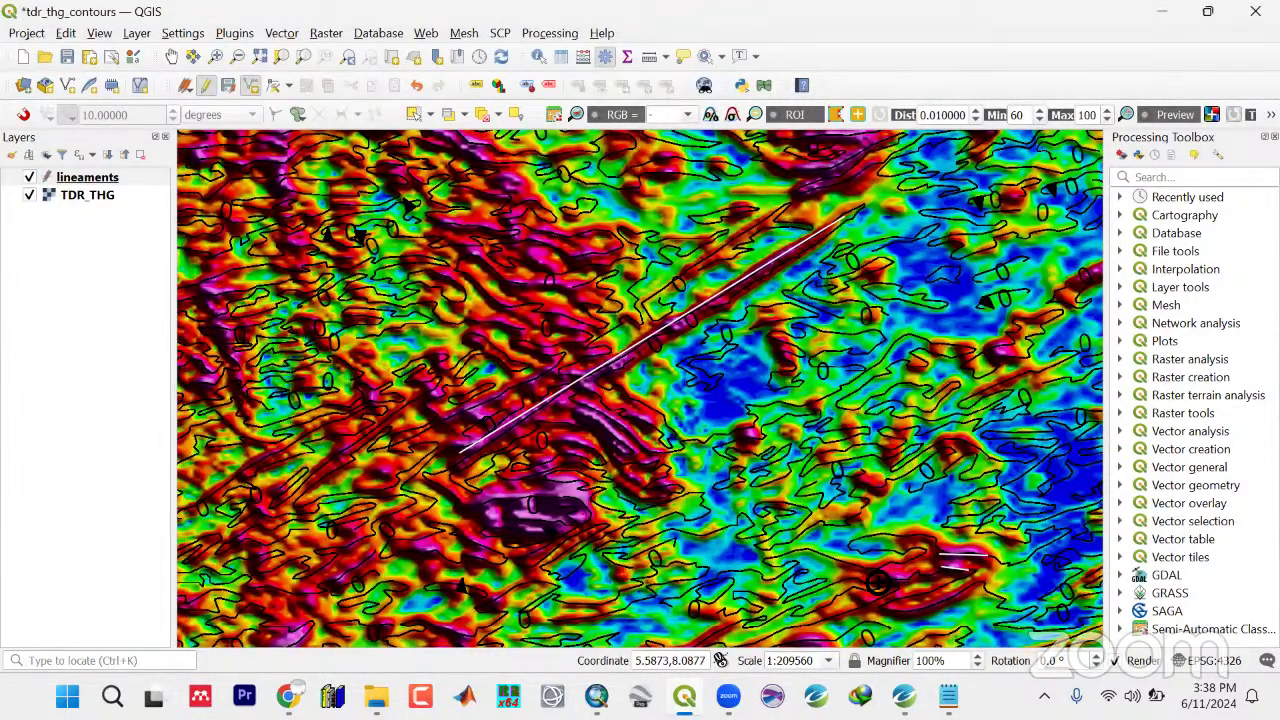
right_click(878, 583)
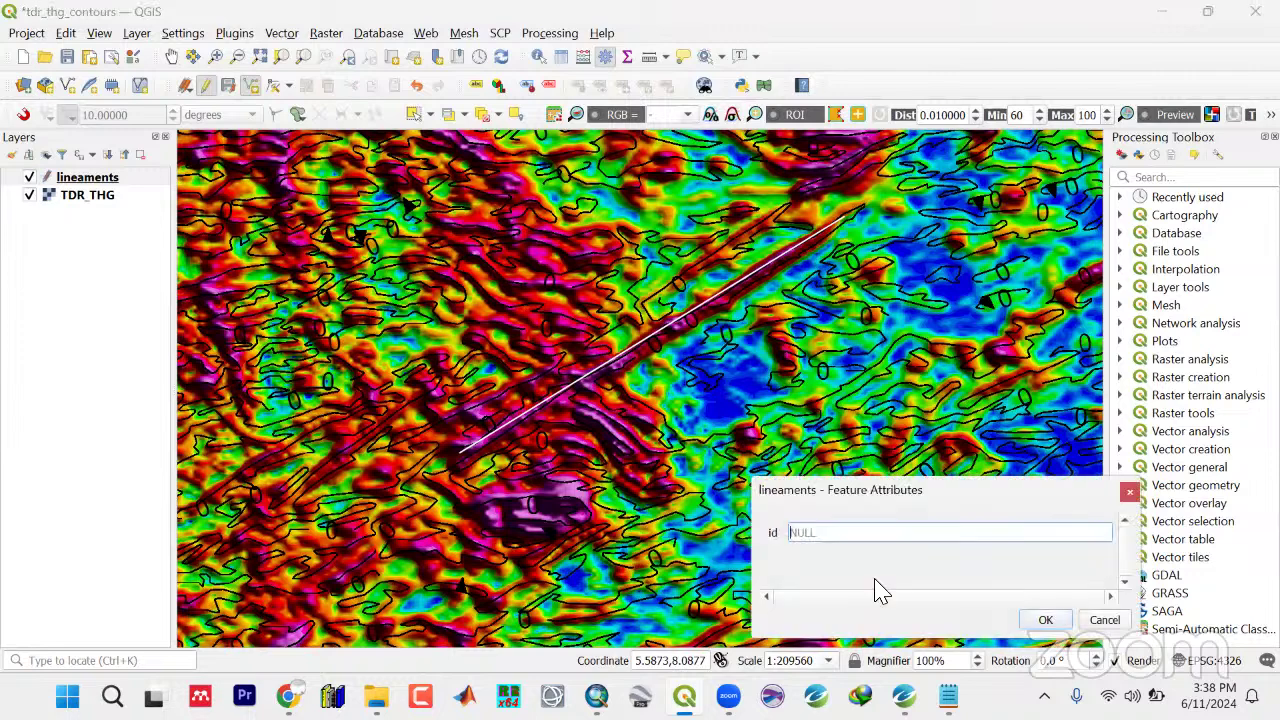
left_click(1047, 621)
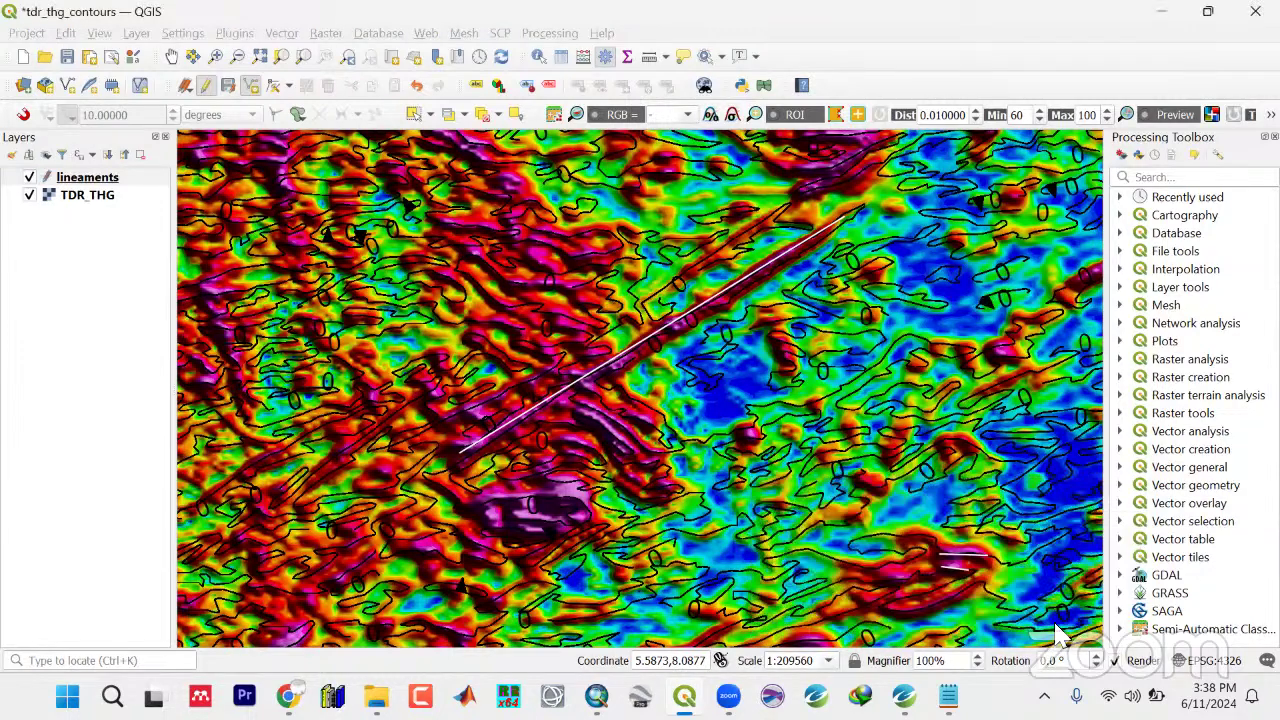
right_click(993, 362)
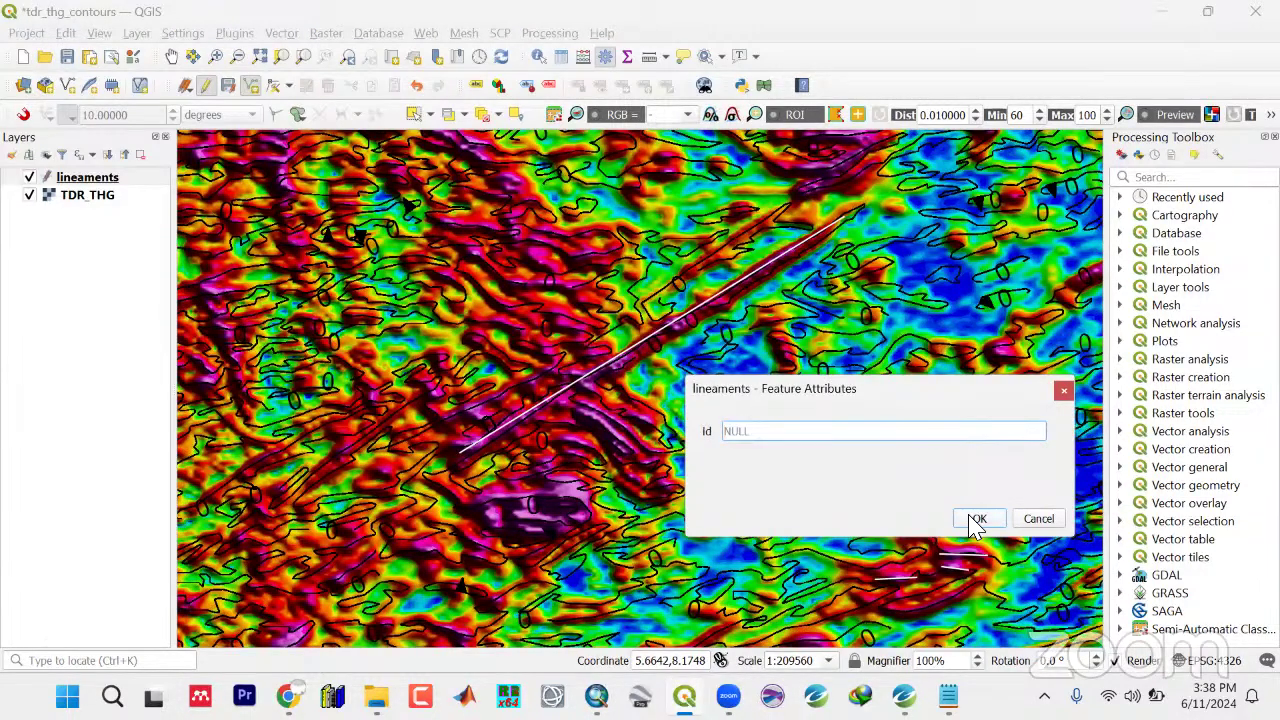
left_click(975, 519)
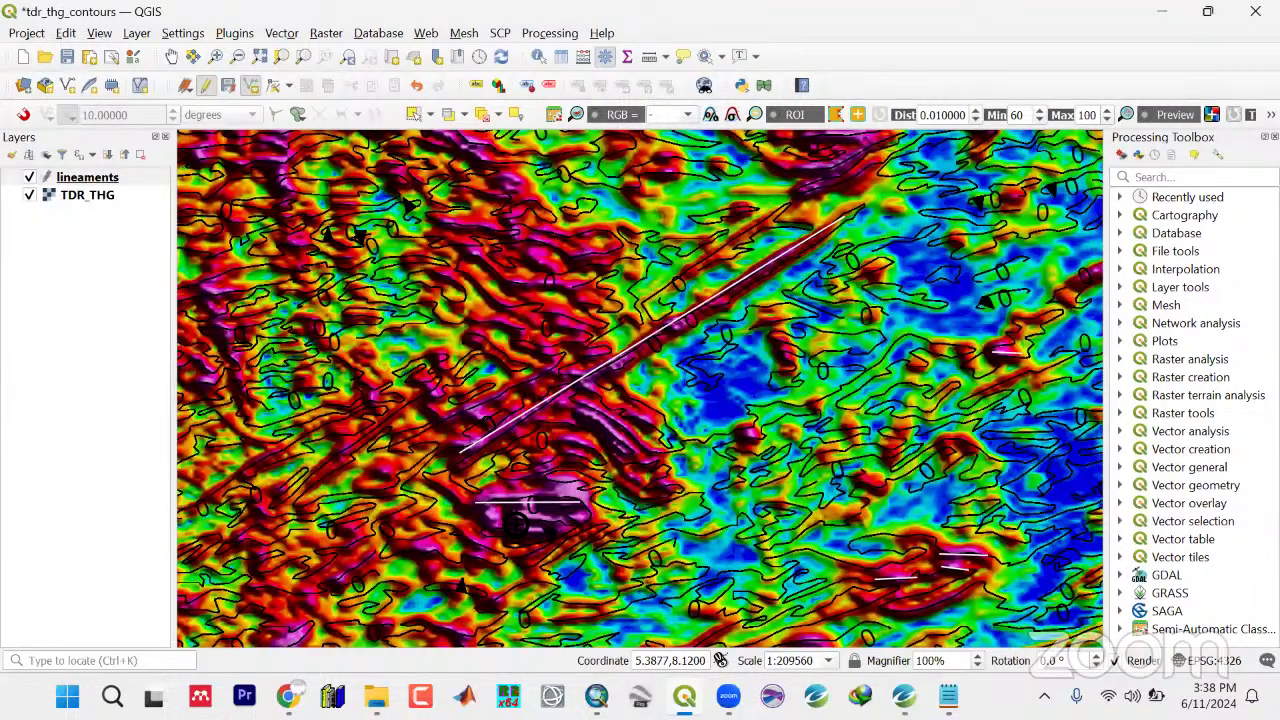
Digitize three nearly east-west lineaments across the purple body south of the long diagonal line and one on the red structure at the northern edge
right_click(832, 594)
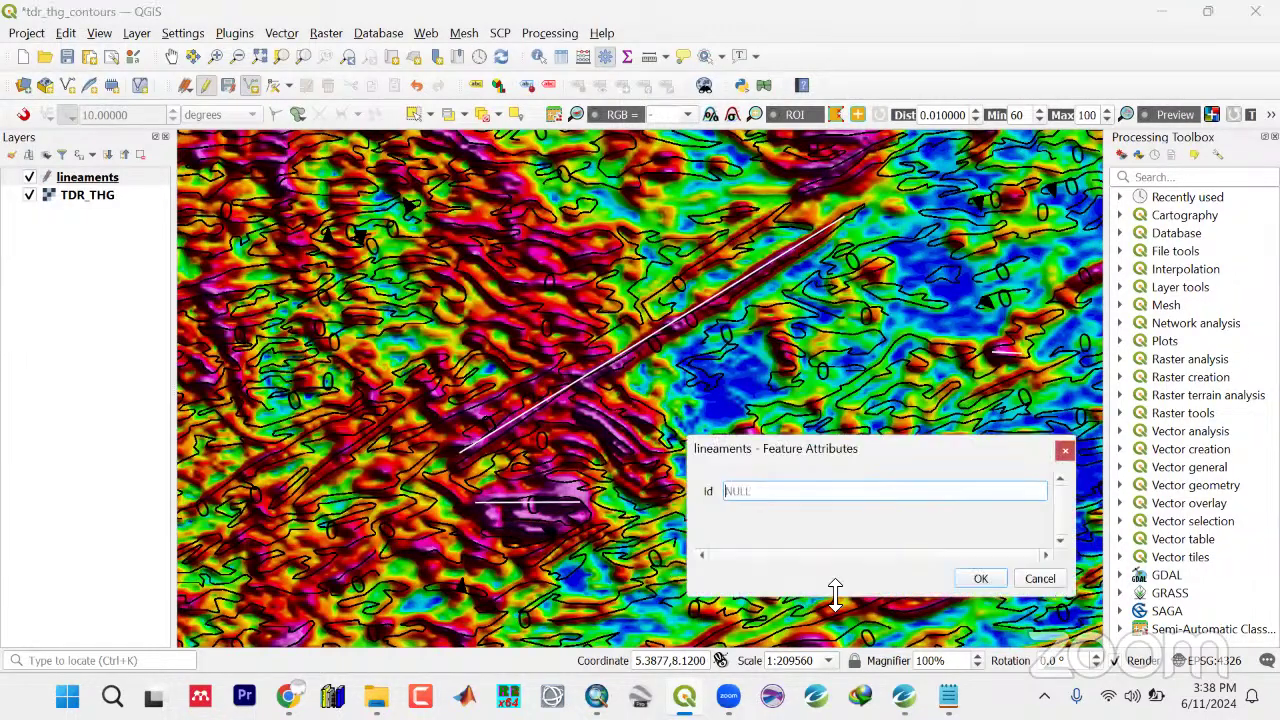
left_click(981, 578)
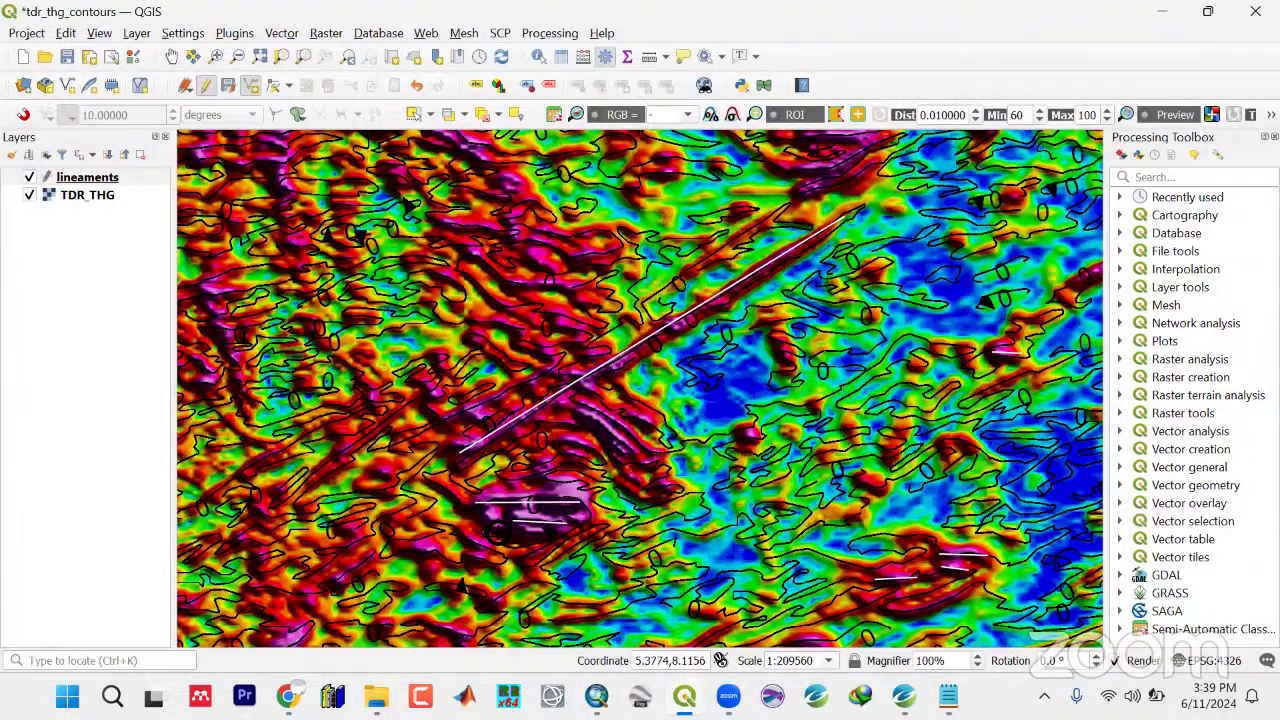
left_click(495, 530)
left_click(559, 534)
right_click(655, 534)
left_click(991, 607)
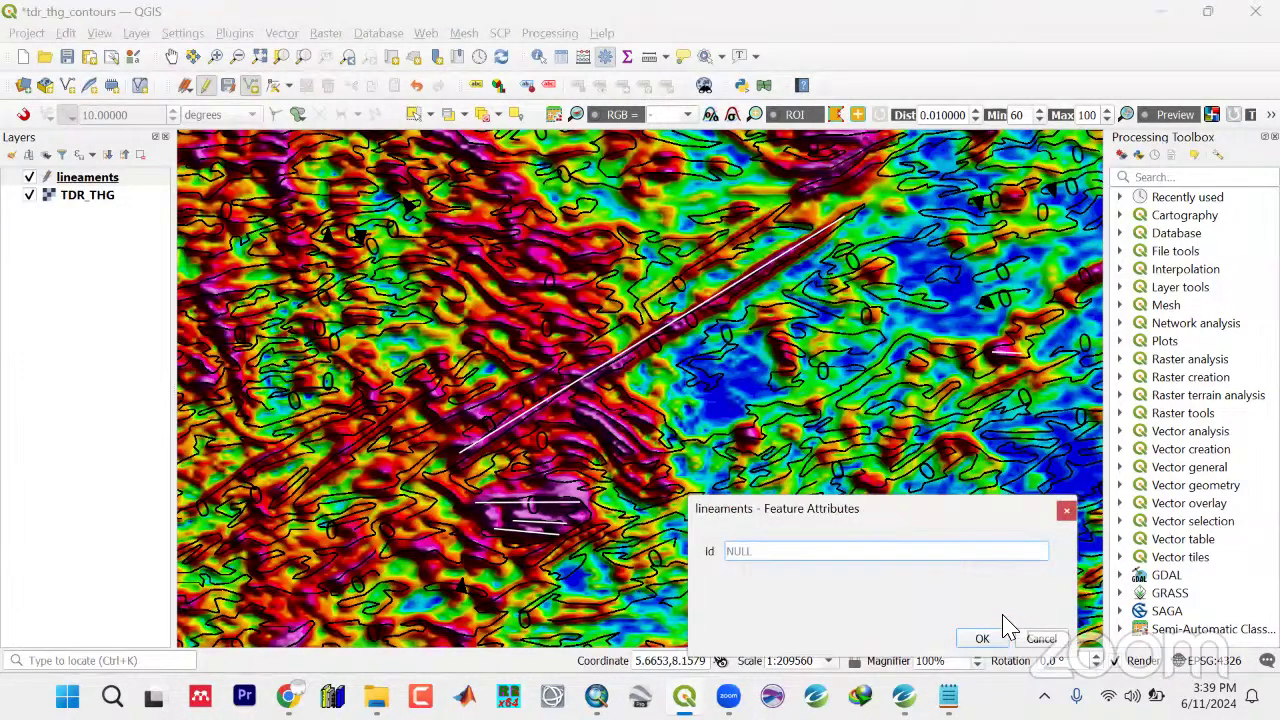
left_click(988, 637)
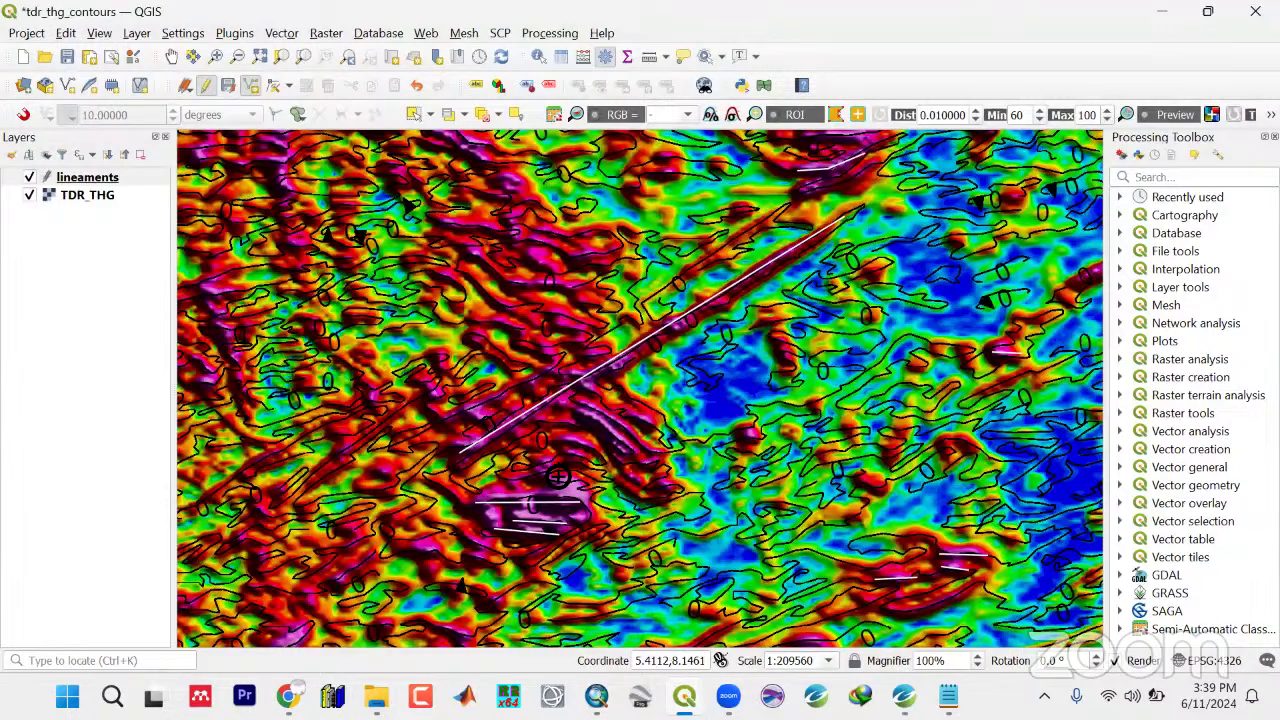
Digitize two southeast-trending lineaments on the purple ridges between the long diagonal line and the purple body, leaving their ids empty
key("space")
left_click_drag(543, 406, 505, 313)
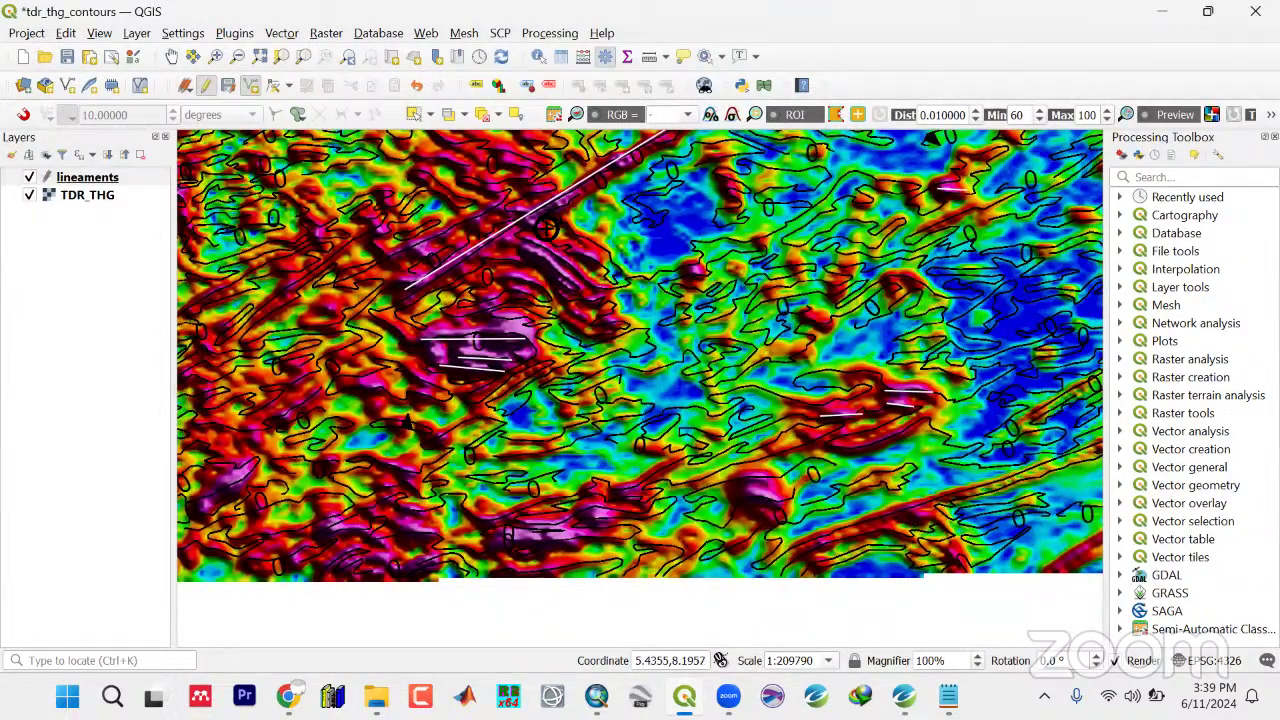
right_click(604, 290)
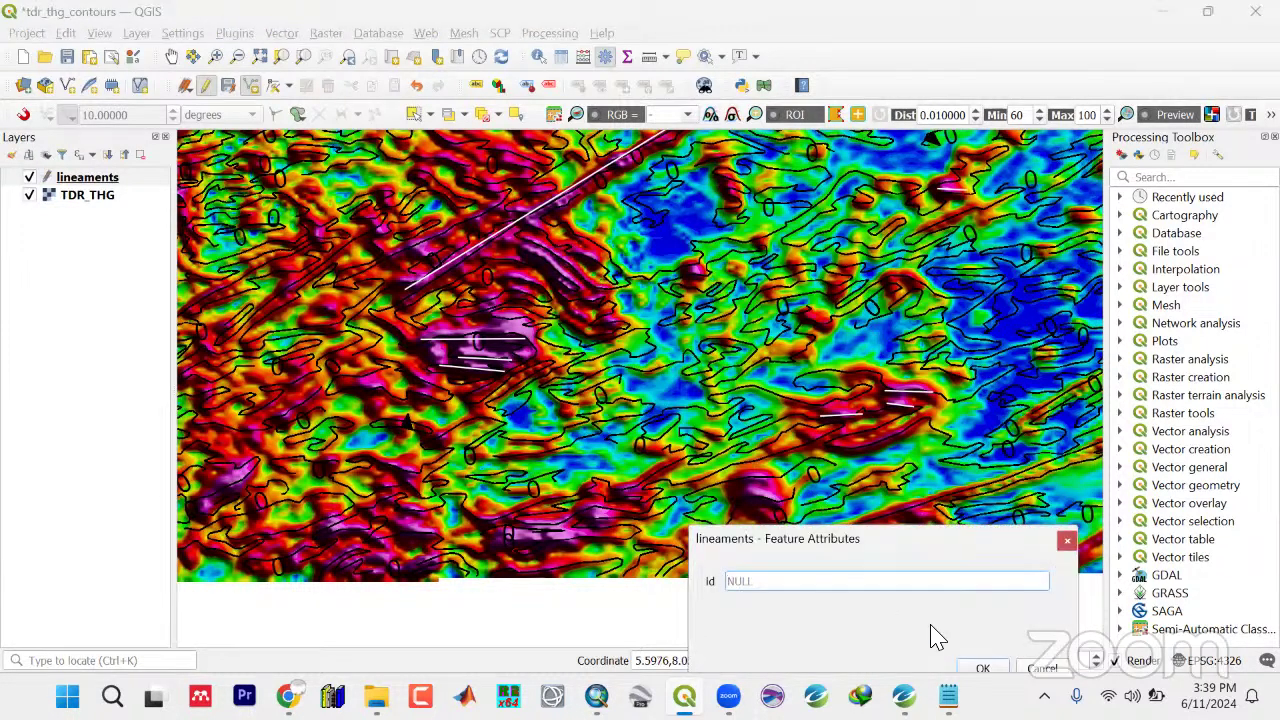
key("Return")
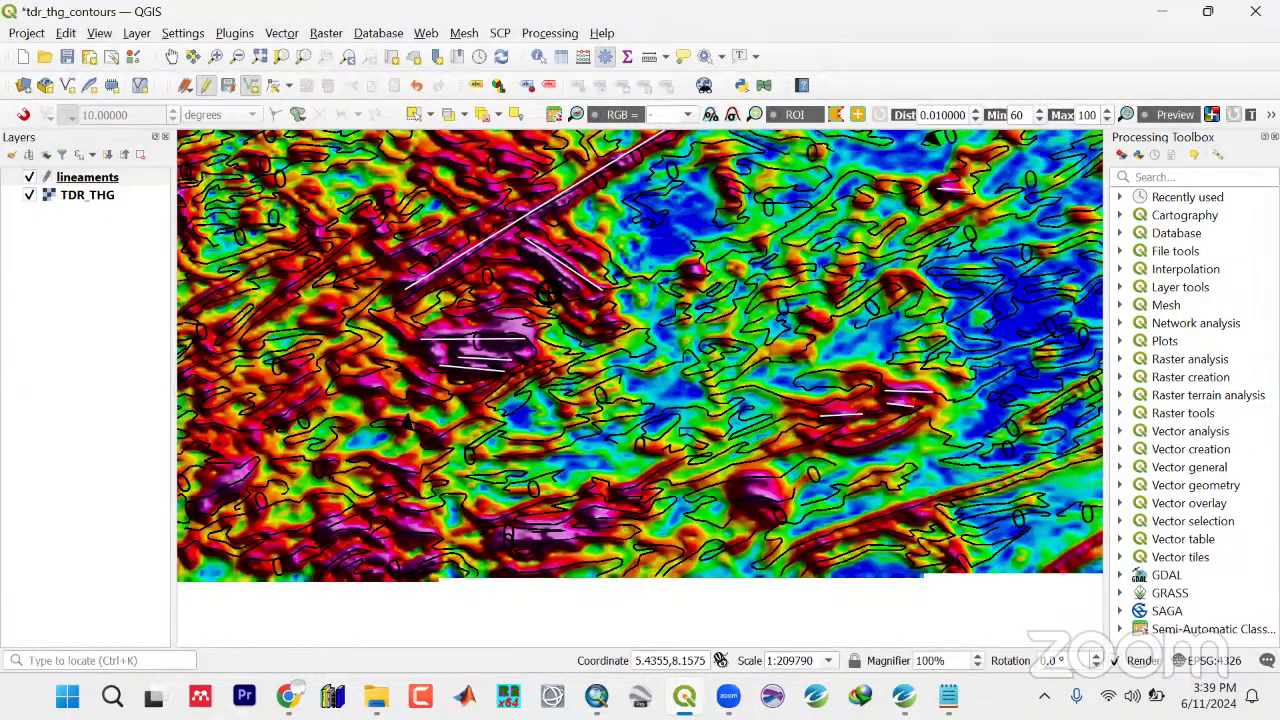
right_click(877, 552)
left_click_drag(907, 585, 943, 314)
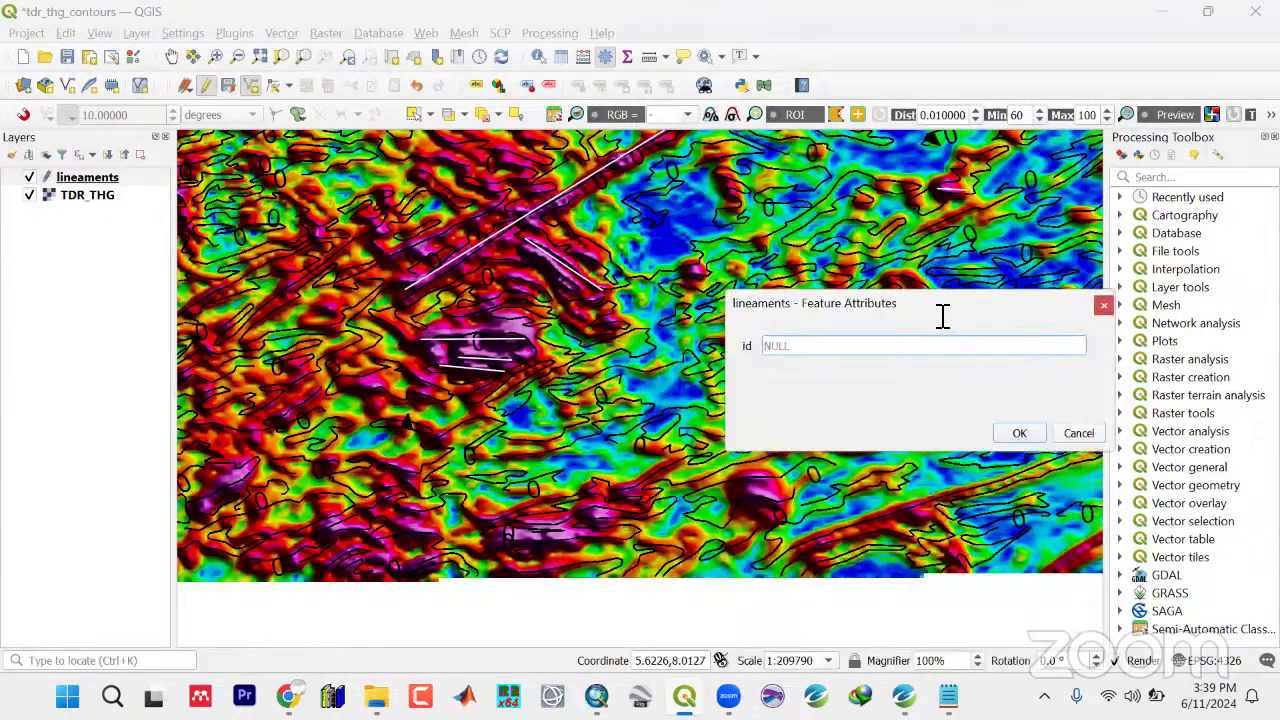
left_click(1016, 434)
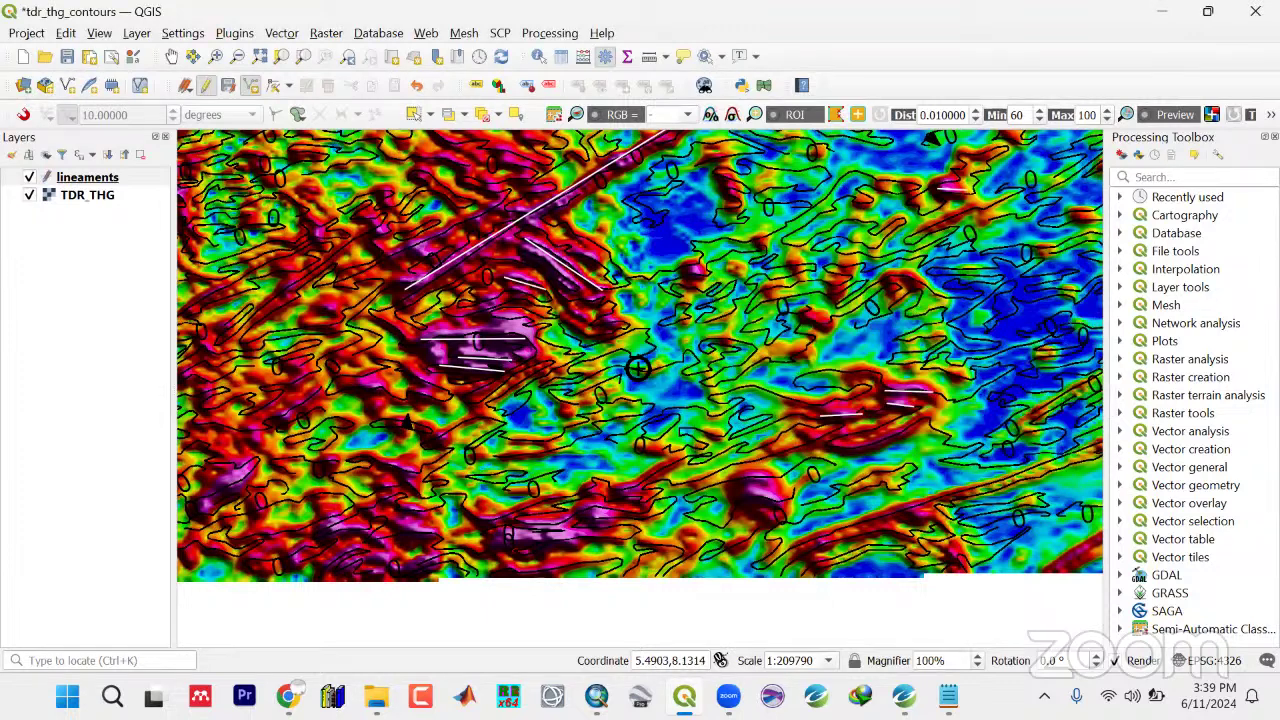
Digitize a short lineament southwest of the purple body and two across the small round anomaly near the raster's southern edge
right_click(390, 395)
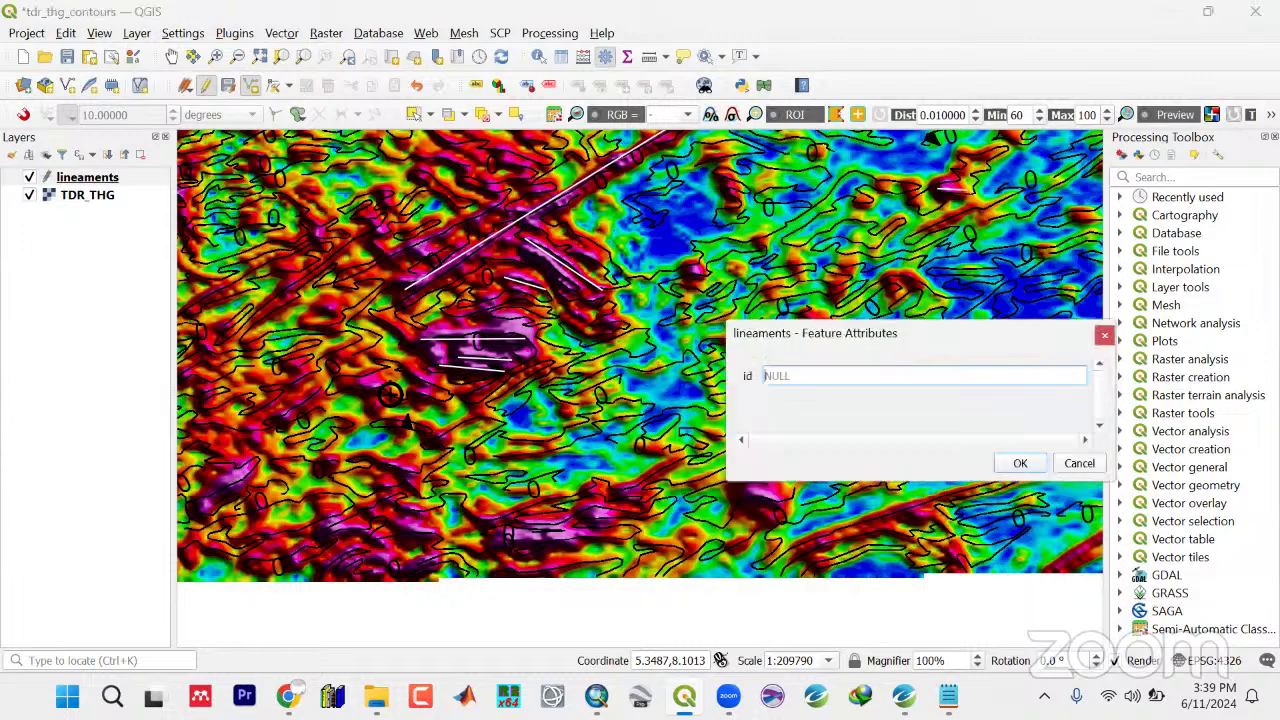
left_click(1018, 464)
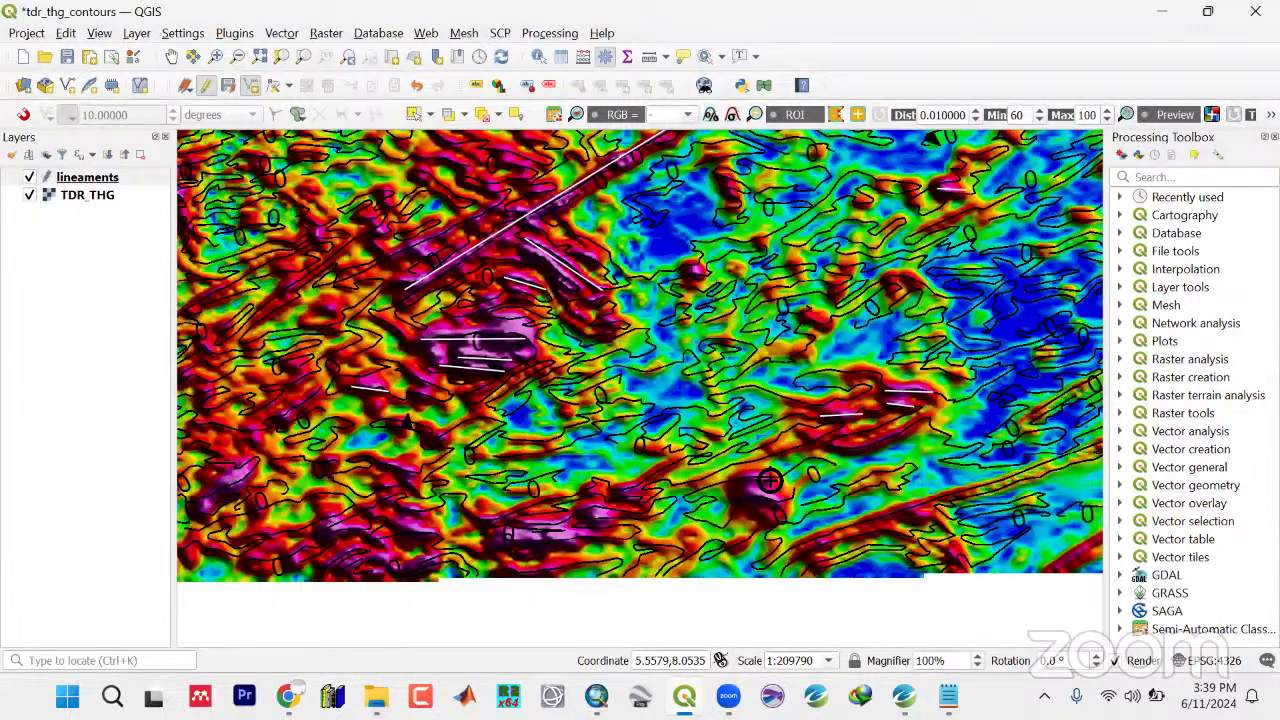
right_click(767, 489)
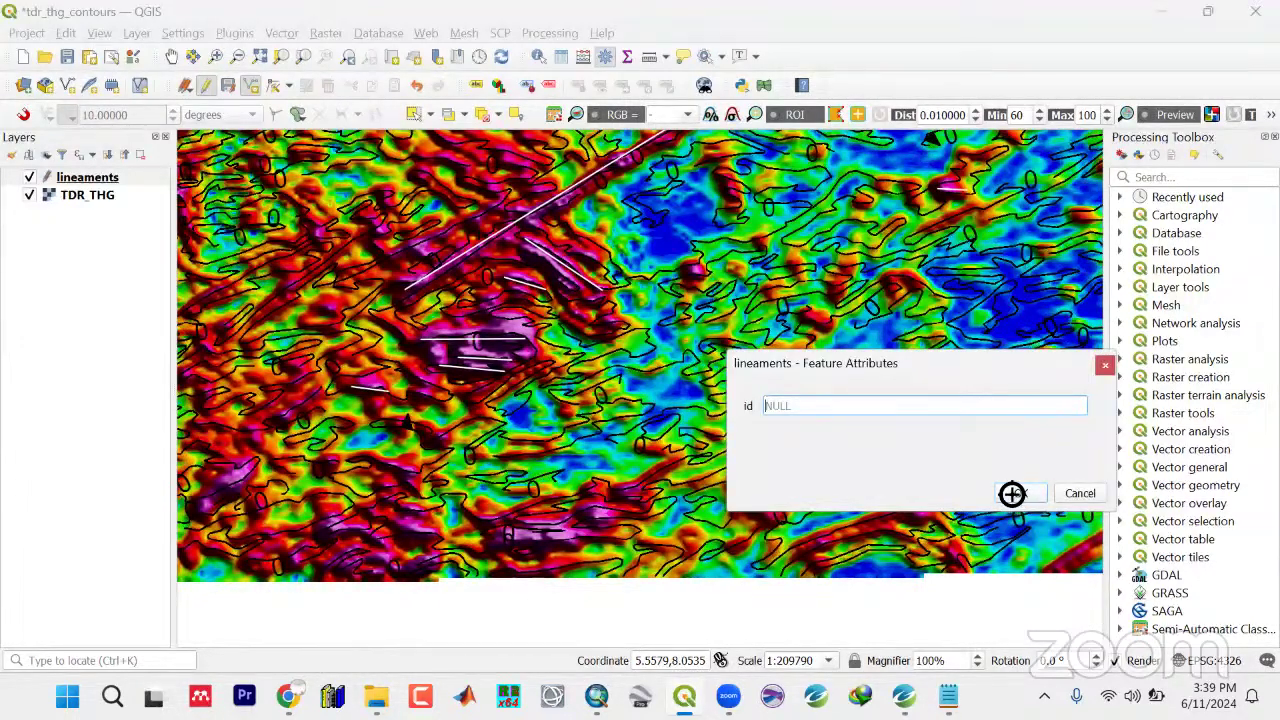
left_click(1012, 493)
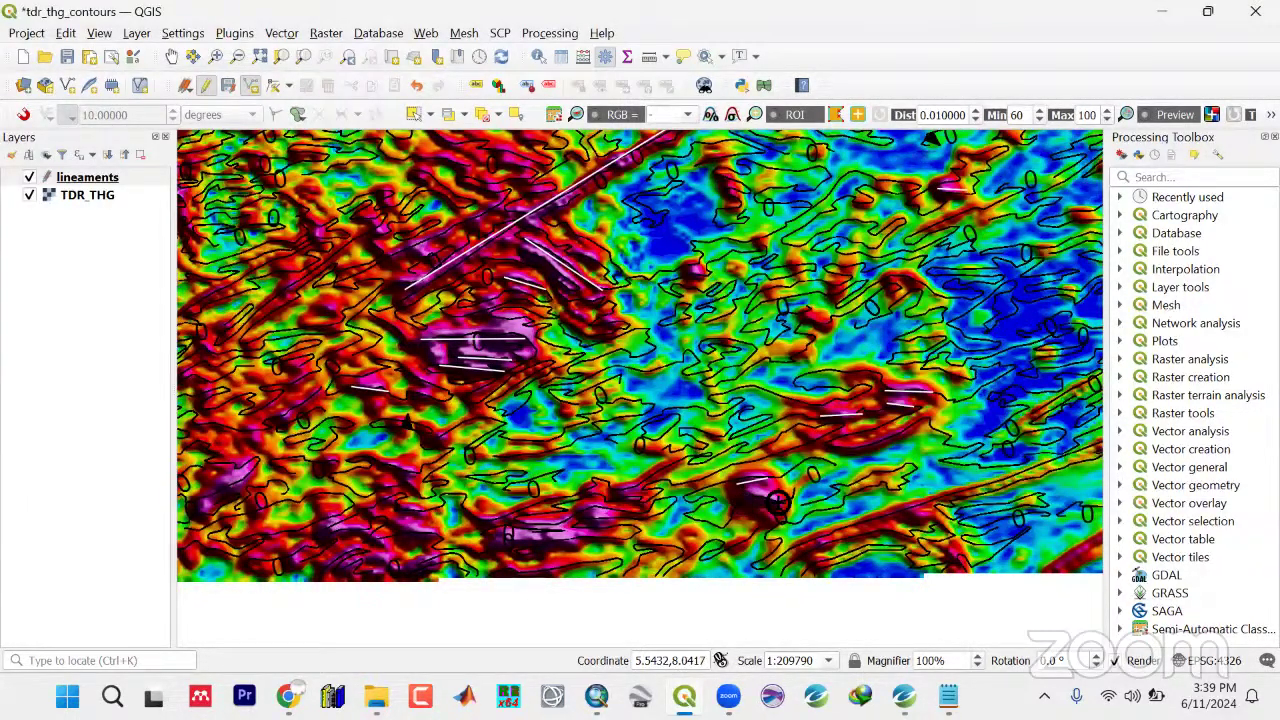
left_click(782, 505)
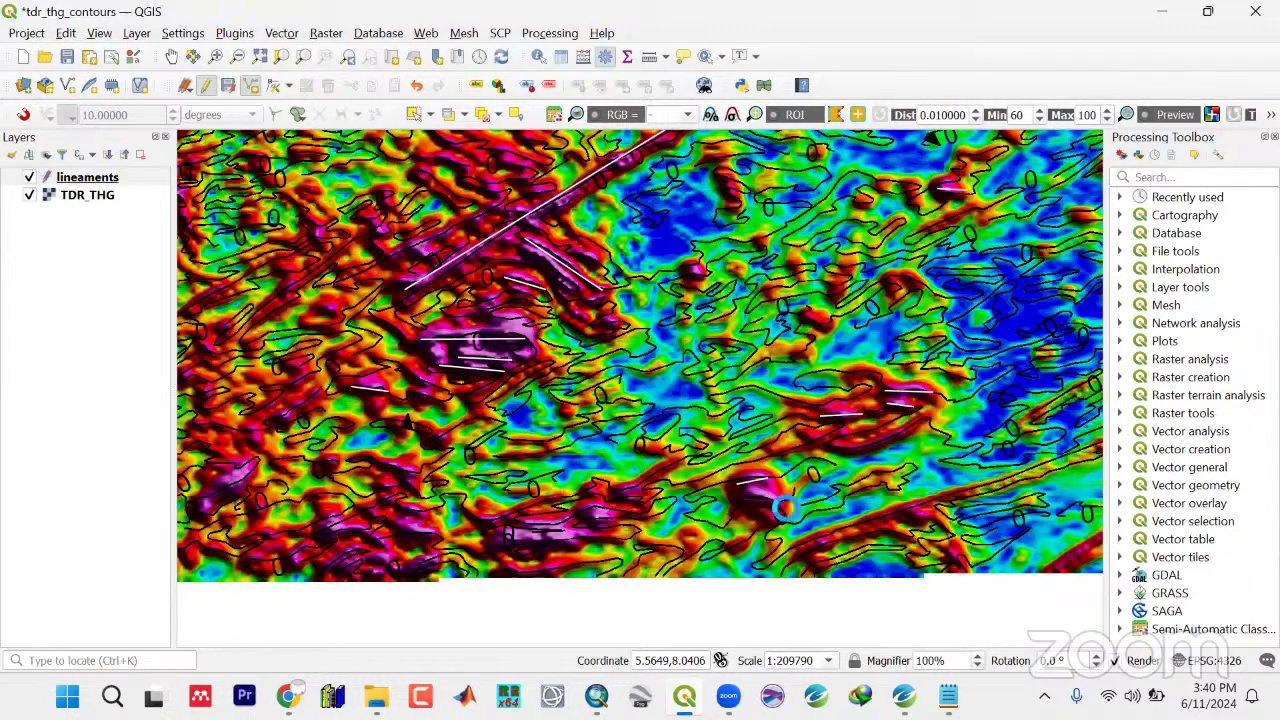
right_click(788, 510)
left_click(1035, 530)
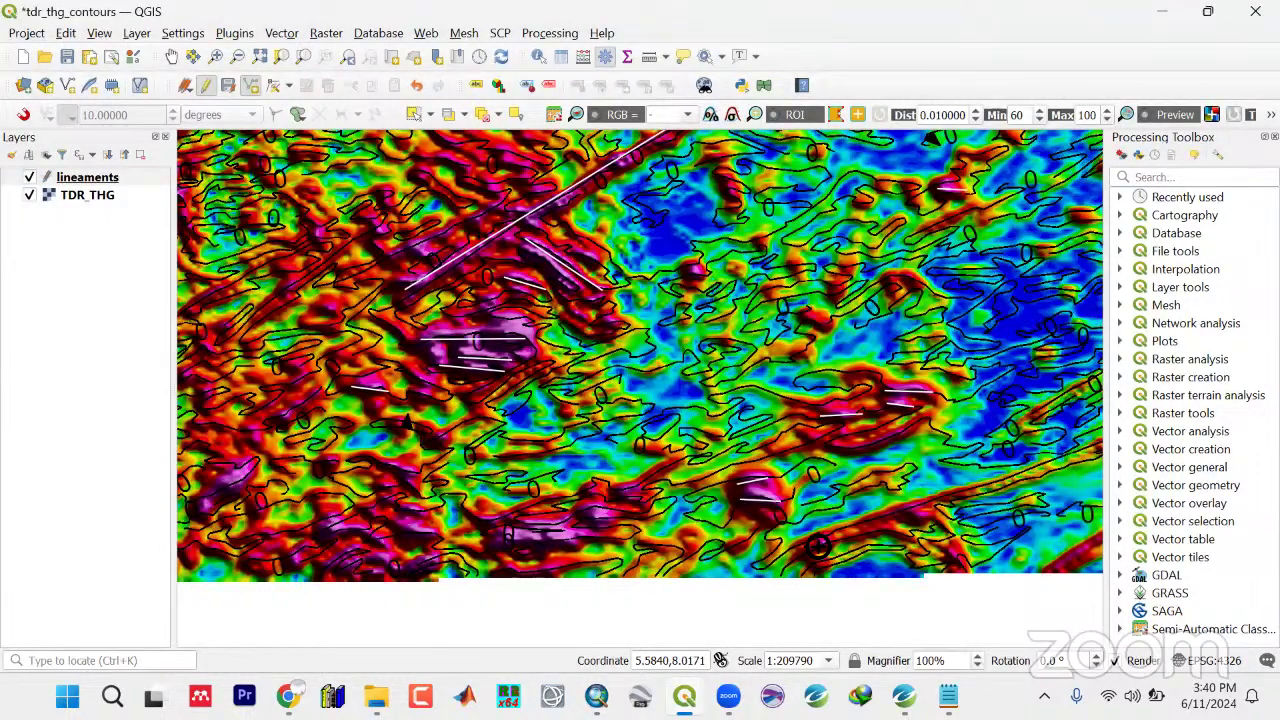
Digitize a longer lineament along the northeast-trending structure near the southeastern edge and two short ones in the southwestern red area, with empty ids
right_click(816, 541)
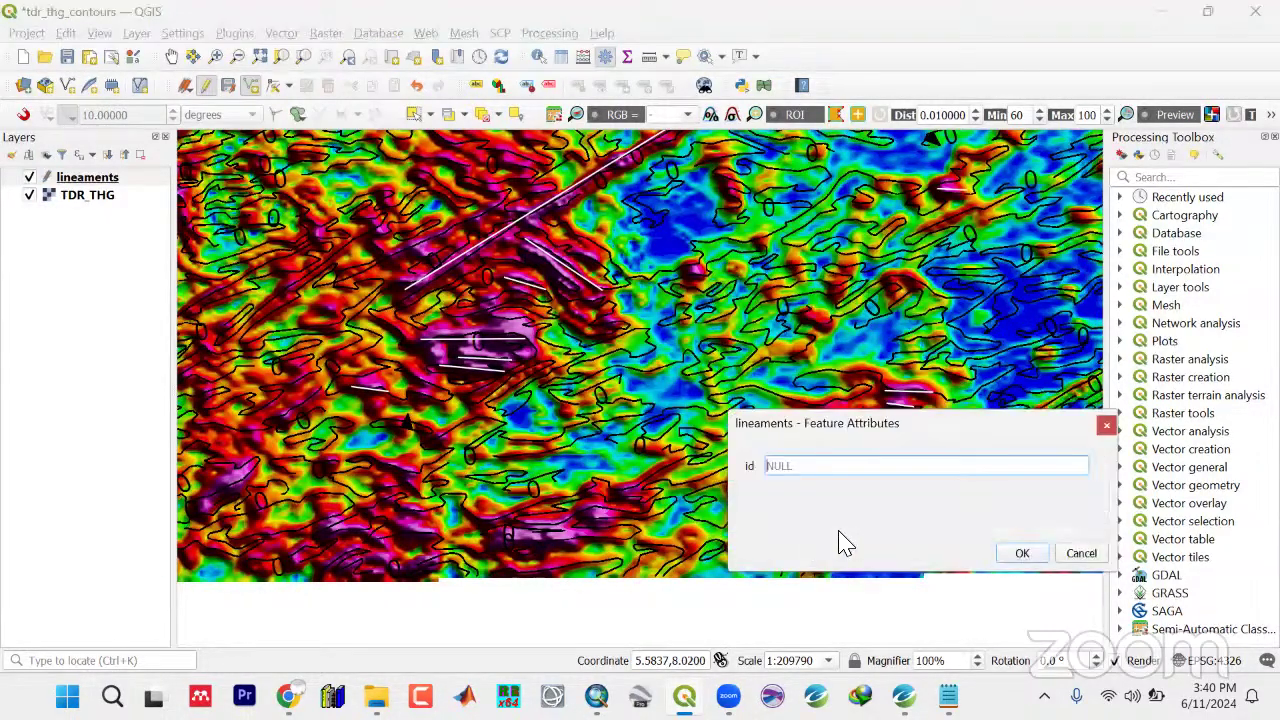
left_click(1012, 554)
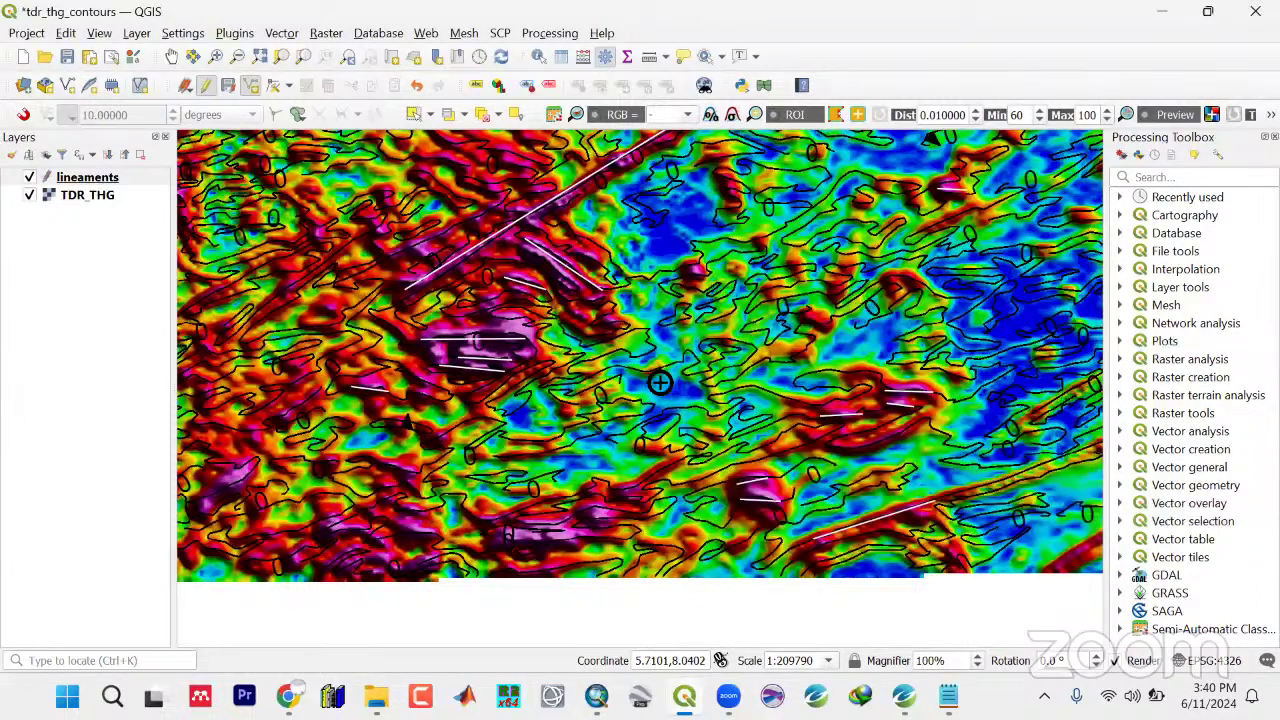
right_click(388, 467)
left_click(1020, 583)
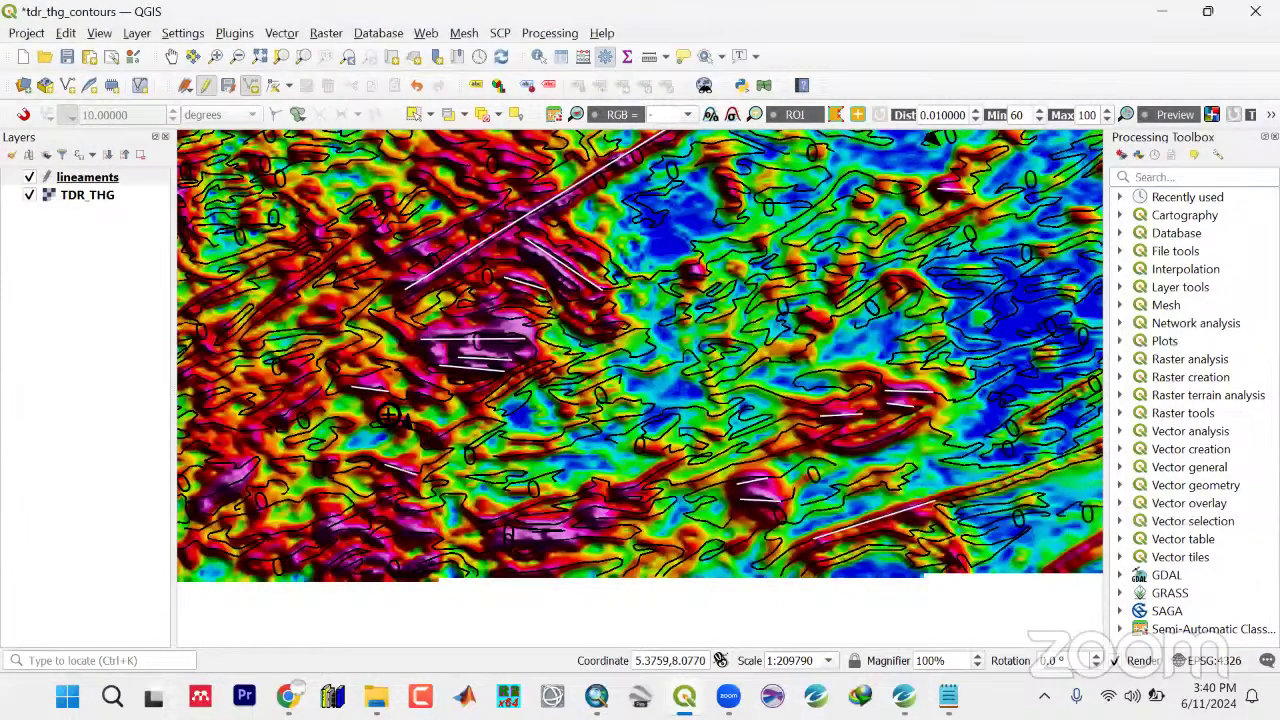
right_click(280, 422)
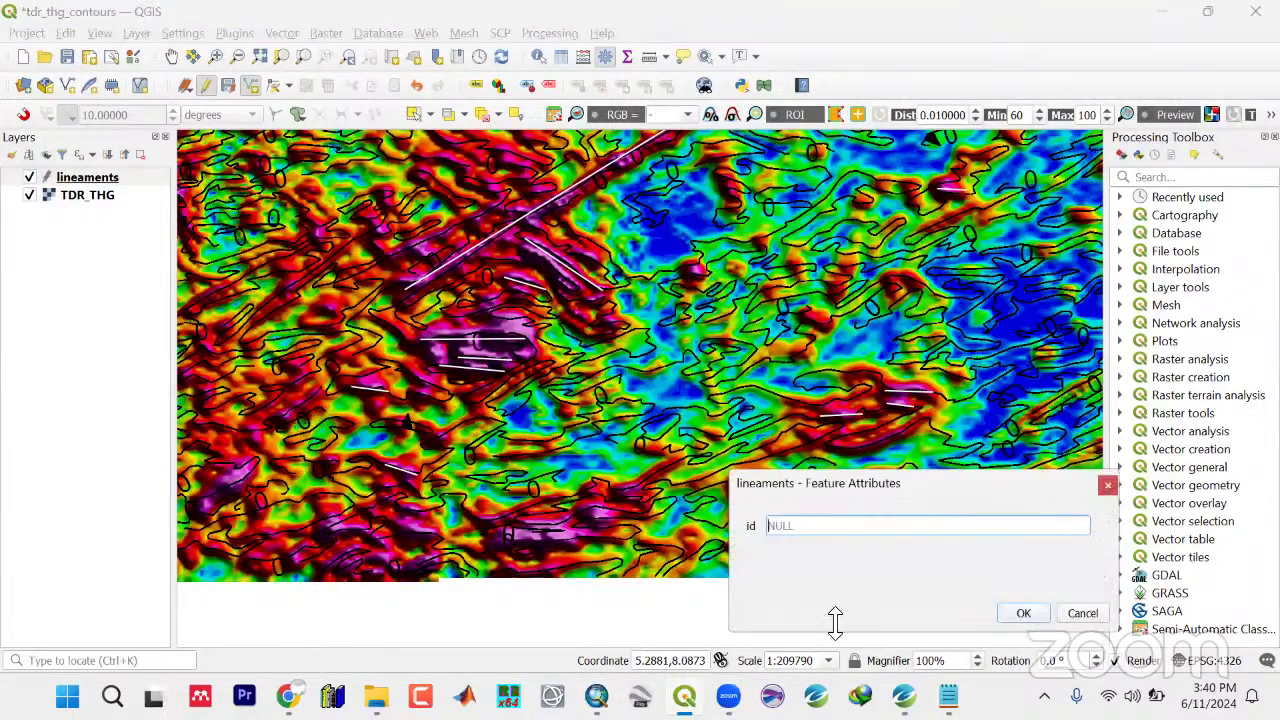
left_click(1027, 613)
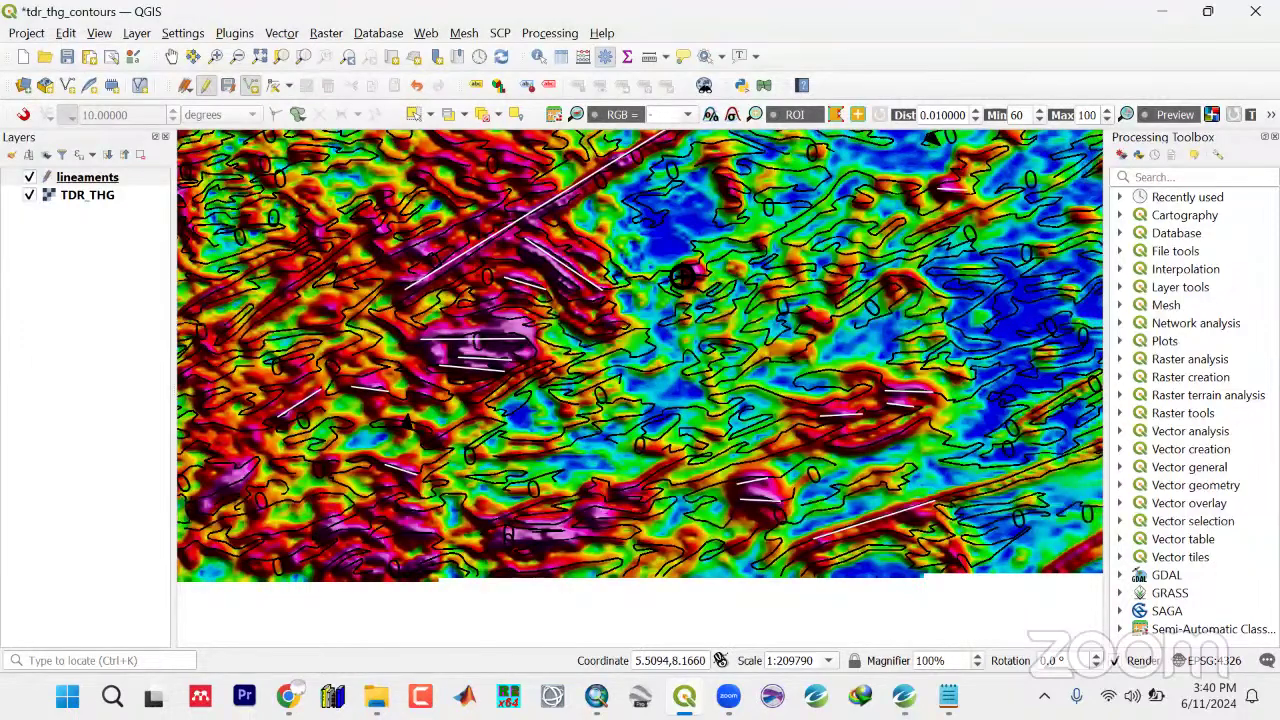
Digitize a short lineament on the small red spot east of the purple ridges and another near the raster's southwestern edge, with empty ids
right_click(683, 277)
left_click(1025, 643)
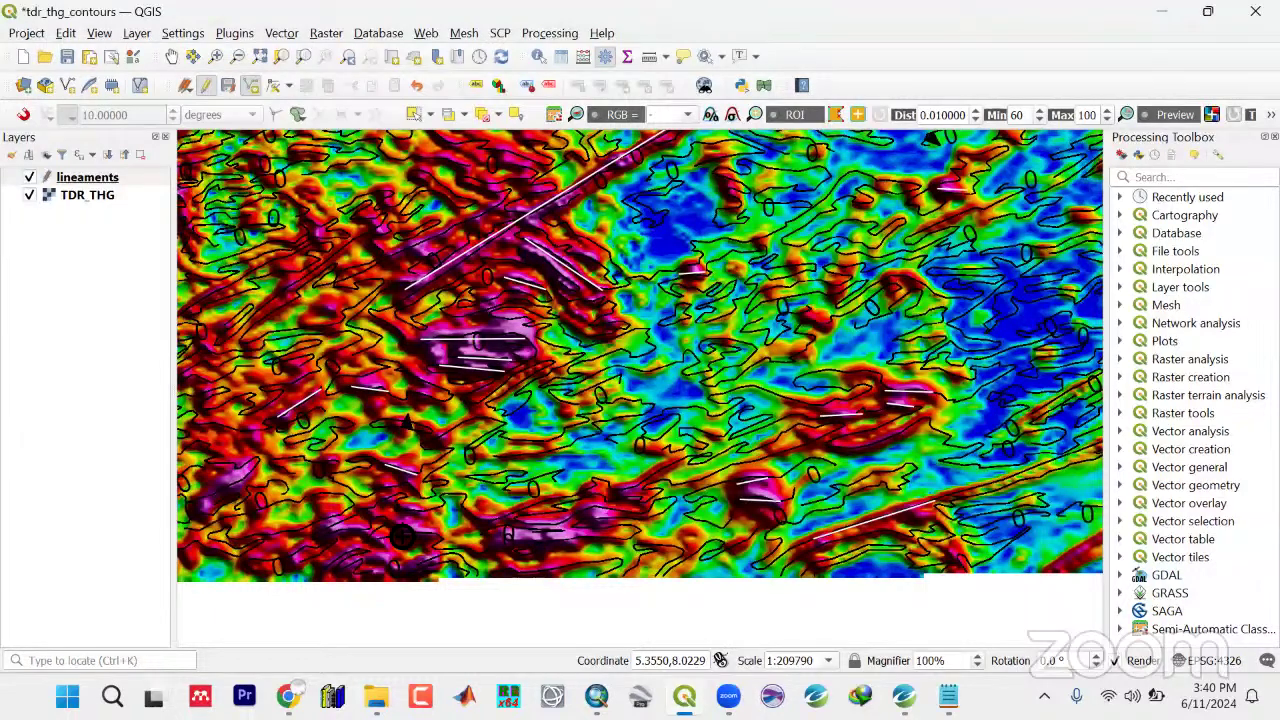
right_click(401, 537)
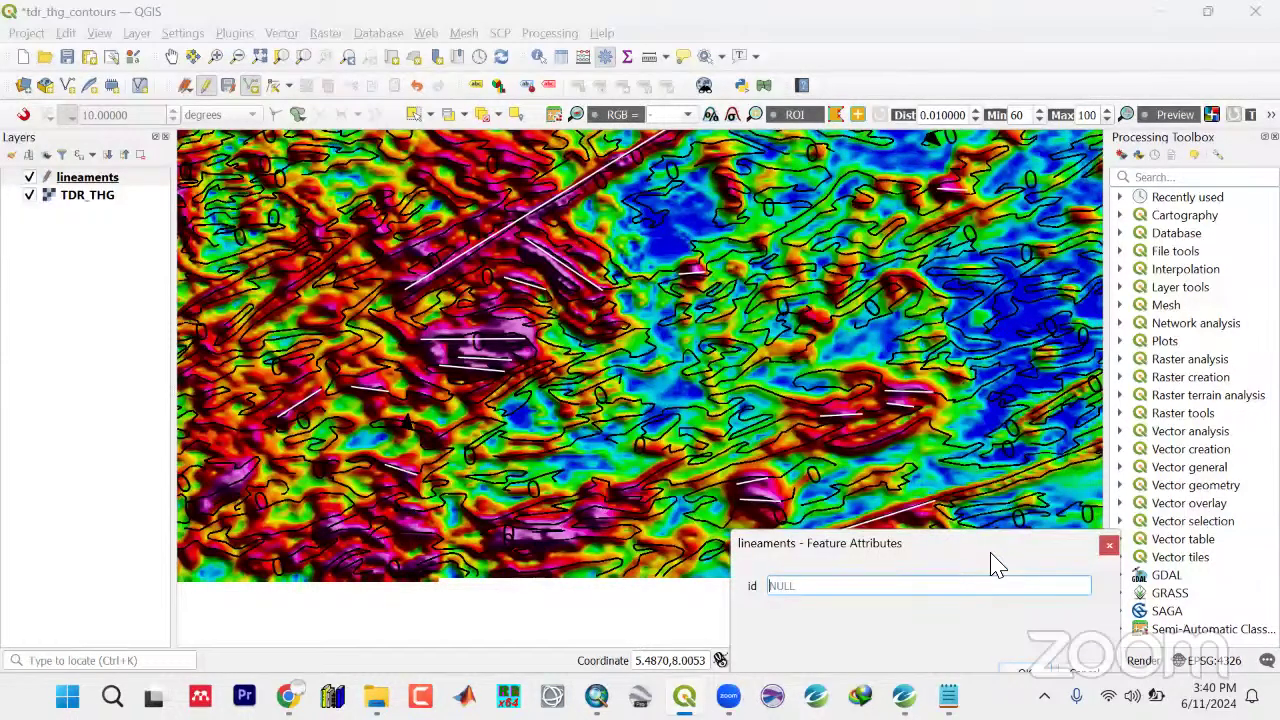
left_click(1006, 508)
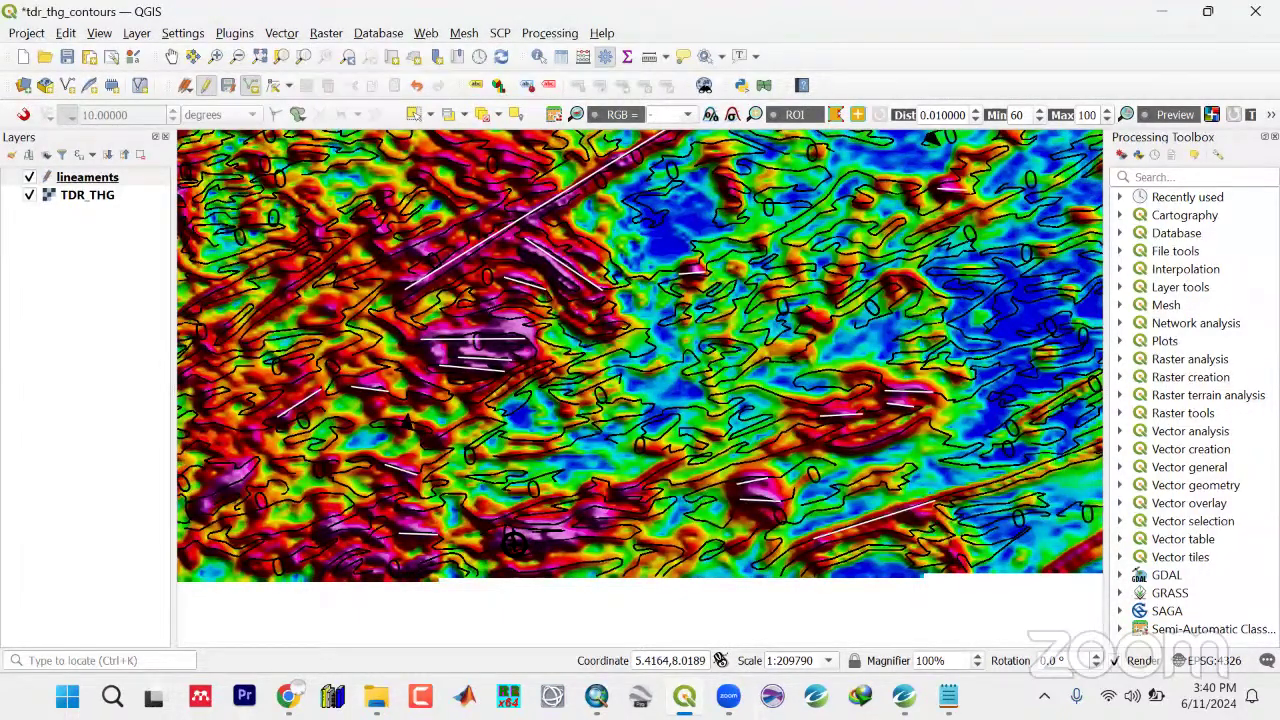
Digitize three lineaments on the elongated purple body at the southern edge: a long one, one toward its northeastern end and a short one above
right_click(694, 537)
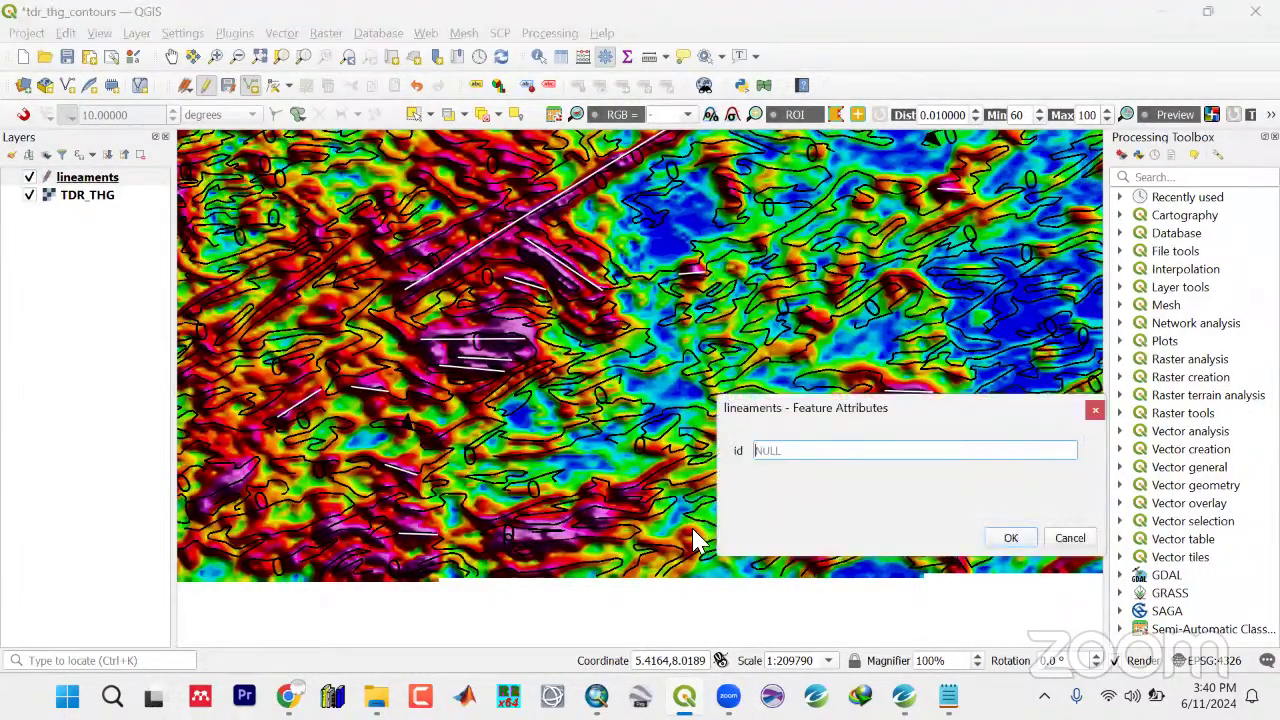
left_click(1006, 537)
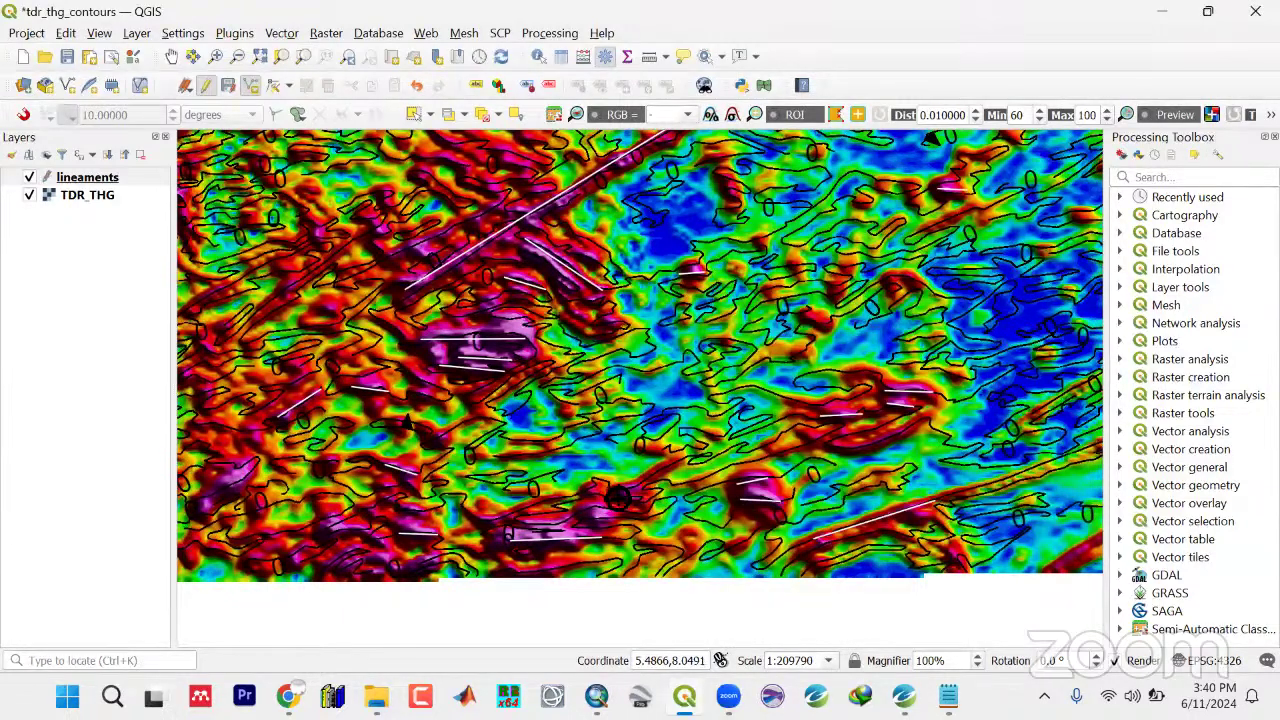
right_click(617, 497)
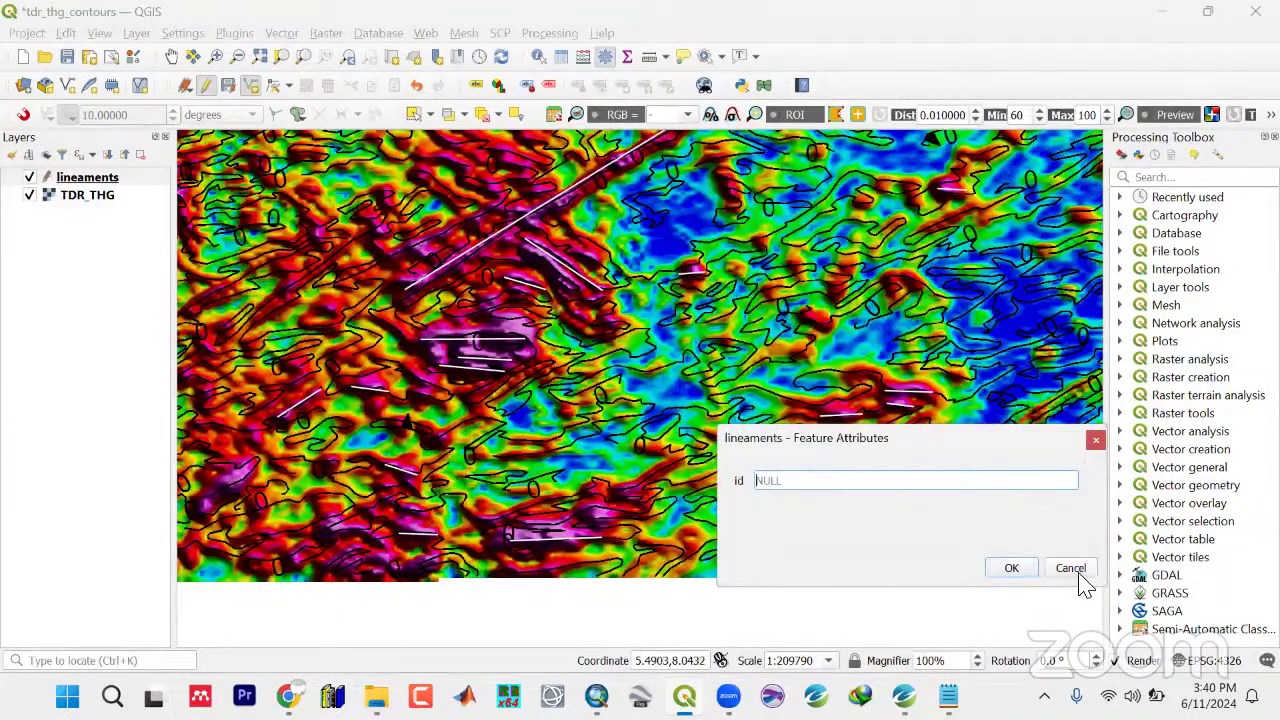
left_click(1011, 568)
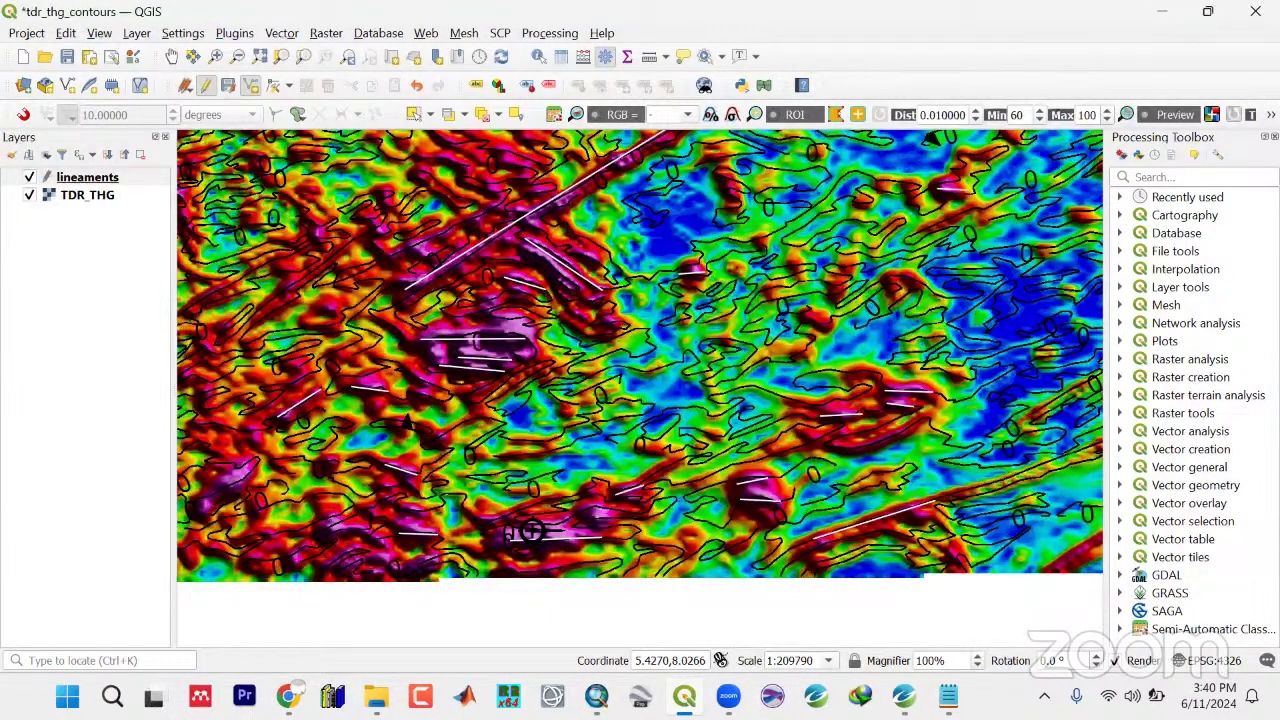
right_click(530, 531)
left_click(1010, 600)
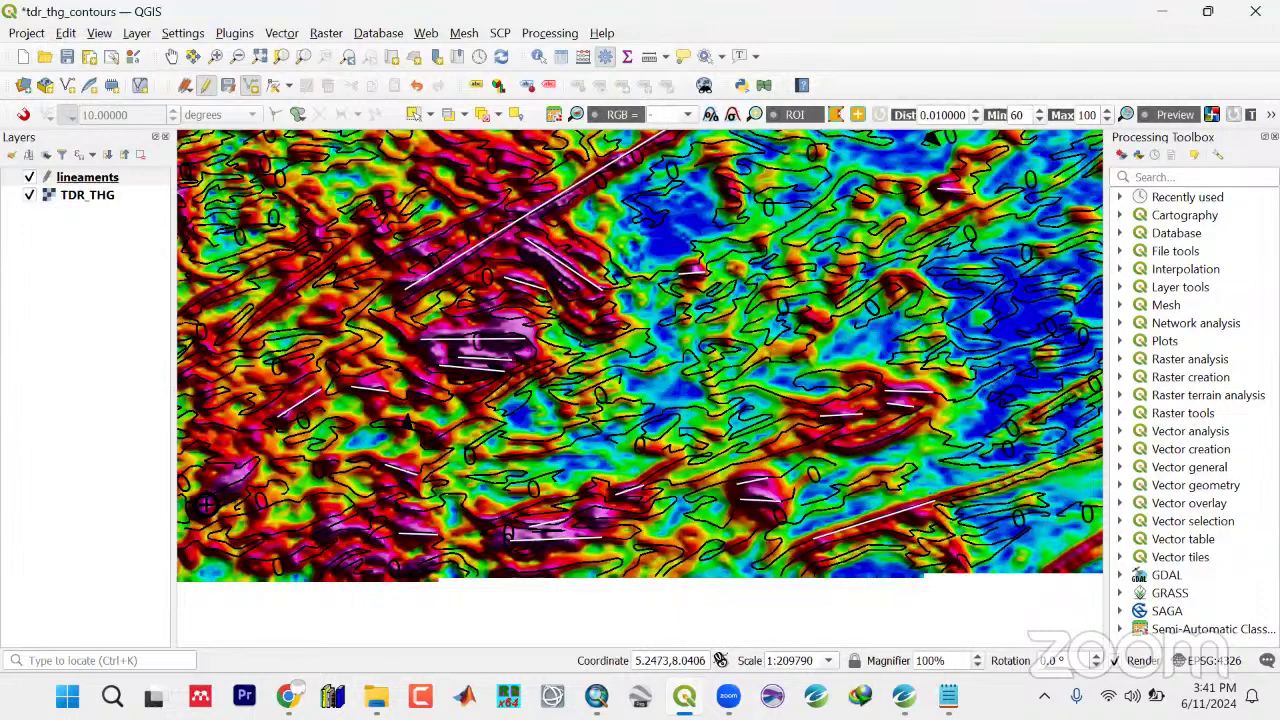
Digitize a northeast-trending lineament on the southwestern purple body and a short southeast-trending one east of the purple ridges
right_click(205, 505)
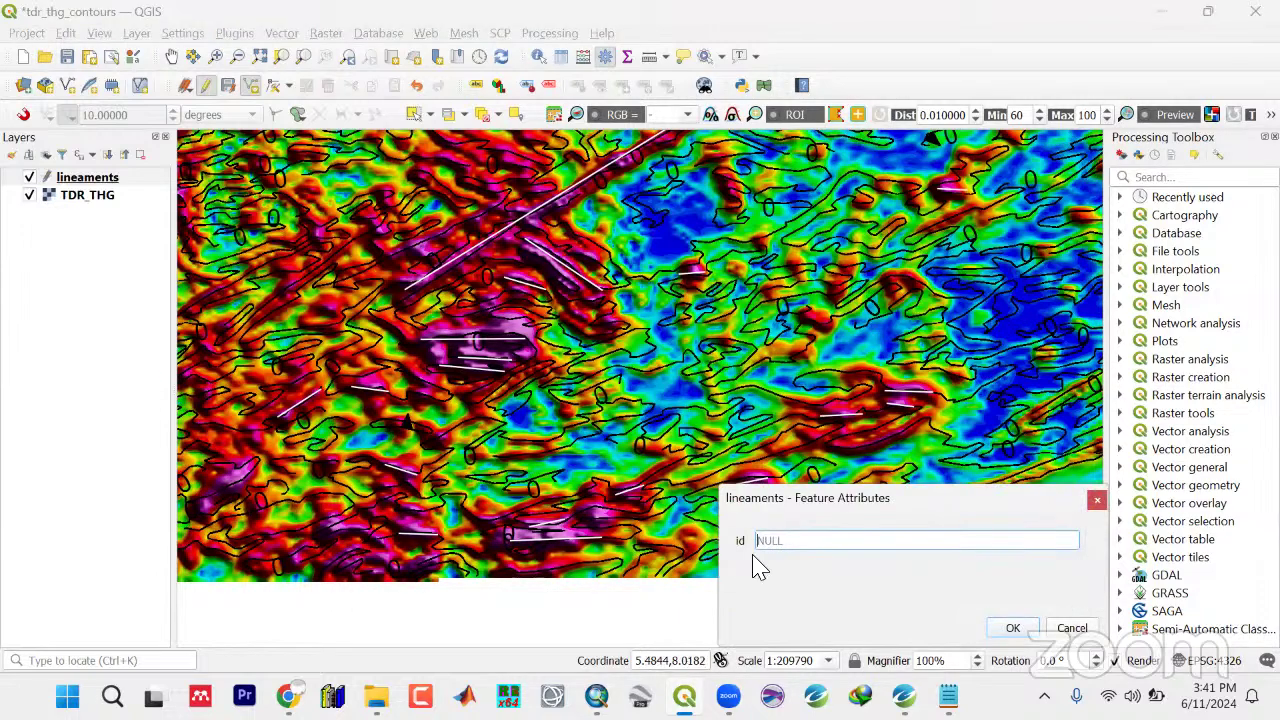
left_click(1028, 630)
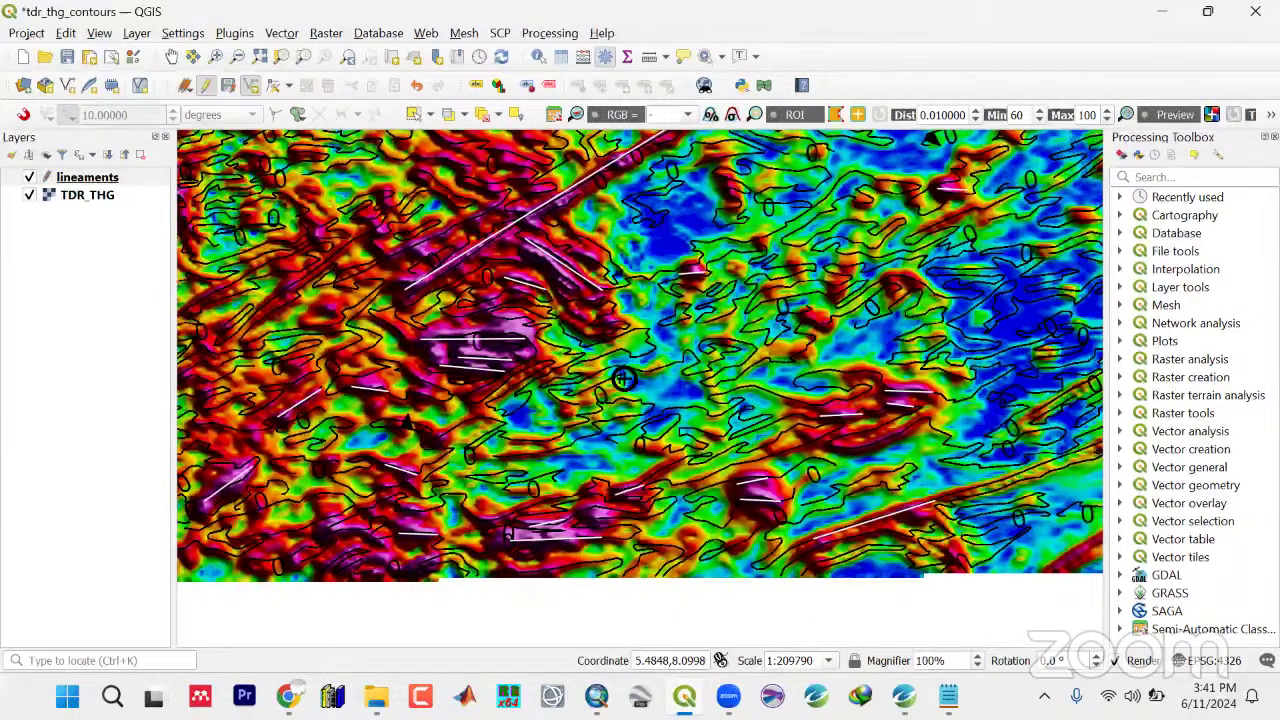
right_click(600, 268)
left_click(1012, 657)
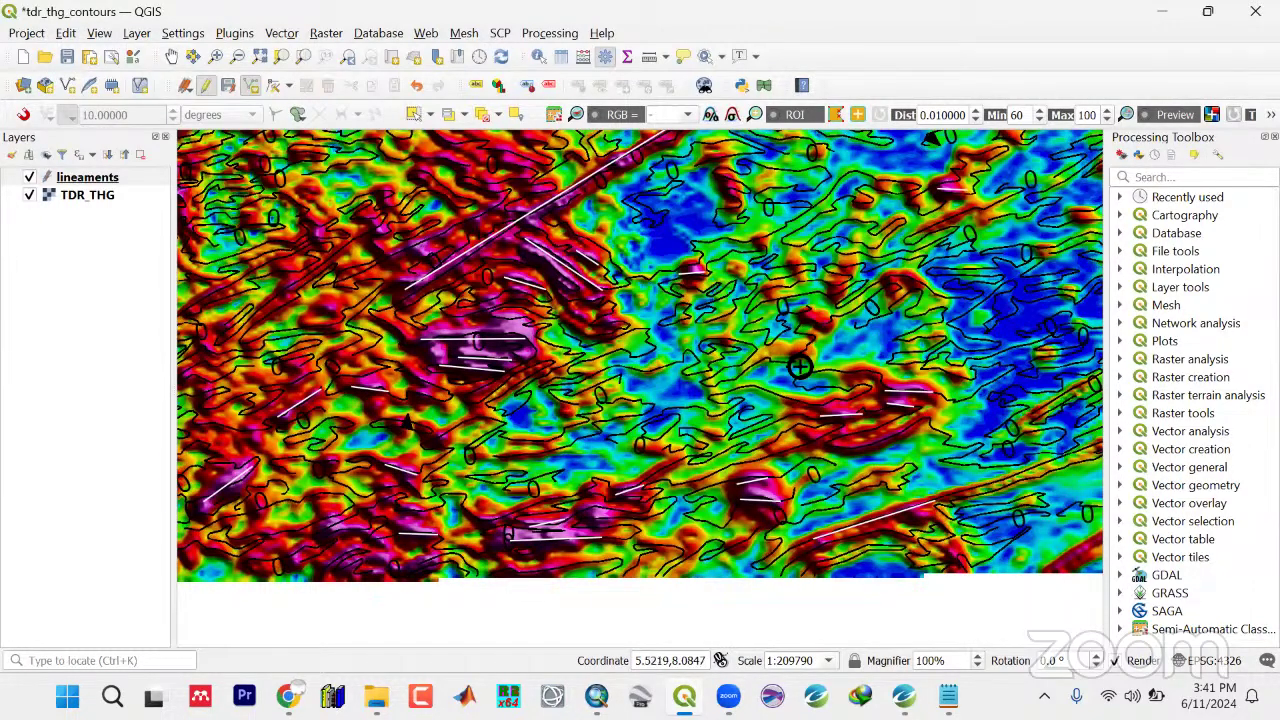
Digitize a lineament along the northeast-trending red structure at the raster's eastern edge and a short one on the small red anomaly northwest of it
left_click_drag(742, 323, 673, 548)
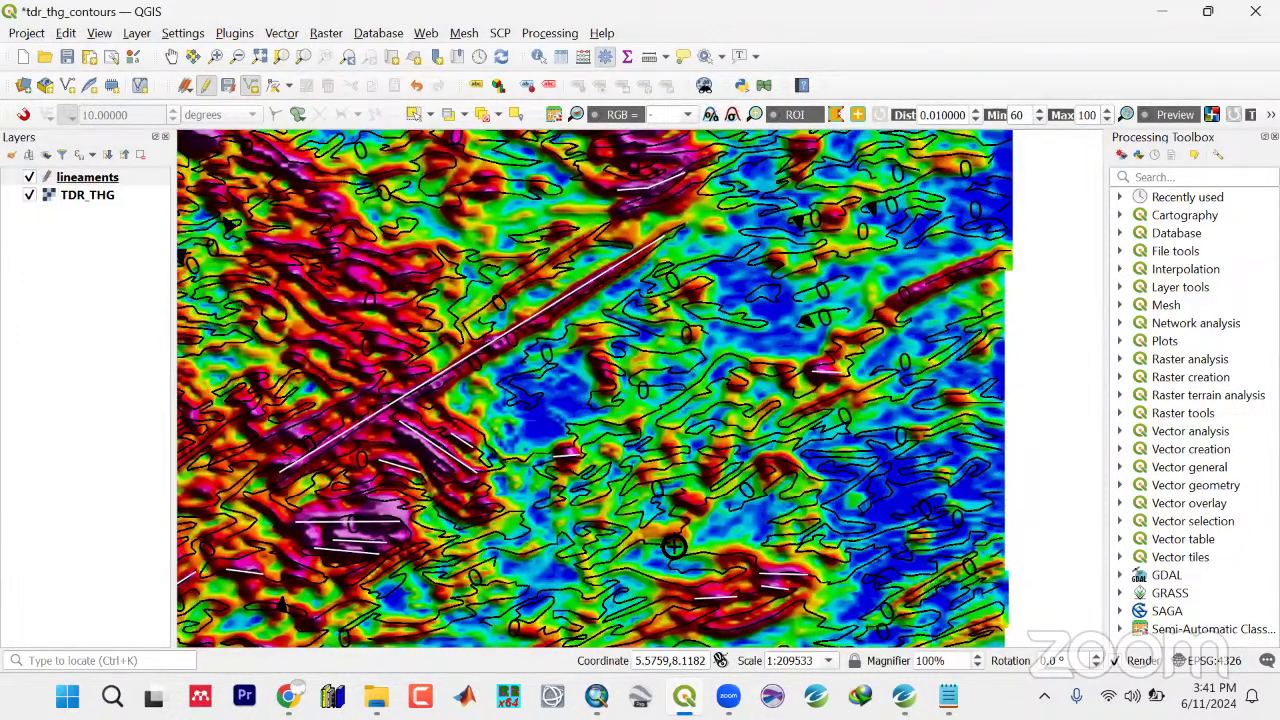
right_click(673, 546)
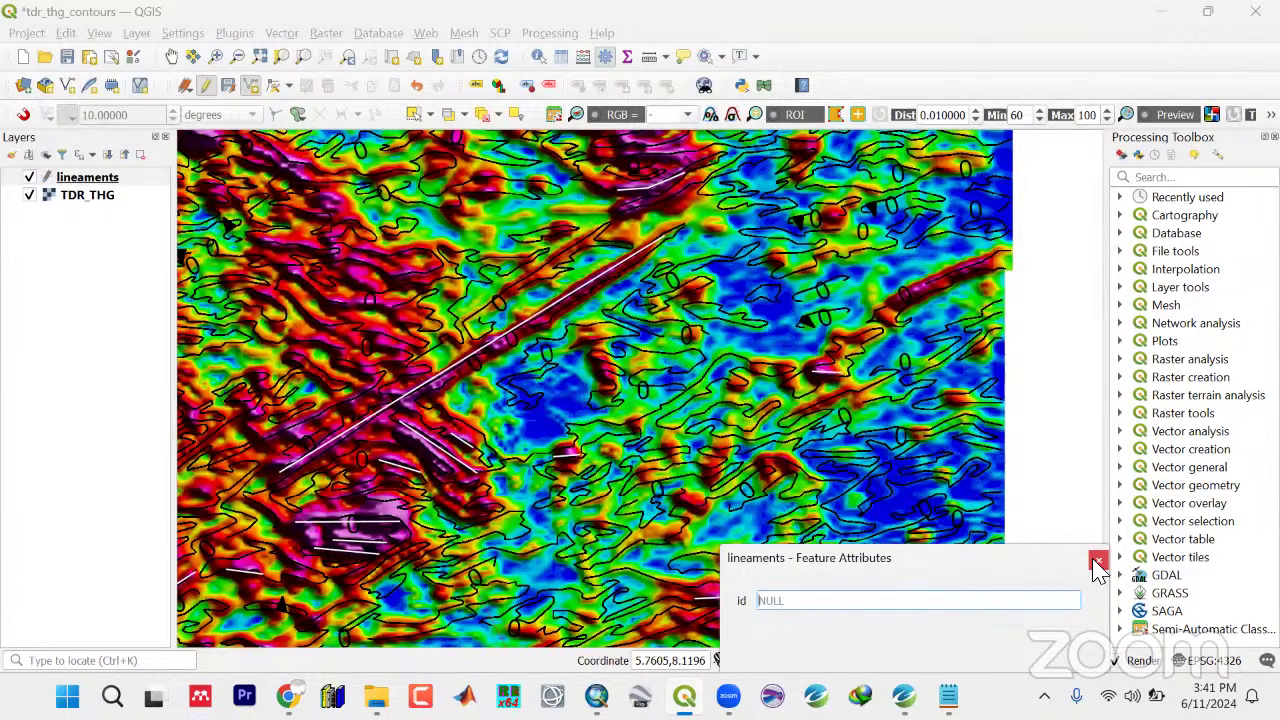
left_click(1098, 560)
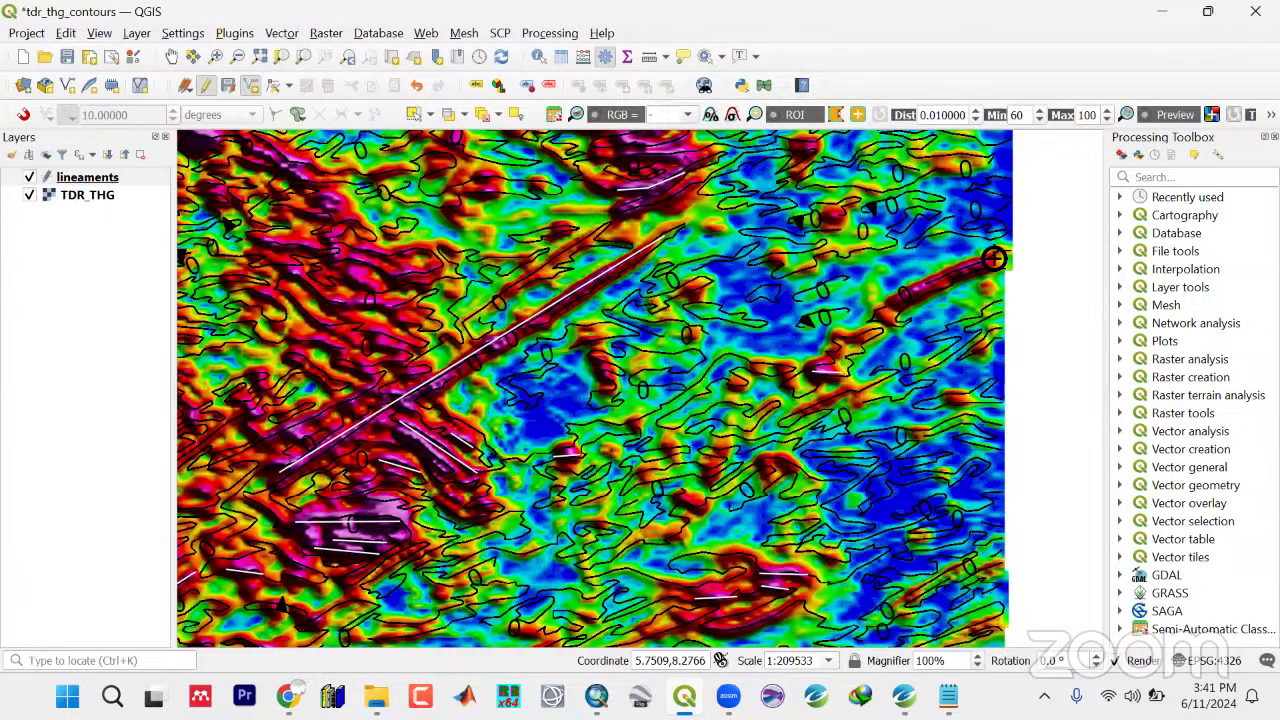
right_click(900, 300)
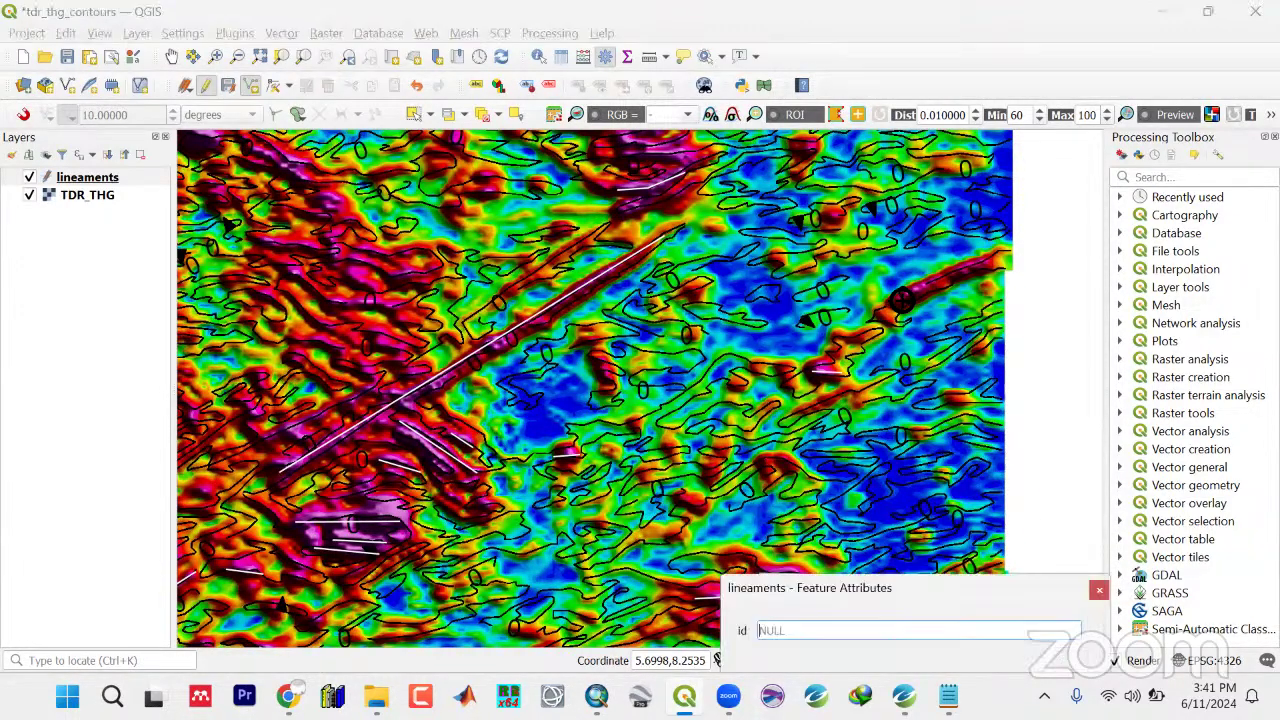
left_click(1031, 547)
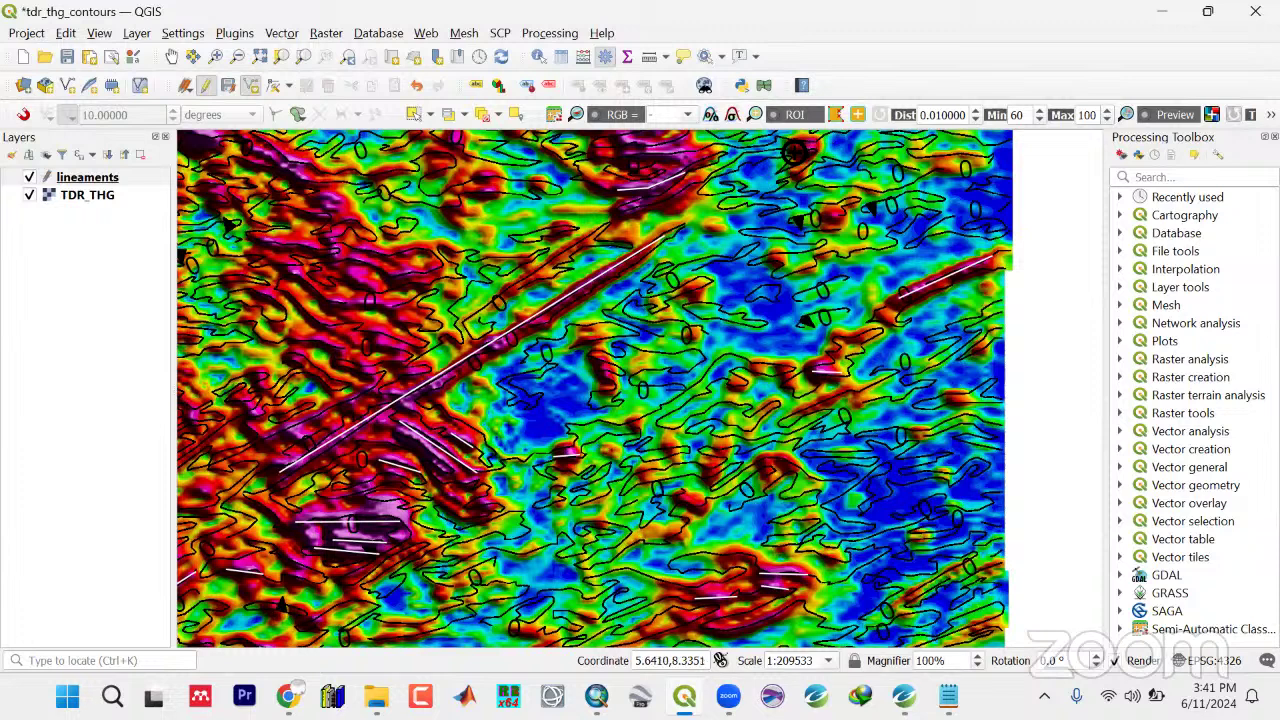
right_click(797, 154)
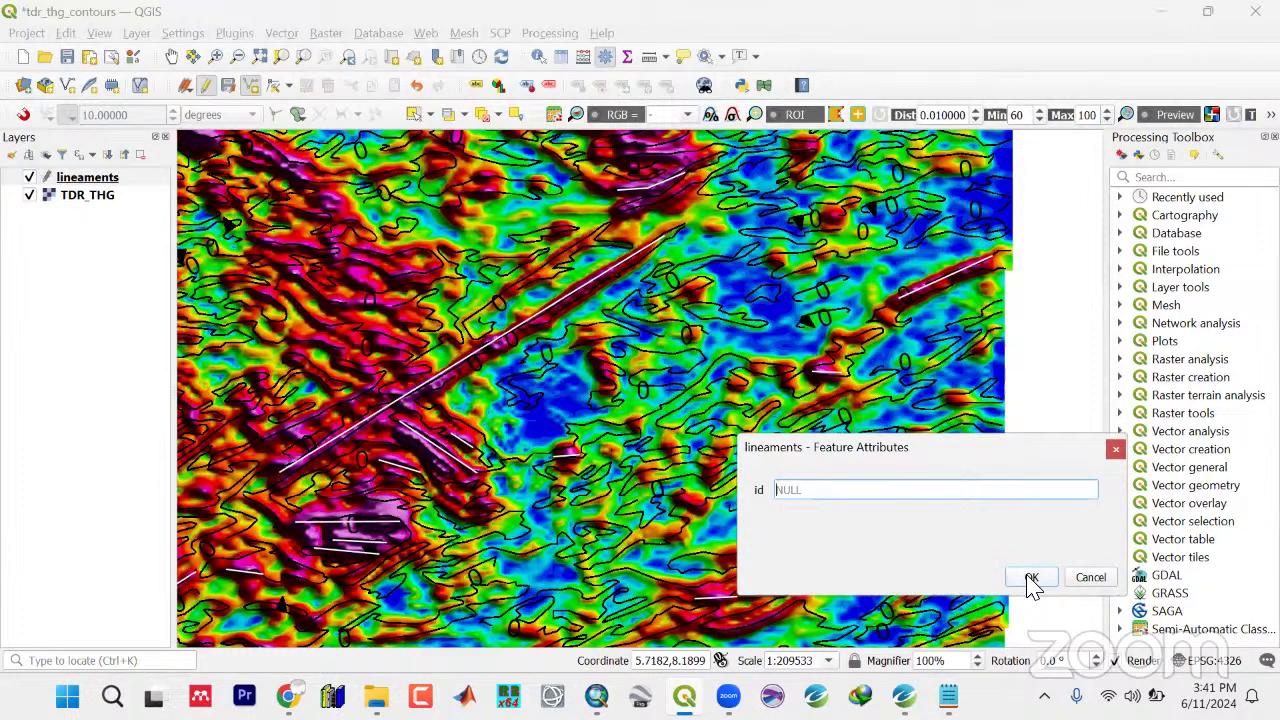
left_click(1031, 578)
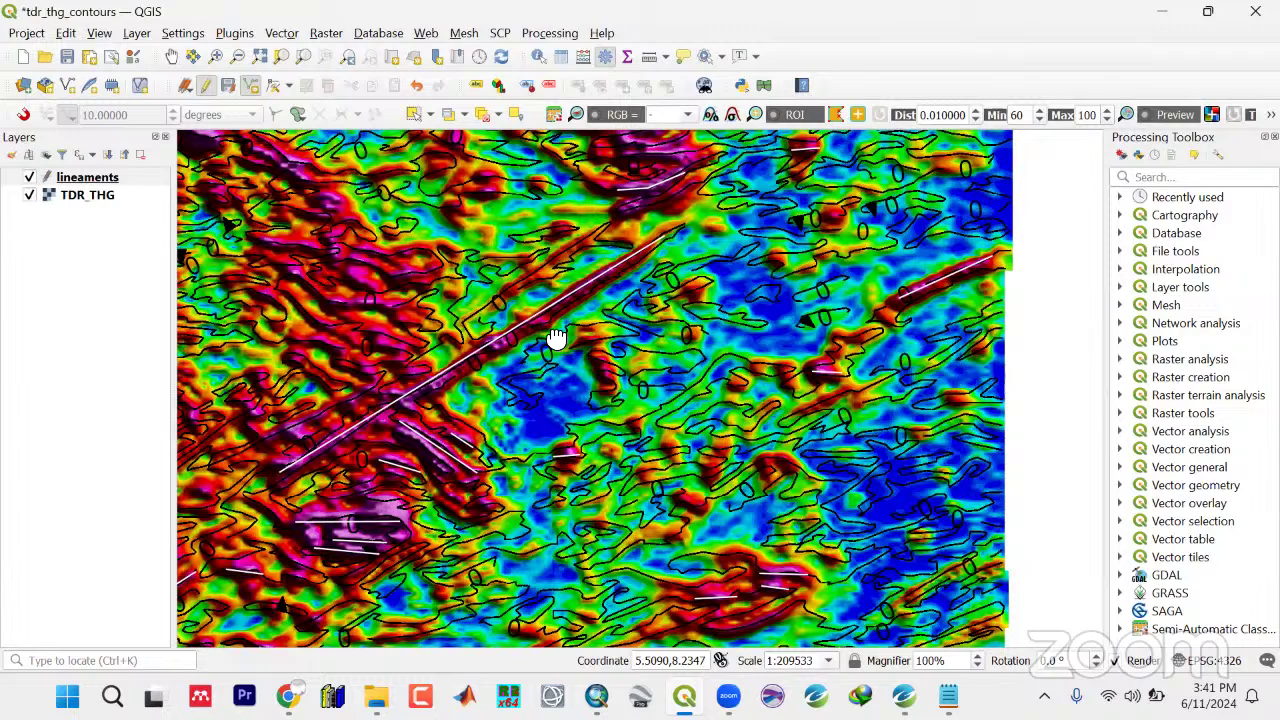
Digitize a short northeast-trending lineament north of the large southwestern purple body and a long one along the linear structure at the western edge
left_click_drag(557, 337, 737, 449)
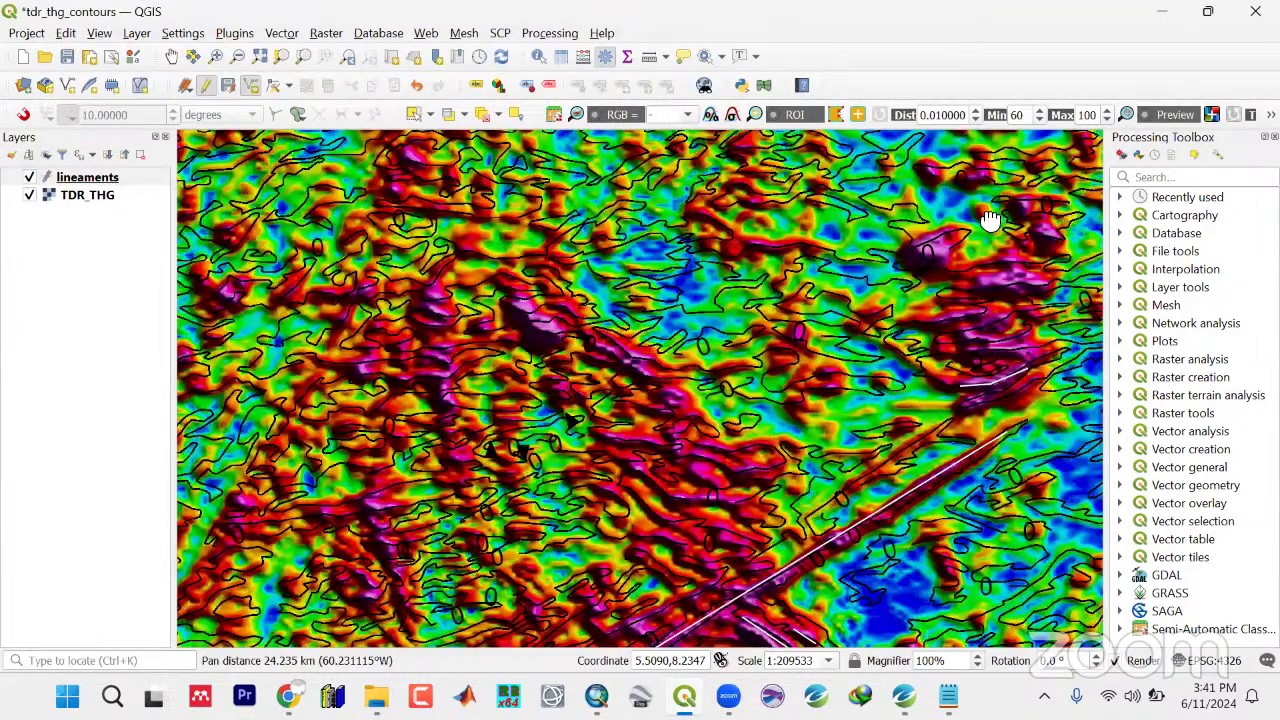
left_click_drag(990, 218, 1022, 200)
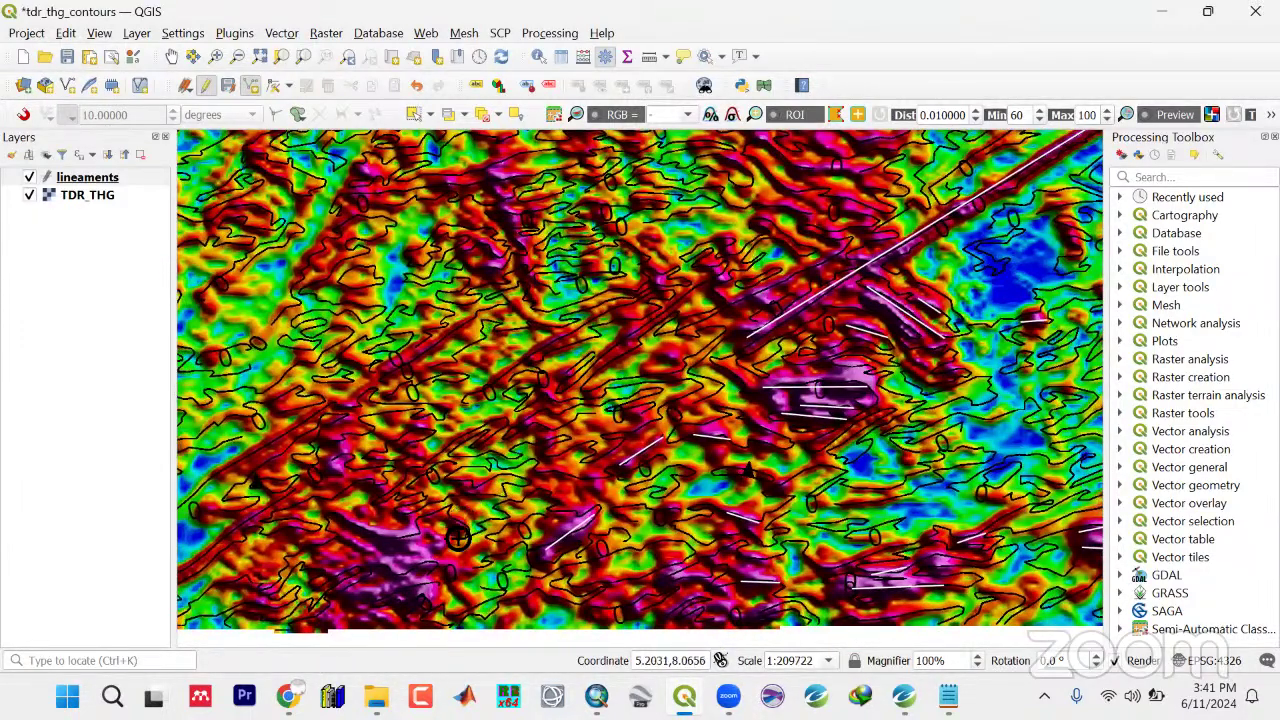
right_click(330, 474)
left_click(1024, 606)
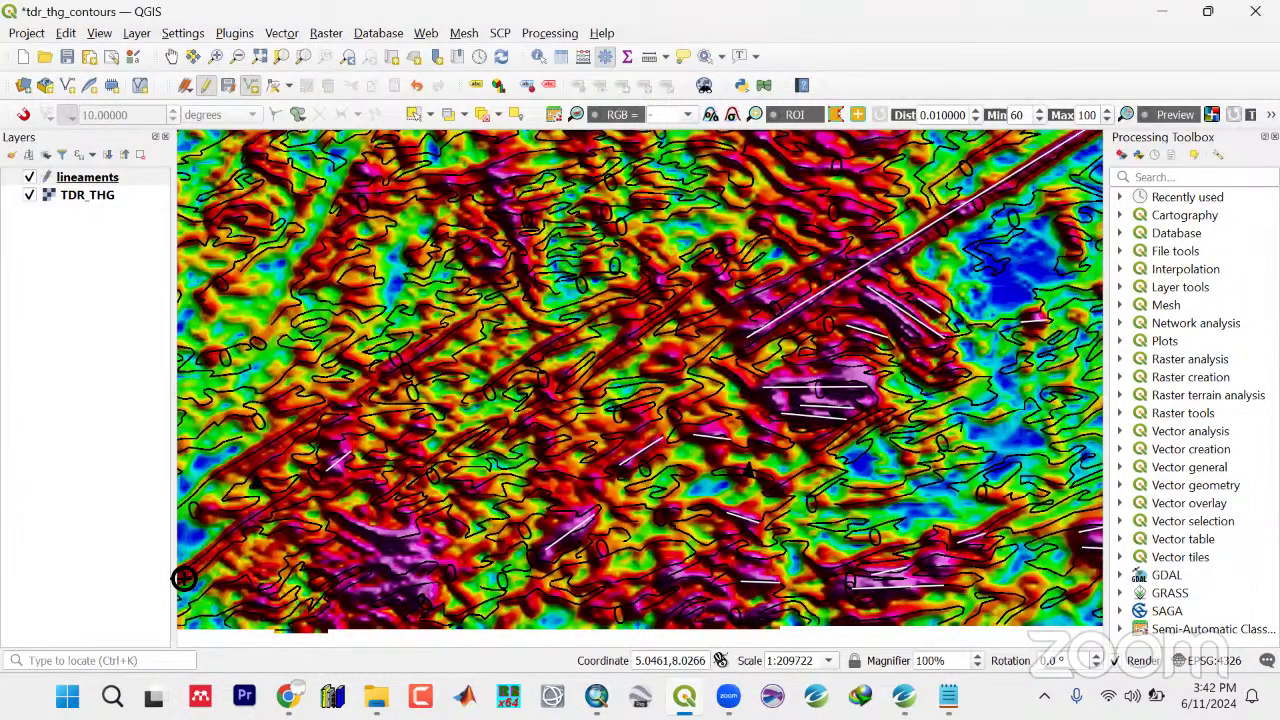
right_click(183, 578)
left_click(1034, 640)
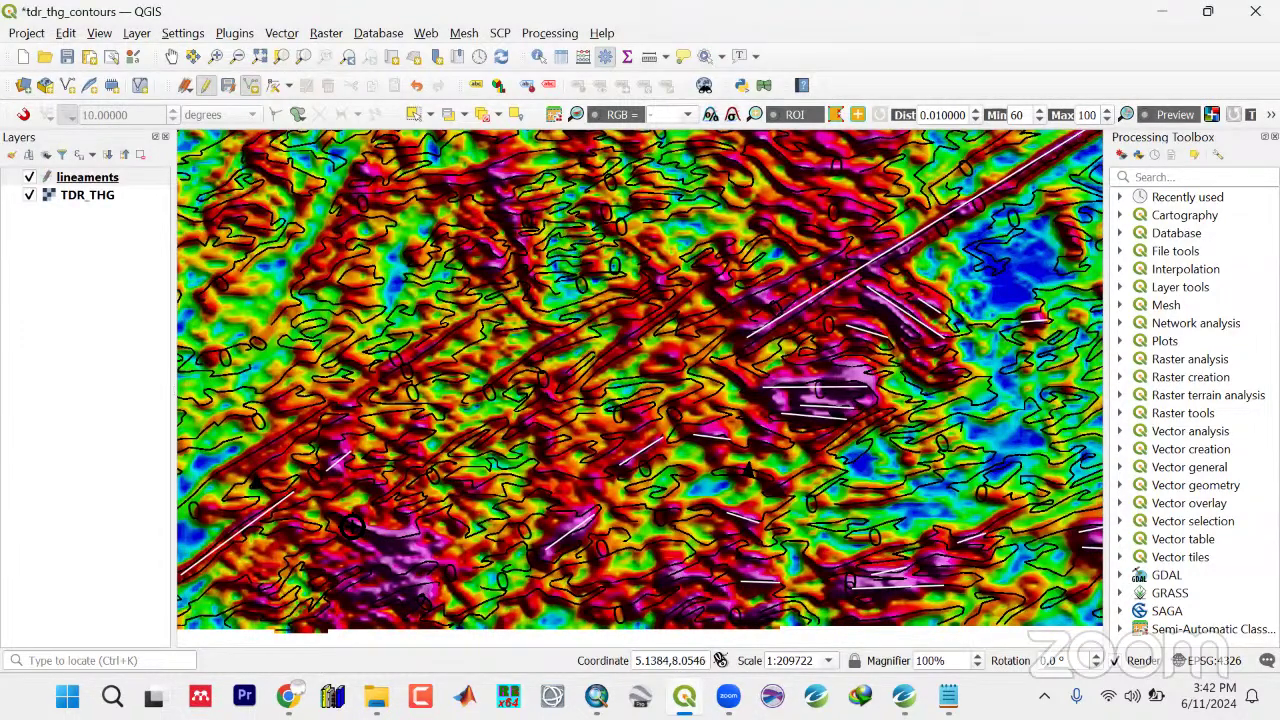
Digitize a southeast-trending lineament on the northern rim of the large southwestern purple body and two nearly east-west ones across its southern part
left_click(352, 527)
right_click(352, 527)
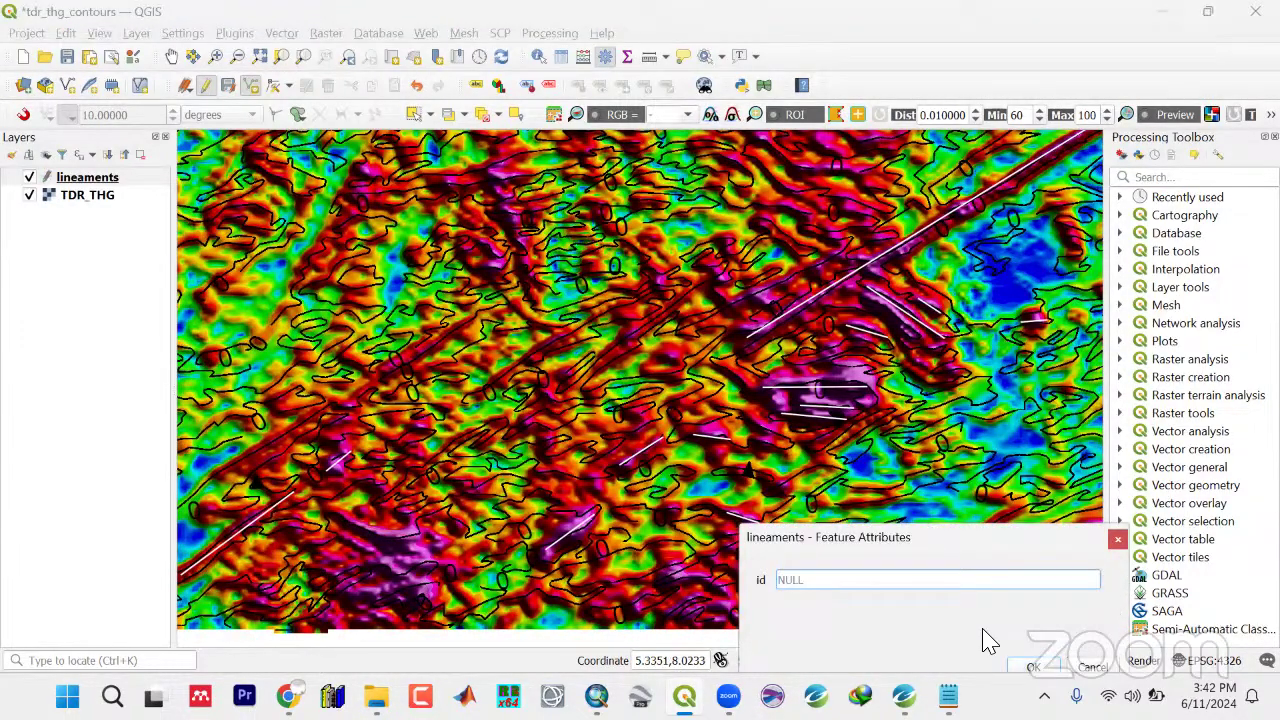
left_click(1034, 642)
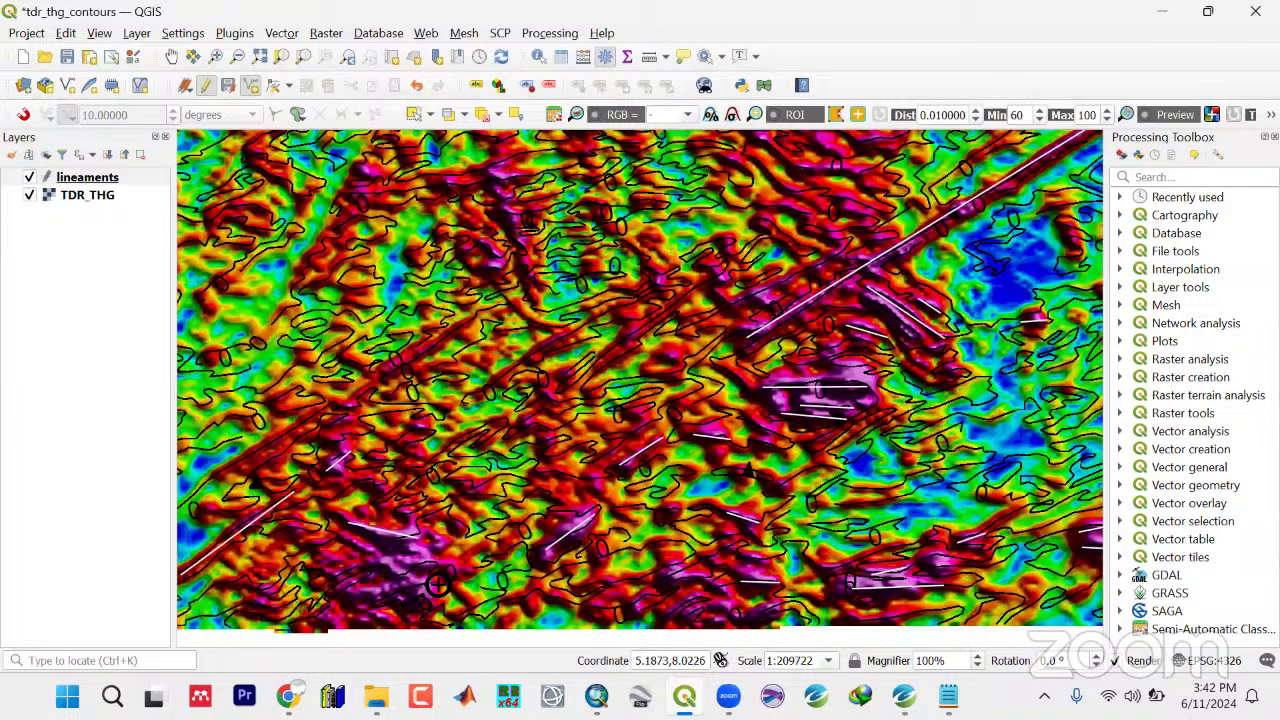
right_click(366, 599)
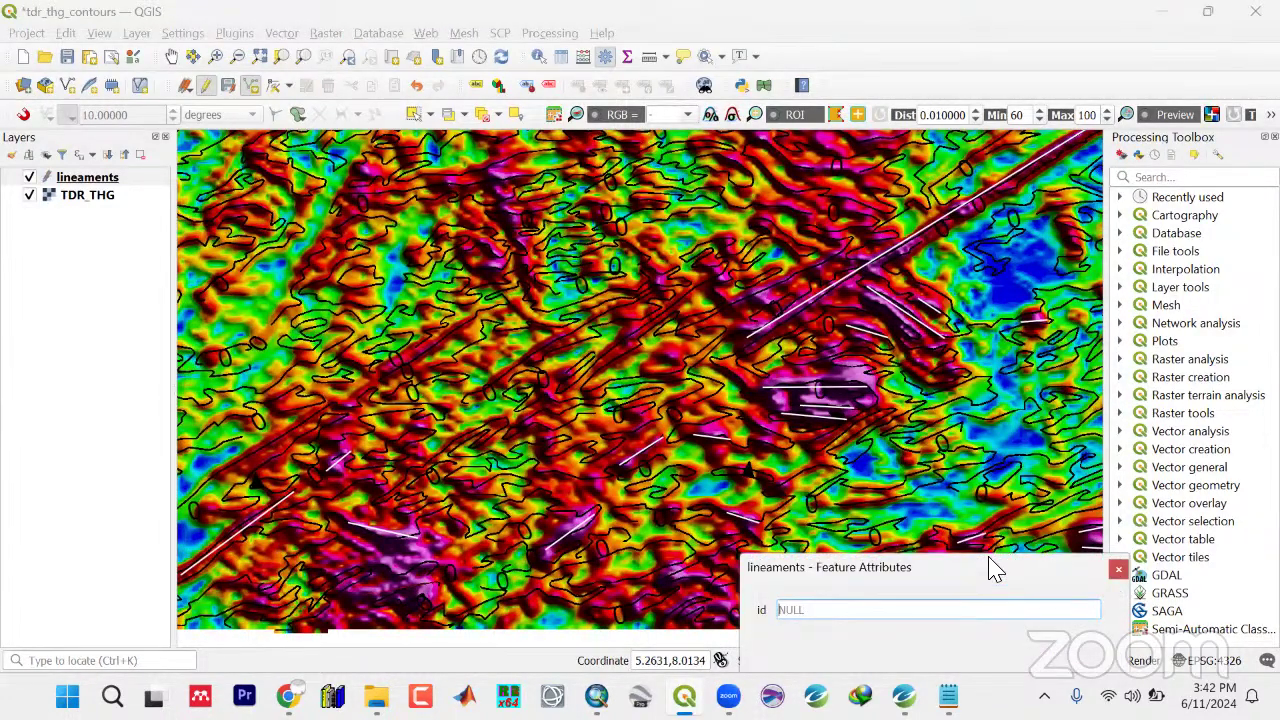
left_click(1004, 476)
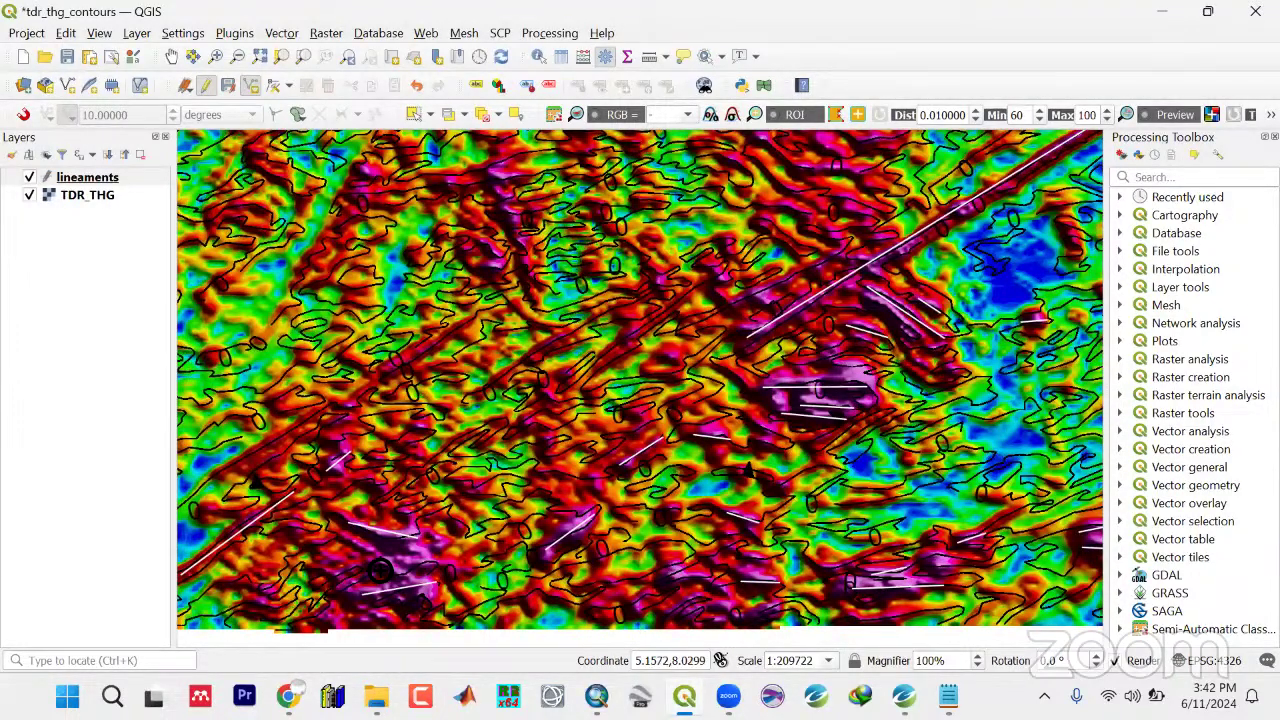
right_click(380, 570)
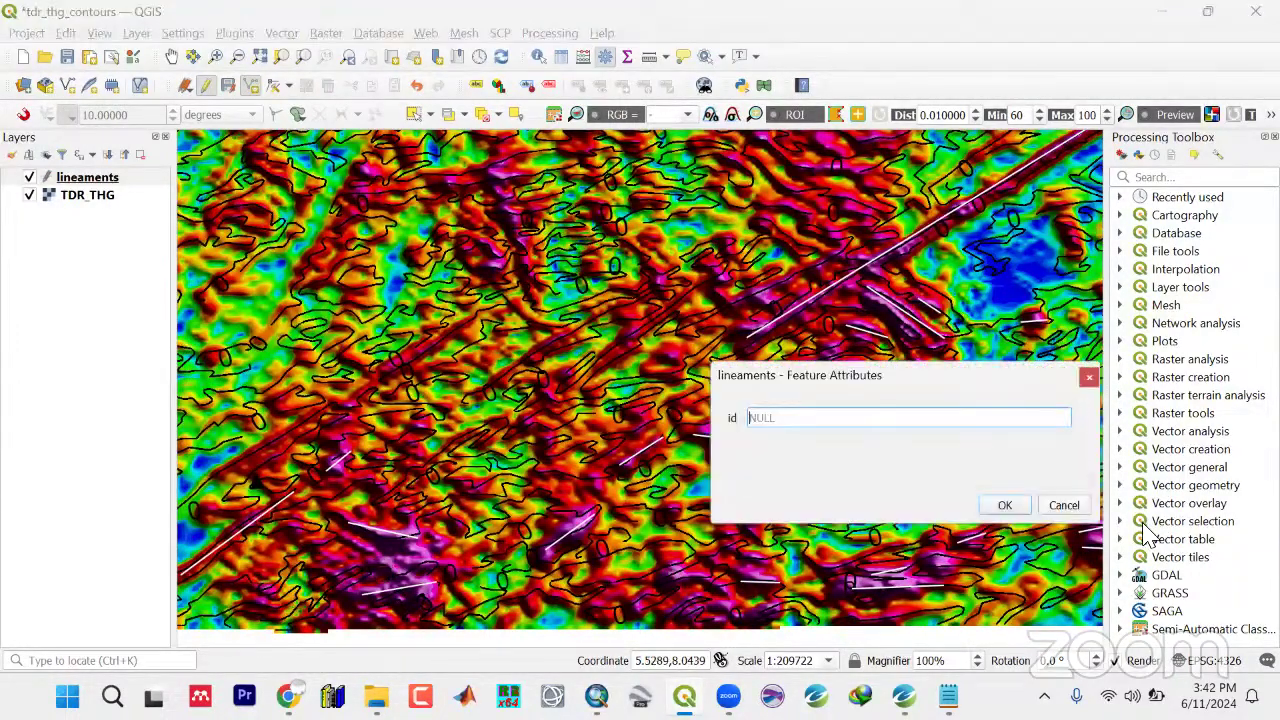
left_click(1004, 506)
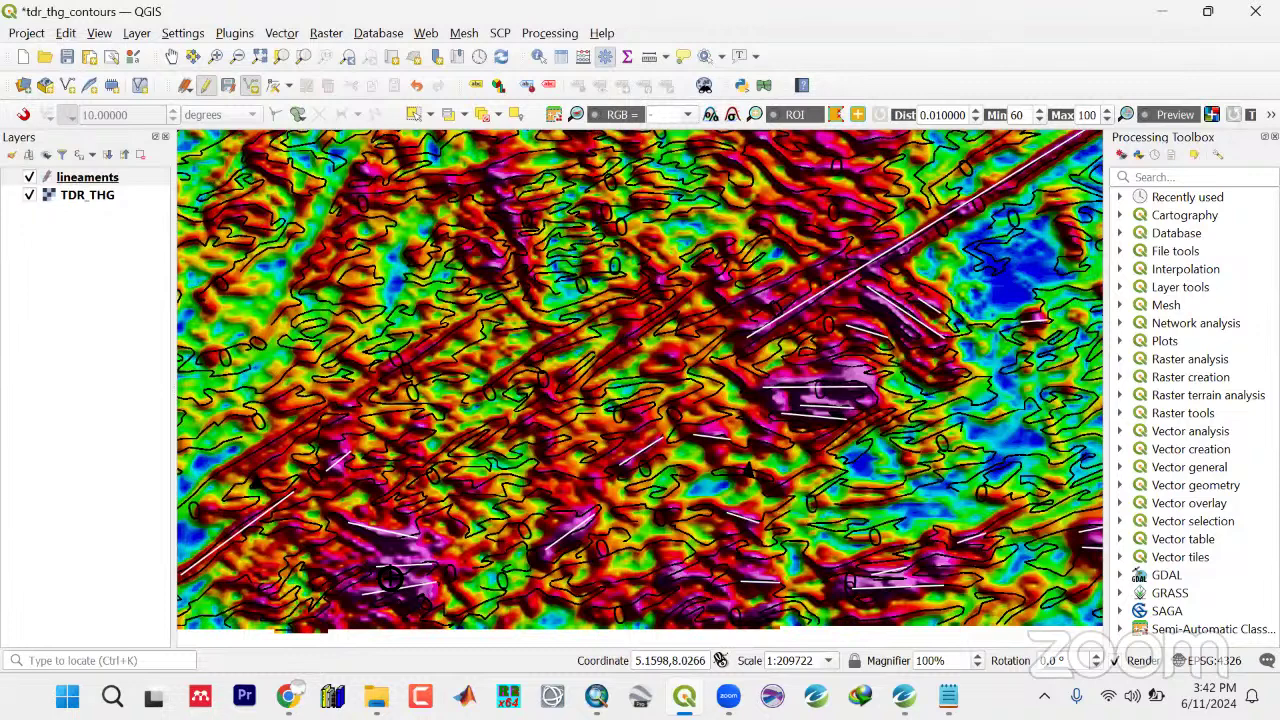
Digitize a northeast-trending lineament on the western side of the large purple body and a short one southwest of it, with empty ids
right_click(336, 600)
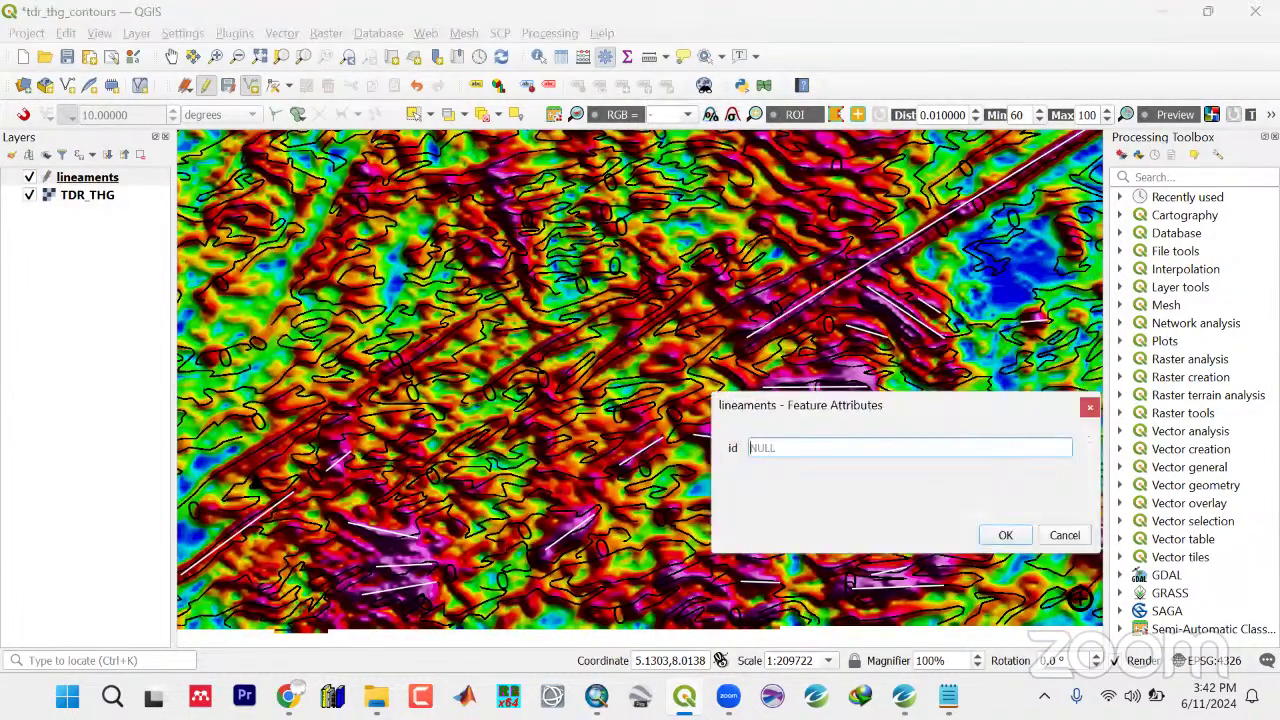
left_click(1005, 536)
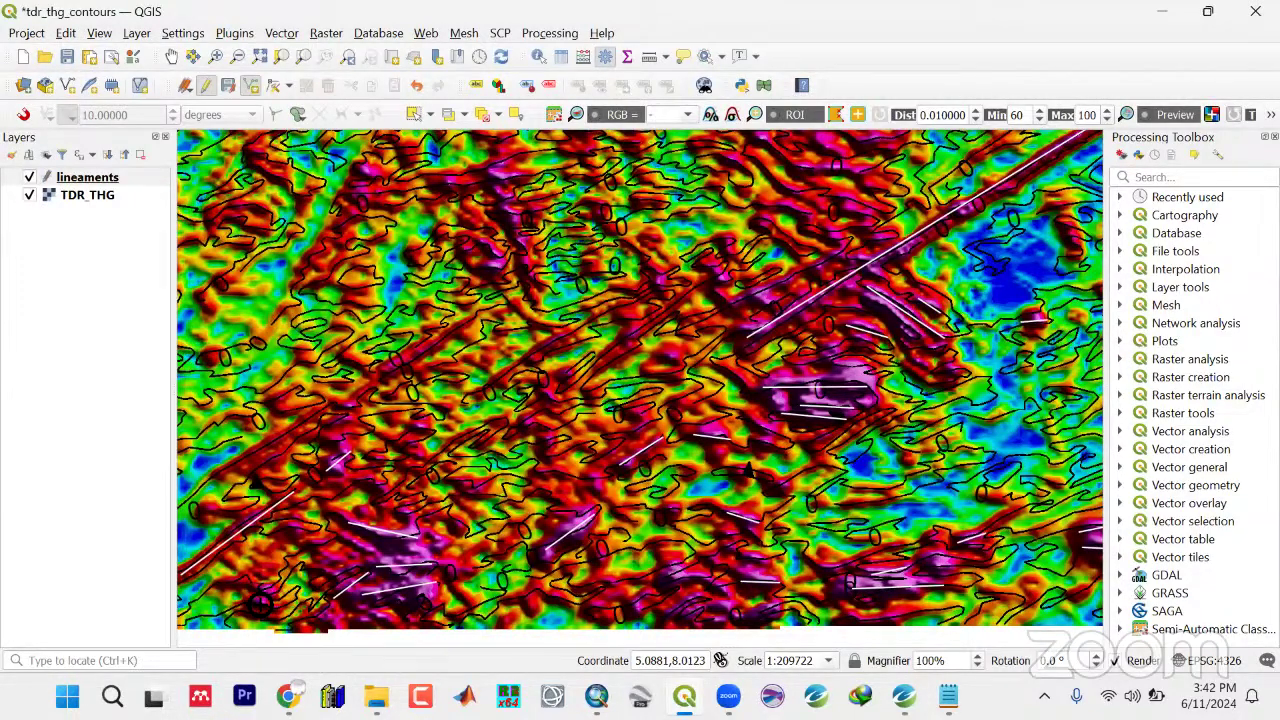
right_click(795, 596)
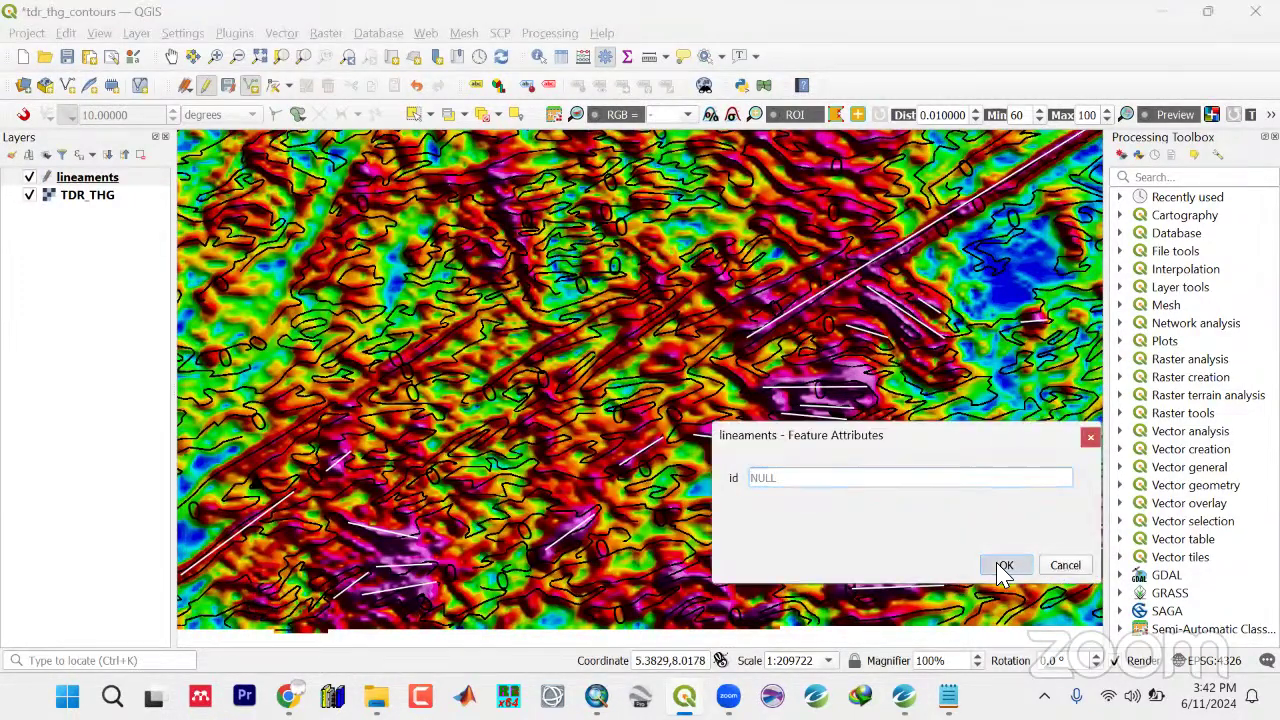
left_click(1005, 566)
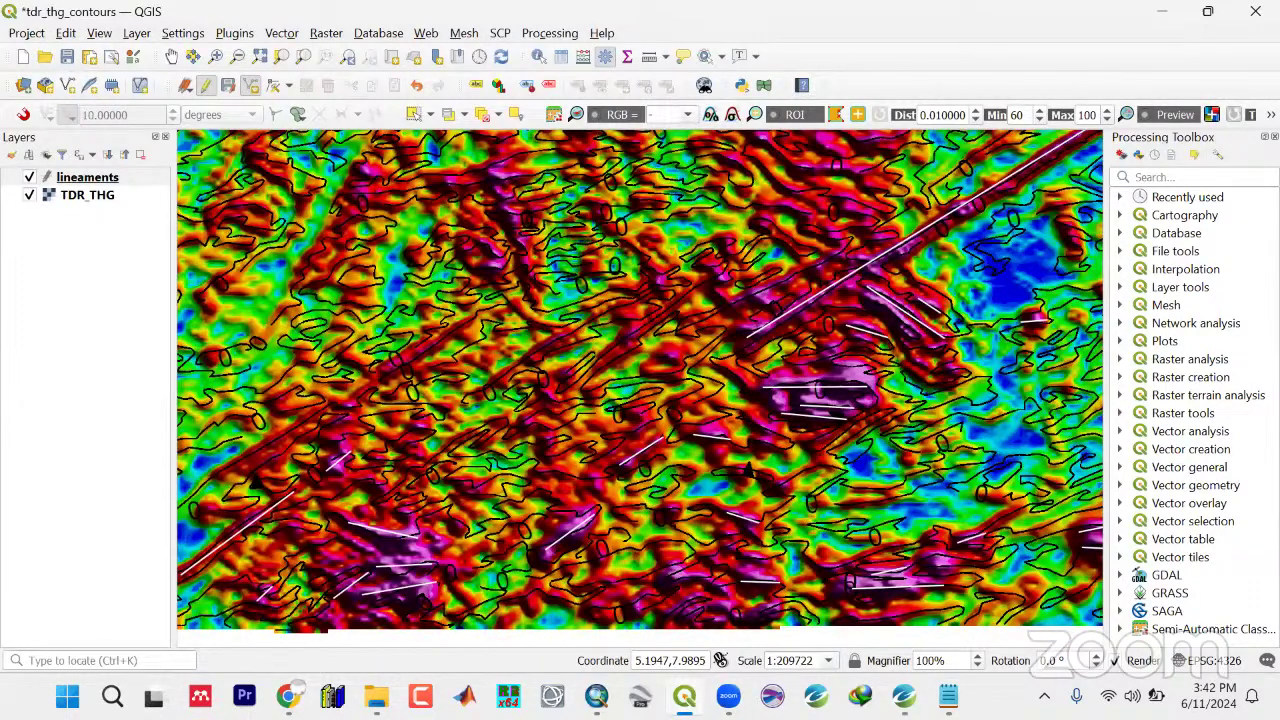
Switch to the YouTube live stream, post "any question" in its chat, and return to QGIS
key("alt+Tab")
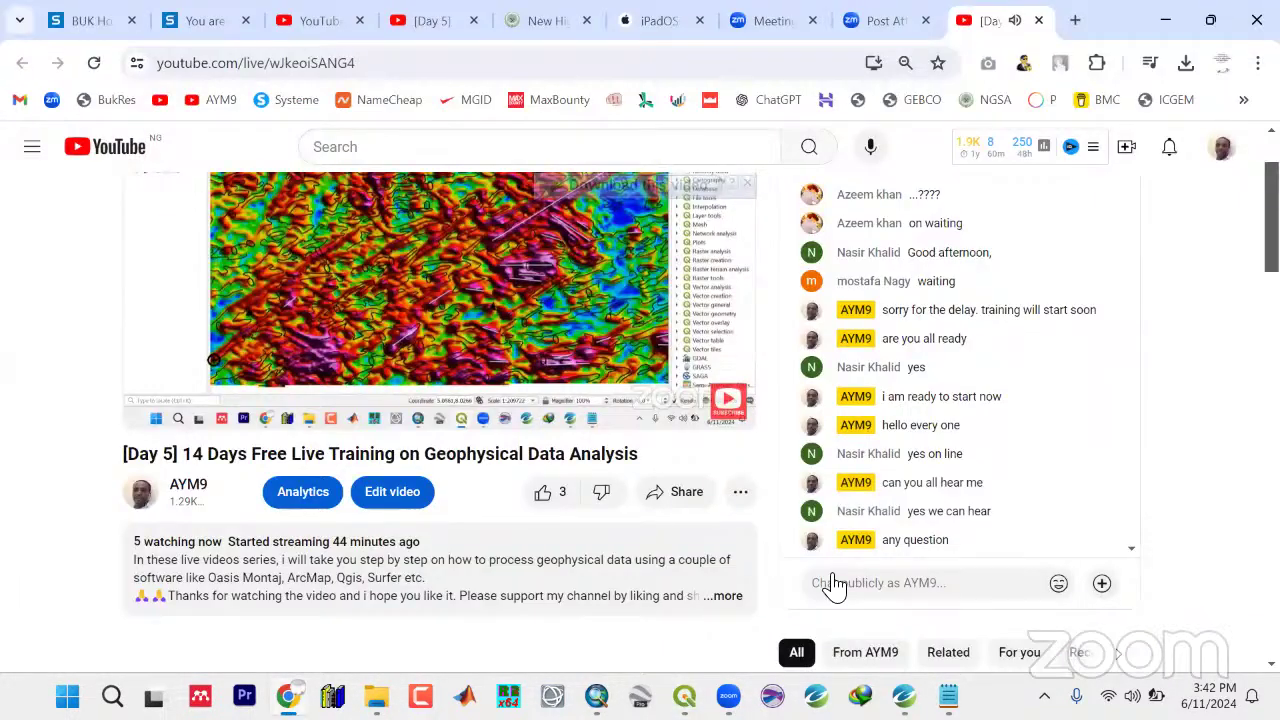
left_click(955, 600)
type("ny")
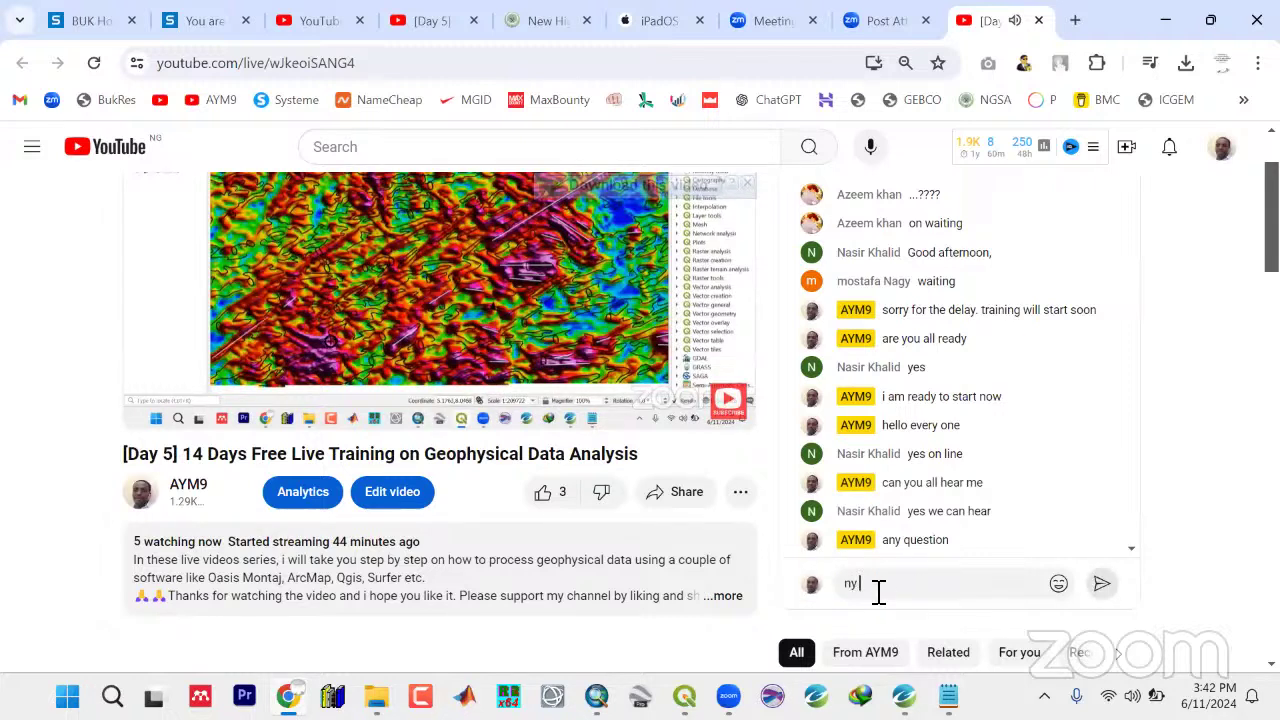
type(" question")
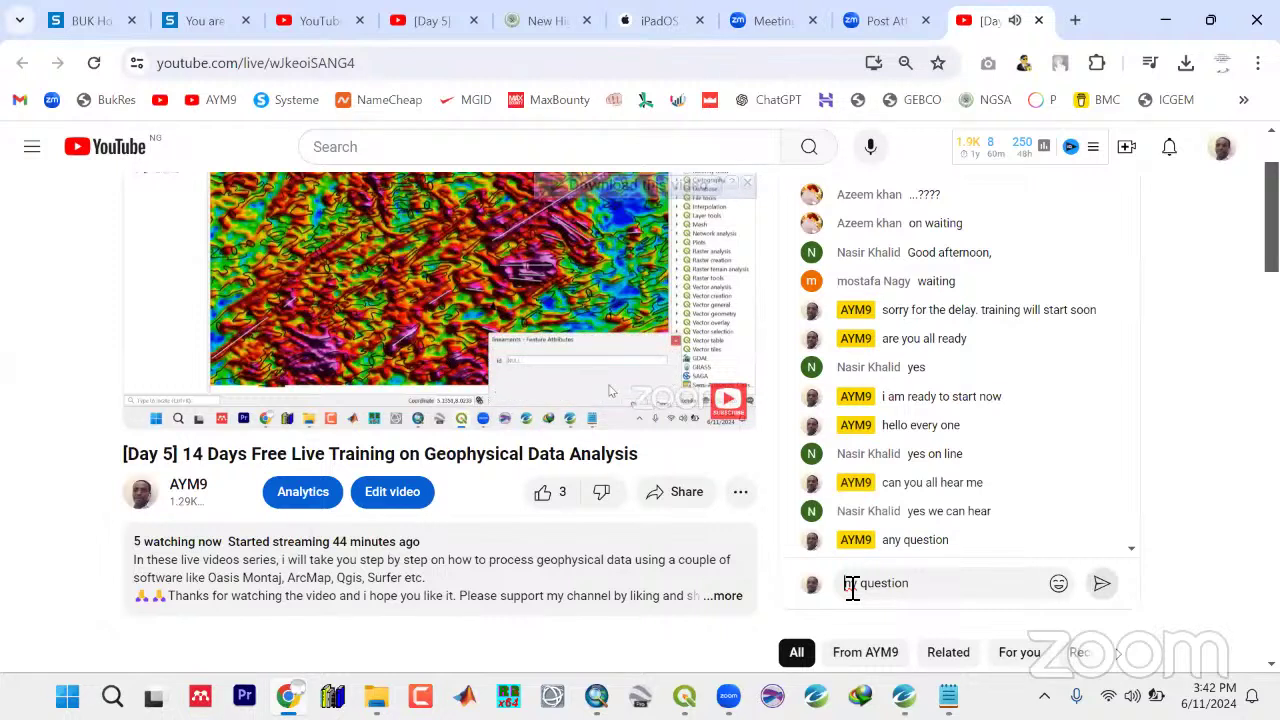
type("a")
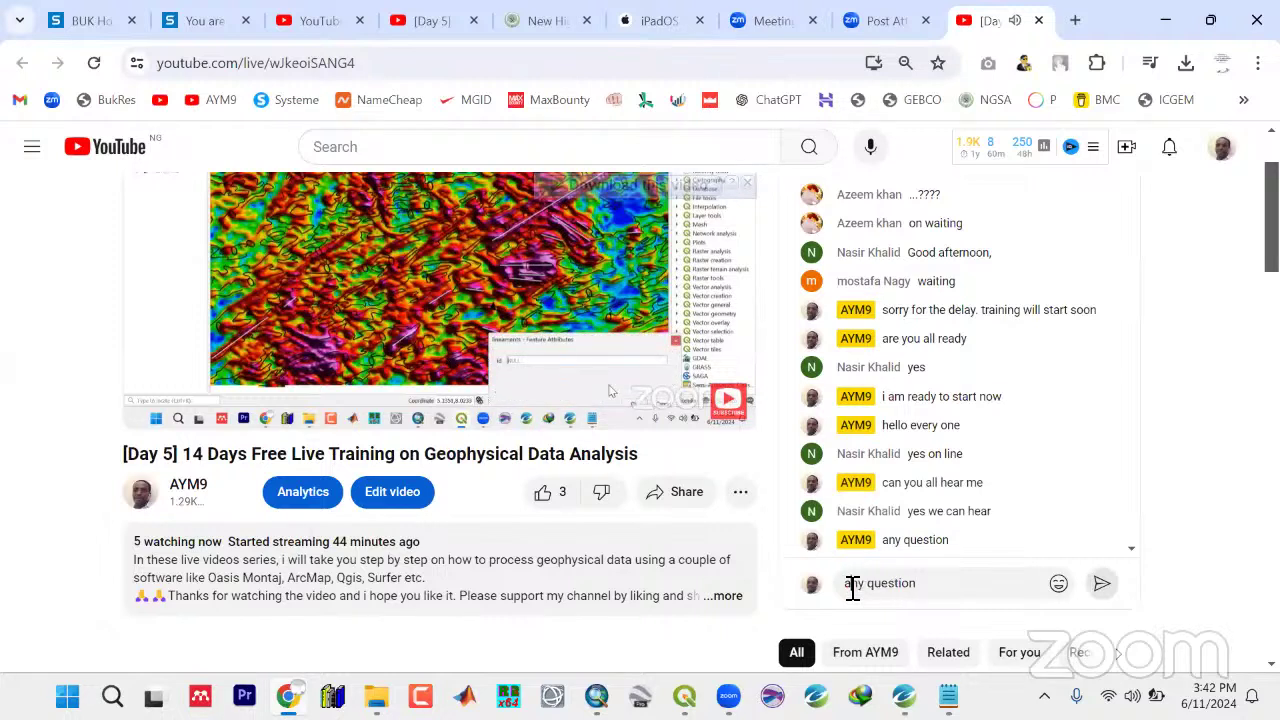
left_click(1102, 586)
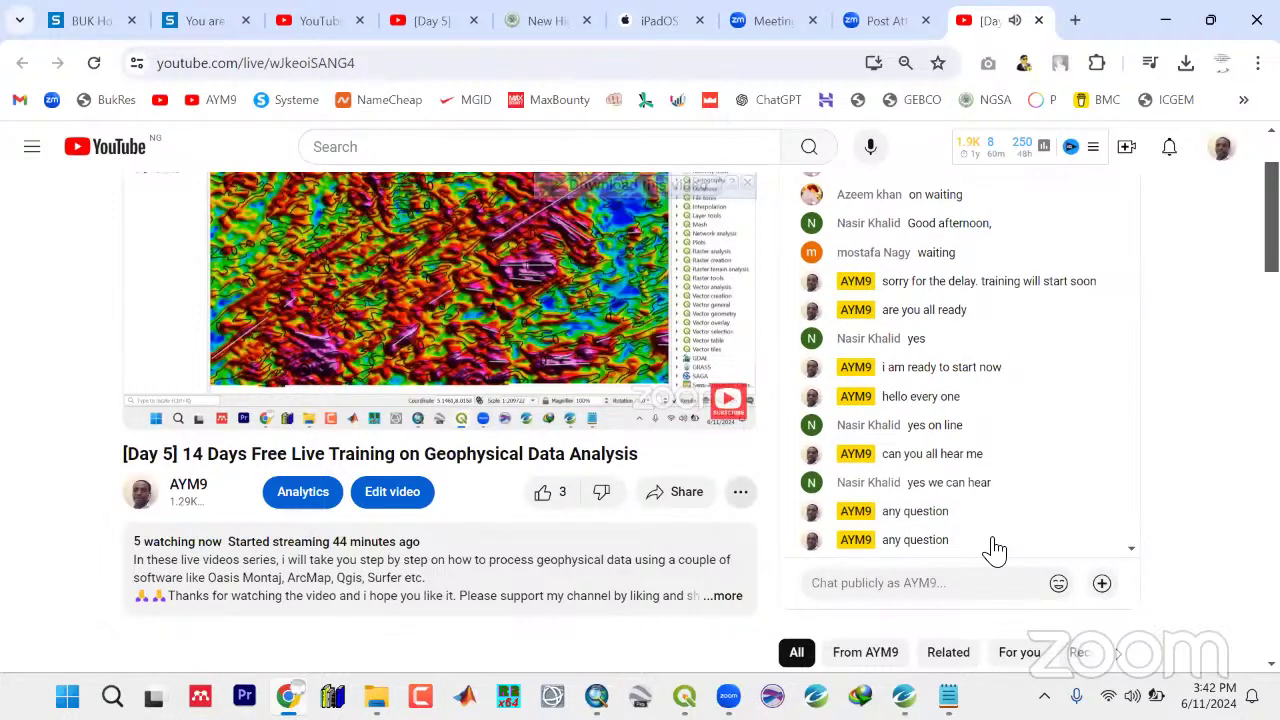
left_click(1165, 20)
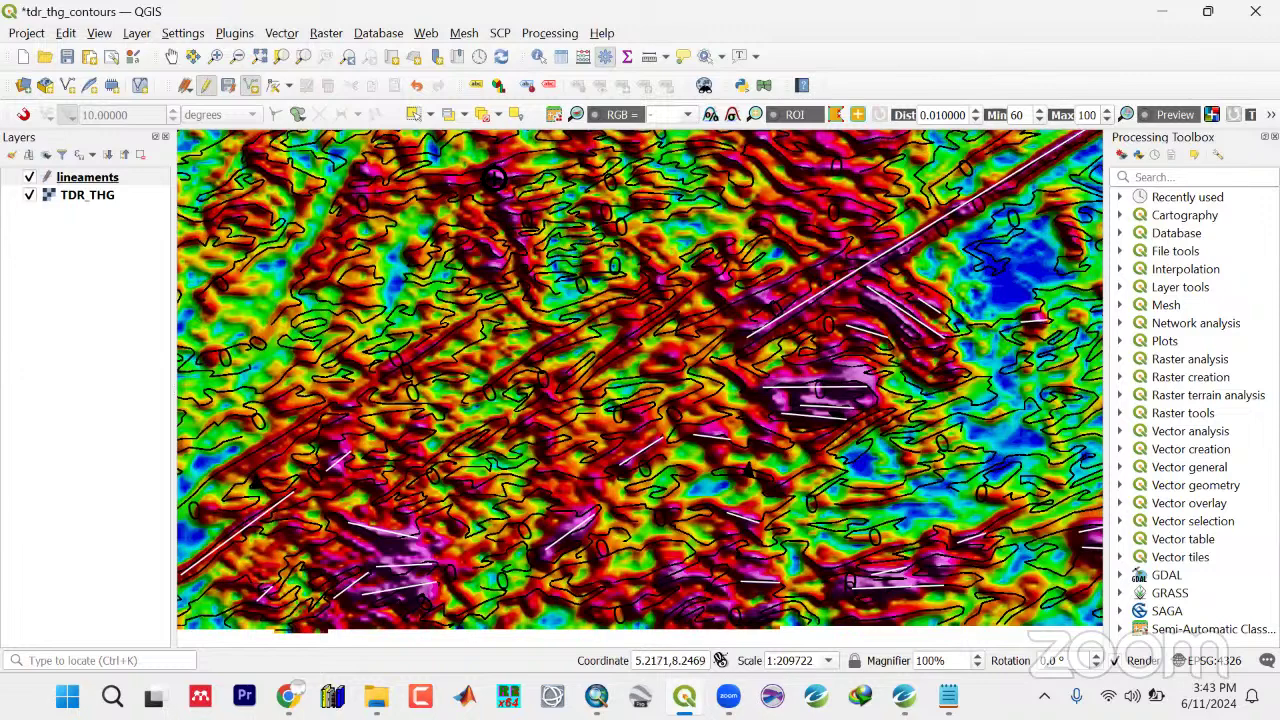
Digitize three short lineaments on the purple anomalies in the north-central area, two nearly east-west and one southeast-trending, with empty ids
right_click(493, 177)
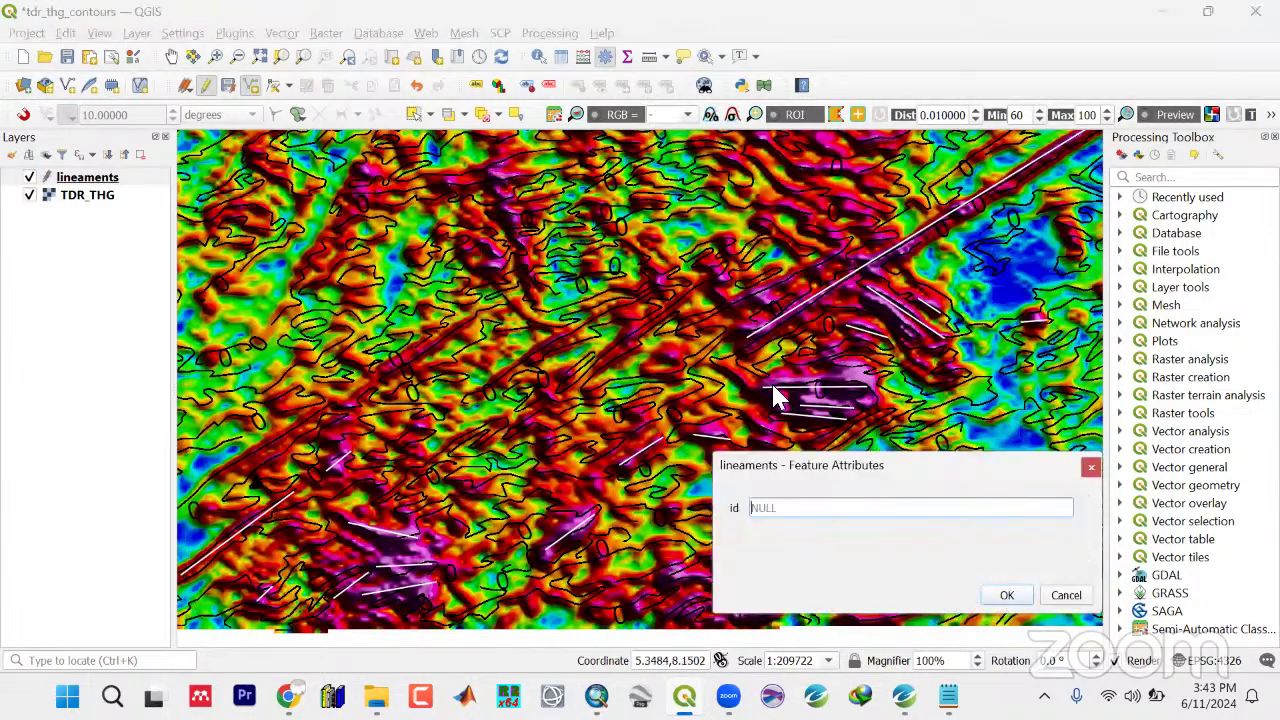
left_click(1004, 595)
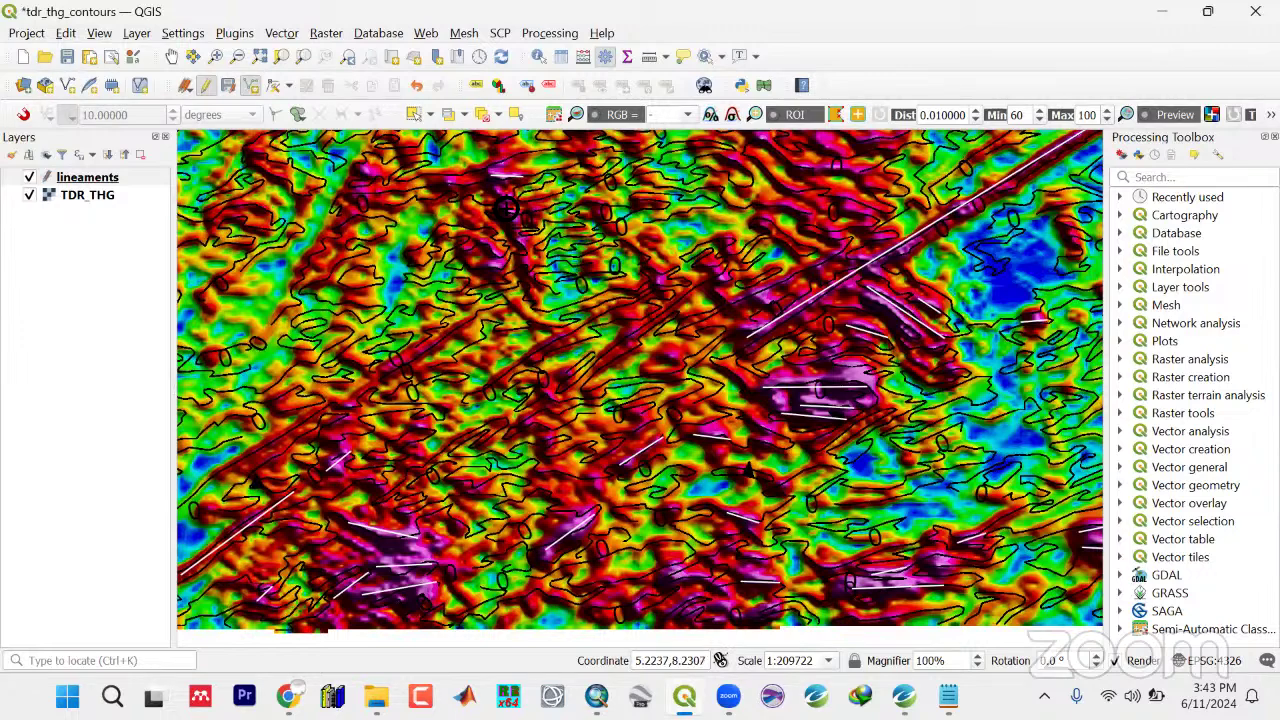
right_click(508, 210)
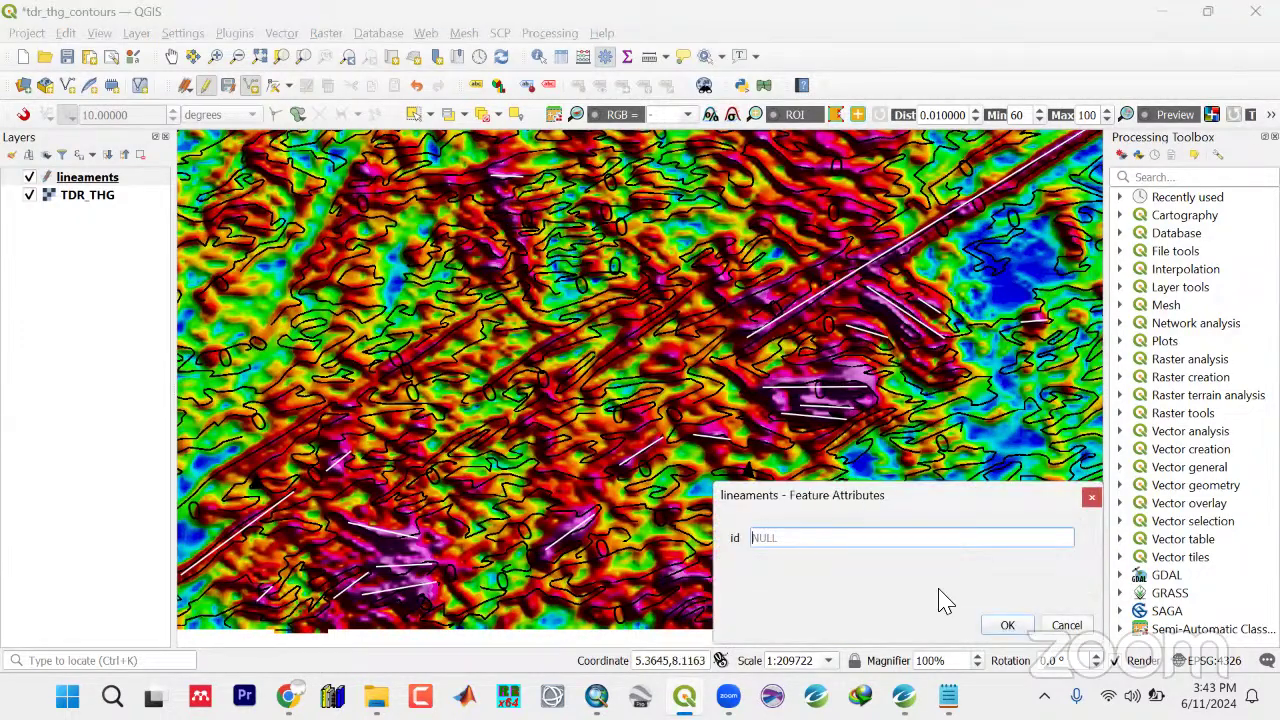
left_click(1003, 623)
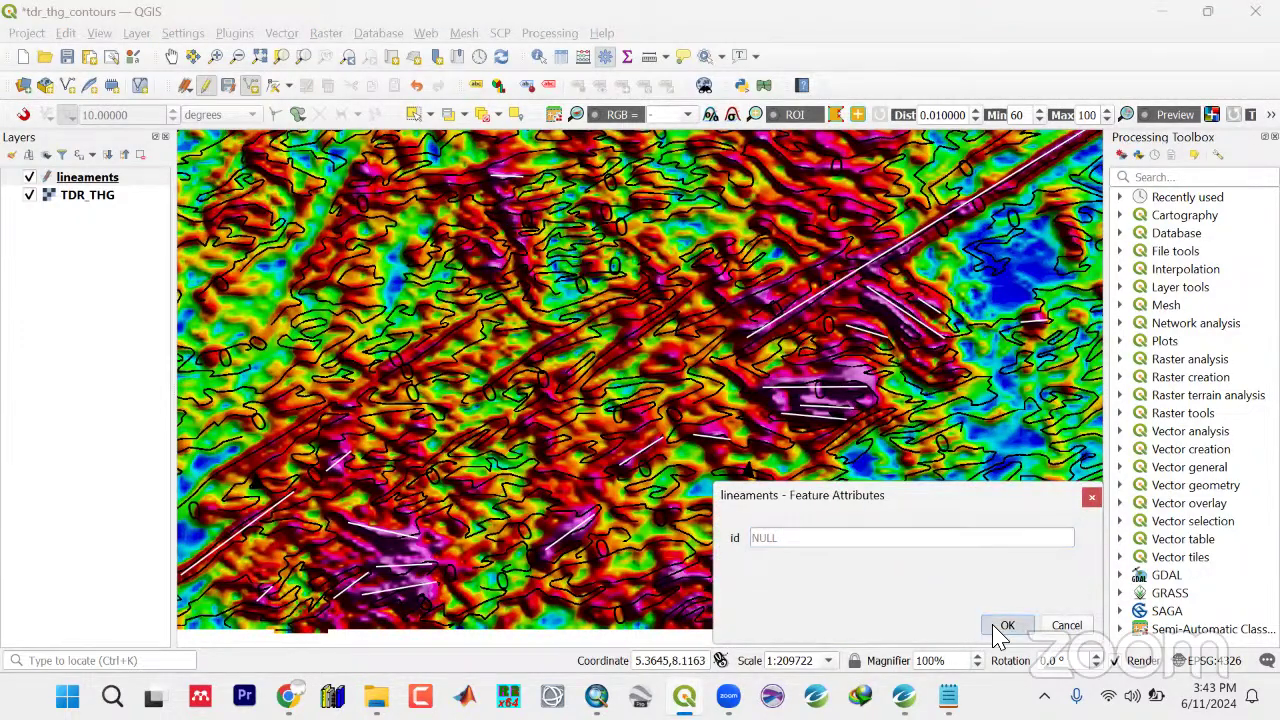
right_click(480, 278)
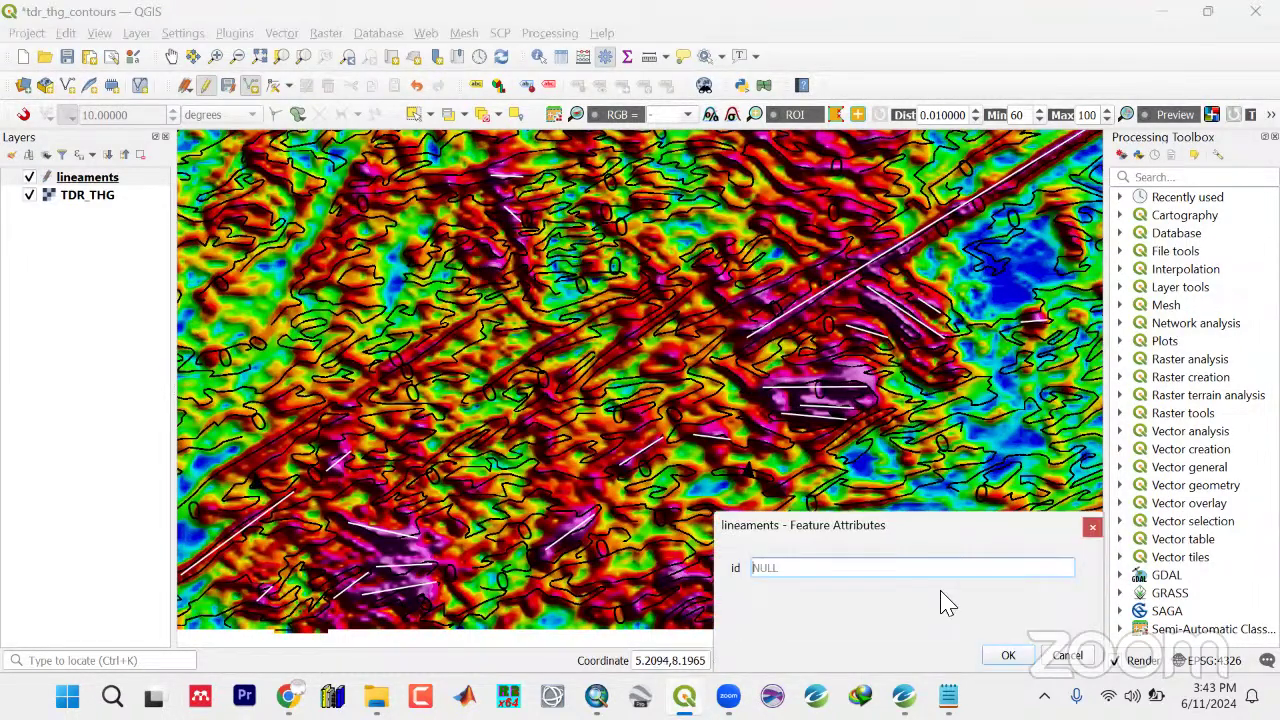
left_click(995, 652)
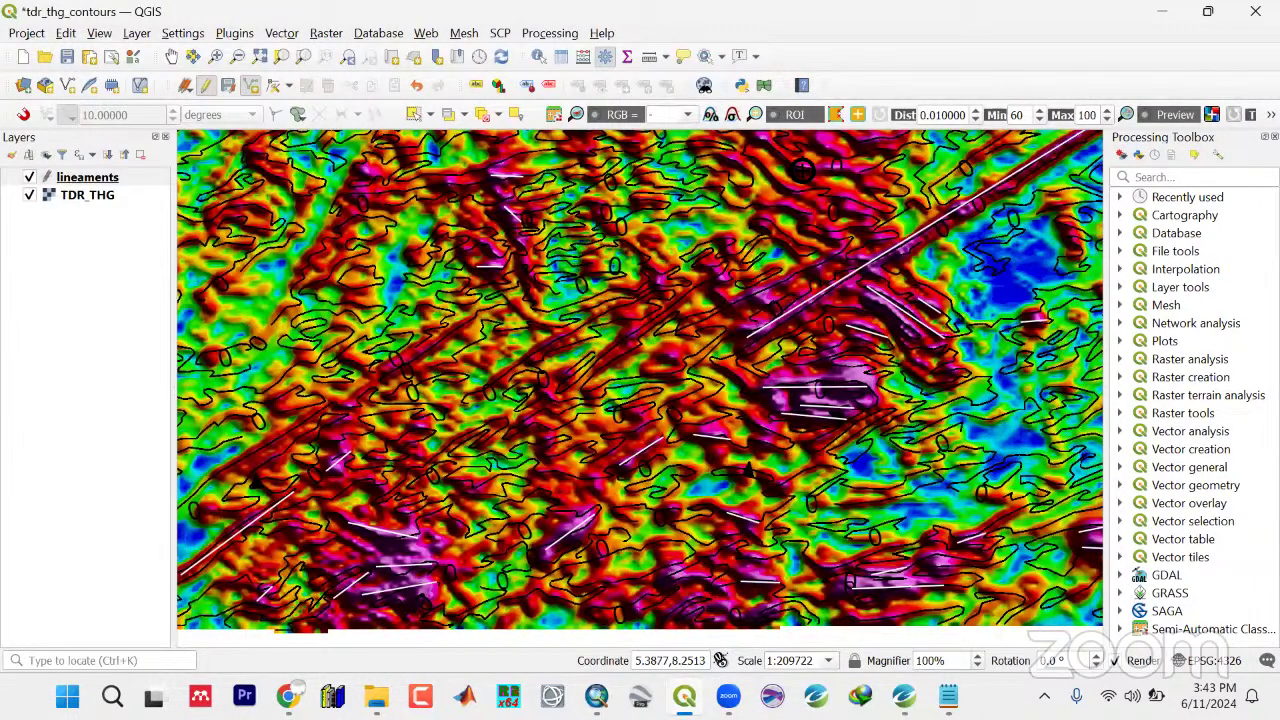
Digitize a nearly east-west lineament on the red structures north of the long diagonal lineament and a short southeast-trending one on the small northwestern anomaly
right_click(1006, 430)
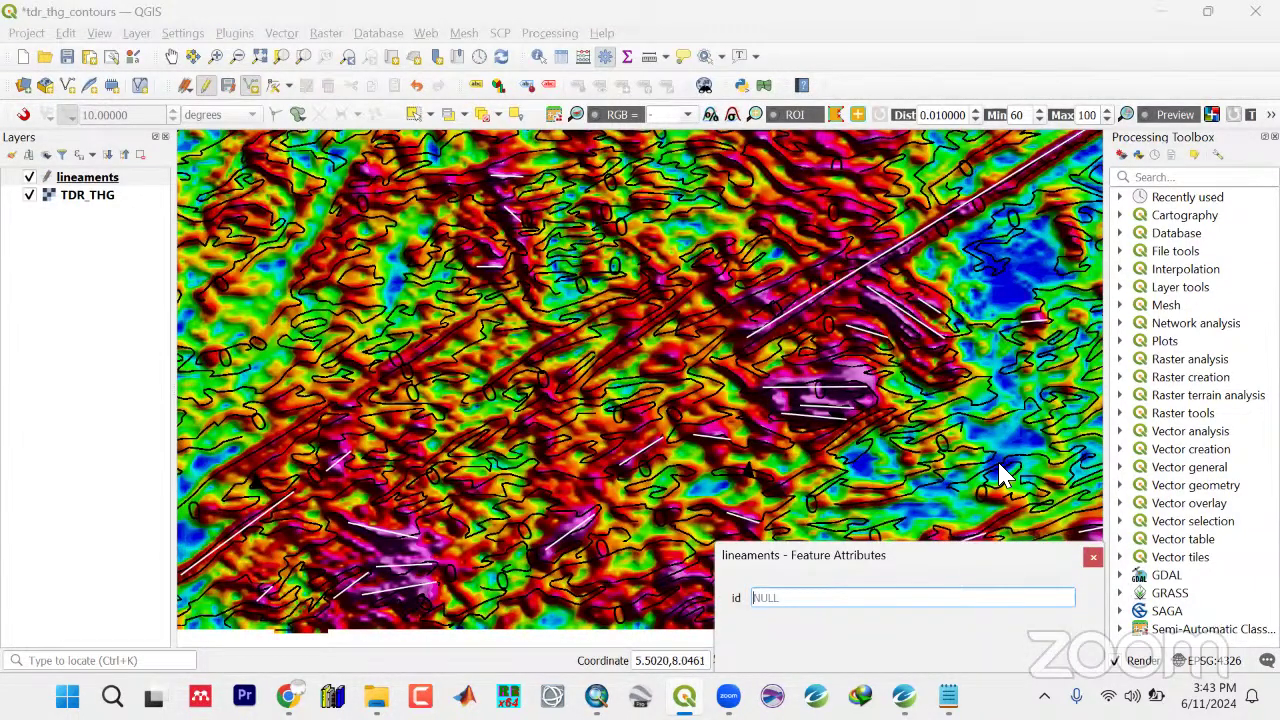
left_click(1005, 477)
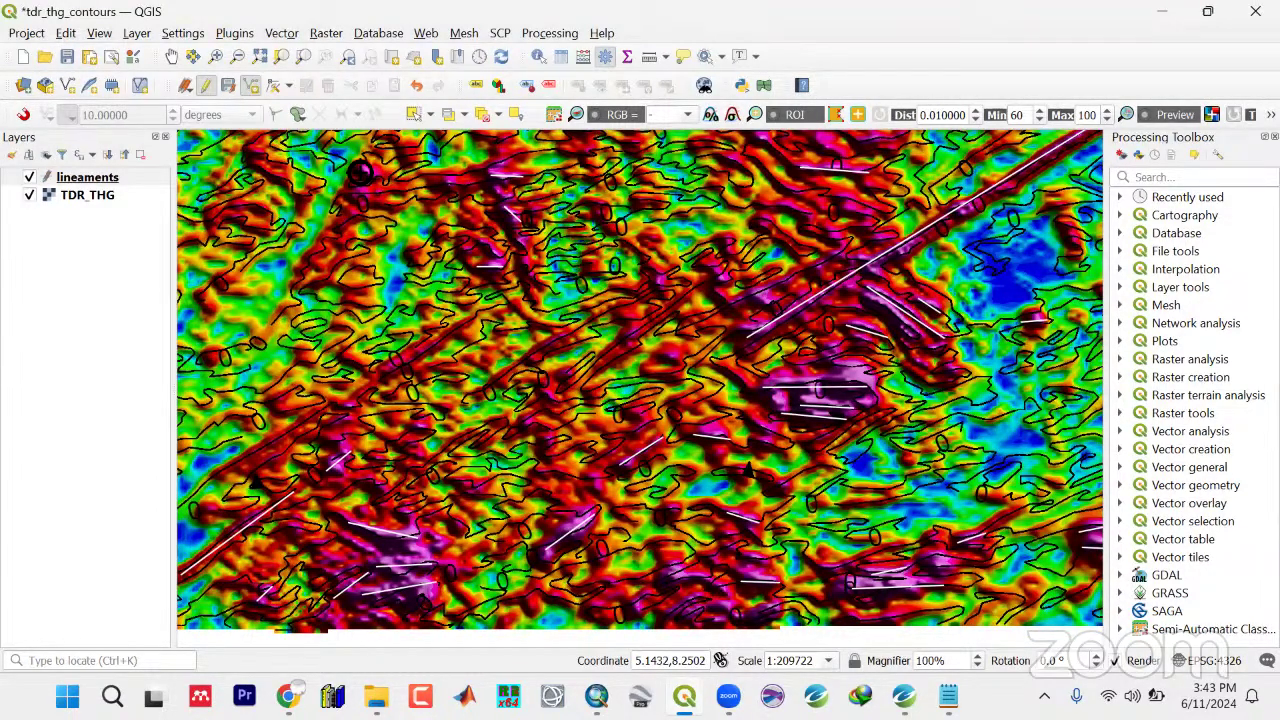
right_click(361, 172)
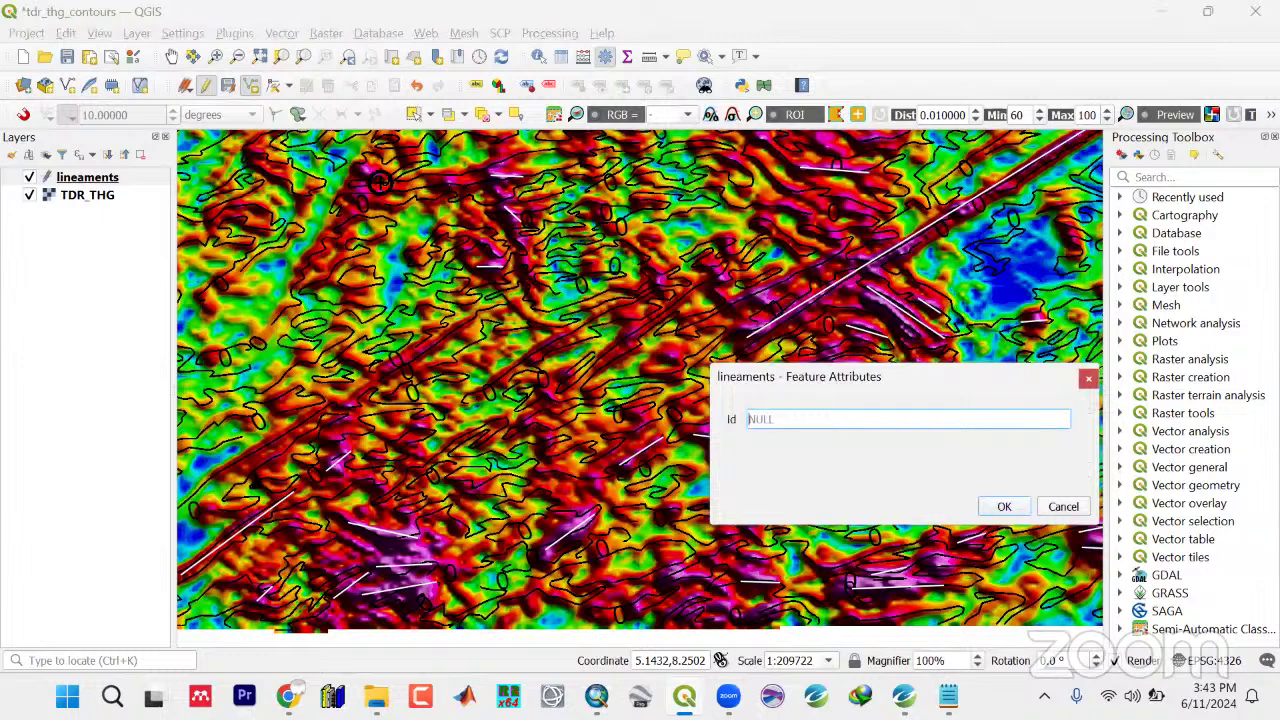
left_click(1002, 507)
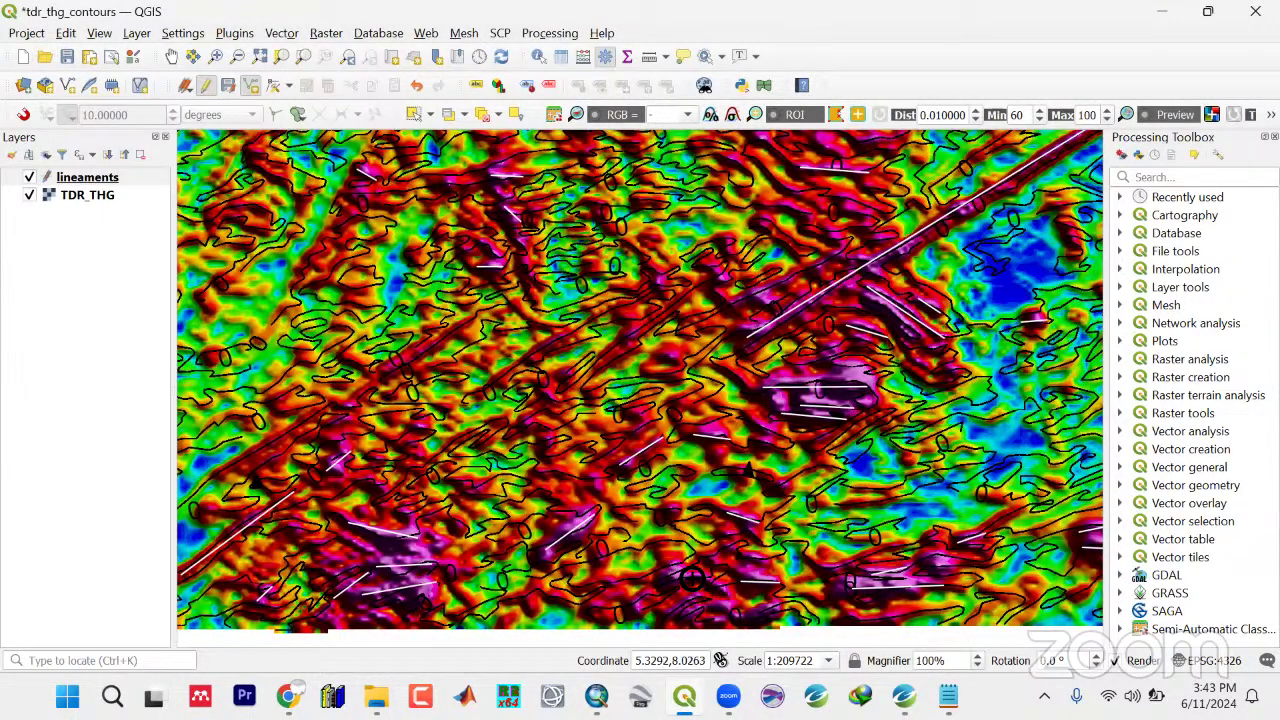
Digitize three short lineaments on the purple anomalies along the south-central edge, one southeast-trending, one northeast-trending and one east-northeast-trending
right_click(693, 578)
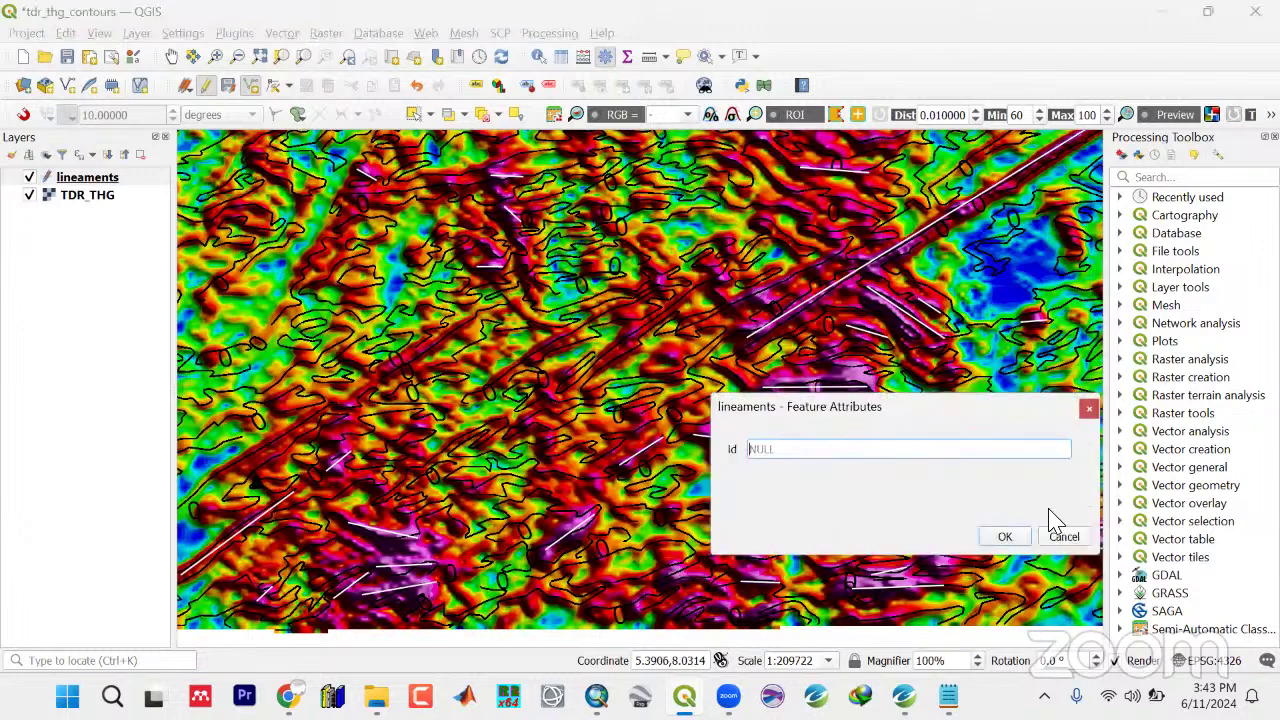
left_click(1002, 534)
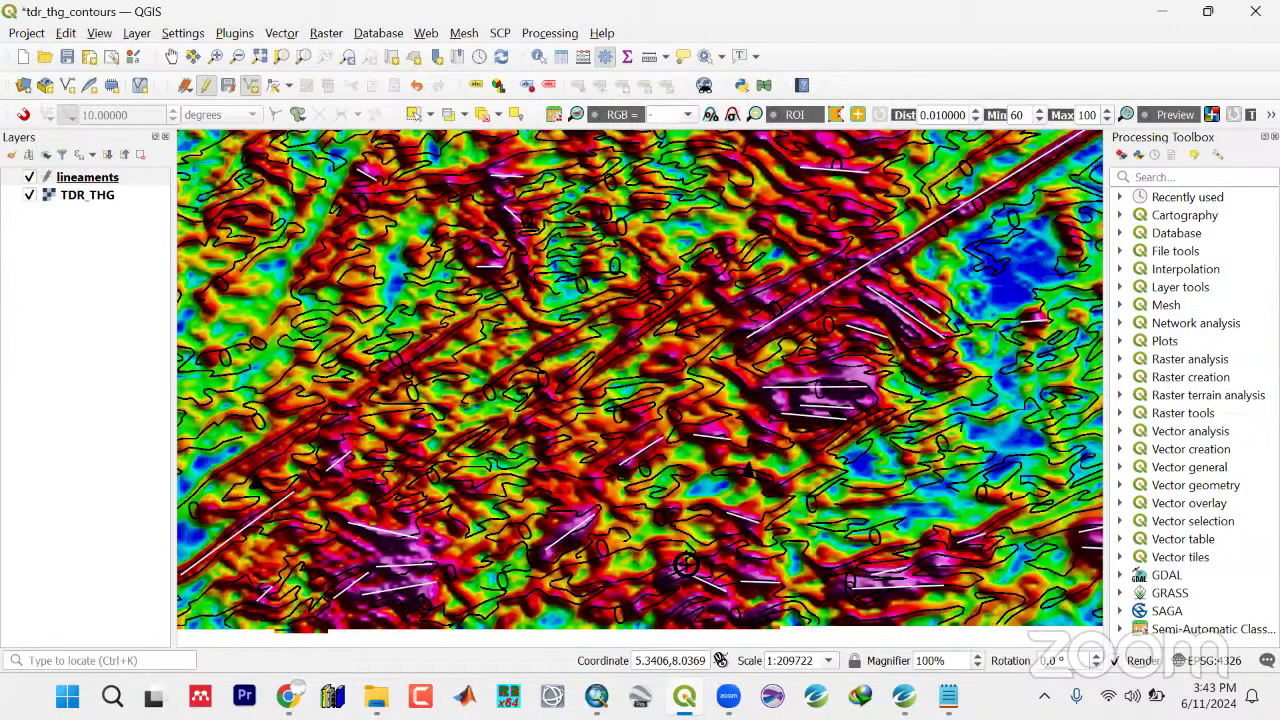
right_click(668, 620)
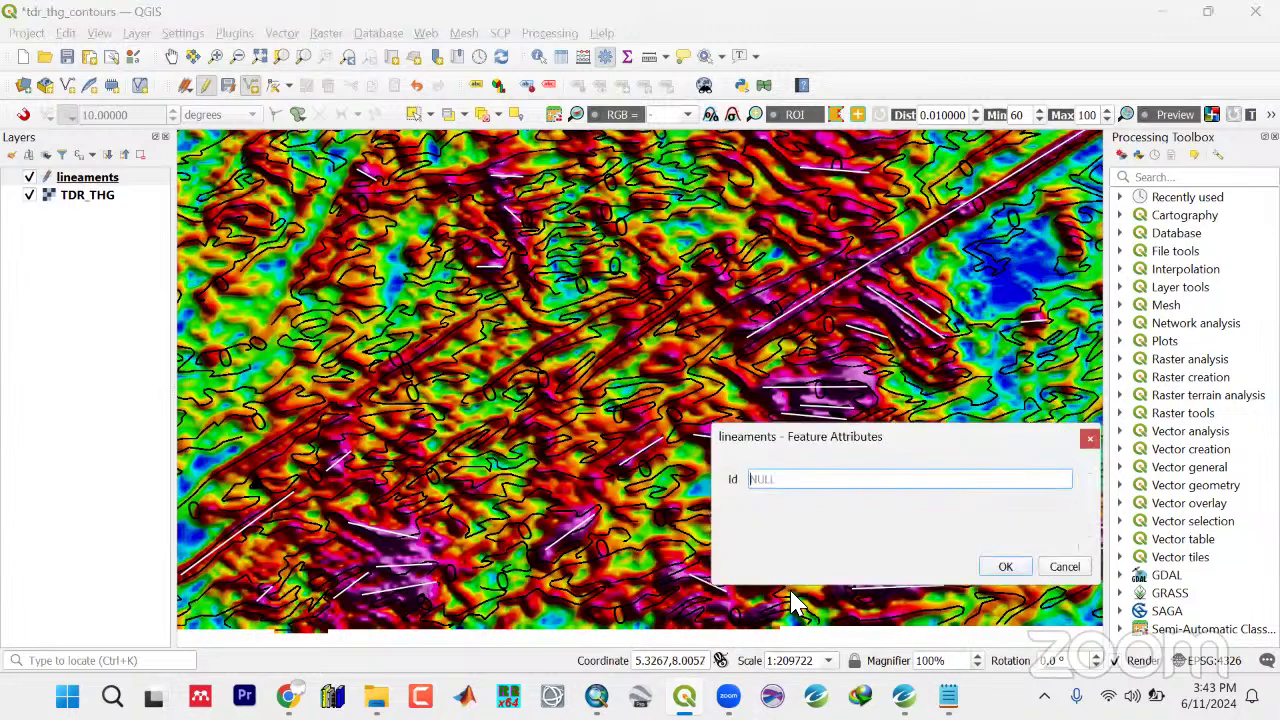
left_click(1006, 558)
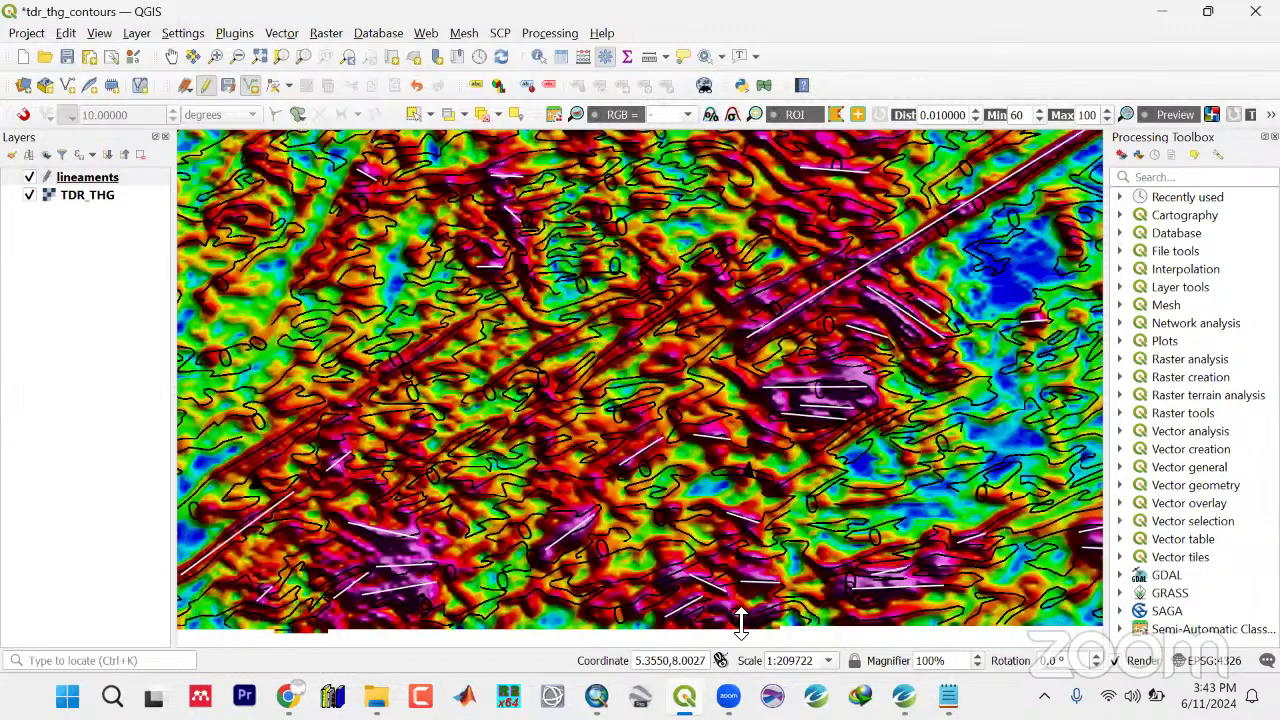
right_click(740, 621)
left_click(1006, 597)
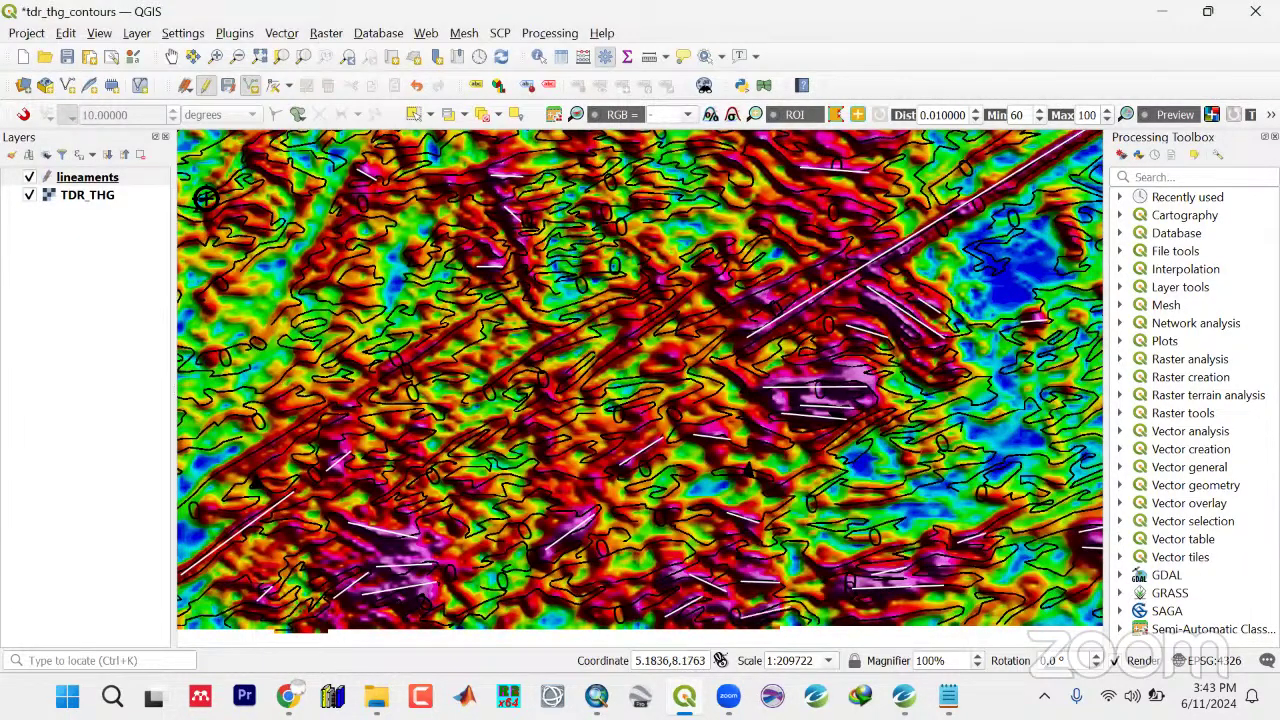
Save the project, stop editing the lineaments layer and save its changes
left_click(67, 57)
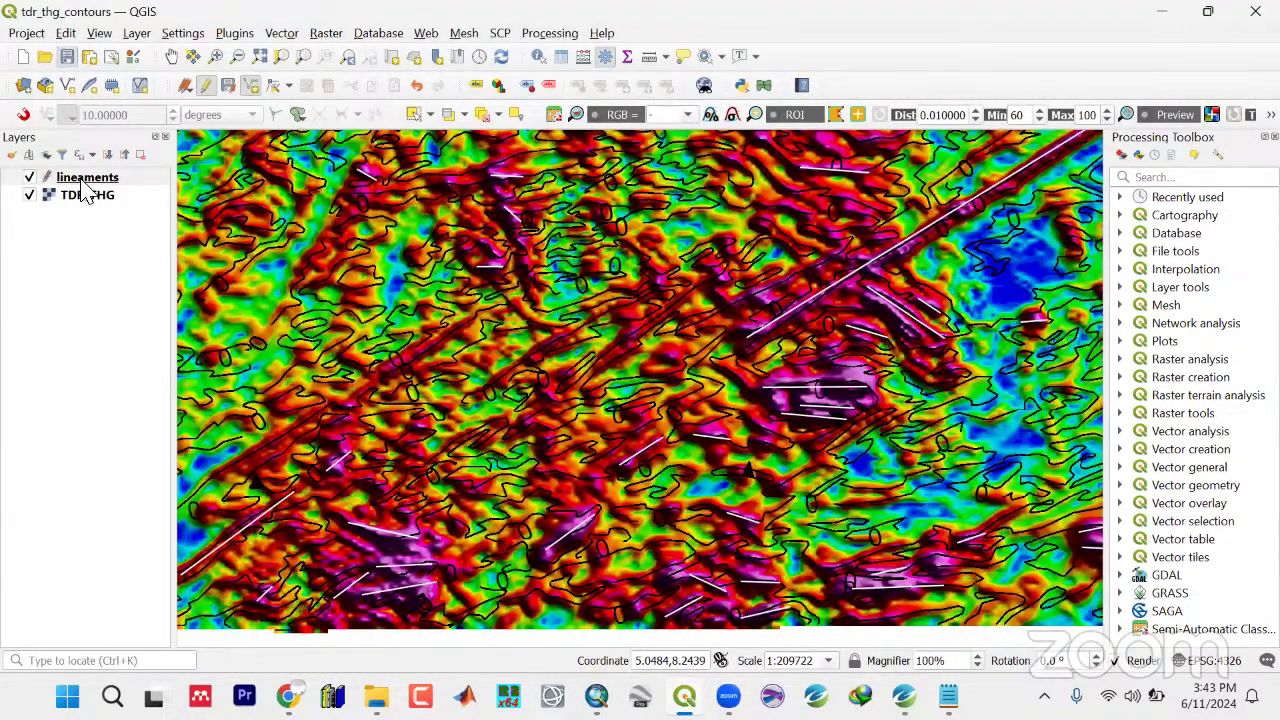
left_click(206, 94)
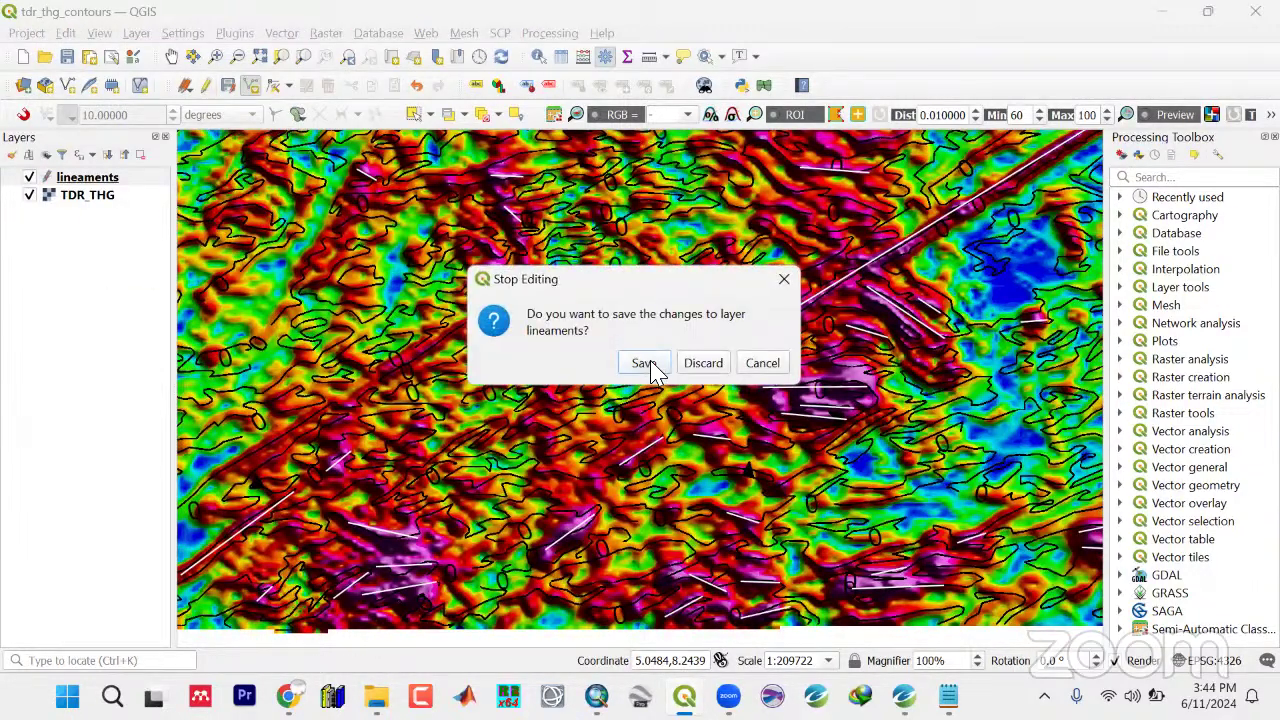
left_click(648, 366)
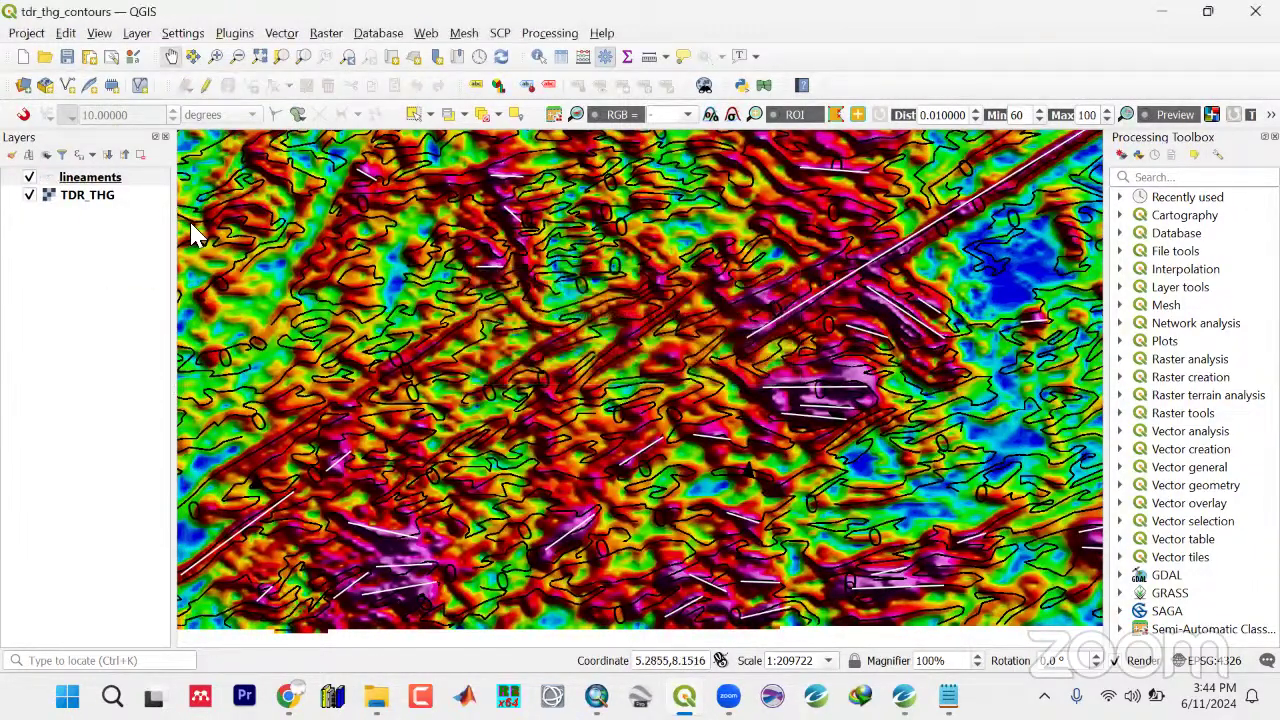
Zoom to the TDR_THG layer's extent and examine the distribution of the digitized lineaments over the whole raster
left_click(100, 200)
right_click(130, 222)
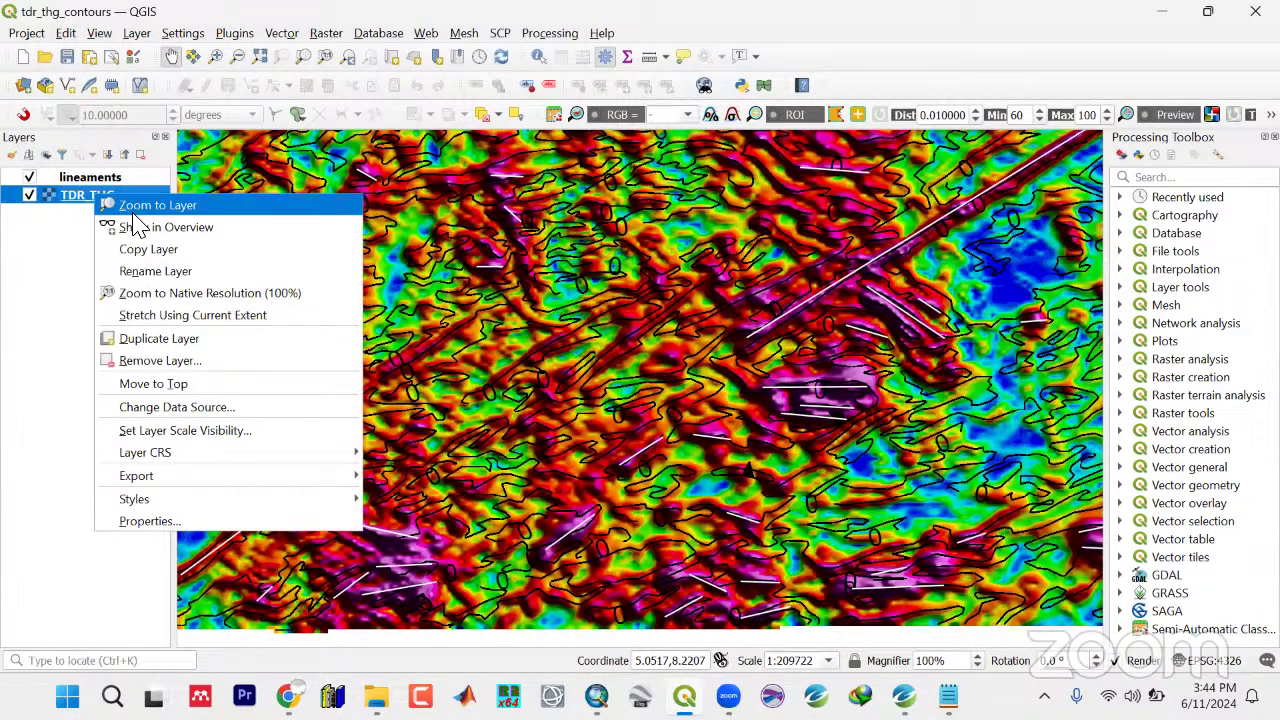
left_click(138, 207)
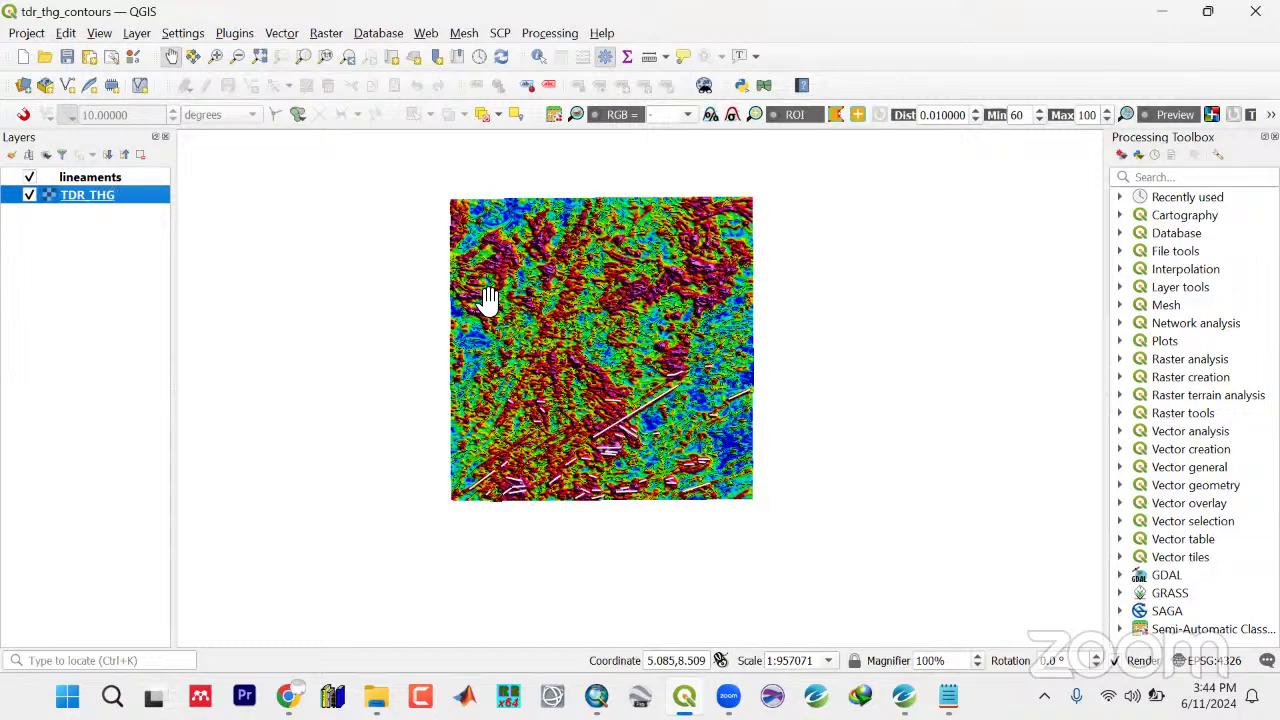
scroll(592, 310, "up", 1)
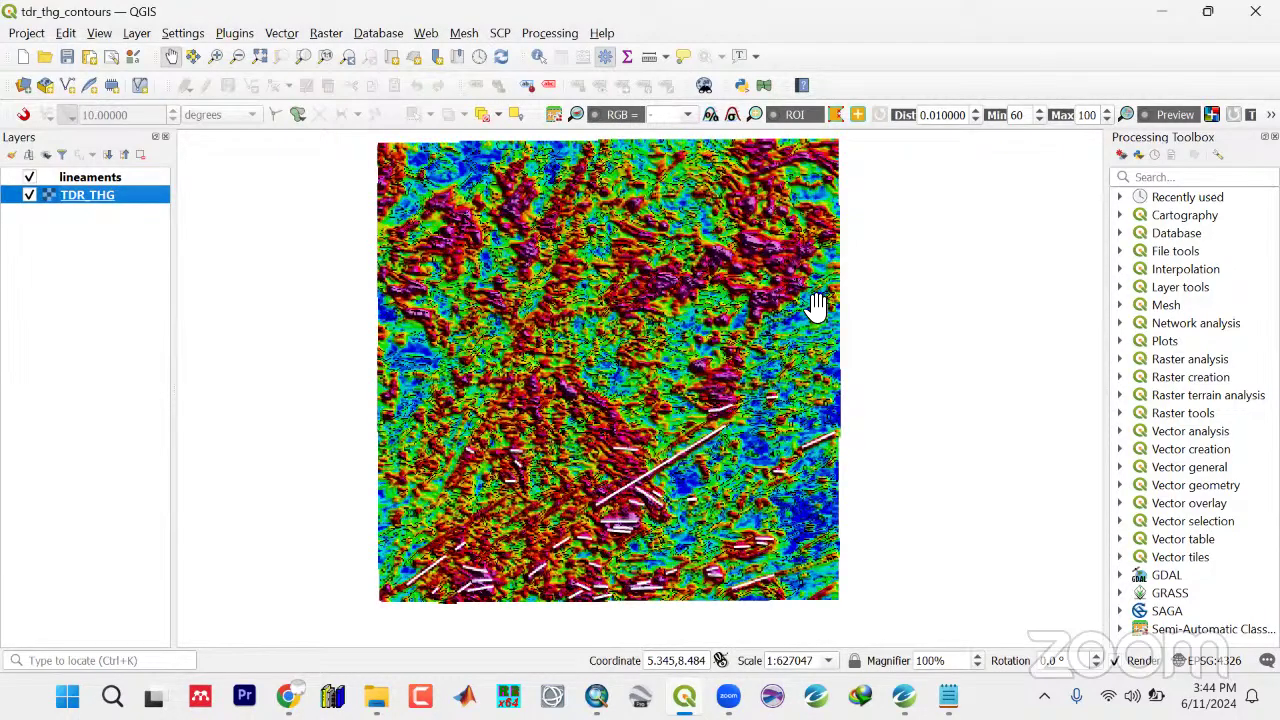
scroll(749, 534, "up", 2)
scroll(749, 535, "down", 3)
scroll(749, 537, "up", 2)
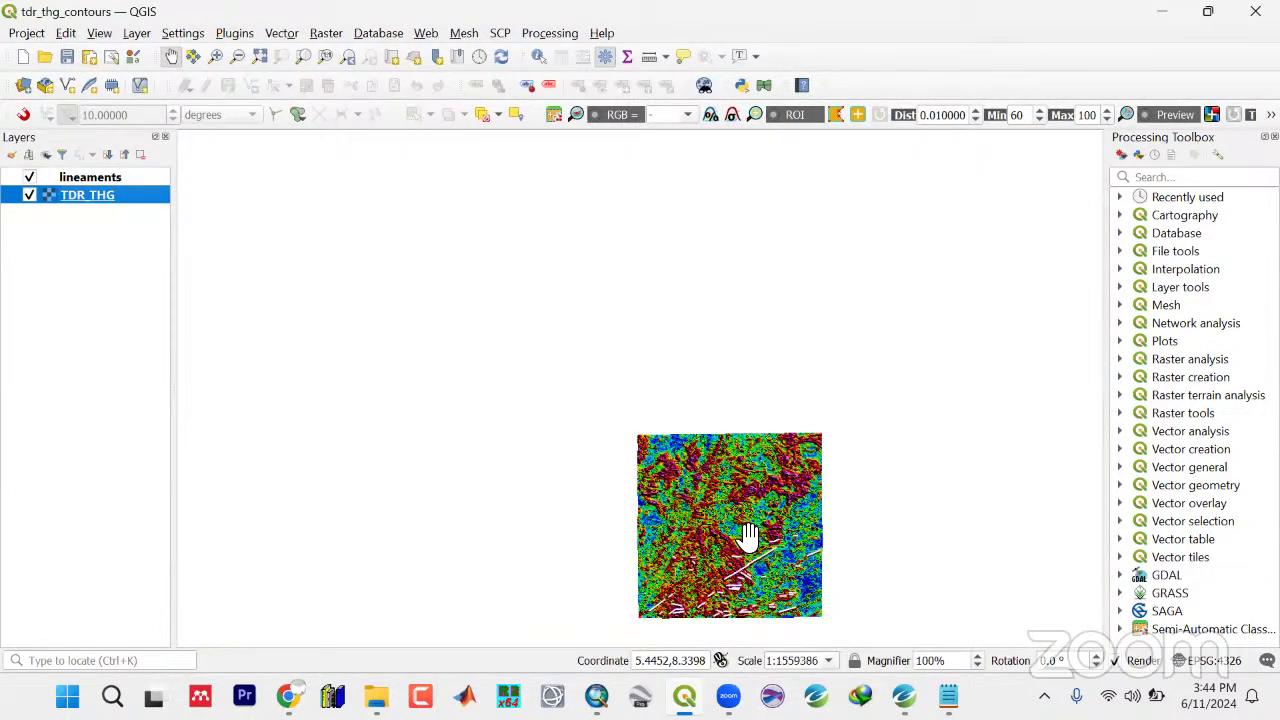
scroll(578, 385, "up", 1)
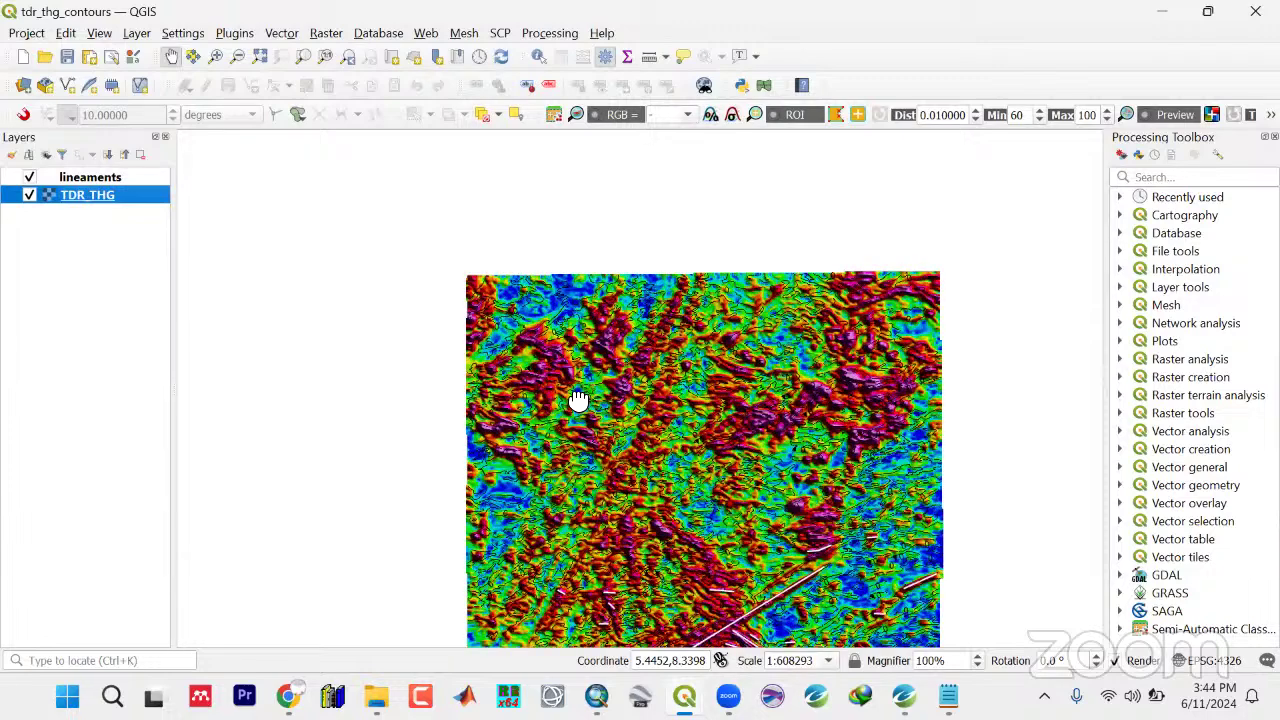
left_click_drag(578, 405, 414, 228)
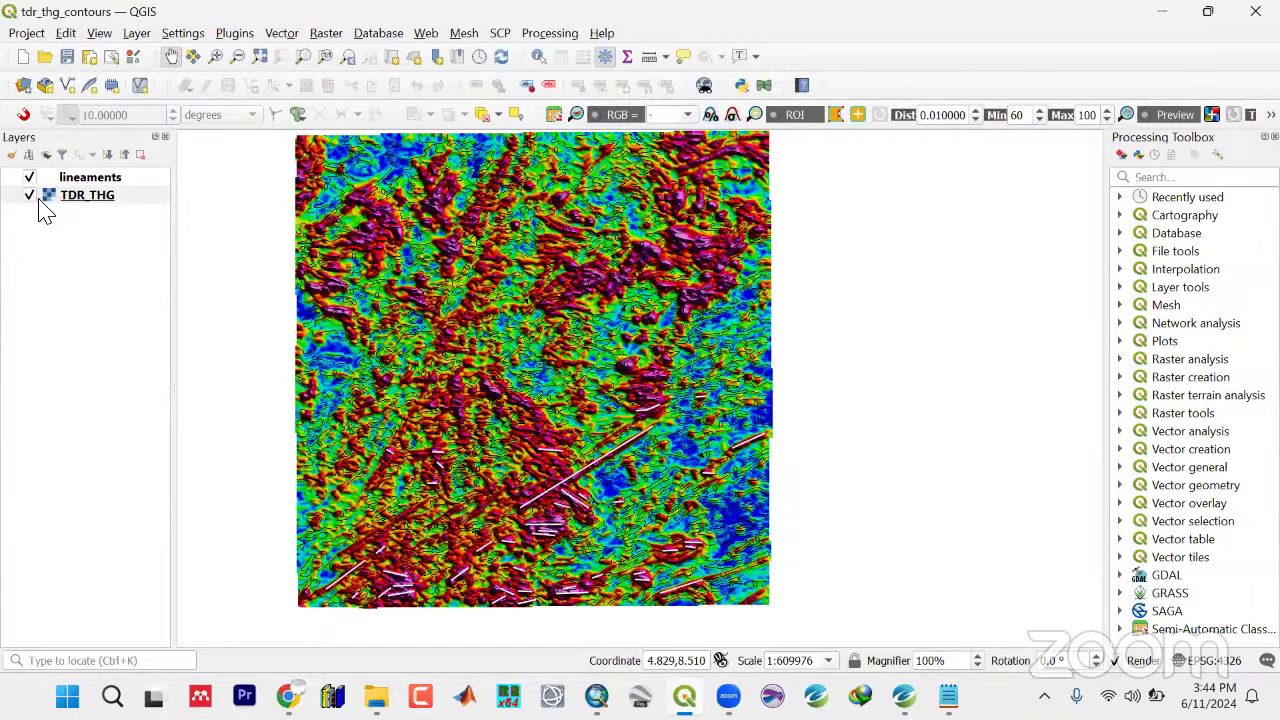
Set the colour of the lineaments layer's simple line symbol to black in its symbology
left_click(93, 180)
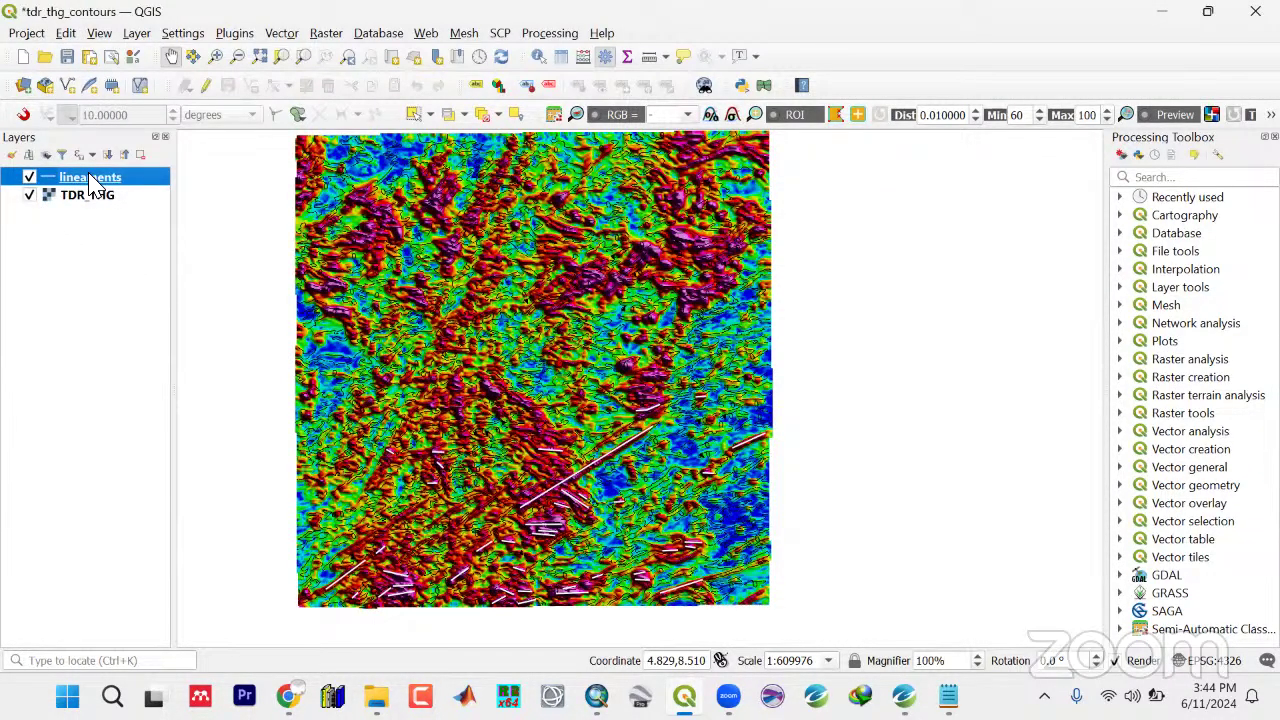
double_click(90, 179)
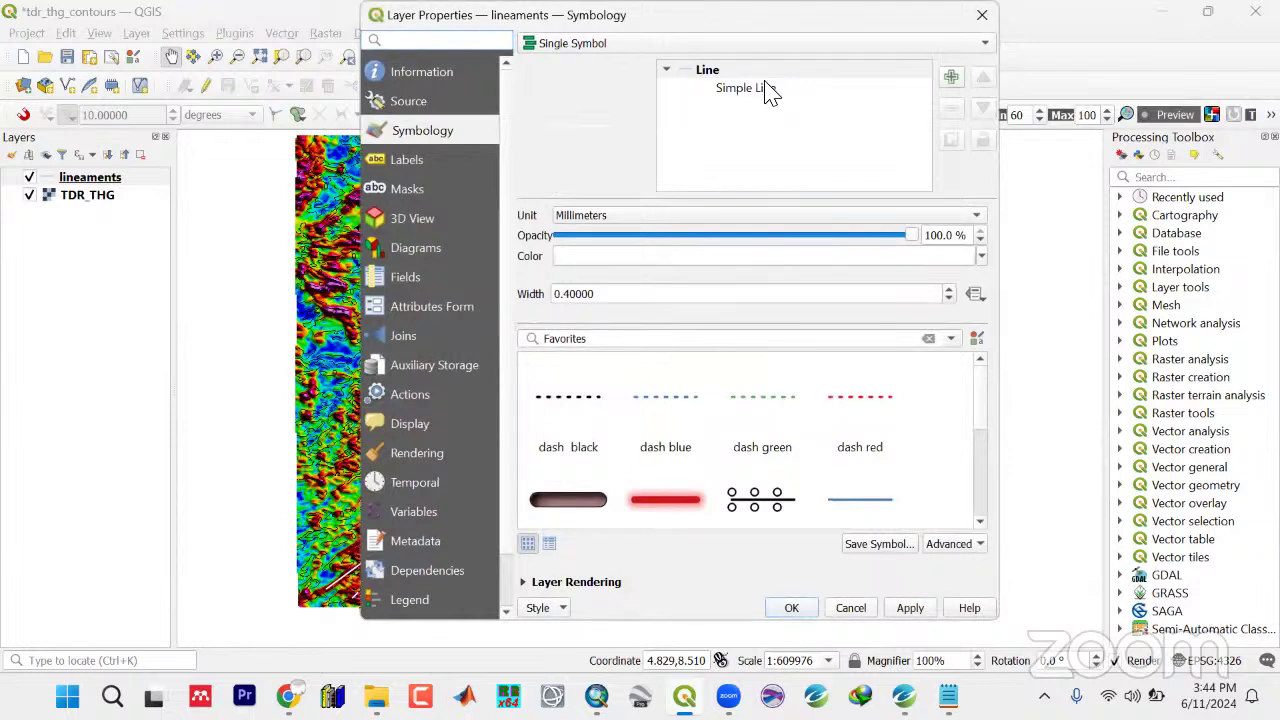
left_click(745, 88)
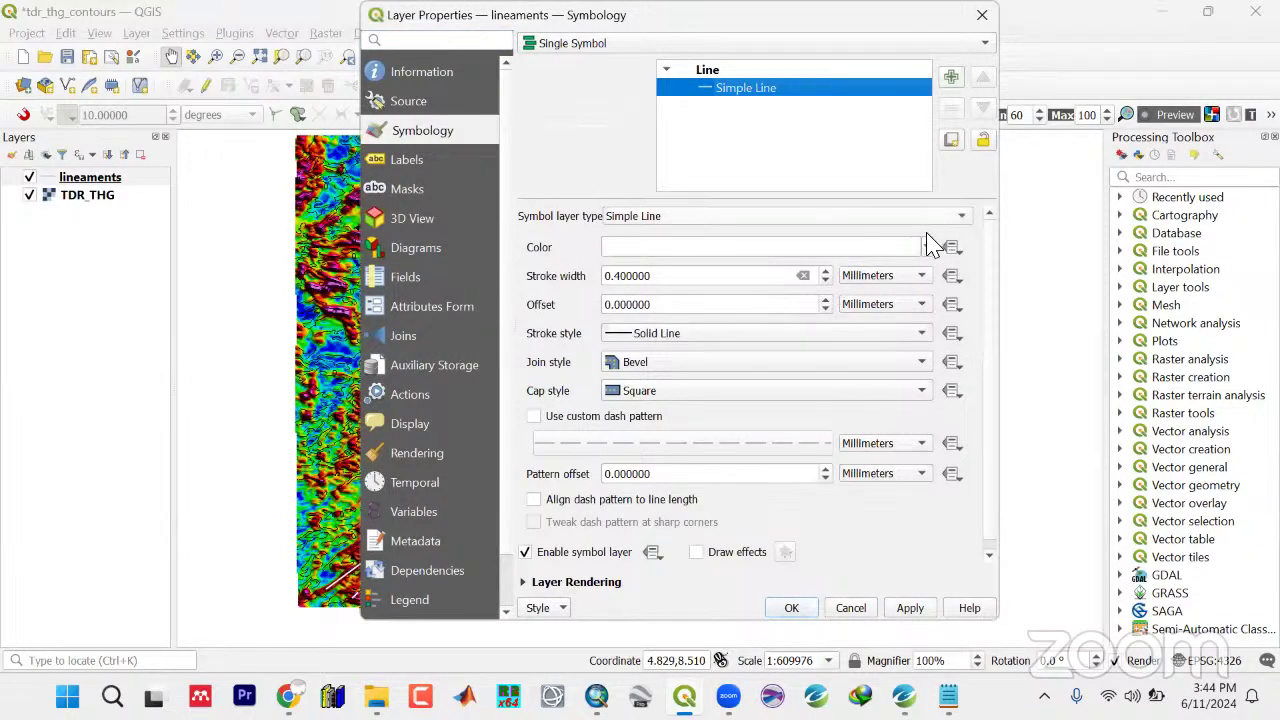
left_click(927, 248)
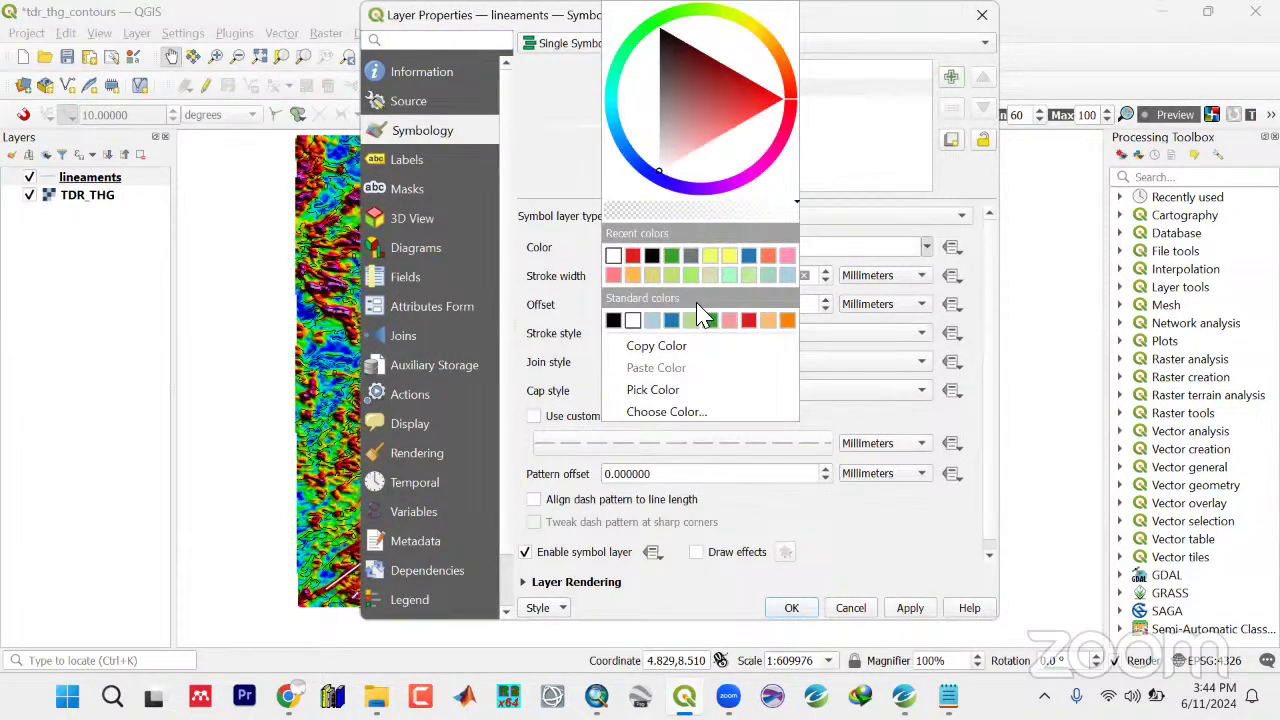
left_click(617, 323)
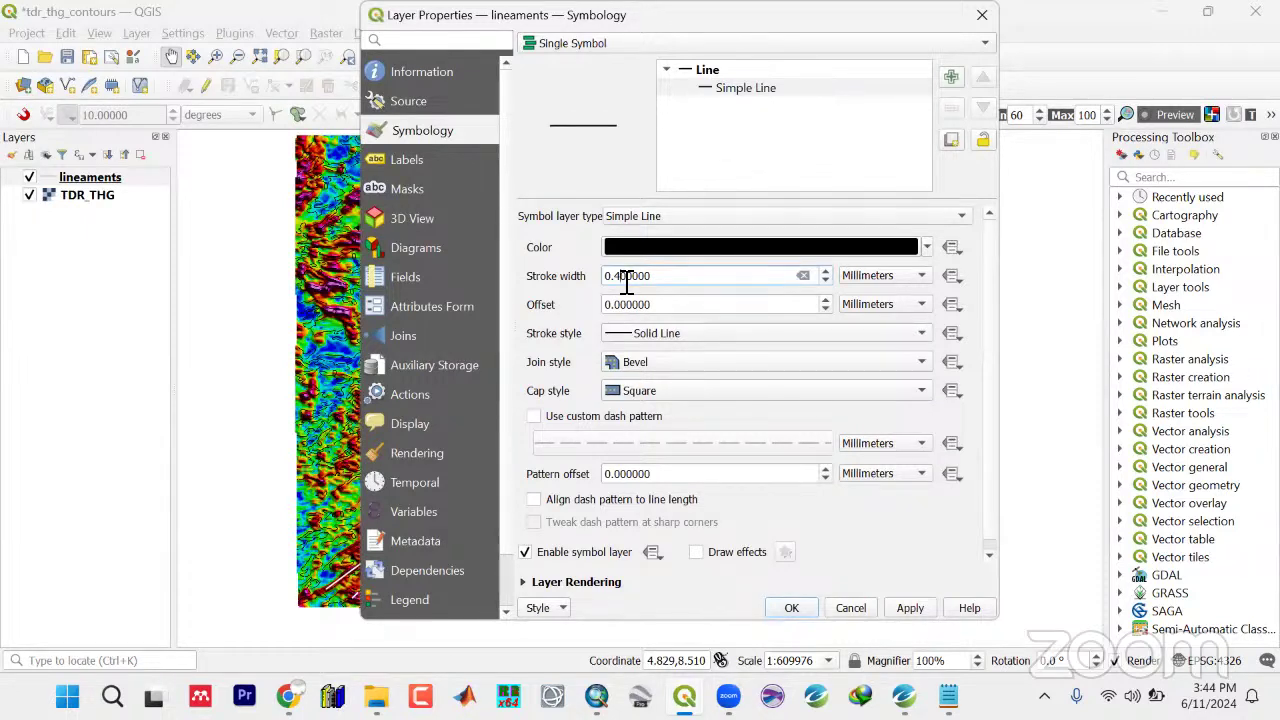
Set the stroke width of the lineaments' simple line symbol to 0.26 mm and apply the new style
key("BackSpace")
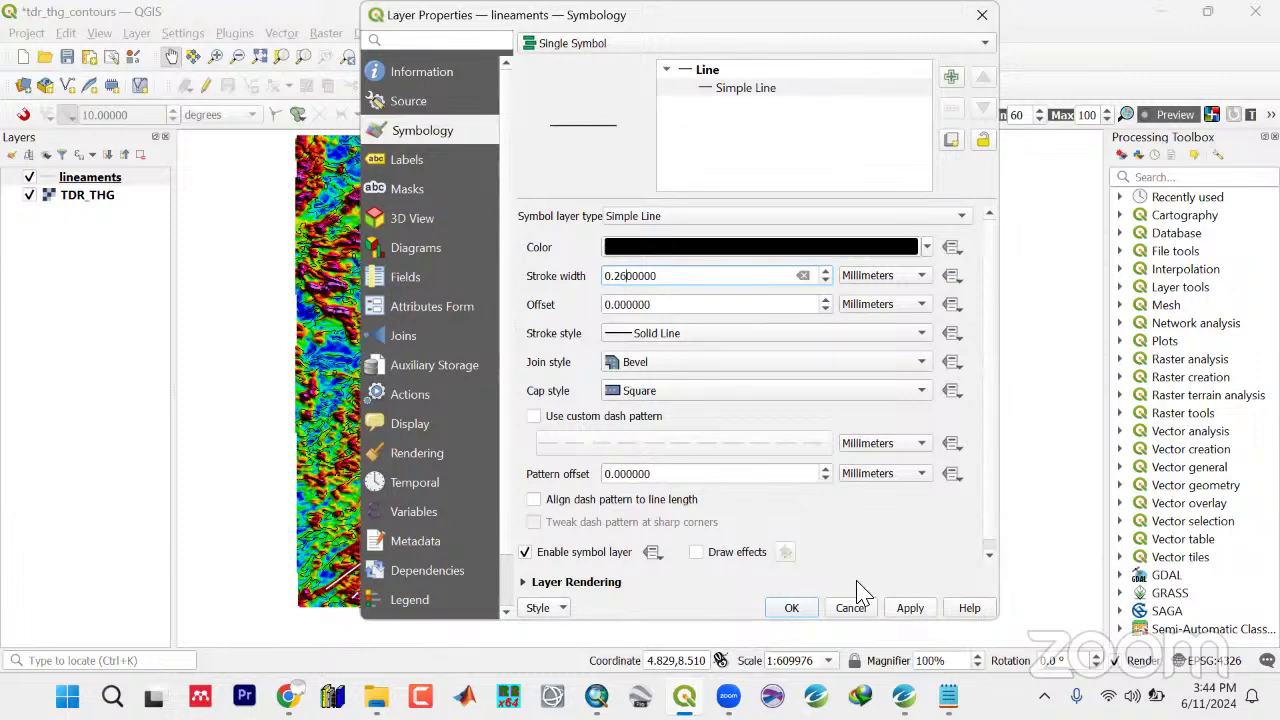
key("alt+a")
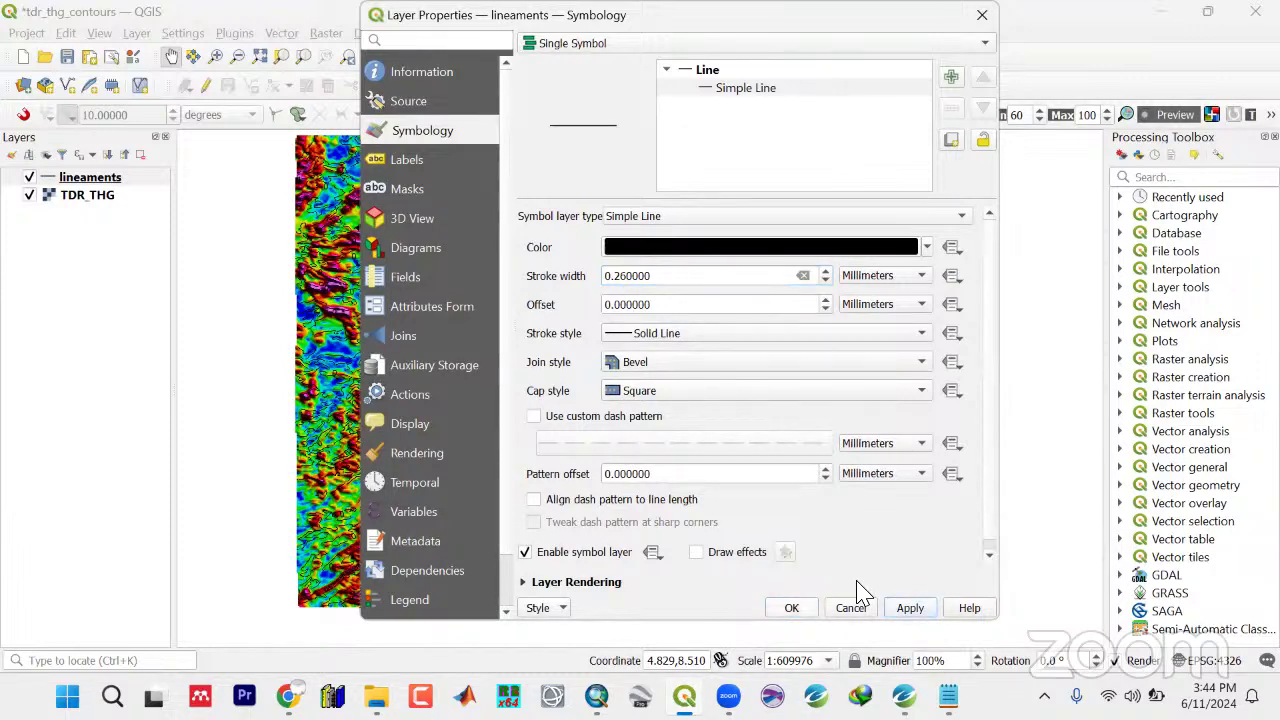
key("Return")
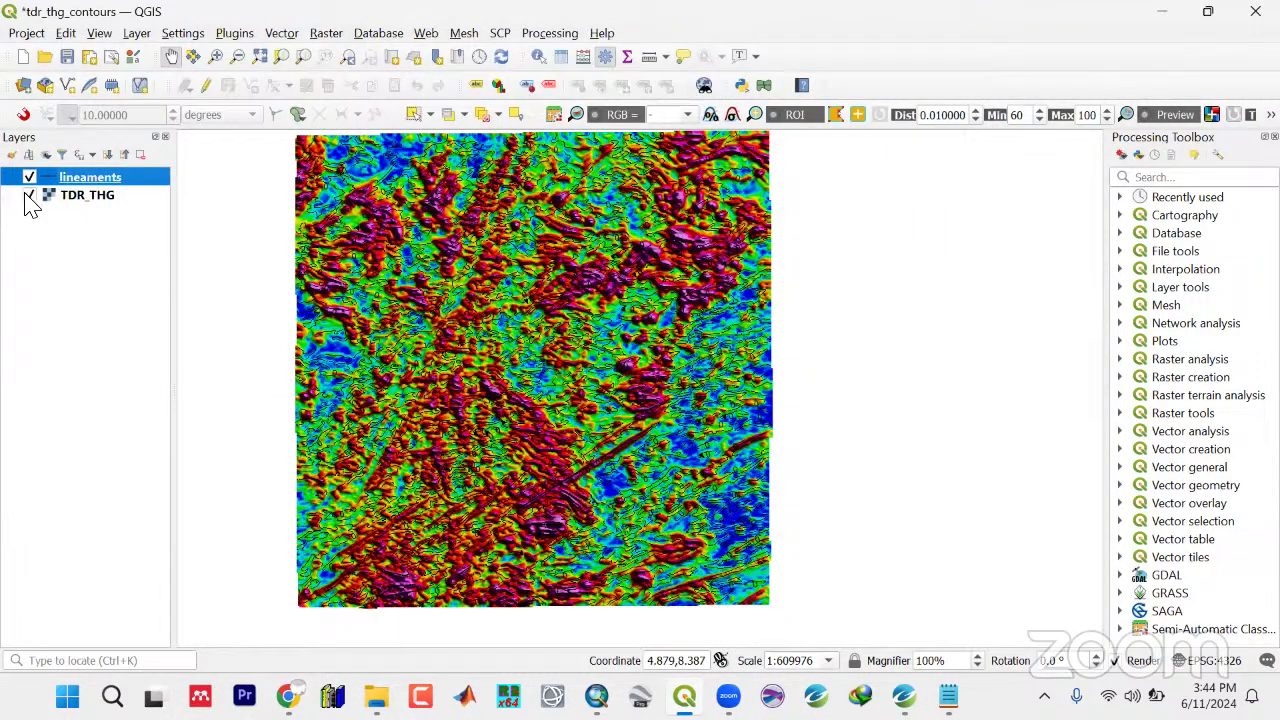
Hide the TDR_THG raster, zoom to the lineaments layer's extent and save the project
left_click(29, 195)
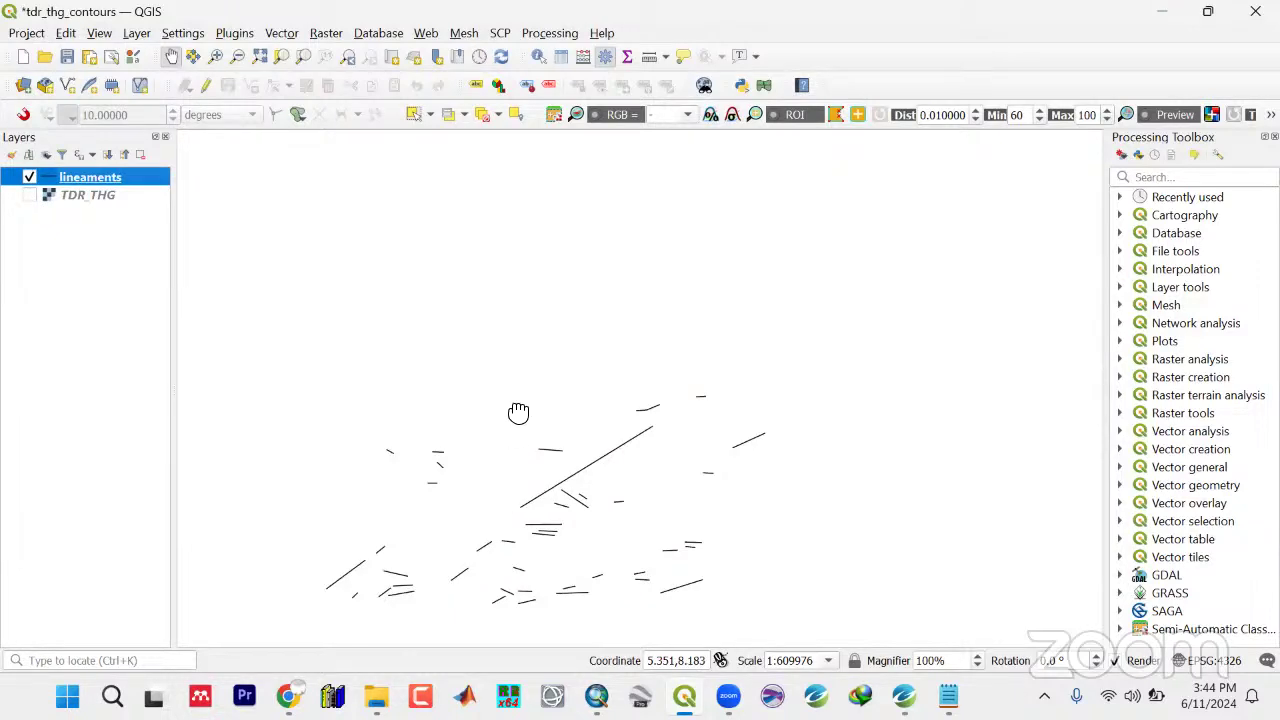
left_click_drag(517, 411, 518, 370)
left_click(85, 181)
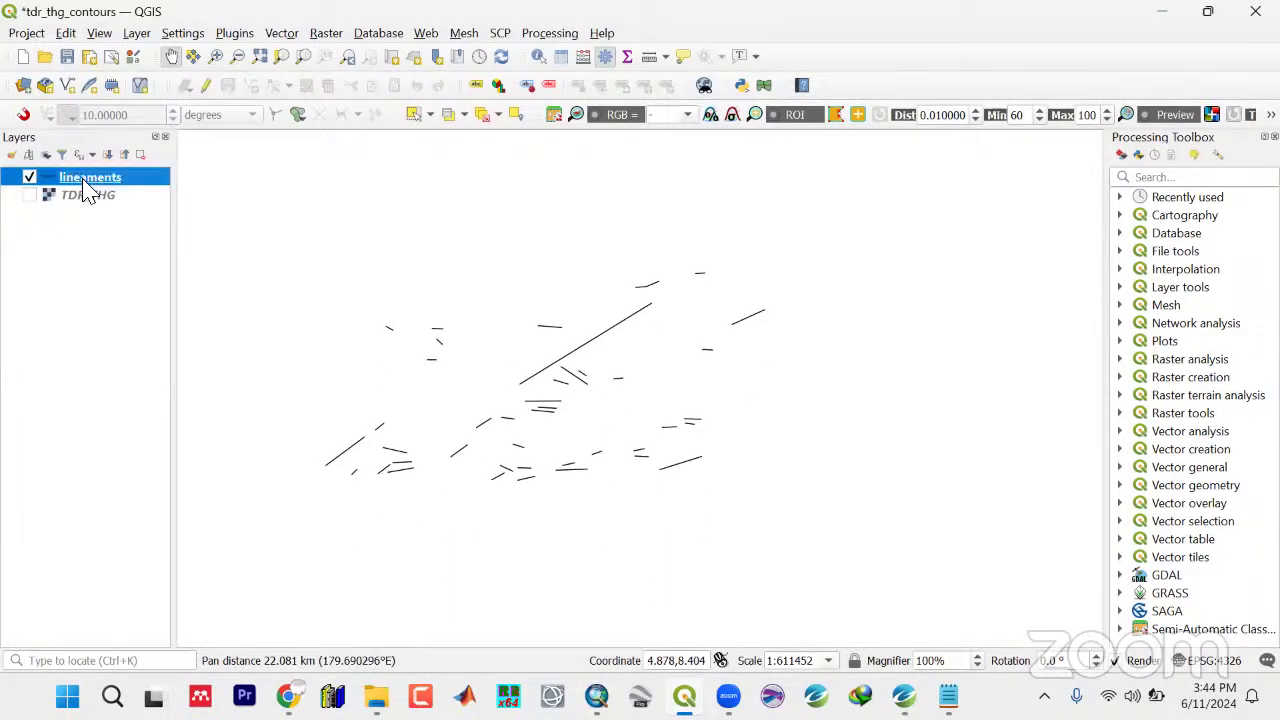
right_click(85, 185)
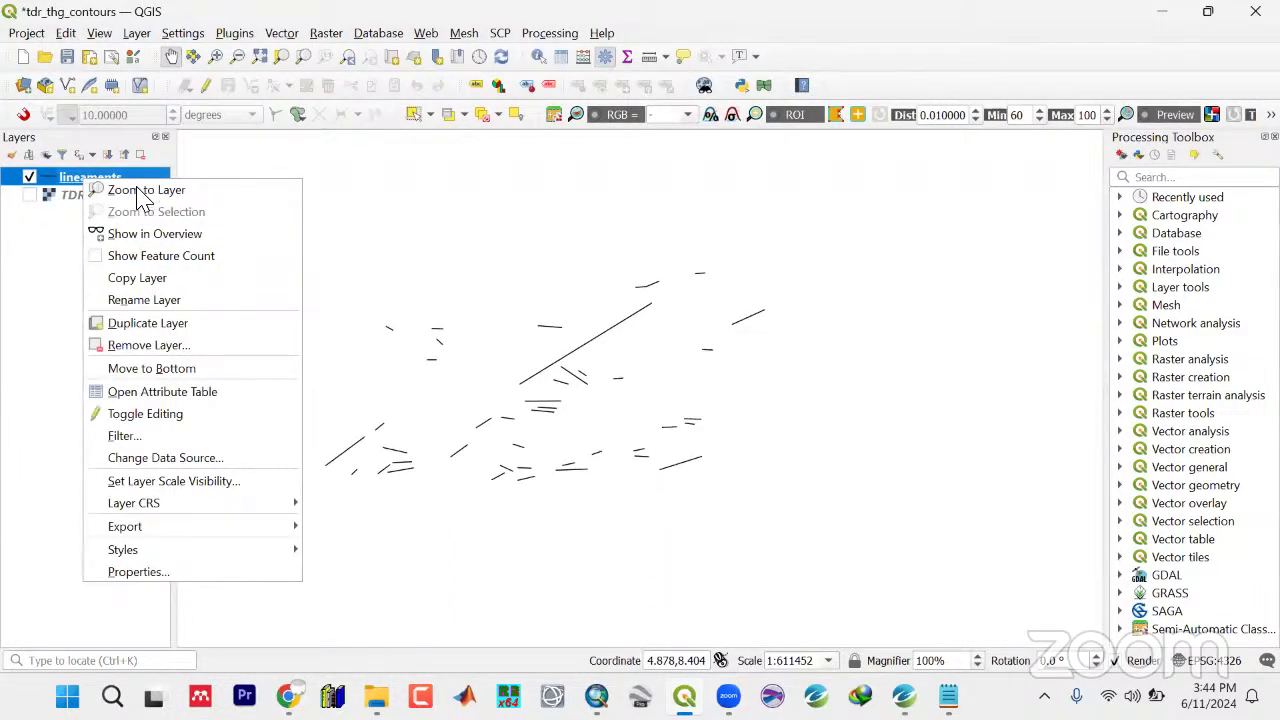
left_click(143, 195)
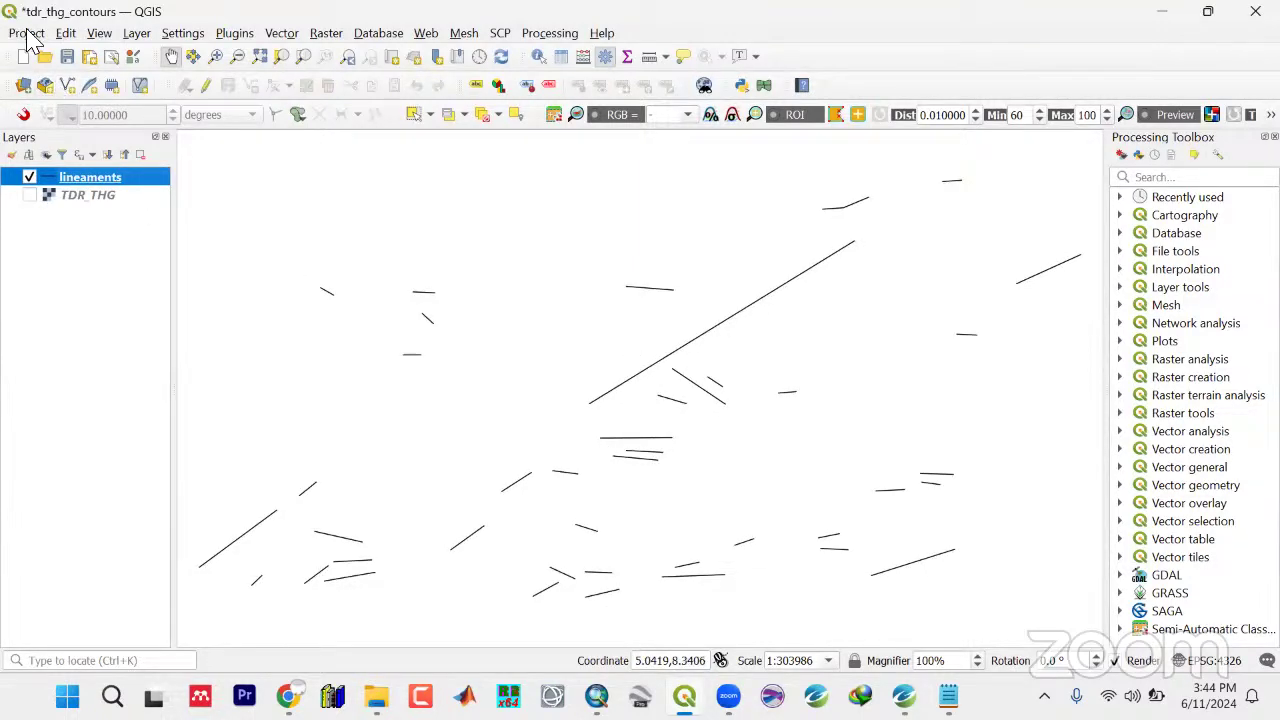
left_click(66, 58)
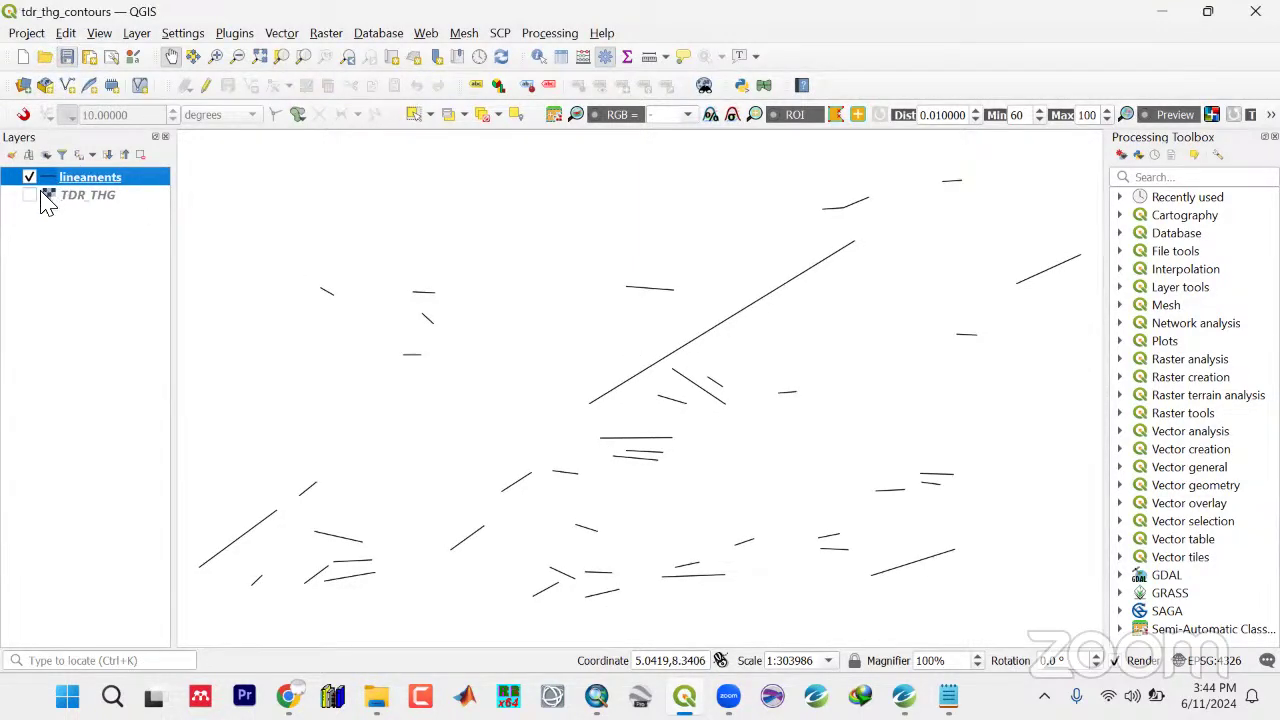
Show the TDR_THG raster briefly to compare it with the lineaments, hide it again and save the project
left_click(31, 196)
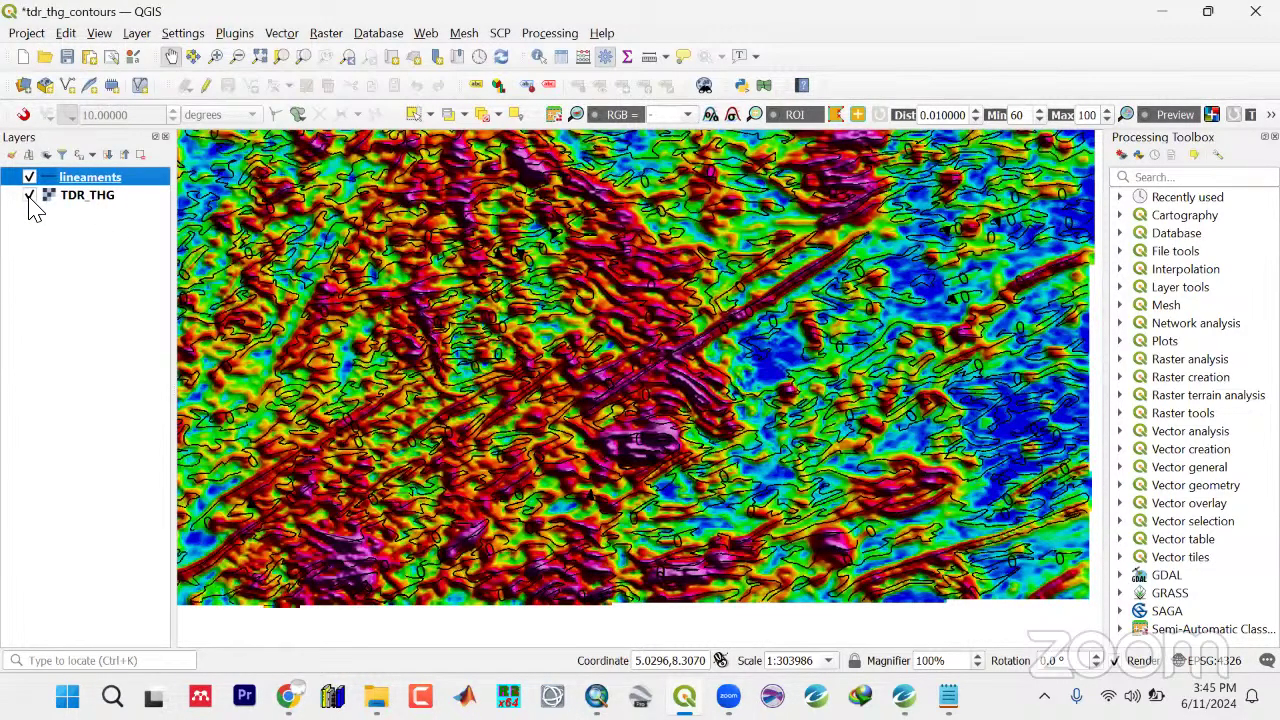
left_click(29, 196)
left_click(66, 58)
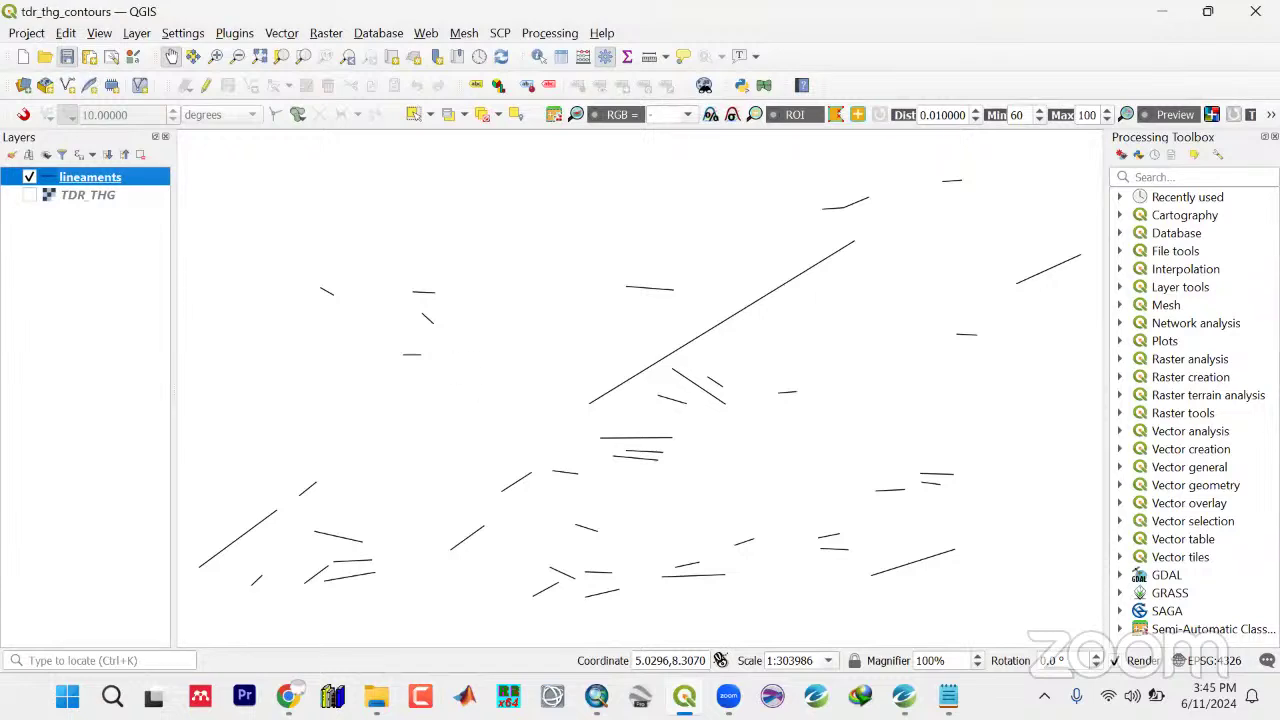
Switch to the Oasis montaj project and close all of its open map windows
mouse_move(596, 696)
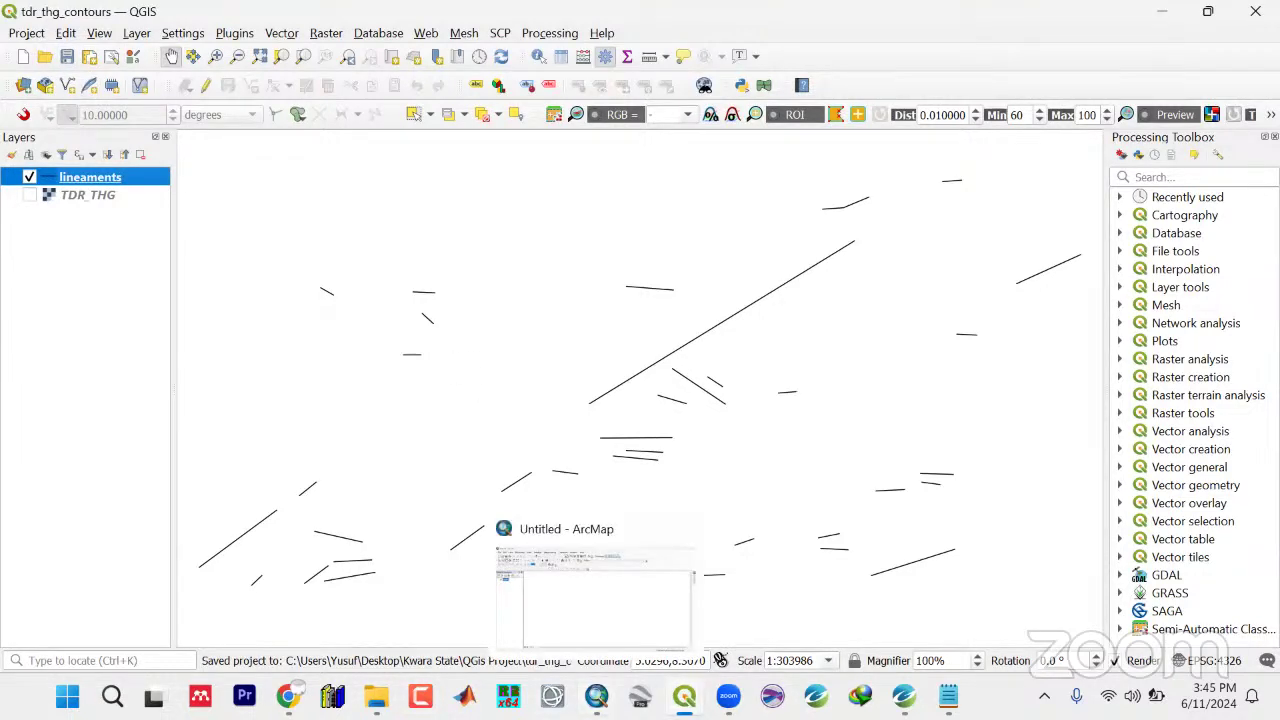
mouse_move(904, 696)
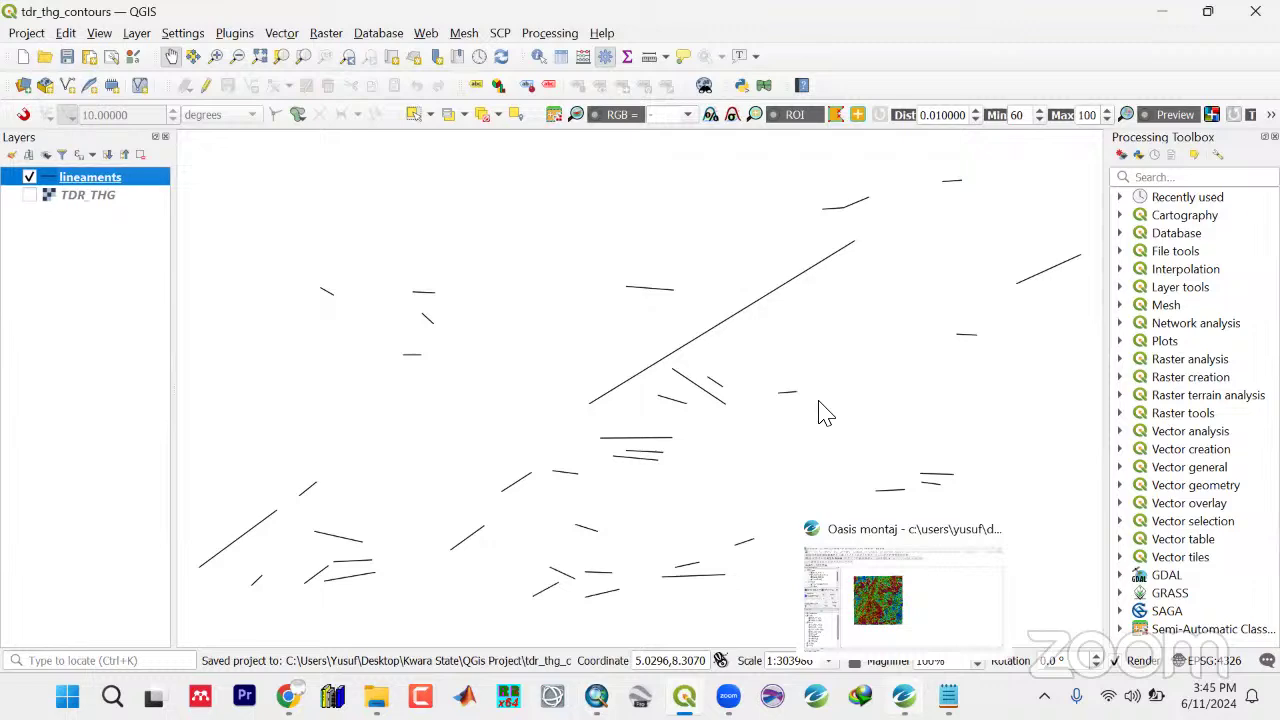
key("alt+Tab")
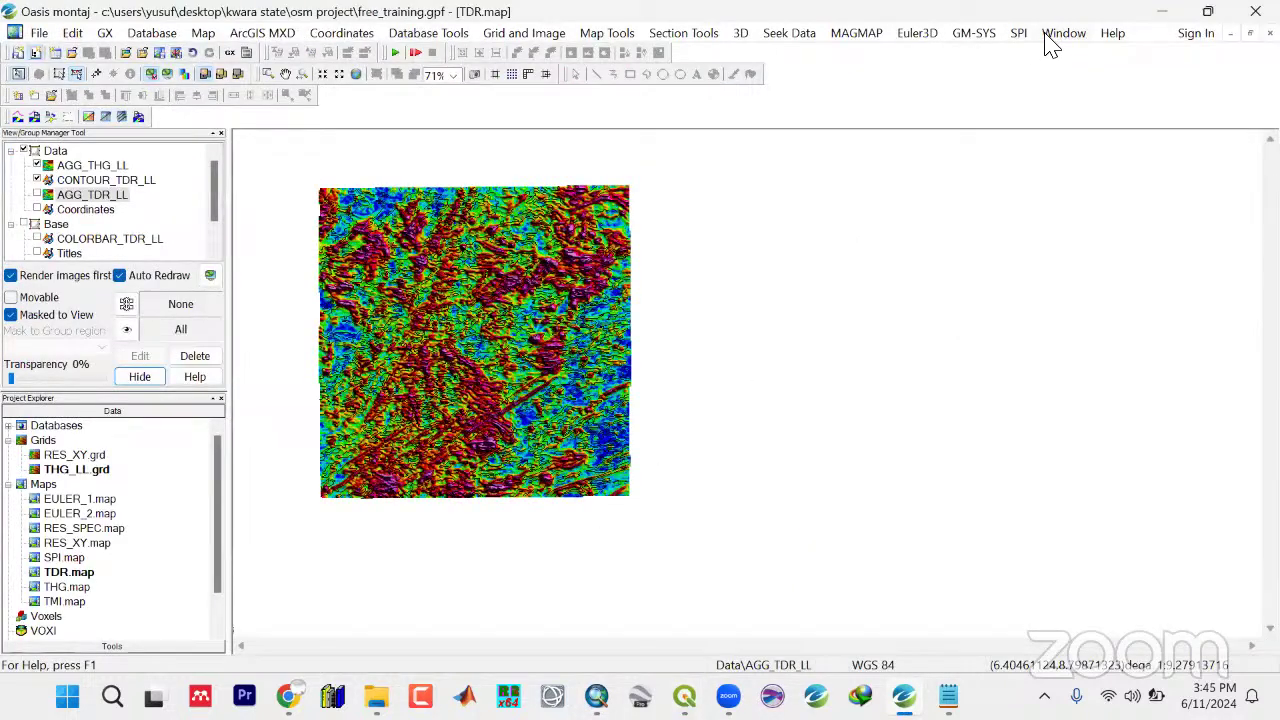
left_click(1063, 33)
left_click(1082, 160)
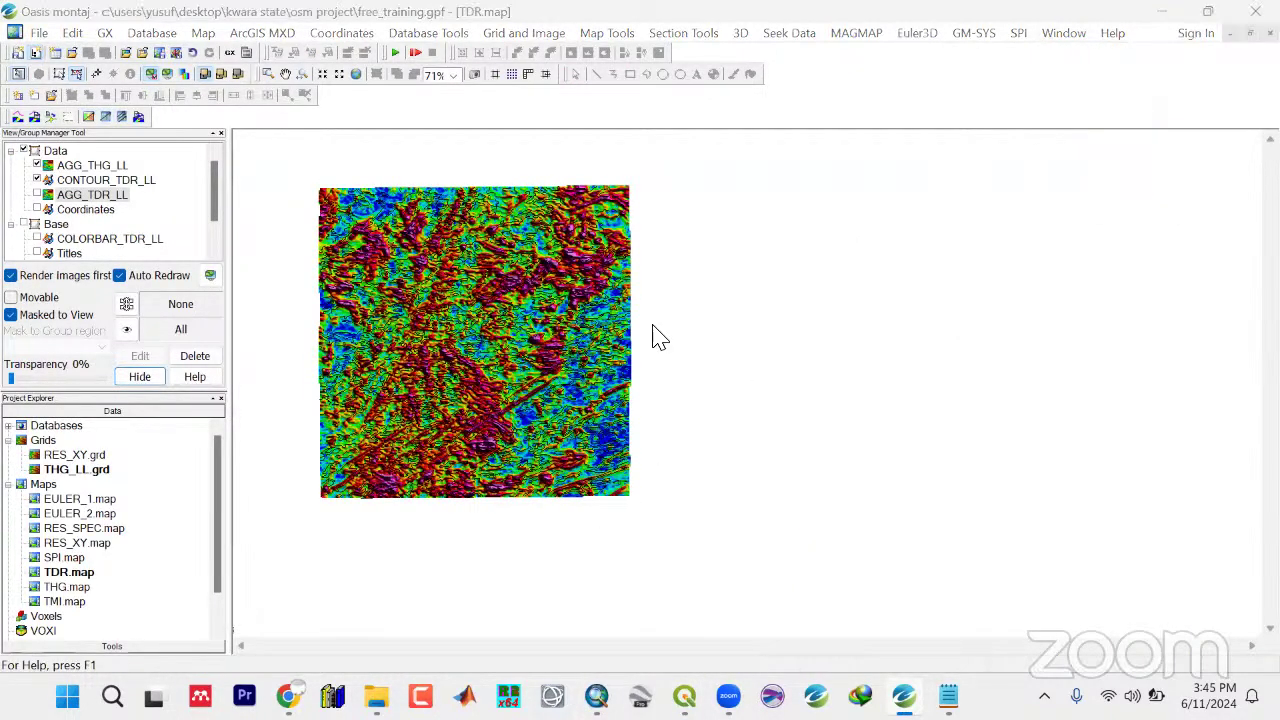
left_click(810, 314)
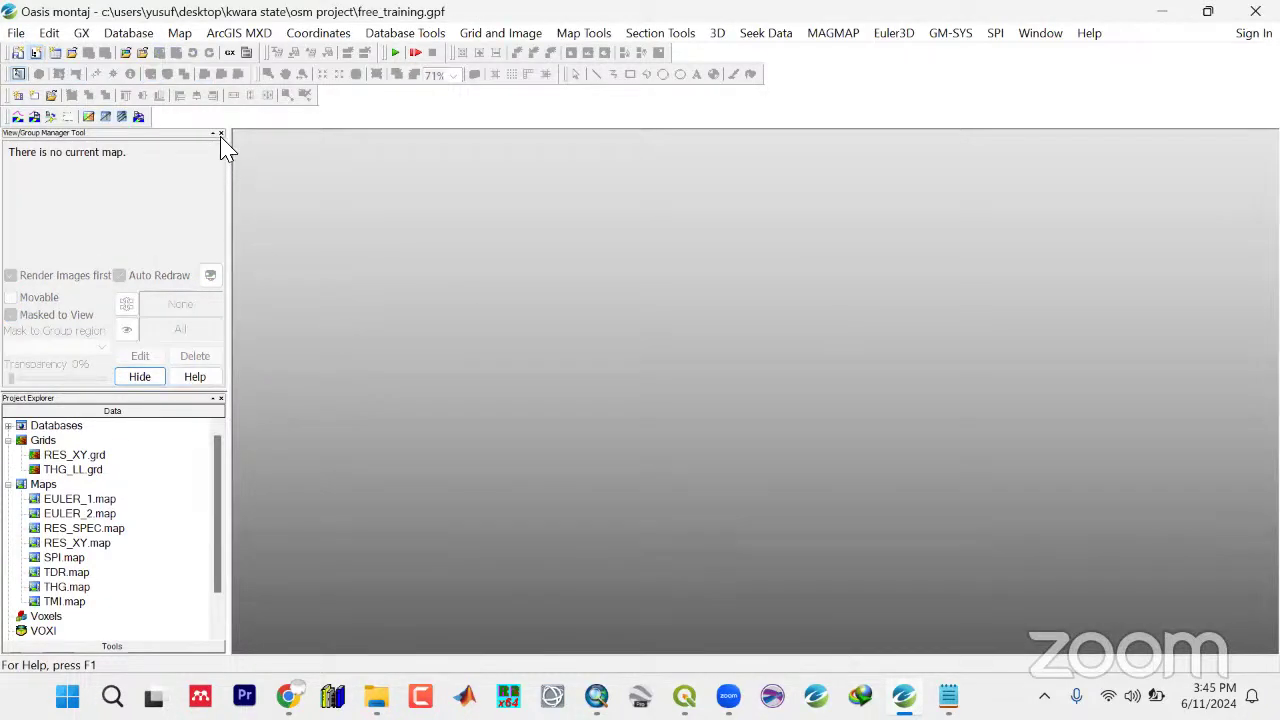
Close the View/Group Manager tool and collapse the Grids and Maps groups in the project explorer
left_click(220, 135)
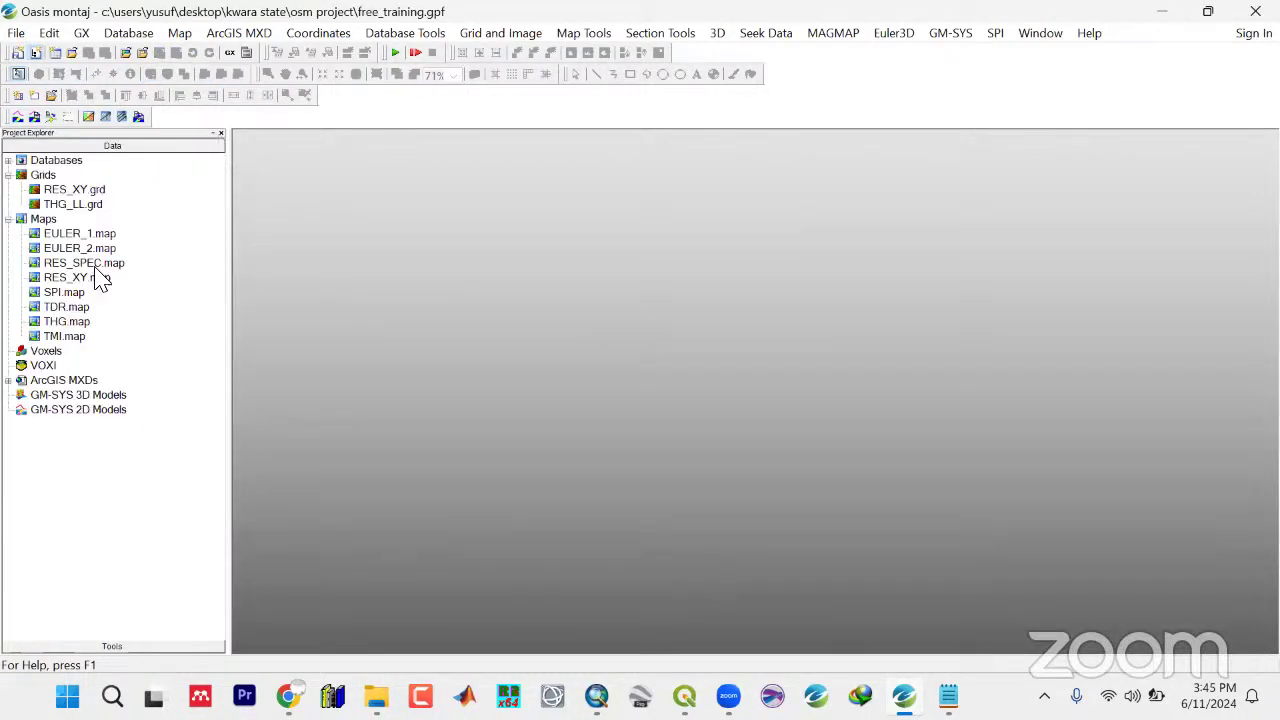
left_click(8, 176)
left_click(8, 189)
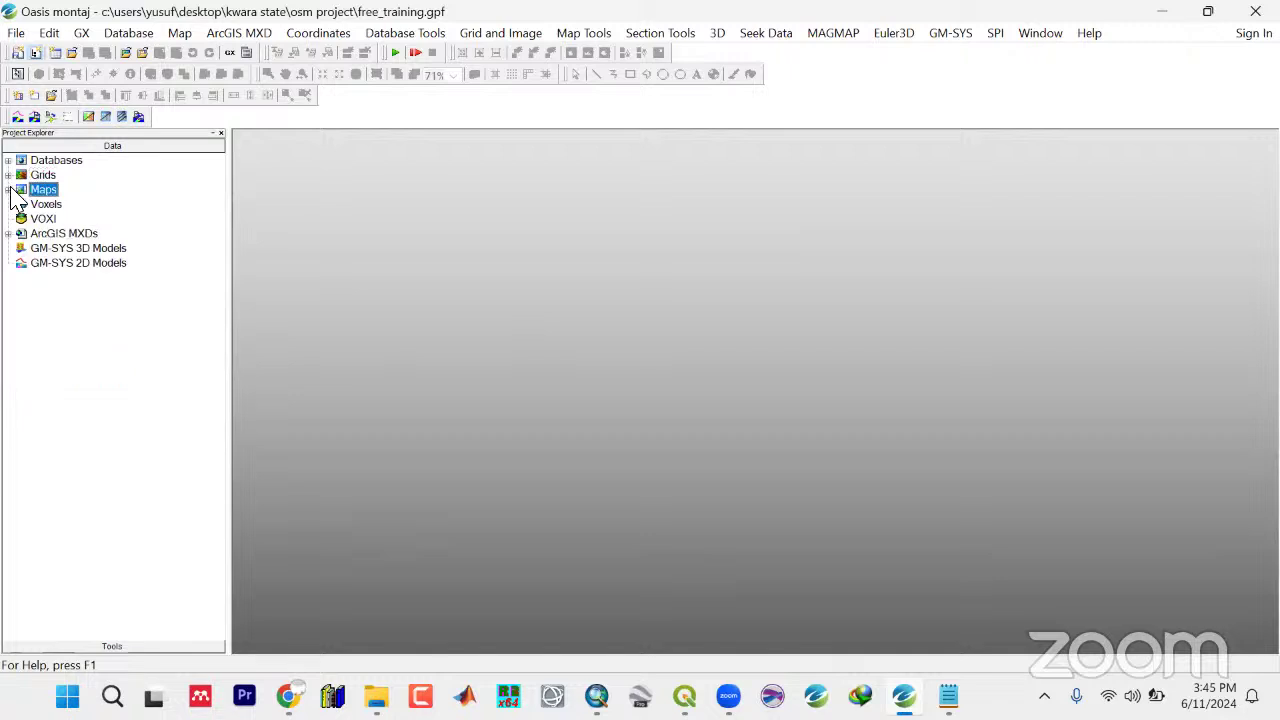
Expand the project's Grids group and remove THG_LL.grd from the project
left_click(45, 176)
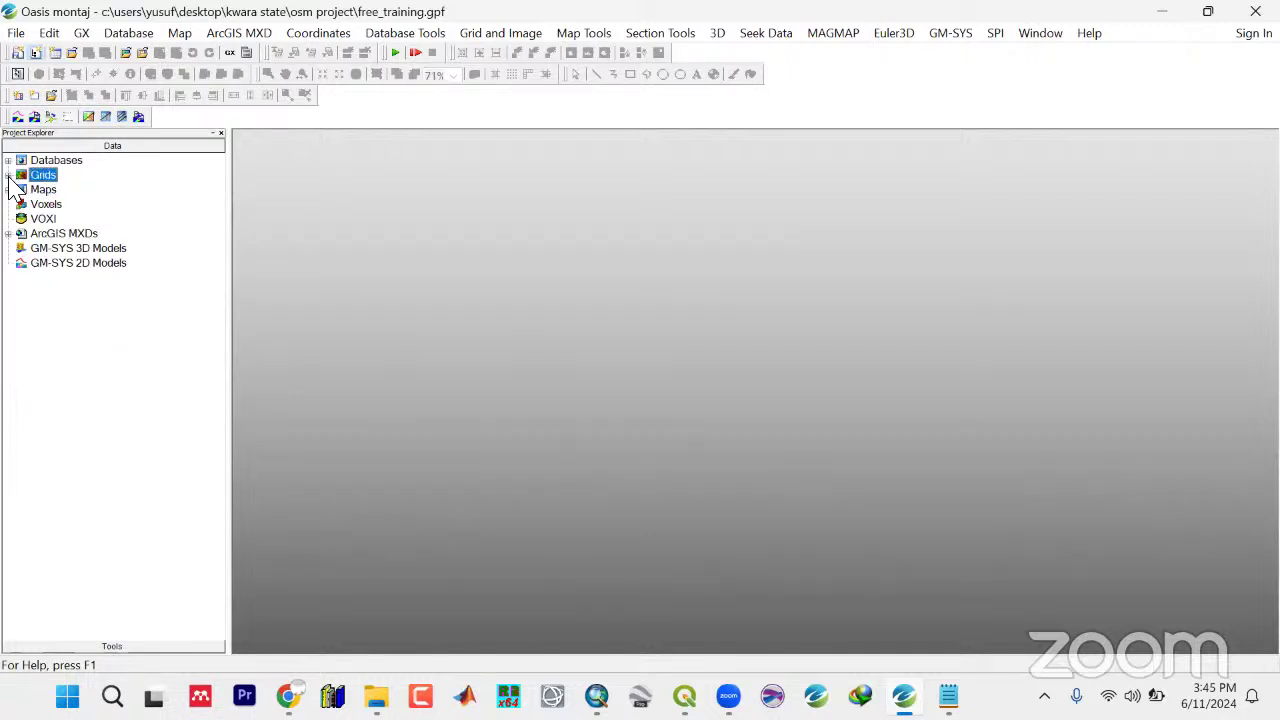
left_click(8, 176)
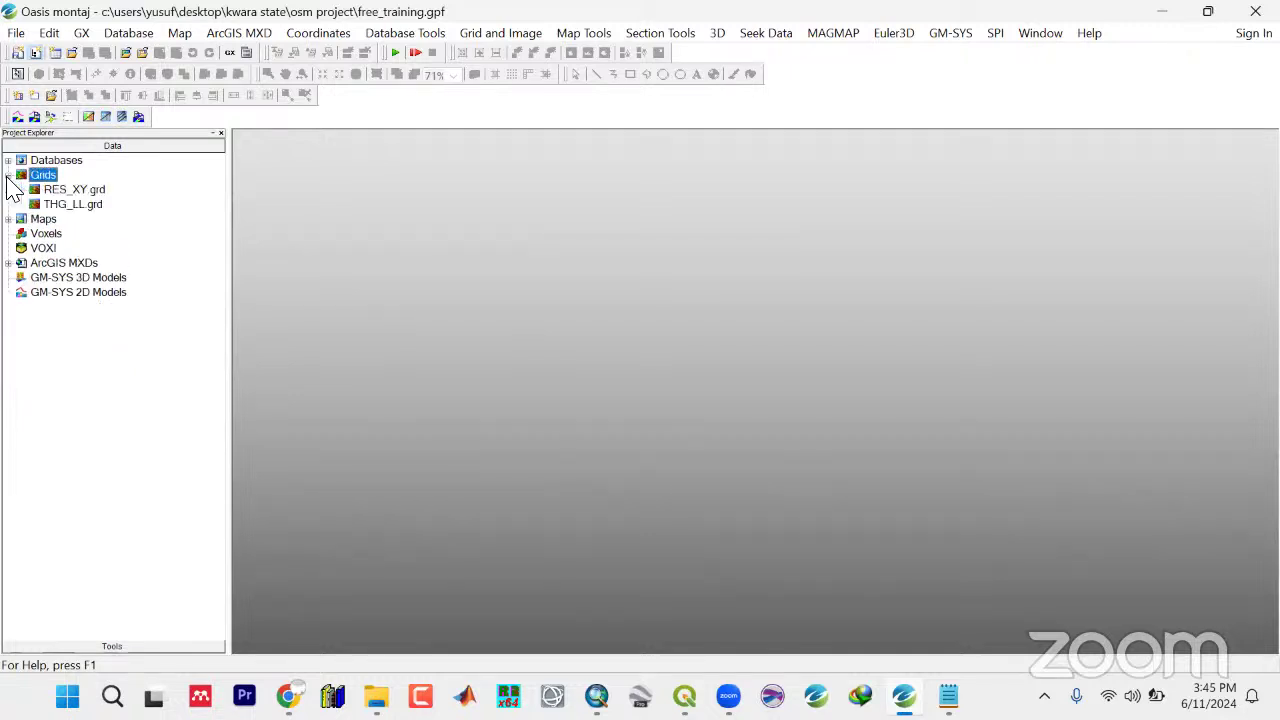
left_click(87, 210)
right_click(95, 208)
left_click(150, 248)
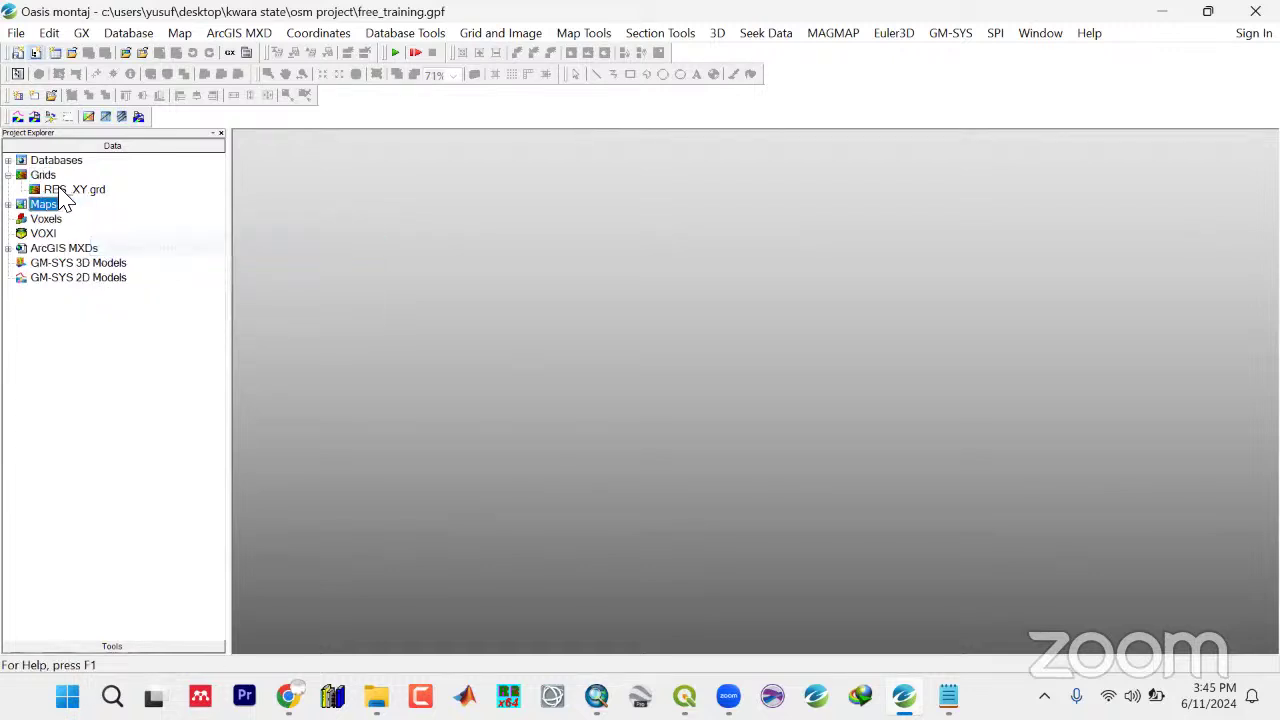
left_click(45, 177)
right_click(47, 176)
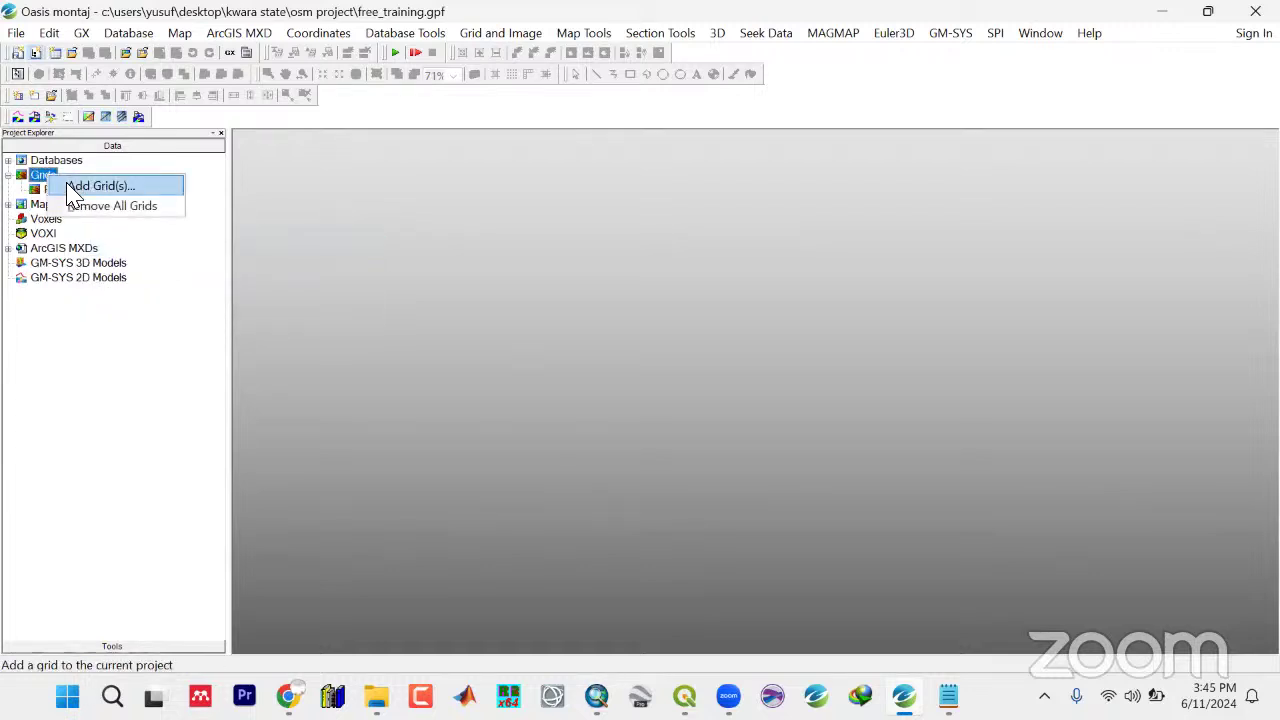
left_click(68, 186)
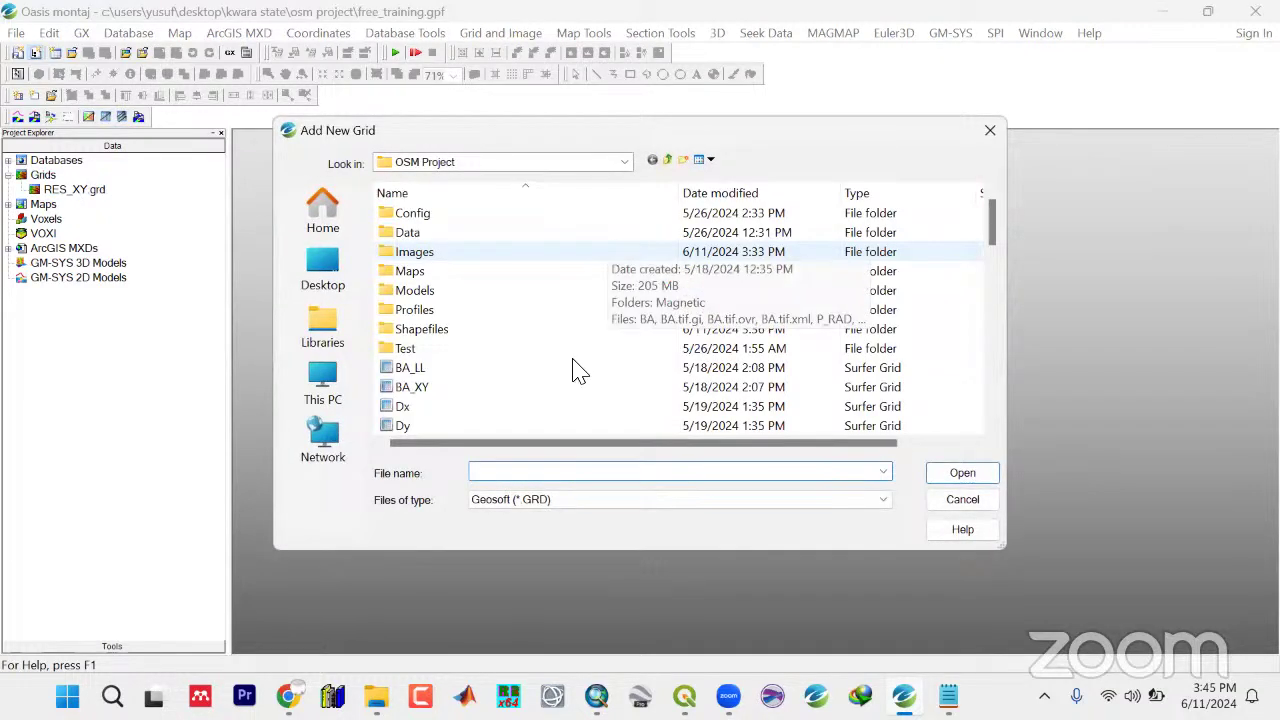
scroll(578, 370, "down", 15)
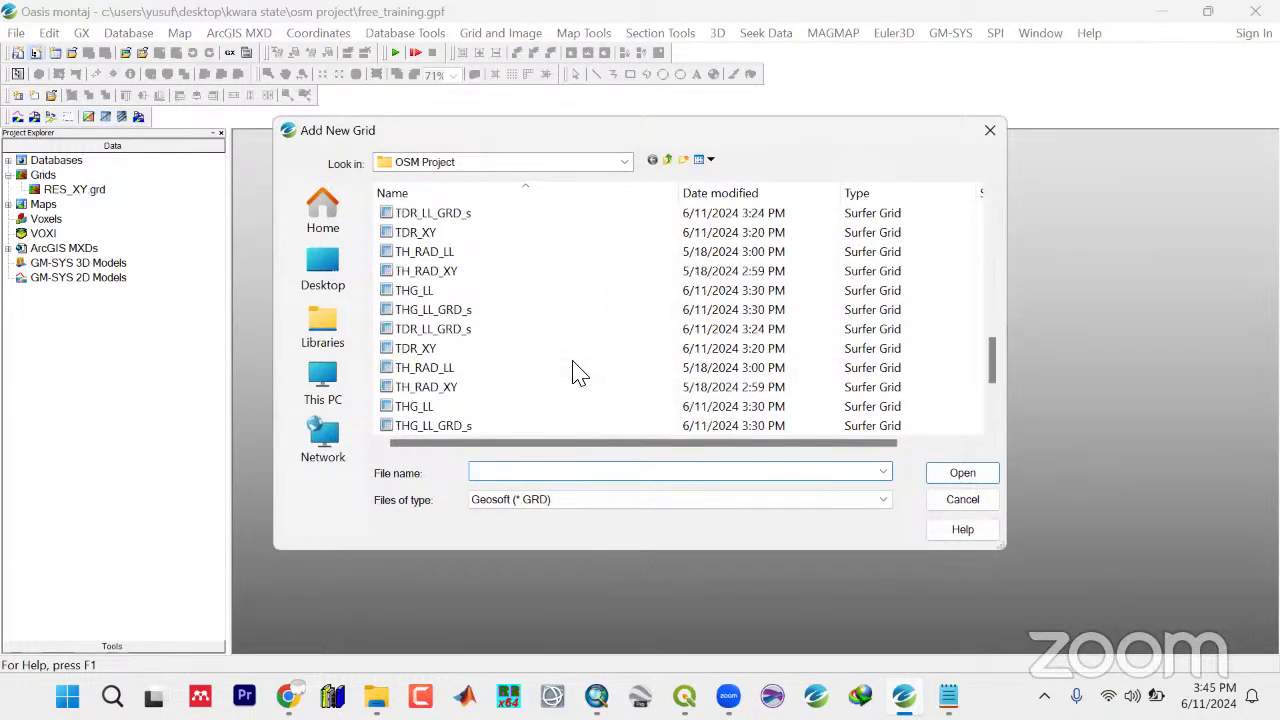
scroll(578, 370, "down", 5)
scroll(578, 370, "up", 20)
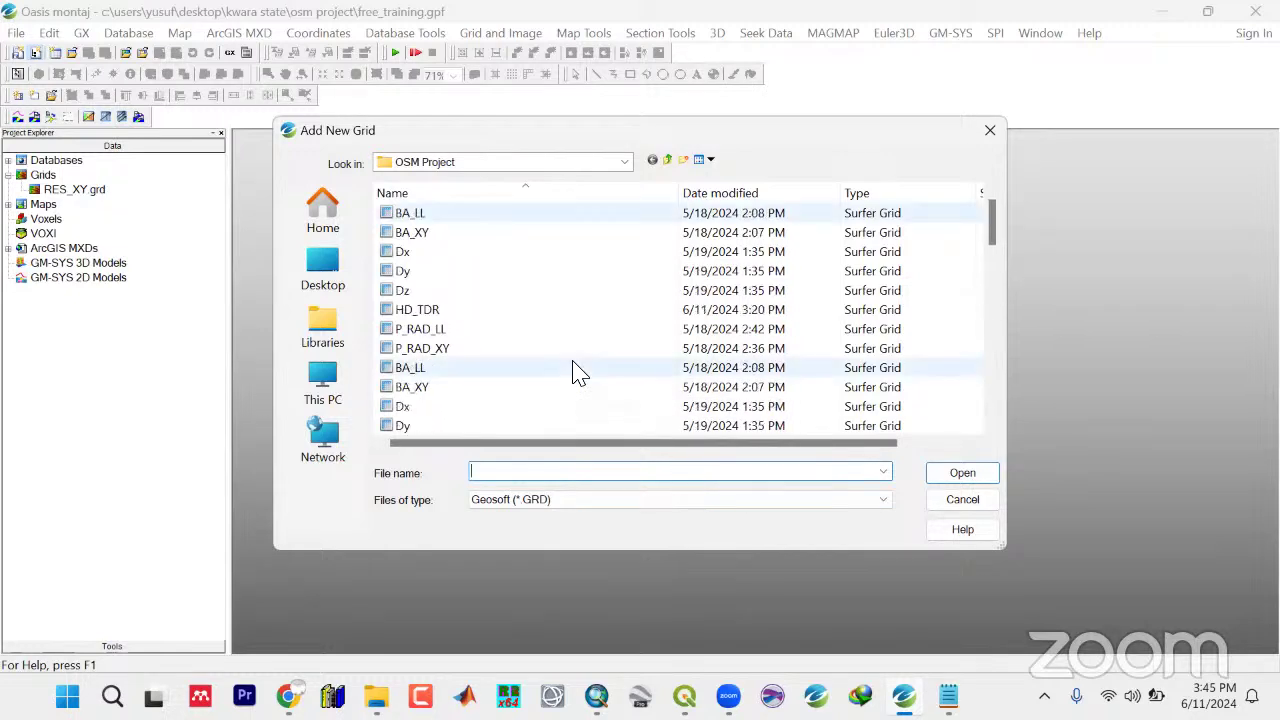
scroll(578, 370, "up", 3)
left_click(989, 131)
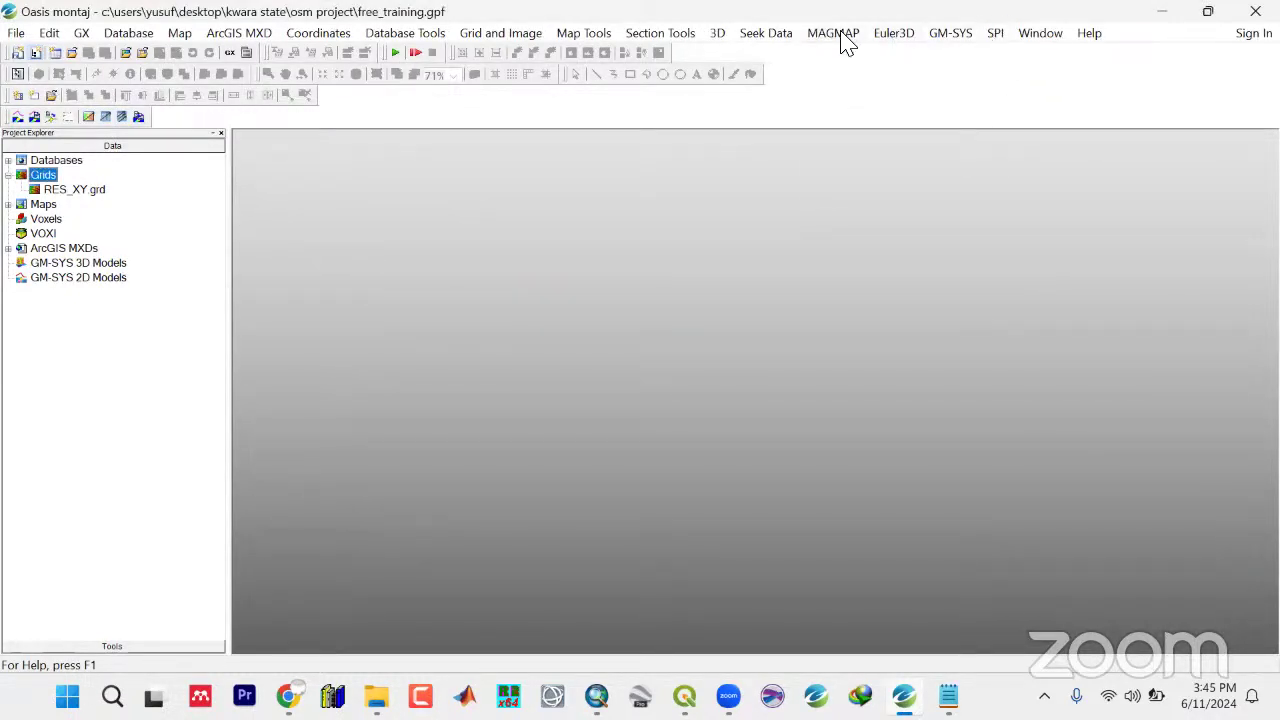
Start MAGMAP processing of RTE_XY.grd with FVD_XY as the output grid and fvd.con as the filter control file
left_click(835, 34)
left_click(850, 58)
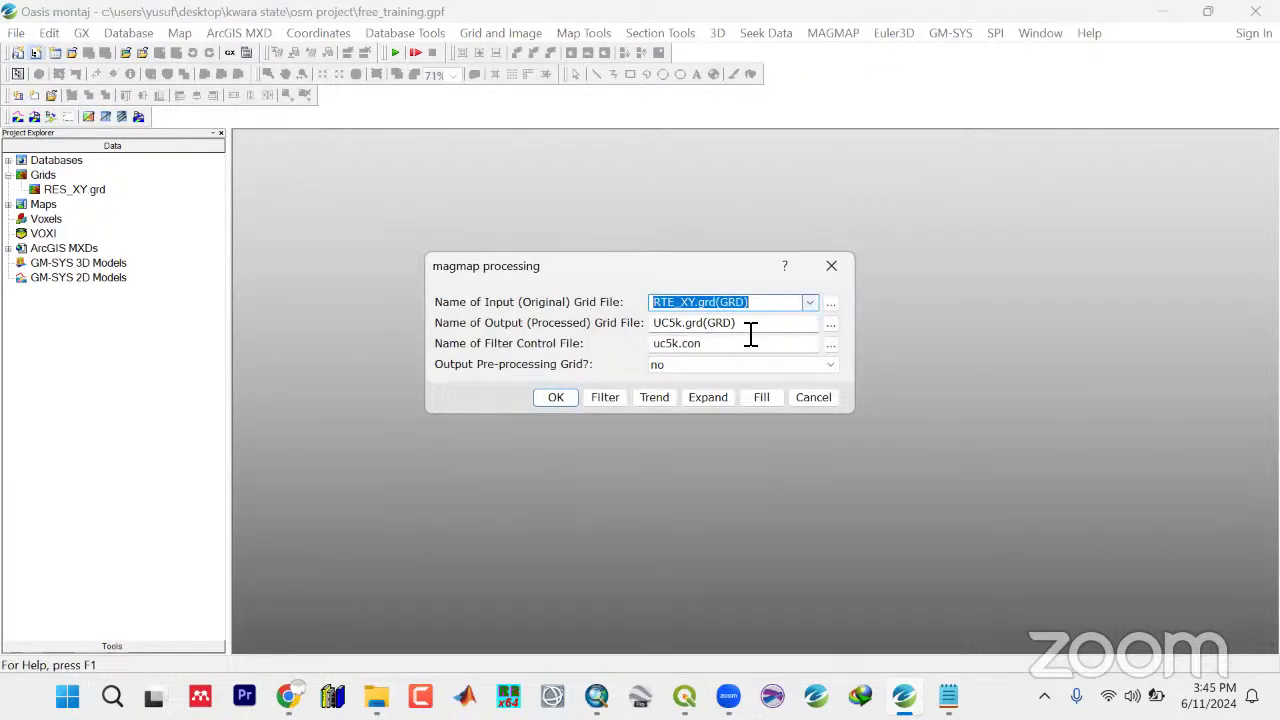
key("Tab")
type("F")
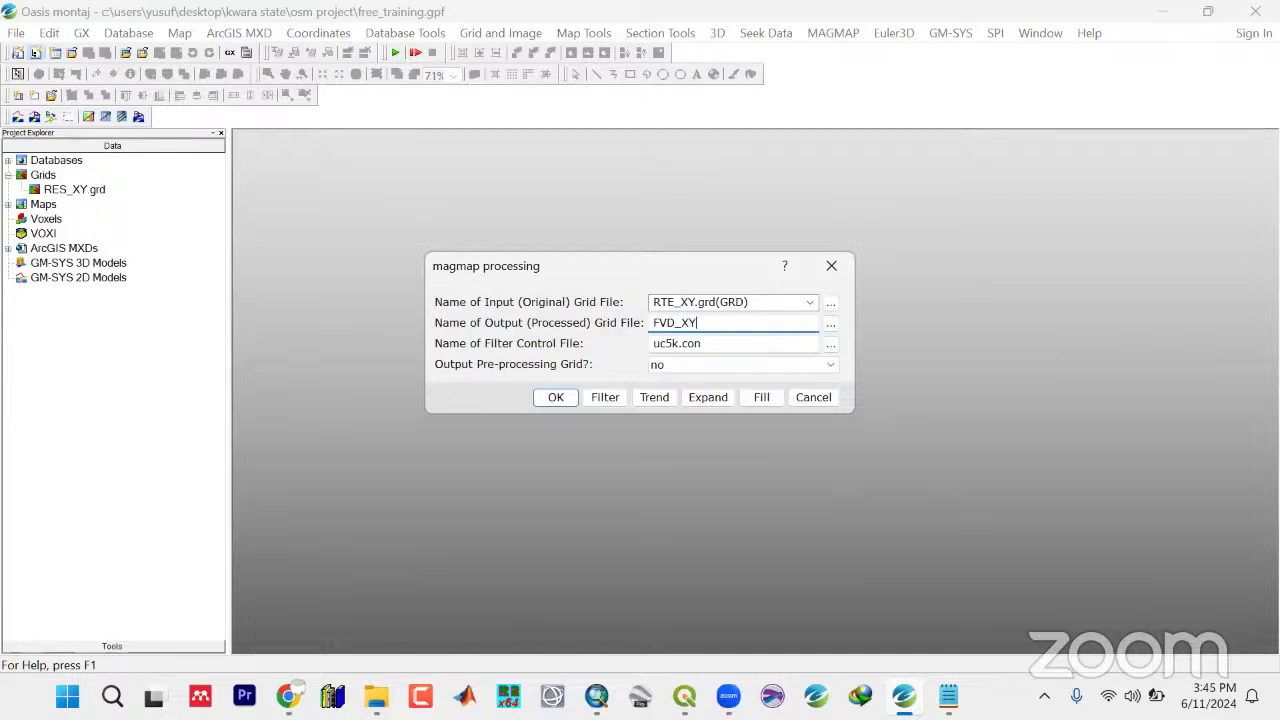
key("Tab")
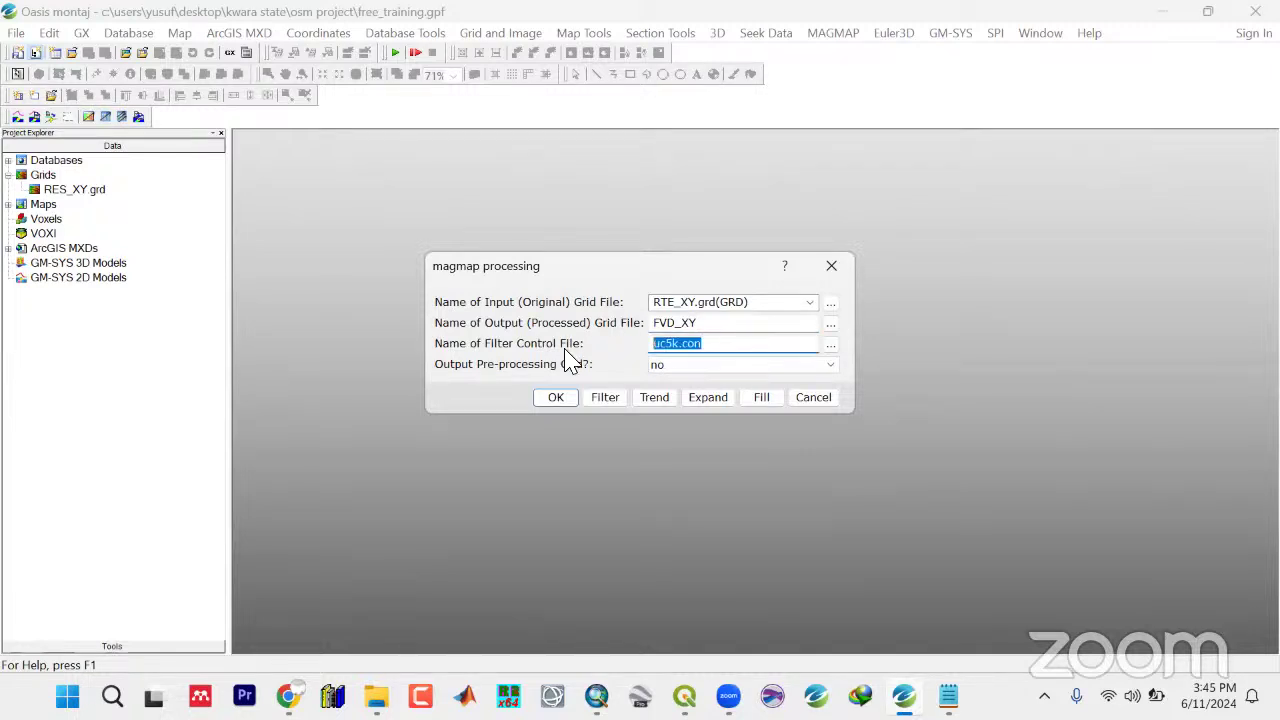
type("fvd")
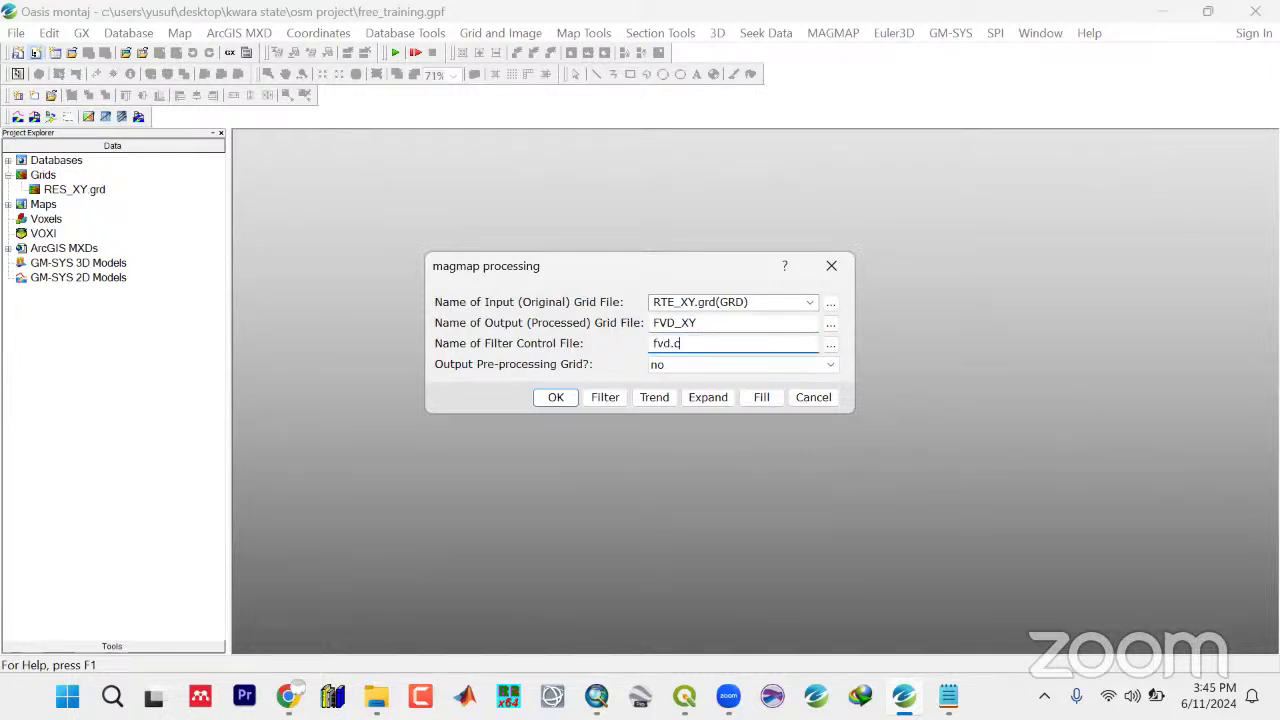
Use a Derivative filter in the Z direction with order of differentiation 1, run the processing and maximise the FVD_XY grid window
left_click(608, 400)
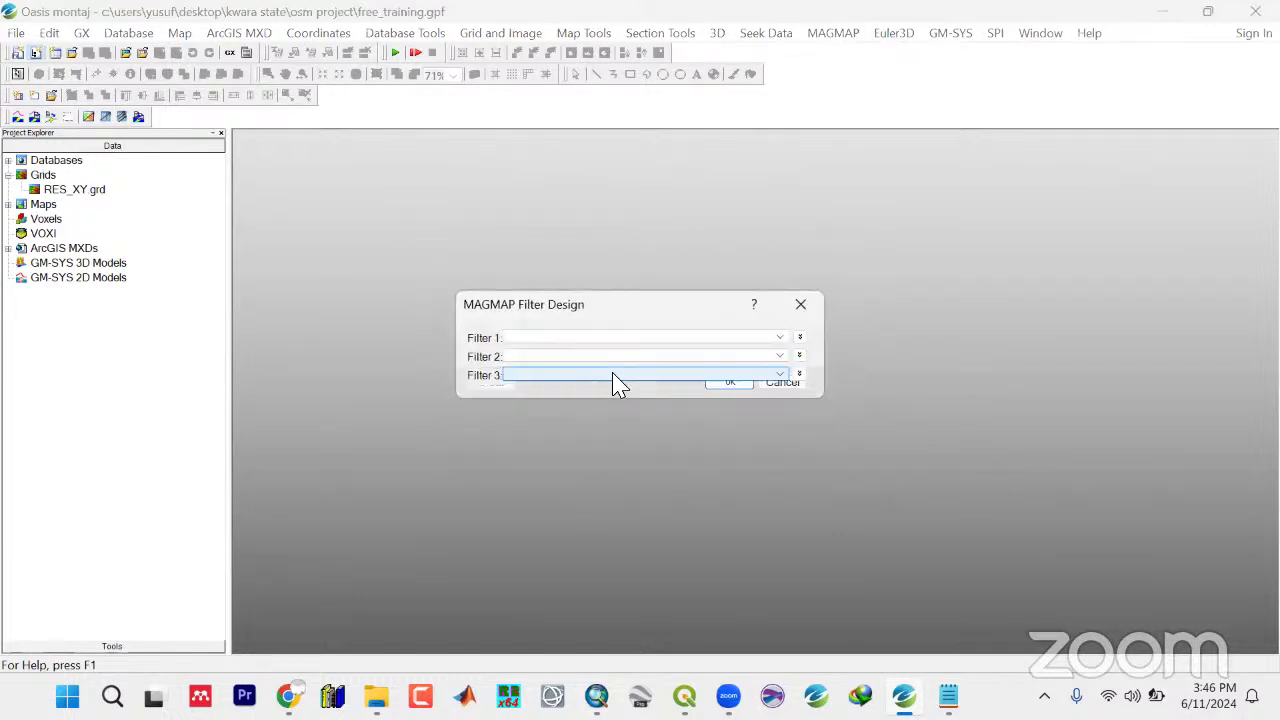
left_click(785, 338)
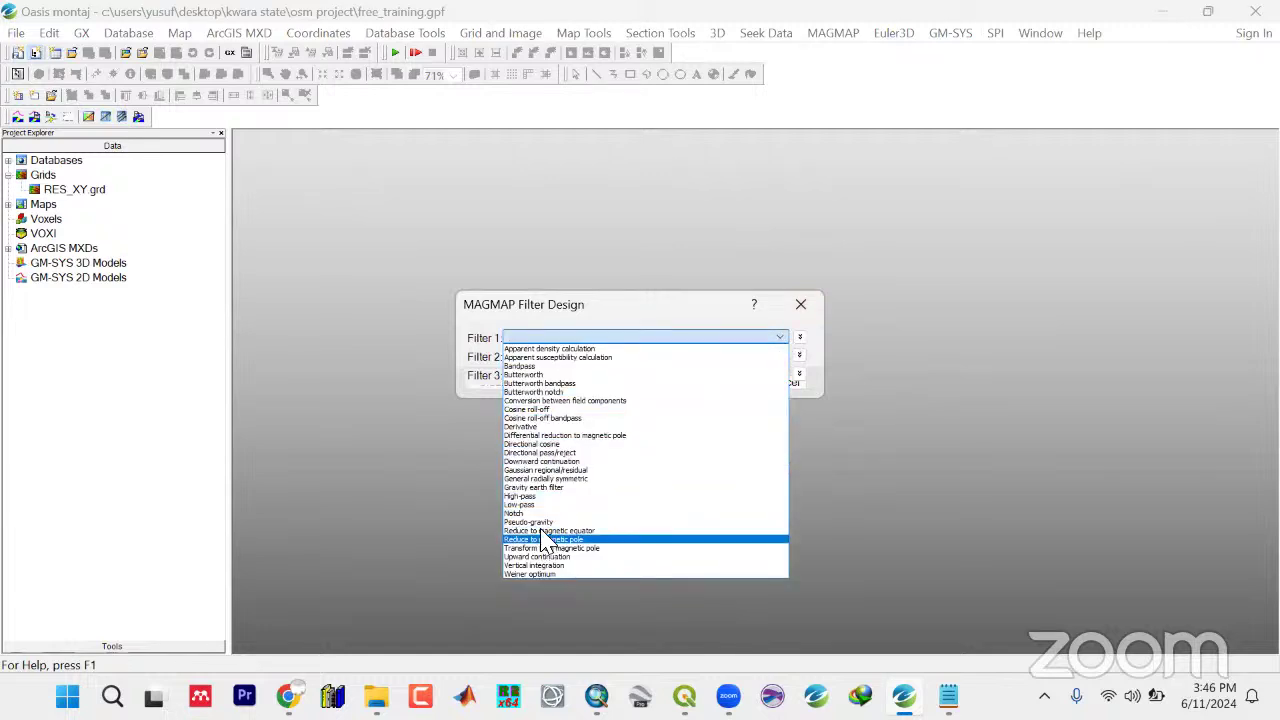
left_click(538, 427)
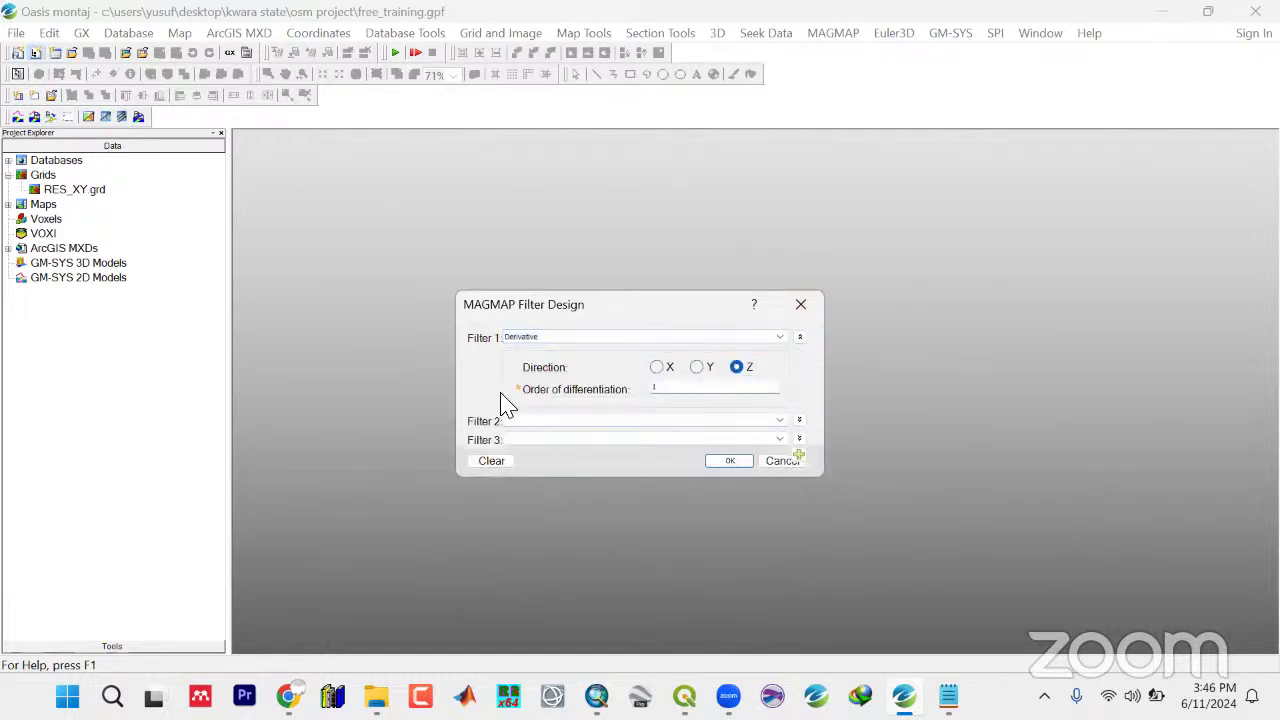
left_click(732, 462)
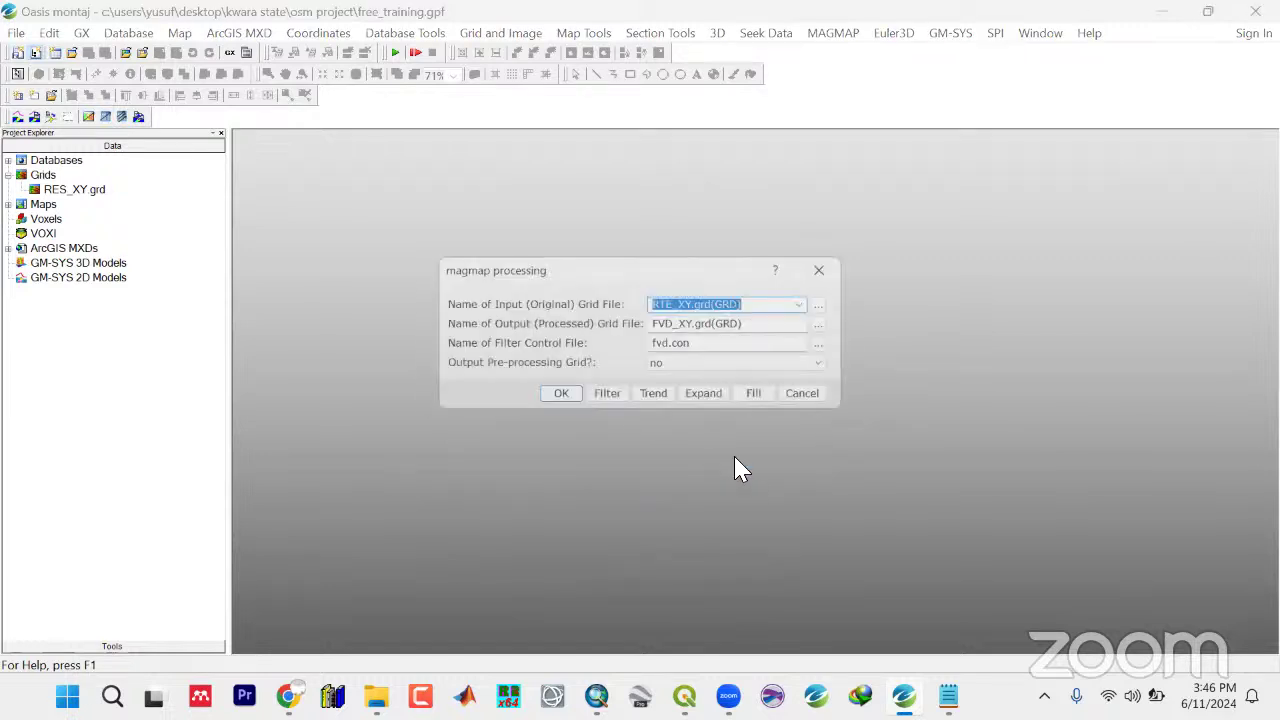
left_click(551, 399)
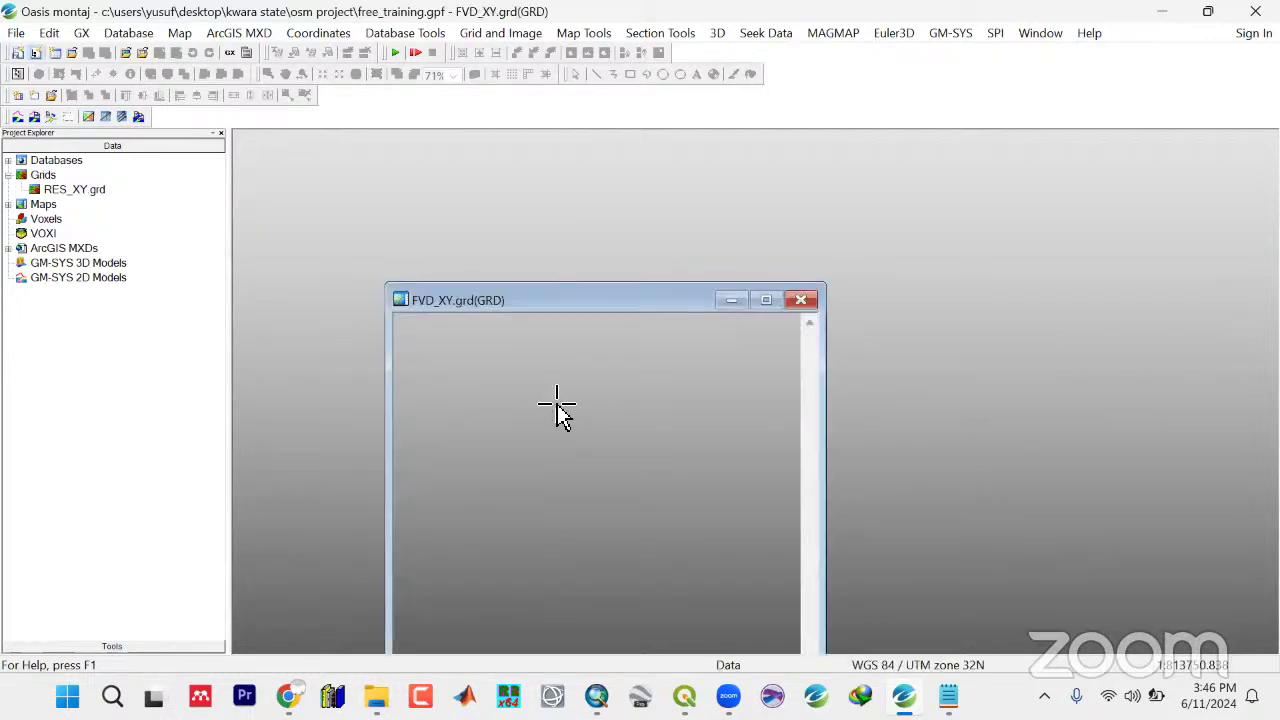
left_click(765, 302)
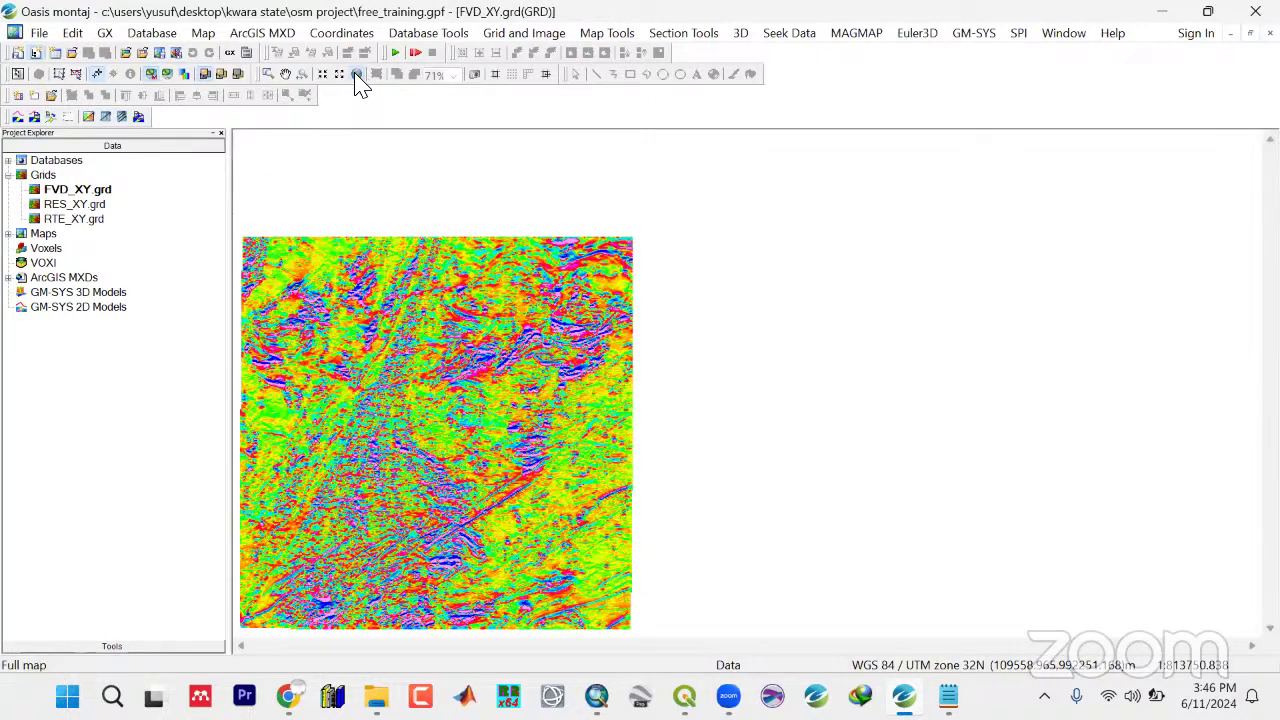
Start reprojecting FVD_XY.grd, accept its WGS 84 / UTM zone 32N source coordinate system and name the new grid file FVD_LL
left_click(355, 76)
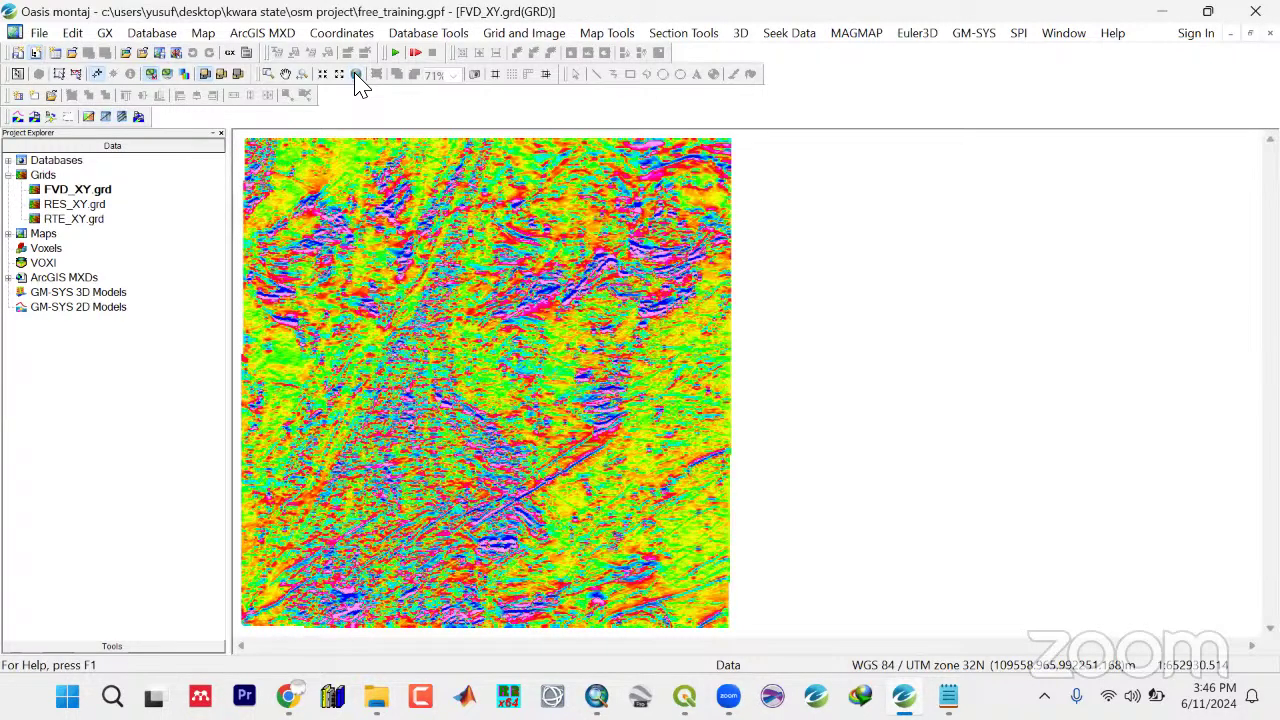
left_click(512, 35)
mouse_move(560, 172)
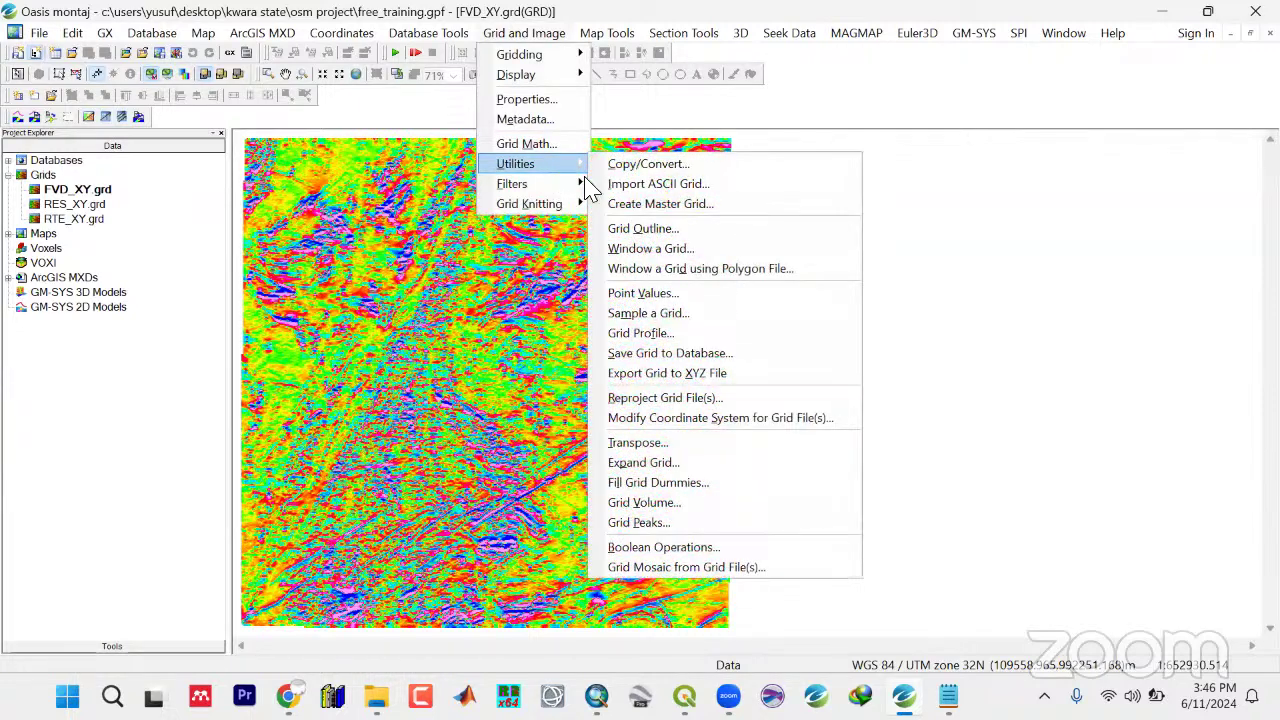
left_click(697, 400)
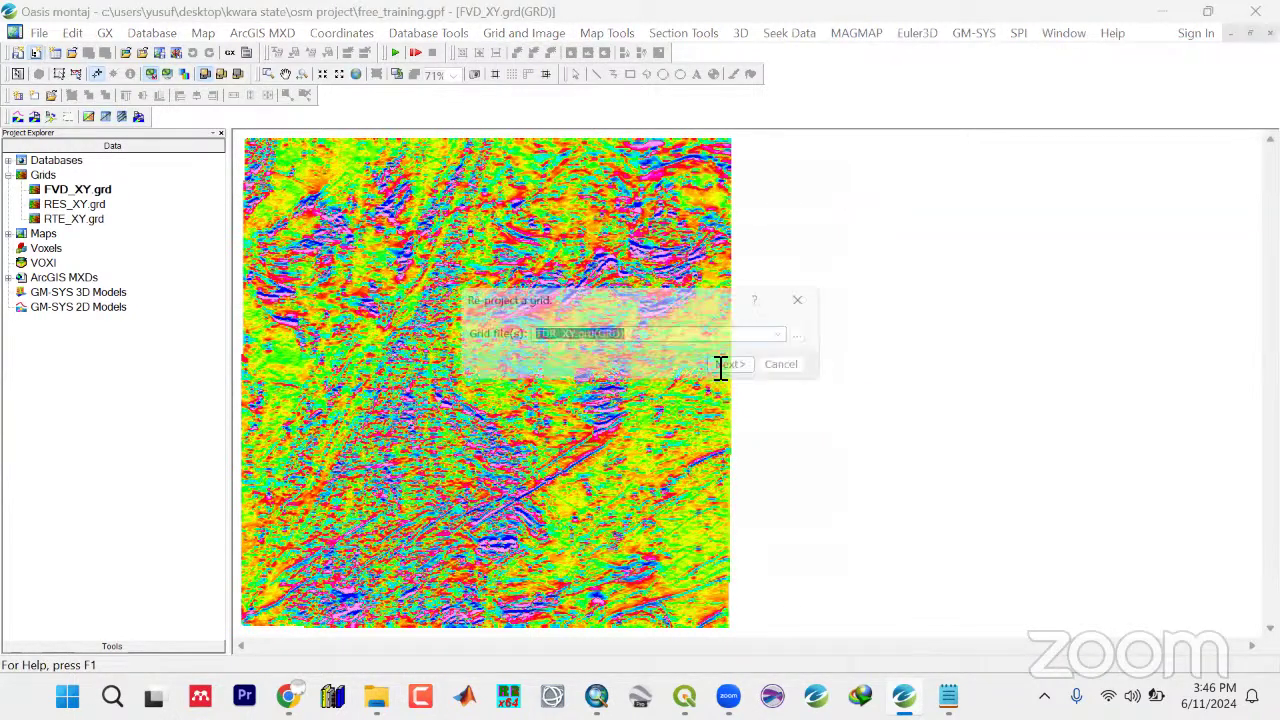
left_click(790, 334)
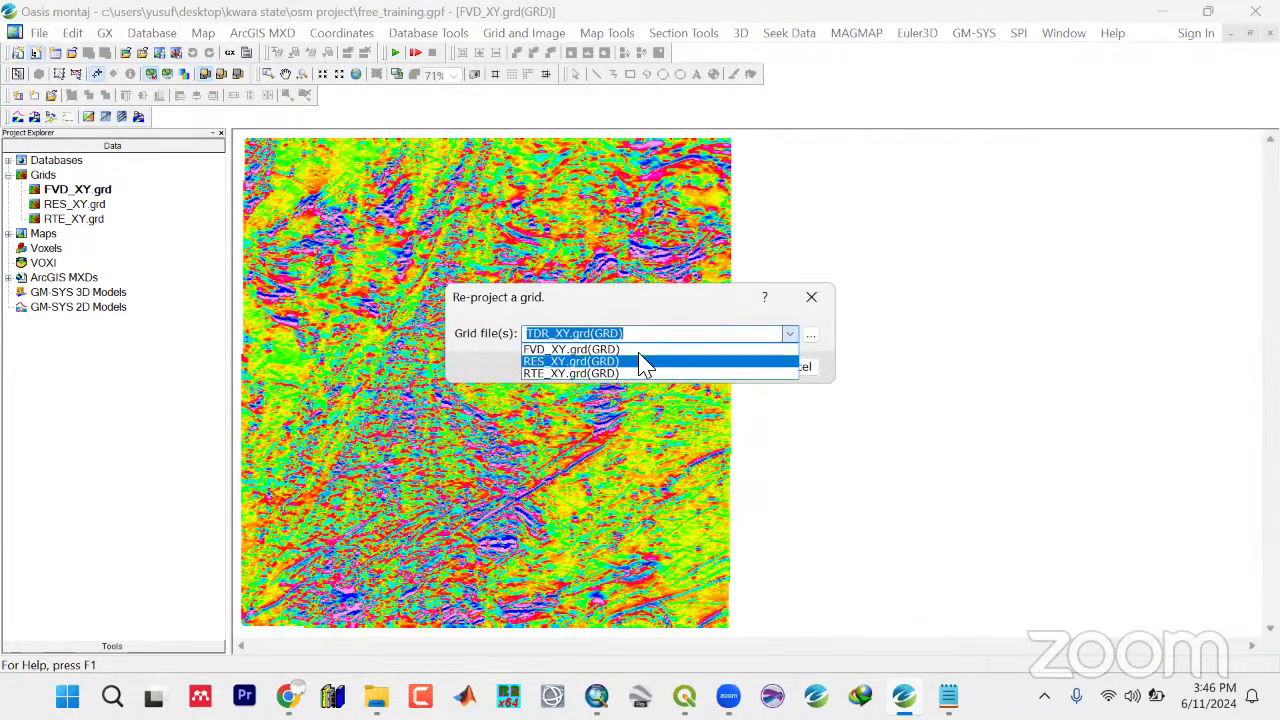
left_click(650, 346)
left_click(733, 367)
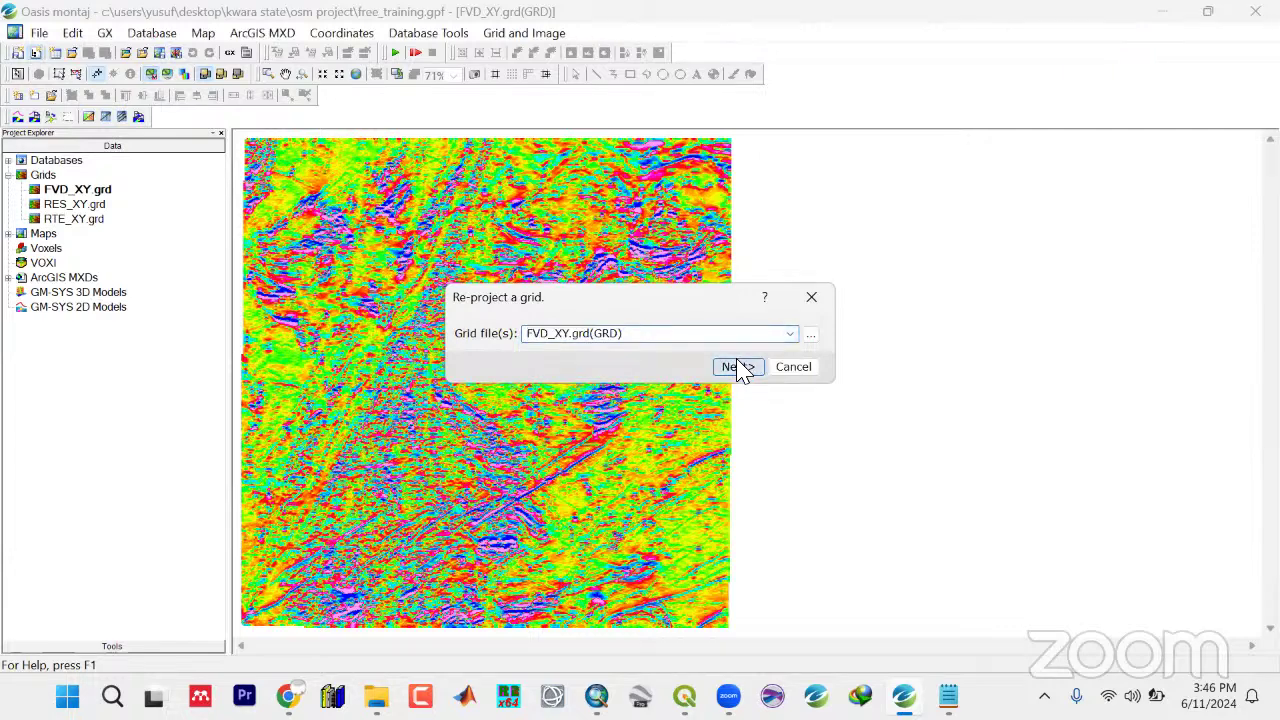
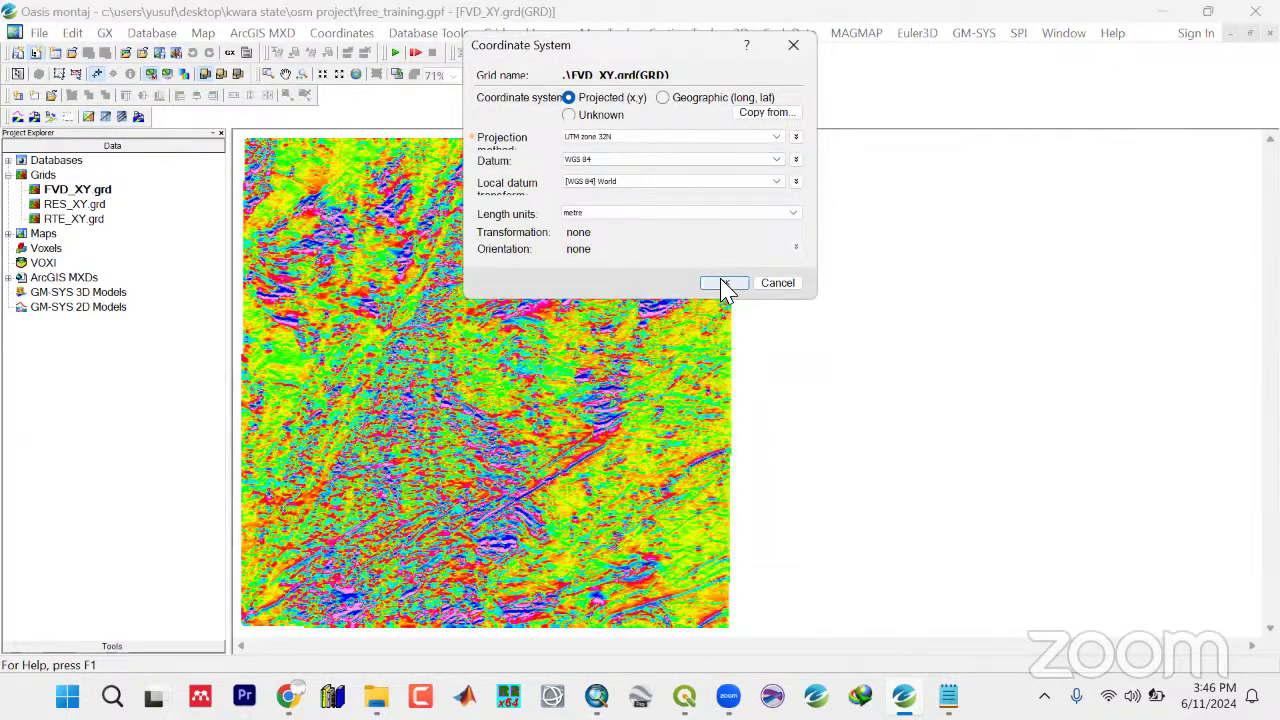
left_click(724, 283)
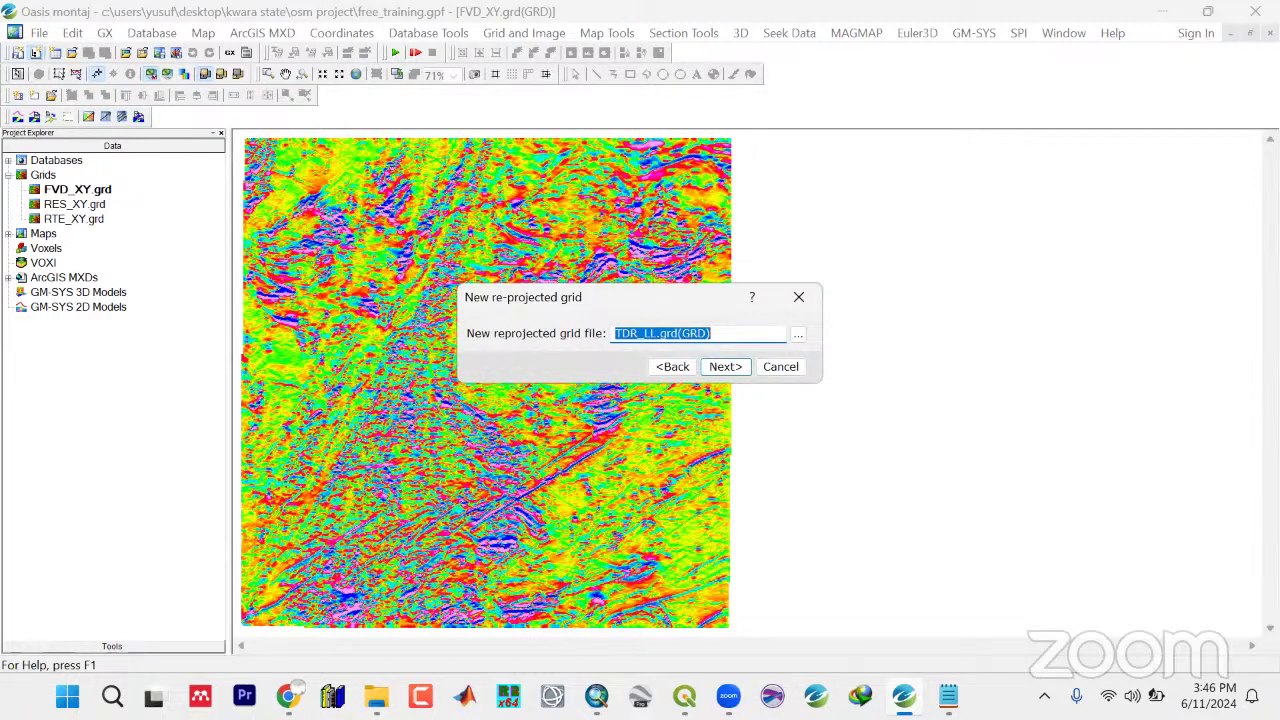
type("FVD_LL")
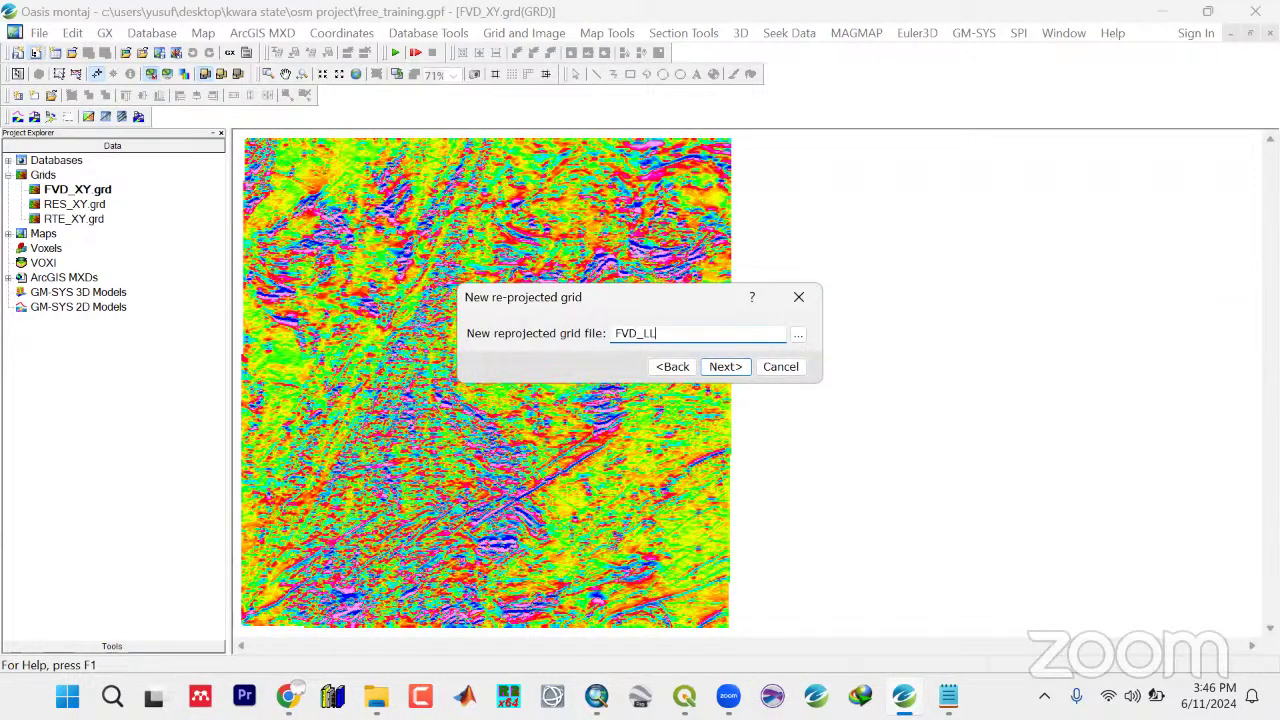
left_click(718, 370)
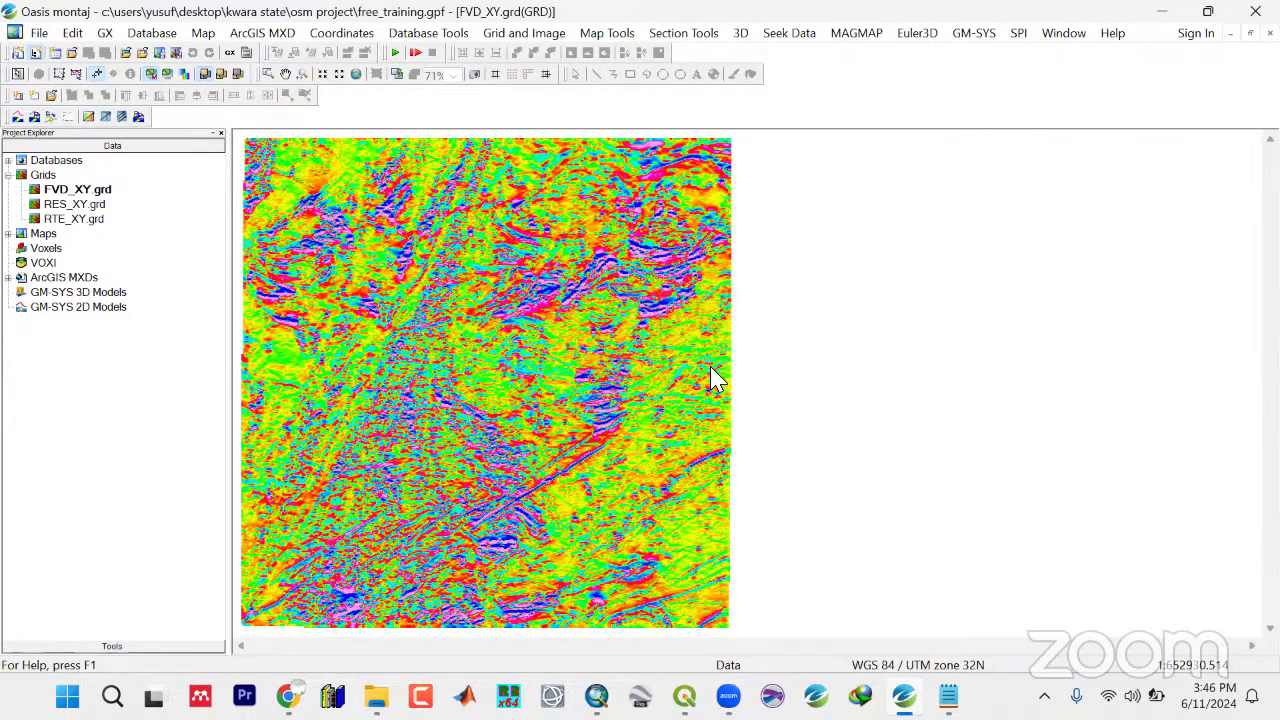
Set the output grid's coordinate system to Geographic (long, lat) and finish the reprojection of FVD_LL
double_click(718, 250)
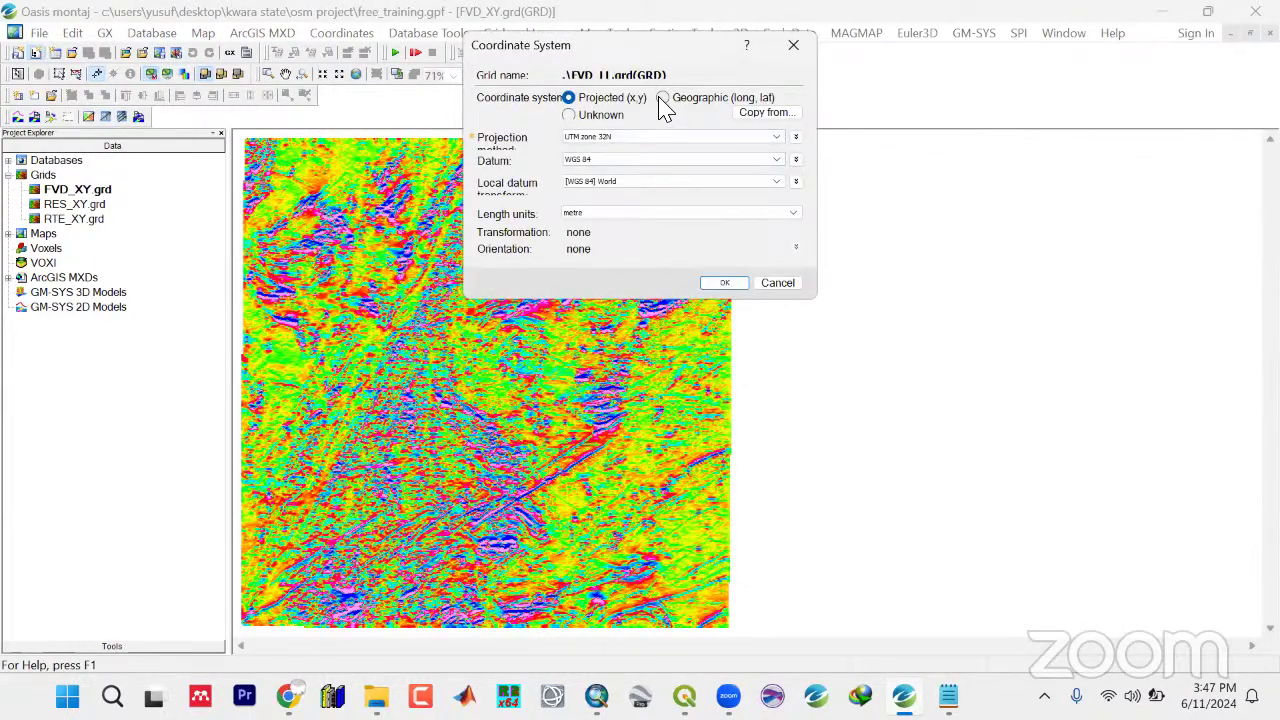
left_click(662, 98)
left_click(725, 284)
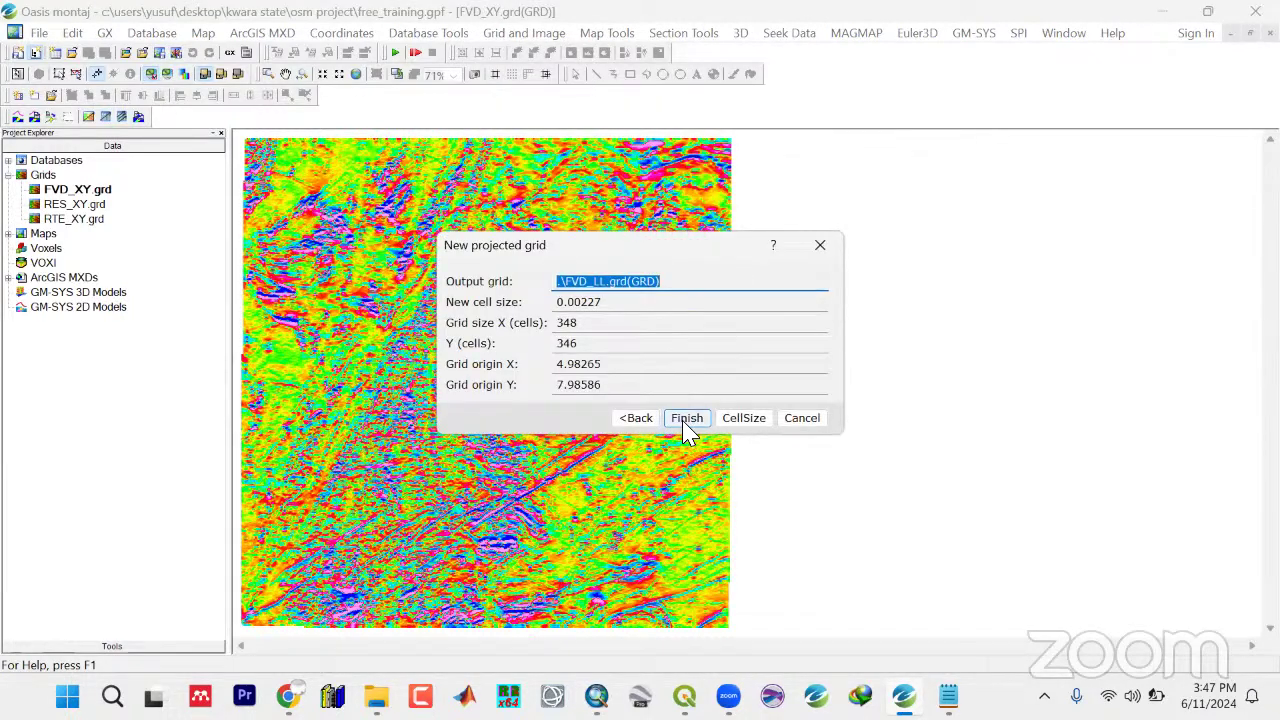
left_click(686, 418)
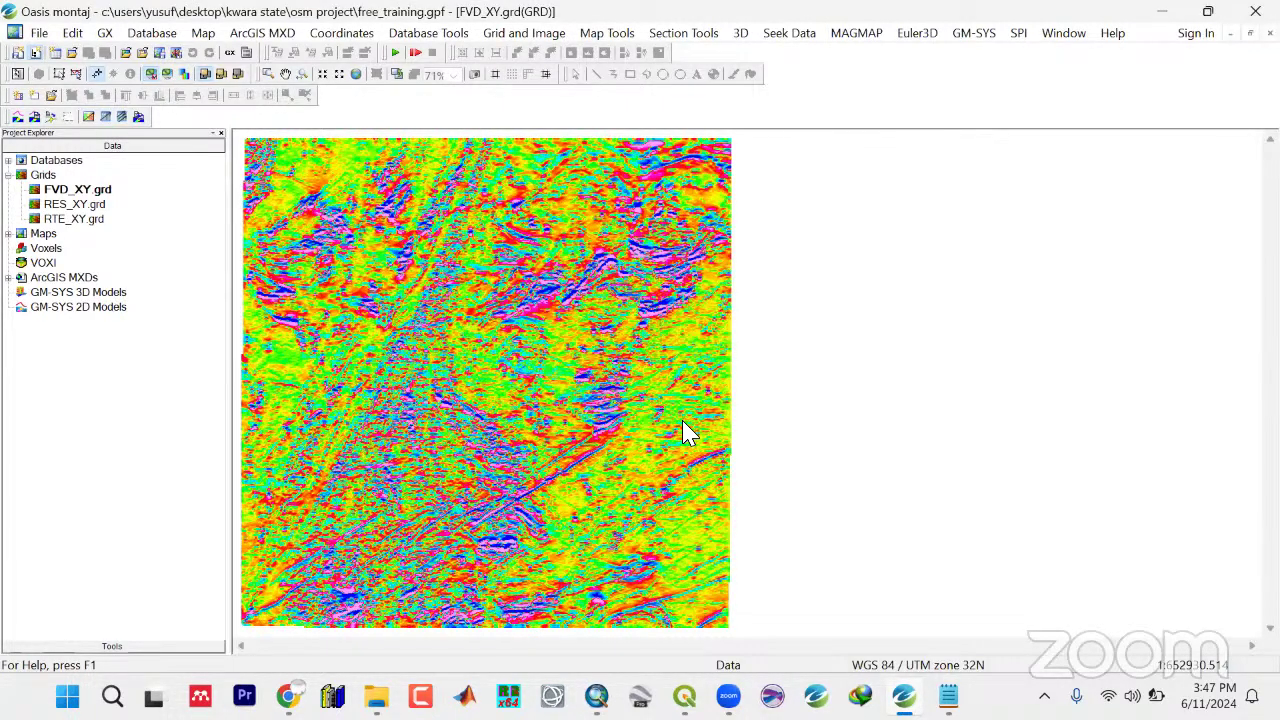
left_click(355, 76)
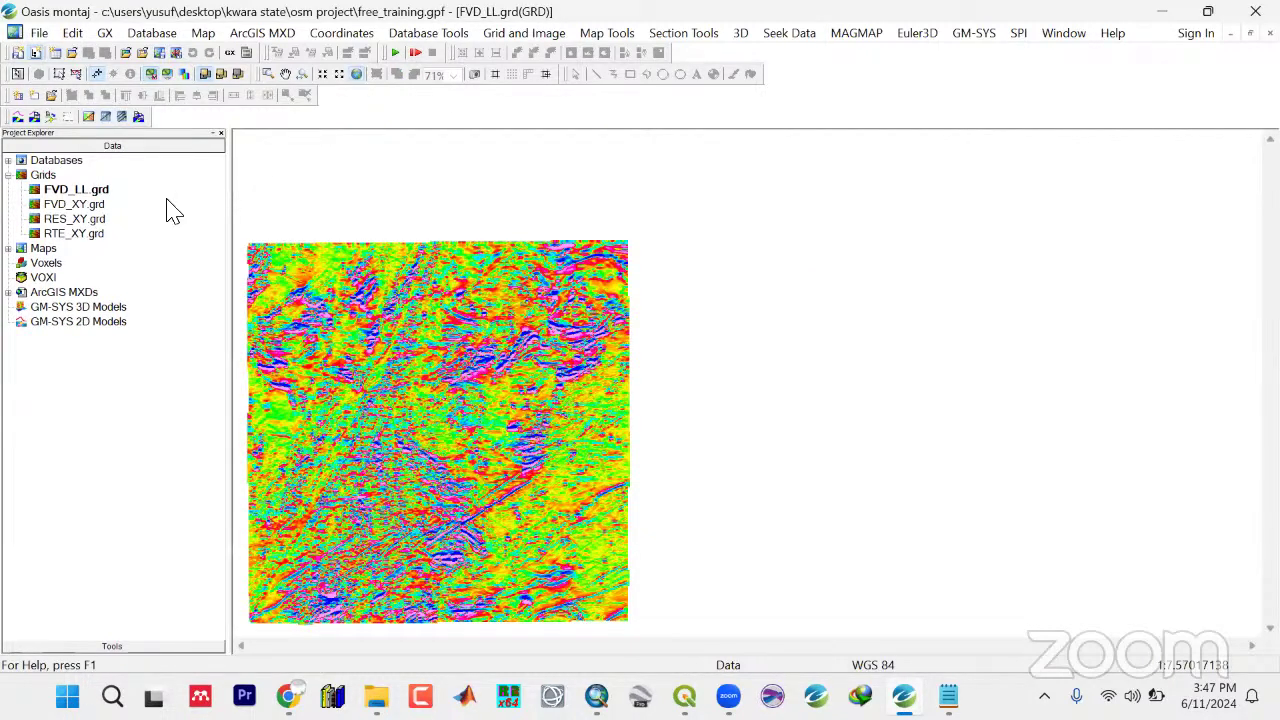
Remove FVD_XY.grd from the project's grids
left_click(80, 205)
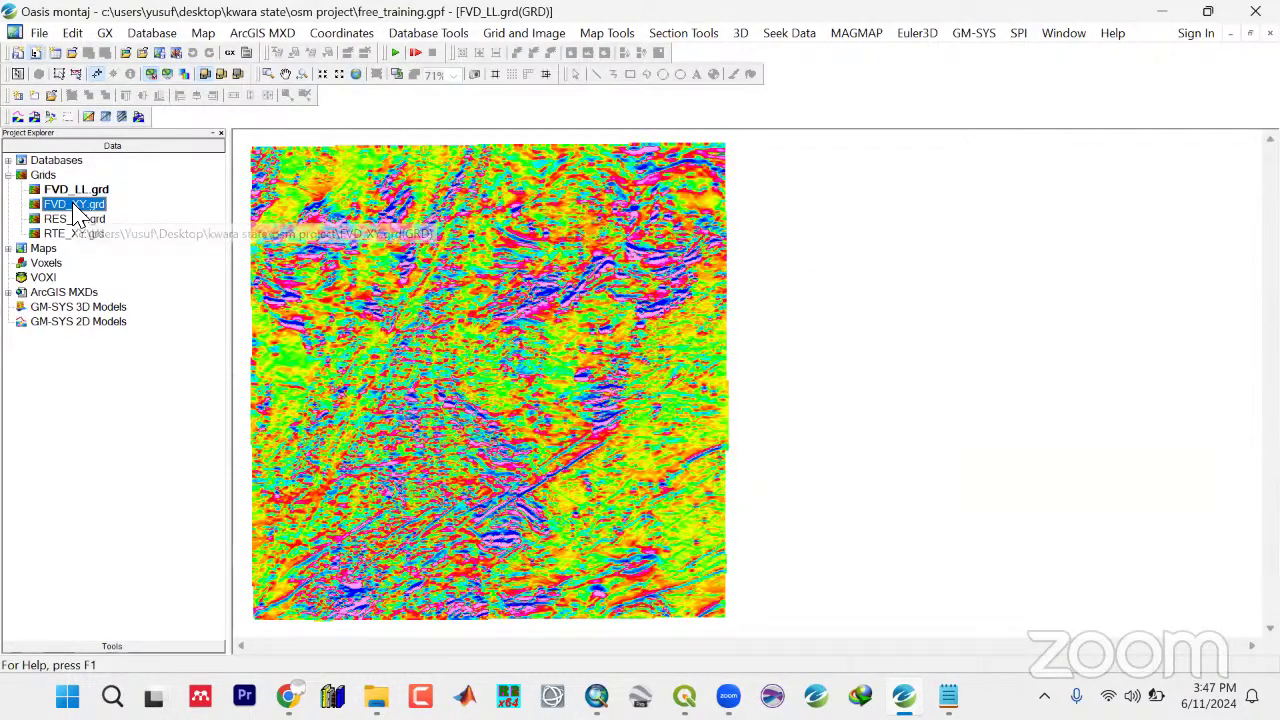
right_click(88, 206)
left_click(130, 242)
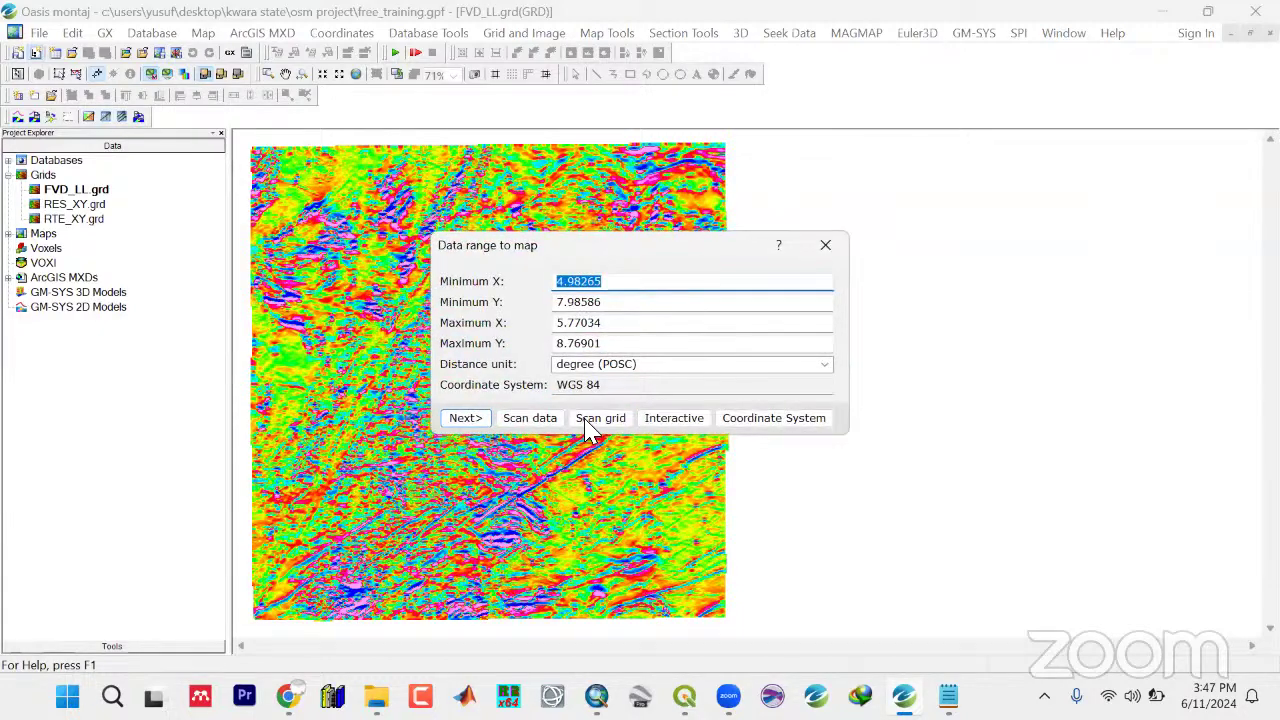
Take the new map's data range from a scan of FVD_LL.grd and accept the range
left_click(590, 426)
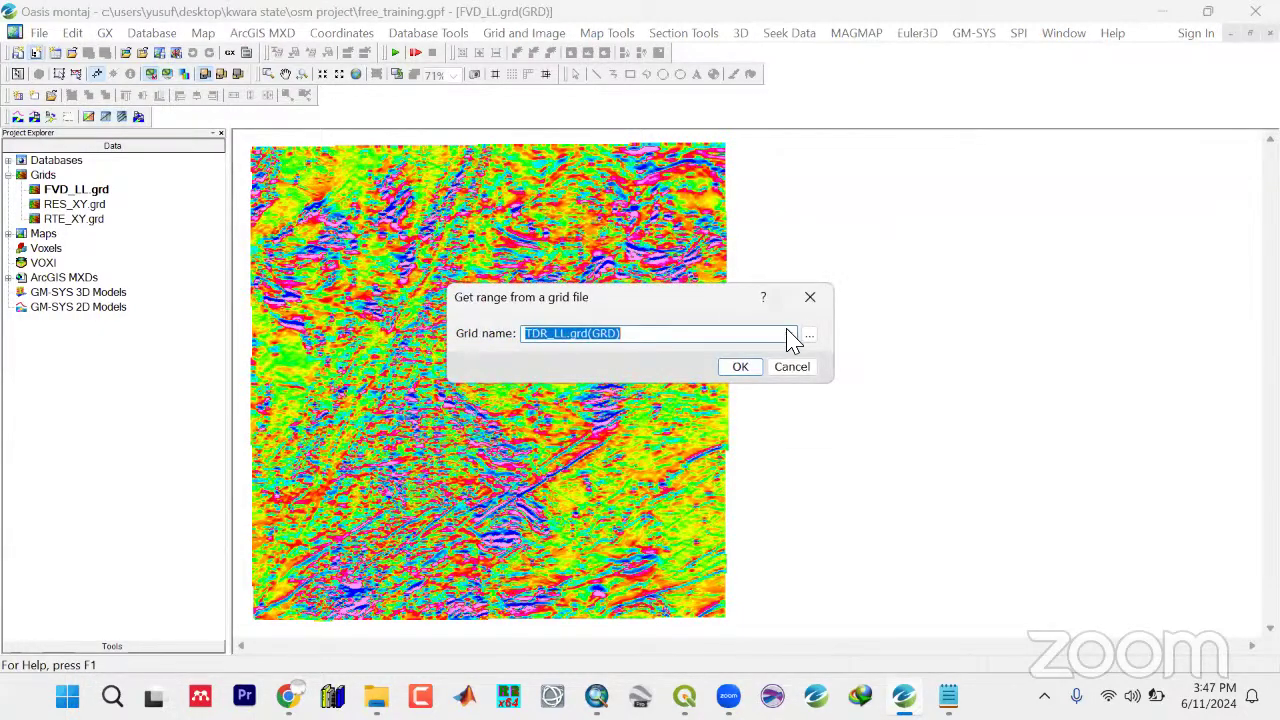
left_click(787, 334)
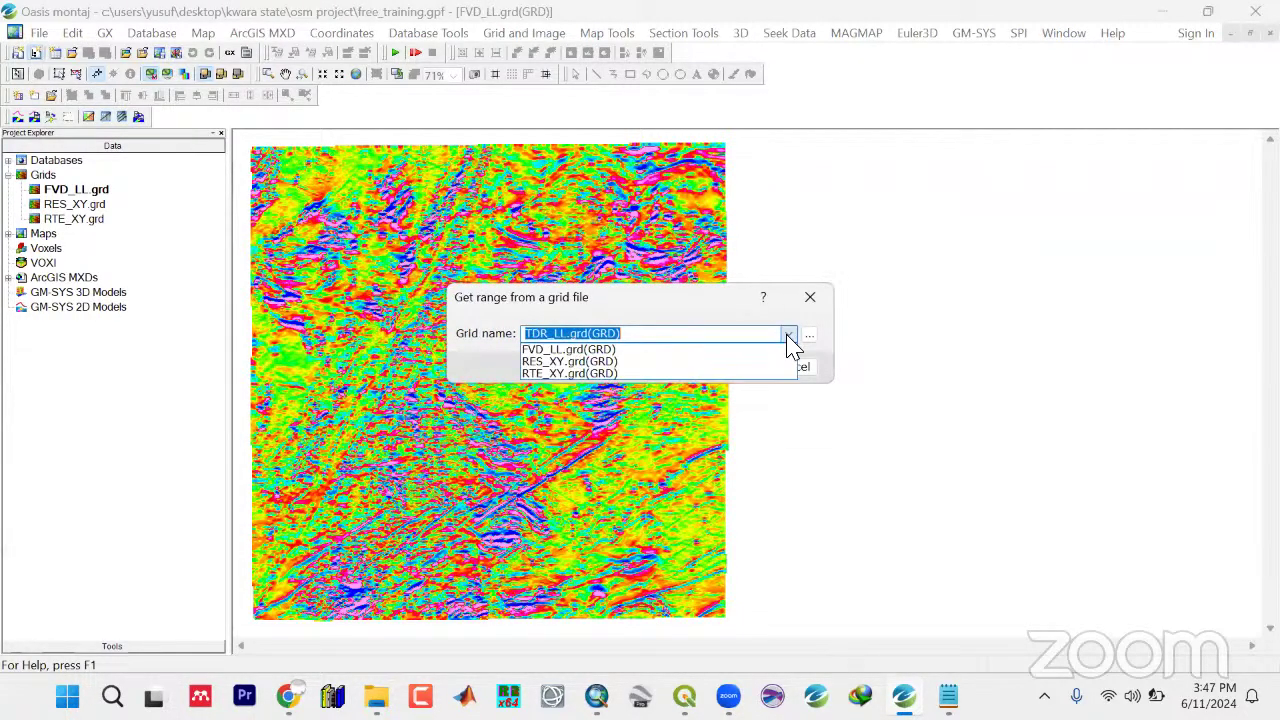
left_click(640, 352)
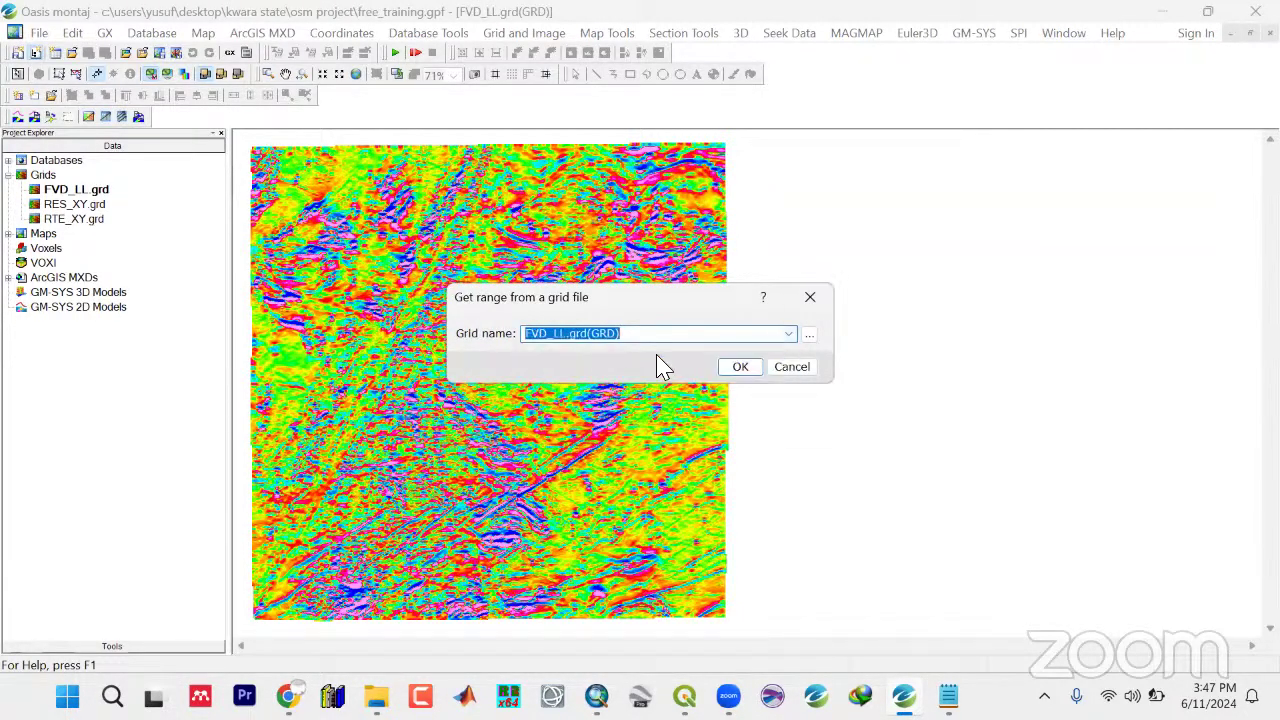
left_click(742, 367)
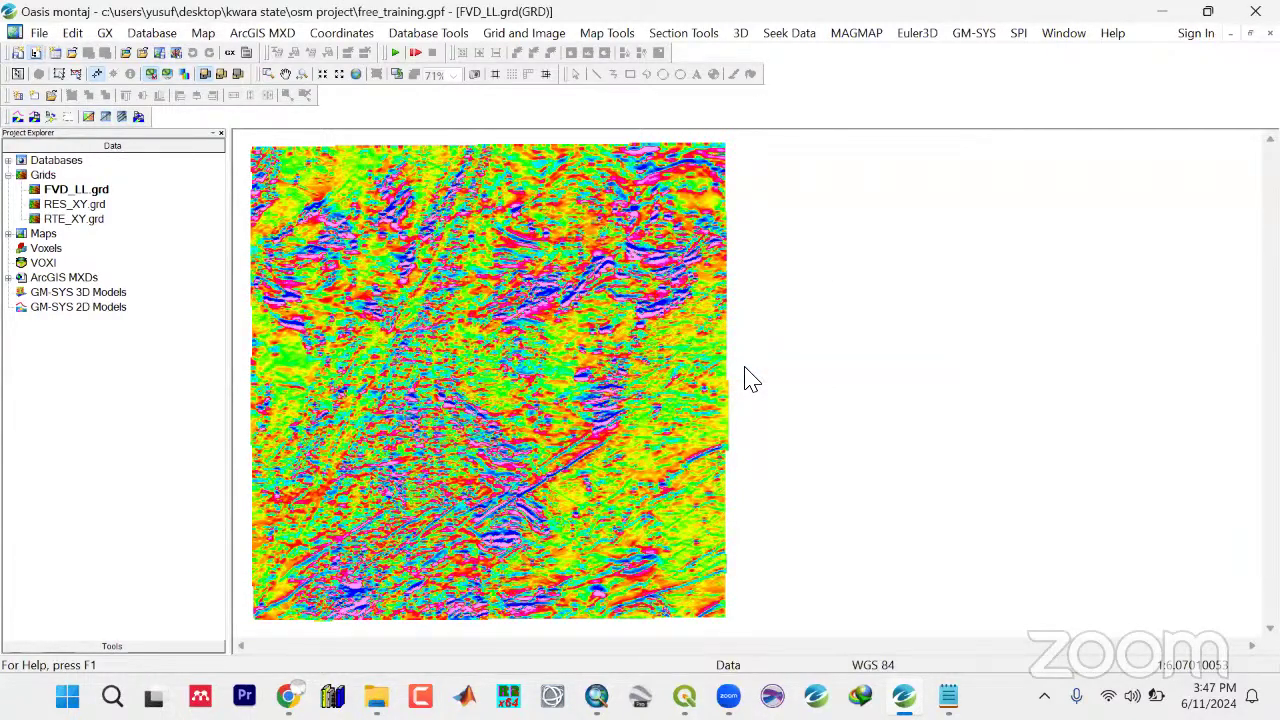
left_click(466, 419)
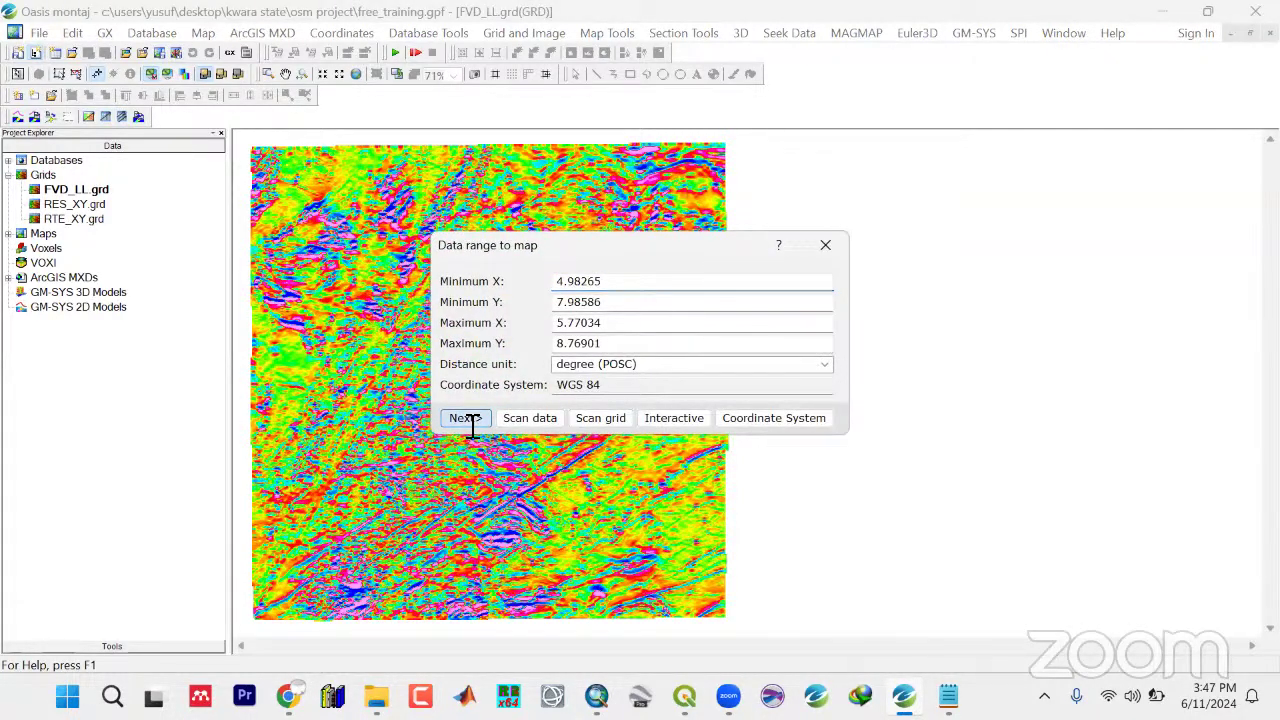
Create the new map as FVD with the landscape letter template and an automatically calculated scale
left_click(724, 398)
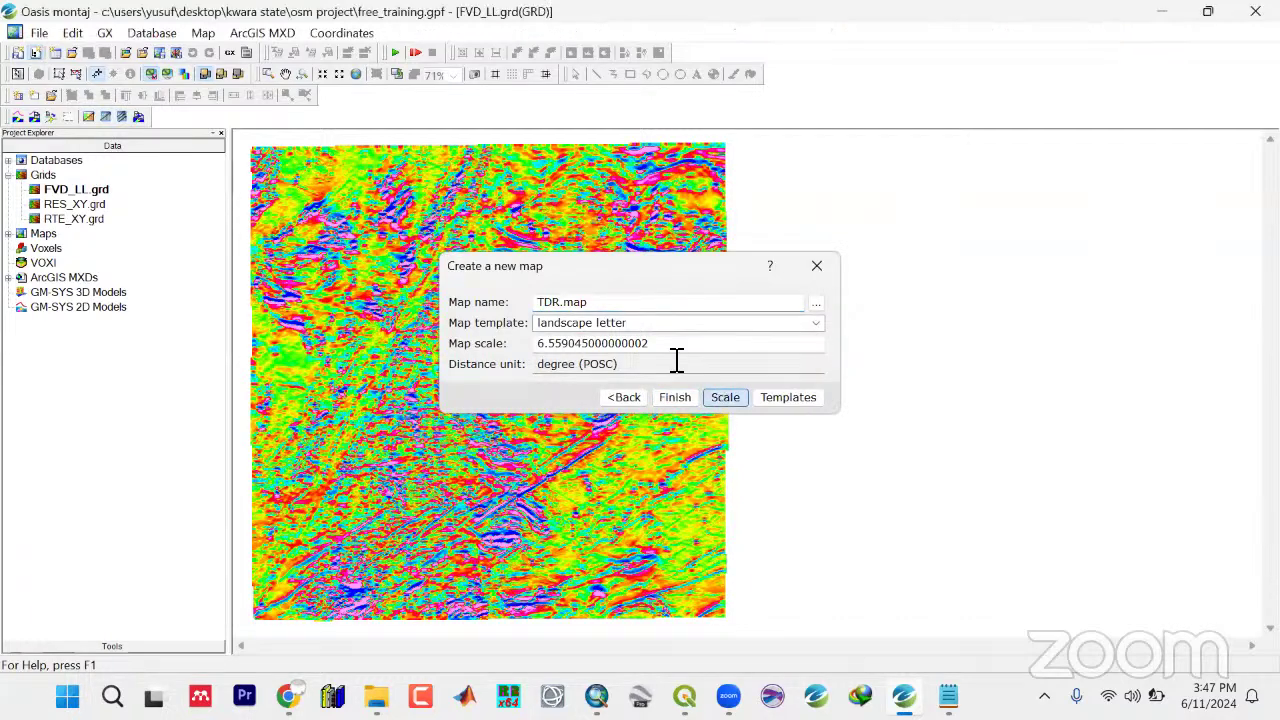
type("FVD")
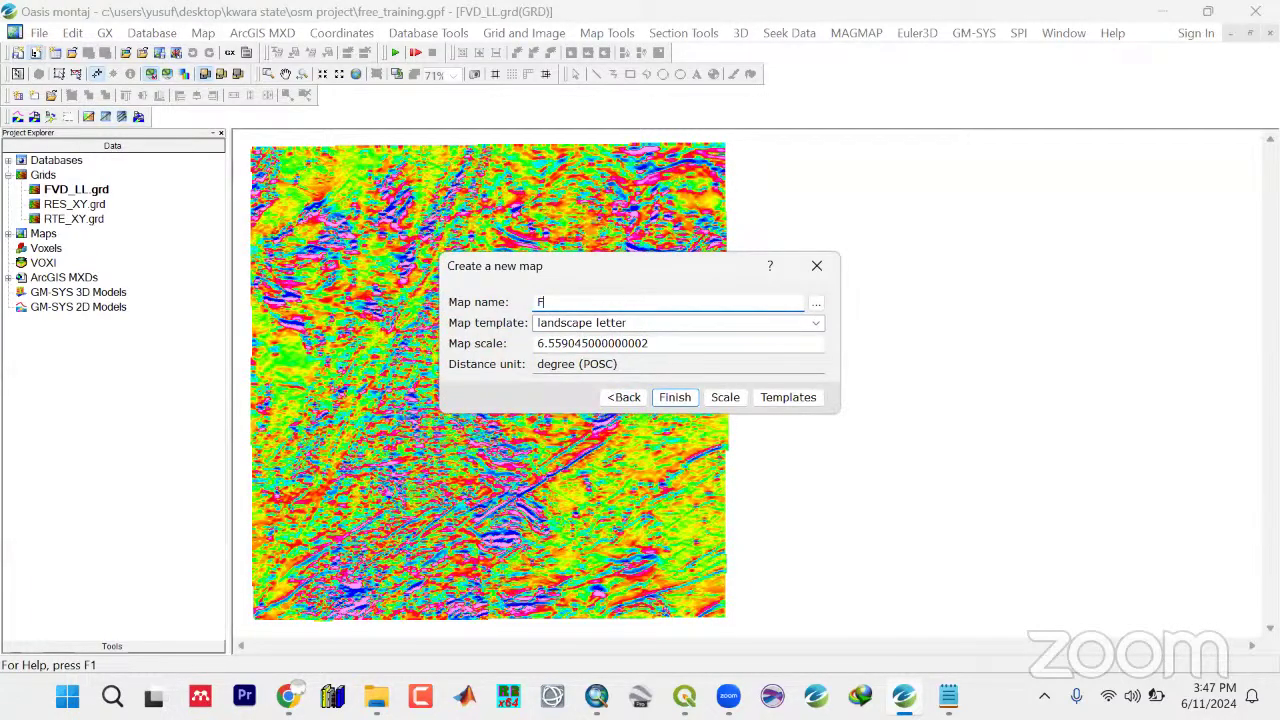
left_click(730, 400)
left_click(674, 397)
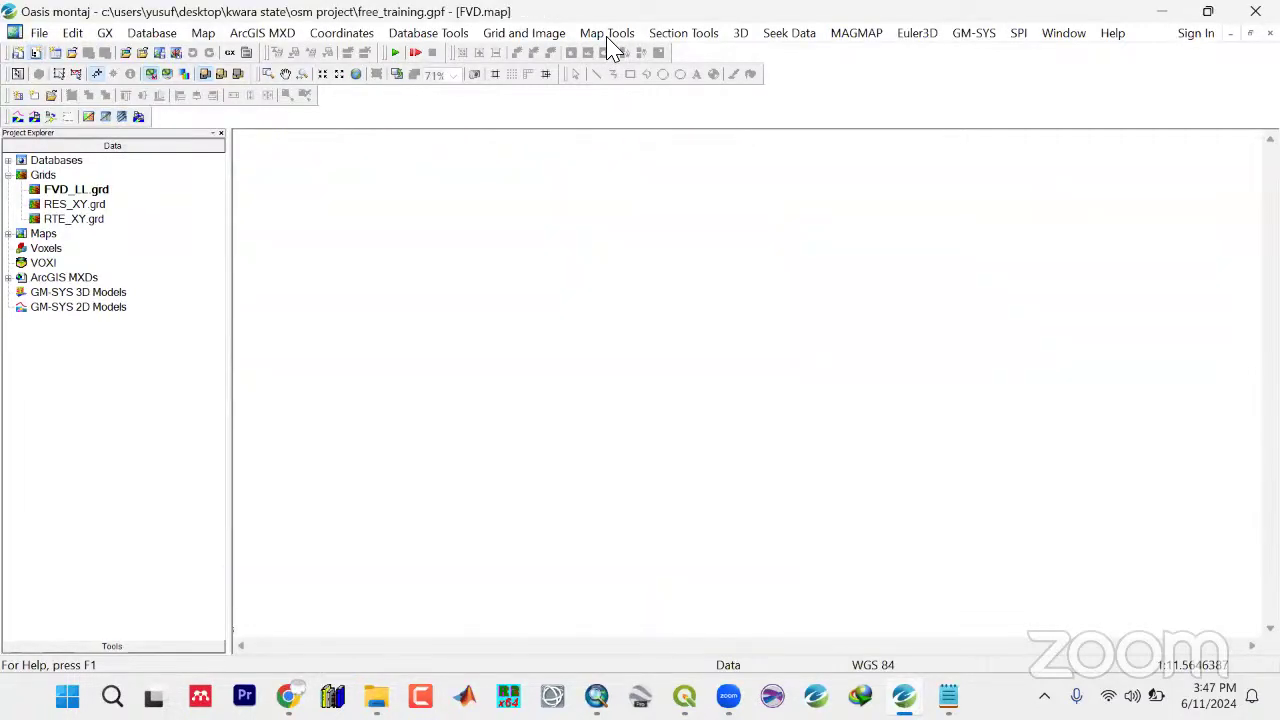
Start a figure-style base map on the FVD map with a right margin of 5 cm and a left margin of 2 cm
left_click(607, 33)
mouse_move(637, 78)
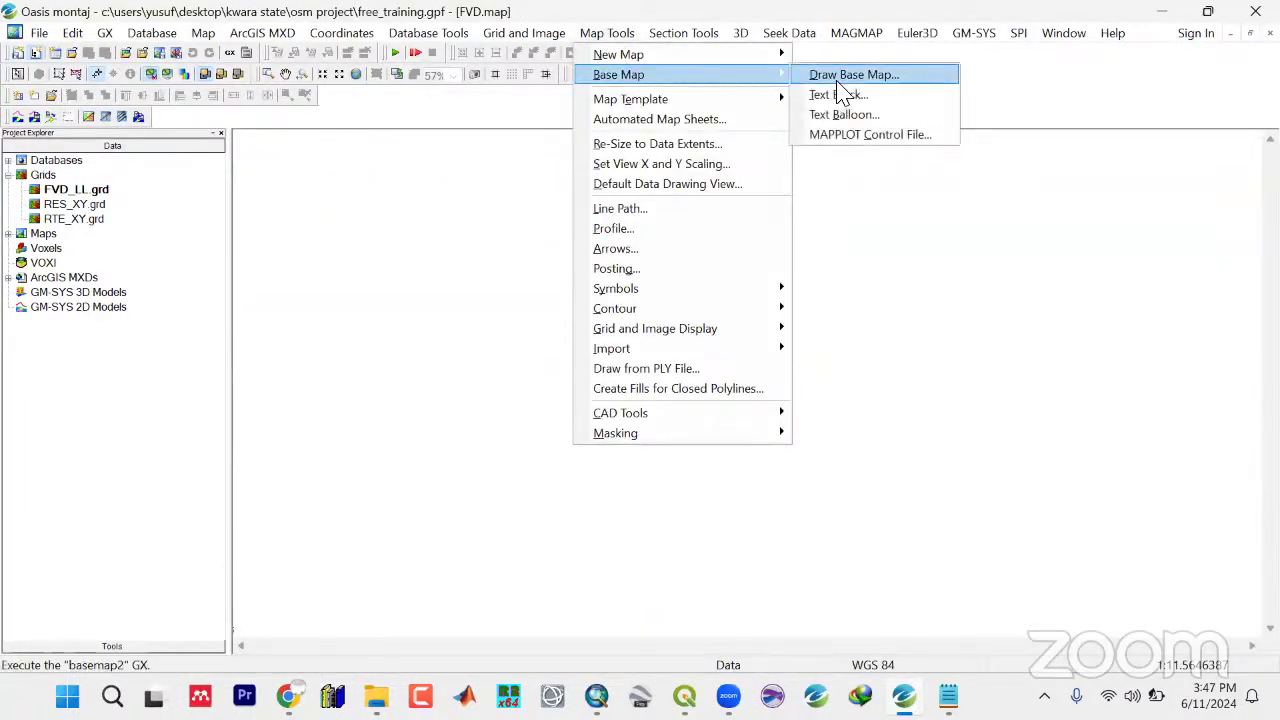
left_click(845, 80)
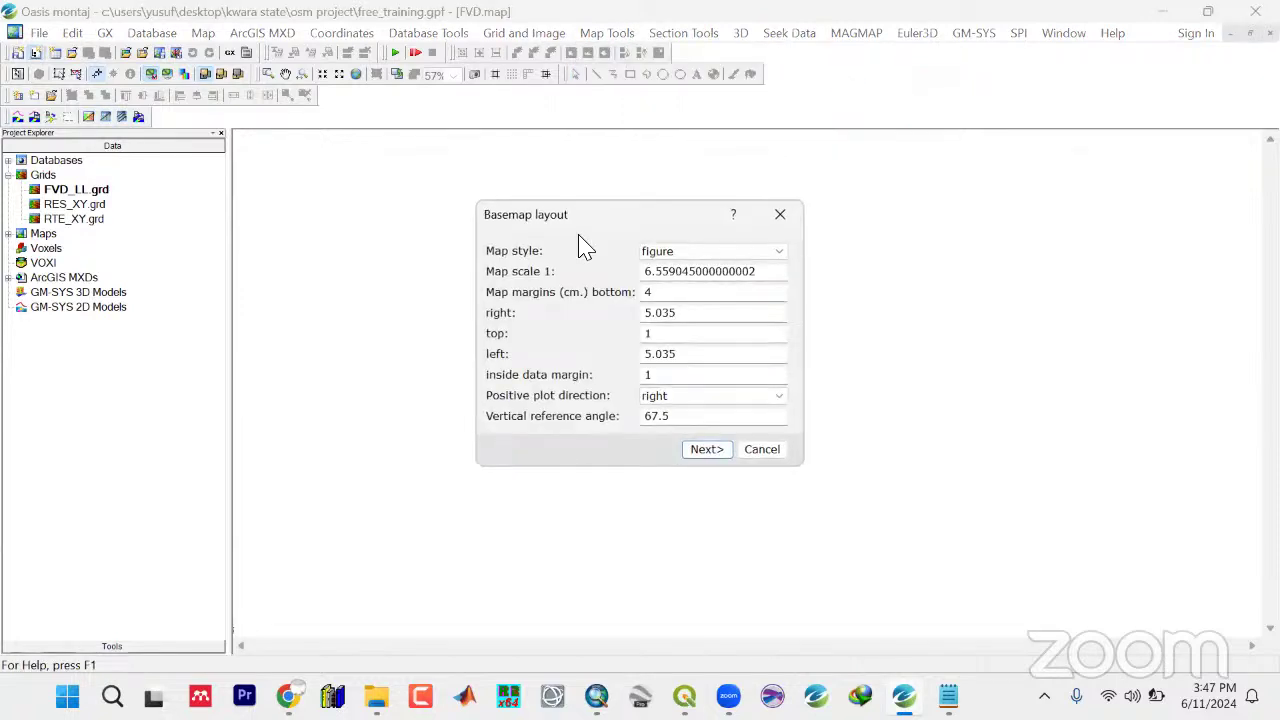
left_click_drag(684, 315, 586, 317)
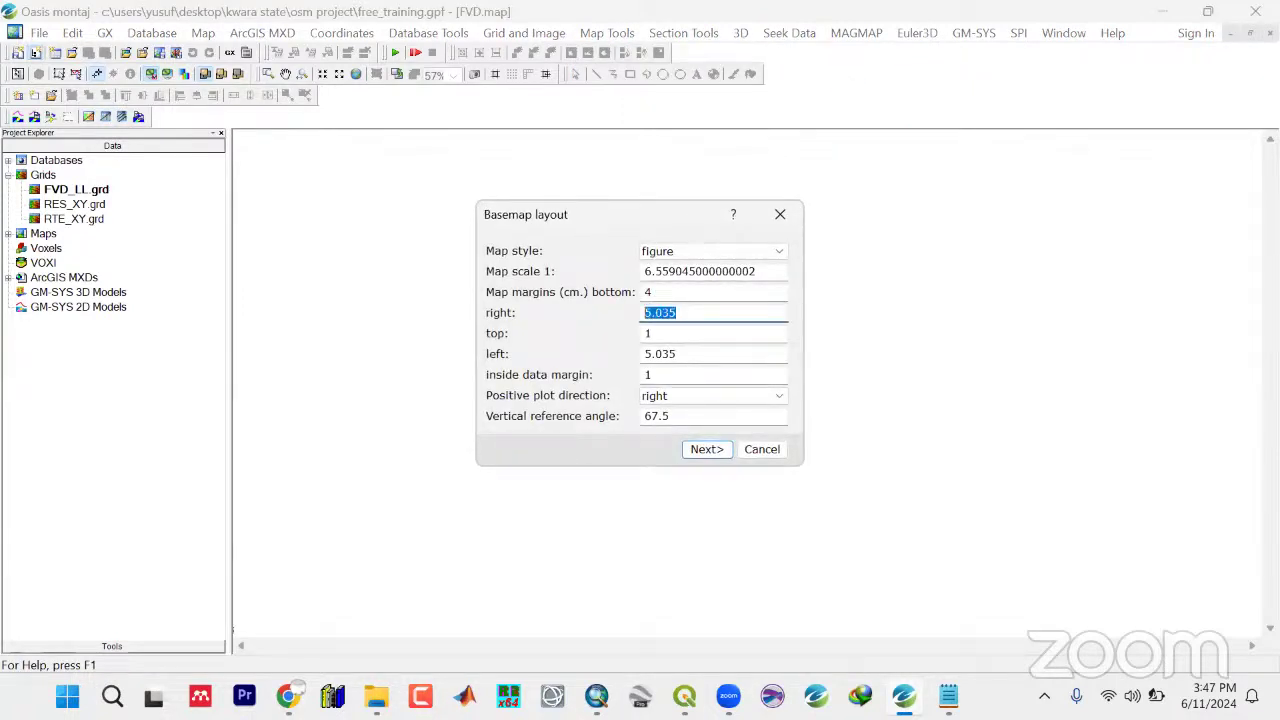
left_click_drag(702, 358, 552, 360)
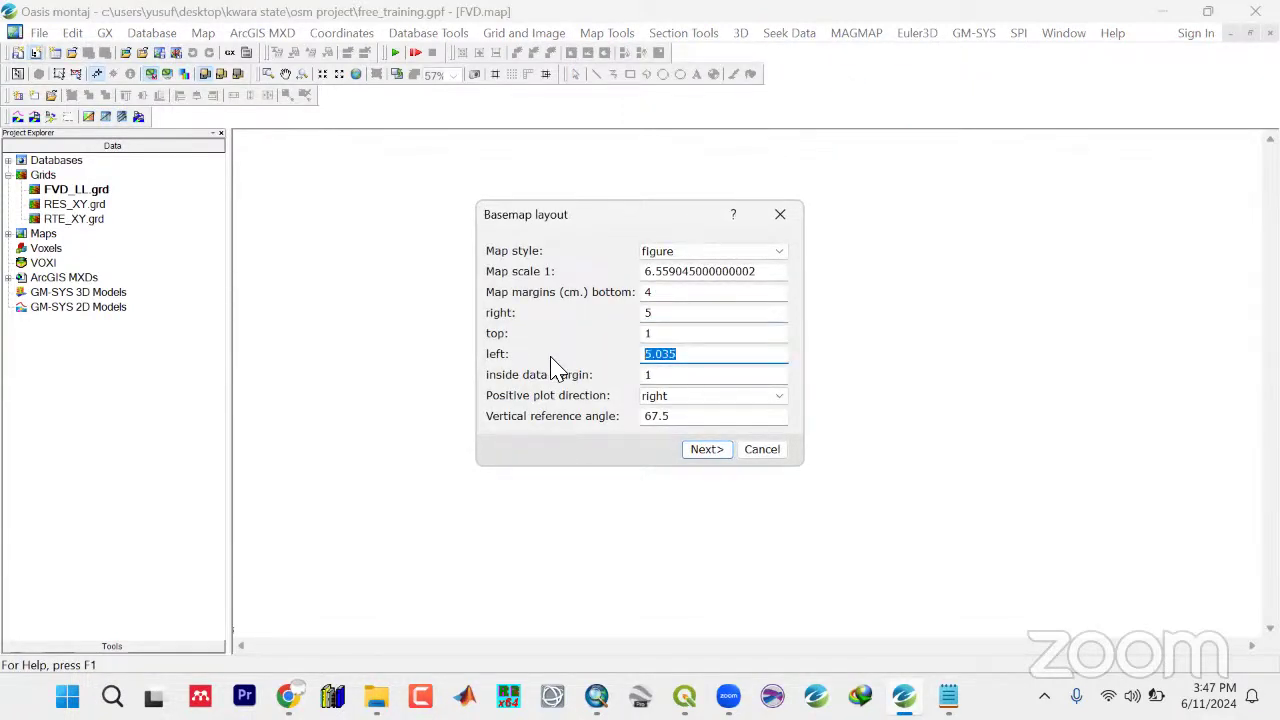
type("2")
left_click(700, 456)
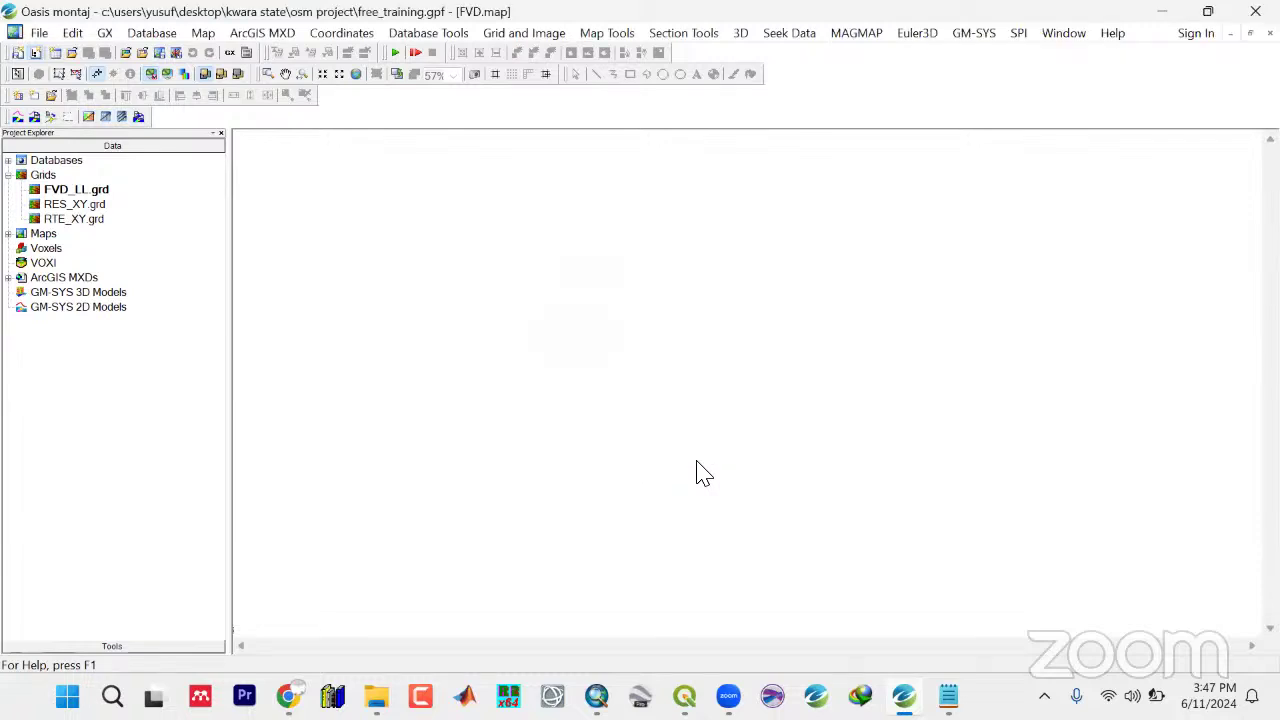
Keep the edge ticks reference grid, title the figure FVD MAP and finish drawing the base map
left_click(729, 251)
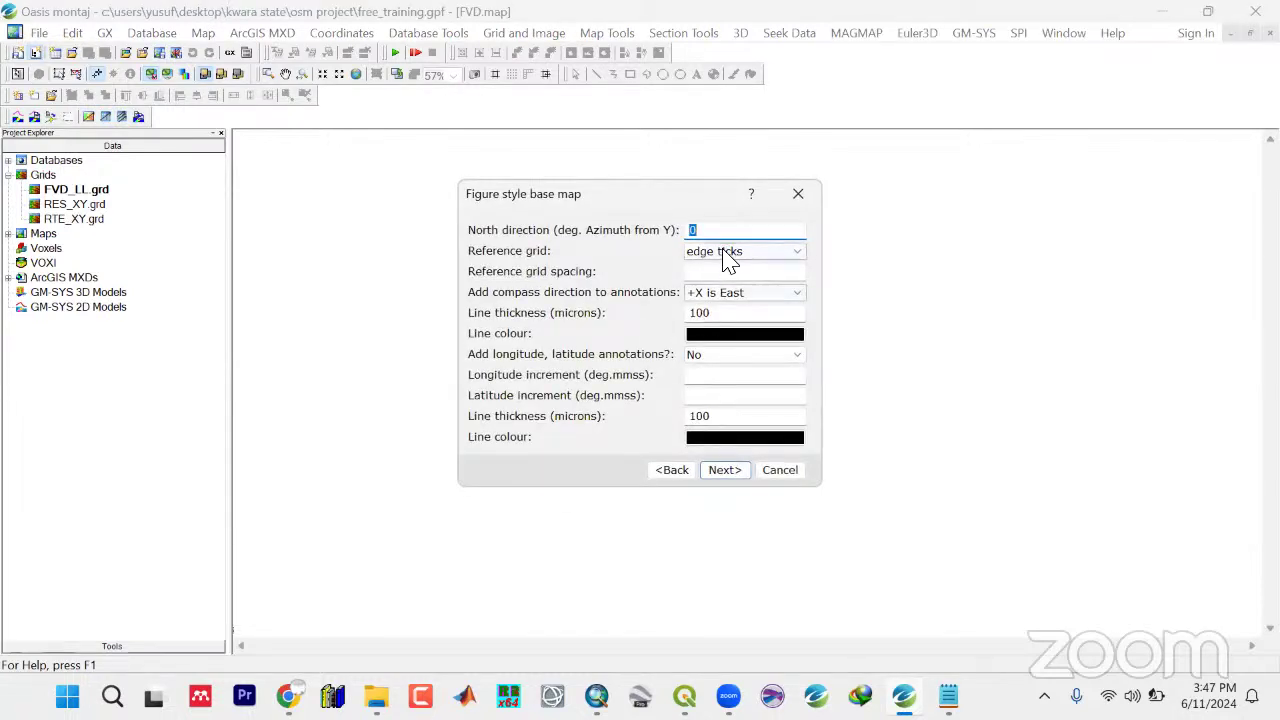
left_click(727, 472)
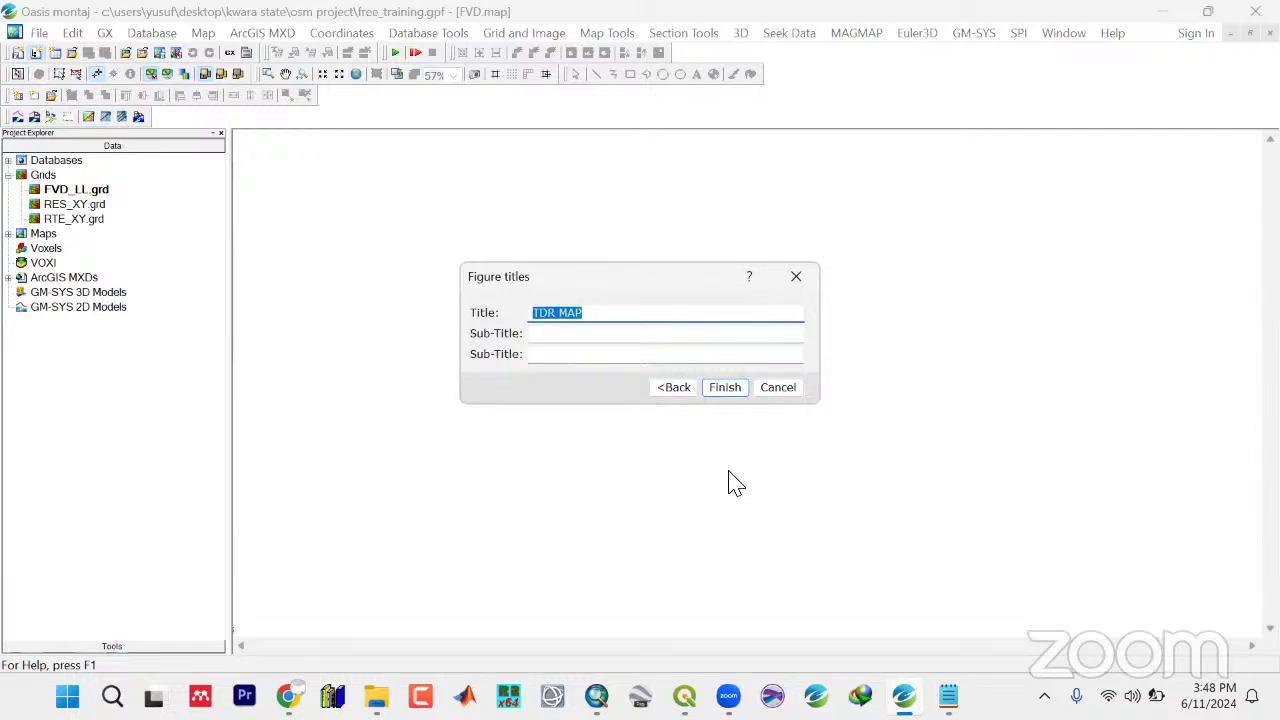
type("FV")
left_click(737, 390)
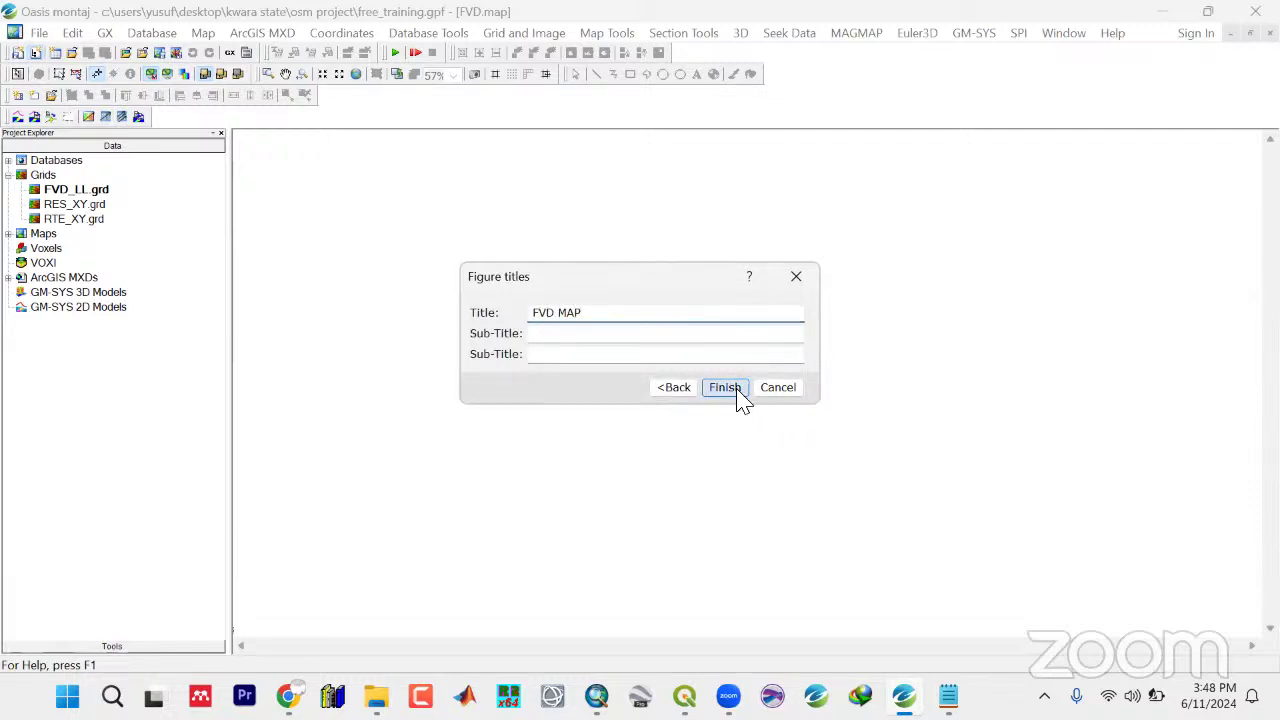
Display the FVD_LL grid on the current map with histogram equalization, shadow and an added colour bar
left_click(612, 33)
mouse_move(706, 329)
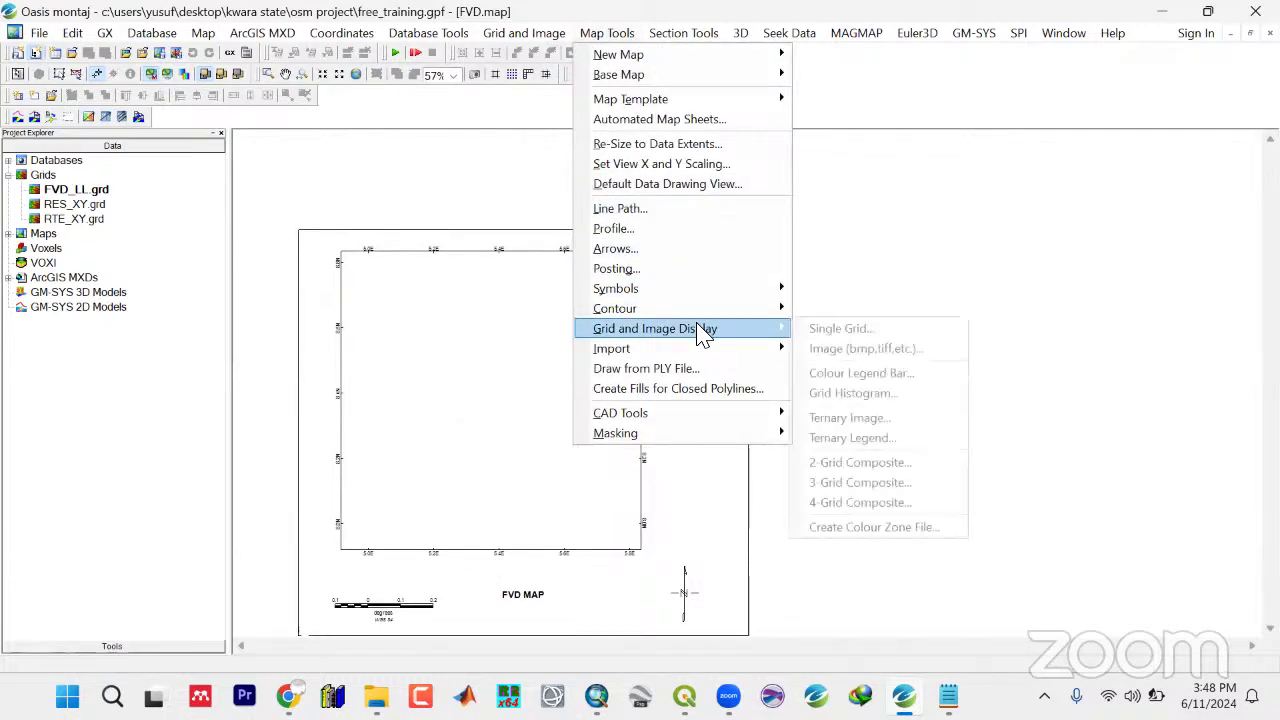
left_click(822, 330)
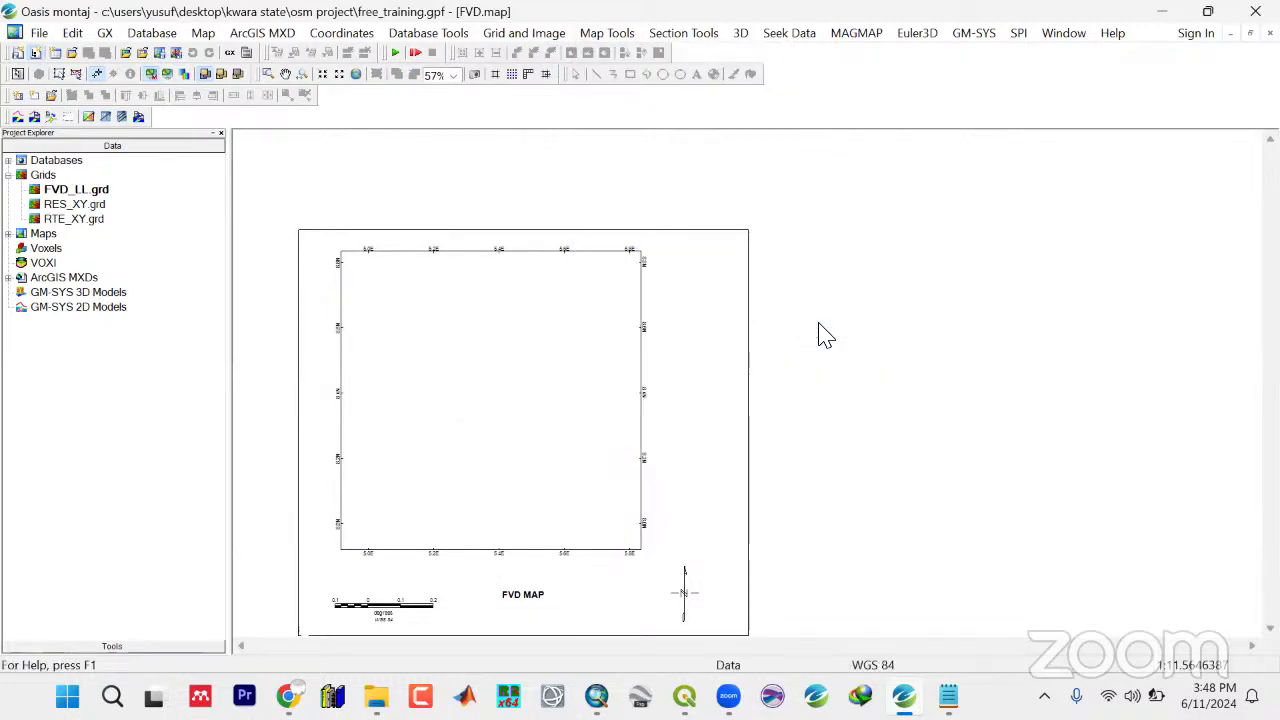
left_click(735, 267)
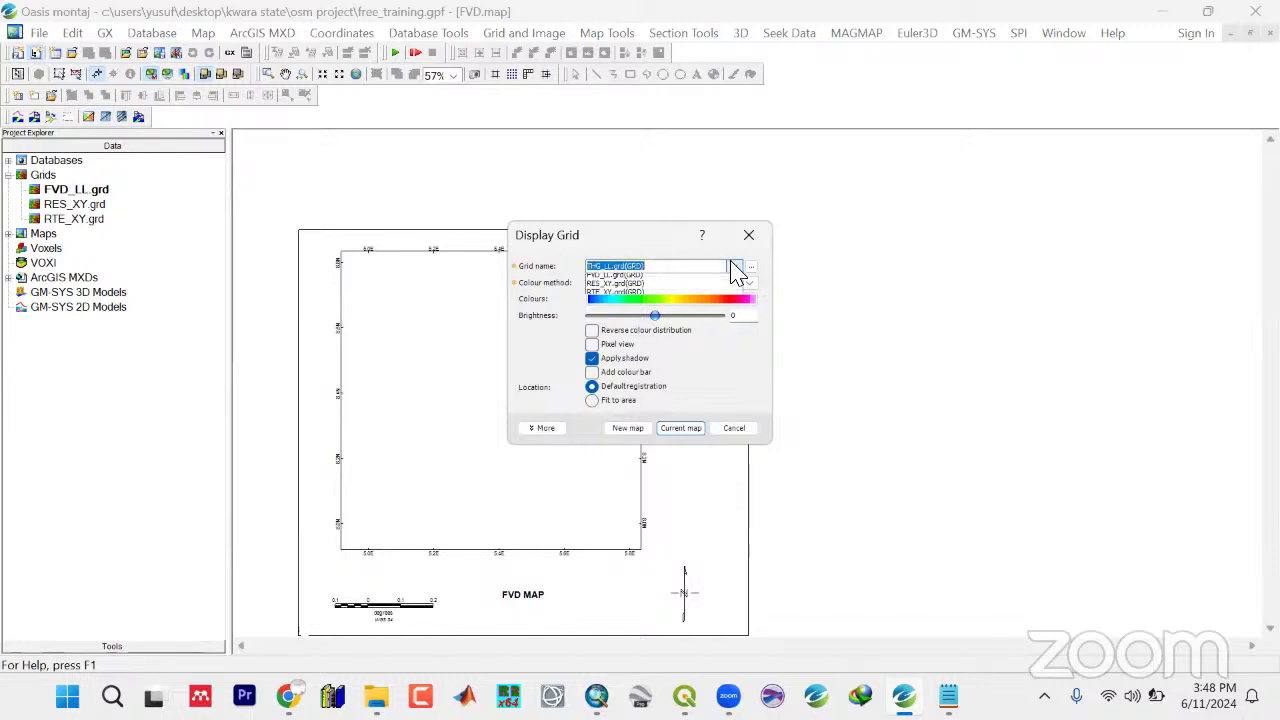
left_click(645, 280)
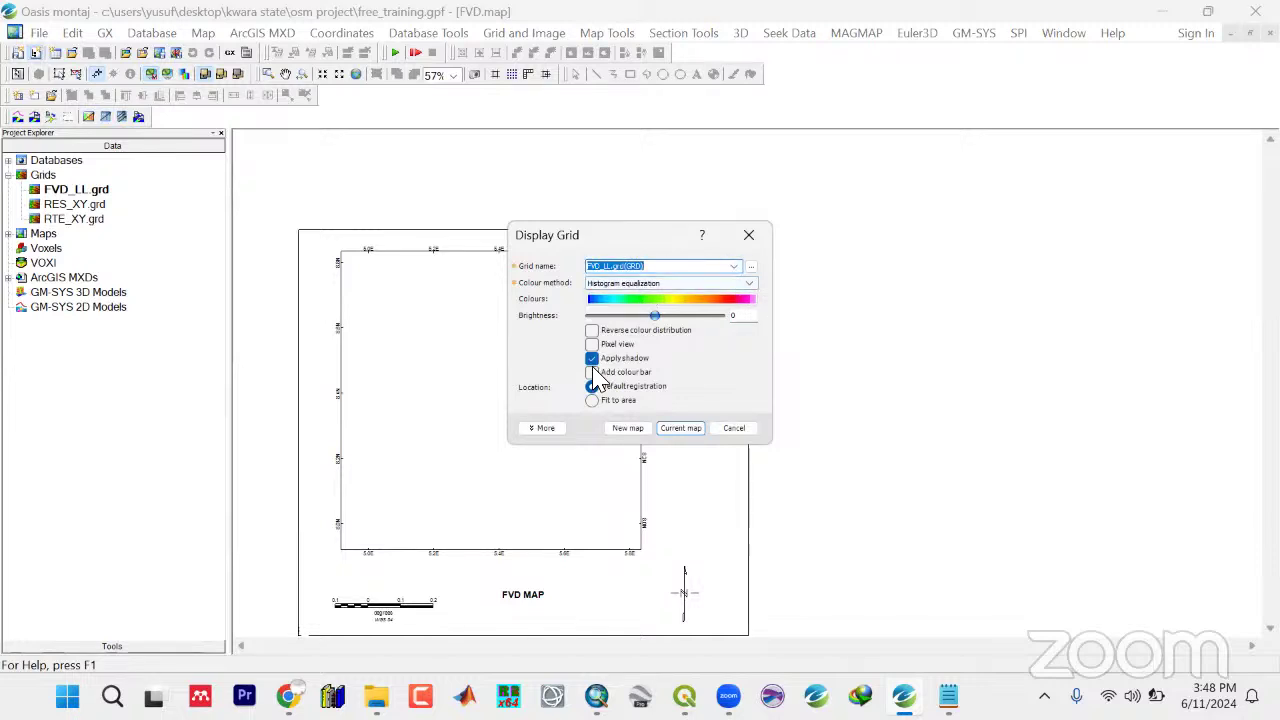
left_click(543, 428)
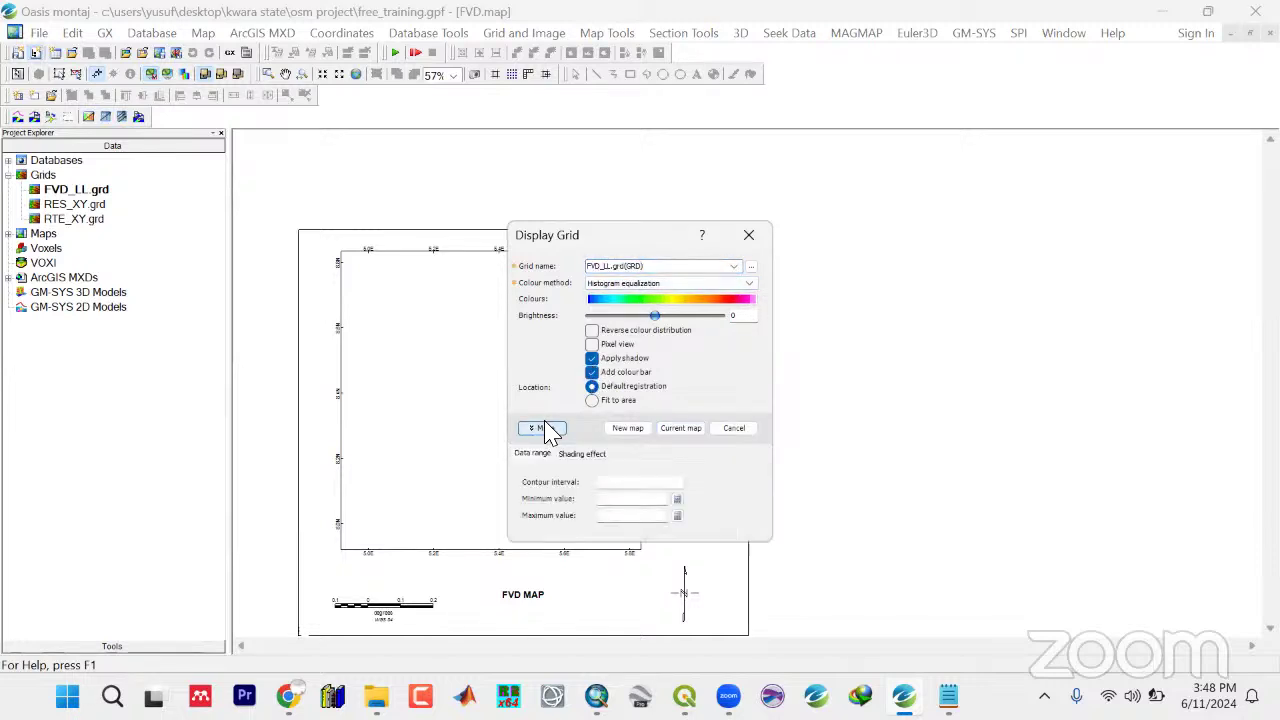
left_click(588, 455)
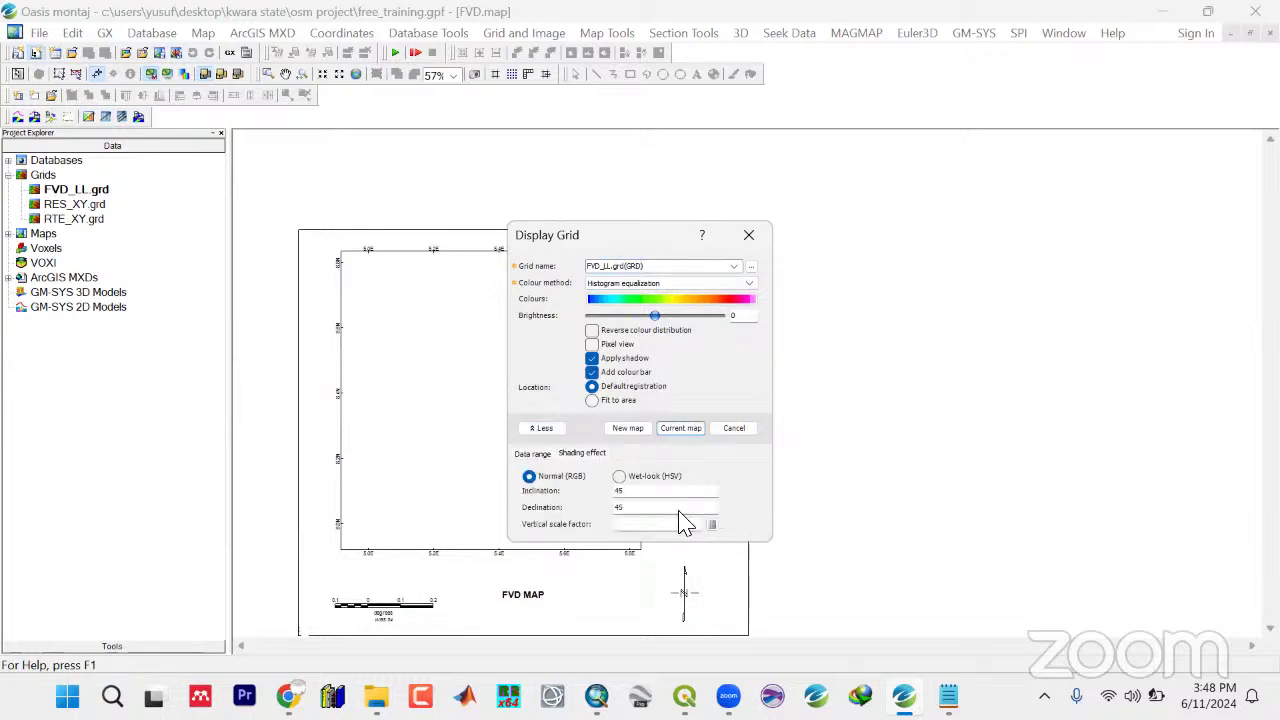
left_click(537, 428)
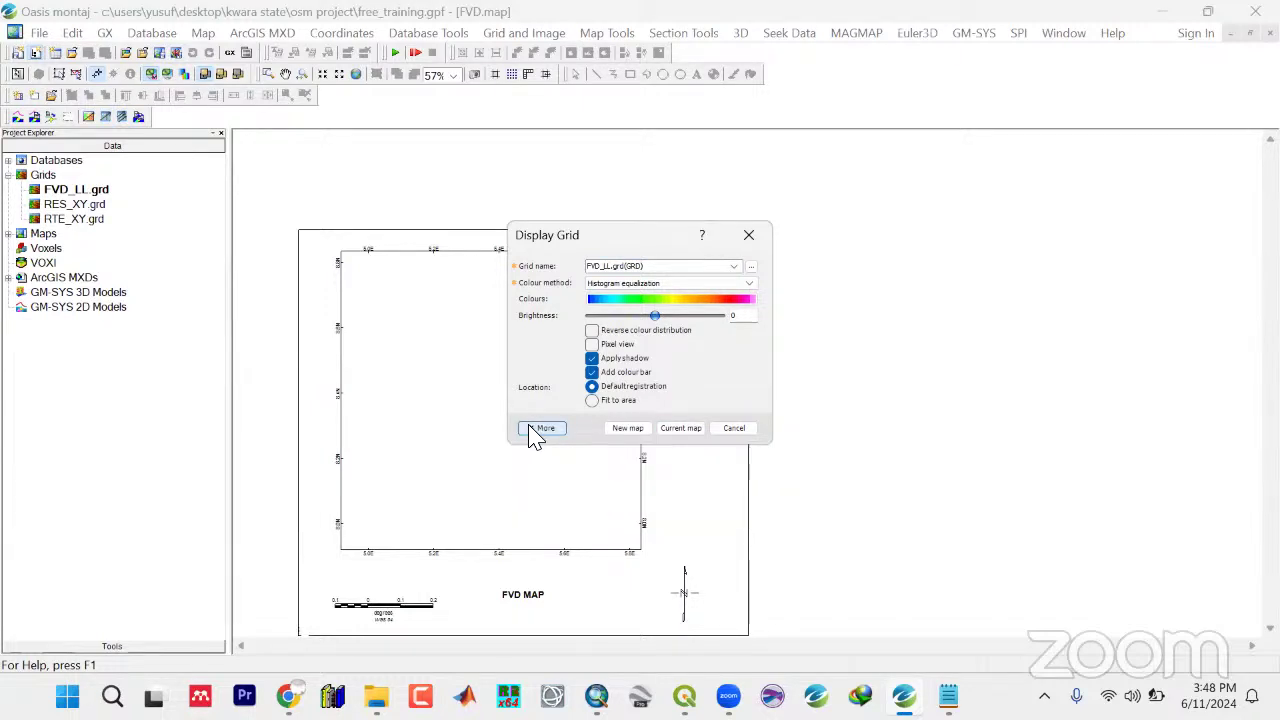
left_click(671, 426)
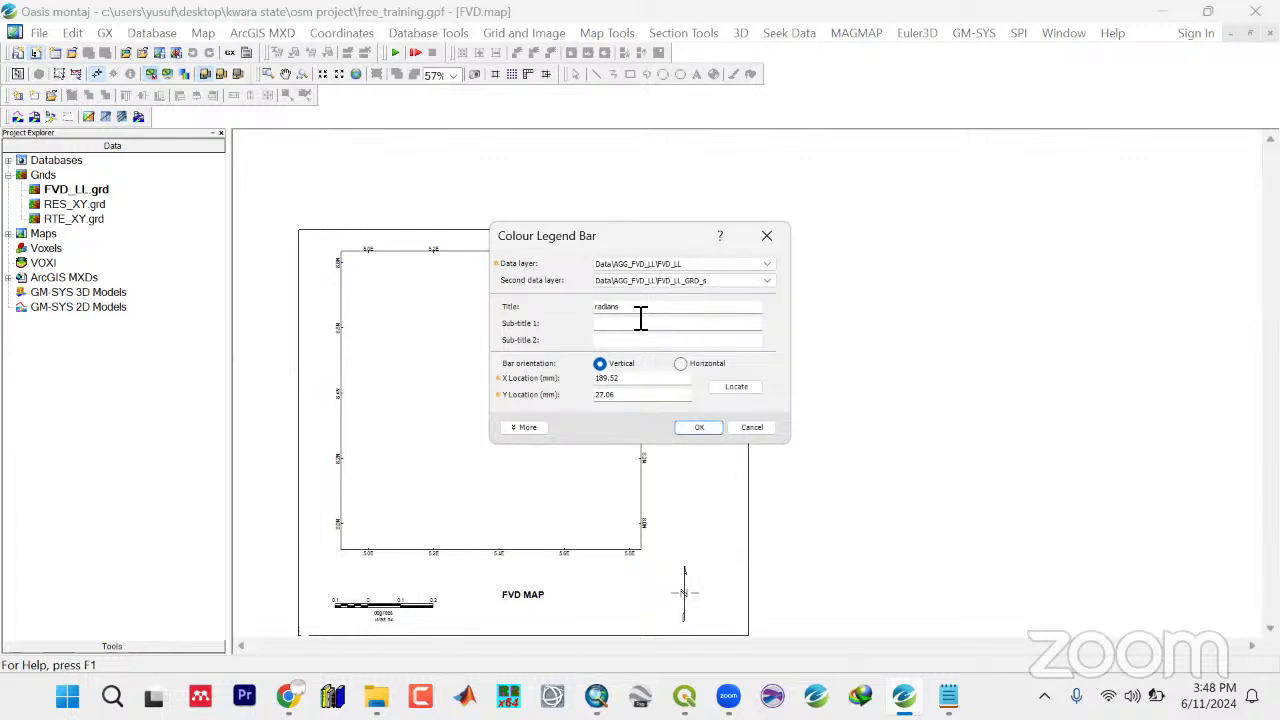
Title the vertical colour legend bar nT/m and place it near the map's lower right corner, at about X 194.5 mm, Y 16.79 mm
left_click_drag(634, 310, 497, 312)
type("nT/m")
left_click(522, 427)
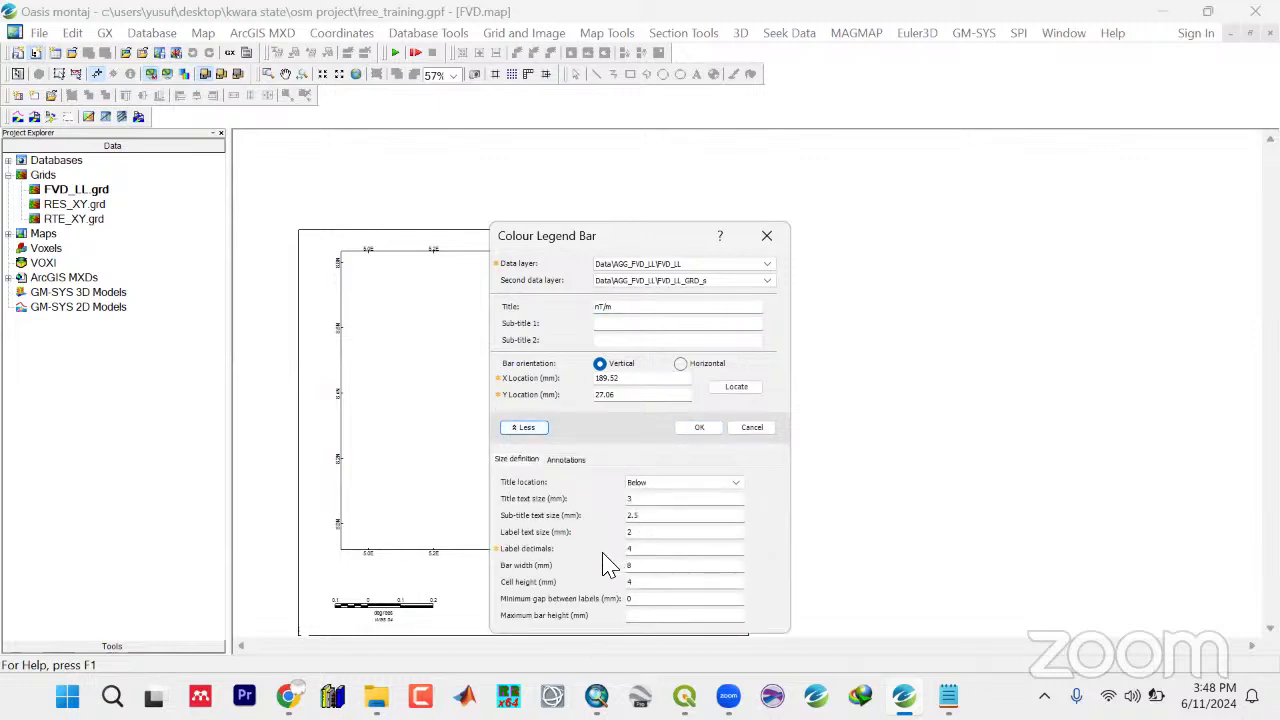
left_click(736, 387)
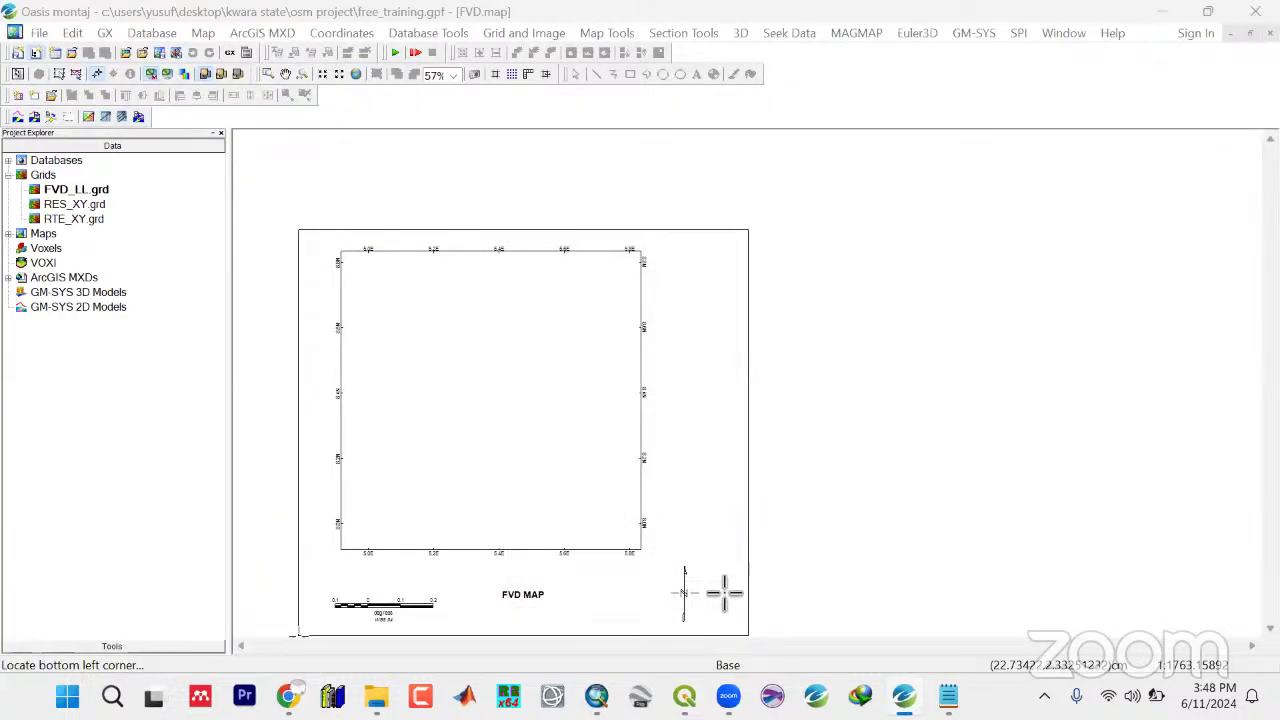
left_click(714, 608)
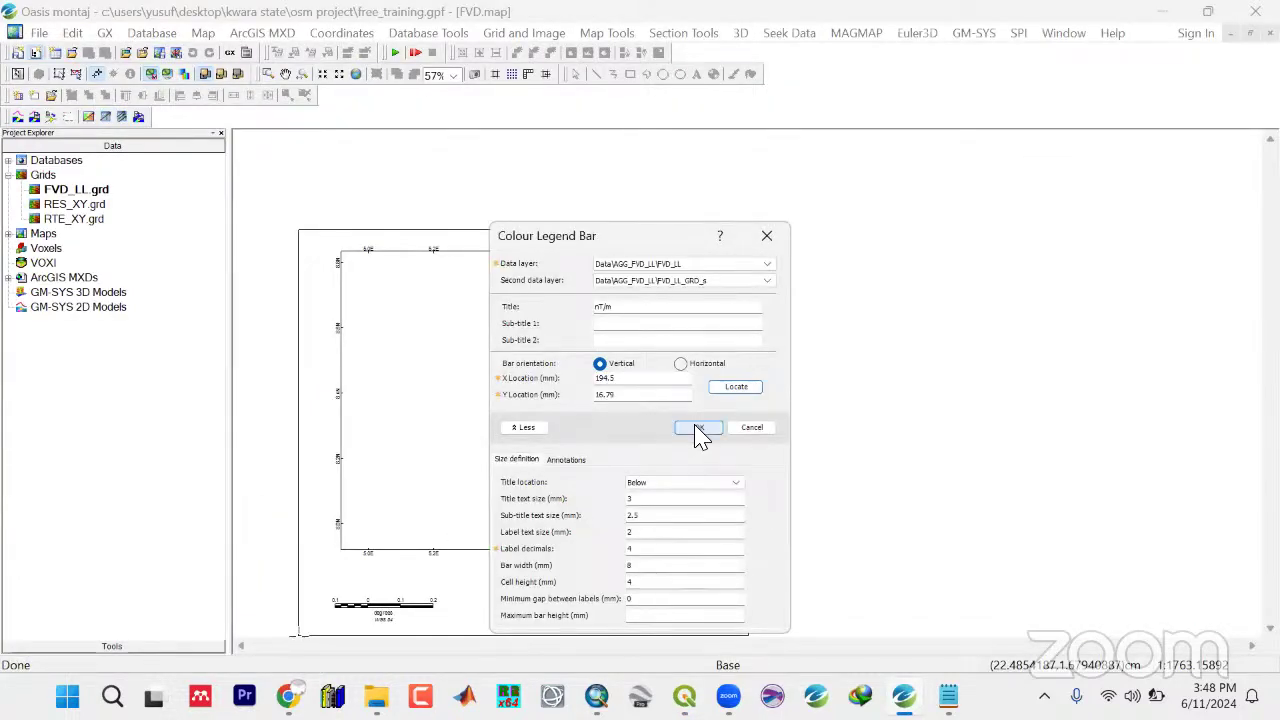
left_click(697, 428)
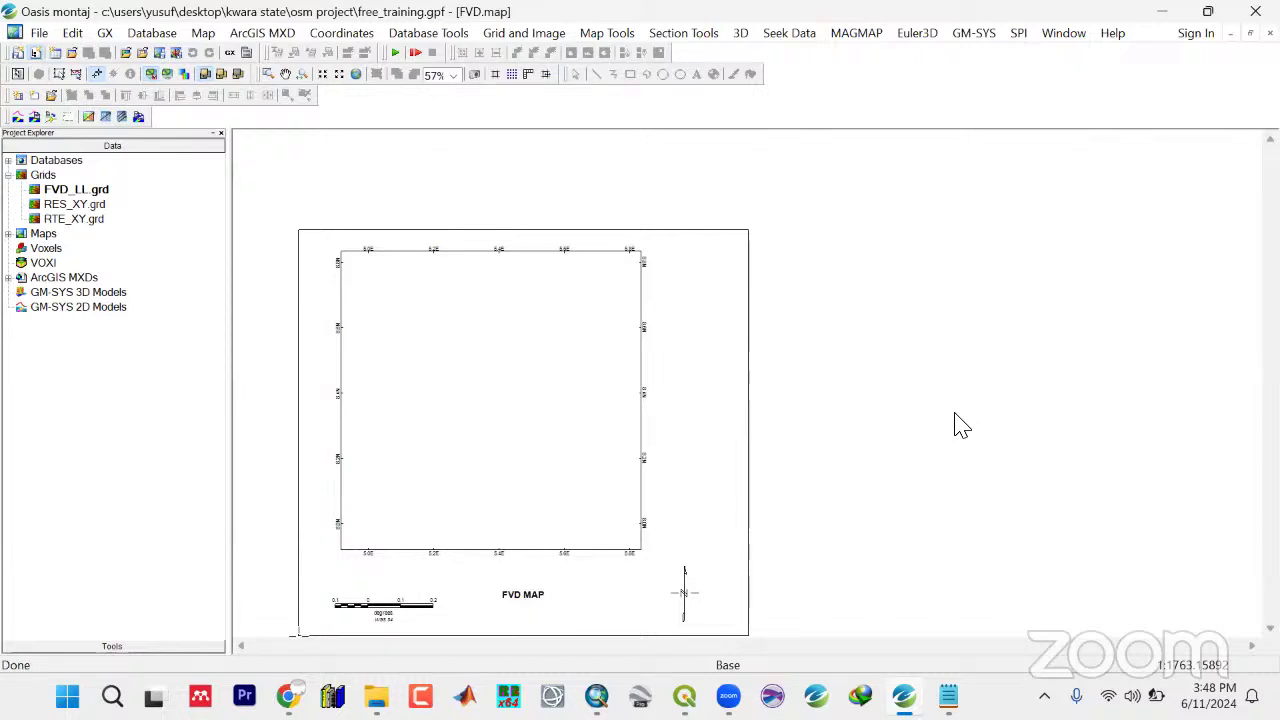
Shift the north arrow slightly left so that it no longer overlaps the colour bar
left_click(82, 86)
left_click(697, 608)
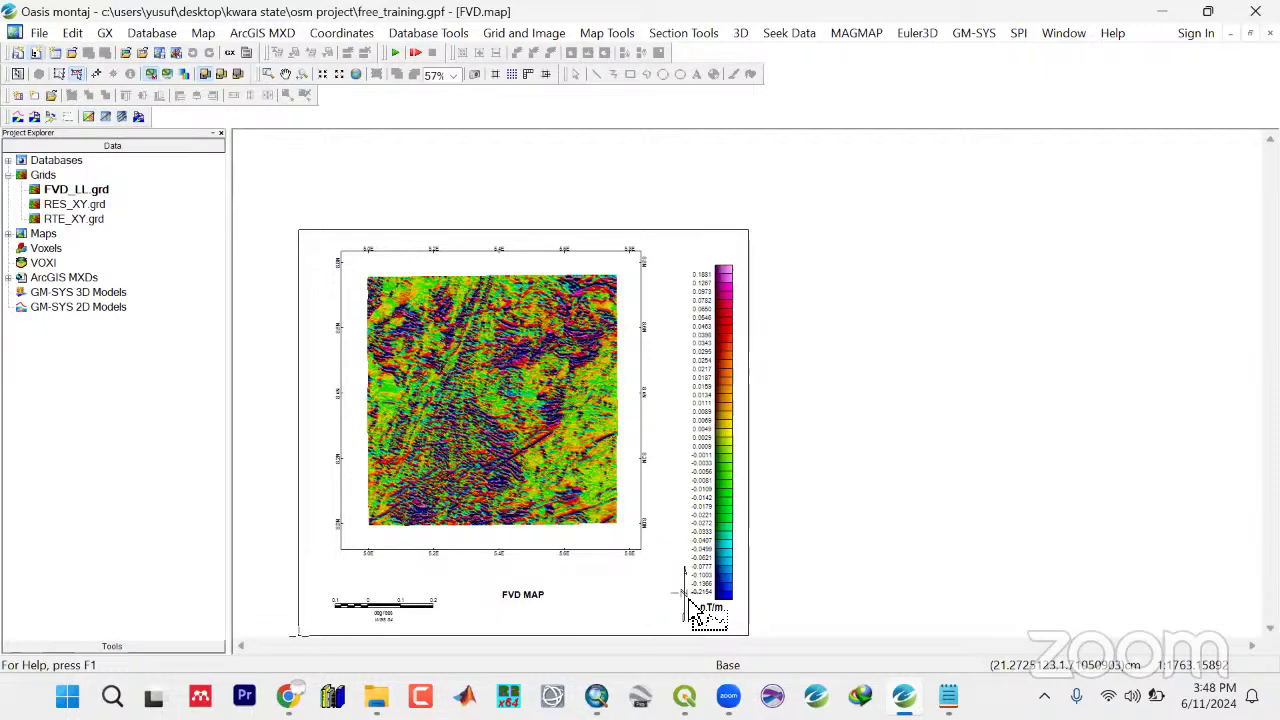
left_click(690, 604)
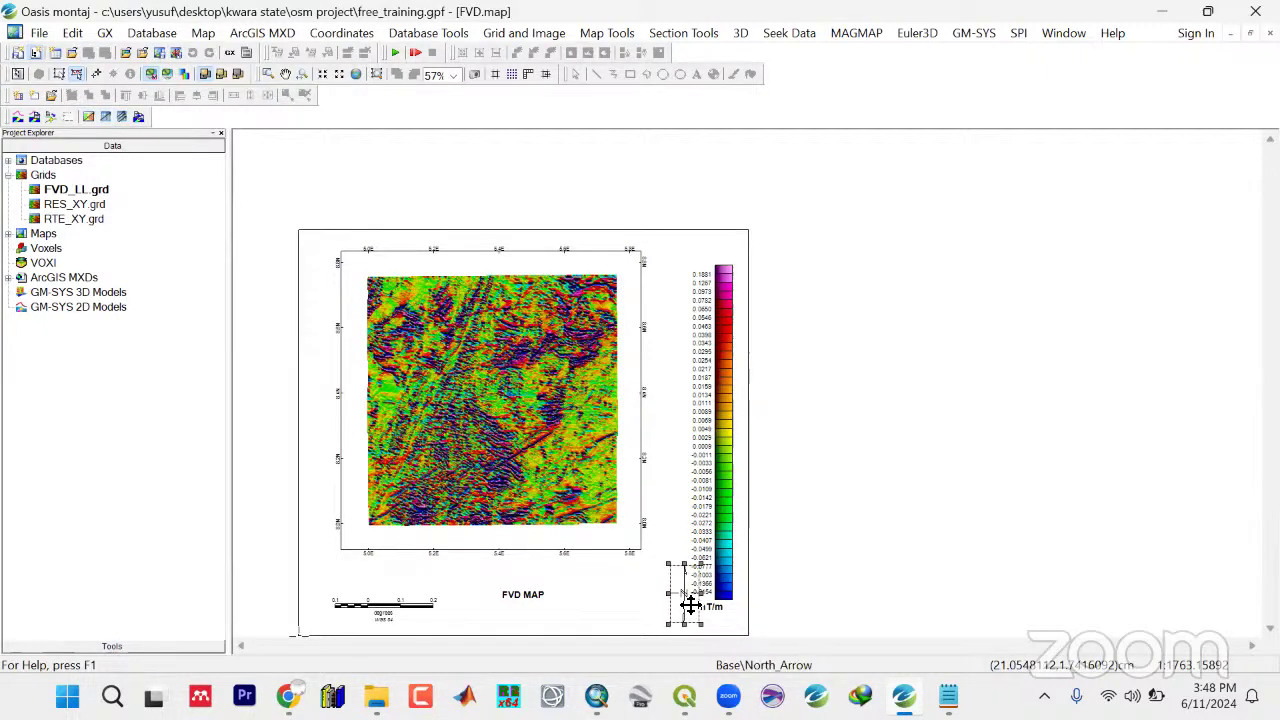
left_click_drag(690, 604, 680, 604)
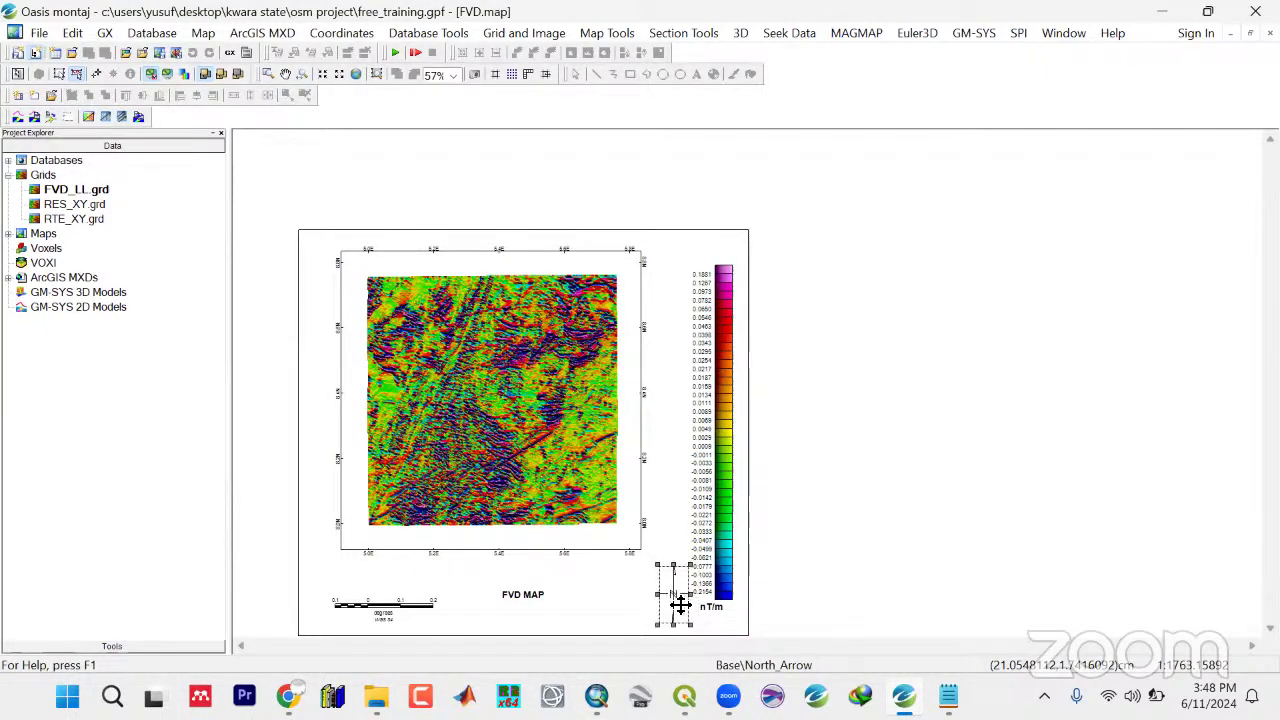
Move the colour bar up beside the grid and shorten it from below so it ends above the north arrow
left_click(724, 438)
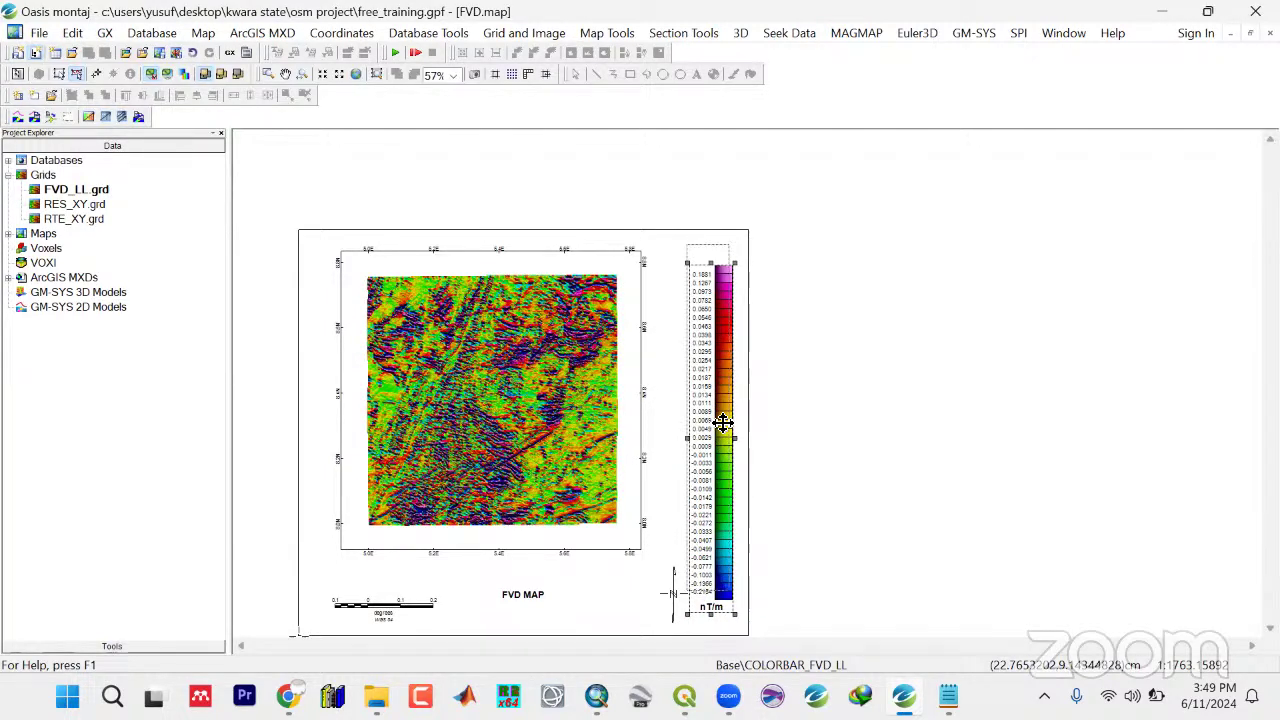
left_click_drag(723, 423, 720, 402)
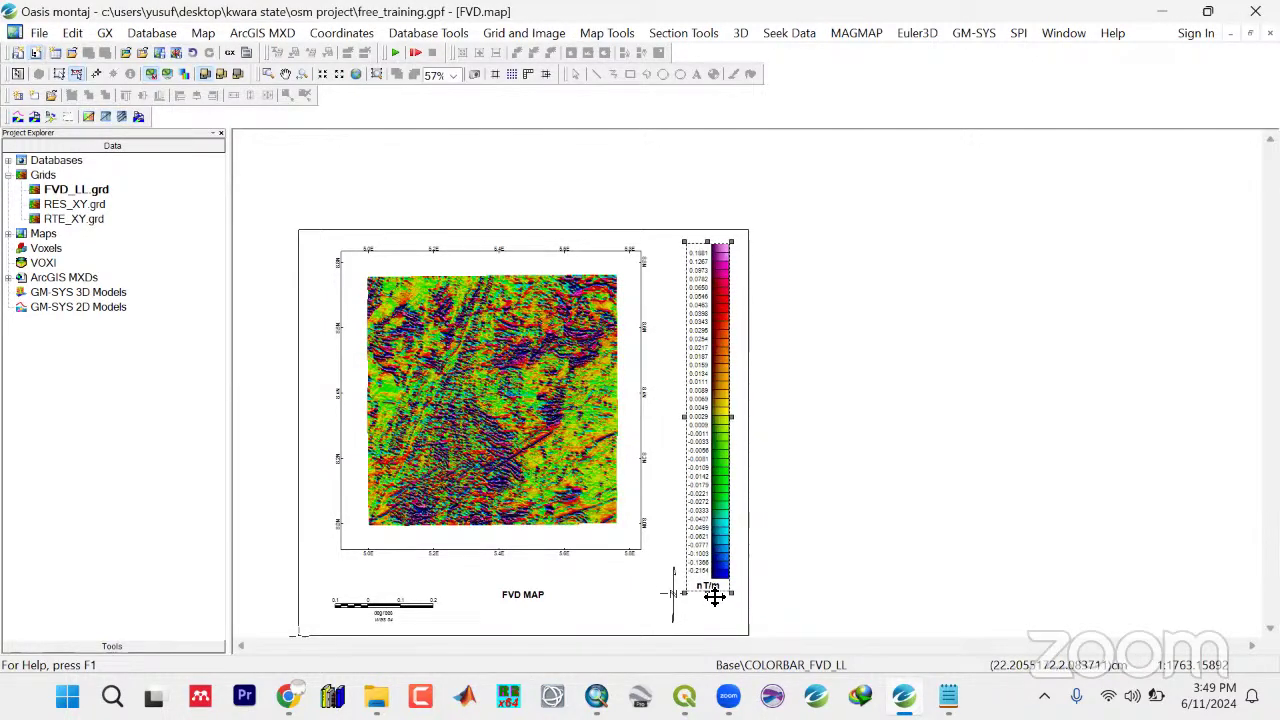
left_click_drag(714, 596, 715, 569)
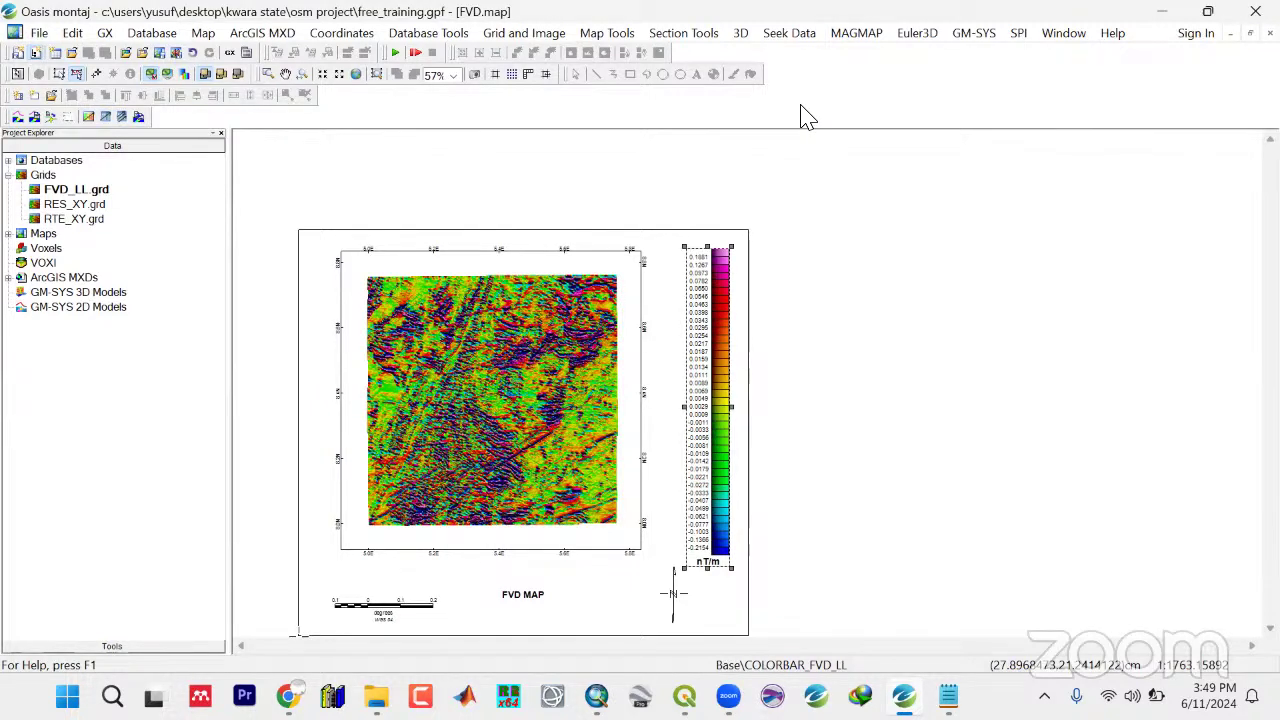
left_click(823, 271)
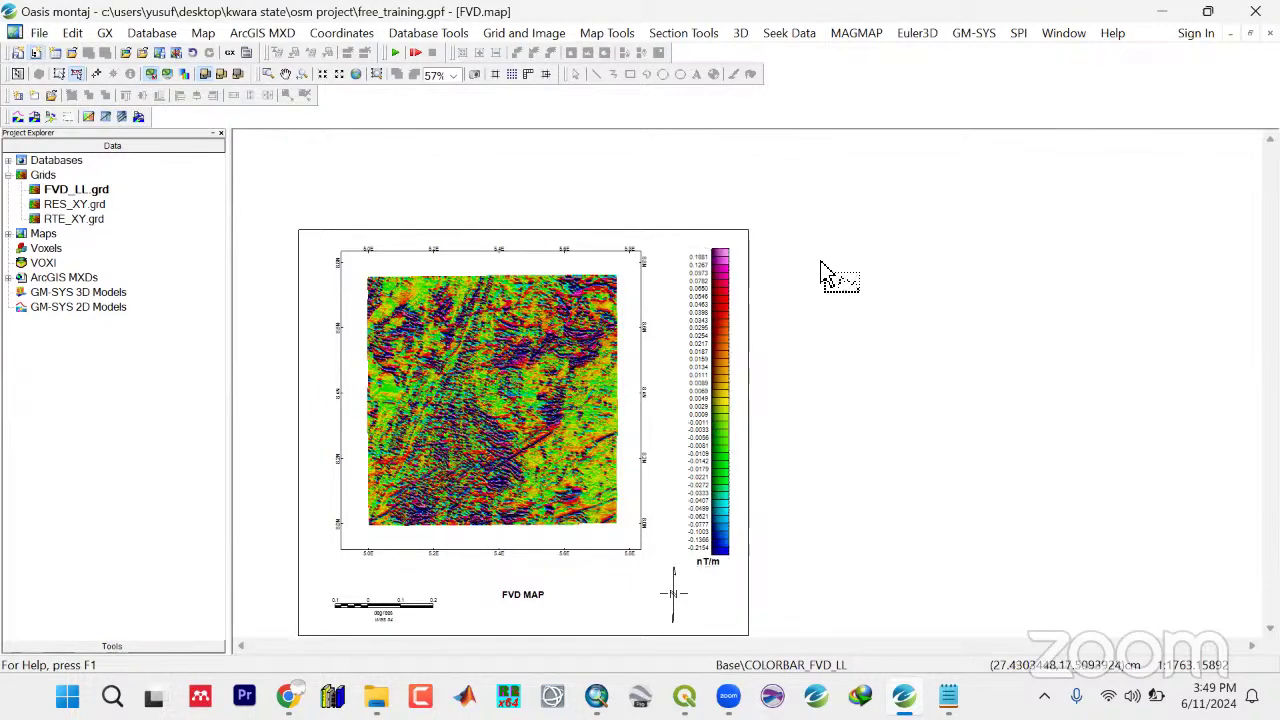
left_click(721, 496)
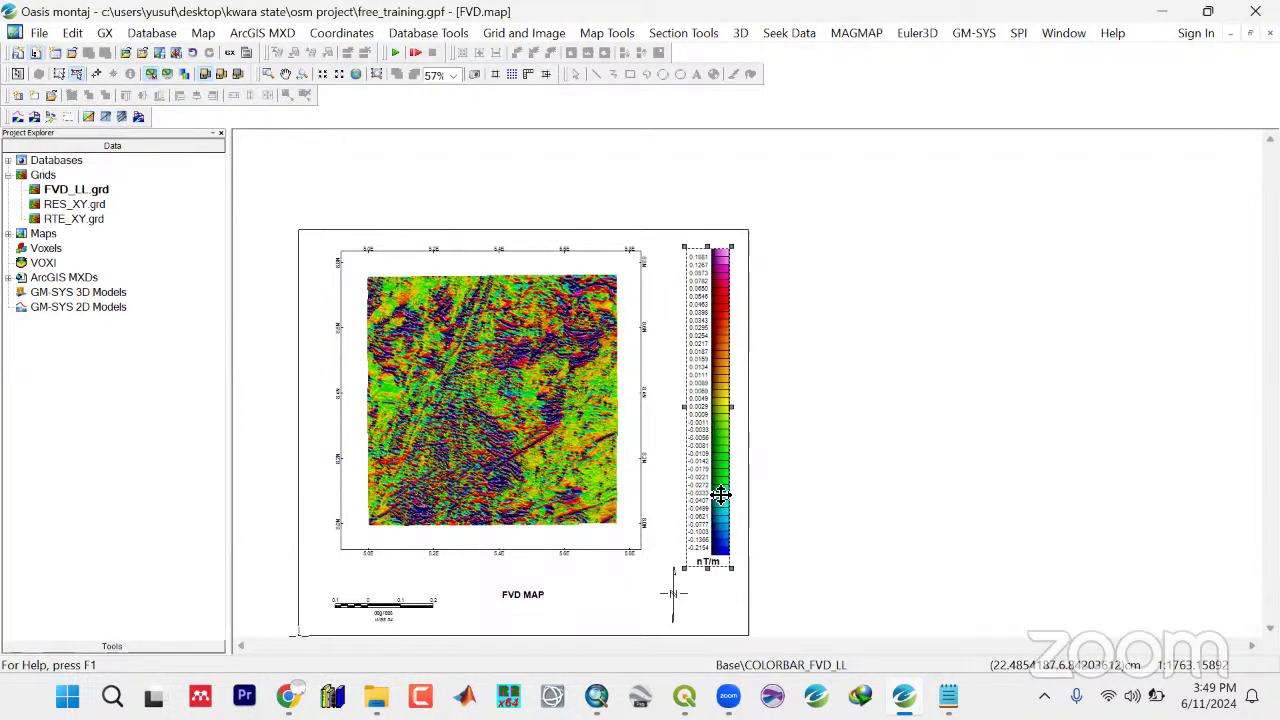
left_click_drag(721, 496, 714, 443)
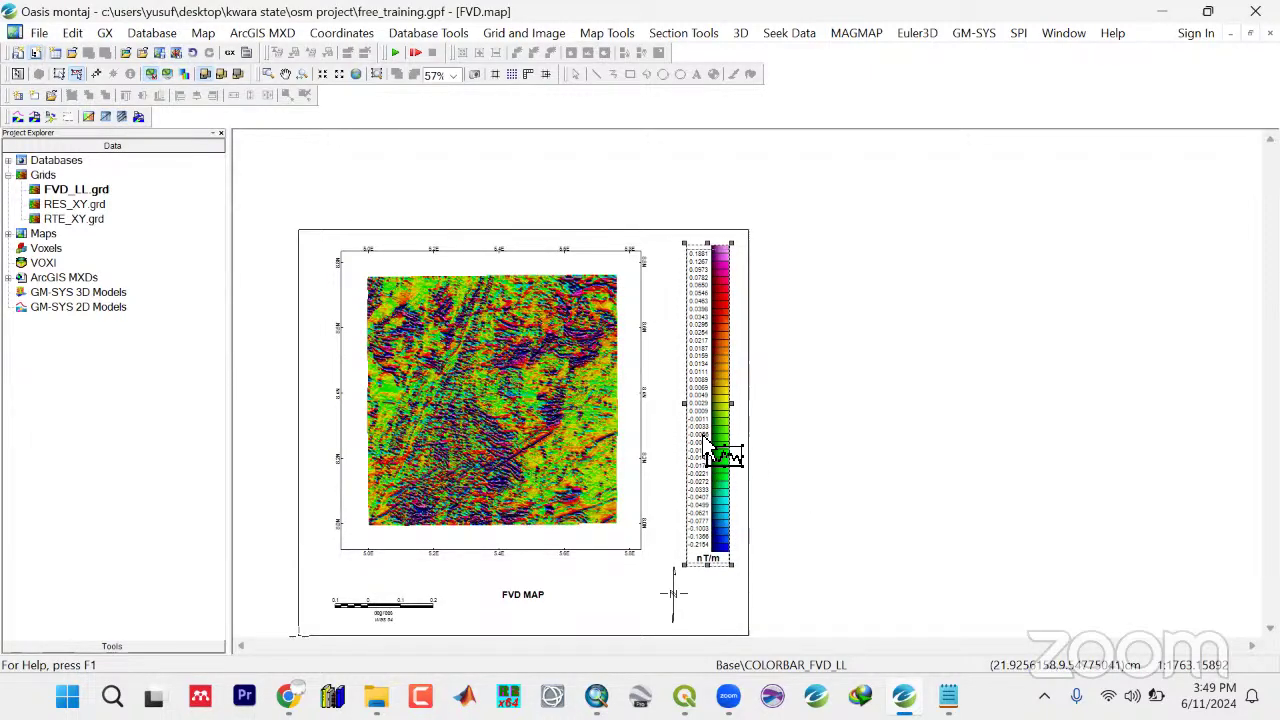
left_click(824, 476)
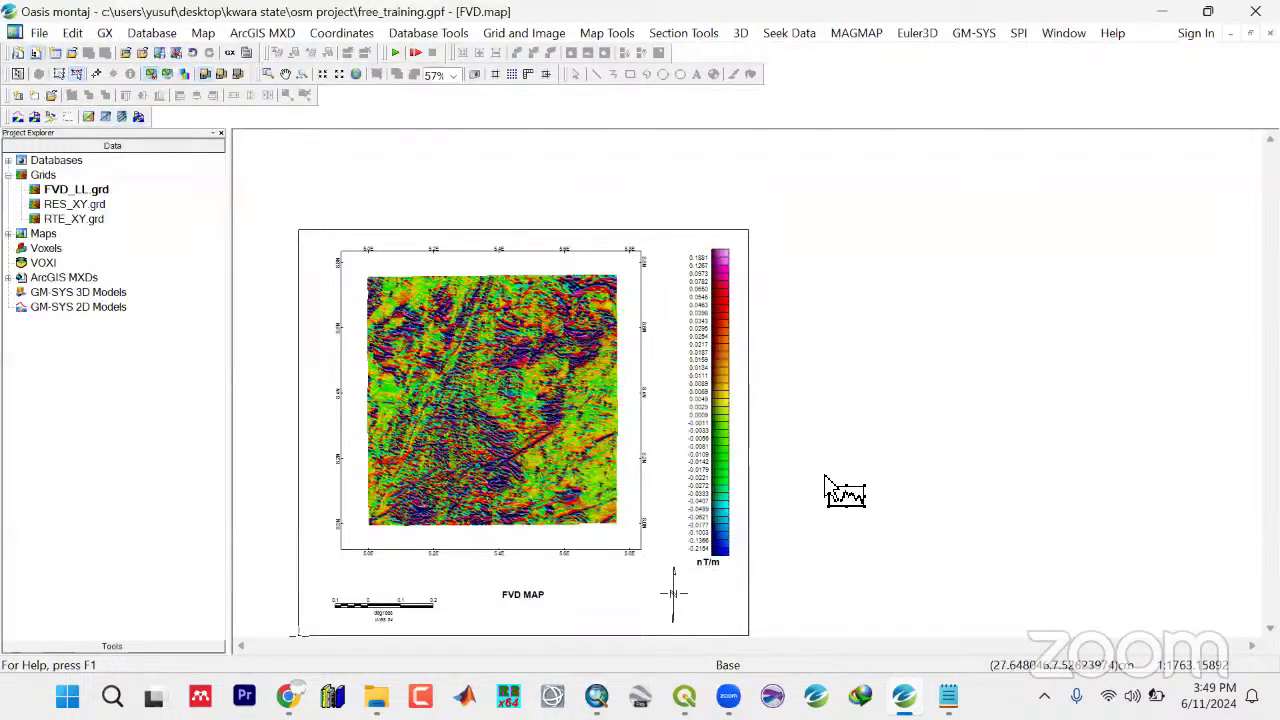
left_click(96, 73)
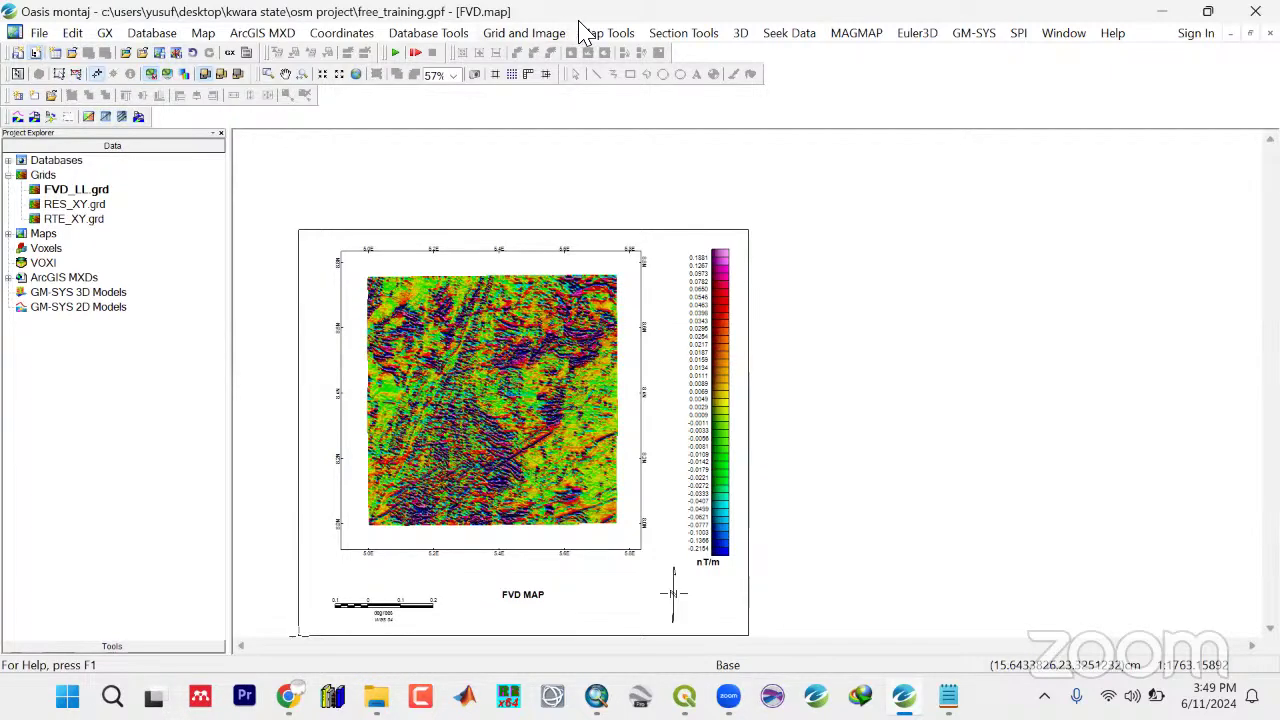
left_click(597, 37)
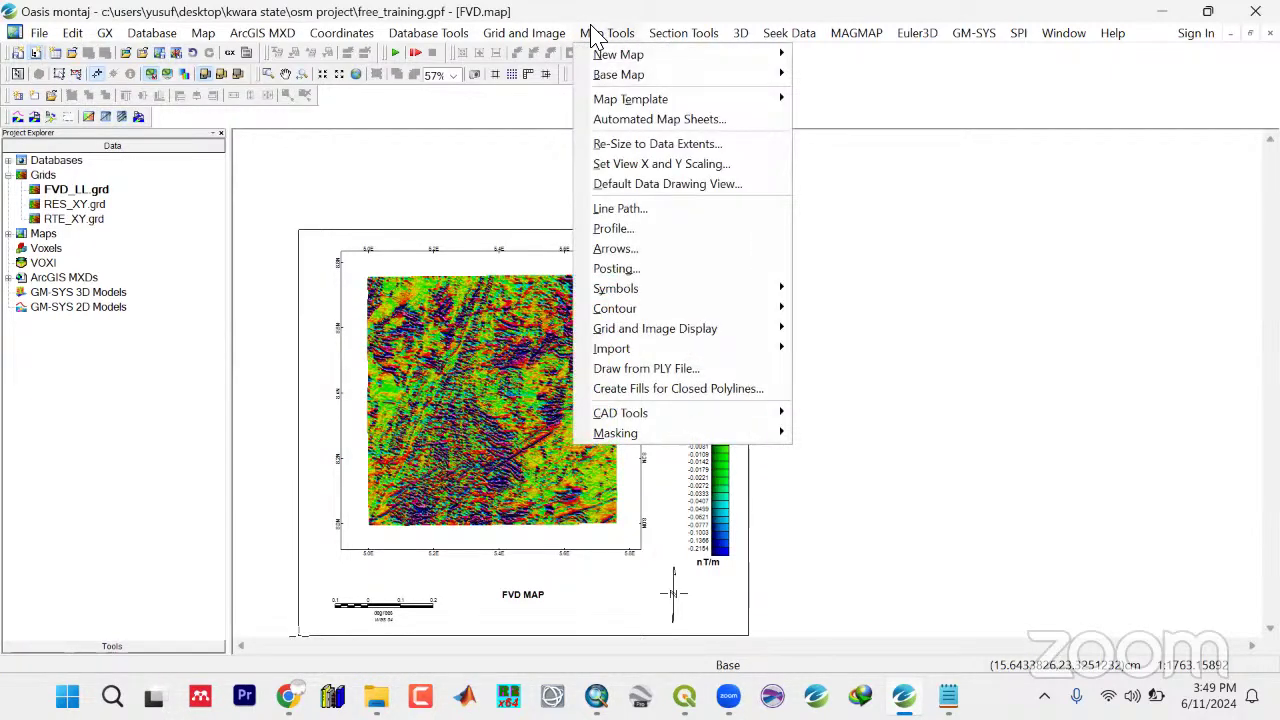
left_click(205, 33)
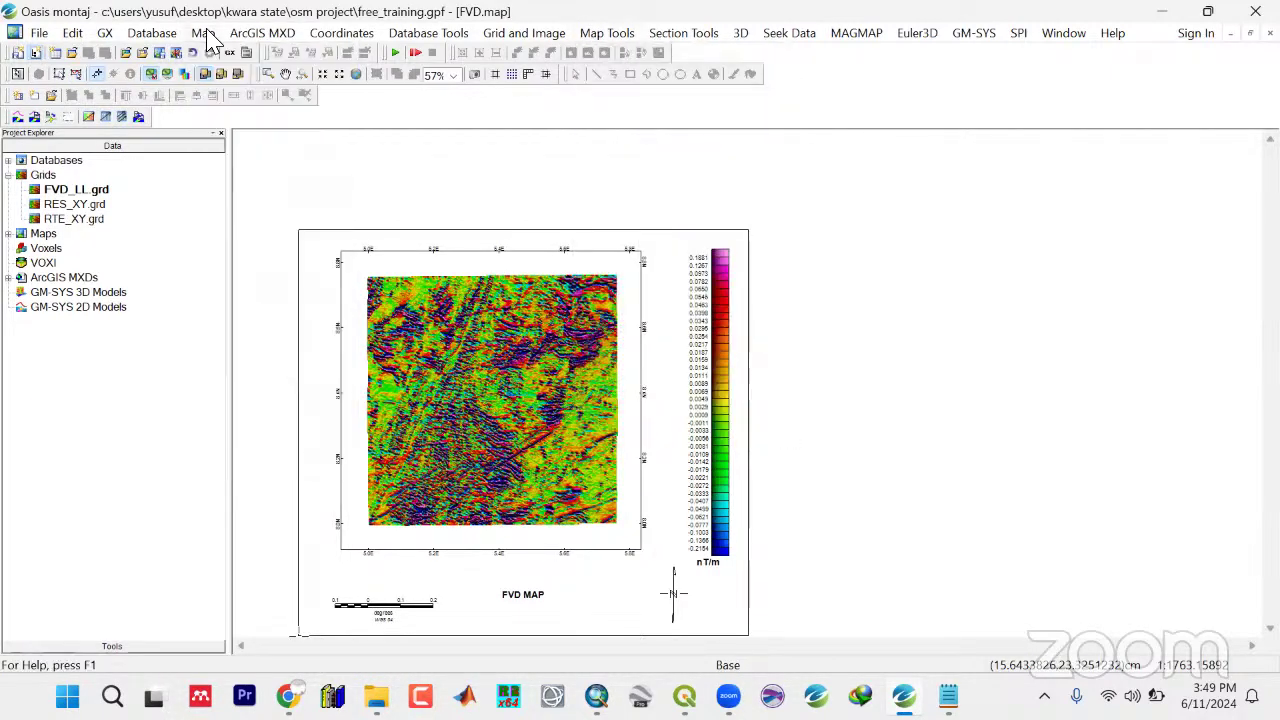
left_click(205, 35)
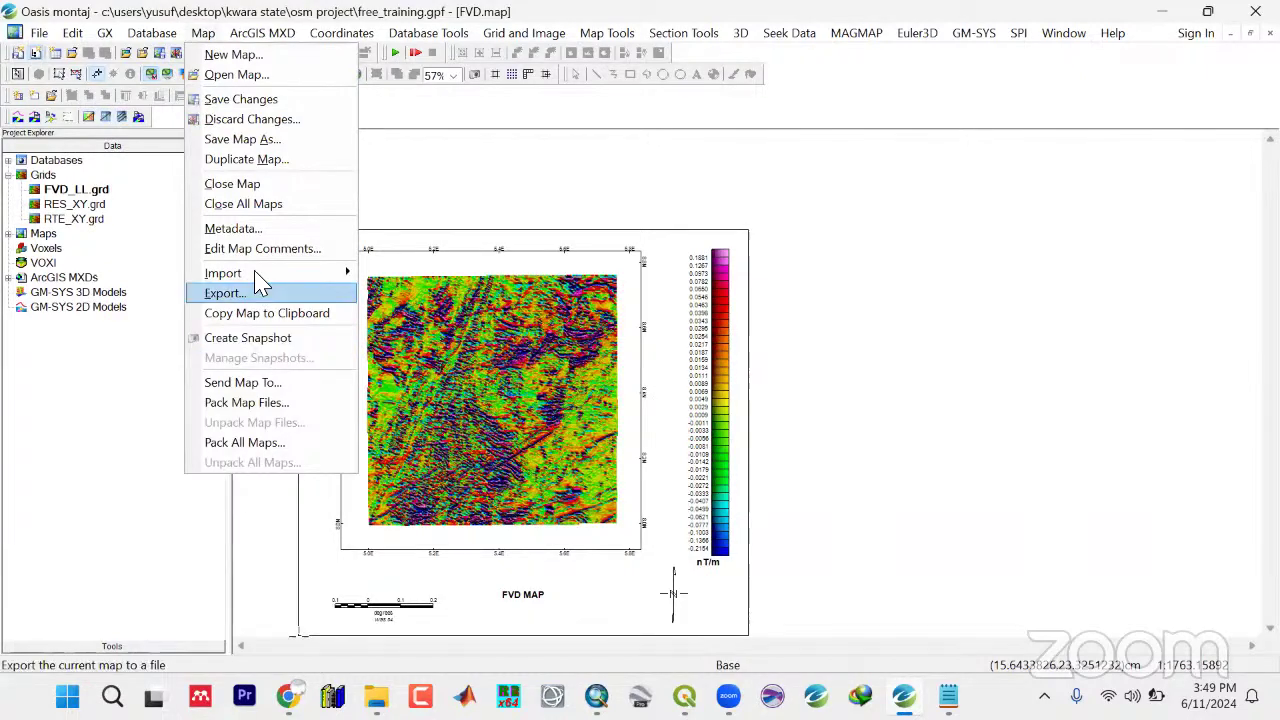
mouse_move(266, 274)
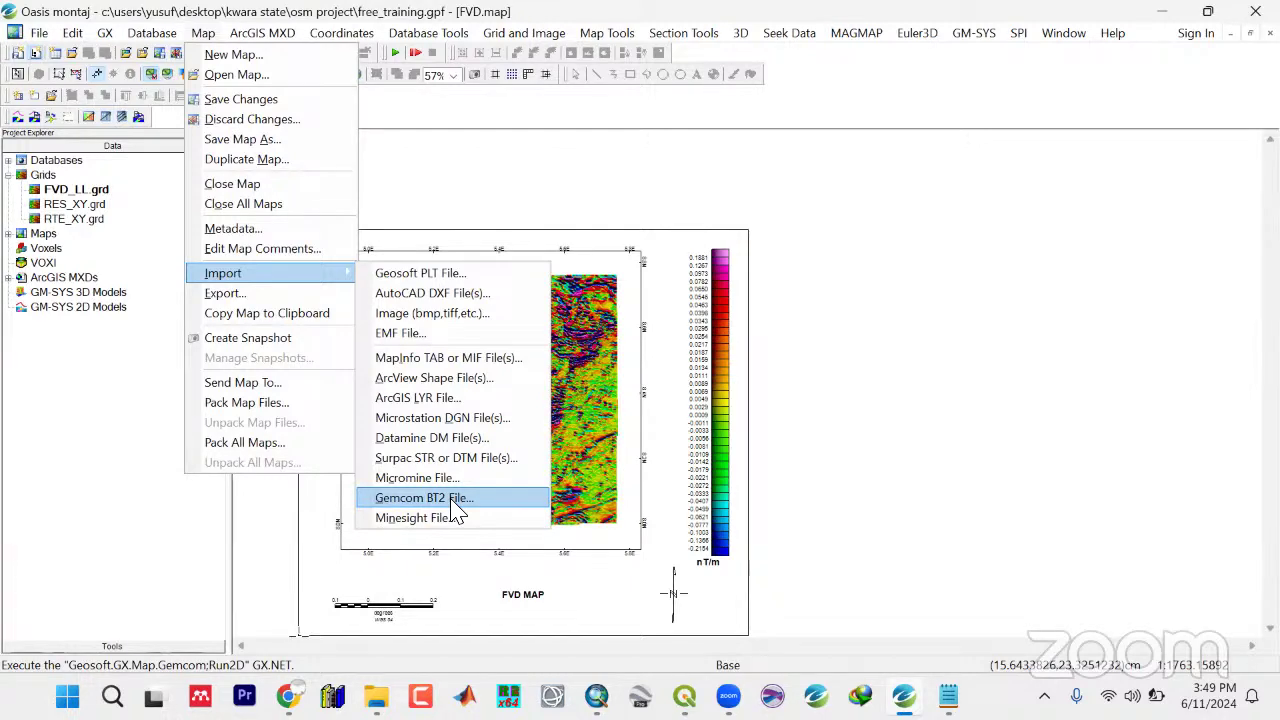
left_click(645, 120)
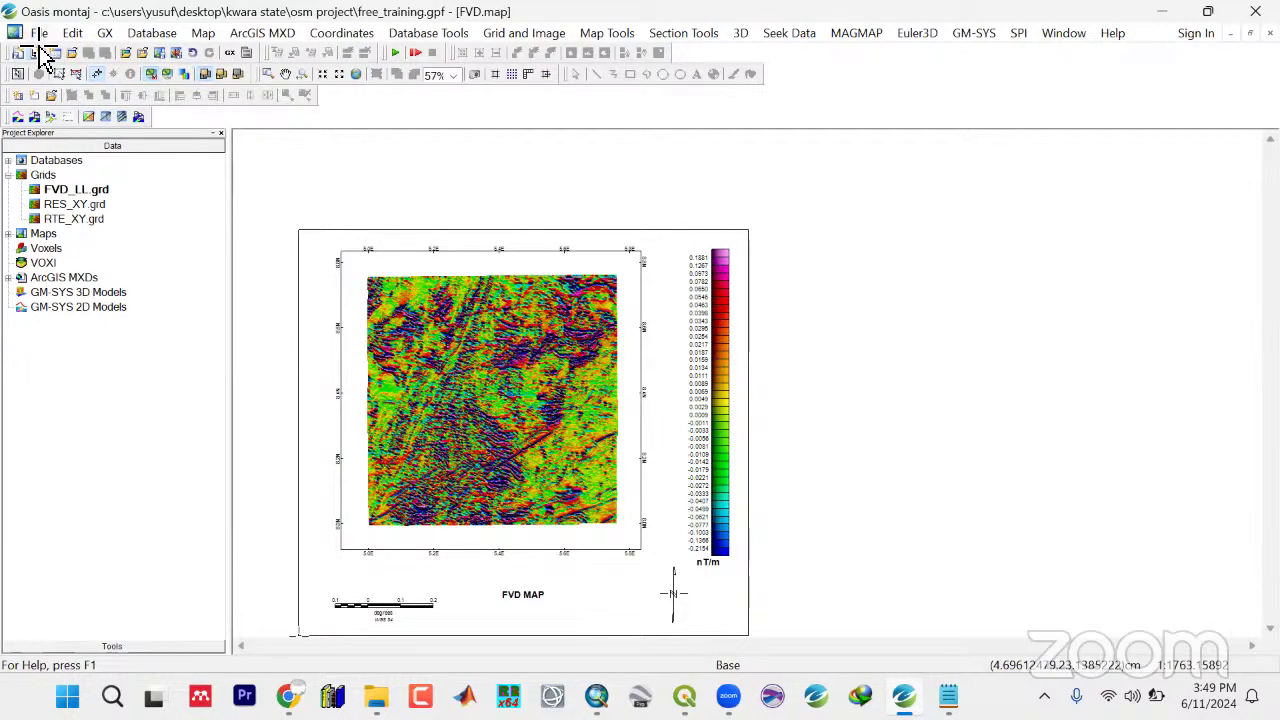
Save the current Geosoft map as the ArcGIS MXD file FVD in the project's Maps folder
left_click(285, 34)
left_click(301, 253)
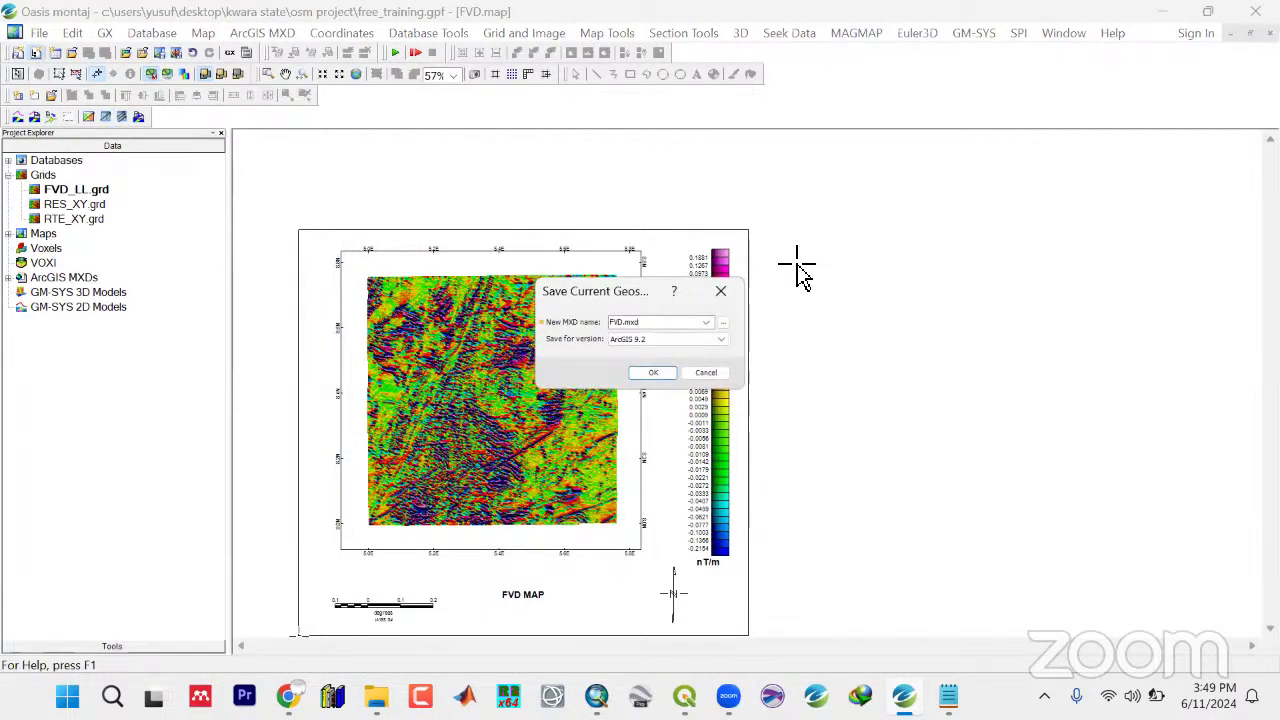
left_click(723, 324)
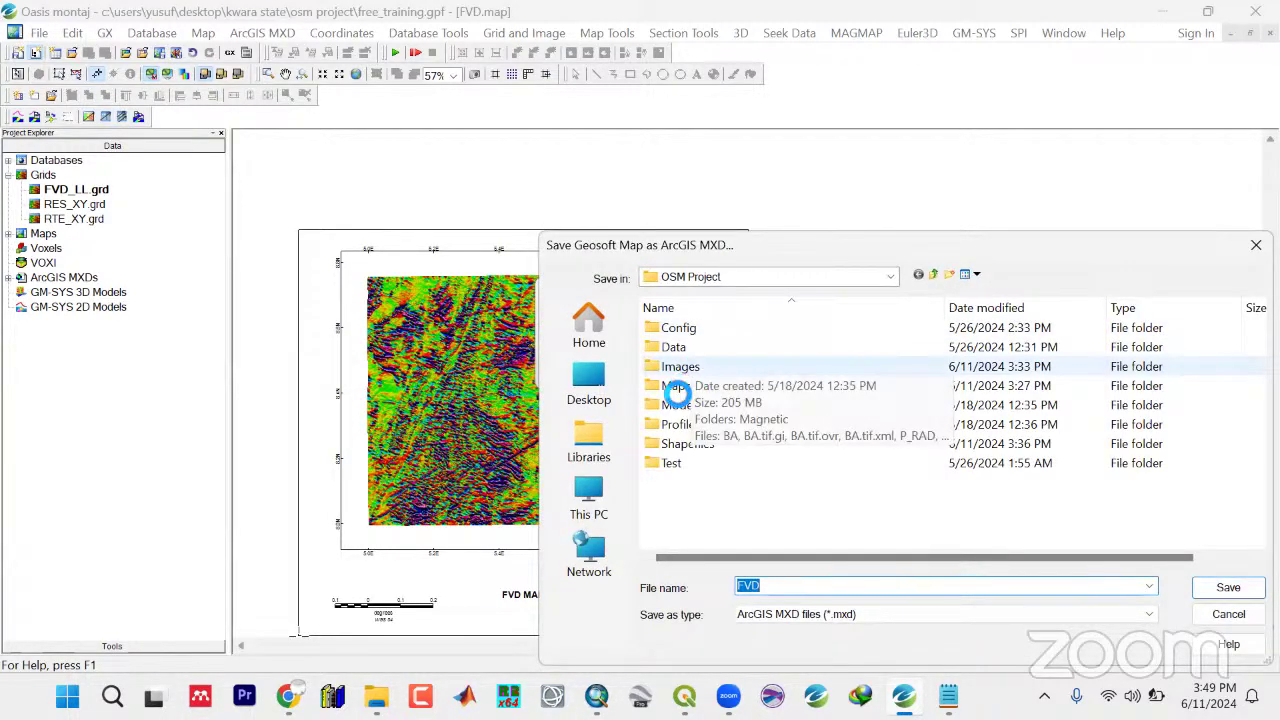
double_click(675, 387)
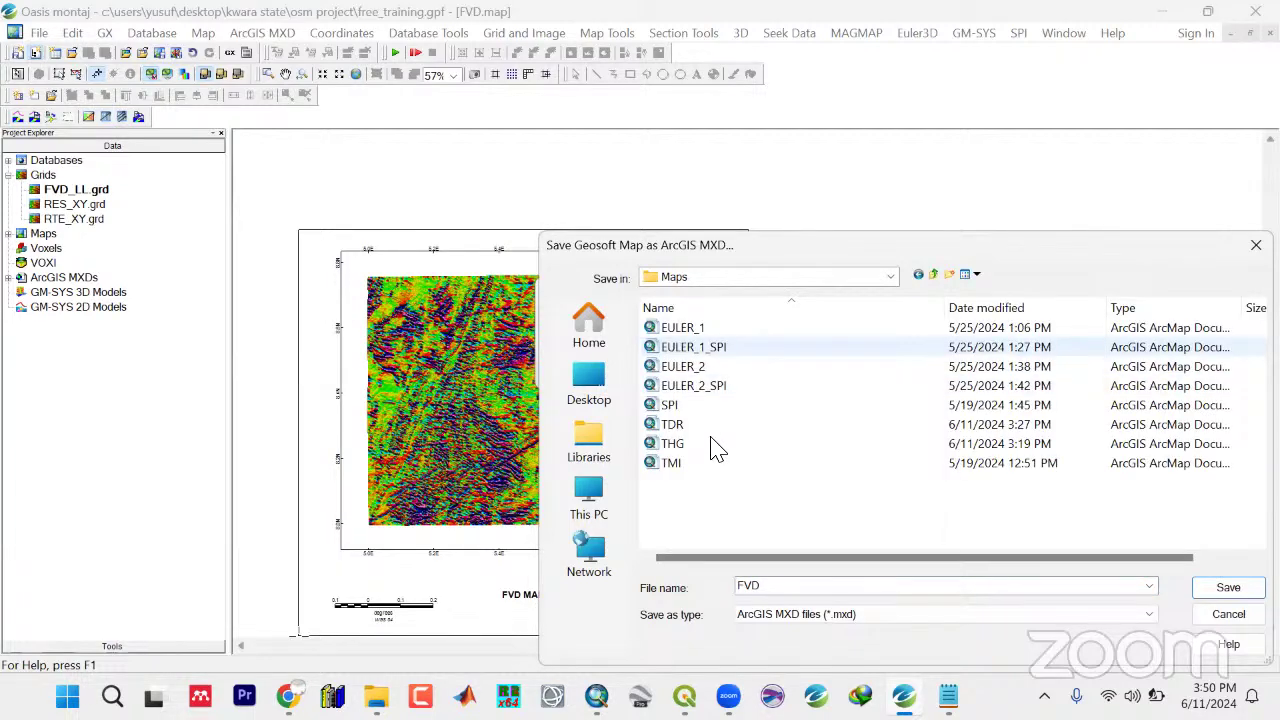
left_click(1224, 590)
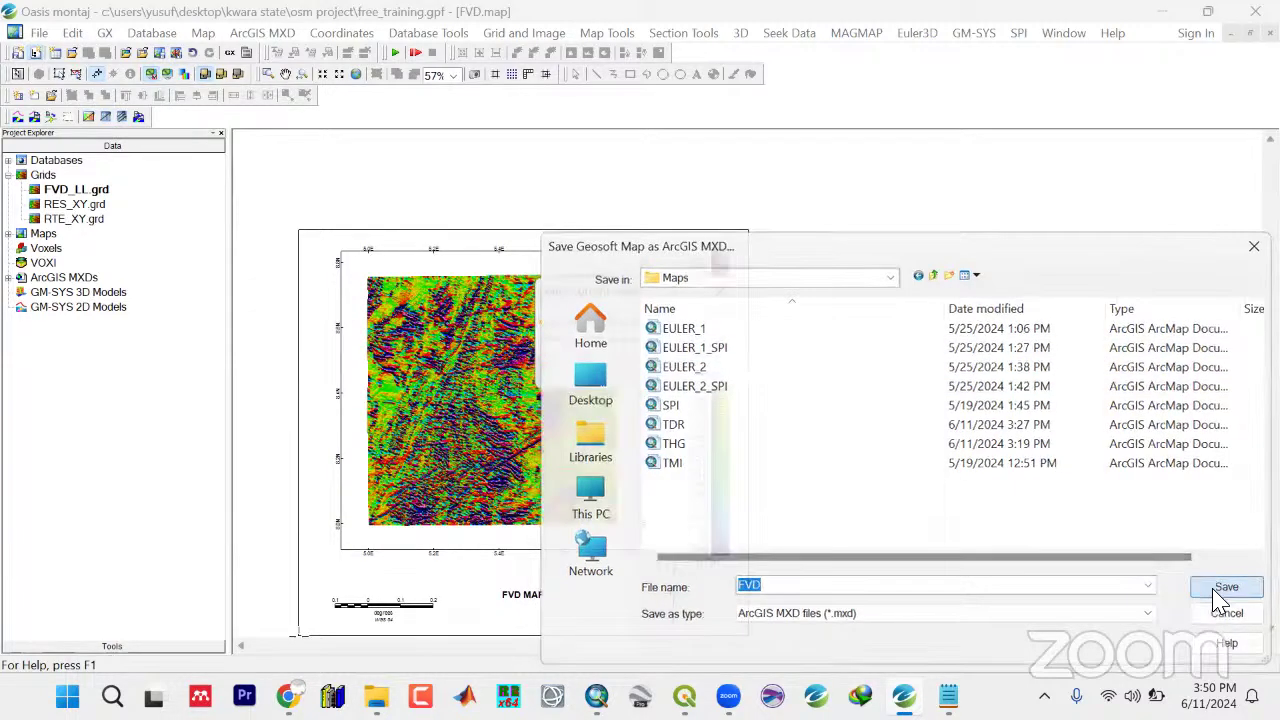
left_click(652, 374)
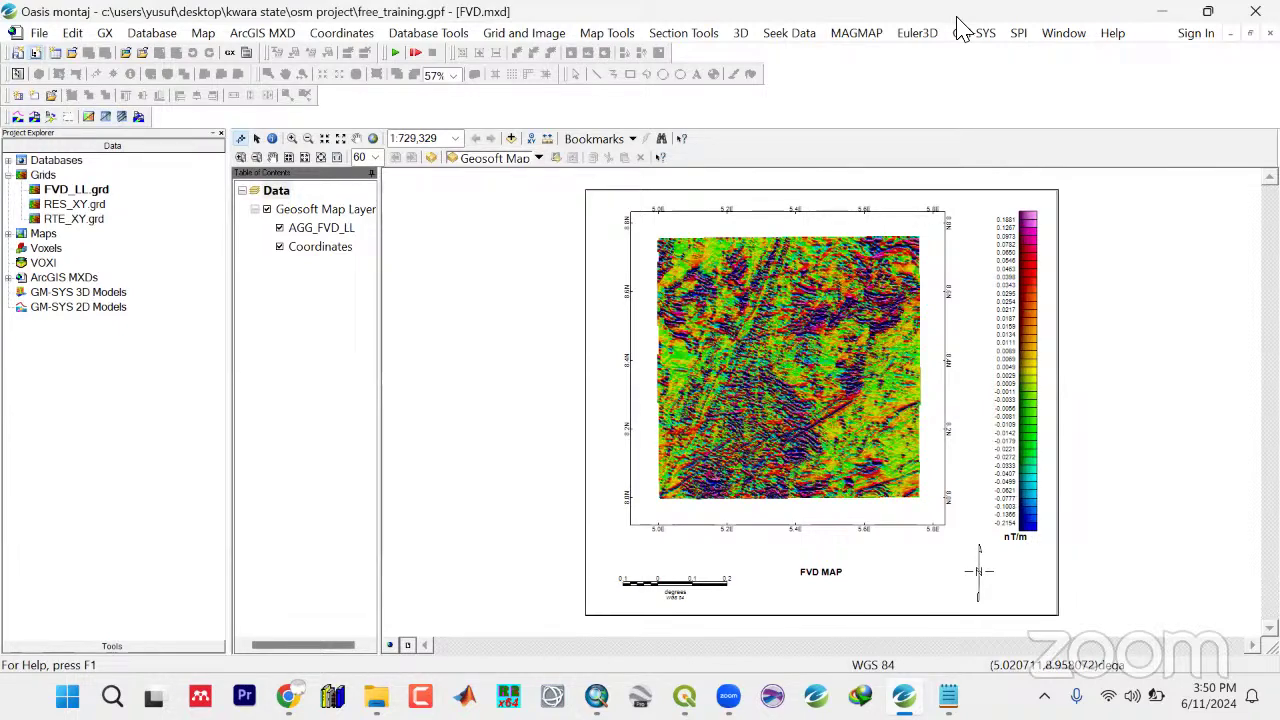
Close all open windows, discarding the FVD_LL.grd display changes and saving both FVD.map and FVD.mxd
left_click(1050, 36)
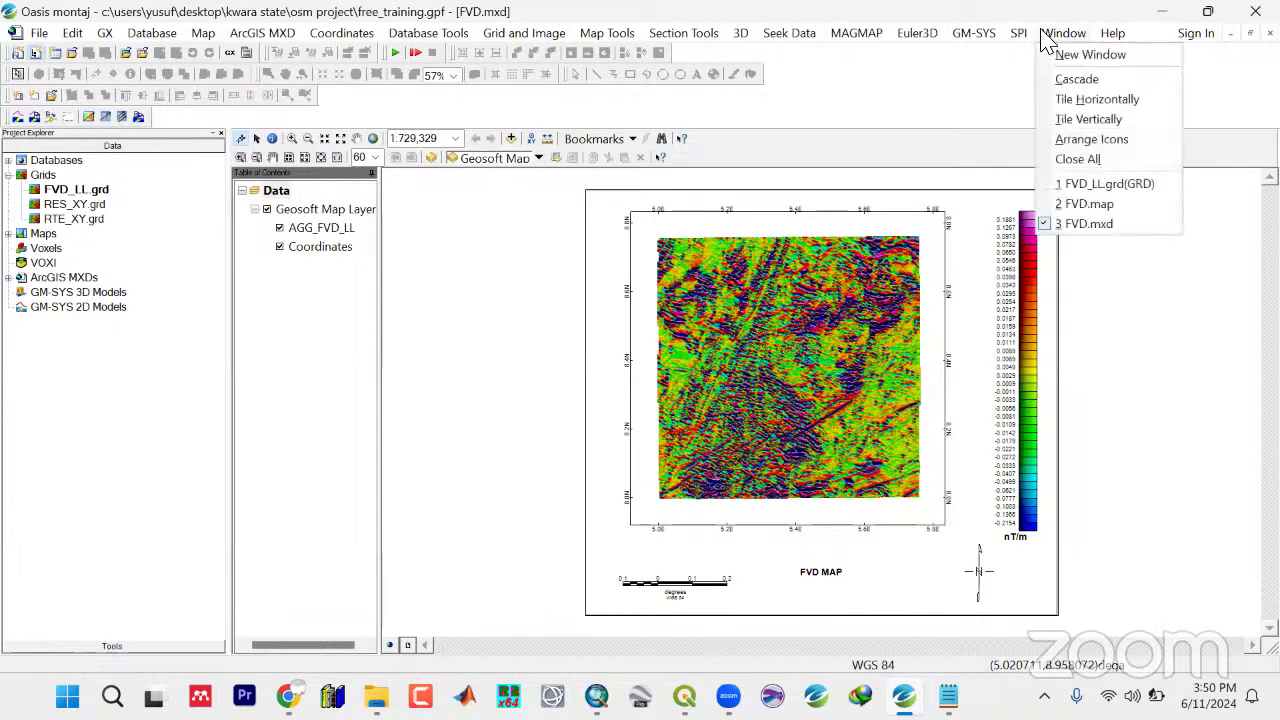
left_click(1076, 160)
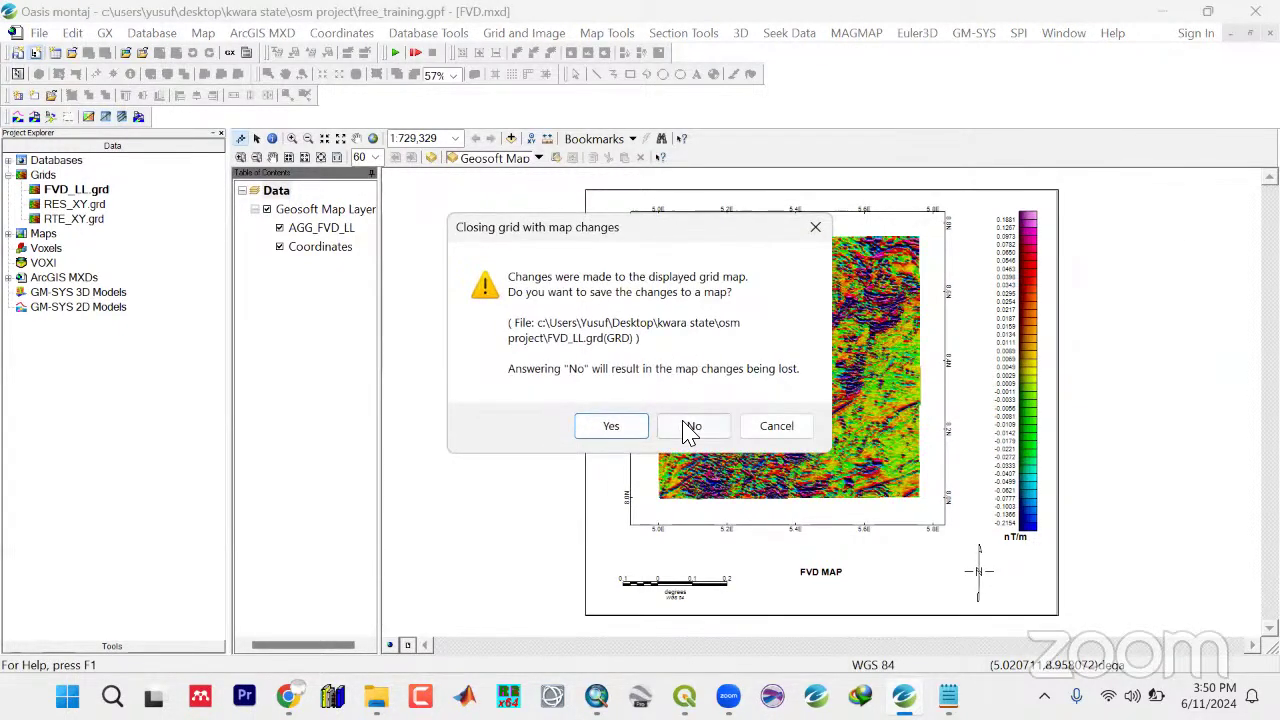
left_click(692, 426)
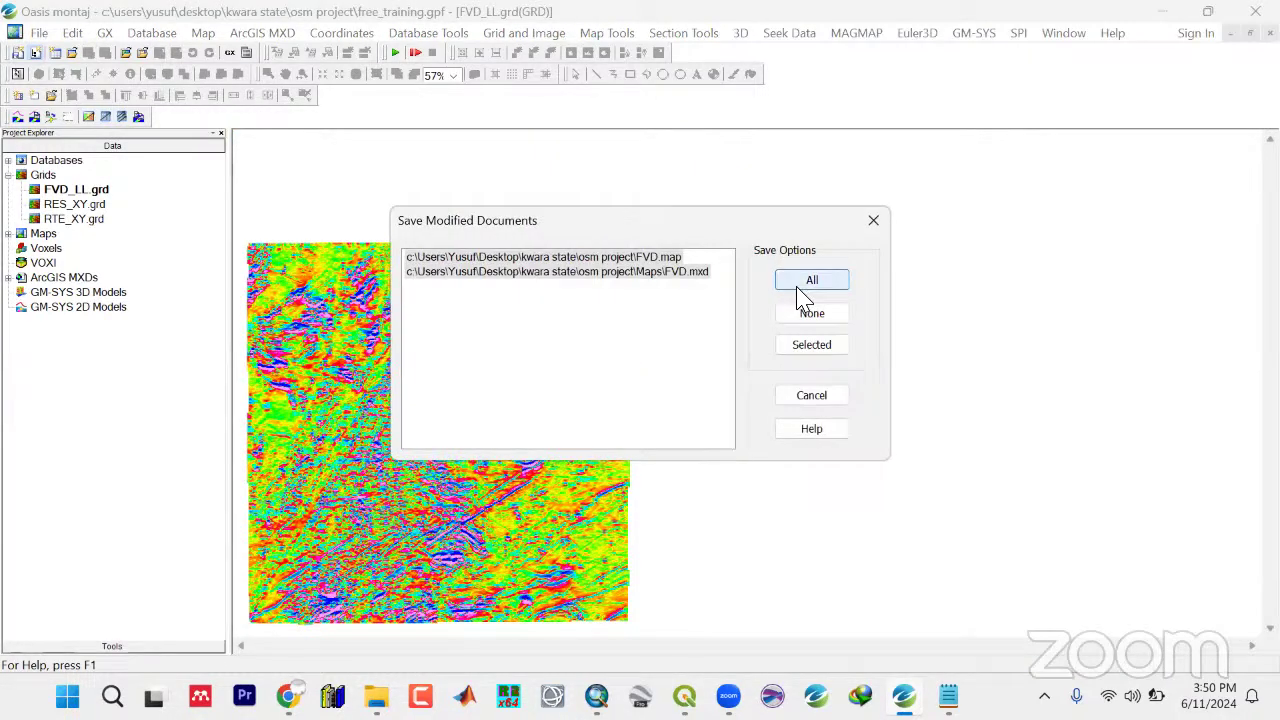
left_click(798, 286)
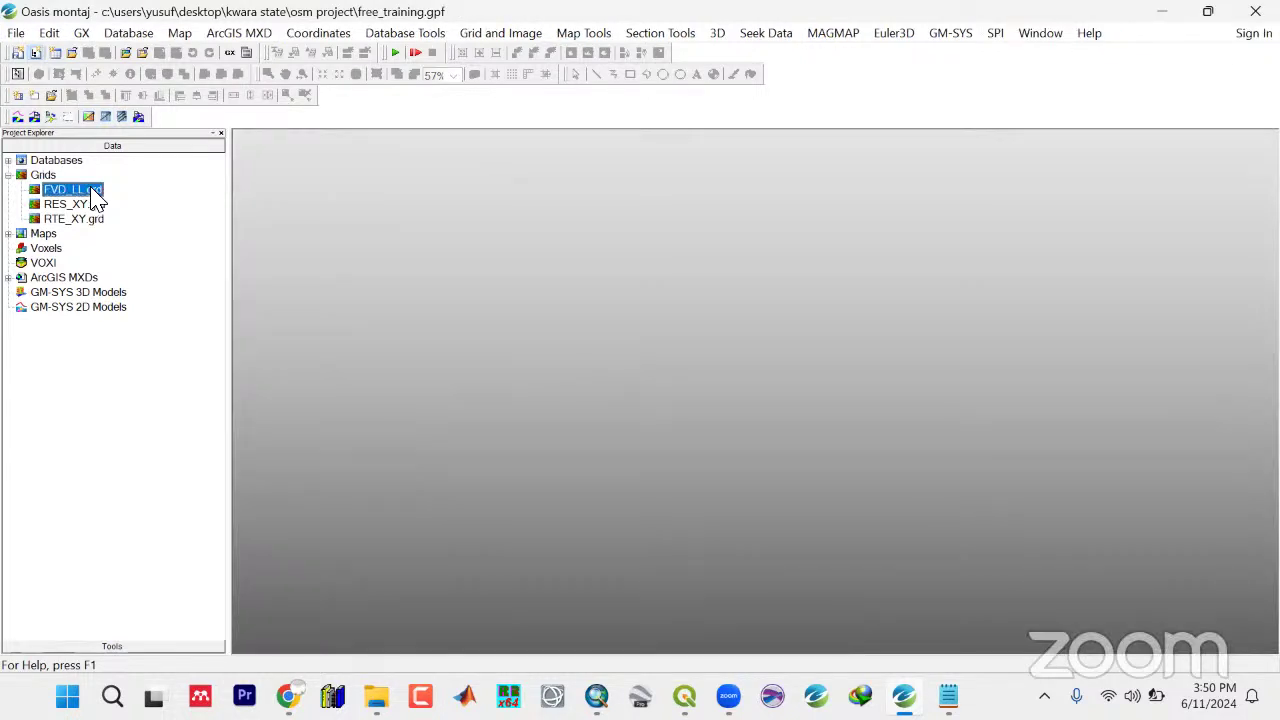
Remove the FVD_LL.grd and RTE_XY.grd grids from the project and save the project
right_click(95, 198)
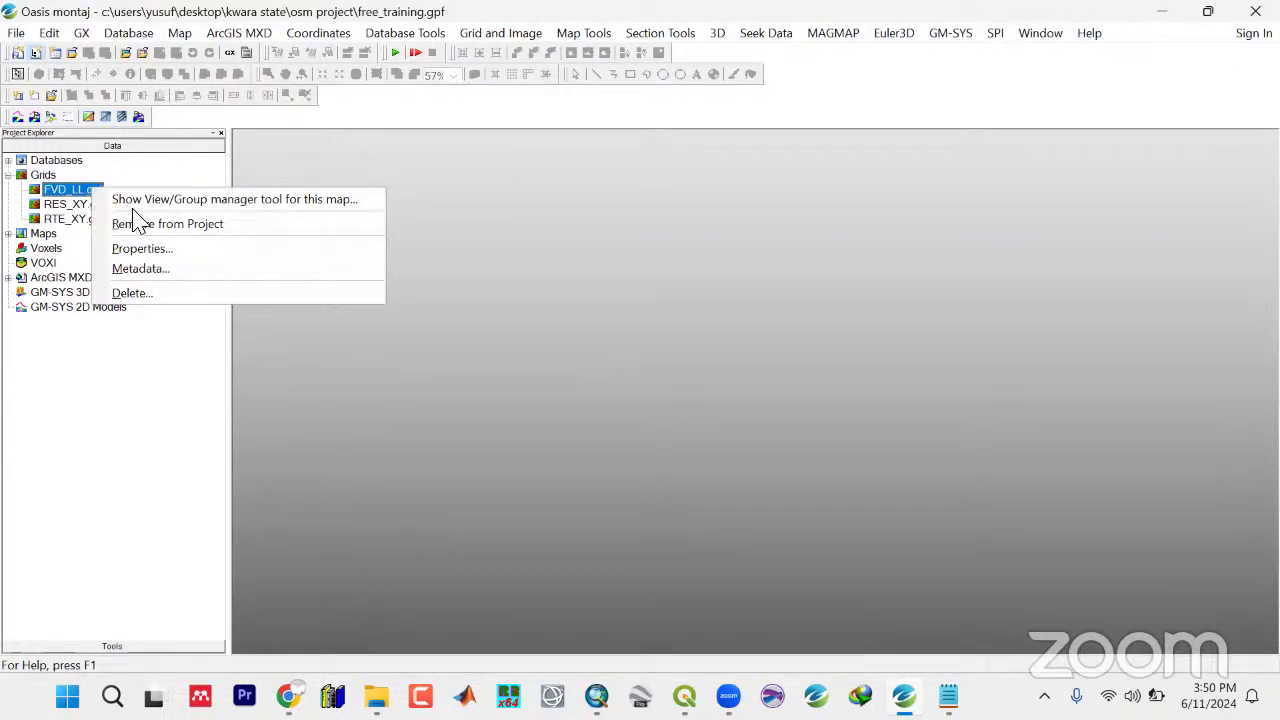
left_click(142, 225)
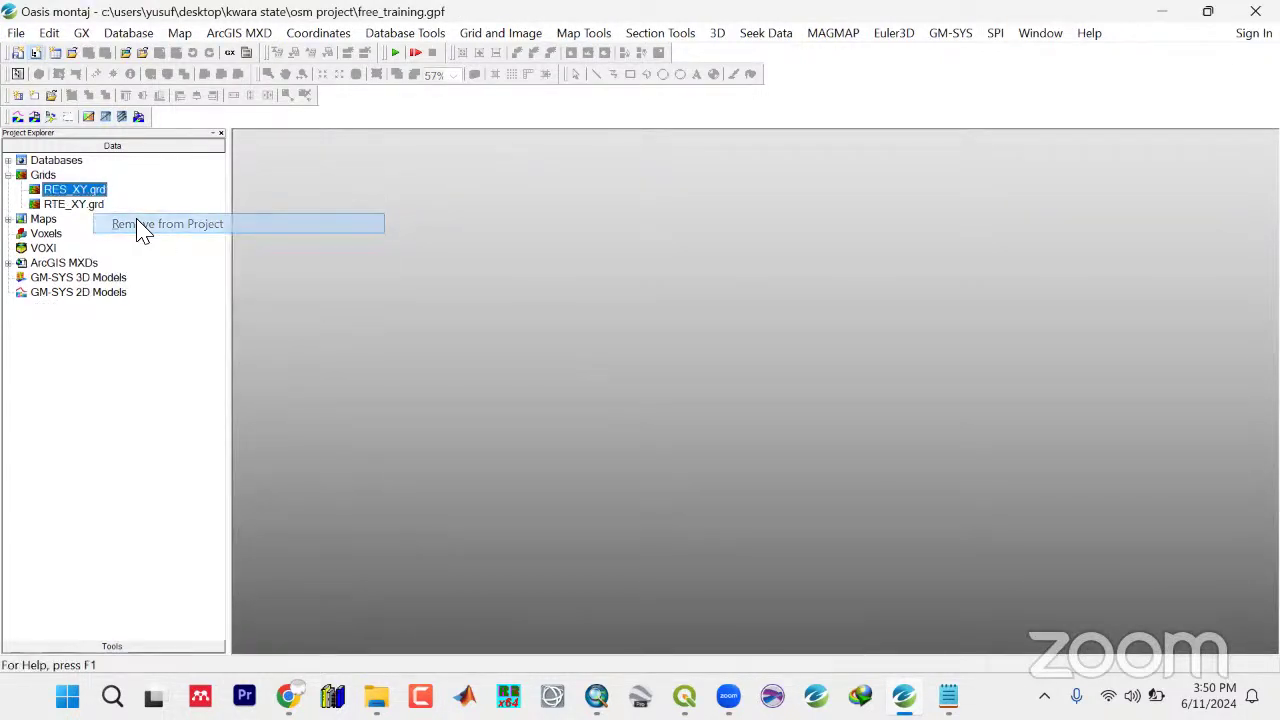
left_click(86, 205)
right_click(85, 211)
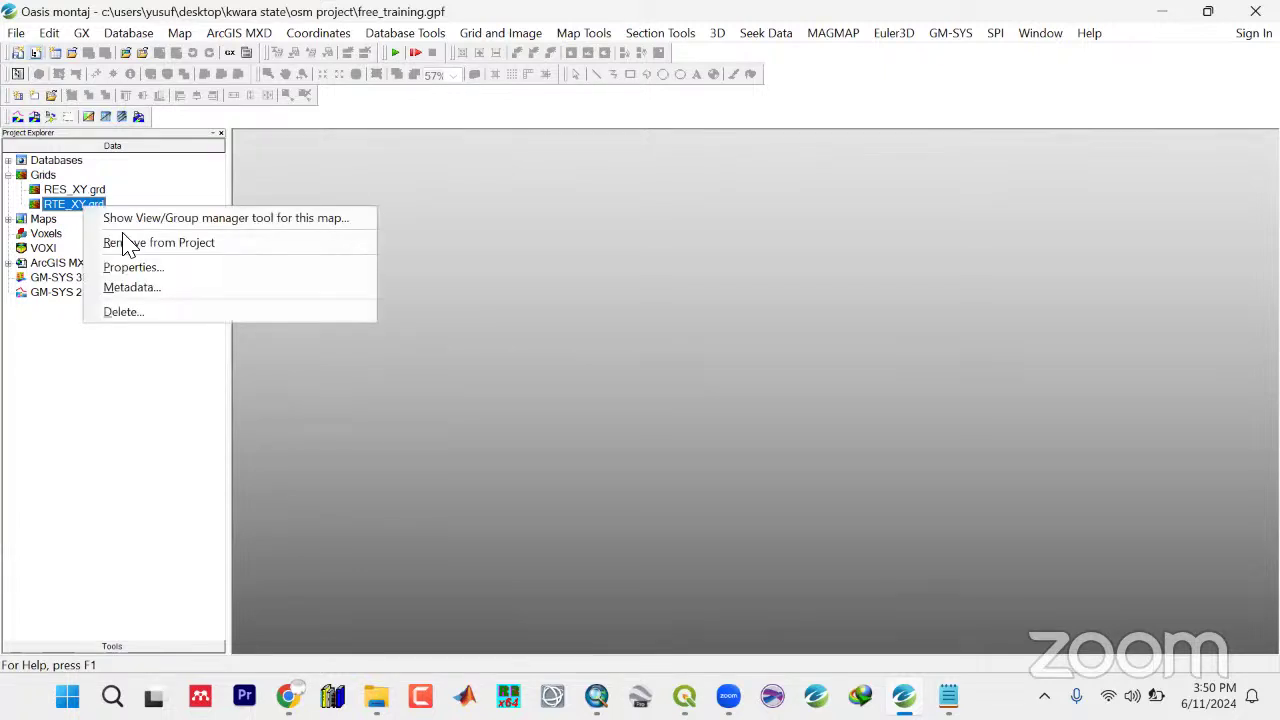
left_click(135, 247)
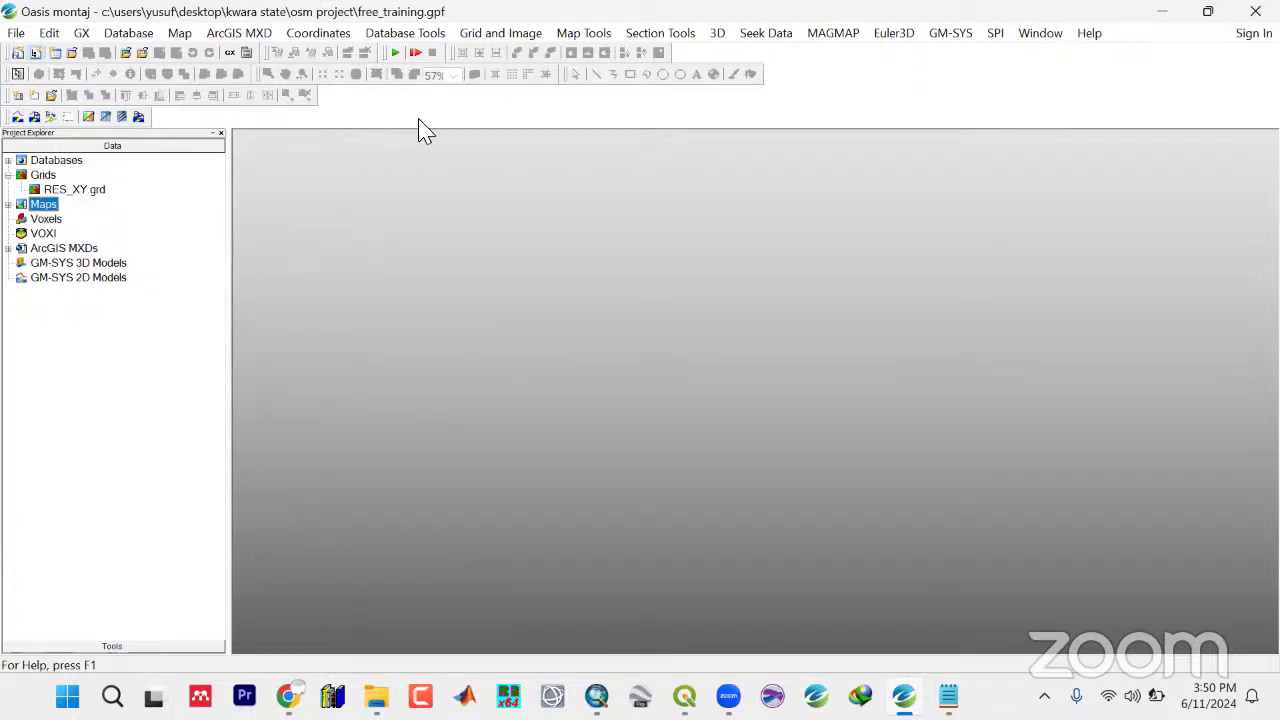
left_click(16, 33)
mouse_move(36, 62)
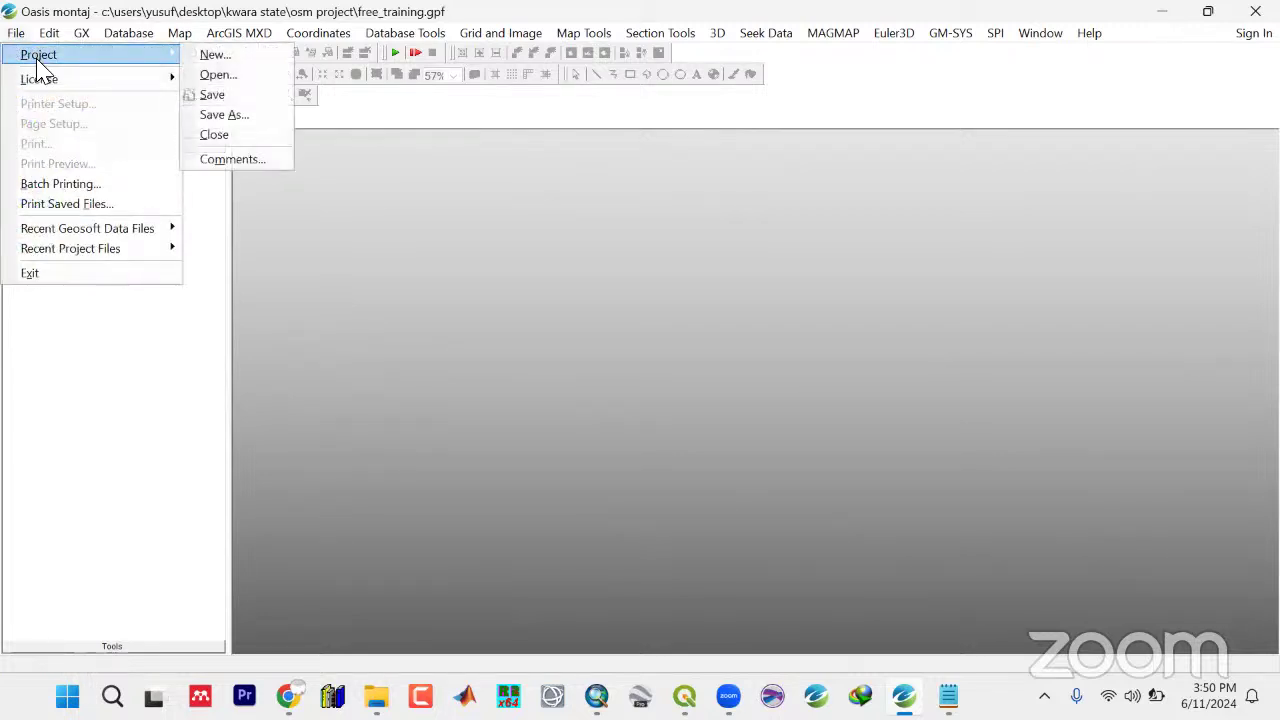
left_click(248, 97)
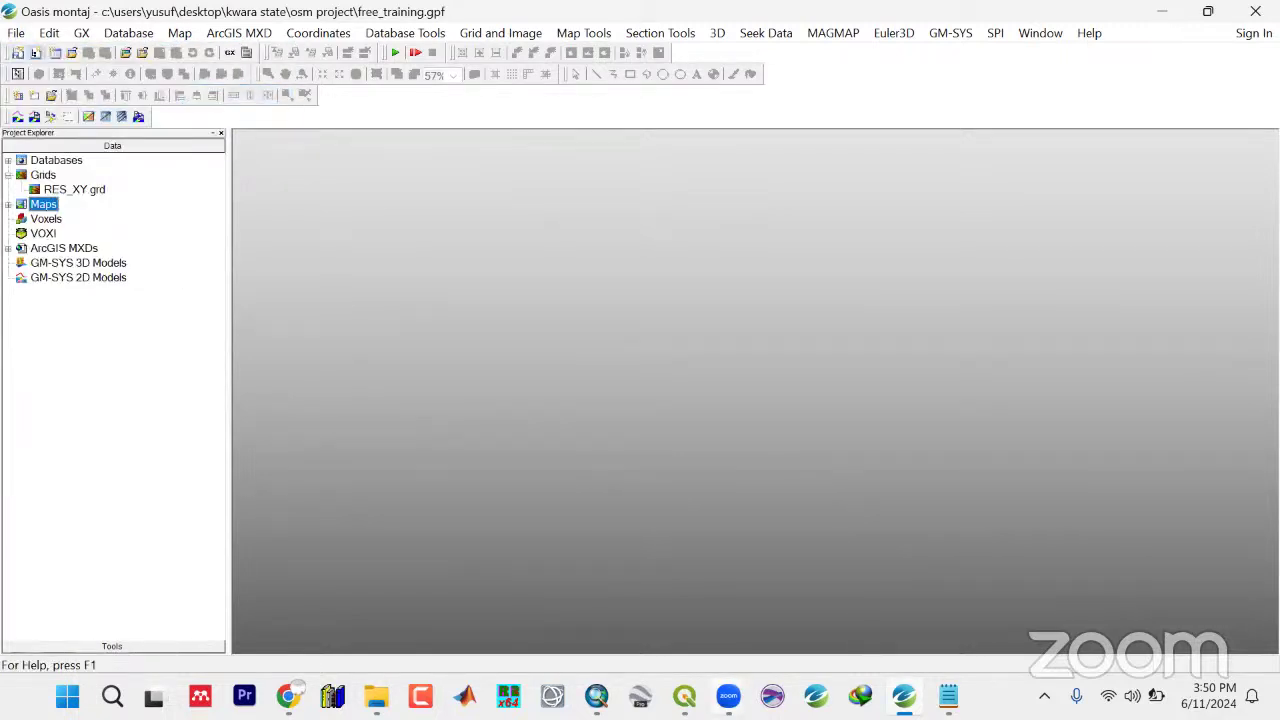
Switch to QGIS, save the tdr_thg_contours project and minimize its window
left_click(684, 695)
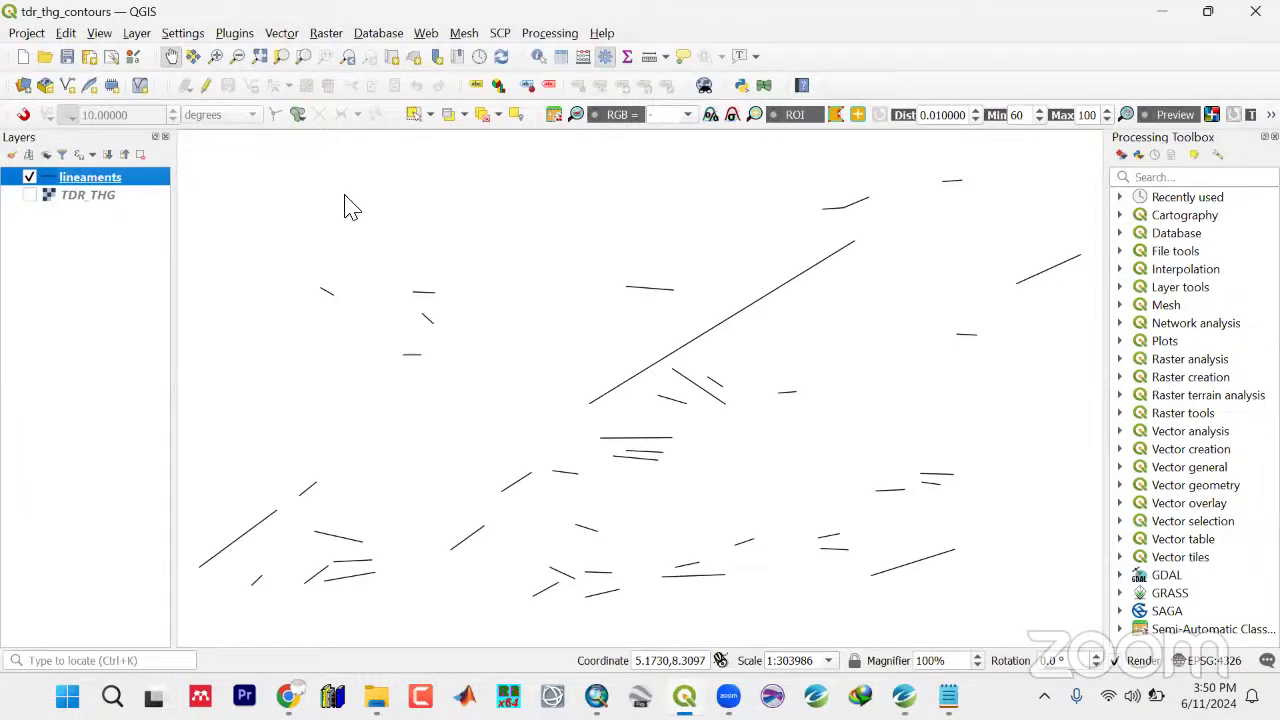
key("ctrl+s")
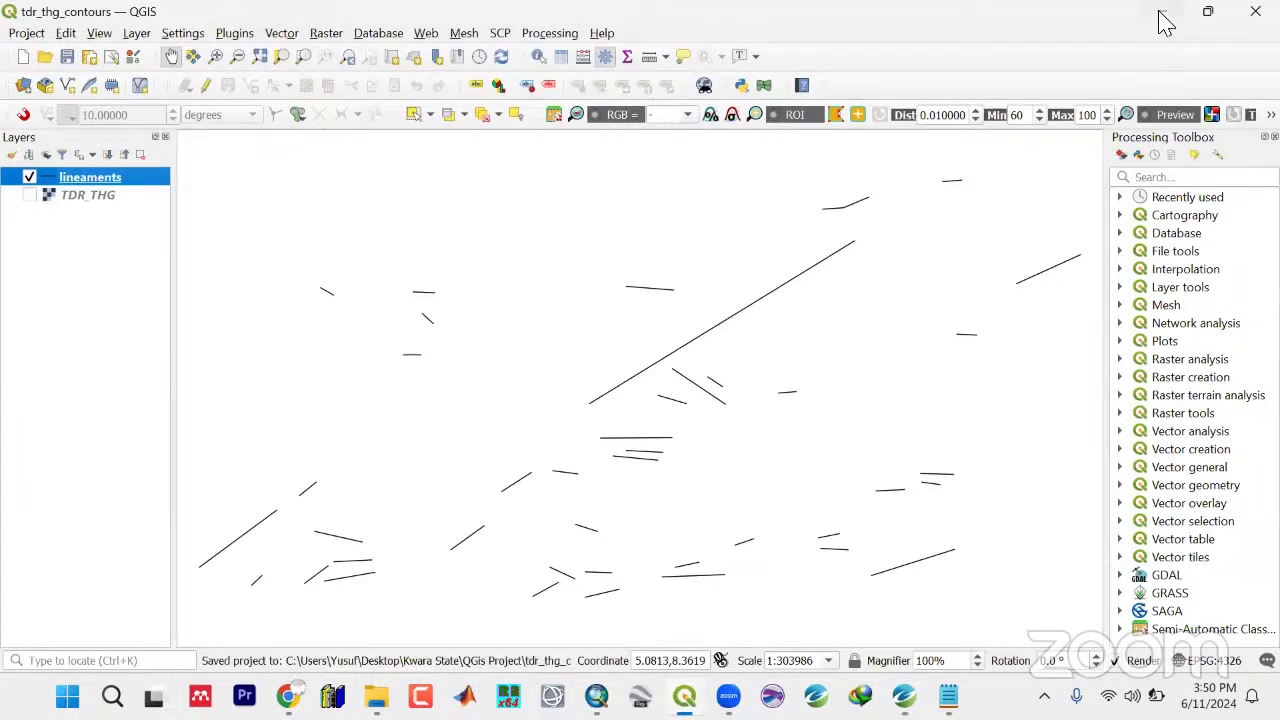
left_click(1161, 11)
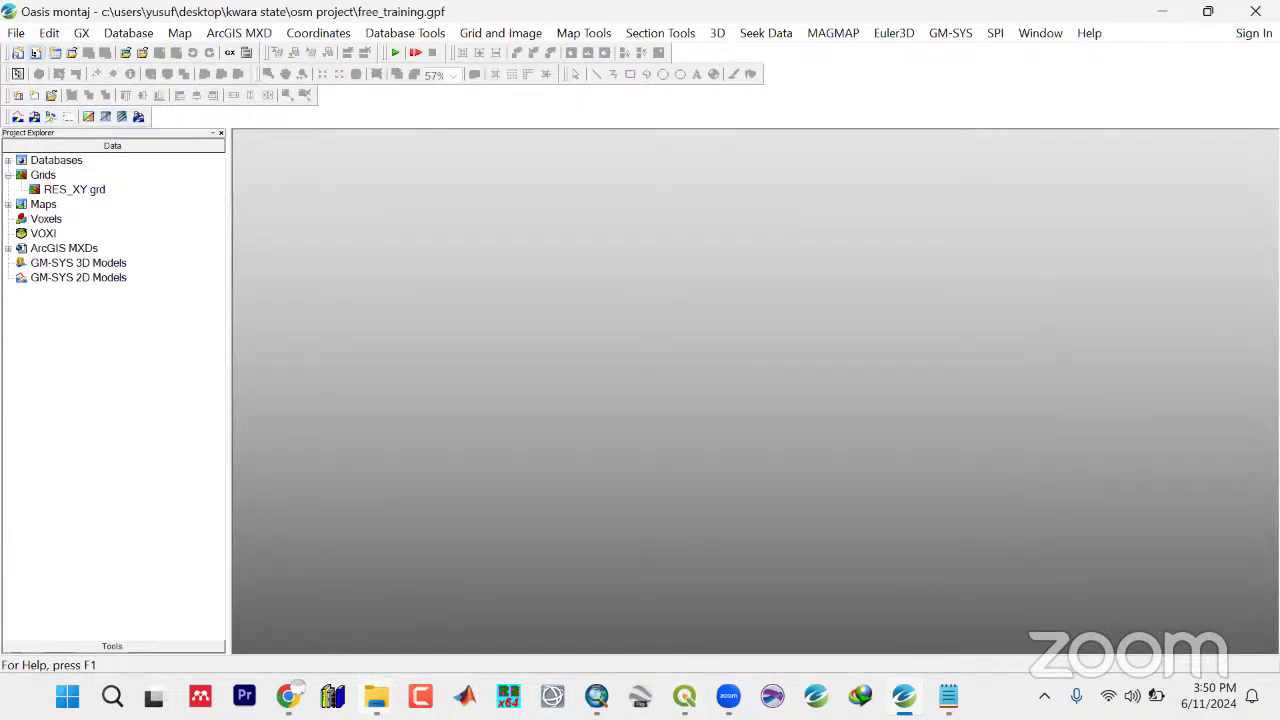
Examine the layout of the finished TMI_MAP image in the OSM Project's Images\Magnetic folder, closing it when done
left_click(571, 527)
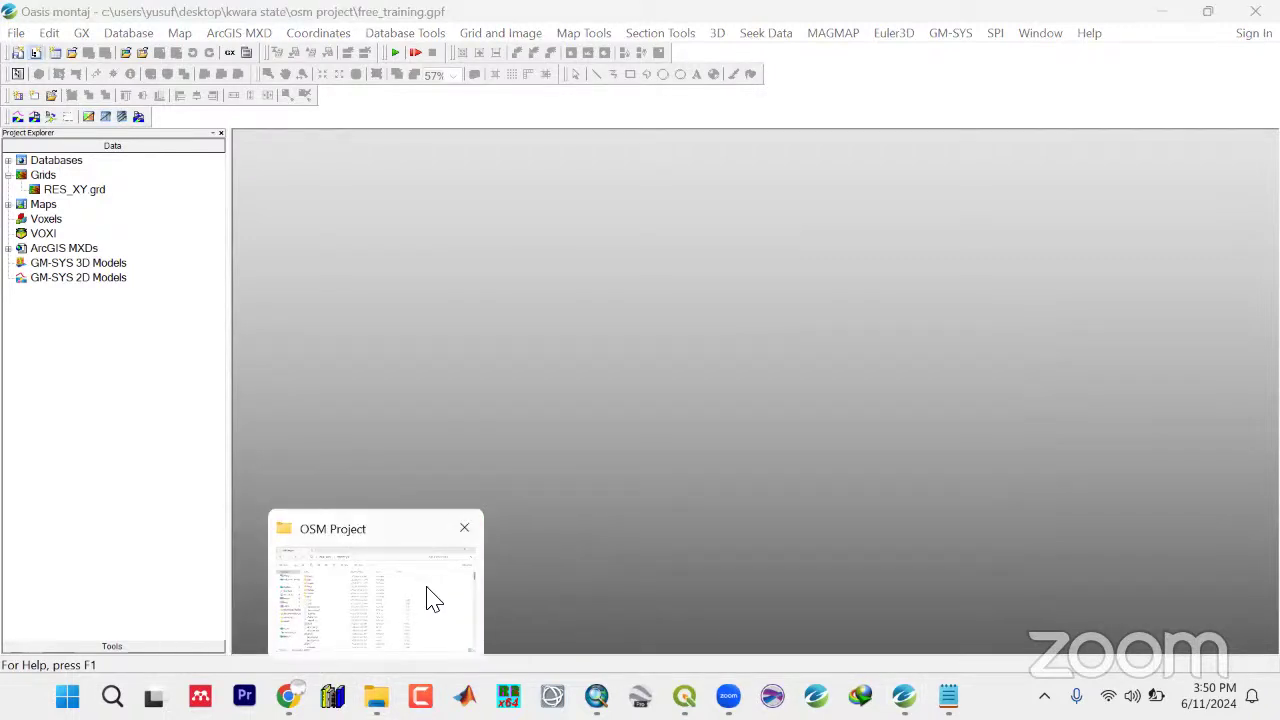
left_click(432, 598)
left_click(243, 236)
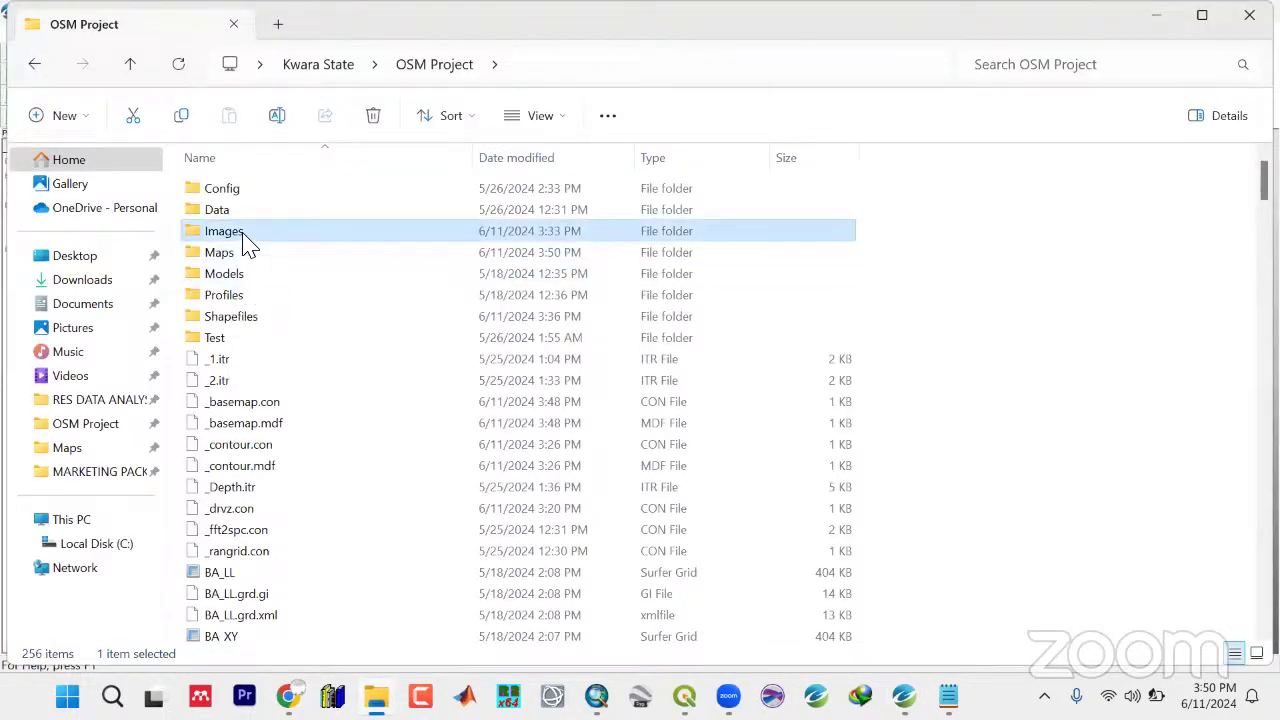
double_click(243, 236)
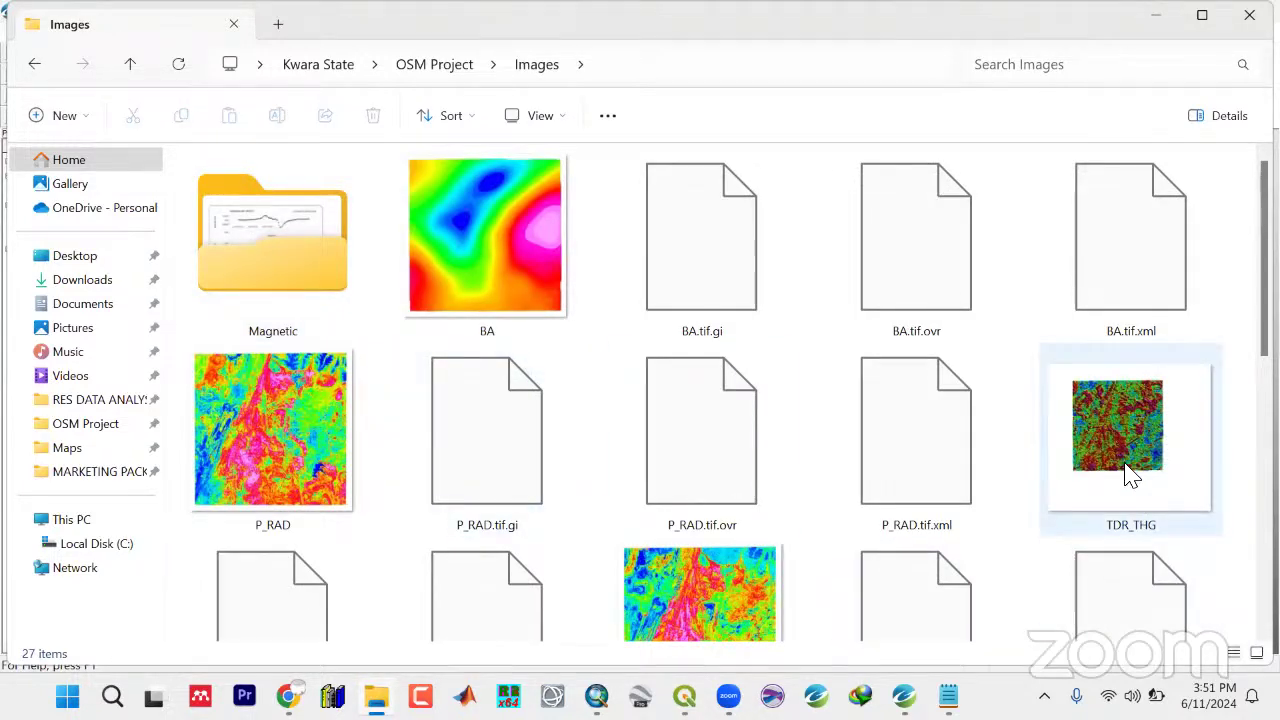
double_click(305, 272)
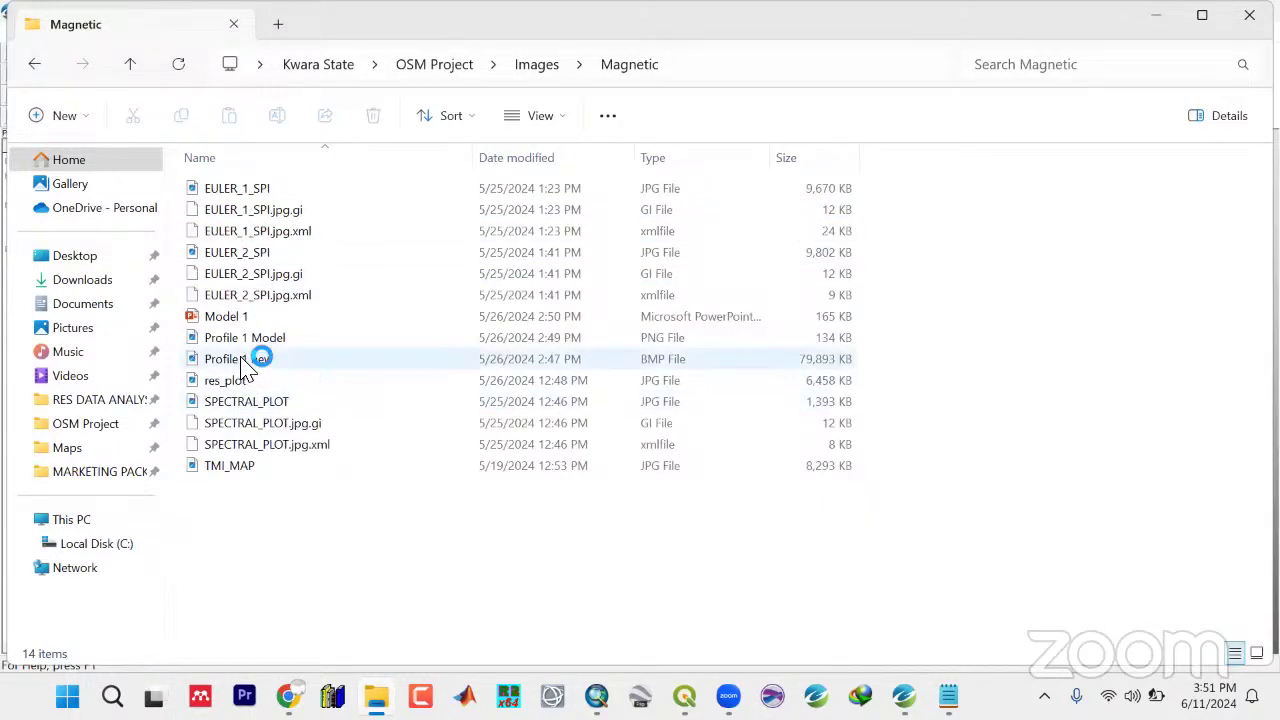
left_click(233, 470)
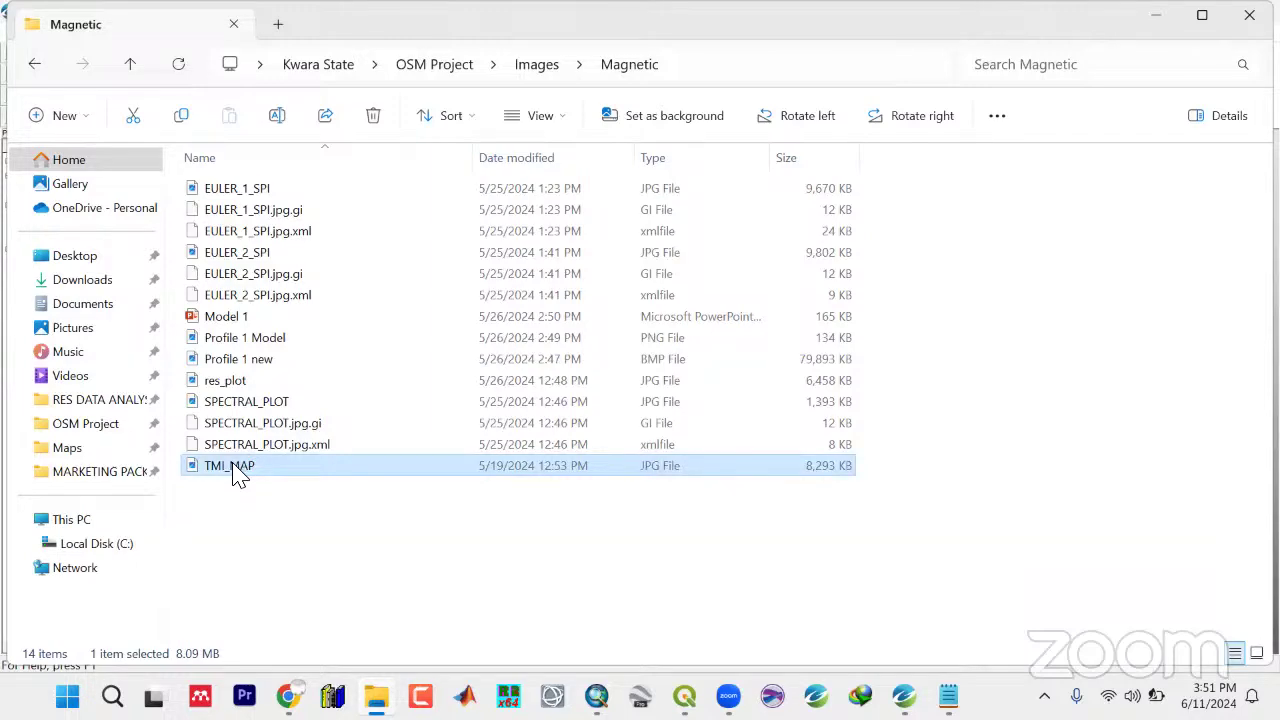
double_click(233, 470)
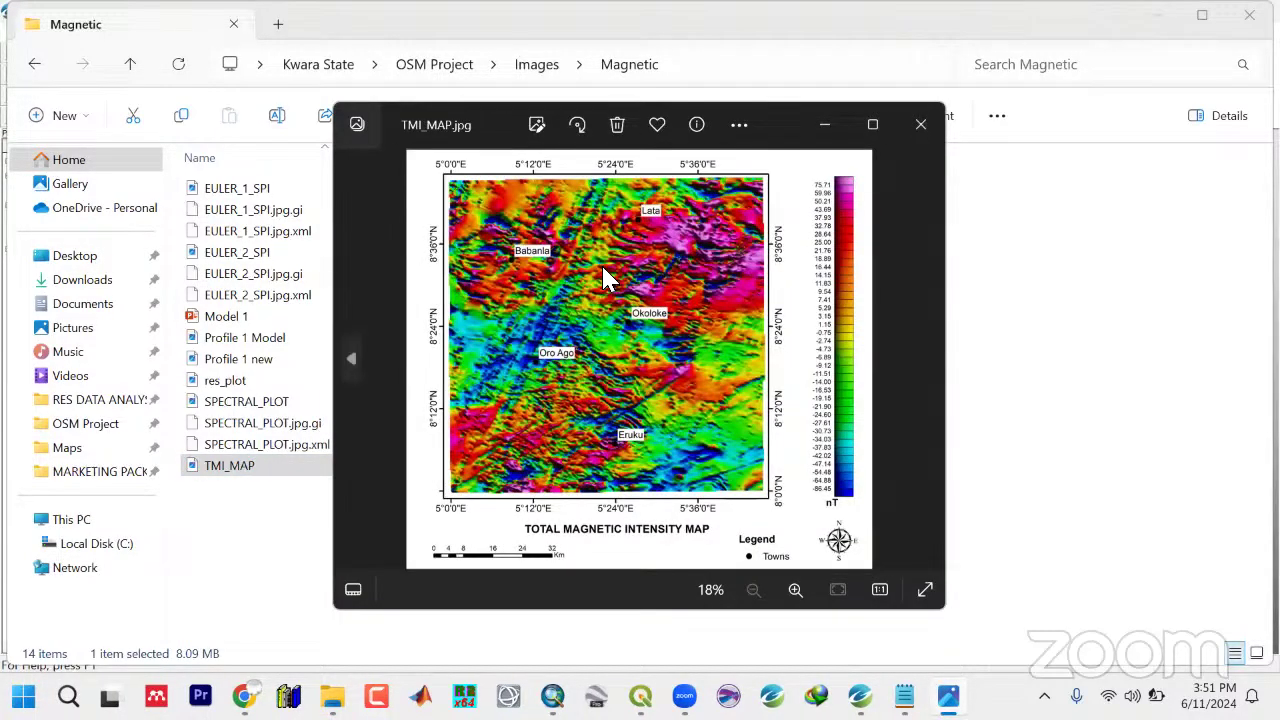
scroll(571, 320, "up", 1)
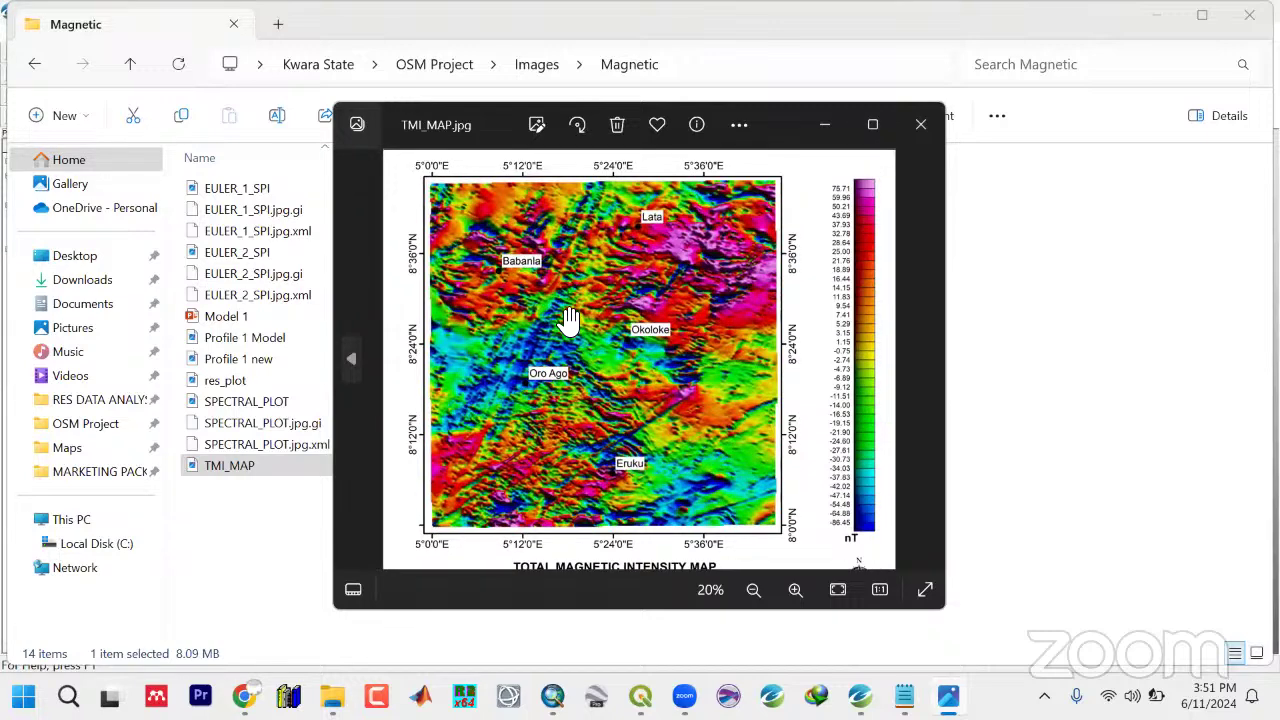
left_click(917, 124)
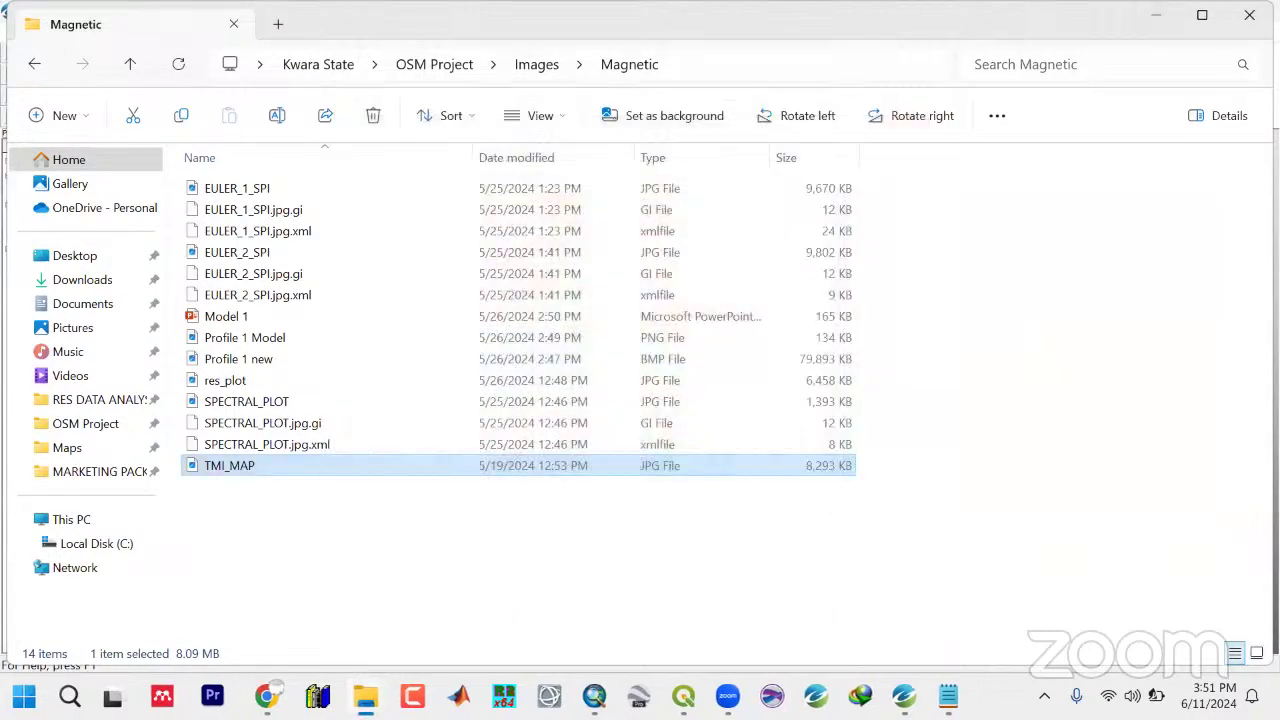
left_click(1143, 17)
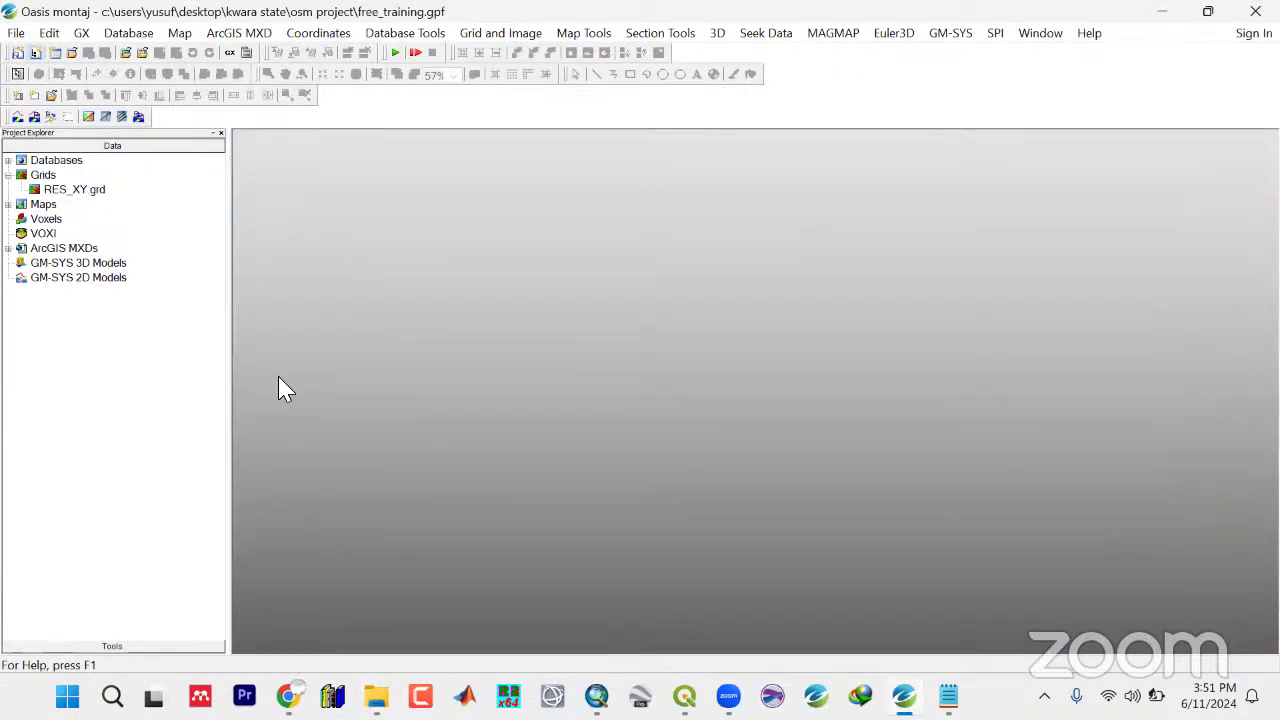
Switch to ArcMap and open the FVD map document from the Maps folder of the OSM Project on the Desktop
key("alt+Tab")
left_click(20, 36)
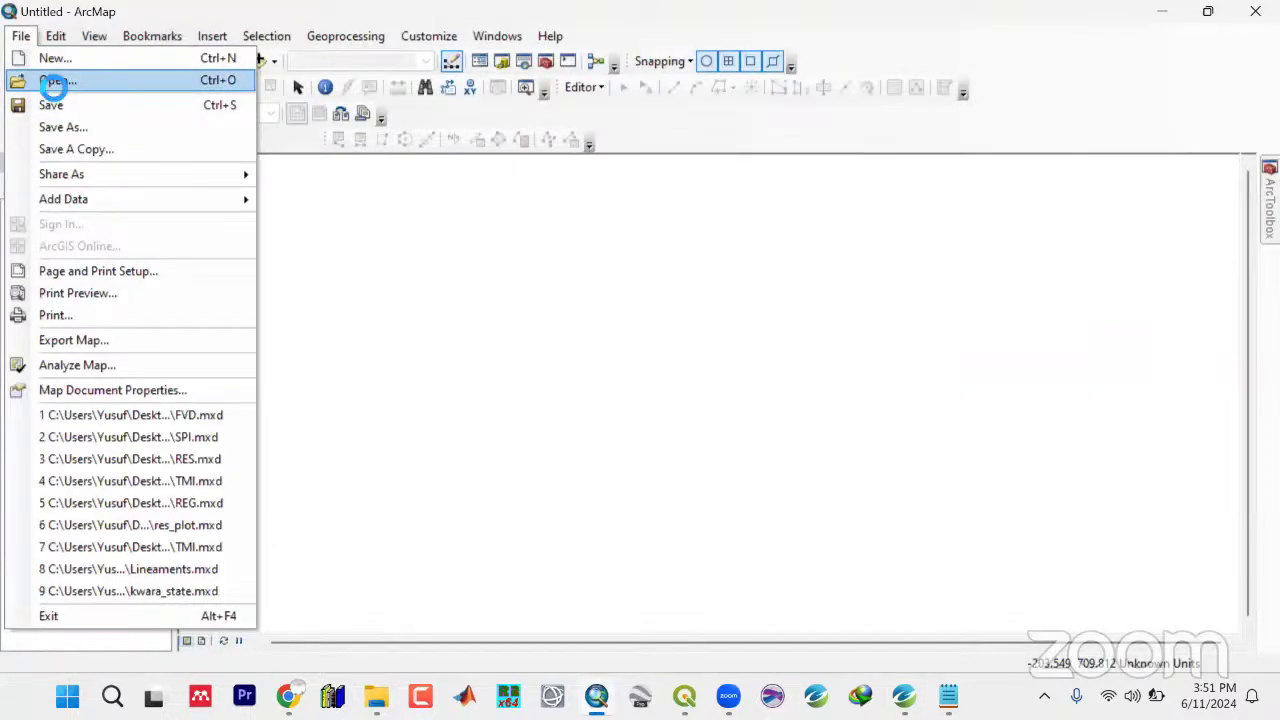
left_click(55, 82)
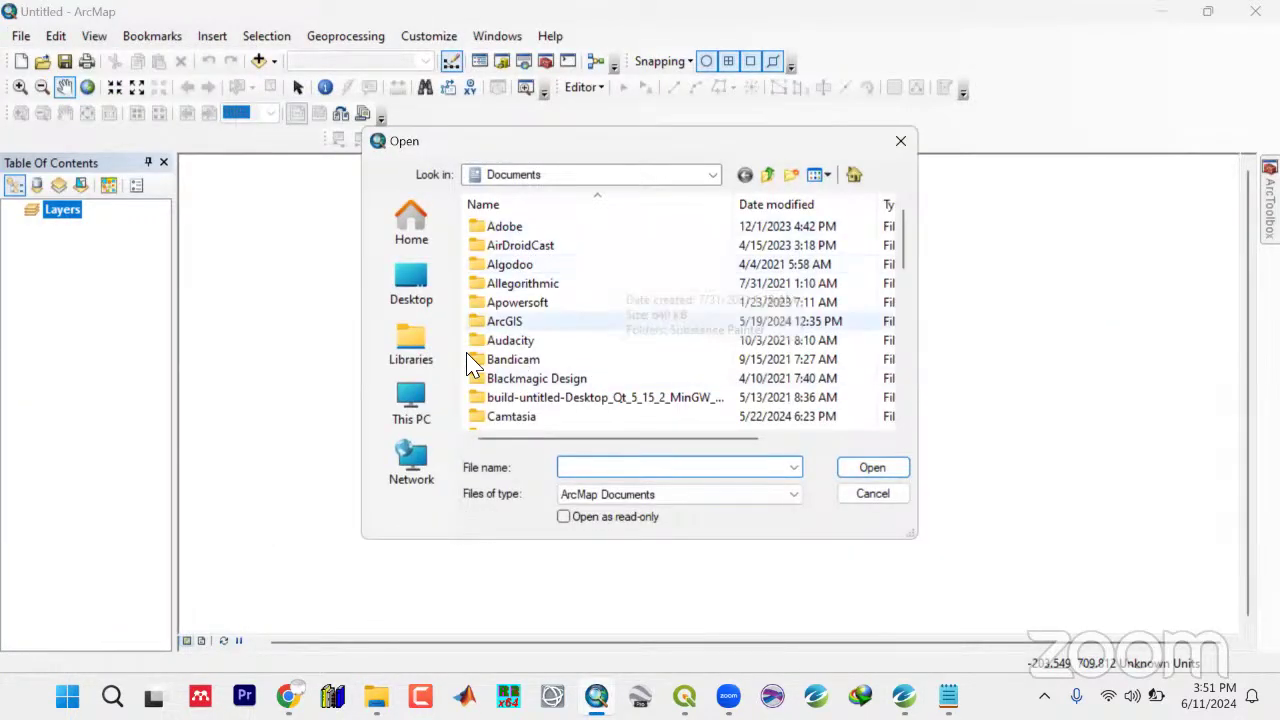
left_click(419, 302)
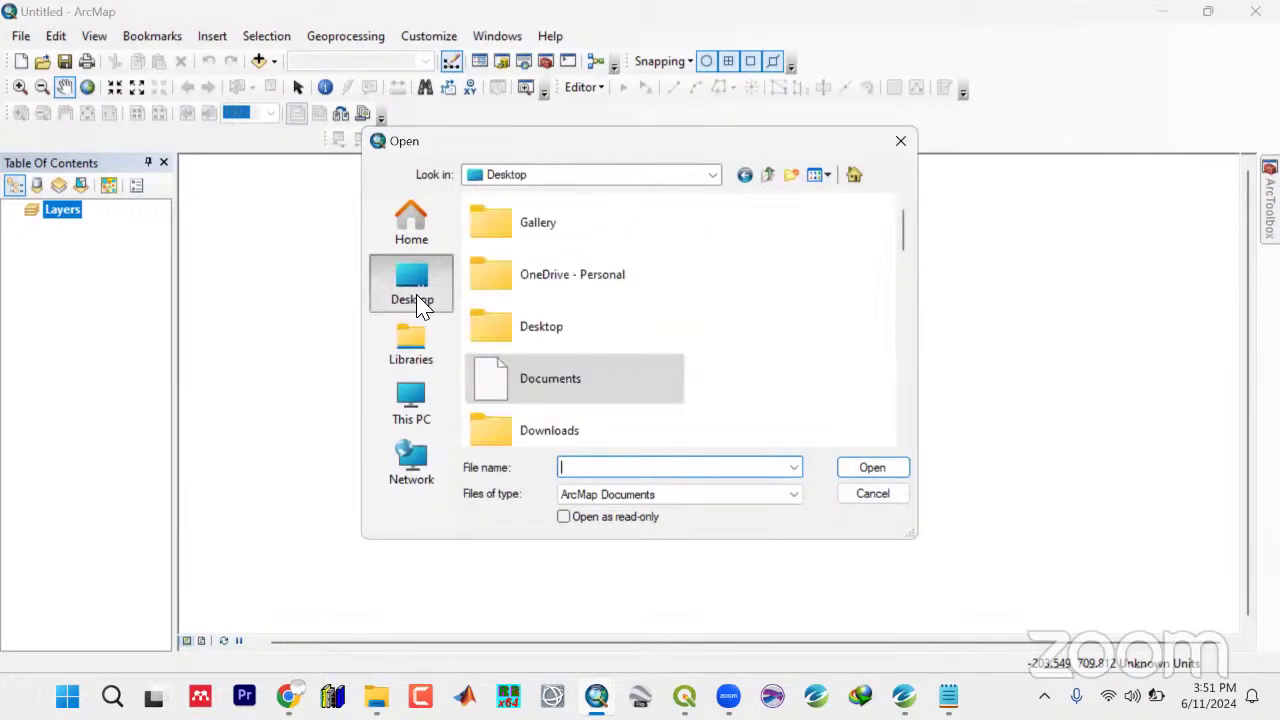
scroll(605, 316, "down", 4)
scroll(605, 316, "down", 5)
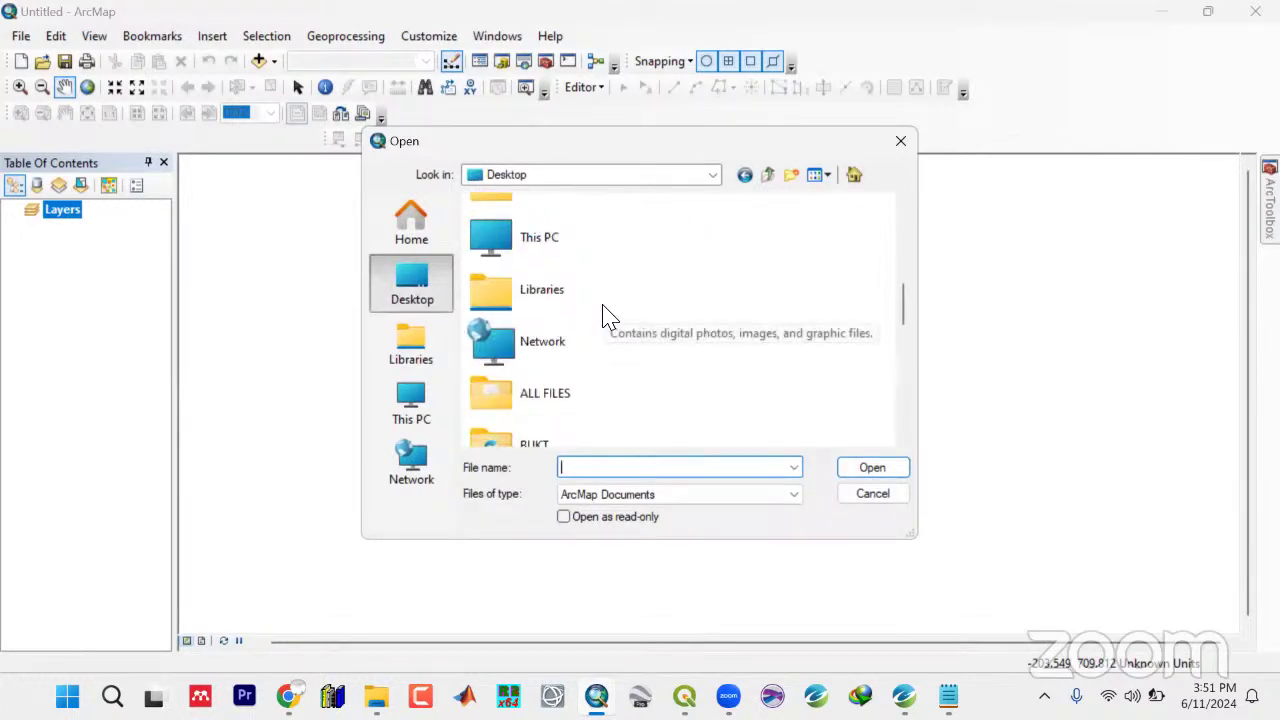
double_click(565, 355)
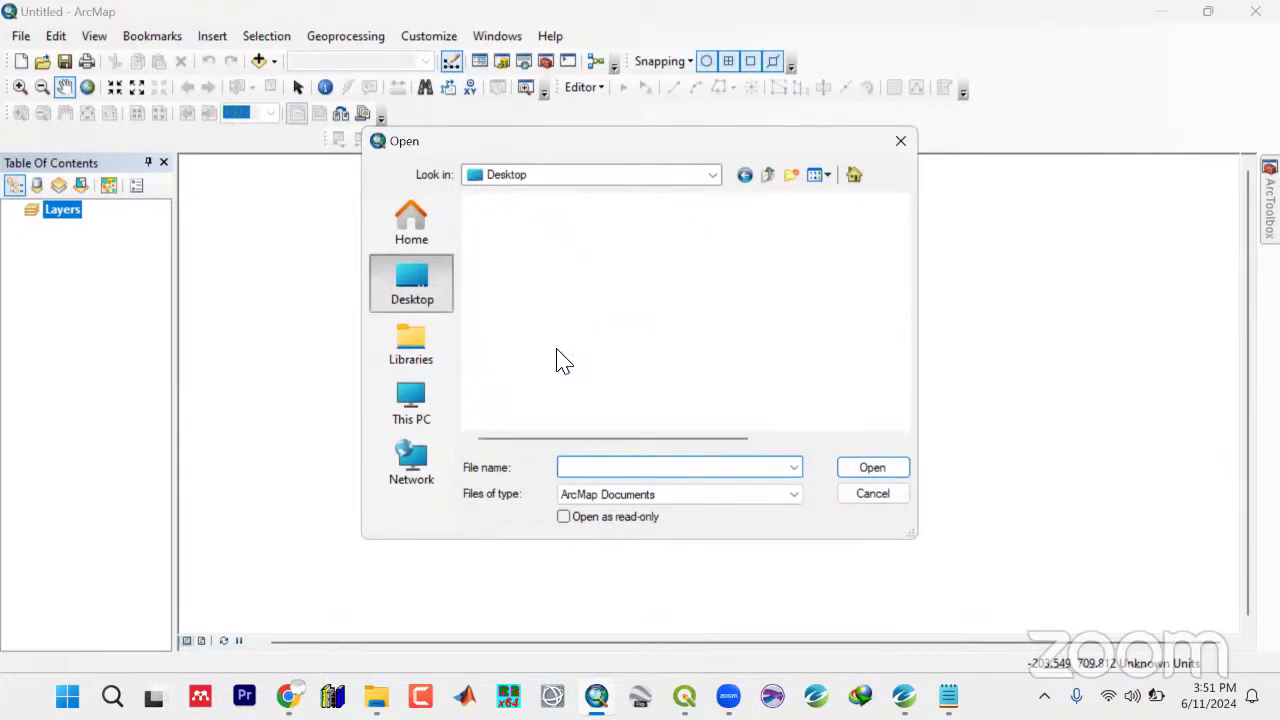
double_click(520, 304)
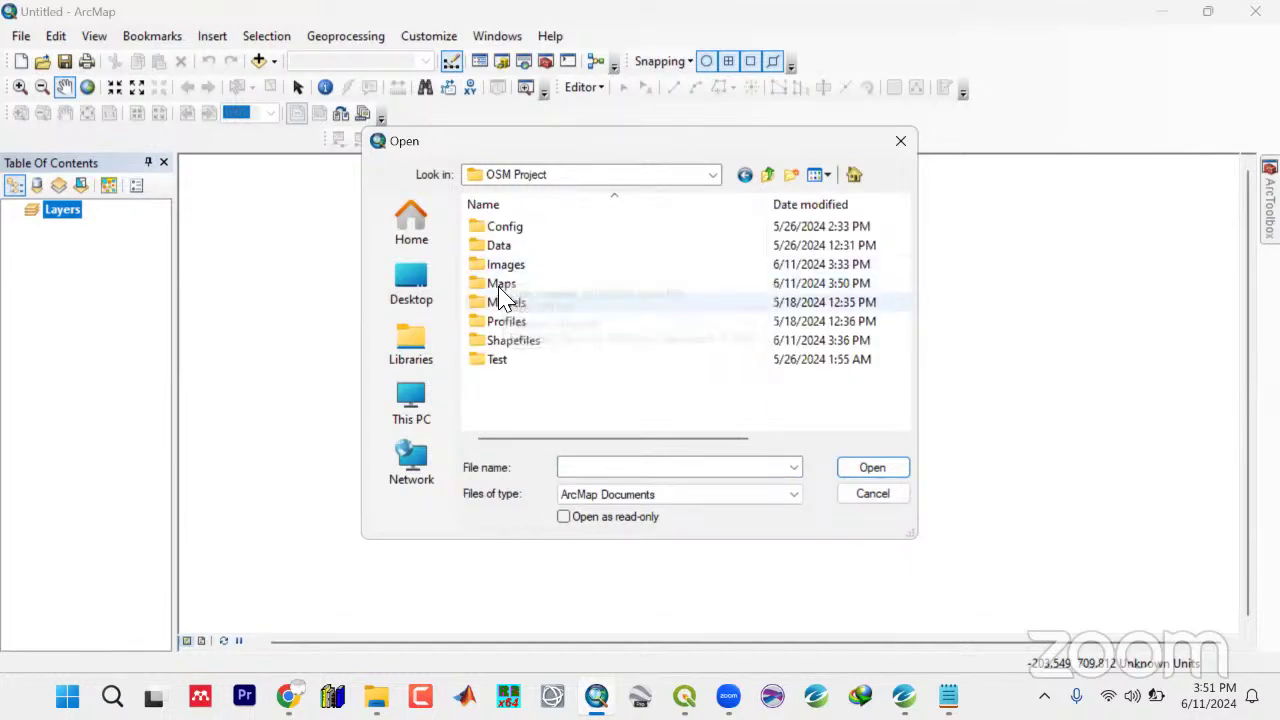
double_click(502, 286)
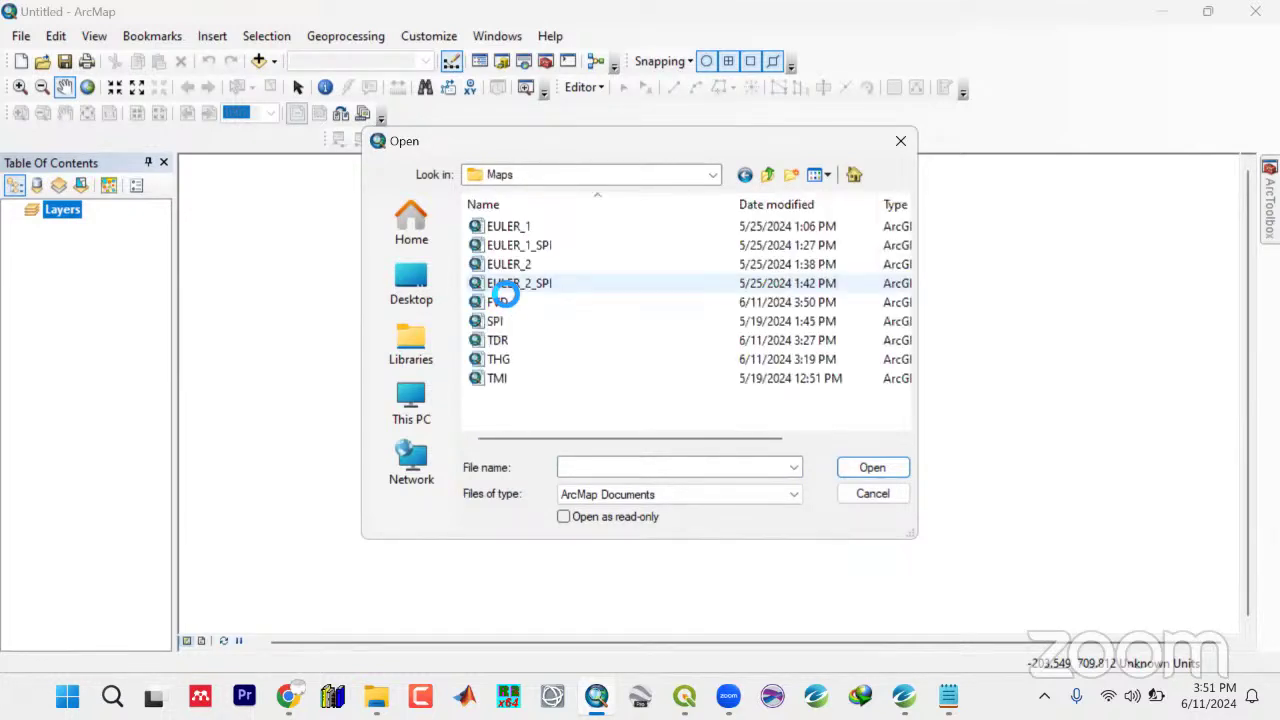
left_click(508, 302)
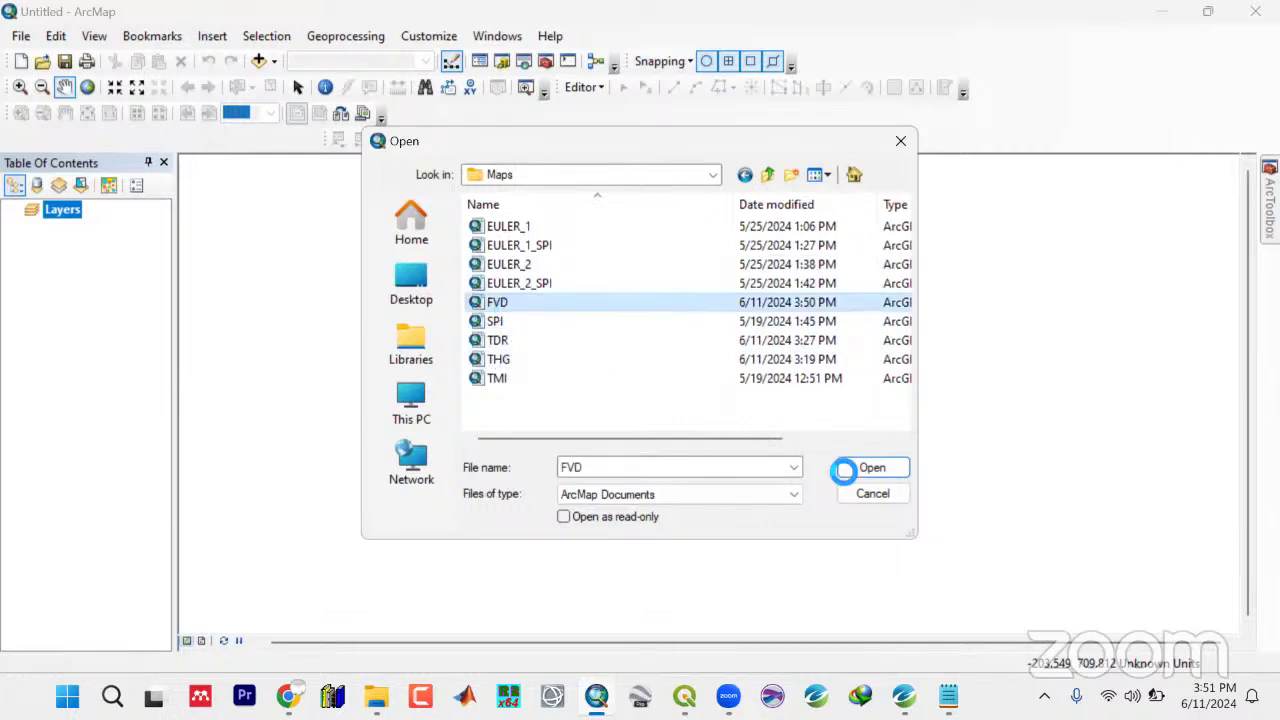
left_click(852, 469)
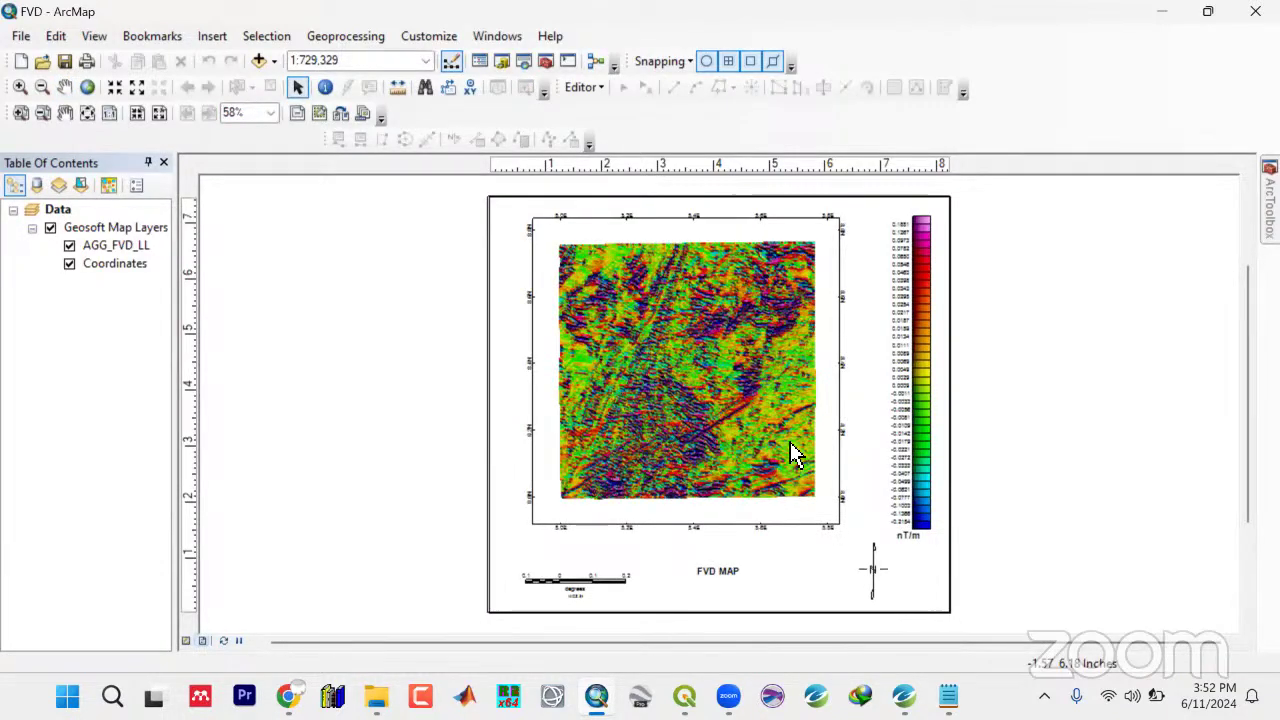
Delete the existing north arrow below the colour bar and insert a new ArcMap north arrow into the layout
left_click(878, 579)
key("Delete")
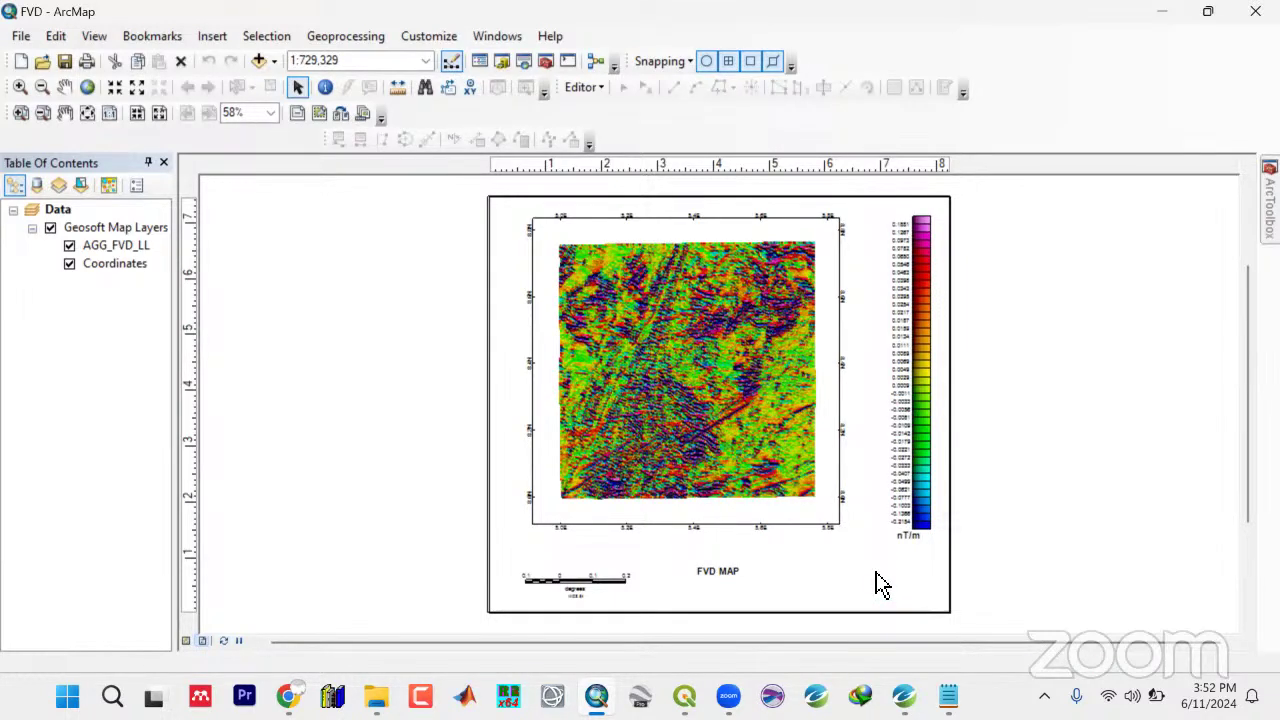
left_click(207, 40)
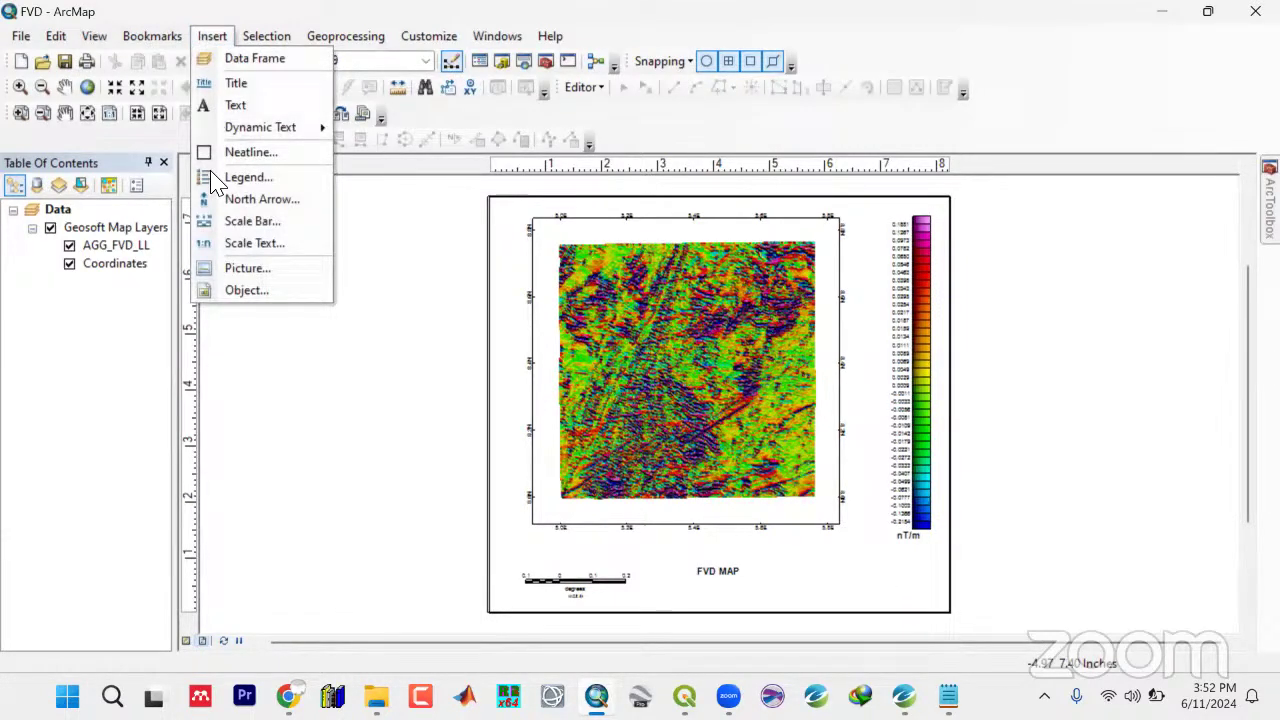
left_click(208, 200)
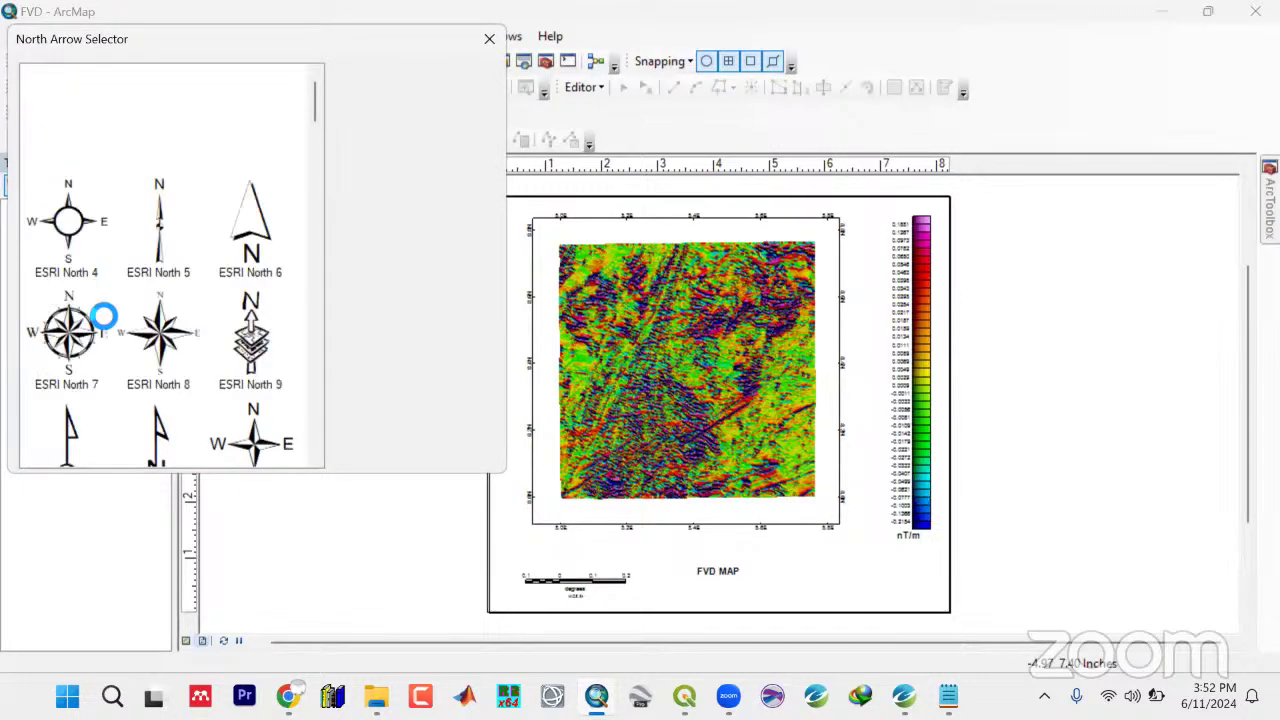
left_click(457, 456)
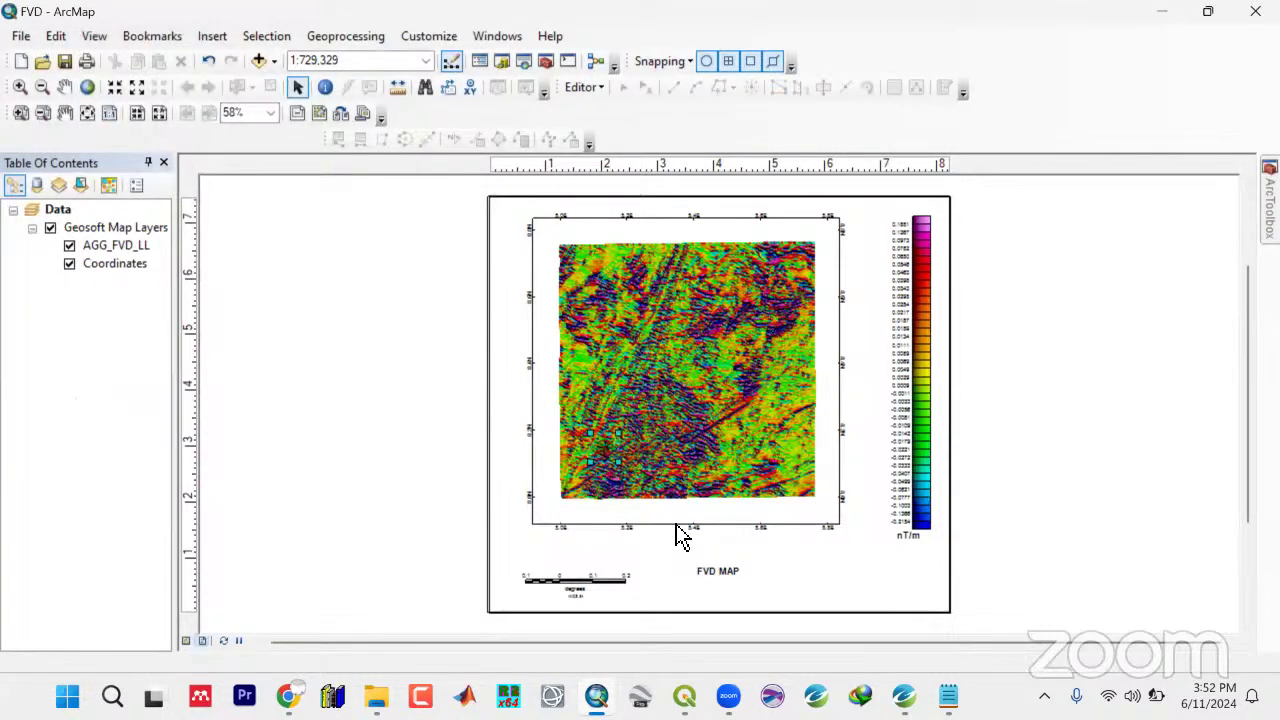
Move the new north arrow below the colour bar and shift the colour bar slightly inward from the page border
left_click_drag(638, 472, 885, 560)
left_click(912, 538)
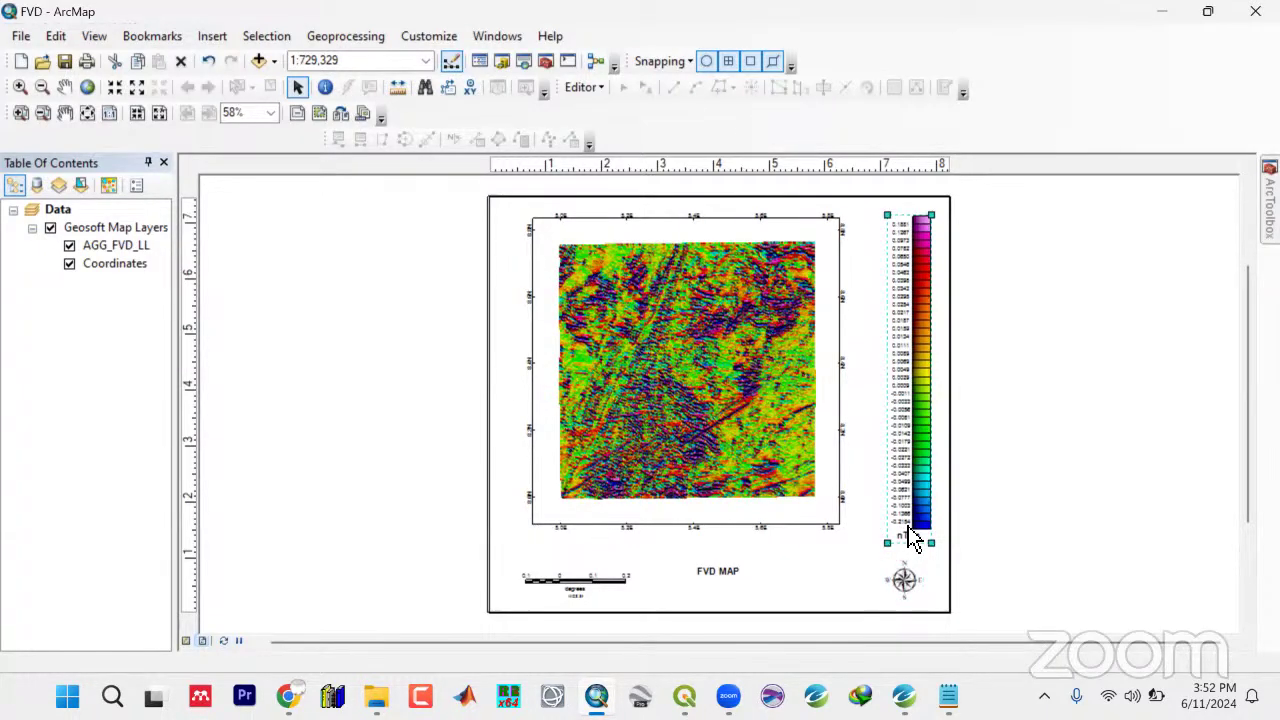
left_click_drag(910, 538, 905, 537)
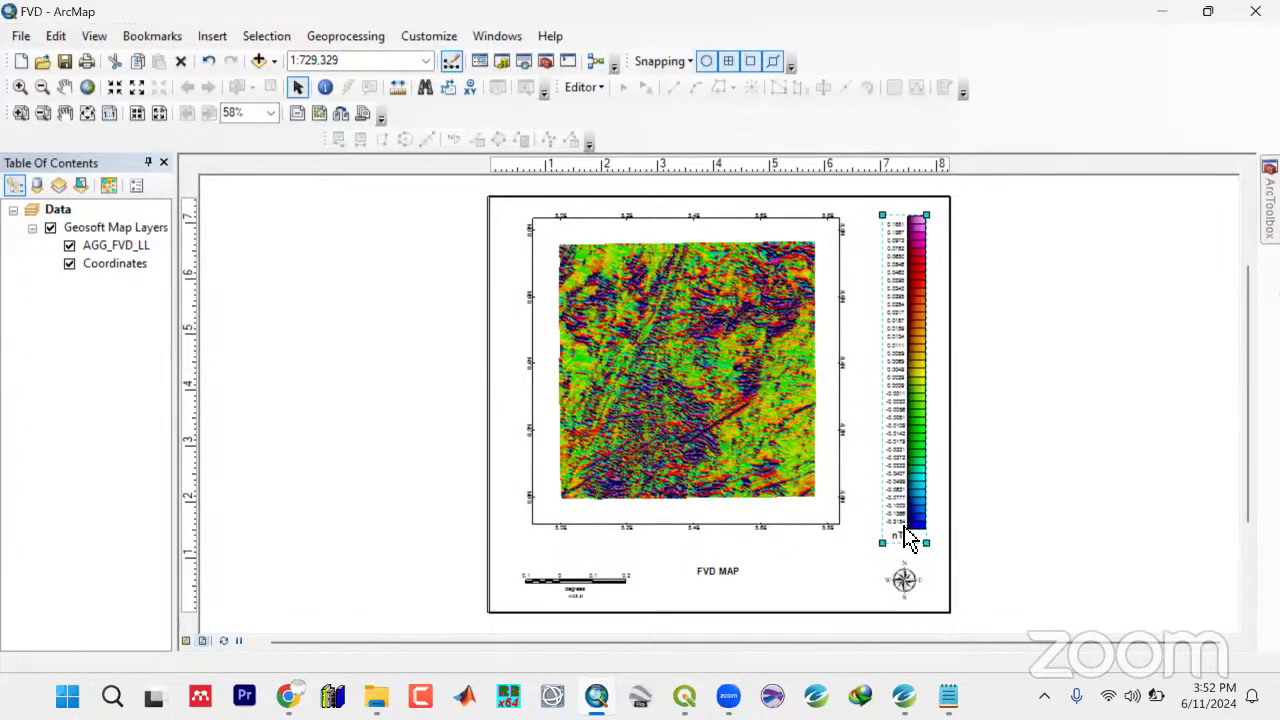
Replace the scale bar below the map with the My Scale Bar style, placed in the layout's lower-left corner
left_click(578, 594)
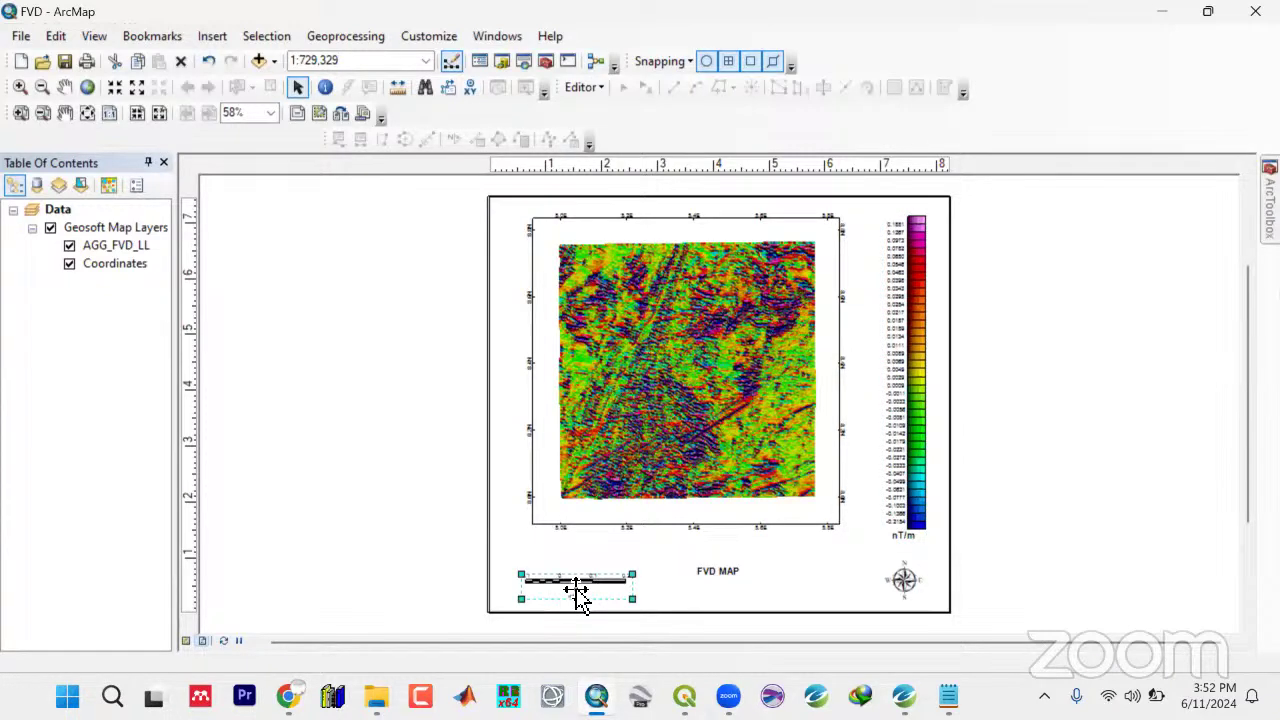
key("Delete")
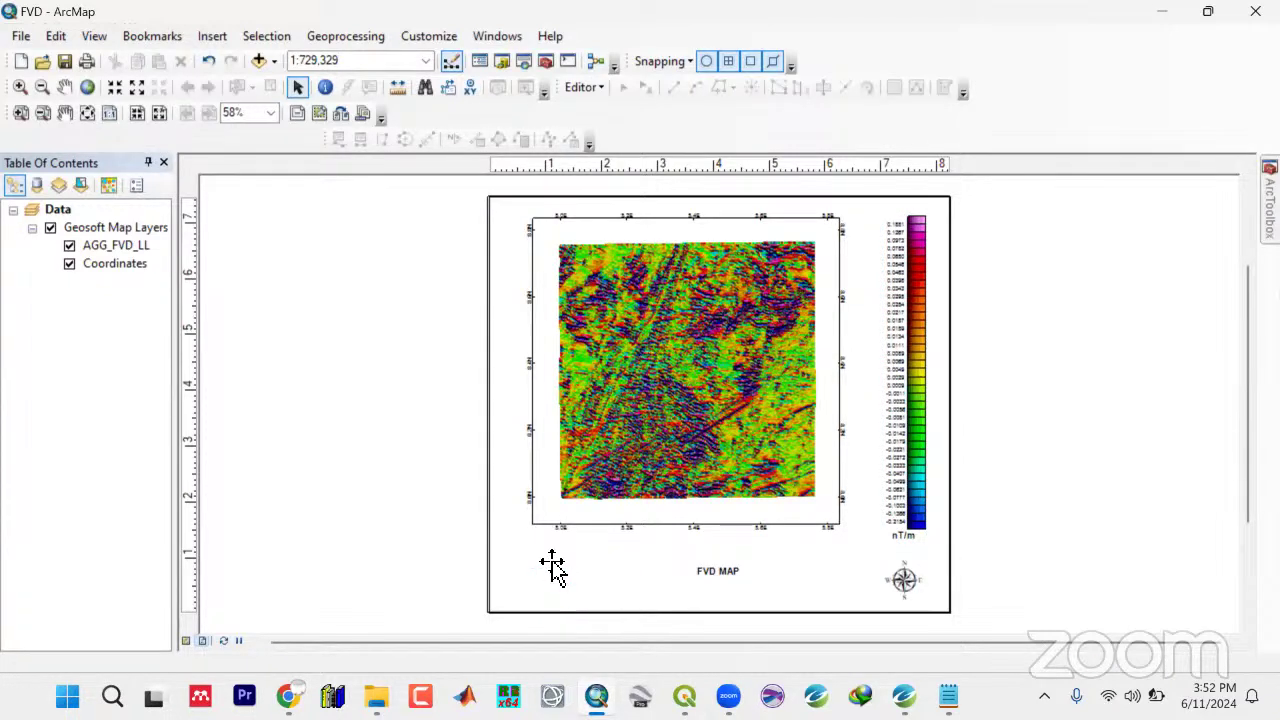
left_click(211, 37)
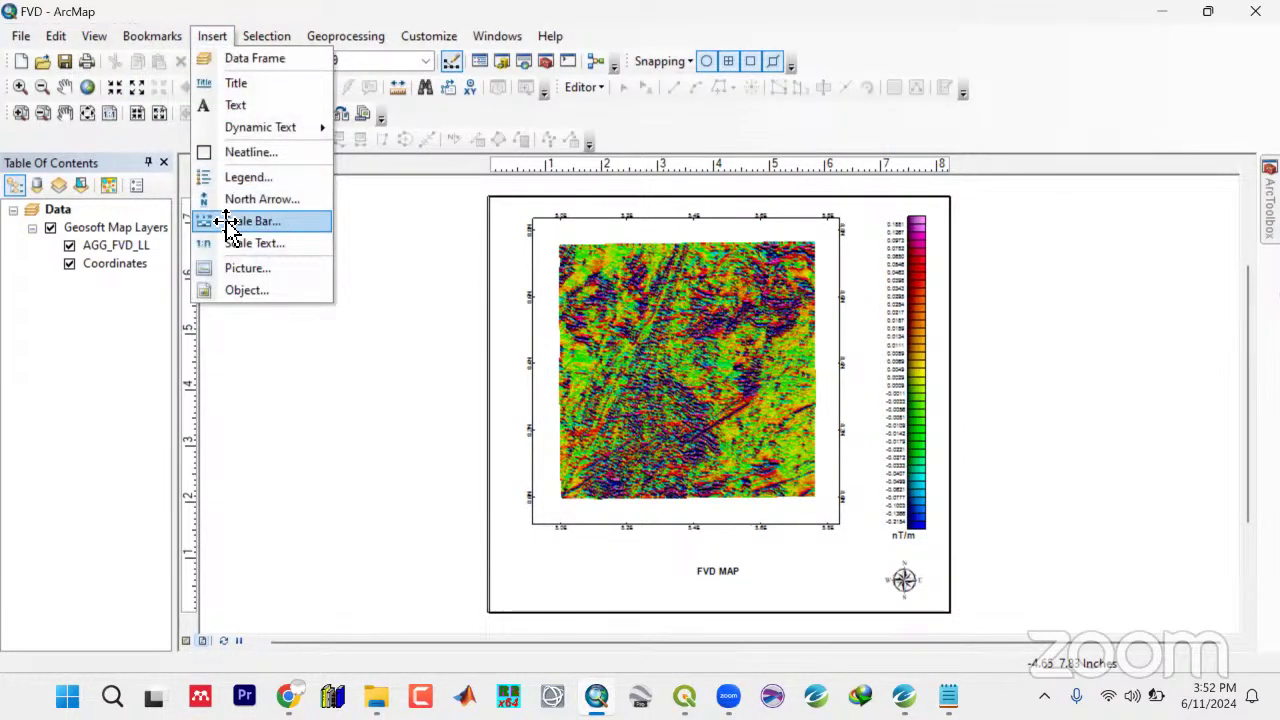
left_click(229, 224)
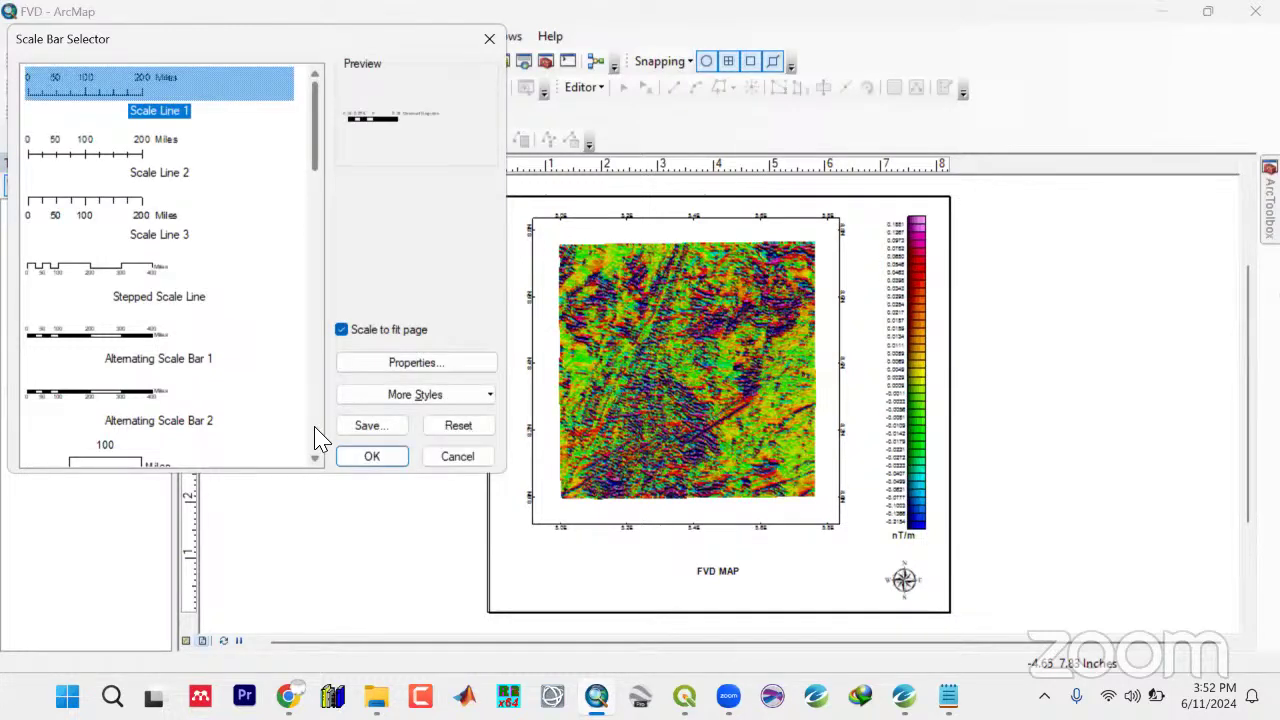
left_click(315, 428)
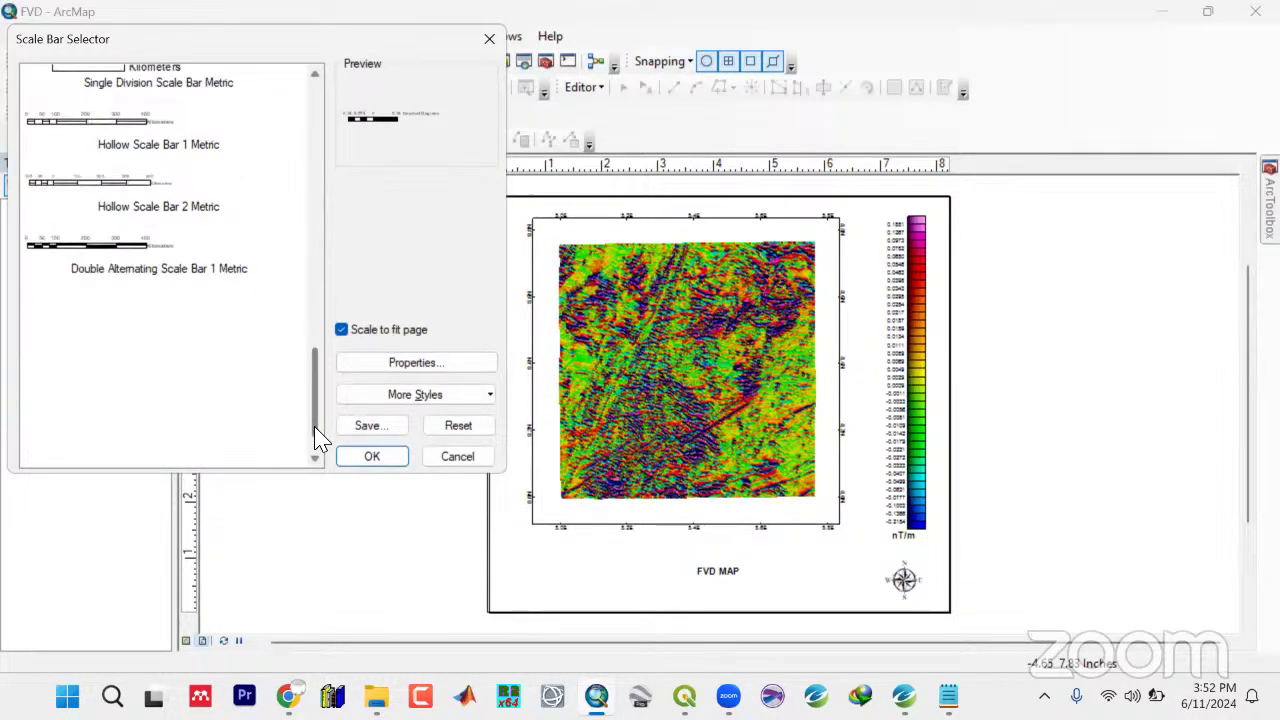
left_click(316, 457)
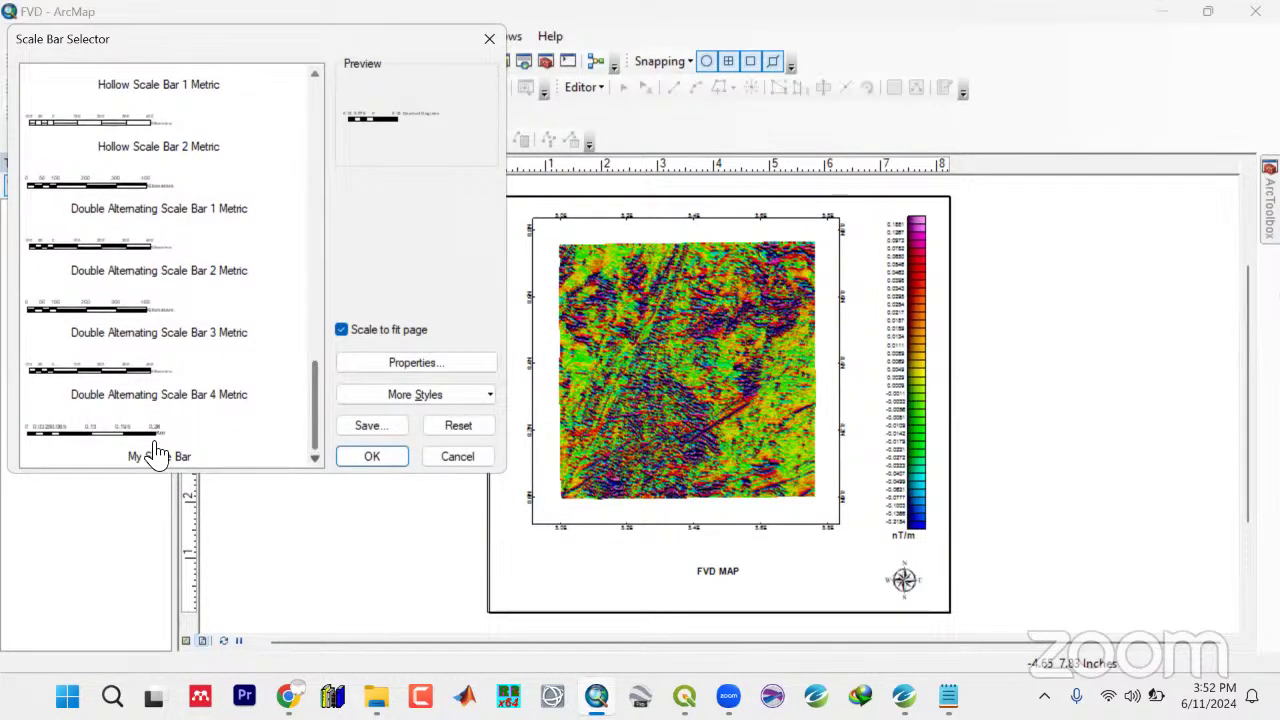
left_click(158, 455)
left_click(365, 460)
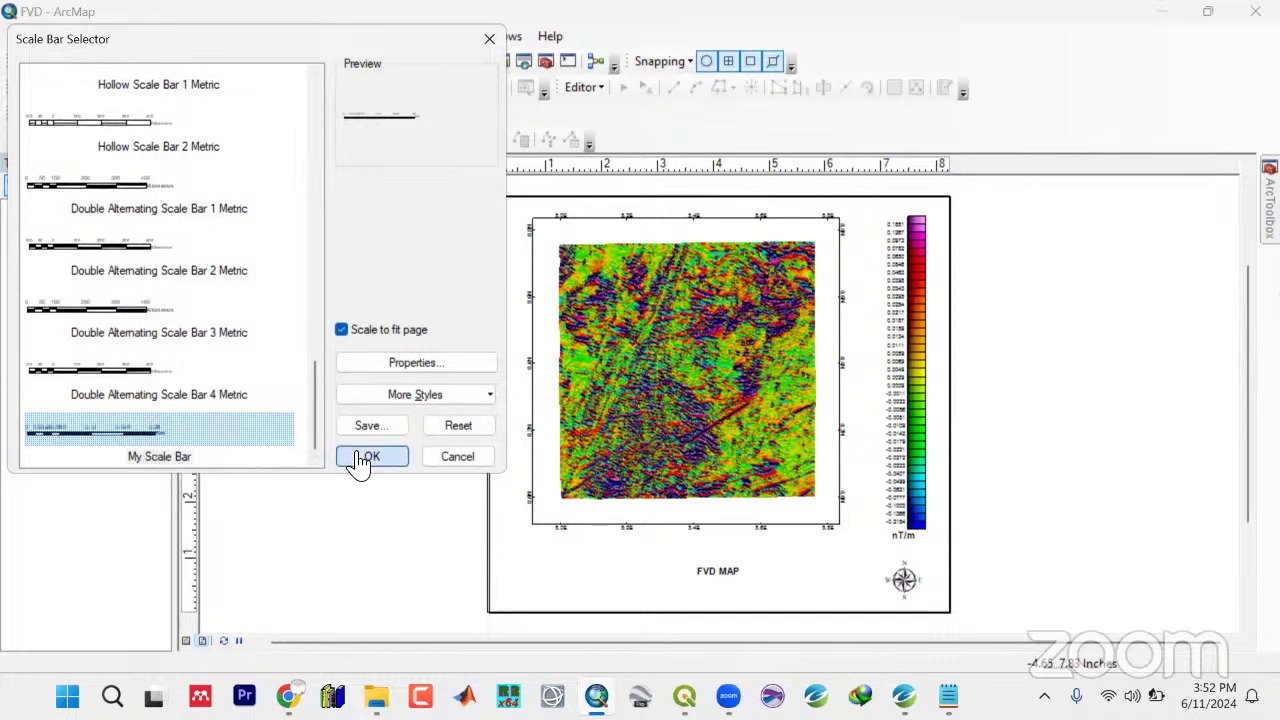
left_click_drag(751, 389, 617, 612)
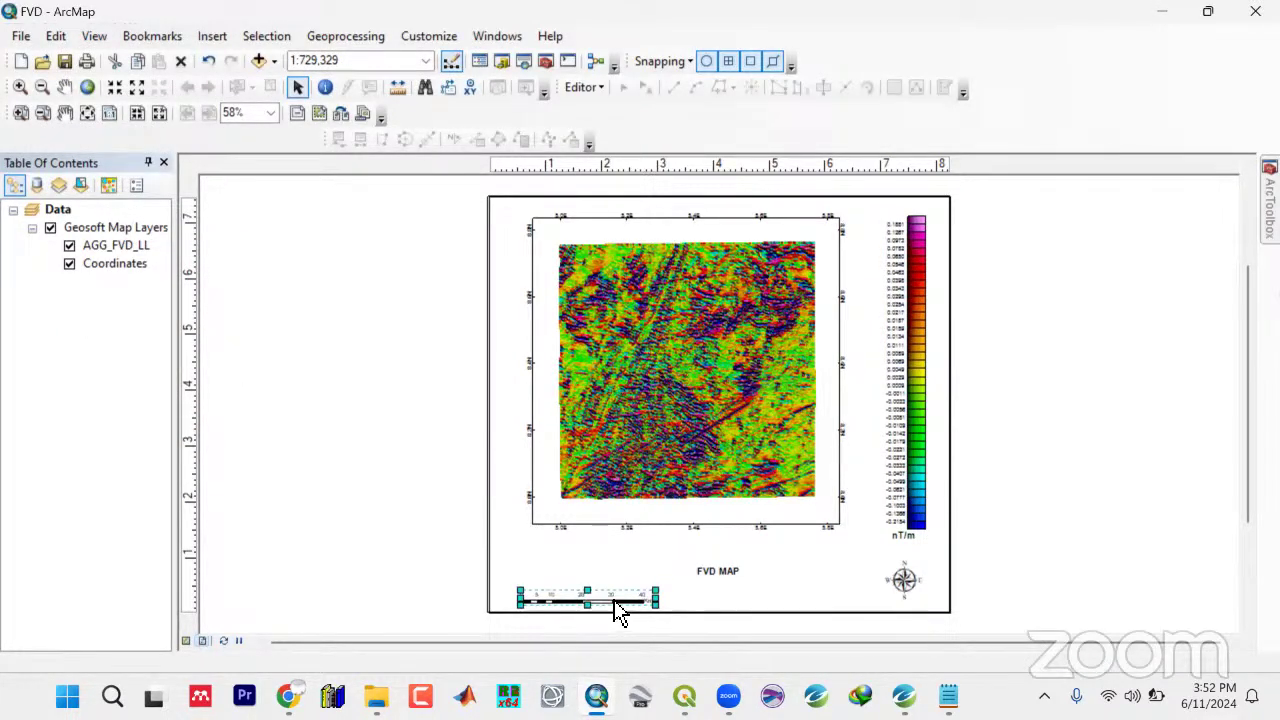
Shift the FVD MAP title slightly toward the scale bar and hide the AGG_FVD_LL layer
left_click_drag(716, 574, 697, 580)
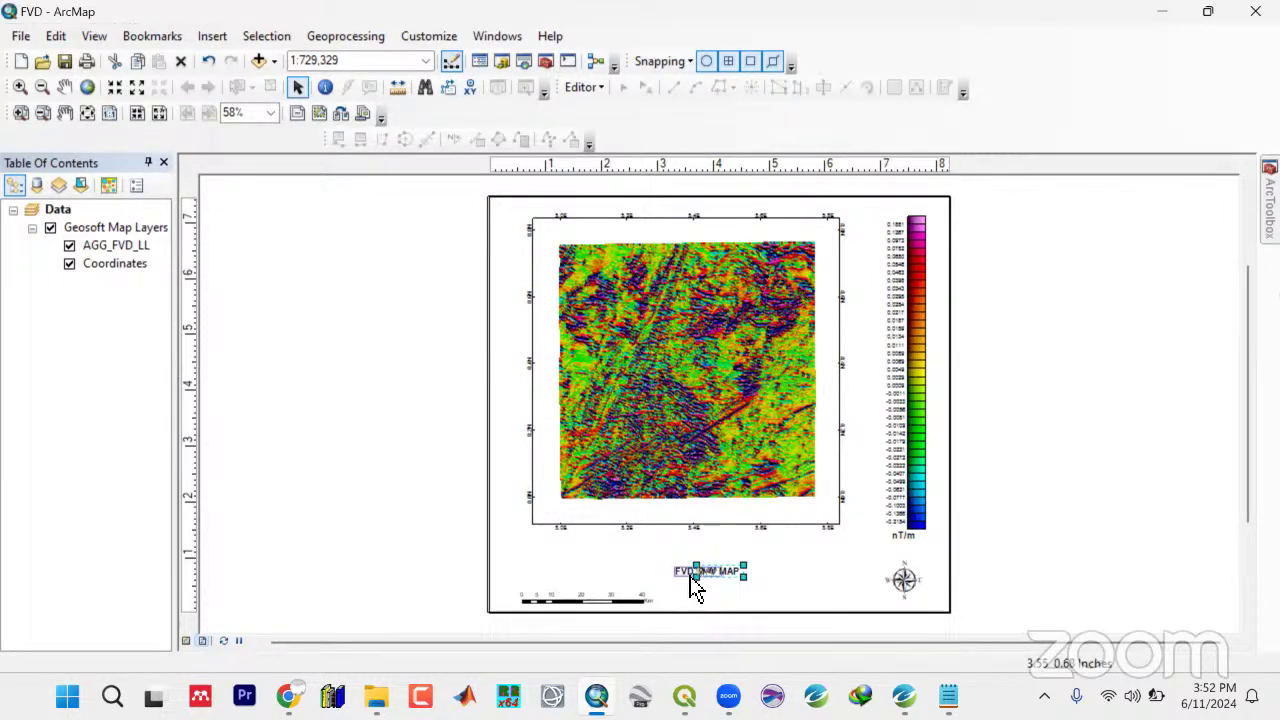
left_click(70, 246)
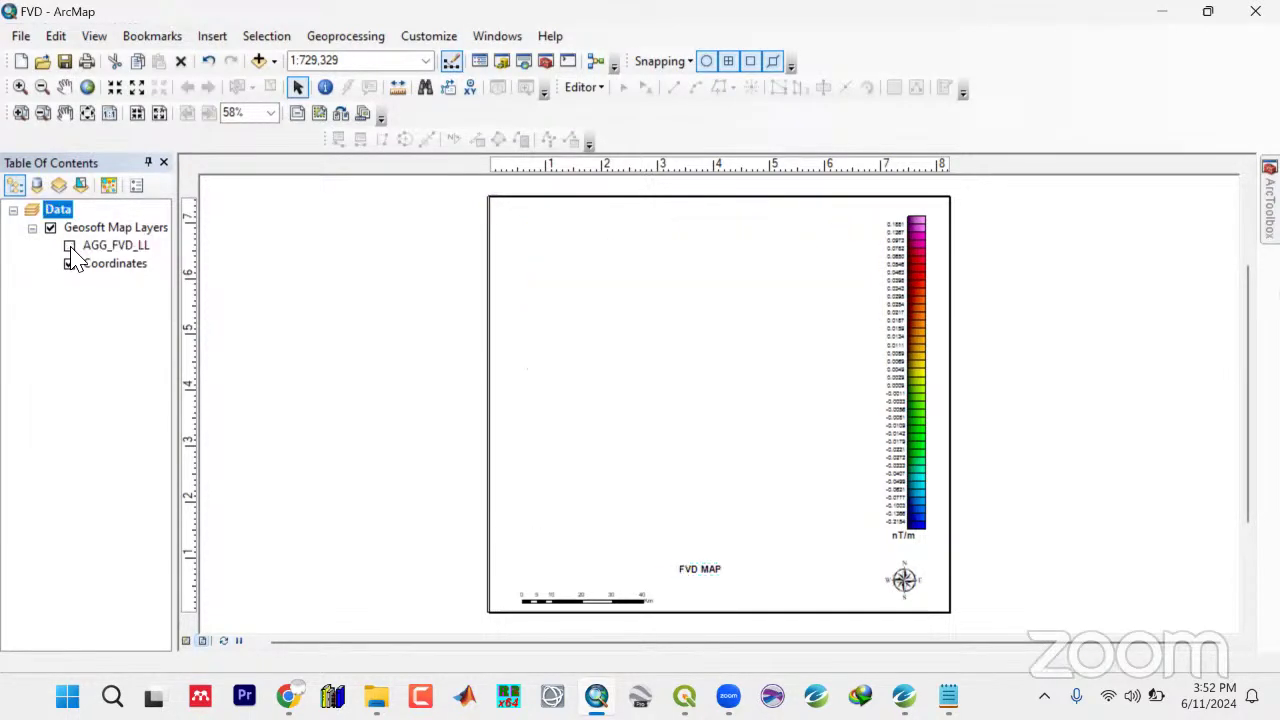
Insert a text element into the layout reading "LINEAMENTS MAP OF THE STUDY AREA"
left_click(214, 42)
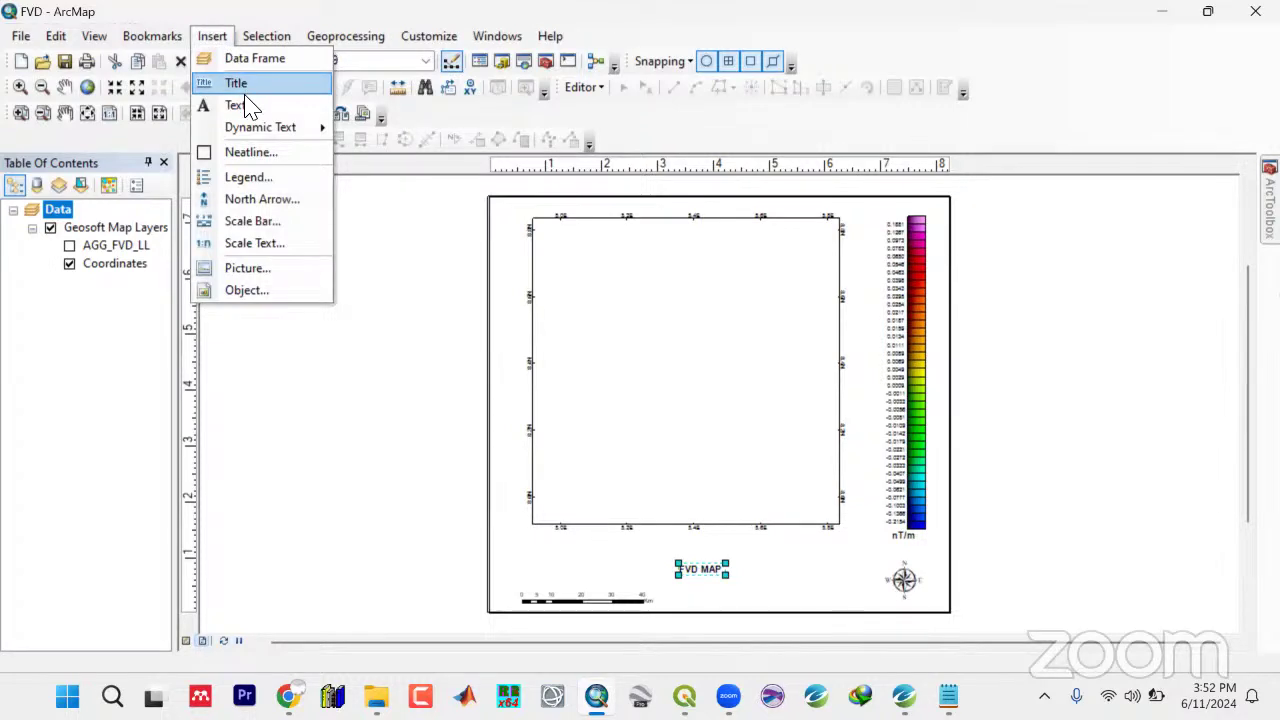
left_click(240, 105)
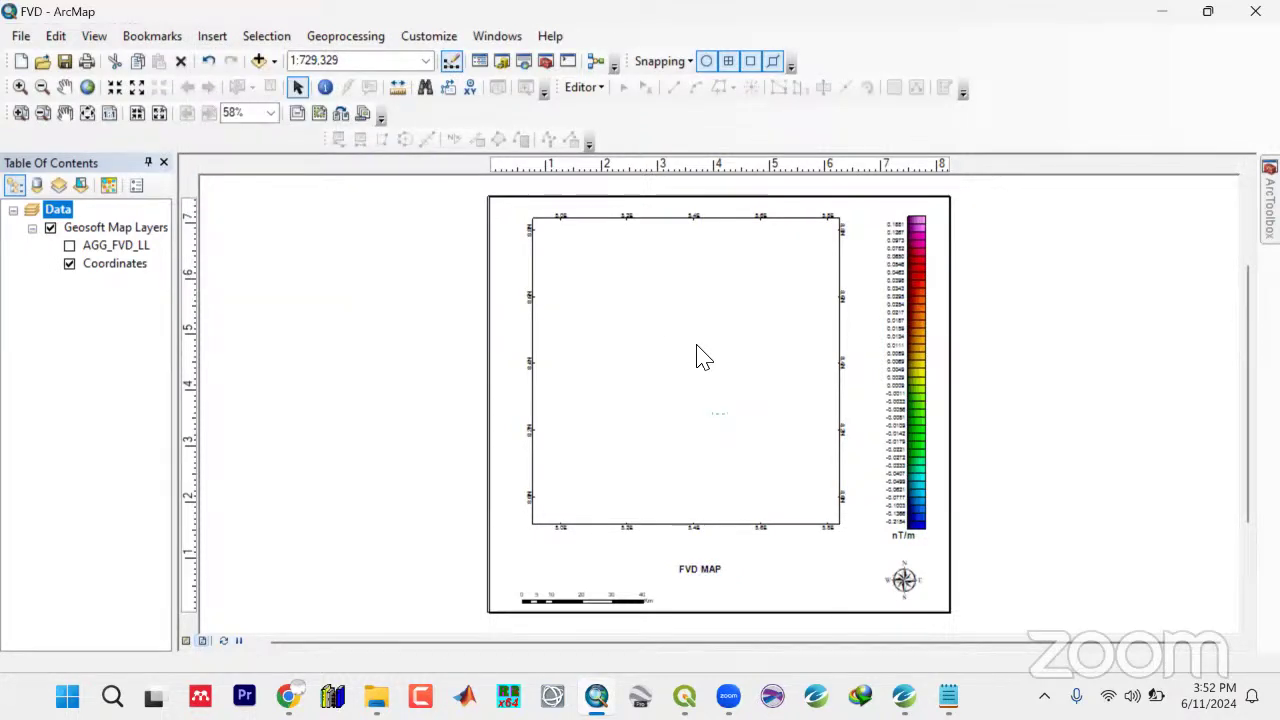
double_click(722, 411)
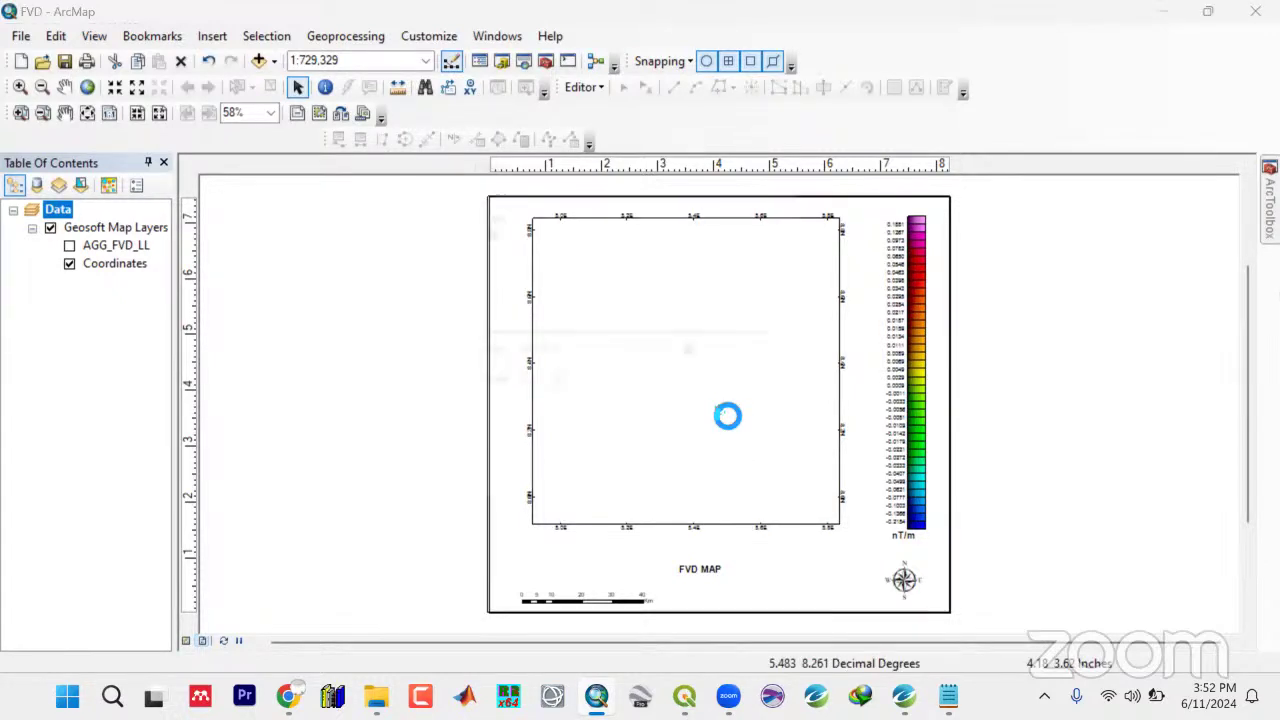
type("Li")
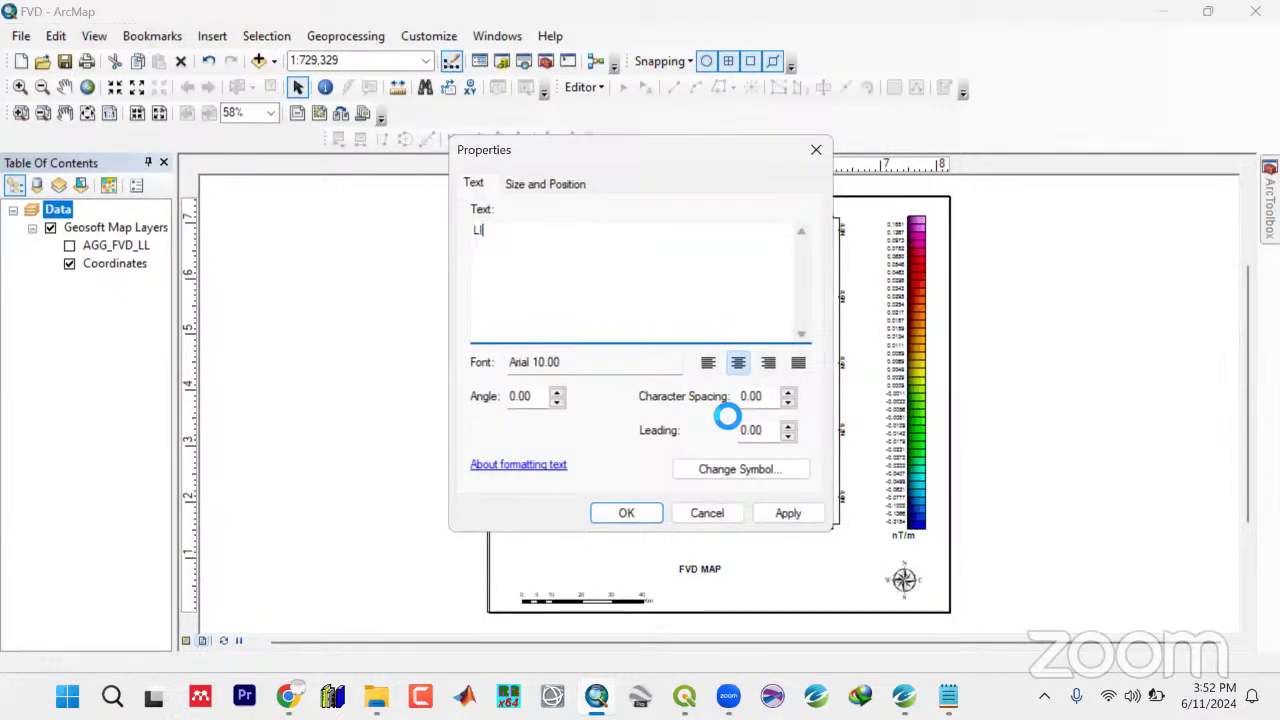
type("NEAMENTS MAP OF THE STU")
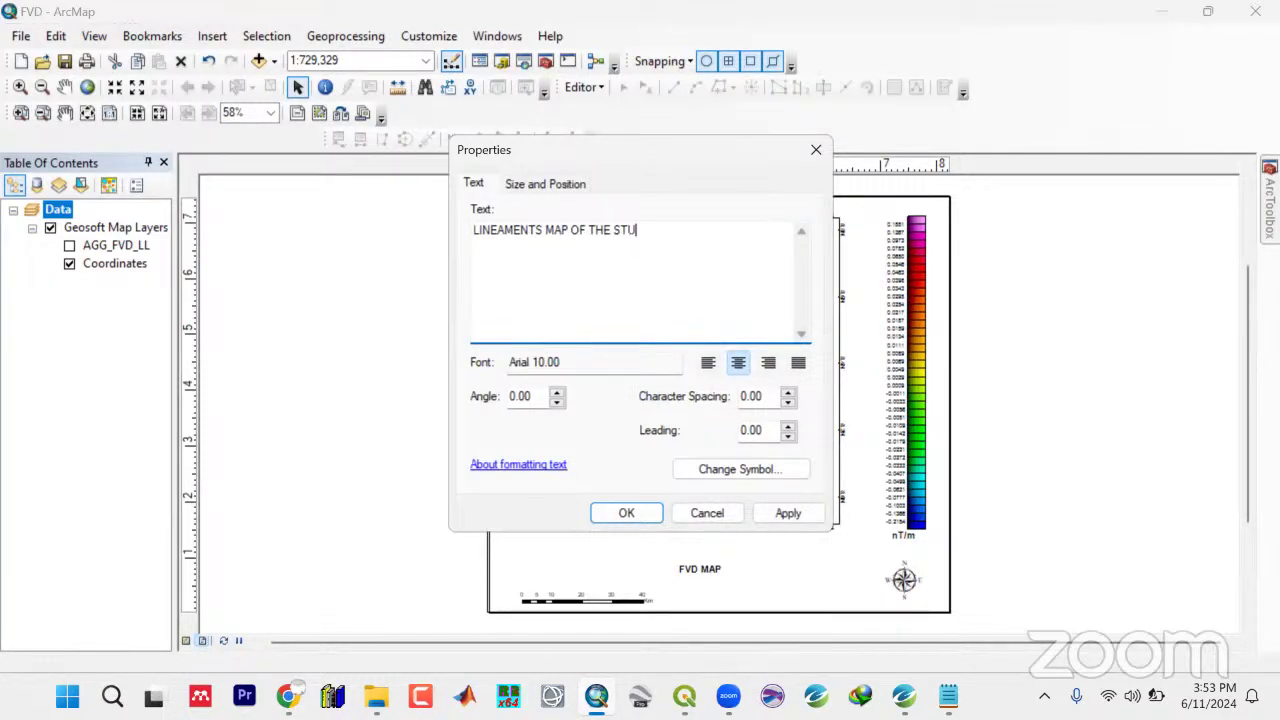
type("EA")
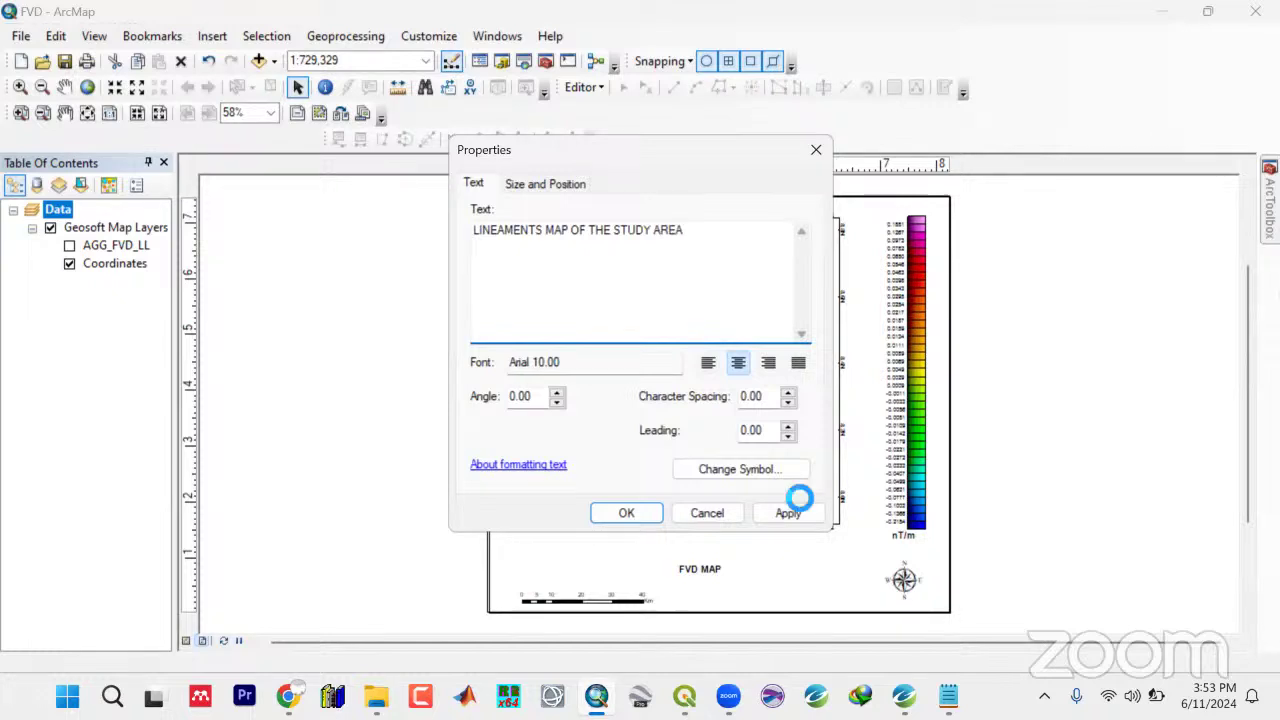
Set the font size of the new text's symbol to 14
left_click(772, 478)
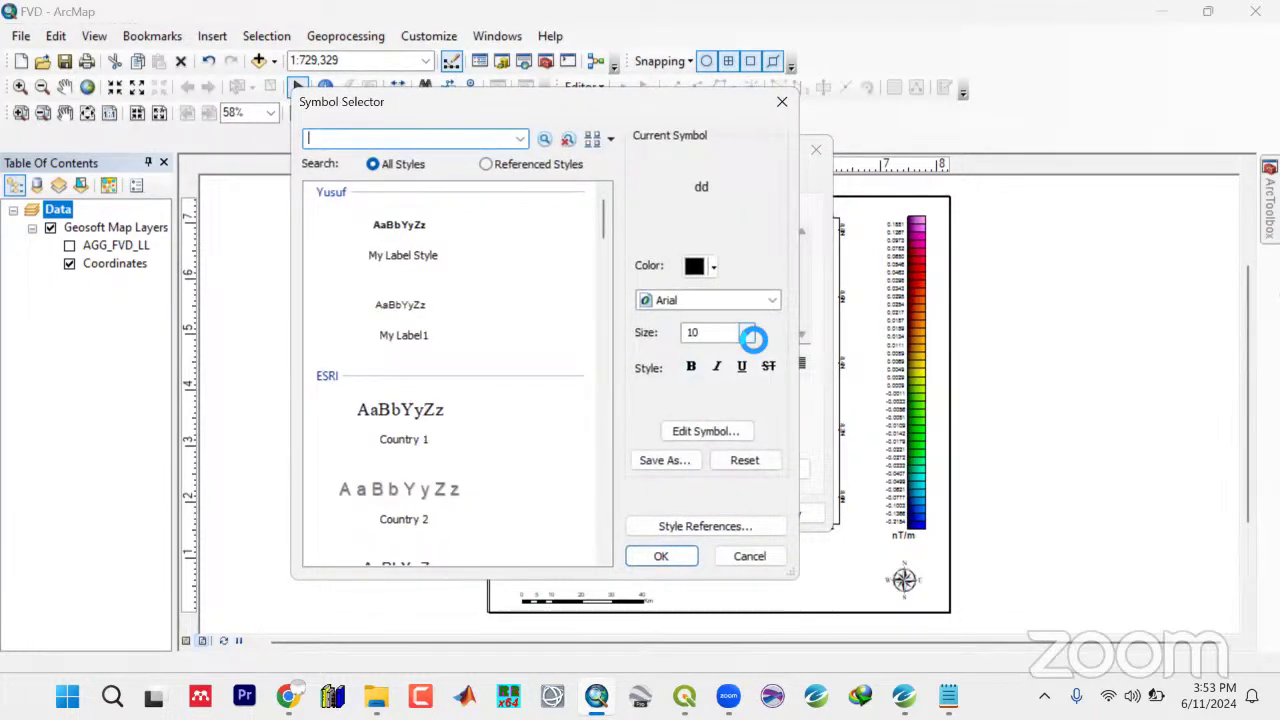
left_click(750, 336)
left_click(699, 375)
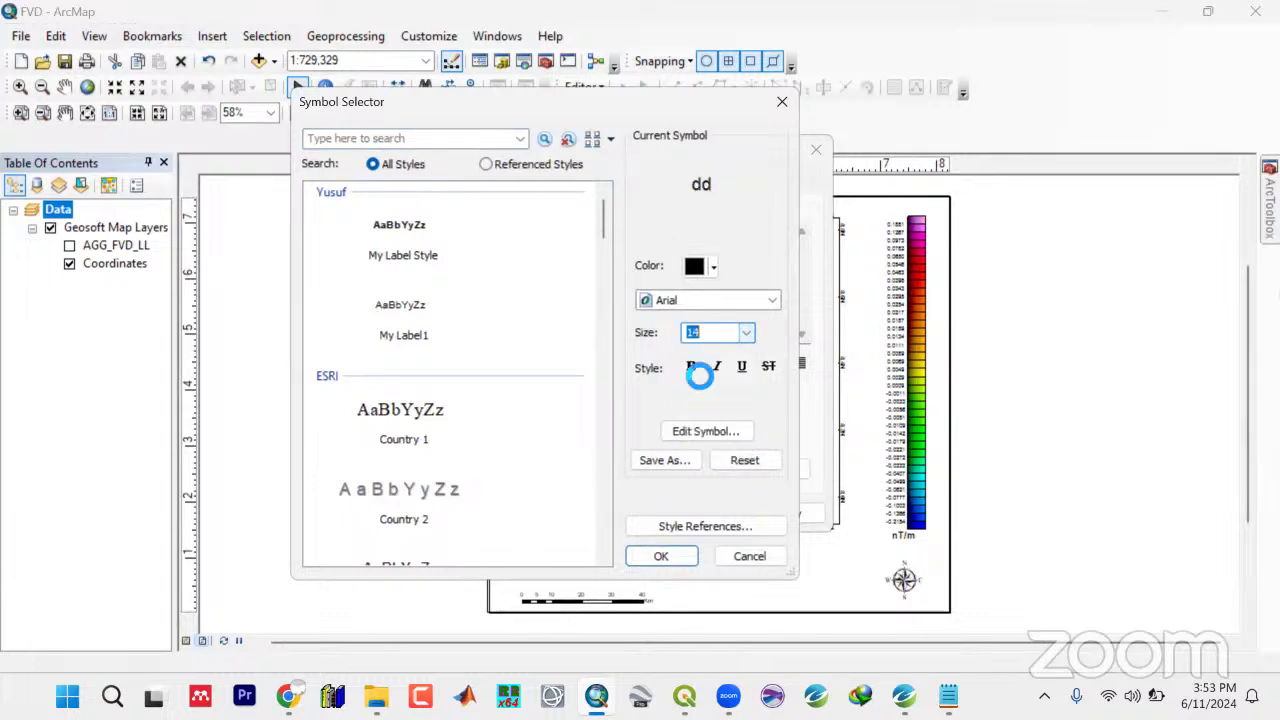
Make the "LINEAMENTS MAP OF THE STUDY AREA" title text bold and apply the text properties
left_click(695, 368)
left_click(677, 556)
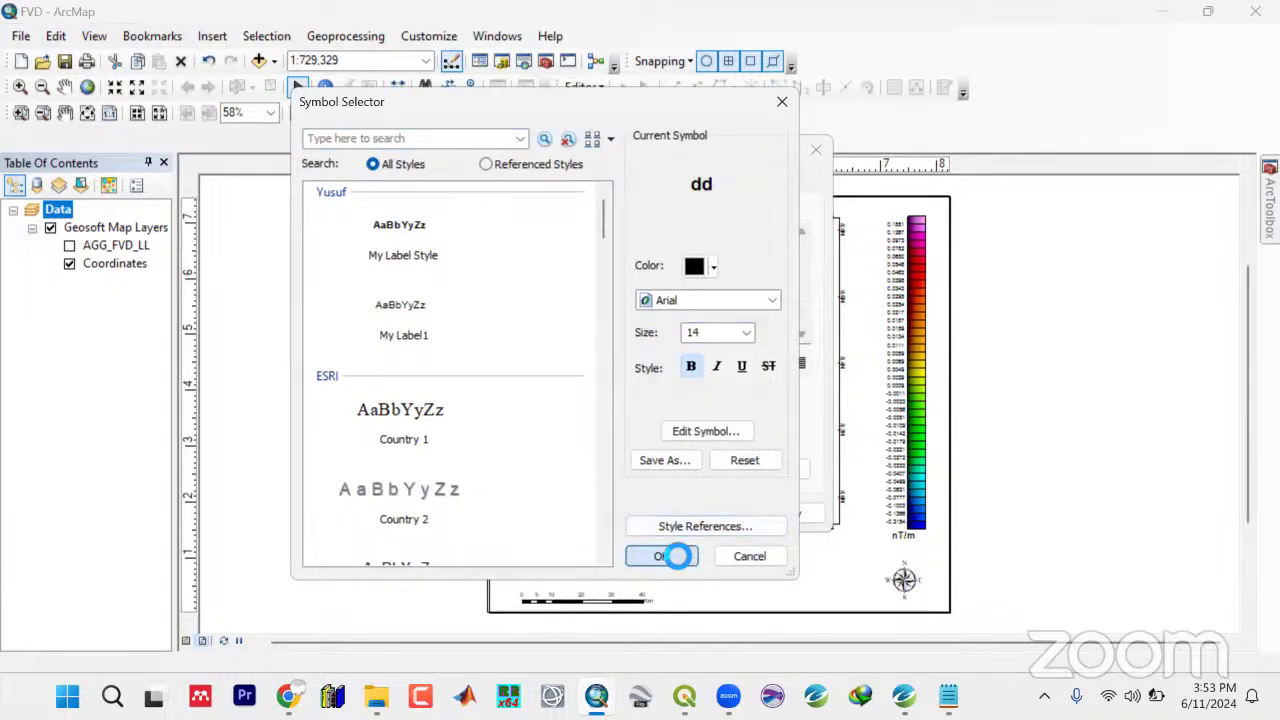
left_click(786, 513)
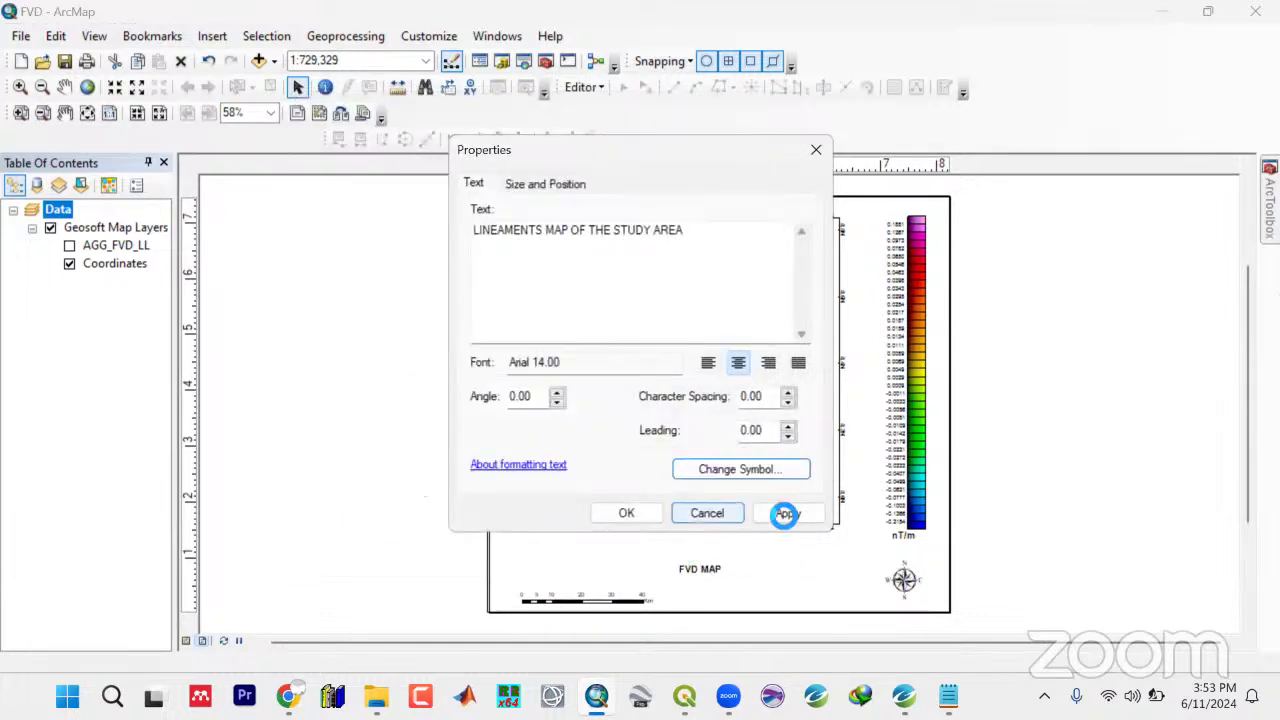
left_click(646, 518)
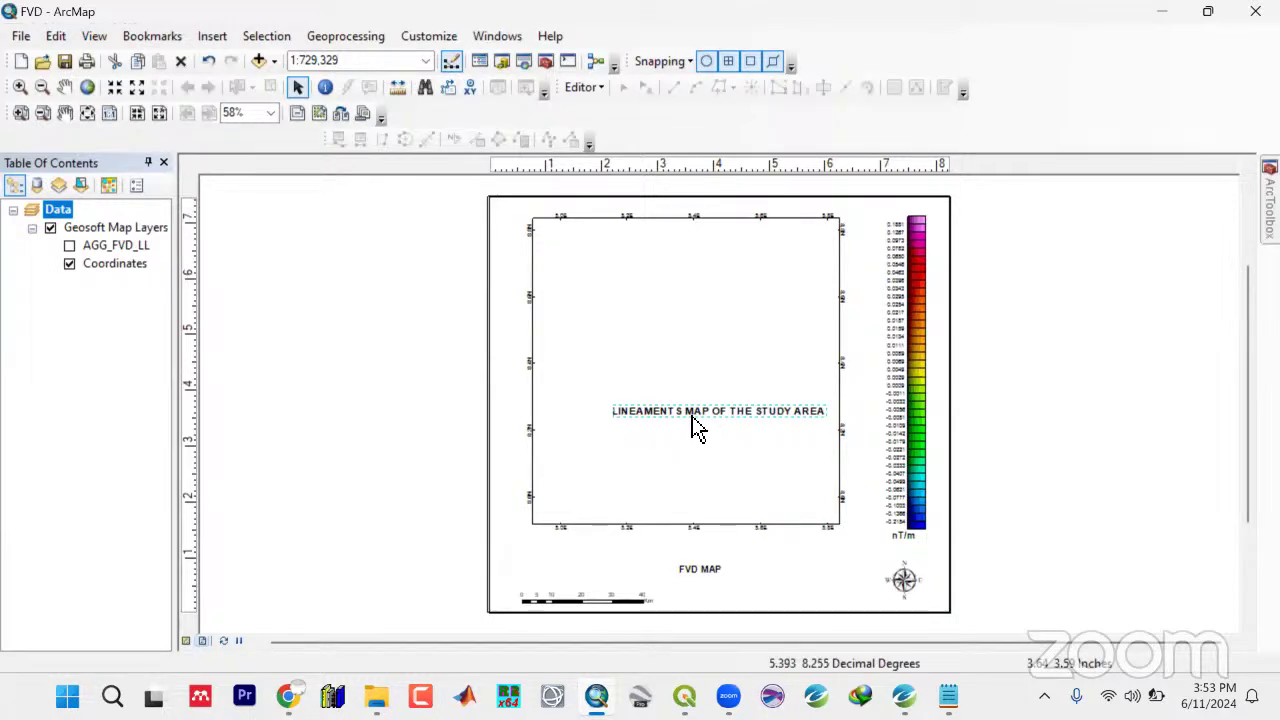
Replace the FVD MAP caption with the lineaments title, centred below the map frame, and save the document
left_click_drag(695, 425, 586, 569)
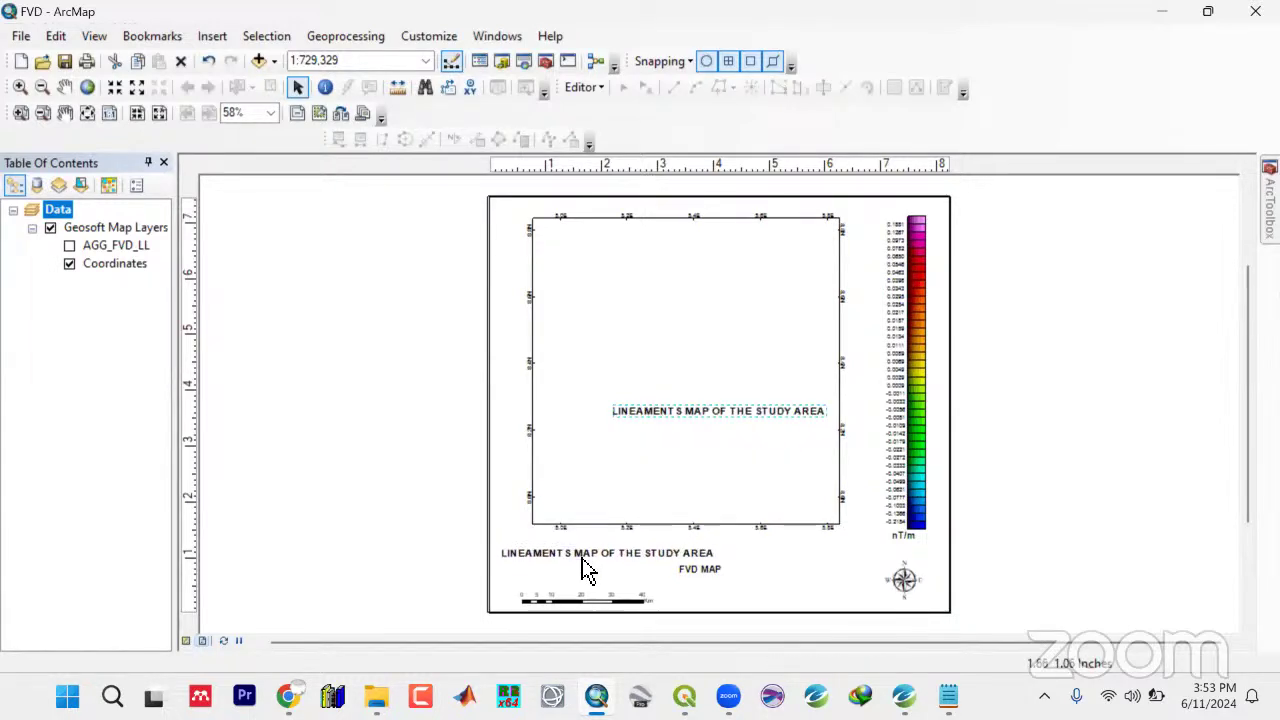
left_click(703, 572)
key("Delete")
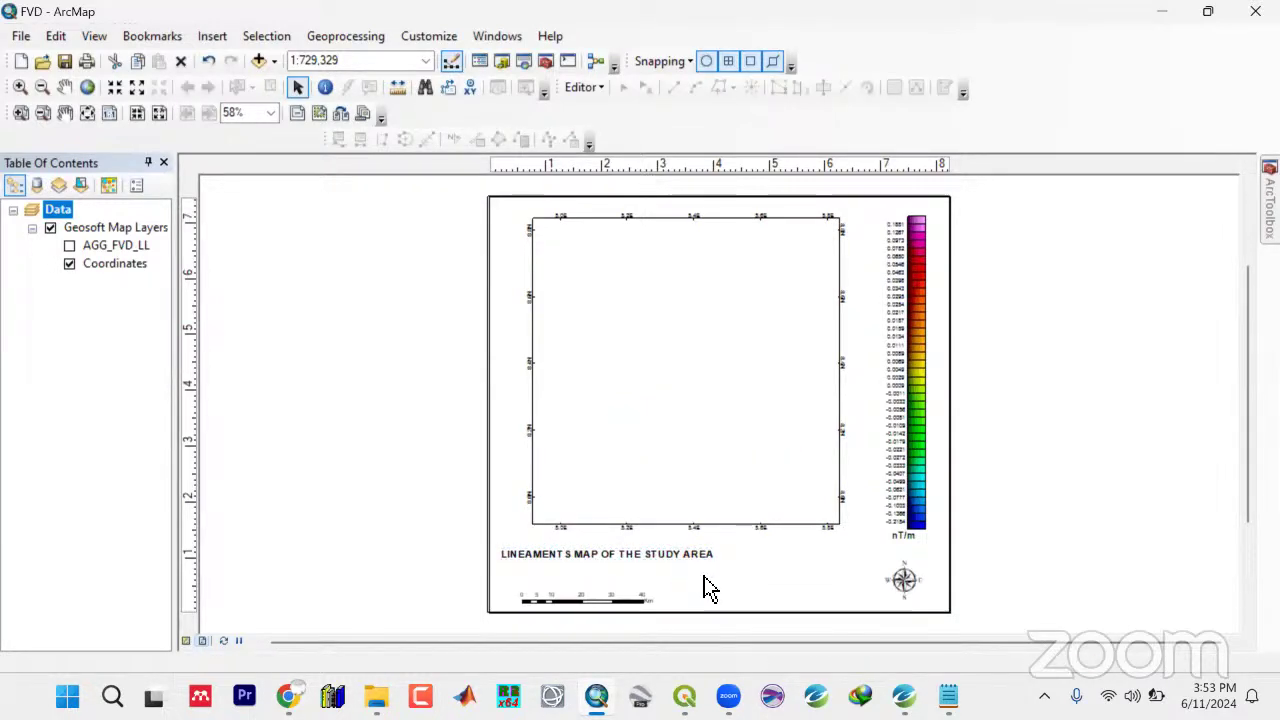
left_click_drag(689, 567, 769, 572)
left_click_drag(772, 577, 854, 591)
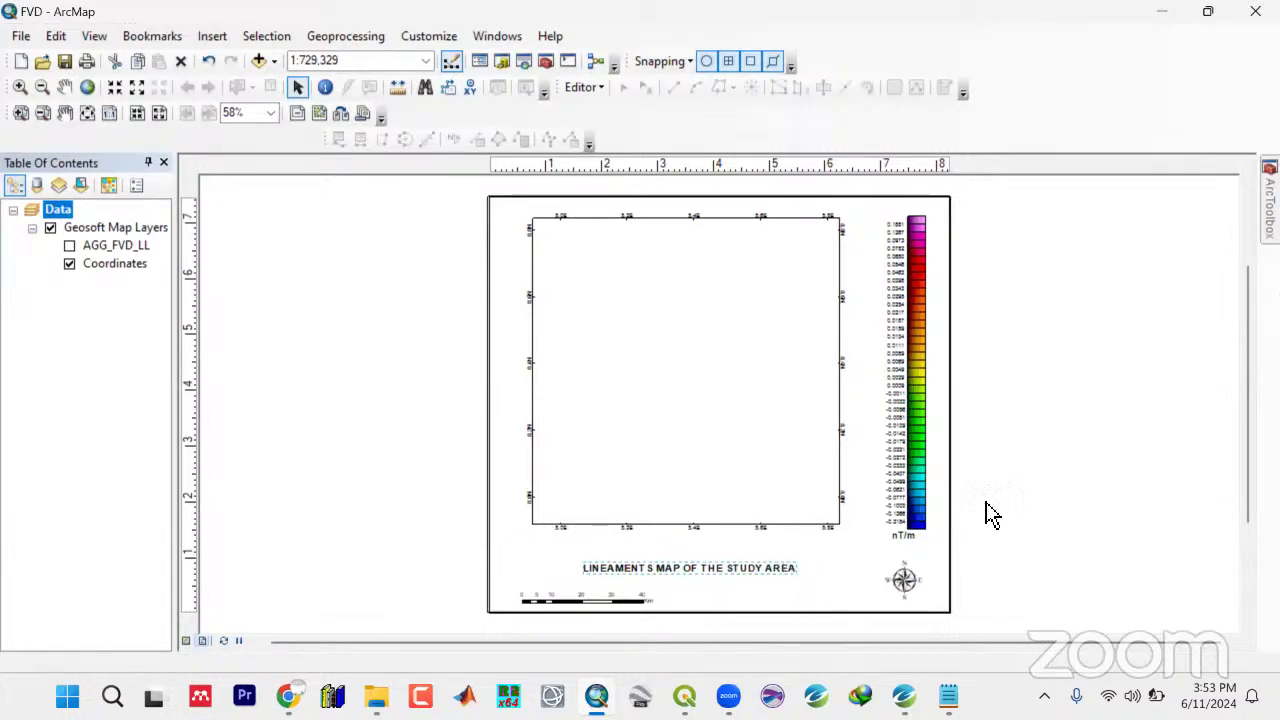
left_click_drag(768, 570, 783, 577)
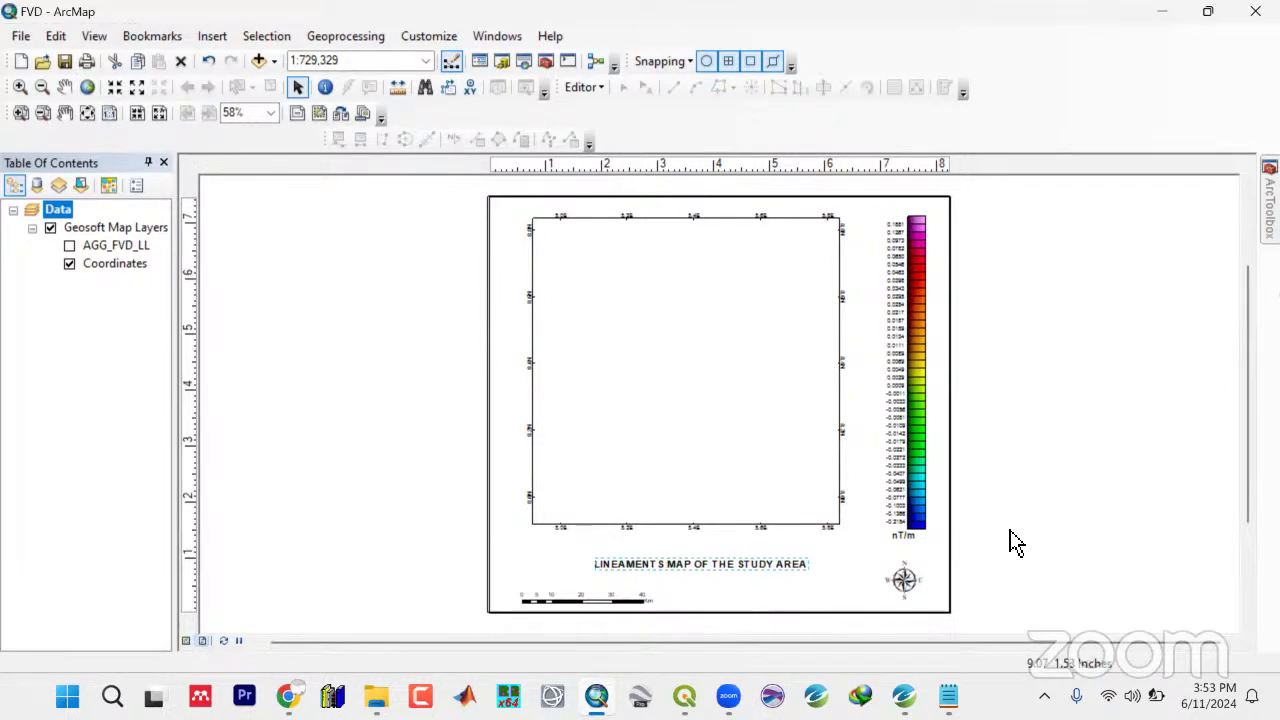
left_click(64, 61)
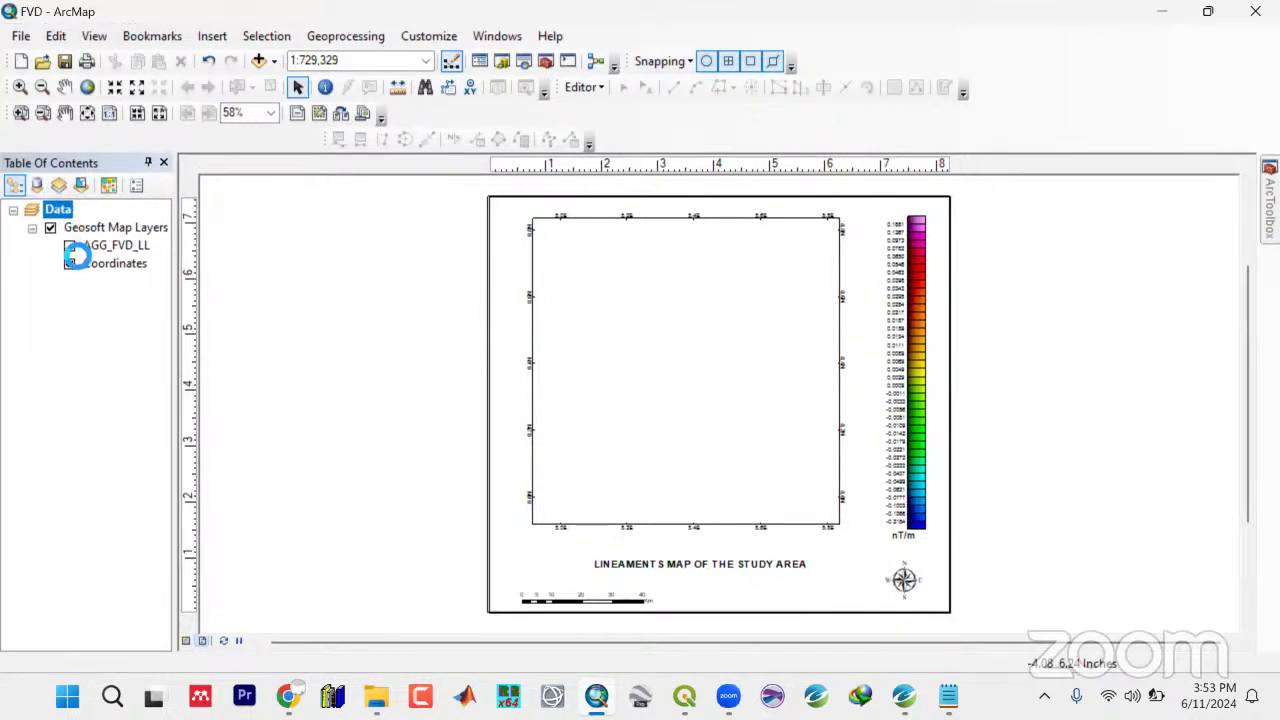
Turn on the AGG_FVD_LL layer and enlarge the map within its data frame to a scale of 1:600,000
left_click(69, 245)
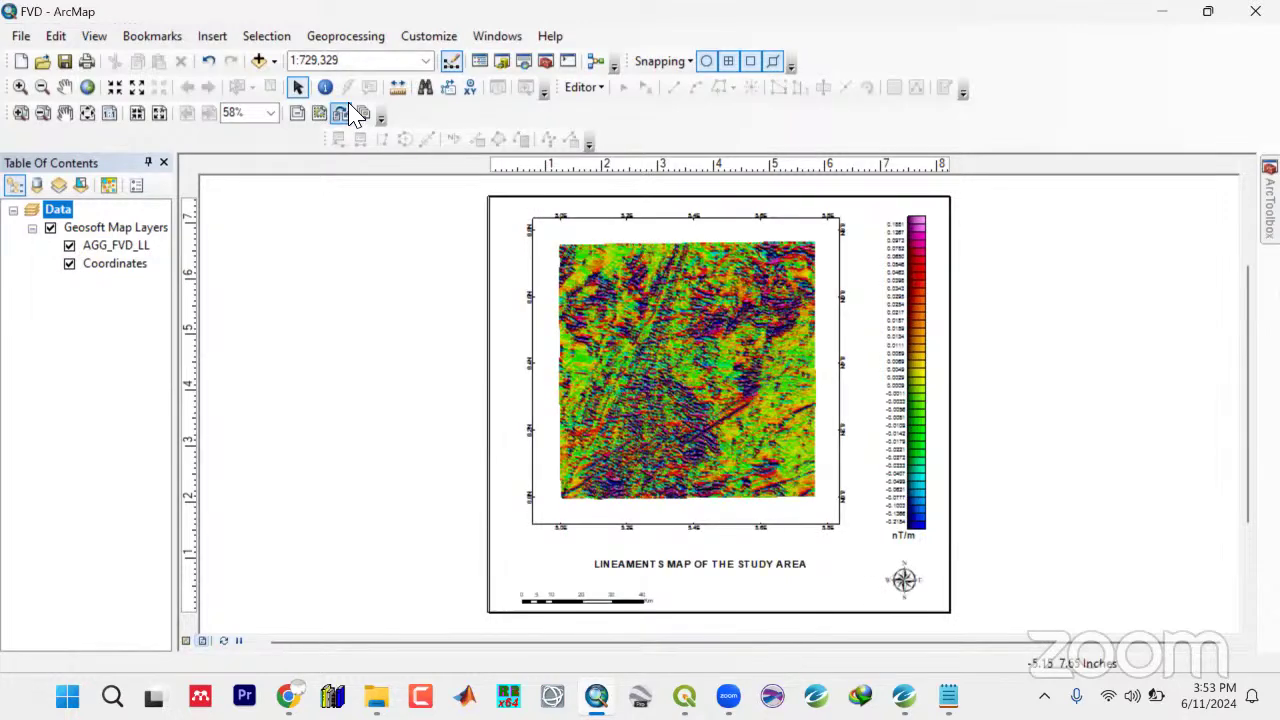
left_click(584, 232)
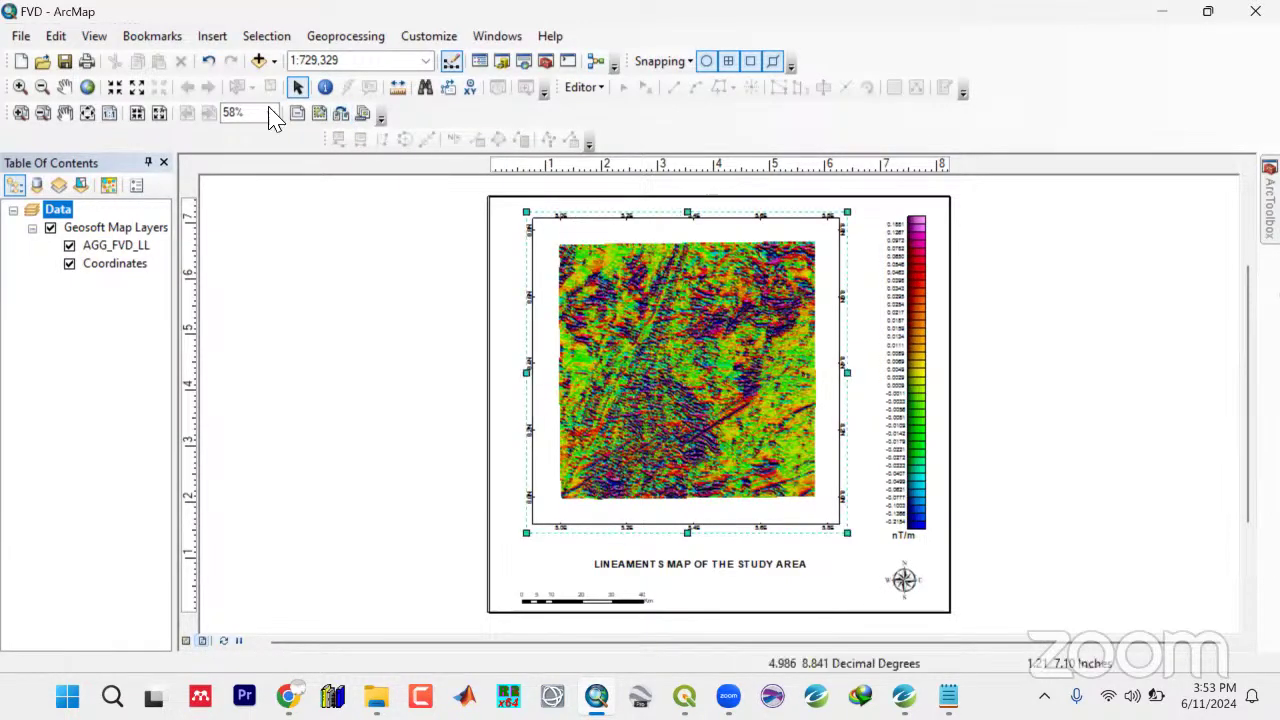
left_click(115, 87)
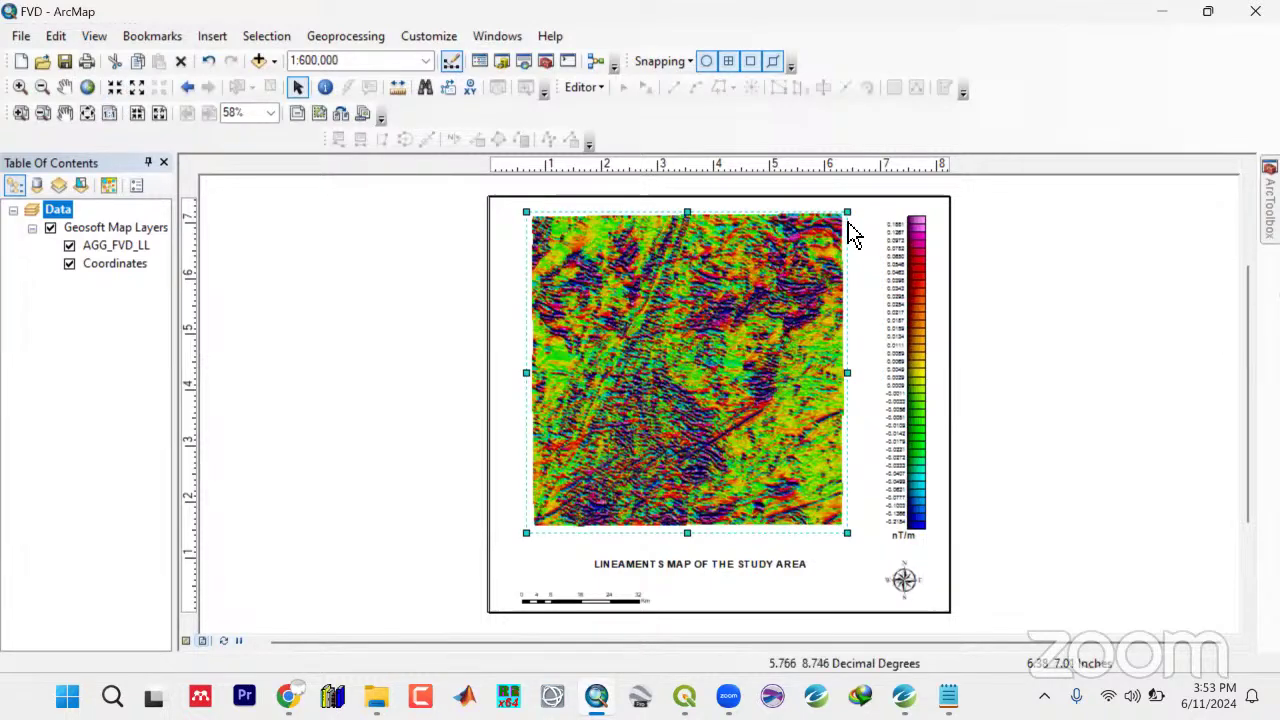
Add a new graticule of meridians and parallels to the data frame with the default wizard settings
right_click(848, 216)
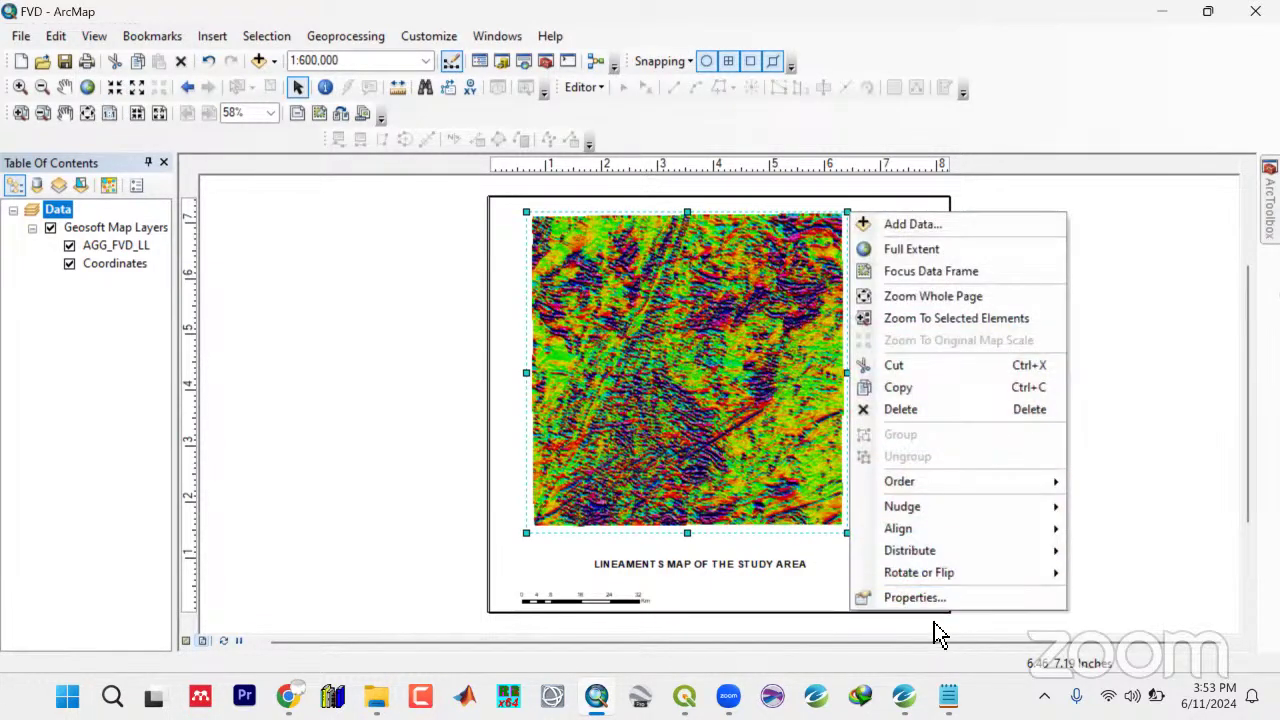
left_click(939, 601)
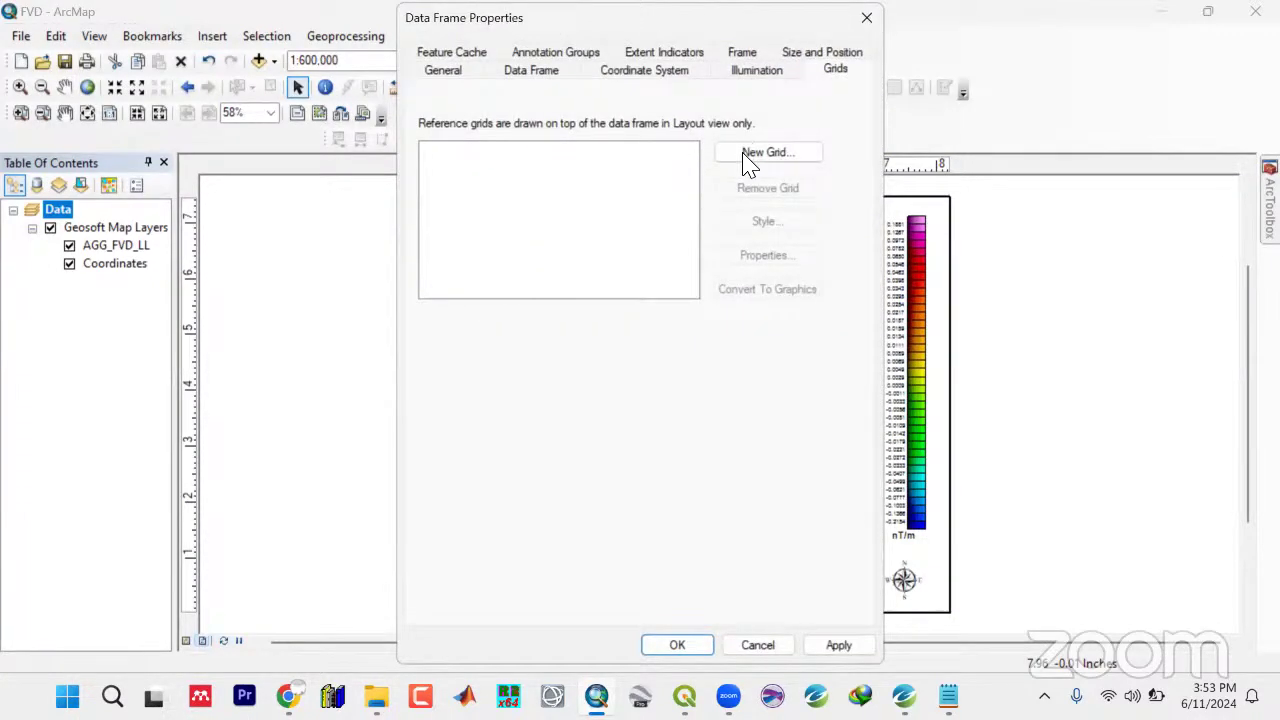
left_click(747, 160)
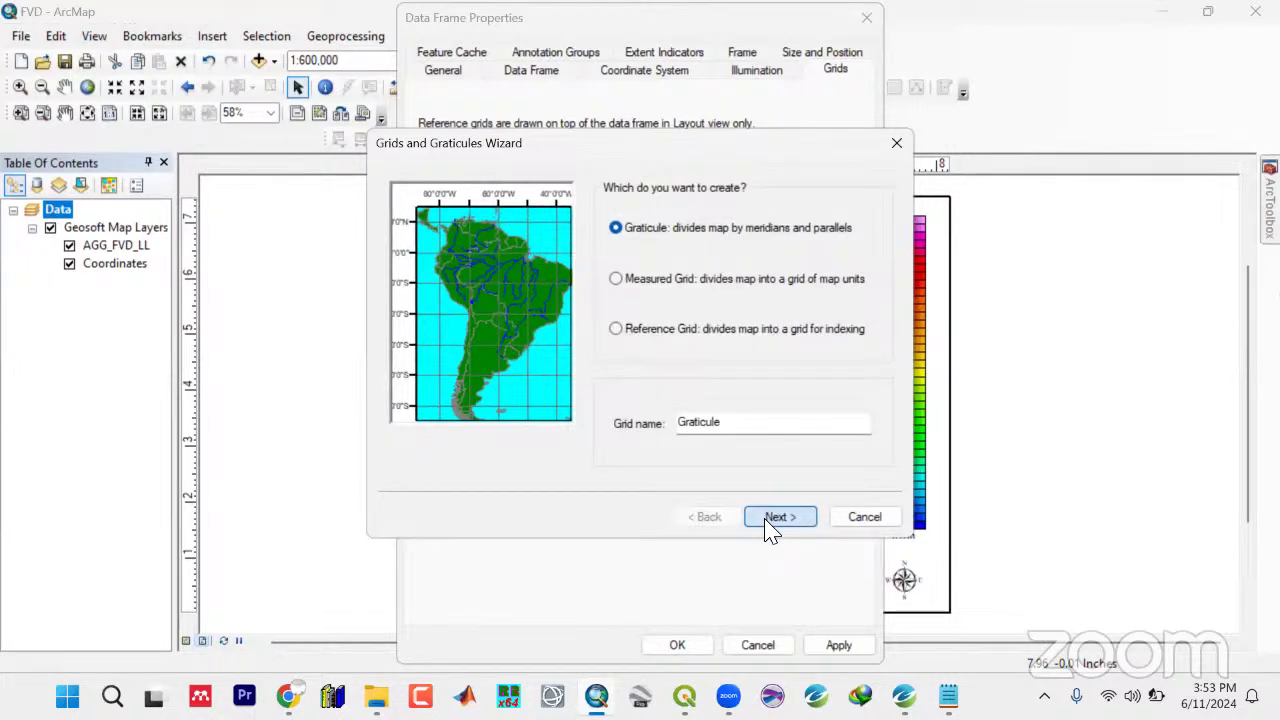
left_click(766, 520)
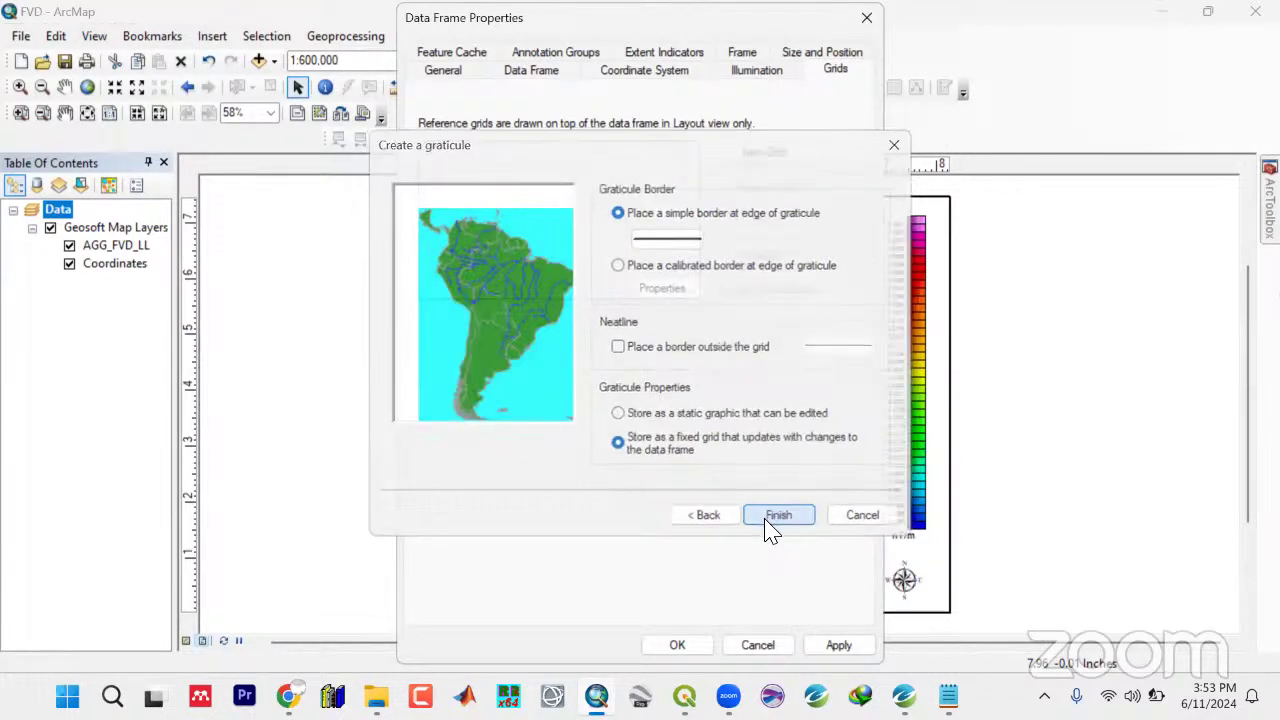
left_click(766, 520)
Set the graticule labels to size 12 with vertical left and right labels, and show no lines or ticks
left_click(742, 258)
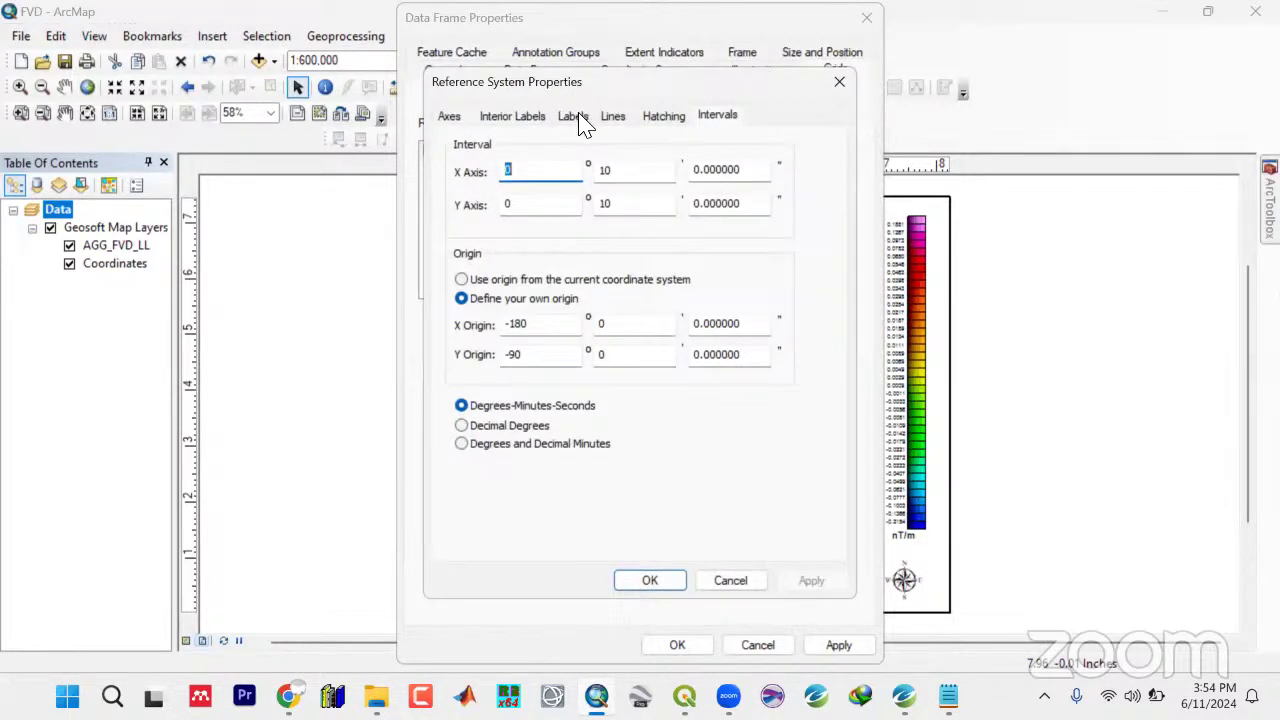
left_click(577, 118)
left_click(562, 310)
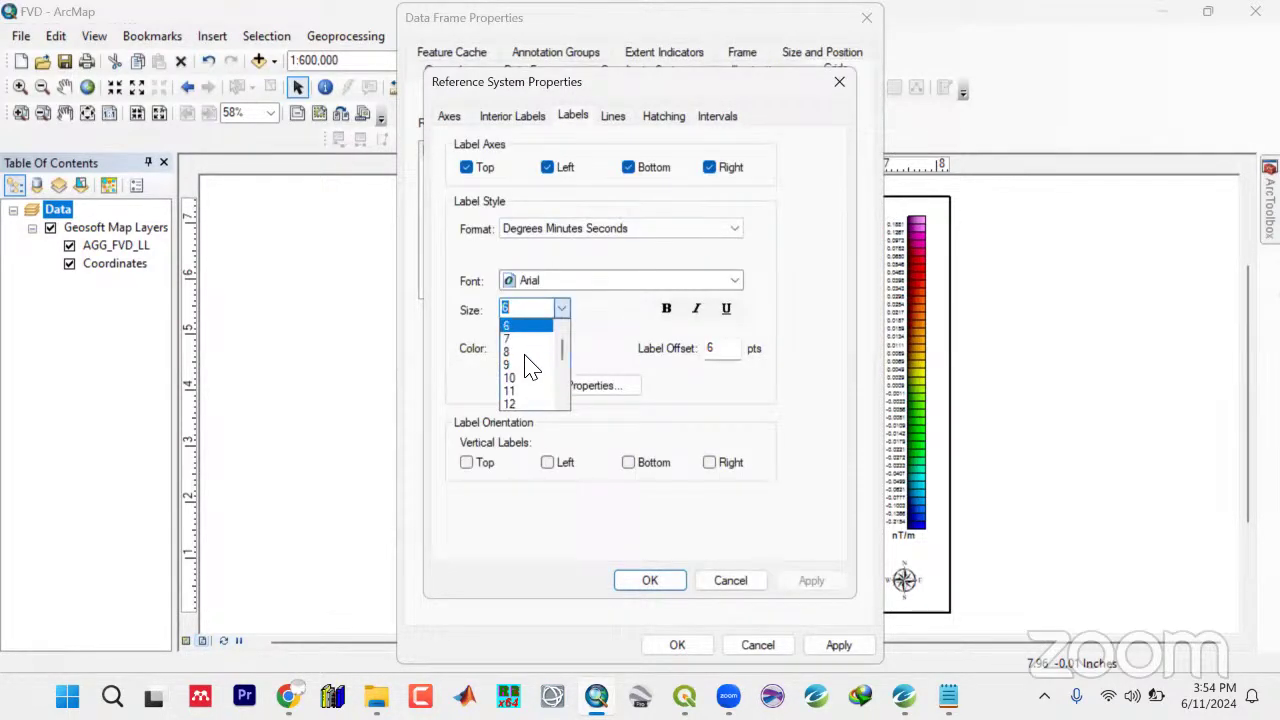
left_click(524, 404)
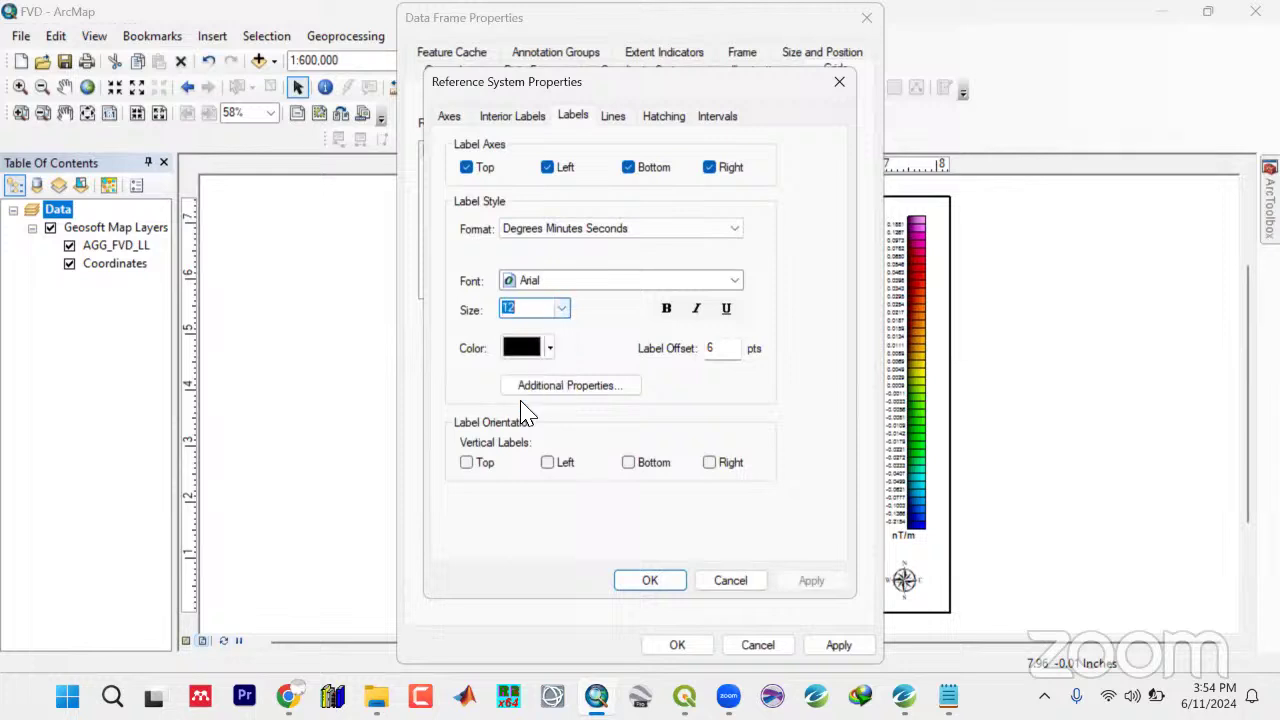
left_click(549, 463)
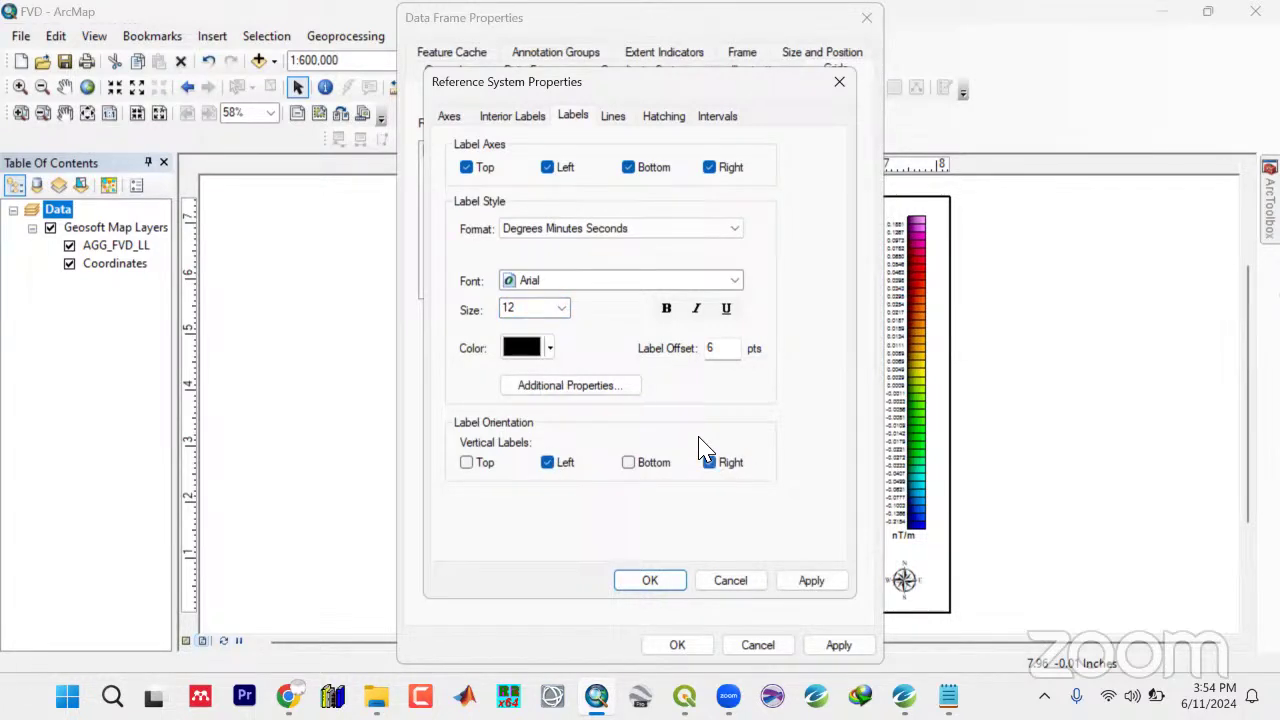
left_click(612, 117)
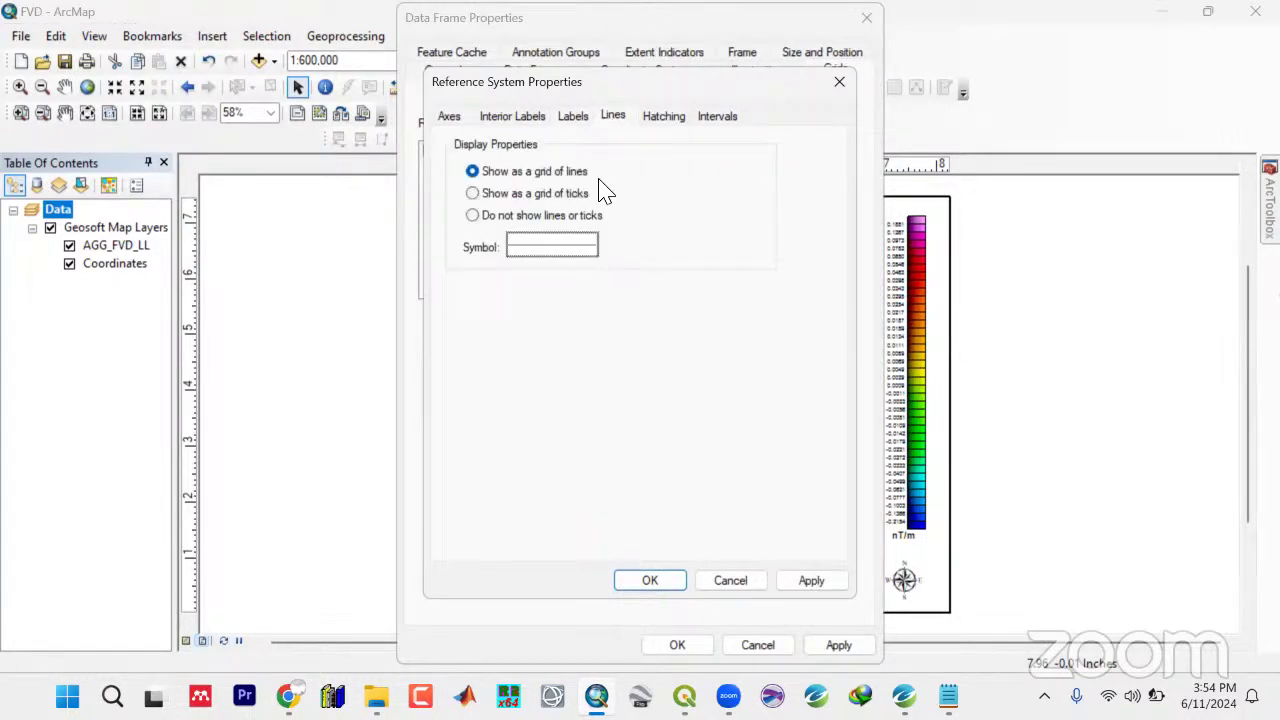
left_click(487, 222)
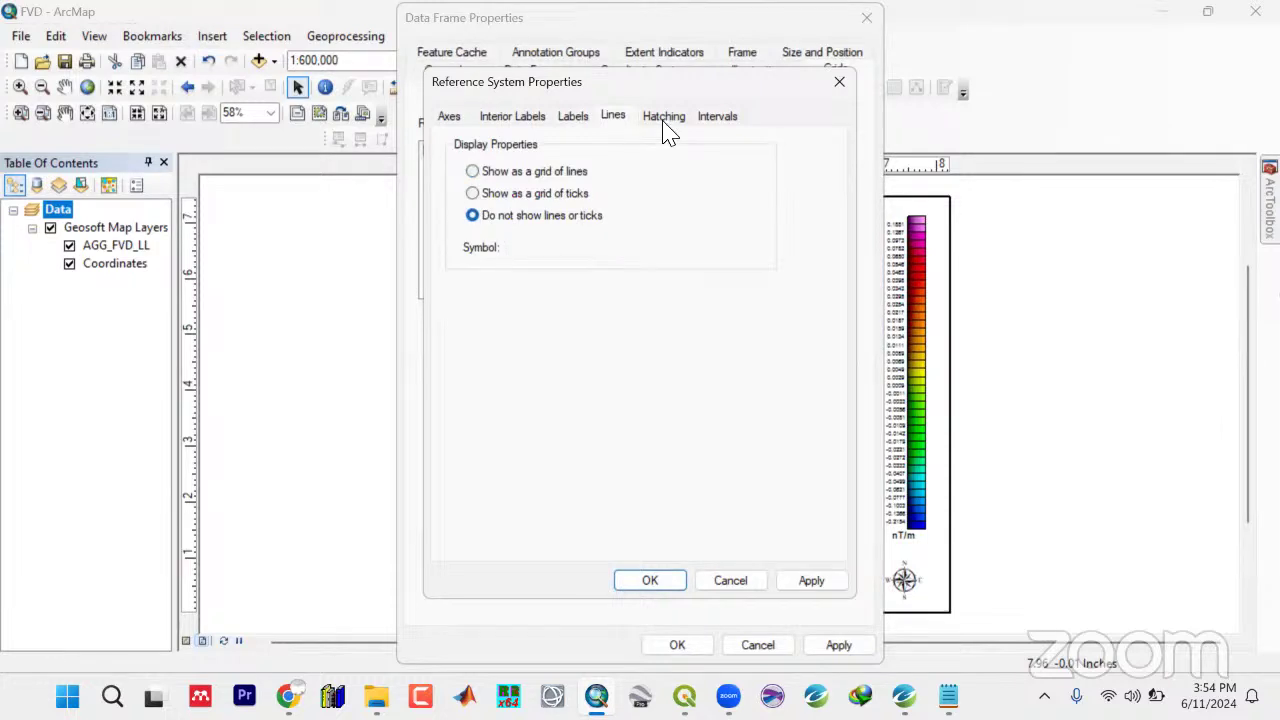
Set the graticule intervals to 12 minutes on both axes using degrees and decimal minutes, and apply the data frame properties
left_click(708, 117)
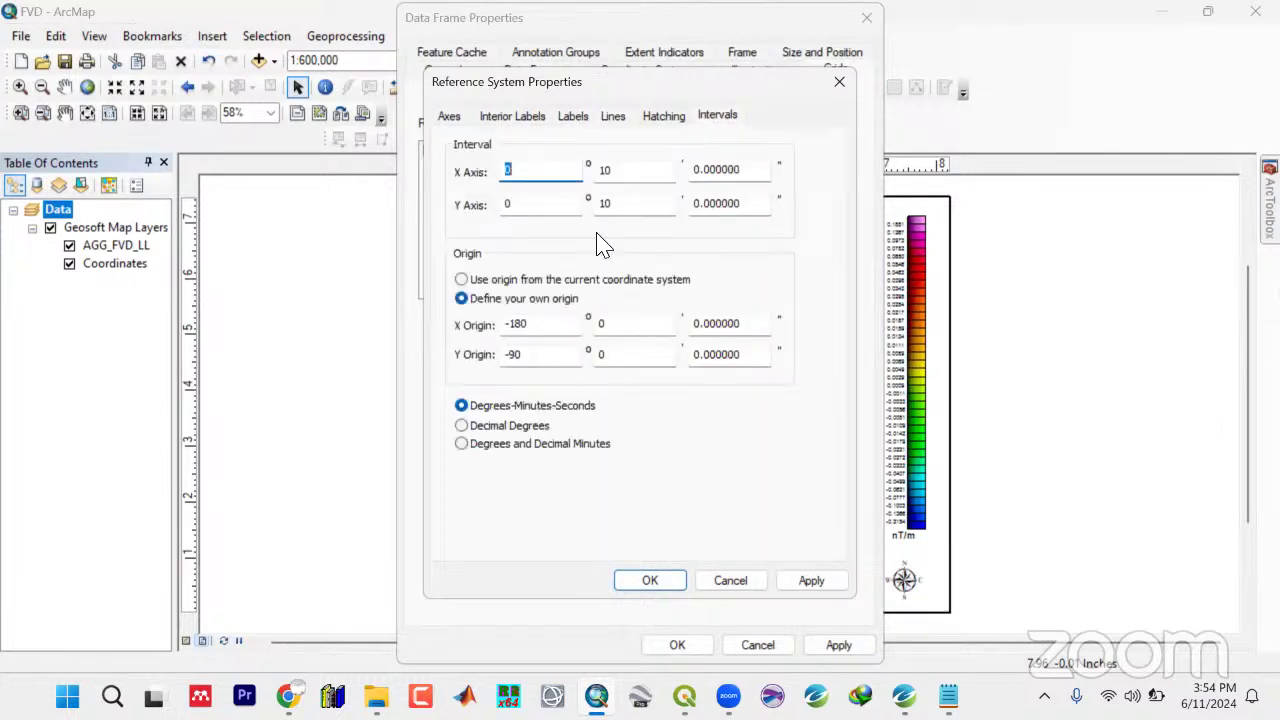
left_click(510, 450)
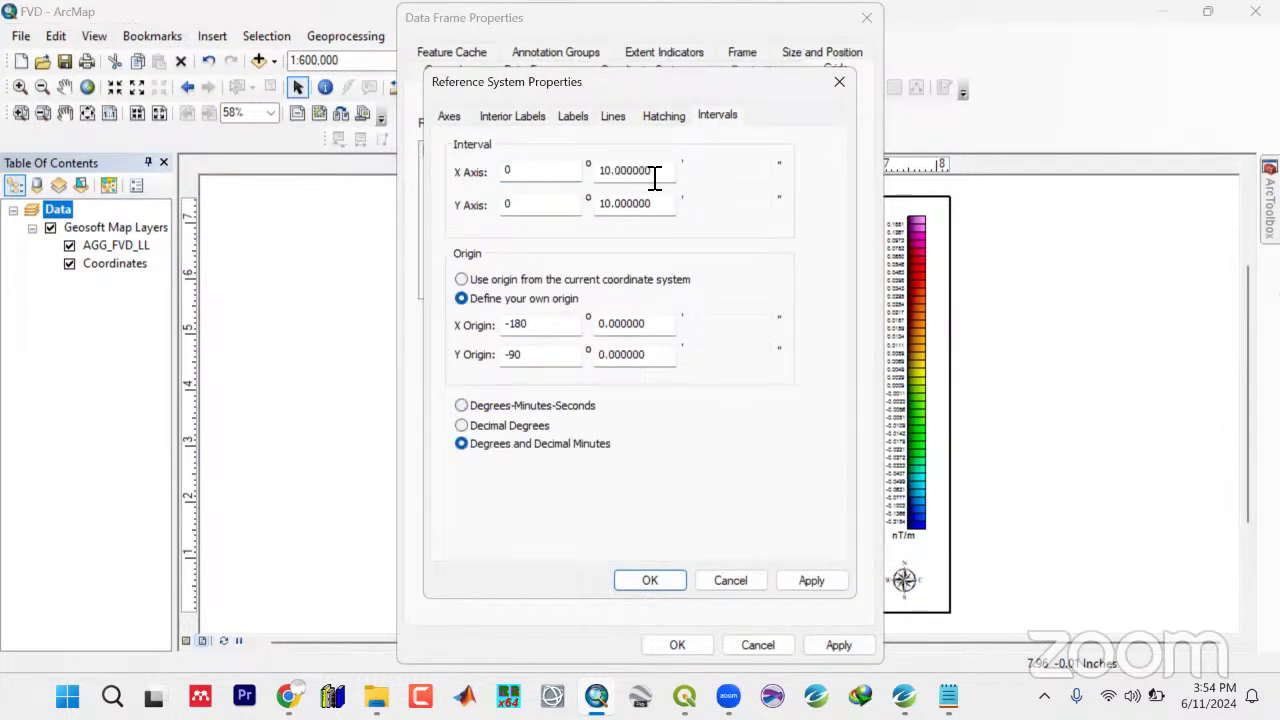
left_click_drag(660, 176, 566, 176)
type("12")
key("Tab")
type("12")
left_click(822, 586)
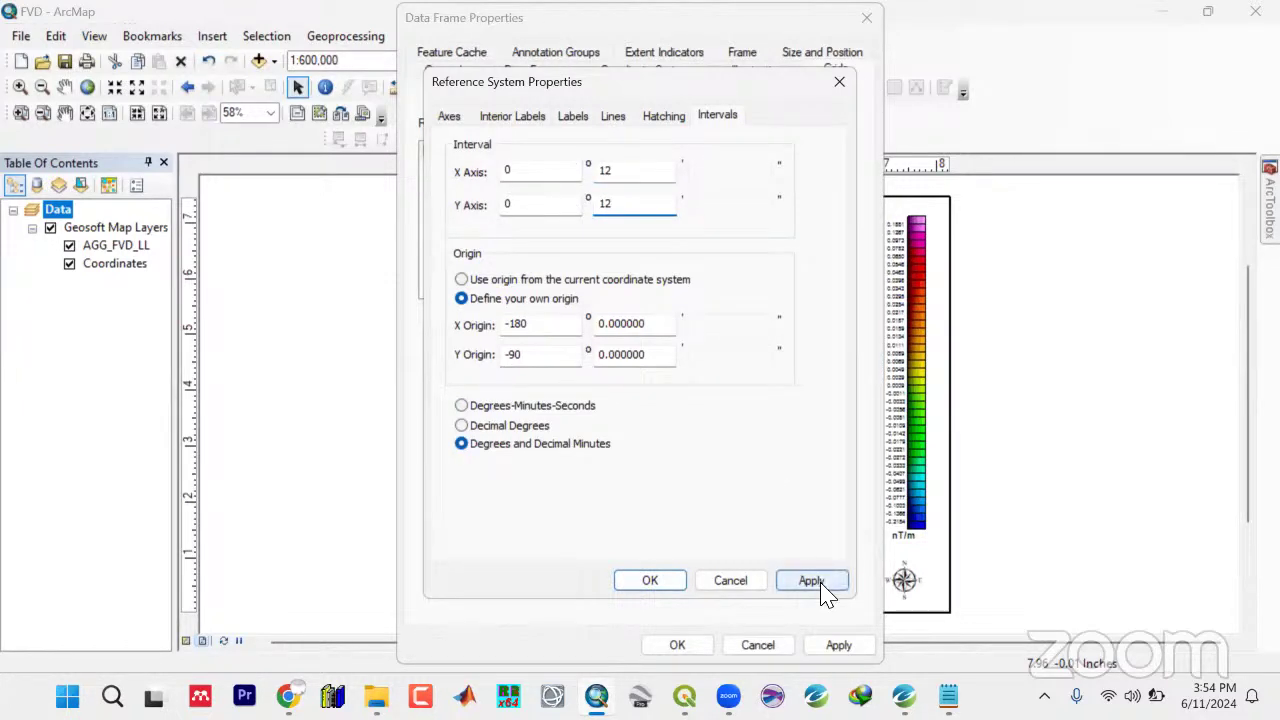
left_click(632, 588)
left_click(831, 645)
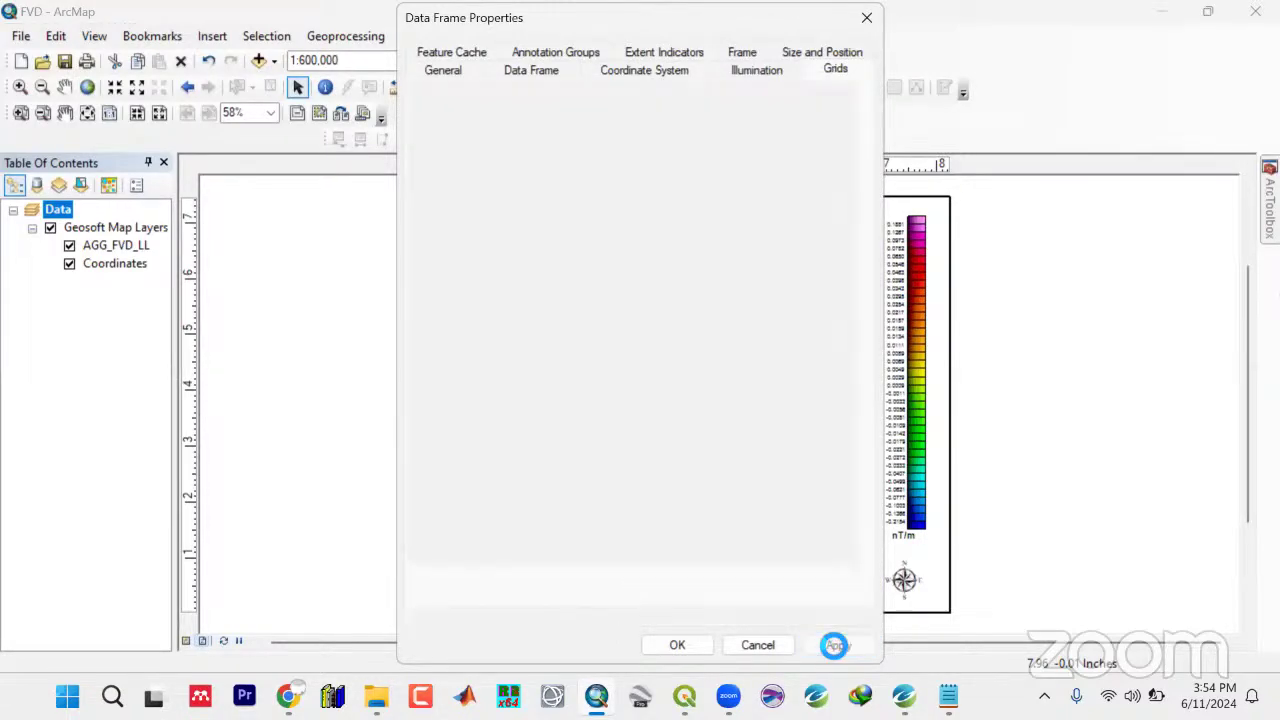
left_click(704, 647)
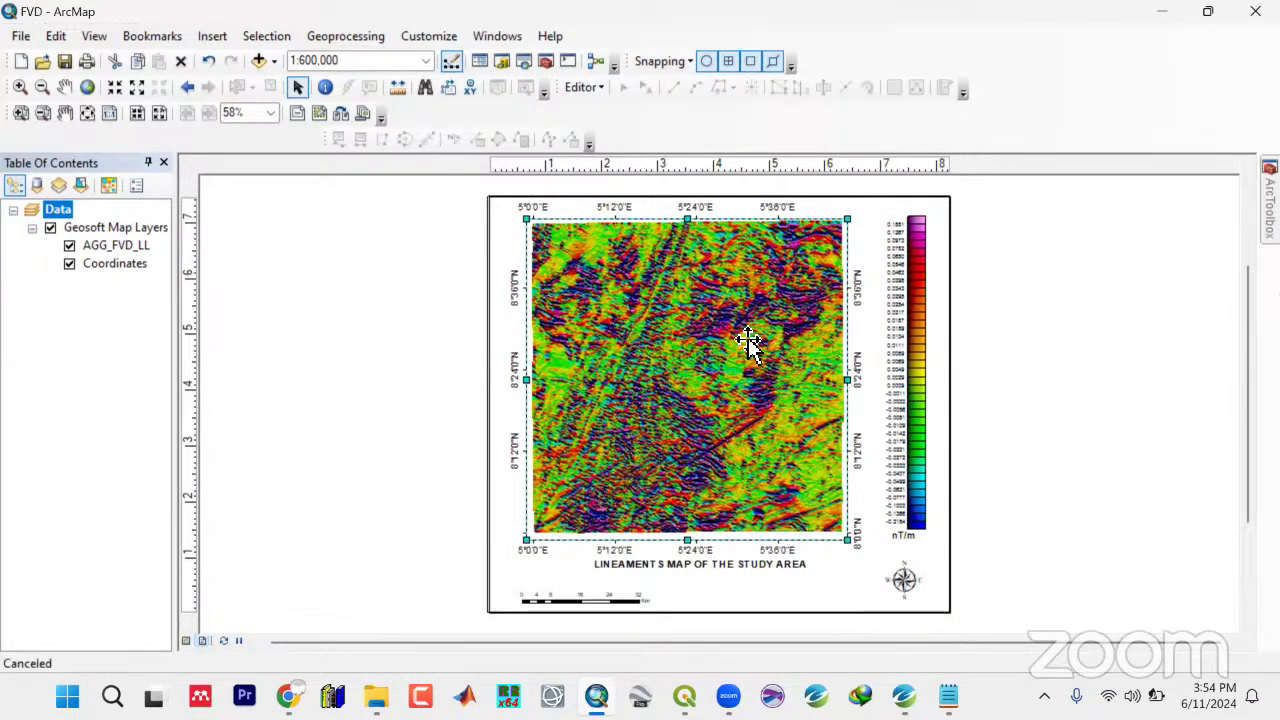
Move the map title slightly down, clear of the bottom graticule labels, and fine-tune the data frame's position
left_click(753, 566)
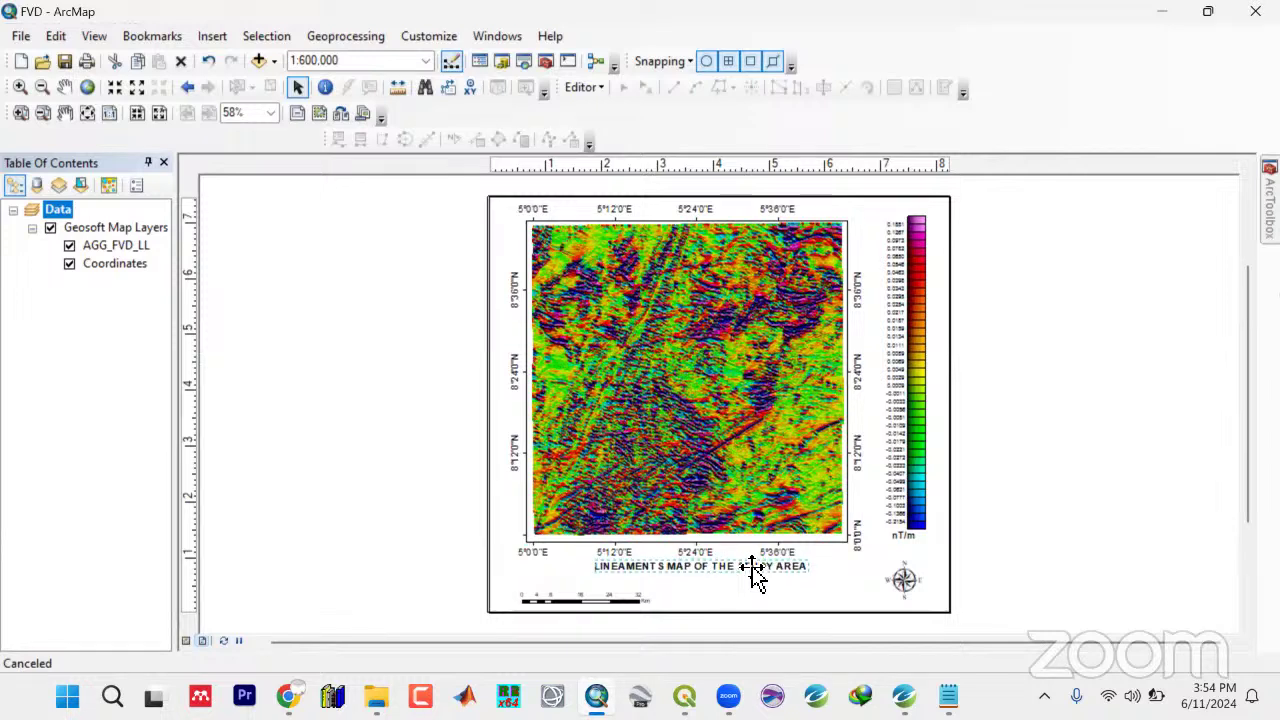
left_click_drag(753, 566, 753, 576)
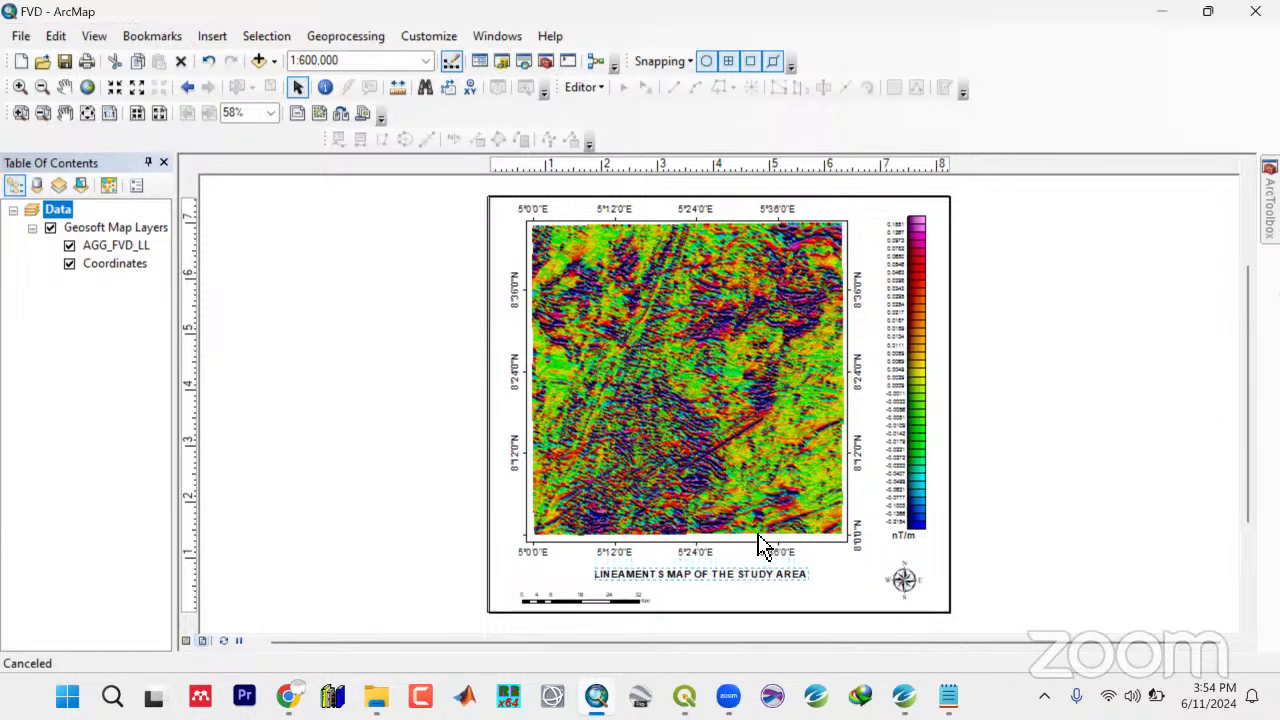
left_click(766, 237)
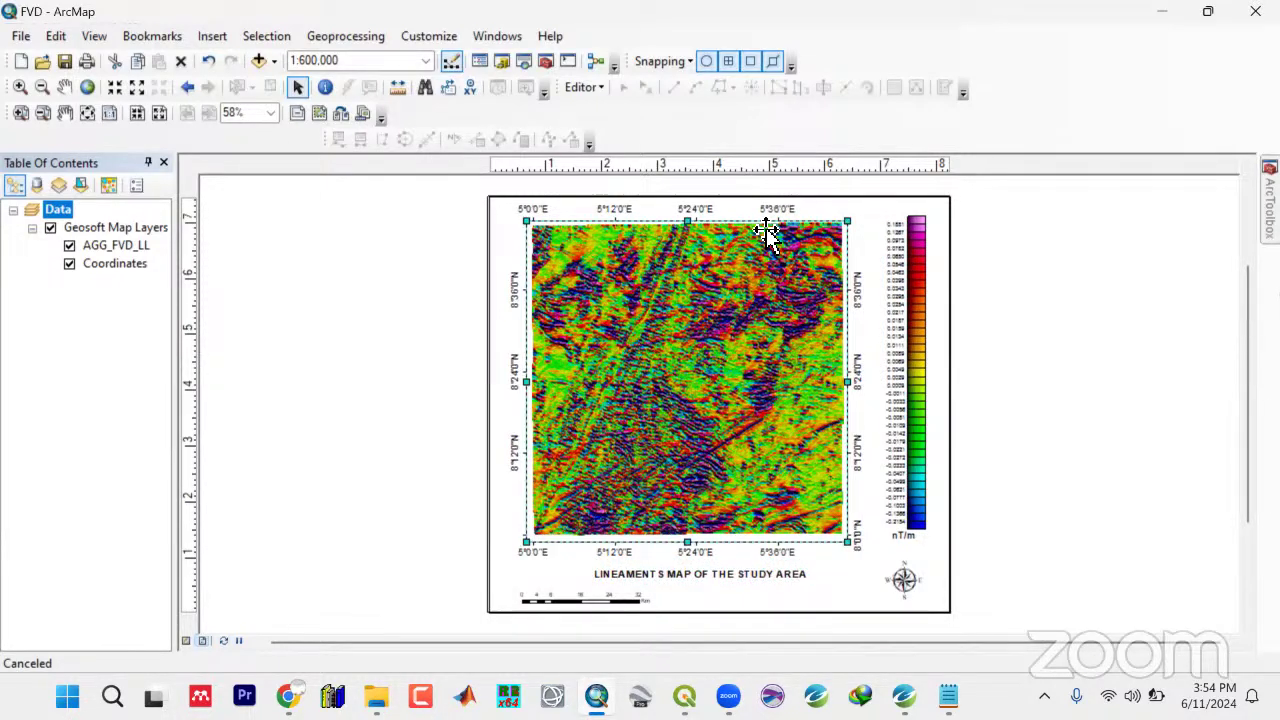
left_click_drag(766, 237, 766, 238)
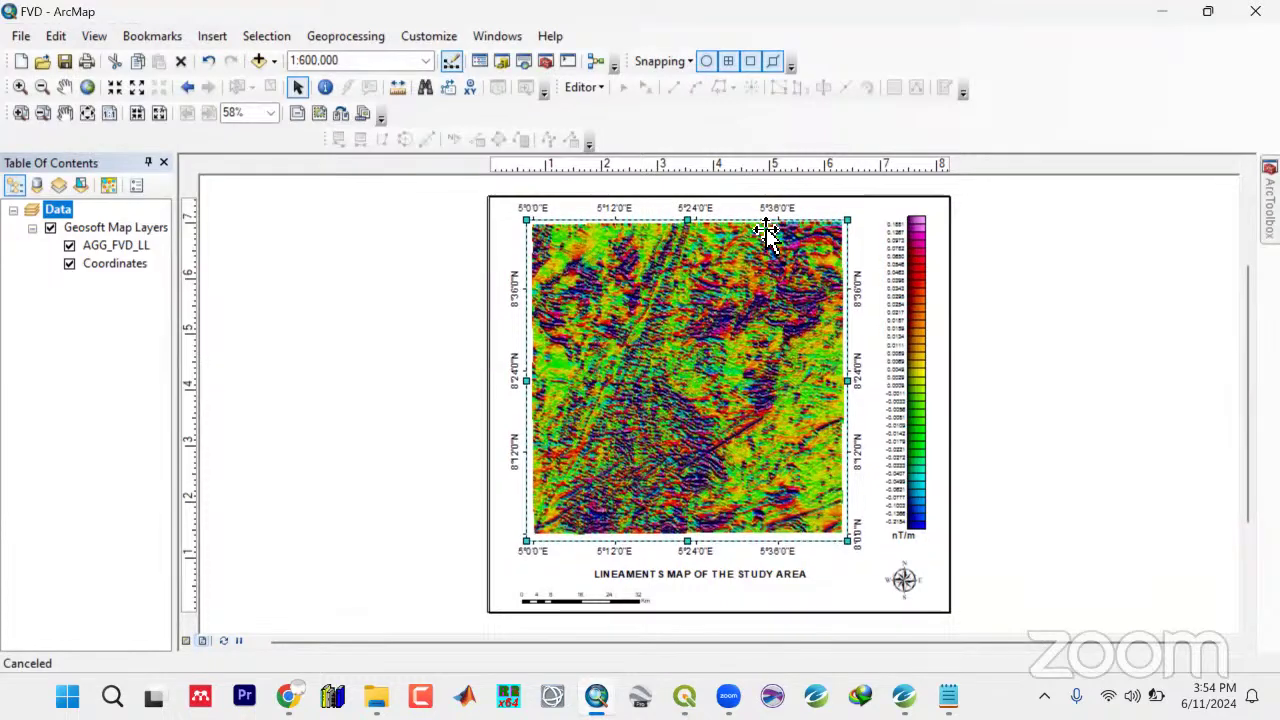
Nudge the colour scale legend down level with the top of the map frame and slightly to the right
left_click(906, 420)
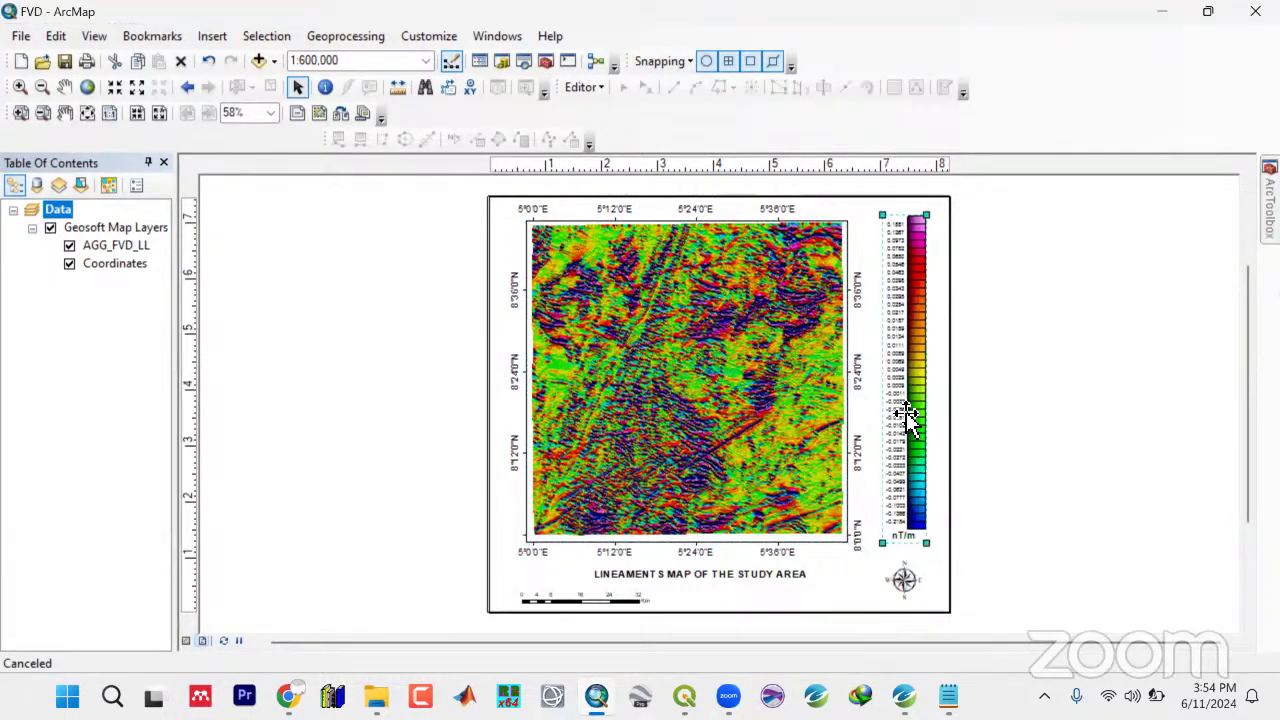
key("Down")
key("Down")
key("Down")
key("Down")
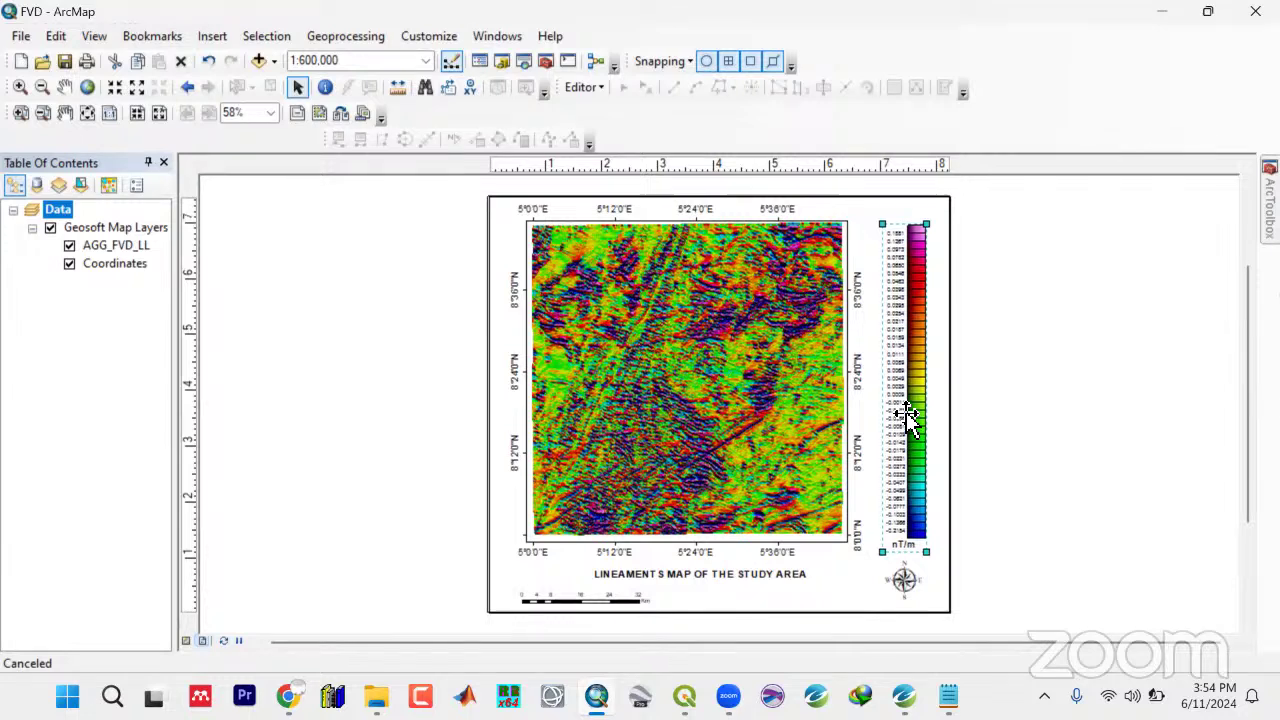
key("Right")
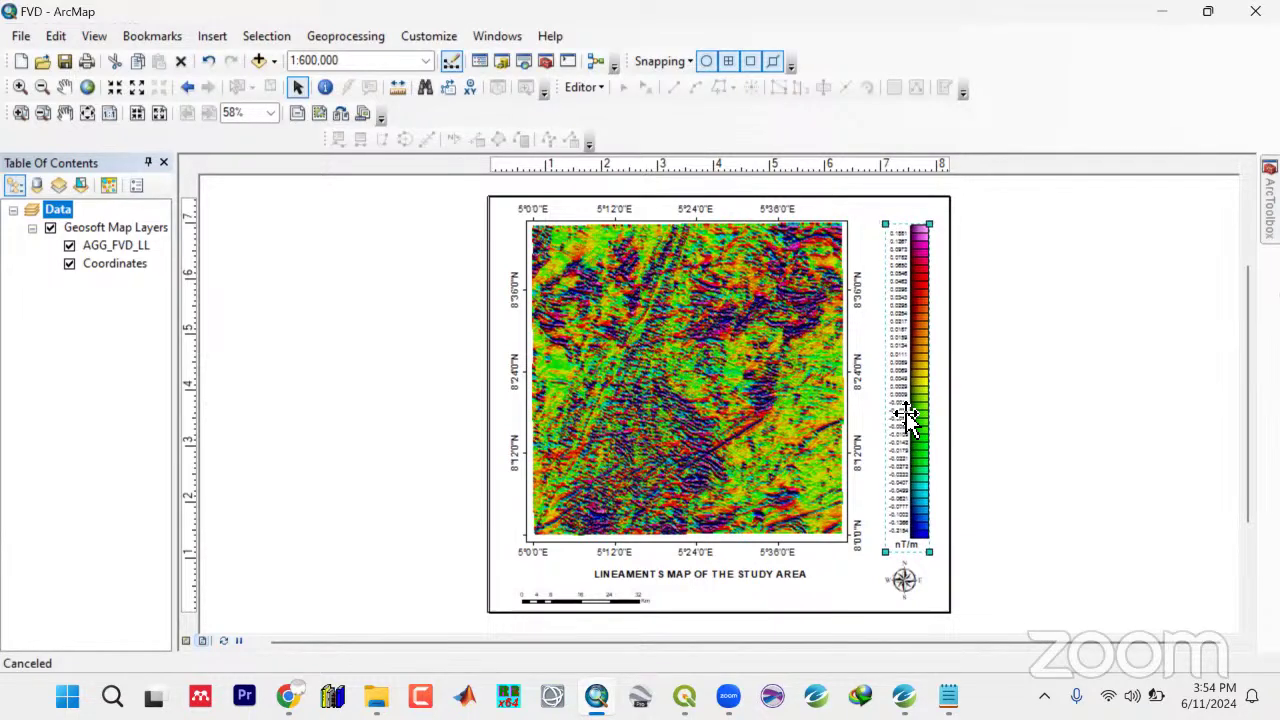
Nudge the north arrow slightly to the right beneath the colour scale legend
left_click(907, 588)
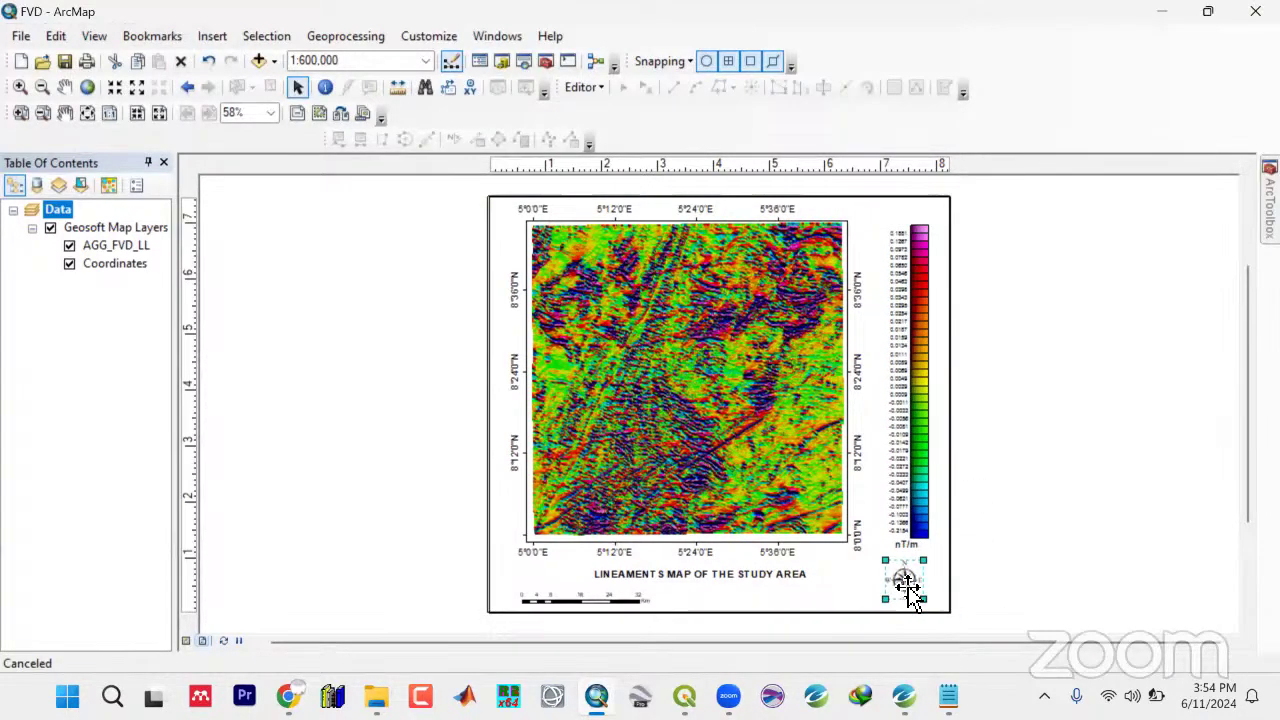
left_click(907, 588)
key("Right")
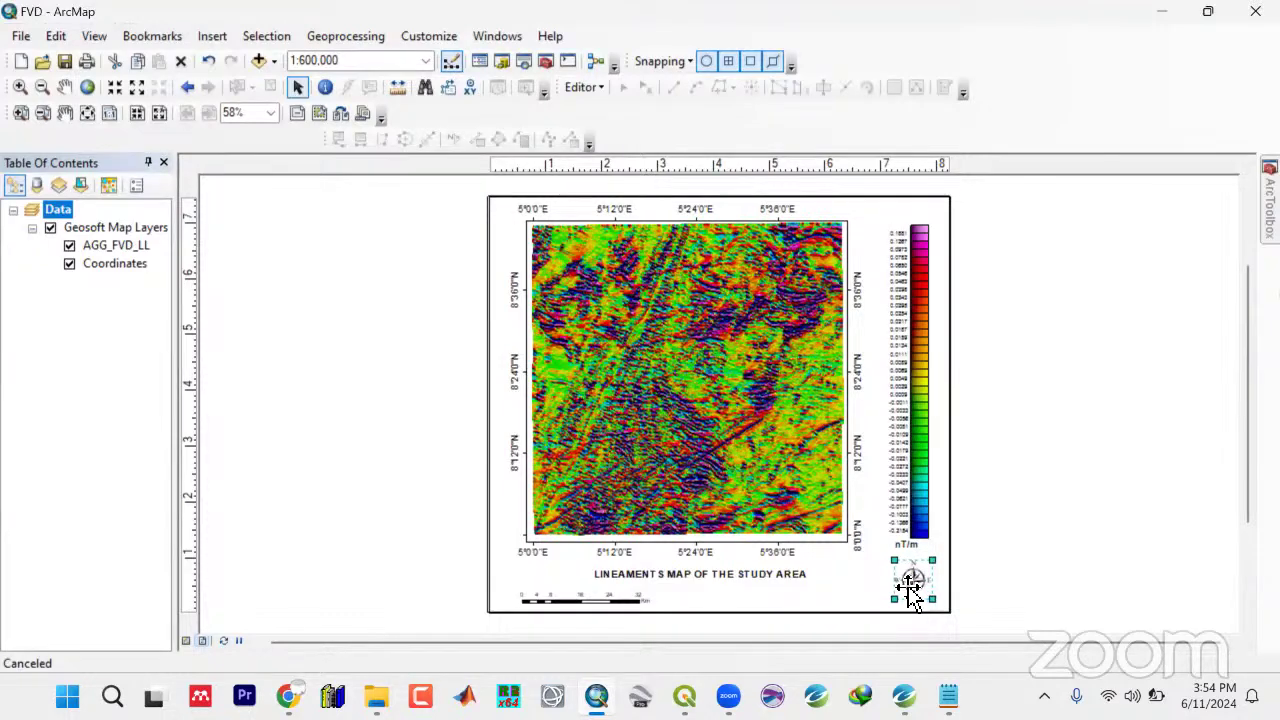
Save the map document and hide the AGG_FVD_LL layer
left_click(1063, 527)
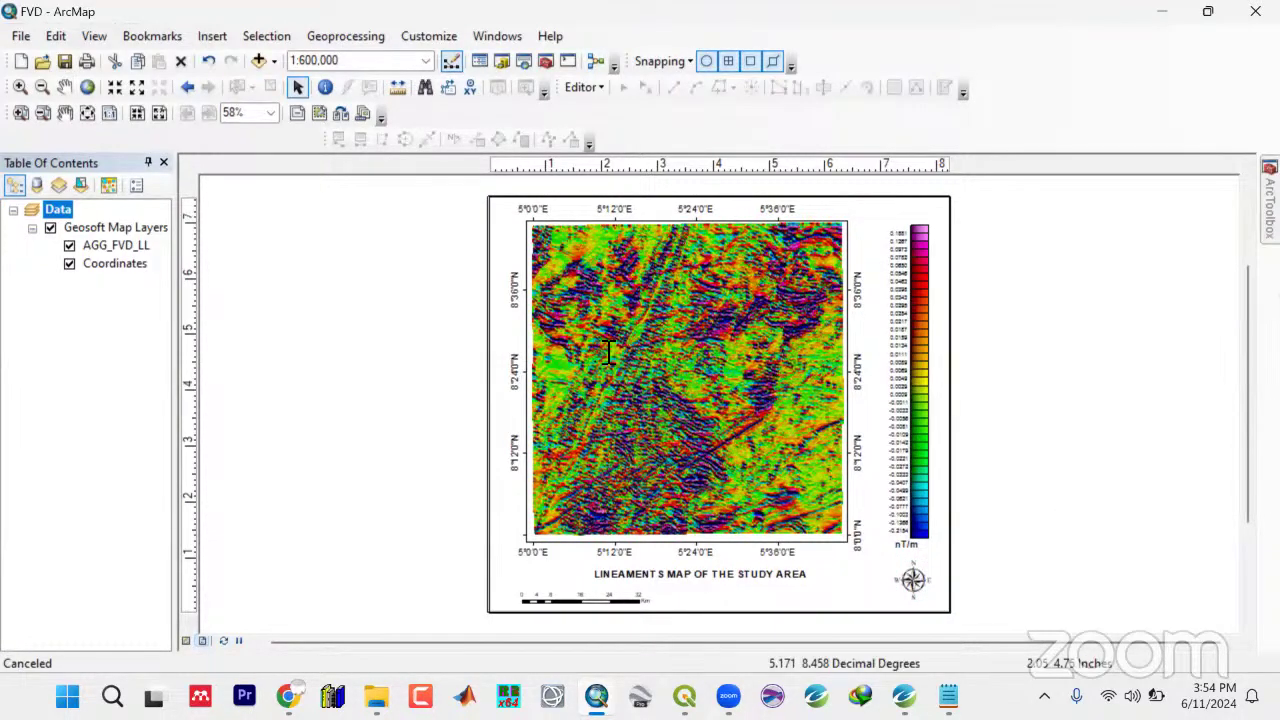
left_click(63, 66)
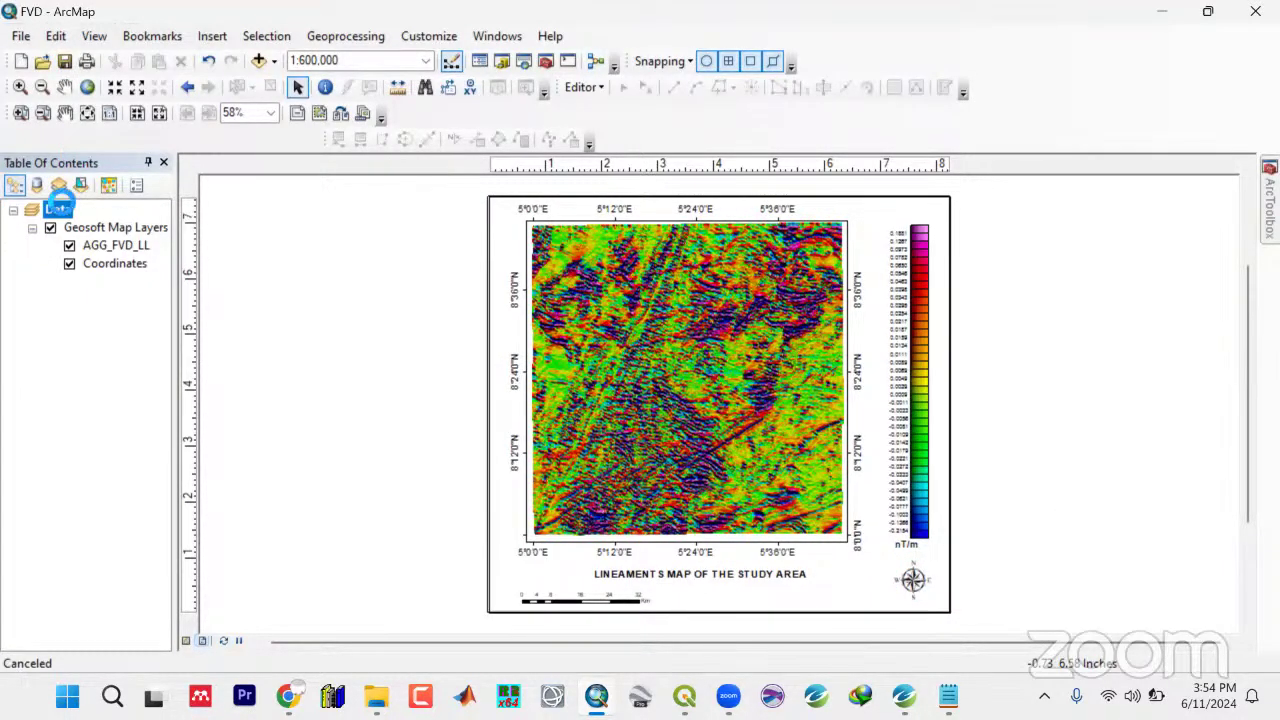
left_click(69, 263)
left_click(69, 245)
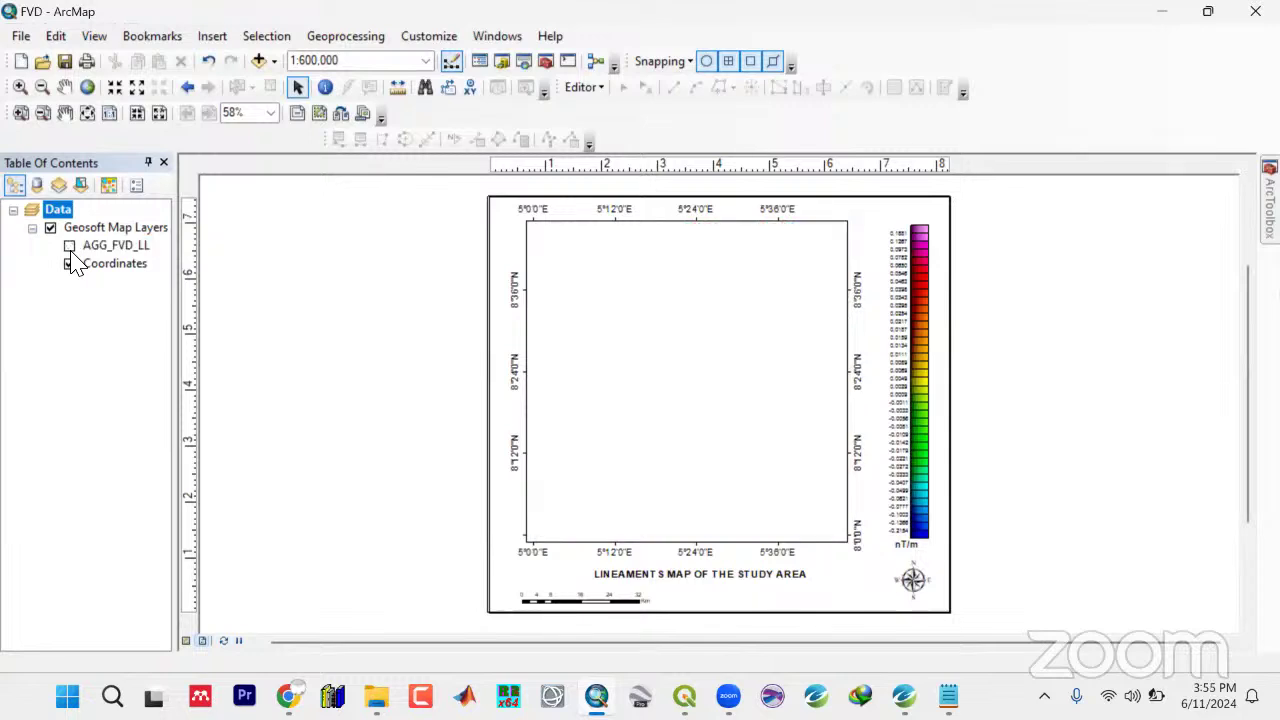
Add Towns.shp from the ShapeFiles folder to the map
left_click(274, 61)
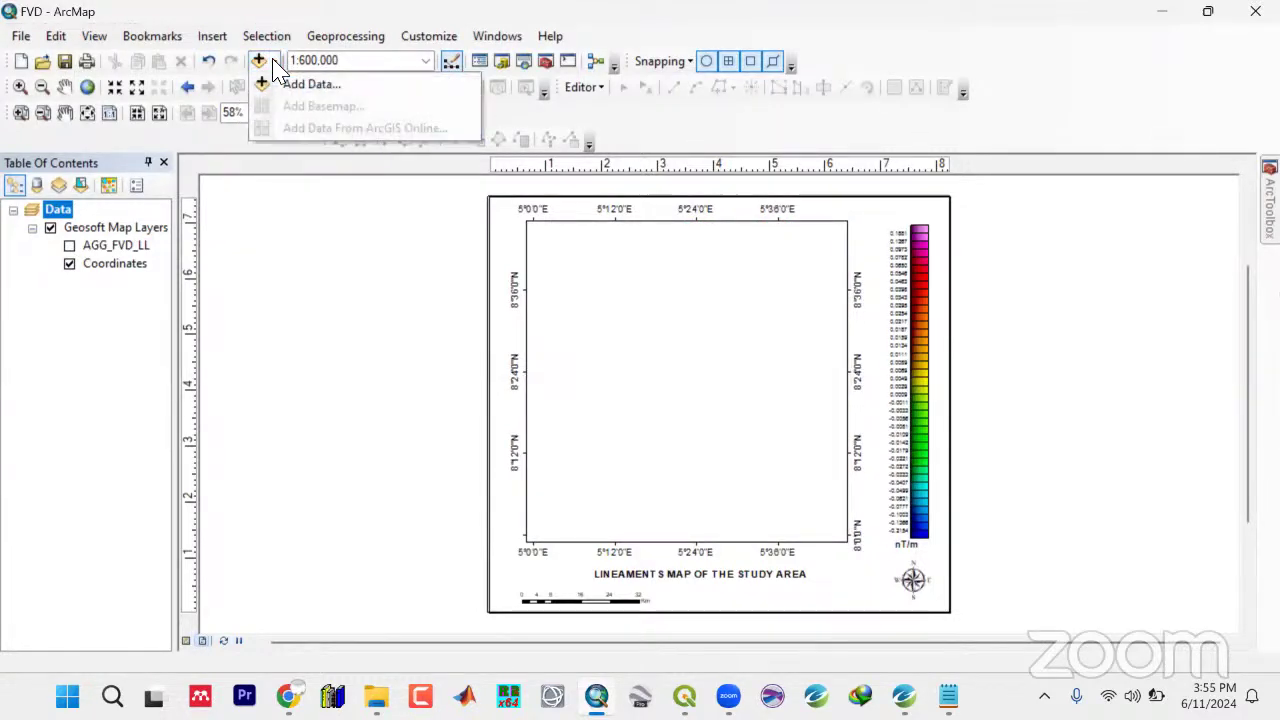
left_click(300, 85)
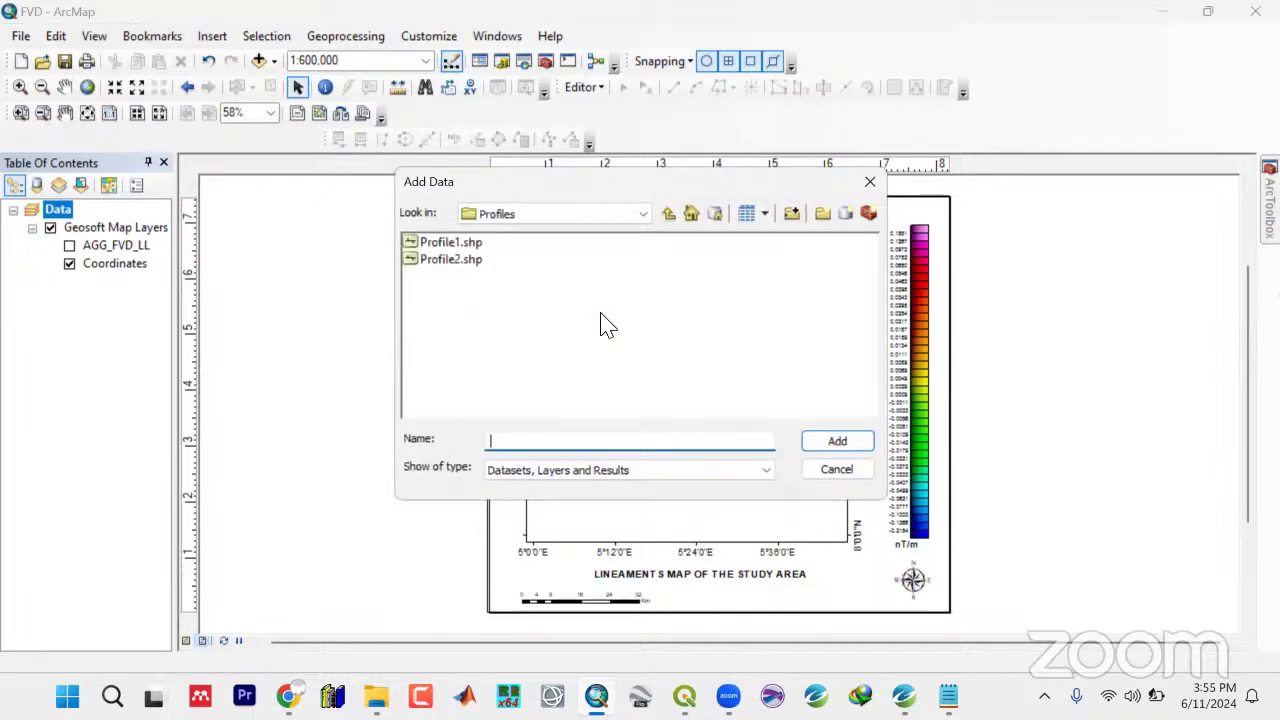
left_click(666, 214)
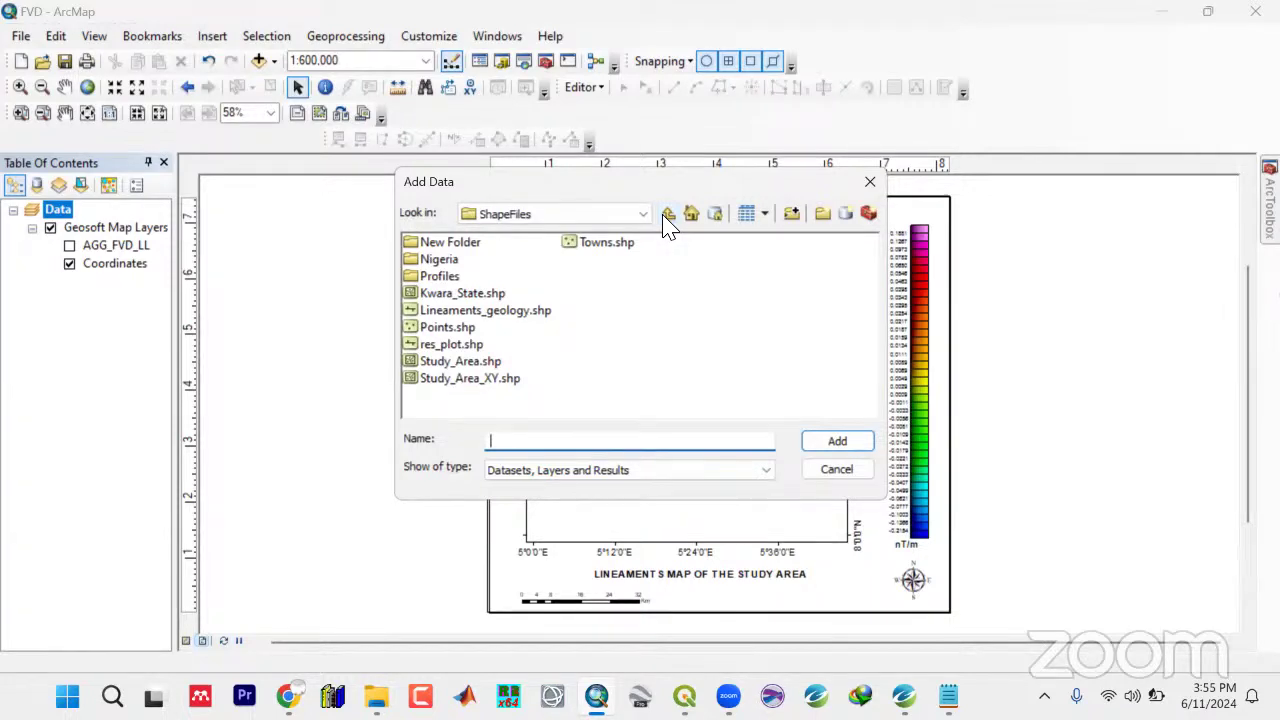
left_click(607, 246)
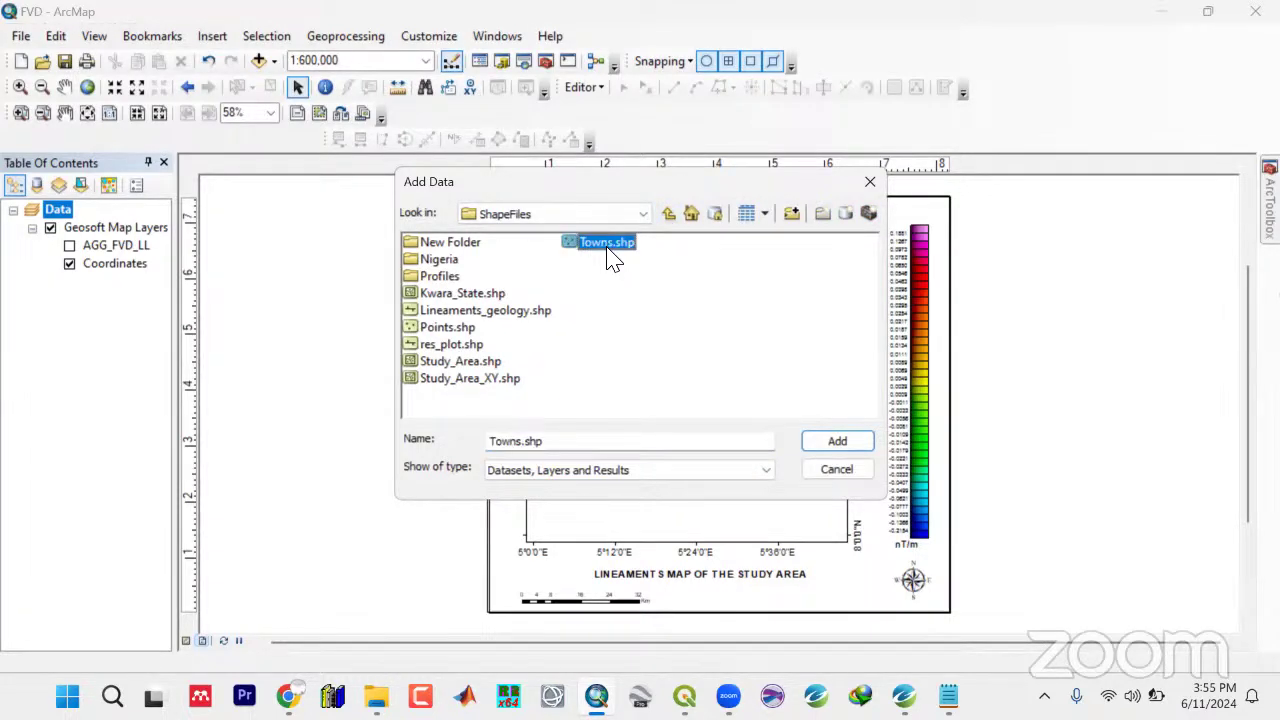
left_click(829, 446)
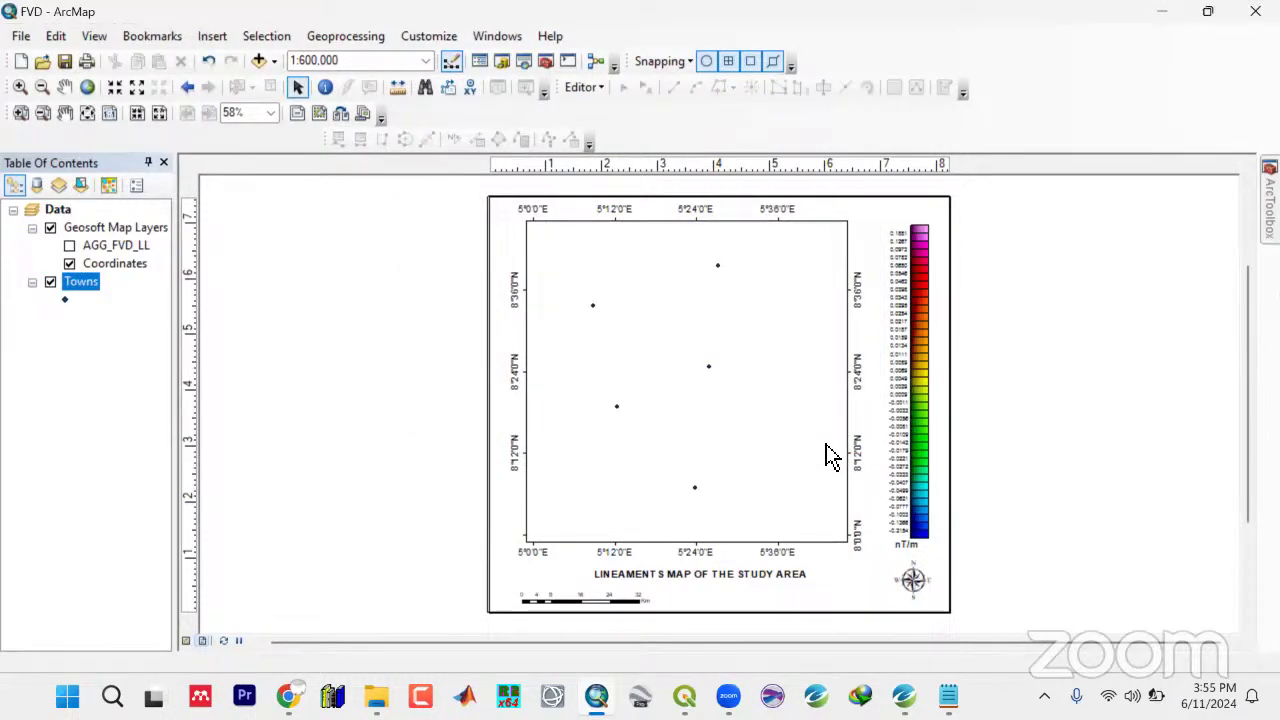
Add lineaments.shp from the Shapefiles folder inside OSM Project to the map
left_click(275, 61)
left_click(300, 84)
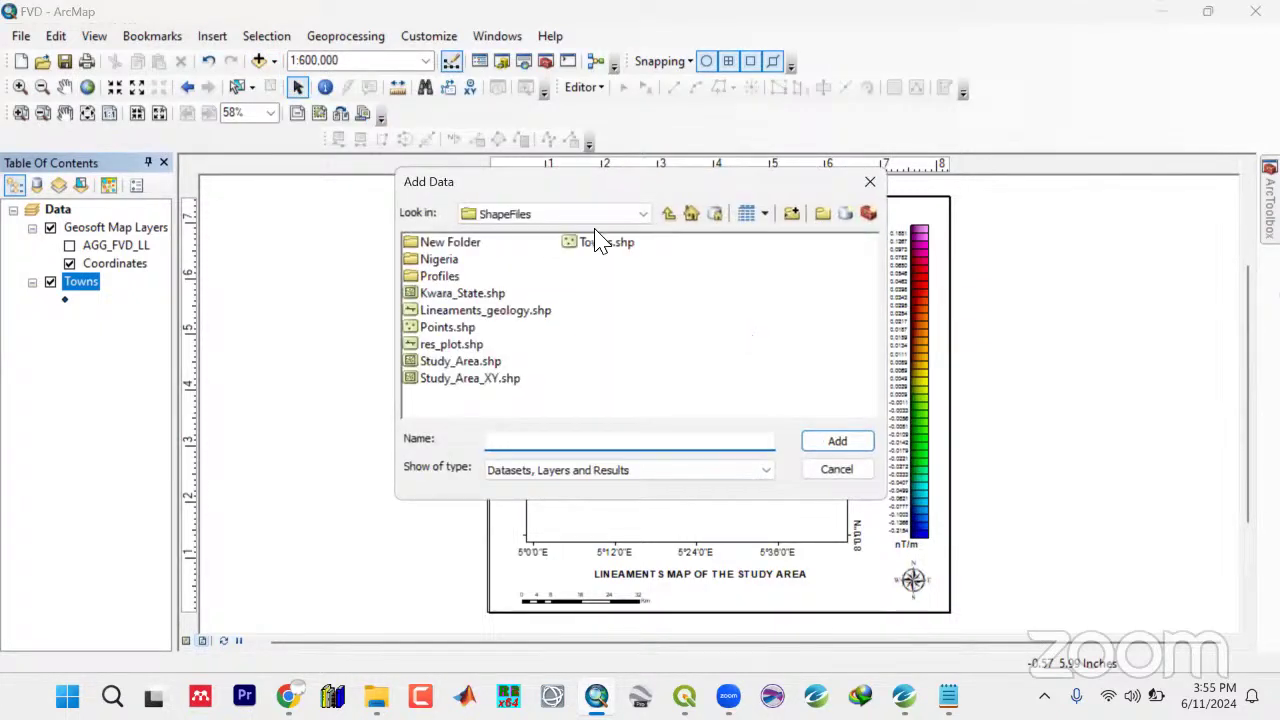
left_click(669, 216)
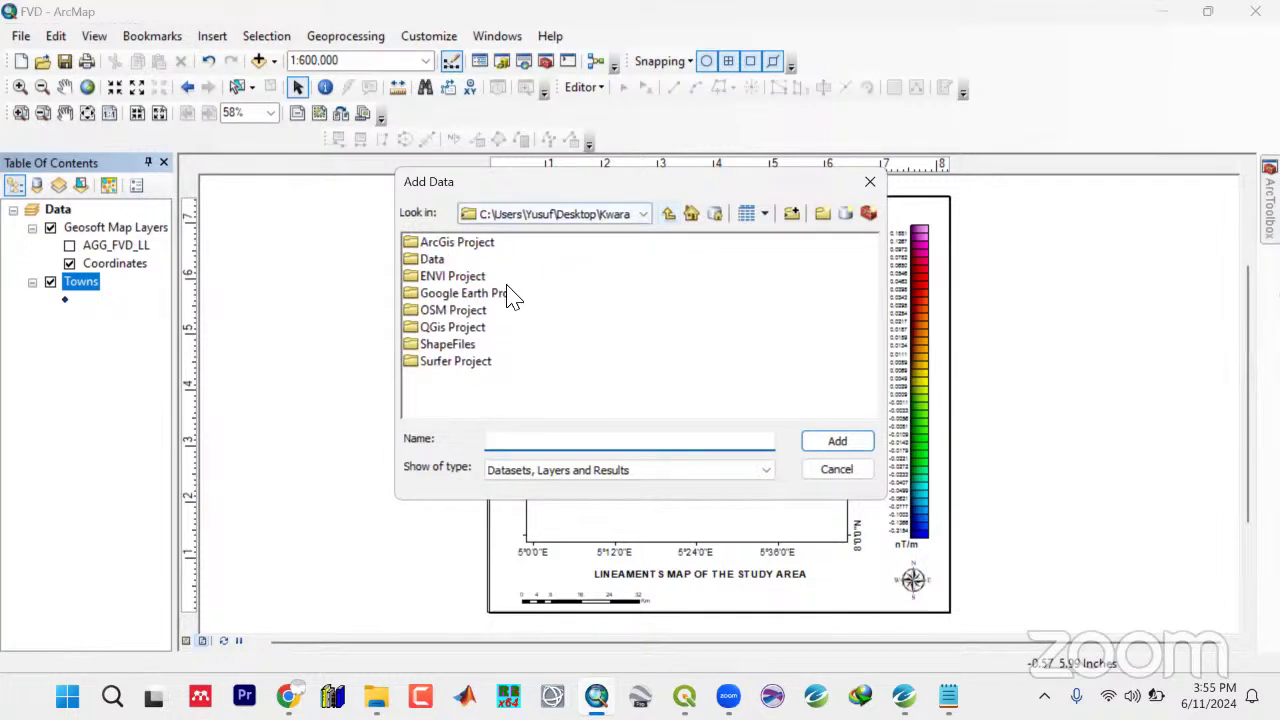
double_click(462, 311)
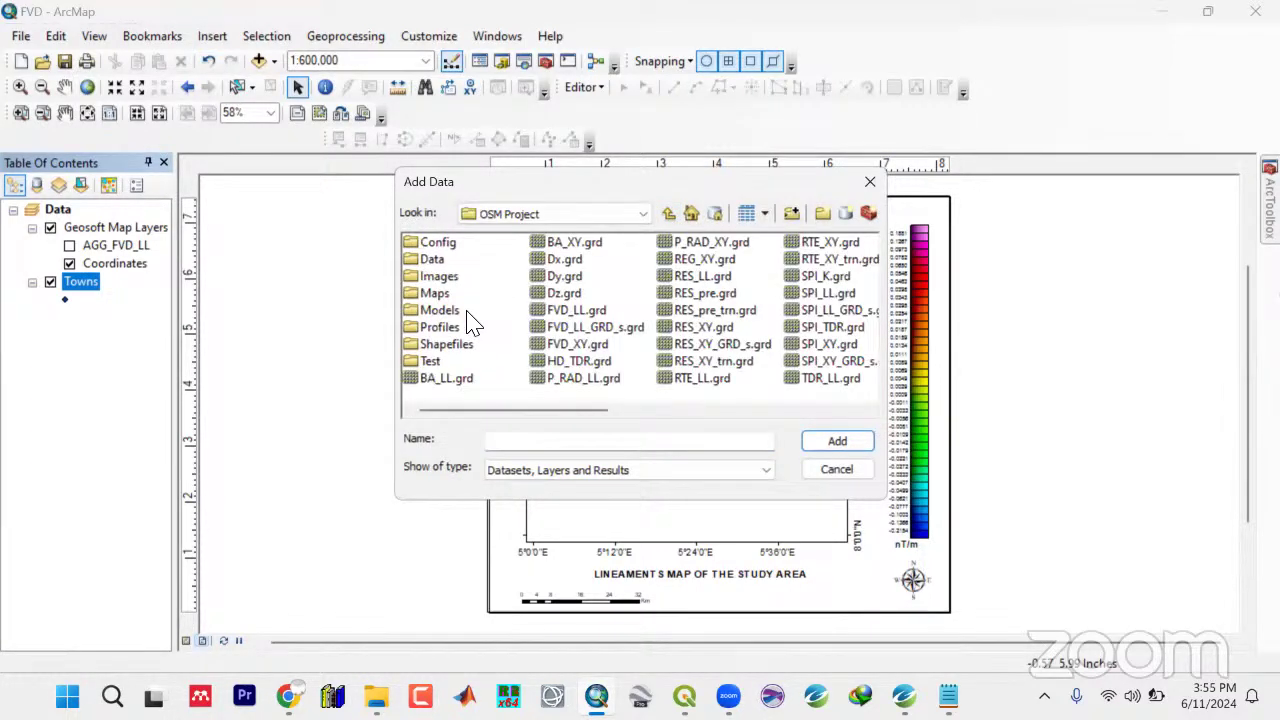
double_click(446, 345)
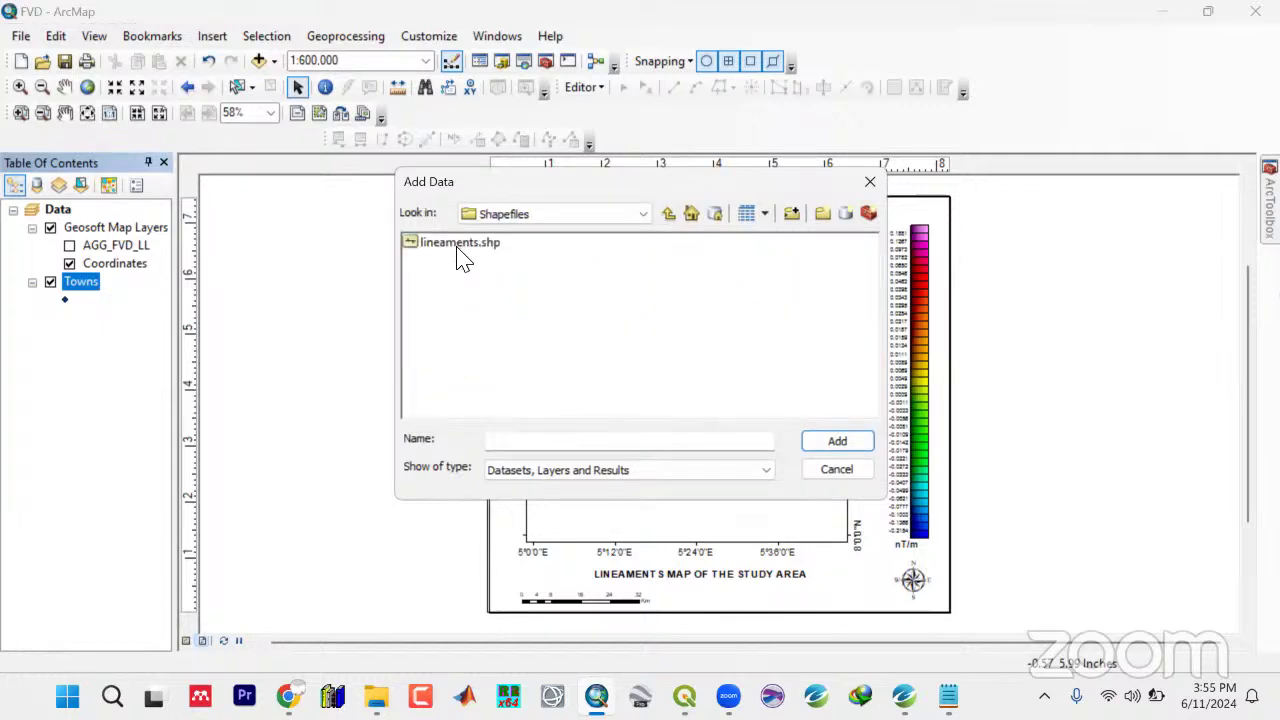
left_click(460, 243)
left_click(846, 445)
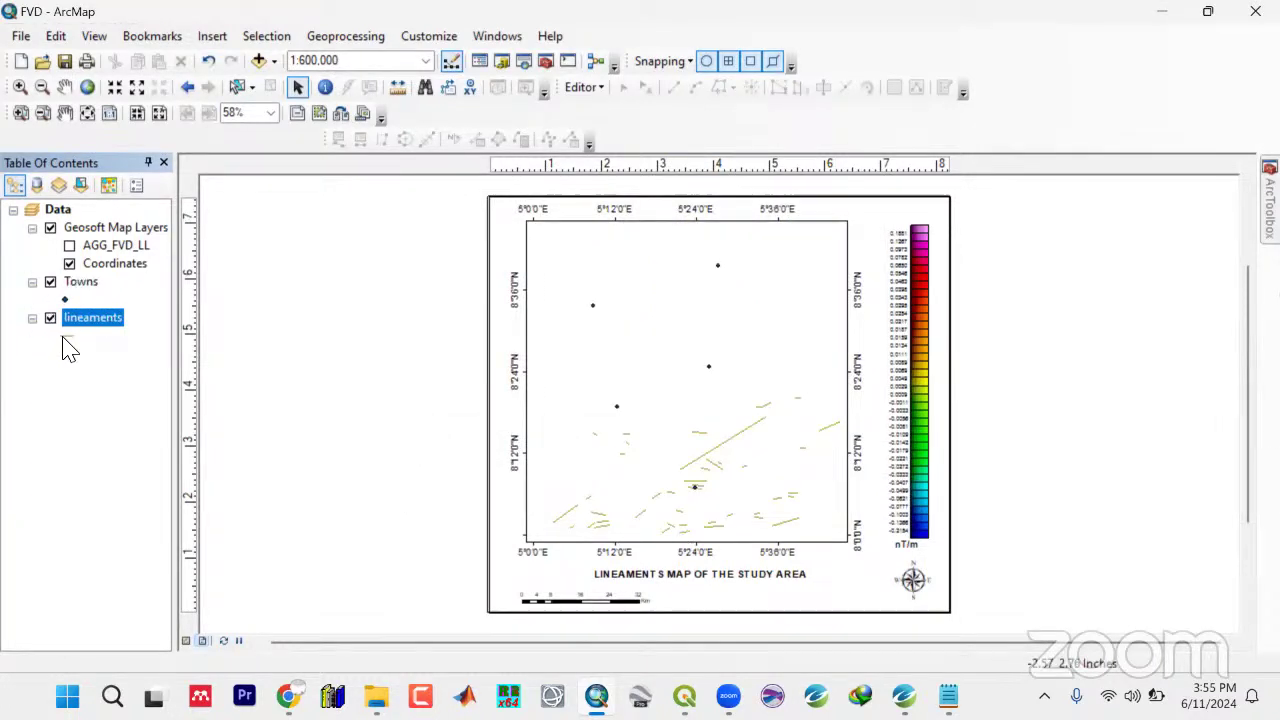
Make the lineaments layer's line symbol black and slightly thicker
left_click(68, 340)
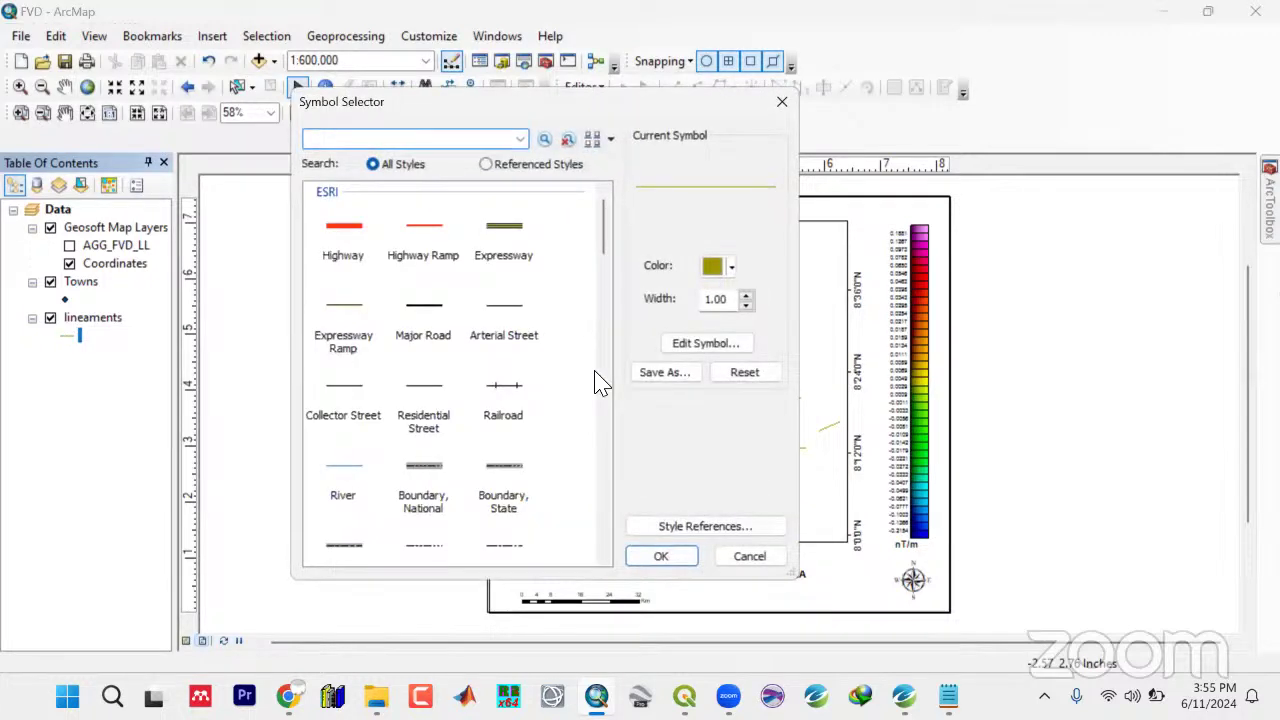
left_click(730, 266)
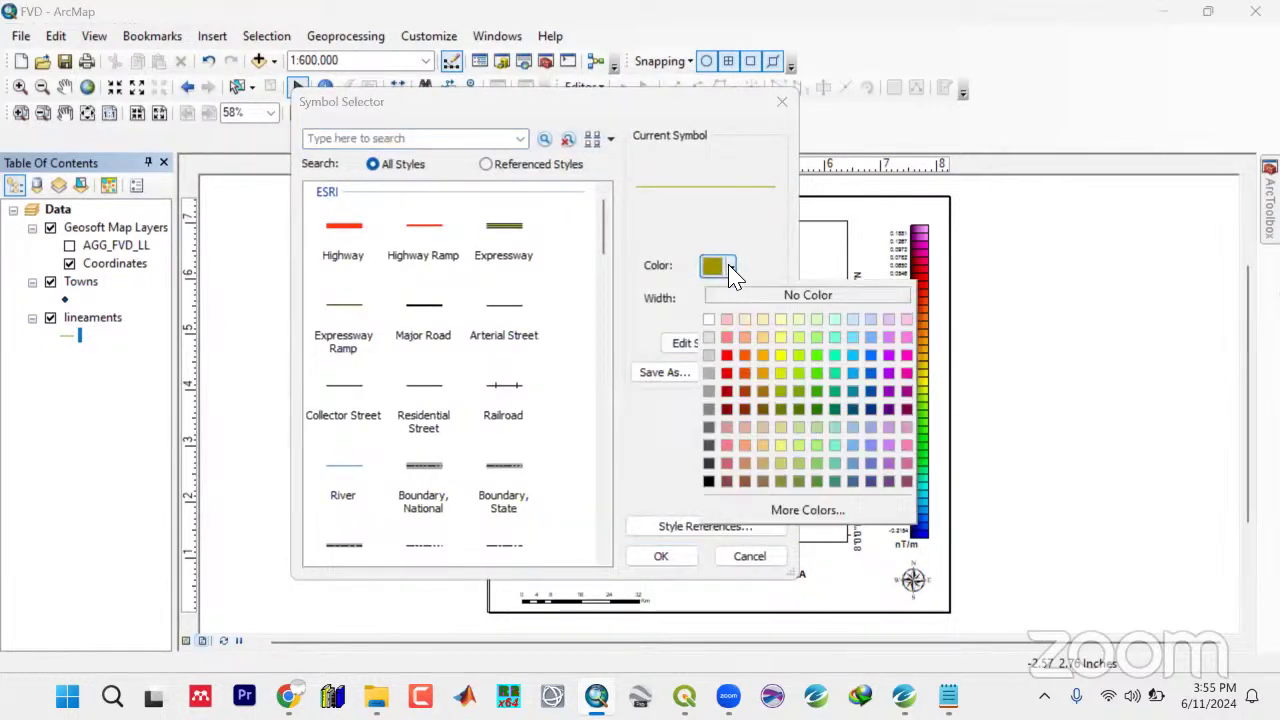
left_click(709, 481)
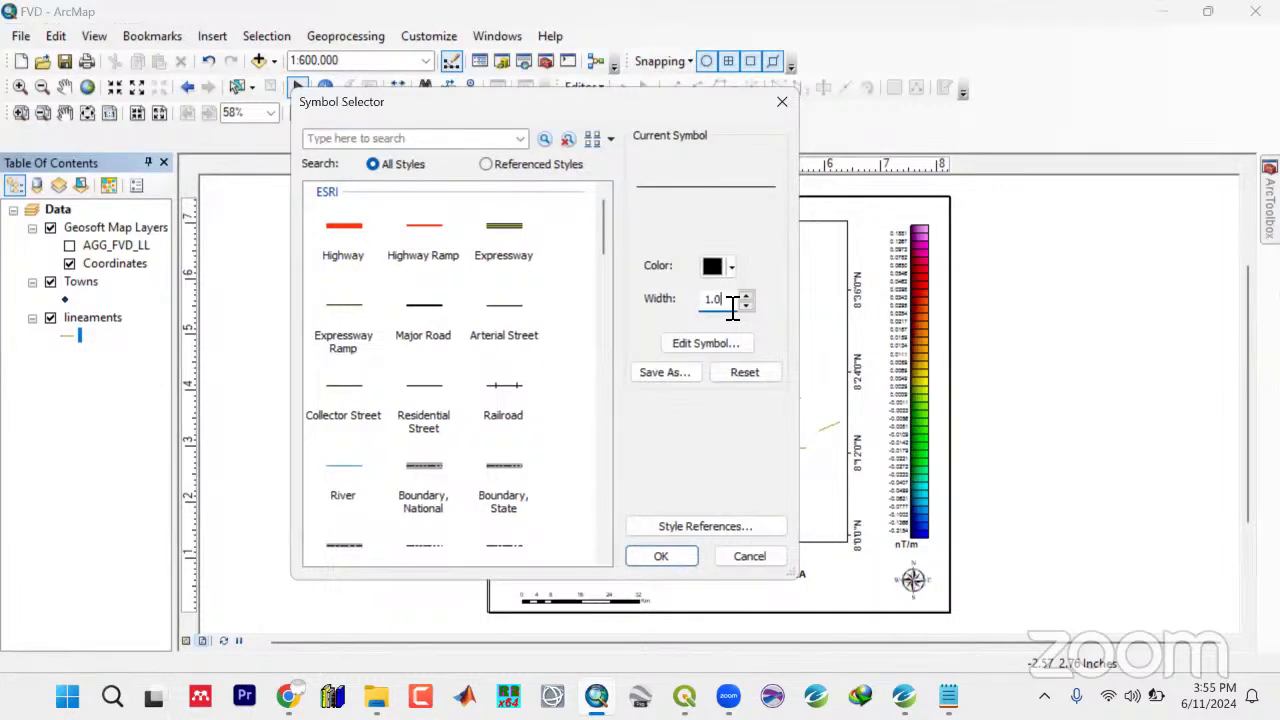
type("5")
left_click(662, 557)
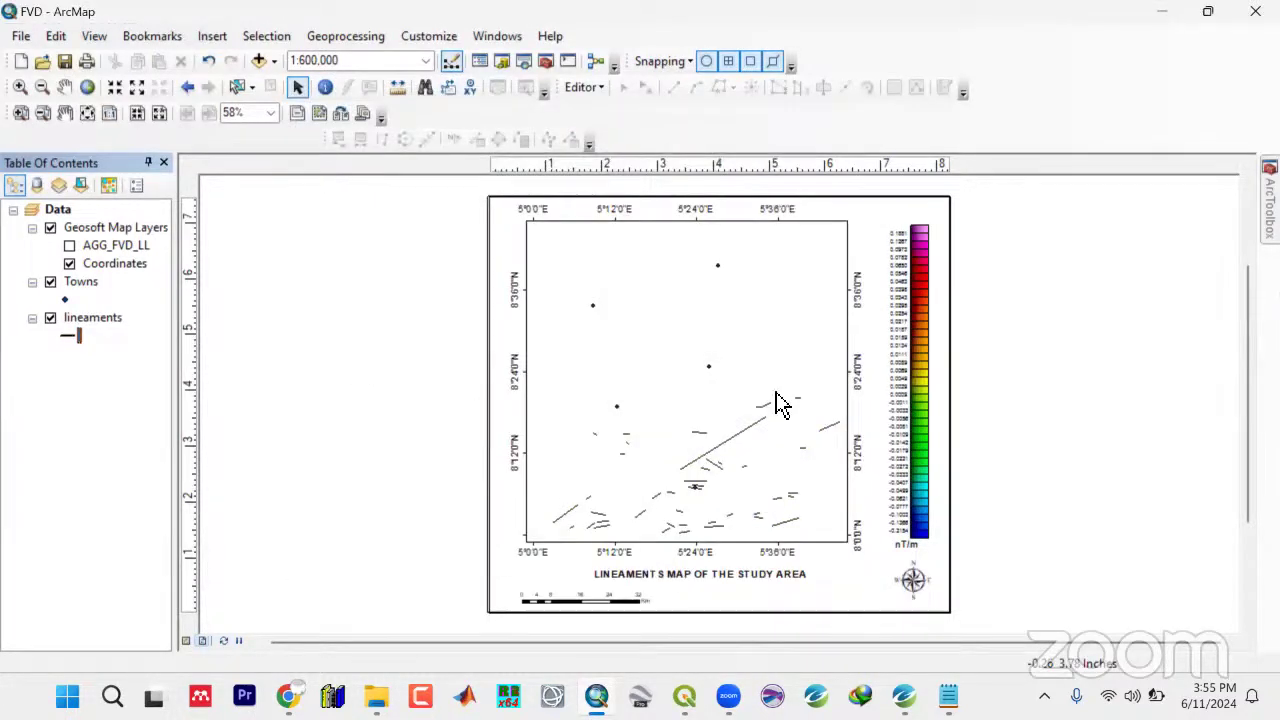
Change the Towns marker to the Circle 1 symbol at size 9
left_click(65, 300)
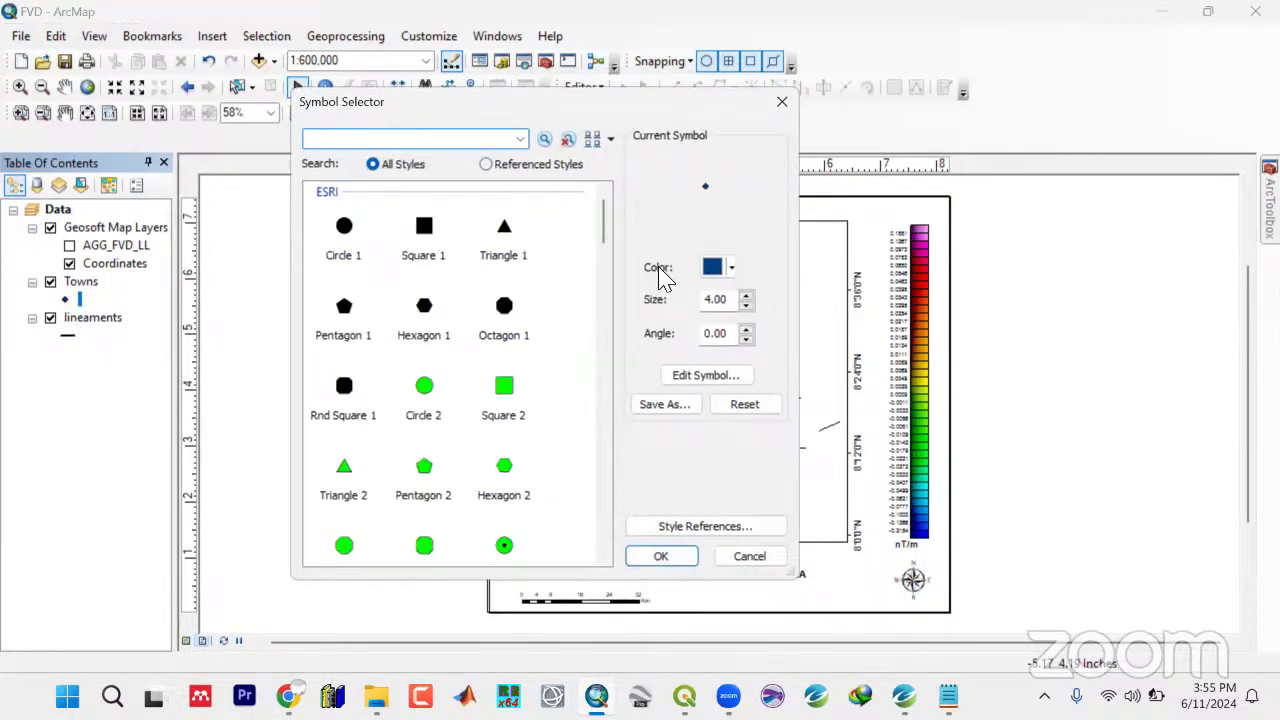
left_click(345, 228)
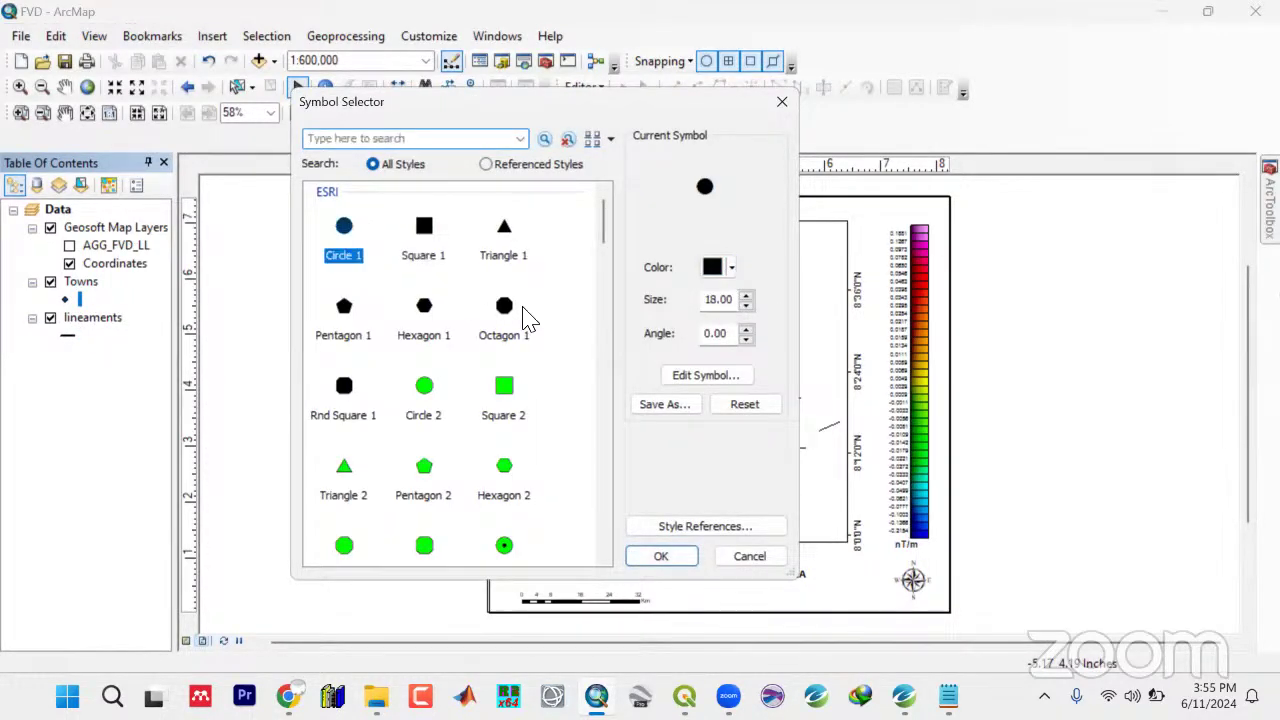
left_click(746, 308)
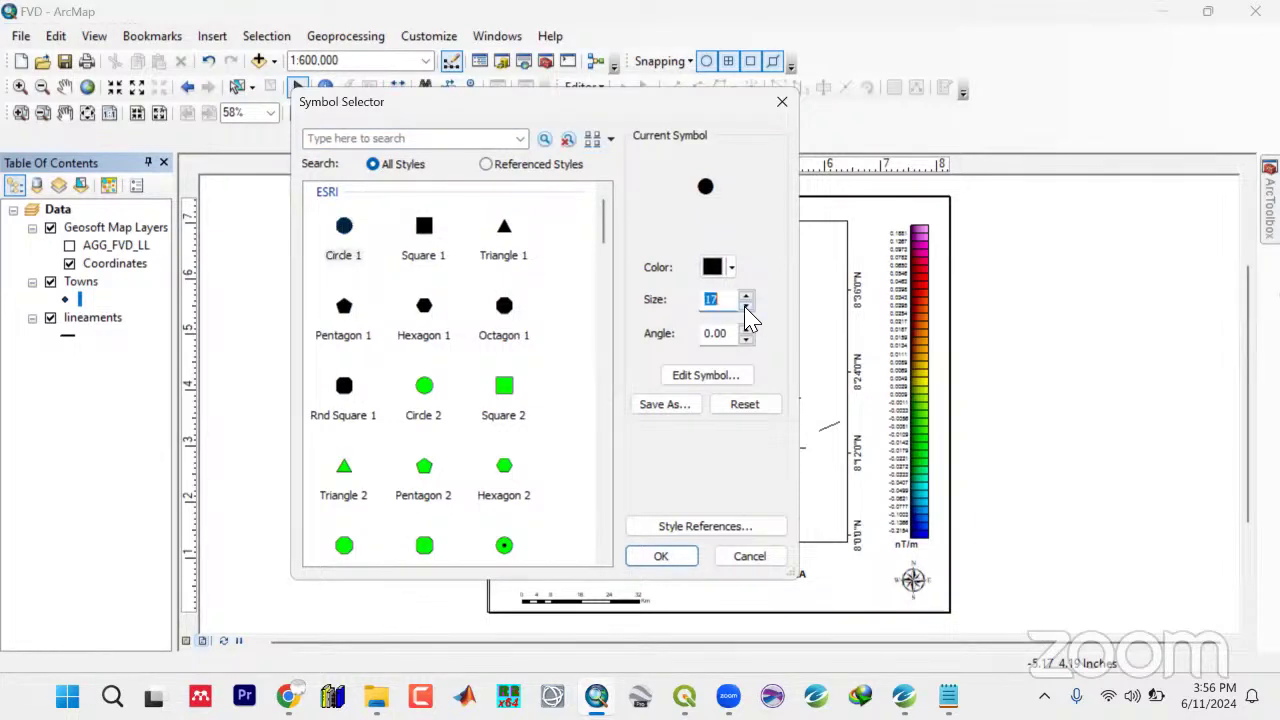
left_click(746, 308)
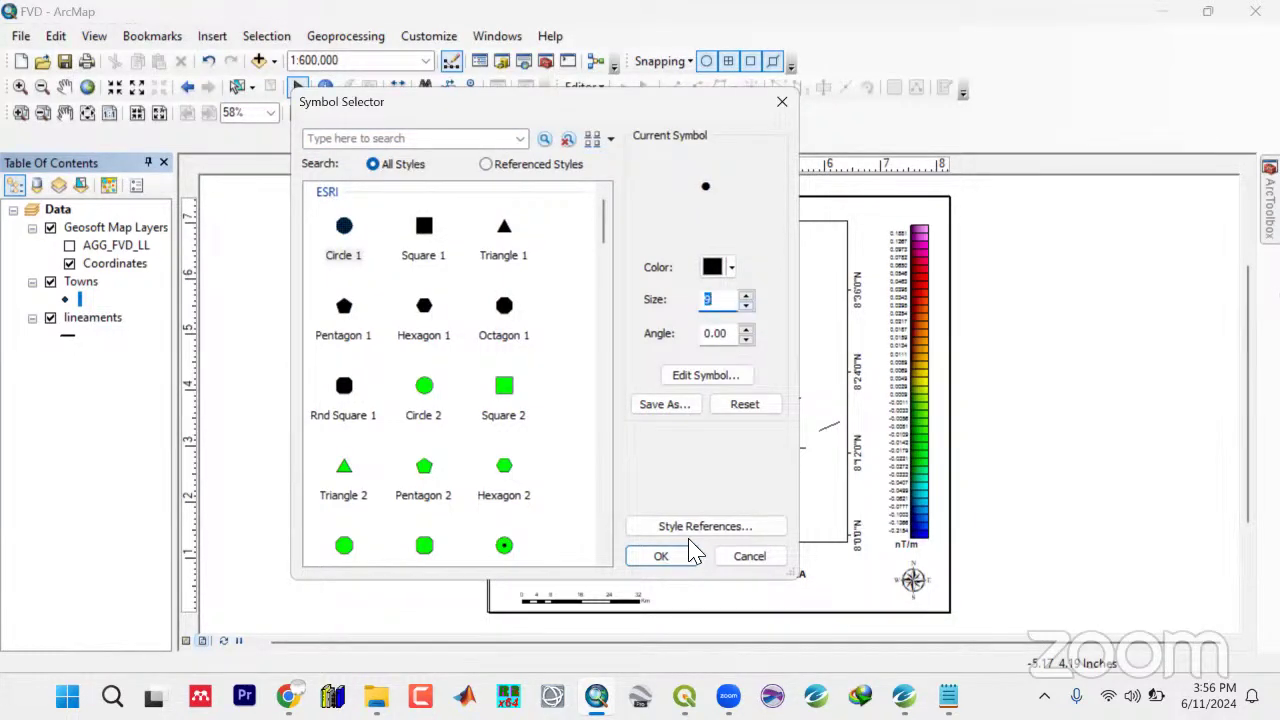
left_click(652, 556)
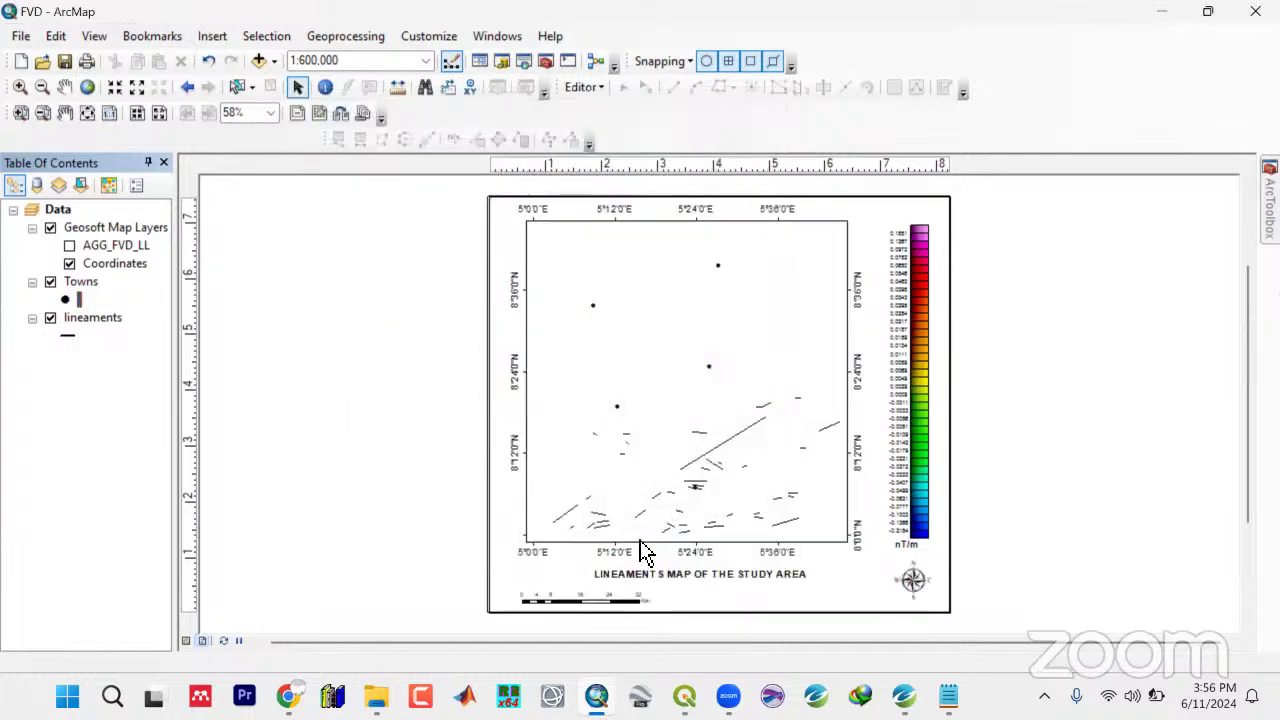
Label the Towns features by the Name field in 12-point Arial
double_click(80, 283)
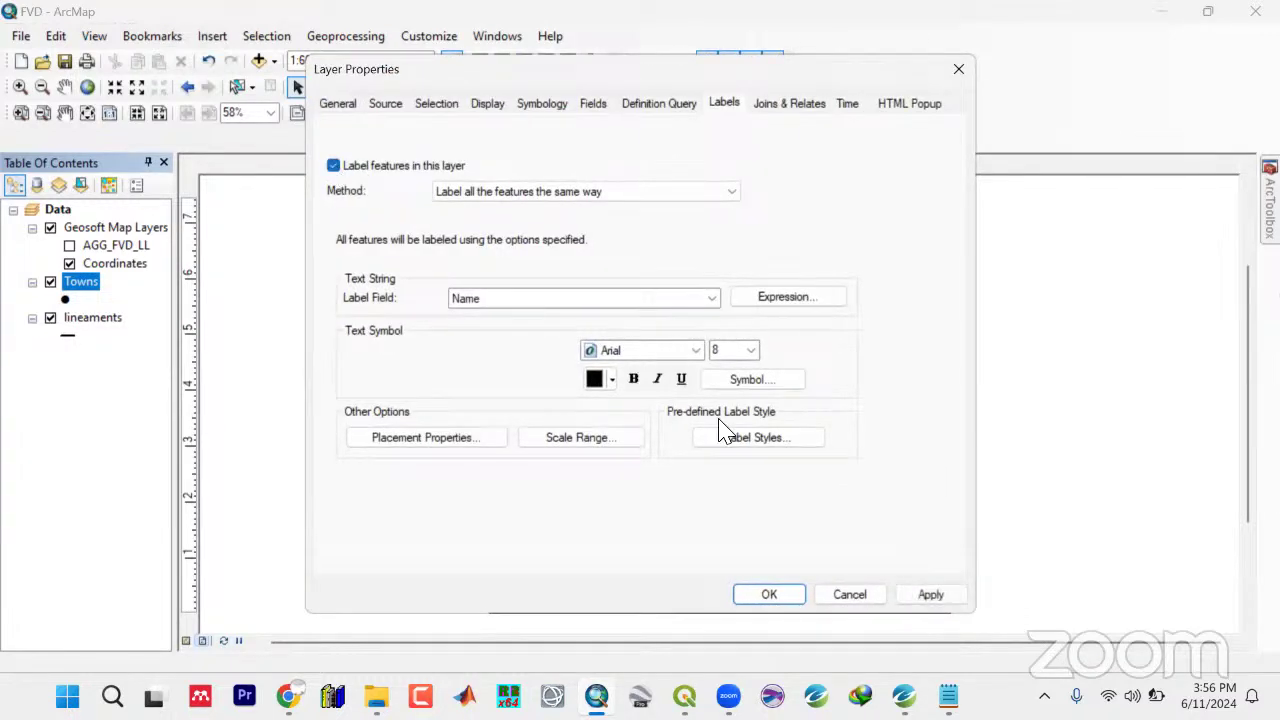
left_click(751, 350)
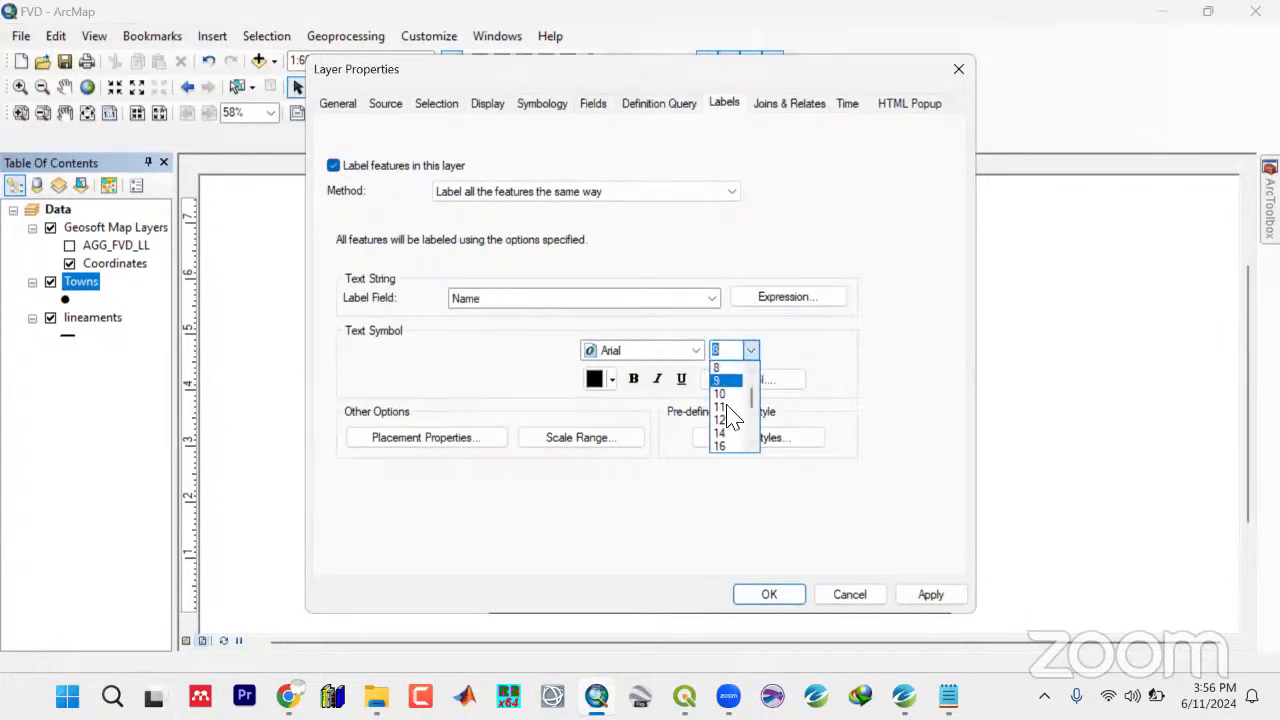
left_click(728, 427)
left_click(926, 598)
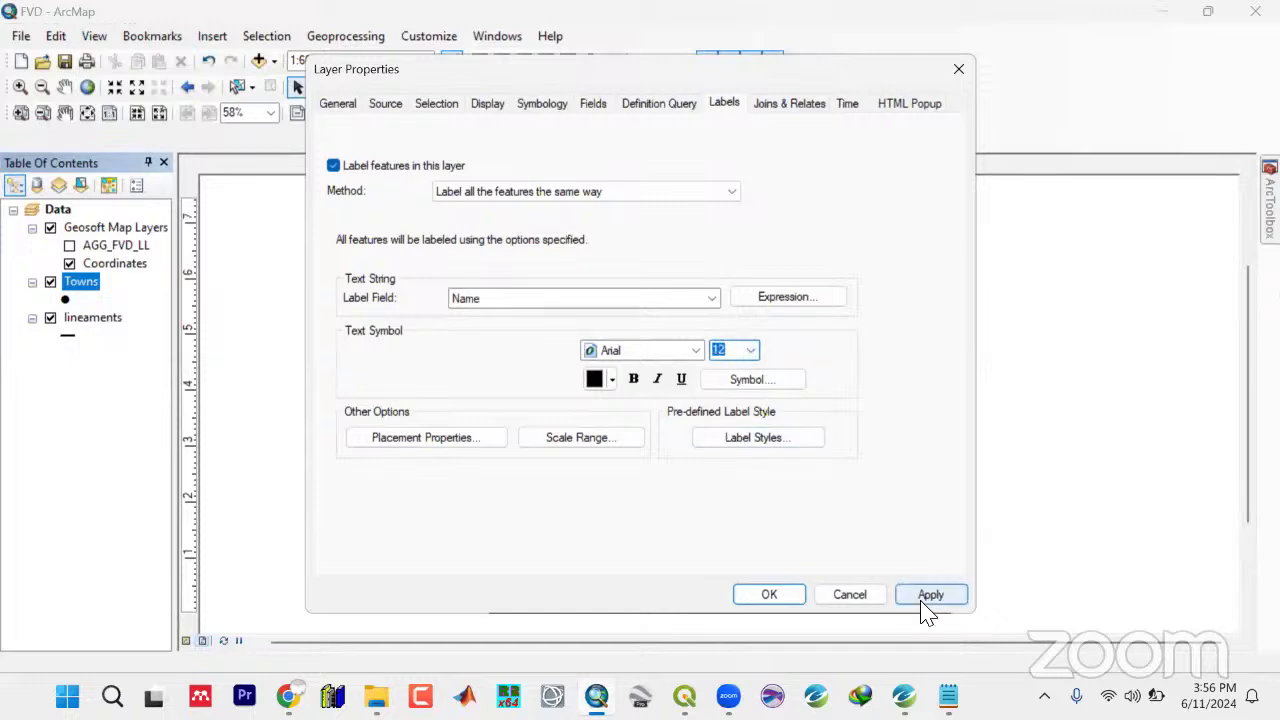
left_click(797, 597)
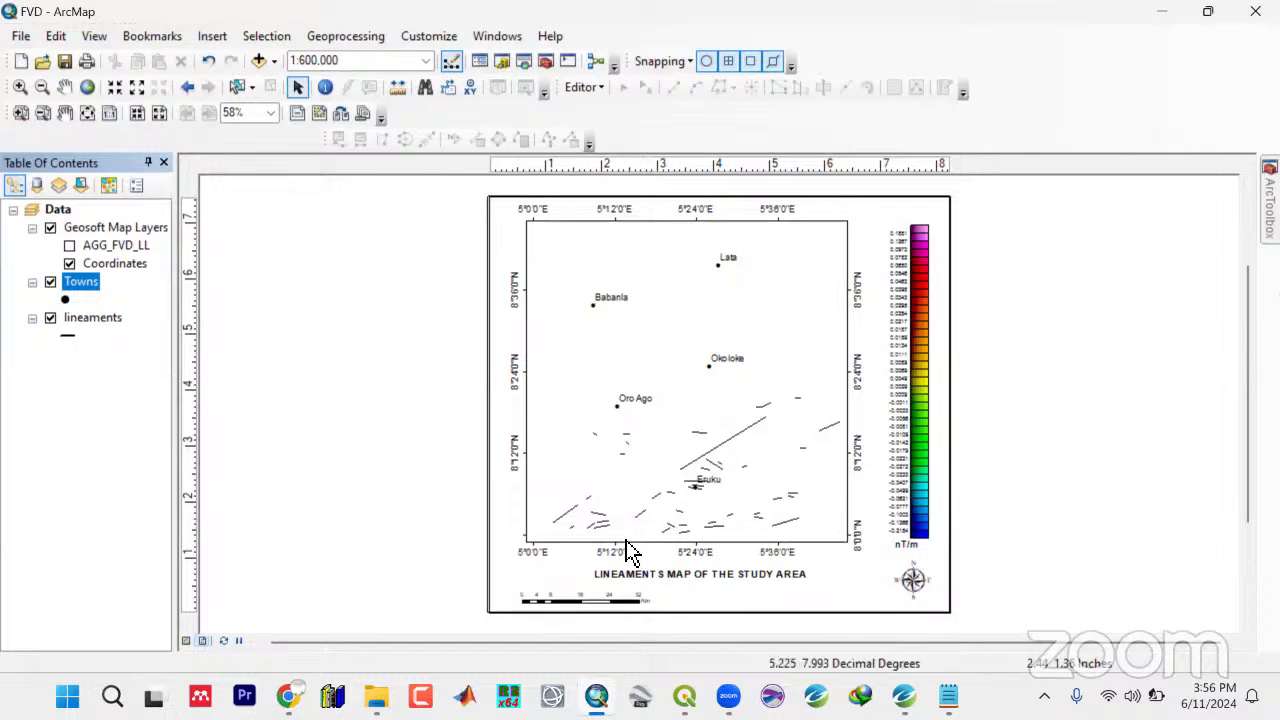
left_click(212, 38)
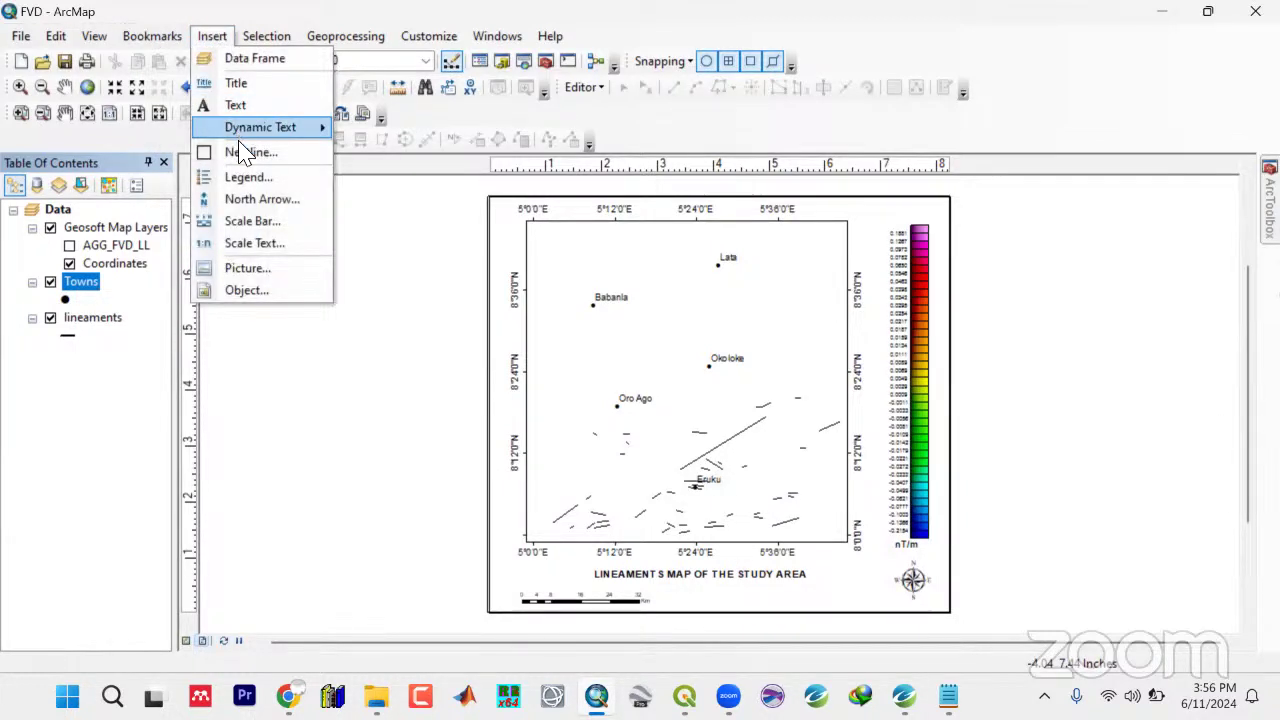
left_click(247, 181)
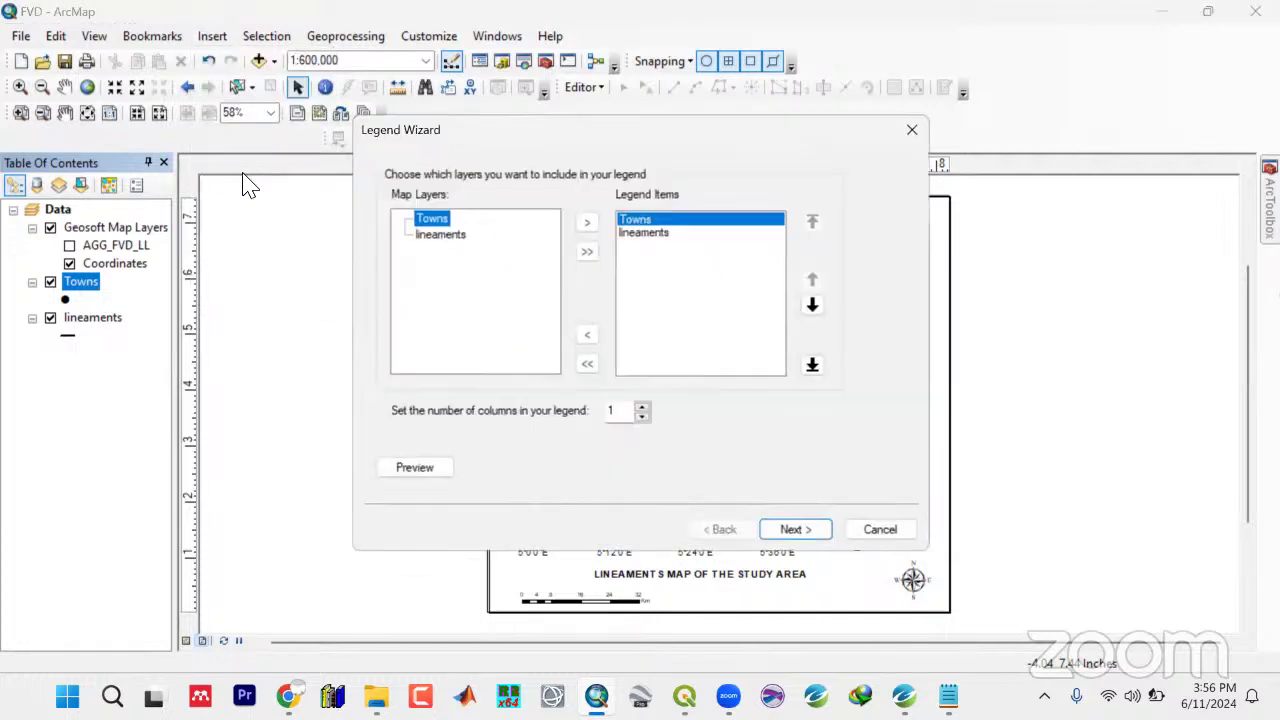
left_click(460, 240)
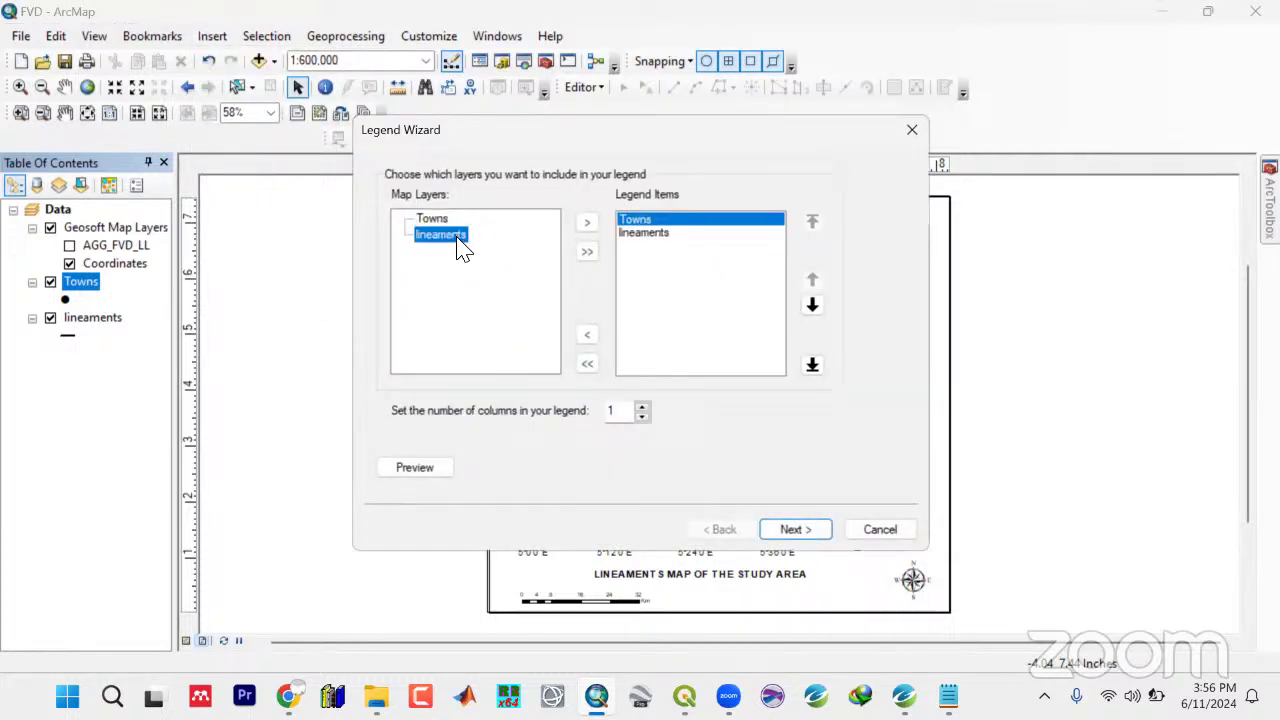
left_click(866, 537)
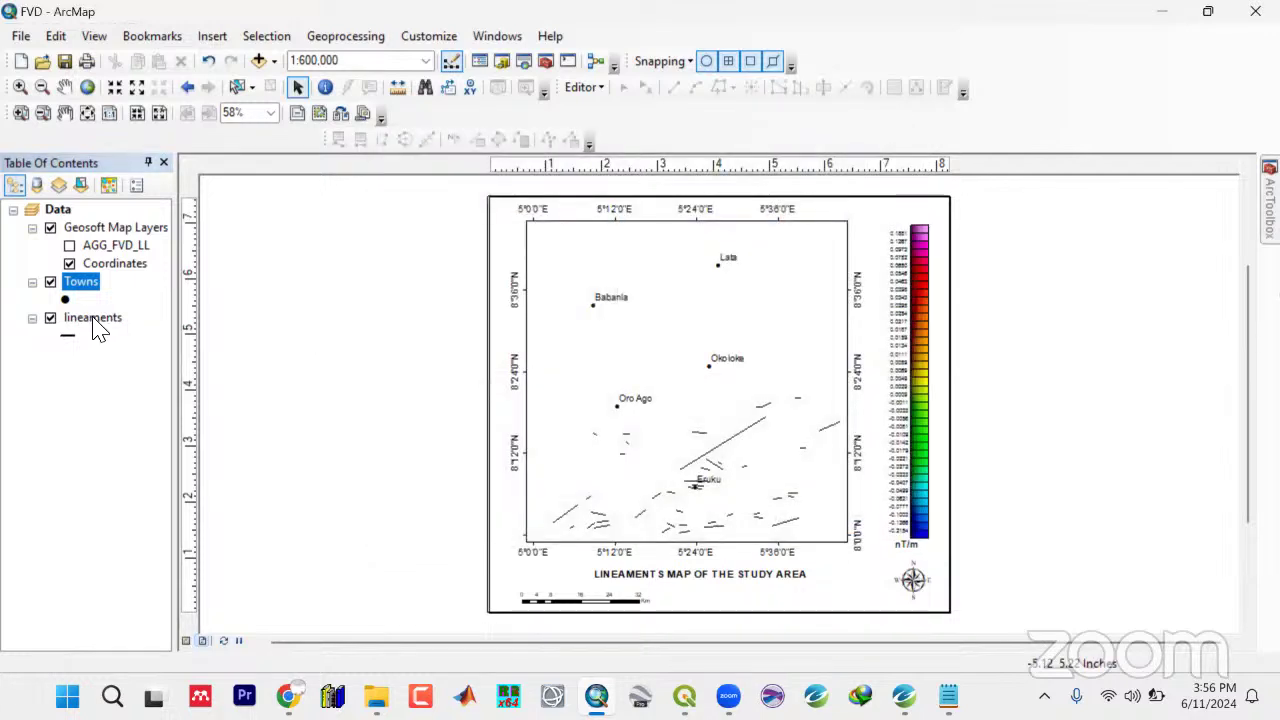
Capitalize the lineaments layer's name to Lineaments in its layer properties
left_click(97, 325)
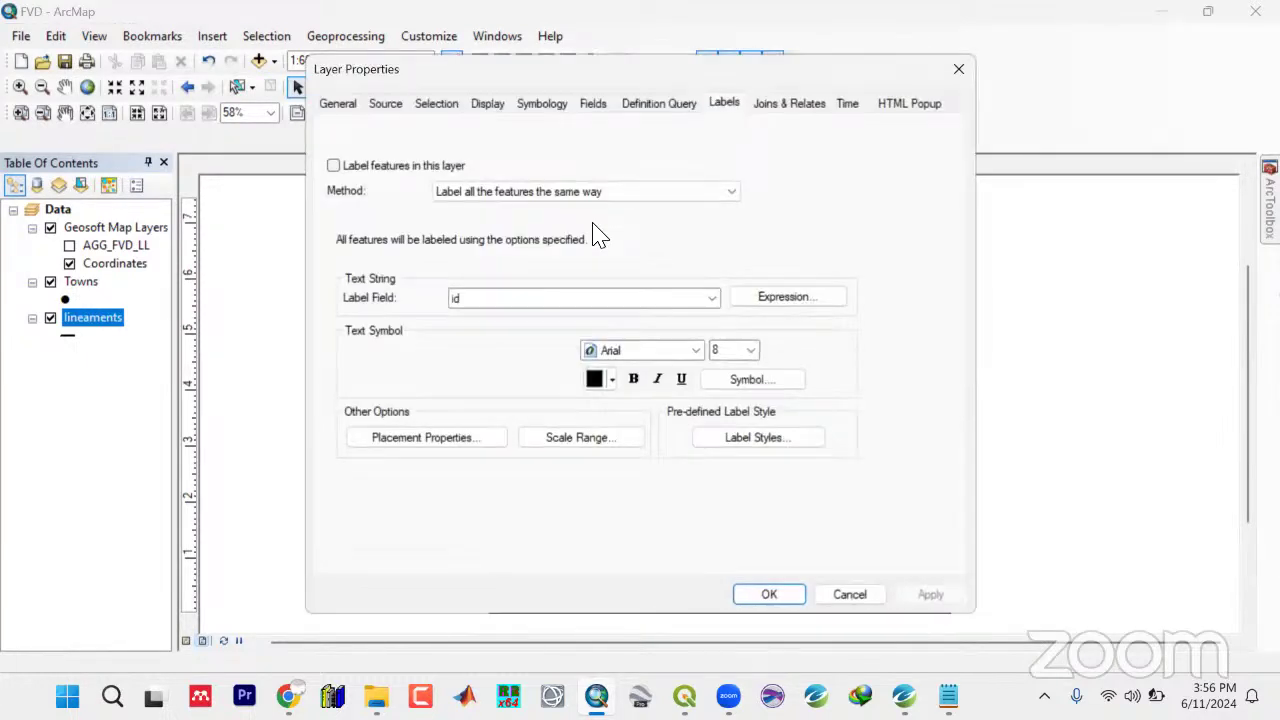
left_click(338, 104)
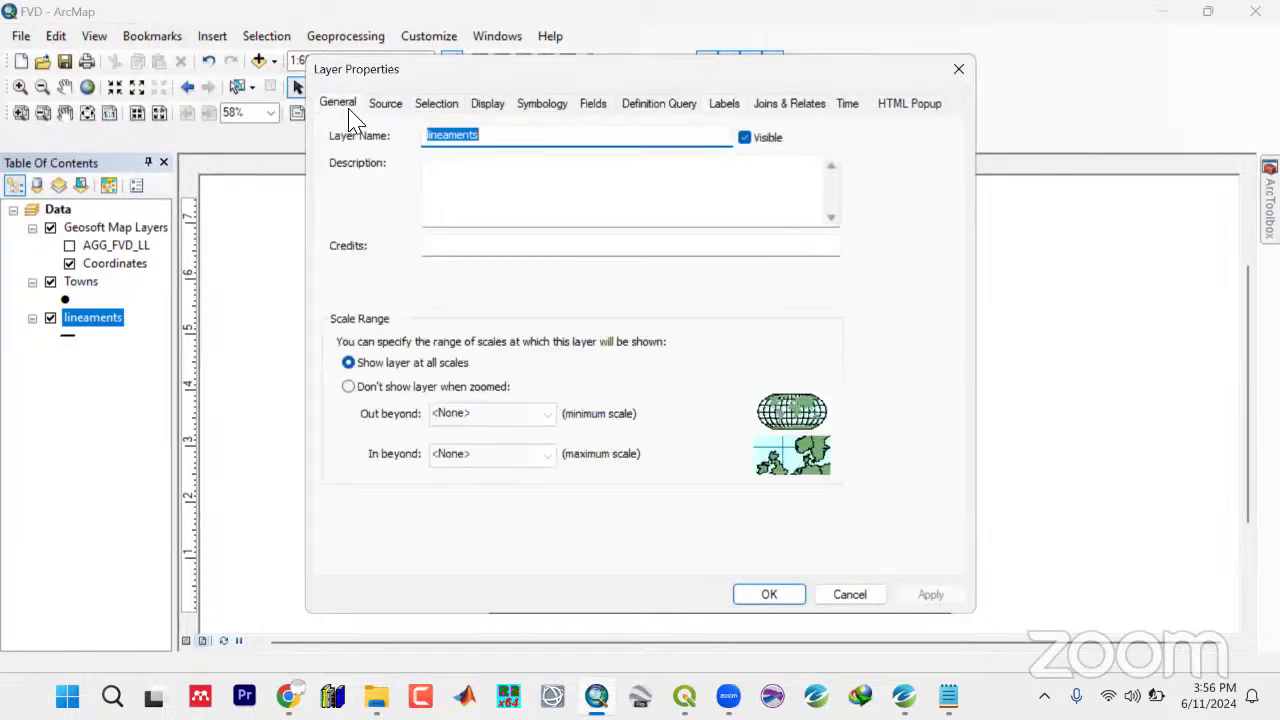
left_click(436, 143)
left_click(929, 597)
left_click(792, 596)
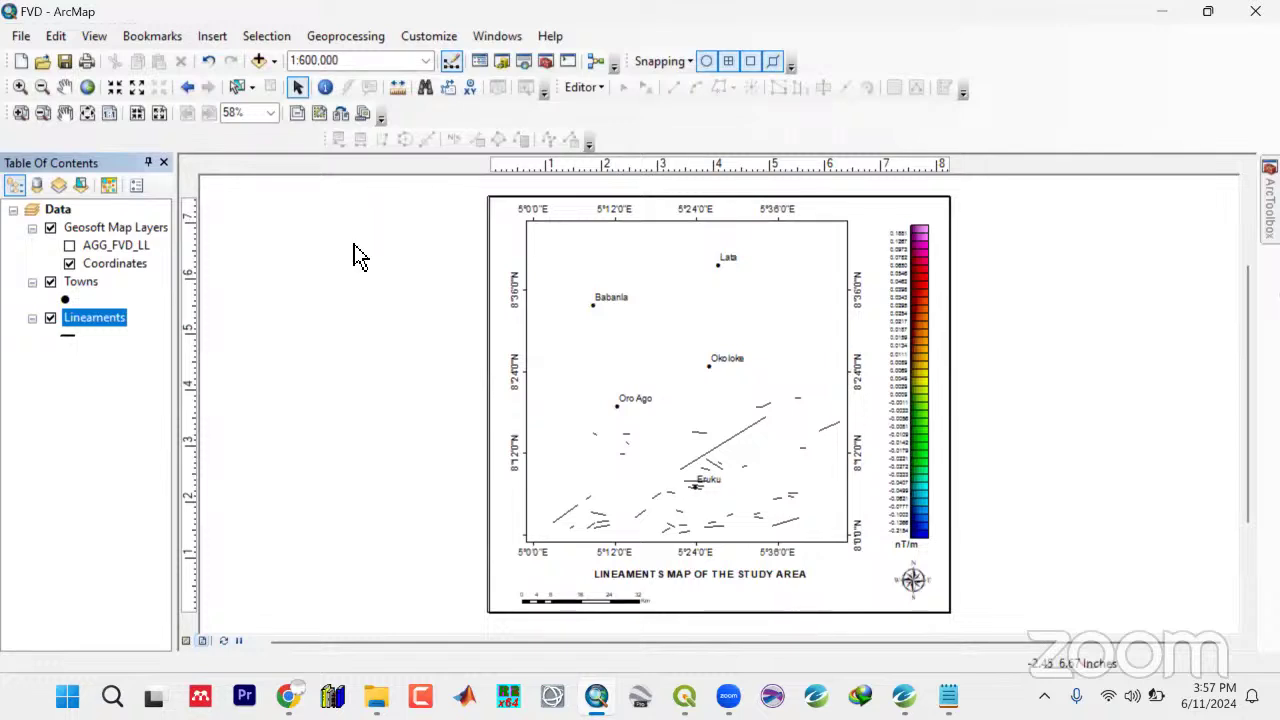
Insert a single-column legend with Towns and Lineaments, place it beside the north arrow, and shift the map title slightly left
left_click(211, 36)
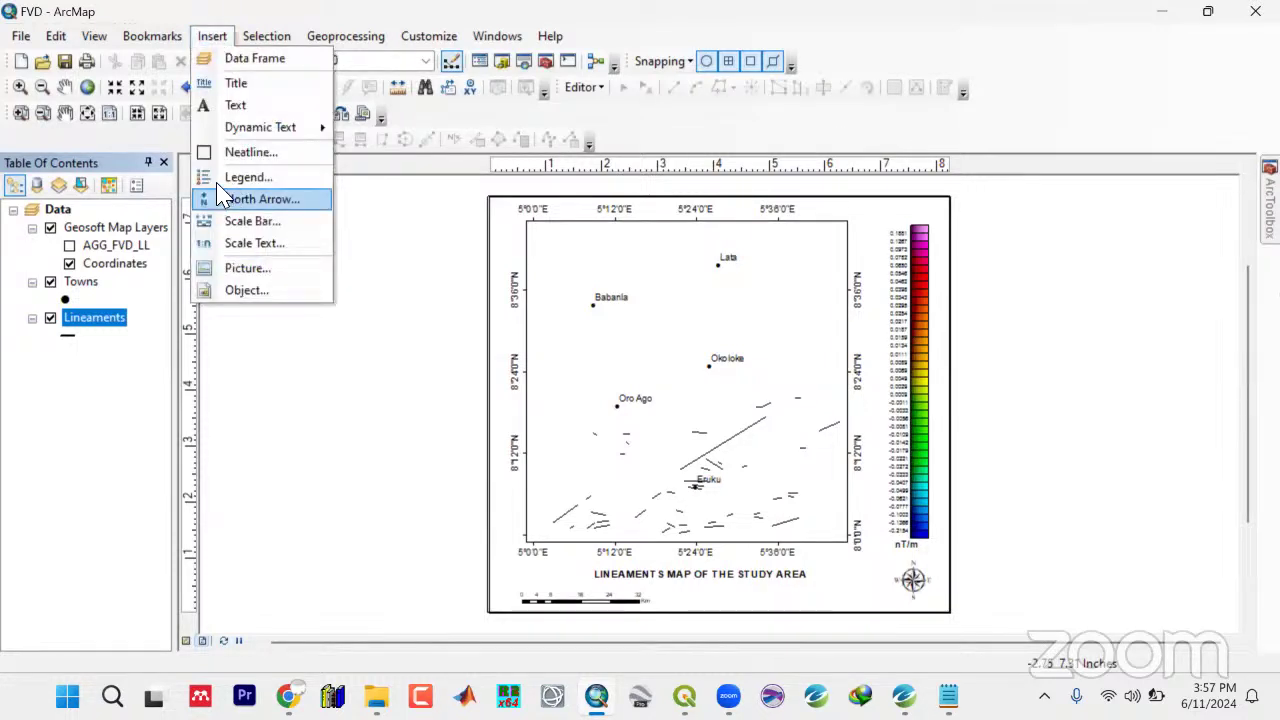
left_click(232, 180)
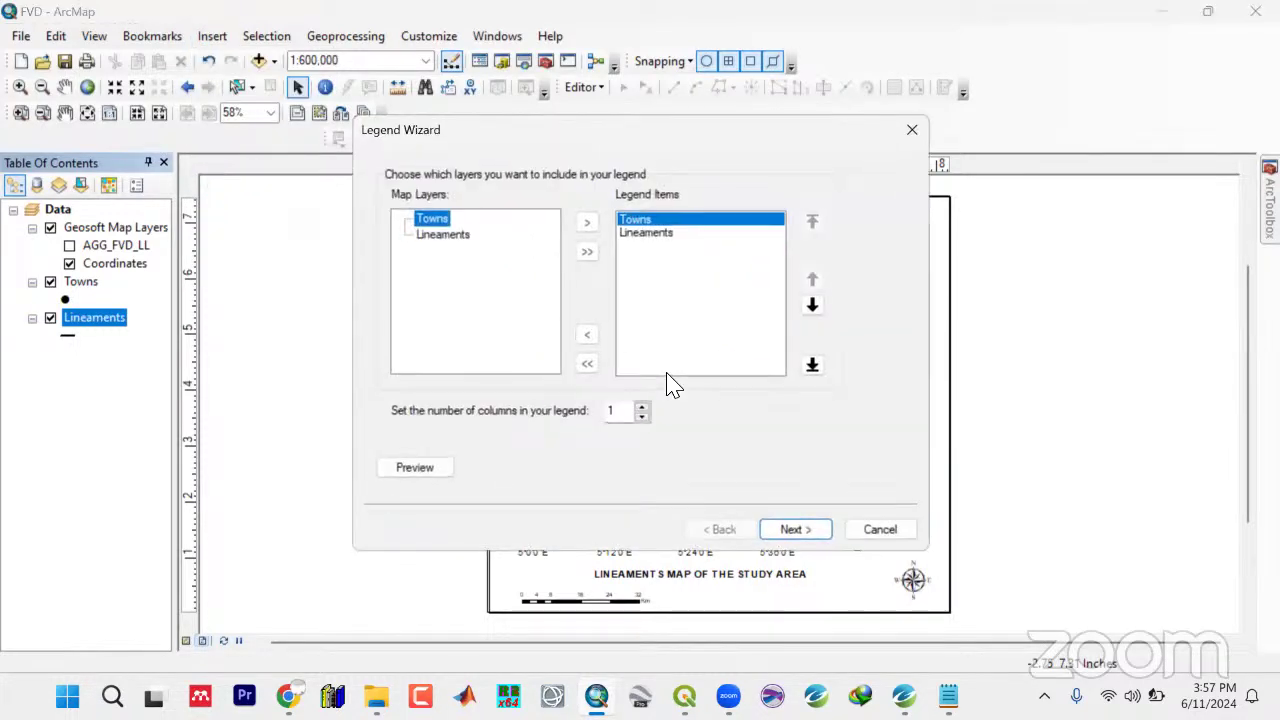
left_click(788, 533)
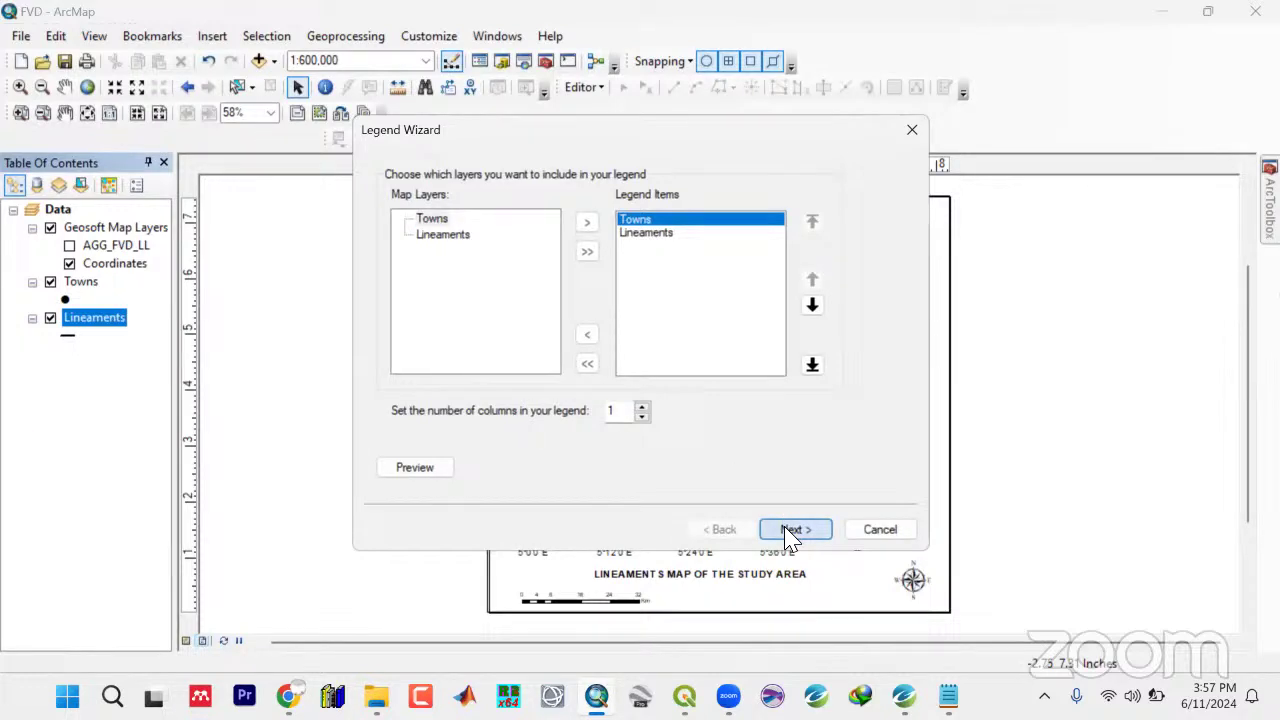
left_click(790, 530)
left_click(790, 530)
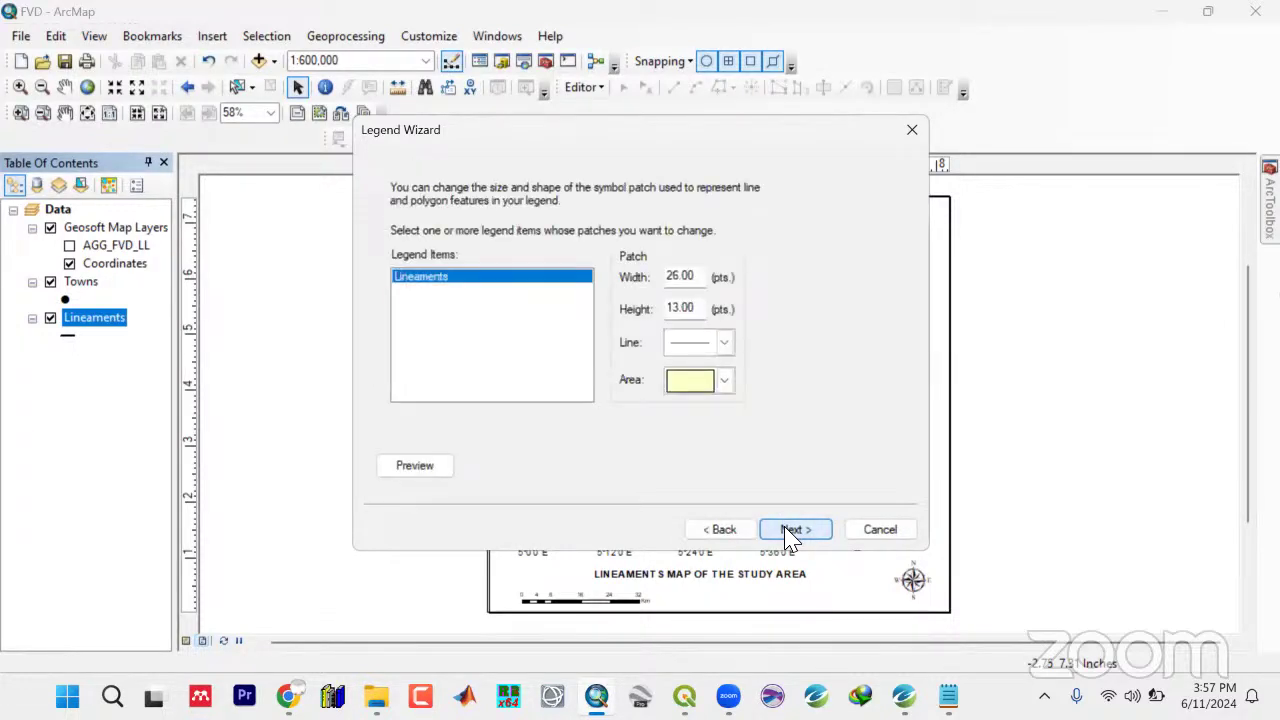
left_click(790, 530)
left_click(790, 530)
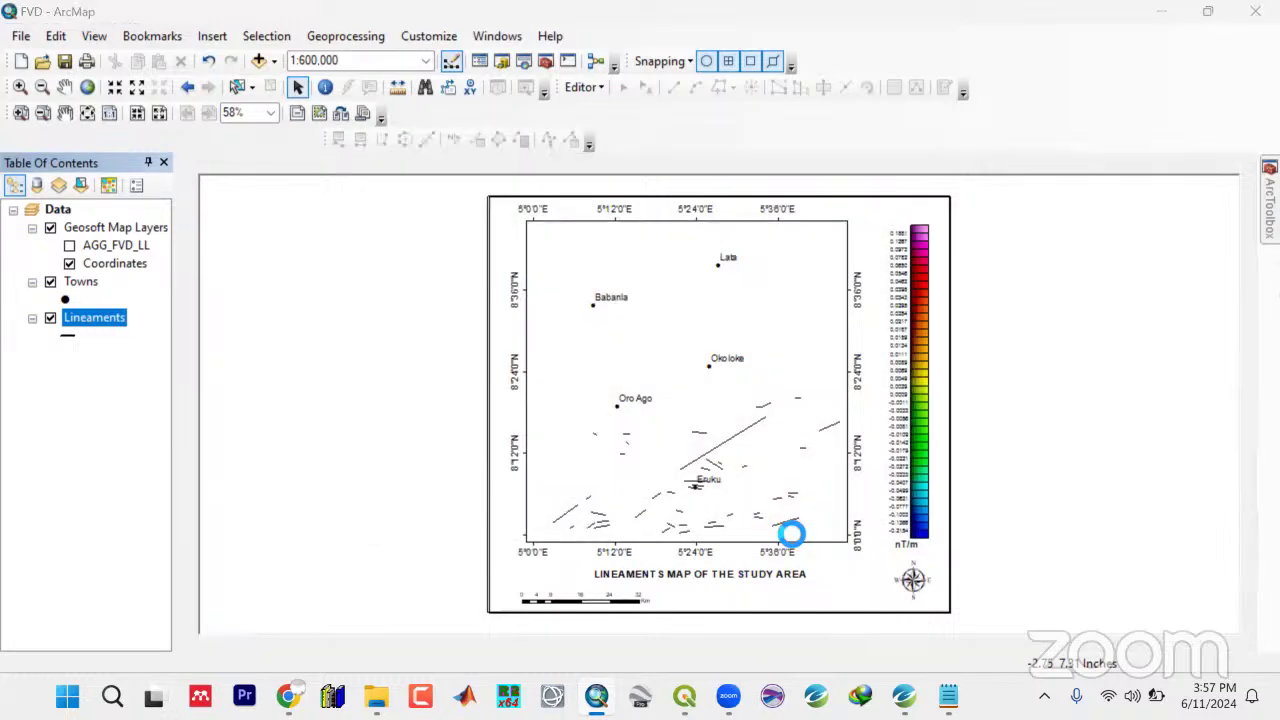
left_click_drag(628, 443, 854, 592)
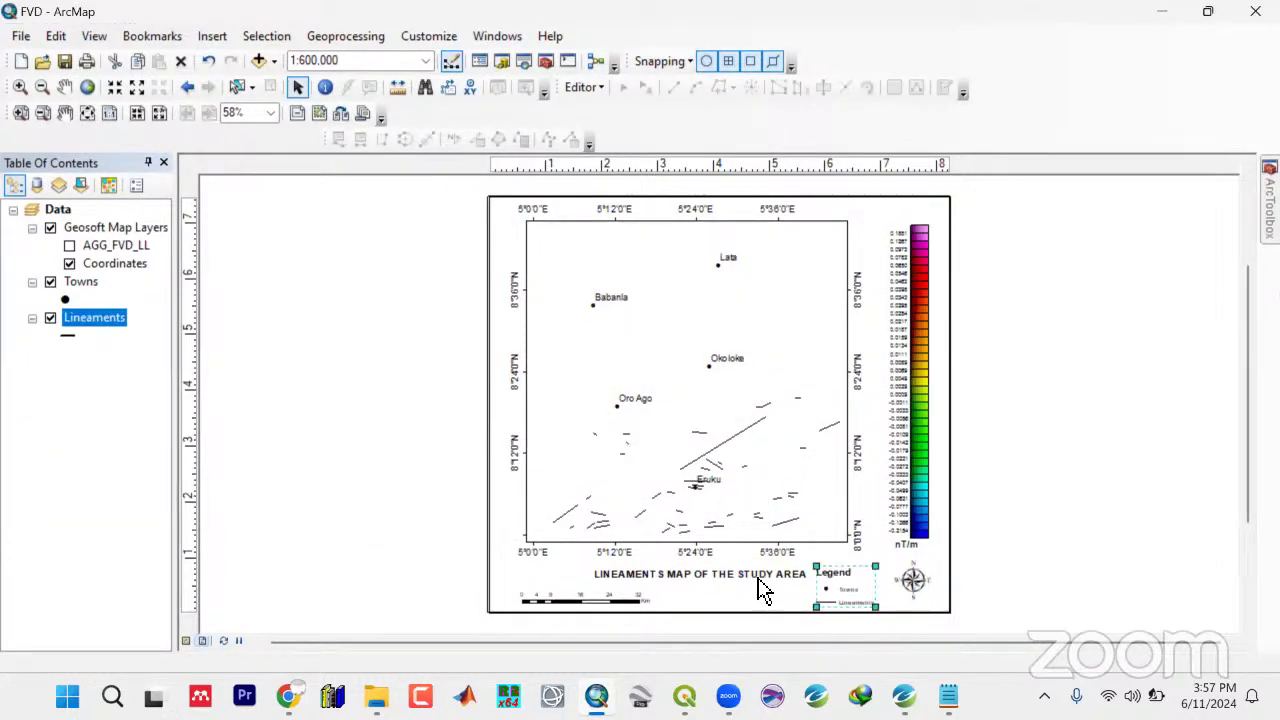
left_click_drag(760, 585, 748, 586)
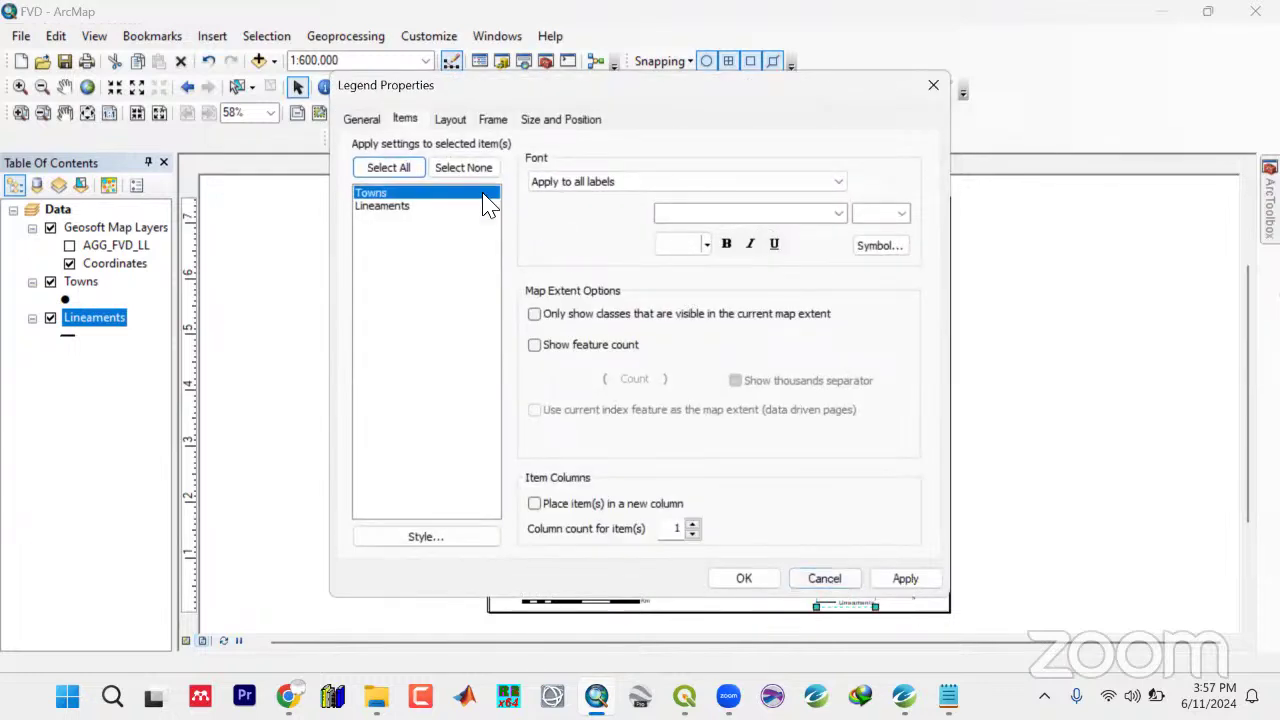
Set the label font of both legend items, Towns and Lineaments, to 12-point Arial
left_click(381, 167)
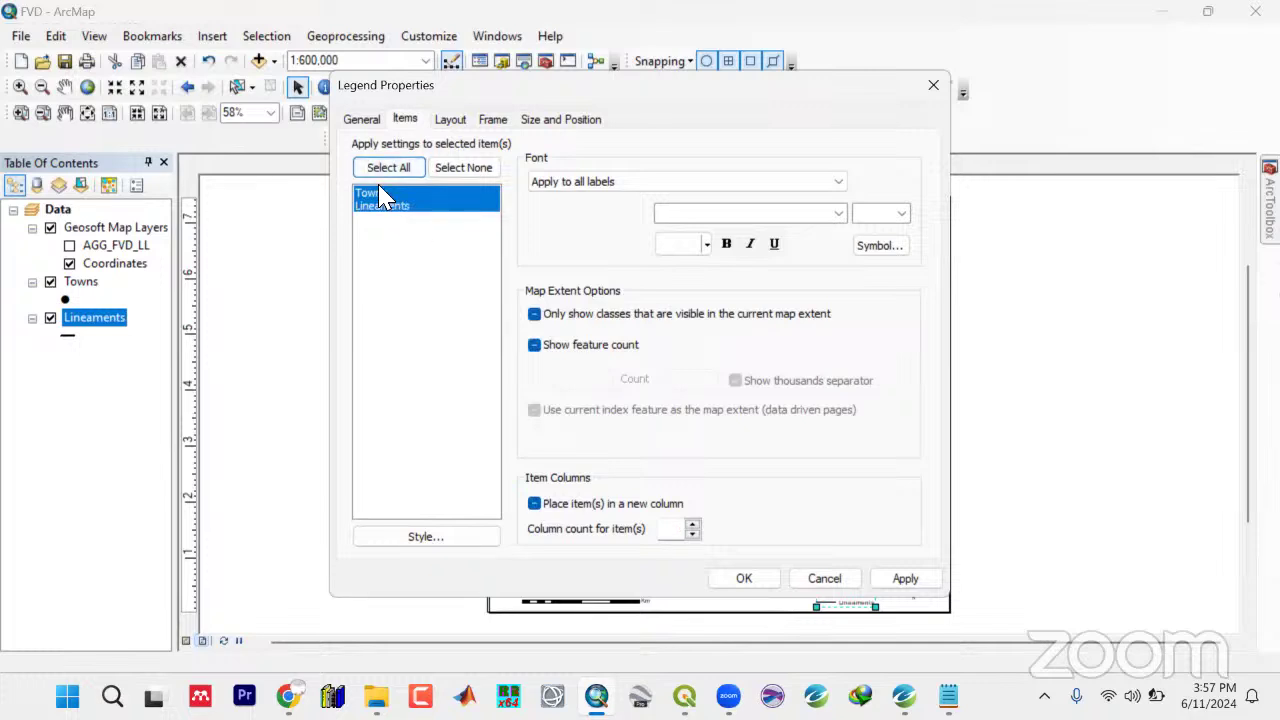
left_click(879, 250)
left_click(746, 334)
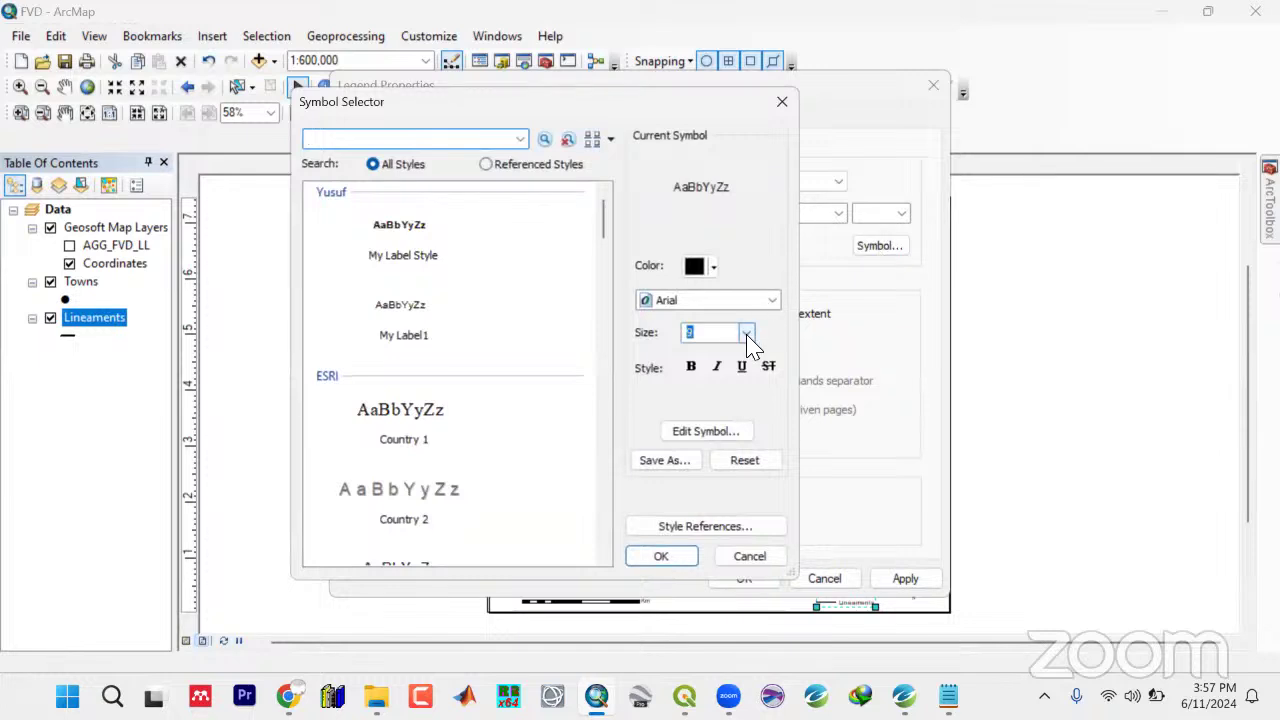
left_click(747, 335)
left_click(695, 391)
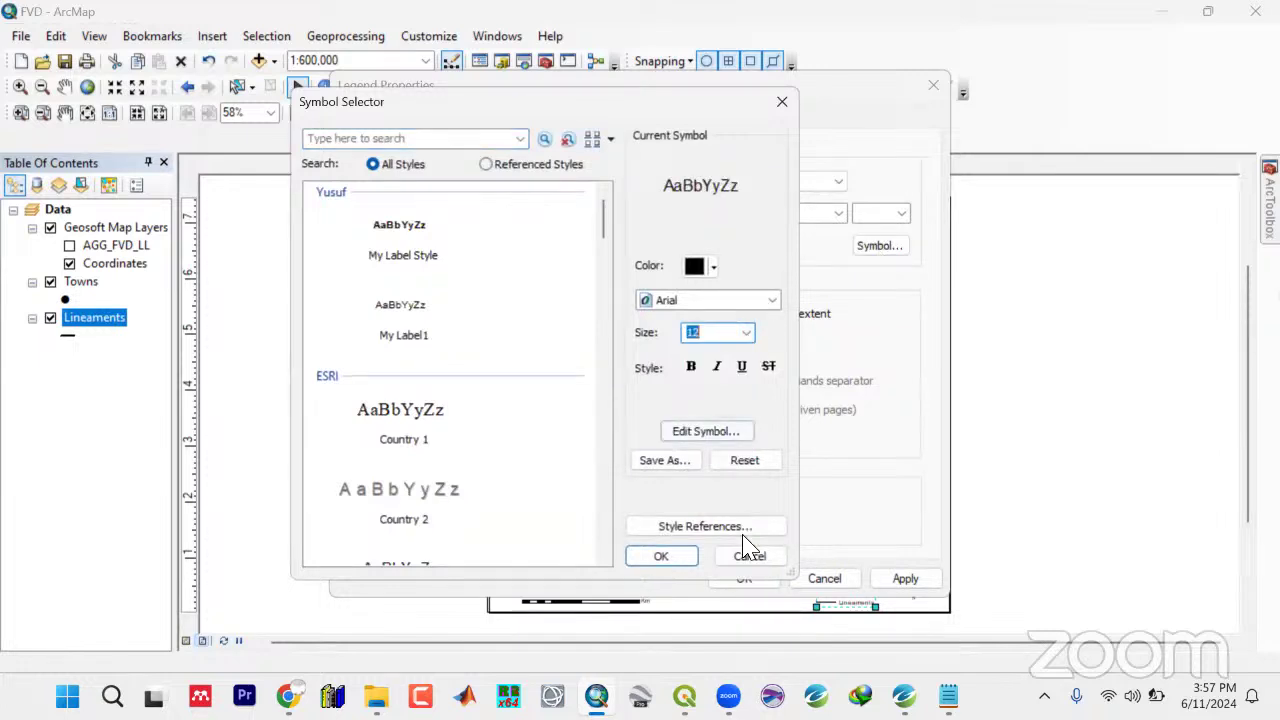
left_click(662, 558)
left_click(897, 579)
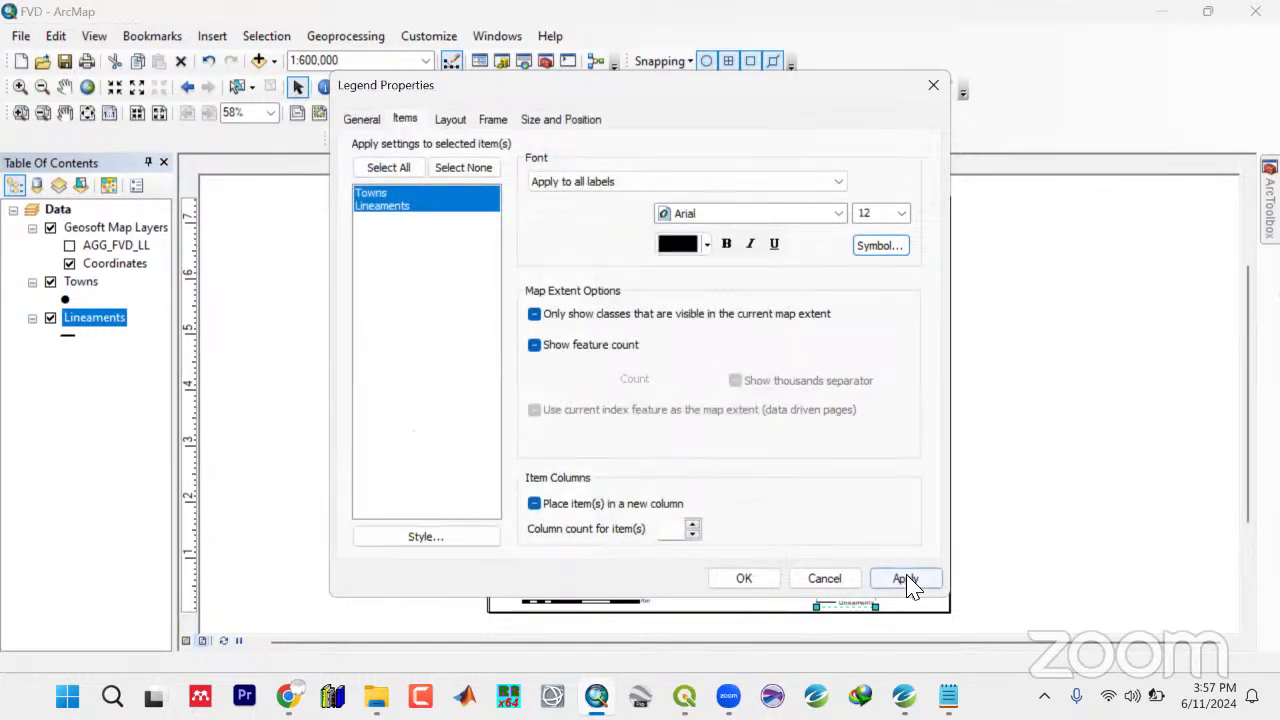
left_click(744, 580)
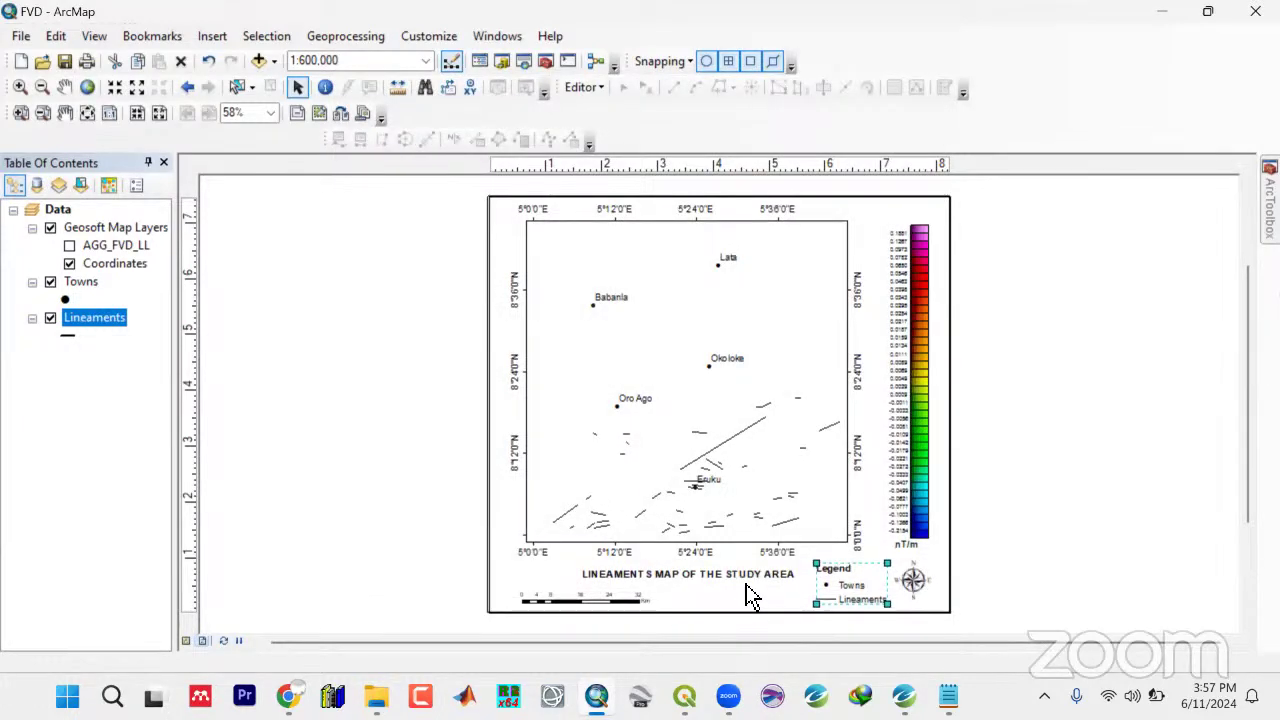
Save the FVD map document, switch to QGIS to save the tdr_thg_contours project, and return to ArcMap
left_click(1003, 567)
left_click(66, 62)
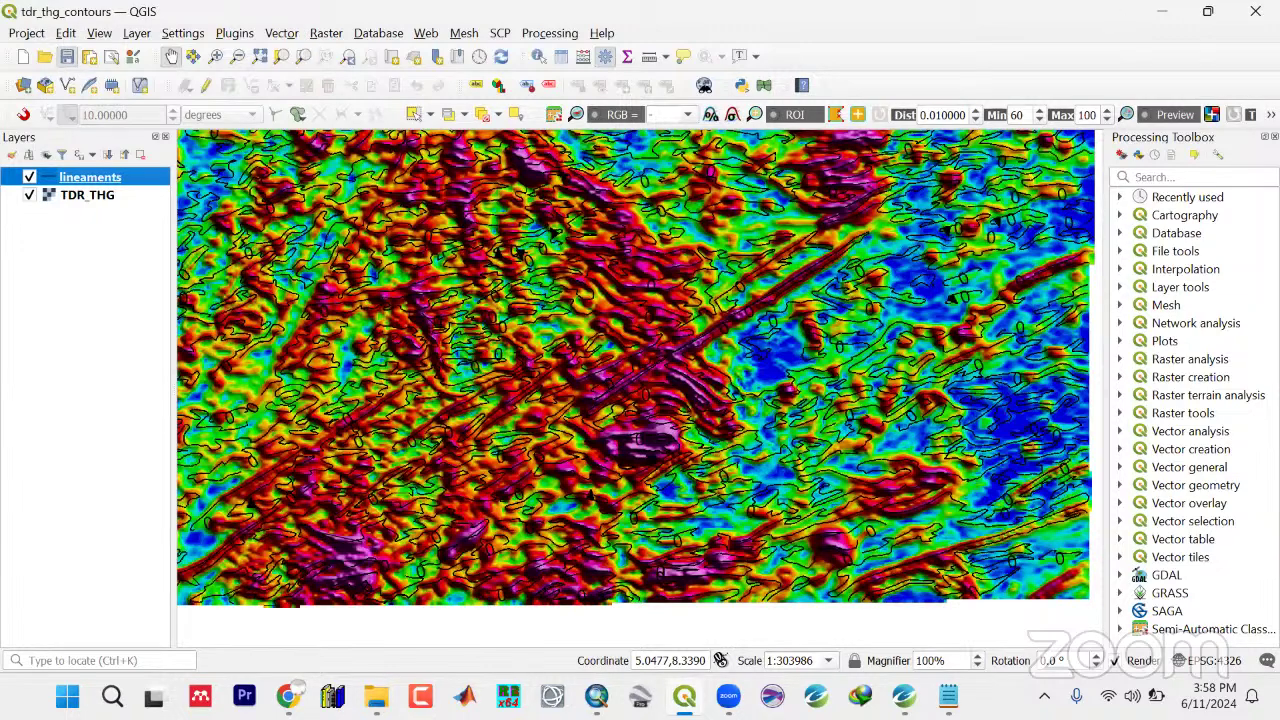
key("ctrl+s")
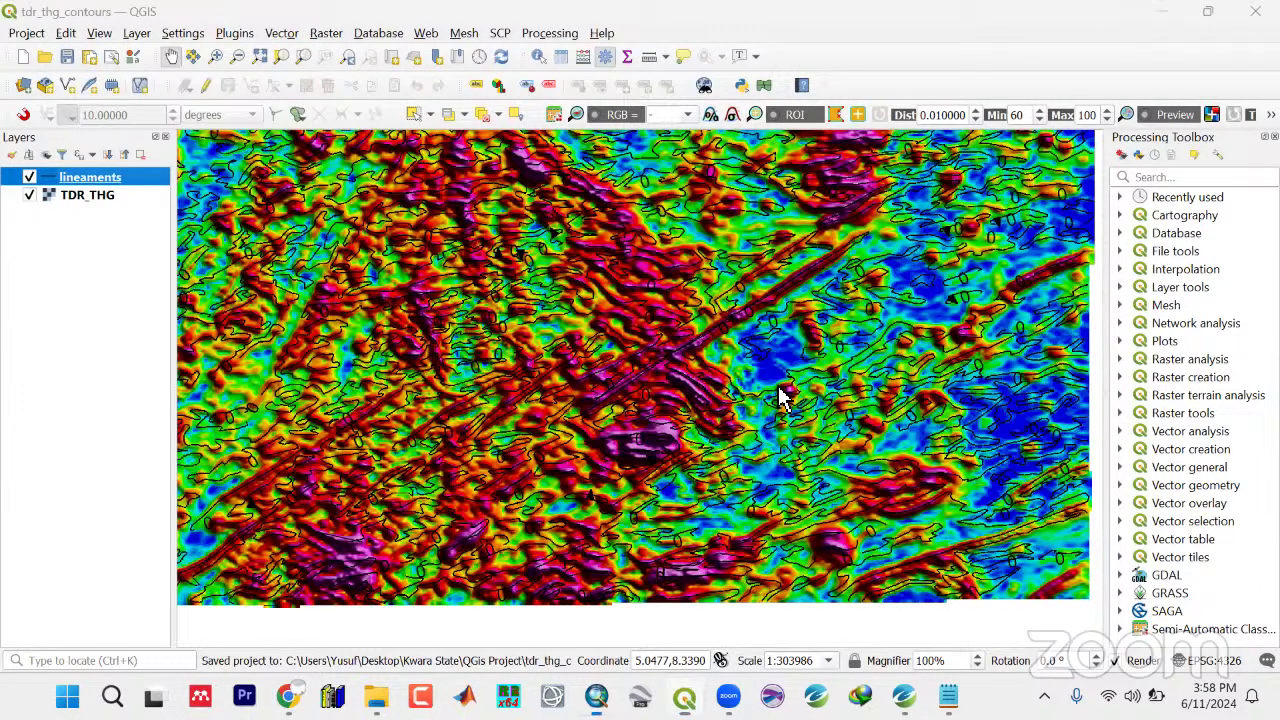
key("alt+Tab")
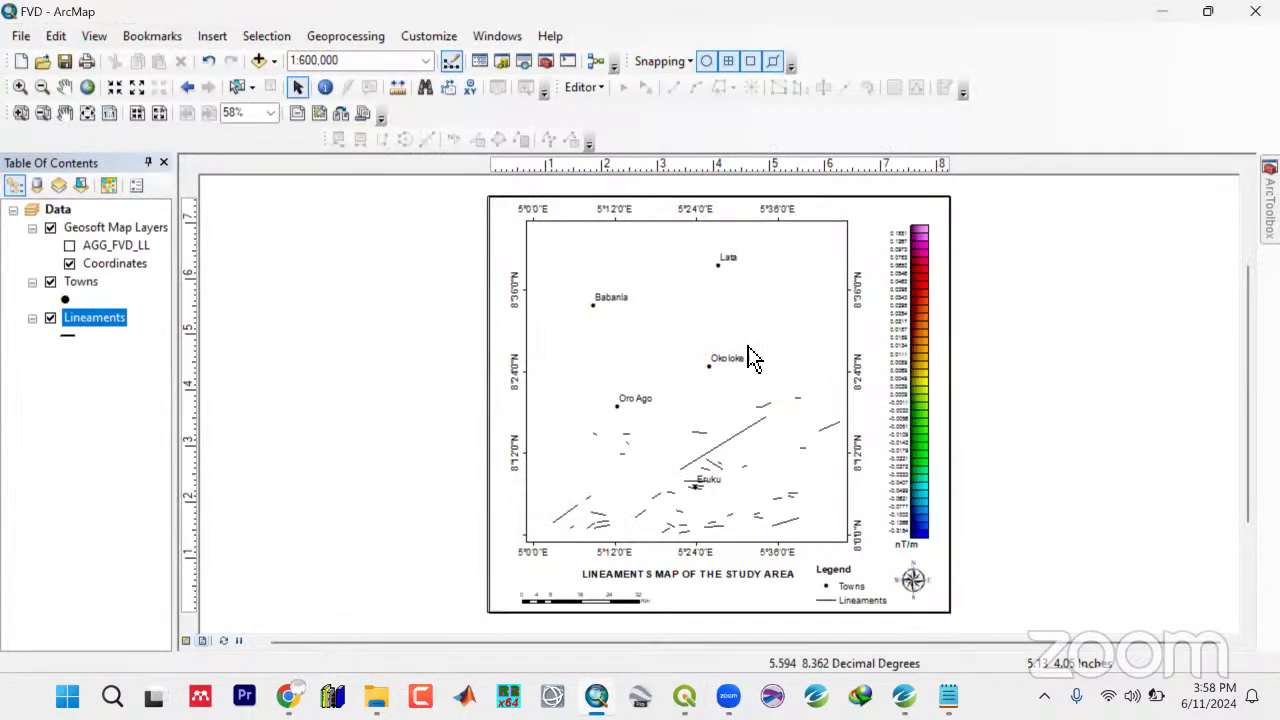
left_click(22, 37)
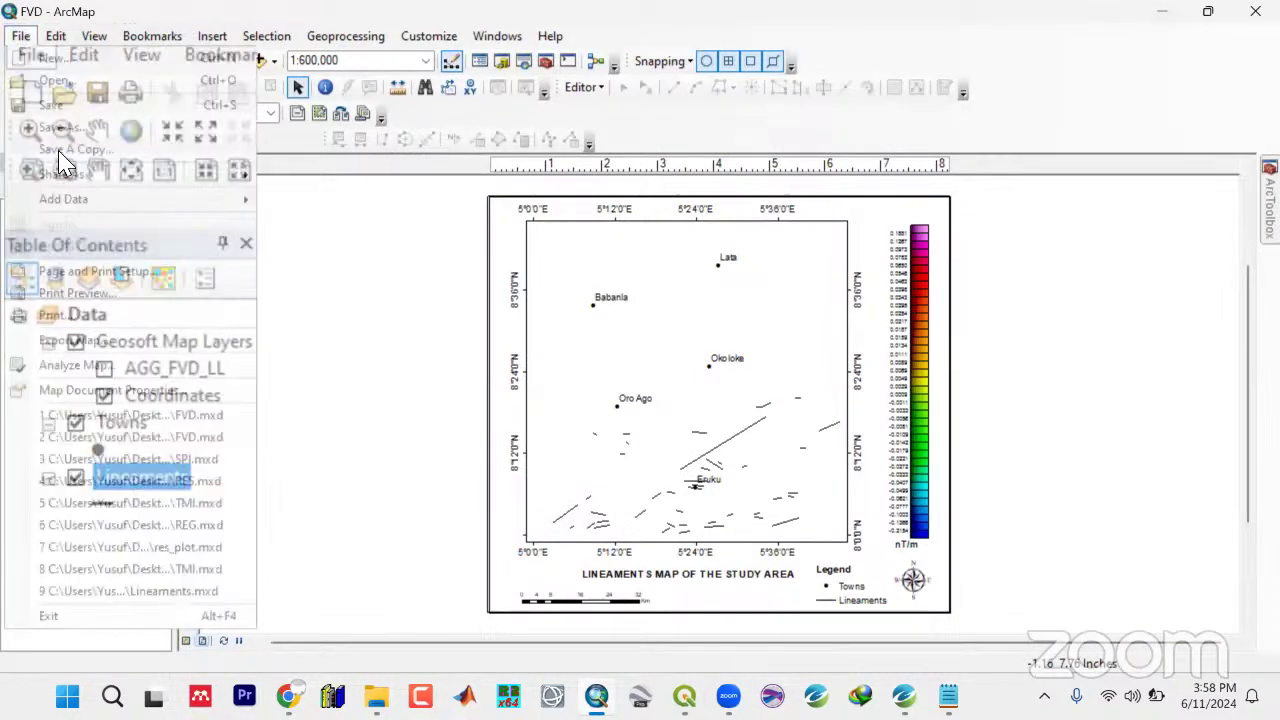
left_click(74, 342)
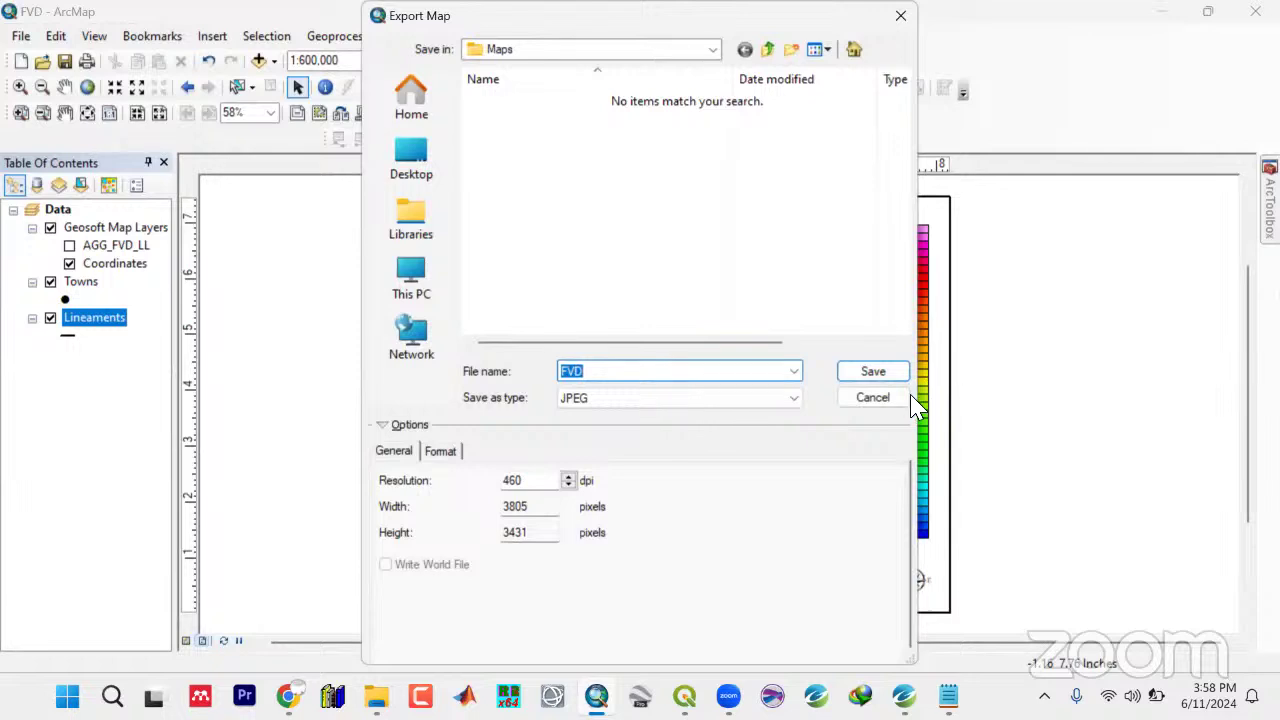
left_click(870, 400)
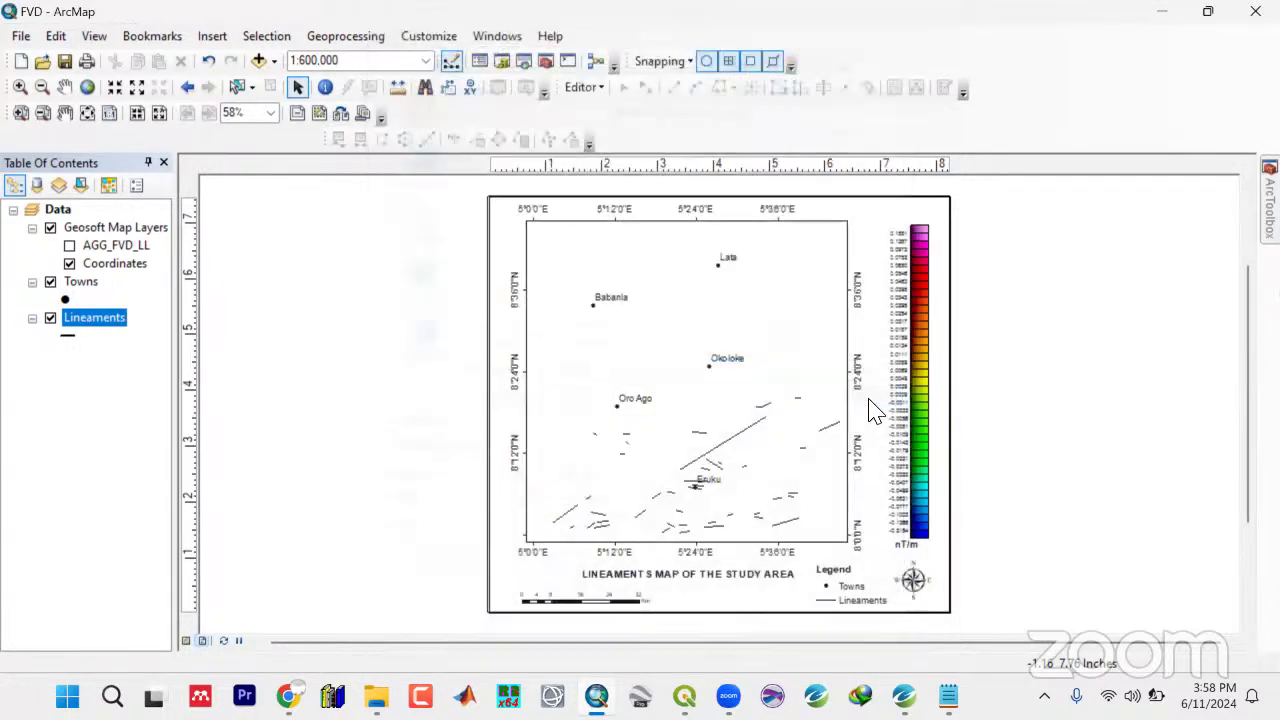
Turn on the AGG_FVD_LL grid and move the Towns and Lineaments layers above it in the Geosoft Map Layers group
left_click(72, 246, "ctrl")
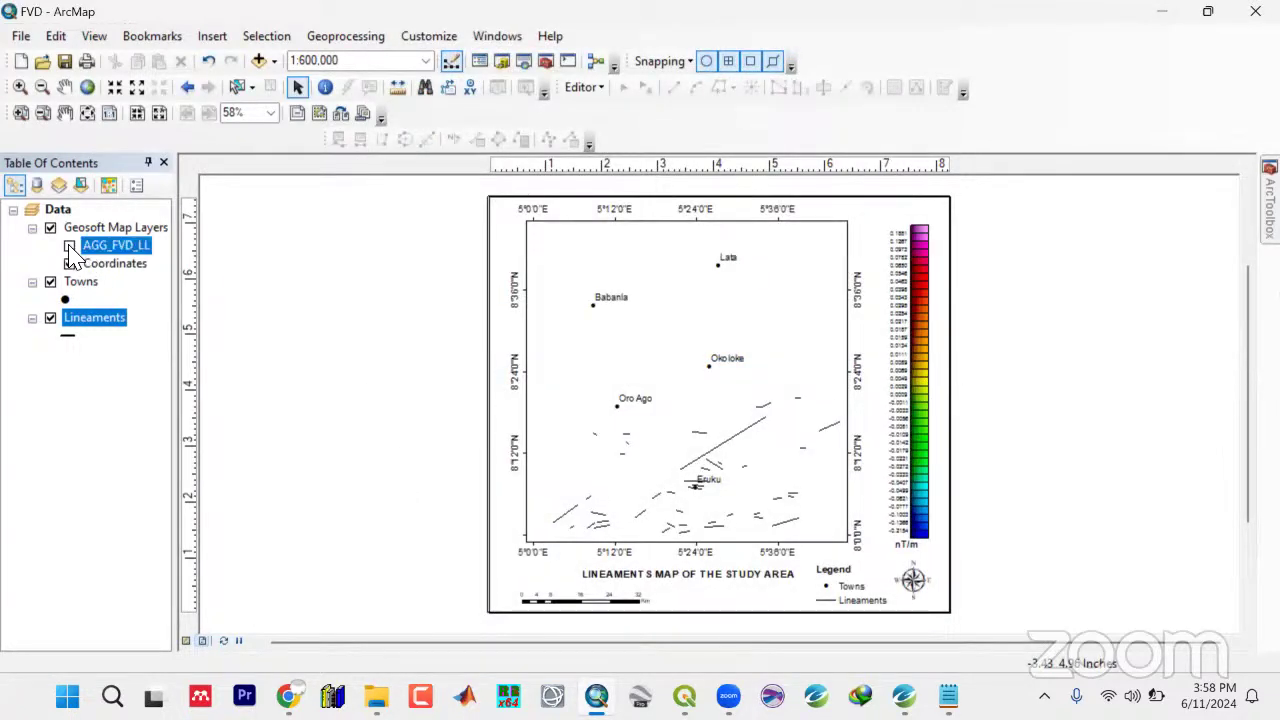
left_click(69, 246)
left_click(69, 263)
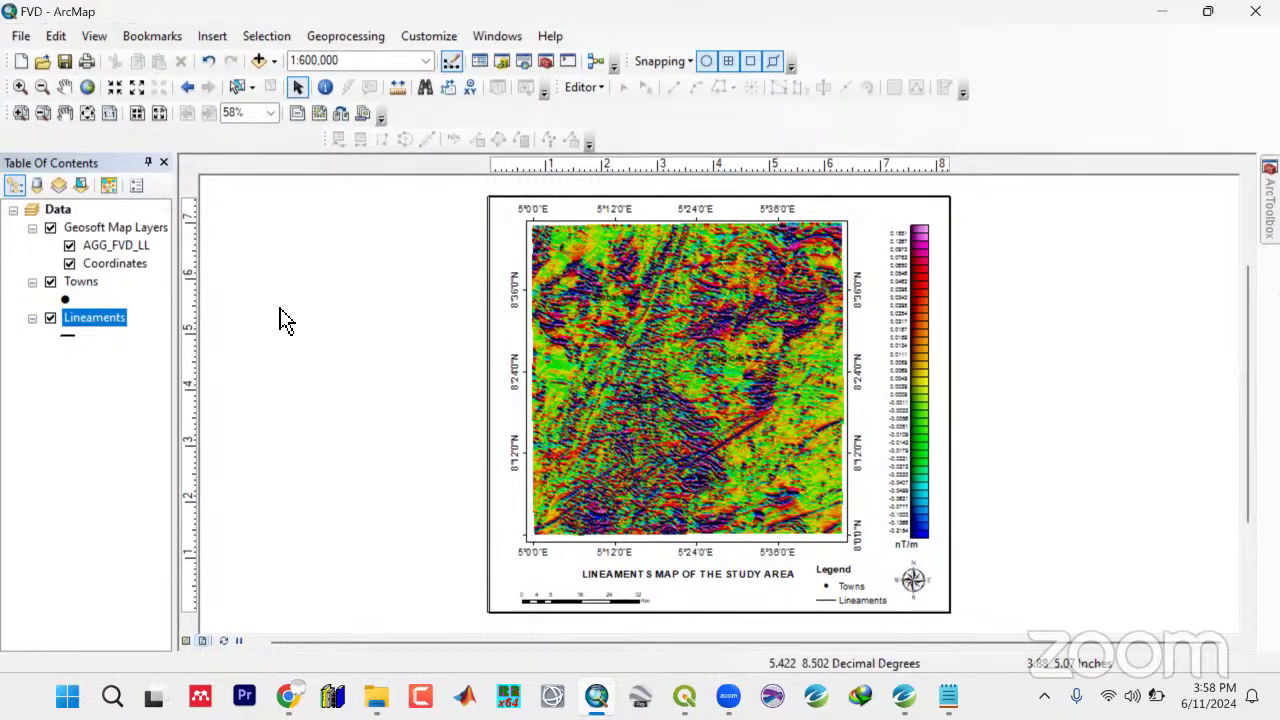
left_click(71, 284, "ctrl")
left_click_drag(78, 284, 82, 247)
left_click_drag(97, 318, 88, 246)
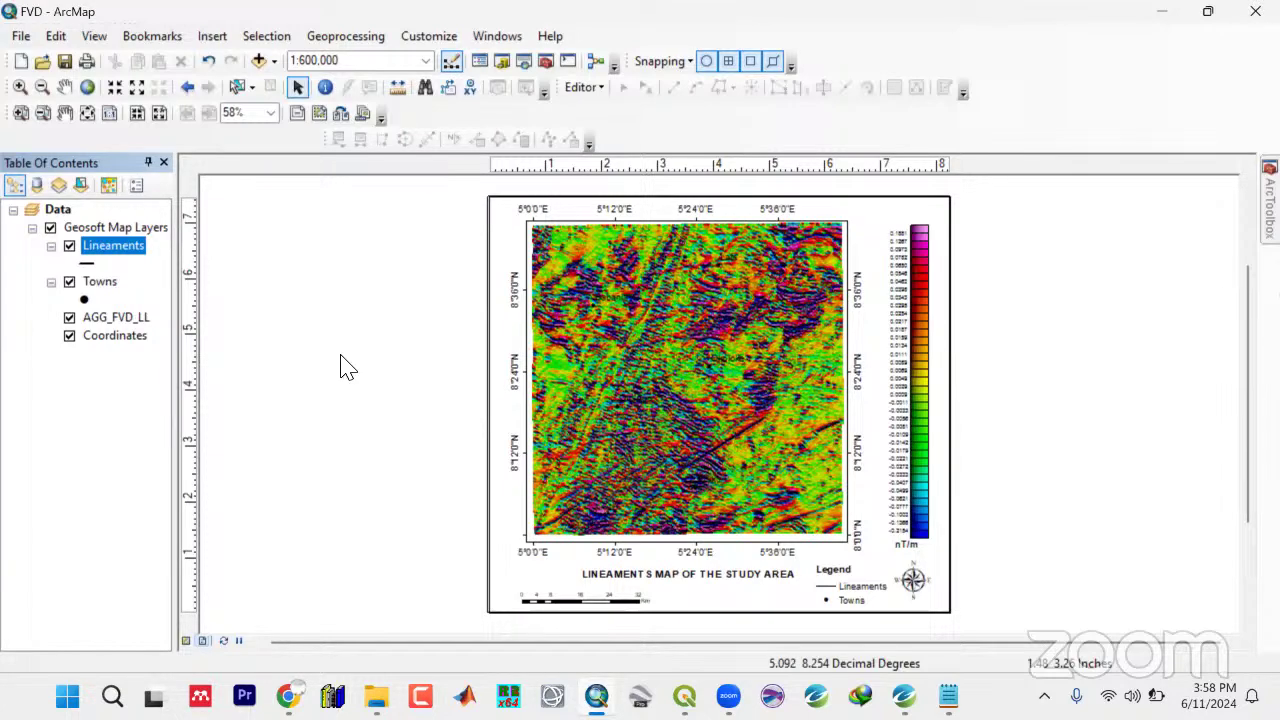
Change the Lineaments layer's line symbol color to white
double_click(91, 264)
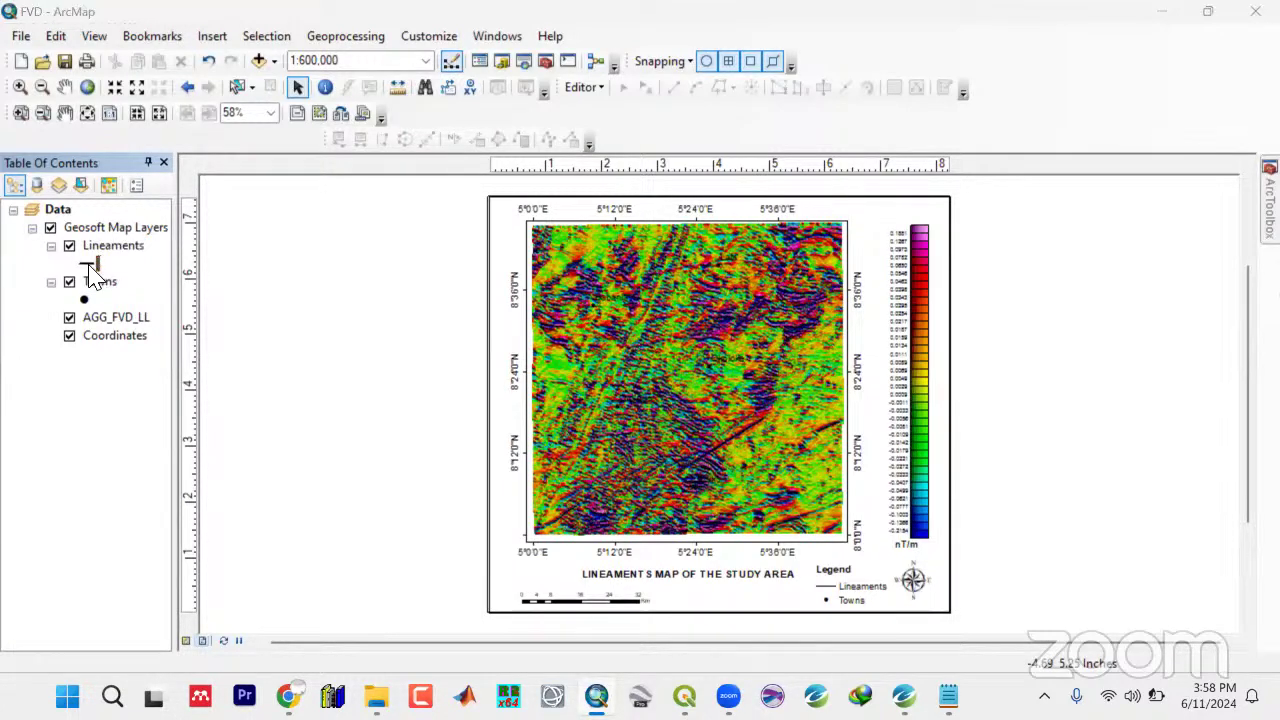
left_click(731, 268)
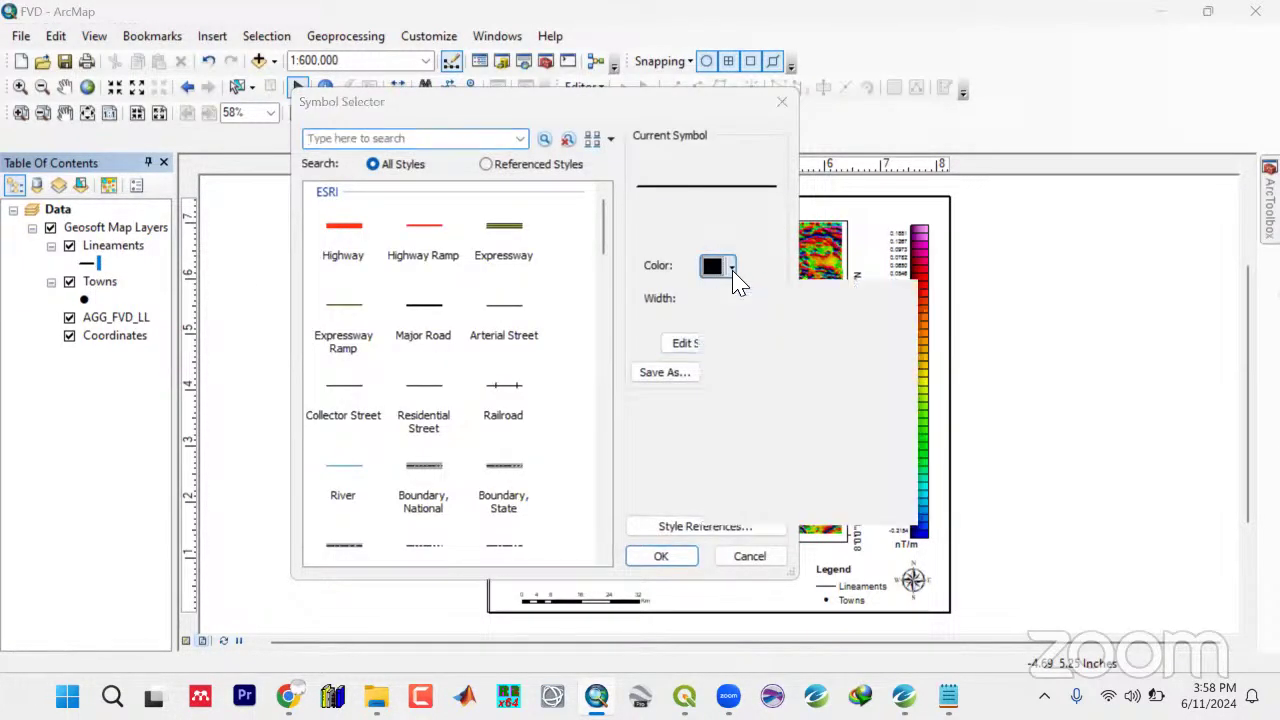
left_click(708, 320)
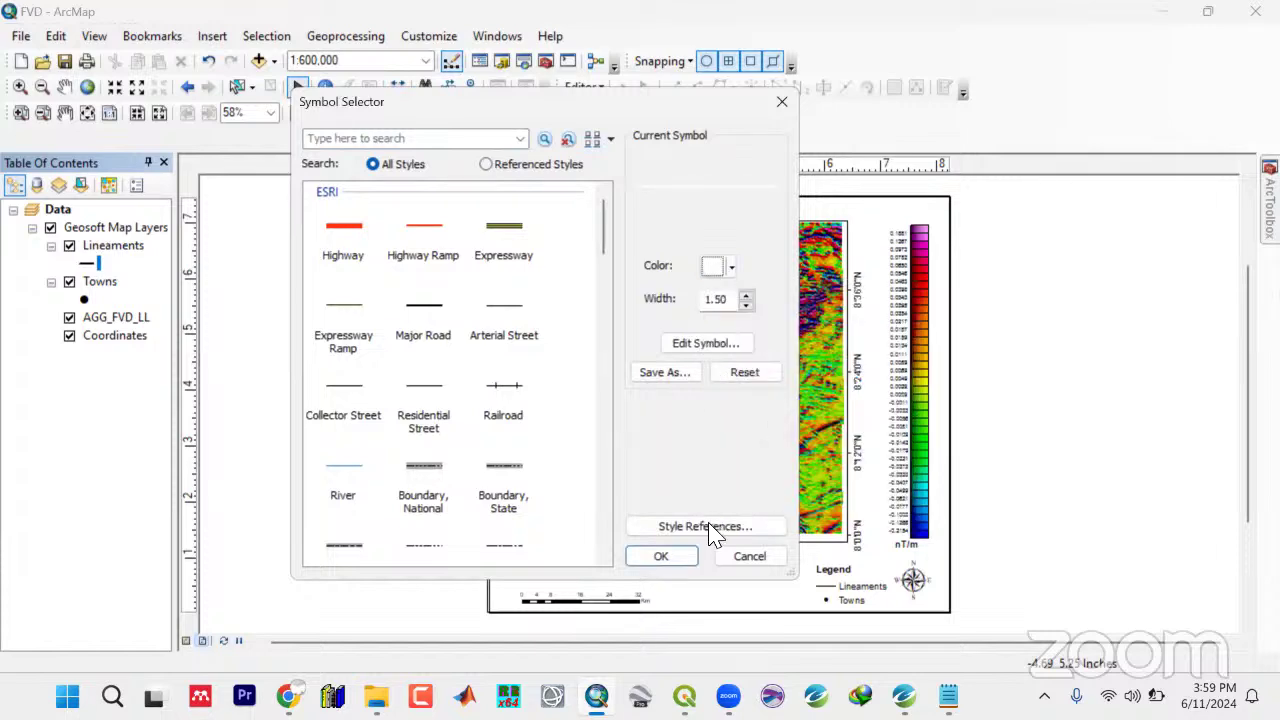
left_click(664, 557)
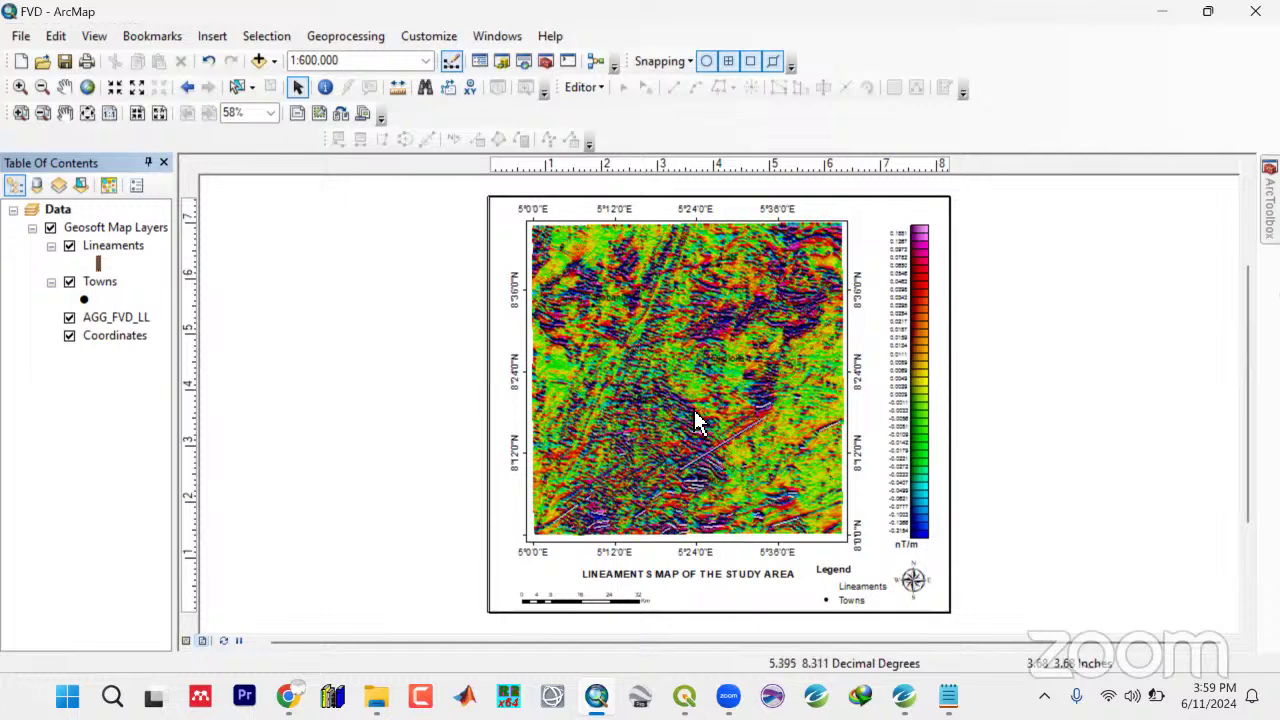
Enable a text background on the label symbol of the Towns layer
double_click(97, 284)
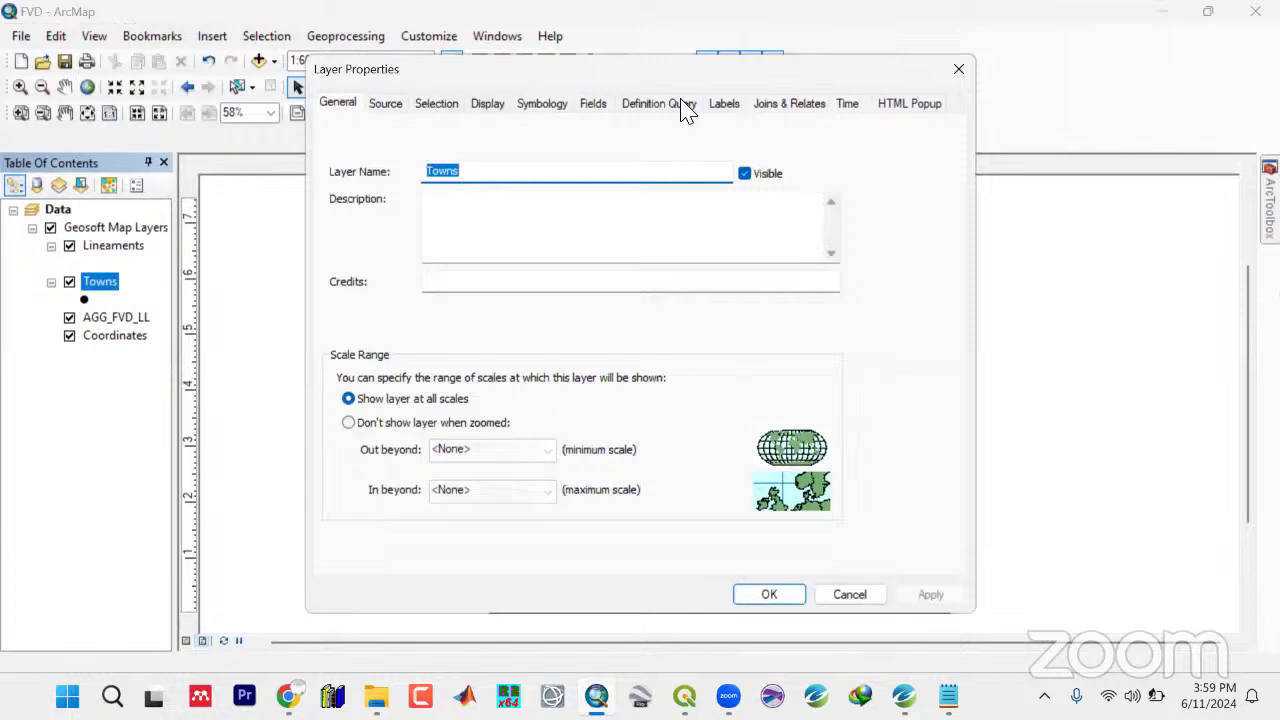
left_click(597, 108)
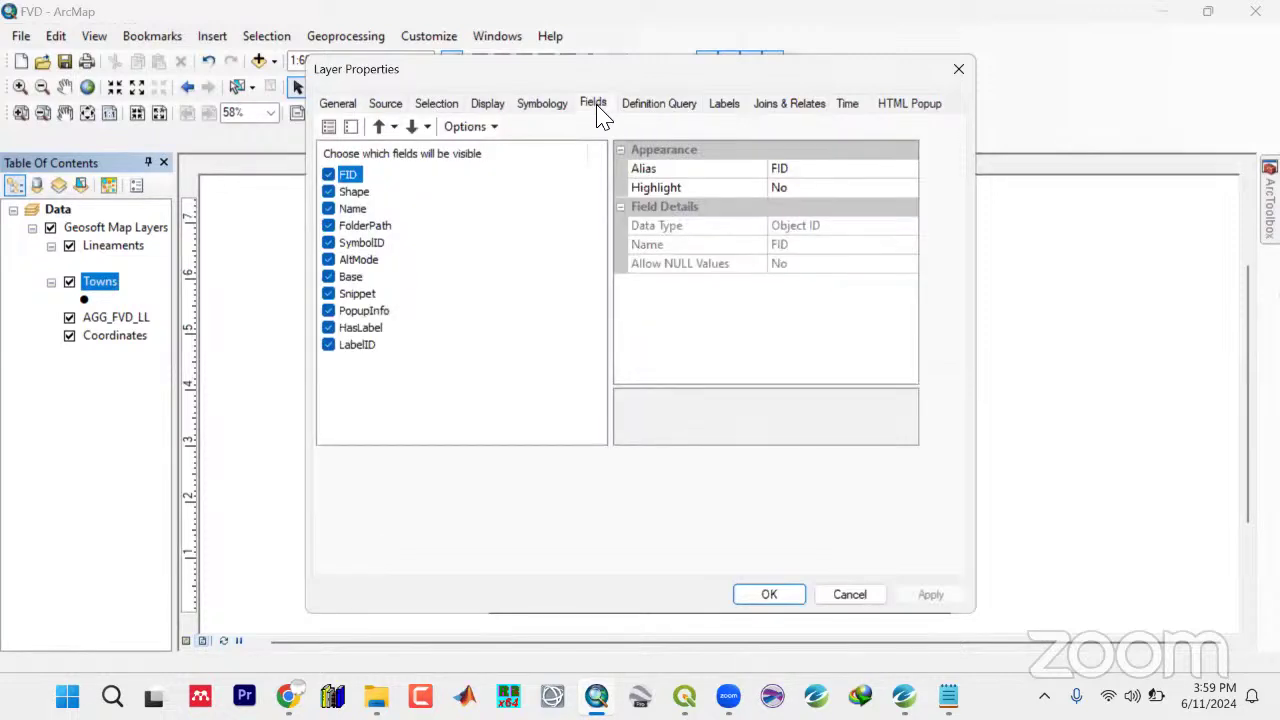
left_click(718, 104)
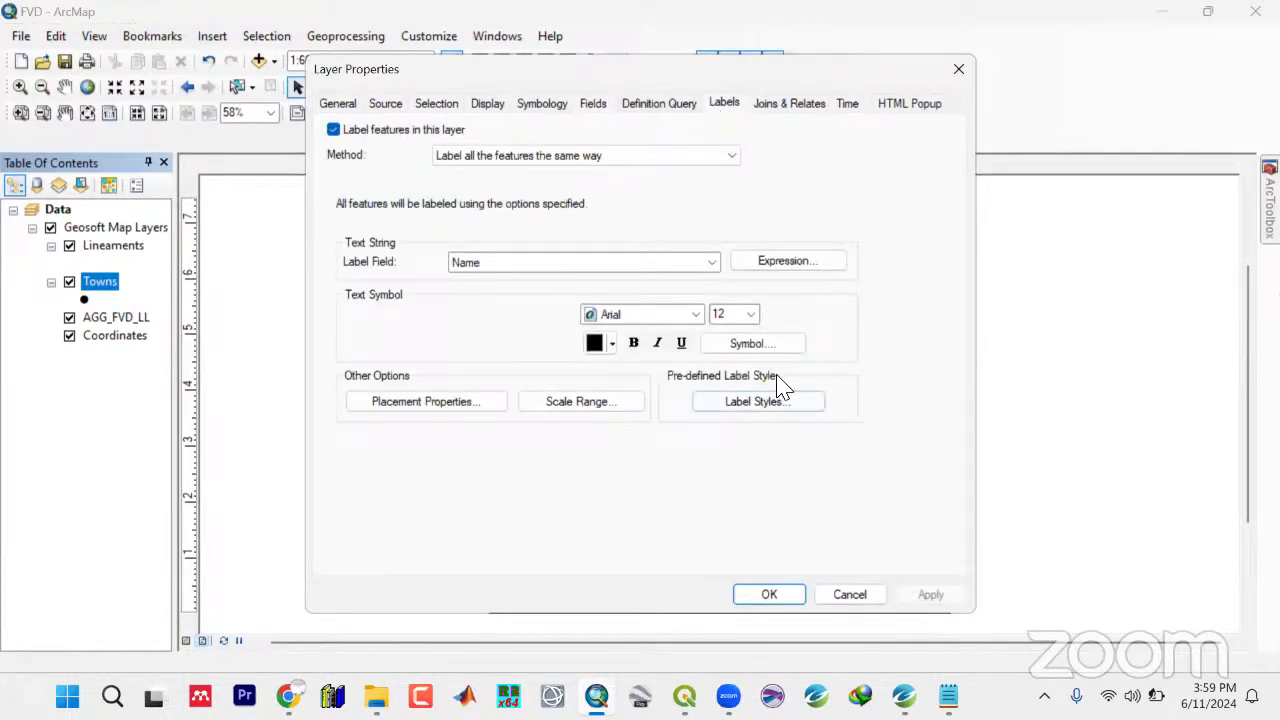
left_click(757, 350)
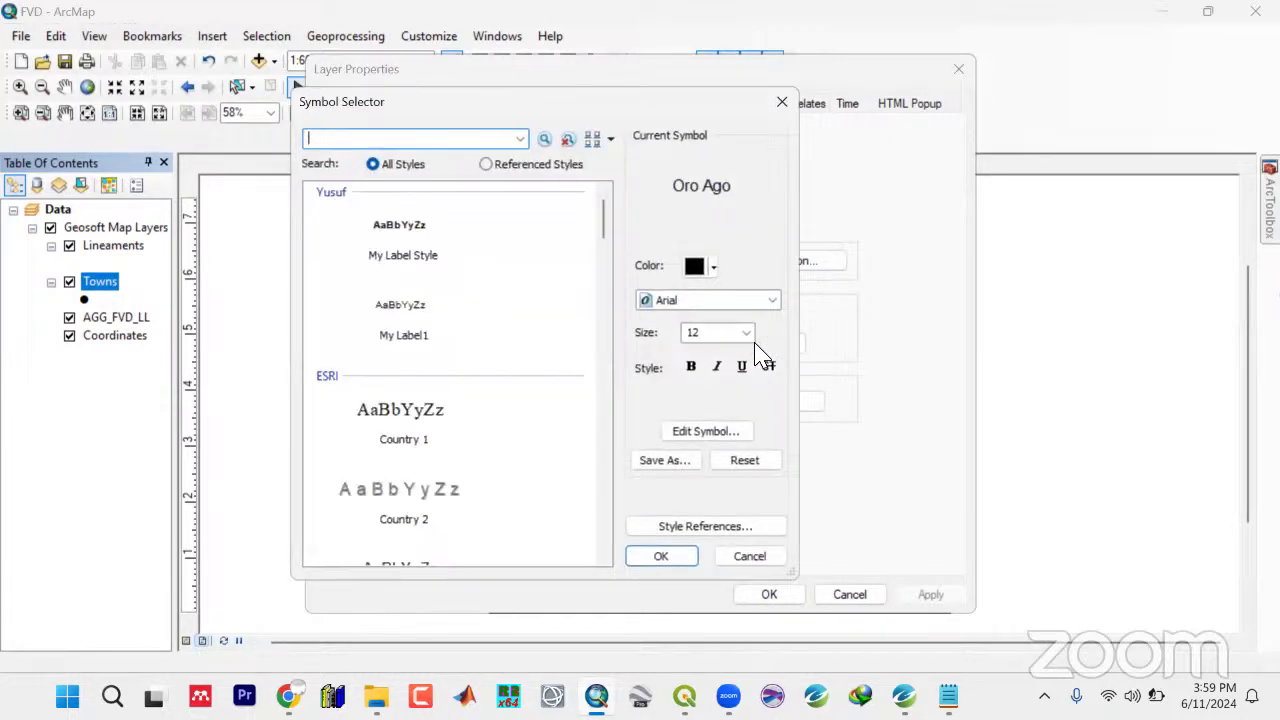
left_click(703, 433)
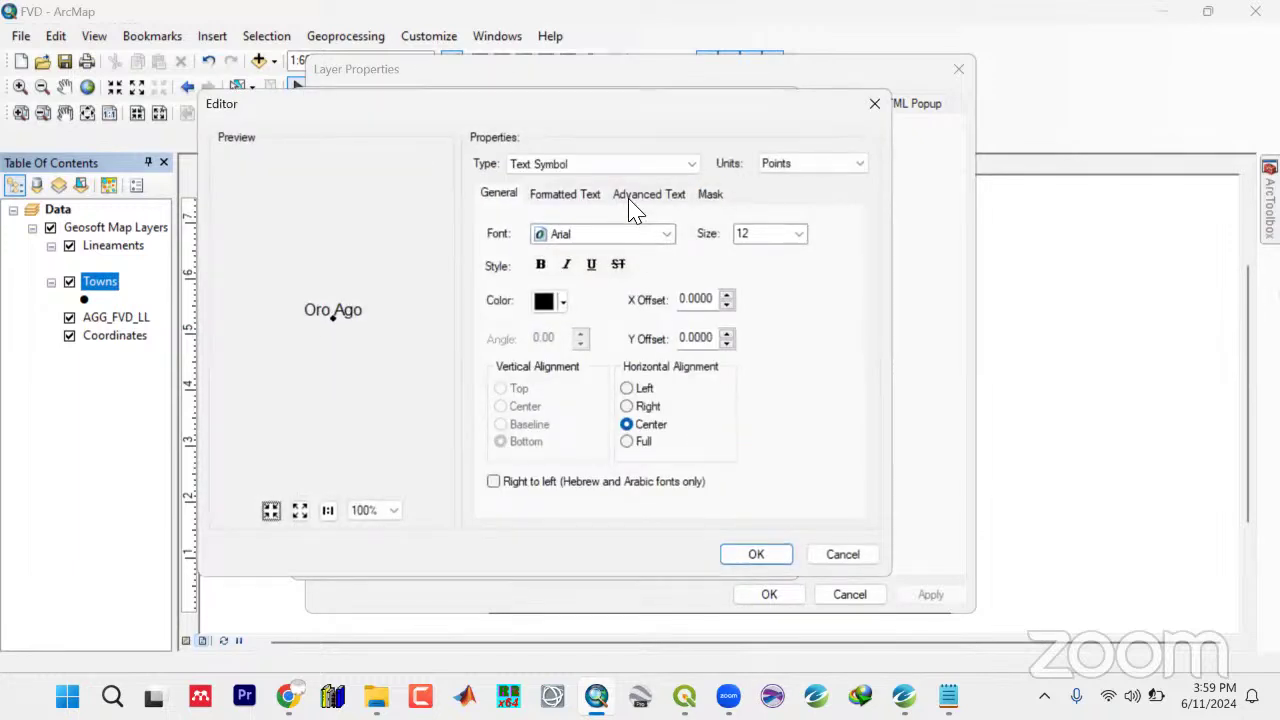
left_click(632, 200)
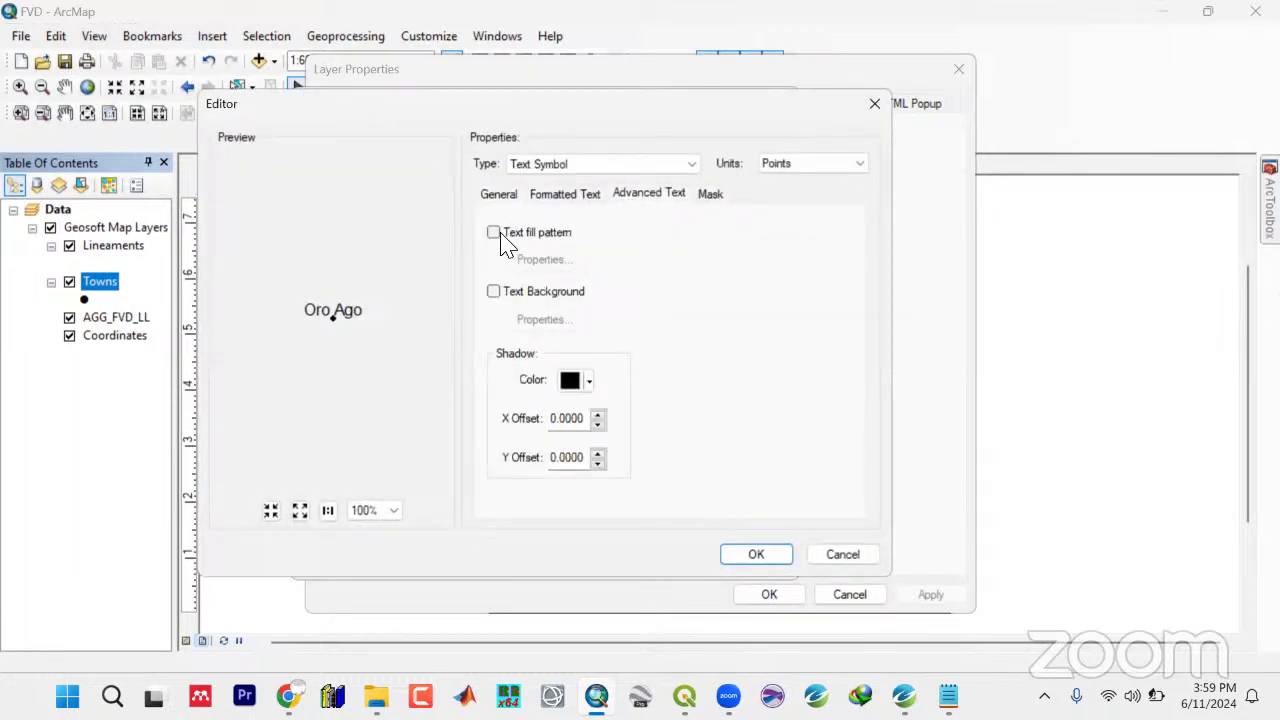
left_click(494, 291)
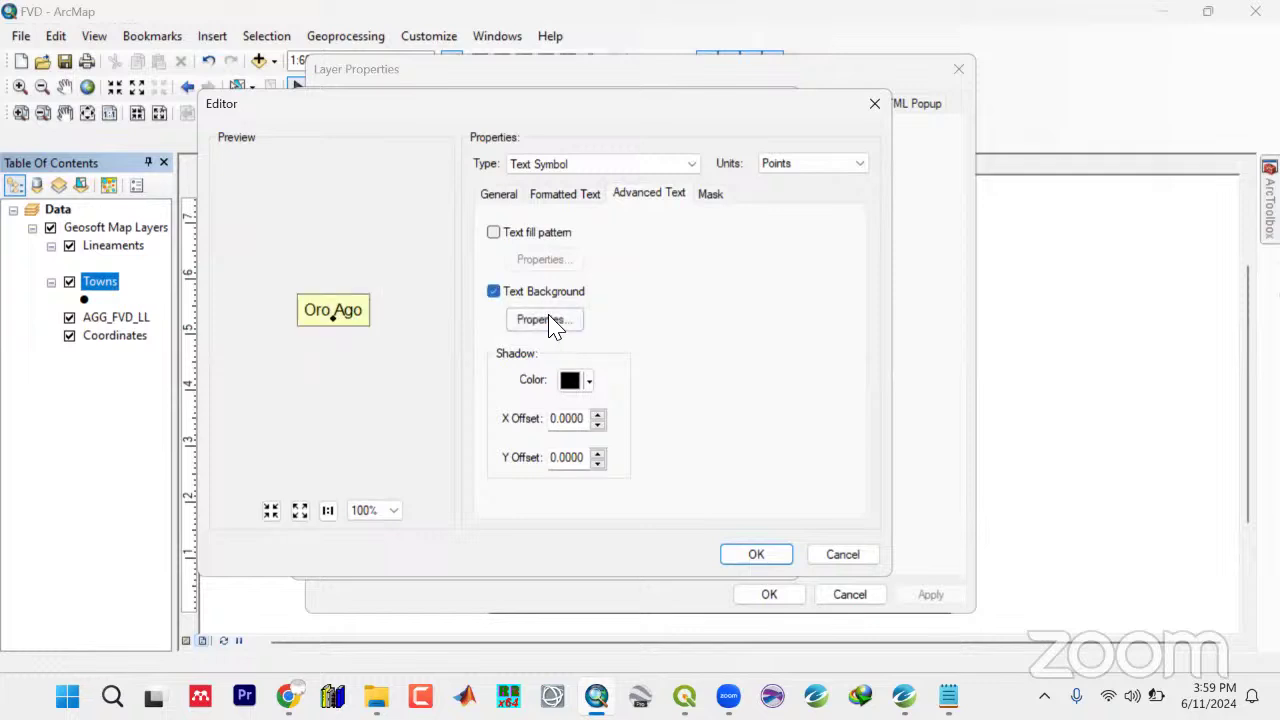
Set the left, right, top and bottom margins of the label background's balloon callout to 1 point
left_click(550, 321)
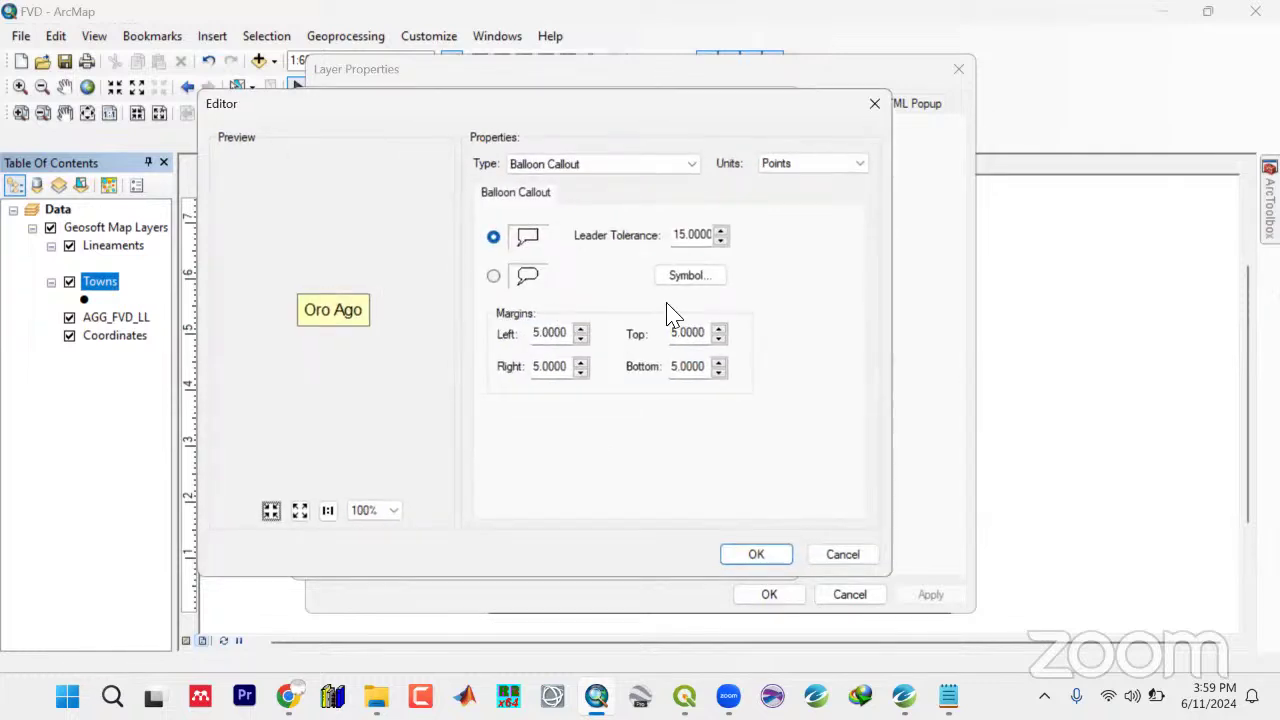
double_click(712, 336)
type("1")
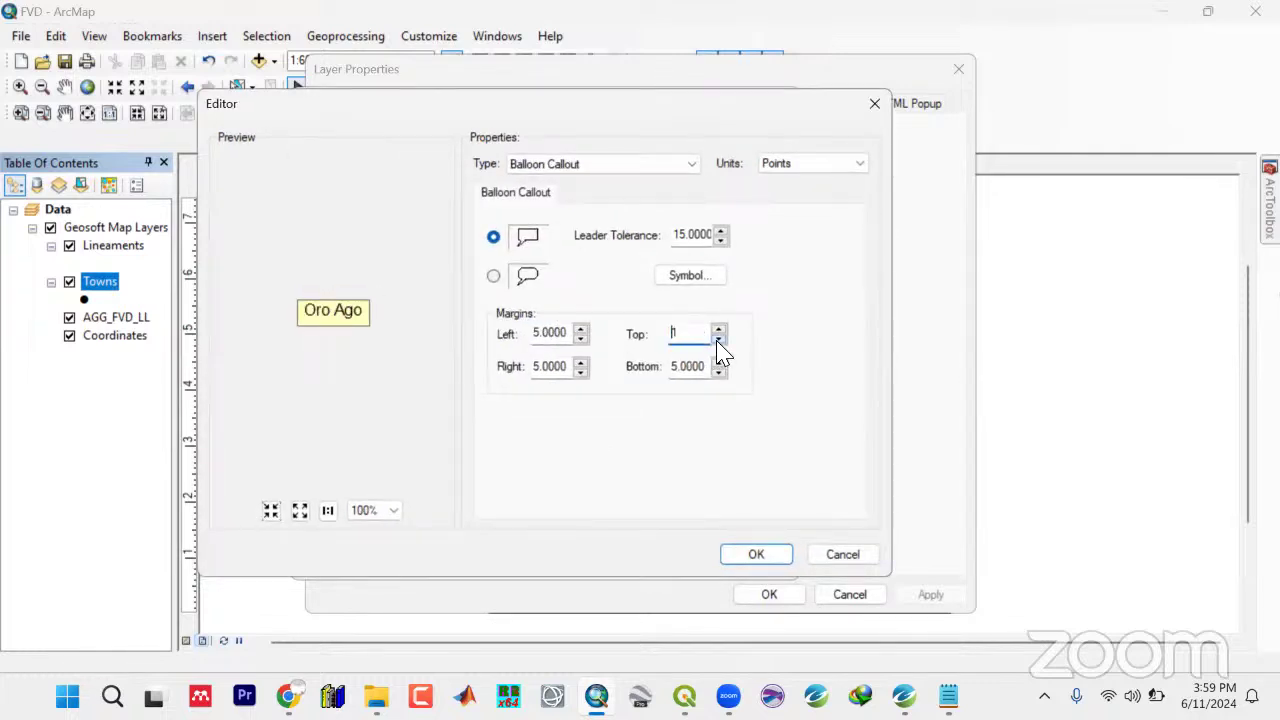
double_click(714, 374)
type("2")
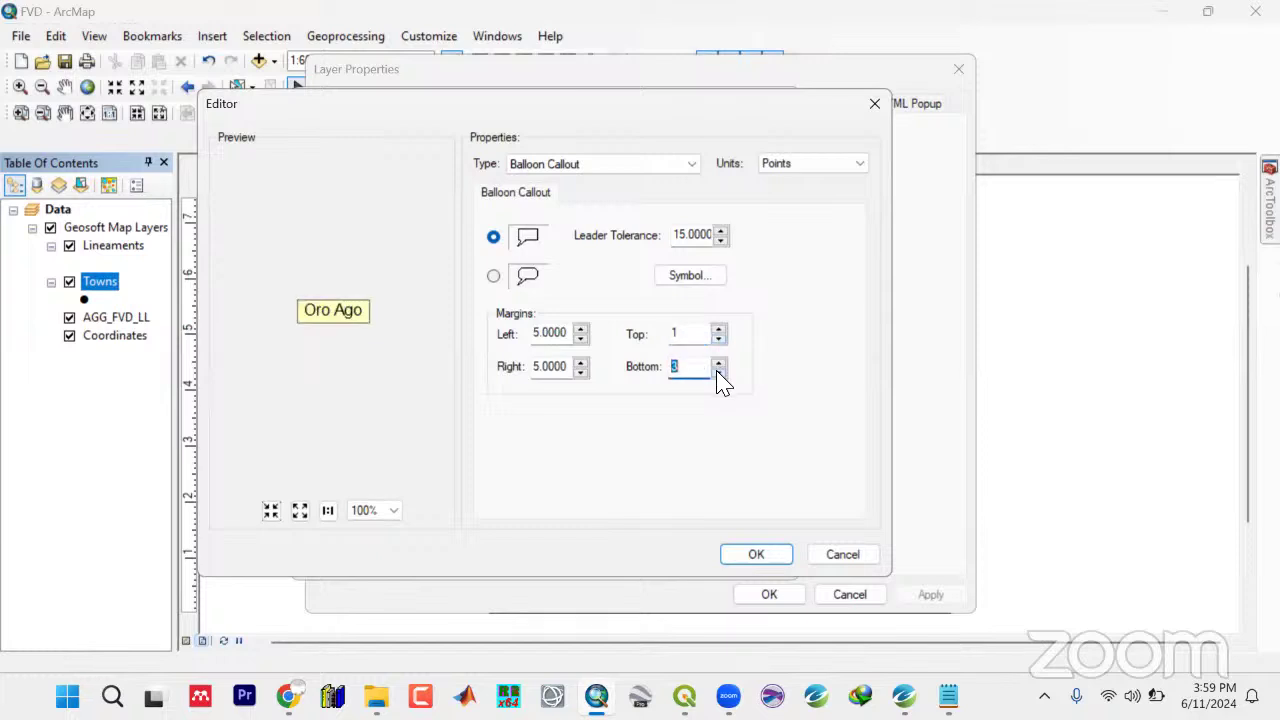
double_click(690, 376)
double_click(585, 372)
type("3")
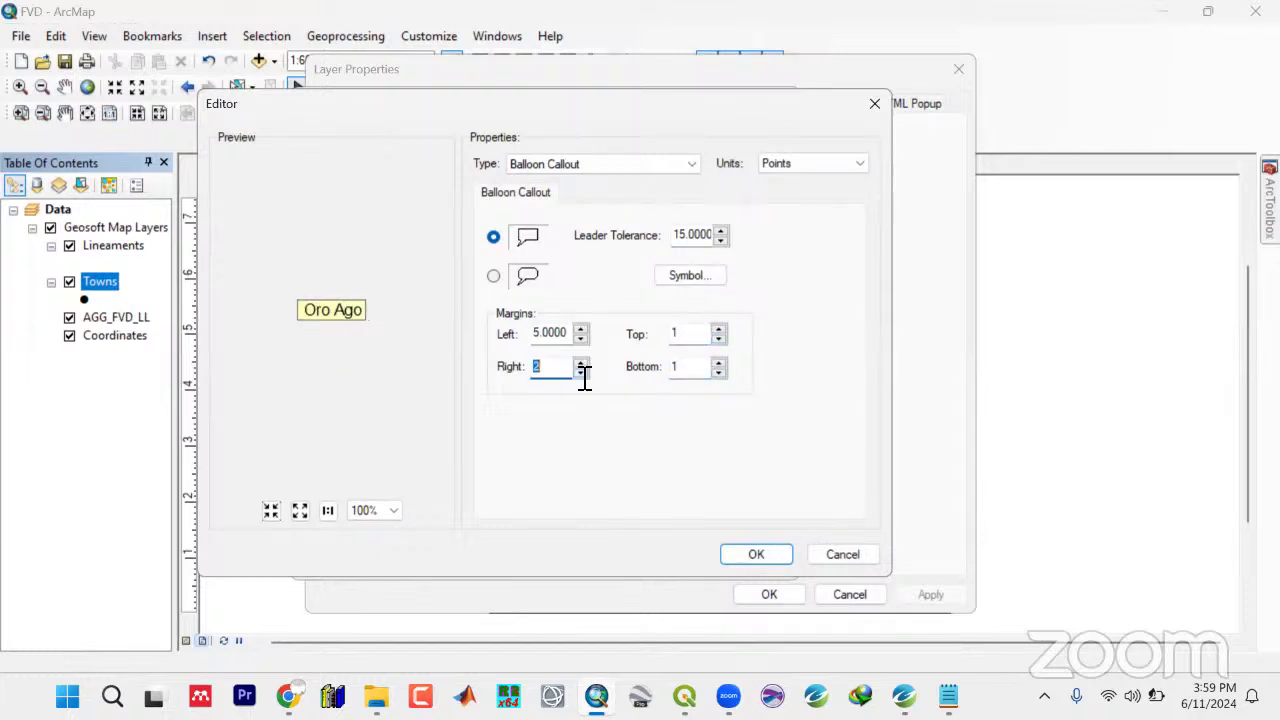
double_click(585, 342)
type("2")
Give the label background callout a white fill and an outline width of 0
left_click(688, 272)
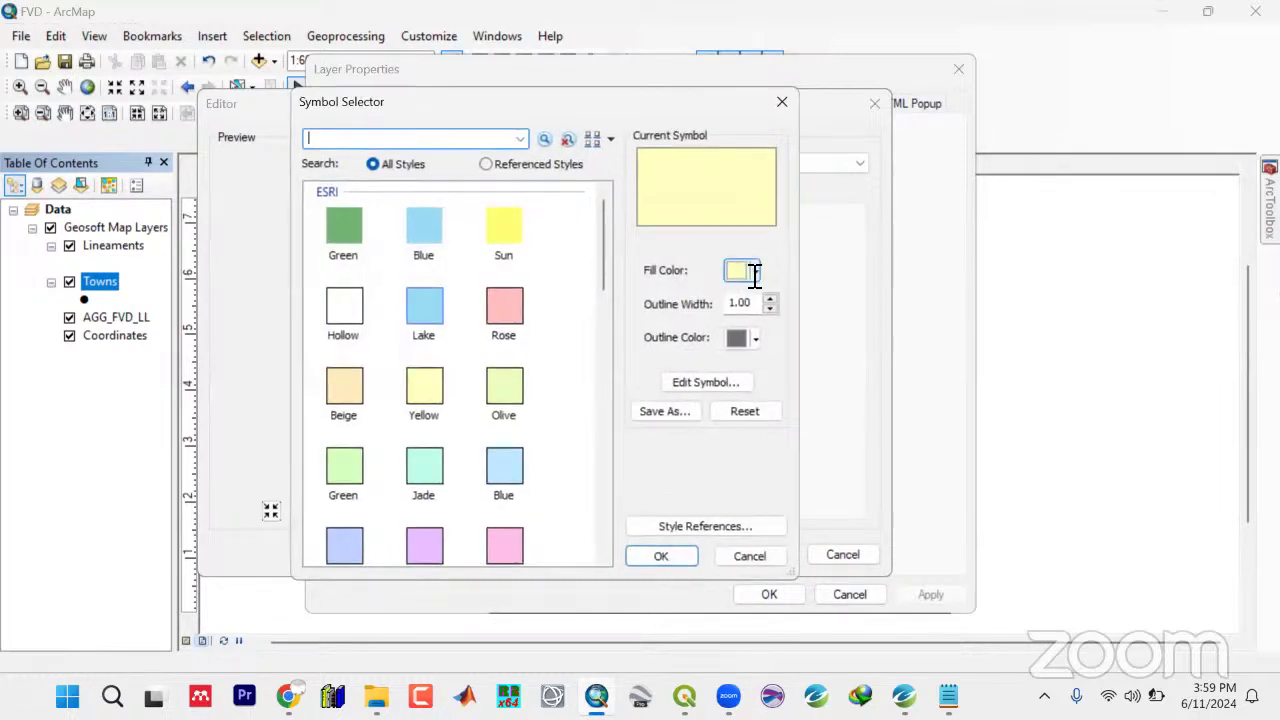
left_click(753, 271)
left_click(735, 330)
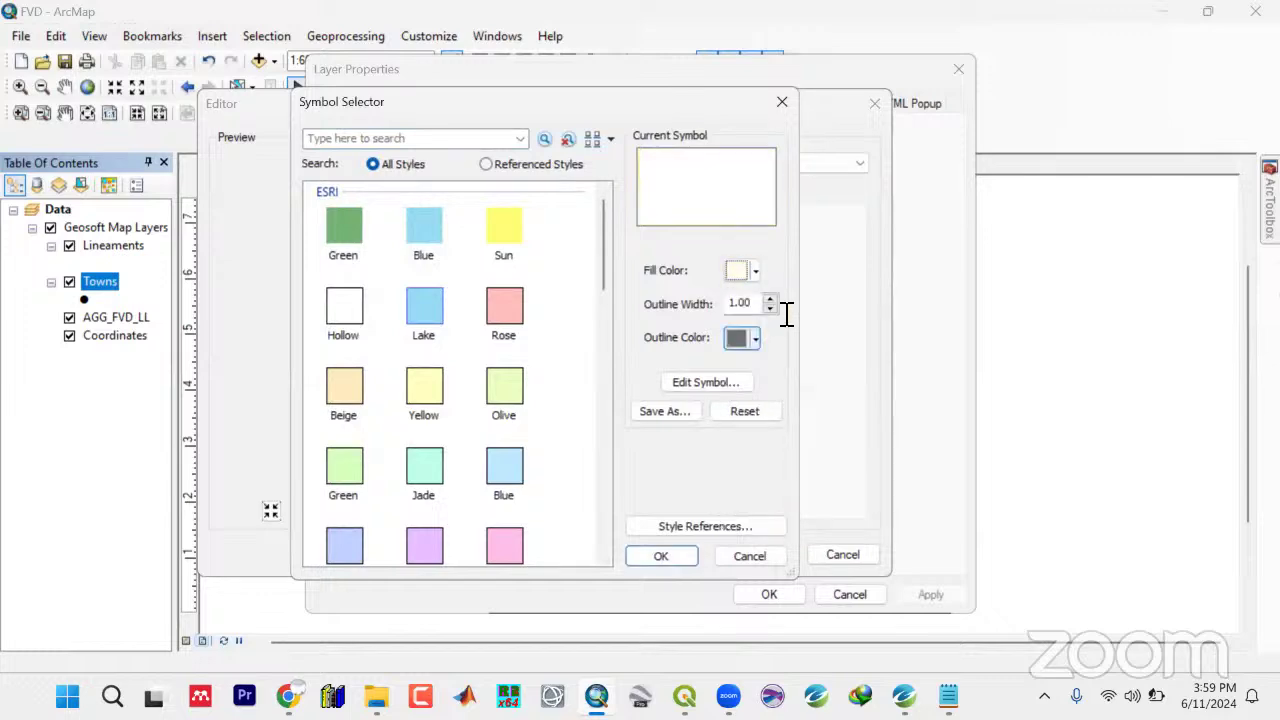
double_click(766, 306)
type("3")
double_click(768, 306)
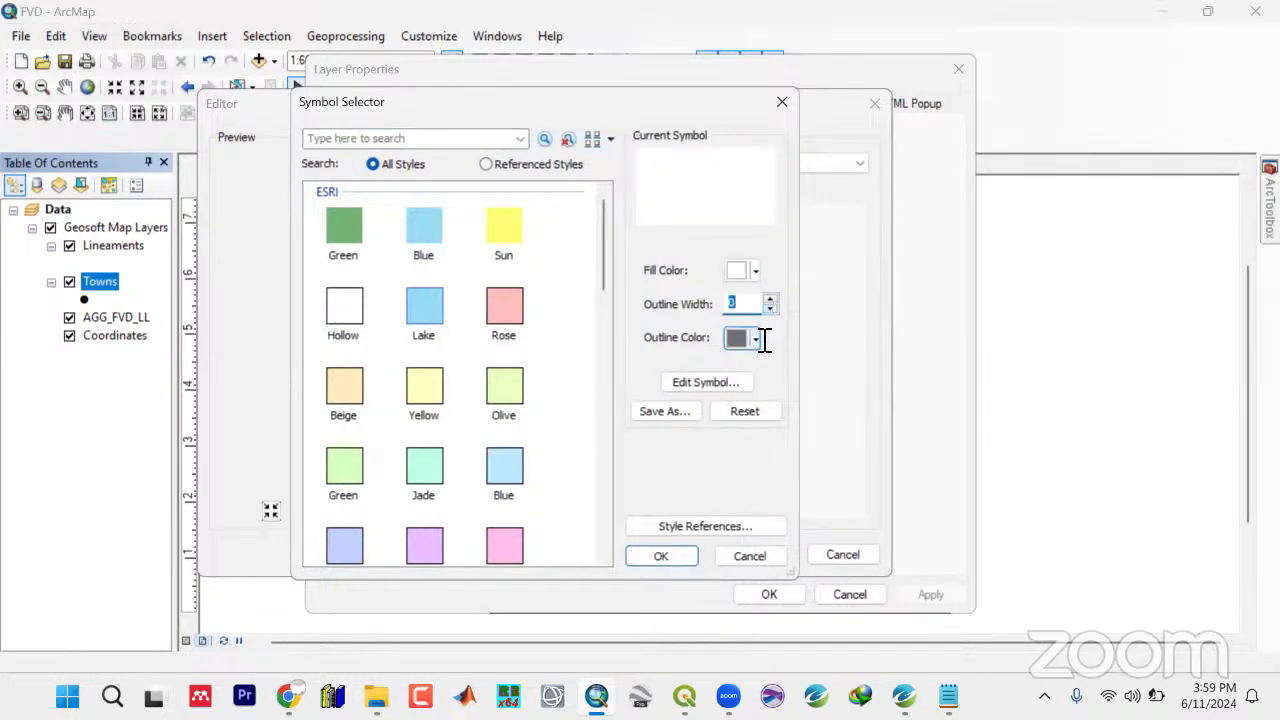
left_click(686, 555)
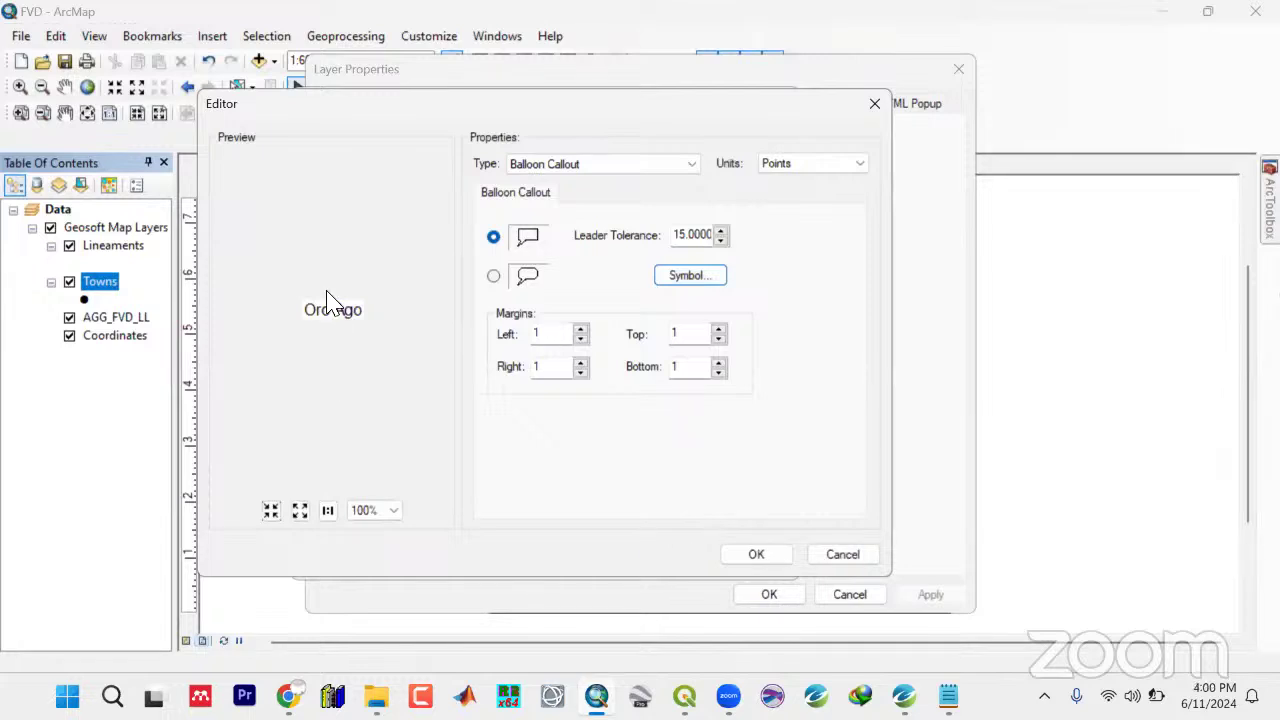
Set the label text's shadow color to light gray and apply the label settings to the Towns layer
left_click(762, 558)
left_click(589, 381)
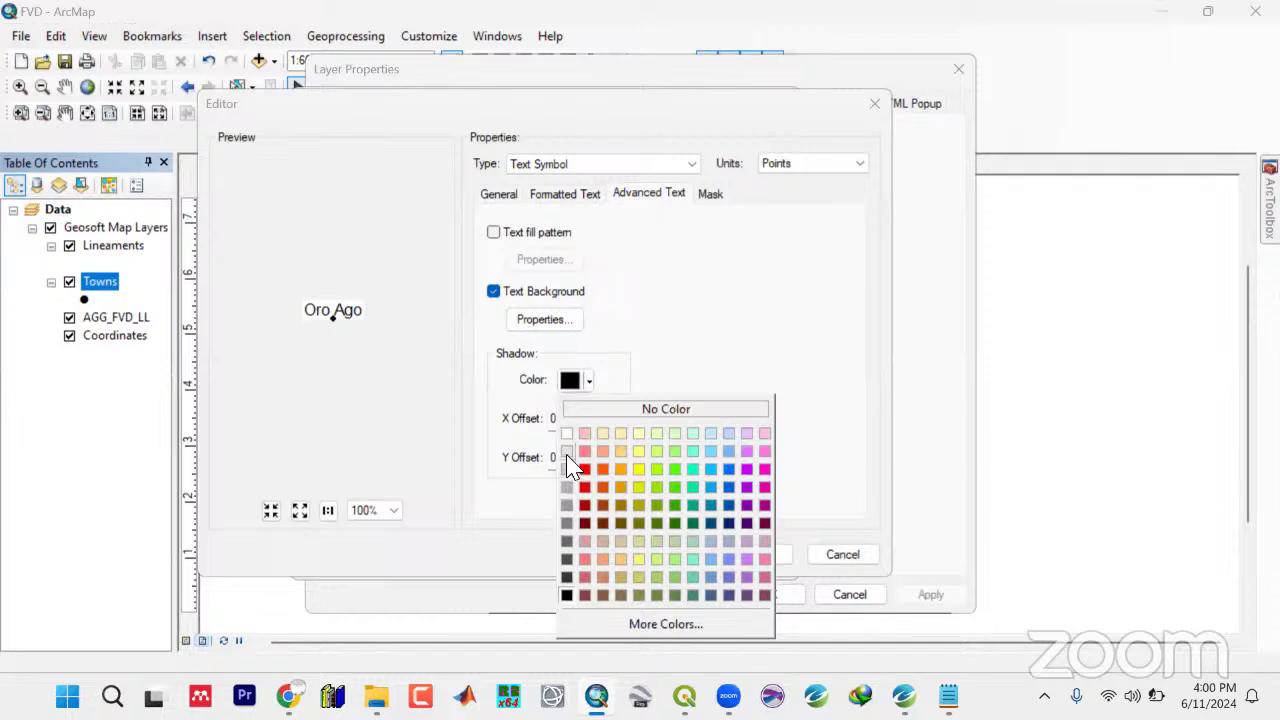
left_click(566, 451)
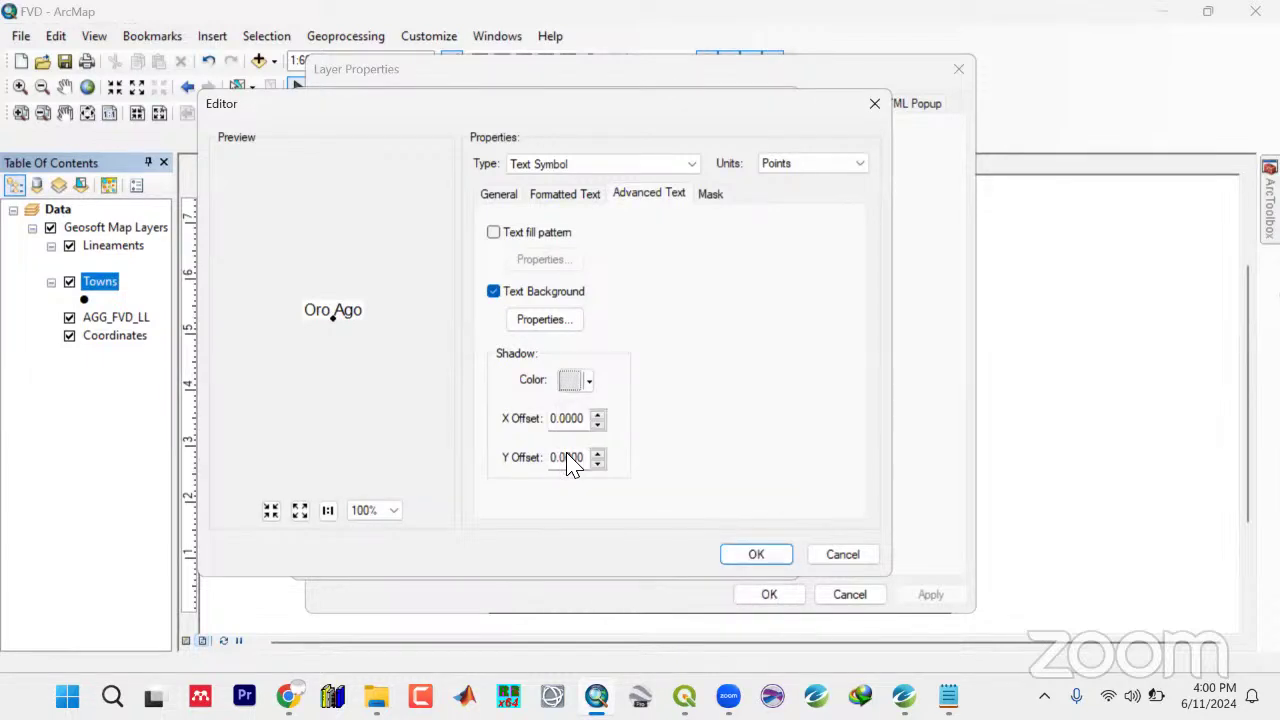
left_click(770, 556)
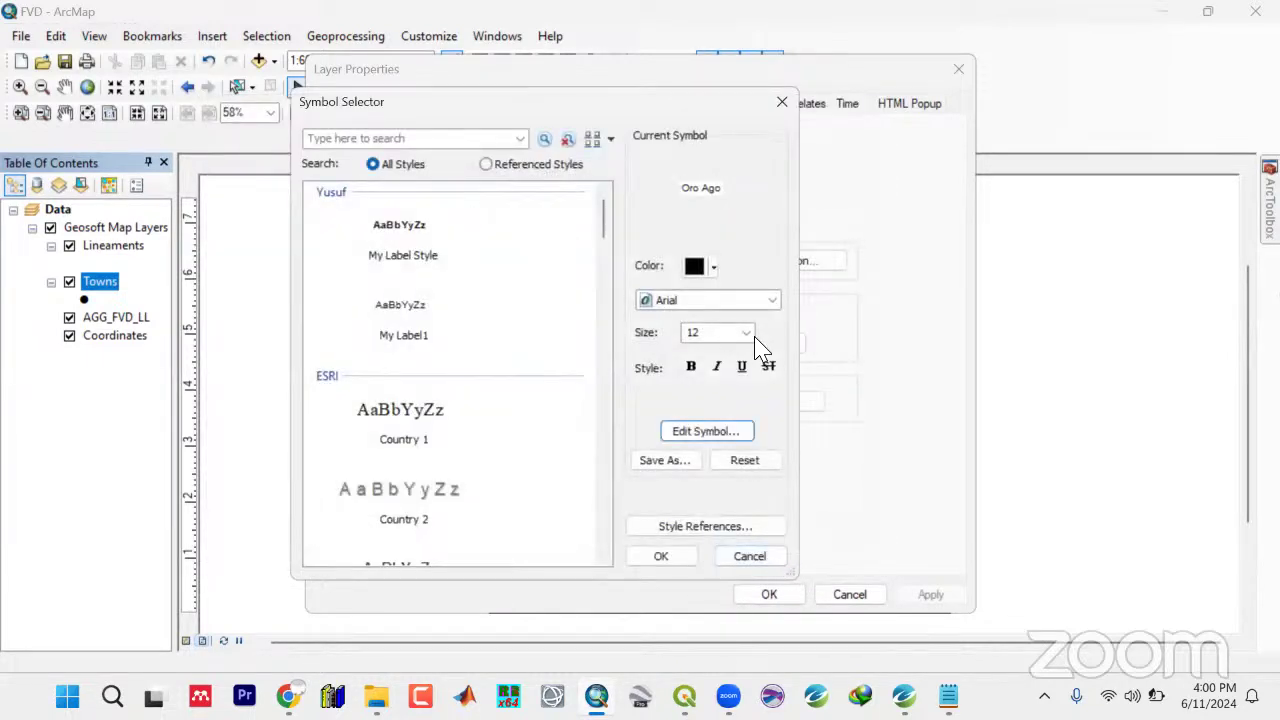
left_click(700, 556)
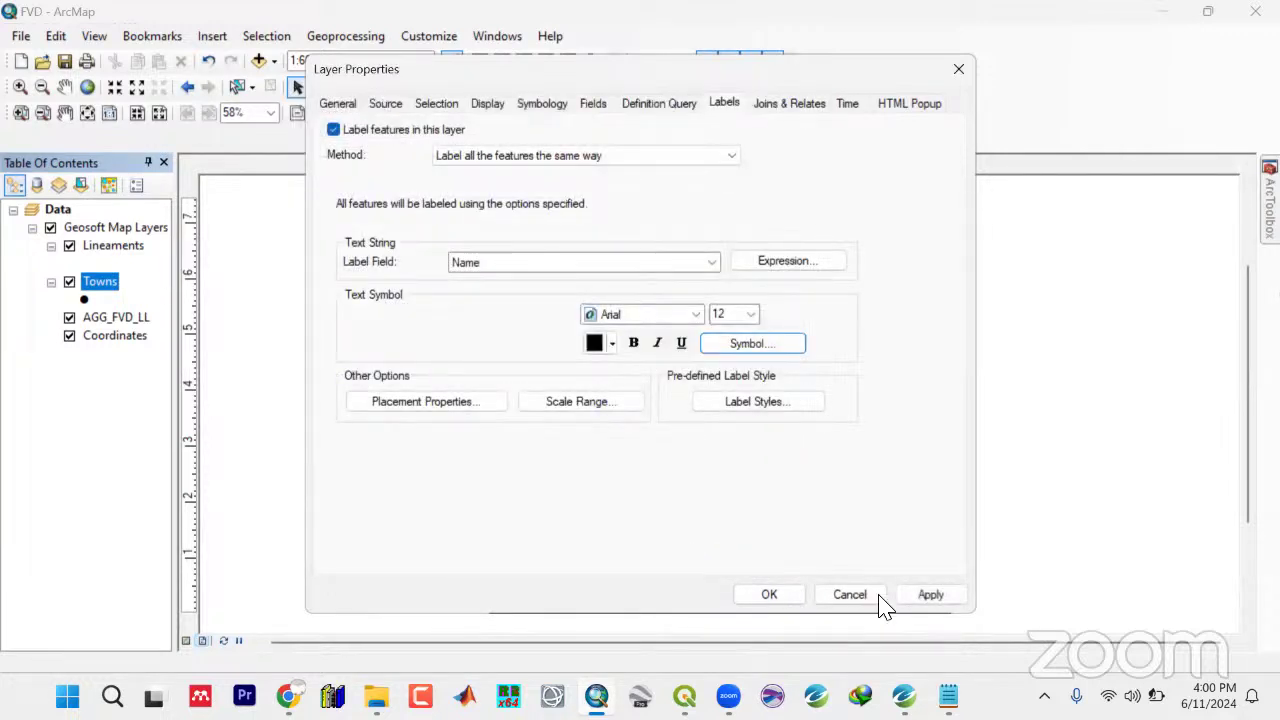
left_click(920, 598)
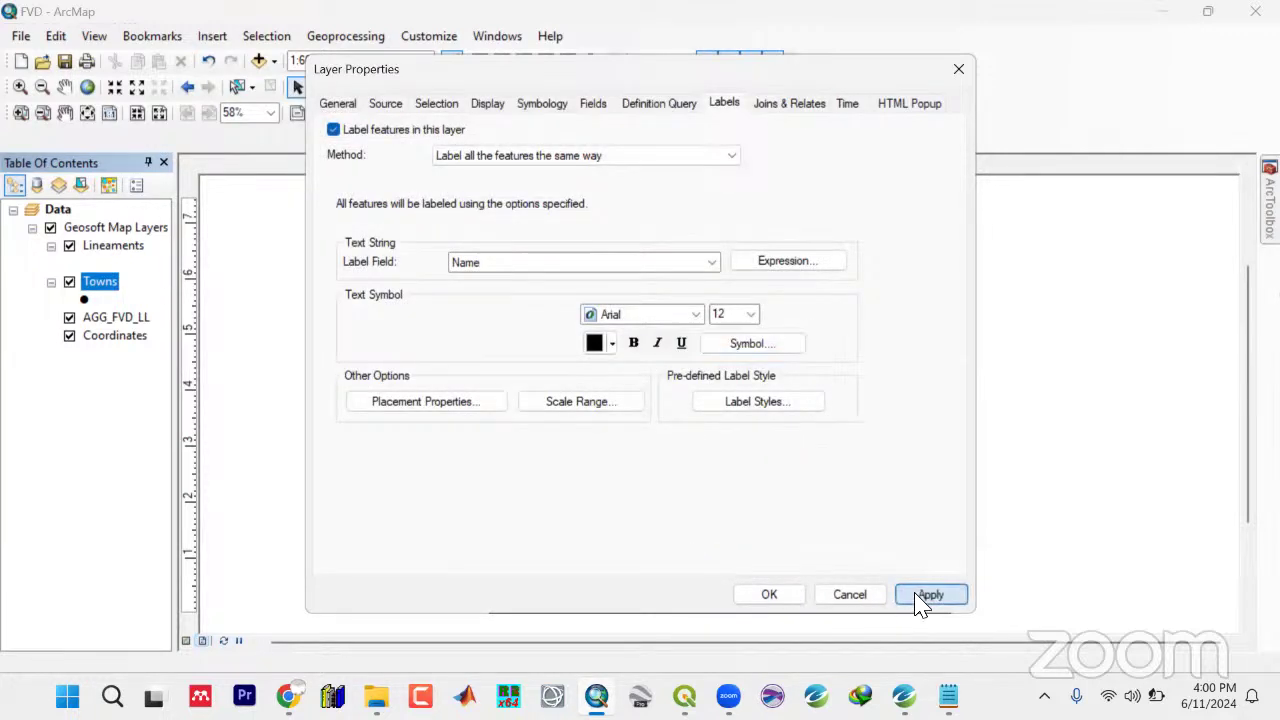
left_click(795, 600)
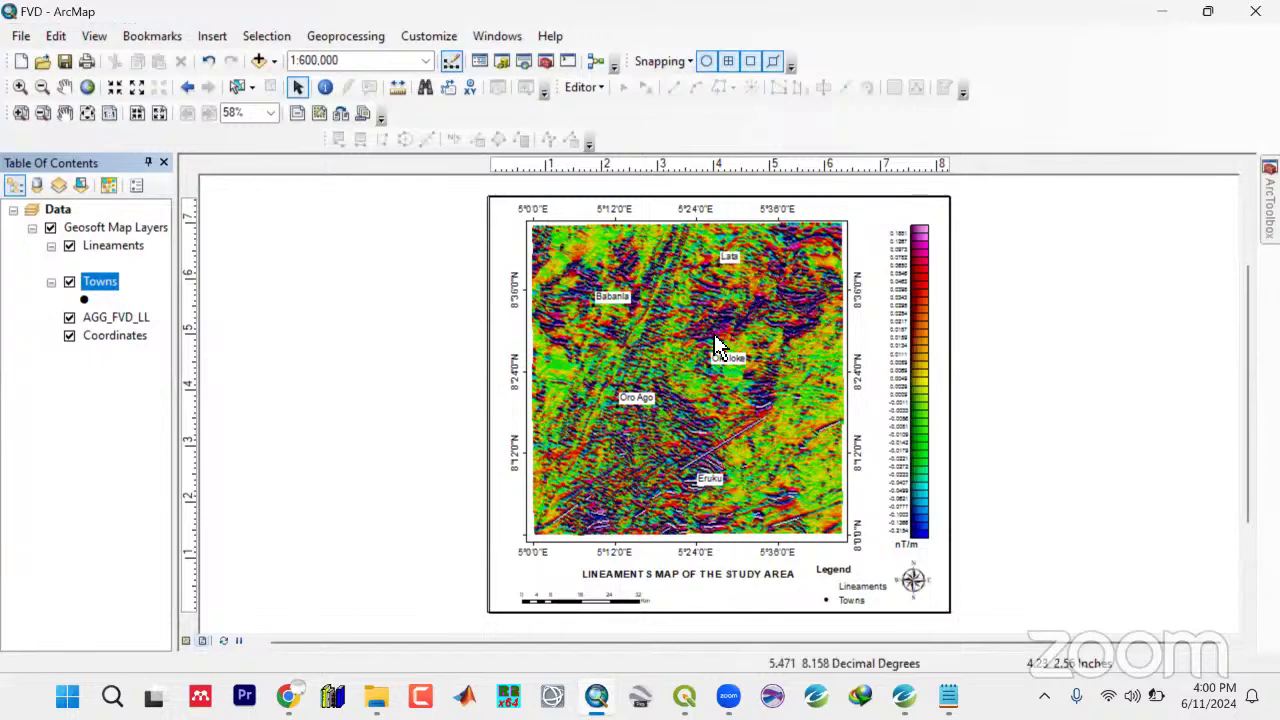
Change the layout's map title to "FIRST VERTICAL DERIVATIVE MAP"
double_click(673, 580)
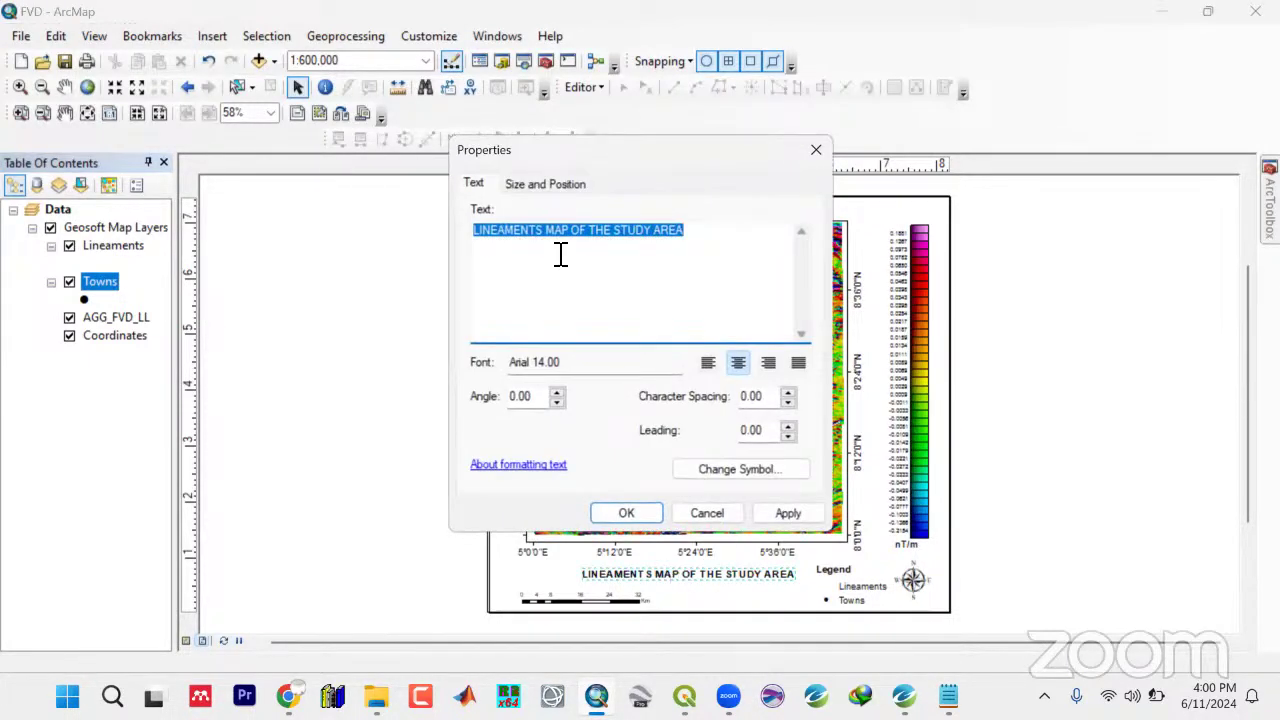
left_click(545, 230)
key("BackSpace")
key("BackSpace")
key("BackSpace")
key("BackSpace")
key("BackSpace")
key("BackSpace")
key("BackSpace")
key("BackSpace")
key("BackSpace")
key("BackSpace")
key("BackSpace")
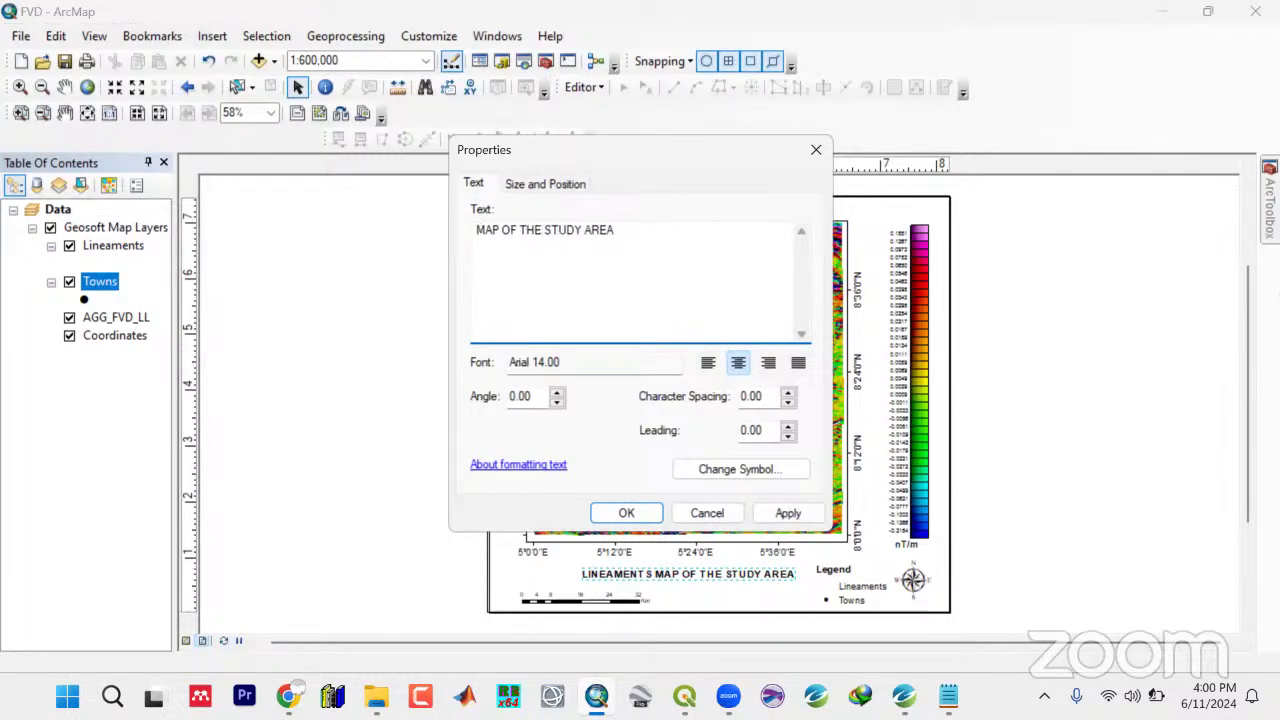
type("FIRST ")
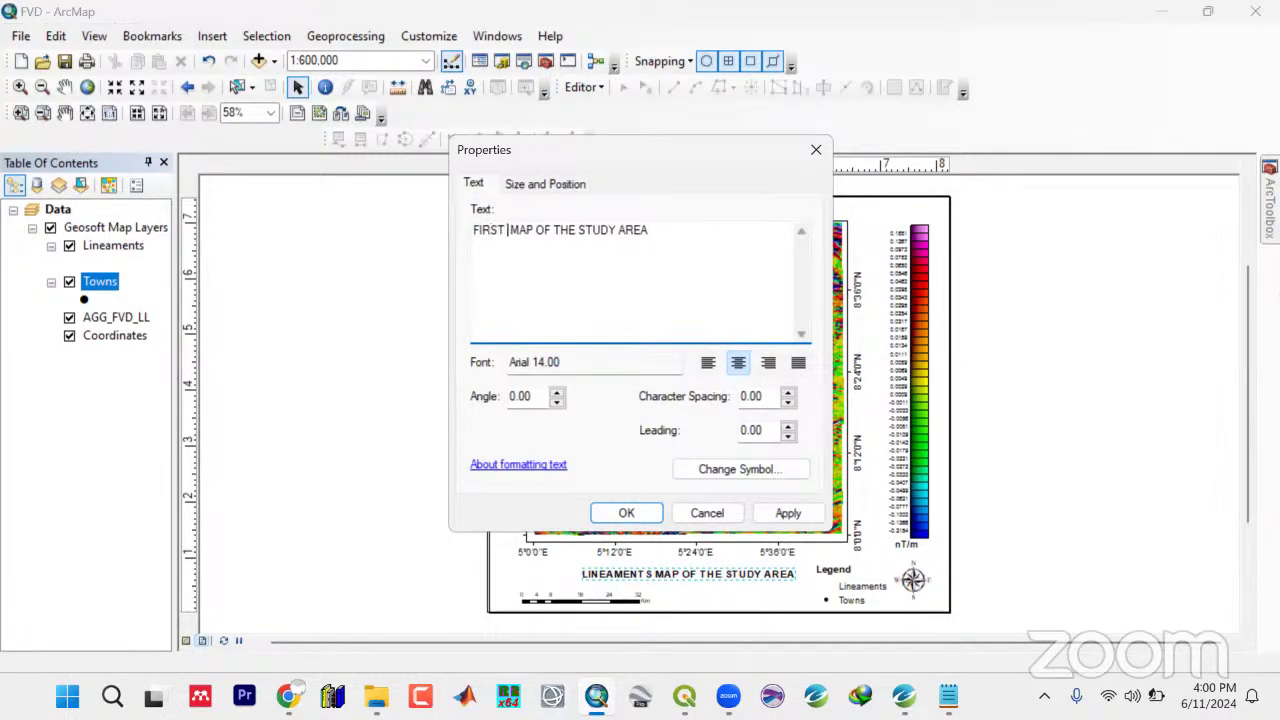
type("VERTICA")
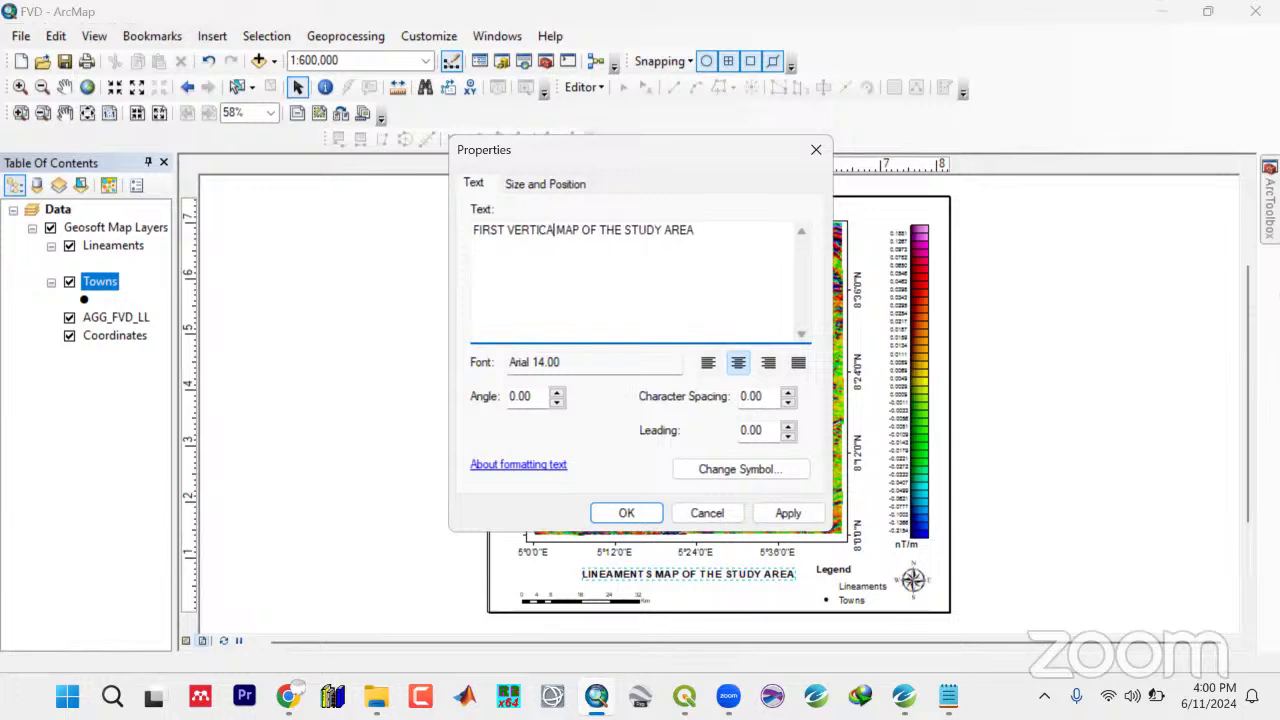
type("L DER")
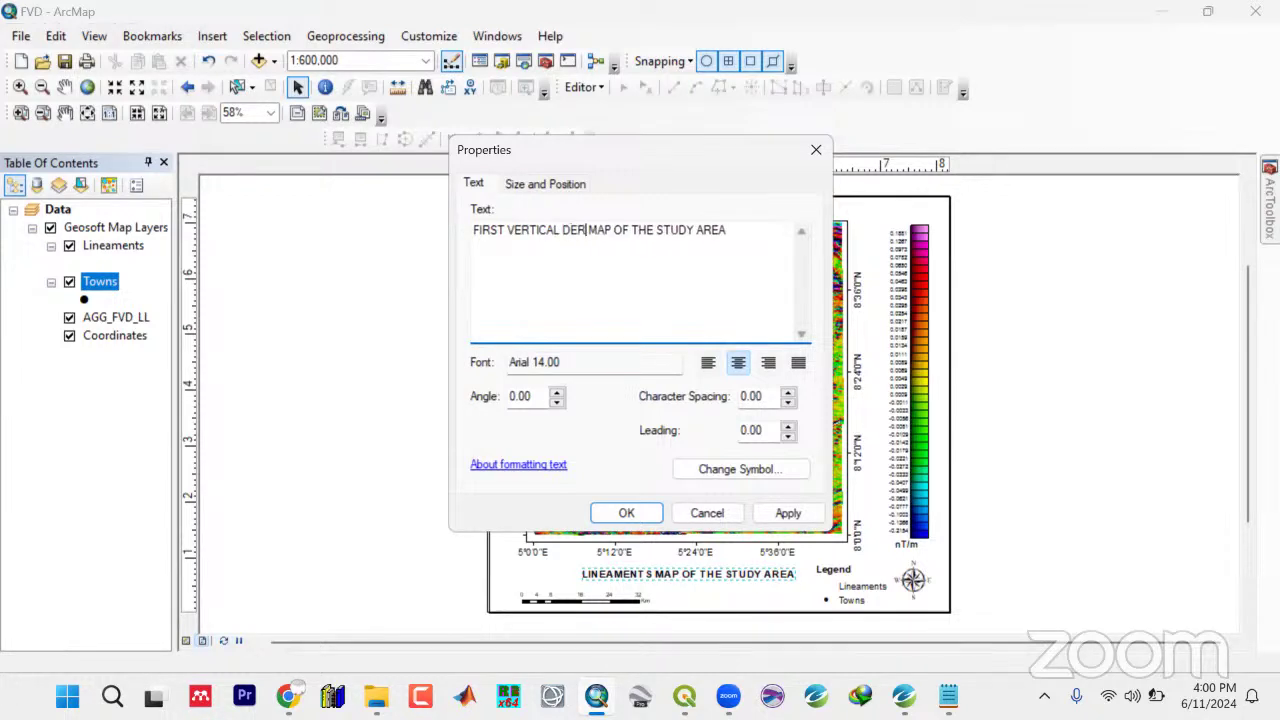
type("IVATIVE")
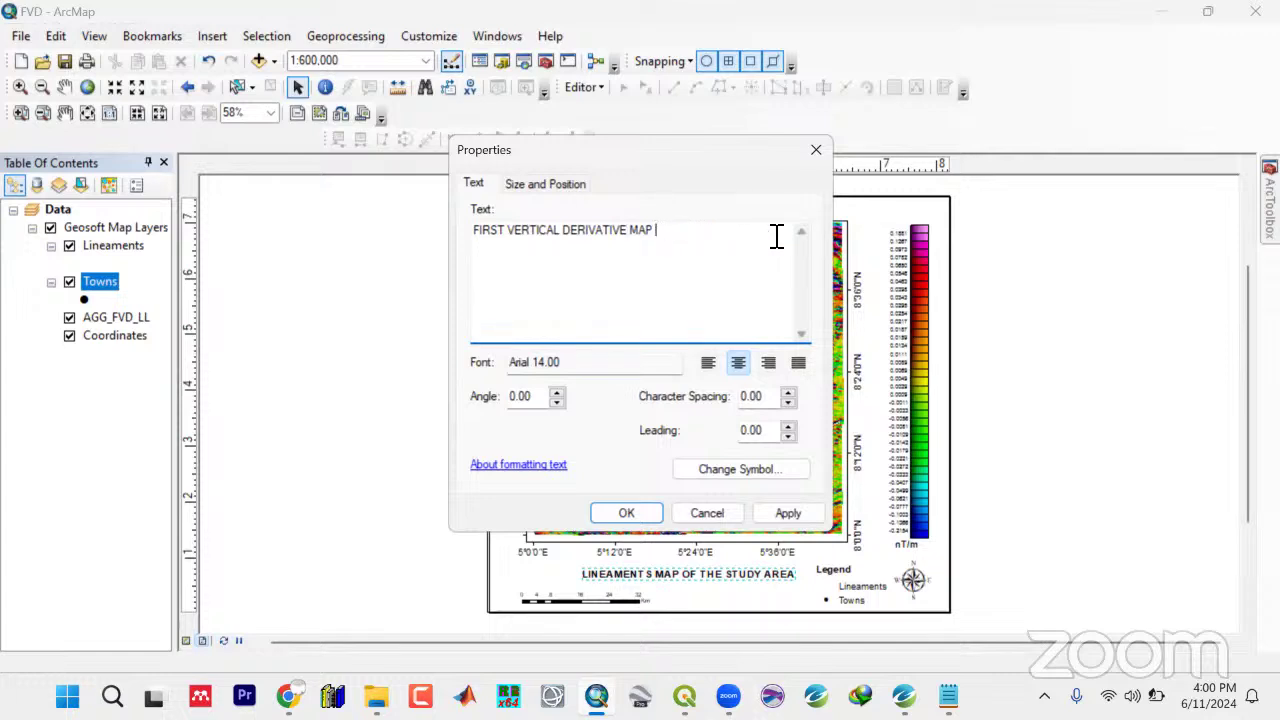
left_click(788, 514)
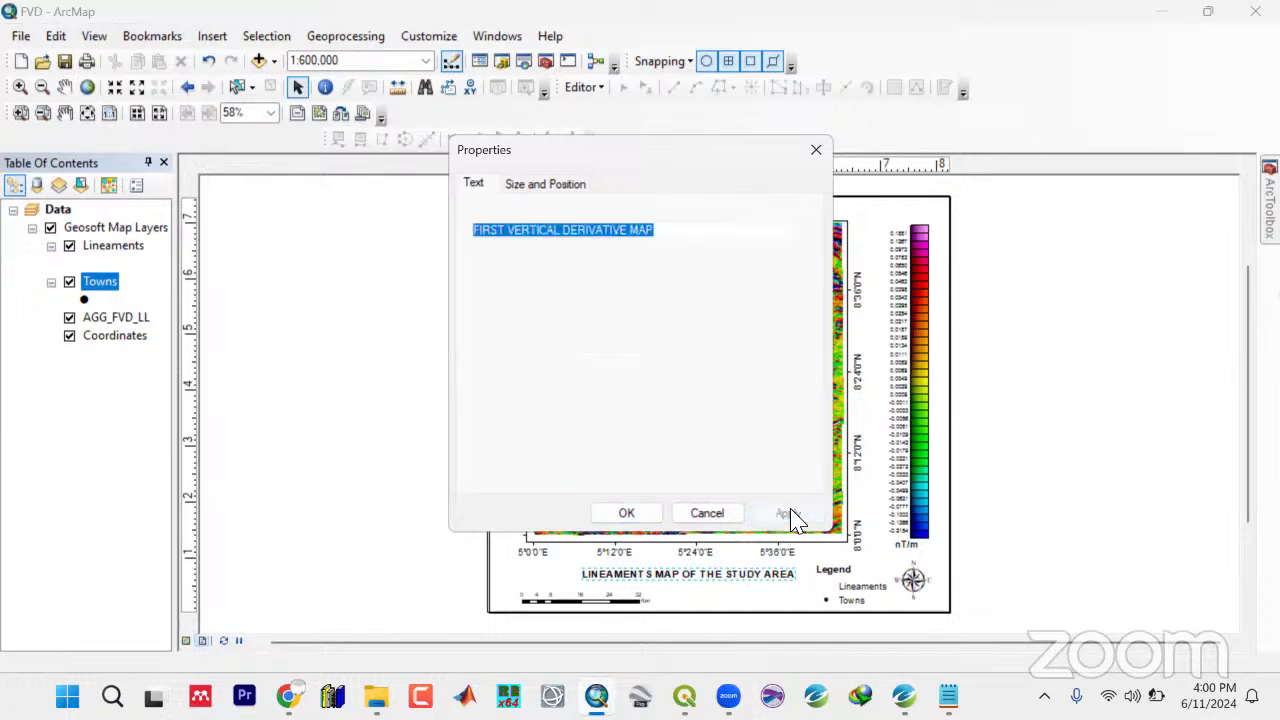
left_click(624, 513)
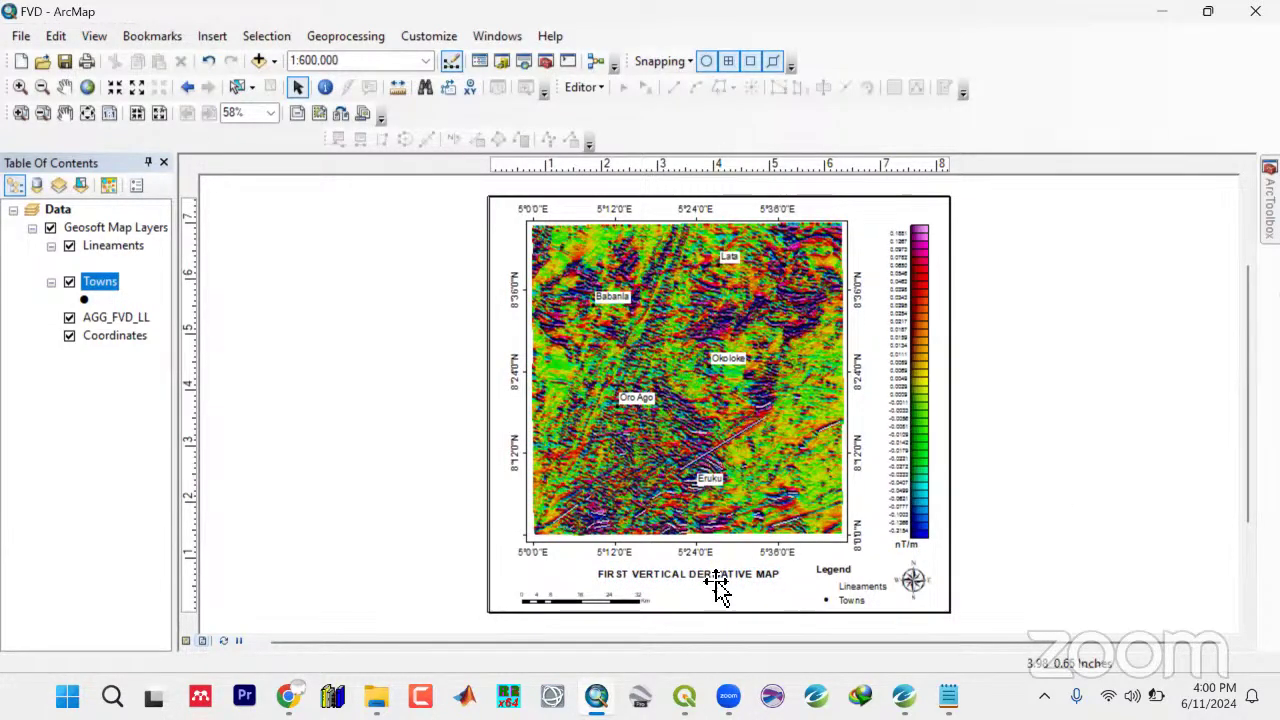
Nudge the map title slightly up and to the right beneath the data frame and save the map document
left_click(714, 578)
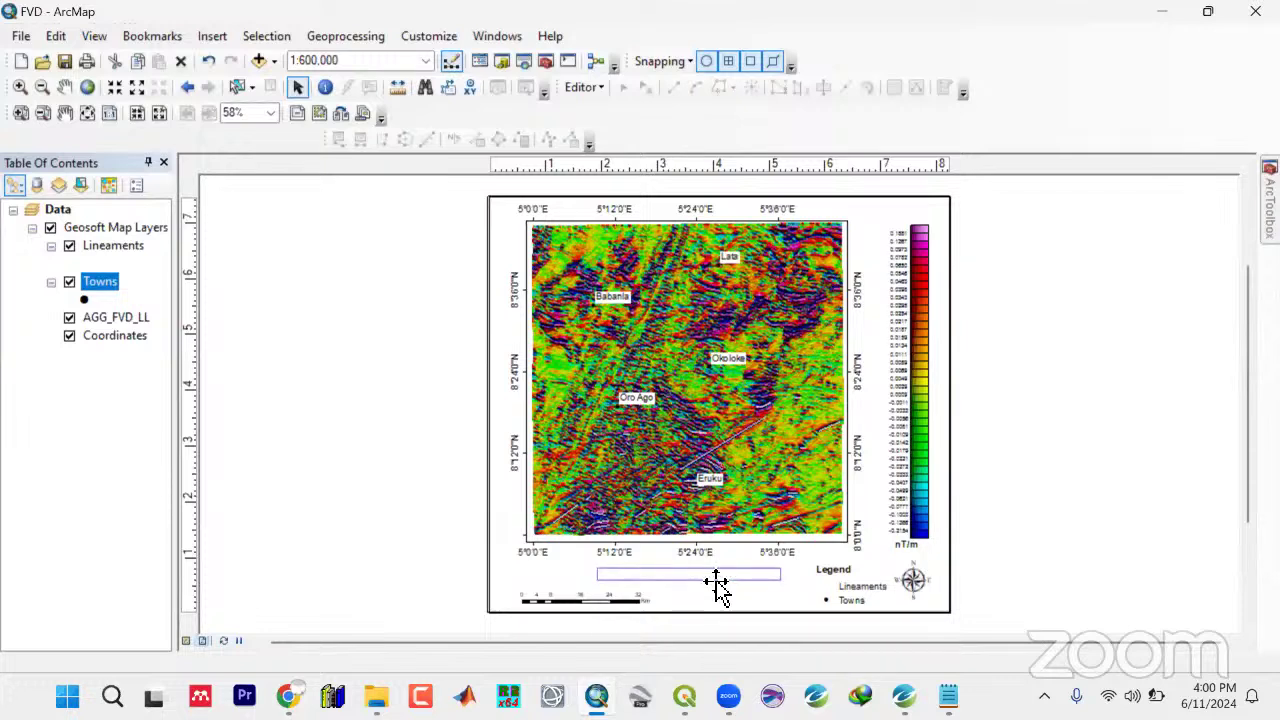
left_click_drag(716, 582, 719, 586)
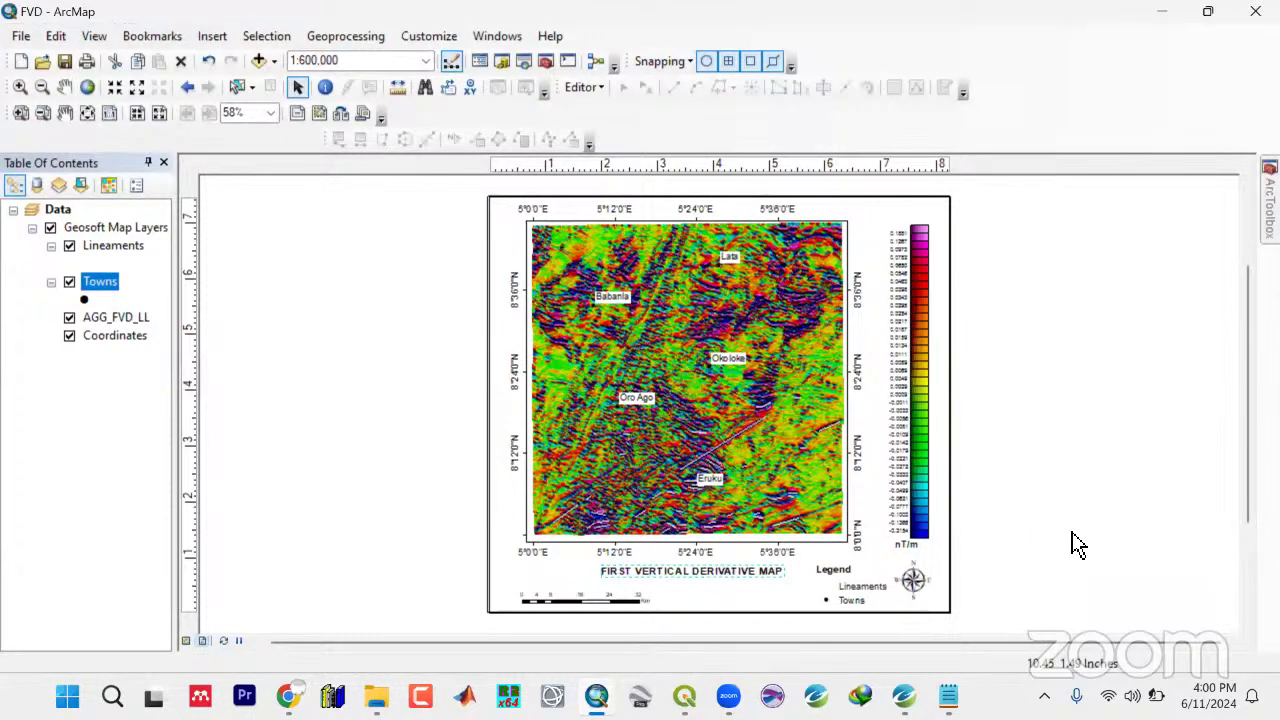
left_click(477, 334)
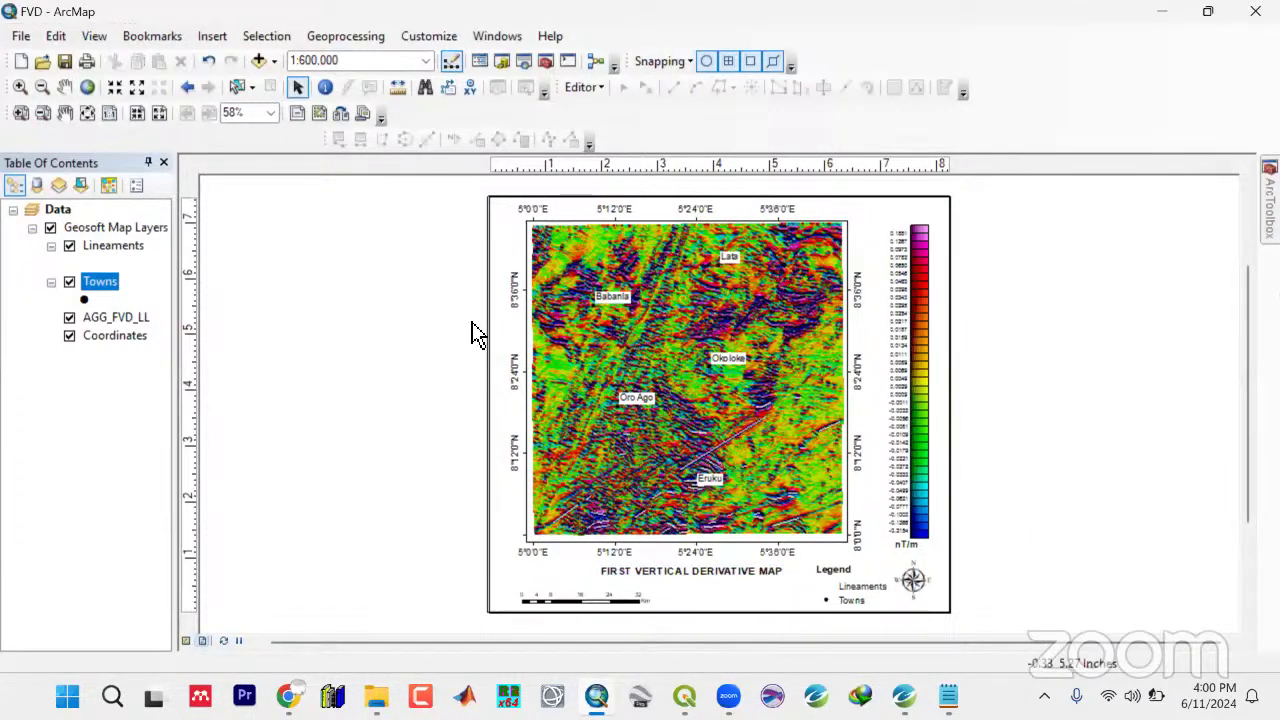
left_click(66, 63)
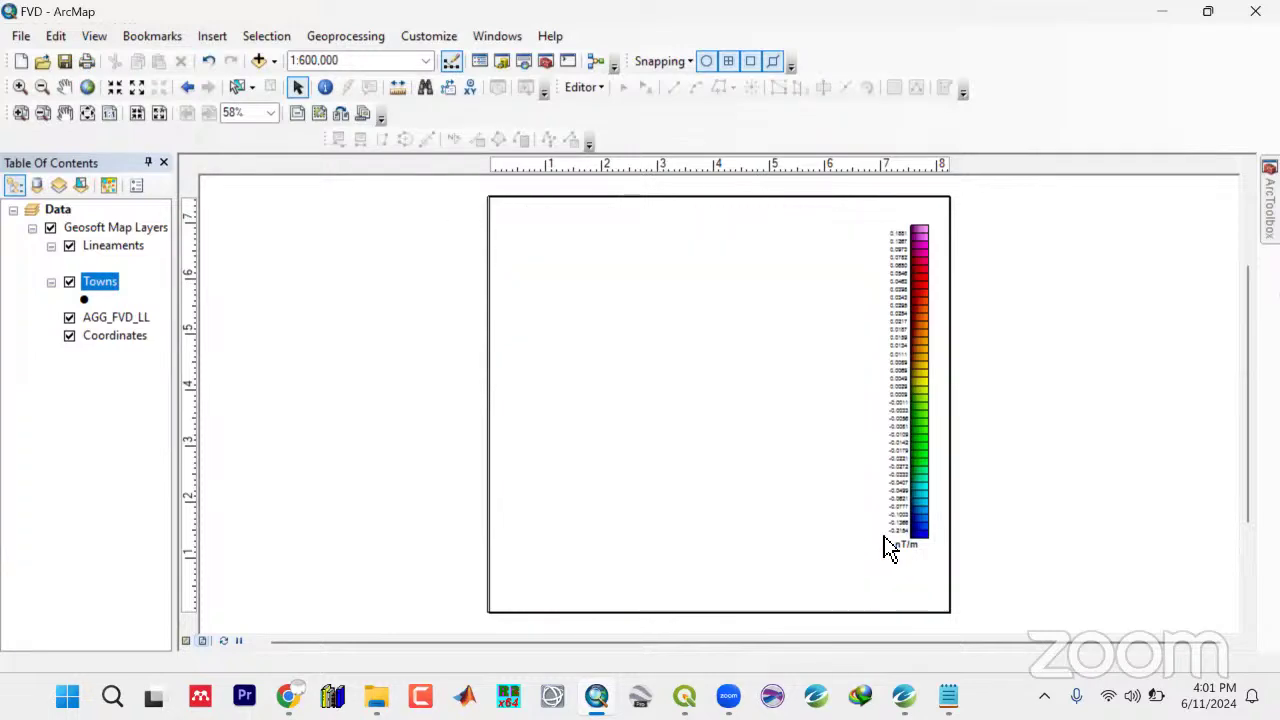
left_click(20, 37)
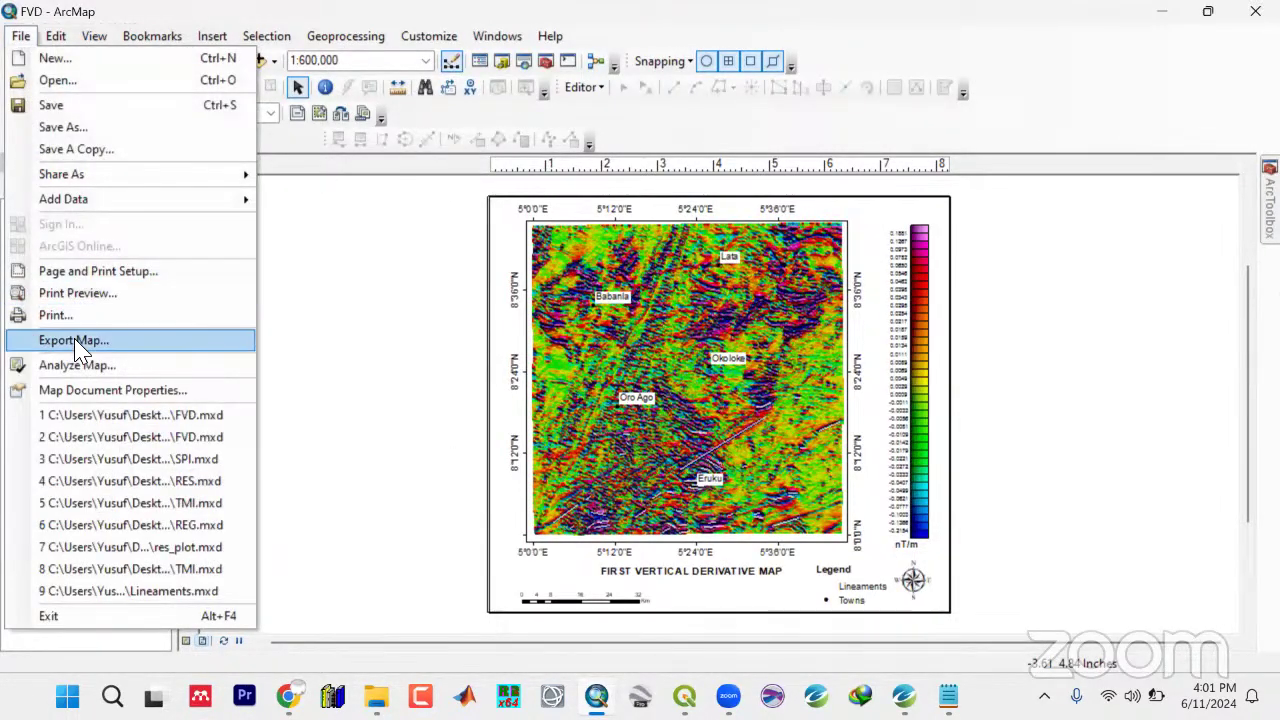
left_click(75, 345)
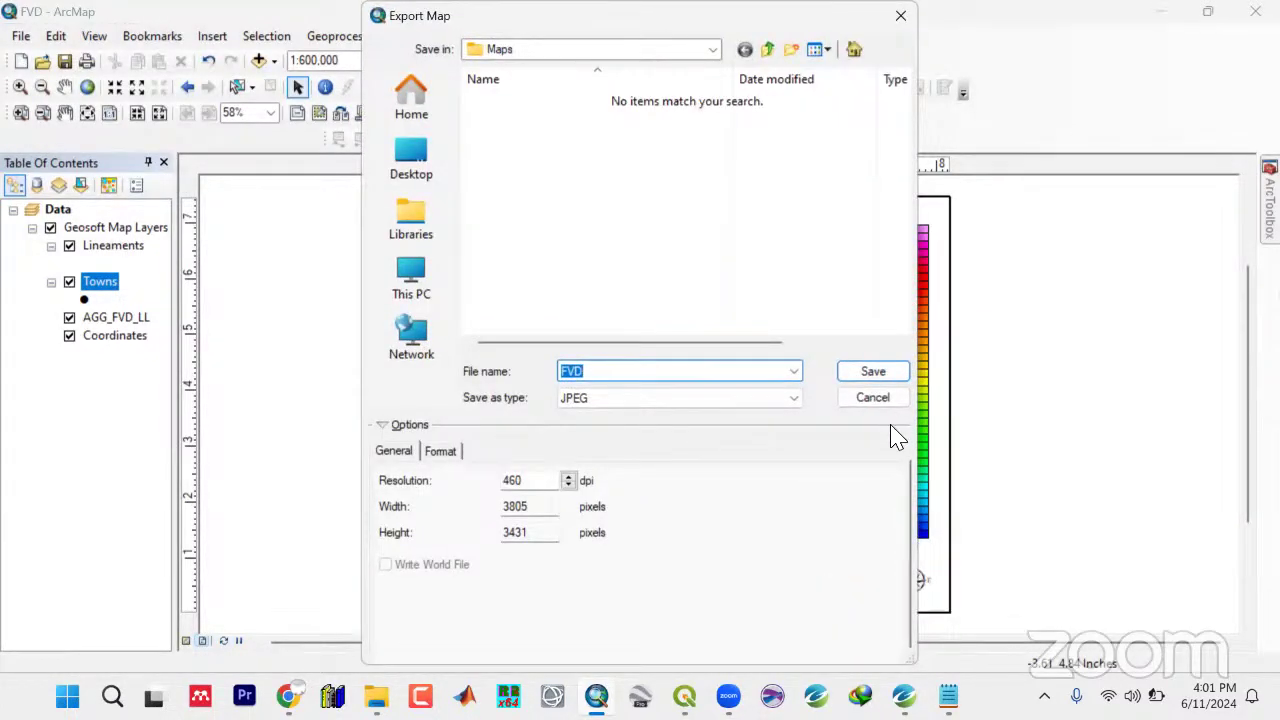
left_click_drag(860, 399, 390, 325)
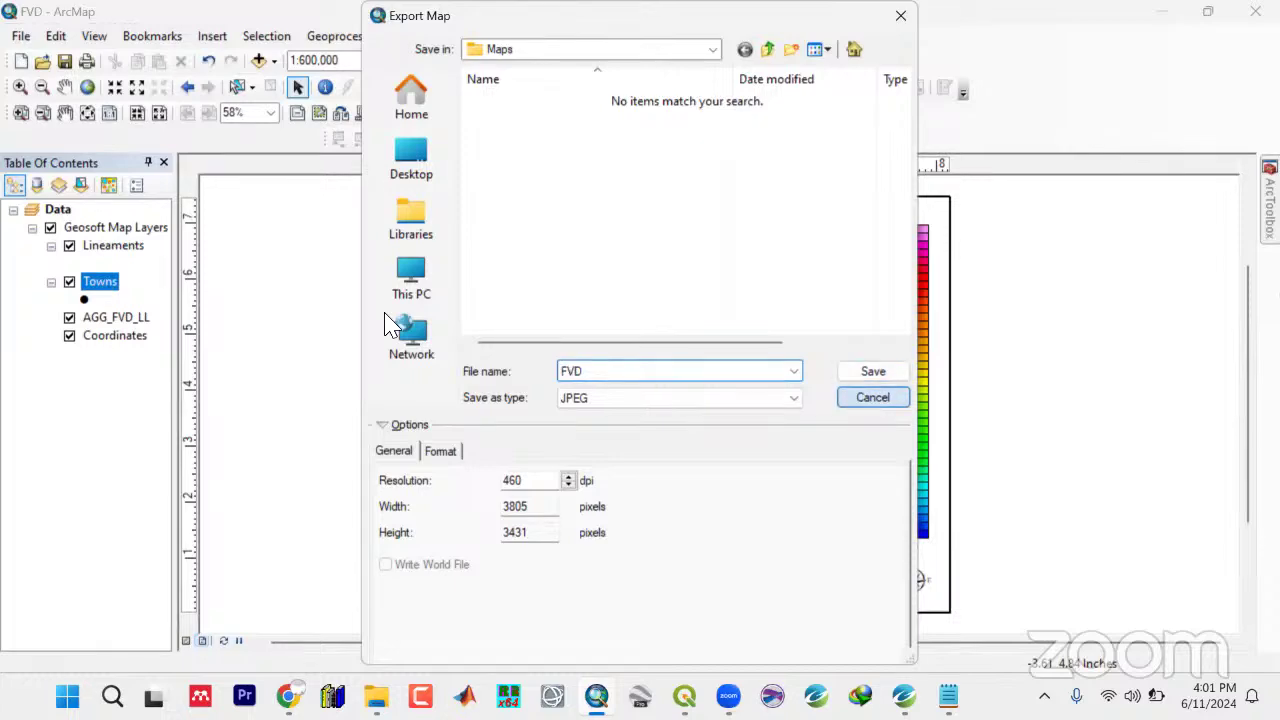
key("Escape")
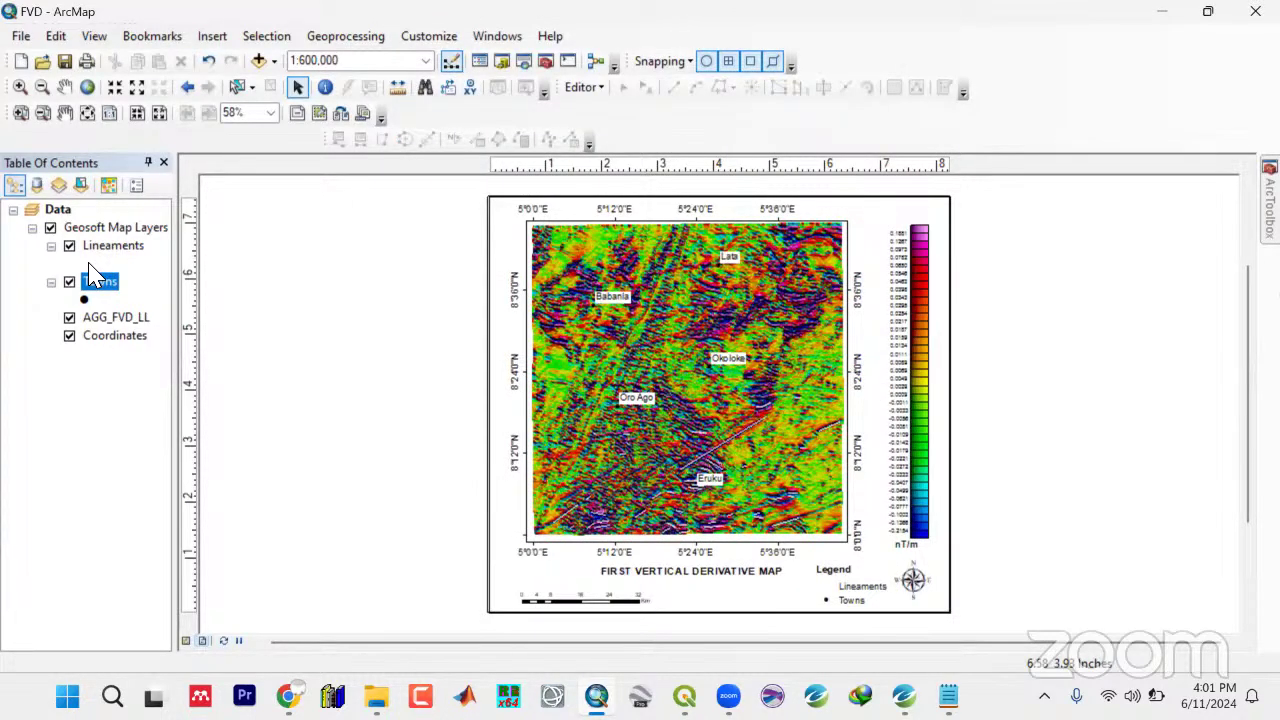
Set the Lineaments layer's line symbol to black with a width of 2
left_click(98, 262)
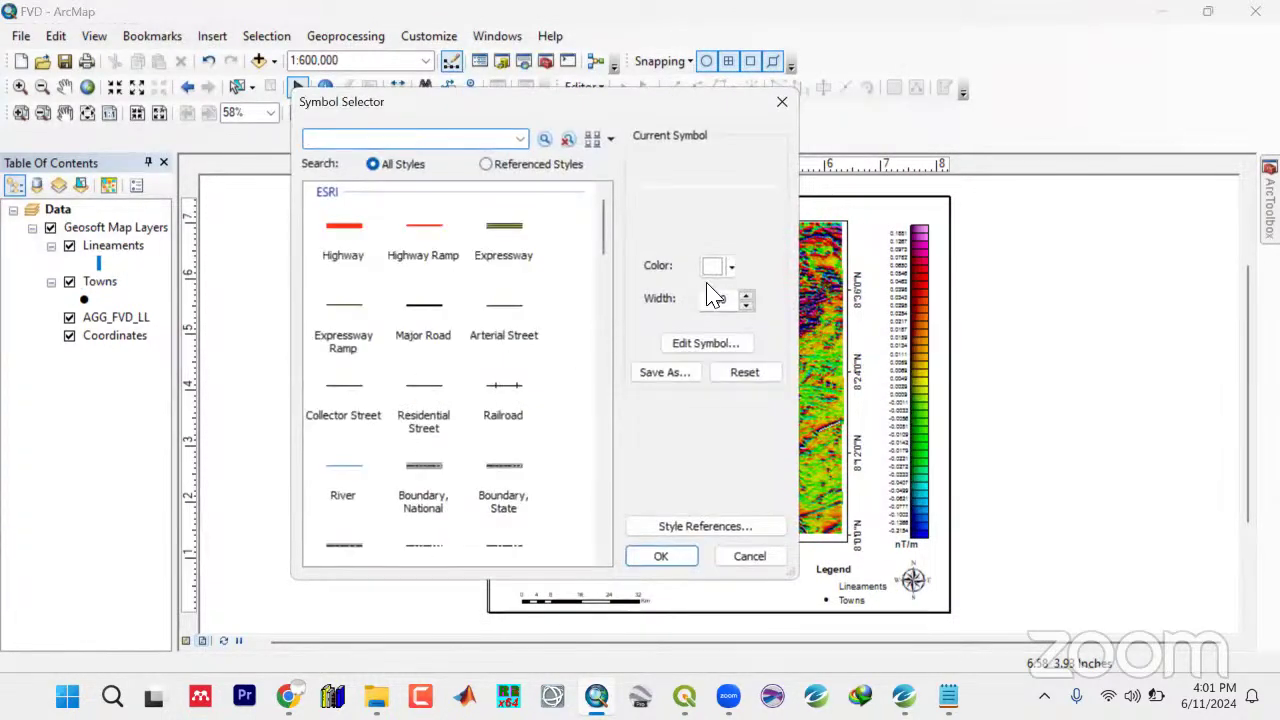
left_click(731, 267)
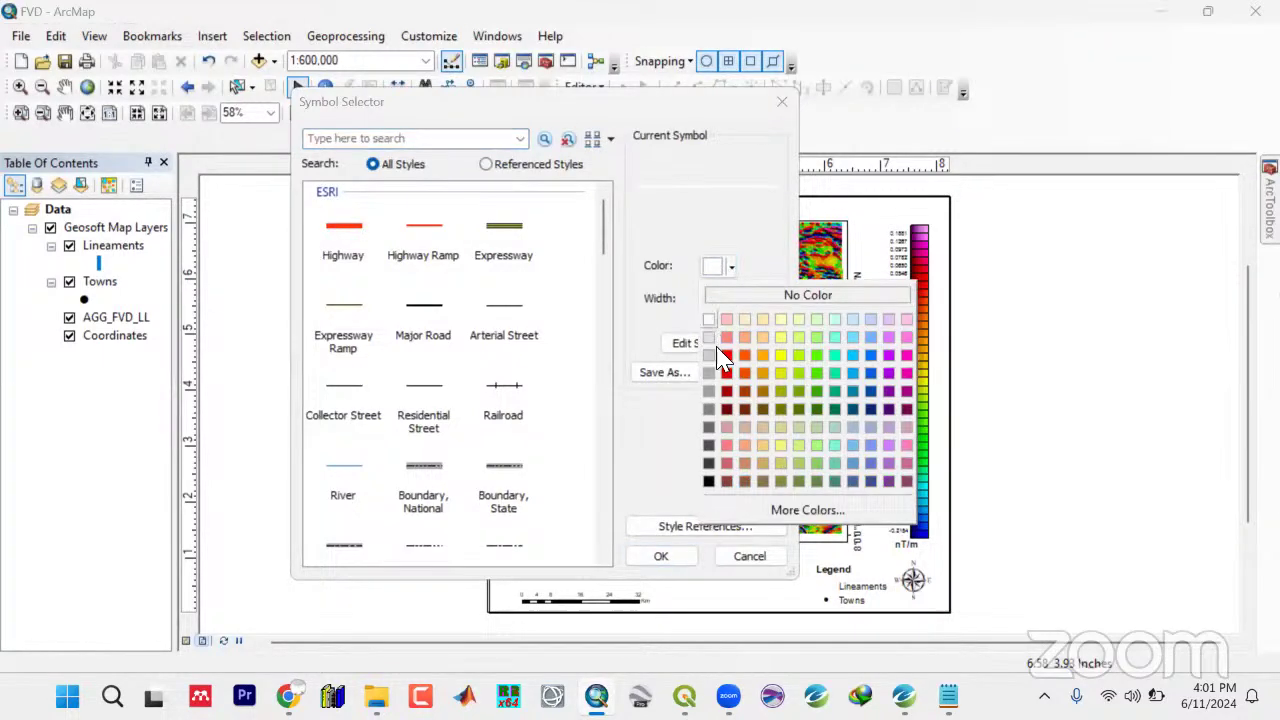
left_click(709, 481)
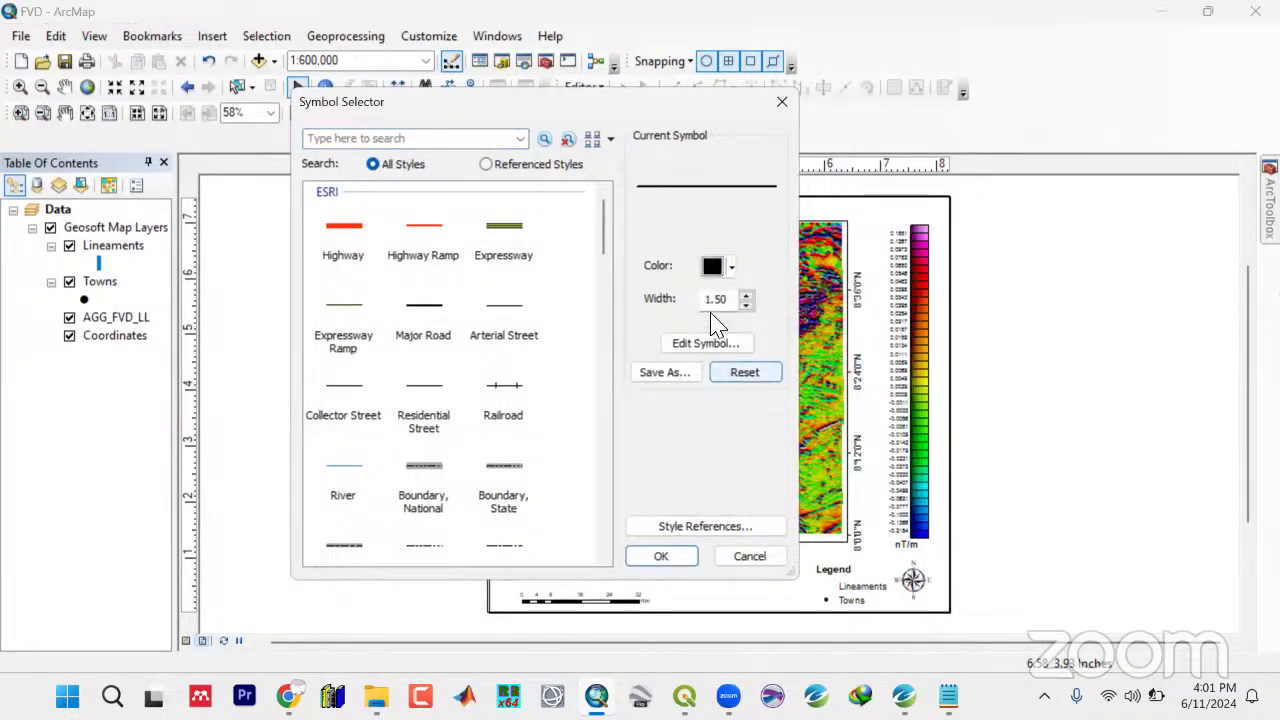
left_click_drag(731, 300, 677, 298)
type("2")
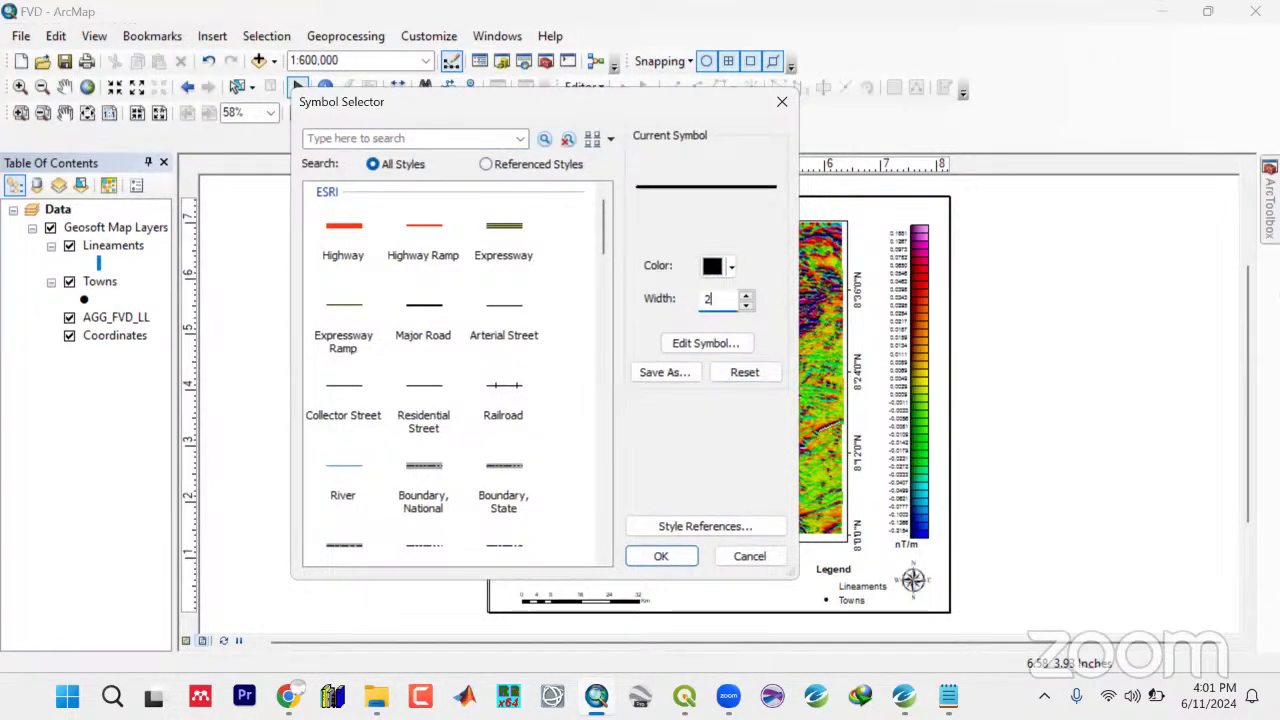
left_click(663, 556)
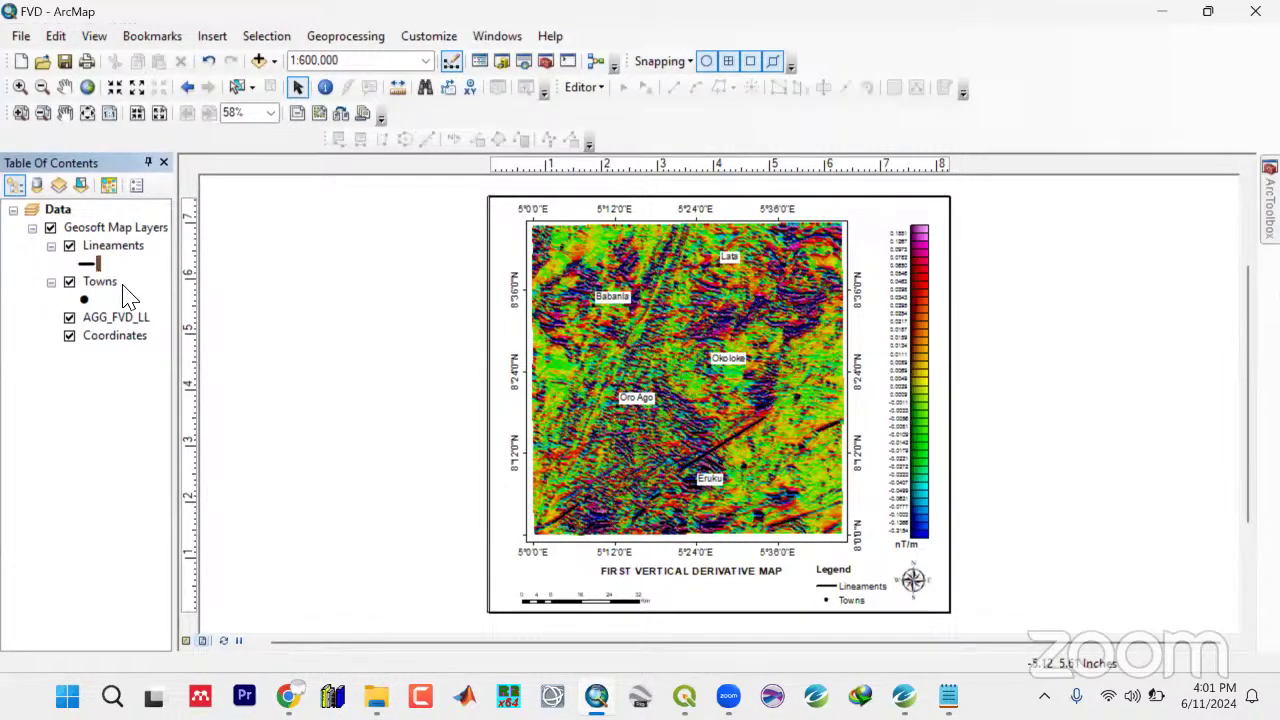
Set the Lineaments layer's line symbol width to 1.5
left_click(88, 264)
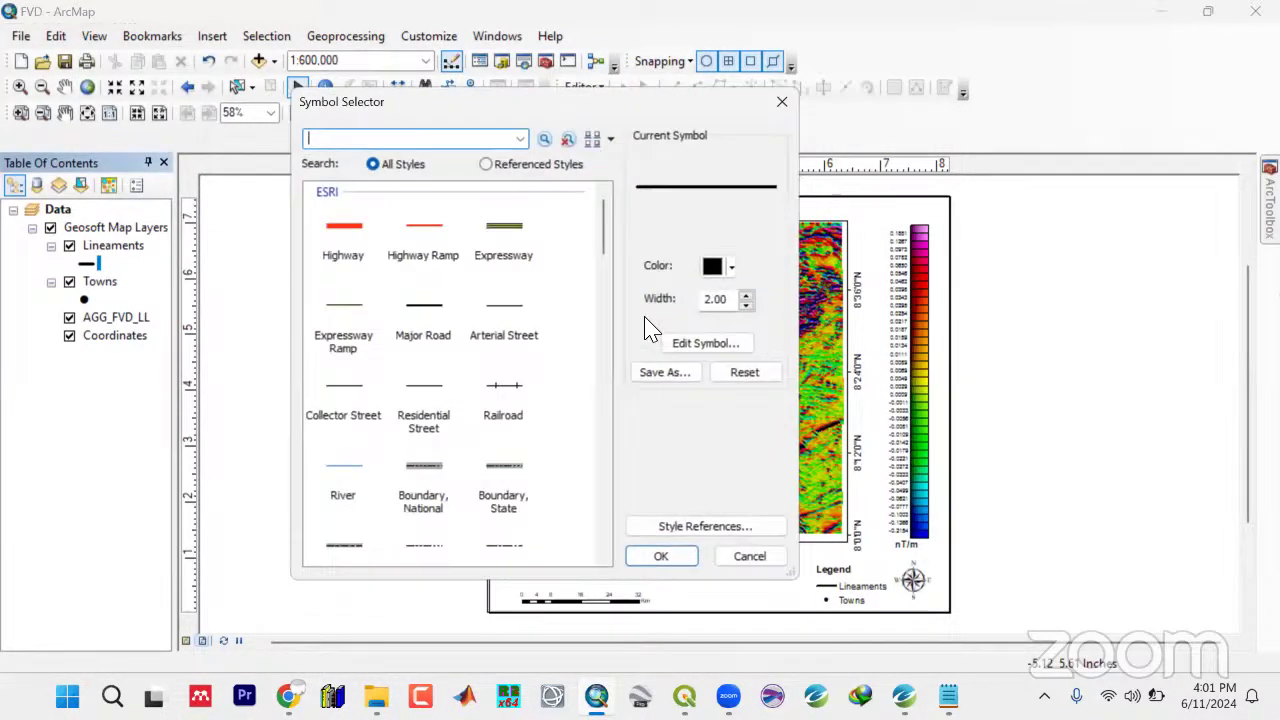
key("Tab")
type("1")
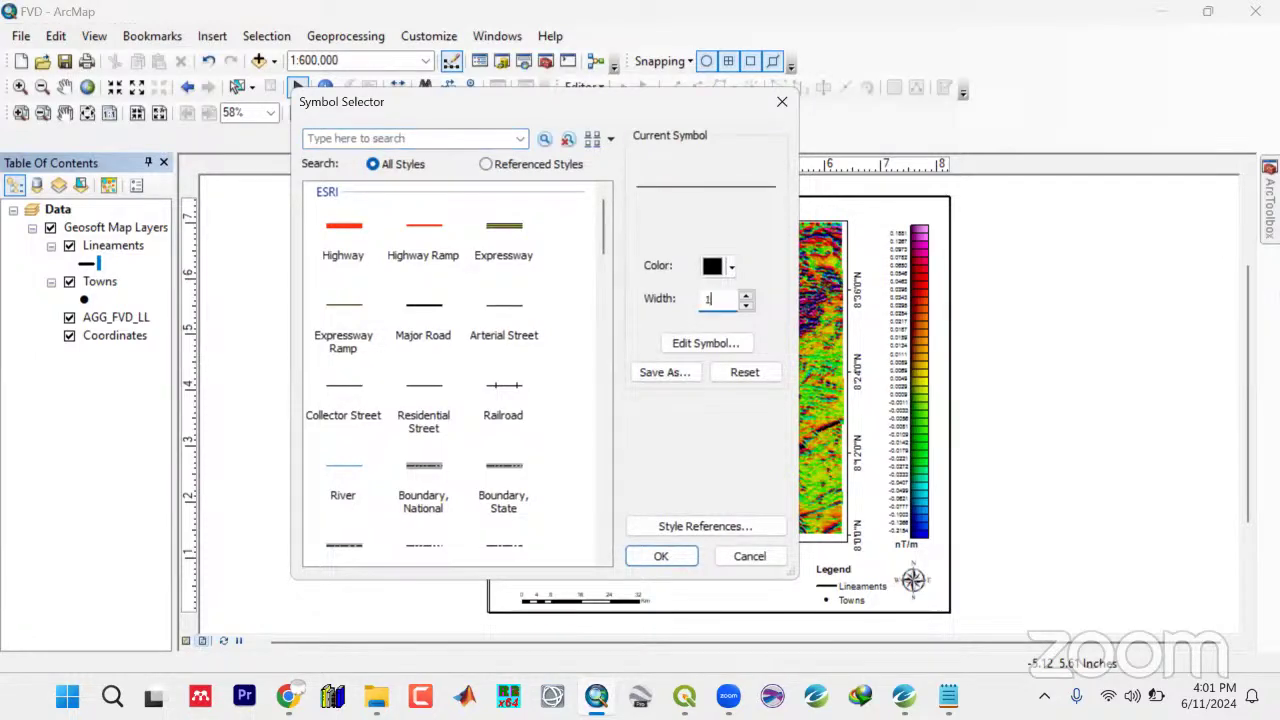
type(".5")
left_click(689, 557)
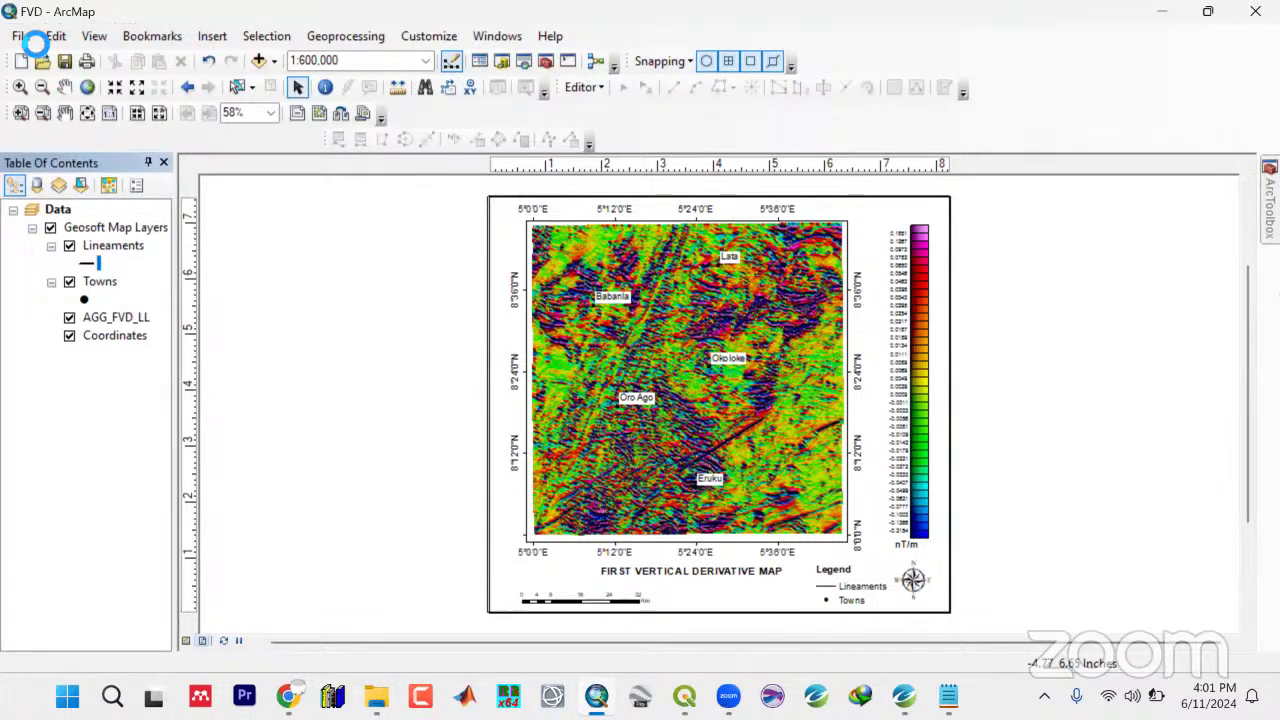
Export the map layout as the JPEG file FVD.jpg into the OSM Project's Images > Magnetic folder
left_click(22, 36)
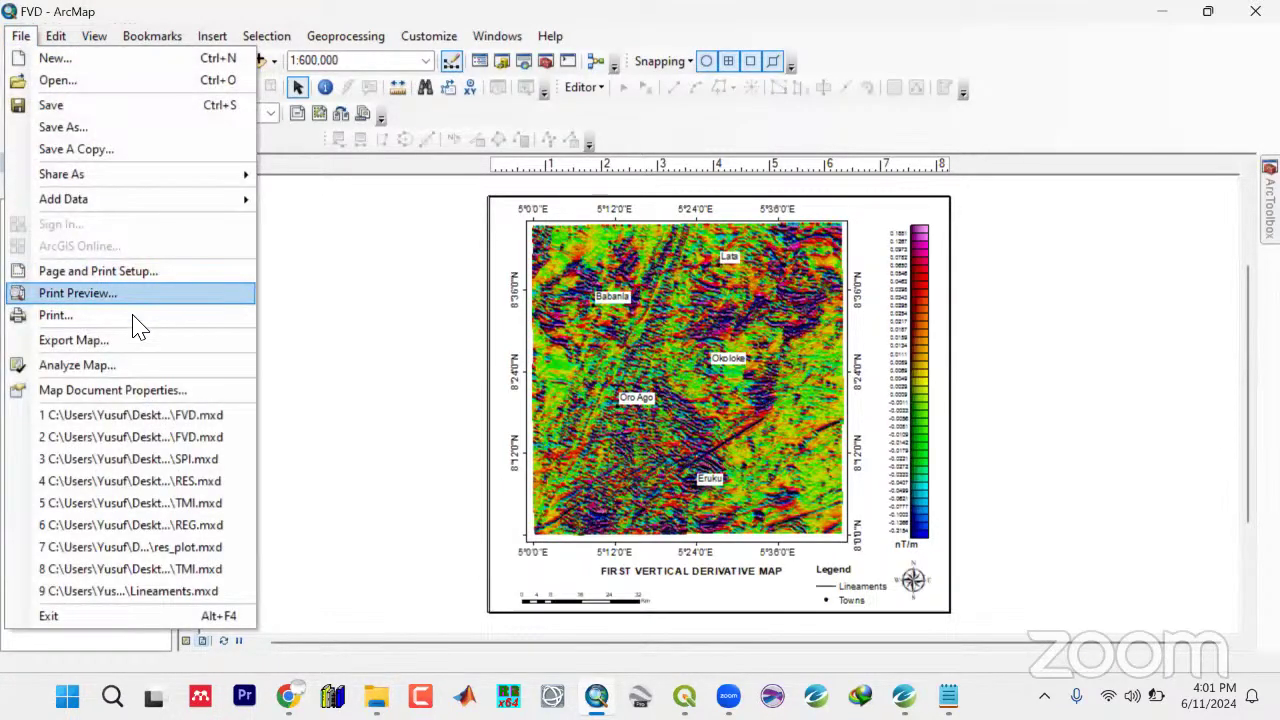
left_click(108, 342)
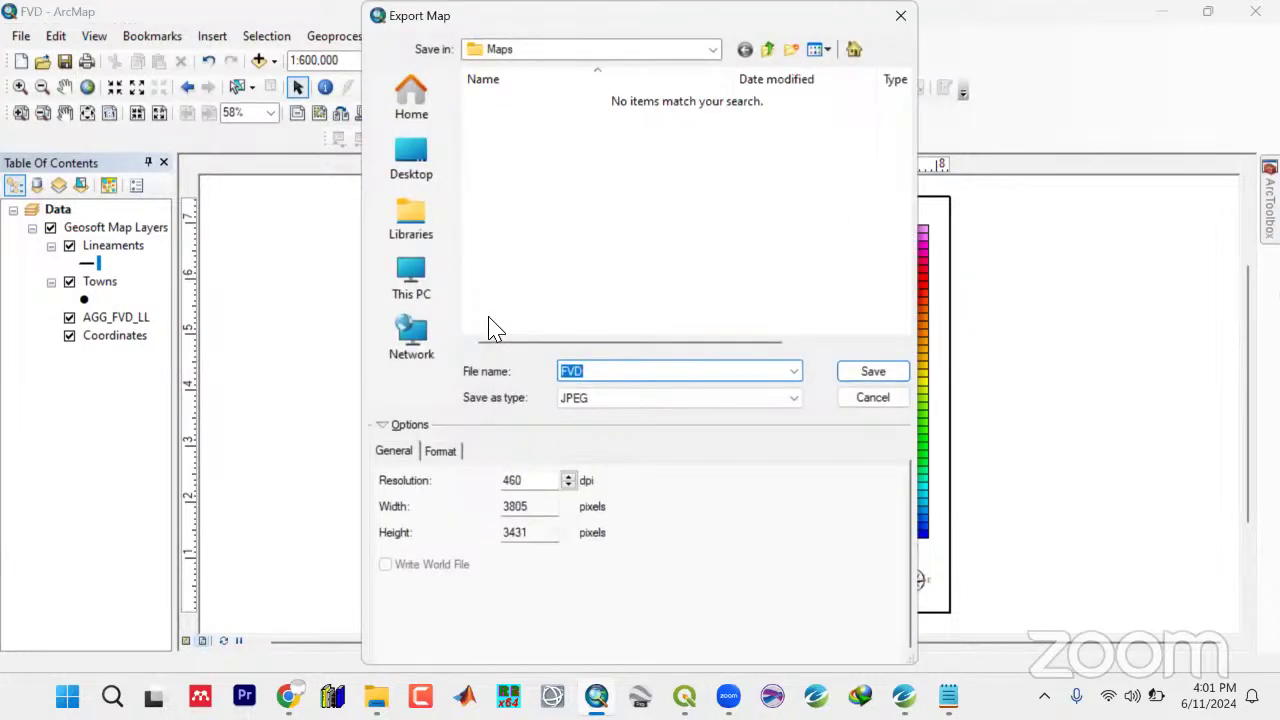
left_click(769, 50)
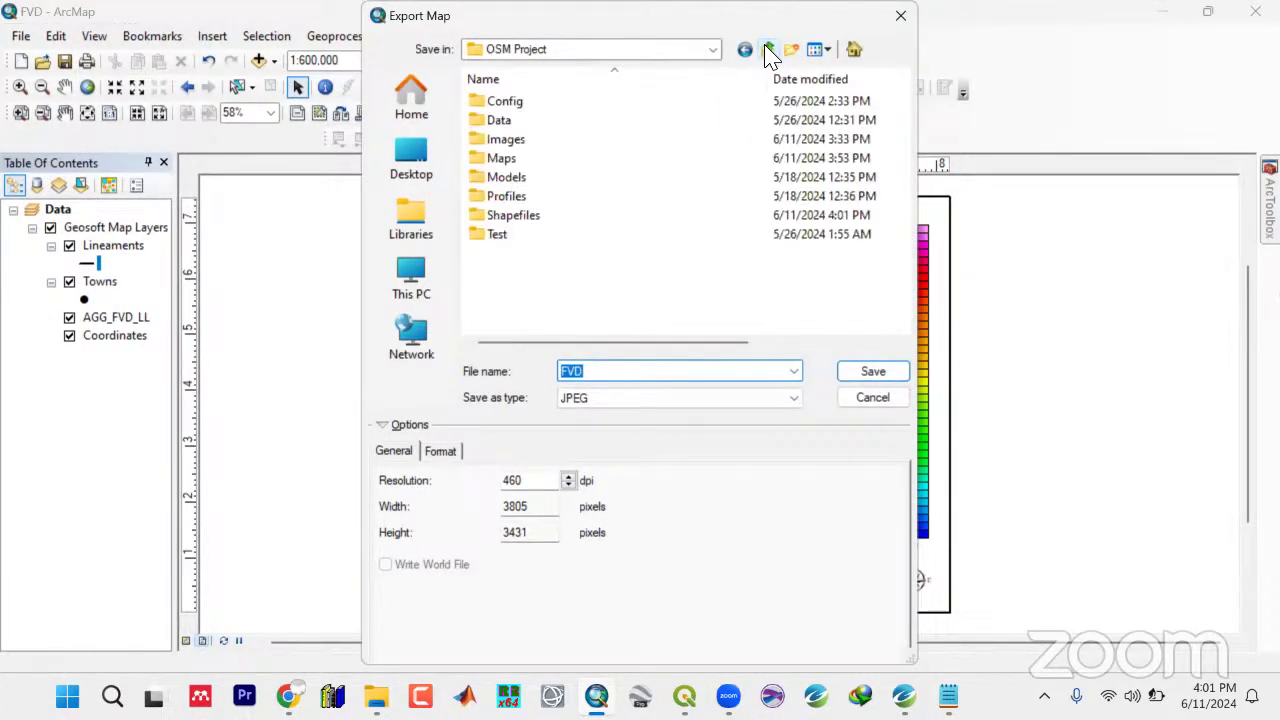
double_click(514, 140)
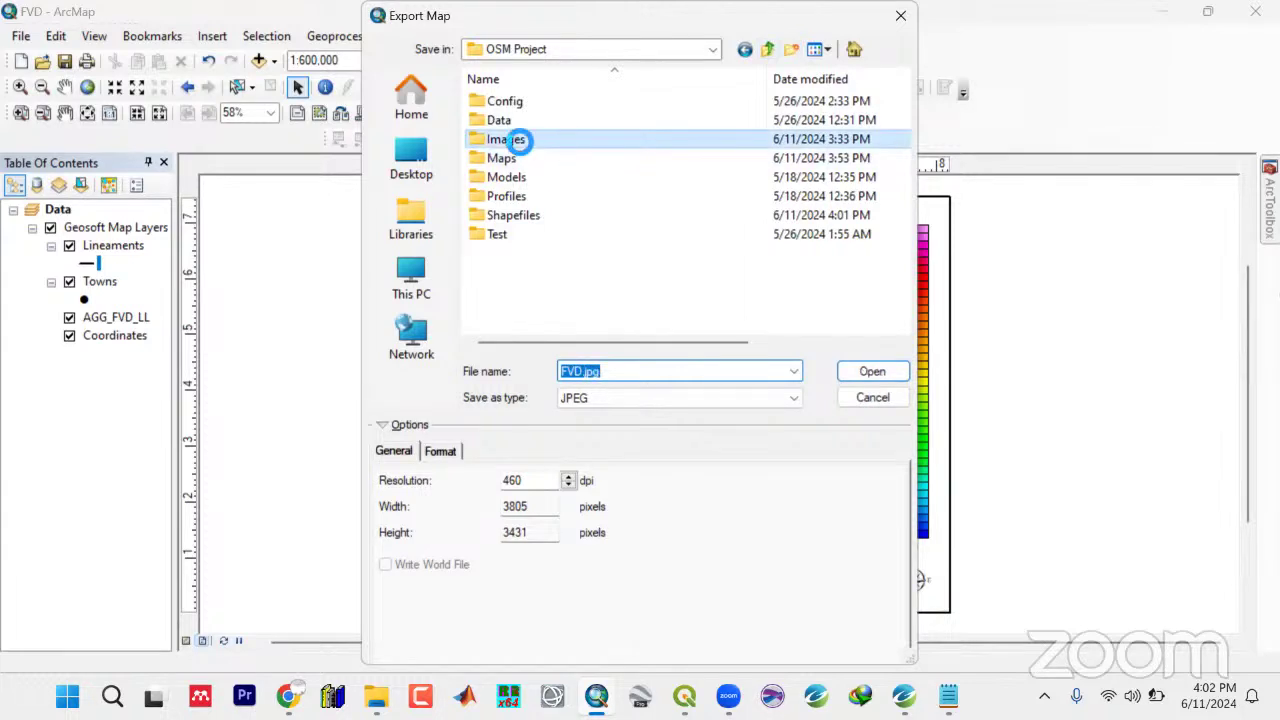
double_click(516, 138)
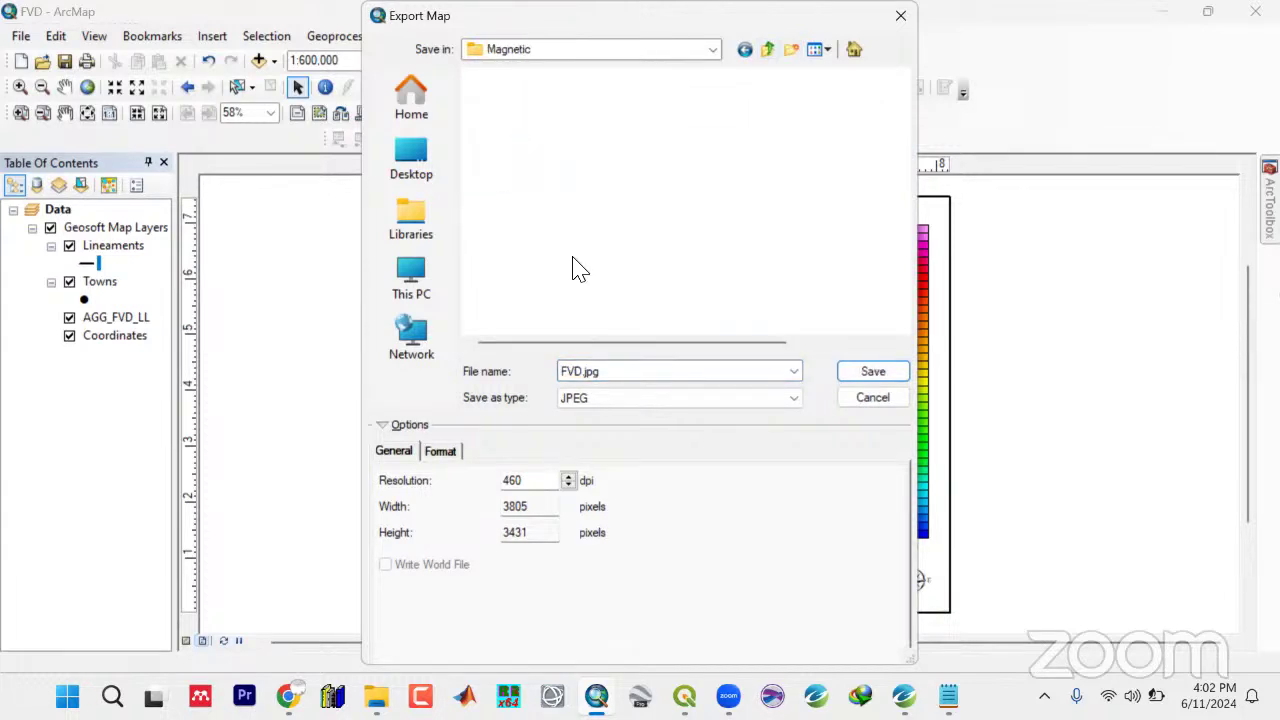
left_click(867, 377)
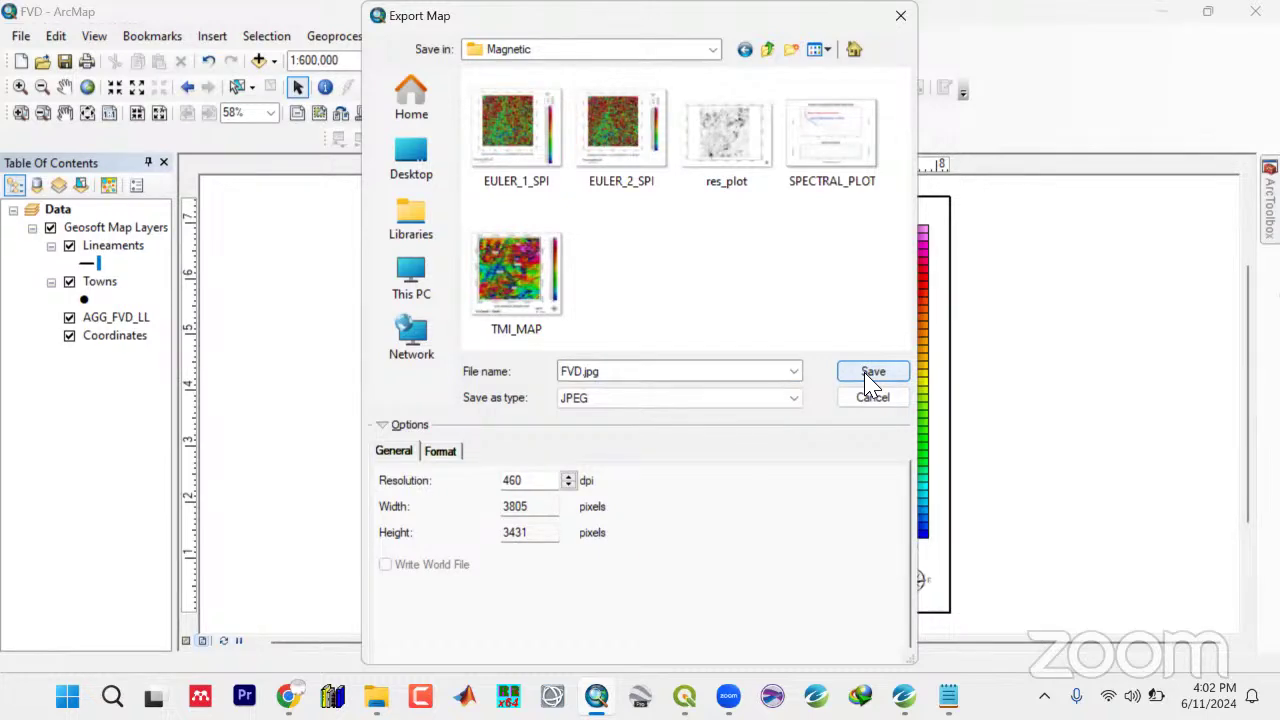
left_click(869, 380)
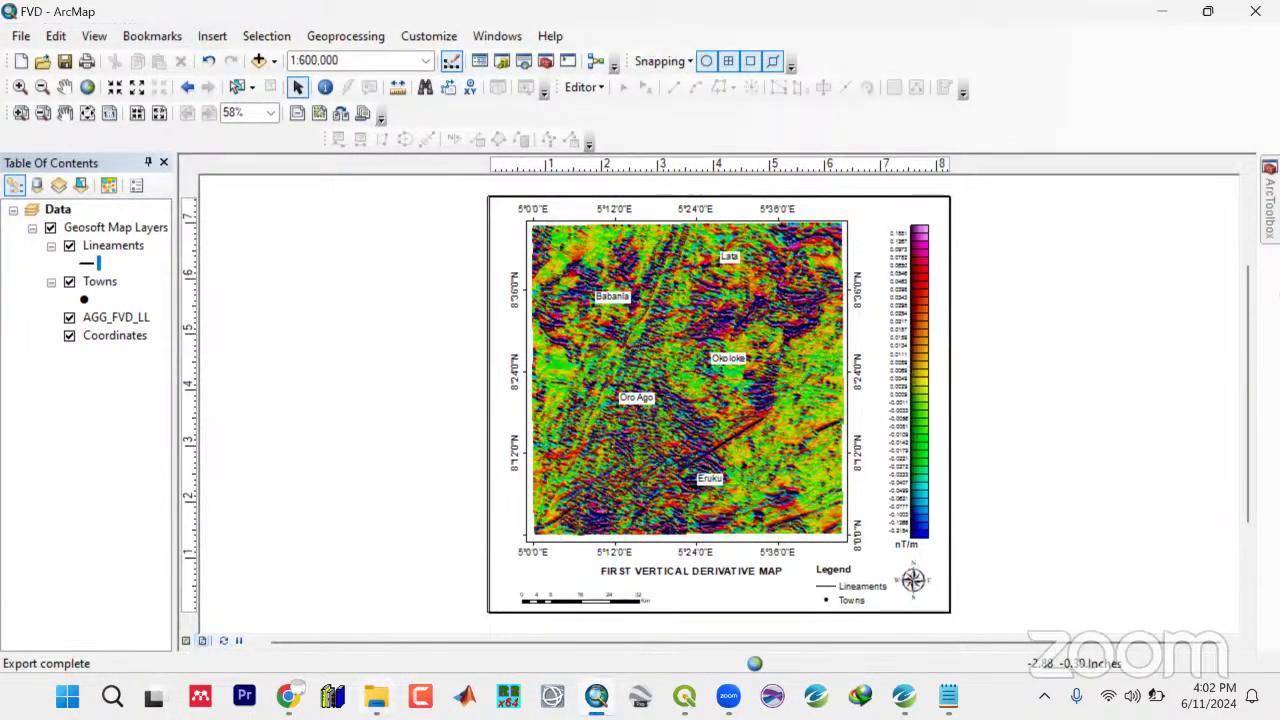
Switch to File Explorer and display the Magnetic folder's files as extra large icons
left_click(376, 697)
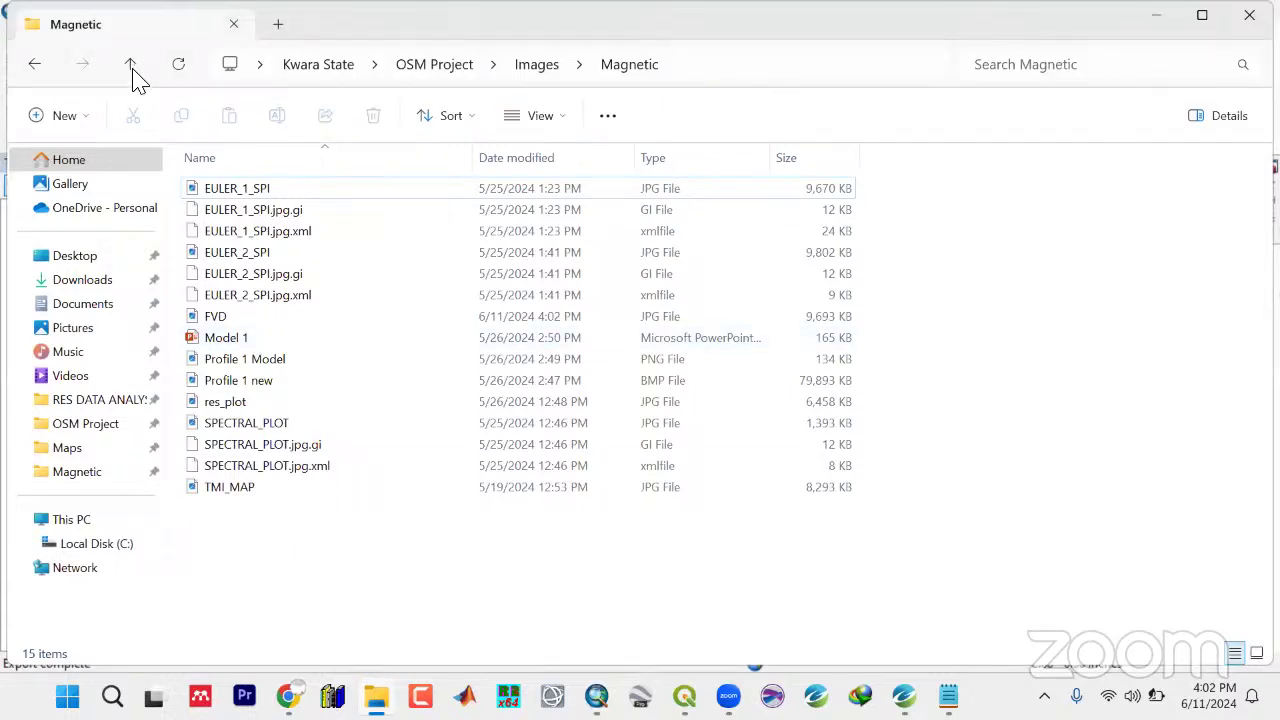
right_click(294, 530)
mouse_move(351, 300)
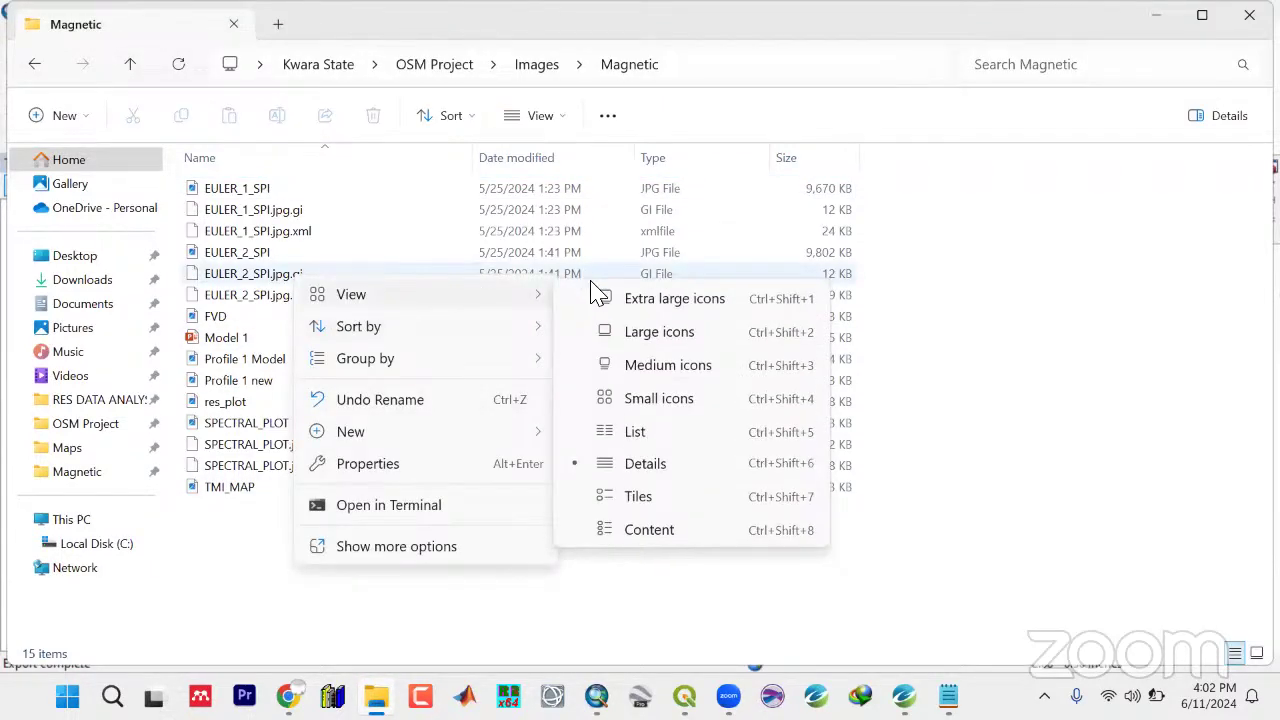
left_click(597, 297)
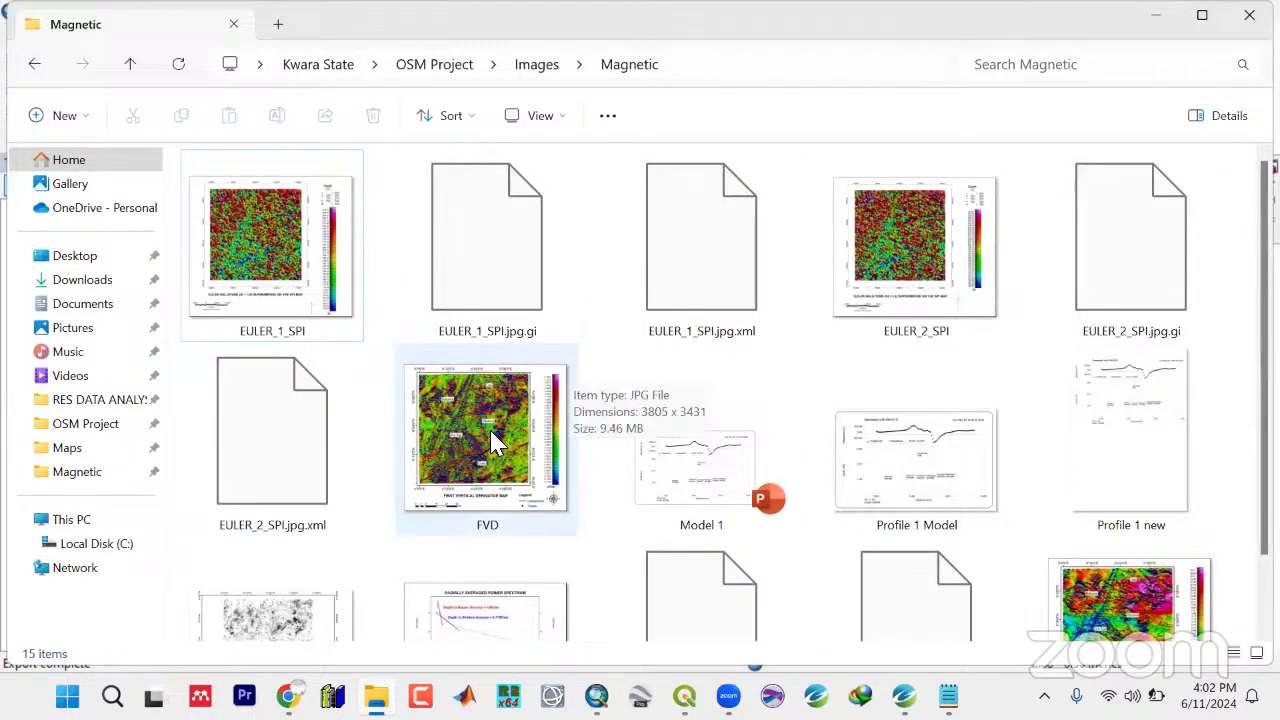
View the exported FVD image full screen, examine how clearly the lineaments show on the grid, and minimize the viewer
left_click(495, 441)
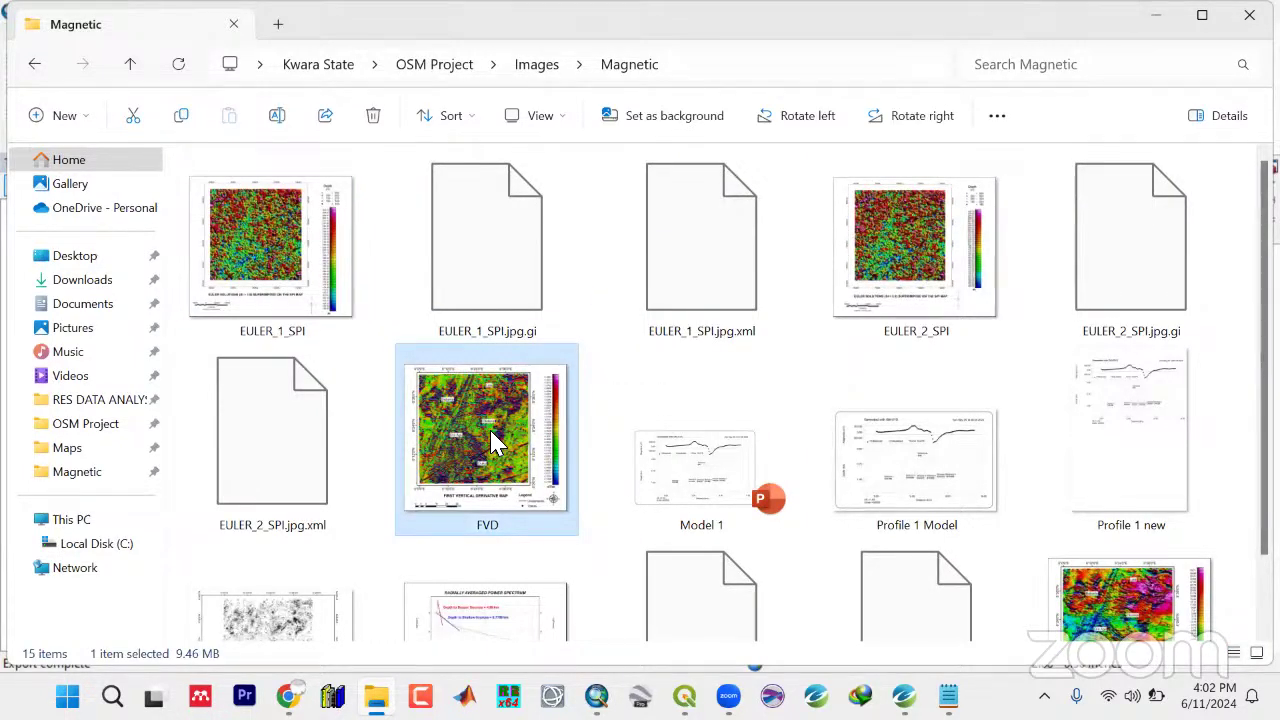
double_click(495, 441)
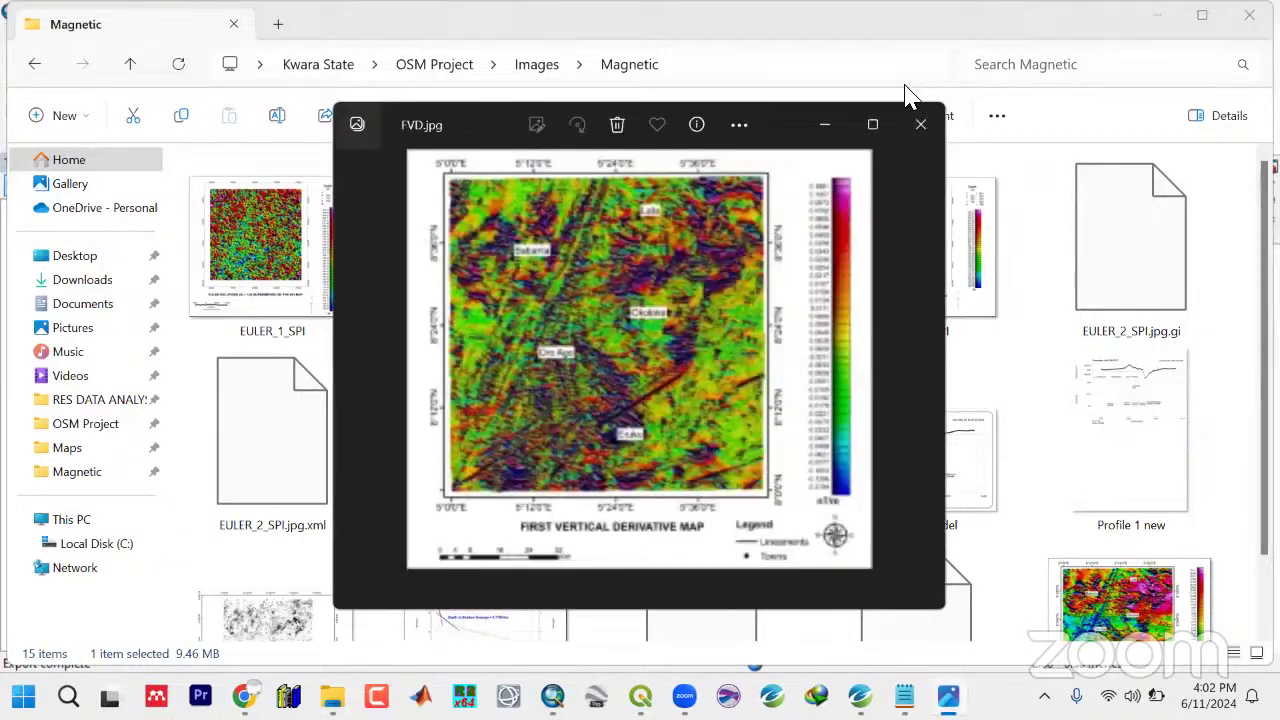
left_click(874, 124)
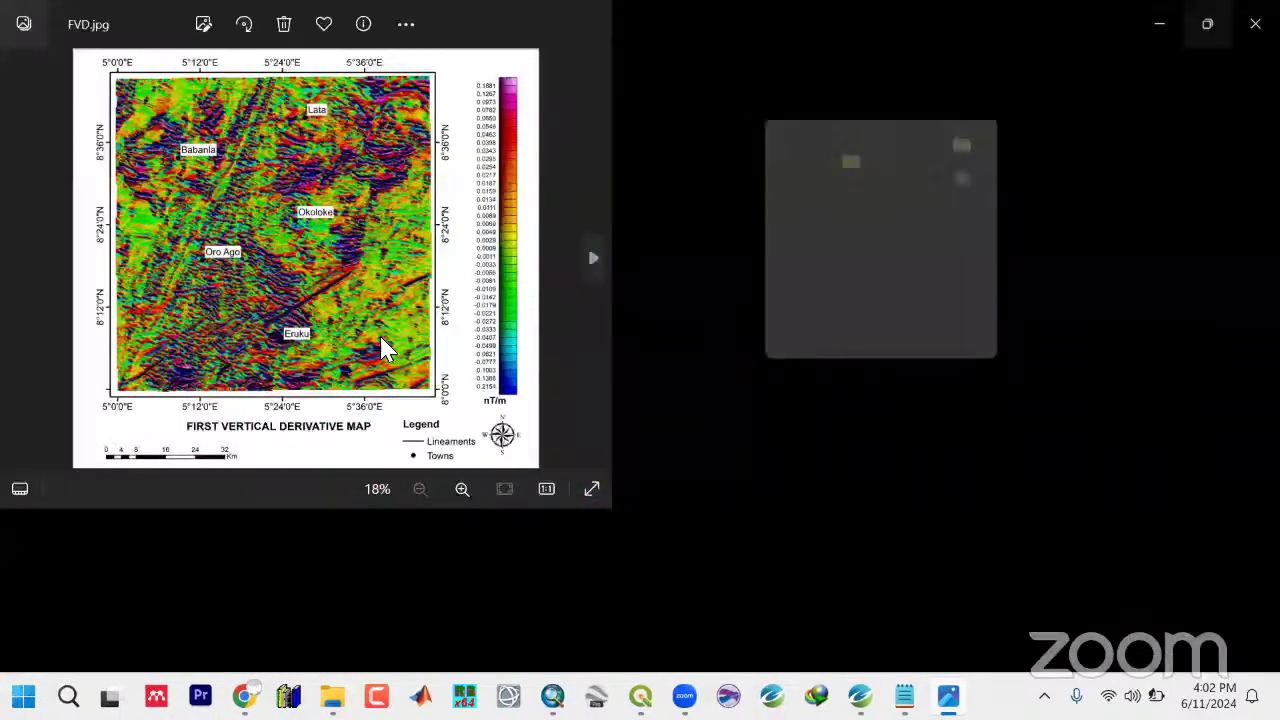
scroll(615, 338, "up", 2)
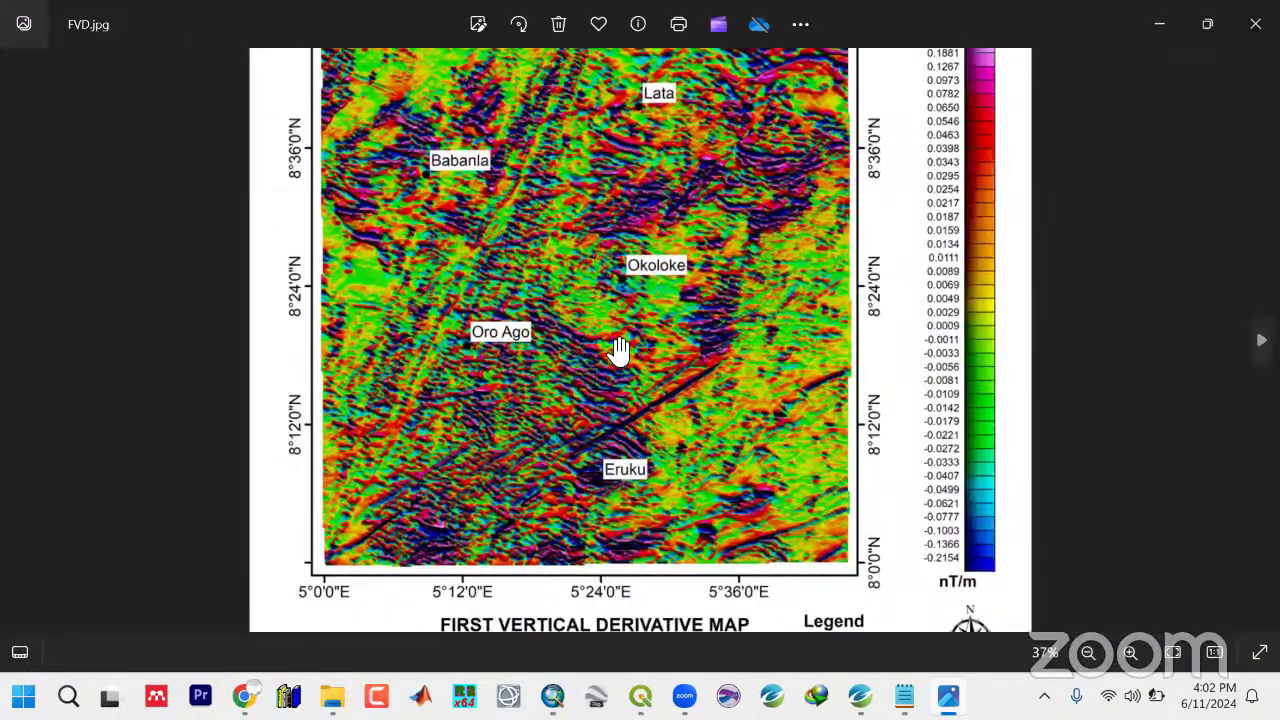
scroll(686, 331, "up", 1)
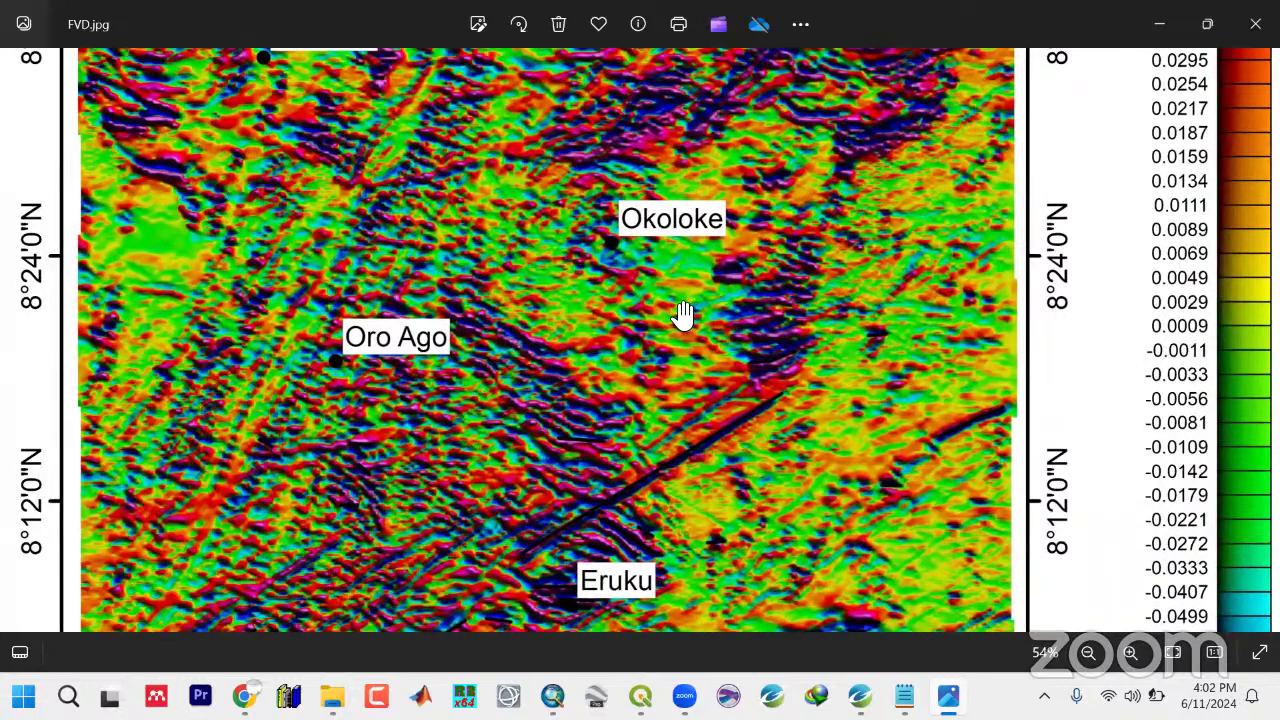
scroll(741, 337, "down", 2)
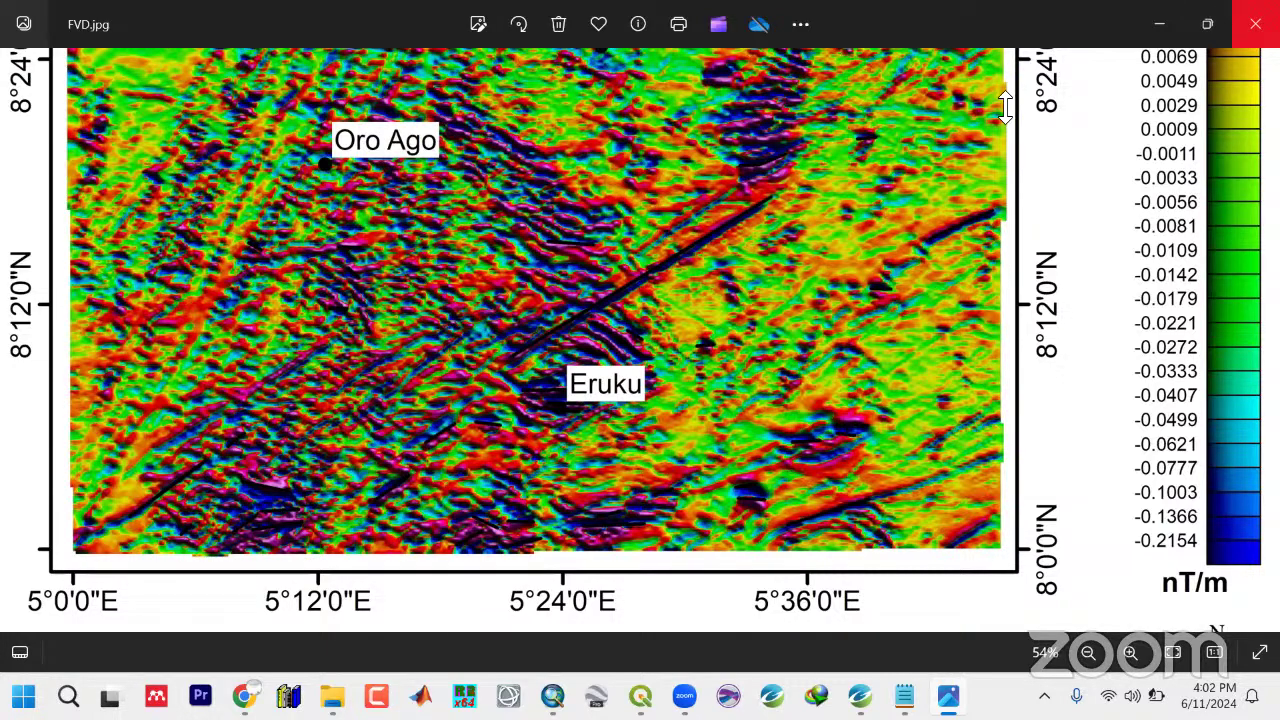
left_click(1162, 23)
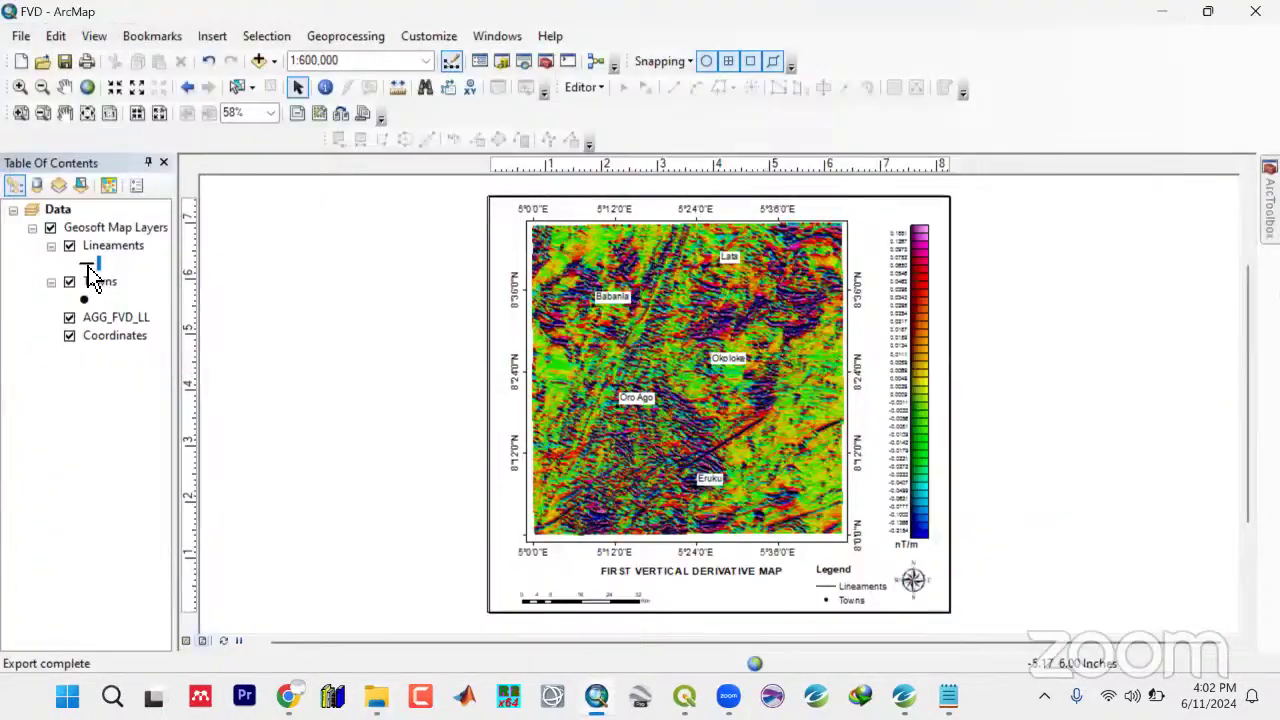
Change the Lineaments layer's line symbol color to white in ArcMap
left_click(90, 263)
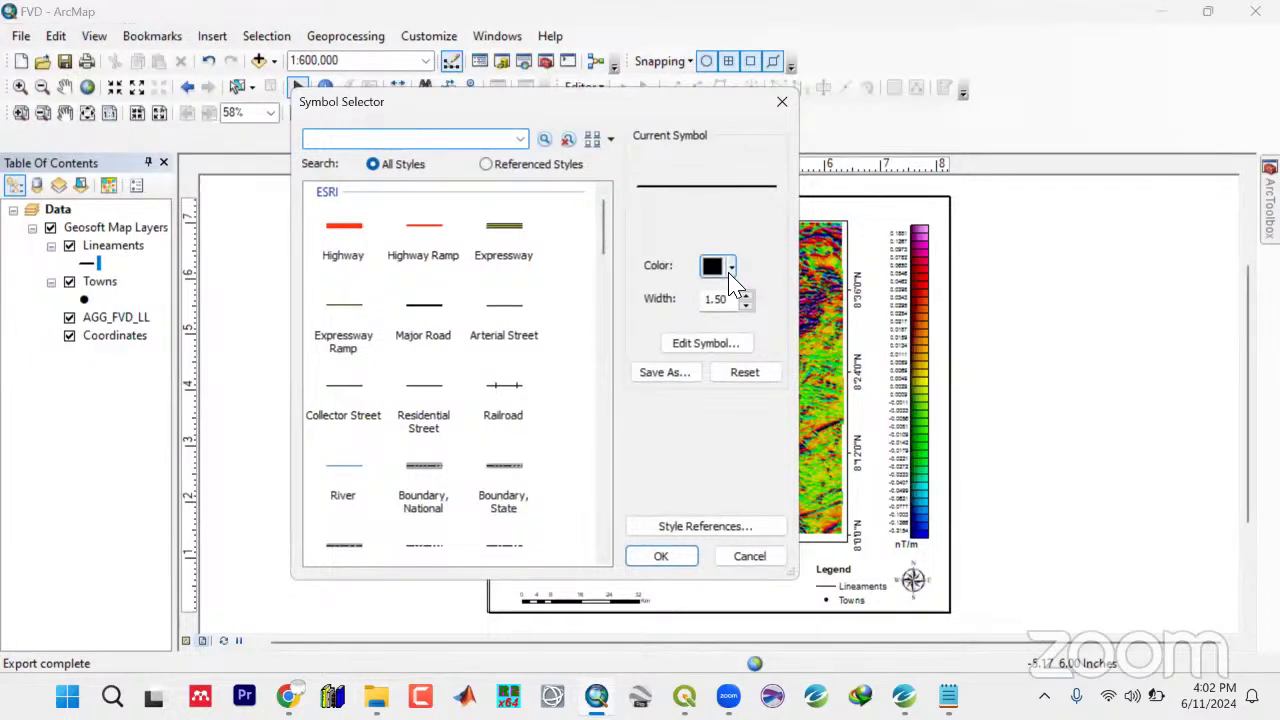
left_click(729, 266)
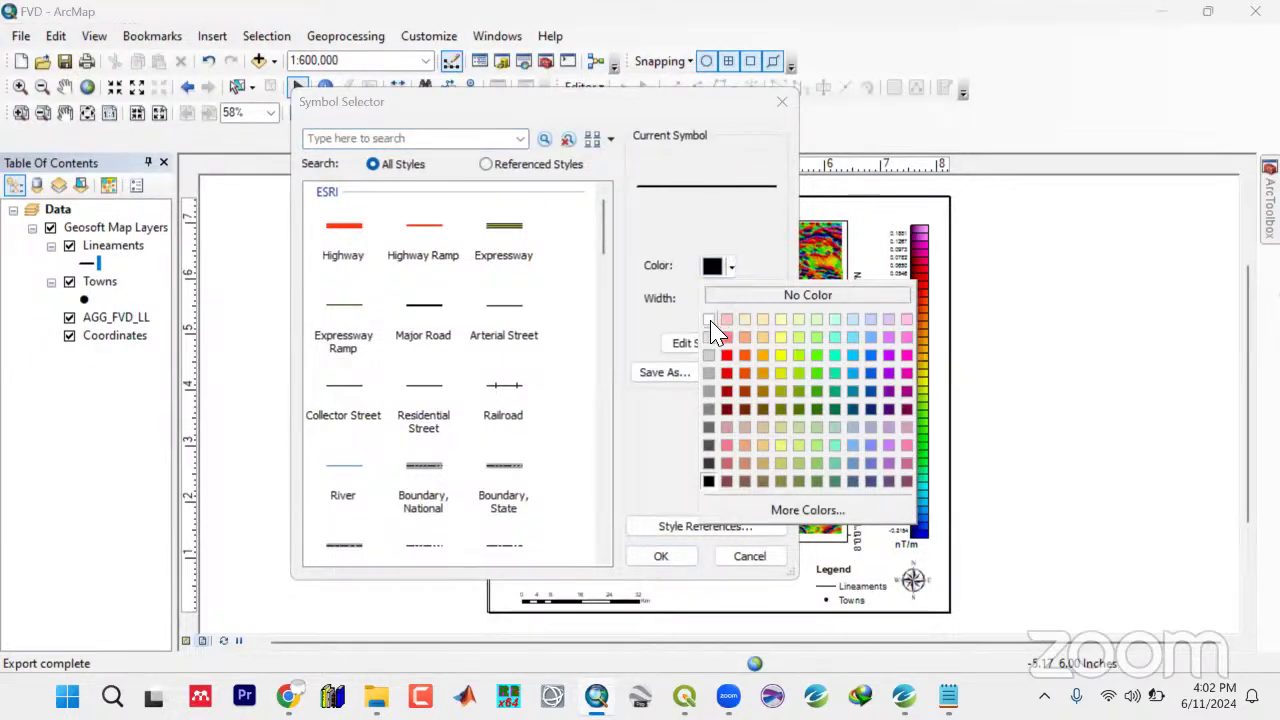
left_click(709, 320)
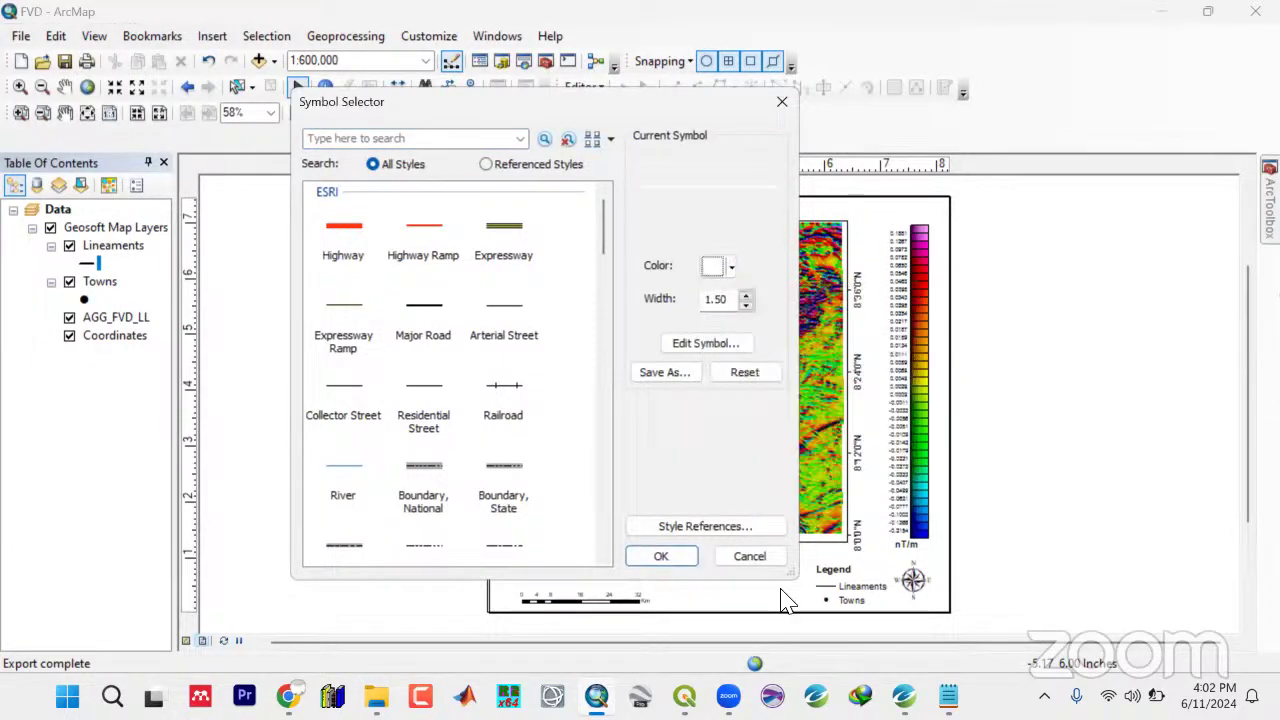
left_click(665, 566)
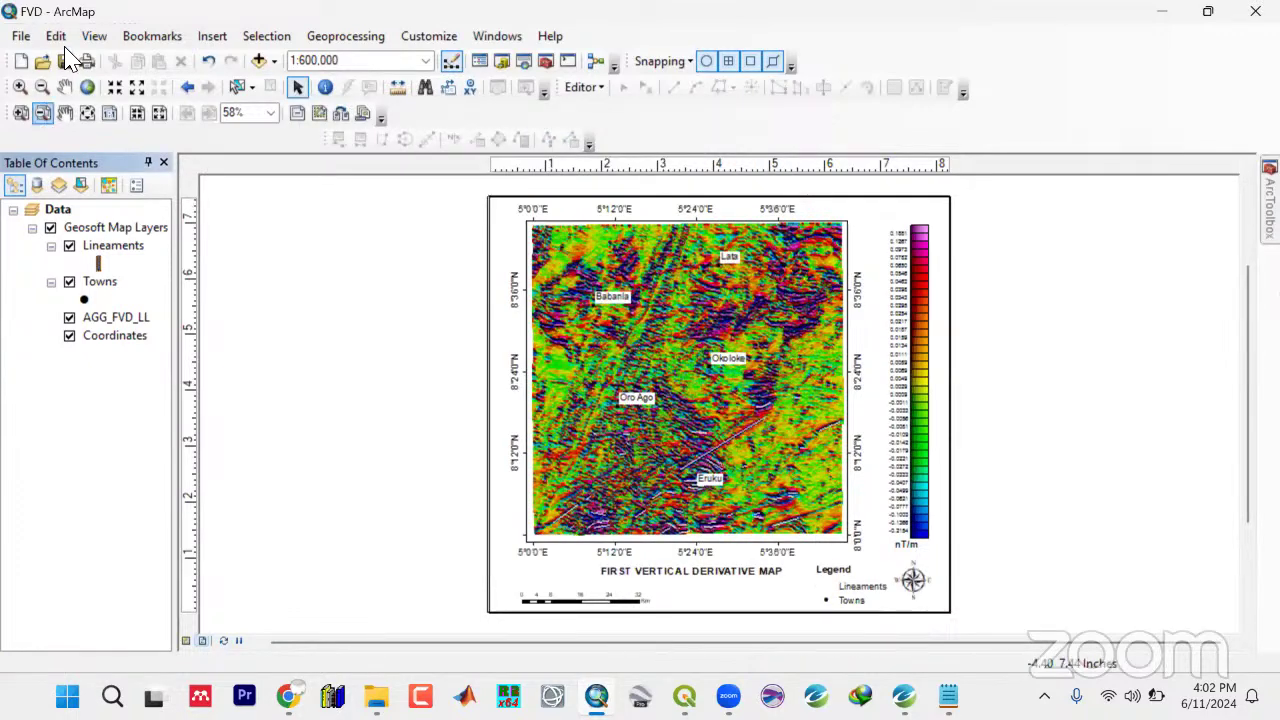
Export the map layout again as a JPEG to the Magnetic folder, replacing the existing FVD.jpg
left_click(22, 37)
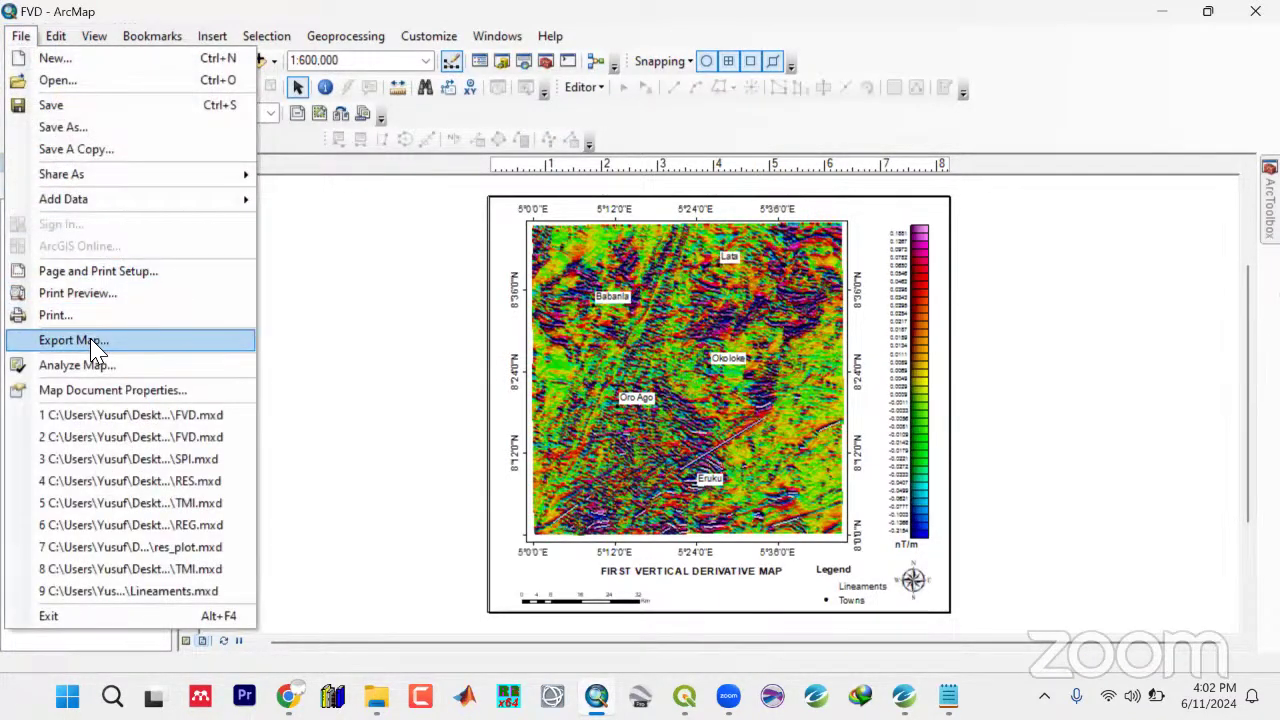
left_click(92, 344)
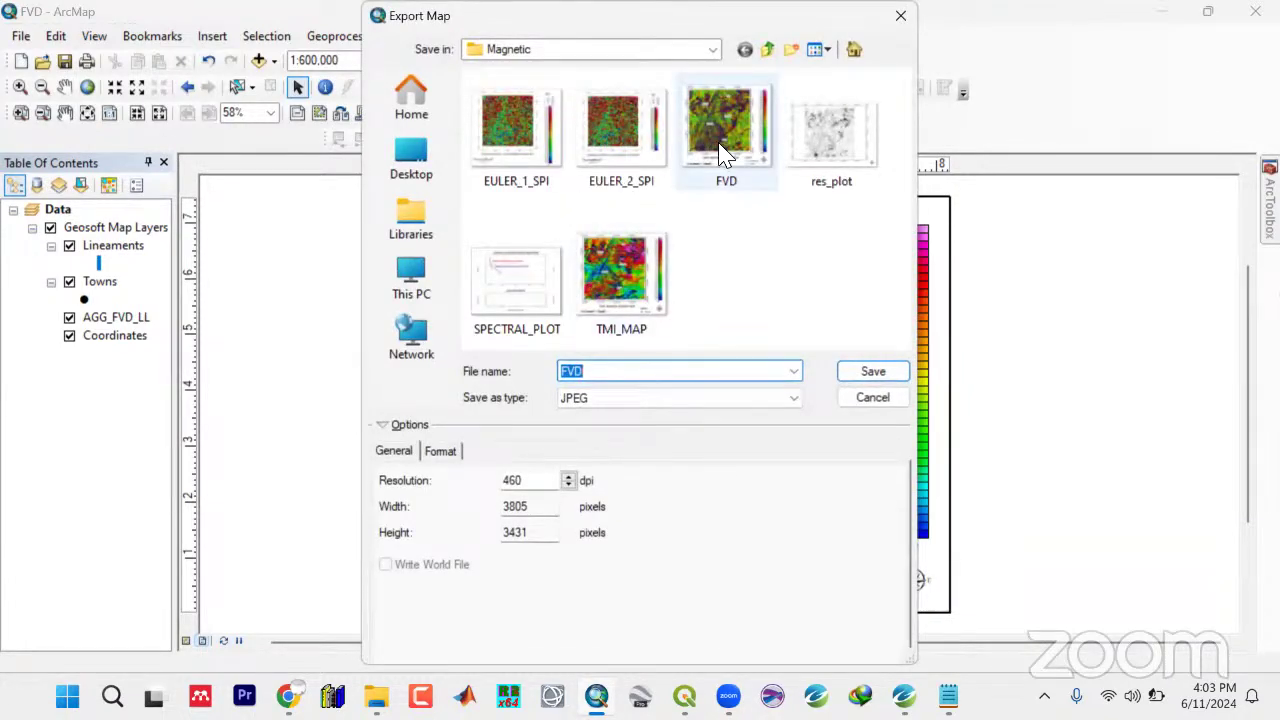
left_click(722, 130)
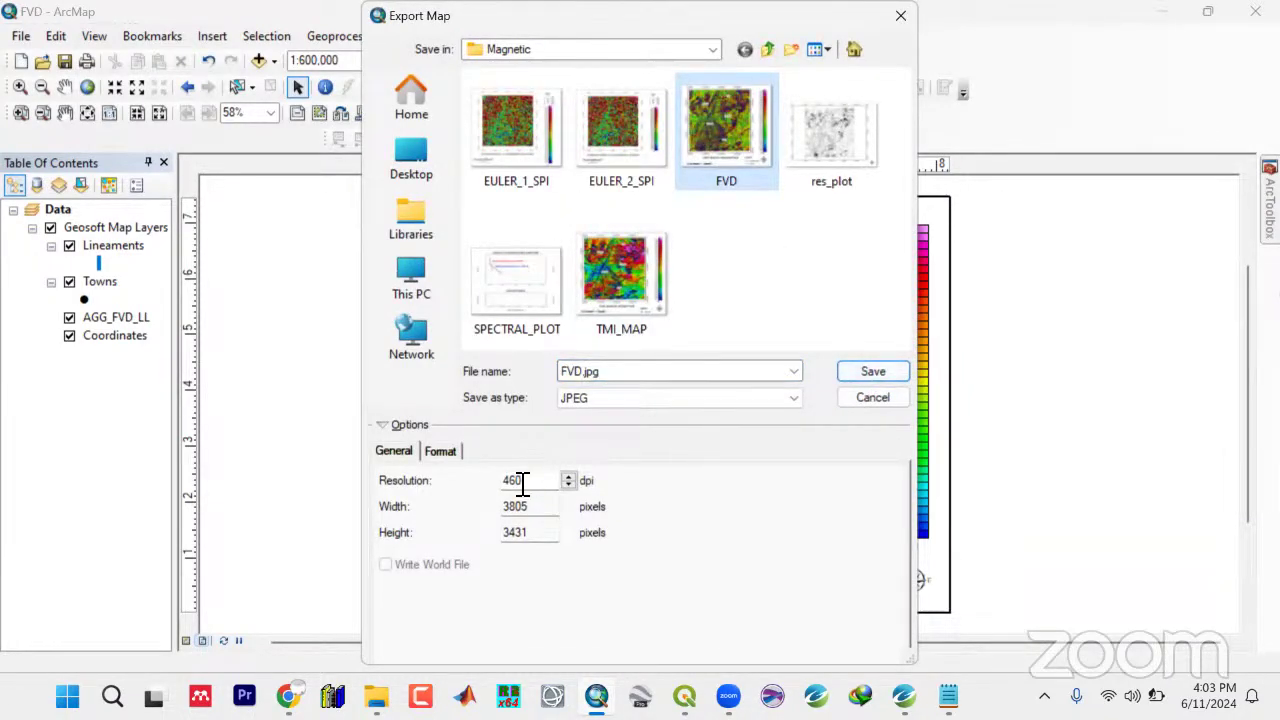
left_click(880, 372)
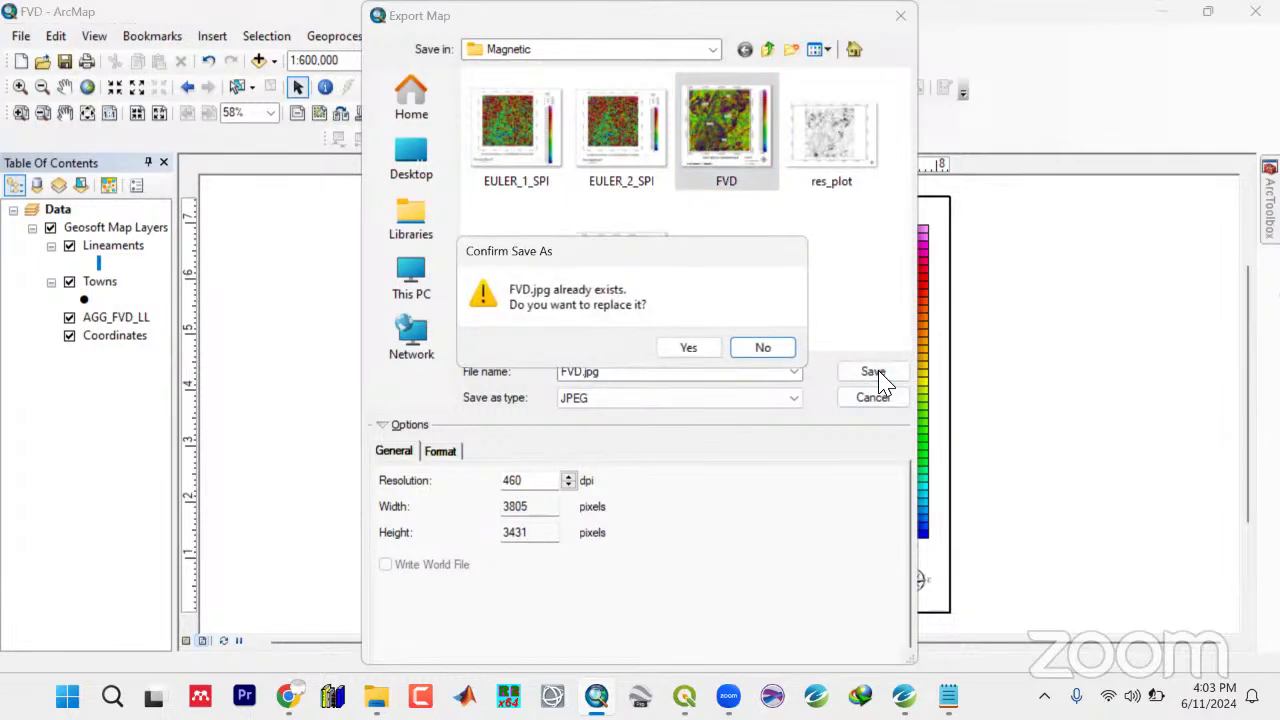
left_click(693, 348)
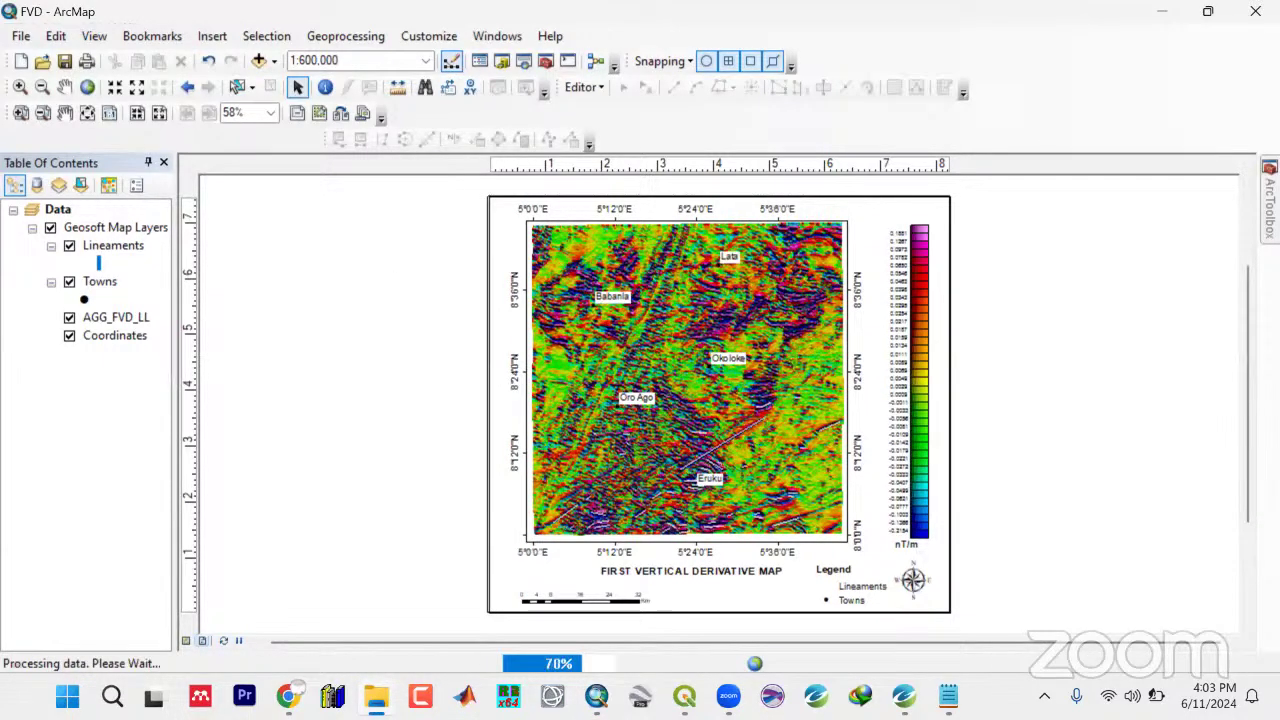
Open the re-exported FVD image from the Magnetic folder in File Explorer and inspect the white lineaments around Eruku
left_click(376, 695)
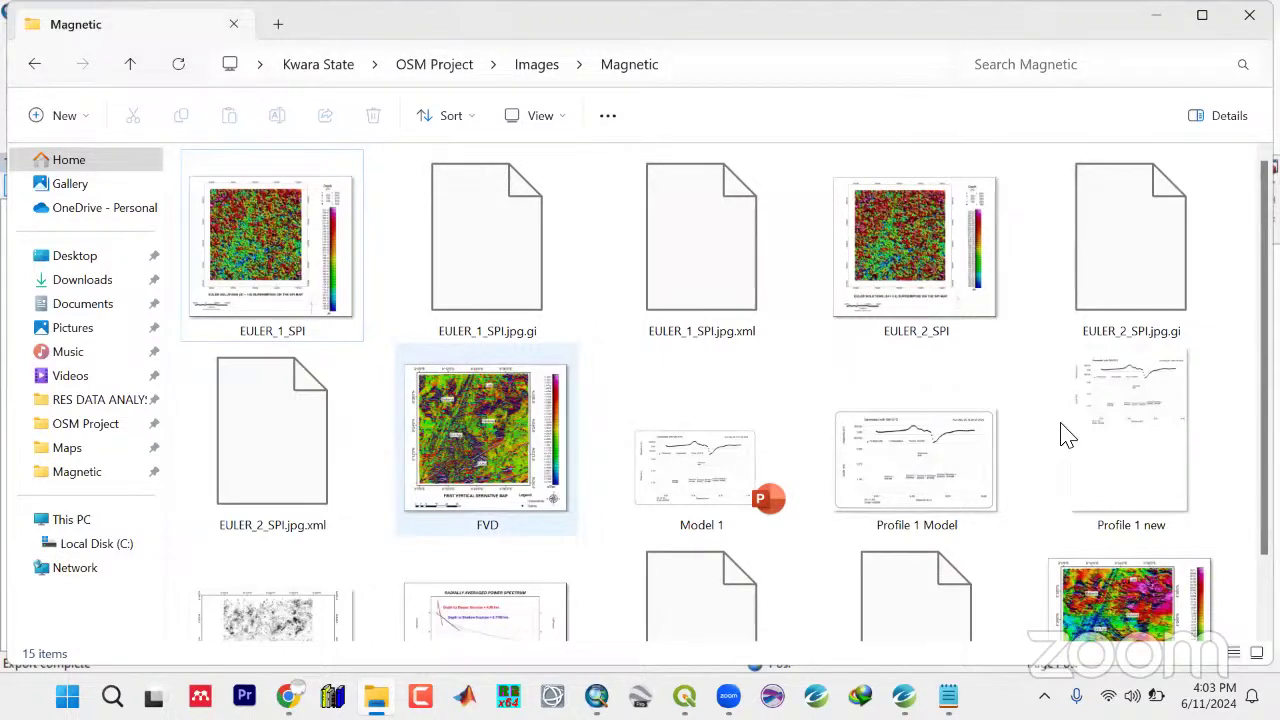
scroll(1068, 435, "down", 1)
left_click(465, 355)
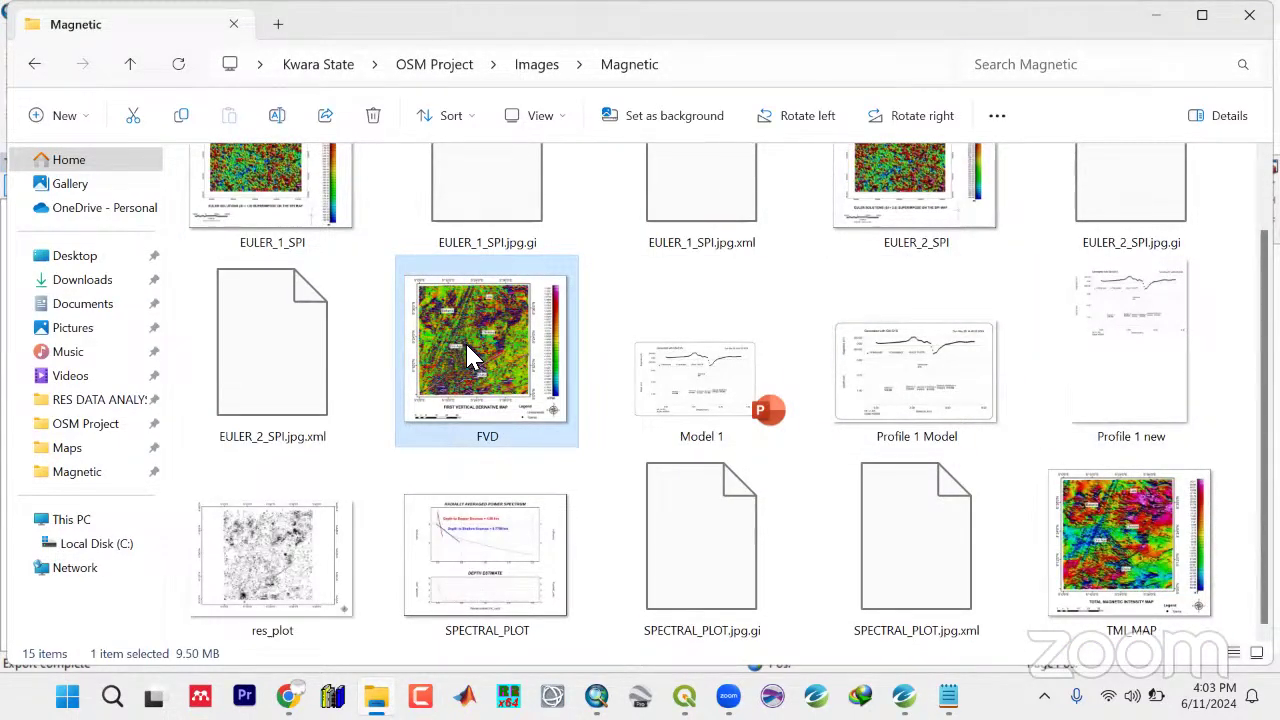
double_click(465, 341)
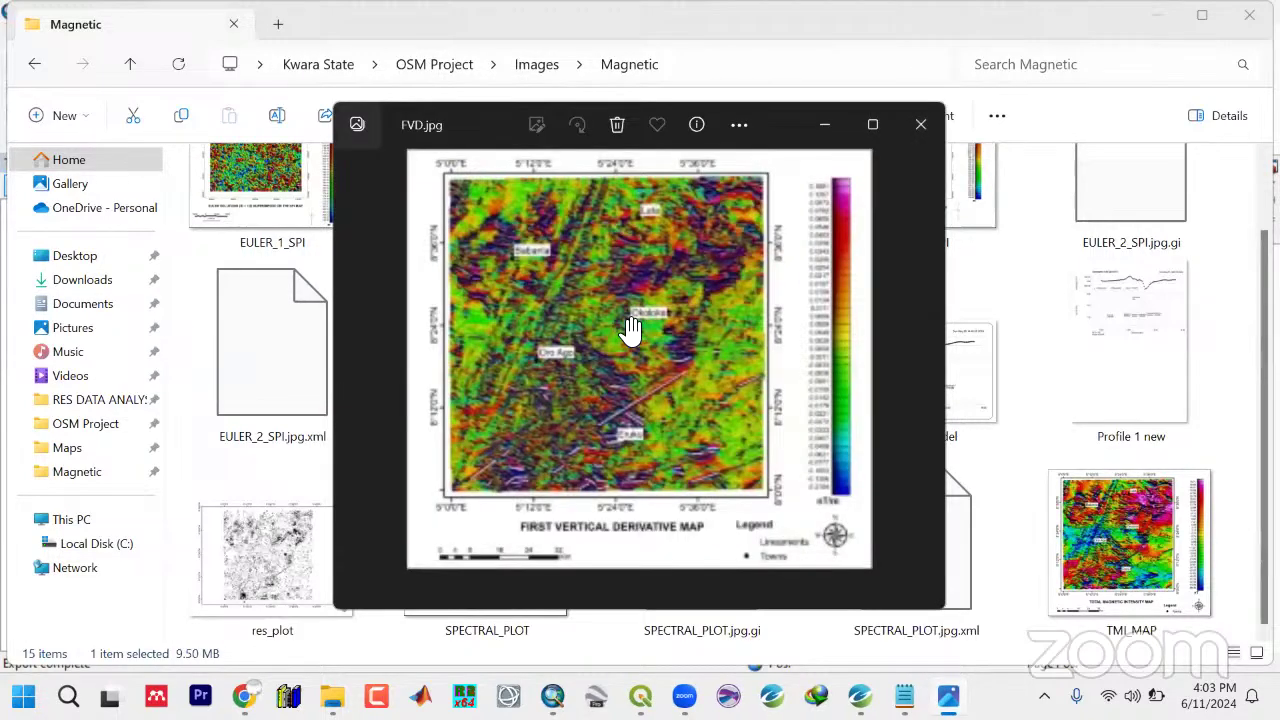
scroll(628, 330, "up", 2)
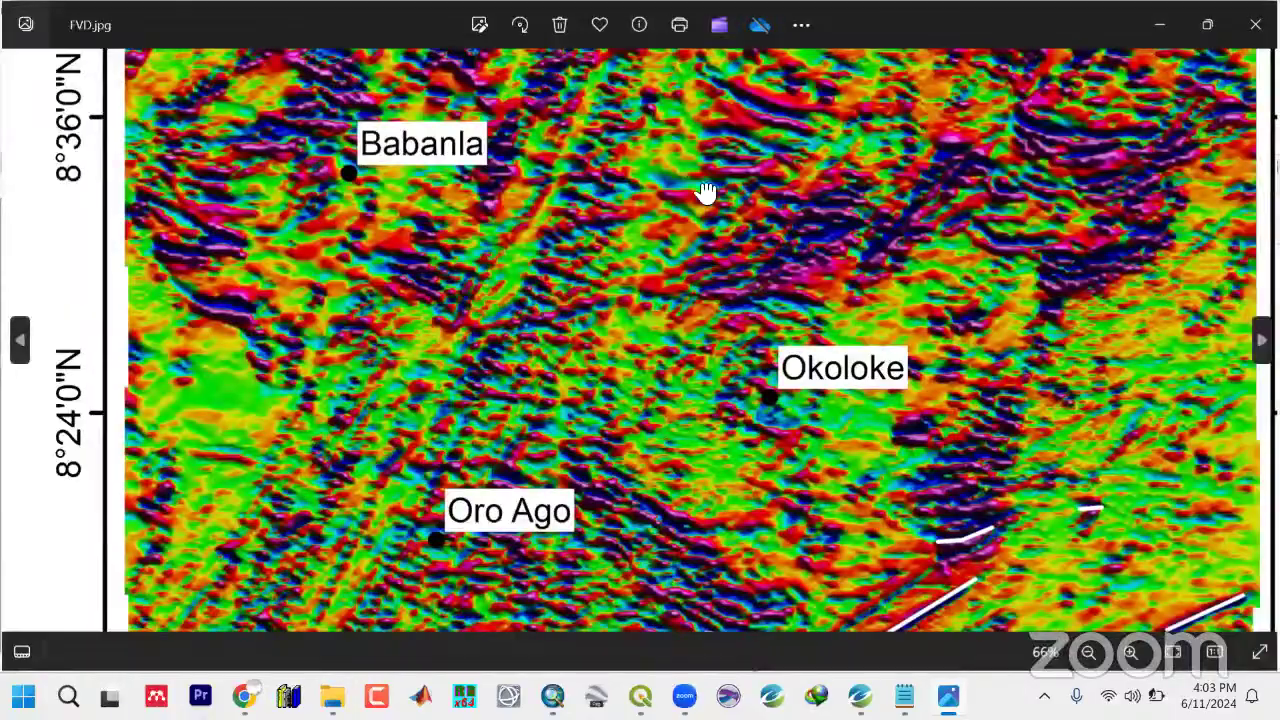
left_click_drag(665, 358, 771, 286)
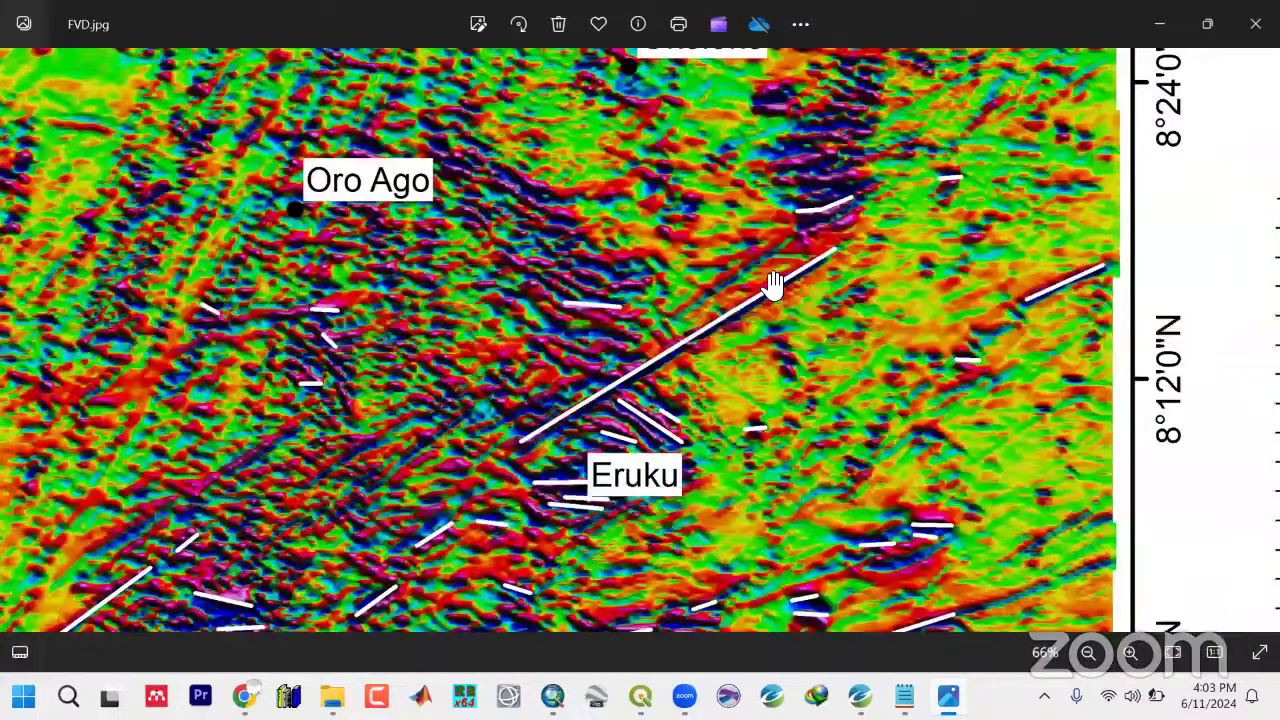
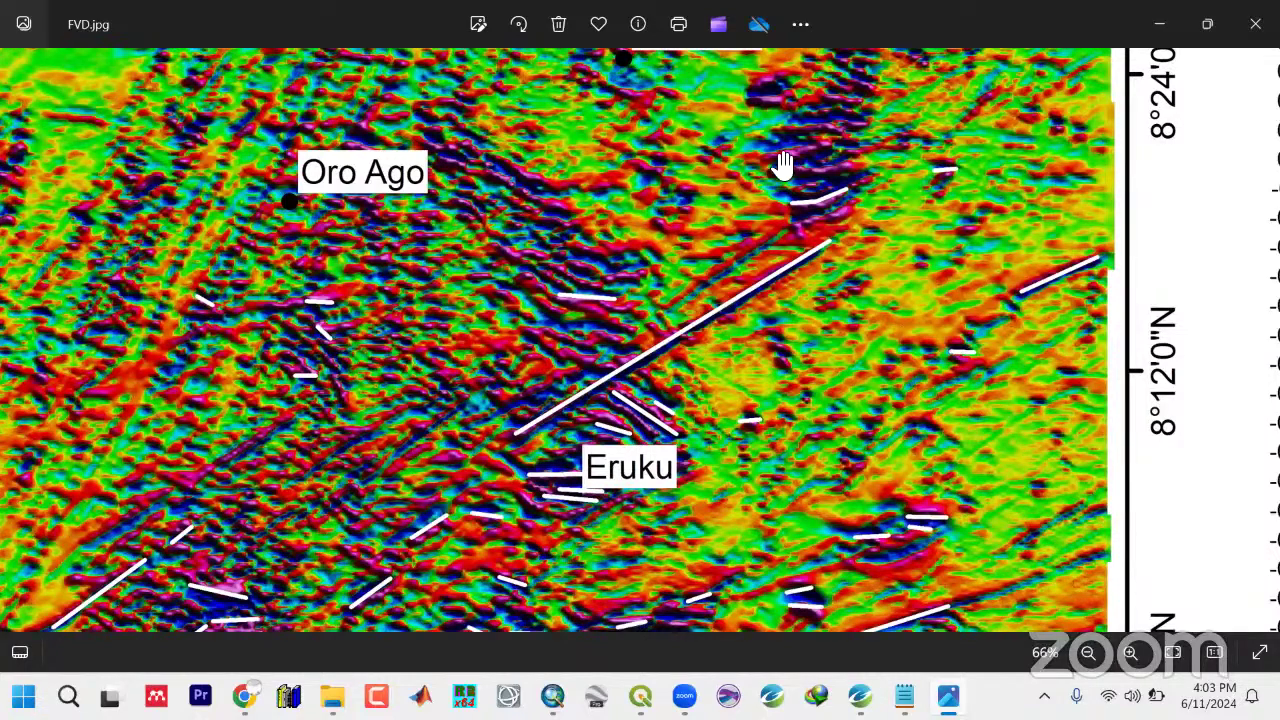
Examine the white lineaments and town labels across the whole exported FVD image and close the viewer
scroll(760, 206, "down", 2)
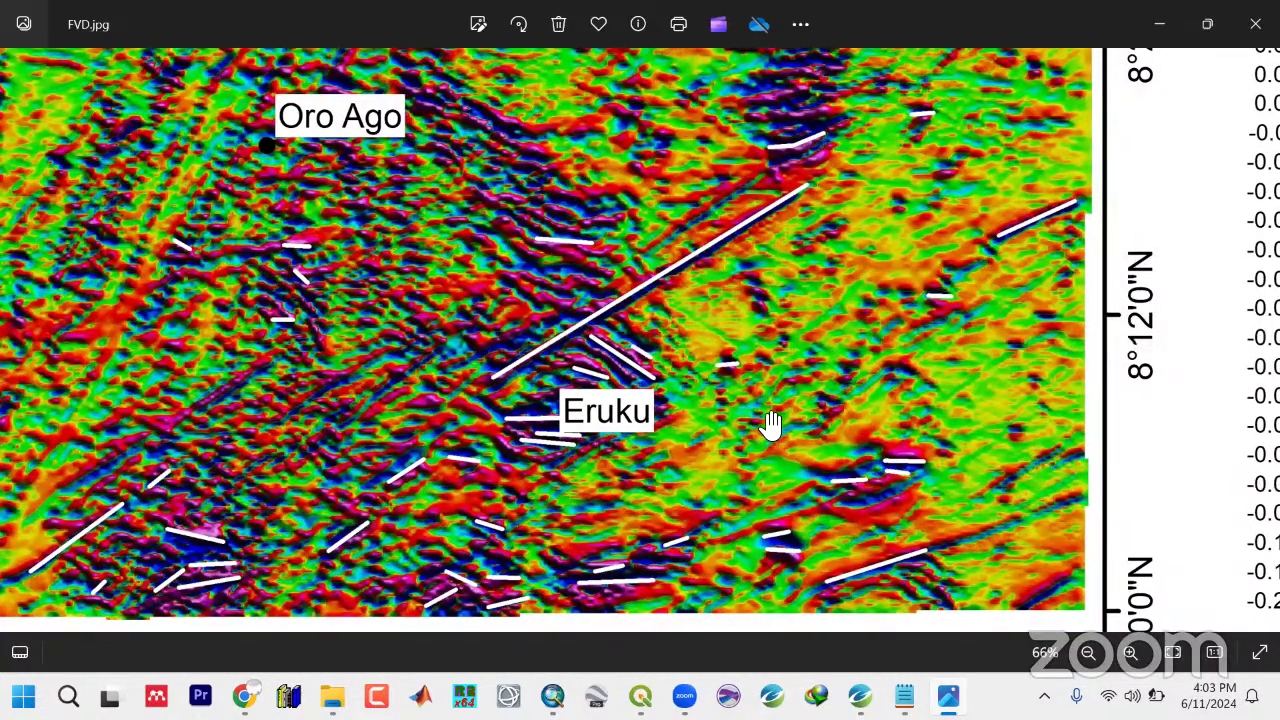
scroll(756, 250, "down", 1)
scroll(760, 96, "down", 4)
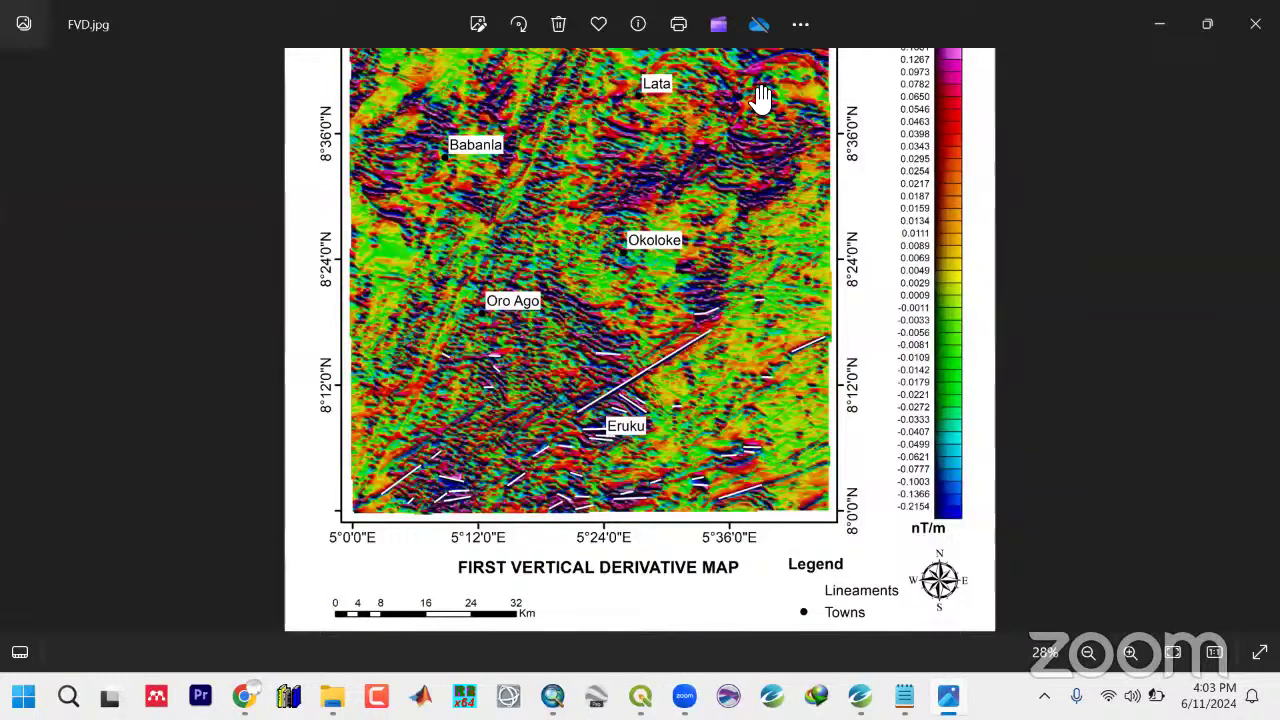
left_click_drag(760, 97, 749, 283)
left_click_drag(755, 238, 700, 330)
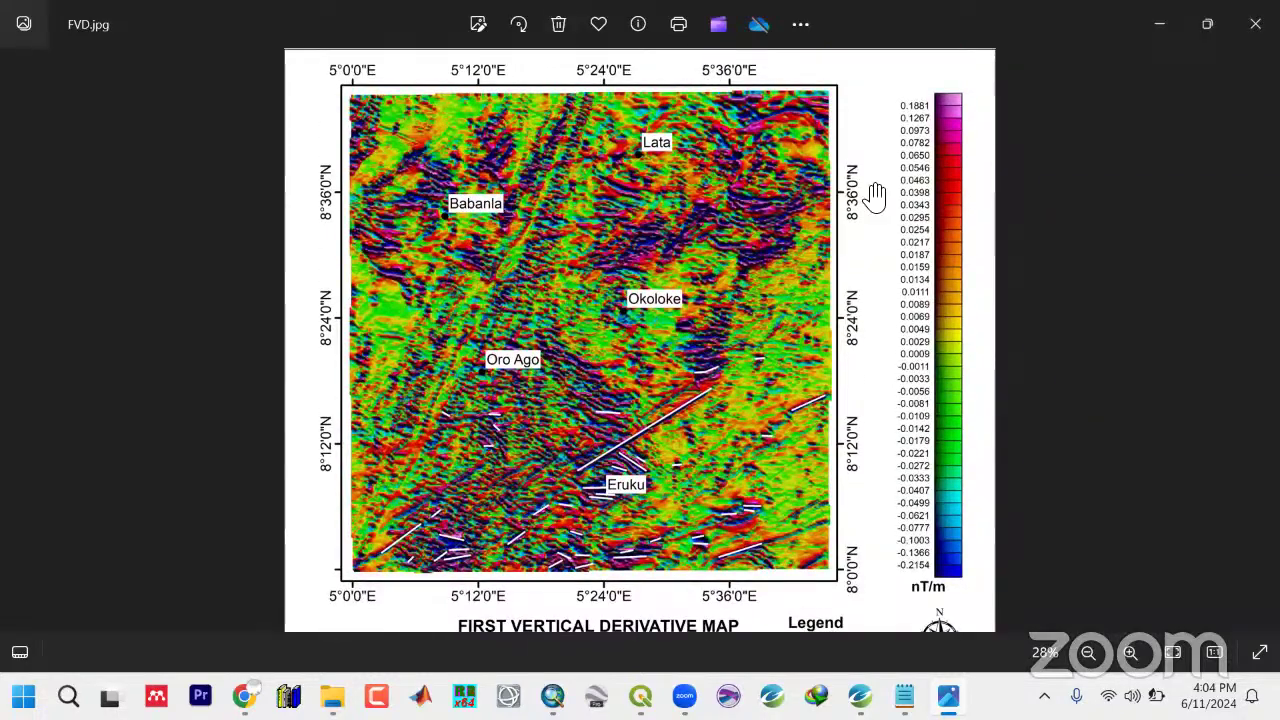
left_click(1256, 24)
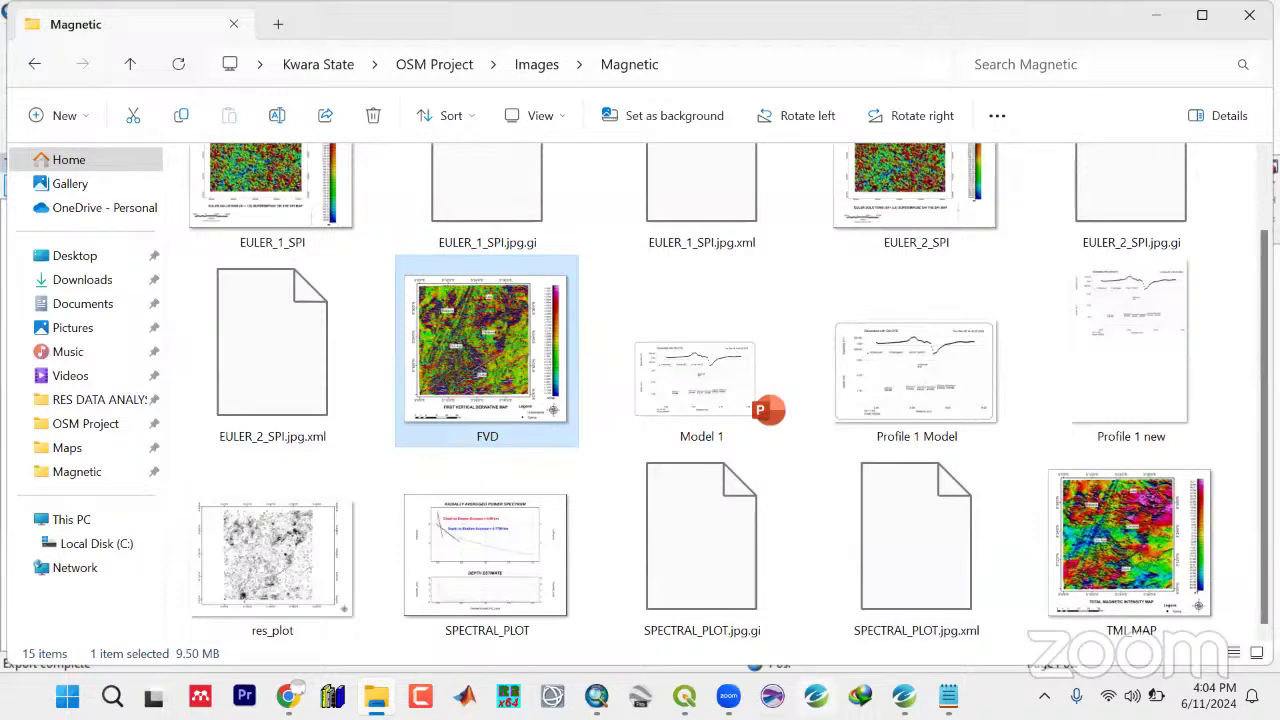
Switch to ArcMap, hide the AGG_FVD_LL grid layer and set the Lineaments line symbol color to black
key("alt+Tab")
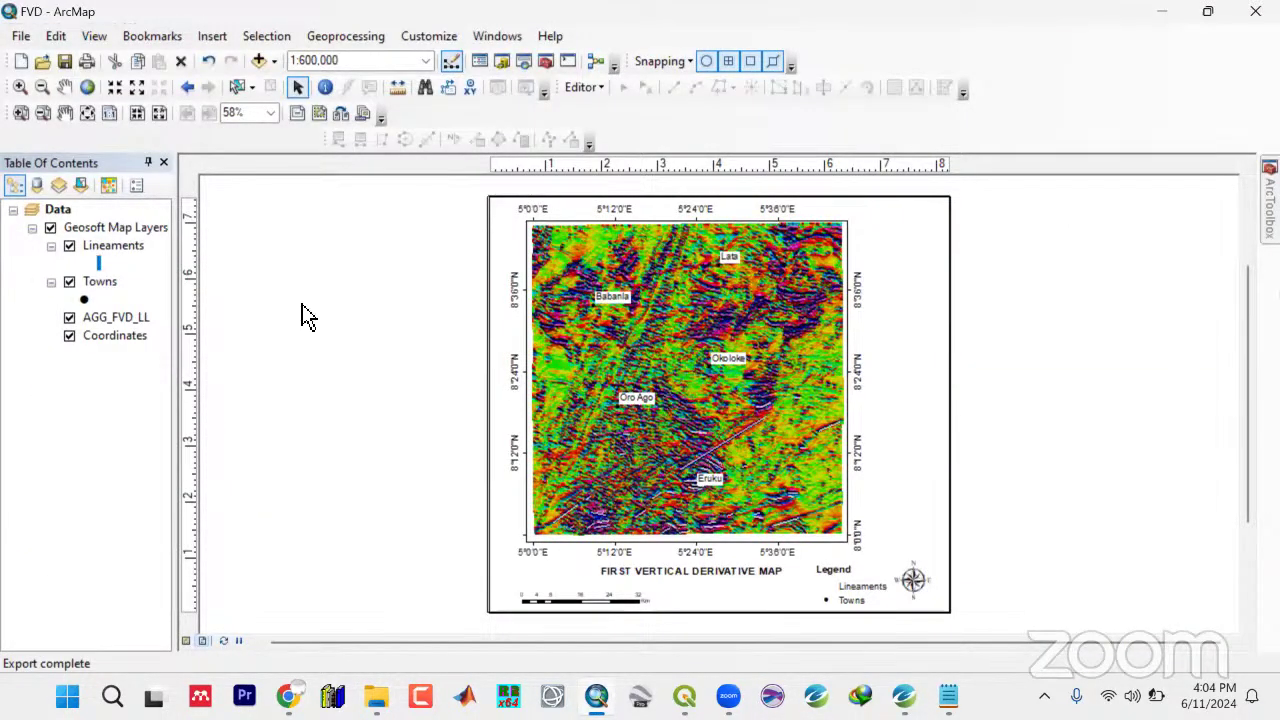
left_click(69, 318)
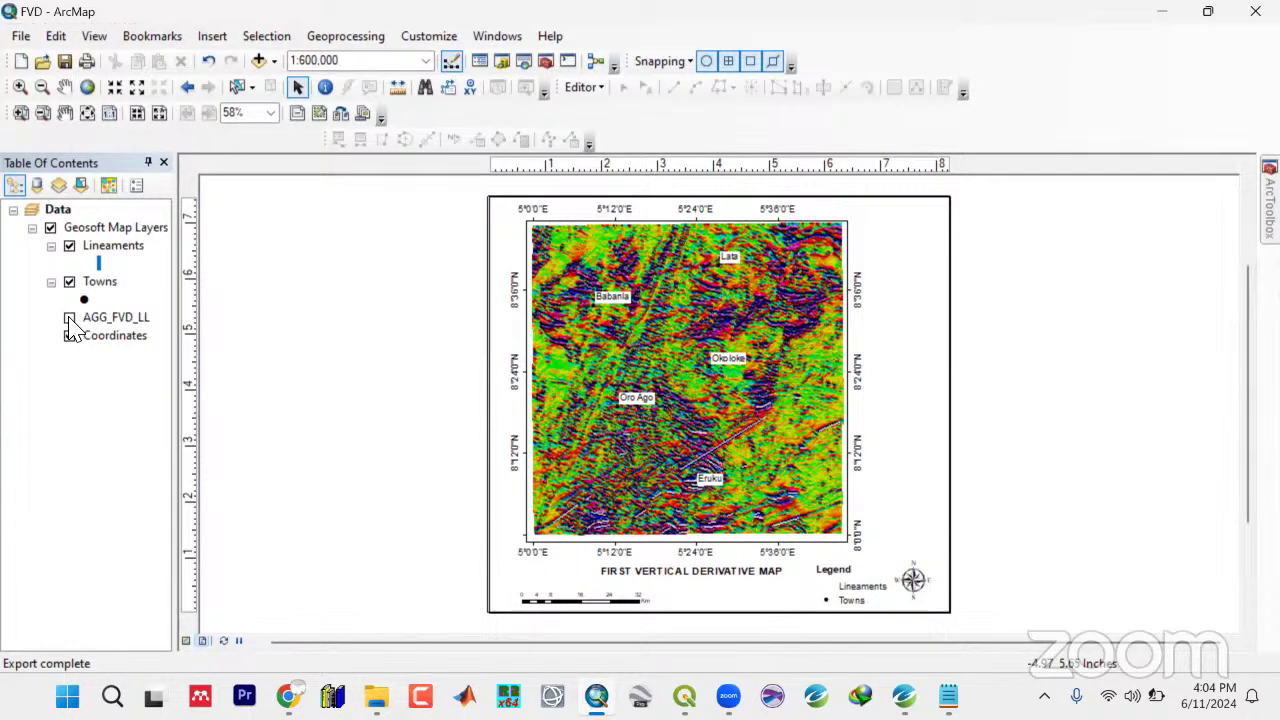
left_click(98, 263)
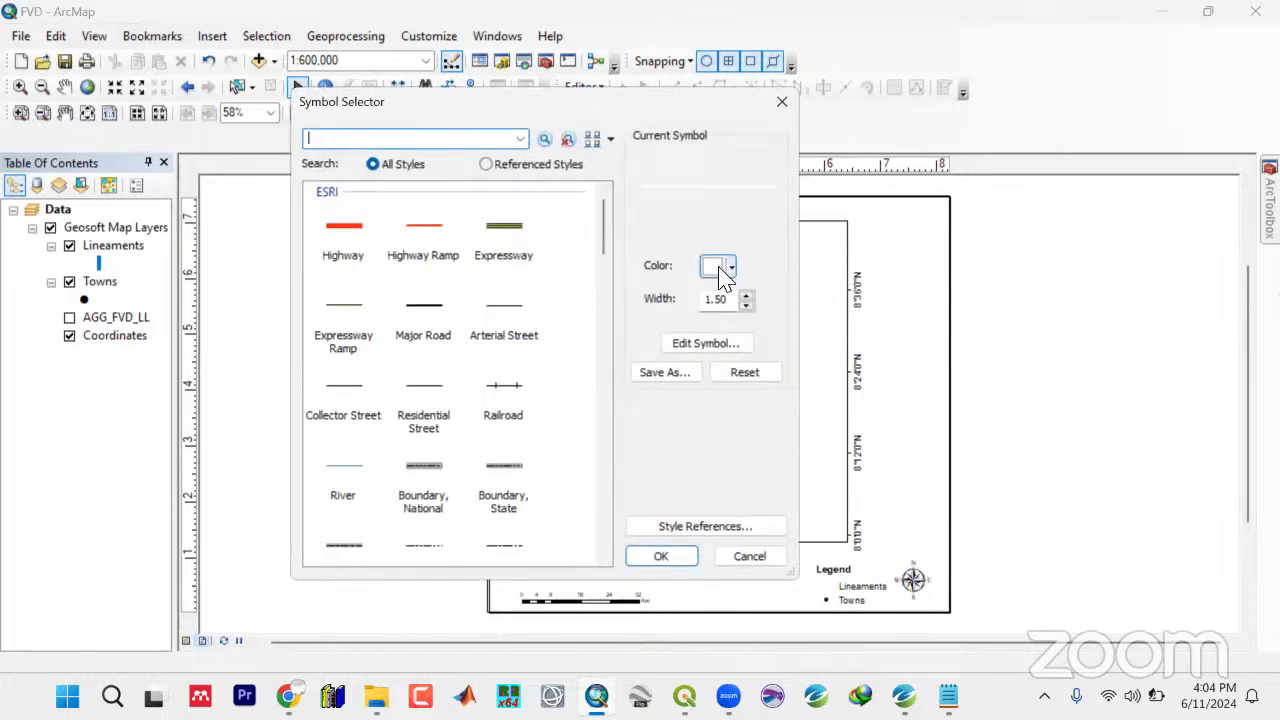
left_click(731, 268)
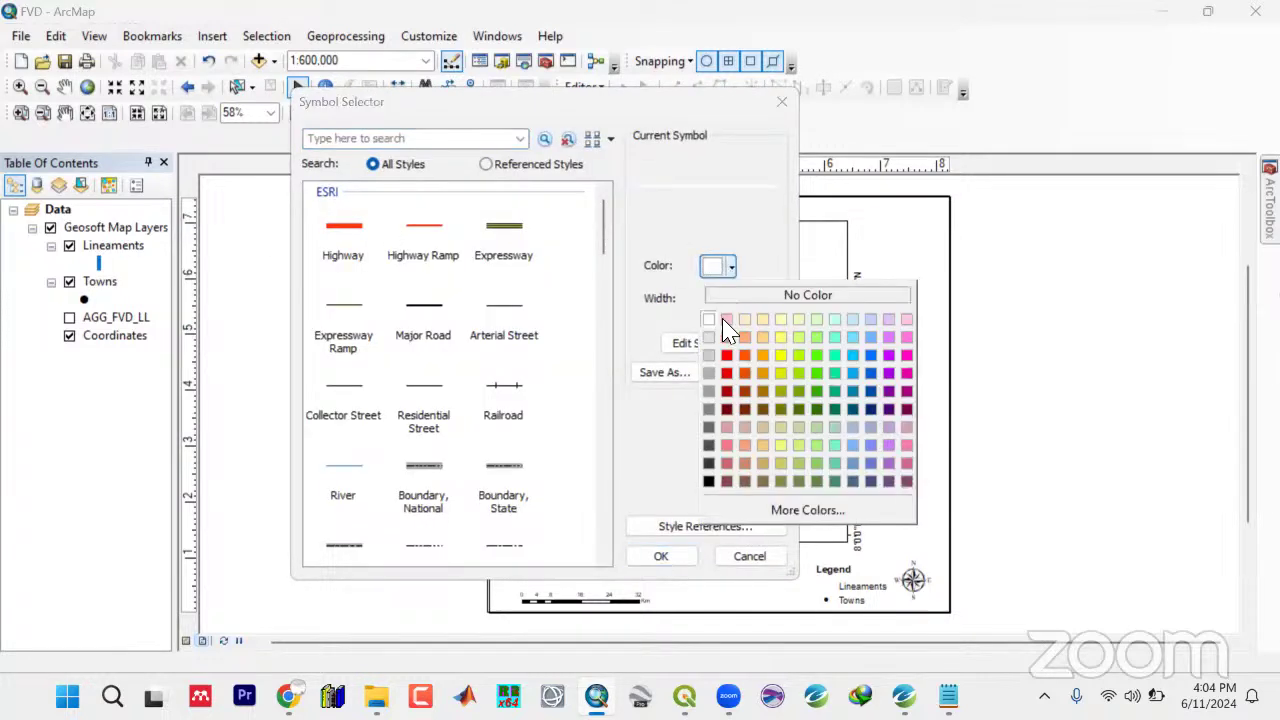
left_click(708, 482)
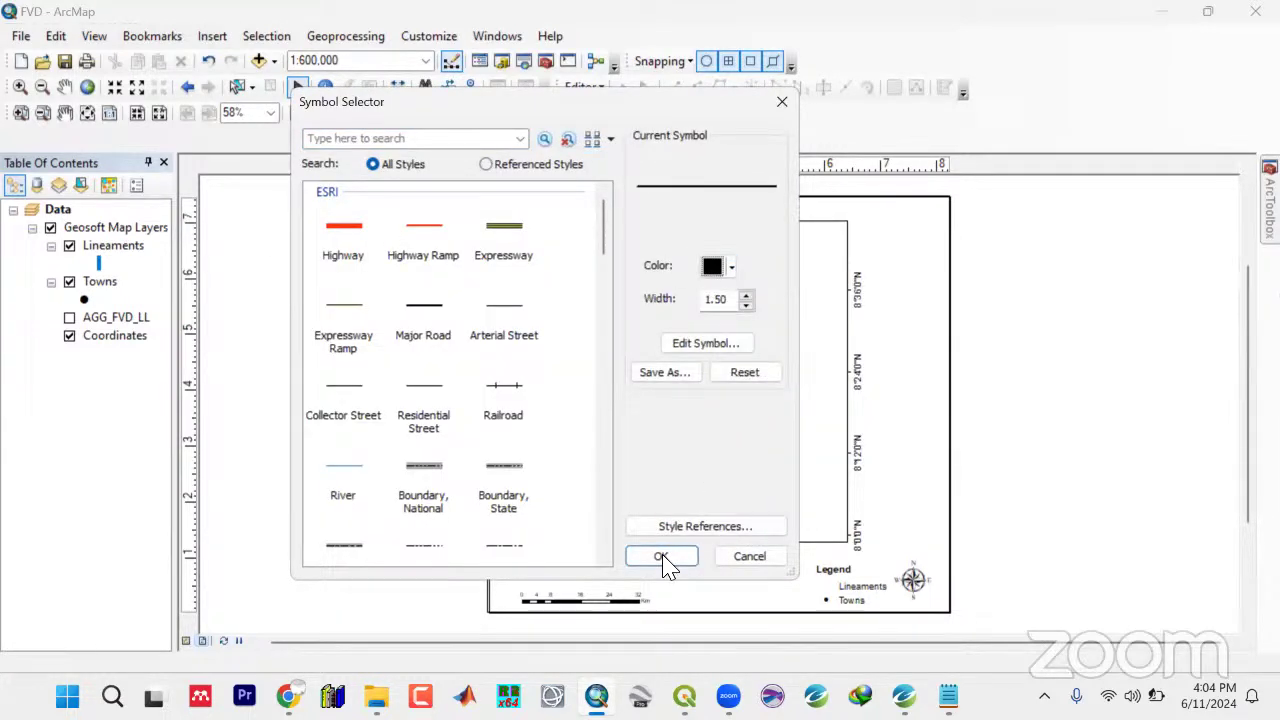
left_click(663, 557)
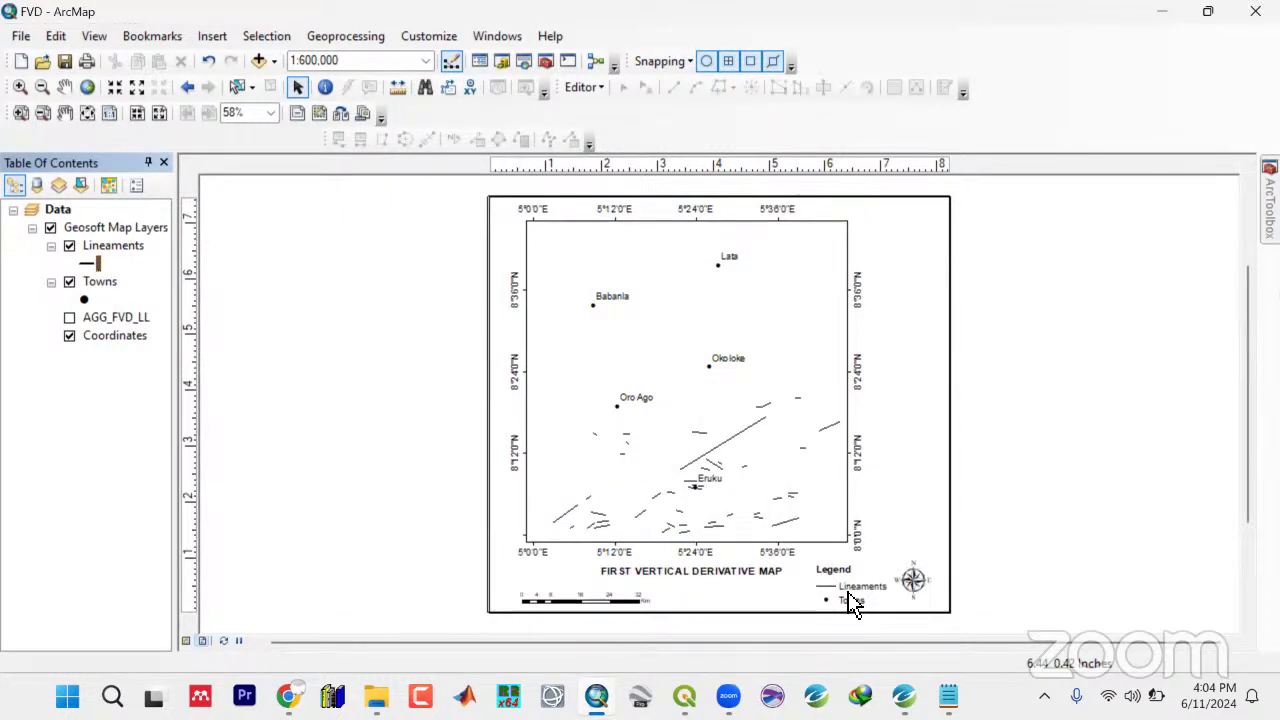
Change the map title text to "LINEAMENTS MAP OF THE STUDY AREA"
double_click(706, 580)
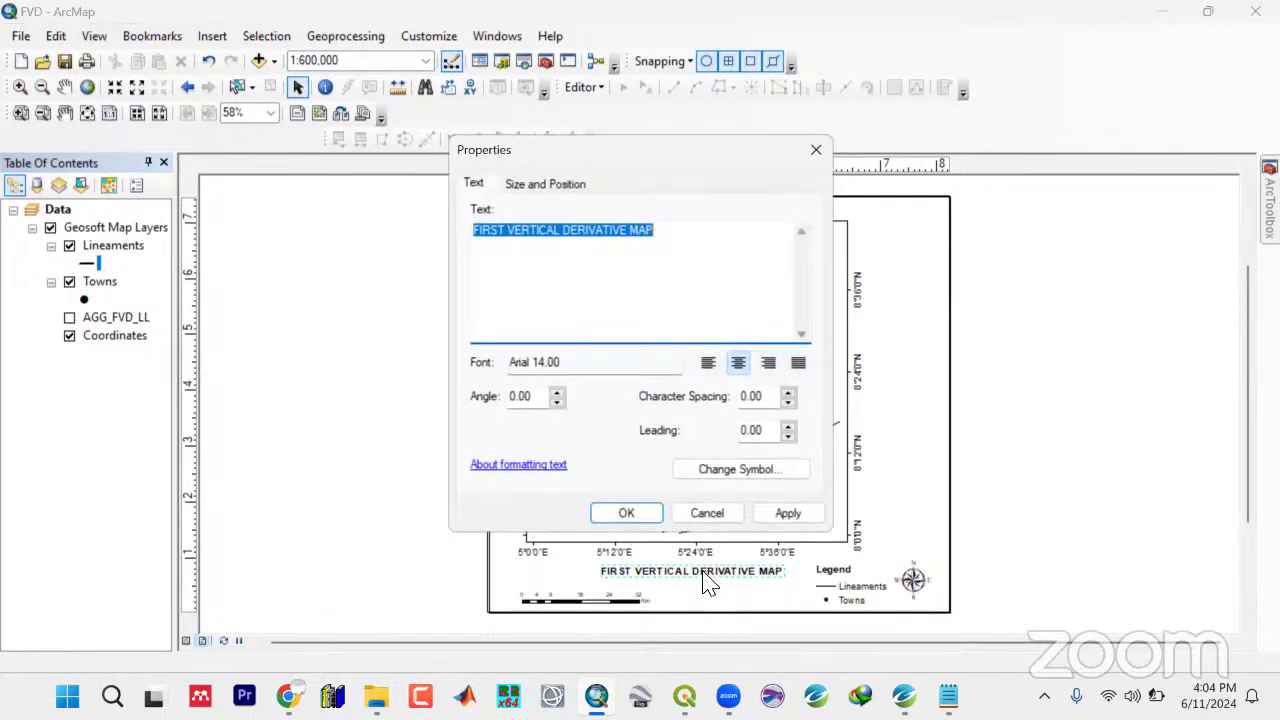
left_click(555, 240)
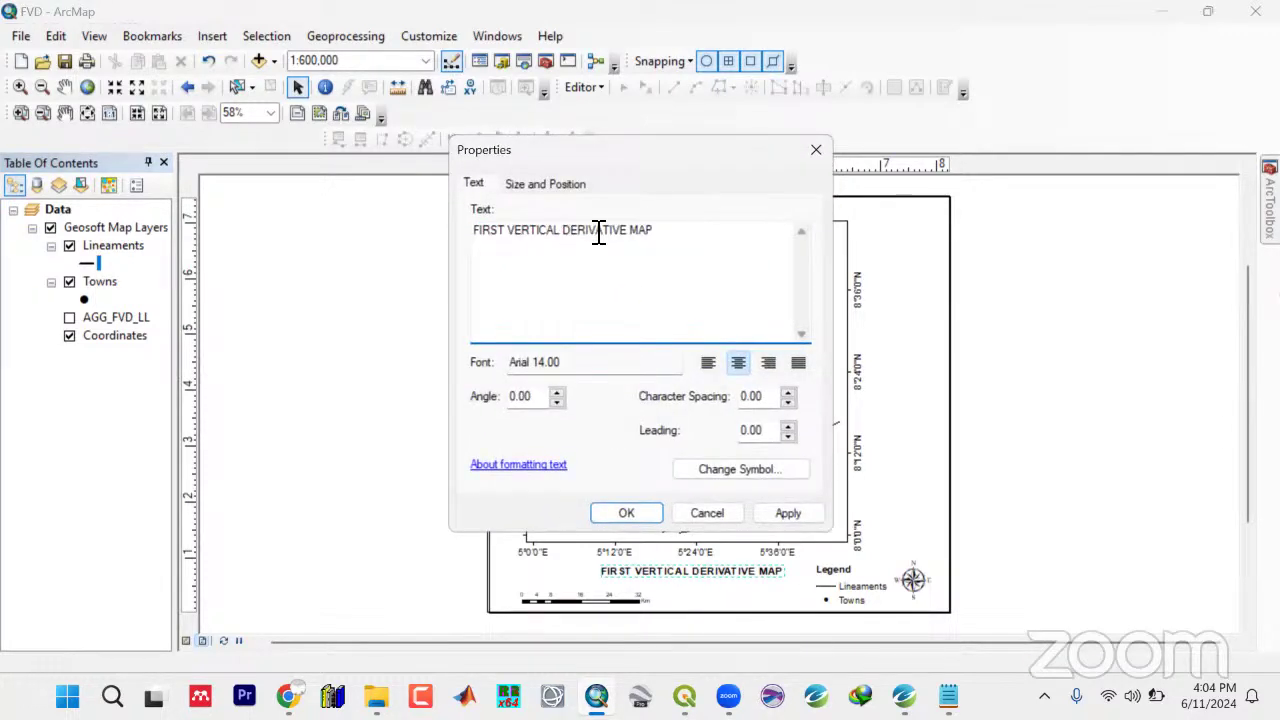
left_click_drag(632, 232, 361, 256)
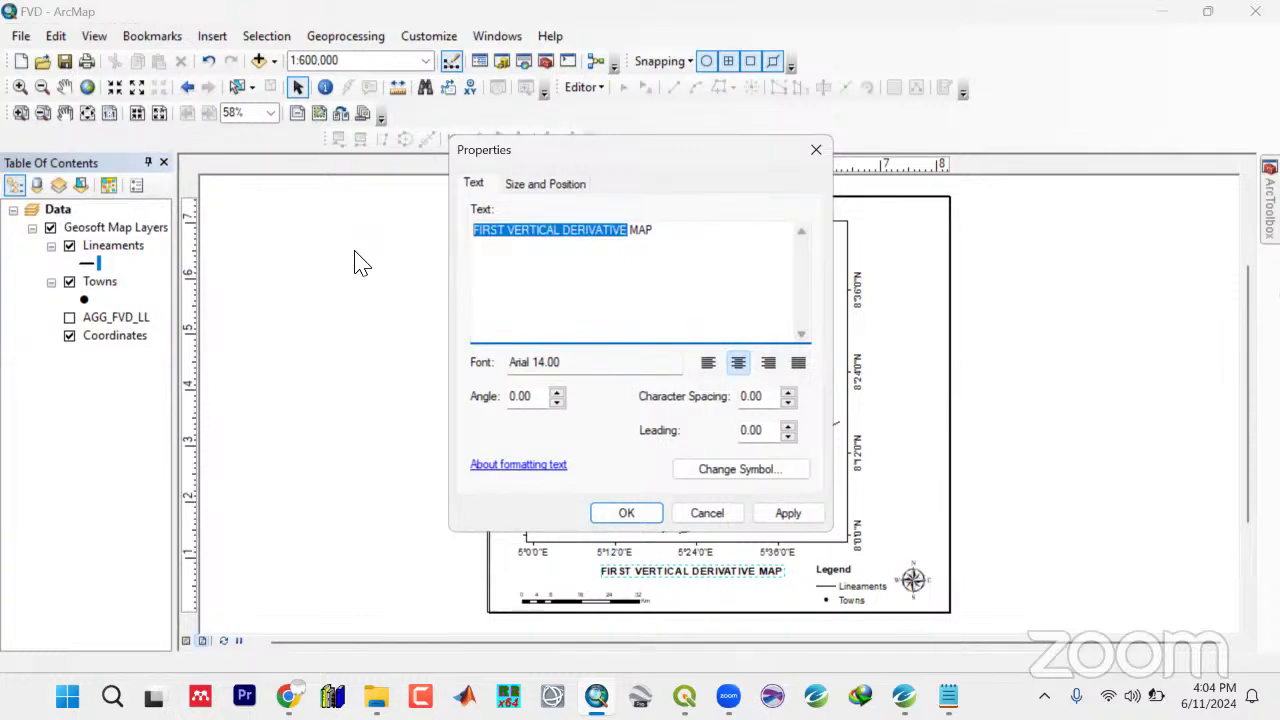
type("LINEAMENTS MAP OF THE STUDY AREA")
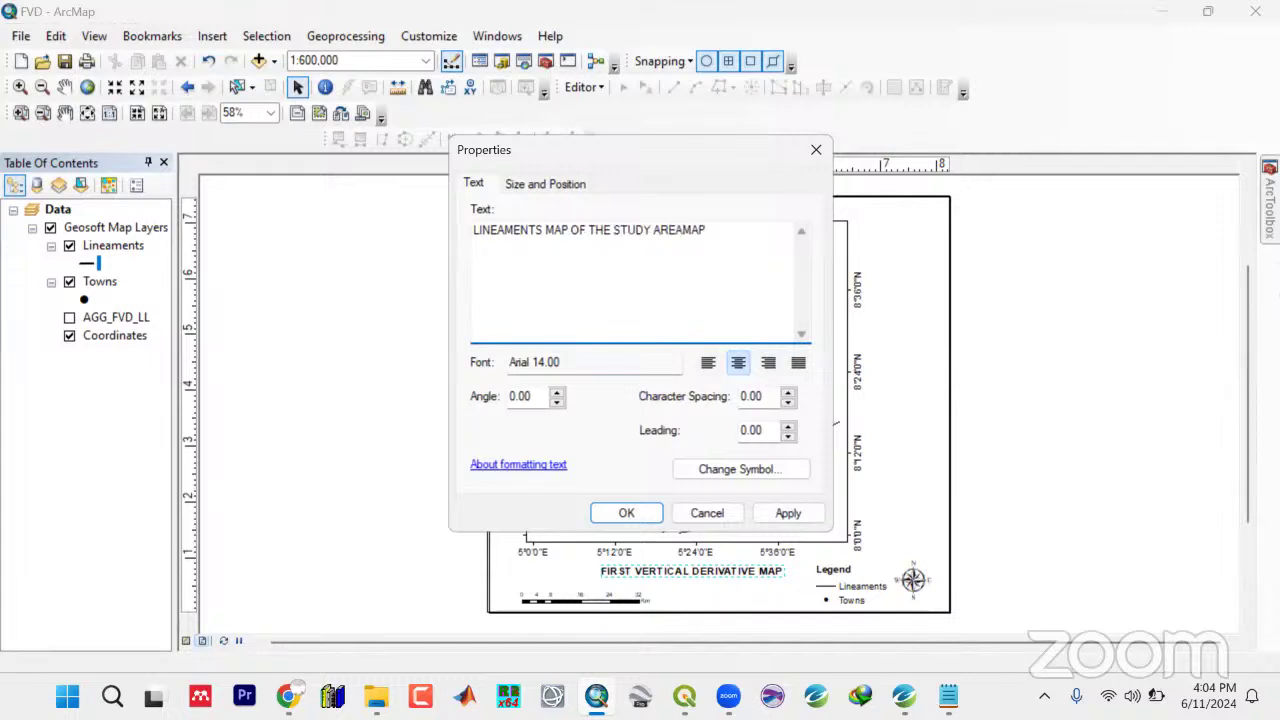
left_click(775, 515)
left_click(626, 513)
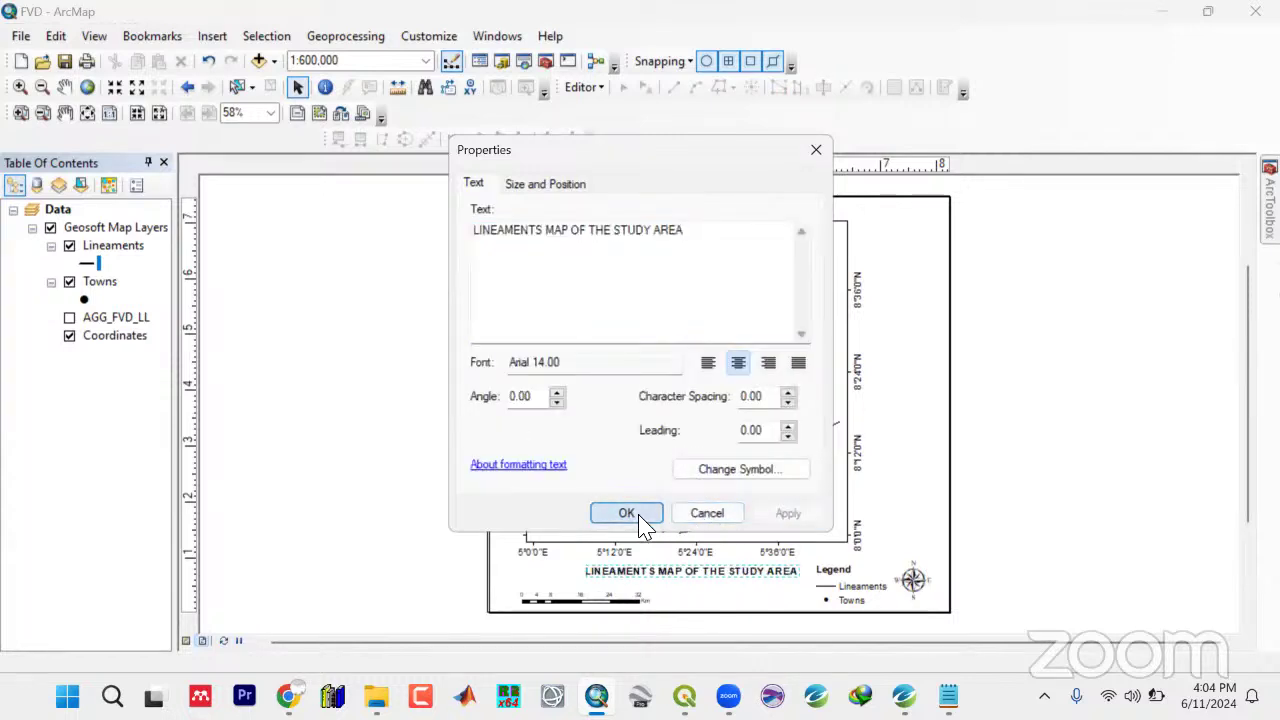
Try shifting the map frame slightly to the right on the layout page, and undo the move
left_click(847, 493)
left_click_drag(783, 233, 809, 233)
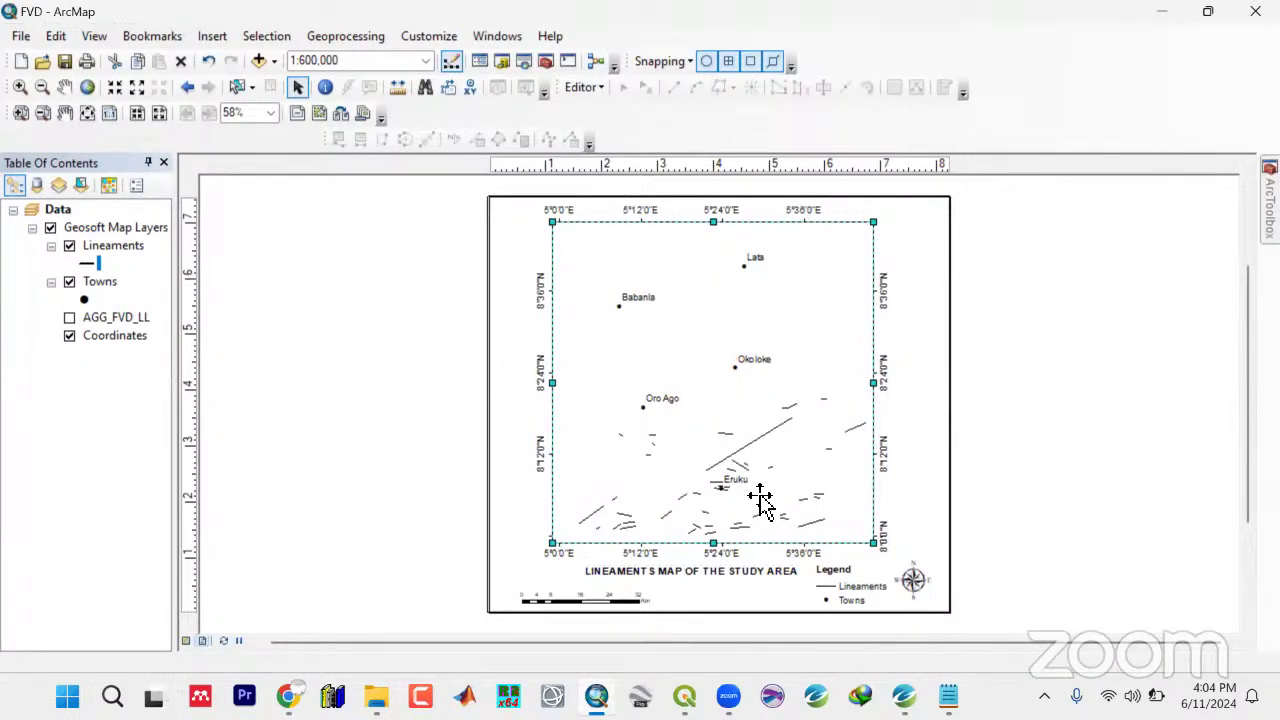
left_click(740, 580)
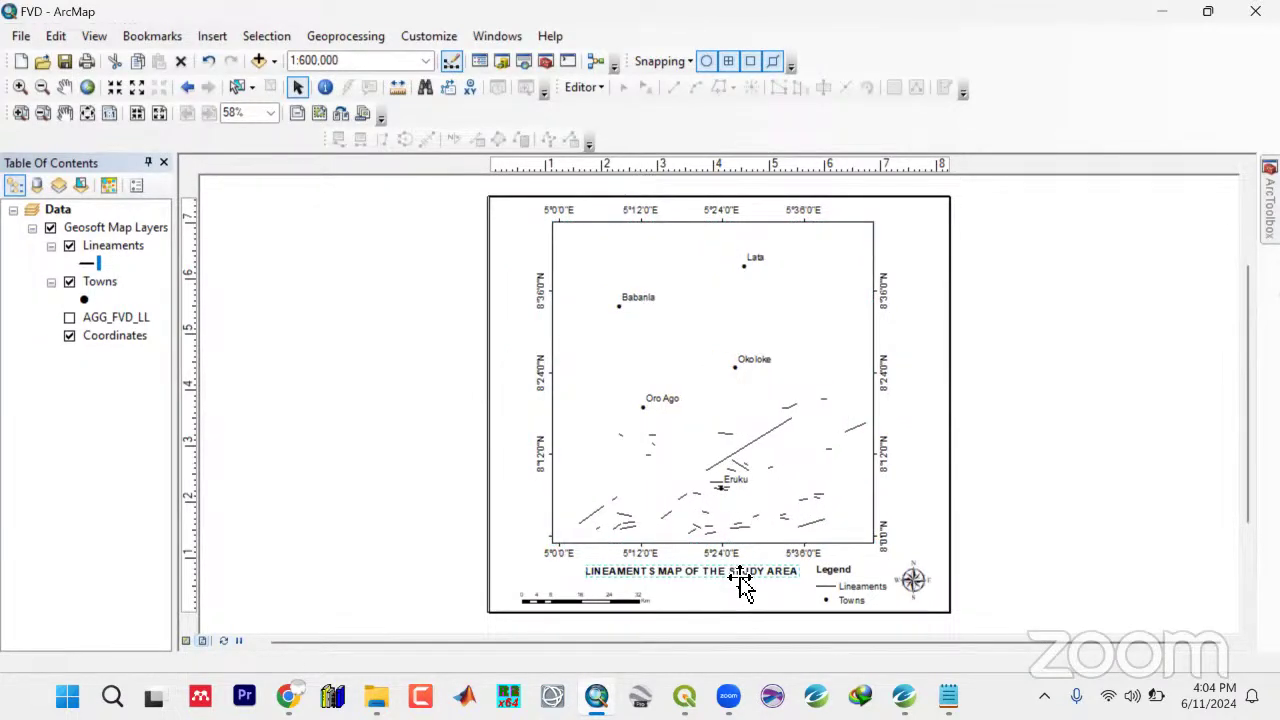
left_click(740, 572)
key("BackSpace")
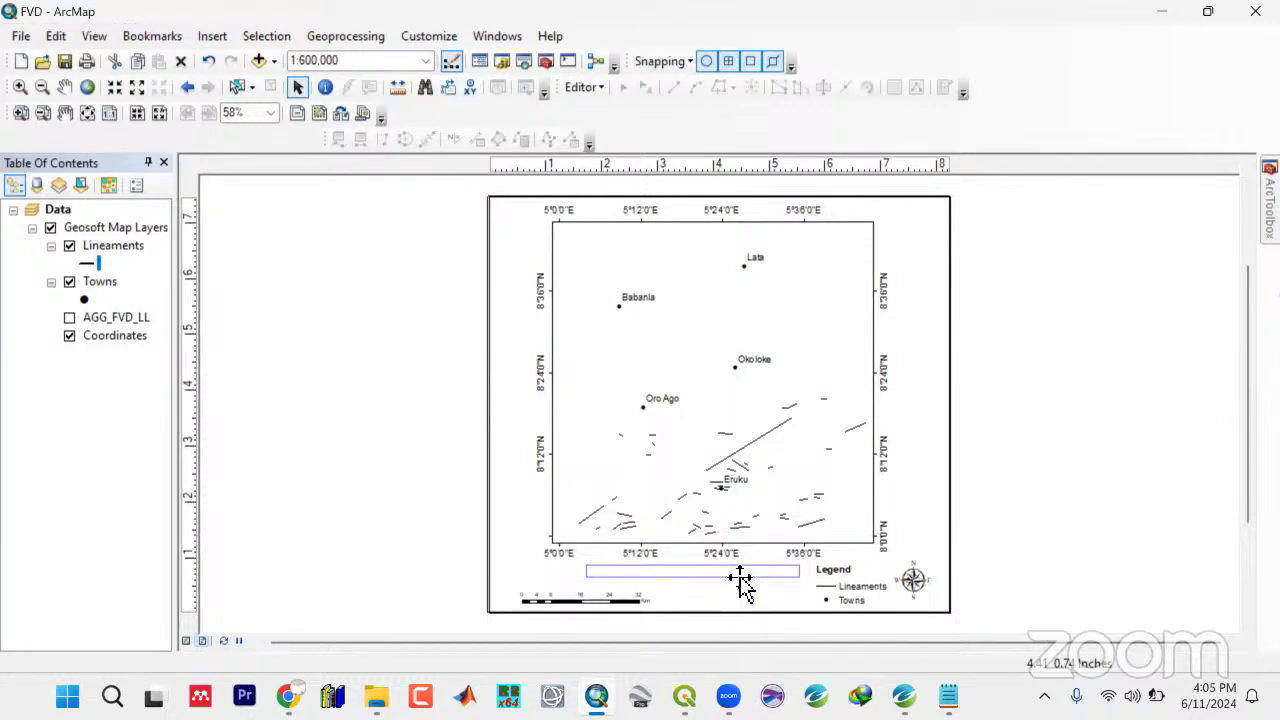
left_click(740, 585)
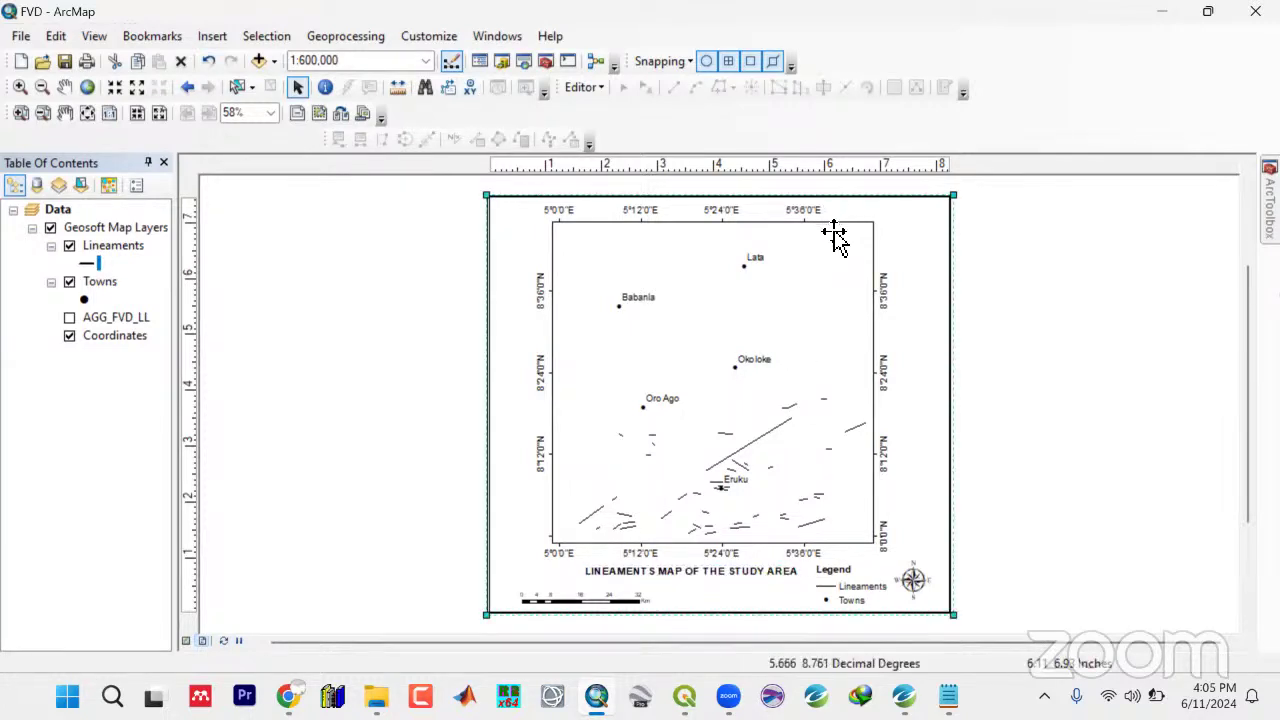
key("ctrl+z")
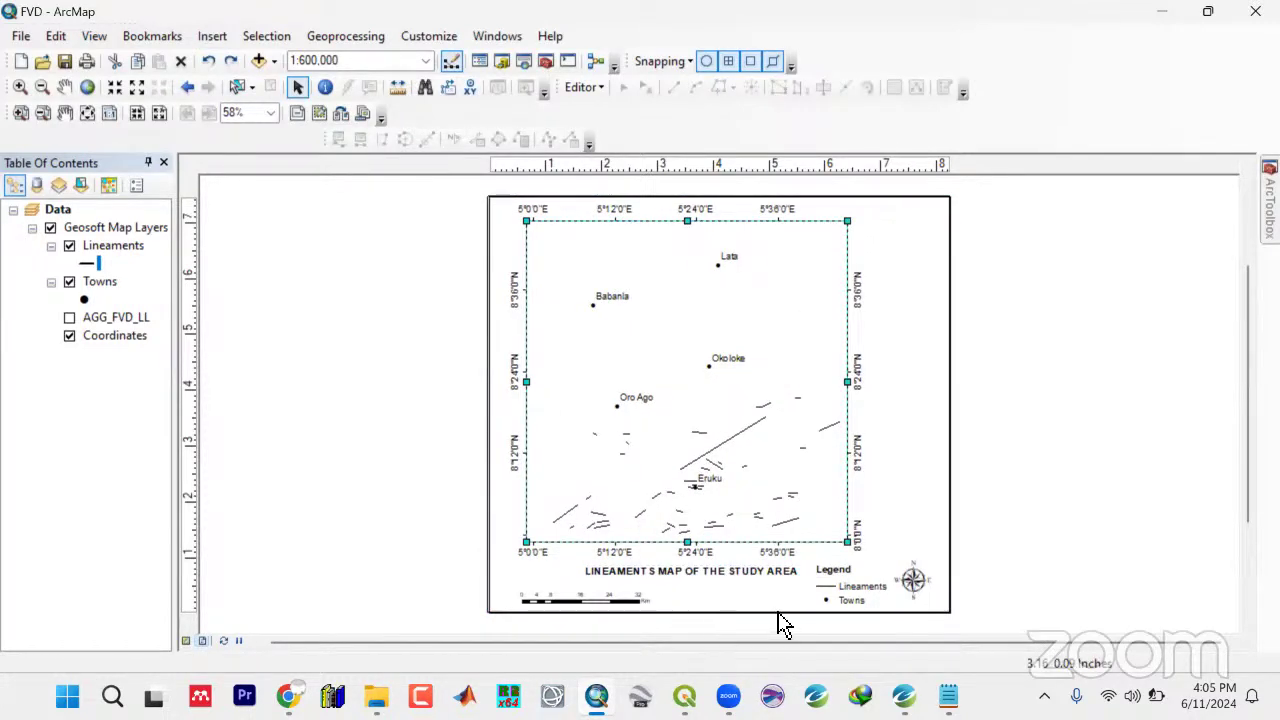
Move the legend to the upper right of the layout page, beside the map frame, and clear the selection
left_click_drag(829, 597, 884, 253)
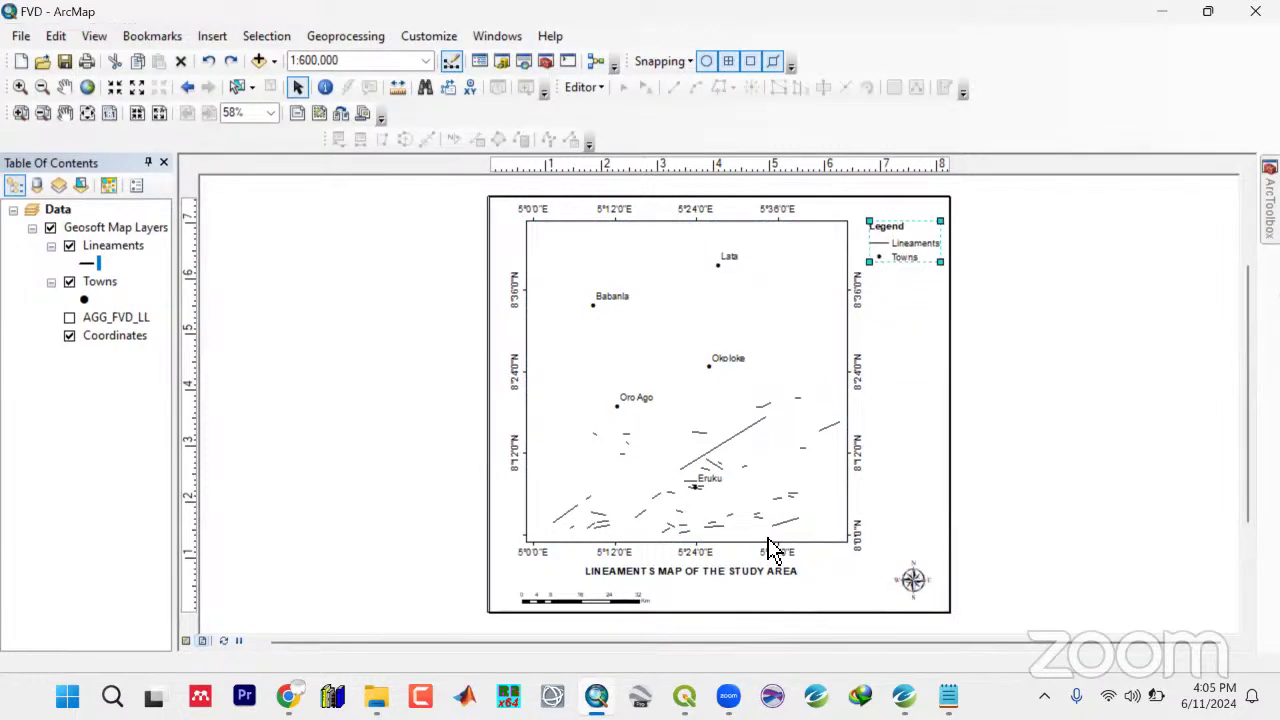
left_click(918, 594)
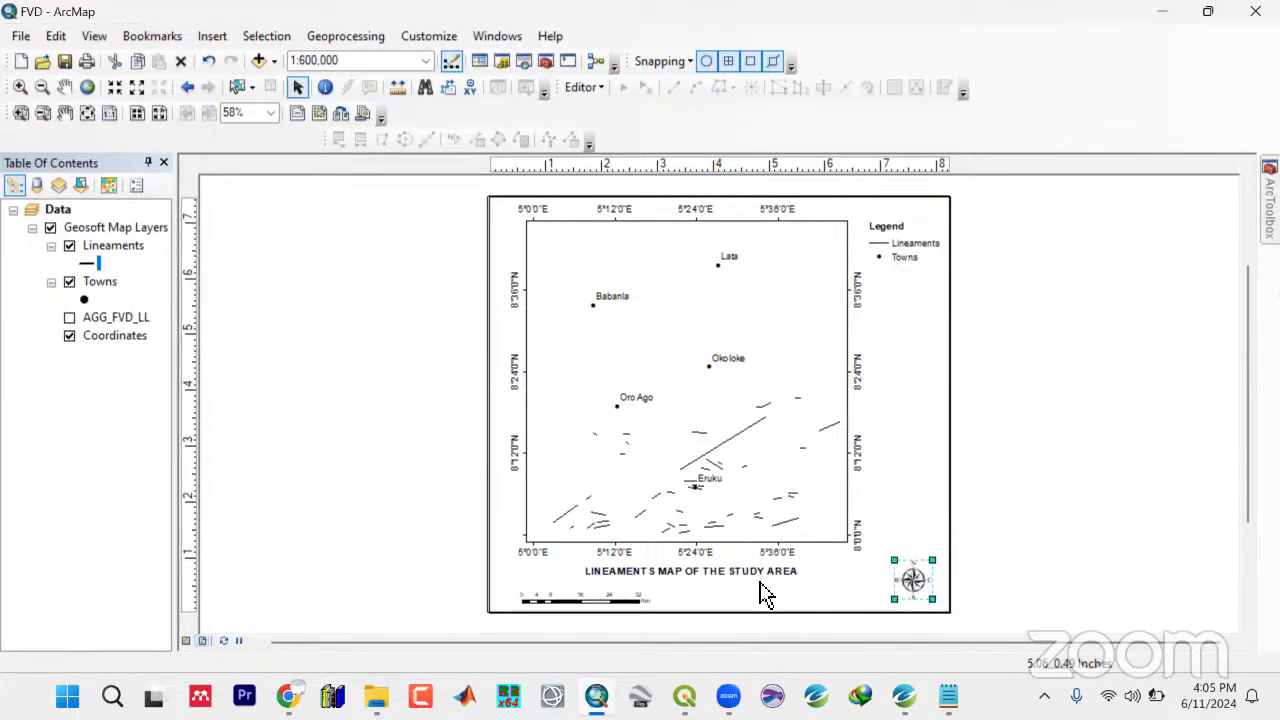
left_click(1018, 522)
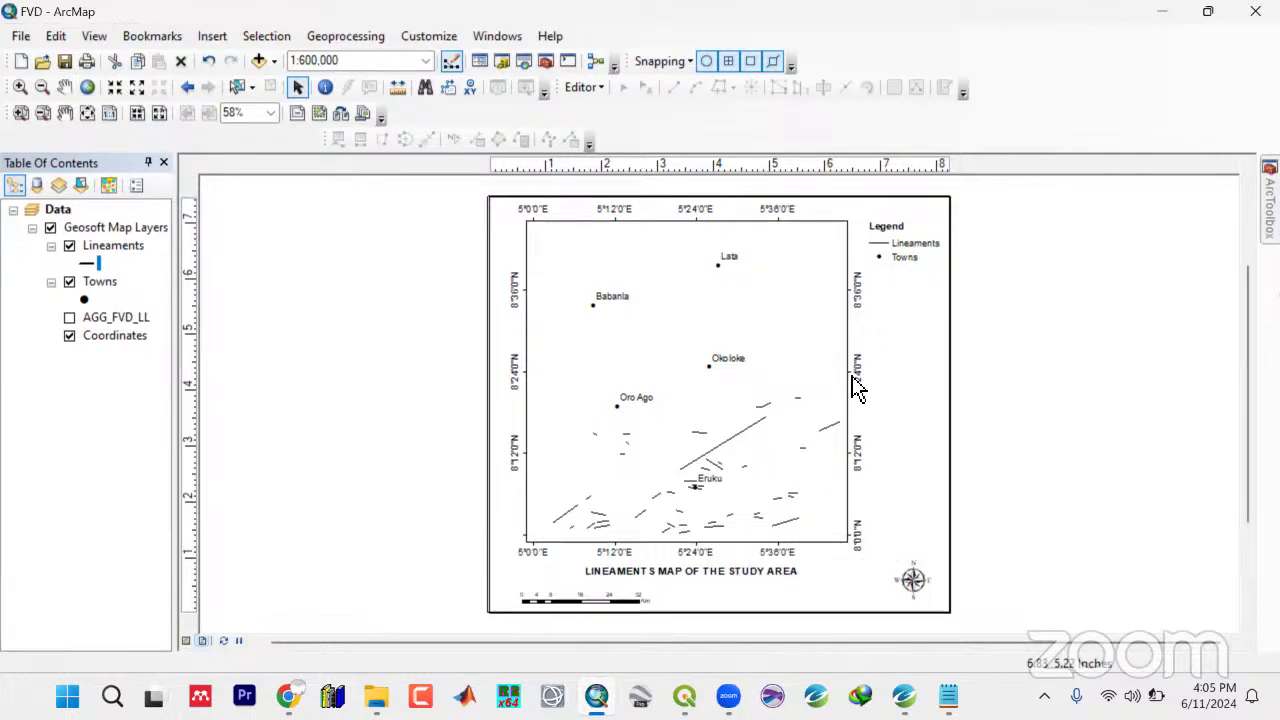
Export the map layout as a JPEG named LINEAMENTS_MAP in the Magnetic folder
left_click(24, 36)
left_click(78, 343)
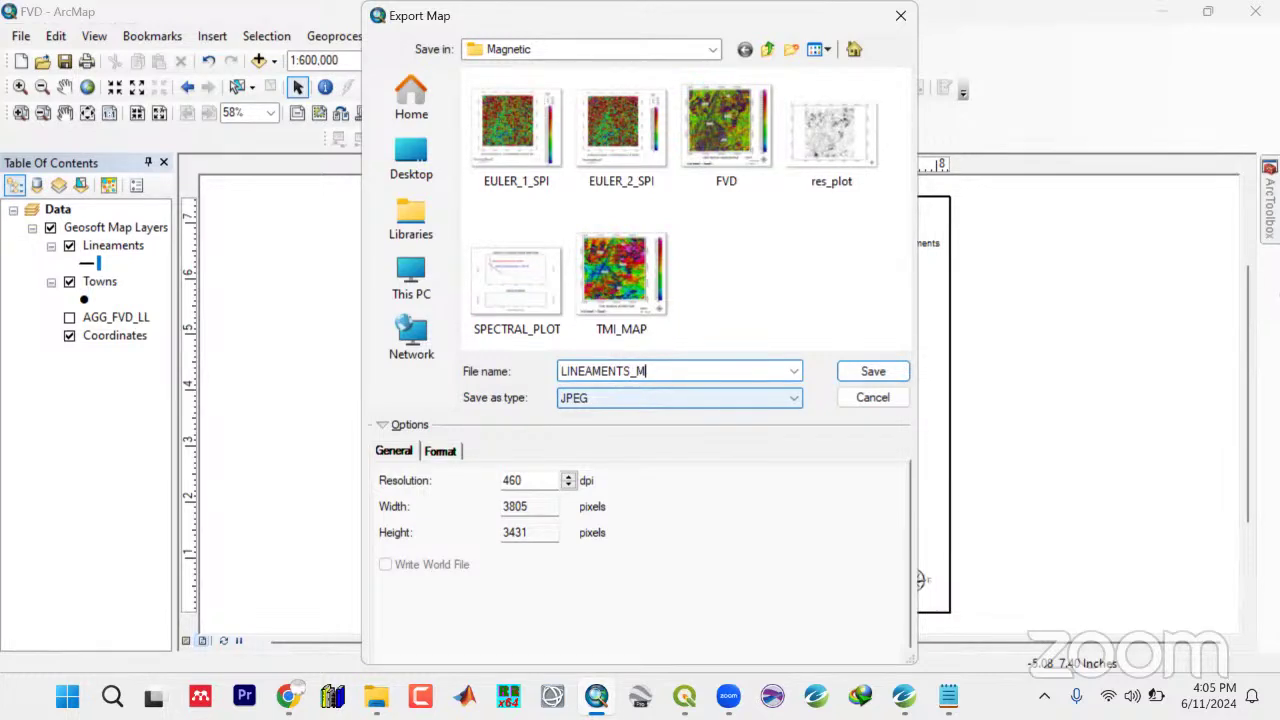
left_click(710, 378)
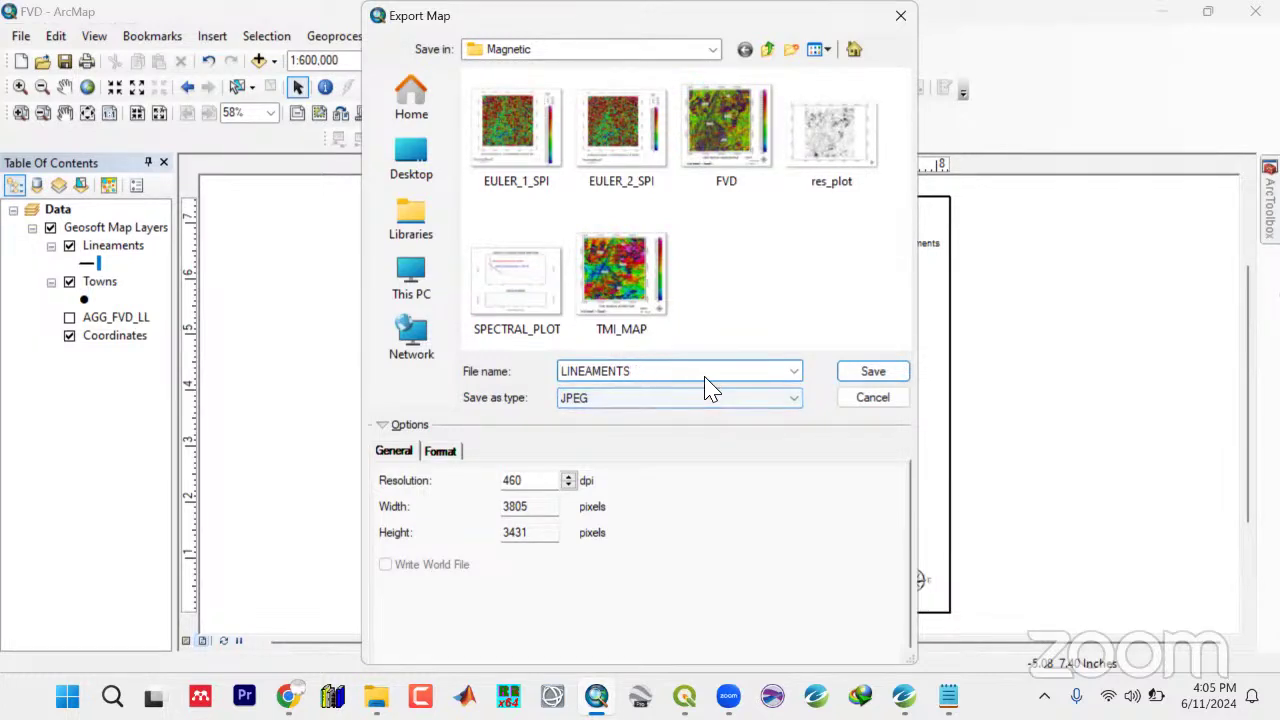
type("_MAP")
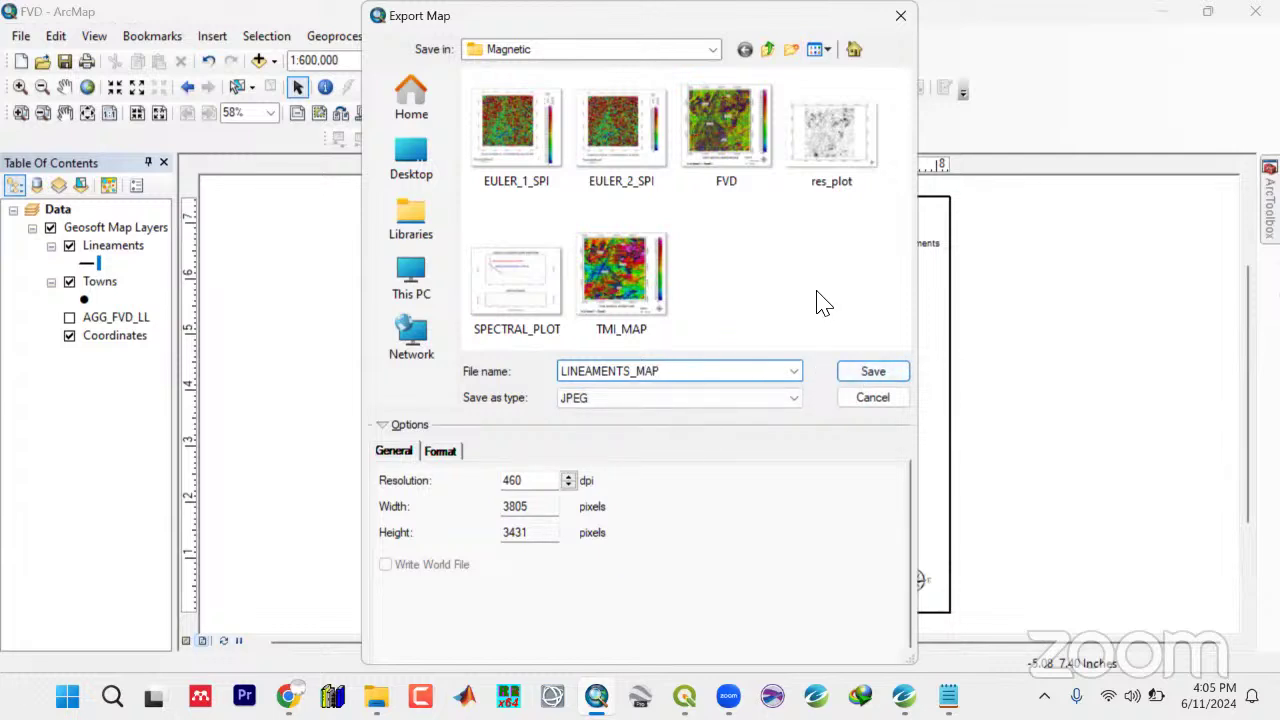
left_click(850, 374)
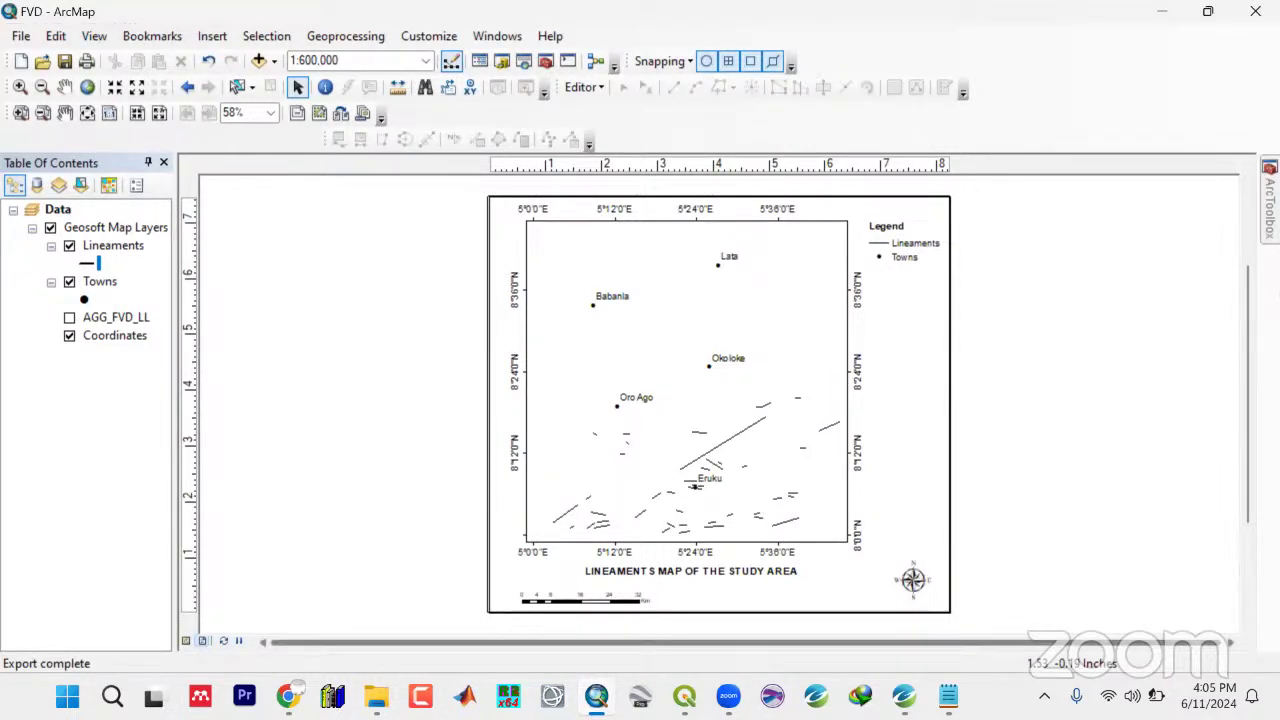
Open the LINEAMENTS_MAP image from the Magnetic folder in File Explorer, inspect it in a maximized viewer, and close it
key("alt+Tab")
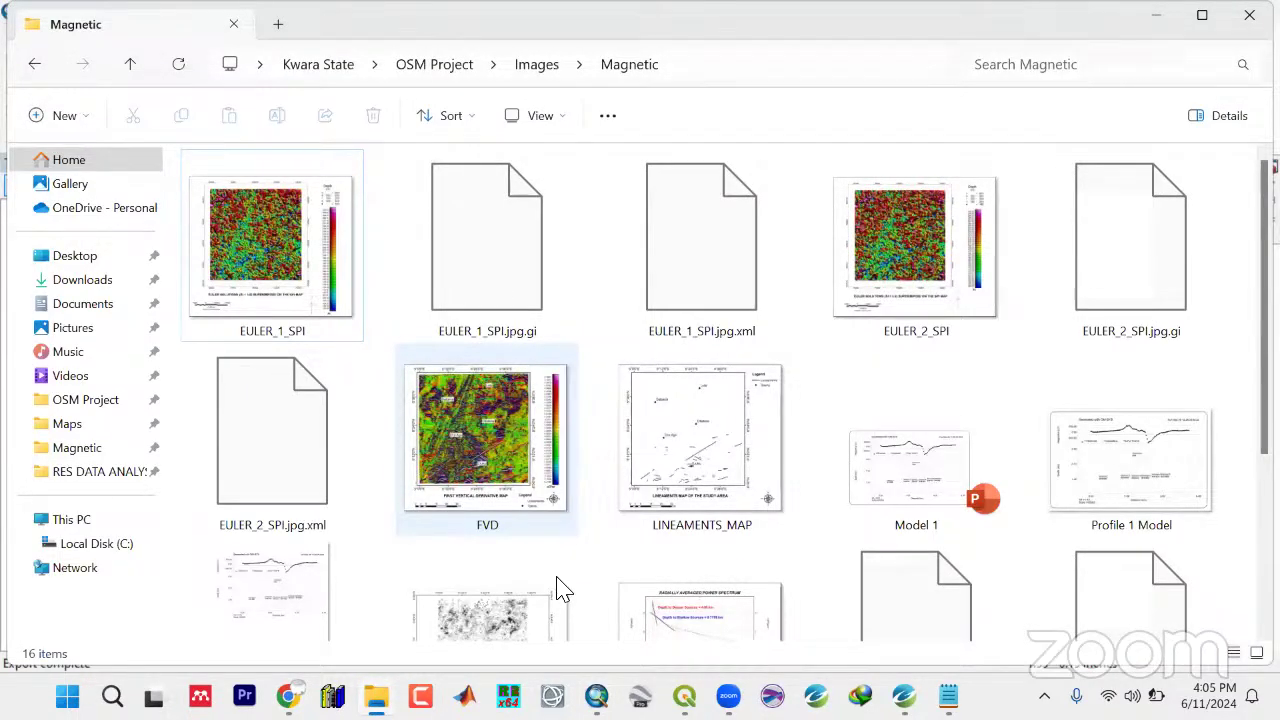
scroll(563, 590, "down", 3)
scroll(560, 589, "up", 2)
left_click(668, 392)
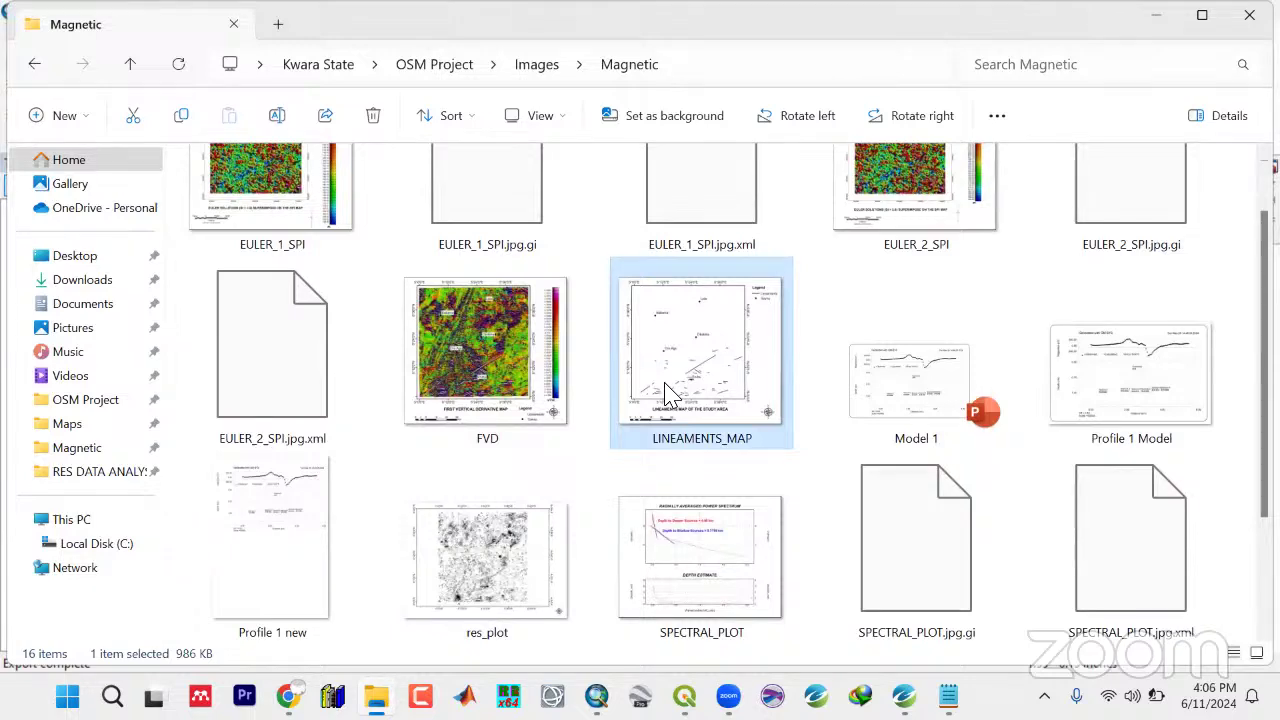
double_click(668, 392)
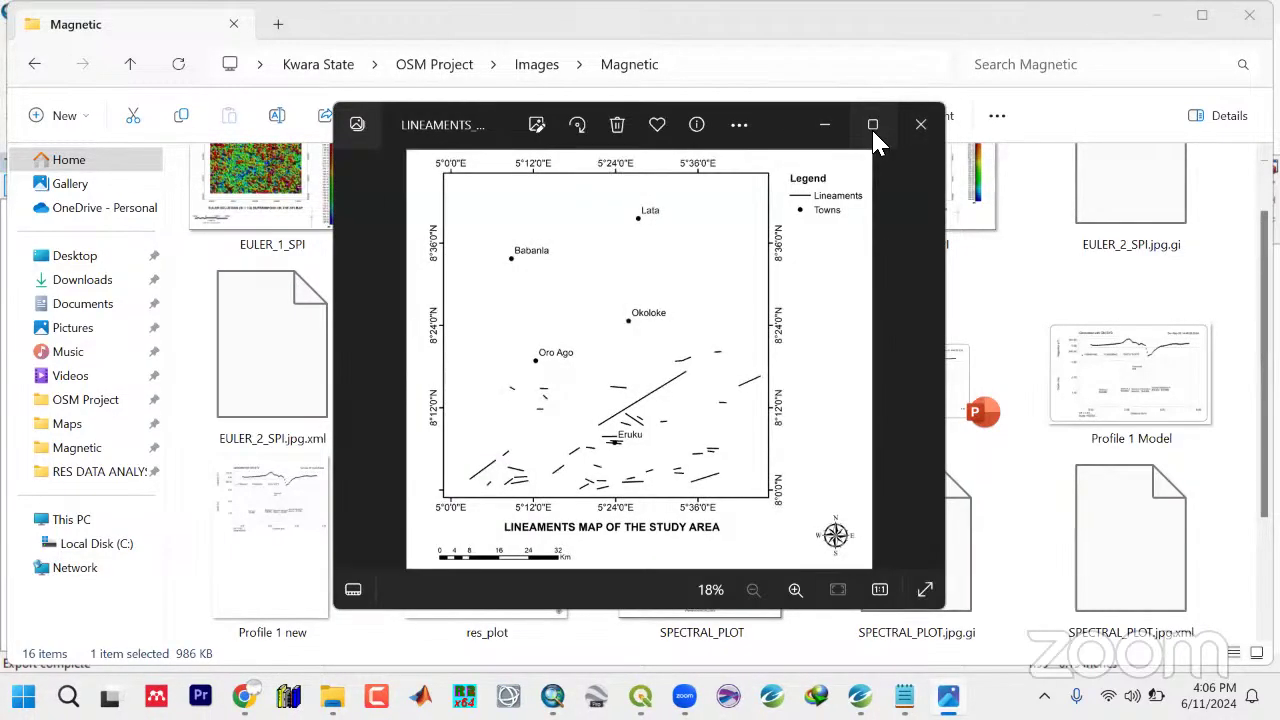
left_click(872, 126)
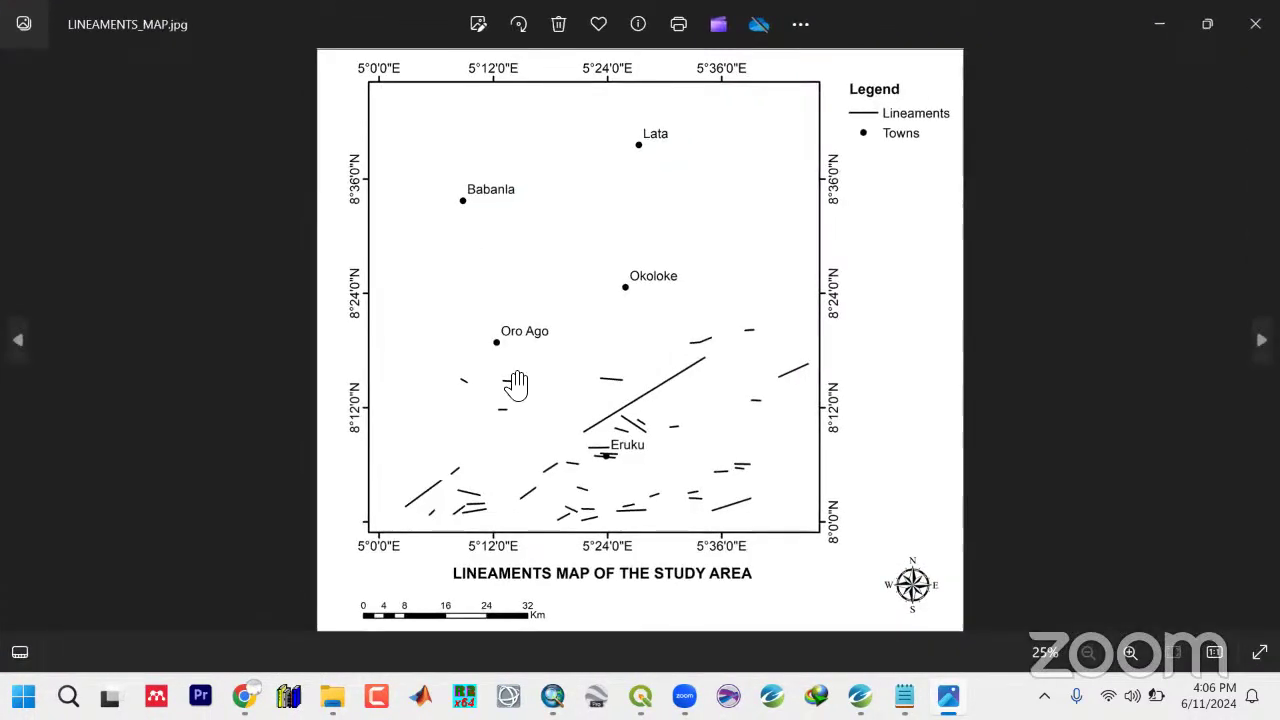
scroll(516, 384, "up", 3)
scroll(516, 384, "down", 3)
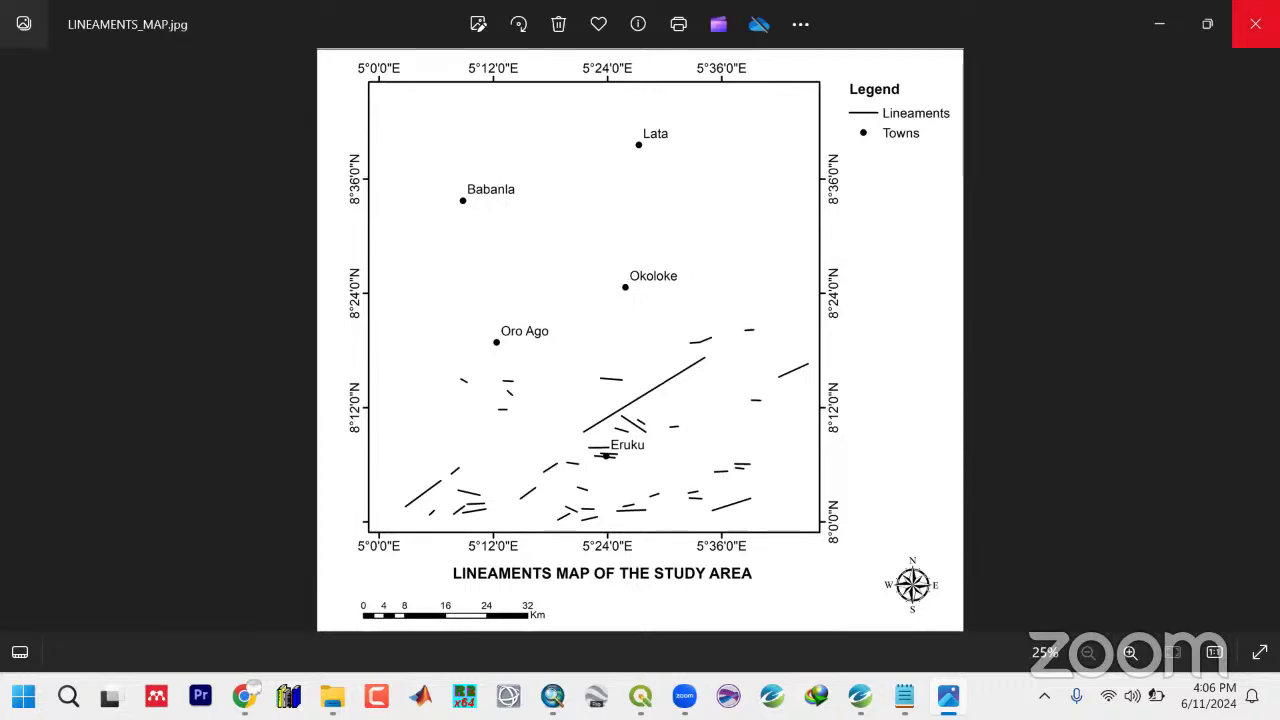
left_click(1255, 23)
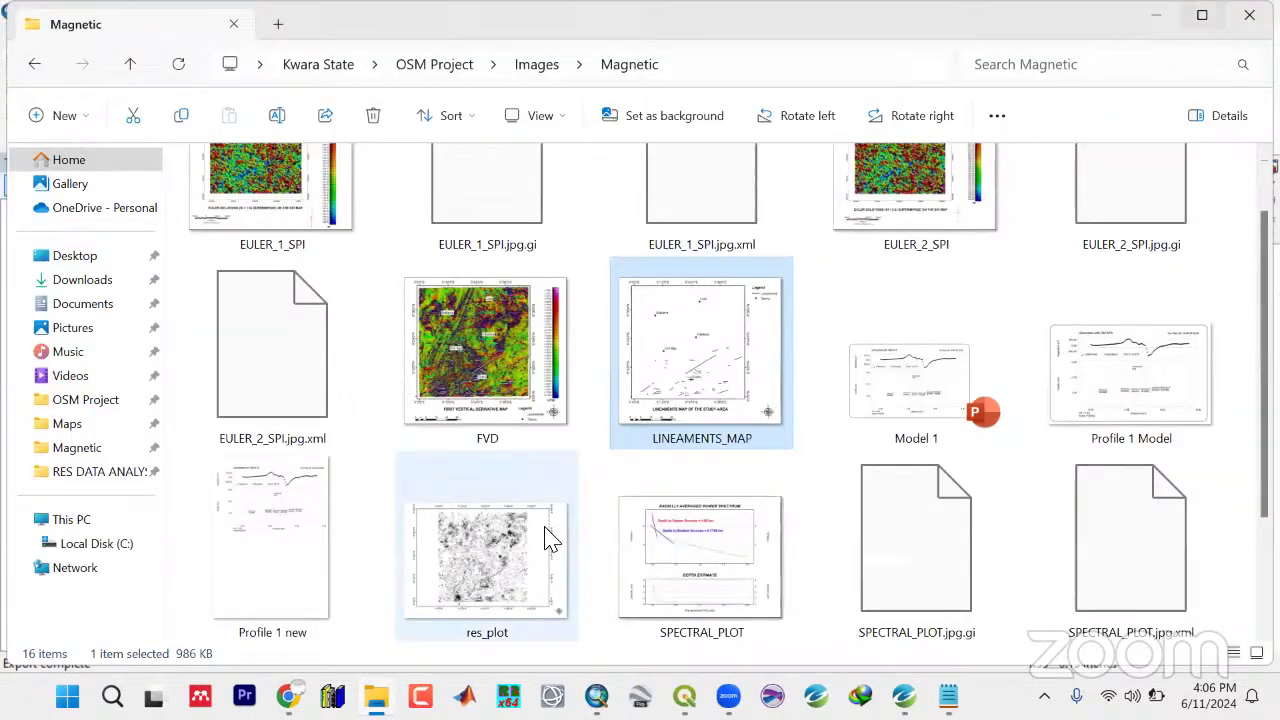
Switch to the browser to check the YouTube live stream's chat, and minimize the browser window
key("alt+Tab")
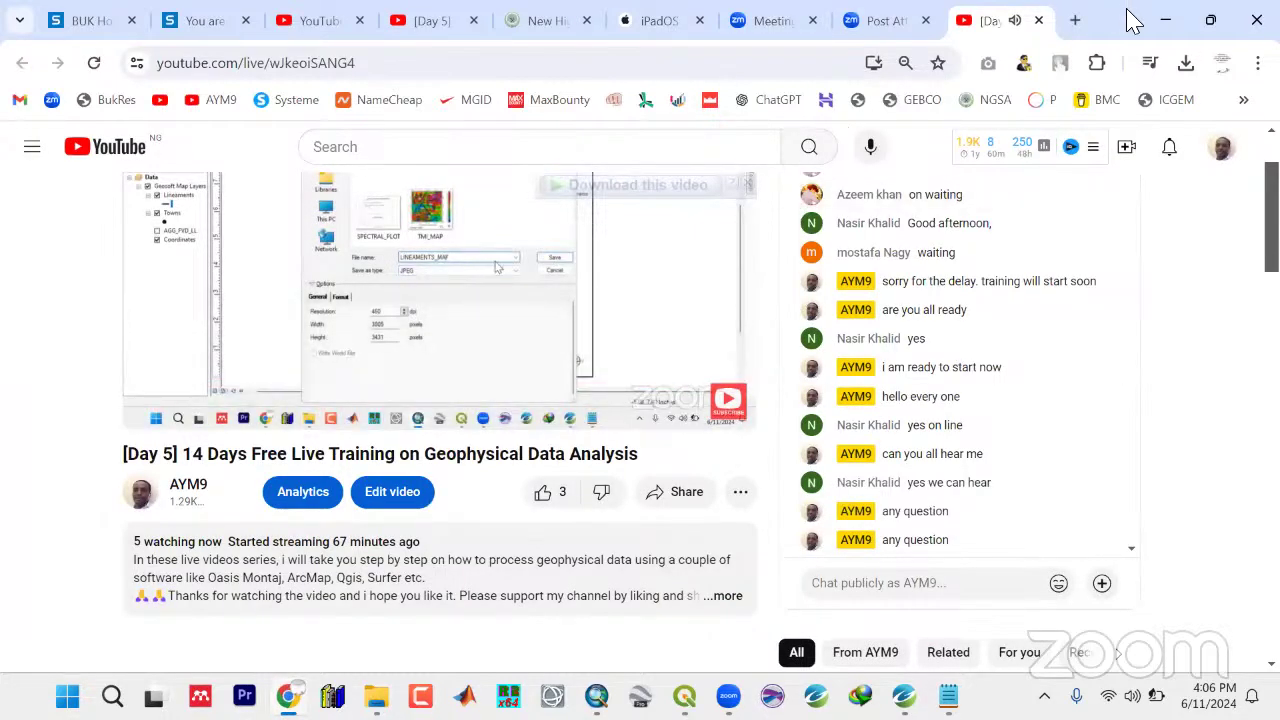
left_click(1162, 25)
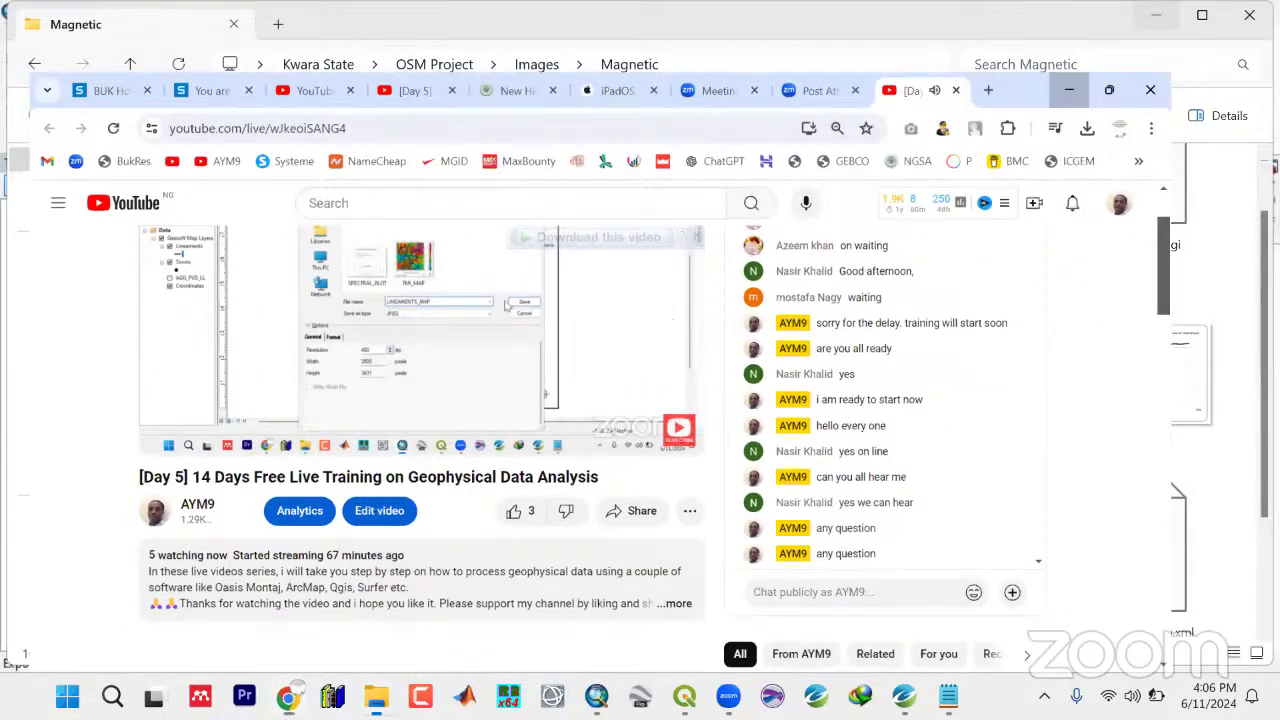
Close the QGIS tdr_thg_contours project window and switch back to the FVD map in ArcMap
left_click(1155, 15)
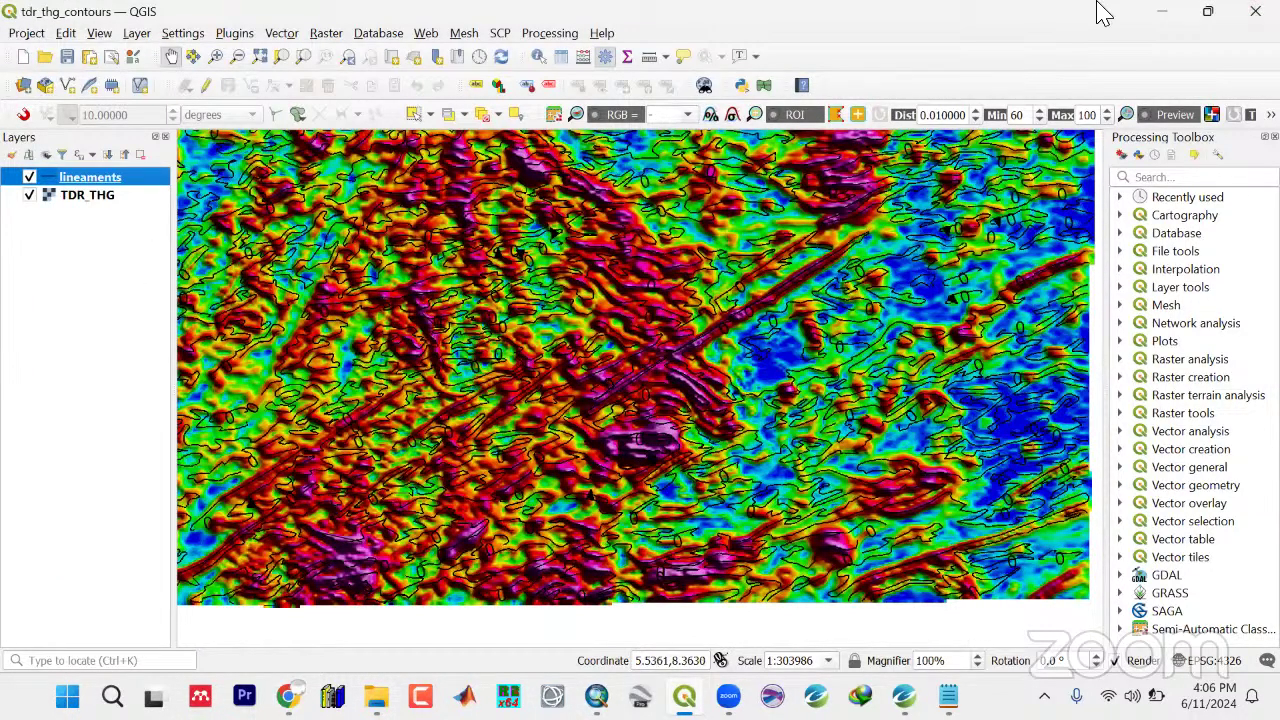
left_click(1240, 18)
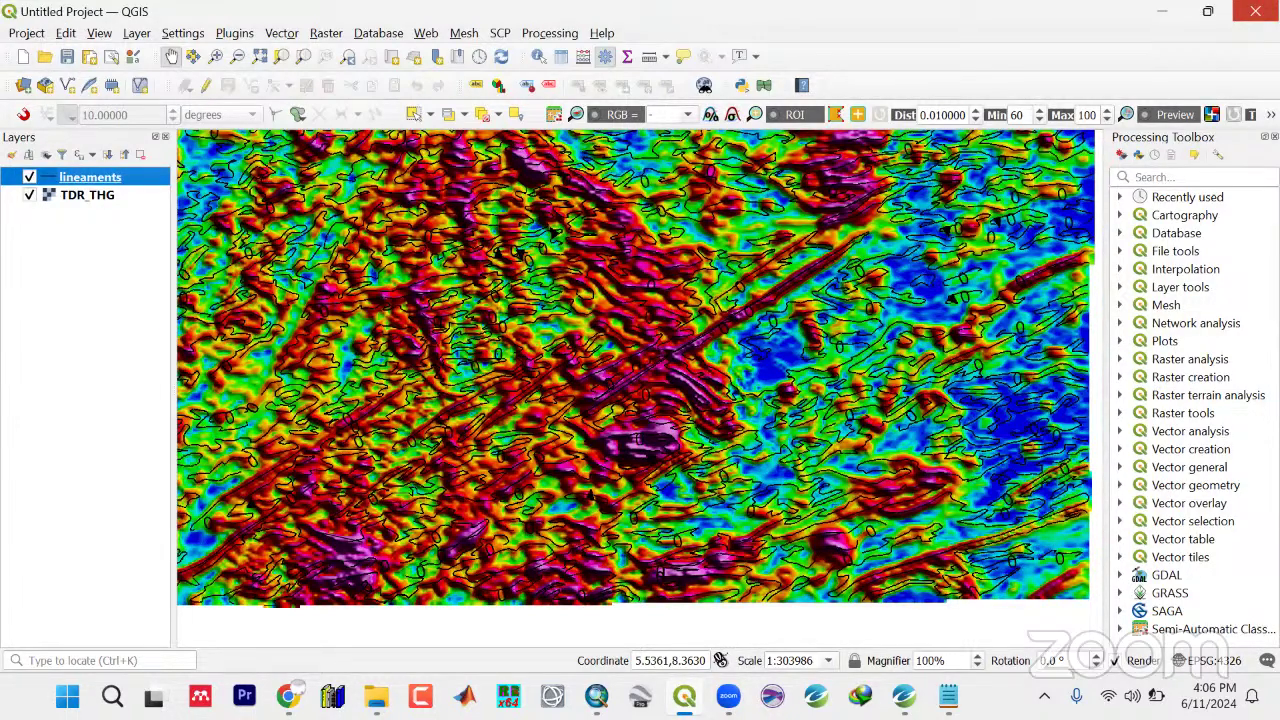
key("alt+Tab")
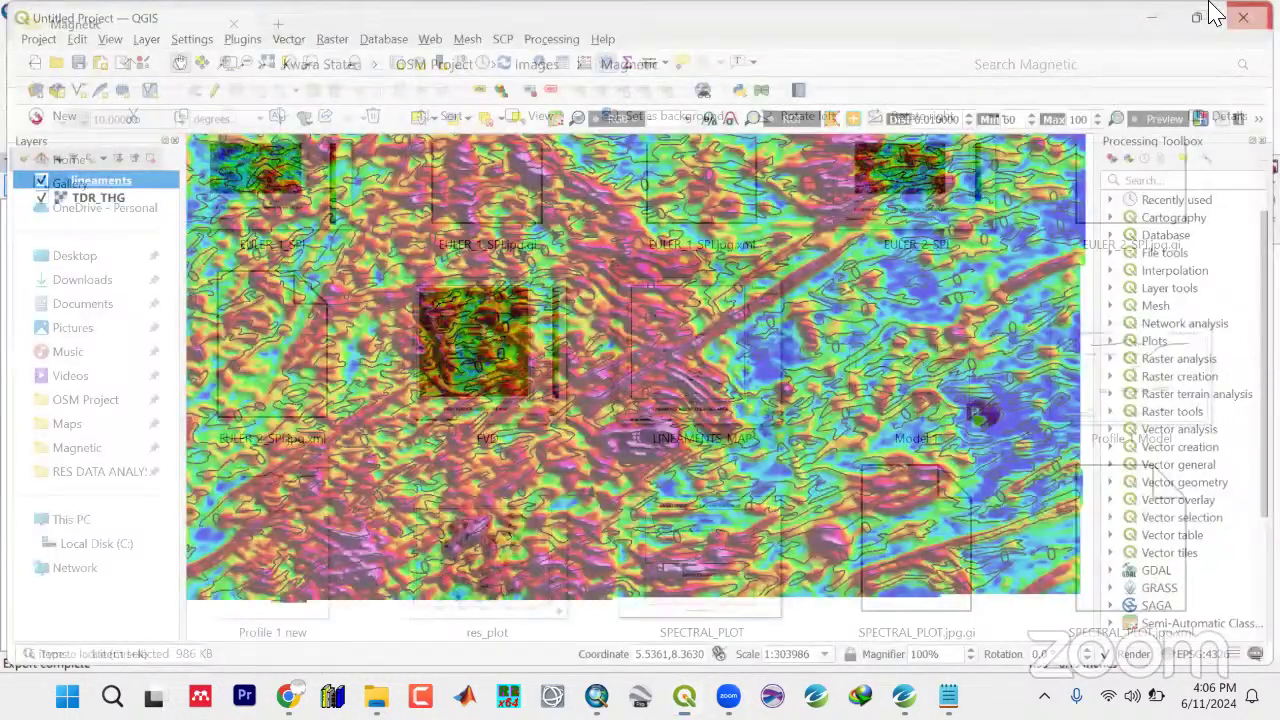
left_click(596, 696)
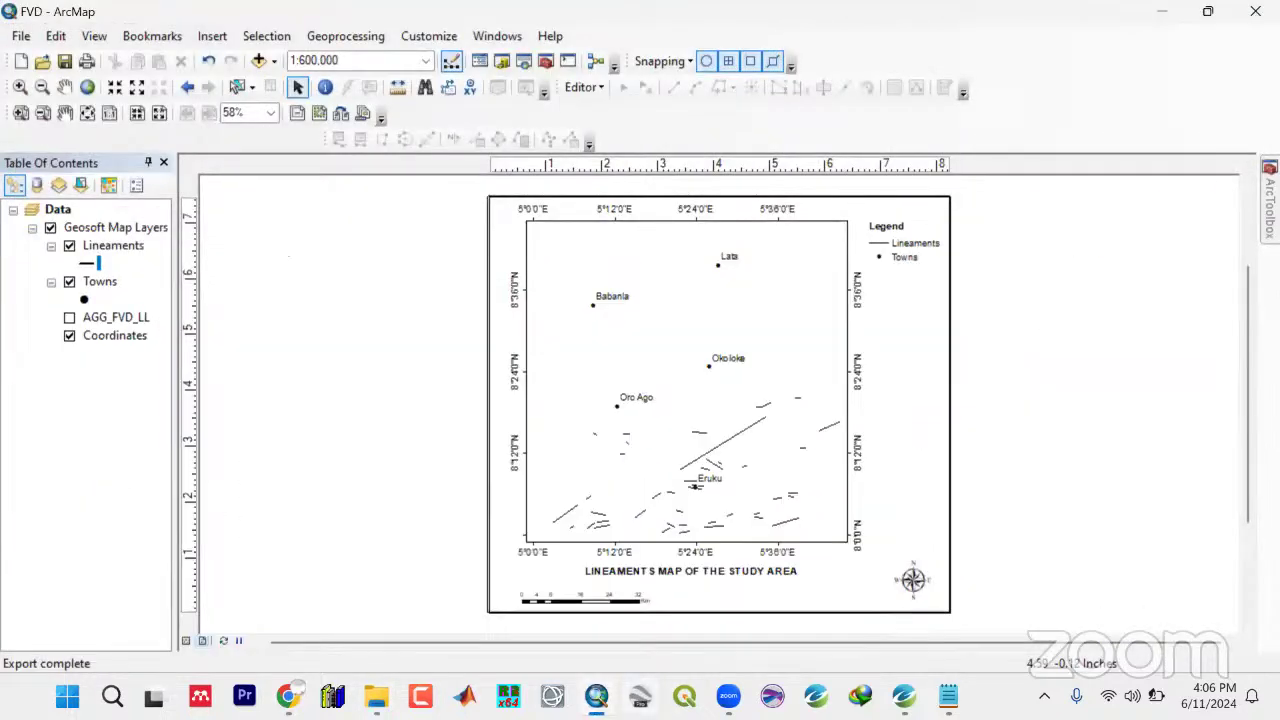
left_click(596, 696)
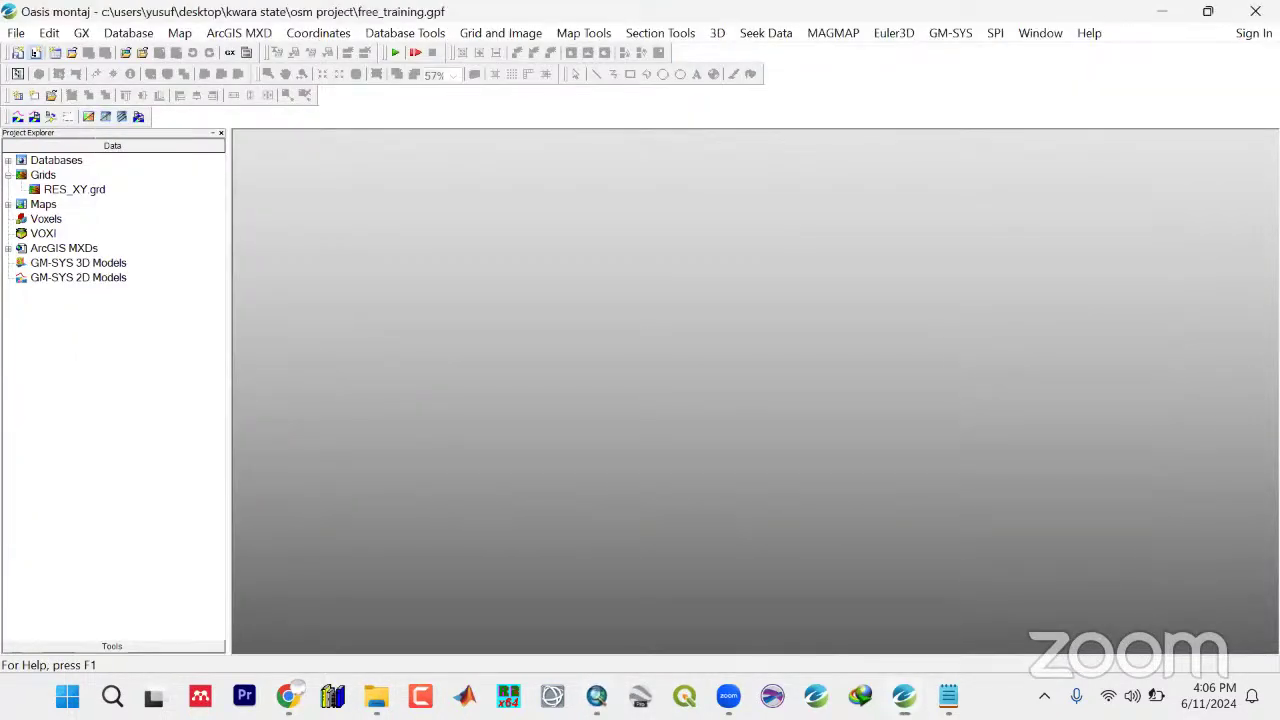
left_click(596, 696)
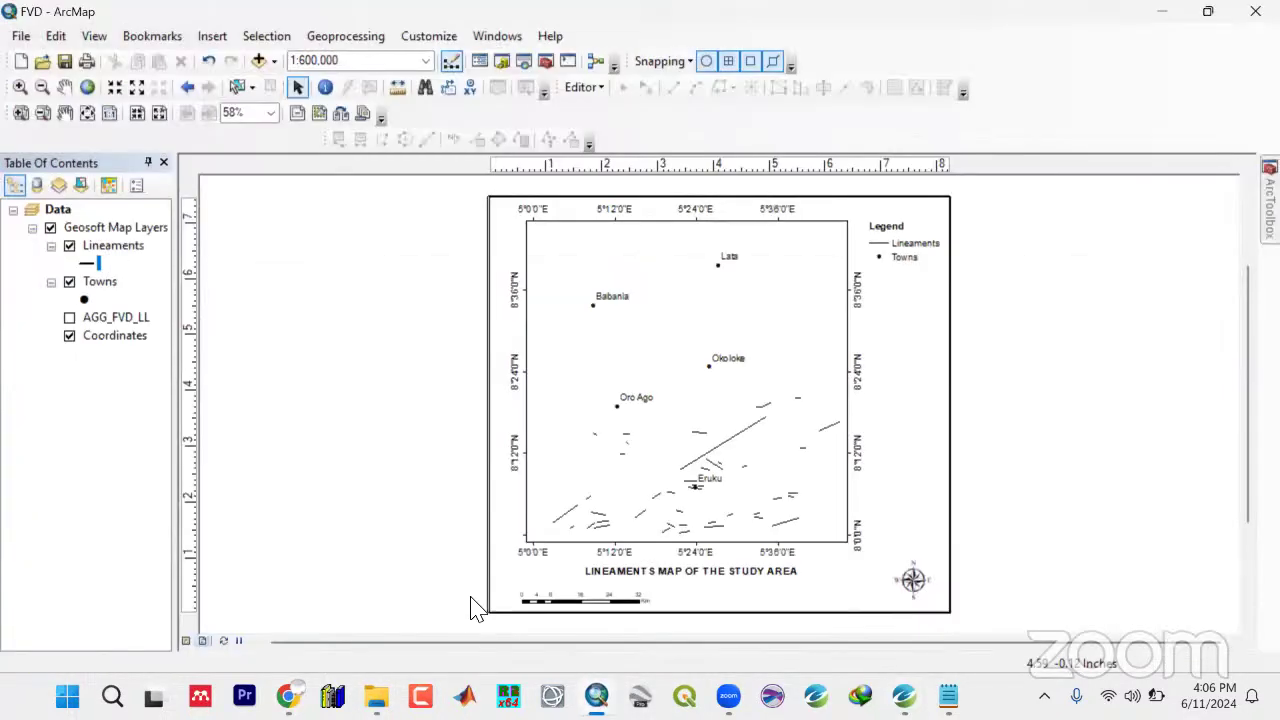
left_click(21, 38)
left_click(52, 80)
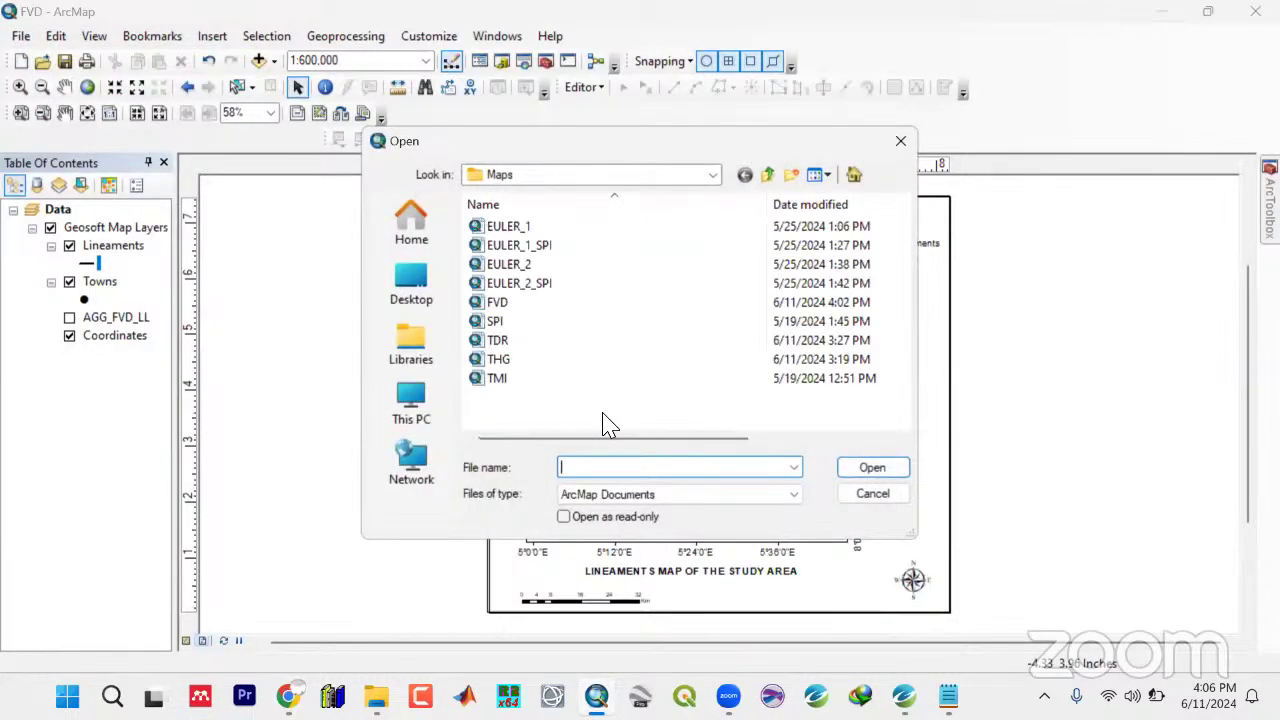
left_click(873, 494)
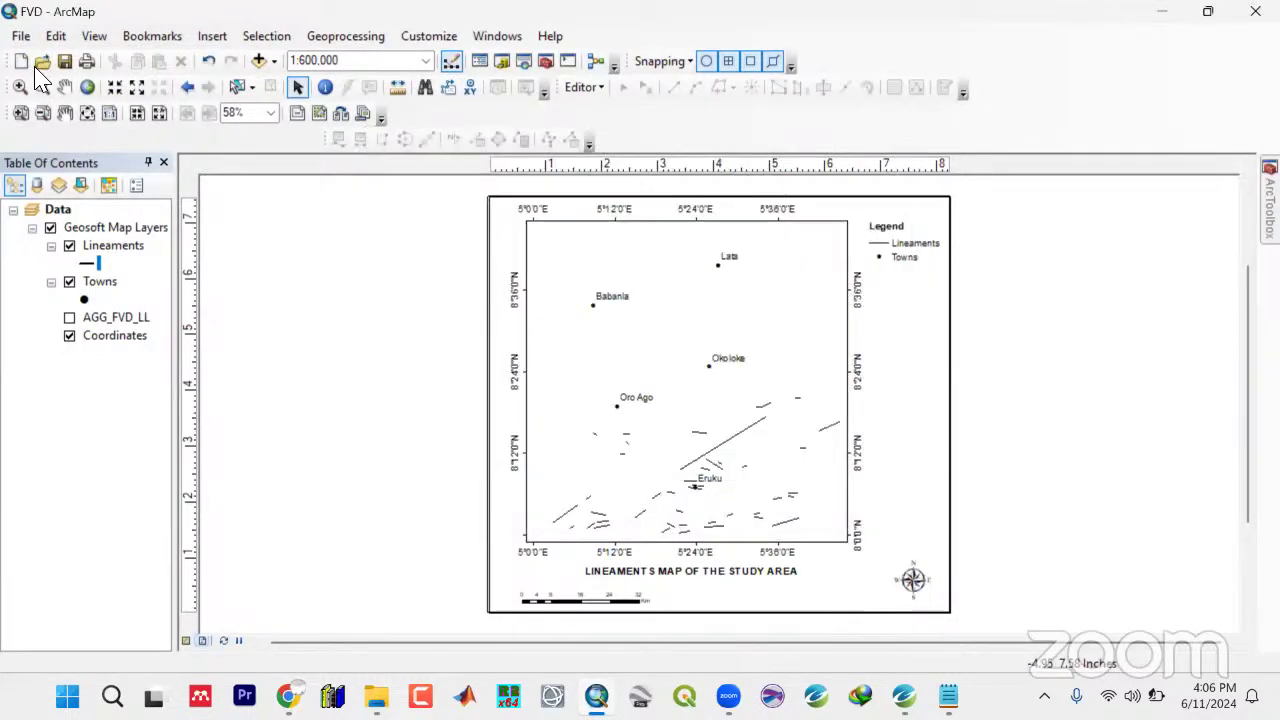
Create a new map document from the Blank Map template and switch it to data view
key("ctrl+n")
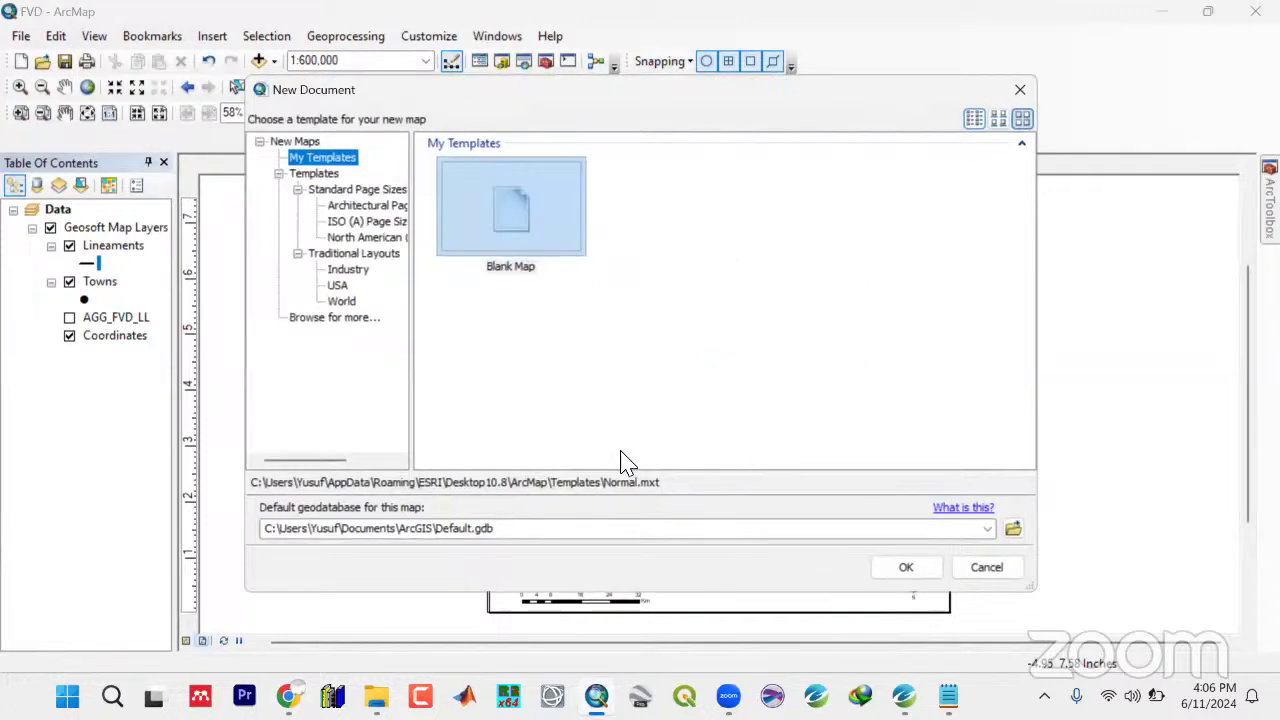
left_click(918, 574)
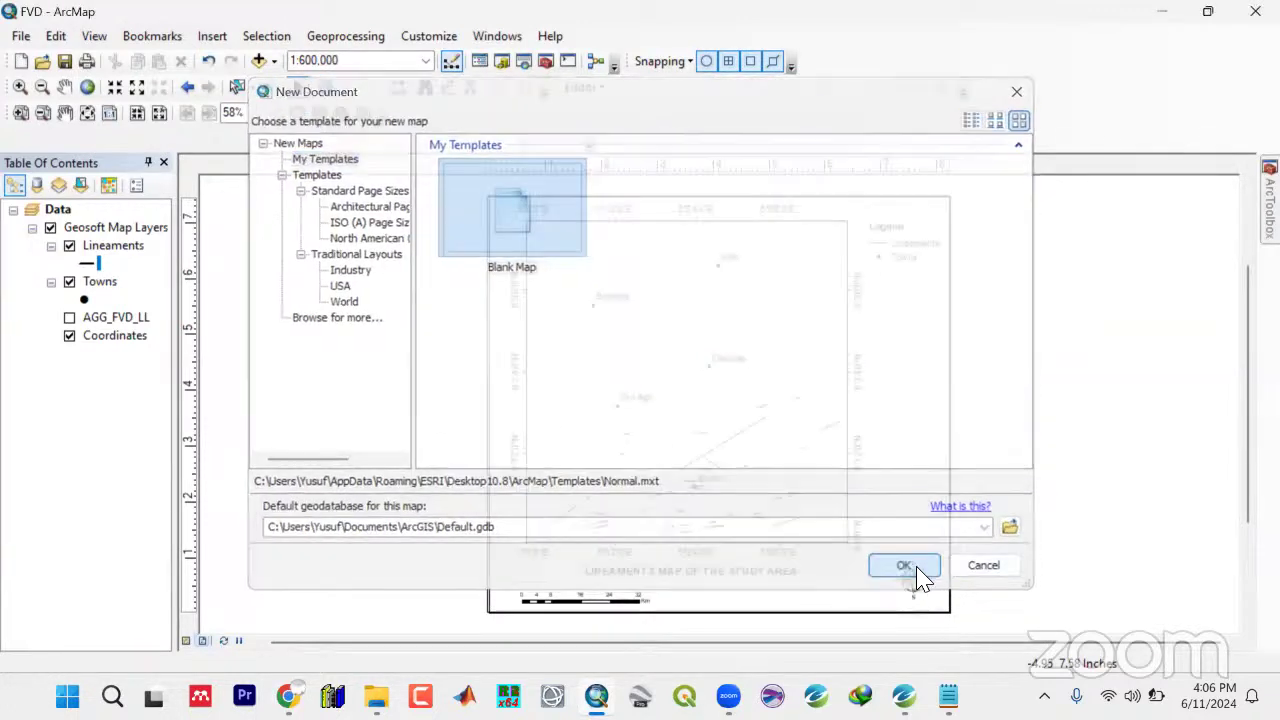
left_click(630, 390)
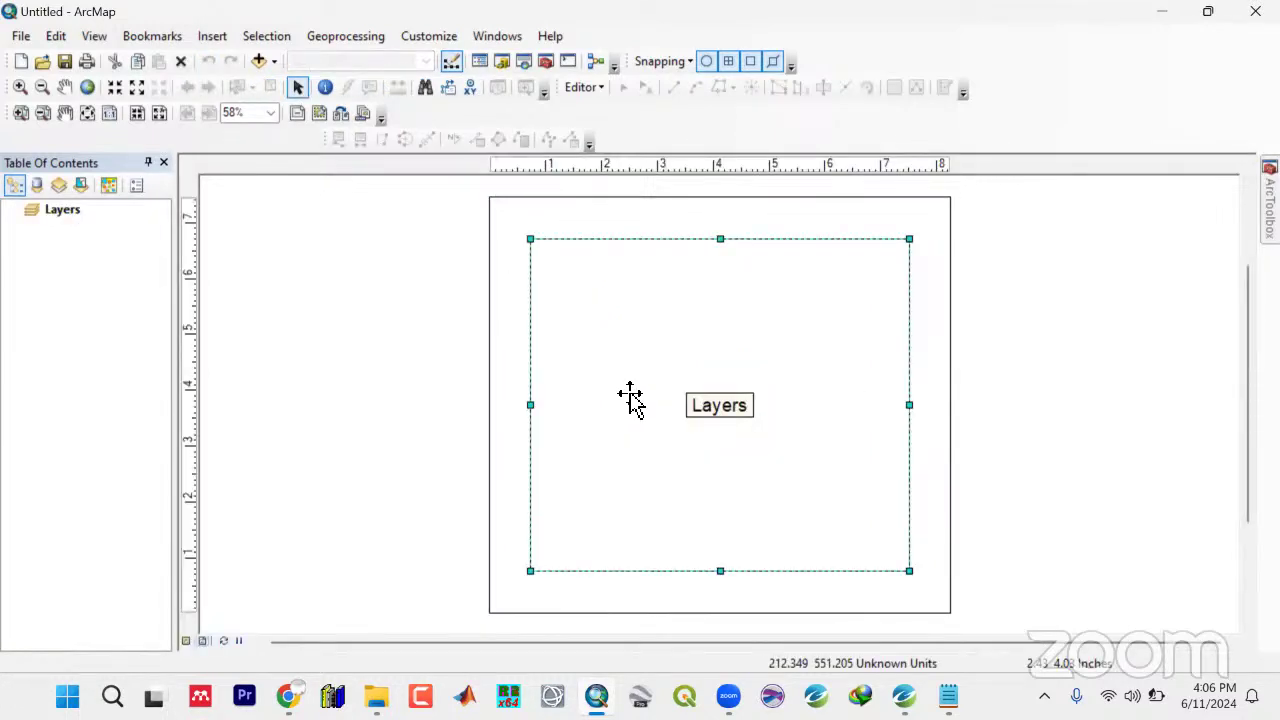
left_click(186, 641)
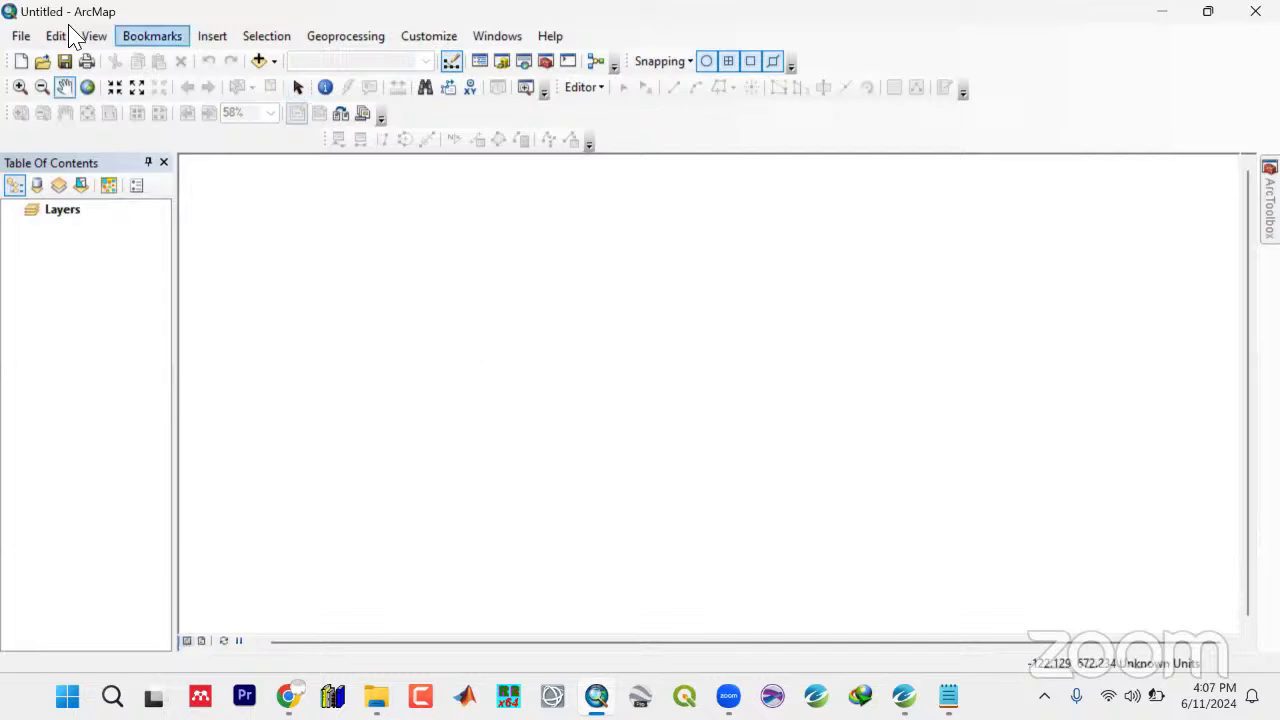
Open the EULER_2 map document from the Maps folder
left_click(21, 38)
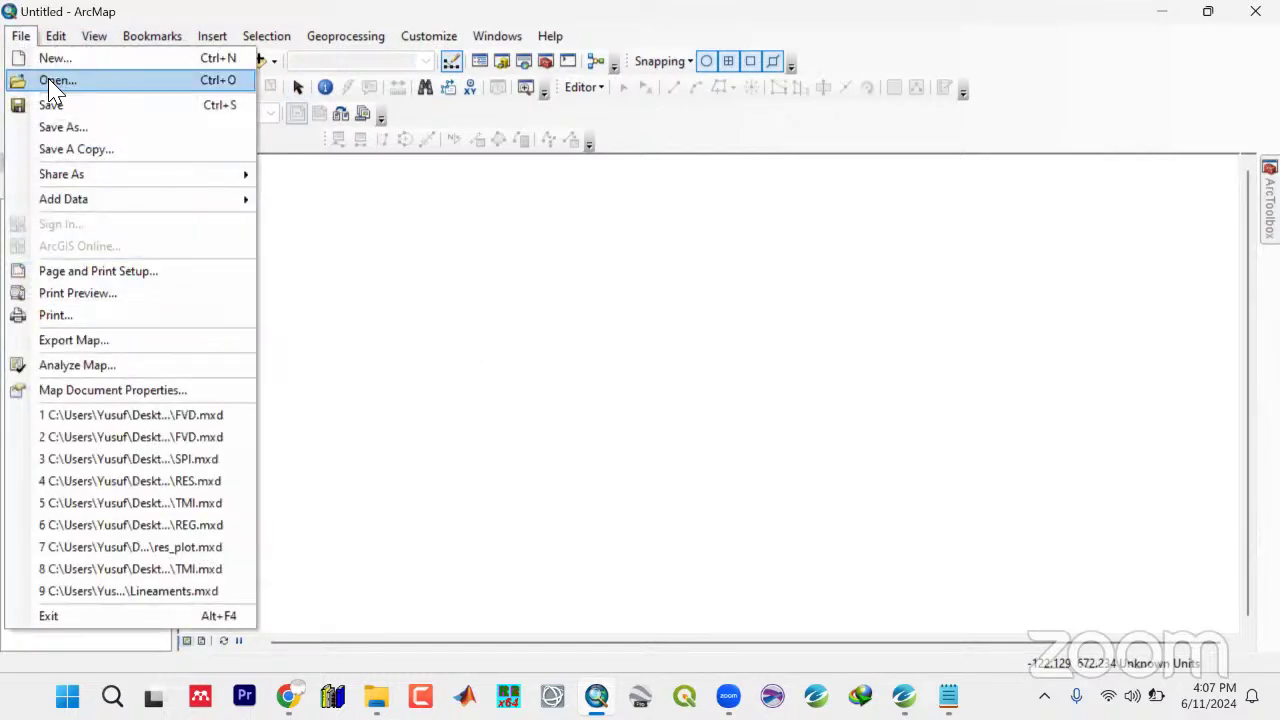
left_click(52, 84)
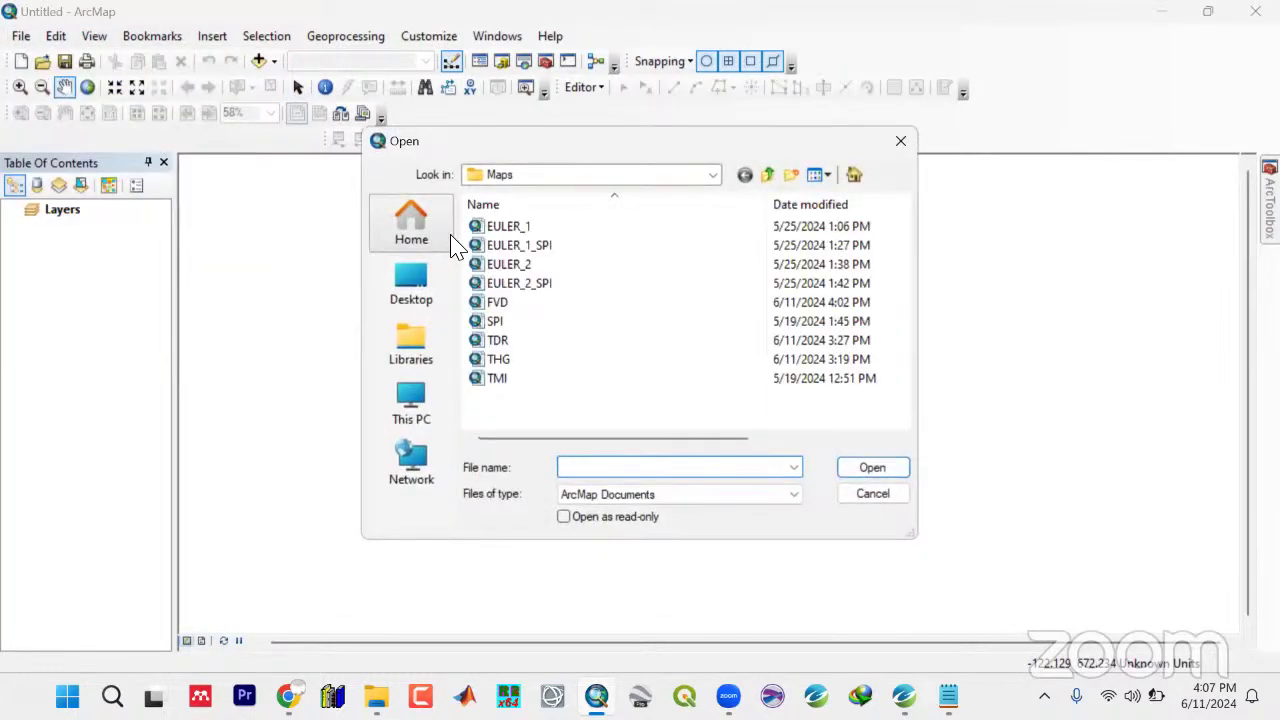
left_click(510, 266)
left_click(870, 469)
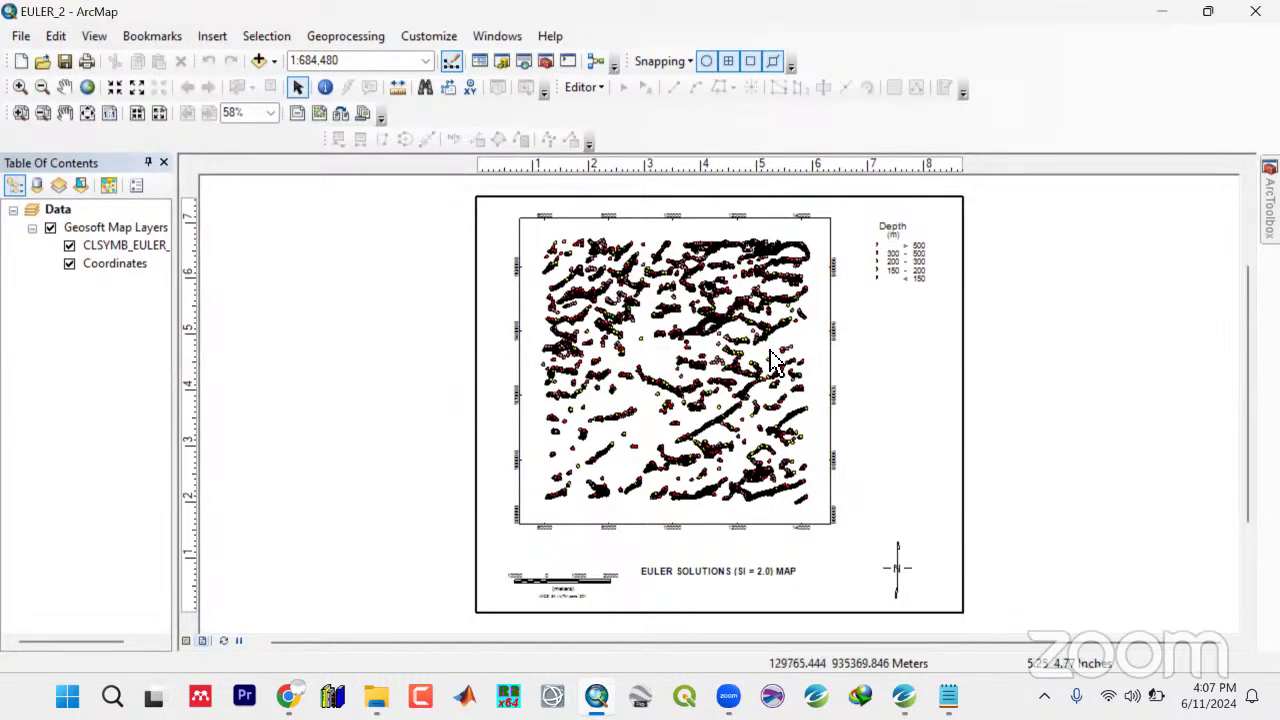
Add the lineaments.shp shapefile from the Shapefiles folder to the Euler solutions map
left_click(274, 61)
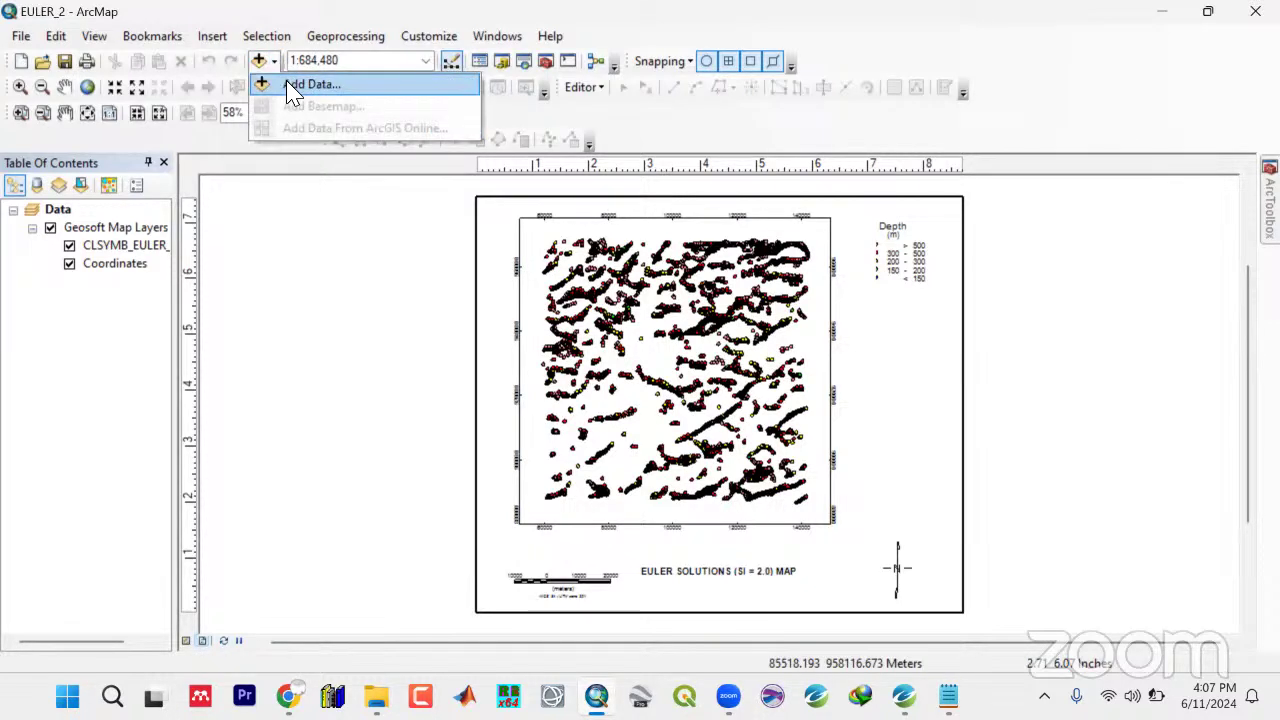
left_click(291, 86)
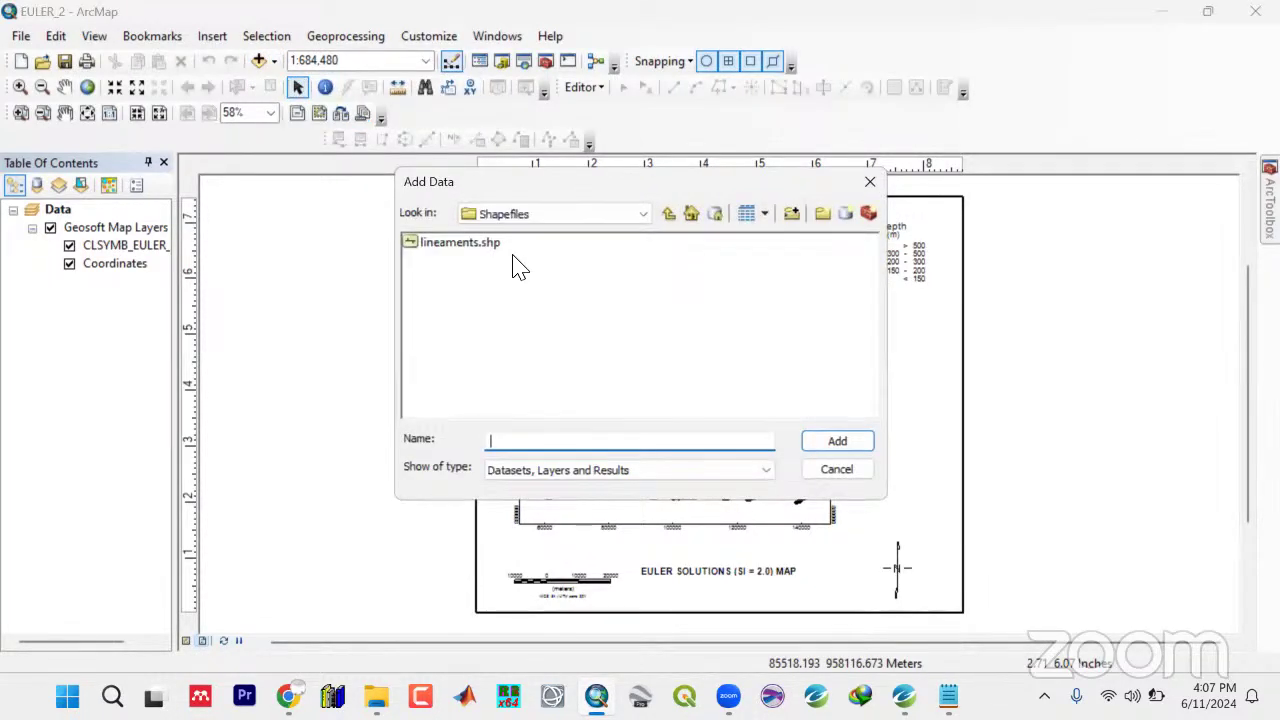
left_click(669, 215)
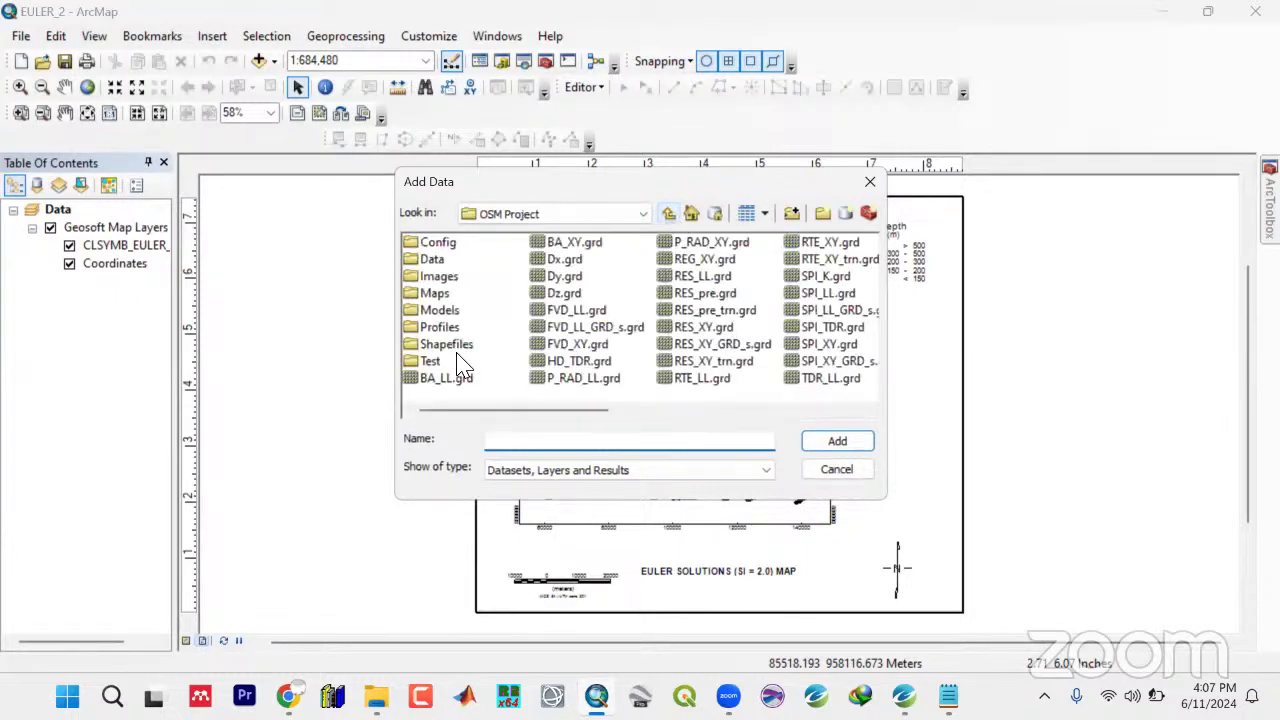
double_click(458, 350)
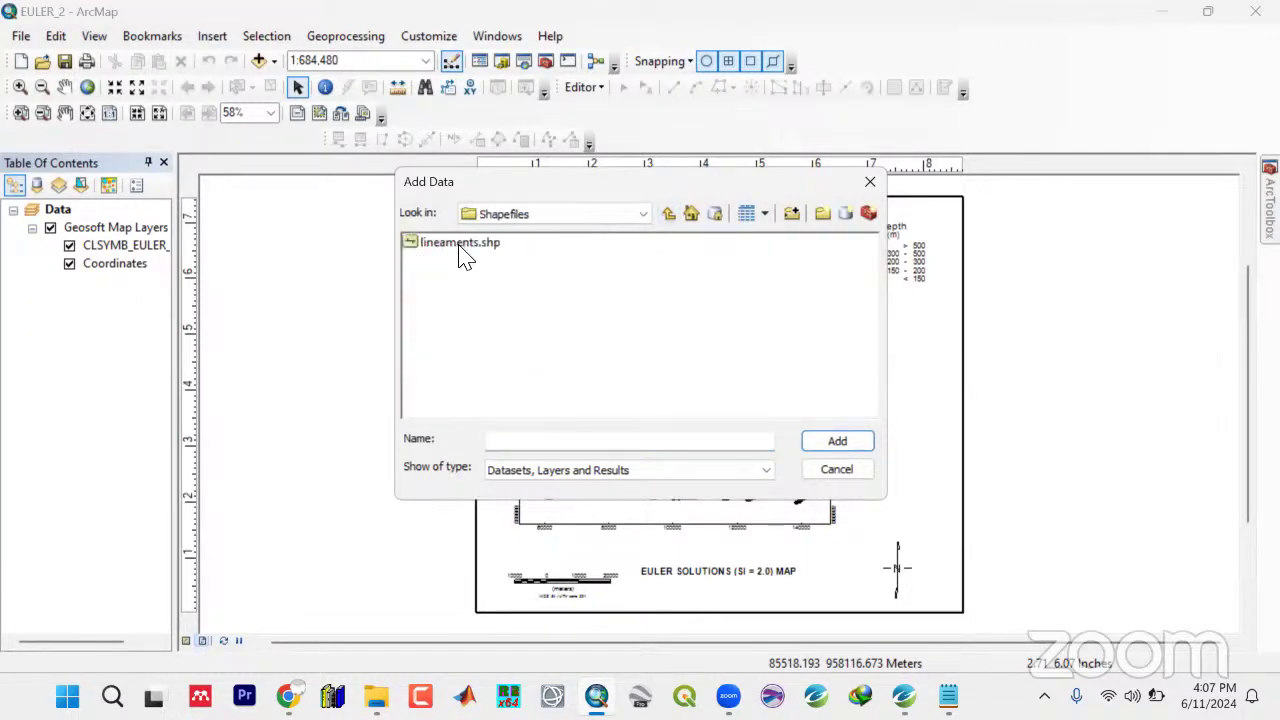
left_click(464, 250)
left_click(837, 441)
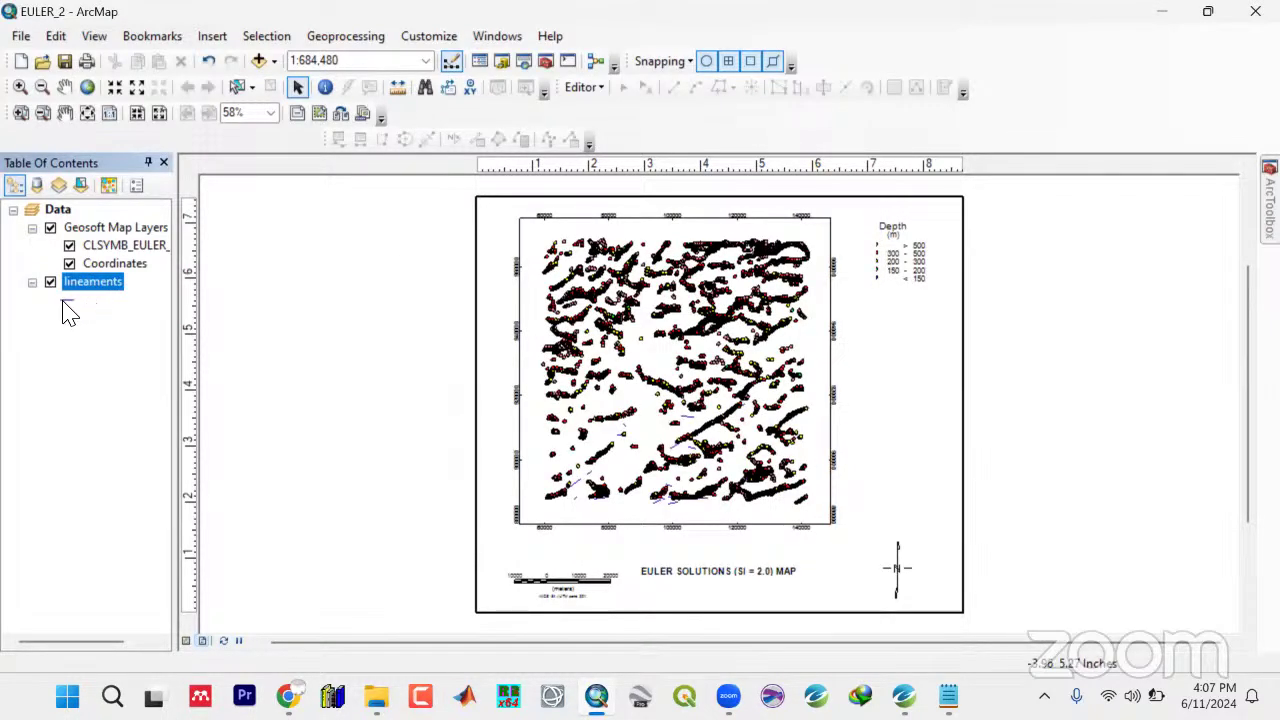
Set the lineaments layer's line symbol to black with a width of 1.5
left_click(68, 302)
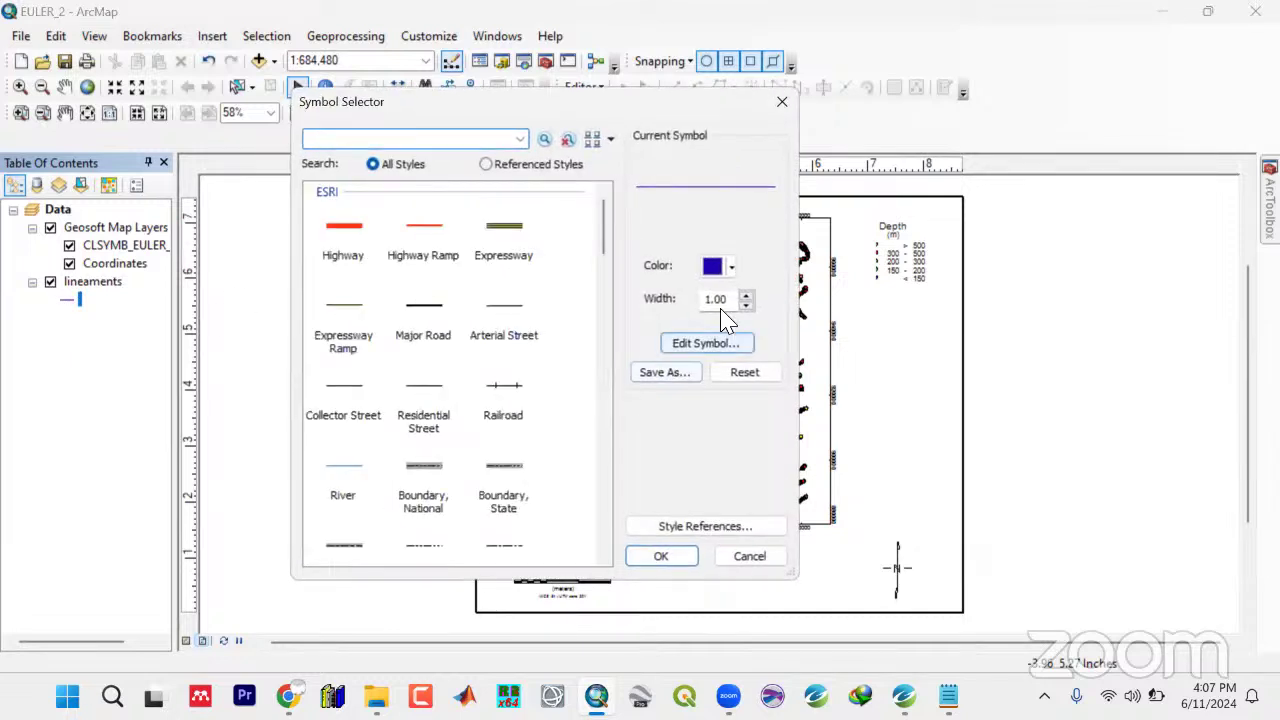
left_click(729, 304)
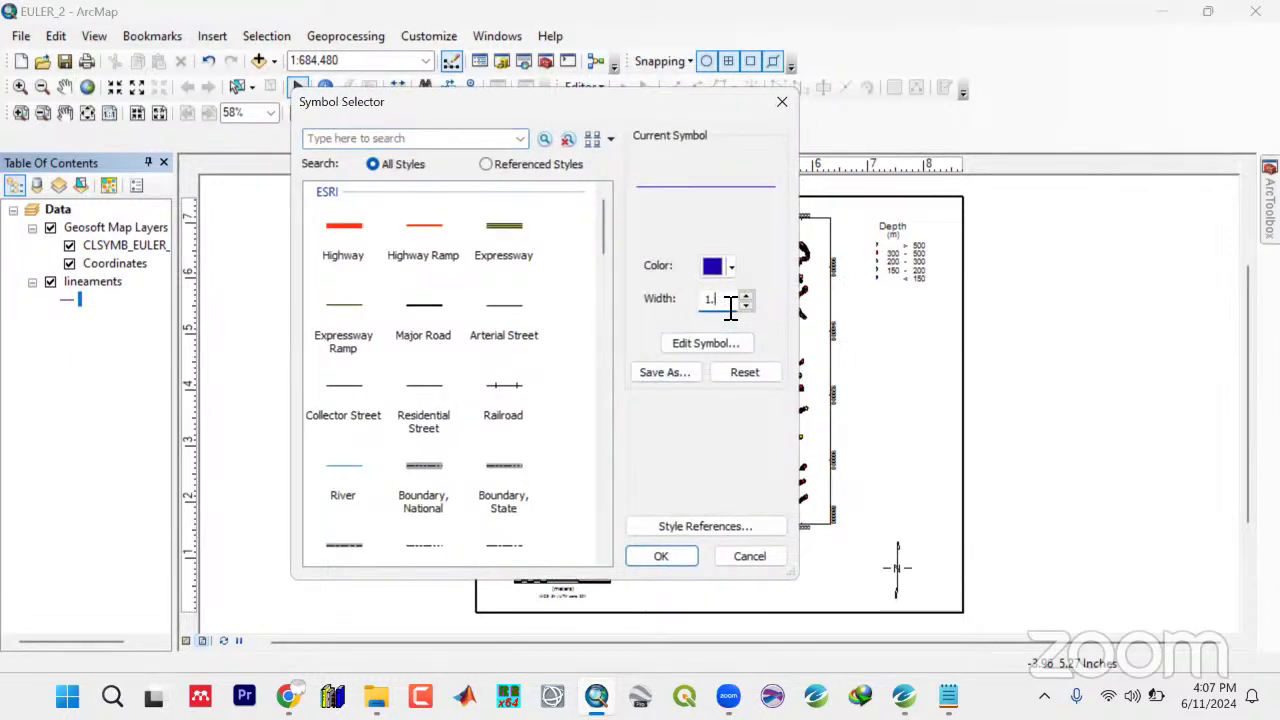
type("5")
left_click(731, 268)
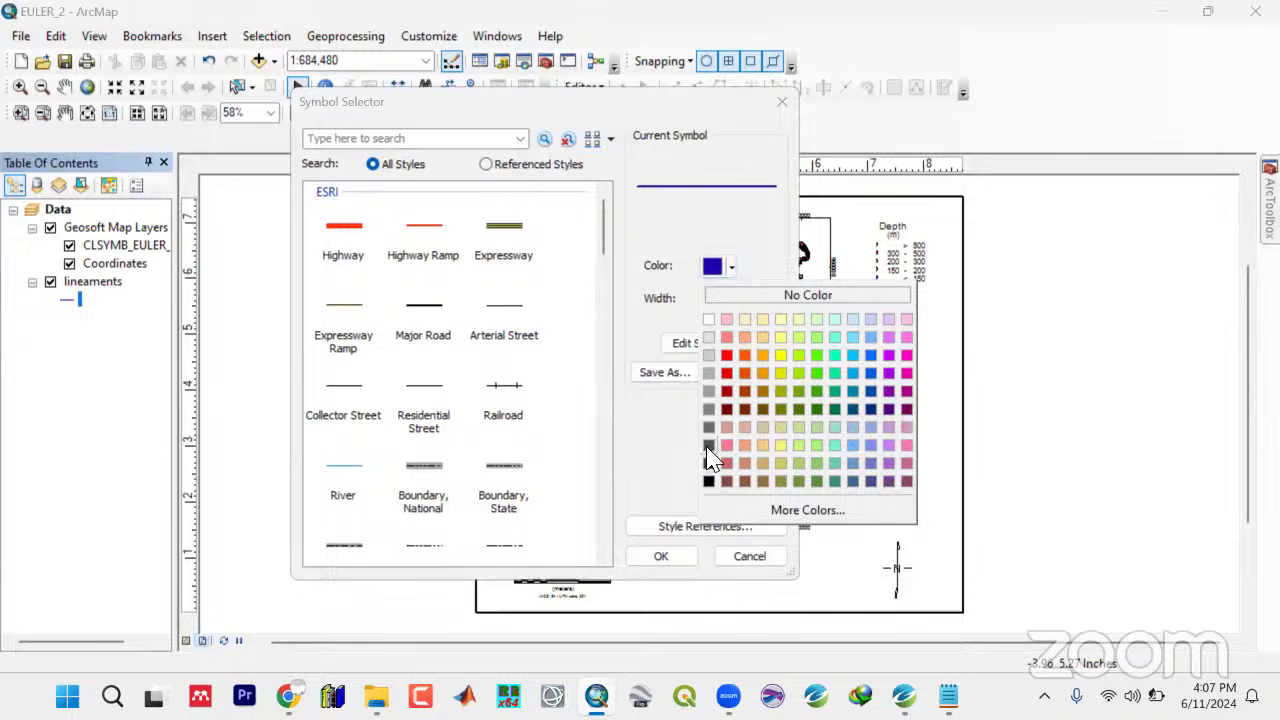
left_click(709, 481)
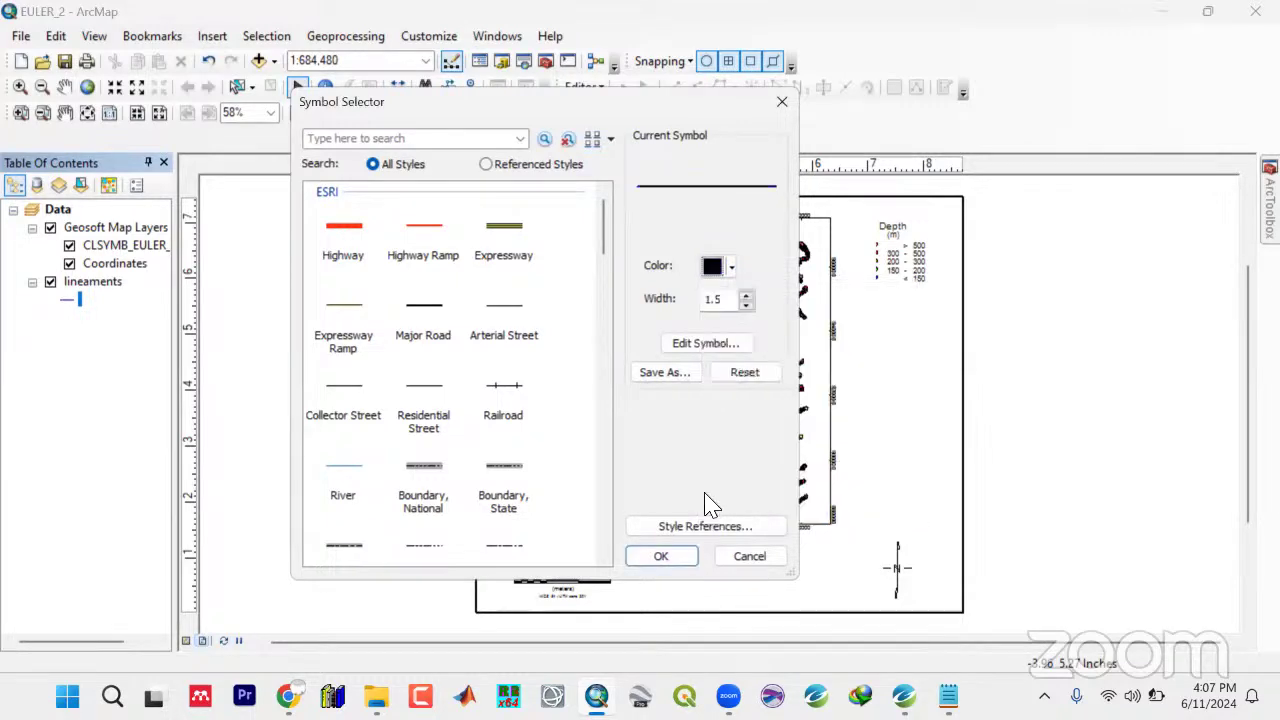
left_click(663, 558)
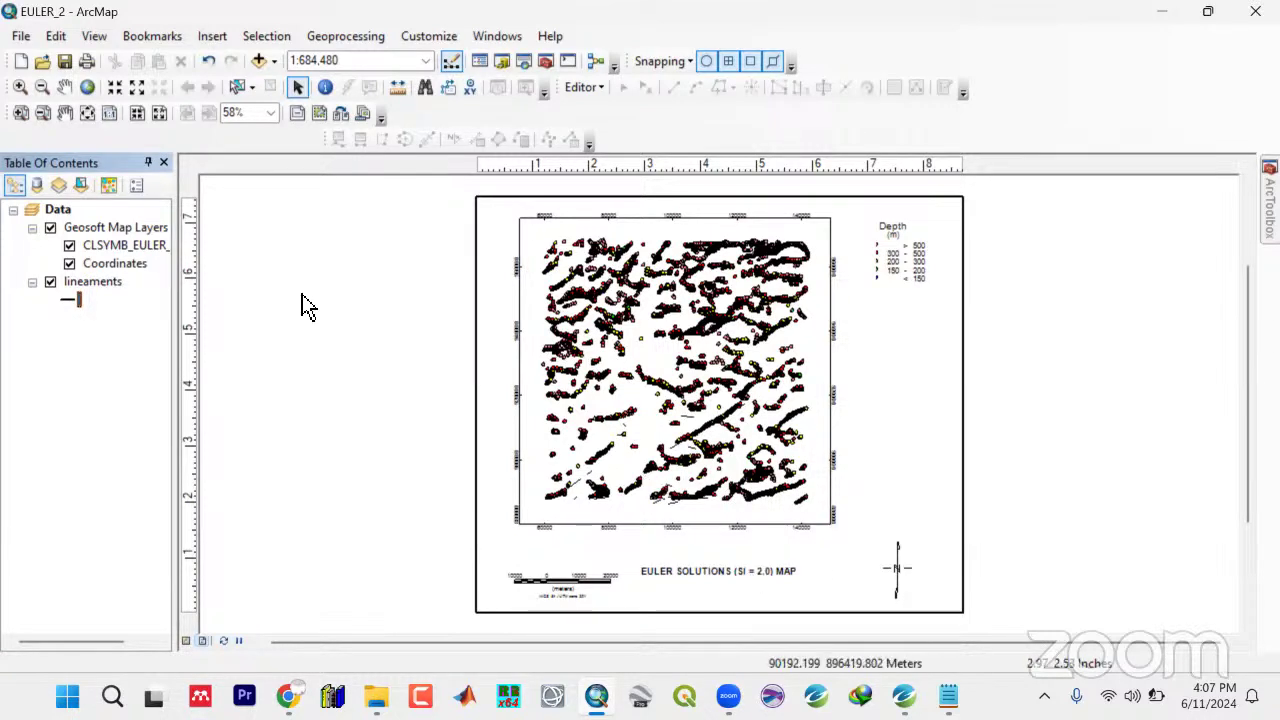
Rename the lineaments layer to Lineaments in its layer properties
left_click(74, 284)
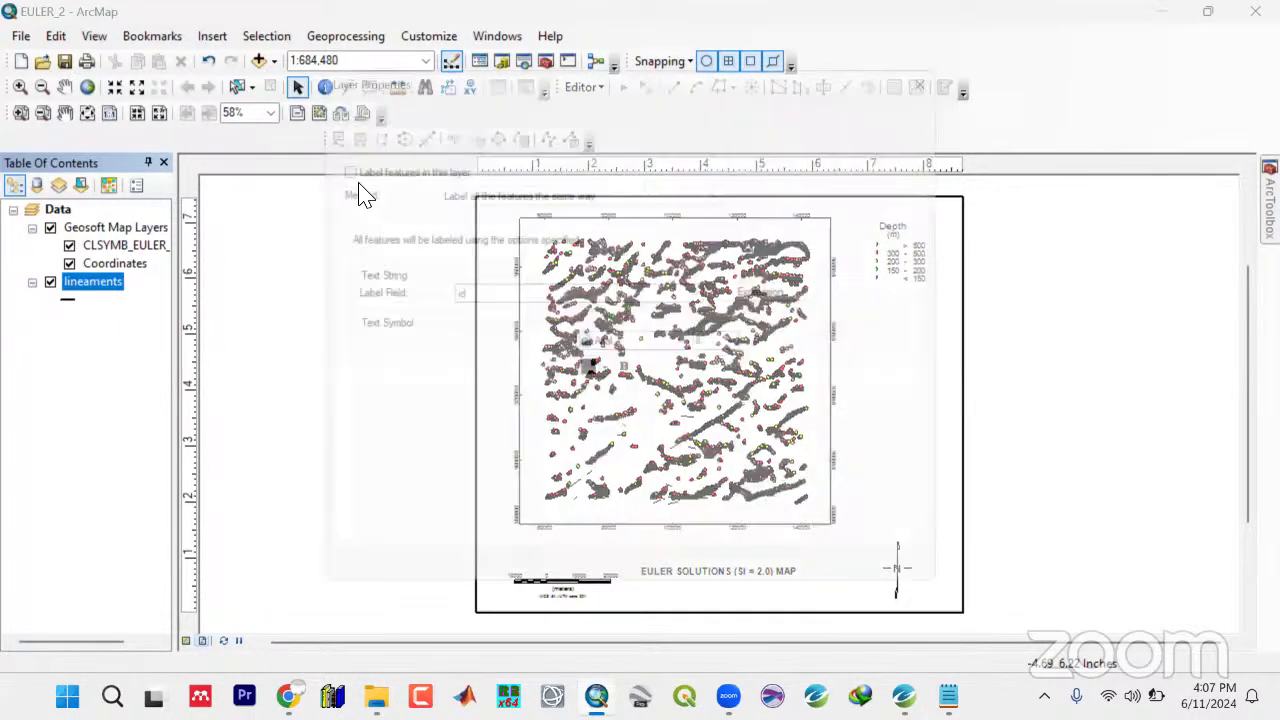
left_click(347, 104)
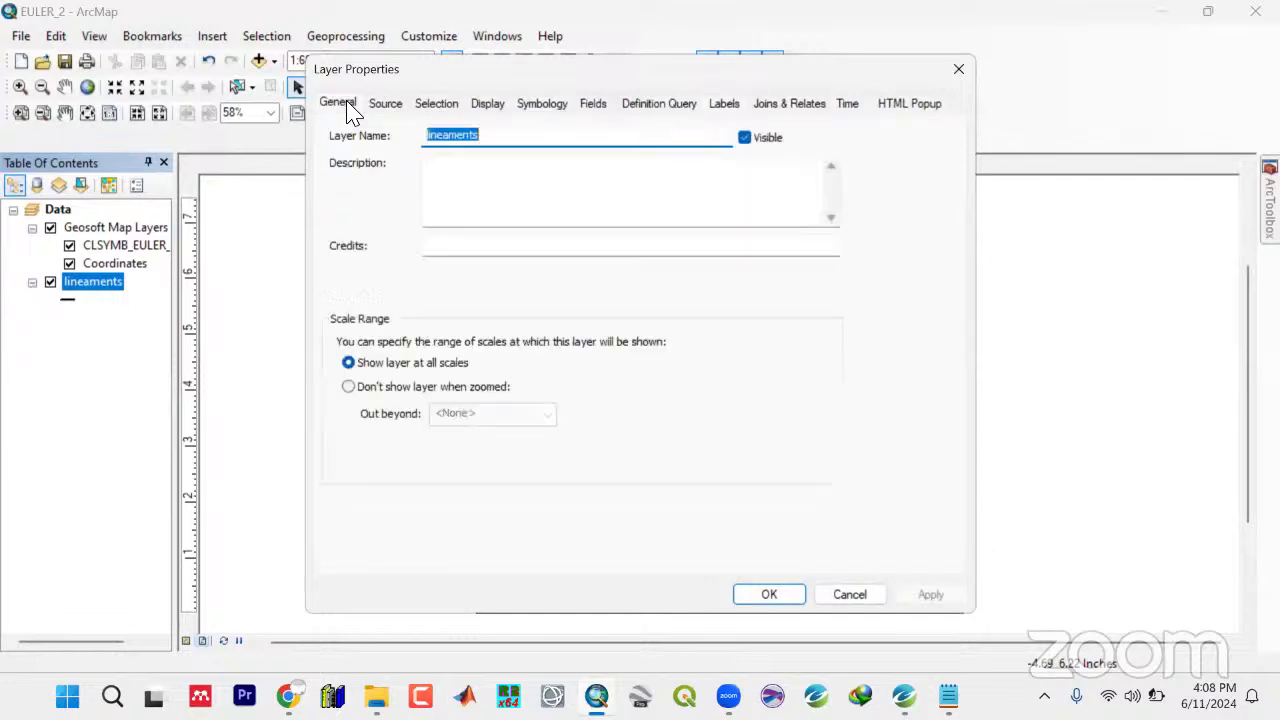
left_click(435, 145)
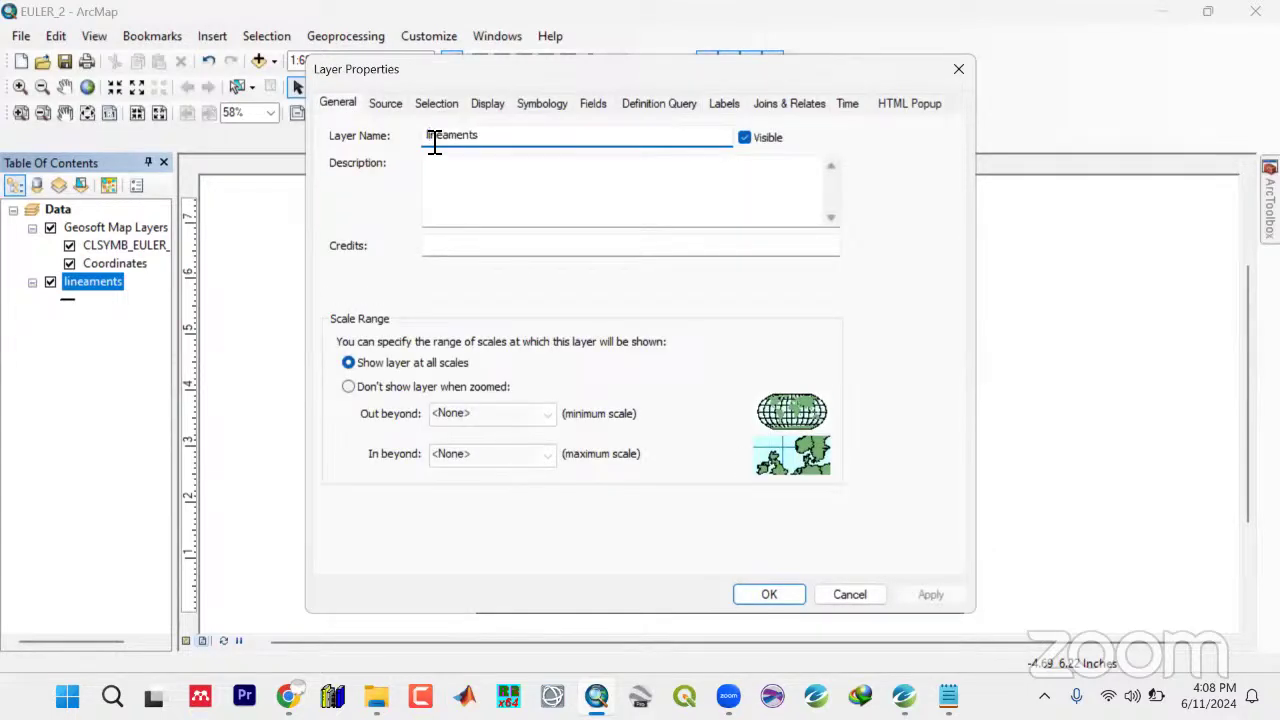
key("BackSpace")
type("L")
left_click(925, 594)
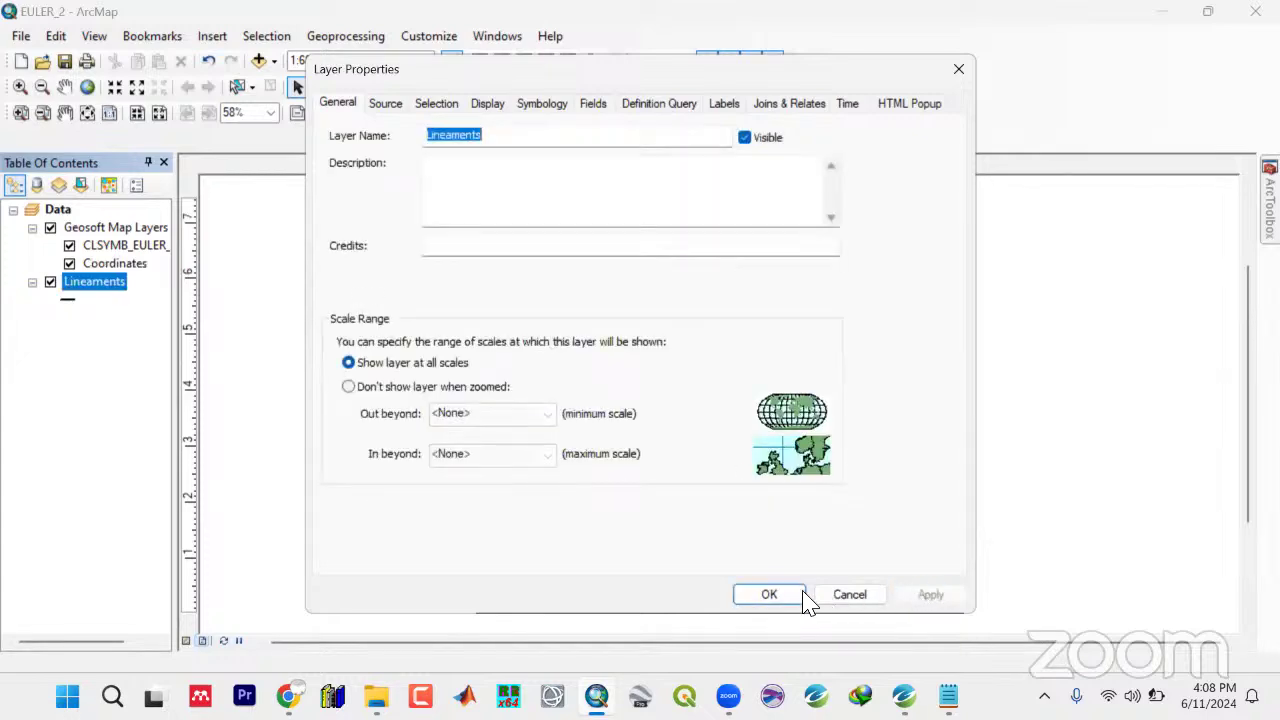
left_click(769, 594)
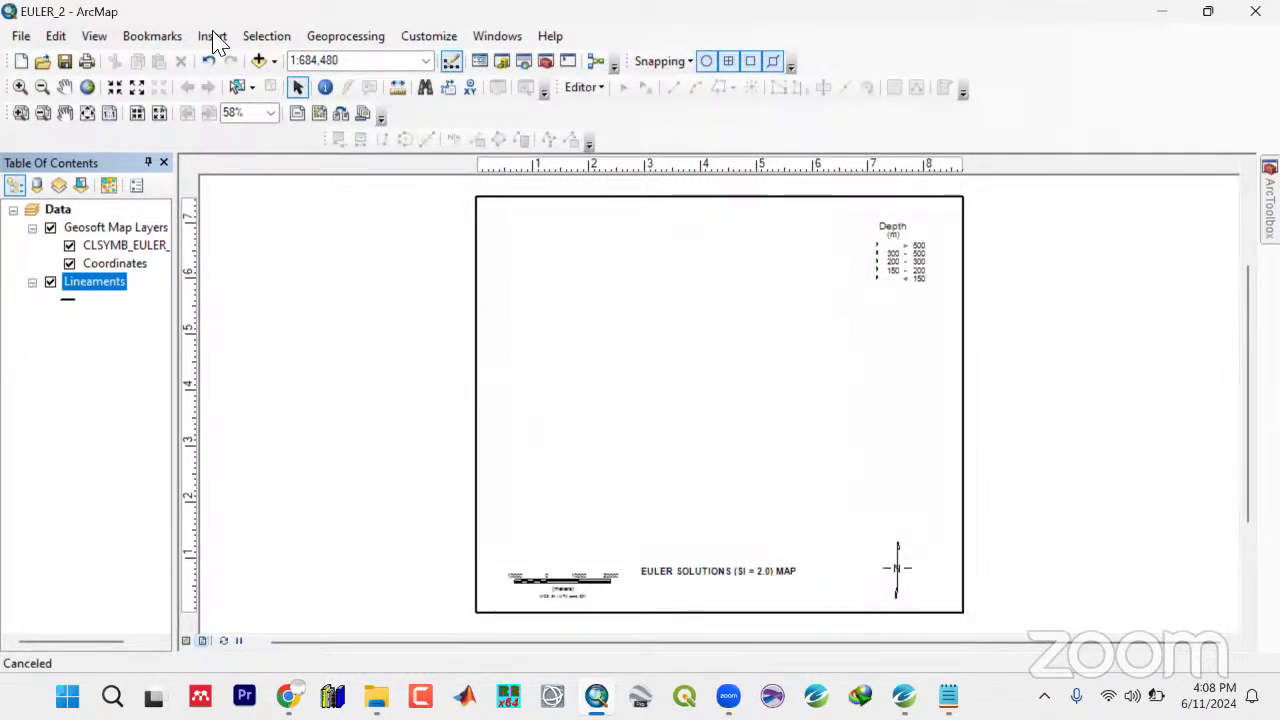
Insert a one-column legend for the Lineaments layer, keeping the default title, frame and spacing settings
left_click(212, 37)
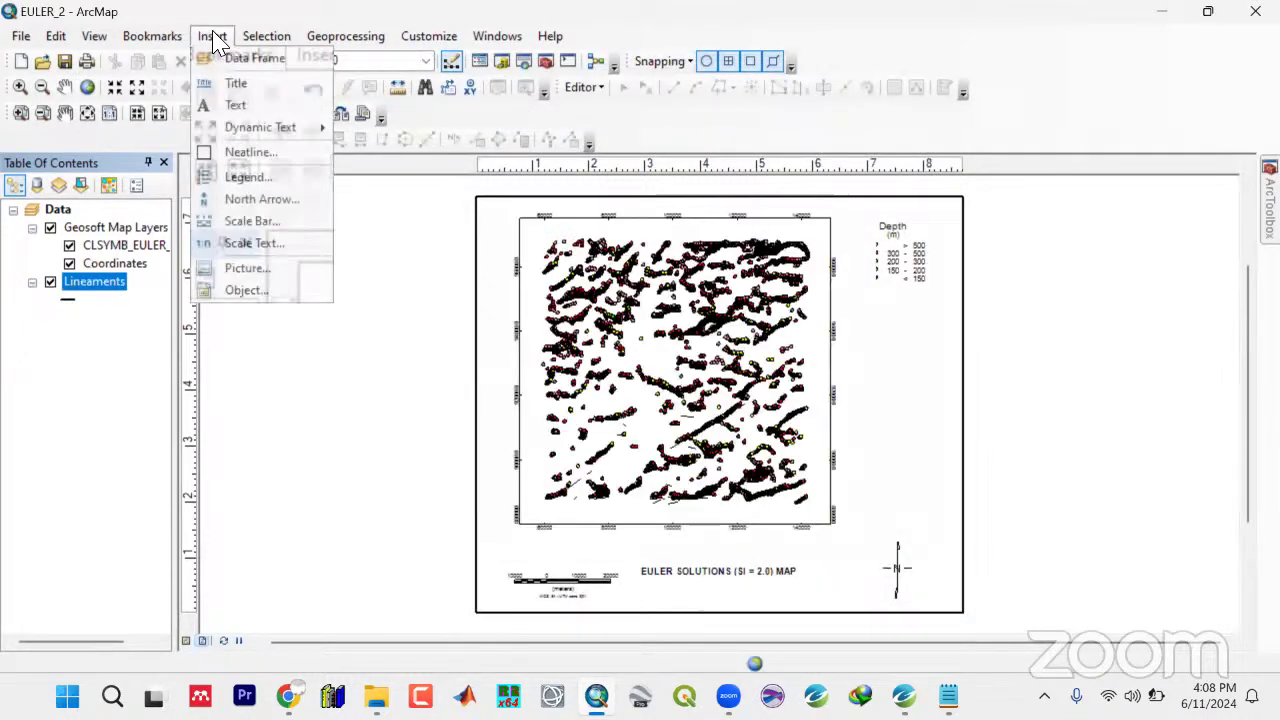
left_click(244, 181)
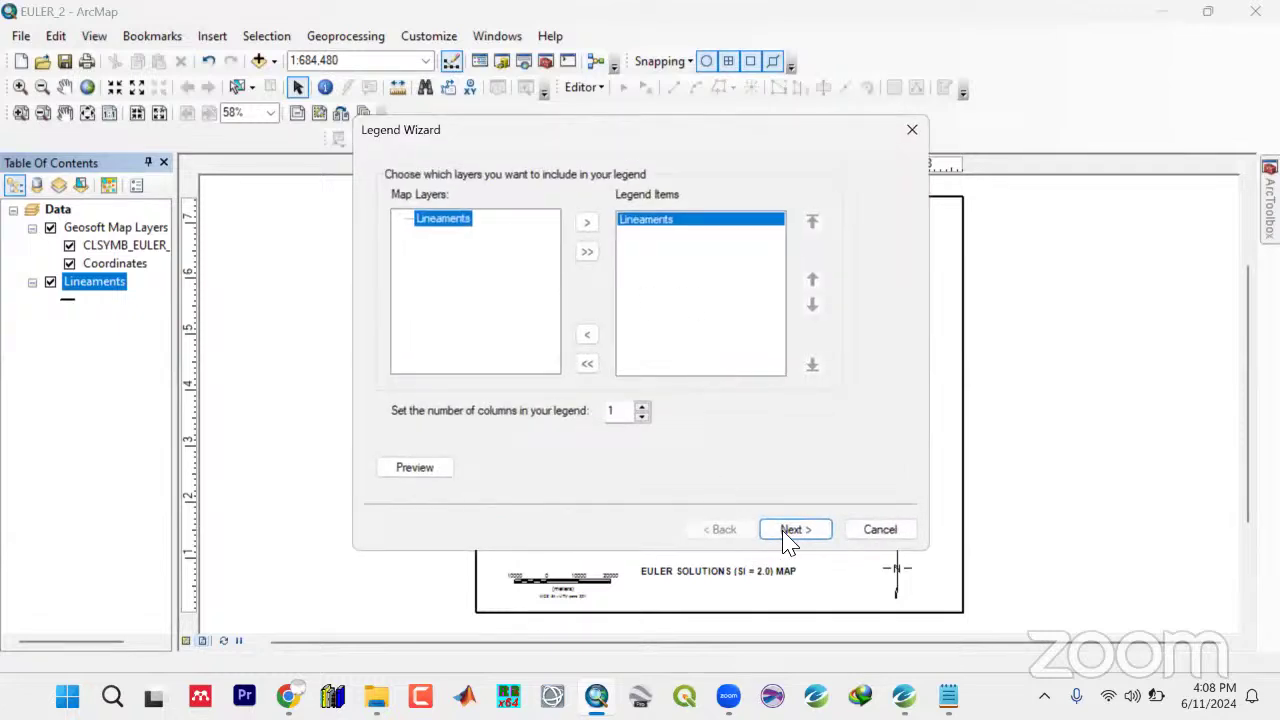
left_click(790, 530)
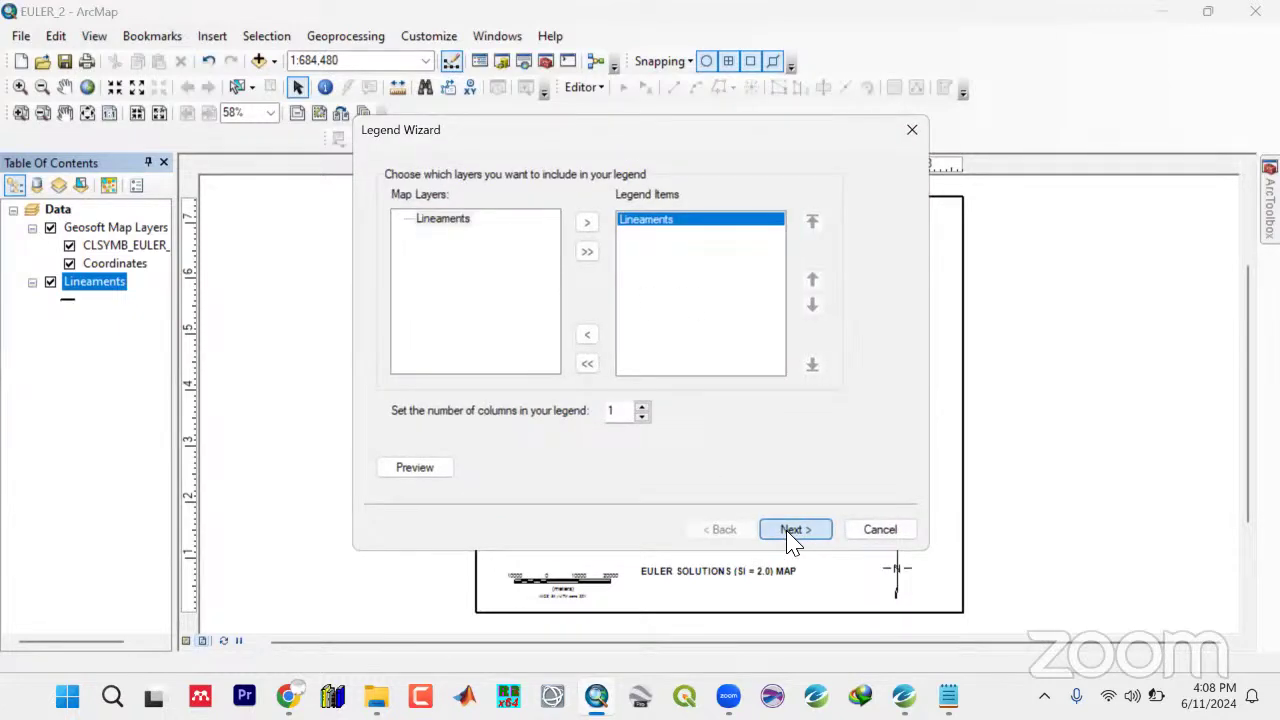
left_click(792, 530)
left_click(792, 530)
left_click(792, 530)
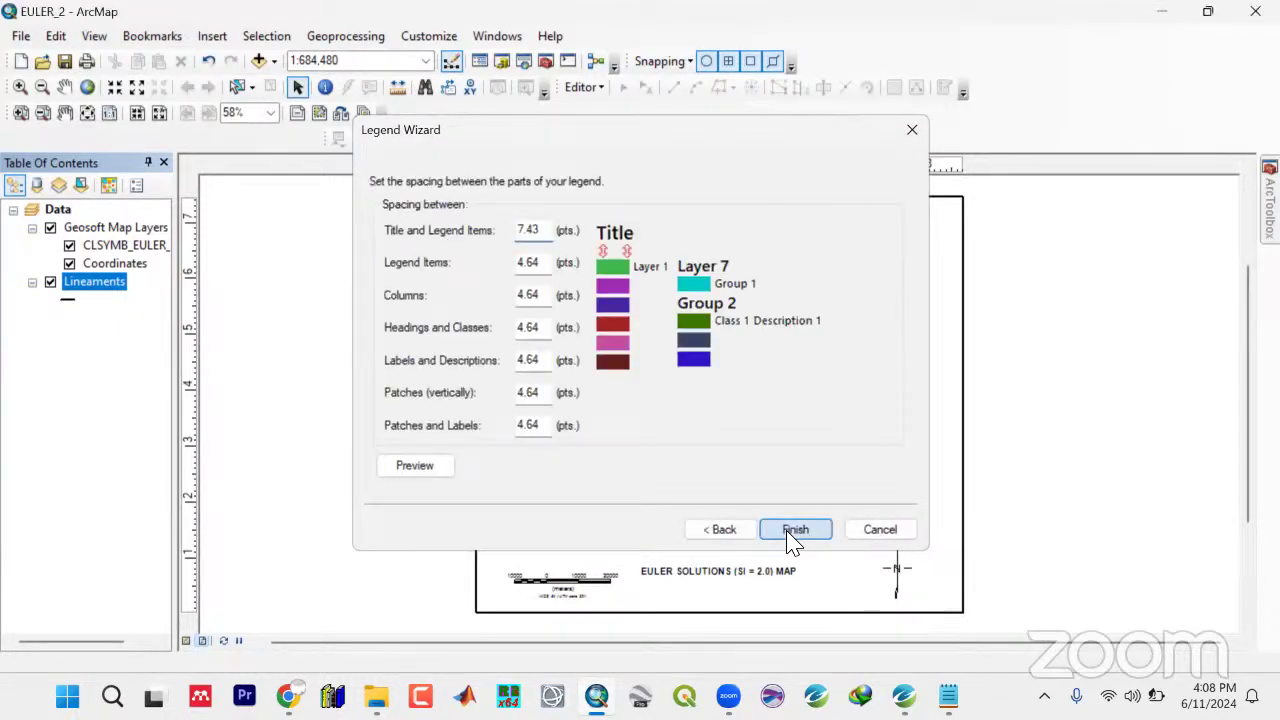
left_click(795, 532)
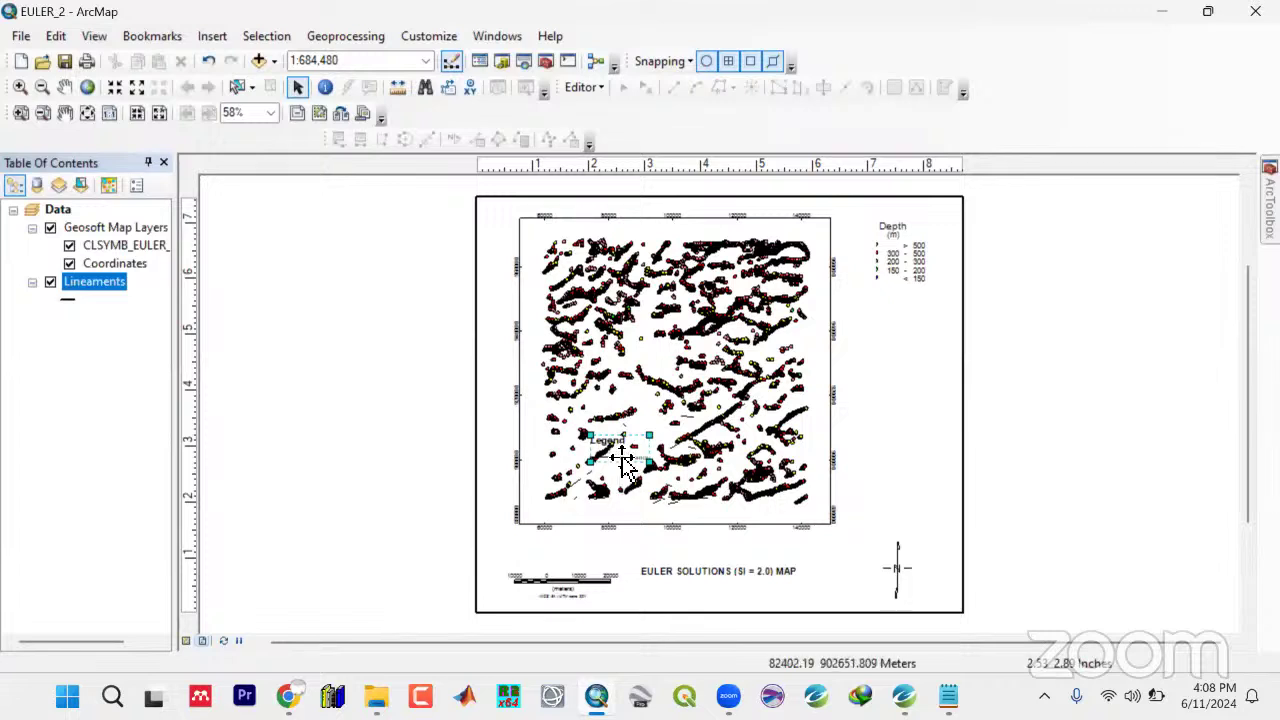
Move the legend below the Depth key on the map page and set its Lineaments item labels to font size 12
left_click_drag(622, 458, 905, 332)
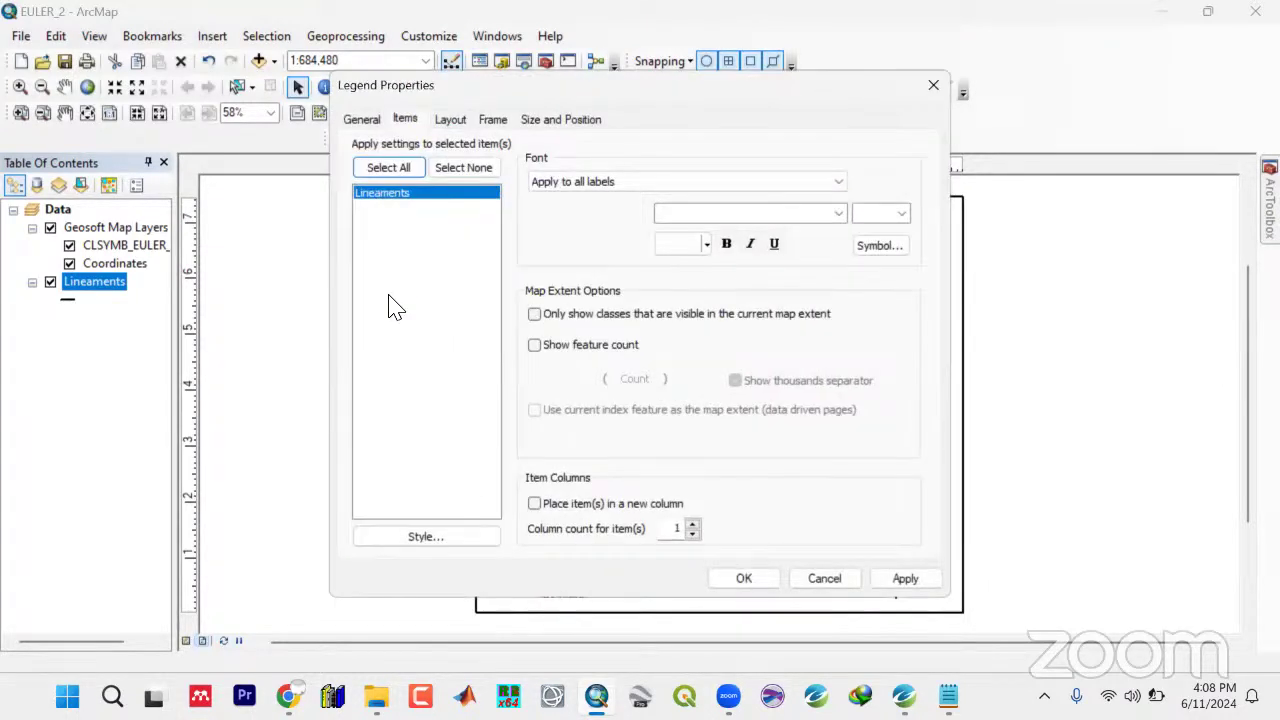
left_click(879, 246)
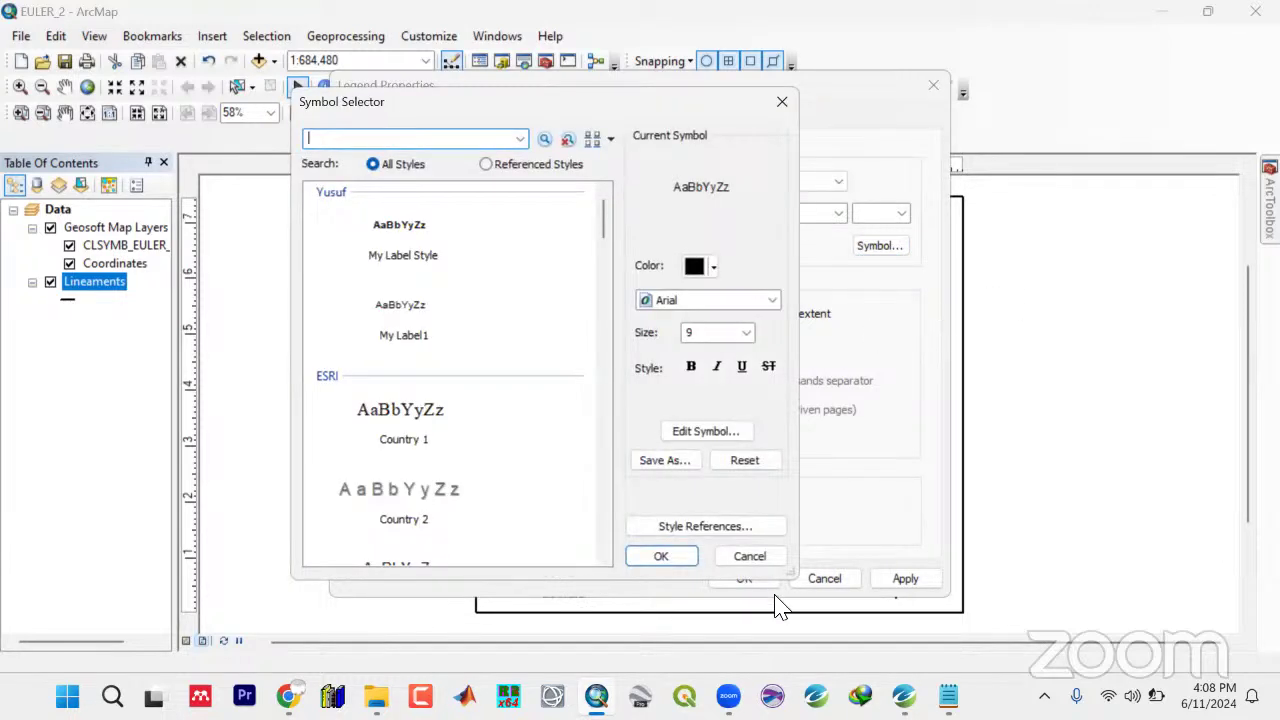
left_click(746, 332)
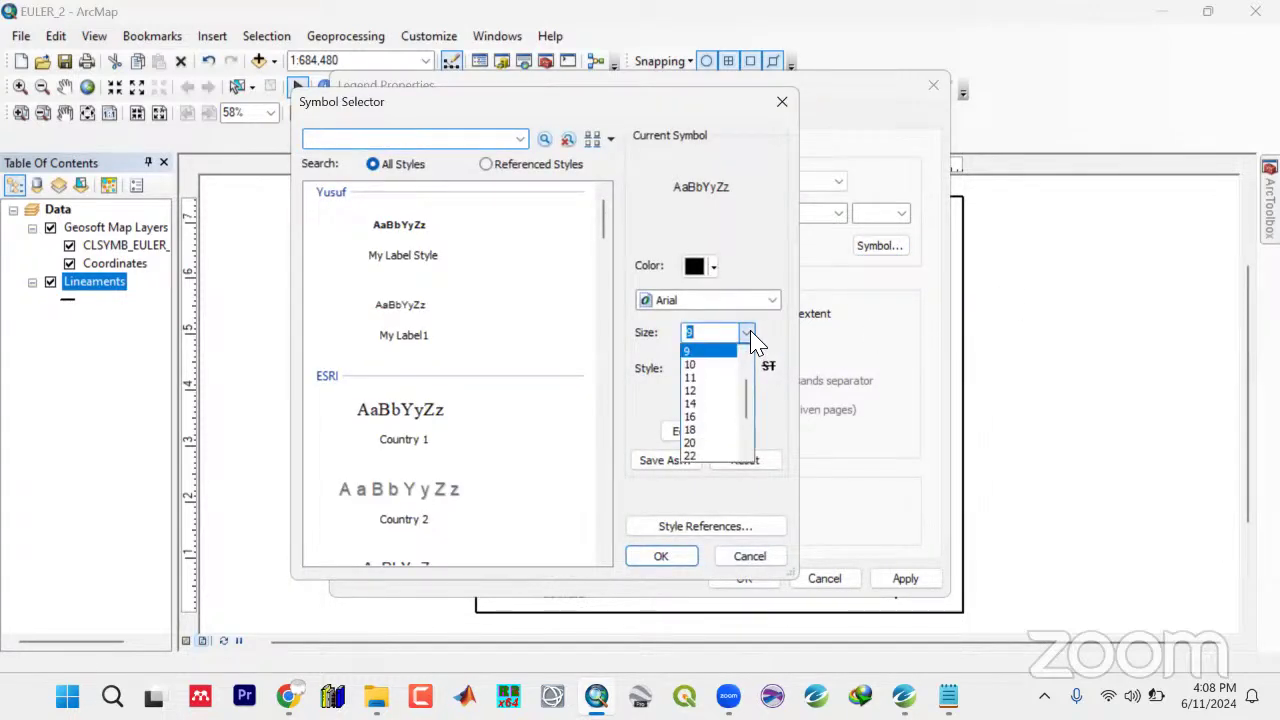
left_click(714, 391)
left_click(672, 561)
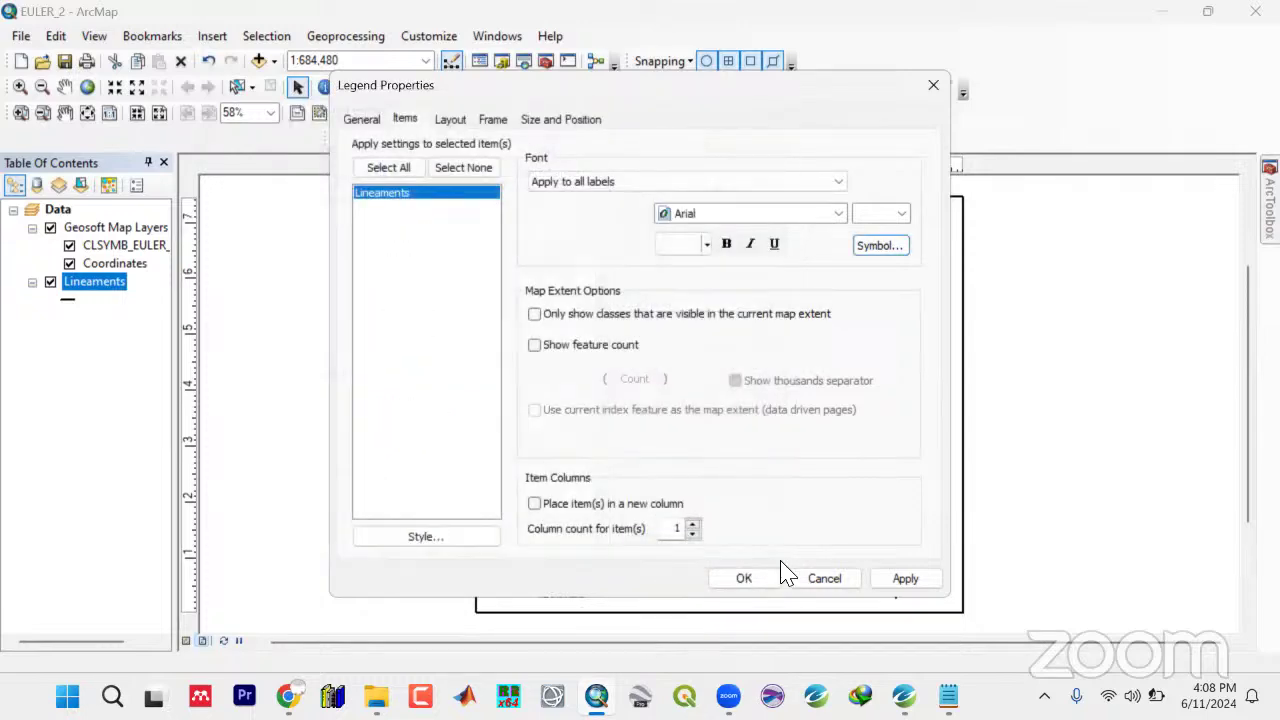
left_click(903, 579)
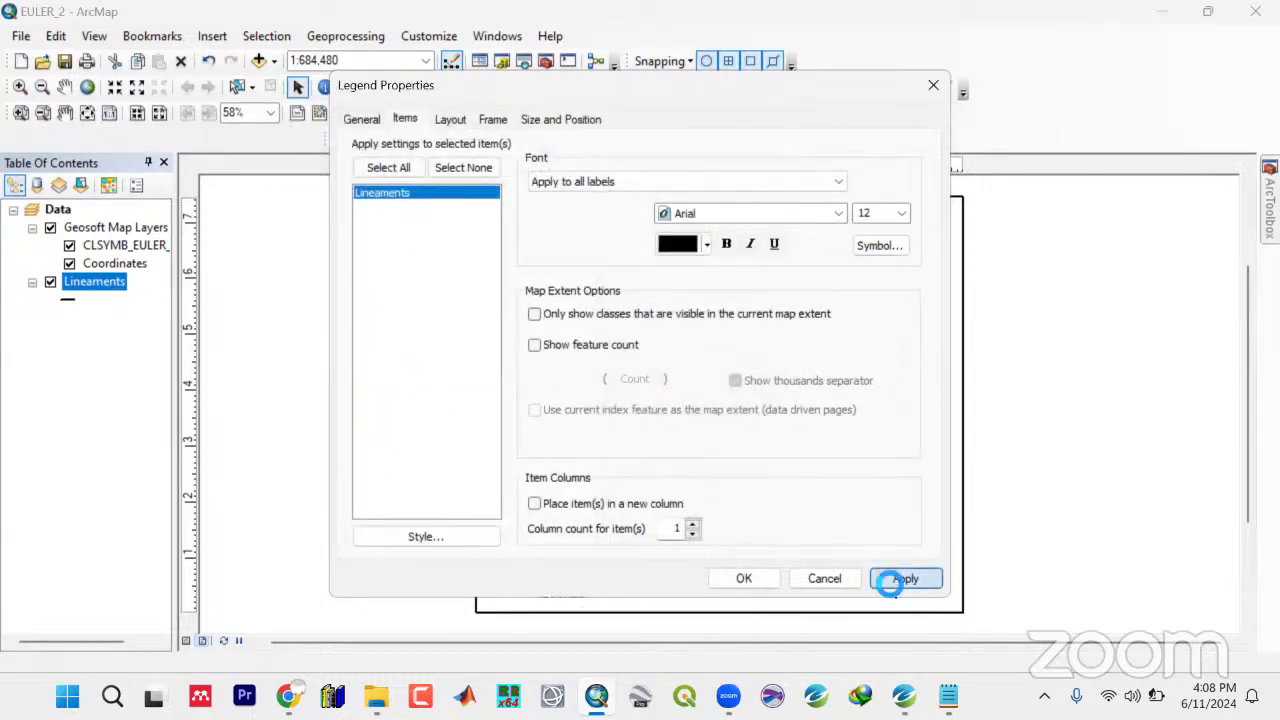
left_click(745, 580)
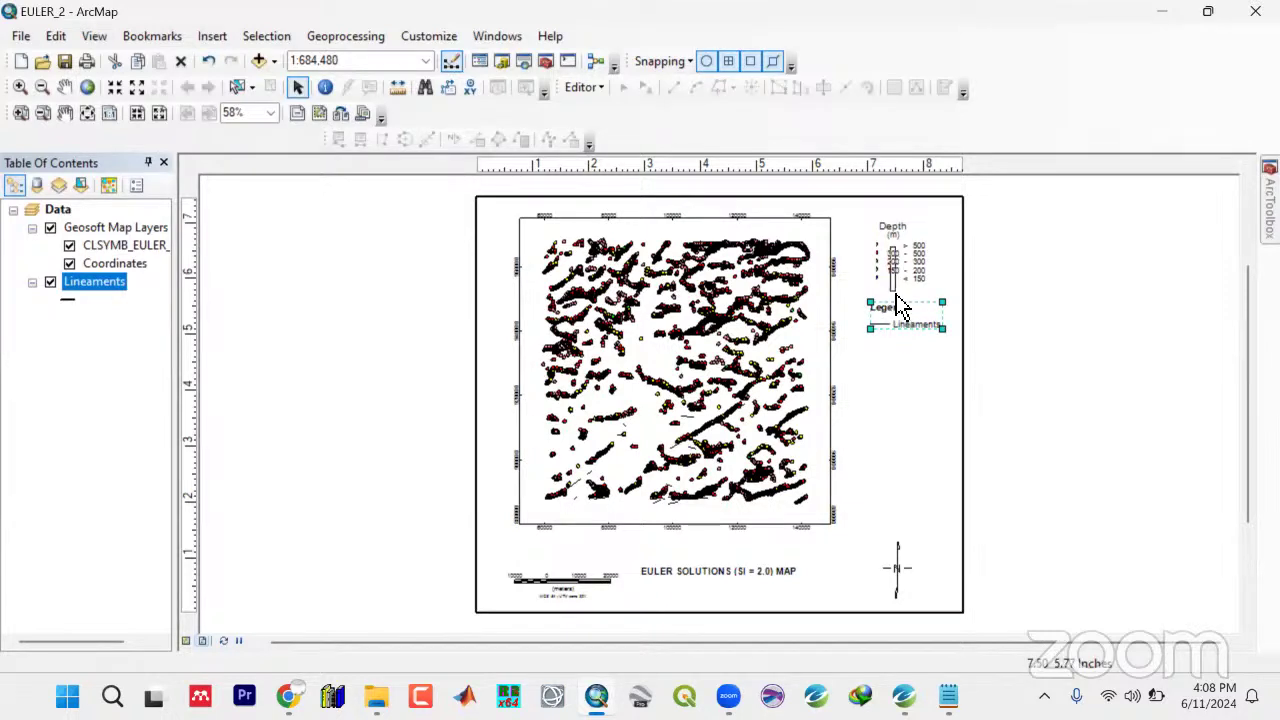
left_click(900, 294)
left_click(898, 400)
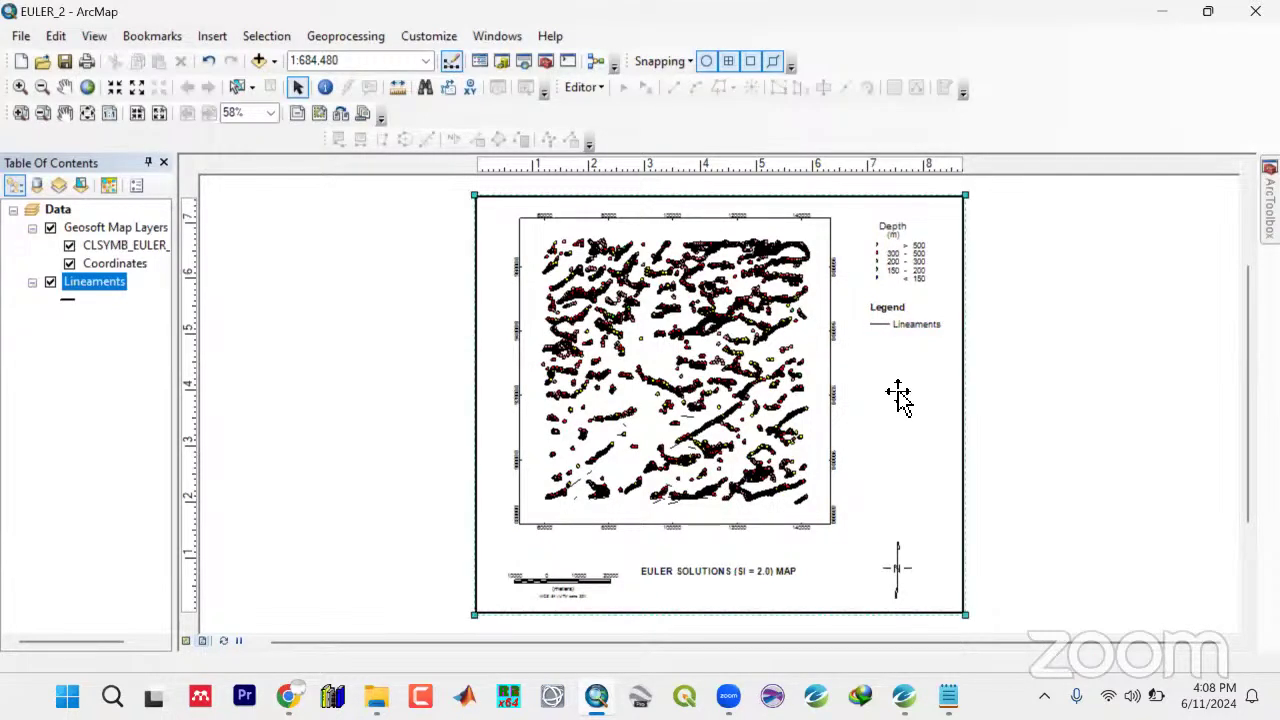
Delete the existing north arrow from the map layout and insert the ESRI North 7 north arrow instead
left_click(912, 588)
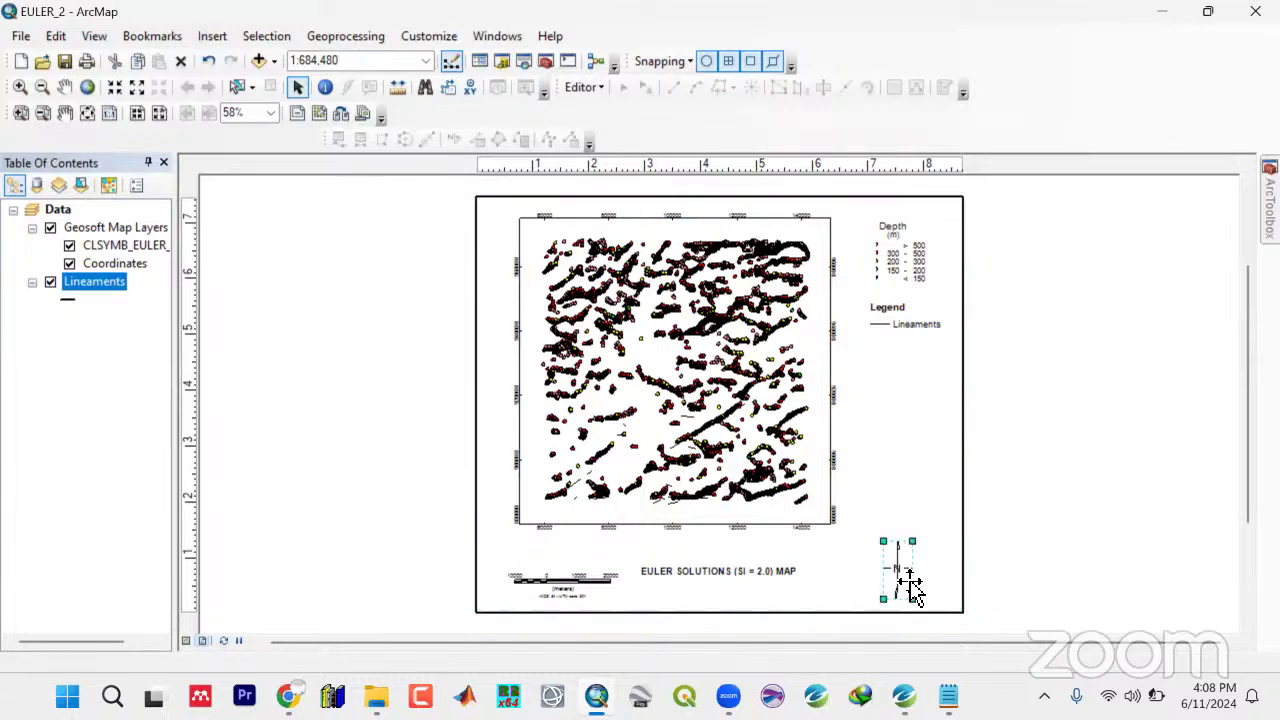
key("Delete")
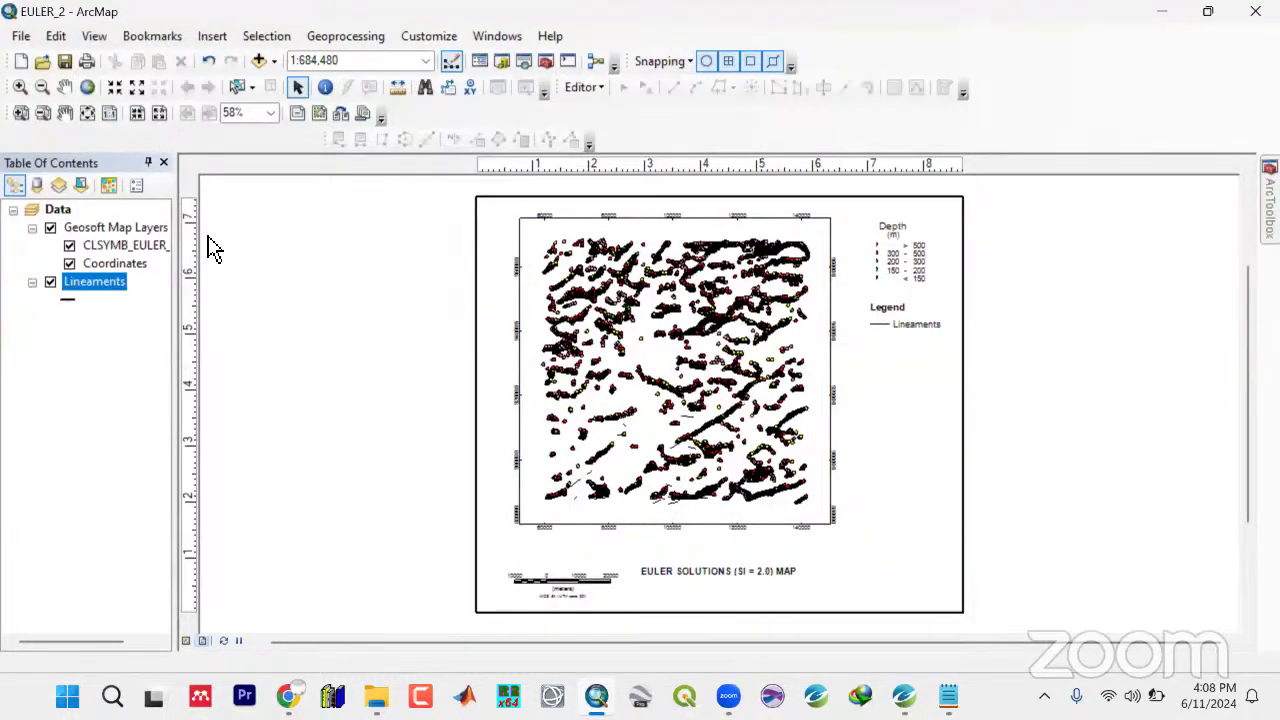
left_click(211, 38)
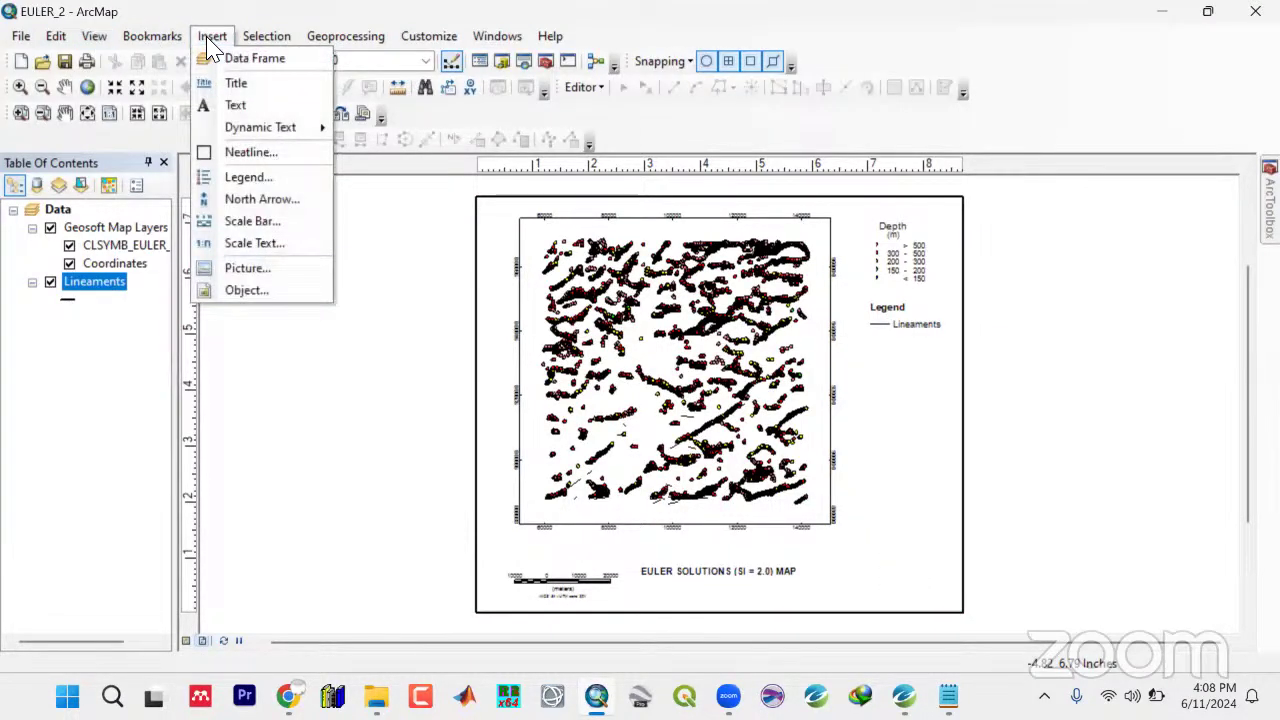
left_click(210, 200)
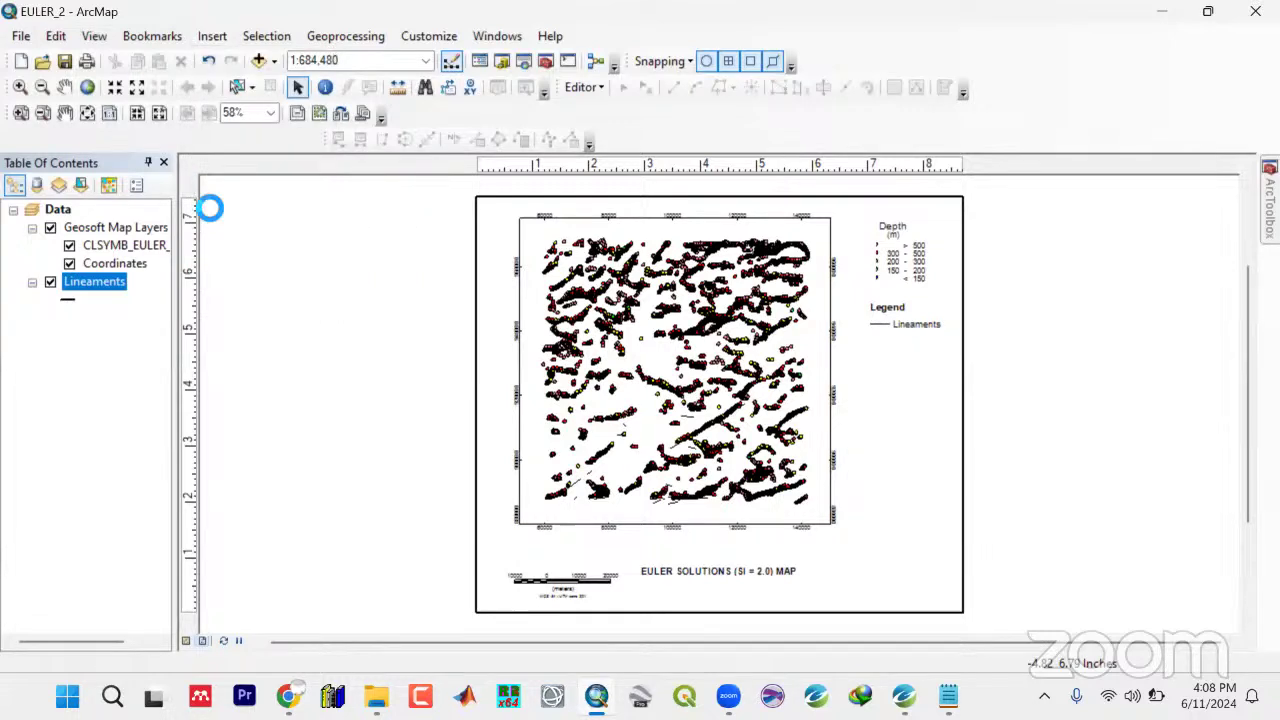
left_click(83, 345)
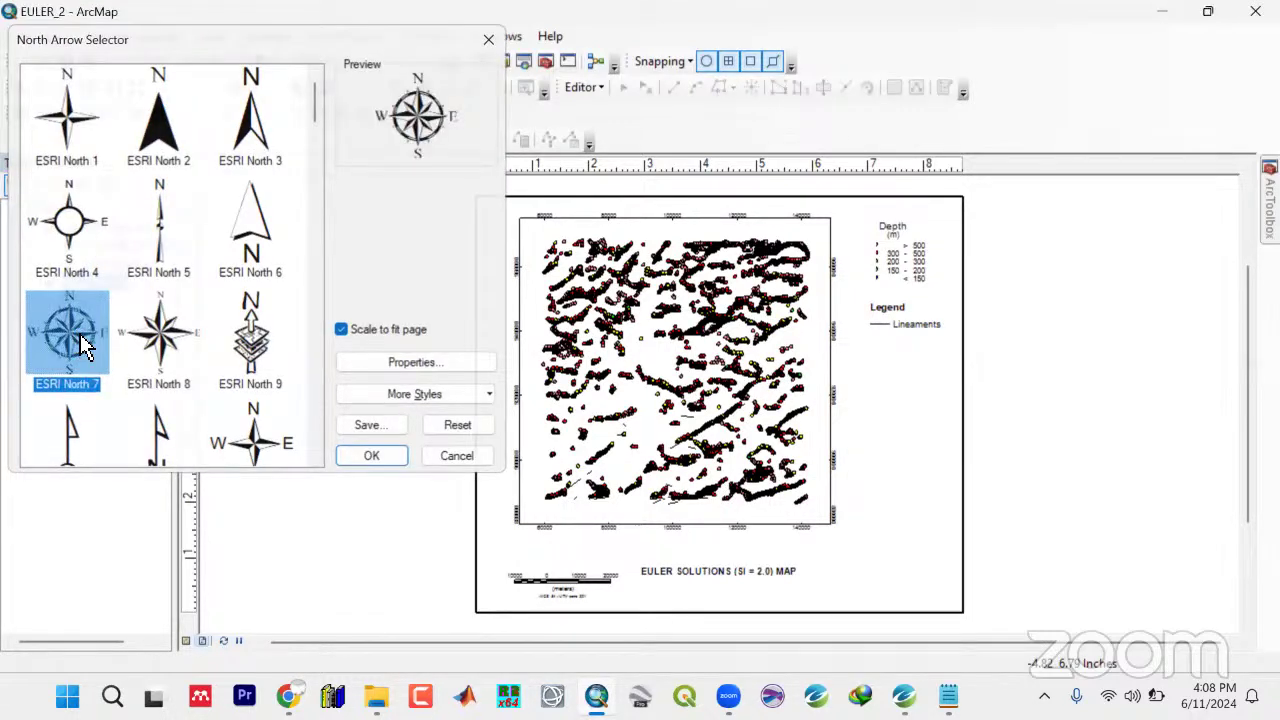
double_click(83, 345)
Position the new north arrow in the lower-right corner of the map page, inside the neatline
left_click_drag(608, 450, 895, 558)
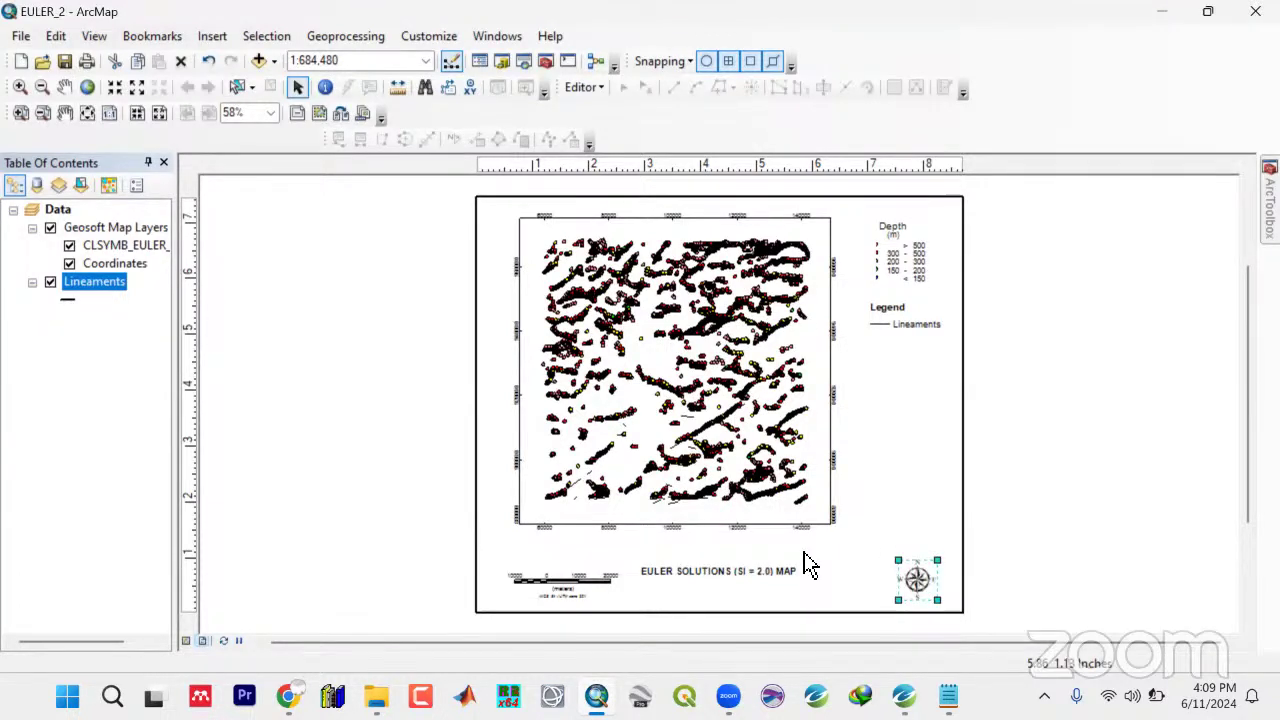
key("Right")
key("Right")
key("Right")
key("Down")
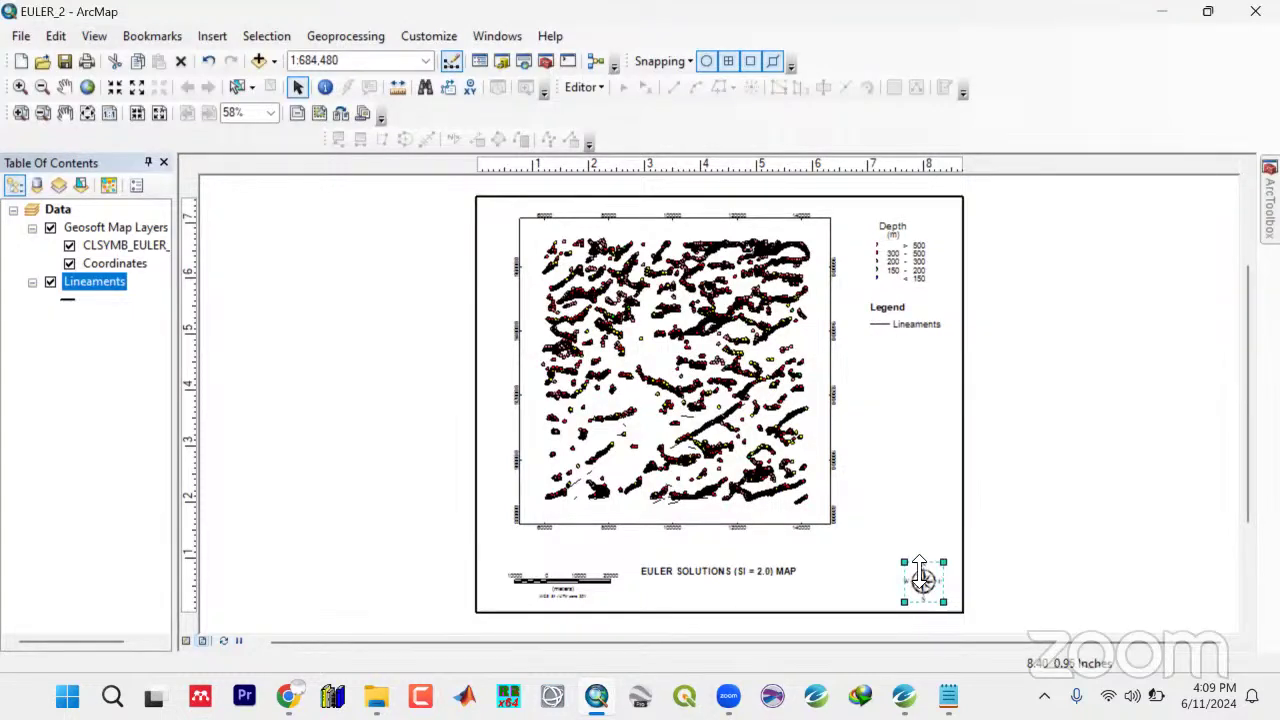
key("Left")
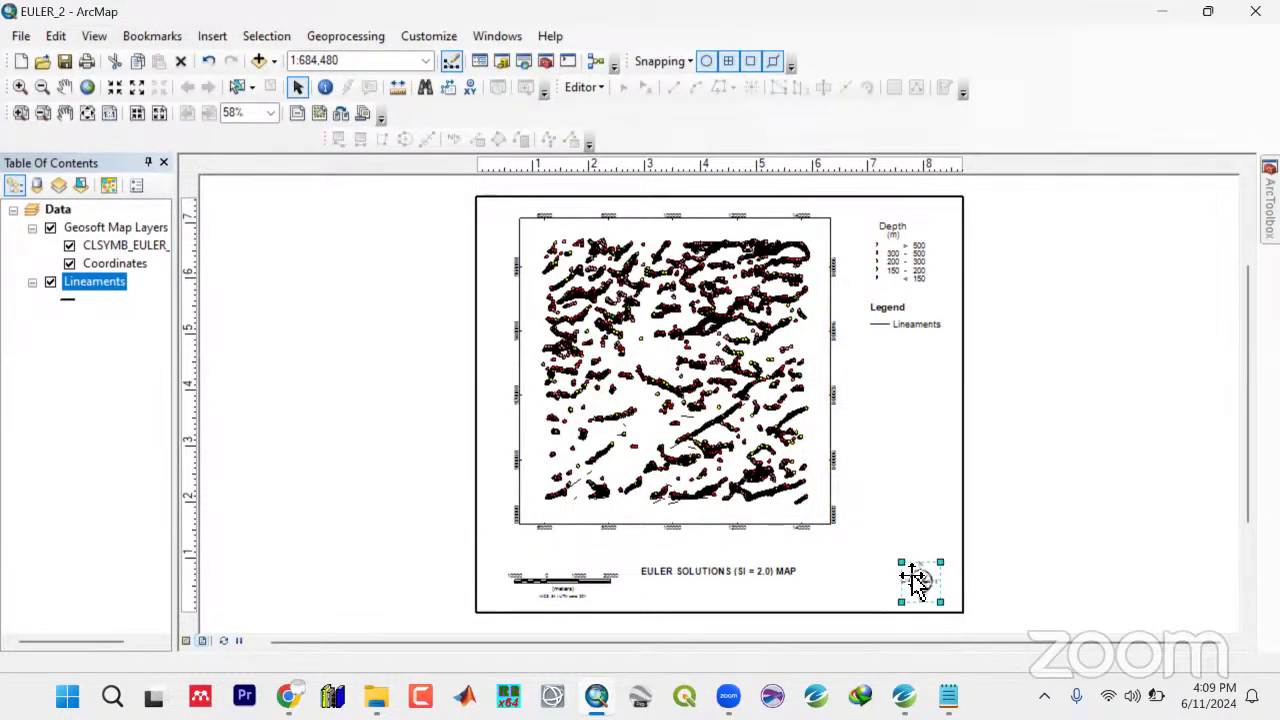
left_click(1100, 526)
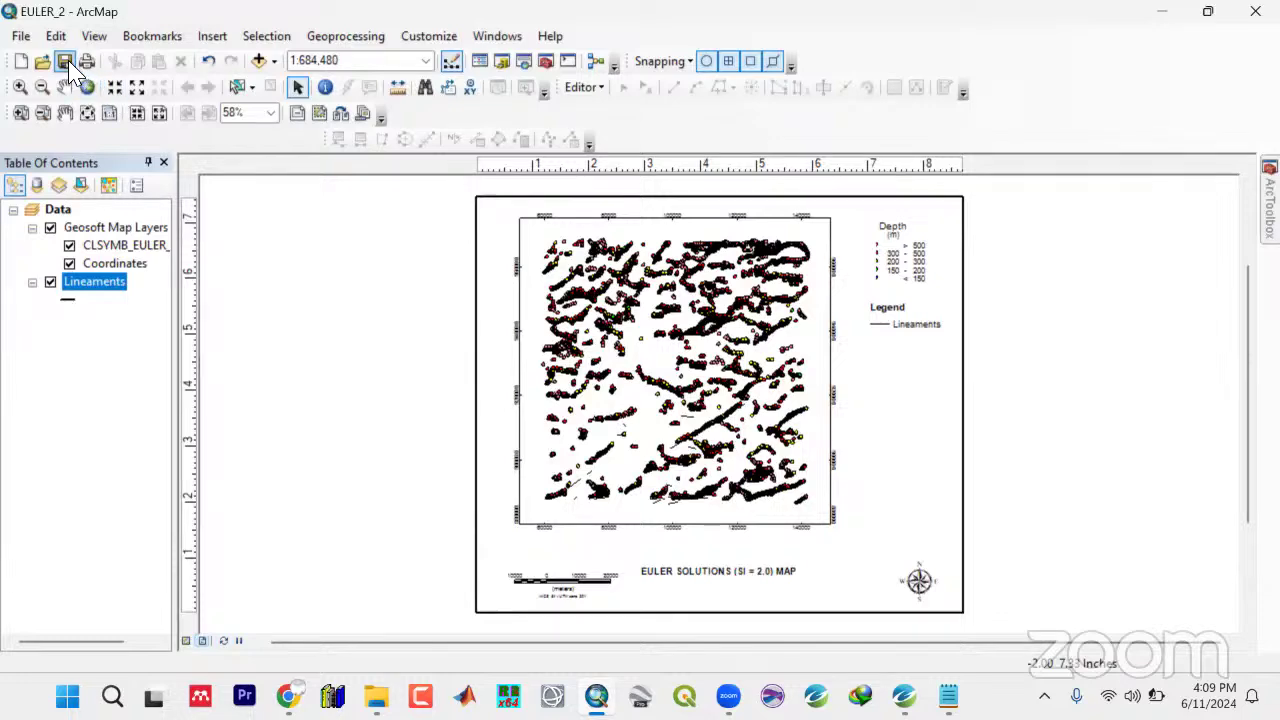
Export the map to the Magnetic folder as a 460 dpi JPEG named EULER_2_LINEAMENTS
left_click(21, 40)
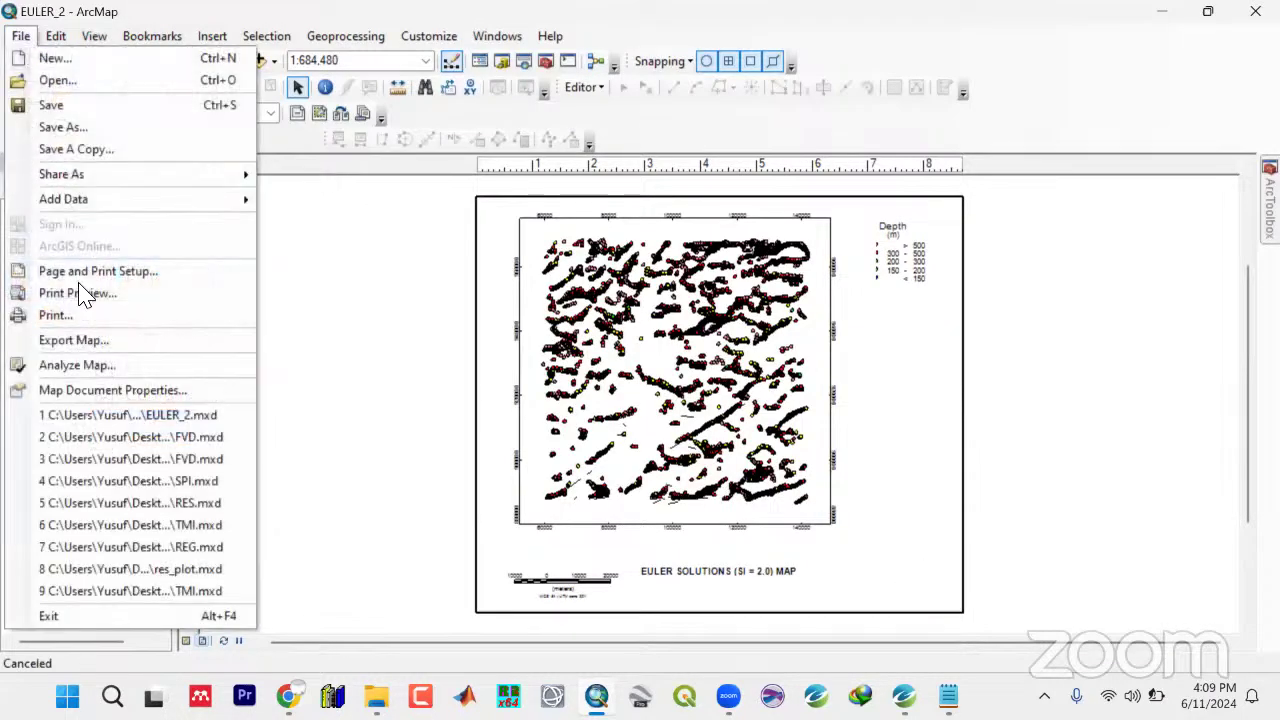
left_click(83, 341)
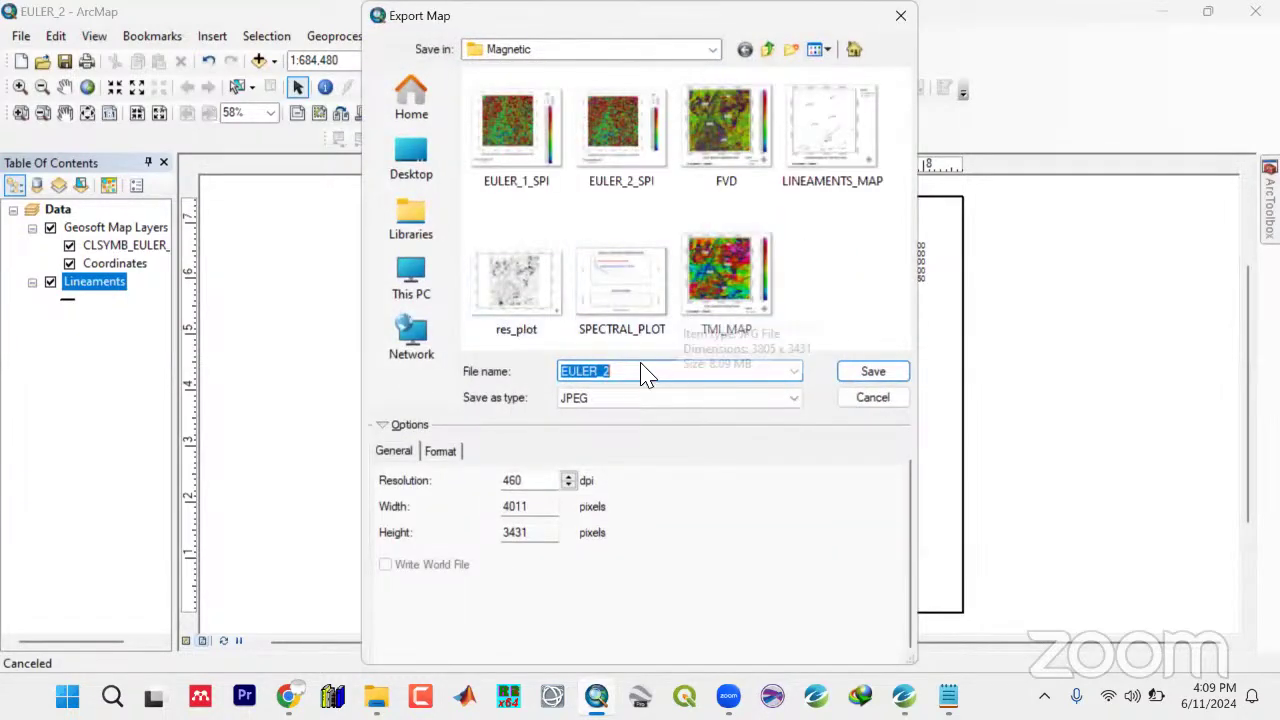
left_click(633, 371)
type("_LINEAMENTS")
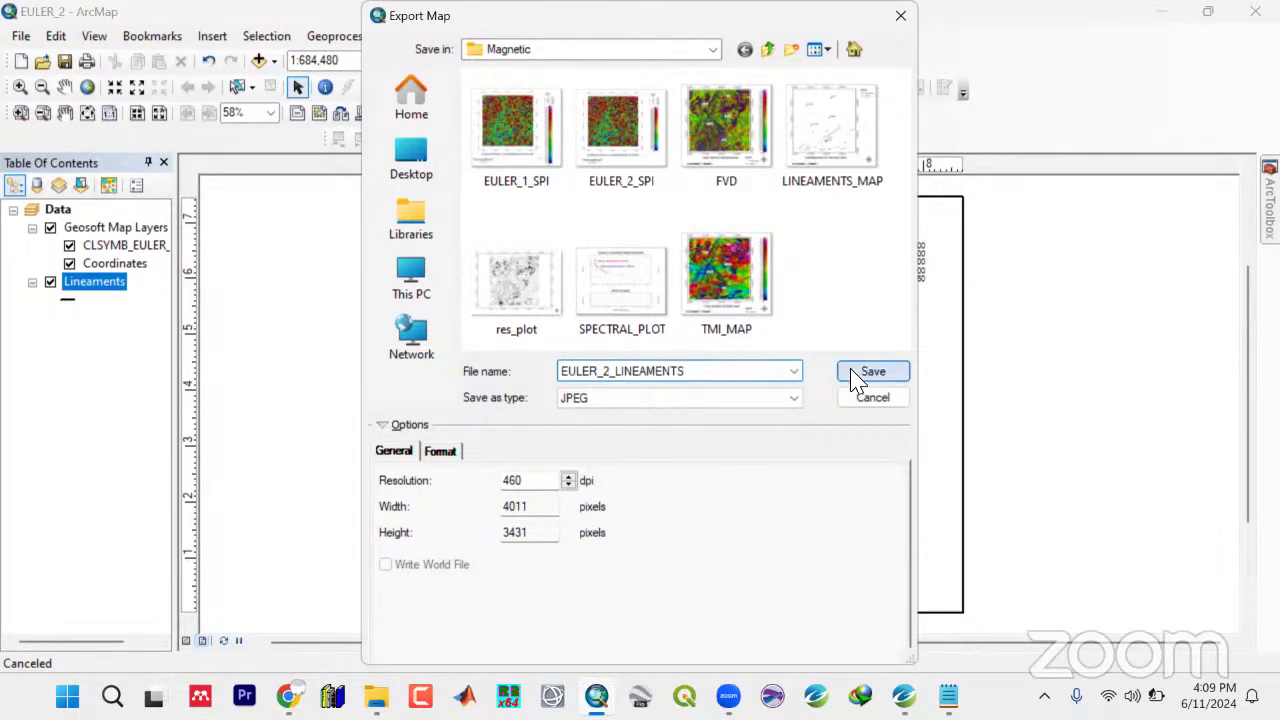
left_click(852, 372)
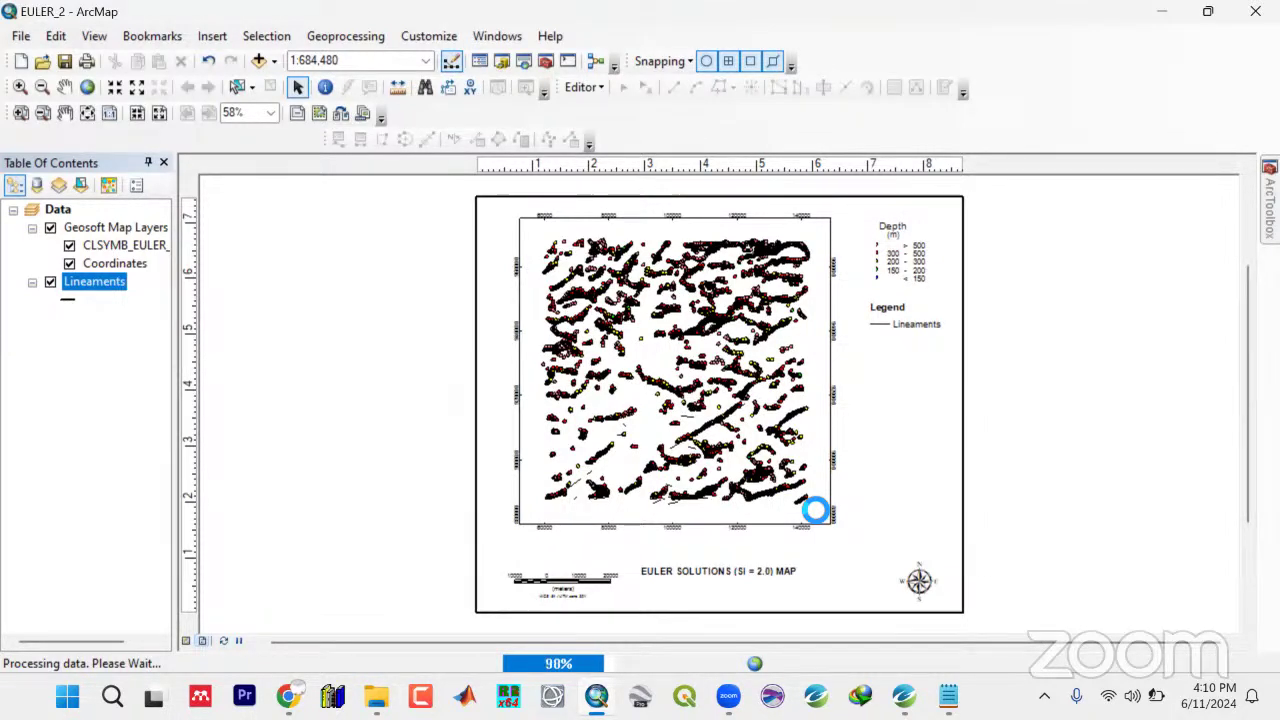
Move the EULER SOLUTIONS (SI = 2.0) MAP title up and left so it is centred beneath the map frame
left_click(707, 578)
left_click_drag(707, 580, 653, 562)
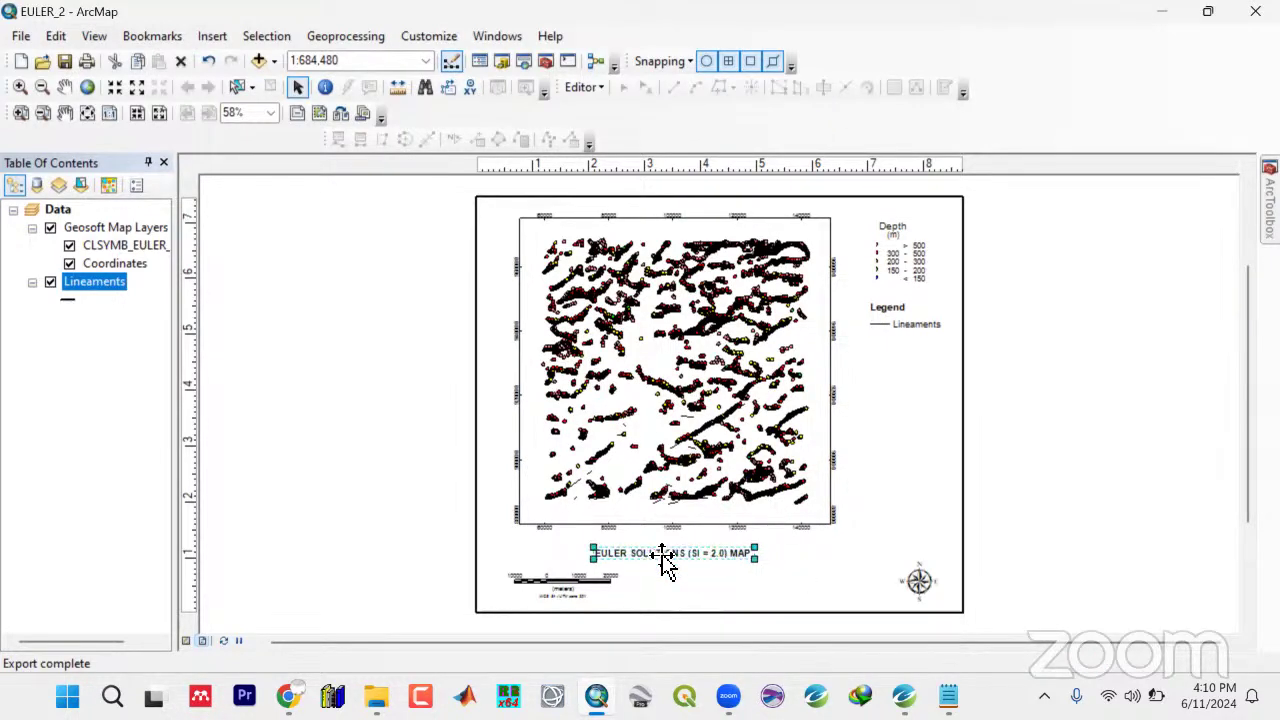
left_click(1020, 540)
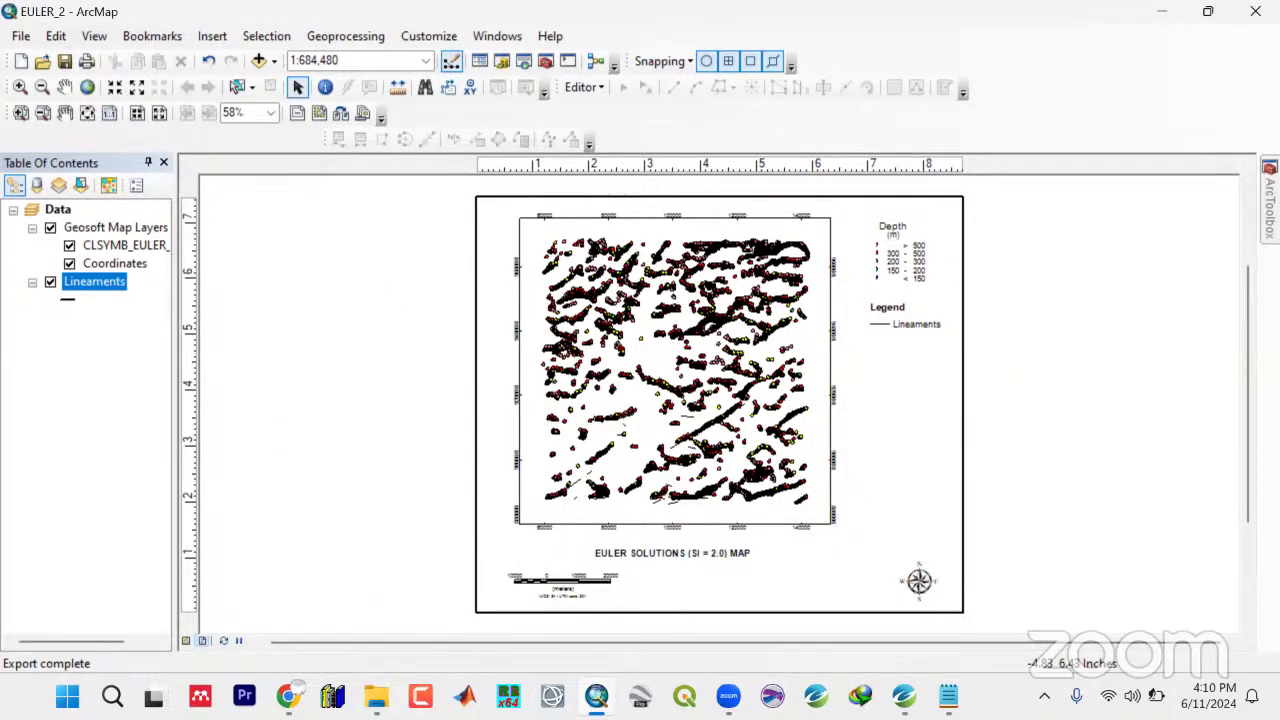
Open the exported EULER_2_LINEAMENTS image from the Magnetic folder and examine the lineaments overlaid on the Euler solutions up close
left_click(376, 696)
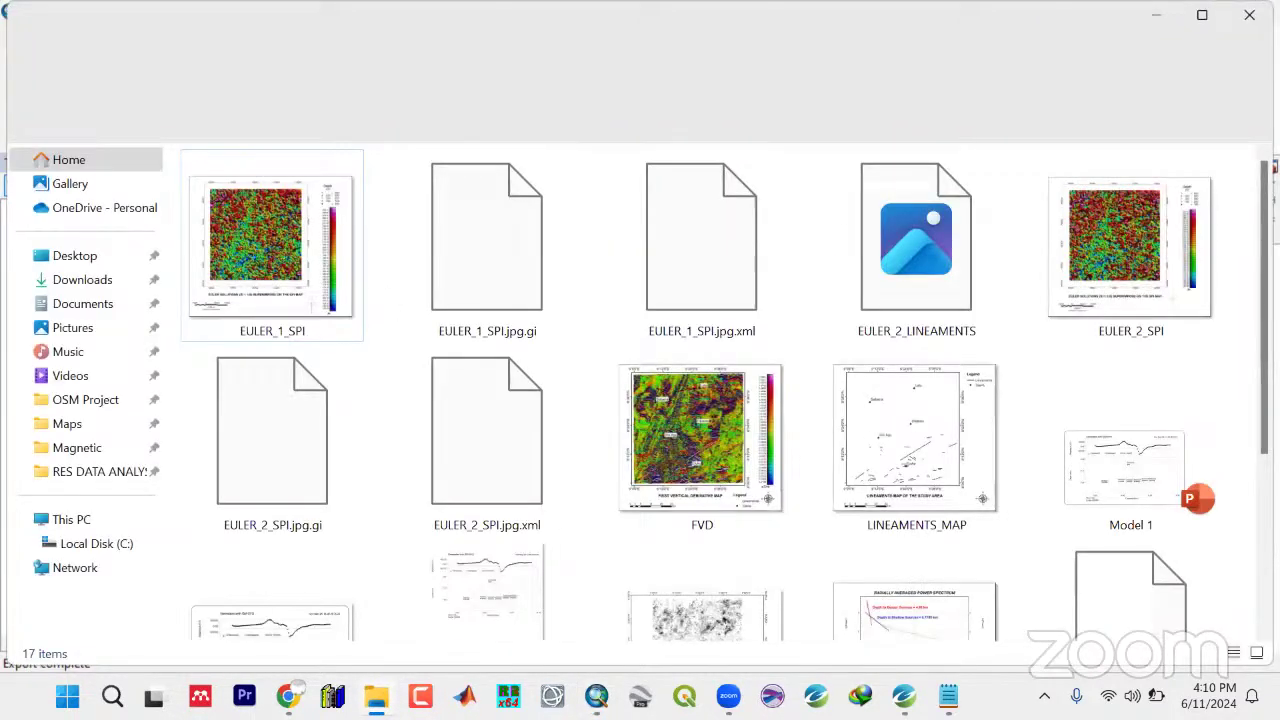
scroll(575, 533, "down", 3)
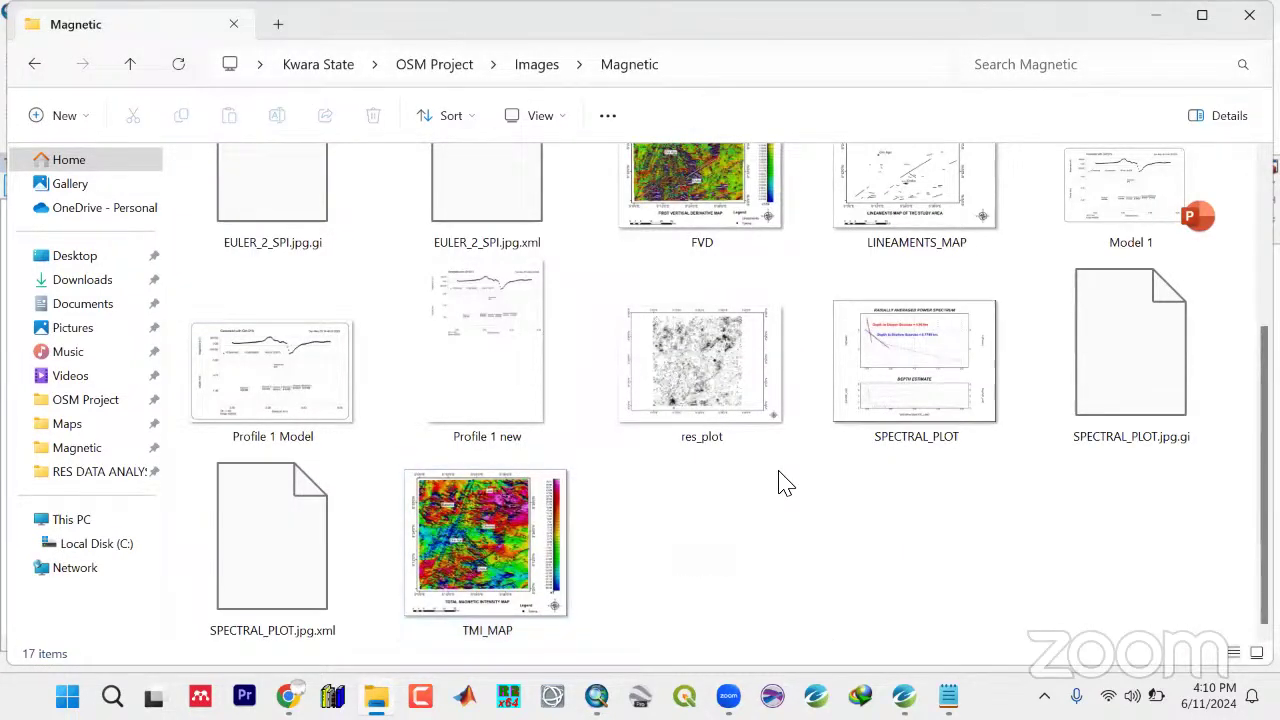
scroll(780, 480, "up", 3)
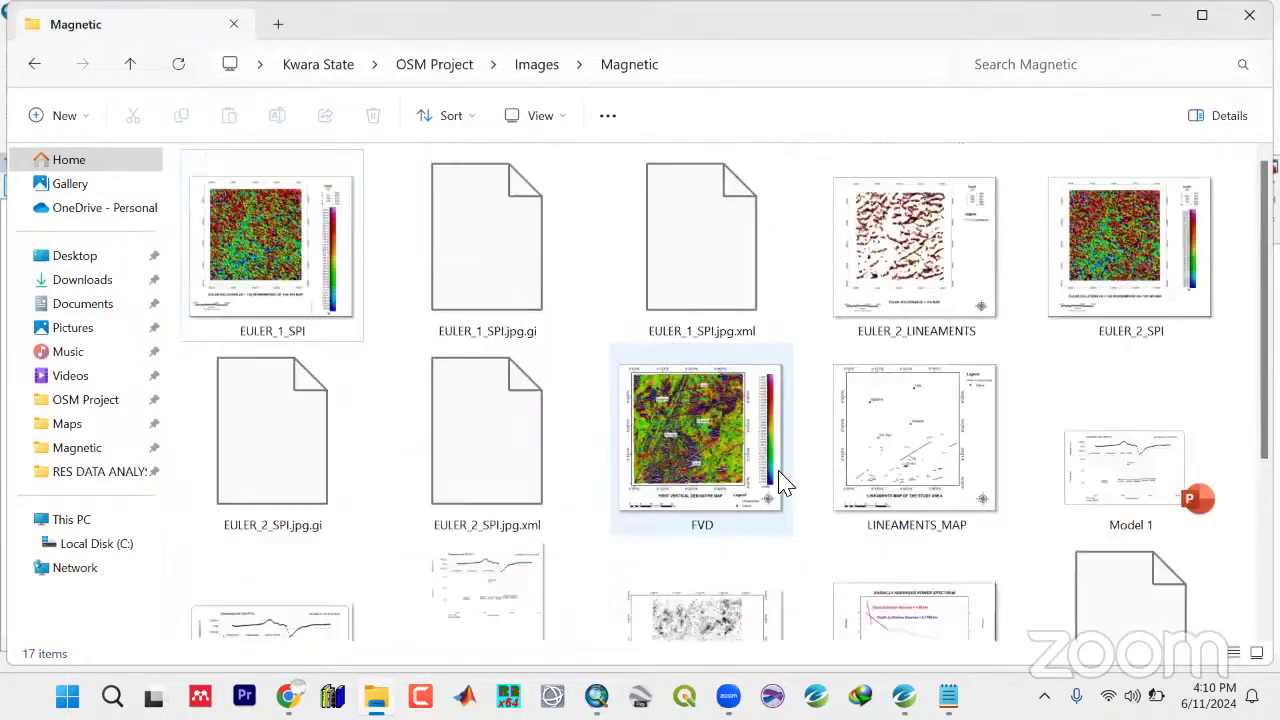
left_click(935, 270)
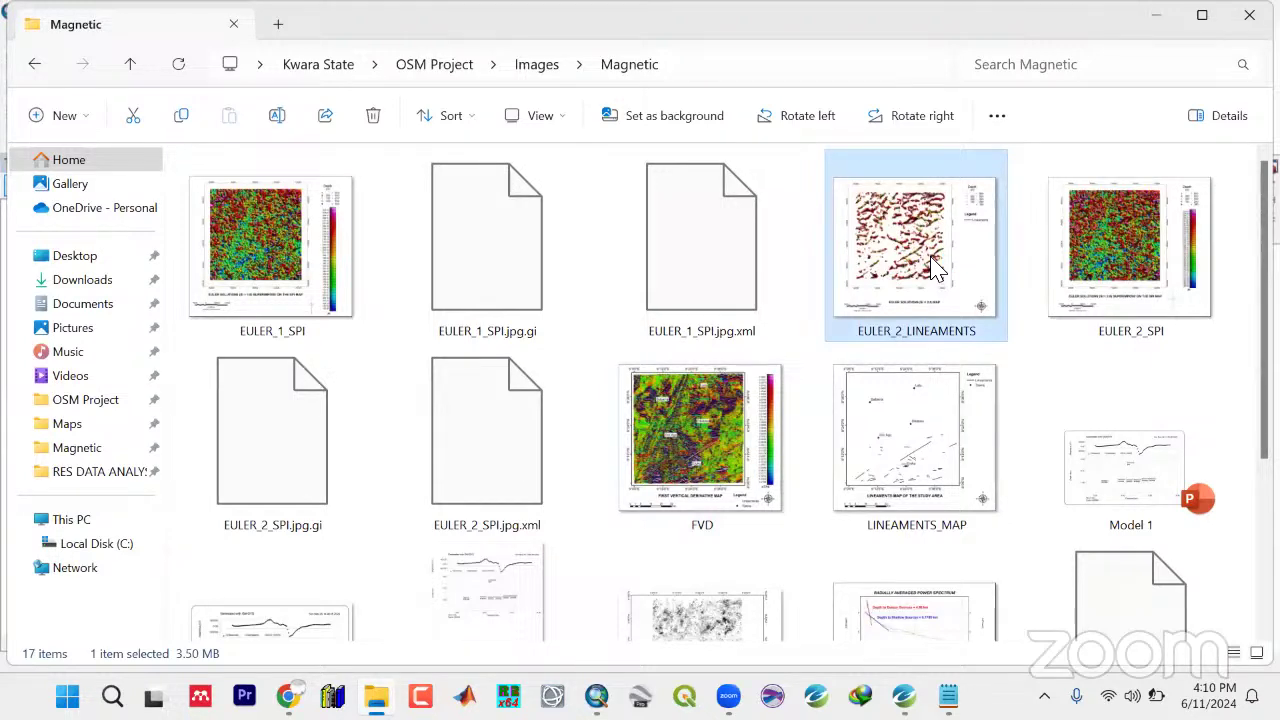
double_click(935, 270)
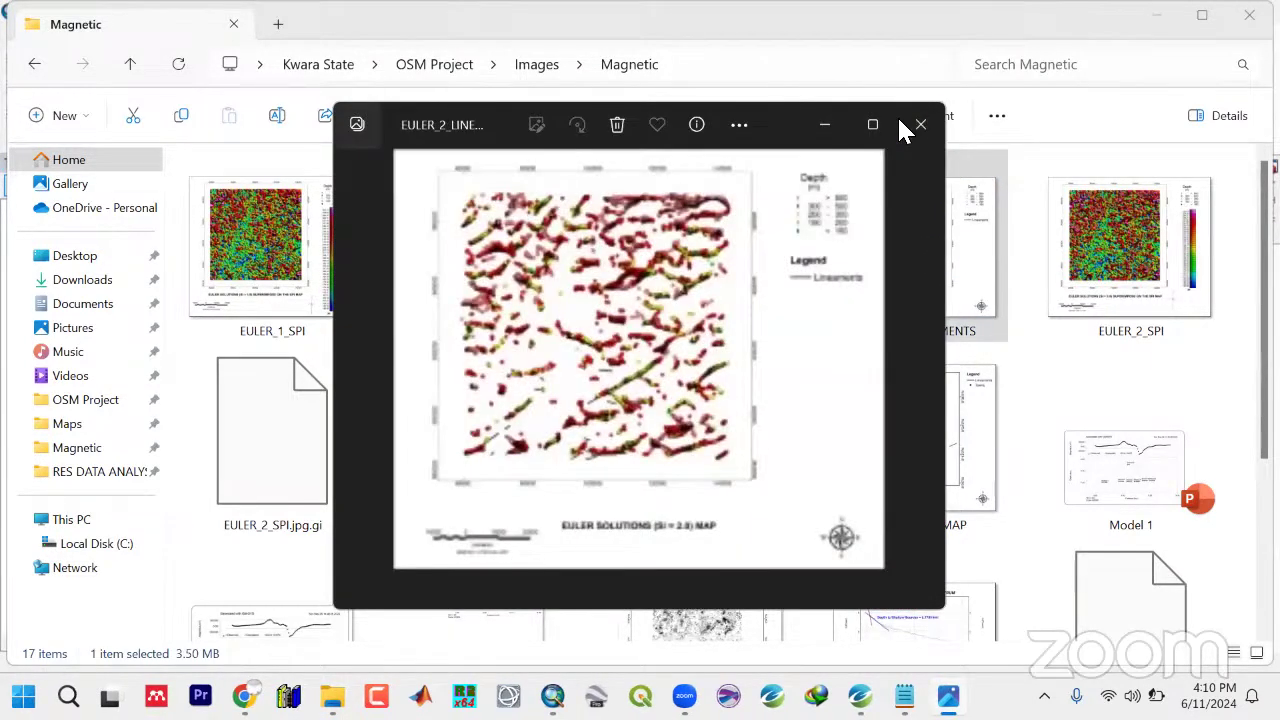
left_click(877, 124)
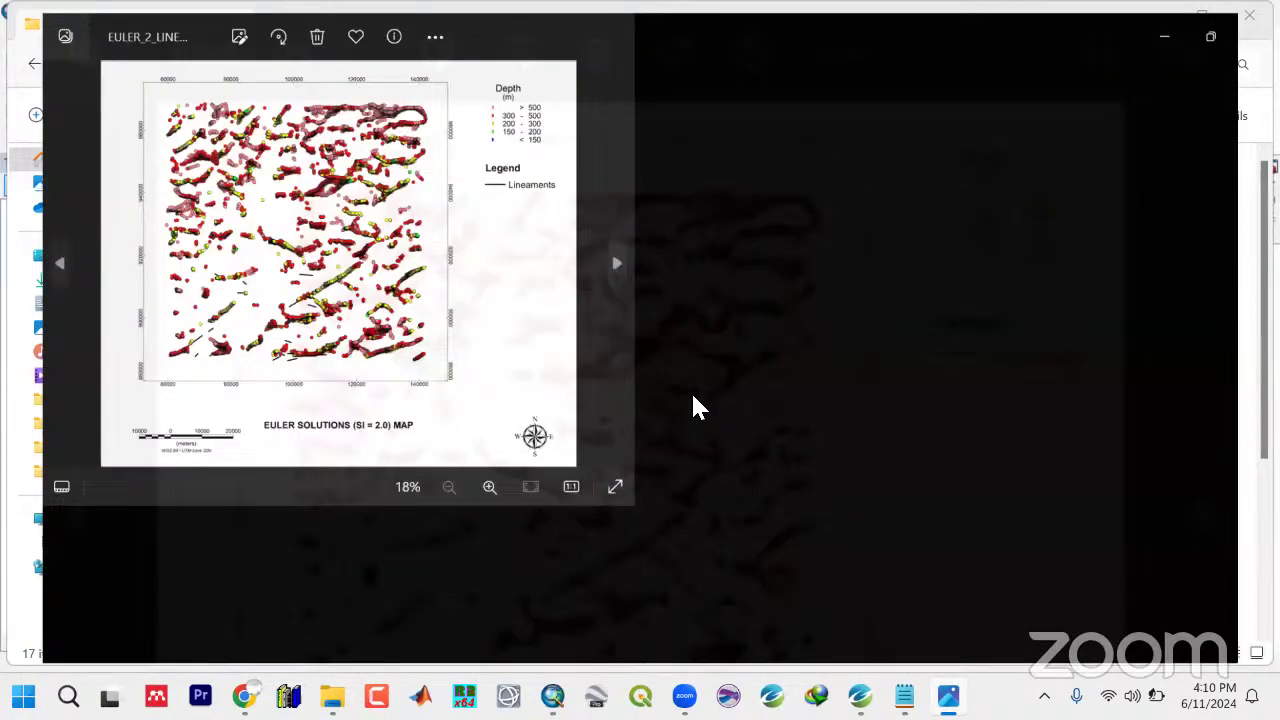
scroll(700, 405, "up", 5)
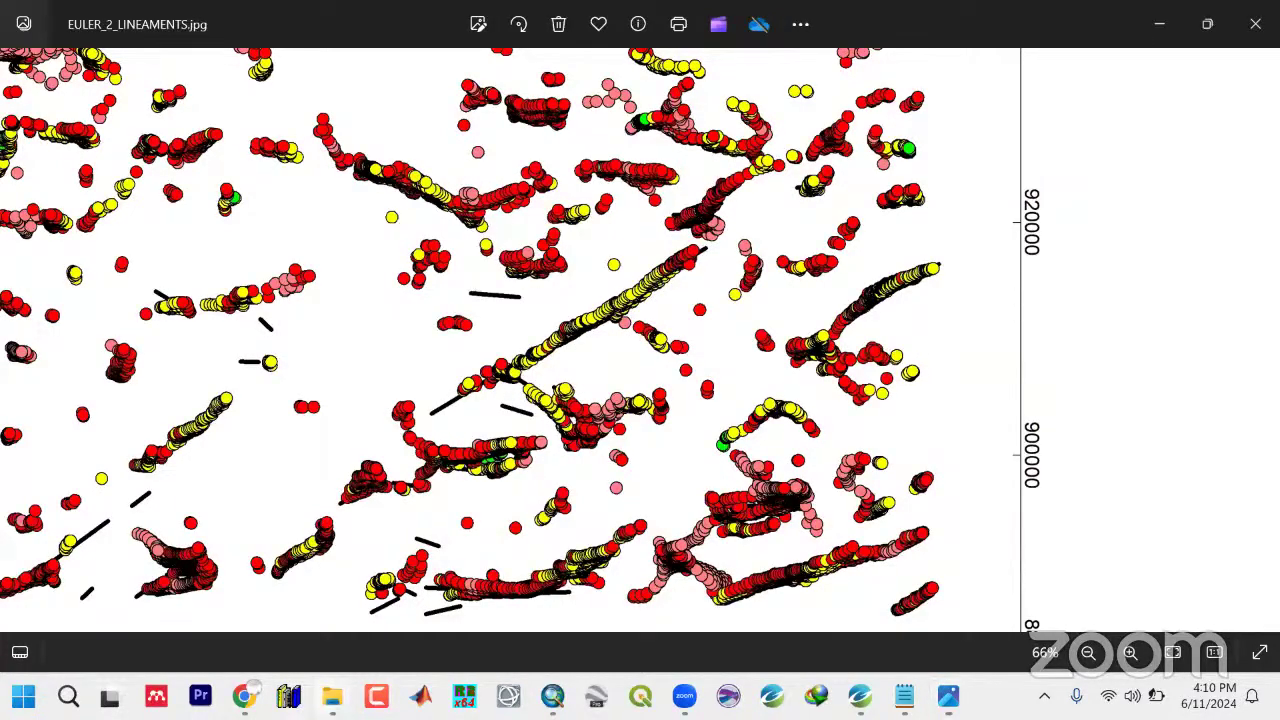
View the LINEAMENTS_MAP image from the Magnetic folder and compare its lineaments with those in the EULER_2_LINEAMENTS image
left_click(332, 697)
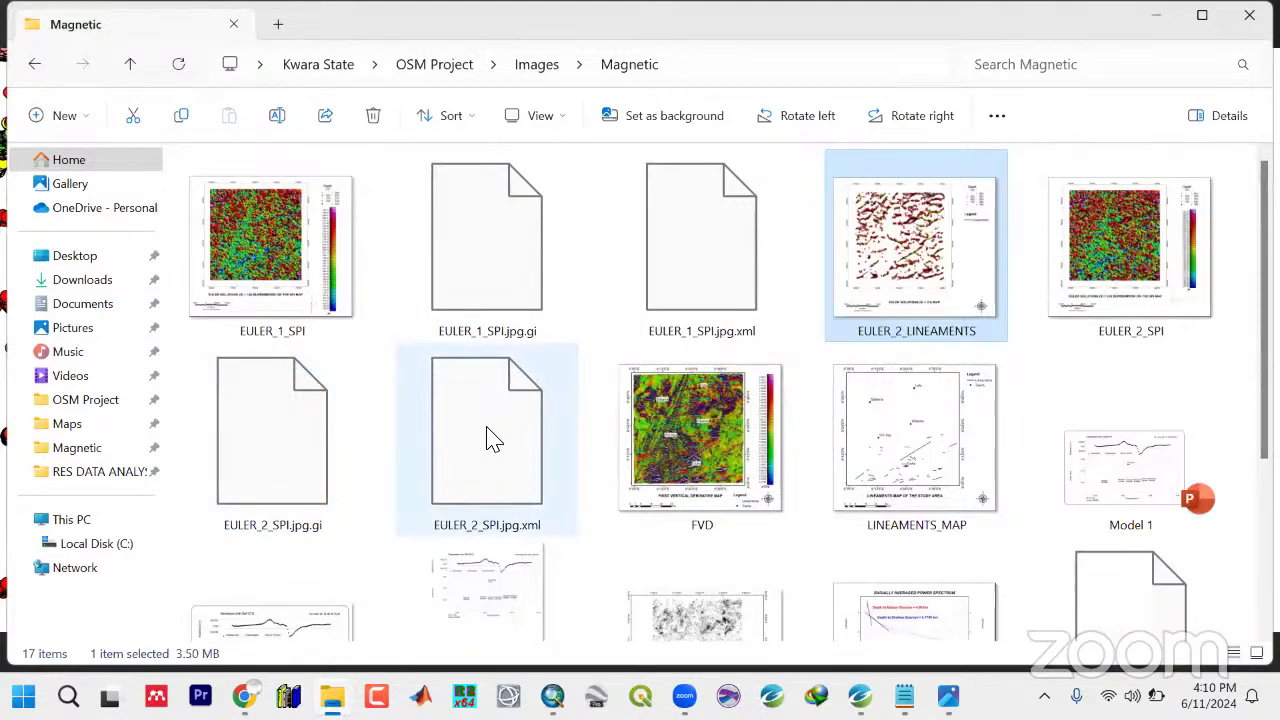
double_click(918, 447)
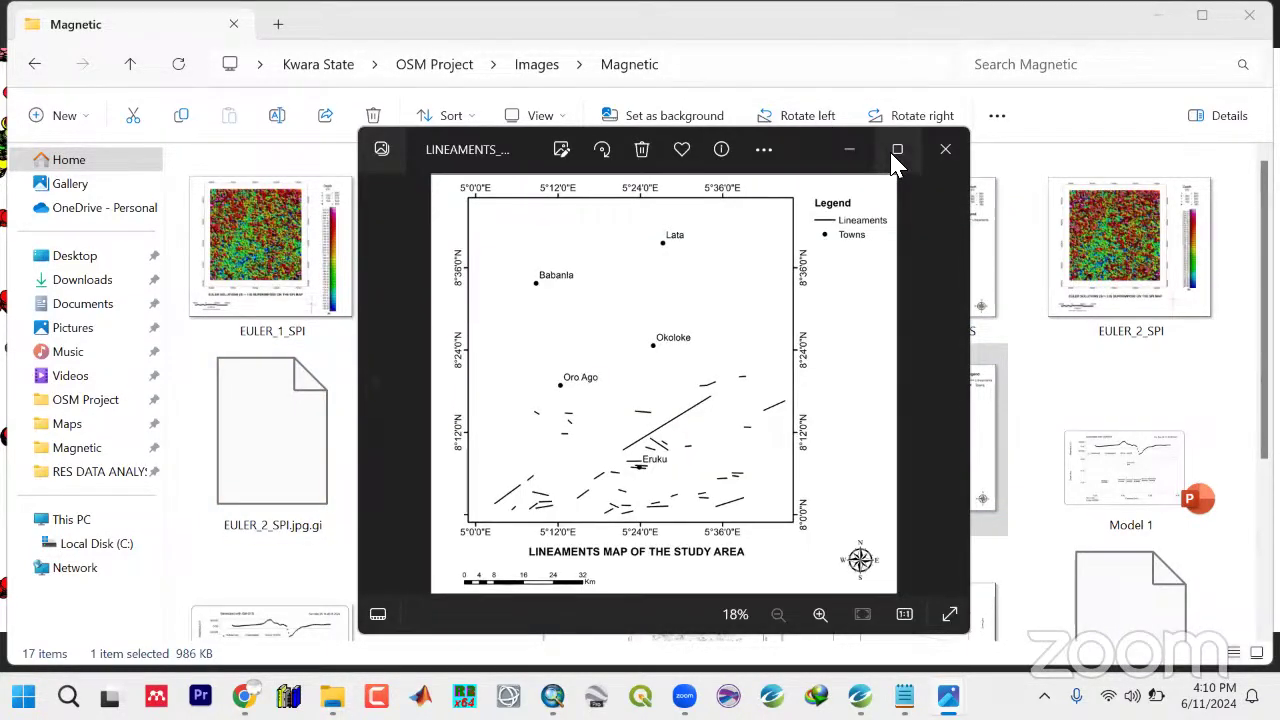
left_click(897, 150)
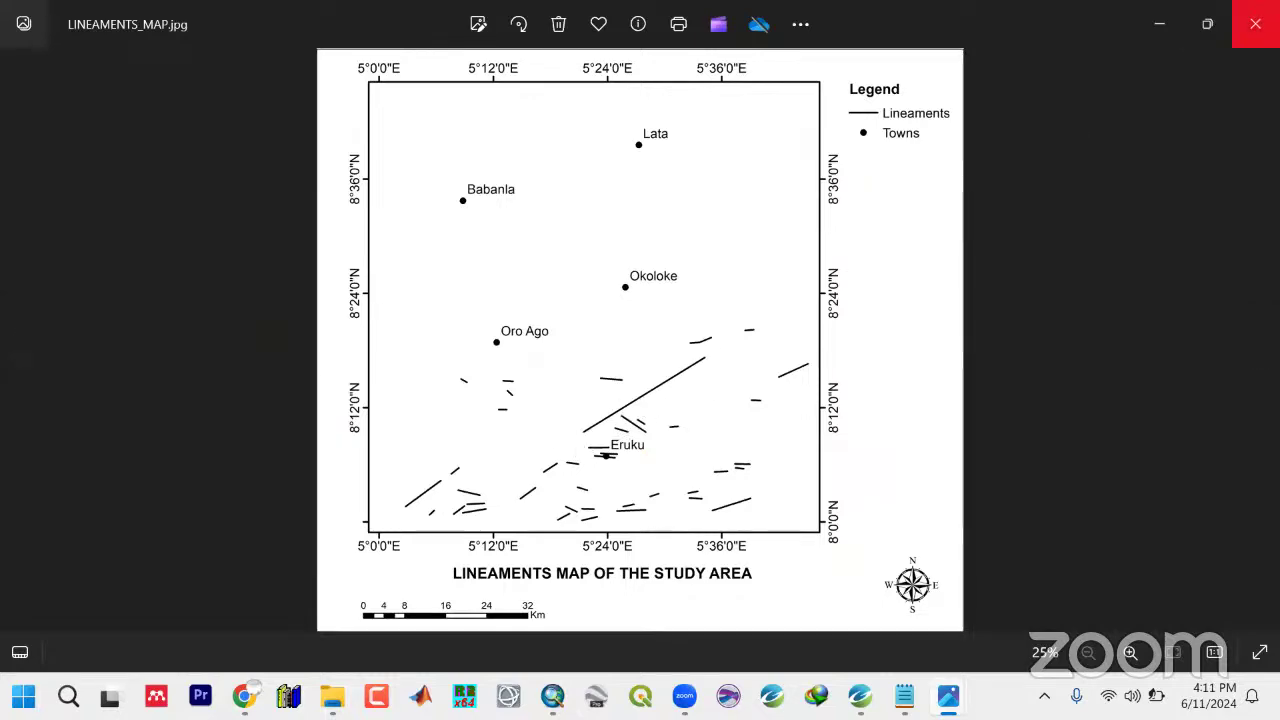
left_click(1255, 24)
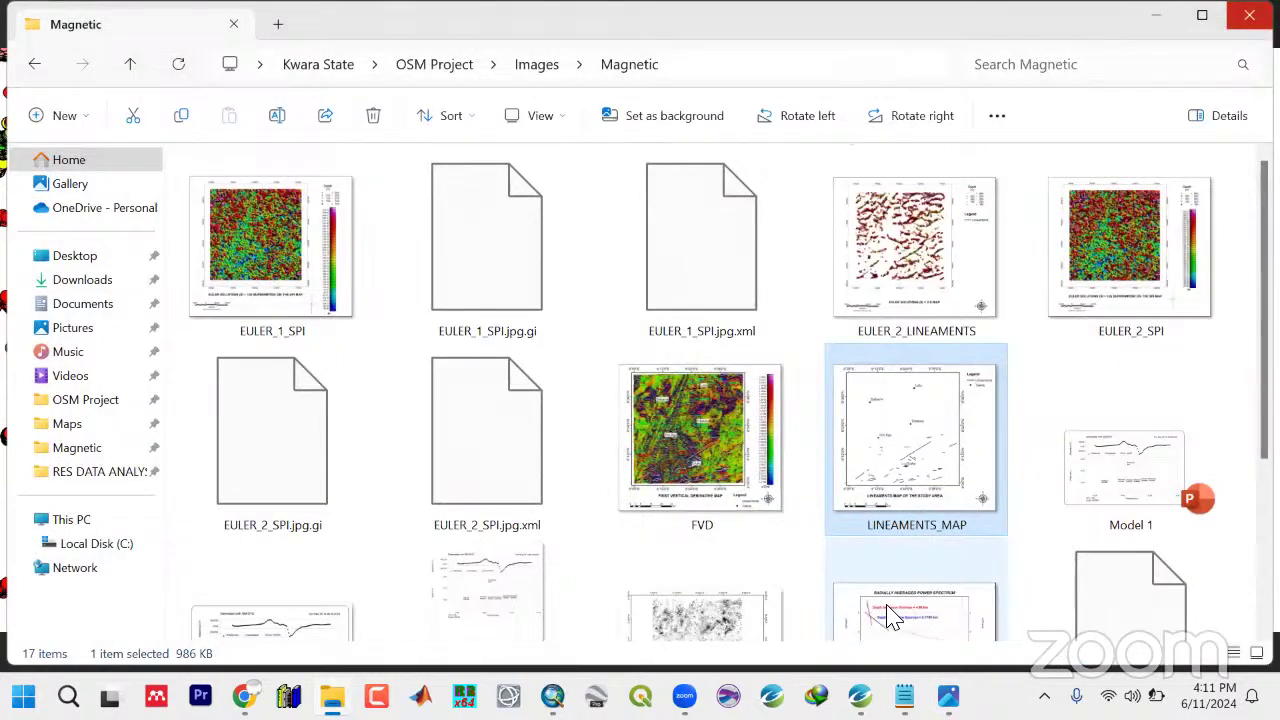
double_click(912, 248)
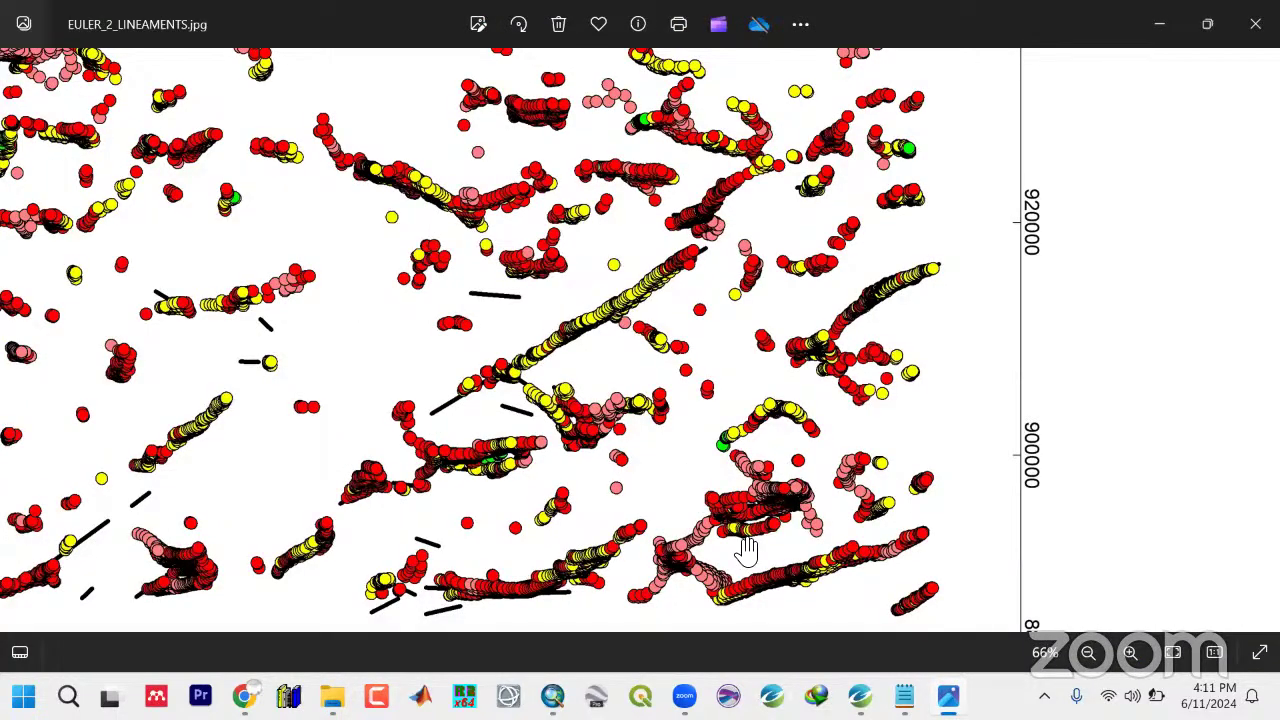
scroll(748, 549, "down", 2)
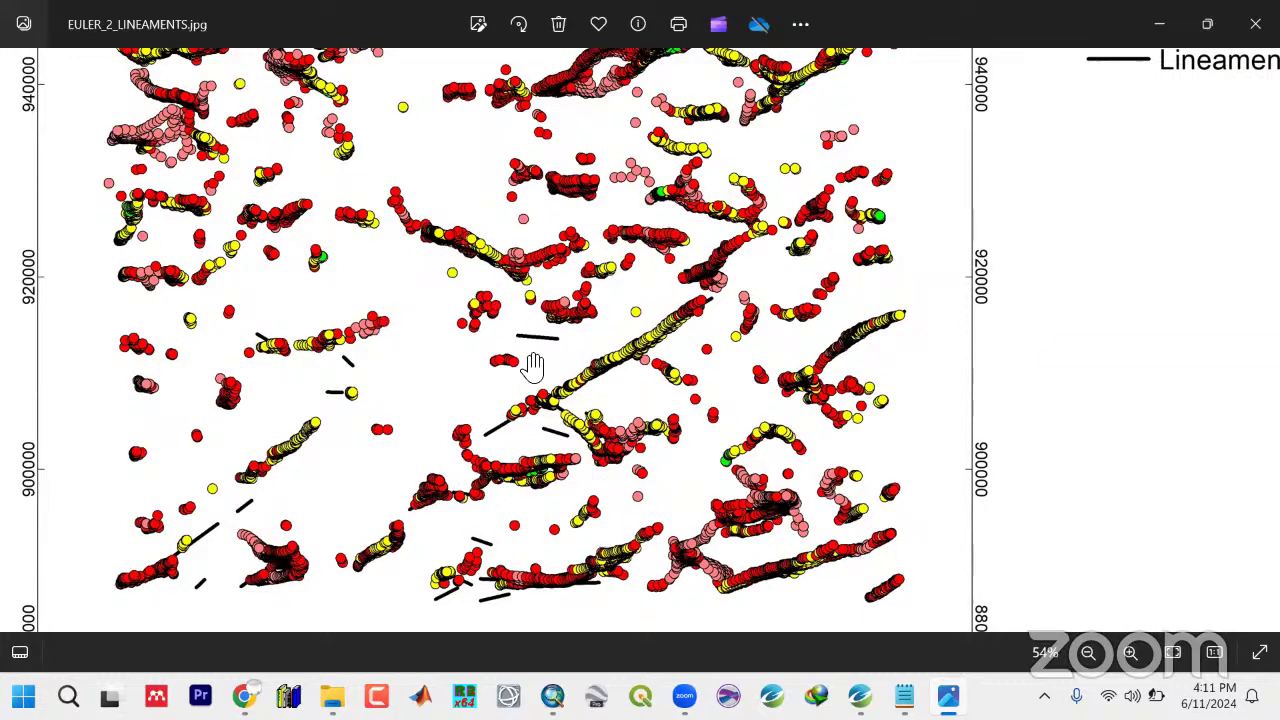
View the EULER_2_LINEAMENTS image as a whole and its lower part up close, and close the image and the Magnetic folder window
scroll(532, 366, "down", 5)
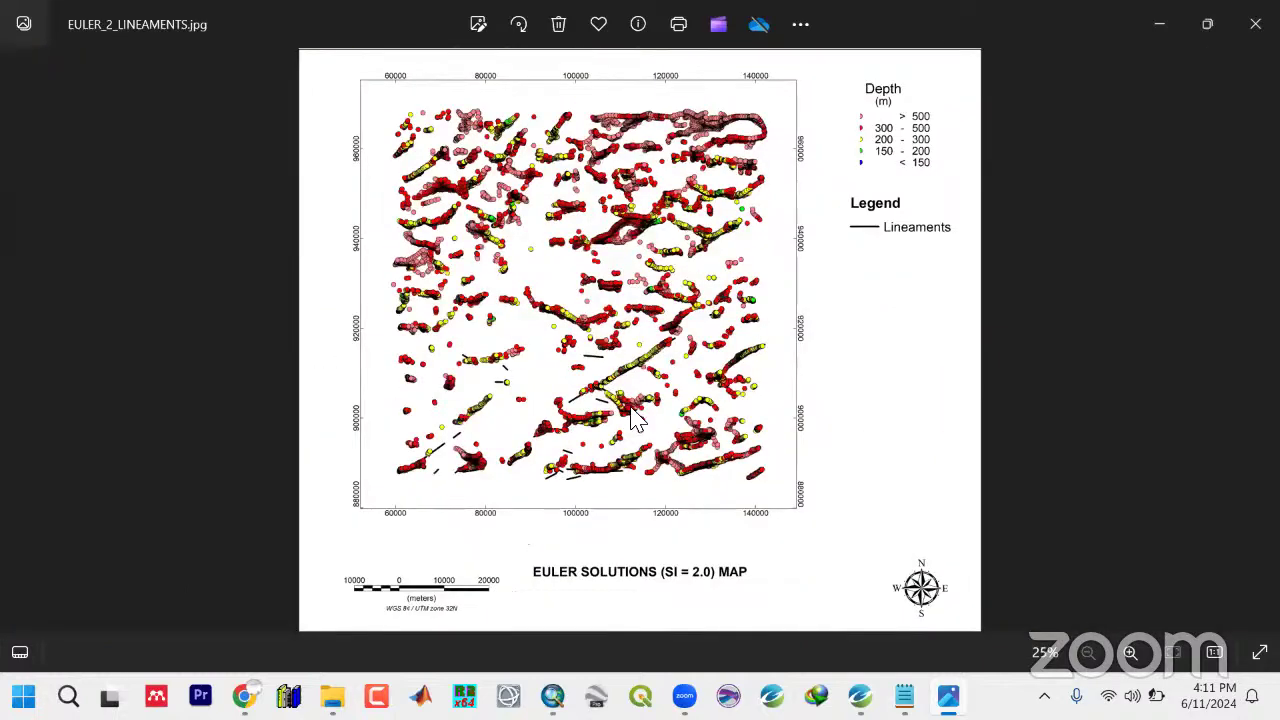
scroll(590, 398, "up", 3)
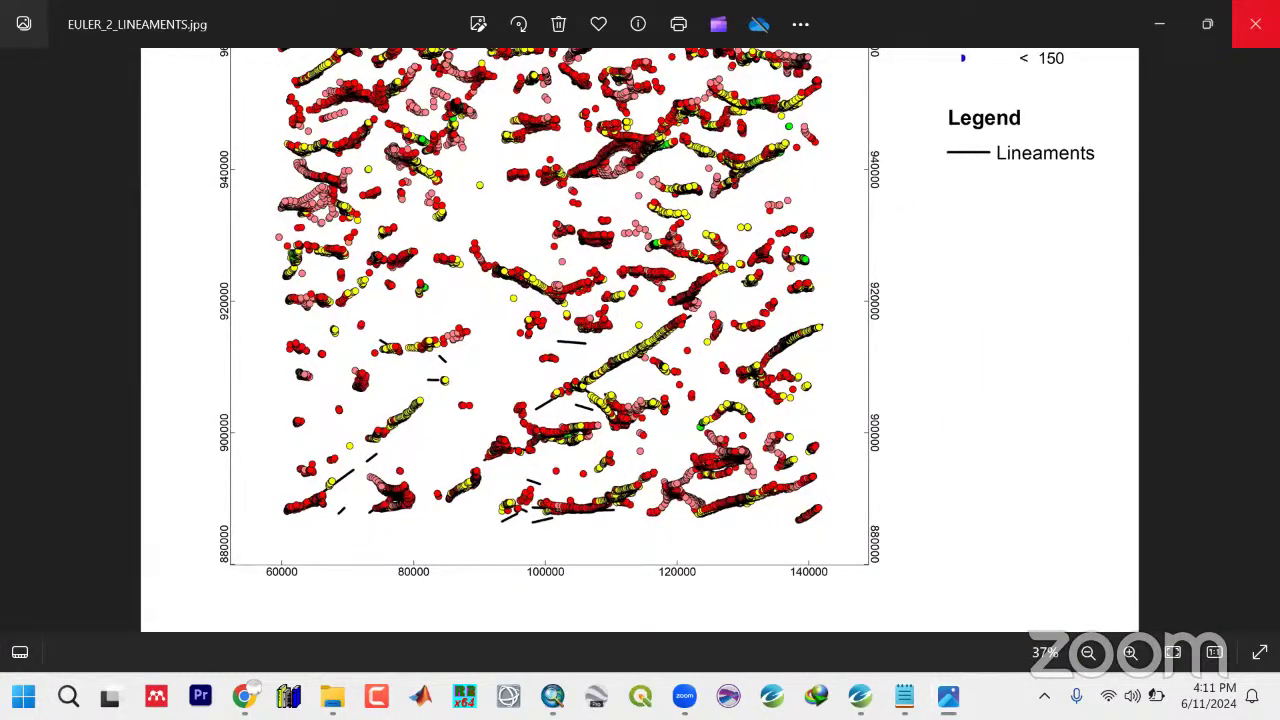
left_click(1256, 24)
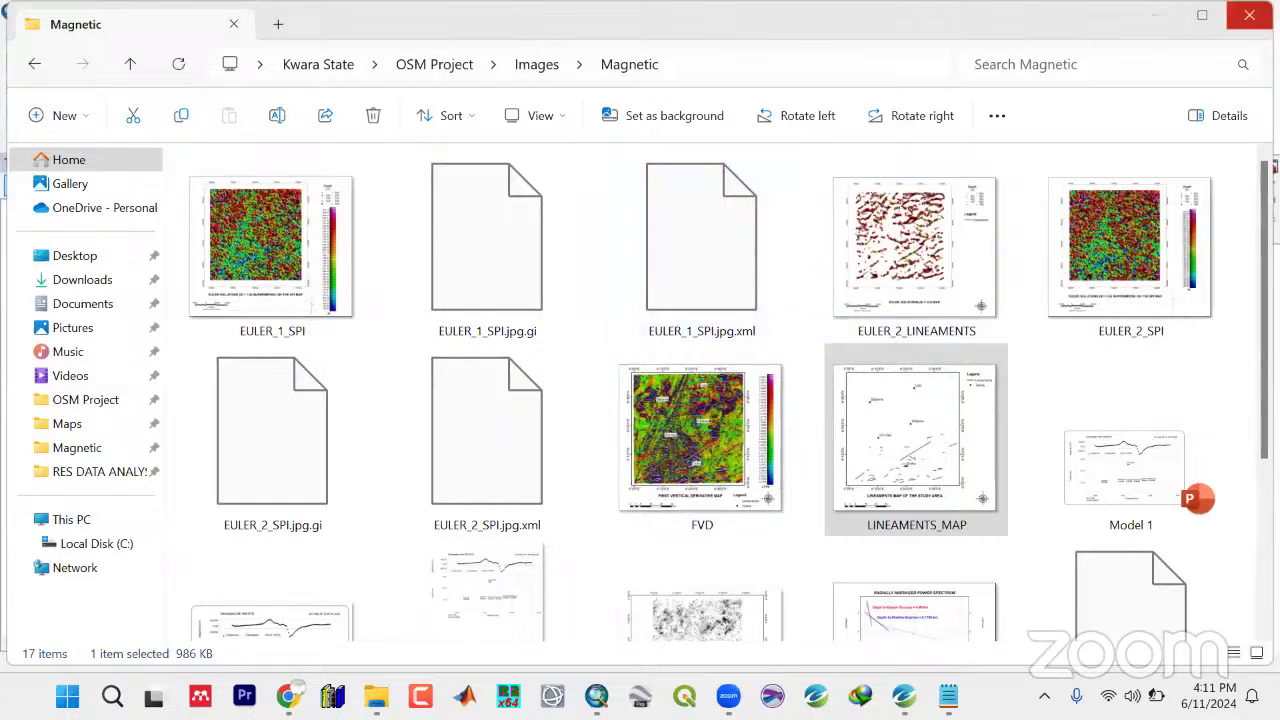
left_click(1252, 18)
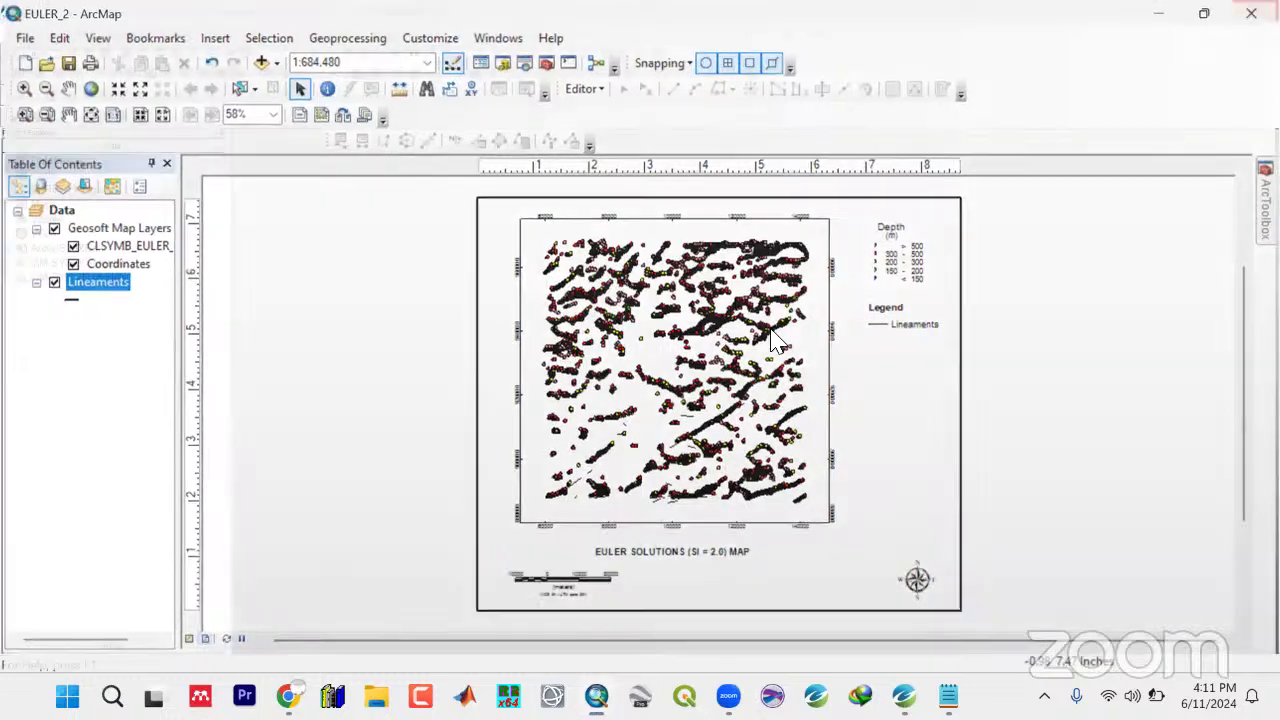
Switch to Chrome to check the live chat of the Day 5 training stream, and return to Oasis montaj
key("alt+Tab")
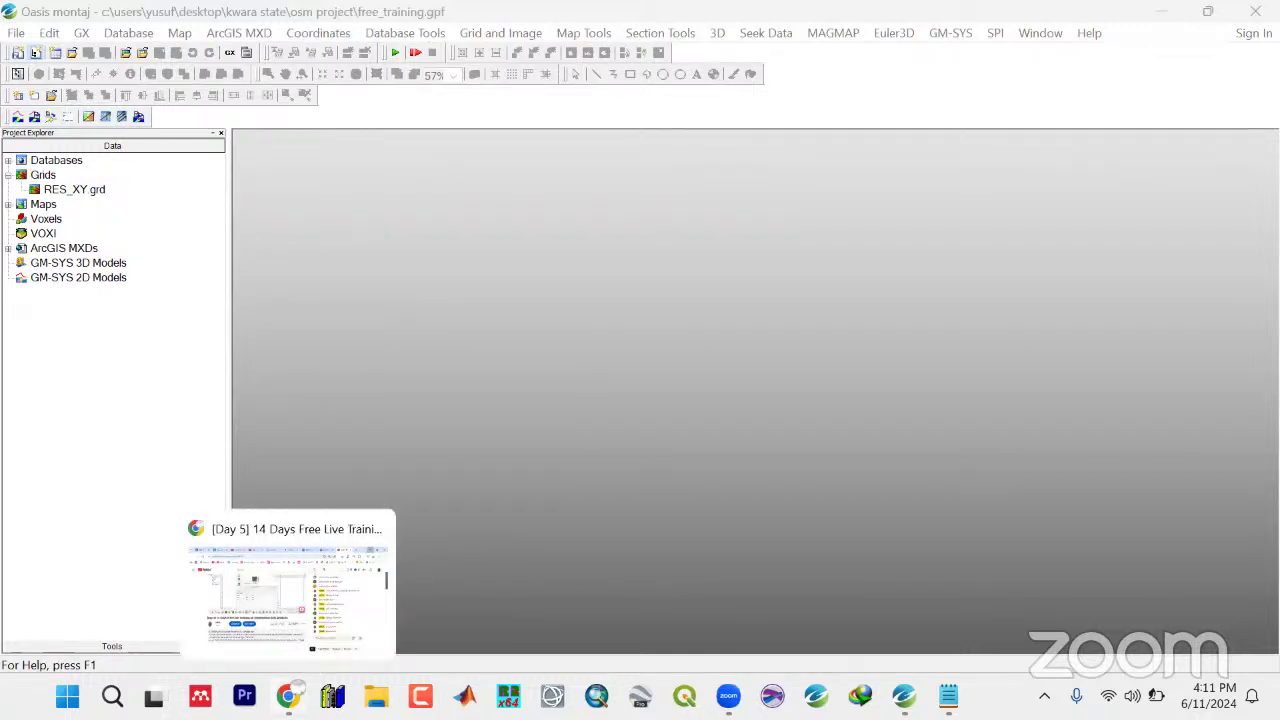
left_click(288, 696)
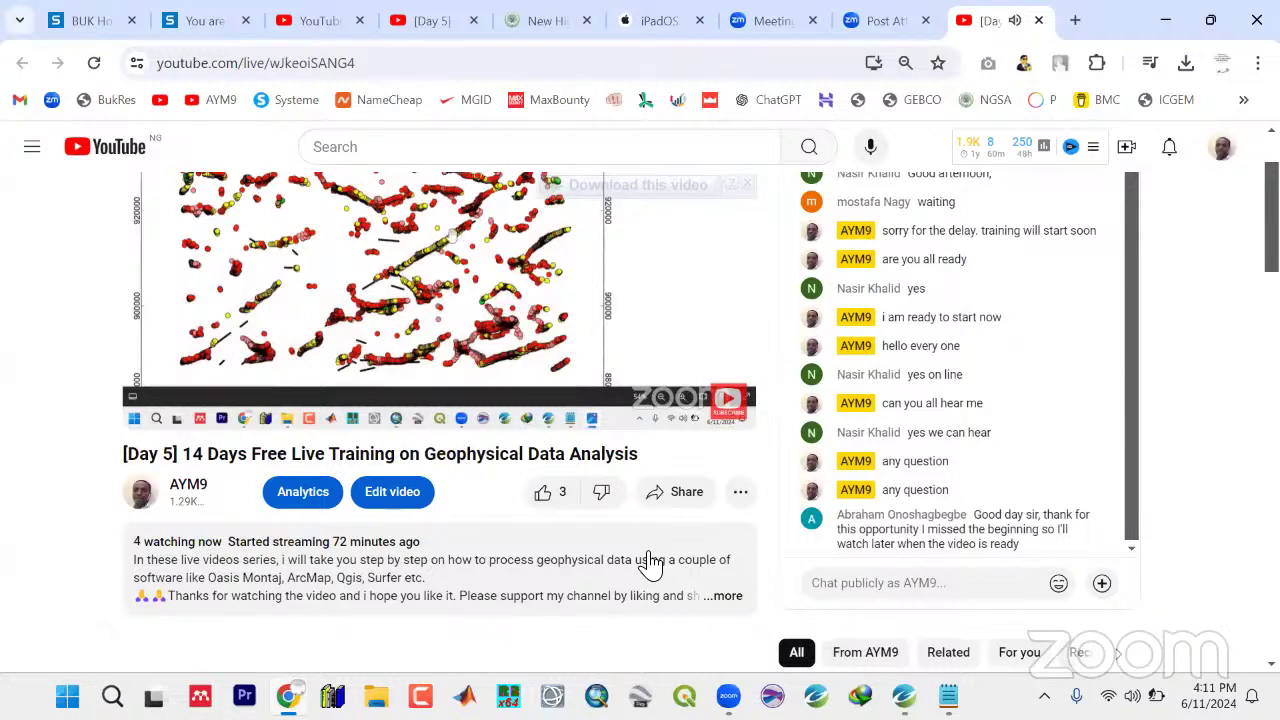
key("alt+Tab")
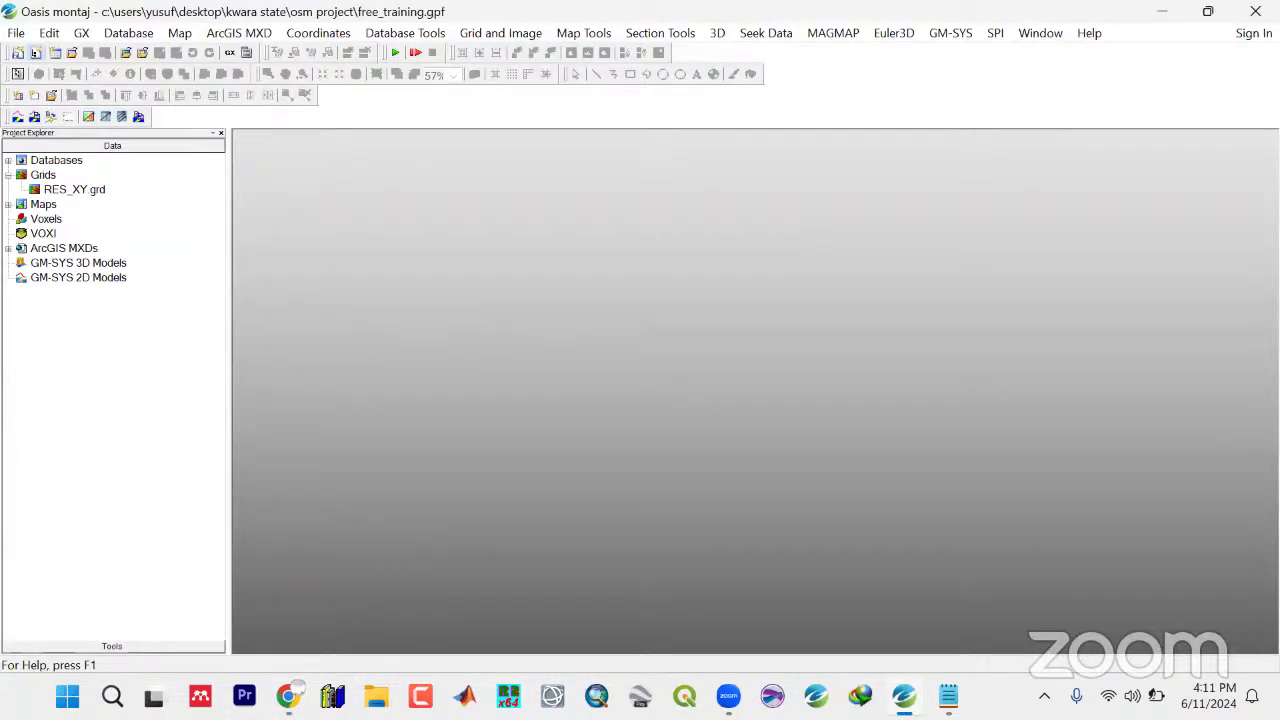
Close Oasis montaj and the Chrome window to return to the desktop
left_click(1041, 33)
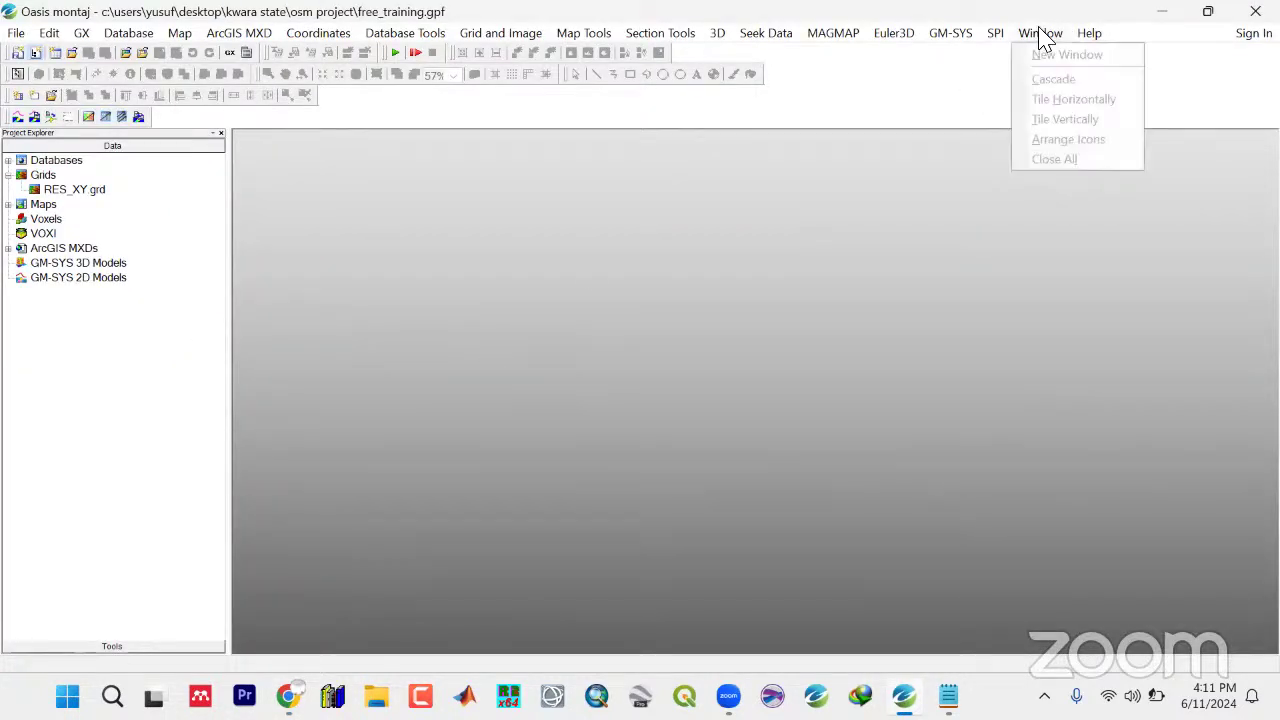
left_click(1256, 11)
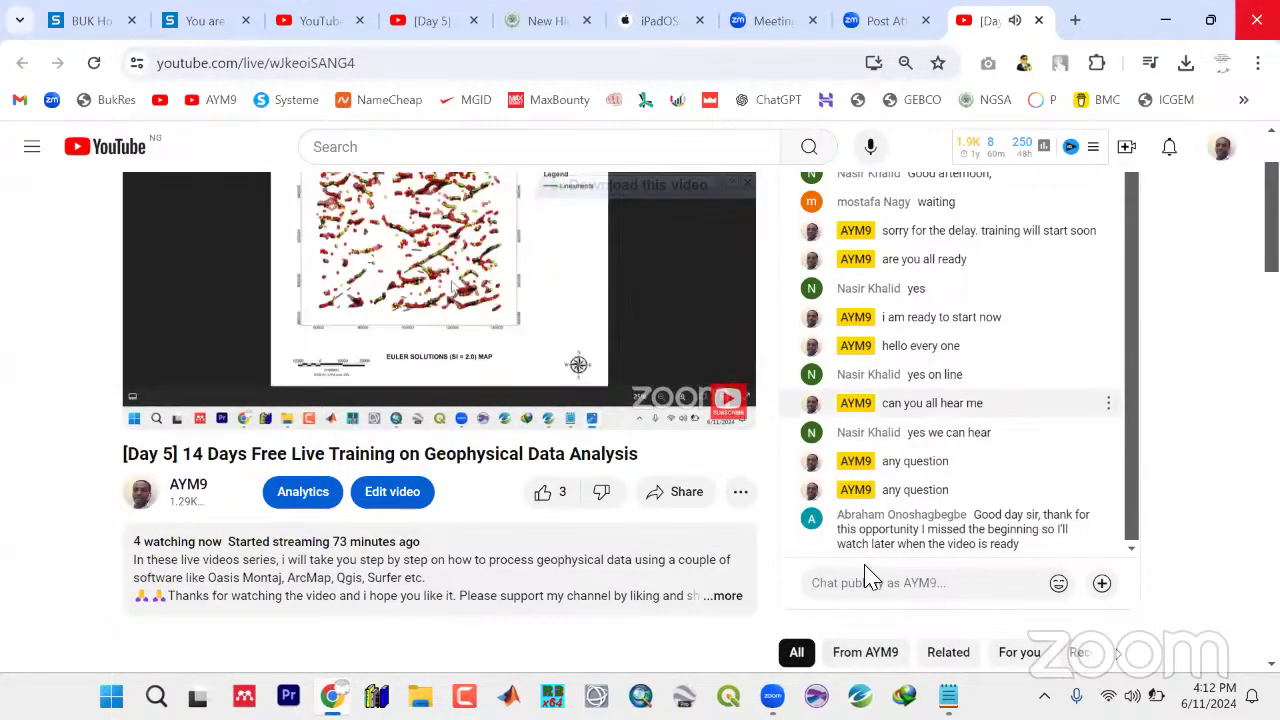
key("super+d")
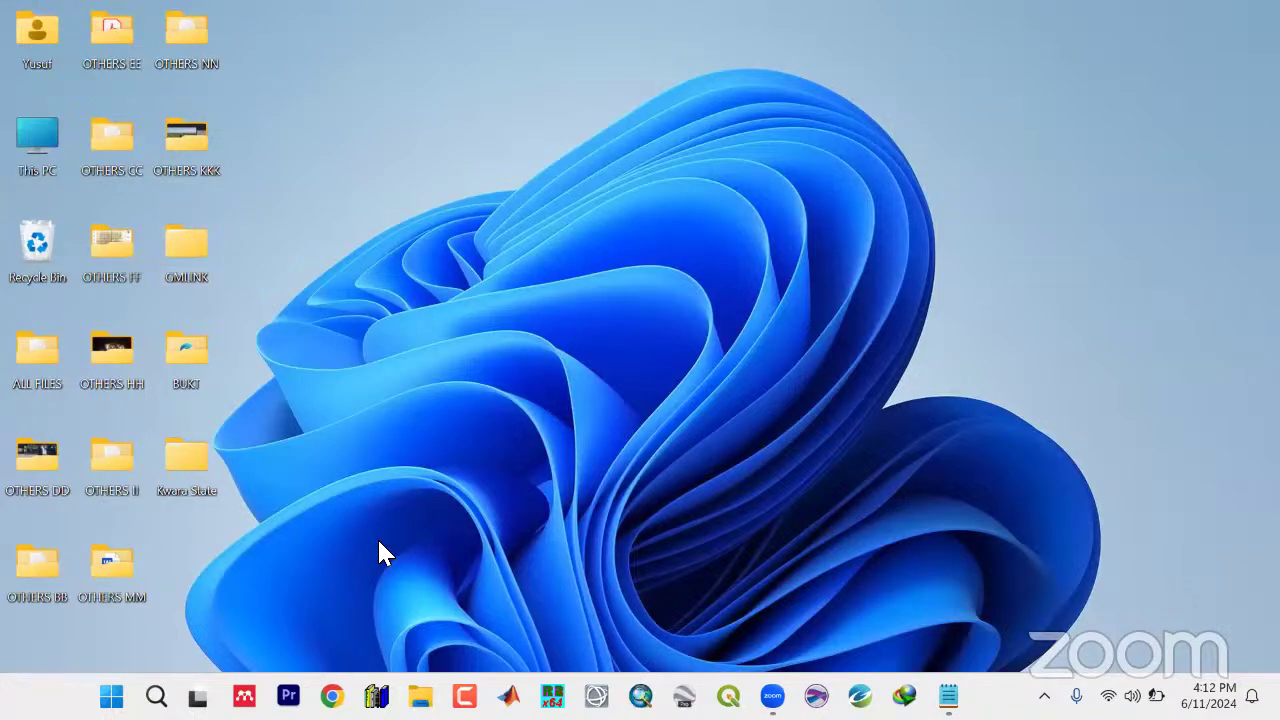
In a new Chrome window, open the channel's YouTube Studio and the details of the current [Day 5] 14 Days Free Live Training stream
key("ctrl+n")
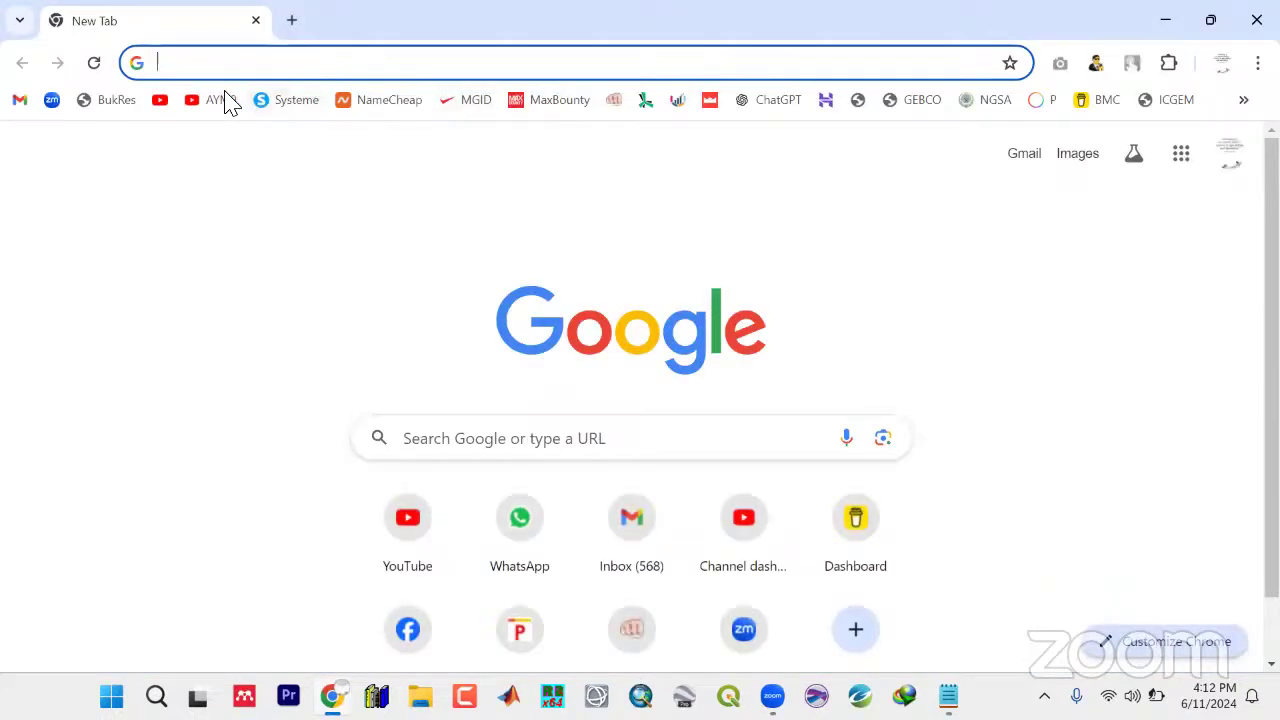
left_click(222, 100)
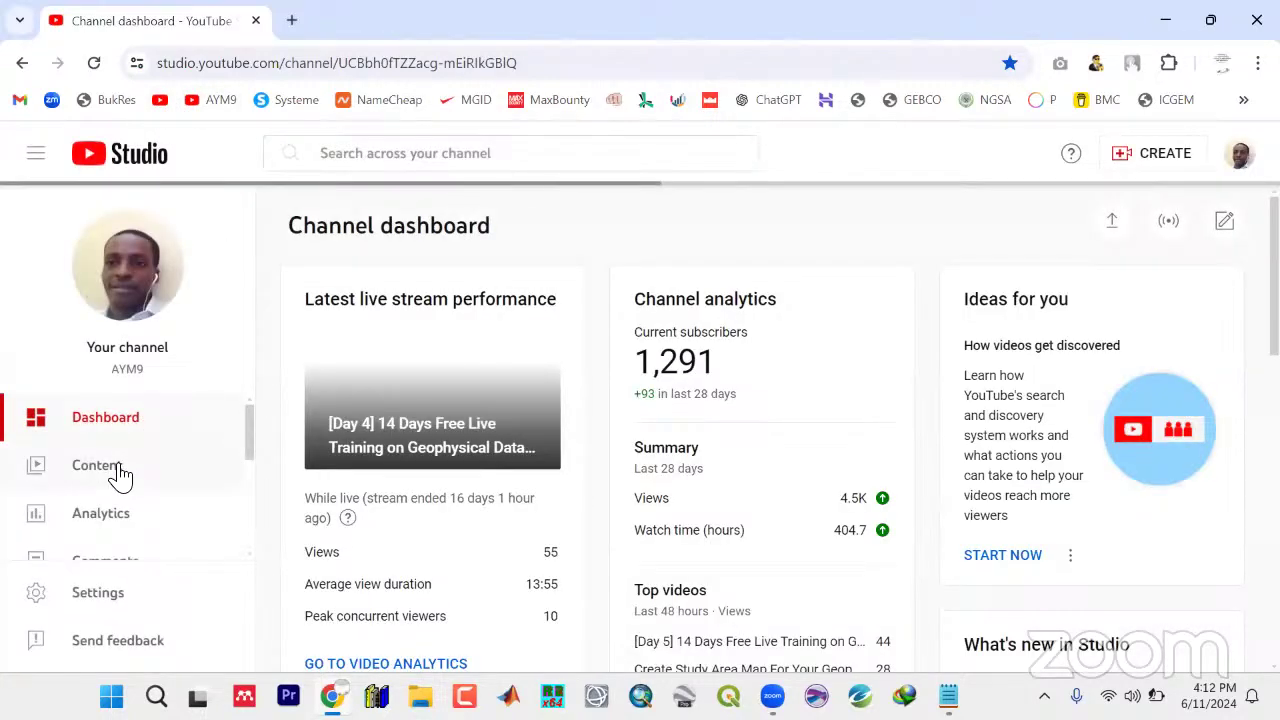
left_click(115, 473)
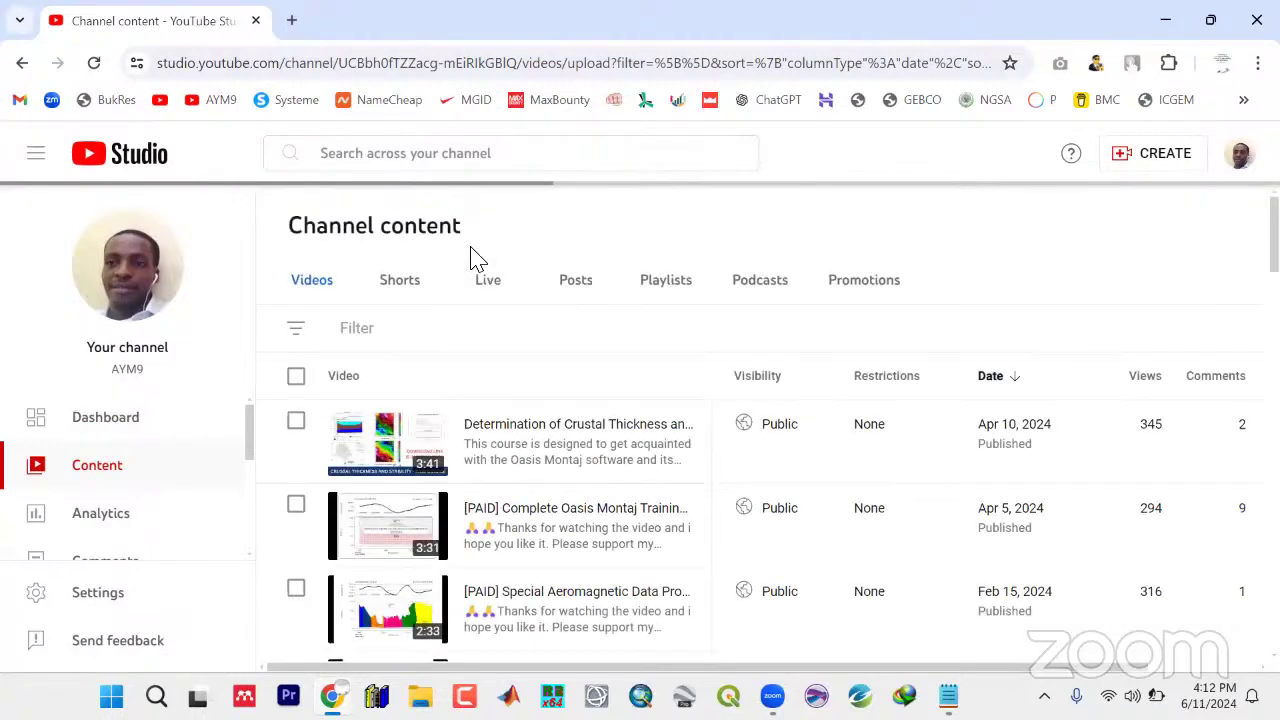
left_click(489, 284)
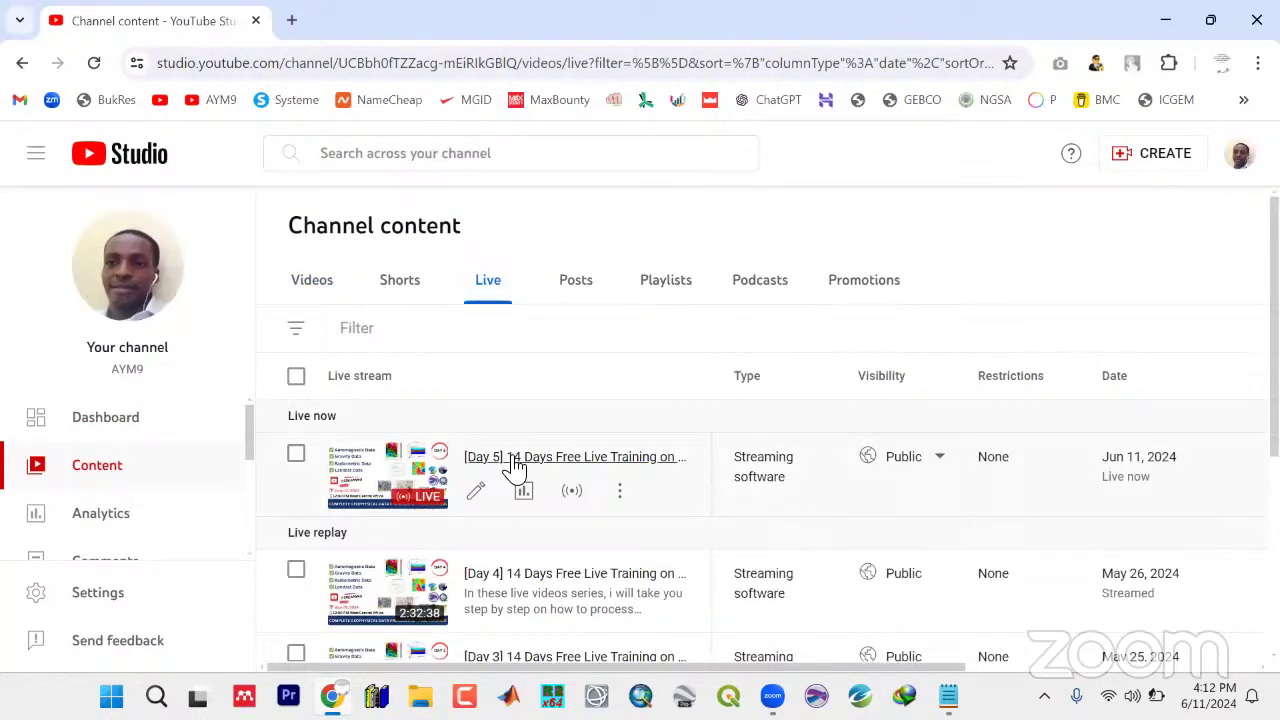
left_click(509, 458)
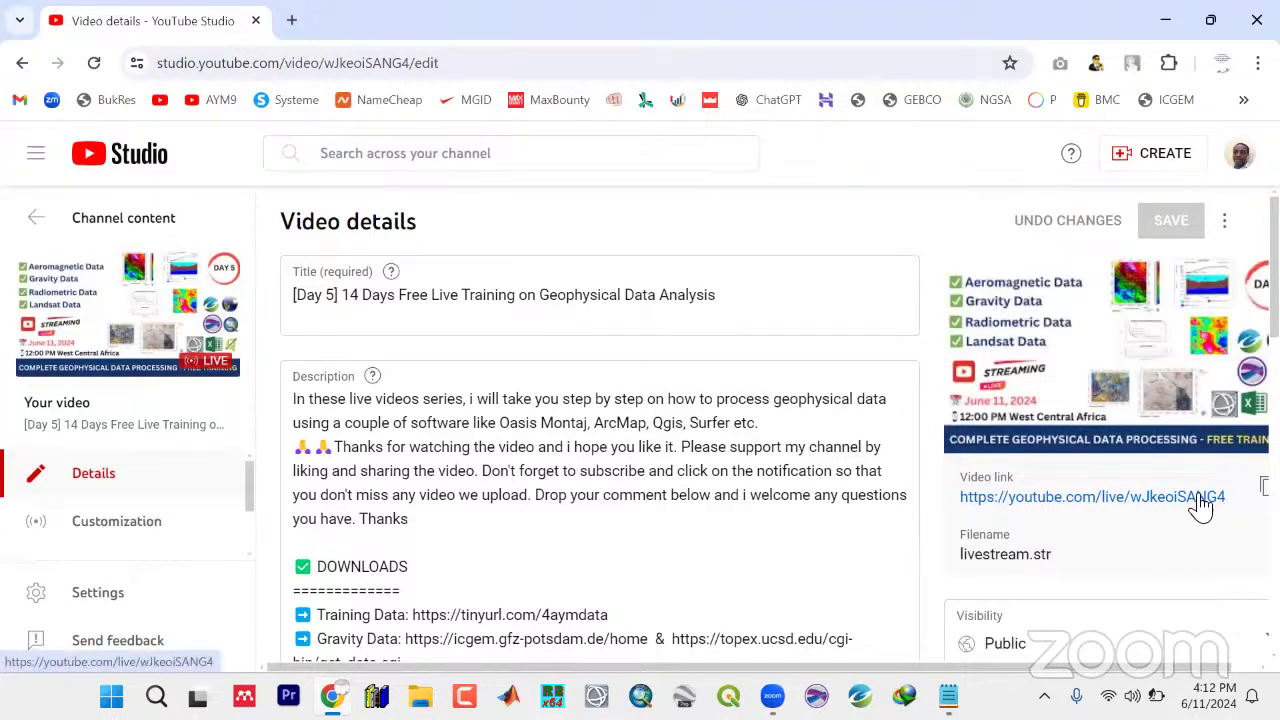
Open the Day 5 stream's video link in a new tab to check its live chat, and return to the desktop
right_click(1203, 505)
left_click(1033, 228)
left_click(380, 14)
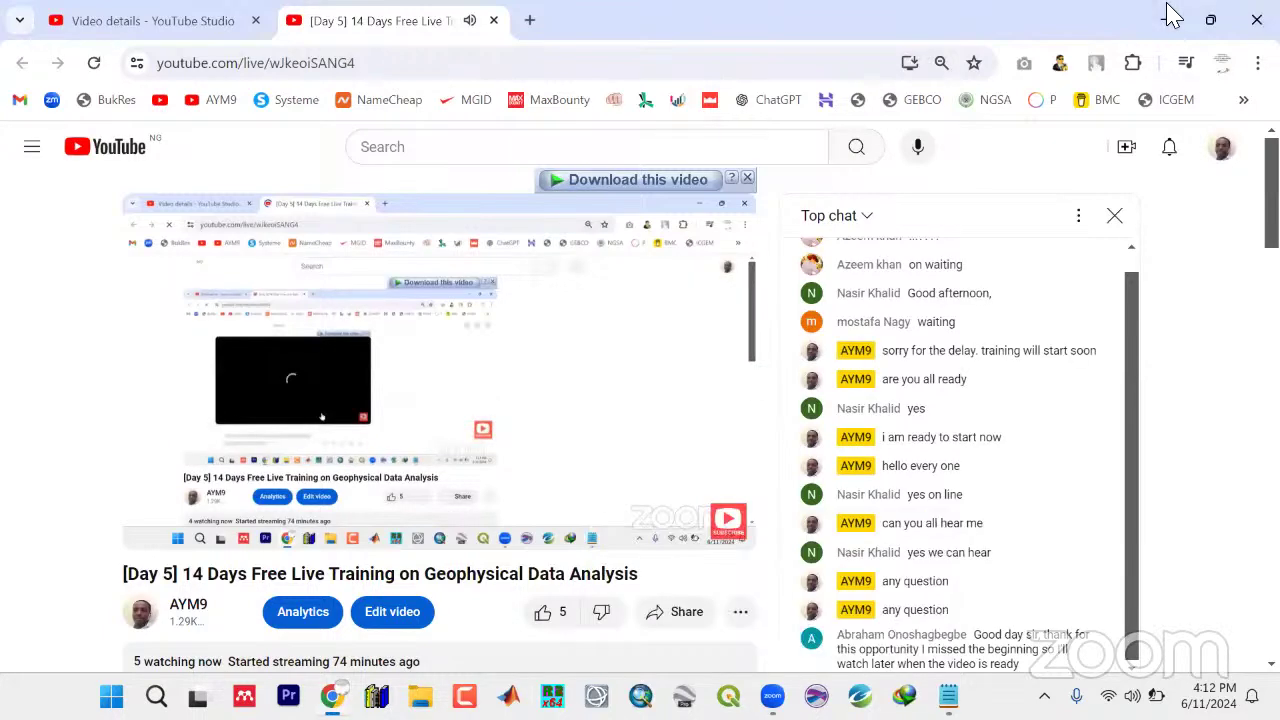
key("super+d")
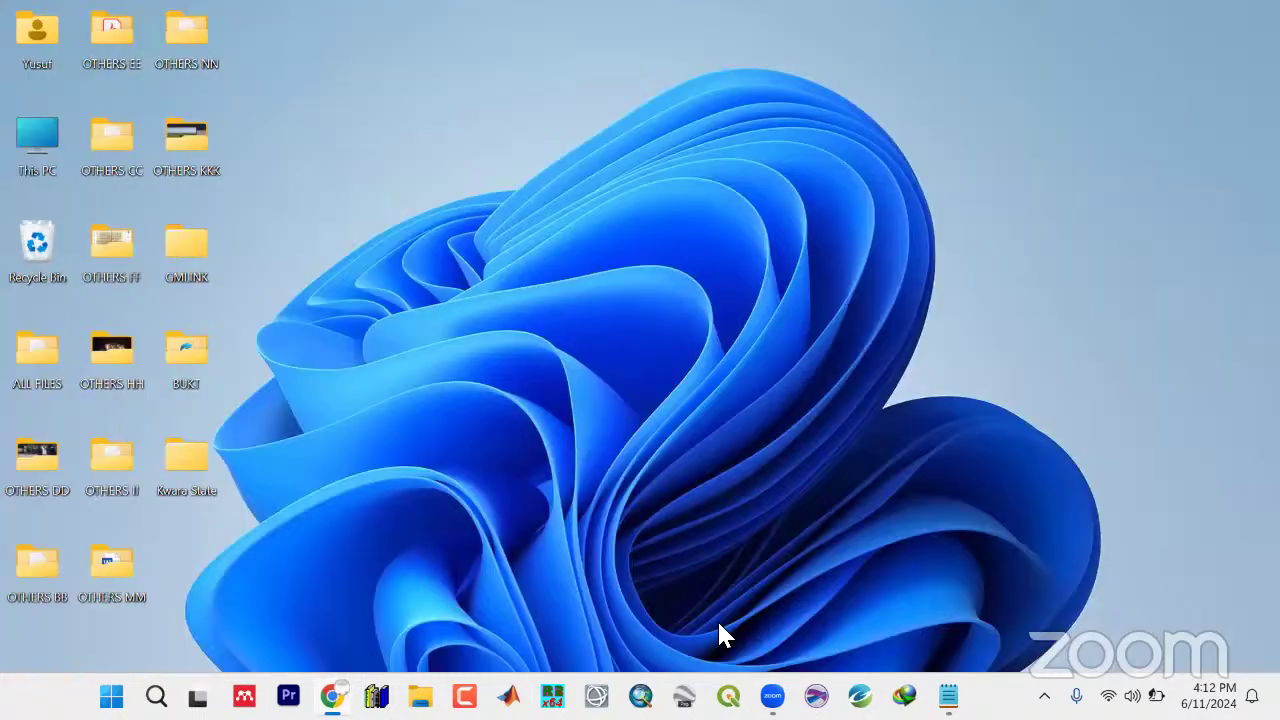